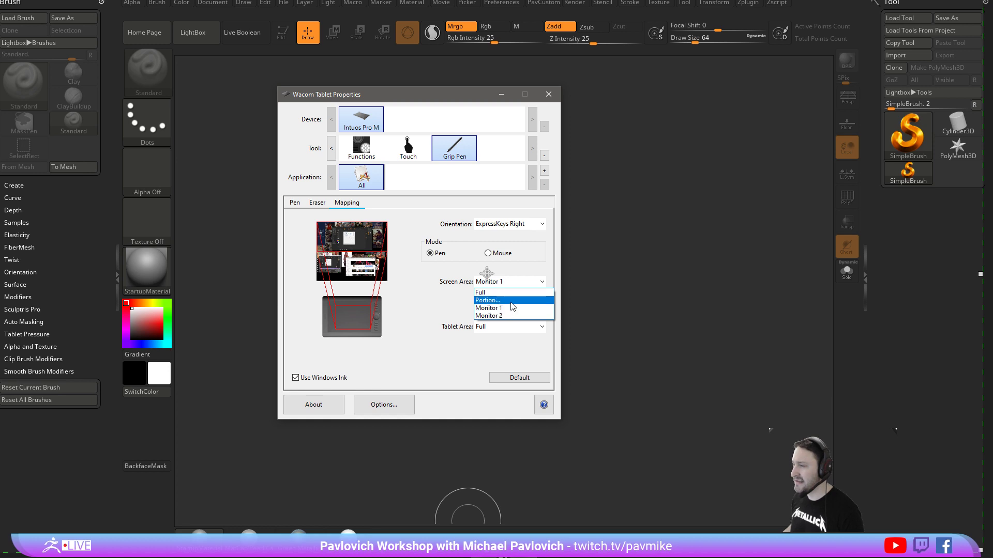
# Map the pen tablet's screen area to a portion of the display and close the tablet properties.
pyautogui.click(462, 374)
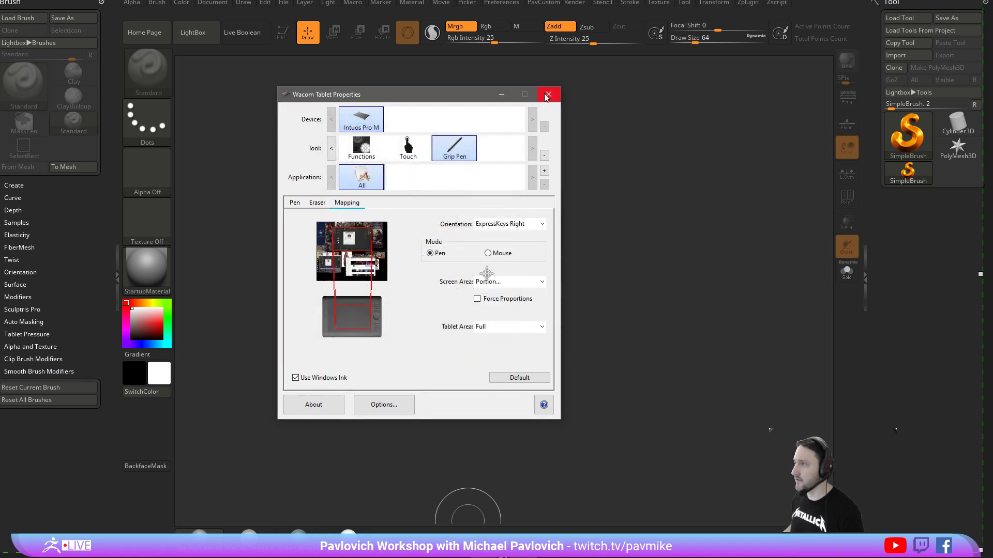
pyautogui.click(549, 94)
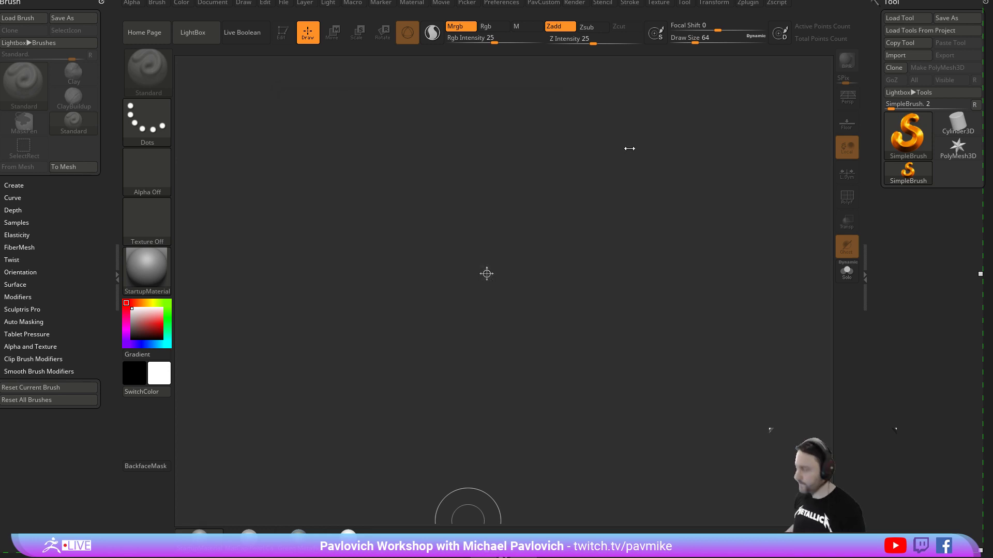
# Load the Bebop blockout ZTool from the streaming\TurtlePower\Bebop folder.
pyautogui.click(889, 18)
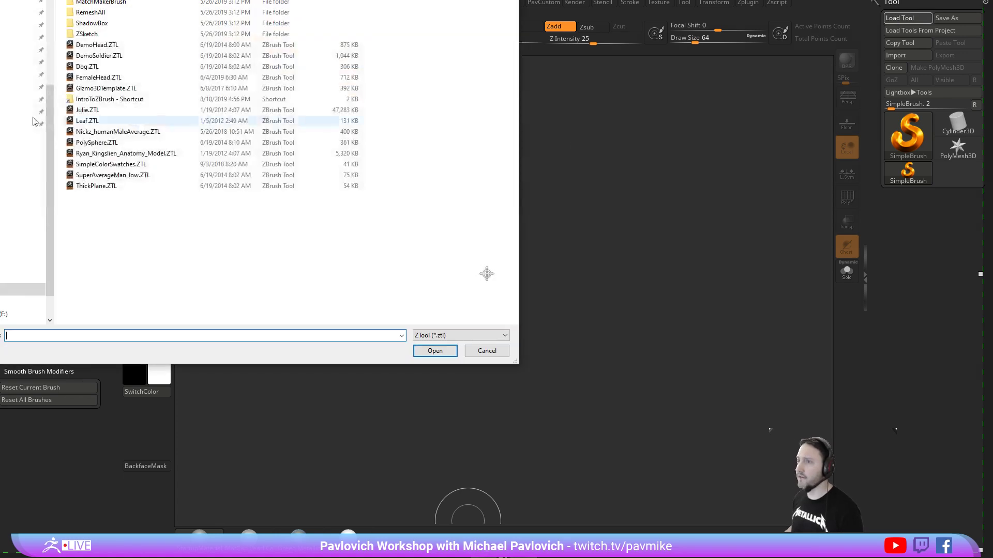
pyautogui.scroll(5, 260, 165)
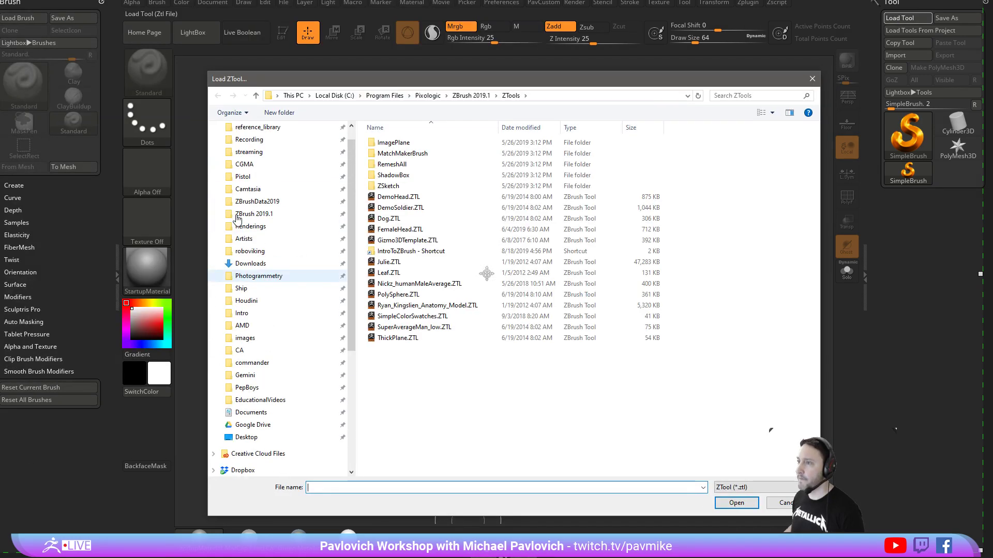
pyautogui.click(260, 164)
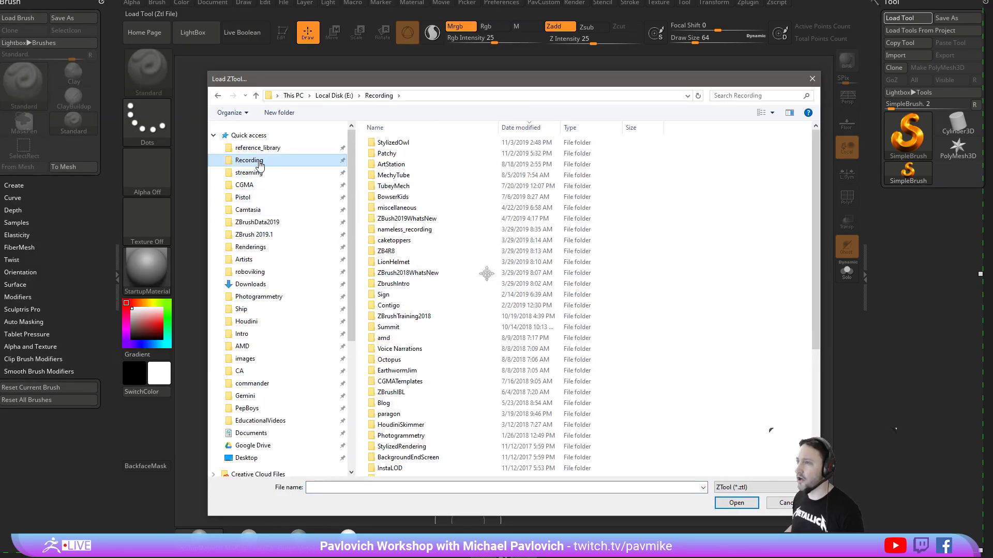
pyautogui.click(253, 173)
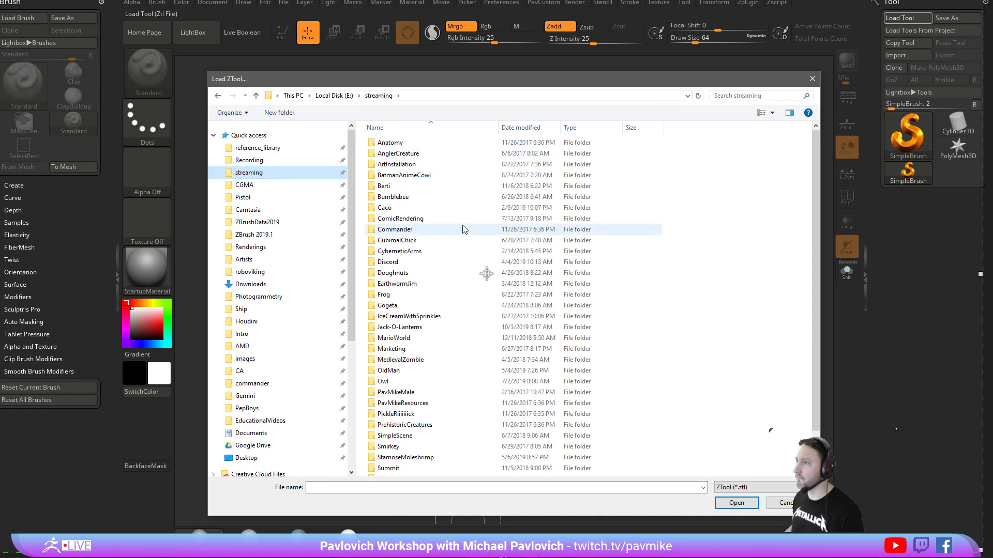
pyautogui.scroll(-2, 473, 311)
pyautogui.doubleClick(420, 453)
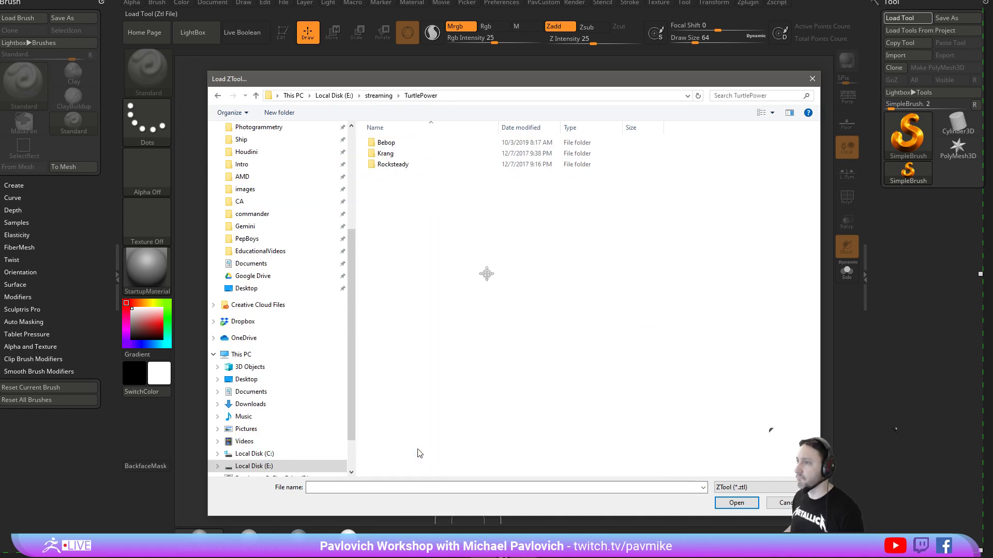
pyautogui.doubleClick(387, 143)
pyautogui.click(418, 145)
pyautogui.doubleClick(417, 145)
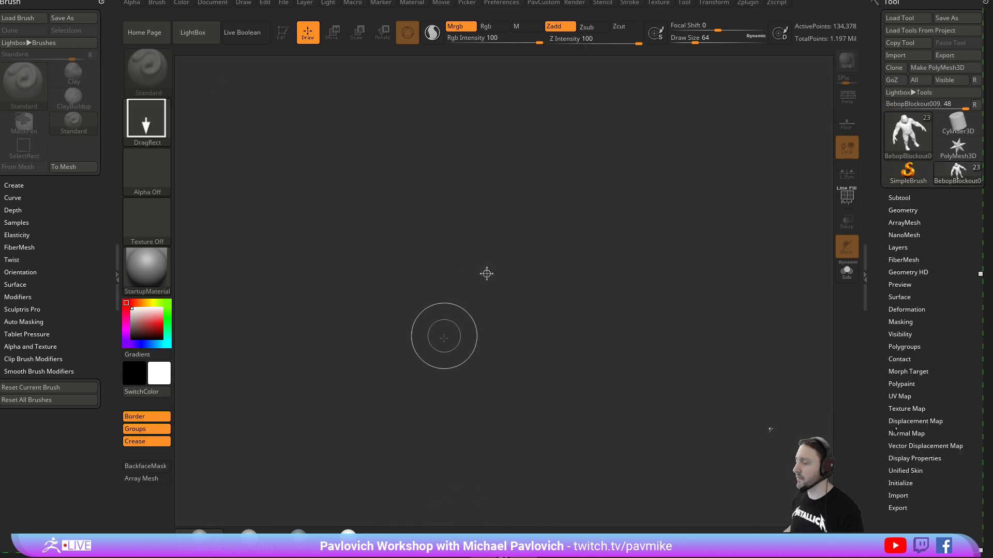
# Put the loaded Bebop model into Edit mode and frame it in a three-quarter view.
pyautogui.click(283, 32)
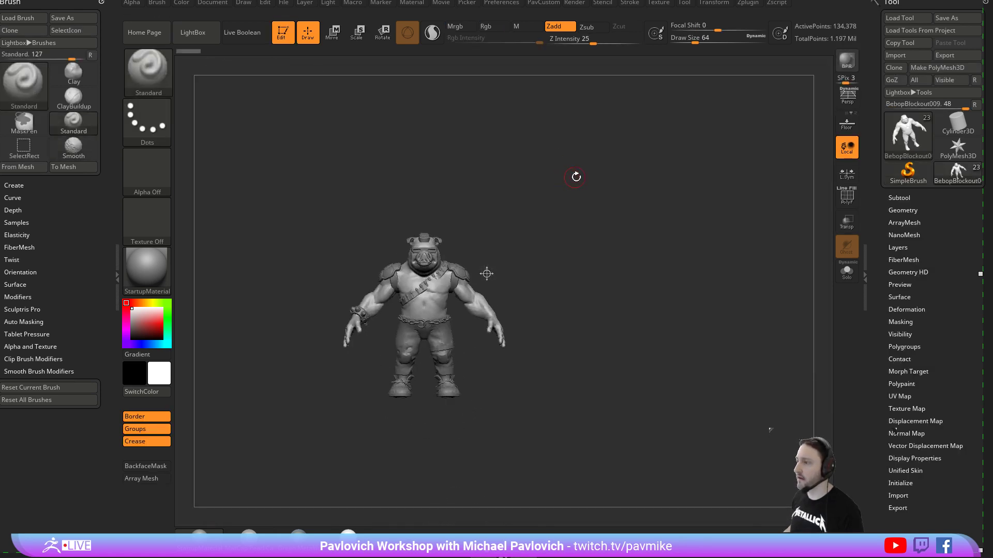
pyautogui.press('f')
pyautogui.moveTo(662, 226); pyautogui.dragTo(719, 213)
pyautogui.moveTo(621, 197); pyautogui.dragTo(696, 173)
pyautogui.moveTo(639, 163)
pyautogui.keyDown('shift'); pyautogui.mouseDown()
pyautogui.moveTo(690, 162)
pyautogui.moveTo(646, 162)
pyautogui.mouseUp(); pyautogui.keyUp('shift')
pyautogui.press('f')
# Select the shoulder armor subtool and set the brush draw size to 18 with the character facing front.
pyautogui.press('s')
pyautogui.moveTo(553, 163); pyautogui.dragTo(565, 166)
pyautogui.keyDown('alt'); pyautogui.click(565, 166); pyautogui.keyUp('alt')
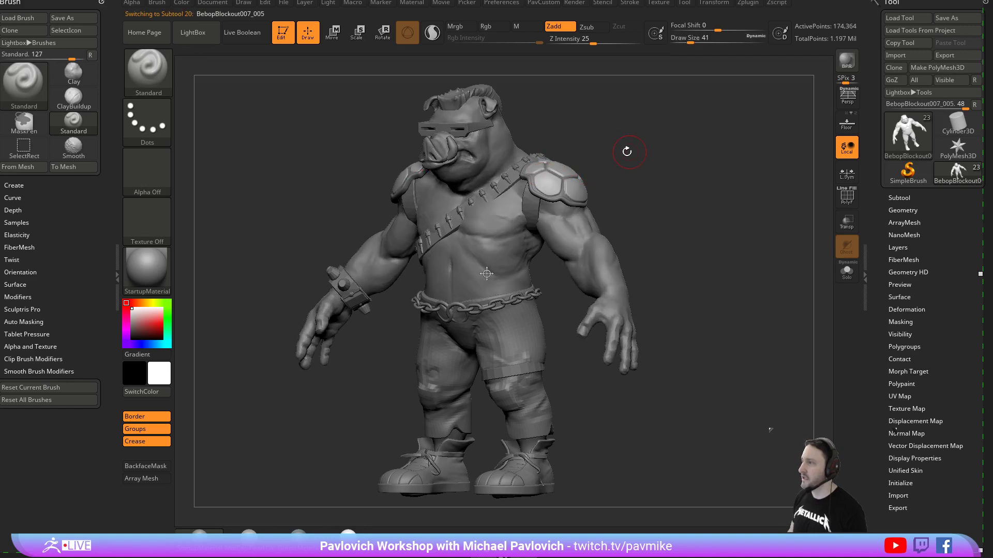
pyautogui.press('2')
pyautogui.moveTo(669, 193)
pyautogui.keyDown('shift'); pyautogui.mouseDown()
pyautogui.moveTo(700, 201)
pyautogui.moveTo(623, 227)
pyautogui.mouseUp(); pyautogui.keyUp('shift')
pyautogui.press('s')
pyautogui.press('s')
pyautogui.moveTo(644, 208)
pyautogui.keyDown('alt'); pyautogui.mouseDown()
pyautogui.moveTo(681, 215)
pyautogui.moveTo(687, 194)
pyautogui.mouseUp(); pyautogui.keyUp('alt')
pyautogui.press('s')
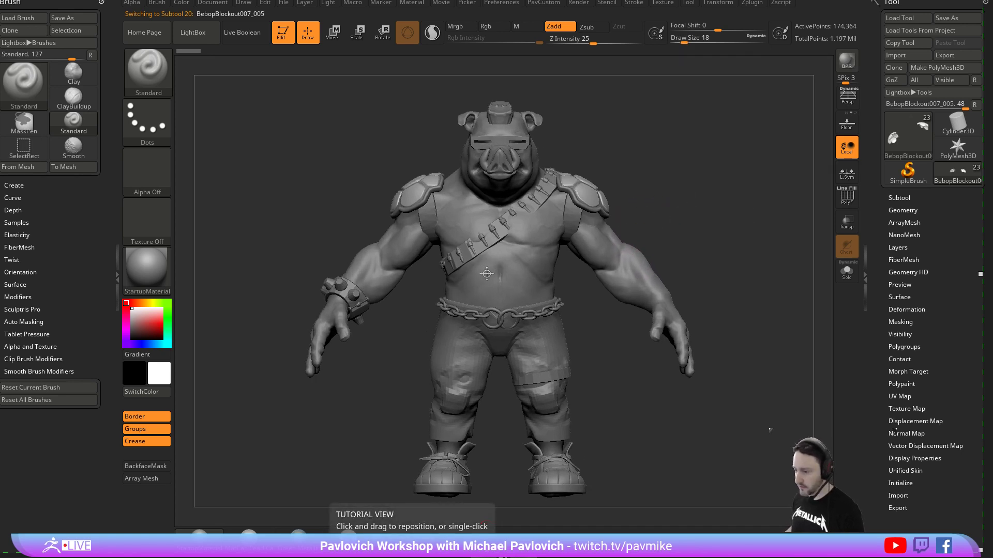
# Examine the Bebop cartoon reference image beside the model for costume and body proportions.
pyautogui.moveTo(393, 556); pyautogui.dragTo(358, 284, button='right')
pyautogui.scroll(-1, 332, 318)
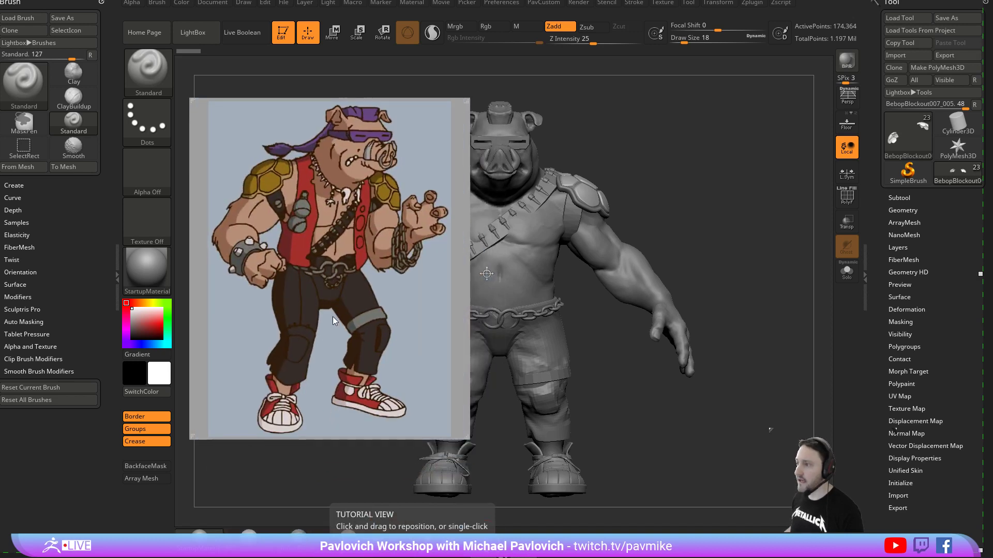
pyautogui.scroll(2, 330, 288)
pyautogui.moveTo(336, 269); pyautogui.dragTo(216, 269)
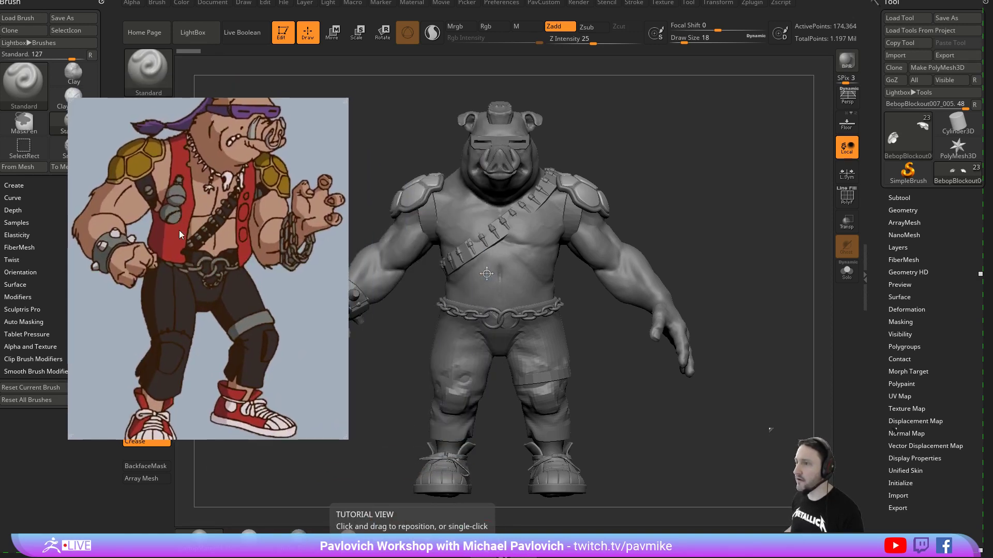
pyautogui.click(243, 238)
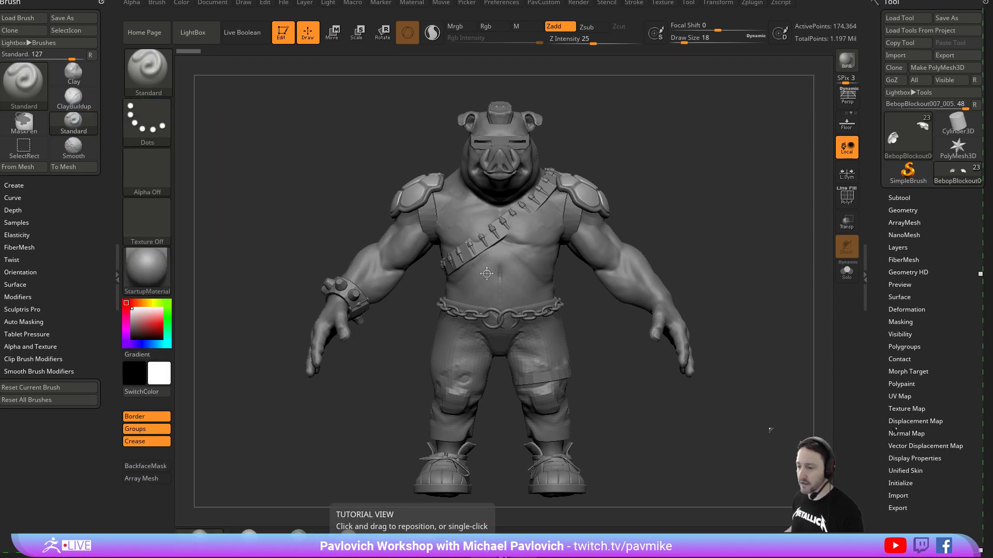
# Select the body subtool and isolate it with Solo.
pyautogui.moveTo(713, 165); pyautogui.dragTo(693, 168)
pyautogui.keyDown('alt'); pyautogui.click(643, 262); pyautogui.keyUp('alt')
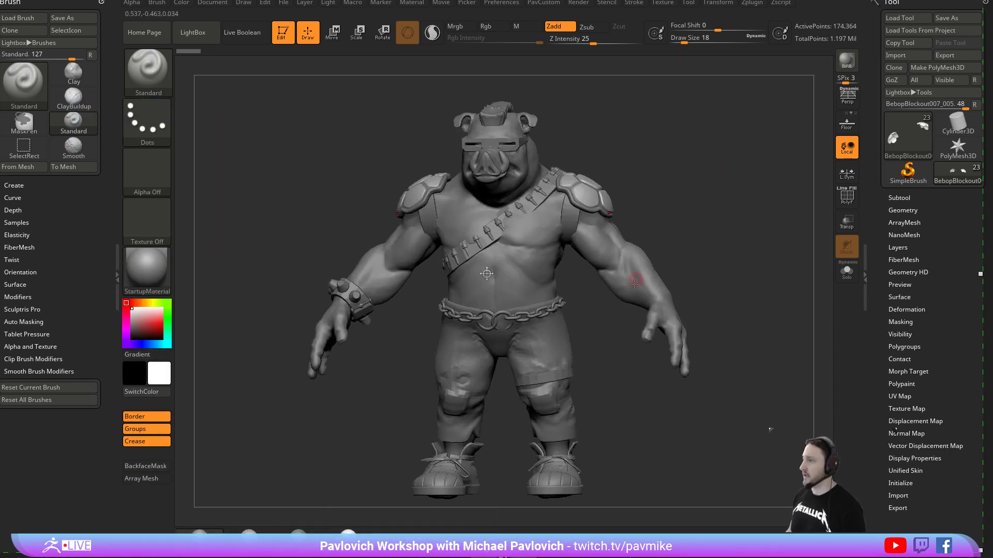
pyautogui.click(844, 281)
pyautogui.moveTo(786, 228); pyautogui.dragTo(517, 207)
pyautogui.moveTo(789, 169)
pyautogui.mouseDown()
pyautogui.moveTo(662, 196)
pyautogui.moveTo(731, 207)
pyautogui.moveTo(739, 192)
pyautogui.mouseUp()
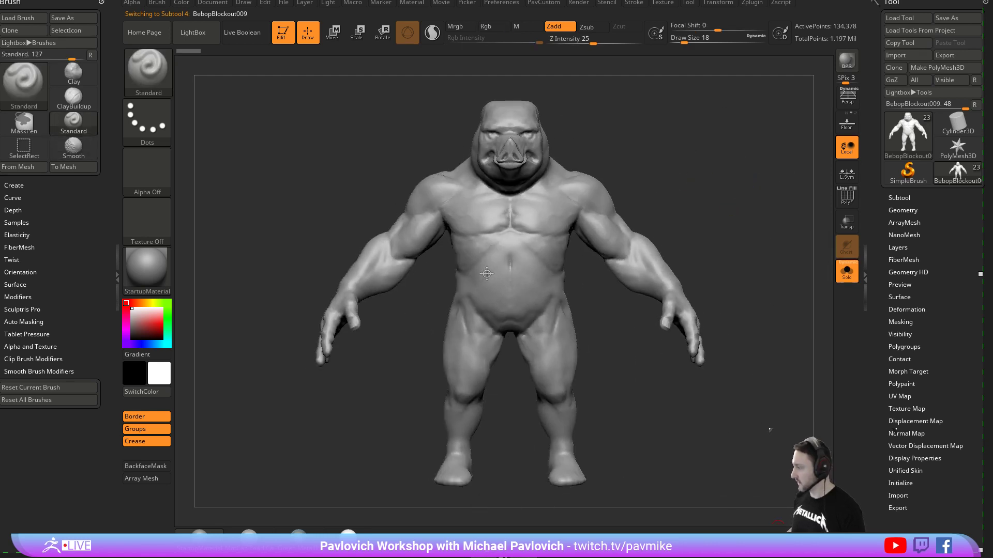
# Compare the isolated body from several angles with the Bebop reference image.
pyautogui.moveTo(690, 153); pyautogui.dragTo(709, 148)
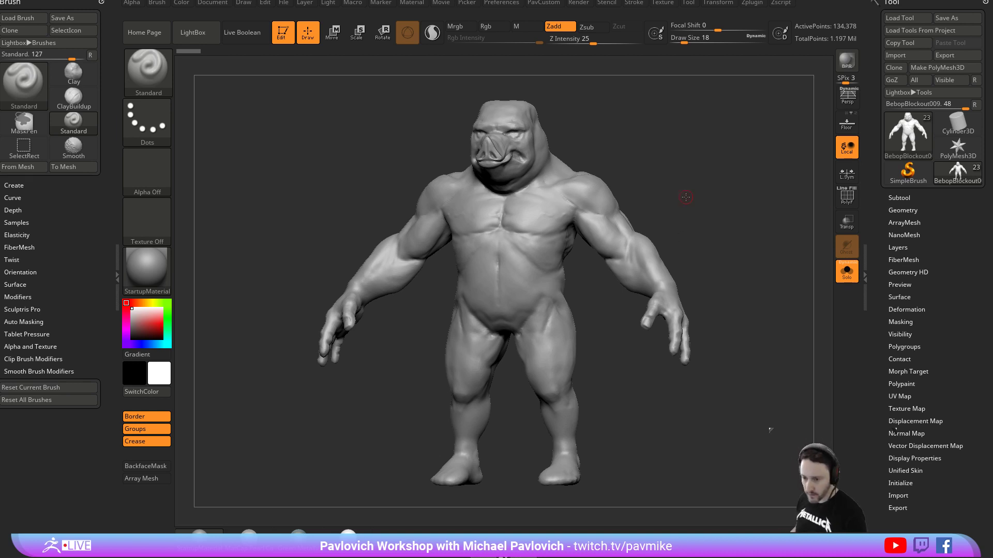
pyautogui.moveTo(678, 187)
pyautogui.mouseDown()
pyautogui.moveTo(687, 181)
pyautogui.moveTo(673, 170)
pyautogui.moveTo(720, 213)
pyautogui.moveTo(708, 201)
pyautogui.mouseUp()
pyautogui.press('f')
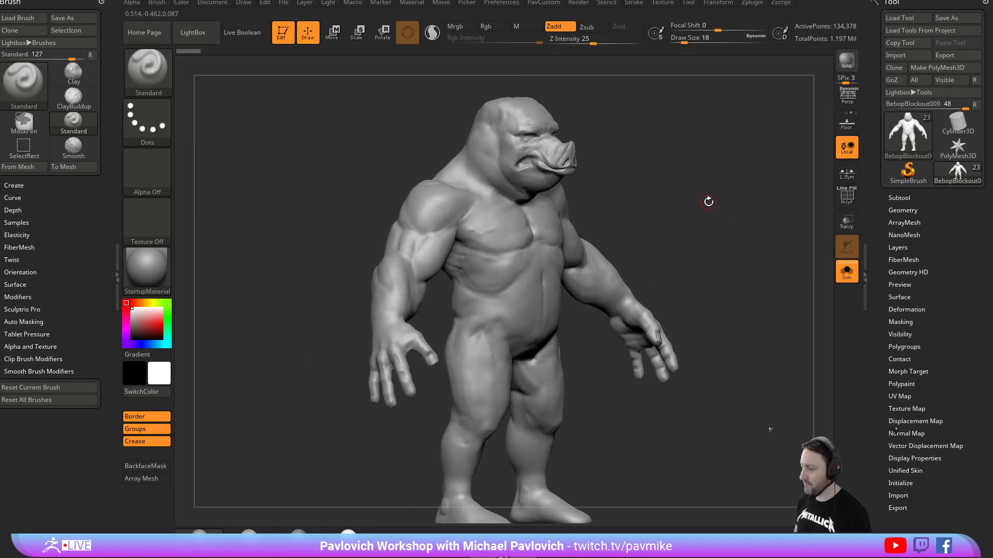
pyautogui.click(574, 552)
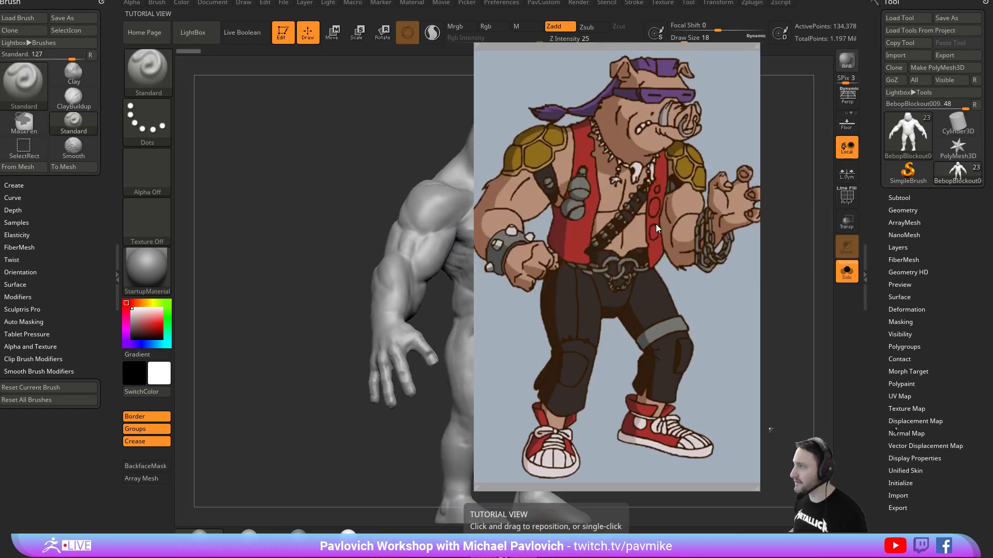
pyautogui.click(628, 207)
pyautogui.moveTo(677, 185)
pyautogui.mouseDown()
pyautogui.moveTo(722, 209)
pyautogui.moveTo(737, 201)
pyautogui.moveTo(721, 213)
pyautogui.moveTo(729, 205)
pyautogui.mouseUp()
# Carve the chest and abdominal muscle separations using the DamStandard brush at draw size 56.
pyautogui.press('b')
pyautogui.press('d')
pyautogui.press('s')
pyautogui.press('s')
pyautogui.moveTo(539, 268); pyautogui.dragTo(505, 280)
pyautogui.moveTo(505, 280)
pyautogui.mouseDown()
pyautogui.moveTo(483, 280)
pyautogui.moveTo(514, 275)
pyautogui.mouseUp()
pyautogui.moveTo(684, 243)
pyautogui.mouseDown()
pyautogui.moveTo(654, 231)
pyautogui.moveTo(532, 255)
pyautogui.moveTo(533, 323)
pyautogui.mouseUp()
pyautogui.moveTo(710, 233)
pyautogui.keyDown('alt'); pyautogui.mouseDown()
pyautogui.moveTo(691, 217)
pyautogui.moveTo(656, 226)
pyautogui.mouseUp(); pyautogui.keyUp('alt')
pyautogui.moveTo(502, 256); pyautogui.dragTo(498, 290)
pyautogui.moveTo(687, 222)
pyautogui.mouseDown()
pyautogui.moveTo(709, 199)
pyautogui.moveTo(633, 217)
pyautogui.mouseUp()
pyautogui.moveTo(503, 272); pyautogui.dragTo(538, 274)
pyautogui.moveTo(685, 211)
pyautogui.mouseDown()
pyautogui.moveTo(696, 206)
pyautogui.moveTo(690, 219)
pyautogui.moveTo(729, 206)
pyautogui.moveTo(529, 260)
pyautogui.mouseUp()
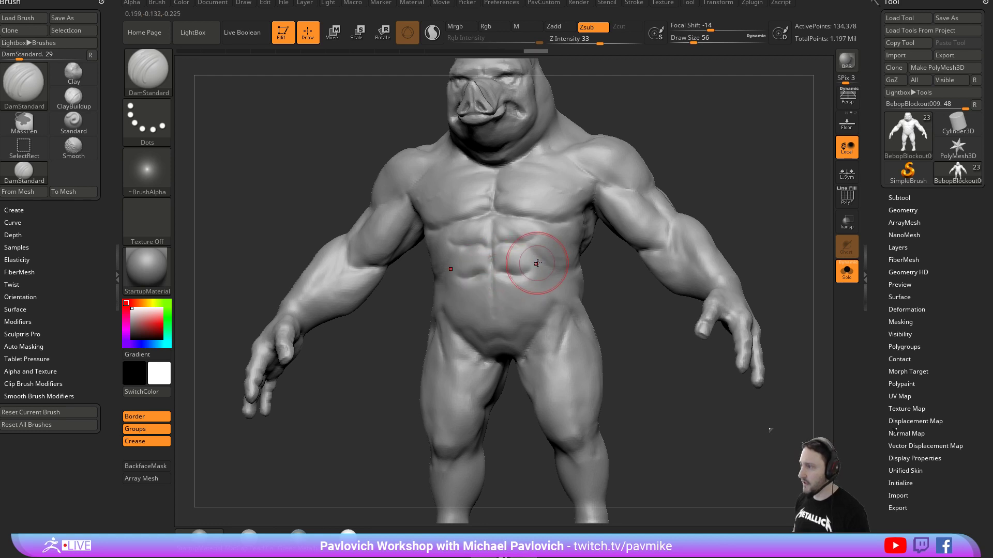
pyautogui.moveTo(691, 222)
pyautogui.mouseDown()
pyautogui.moveTo(691, 199)
pyautogui.moveTo(541, 270)
pyautogui.mouseUp()
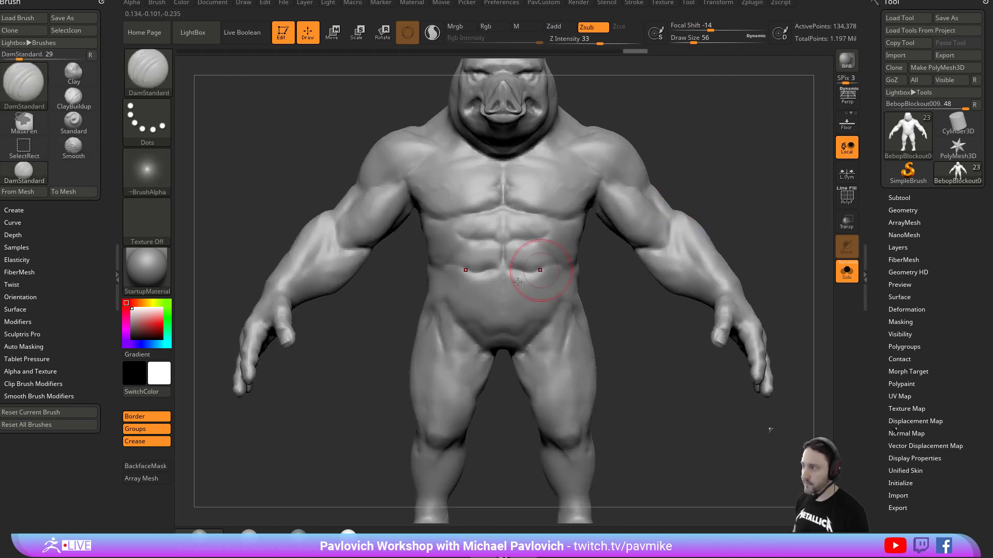
pyautogui.moveTo(728, 219)
pyautogui.mouseDown()
pyautogui.moveTo(727, 207)
pyautogui.moveTo(488, 222)
pyautogui.moveTo(510, 284)
pyautogui.mouseUp()
pyautogui.press('b')
pyautogui.press('s')
pyautogui.press('t')
pyautogui.moveTo(727, 213)
pyautogui.mouseDown()
pyautogui.moveTo(687, 224)
pyautogui.moveTo(704, 201)
pyautogui.mouseUp()
# Carve the hip and upper thigh muscle lines with DamStandard, setting the draw size to 35.
pyautogui.press('b')
pyautogui.press('d')
pyautogui.press('s')
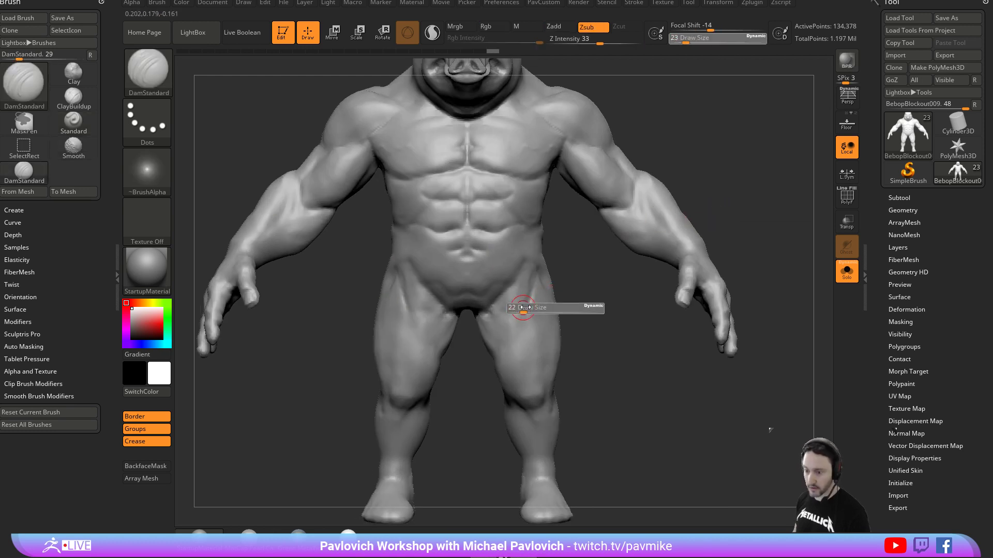
pyautogui.moveTo(532, 283); pyautogui.dragTo(508, 339)
pyautogui.moveTo(581, 317)
pyautogui.keyDown('alt'); pyautogui.mouseDown()
pyautogui.moveTo(582, 283)
pyautogui.moveTo(596, 296)
pyautogui.moveTo(538, 295)
pyautogui.moveTo(538, 343)
pyautogui.mouseUp(); pyautogui.keyUp('alt')
pyautogui.press('s')
pyautogui.click(562, 296)
pyautogui.press('s')
pyautogui.click(527, 292)
pyautogui.moveTo(602, 305)
pyautogui.mouseDown()
pyautogui.moveTo(585, 294)
pyautogui.moveTo(532, 298)
pyautogui.moveTo(518, 335)
pyautogui.mouseUp()
pyautogui.moveTo(617, 356); pyautogui.dragTo(610, 336)
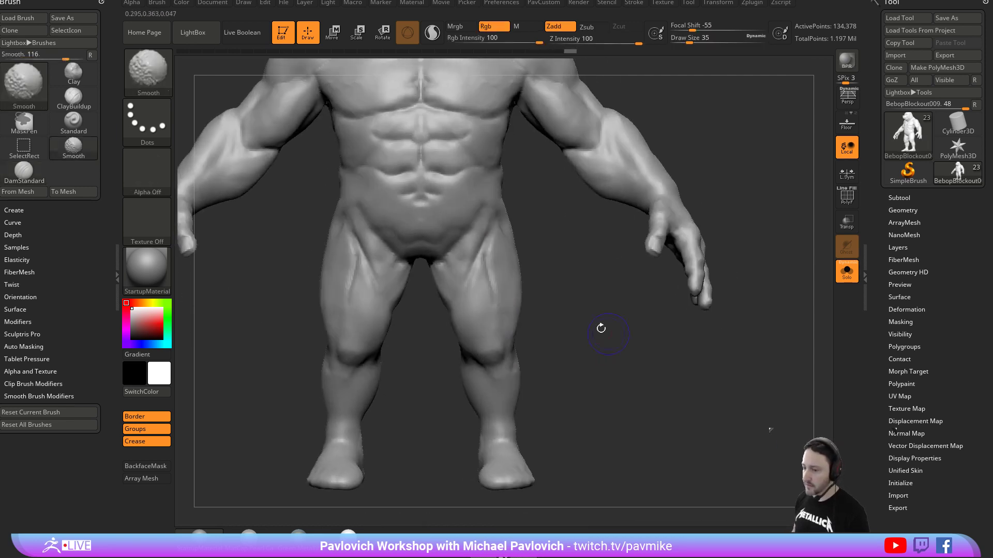
# Step back through the last thigh strokes and recarve the quadriceps separations with DamStandard.
pyautogui.hotkey('ctrl', 'z')
pyautogui.hotkey('ctrl', 'z')
pyautogui.hotkey('ctrl', 'z')
pyautogui.moveTo(541, 282); pyautogui.dragTo(530, 278)
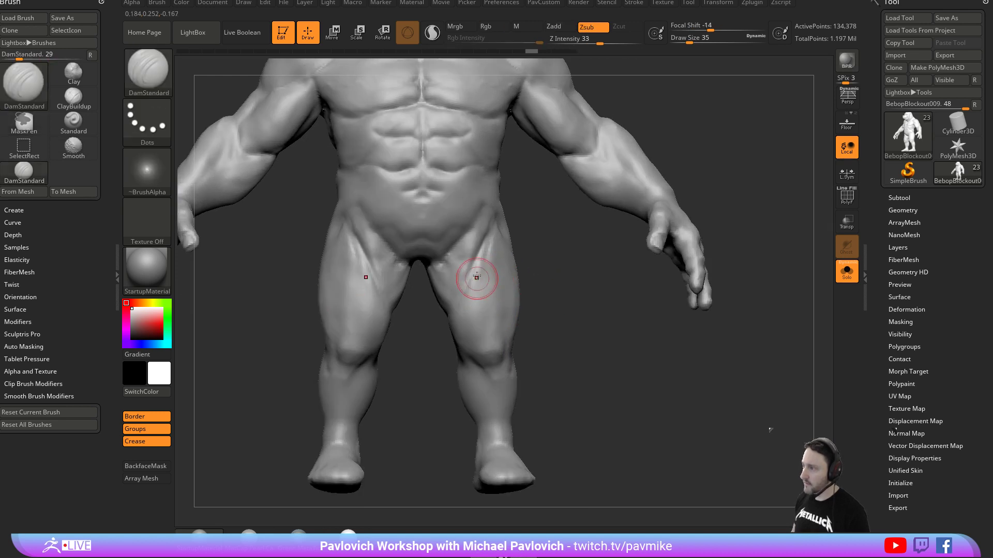
pyautogui.hotkey('ctrl', 'shift', 'z')
pyautogui.moveTo(487, 334); pyautogui.dragTo(496, 307, button='right')
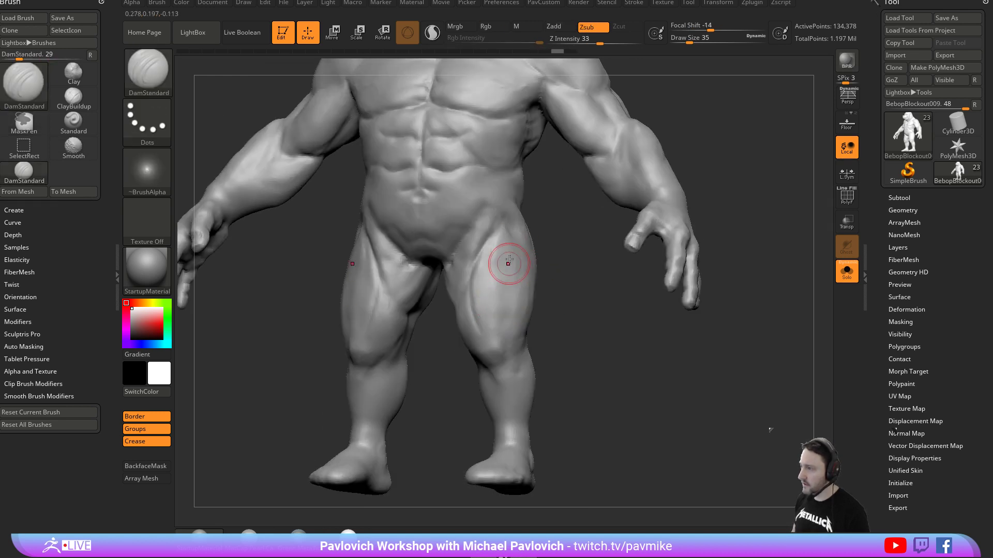
pyautogui.moveTo(551, 301); pyautogui.dragTo(480, 285)
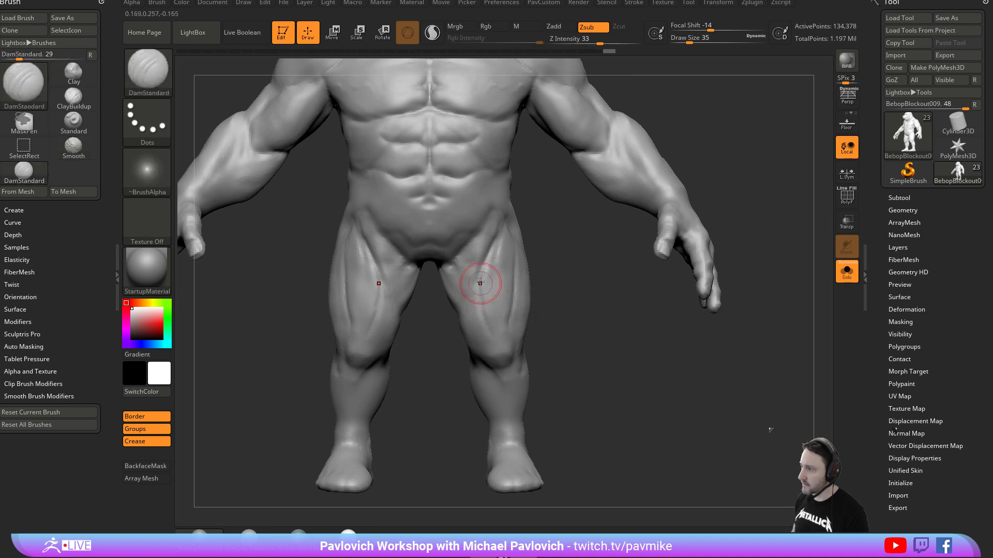
# Carve the lower thigh, kneecap and upper shin contours on both legs with DamStandard.
pyautogui.moveTo(564, 319)
pyautogui.mouseDown()
pyautogui.moveTo(487, 302)
pyautogui.moveTo(551, 284)
pyautogui.moveTo(572, 254)
pyautogui.mouseUp()
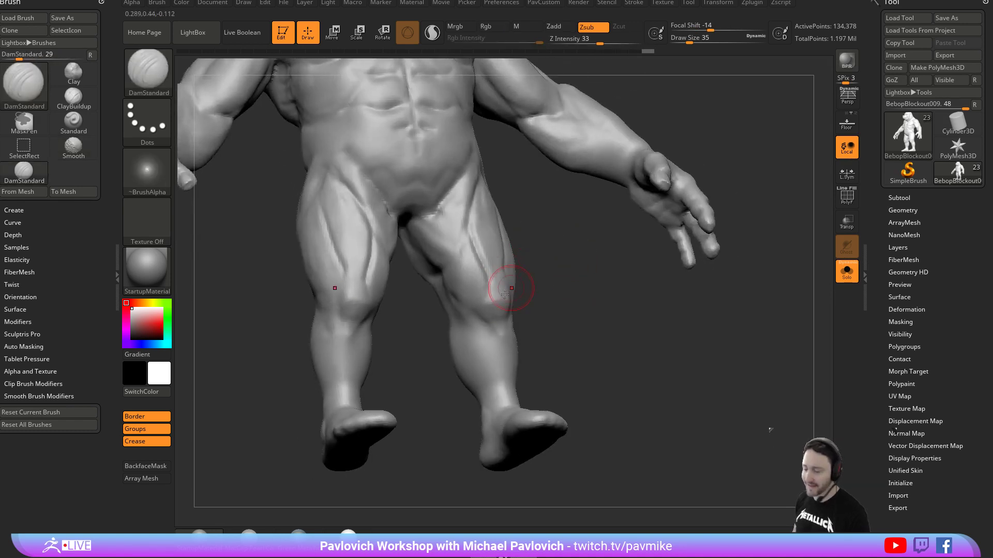
pyautogui.moveTo(523, 288)
pyautogui.mouseDown()
pyautogui.moveTo(490, 296)
pyautogui.moveTo(569, 292)
pyautogui.moveTo(483, 317)
pyautogui.mouseUp()
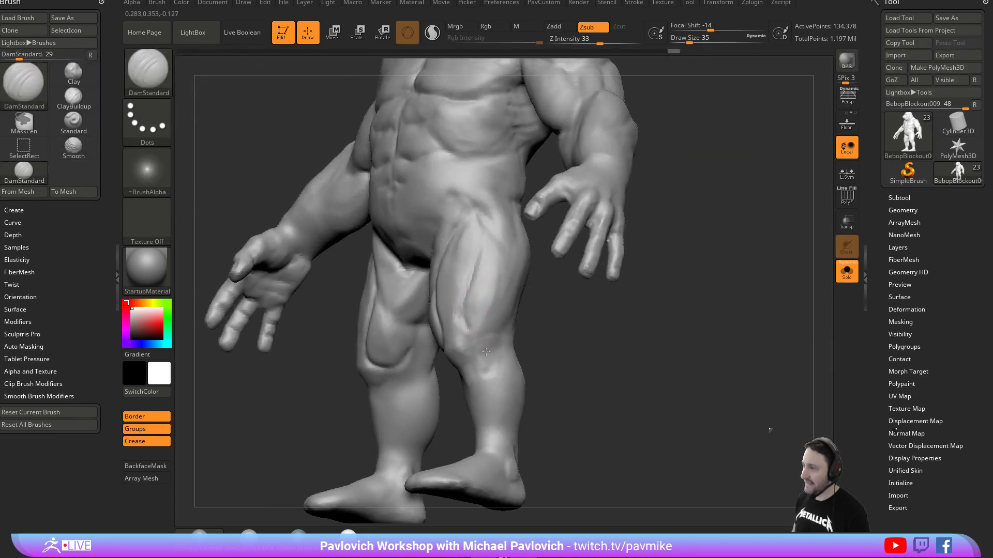
pyautogui.moveTo(559, 334)
pyautogui.mouseDown()
pyautogui.moveTo(572, 362)
pyautogui.moveTo(588, 305)
pyautogui.mouseUp()
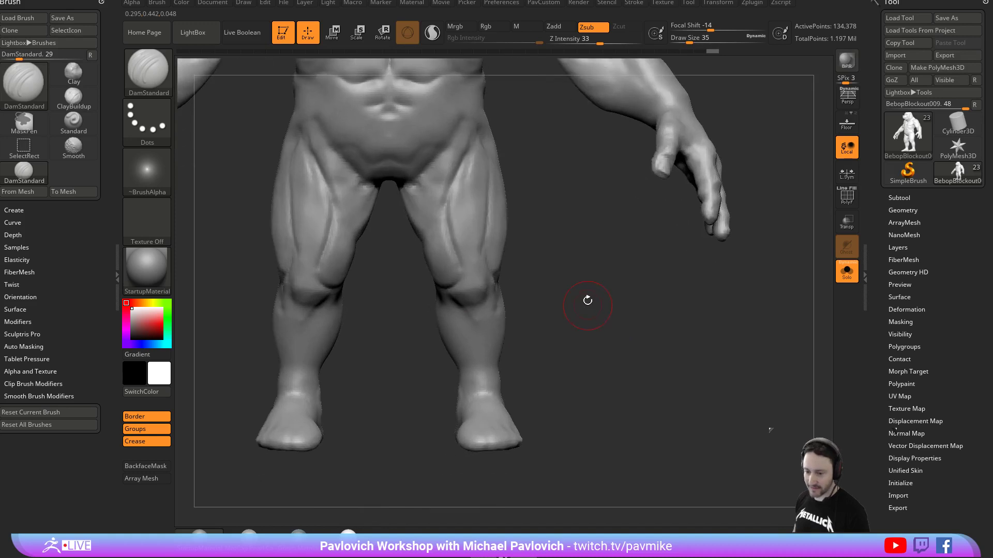
pyautogui.moveTo(519, 320)
pyautogui.mouseDown()
pyautogui.moveTo(542, 280)
pyautogui.moveTo(522, 271)
pyautogui.mouseUp()
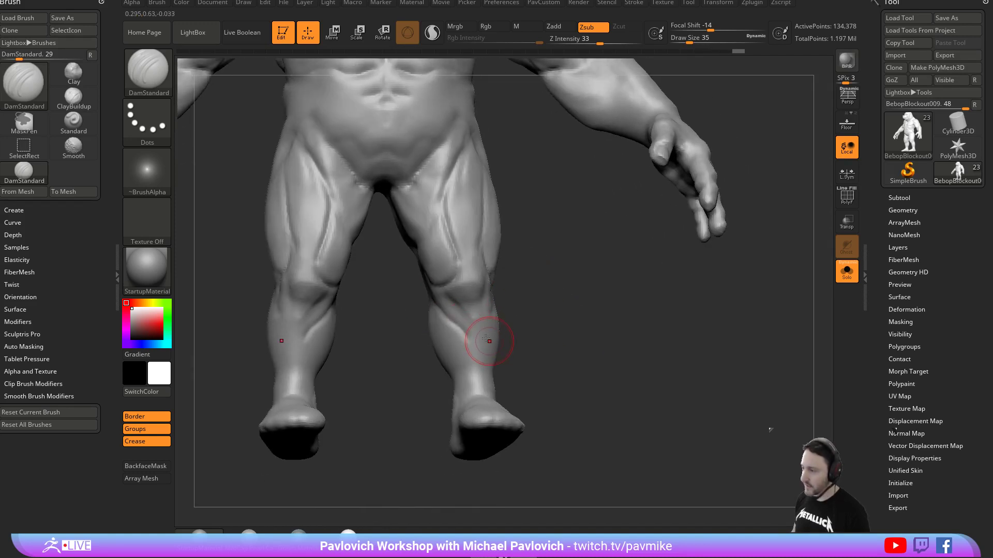
# Carve horizontal creases beneath the buttocks on the back of both thighs with DamStandard.
pyautogui.moveTo(517, 334)
pyautogui.mouseDown()
pyautogui.moveTo(631, 315)
pyautogui.moveTo(548, 348)
pyautogui.mouseUp()
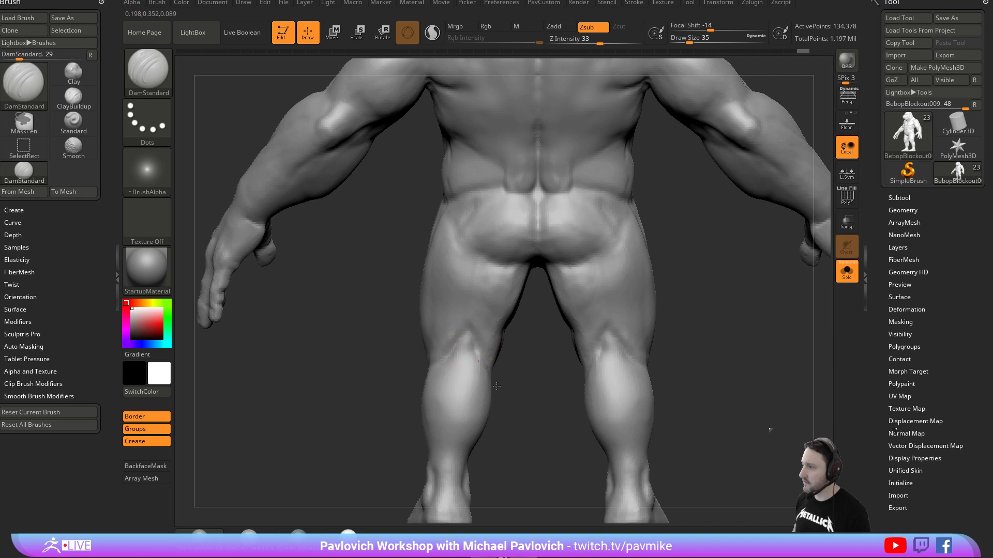
pyautogui.keyDown('alt'); pyautogui.moveTo(578, 357); pyautogui.dragTo(547, 343); pyautogui.keyUp('alt')
pyautogui.keyDown('alt'); pyautogui.moveTo(623, 311); pyautogui.dragTo(610, 331); pyautogui.keyUp('alt')
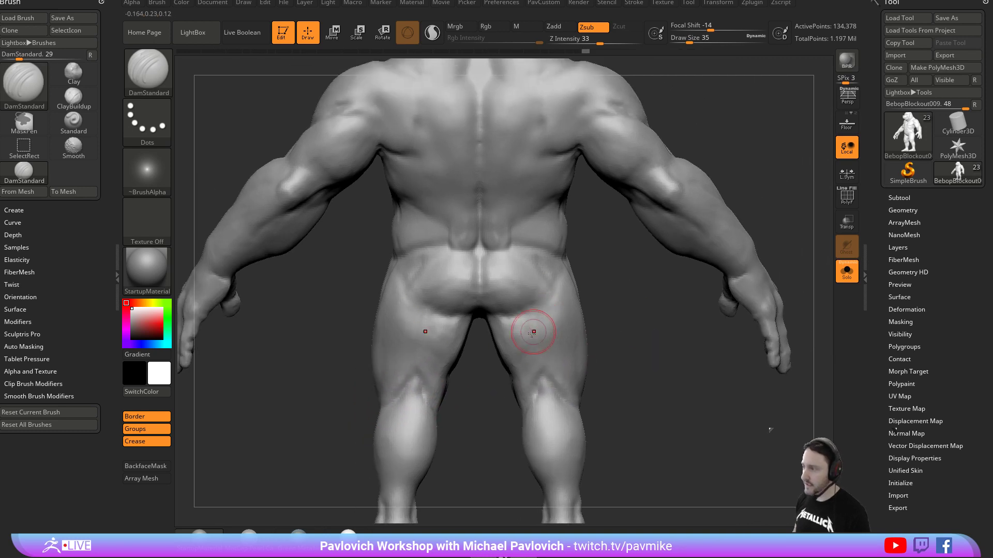
pyautogui.moveTo(491, 319); pyautogui.dragTo(517, 322)
pyautogui.moveTo(517, 321); pyautogui.dragTo(539, 318)
pyautogui.moveTo(543, 331); pyautogui.dragTo(528, 316, button='right')
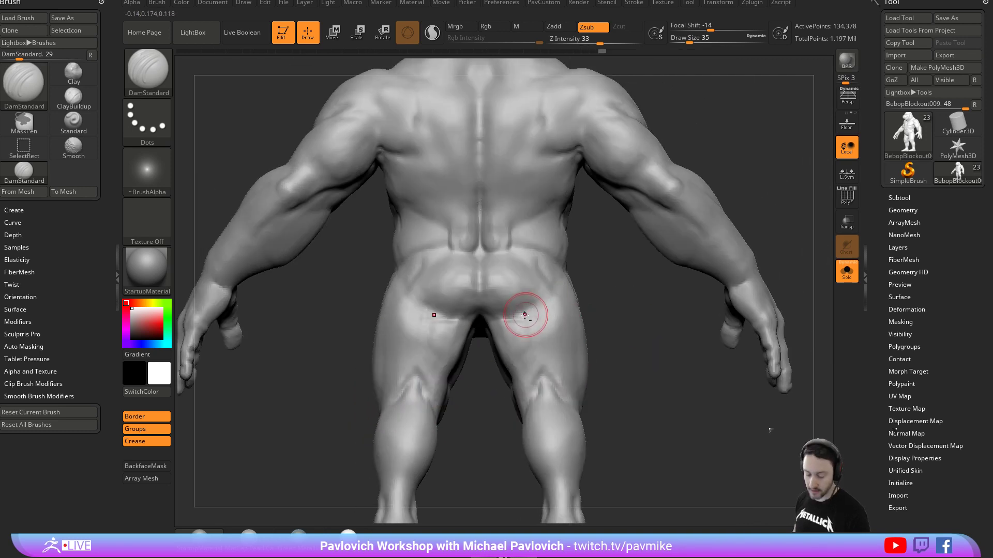
# Adjust the form beneath the buttocks with the MoveAccu brush, setting the draw size to 41.
pyautogui.press('1')
pyautogui.press(']')
pyautogui.press(']')
pyautogui.press(']')
pyautogui.press(']')
pyautogui.press(']')
pyautogui.press('[')
pyautogui.press('[')
pyautogui.moveTo(485, 321); pyautogui.dragTo(516, 320)
pyautogui.press('s')
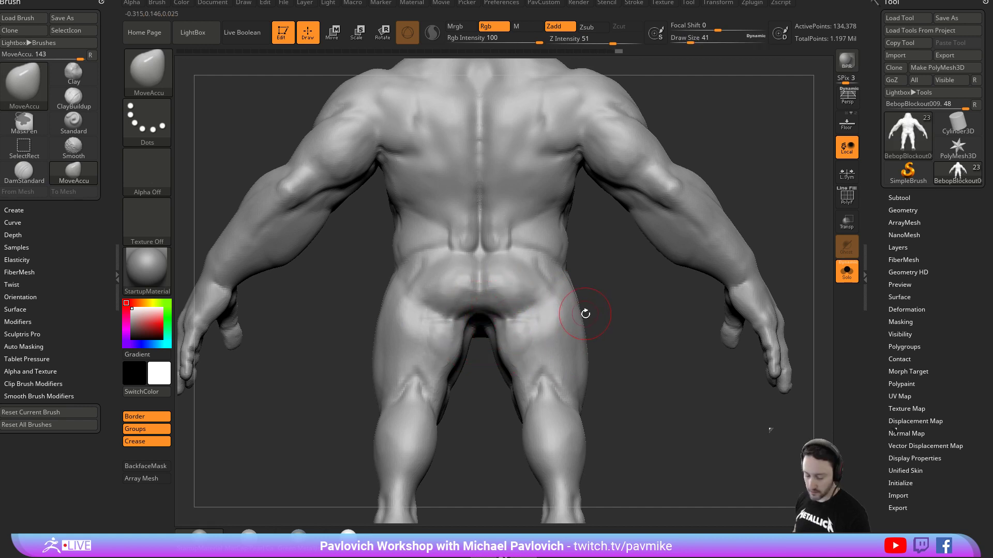
# Smooth the creases beneath the buttocks on the back of both thighs.
pyautogui.press('2')
pyautogui.moveTo(582, 315); pyautogui.dragTo(581, 293, button='right')
pyautogui.keyDown('shift'); pyautogui.moveTo(520, 317); pyautogui.dragTo(486, 325); pyautogui.keyUp('shift')
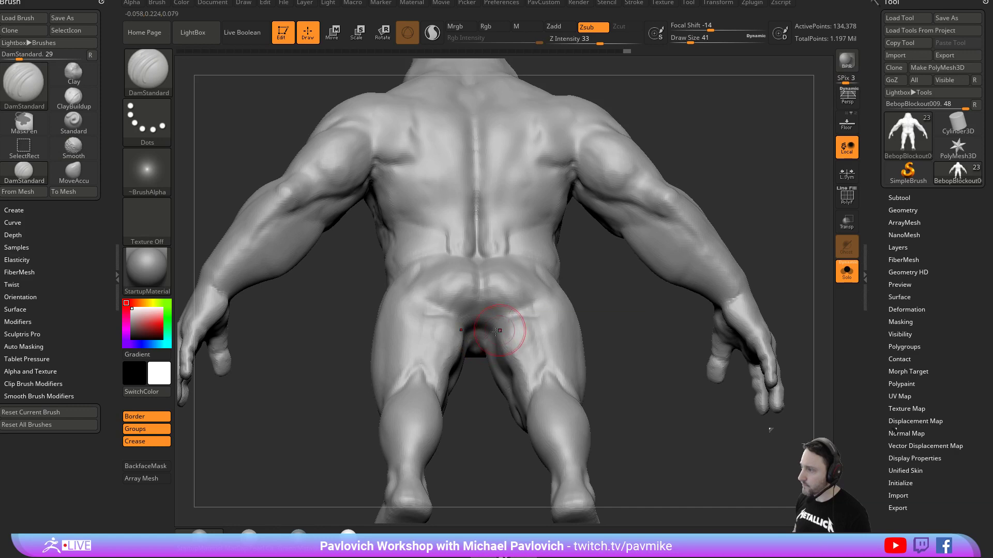
pyautogui.press('shift')
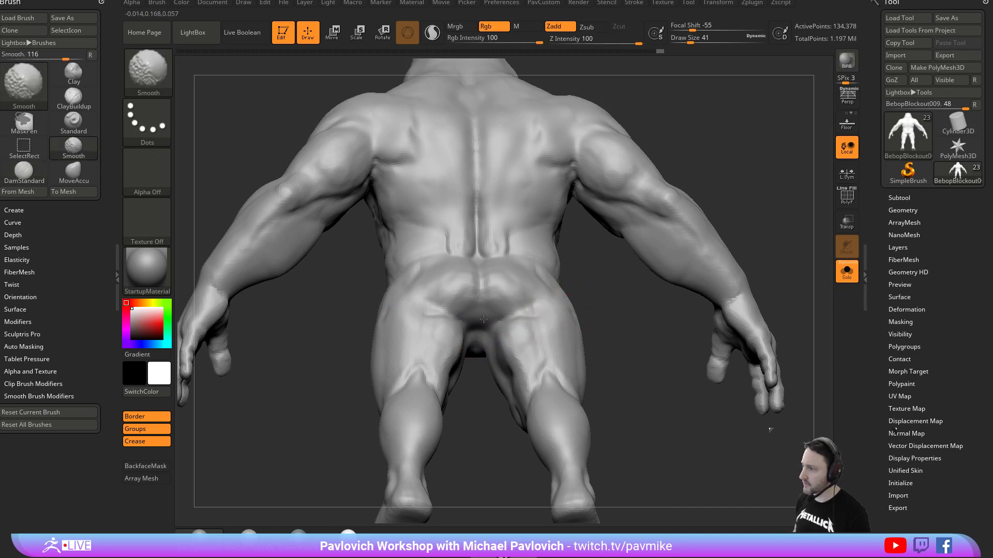
pyautogui.press('f')
pyautogui.moveTo(715, 189); pyautogui.dragTo(680, 232, button='right')
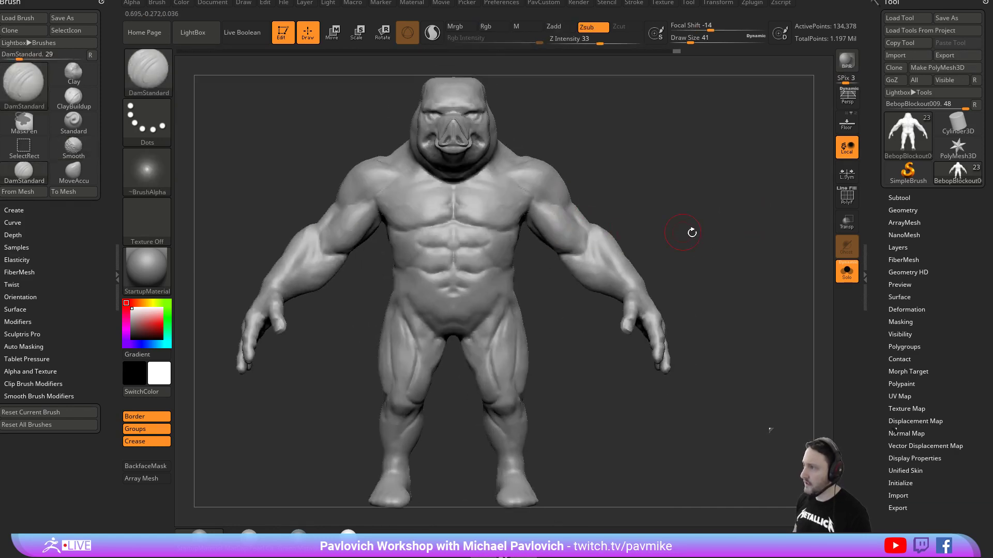
# Try masking everything except the forearms with MaskLasso and placing the transform gizmo at the elbow, and revert the mask.
pyautogui.press('r')
pyautogui.keyDown('ctrl'); pyautogui.moveTo(690, 283); pyautogui.dragTo(533, 133); pyautogui.keyUp('ctrl')
pyautogui.keyDown('ctrl'); pyautogui.moveTo(675, 132); pyautogui.dragTo(703, 231); pyautogui.keyUp('ctrl')
pyautogui.press('b')
pyautogui.press('m')
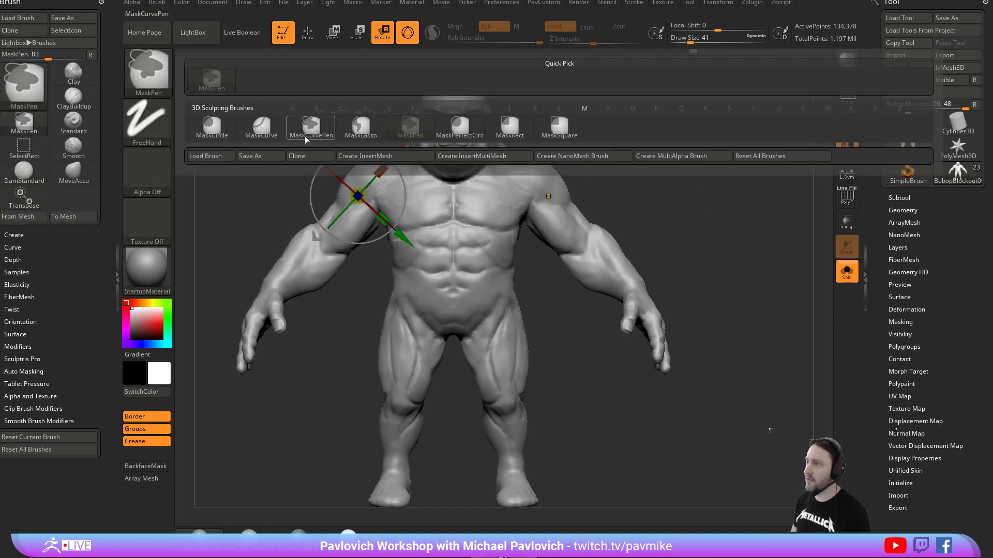
pyautogui.click(361, 133)
pyautogui.moveTo(535, 150)
pyautogui.keyDown('ctrl'); pyautogui.mouseDown()
pyautogui.moveTo(616, 191)
pyautogui.moveTo(524, 254)
pyautogui.moveTo(589, 437)
pyautogui.mouseUp(); pyautogui.keyUp('ctrl')
pyautogui.keyDown('ctrl'); pyautogui.moveTo(587, 255); pyautogui.dragTo(592, 251); pyautogui.keyUp('ctrl')
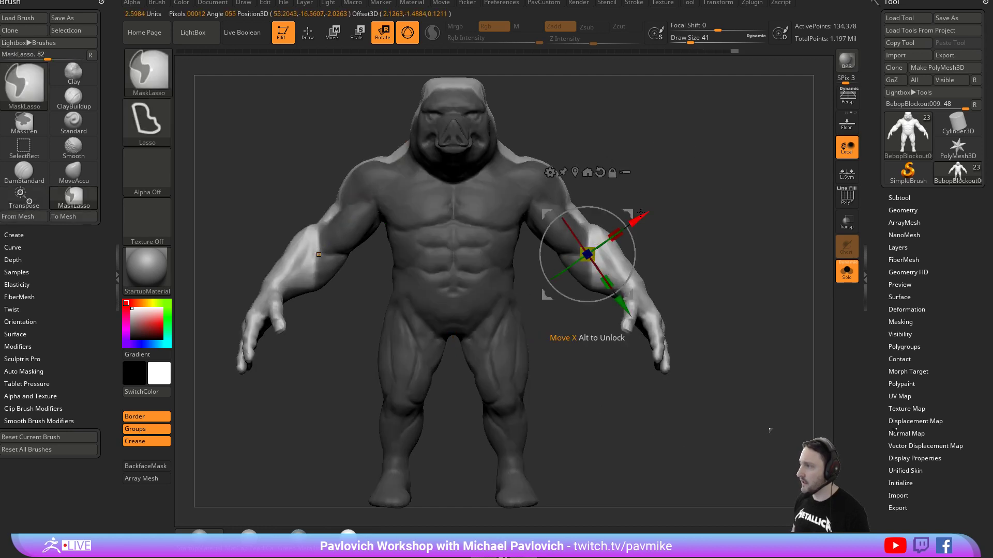
pyautogui.hotkey('ctrl', 'z')
pyautogui.hotkey('ctrl', 'z')
pyautogui.keyDown('ctrl'); pyautogui.click(686, 203); pyautogui.keyUp('ctrl')
# Rework and smooth the chest and outer abdominal forms on the front of the torso.
pyautogui.moveTo(535, 185)
pyautogui.keyDown('alt'); pyautogui.mouseDown()
pyautogui.moveTo(591, 209)
pyautogui.moveTo(578, 151)
pyautogui.mouseUp(); pyautogui.keyUp('alt')
pyautogui.press('q')
pyautogui.moveTo(673, 173)
pyautogui.keyDown('ctrl'); pyautogui.mouseDown()
pyautogui.moveTo(715, 195)
pyautogui.moveTo(613, 206)
pyautogui.moveTo(610, 251)
pyautogui.mouseUp(); pyautogui.keyUp('ctrl')
pyautogui.keyDown('shift'); pyautogui.moveTo(506, 218); pyautogui.dragTo(504, 229); pyautogui.keyUp('shift')
pyautogui.moveTo(468, 157)
pyautogui.mouseDown()
pyautogui.moveTo(567, 208)
pyautogui.moveTo(533, 227)
pyautogui.mouseUp()
pyautogui.keyDown('shift'); pyautogui.moveTo(511, 238); pyautogui.dragTo(511, 244); pyautogui.keyUp('shift')
pyautogui.keyDown('shift'); pyautogui.moveTo(578, 212); pyautogui.dragTo(614, 130); pyautogui.keyUp('shift')
# Refine the torso and thigh forms with the Standard brush, setting the draw size to 44.
pyautogui.press('b')
pyautogui.press('s')
pyautogui.press('t')
pyautogui.press('s')
pyautogui.moveTo(693, 191)
pyautogui.keyDown('alt'); pyautogui.mouseDown()
pyautogui.moveTo(721, 189)
pyautogui.moveTo(681, 155)
pyautogui.mouseUp(); pyautogui.keyUp('alt')
pyautogui.moveTo(597, 324)
pyautogui.keyDown('alt'); pyautogui.mouseDown()
pyautogui.moveTo(597, 312)
pyautogui.moveTo(608, 314)
pyautogui.moveTo(523, 324)
pyautogui.moveTo(630, 323)
pyautogui.mouseUp(); pyautogui.keyUp('alt')
pyautogui.moveTo(563, 315)
pyautogui.keyDown('alt'); pyautogui.mouseDown()
pyautogui.moveTo(619, 318)
pyautogui.moveTo(652, 300)
pyautogui.moveTo(613, 288)
pyautogui.moveTo(627, 324)
pyautogui.moveTo(621, 300)
pyautogui.moveTo(591, 297)
pyautogui.moveTo(610, 305)
pyautogui.mouseUp(); pyautogui.keyUp('alt')
# Select the Clay brush and assign SmoothStronger as the smoothing brush.
pyautogui.press('b')
pyautogui.press('c')
pyautogui.press('l')
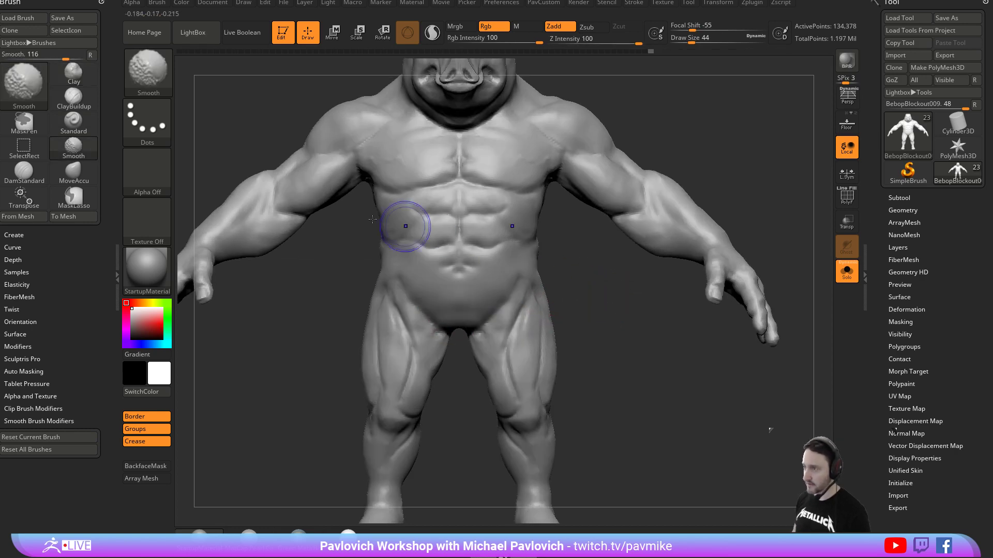
pyautogui.click(158, 82)
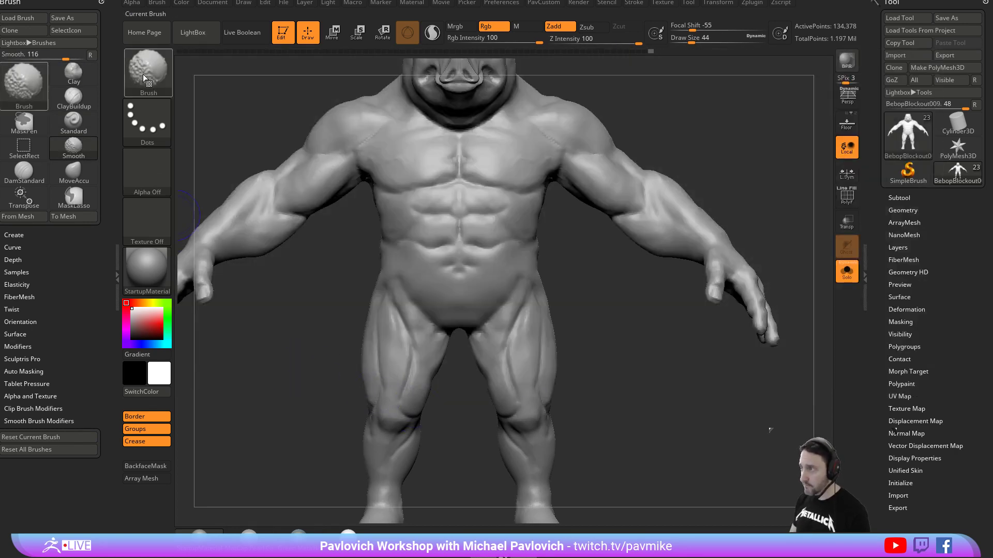
pyautogui.press('b')
pyautogui.press('c')
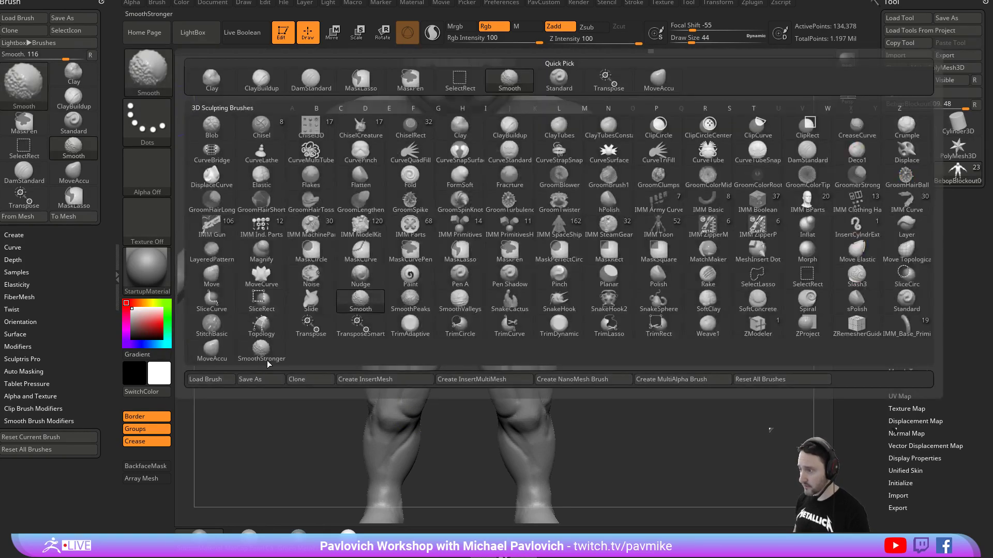
pyautogui.press('l')
# Set the selection brush to SelectLasso, isolate both hands at the wrists and split them into their own subtool.
pyautogui.moveTo(603, 402)
pyautogui.mouseDown()
pyautogui.moveTo(693, 246)
pyautogui.moveTo(669, 228)
pyautogui.moveTo(693, 239)
pyautogui.moveTo(694, 256)
pyautogui.mouseUp()
pyautogui.keyDown('ctrl'); pyautogui.keyDown('shift'); pyautogui.click(157, 79); pyautogui.keyUp('shift'); pyautogui.keyUp('ctrl')
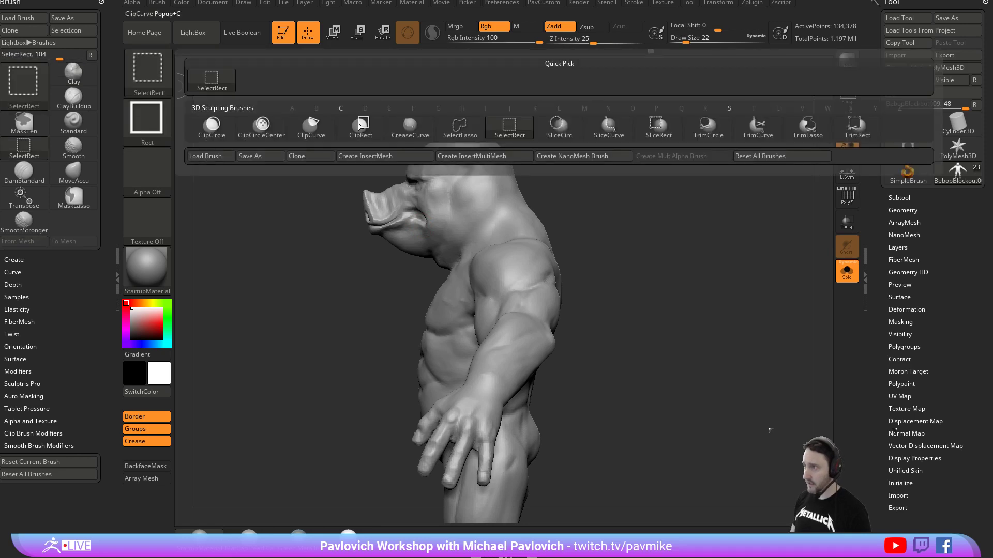
pyautogui.click(460, 127)
pyautogui.moveTo(557, 206)
pyautogui.mouseDown()
pyautogui.moveTo(709, 214)
pyautogui.moveTo(623, 209)
pyautogui.moveTo(635, 380)
pyautogui.mouseUp()
pyautogui.press('4')
pyautogui.click(736, 219)
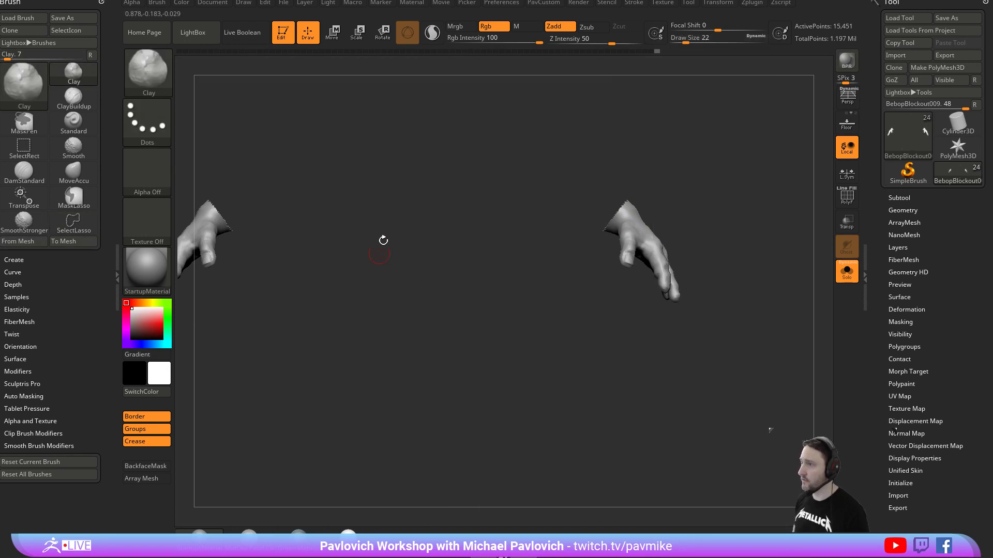
pyautogui.press('shift')
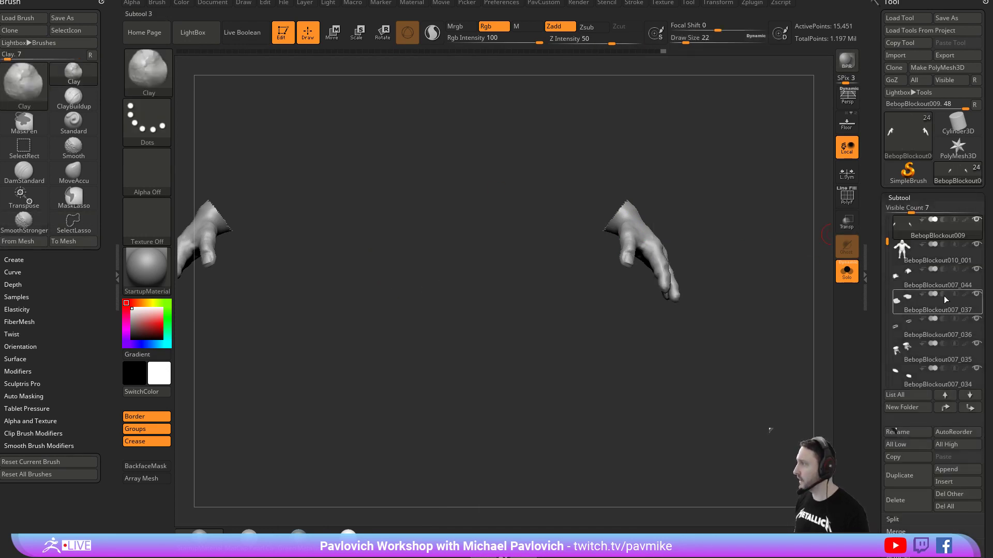
# Lasso the head on subtool BebopBlockout010_001 and split it from the body as a separate subtool.
pyautogui.click(939, 253)
pyautogui.keyDown('alt'); pyautogui.moveTo(698, 124); pyautogui.dragTo(712, 241); pyautogui.keyUp('alt')
pyautogui.moveTo(700, 202)
pyautogui.keyDown('shift'); pyautogui.mouseDown()
pyautogui.moveTo(526, 156)
pyautogui.moveTo(356, 146)
pyautogui.moveTo(419, 250)
pyautogui.moveTo(559, 159)
pyautogui.mouseUp(); pyautogui.keyUp('shift')
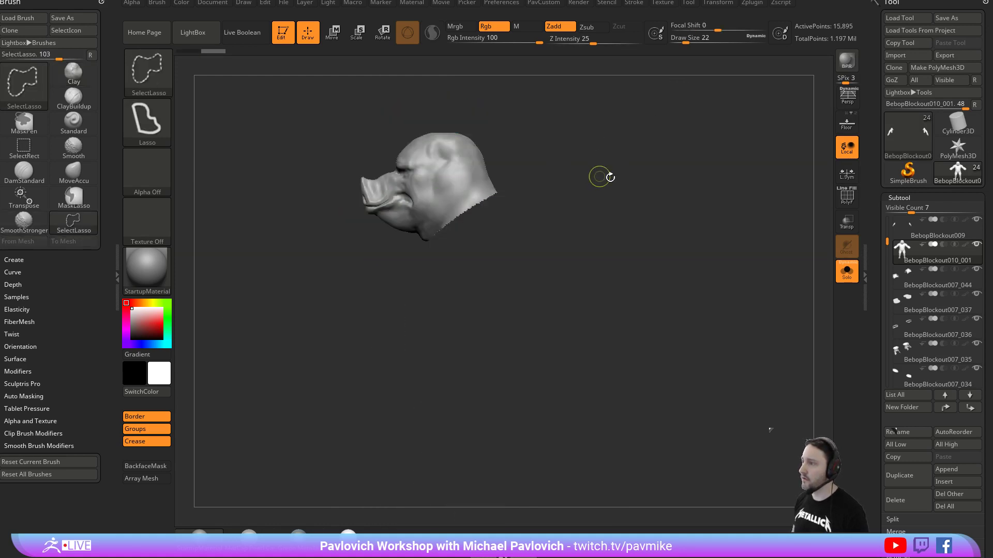
pyautogui.press('2')
pyautogui.click(650, 217)
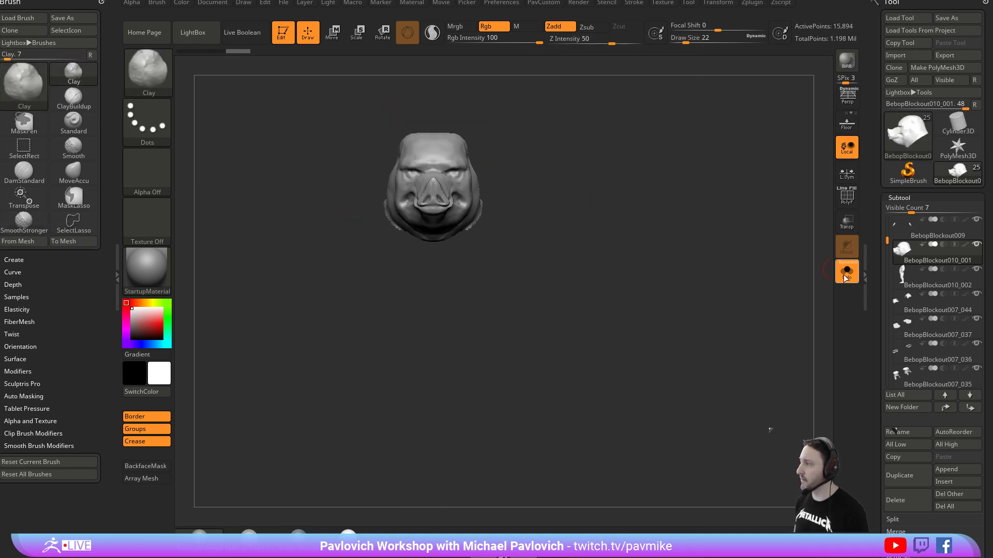
# Turn off solo display, make the body the active subtool and set the Standard brush draw size to 31.
pyautogui.press('1')
pyautogui.press('s')
pyautogui.moveTo(536, 241); pyautogui.dragTo(547, 243)
pyautogui.keyDown('alt'); pyautogui.click(641, 221); pyautogui.keyUp('alt')
pyautogui.keyDown('alt'); pyautogui.moveTo(711, 232); pyautogui.dragTo(702, 213); pyautogui.keyUp('alt')
pyautogui.press('s')
pyautogui.moveTo(714, 183)
pyautogui.keyDown('alt'); pyautogui.mouseDown()
pyautogui.moveTo(715, 207)
pyautogui.moveTo(681, 187)
pyautogui.mouseUp(); pyautogui.keyUp('alt')
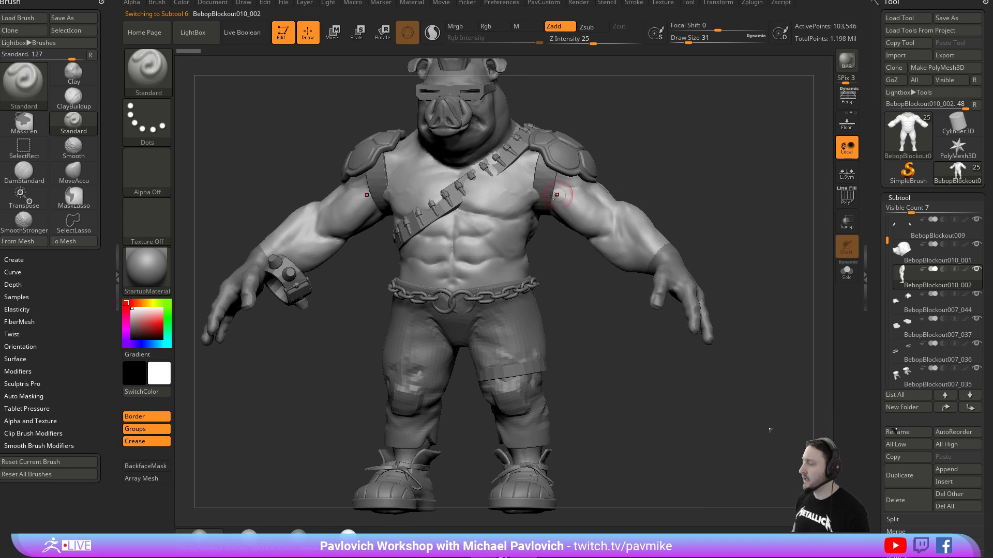
pyautogui.moveTo(804, 297); pyautogui.dragTo(799, 285)
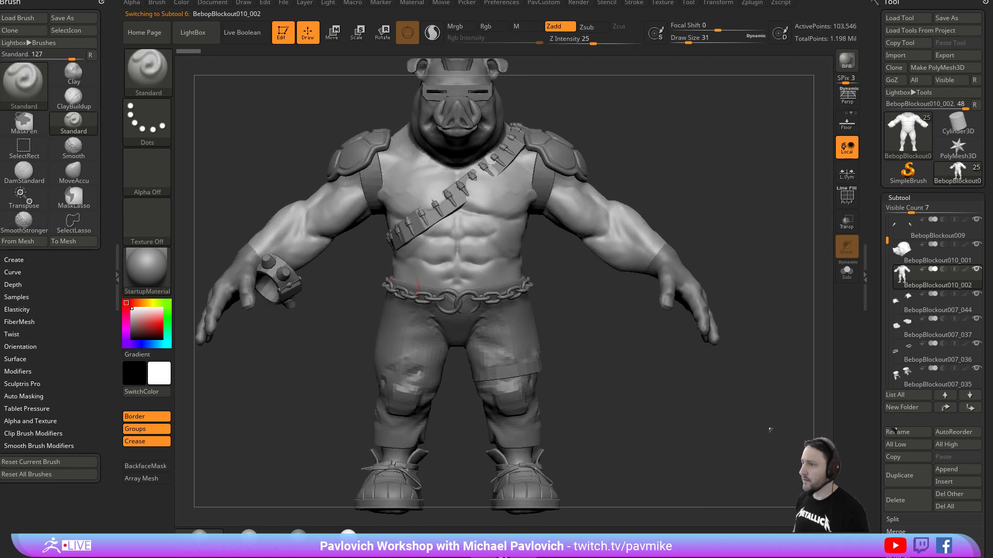
# Move the spiked wristband from beside the hand onto the wrist.
pyautogui.keyDown('alt'); pyautogui.click(297, 288); pyautogui.keyUp('alt')
pyautogui.press('w')
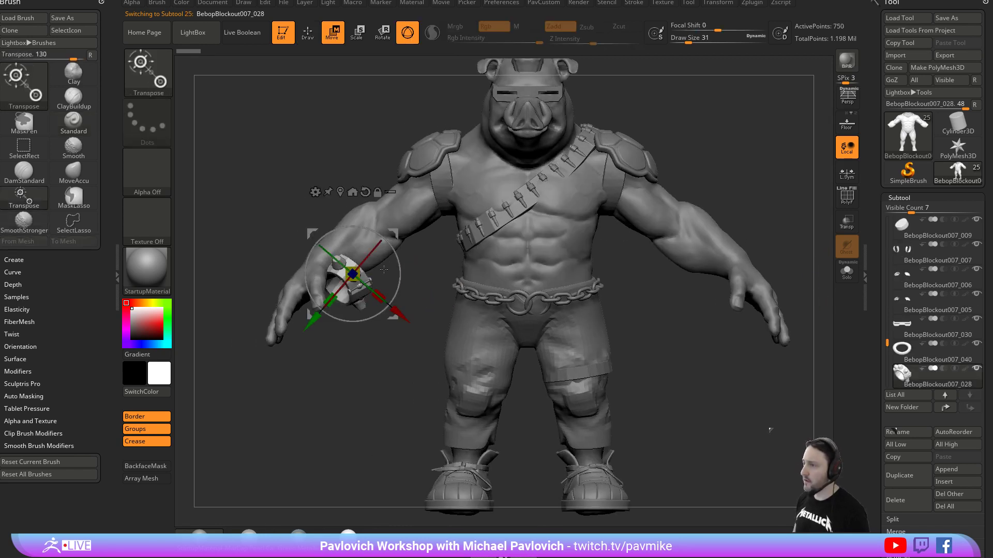
pyautogui.moveTo(400, 314); pyautogui.dragTo(380, 297)
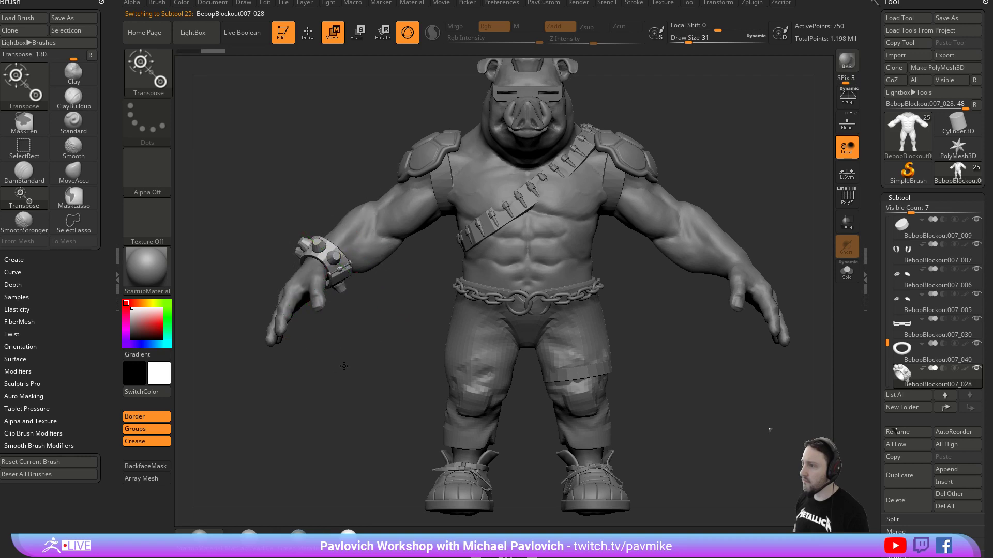
pyautogui.keyDown('shift'); pyautogui.moveTo(332, 366); pyautogui.dragTo(365, 352); pyautogui.keyUp('shift')
pyautogui.moveTo(375, 221); pyautogui.dragTo(376, 219)
pyautogui.keyDown('shift'); pyautogui.moveTo(470, 220); pyautogui.dragTo(590, 269); pyautogui.keyUp('shift')
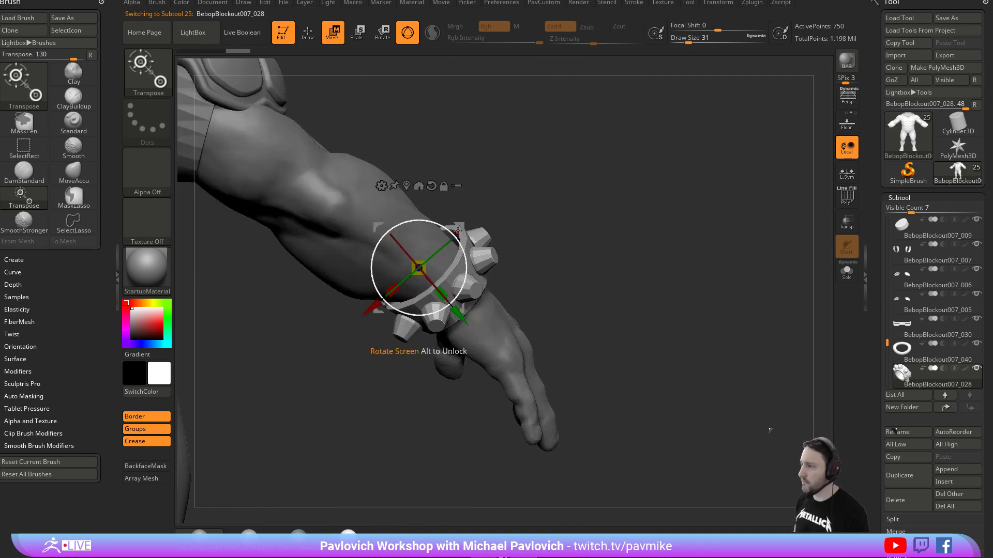
# Rotate and nudge the spiked wristband until it fits snugly around the wrist.
pyautogui.moveTo(453, 235); pyautogui.dragTo(425, 255)
pyautogui.keyDown('shift'); pyautogui.moveTo(620, 232); pyautogui.dragTo(398, 229); pyautogui.keyUp('shift')
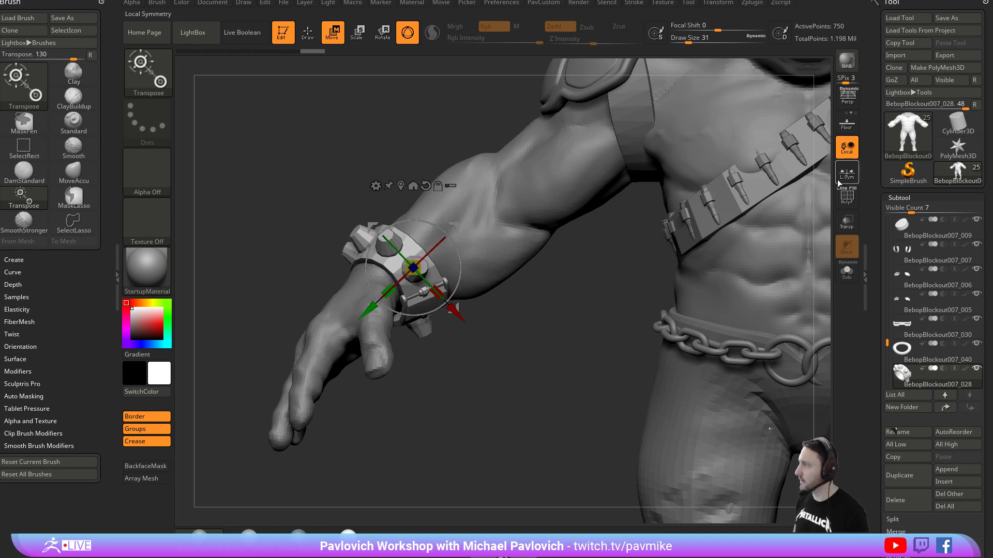
pyautogui.moveTo(532, 288); pyautogui.dragTo(522, 293)
pyautogui.moveTo(455, 226); pyautogui.dragTo(450, 229)
pyautogui.moveTo(506, 338); pyautogui.dragTo(576, 235)
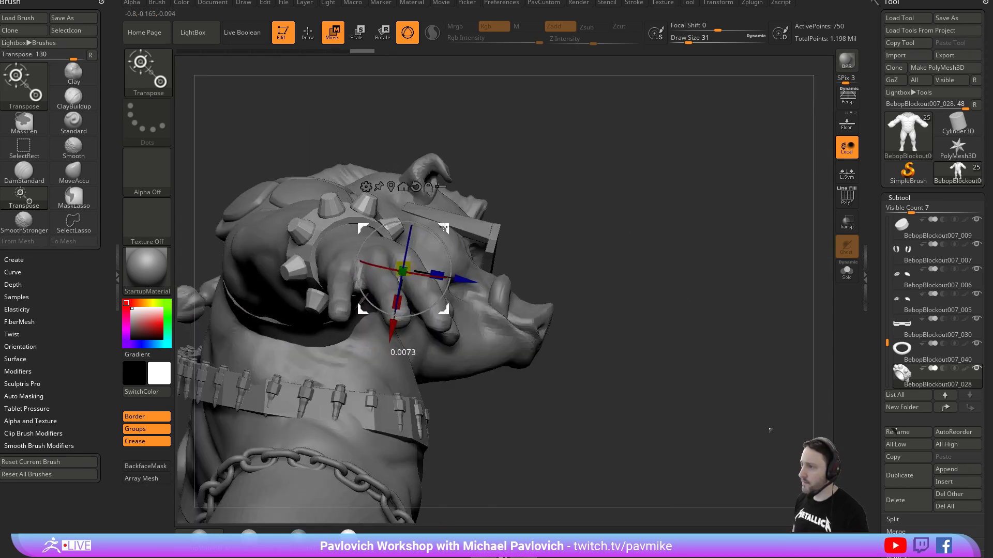
# Return to sculpting mode, set the draw size to 16 and make the body the active subtool.
pyautogui.press('q')
pyautogui.moveTo(670, 238)
pyautogui.keyDown('alt'); pyautogui.mouseDown()
pyautogui.moveTo(671, 213)
pyautogui.moveTo(753, 281)
pyautogui.moveTo(548, 290)
pyautogui.mouseUp(); pyautogui.keyUp('alt')
pyautogui.press('s')
pyautogui.keyDown('alt'); pyautogui.moveTo(548, 290); pyautogui.dragTo(661, 211); pyautogui.keyUp('alt')
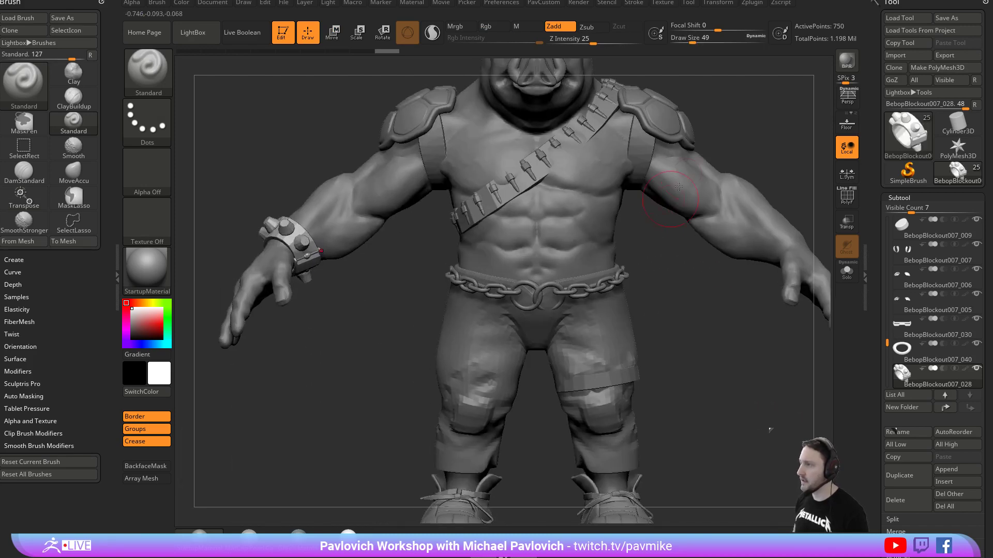
pyautogui.keyDown('alt'); pyautogui.moveTo(717, 149); pyautogui.dragTo(619, 268); pyautogui.keyUp('alt')
pyautogui.press('s')
pyautogui.moveTo(638, 239); pyautogui.dragTo(629, 239)
pyautogui.keyDown('alt'); pyautogui.click(581, 290); pyautogui.keyUp('alt')
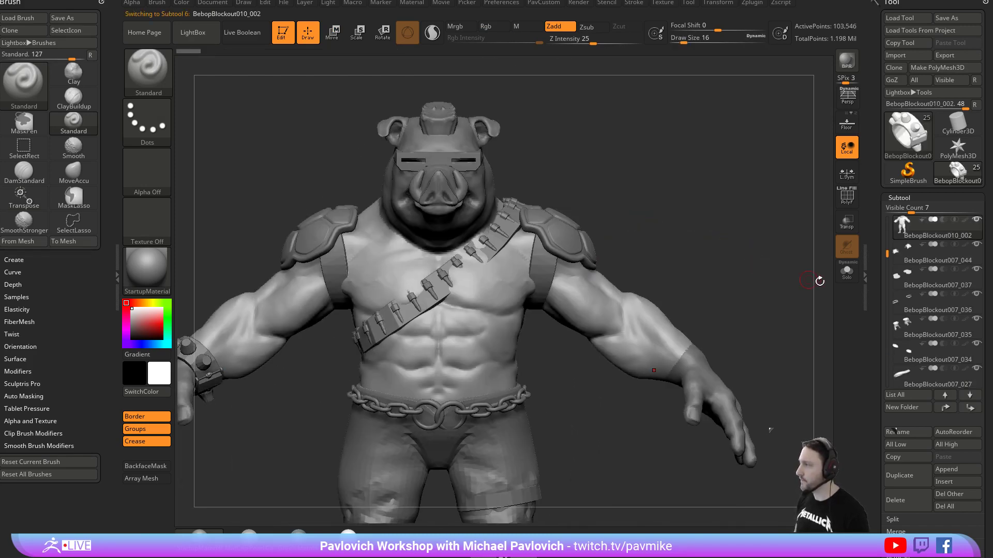
# Show only the body subtool and remesh it with DynaMesh to close the open neck and wrists.
pyautogui.keyDown('shift'); pyautogui.click(976, 219); pyautogui.keyUp('shift')
pyautogui.moveTo(693, 216)
pyautogui.mouseDown()
pyautogui.moveTo(724, 217)
pyautogui.moveTo(683, 231)
pyautogui.moveTo(690, 245)
pyautogui.moveTo(738, 255)
pyautogui.moveTo(664, 231)
pyautogui.moveTo(672, 263)
pyautogui.moveTo(769, 228)
pyautogui.mouseUp()
pyautogui.keyDown('alt'); pyautogui.moveTo(769, 142); pyautogui.dragTo(484, 213); pyautogui.keyUp('alt')
pyautogui.press('4')
pyautogui.click(608, 107)
pyautogui.keyDown('ctrl'); pyautogui.moveTo(566, 197); pyautogui.dragTo(598, 262); pyautogui.keyUp('ctrl')
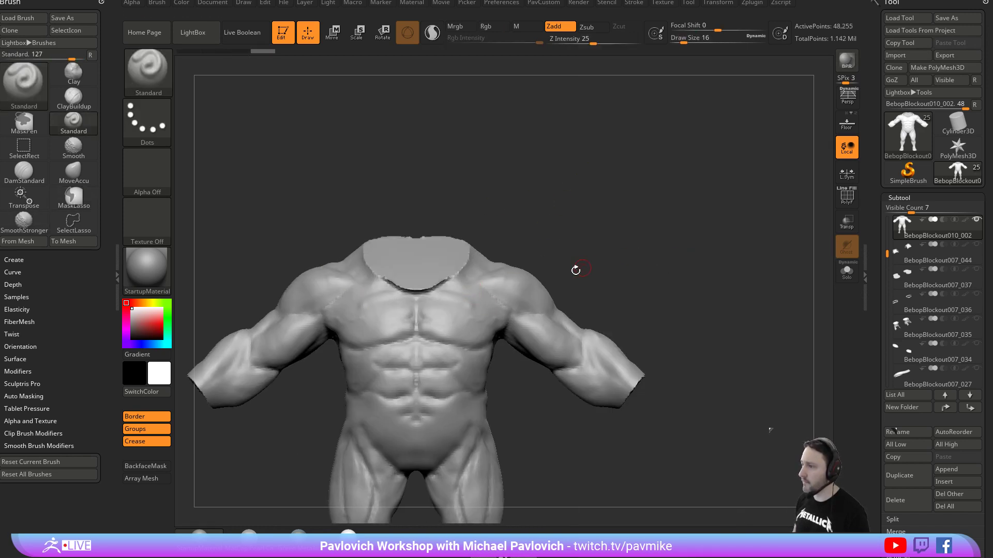
pyautogui.press('f')
# Toggle the shoe parts' visibility beside the body and show all subtools again.
pyautogui.moveTo(774, 206); pyautogui.dragTo(752, 318)
pyautogui.keyDown('alt'); pyautogui.moveTo(752, 318); pyautogui.dragTo(677, 293); pyautogui.keyUp('alt')
pyautogui.keyDown('shift'); pyautogui.moveTo(677, 294); pyautogui.dragTo(603, 277); pyautogui.keyUp('shift')
pyautogui.click(942, 249)
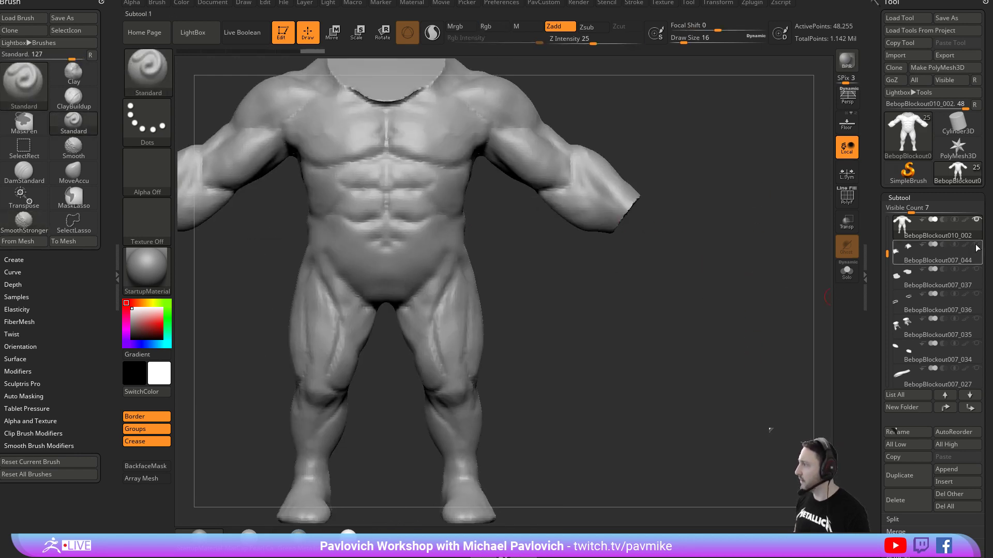
pyautogui.press('f')
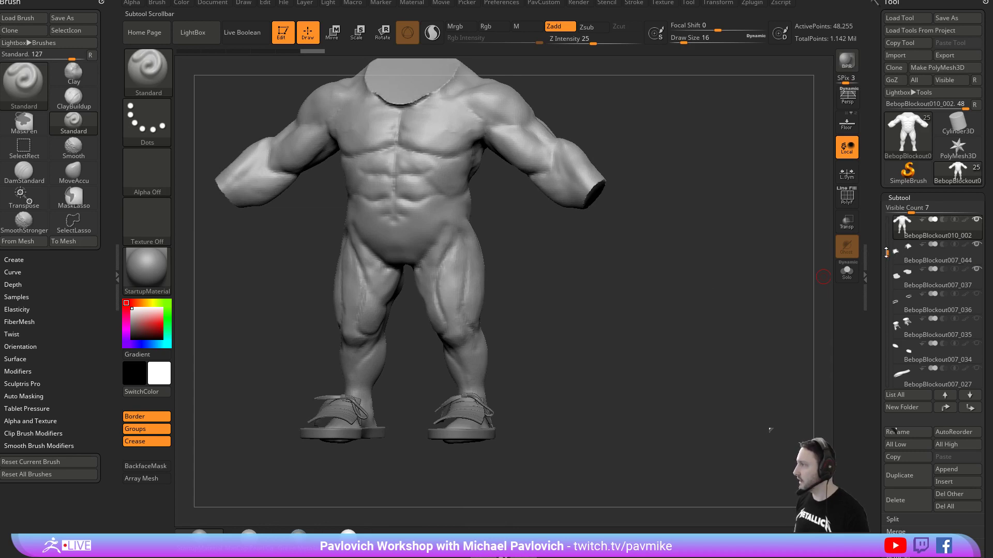
pyautogui.scroll(5, 939, 290)
pyautogui.keyDown('shift'); pyautogui.click(975, 345); pyautogui.keyUp('shift')
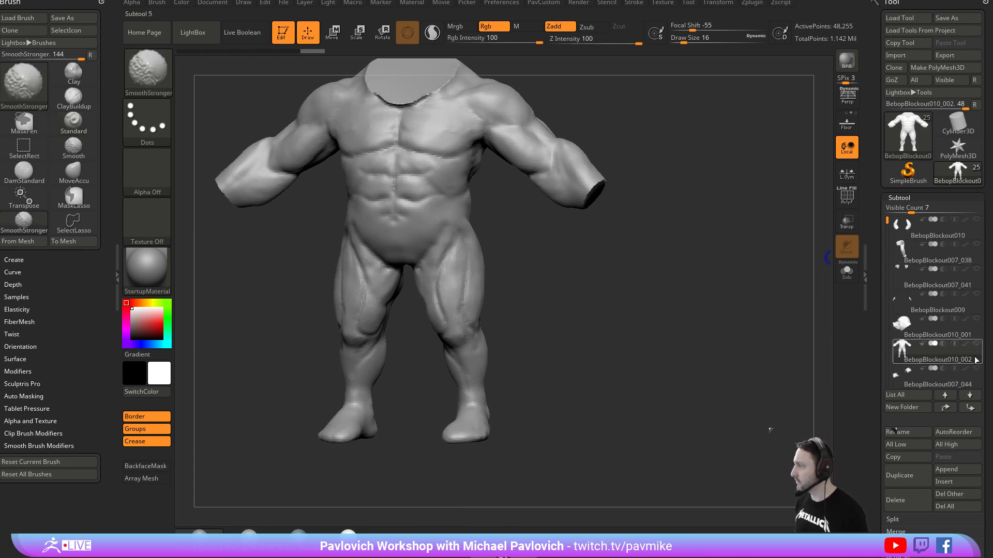
pyautogui.keyDown('shift'); pyautogui.click(975, 345); pyautogui.keyUp('shift')
pyautogui.keyDown('alt'); pyautogui.moveTo(698, 216); pyautogui.dragTo(711, 319); pyautogui.keyUp('alt')
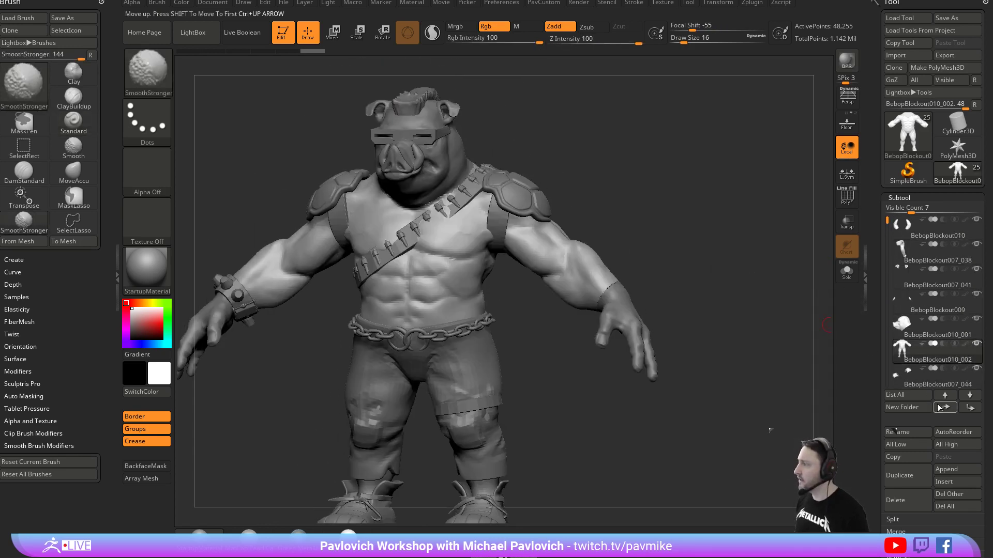
# Reorder the subtool list so the body comes first, followed by the hands and the head.
pyautogui.keyDown('shift'); pyautogui.click(944, 395); pyautogui.keyUp('shift')
pyautogui.keyDown('alt'); pyautogui.click(468, 182); pyautogui.keyUp('alt')
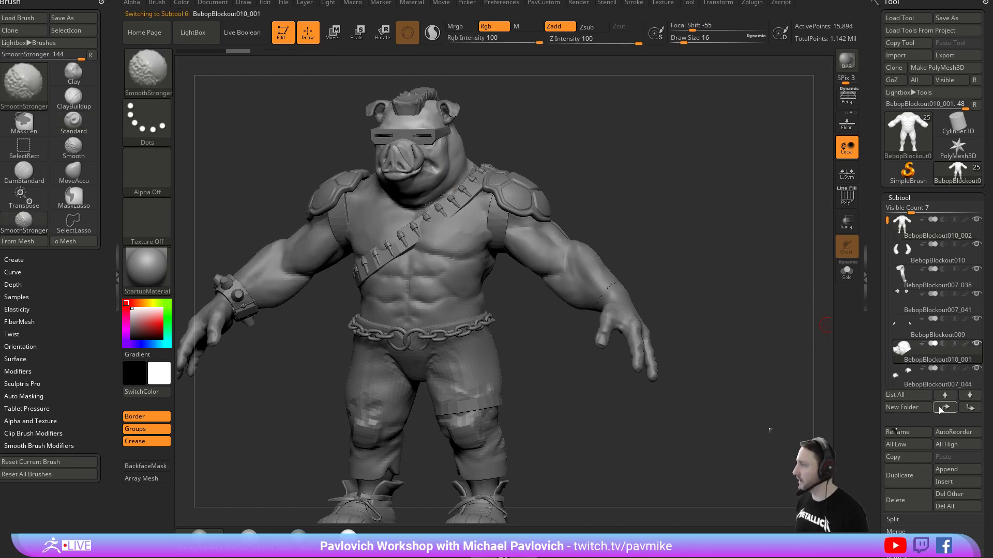
pyautogui.keyDown('alt'); pyautogui.moveTo(527, 423); pyautogui.dragTo(517, 345); pyautogui.keyUp('alt')
pyautogui.keyDown('alt'); pyautogui.click(621, 249); pyautogui.keyUp('alt')
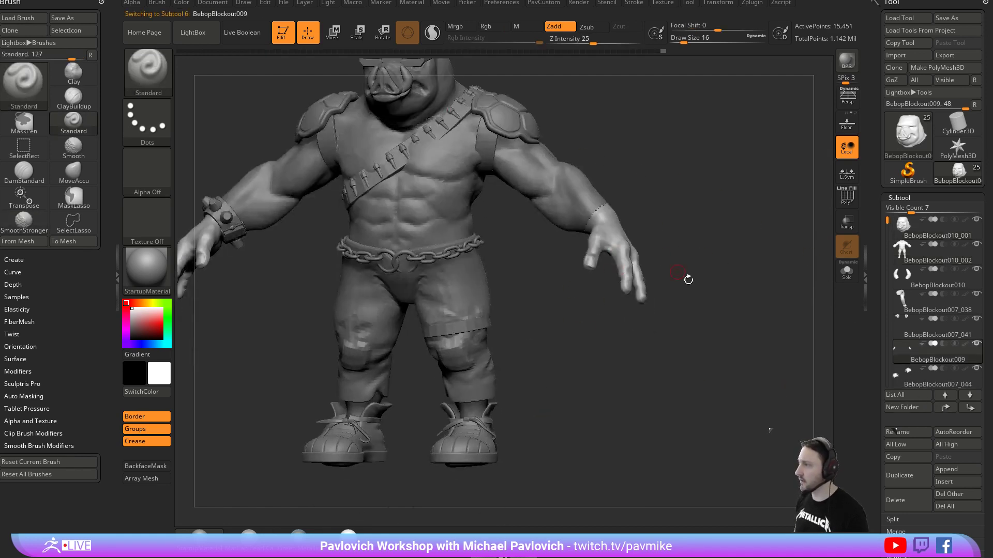
pyautogui.keyDown('shift'); pyautogui.click(945, 408); pyautogui.keyUp('shift')
pyautogui.click(914, 284)
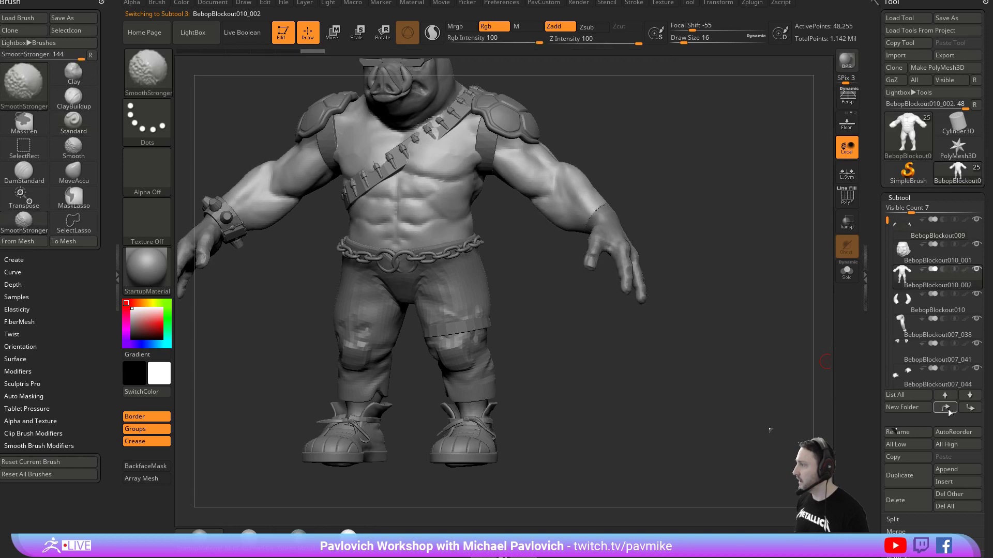
pyautogui.keyDown('shift'); pyautogui.click(945, 408); pyautogui.keyUp('shift')
# Leave only the body, hands and head subtools visible and make the body active.
pyautogui.keyDown('shift'); pyautogui.click(975, 220); pyautogui.keyUp('shift')
pyautogui.click(976, 245)
pyautogui.click(976, 270)
pyautogui.moveTo(784, 211)
pyautogui.mouseDown()
pyautogui.moveTo(729, 211)
pyautogui.moveTo(777, 204)
pyautogui.mouseUp()
pyautogui.keyDown('alt'); pyautogui.moveTo(468, 72); pyautogui.dragTo(532, 217); pyautogui.keyUp('alt')
pyautogui.keyDown('alt'); pyautogui.click(519, 218); pyautogui.keyUp('alt')
pyautogui.moveTo(708, 205)
pyautogui.mouseDown()
pyautogui.moveTo(661, 207)
pyautogui.moveTo(693, 212)
pyautogui.mouseUp()
pyautogui.keyDown('alt'); pyautogui.moveTo(594, 368); pyautogui.dragTo(600, 310); pyautogui.keyUp('alt')
pyautogui.keyDown('alt'); pyautogui.click(479, 249); pyautogui.keyUp('alt')
pyautogui.moveTo(687, 184)
pyautogui.keyDown('shift'); pyautogui.mouseDown()
pyautogui.moveTo(727, 185)
pyautogui.moveTo(707, 181)
pyautogui.moveTo(715, 200)
pyautogui.moveTo(749, 191)
pyautogui.moveTo(664, 217)
pyautogui.moveTo(709, 207)
pyautogui.moveTo(692, 209)
pyautogui.mouseUp(); pyautogui.keyUp('shift')
# Carve the boundary between the deltoid and upper arm with DamStandard at draw size 29.
pyautogui.press('b')
pyautogui.press('d')
pyautogui.press('s')
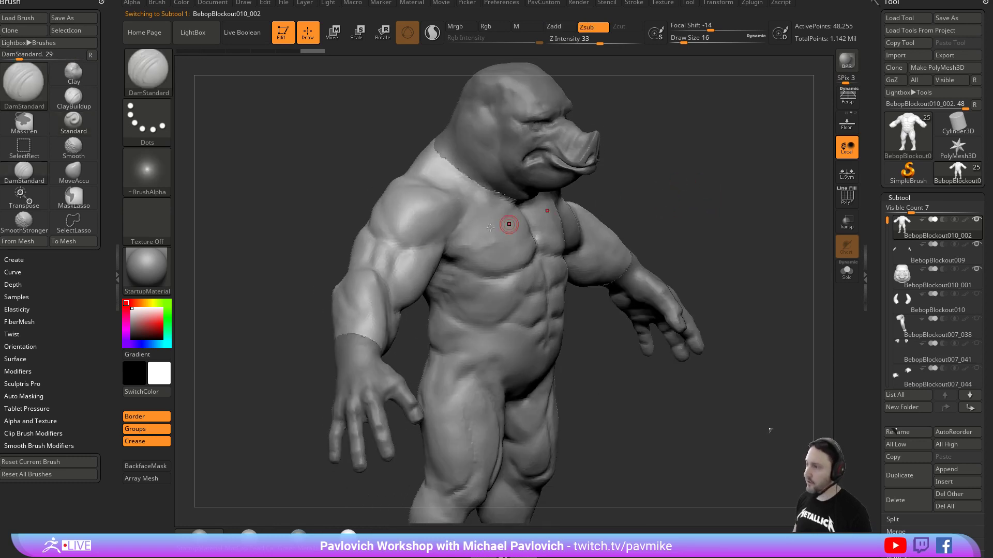
pyautogui.moveTo(395, 250); pyautogui.dragTo(425, 241)
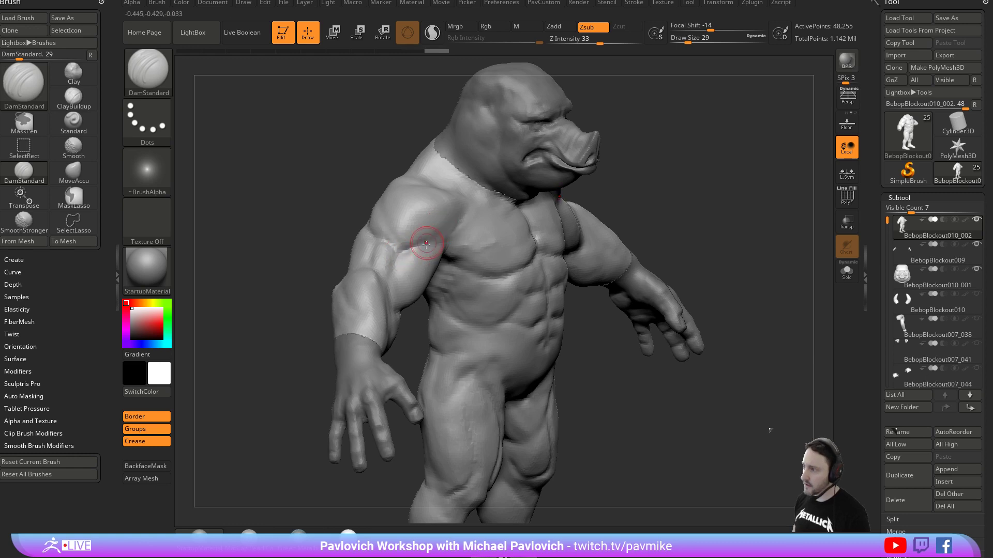
pyautogui.moveTo(587, 184); pyautogui.dragTo(612, 173)
pyautogui.moveTo(696, 176)
pyautogui.mouseDown()
pyautogui.moveTo(706, 177)
pyautogui.moveTo(669, 204)
pyautogui.moveTo(680, 170)
pyautogui.mouseUp()
pyautogui.moveTo(599, 213); pyautogui.dragTo(615, 207)
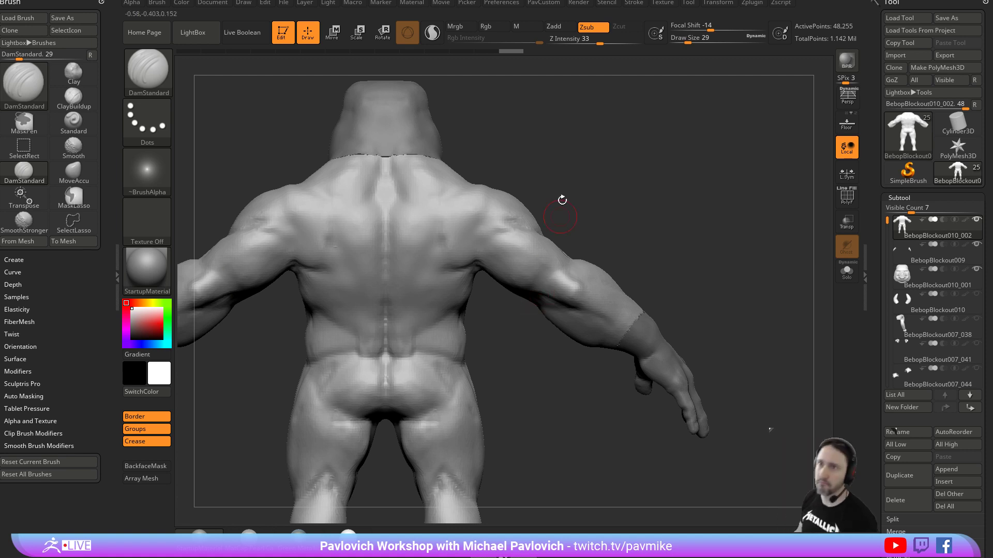
# Carve the V-shaped lines running from the hips down the lower abdomen with DamStandard.
pyautogui.moveTo(646, 194); pyautogui.dragTo(692, 146)
pyautogui.moveTo(455, 359); pyautogui.dragTo(451, 301)
pyautogui.moveTo(618, 362)
pyautogui.keyDown('alt'); pyautogui.mouseDown()
pyautogui.moveTo(624, 327)
pyautogui.moveTo(653, 324)
pyautogui.mouseUp(); pyautogui.keyUp('alt')
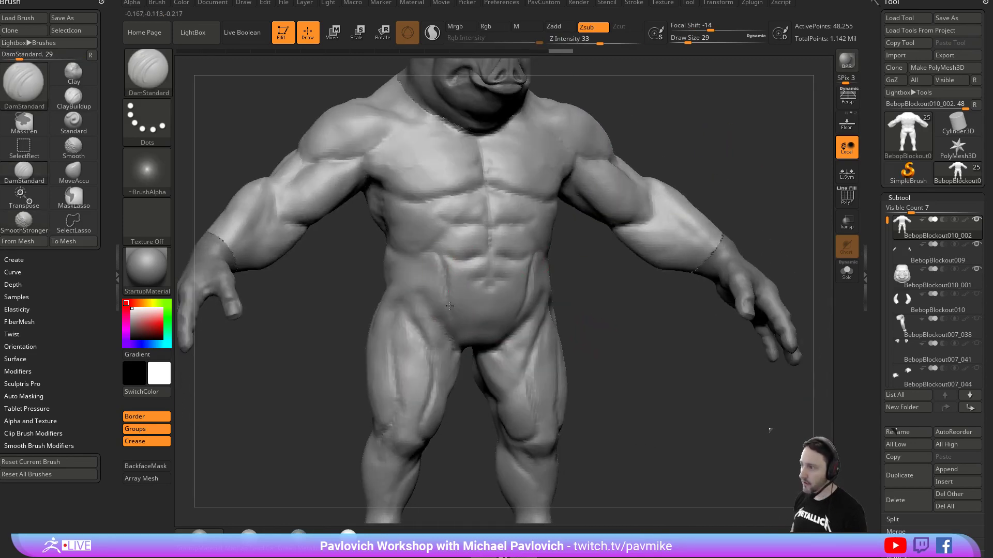
pyautogui.moveTo(563, 273)
pyautogui.mouseDown()
pyautogui.moveTo(539, 262)
pyautogui.moveTo(625, 304)
pyautogui.moveTo(603, 272)
pyautogui.moveTo(551, 275)
pyautogui.moveTo(596, 262)
pyautogui.moveTo(594, 273)
pyautogui.mouseUp()
pyautogui.moveTo(444, 269); pyautogui.dragTo(454, 281)
# Build up the upper abdominal and rib forms below the chest with the Clay brush at draw size 37.
pyautogui.press('b')
pyautogui.press('c')
pyautogui.press('l')
pyautogui.moveTo(638, 277)
pyautogui.mouseDown()
pyautogui.moveTo(535, 283)
pyautogui.moveTo(620, 281)
pyautogui.moveTo(567, 308)
pyautogui.moveTo(480, 244)
pyautogui.mouseUp()
pyautogui.press('s')
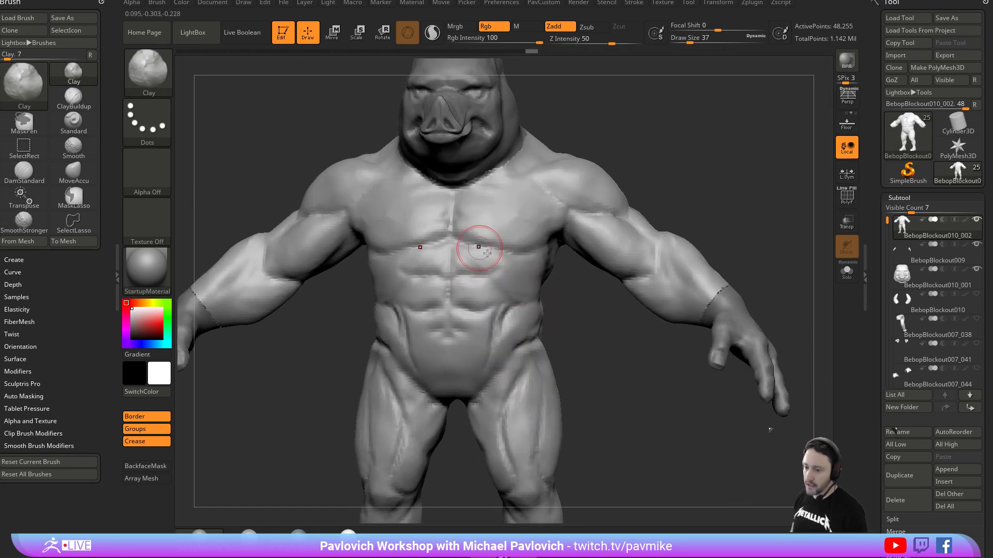
pyautogui.moveTo(563, 265); pyautogui.dragTo(514, 265)
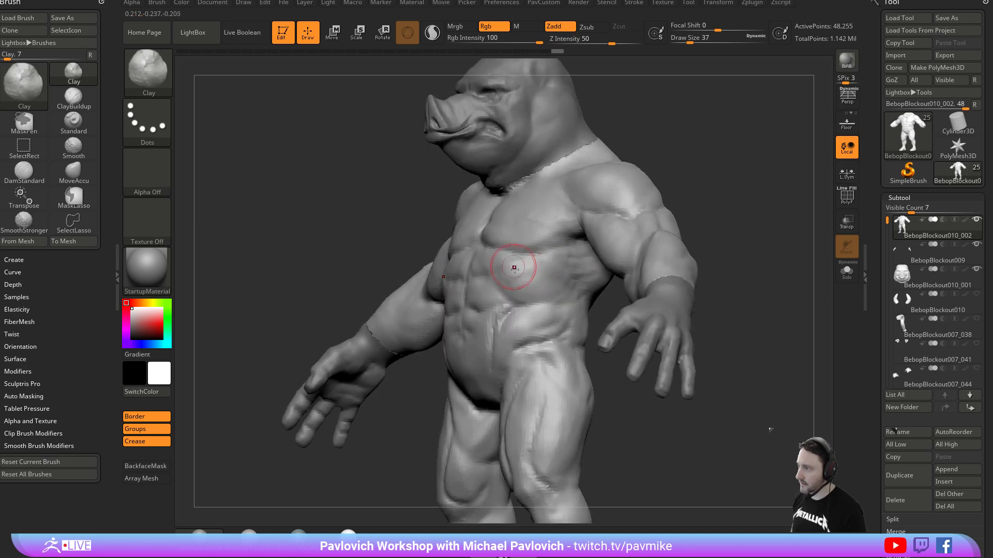
pyautogui.moveTo(695, 179)
pyautogui.keyDown('shift'); pyautogui.mouseDown()
pyautogui.moveTo(430, 264)
pyautogui.moveTo(472, 333)
pyautogui.moveTo(467, 352)
pyautogui.moveTo(429, 262)
pyautogui.mouseUp(); pyautogui.keyUp('shift')
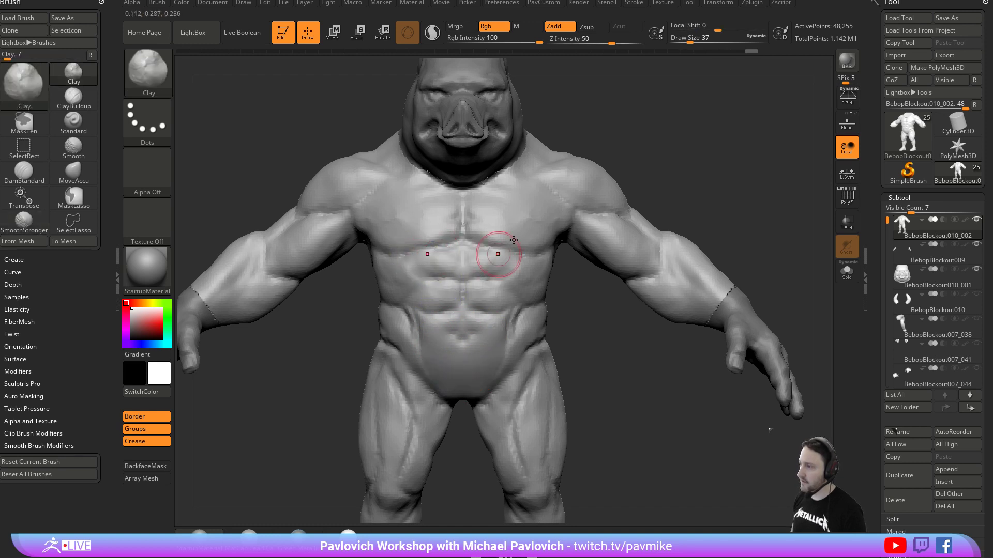
# Refine the abdominal blocks and side of the waist with the Clay brush at draw size 22.
pyautogui.keyDown('alt'); pyautogui.moveTo(603, 144); pyautogui.dragTo(583, 170); pyautogui.keyUp('alt')
pyautogui.click(686, 40)
pyautogui.moveTo(396, 295); pyautogui.dragTo(404, 296)
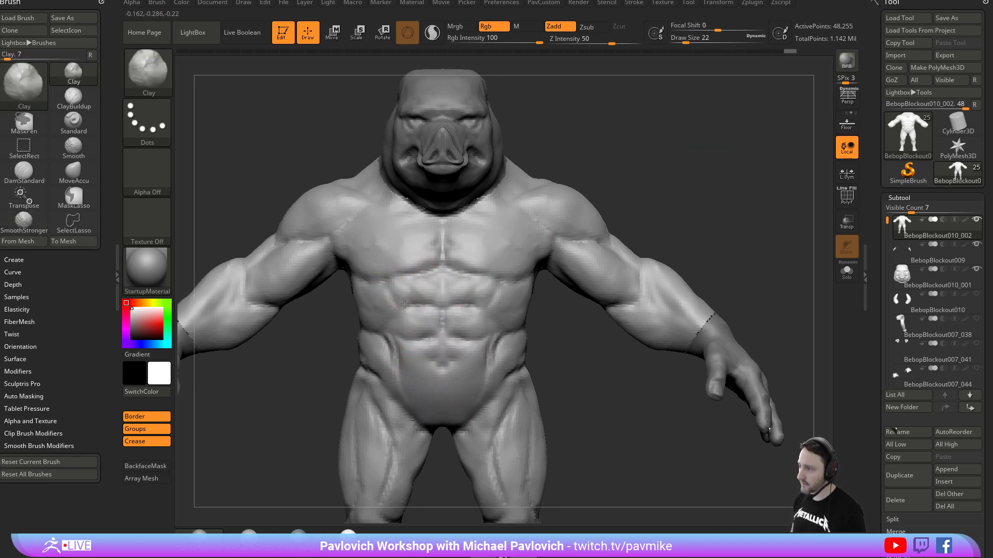
pyautogui.moveTo(584, 403)
pyautogui.keyDown('alt'); pyautogui.mouseDown()
pyautogui.moveTo(585, 305)
pyautogui.moveTo(560, 283)
pyautogui.moveTo(479, 258)
pyautogui.mouseUp(); pyautogui.keyUp('alt')
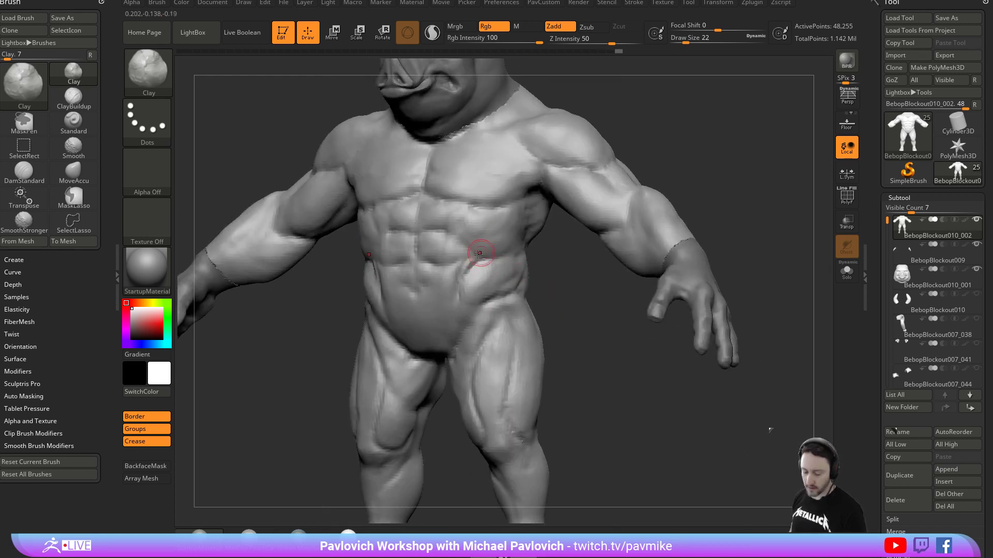
pyautogui.moveTo(557, 275)
pyautogui.mouseDown()
pyautogui.moveTo(691, 222)
pyautogui.moveTo(684, 202)
pyautogui.moveTo(647, 207)
pyautogui.moveTo(739, 150)
pyautogui.moveTo(722, 178)
pyautogui.moveTo(724, 204)
pyautogui.moveTo(749, 186)
pyautogui.moveTo(733, 175)
pyautogui.moveTo(800, 184)
pyautogui.moveTo(750, 170)
pyautogui.moveTo(554, 390)
pyautogui.moveTo(608, 334)
pyautogui.moveTo(543, 245)
pyautogui.mouseUp()
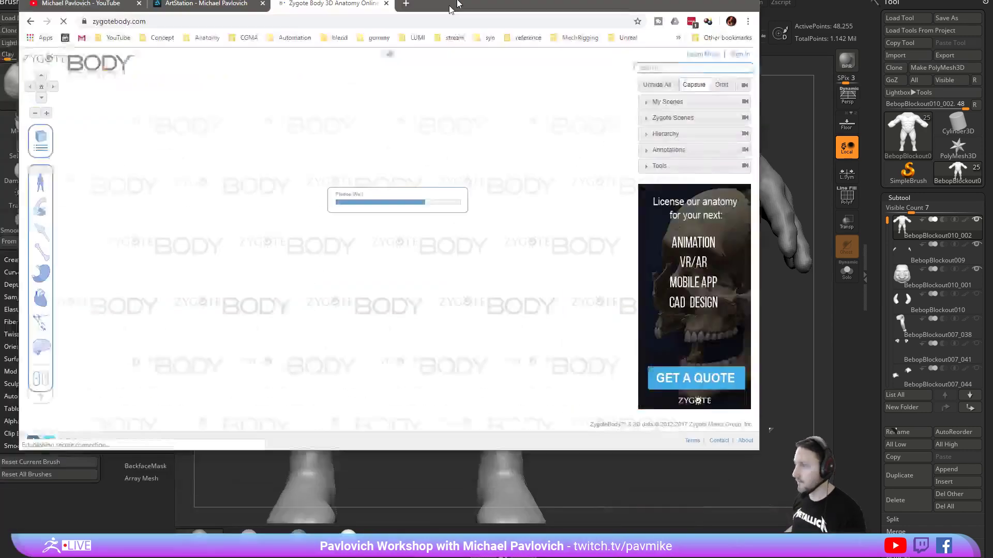
# Switch to the Zygote Body anatomy site and fade out the skin layer to expose the figure's muscles.
pyautogui.moveTo(451, 5); pyautogui.dragTo(533, 60)
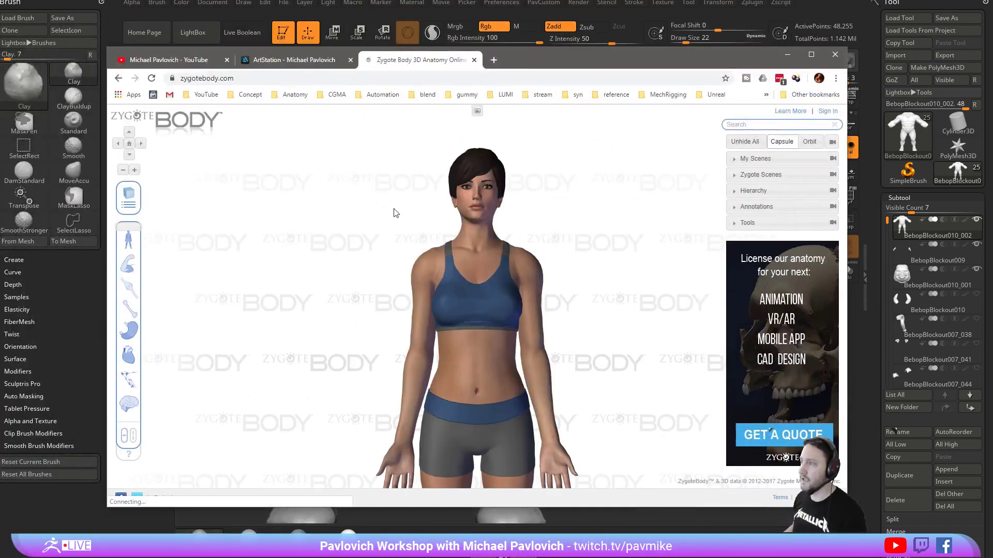
pyautogui.scroll(2, 372, 239)
pyautogui.scroll(-5, 362, 248)
pyautogui.moveTo(353, 260); pyautogui.dragTo(349, 226)
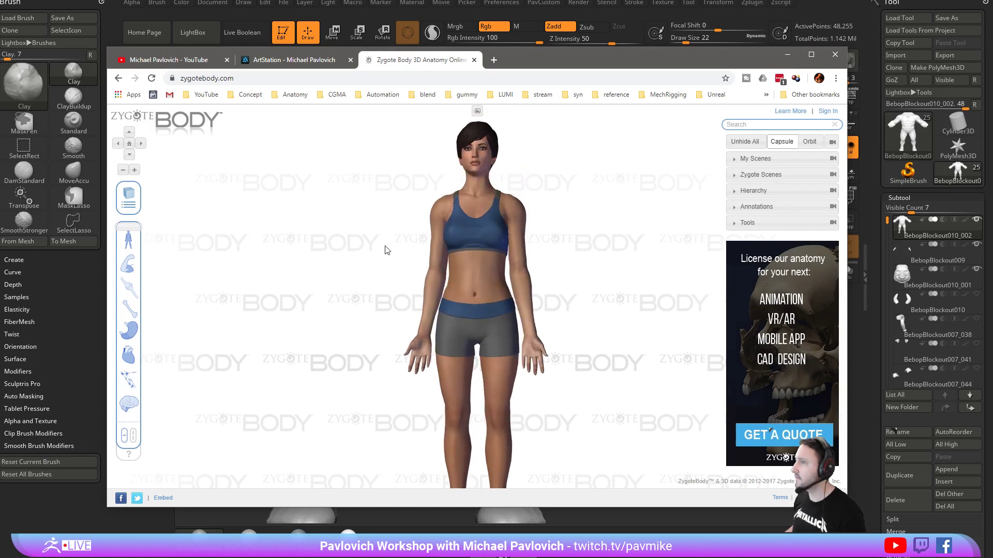
pyautogui.moveTo(129, 228)
pyautogui.mouseDown()
pyautogui.moveTo(130, 401)
pyautogui.moveTo(132, 229)
pyautogui.mouseUp()
pyautogui.moveTo(136, 206)
pyautogui.click(134, 441)
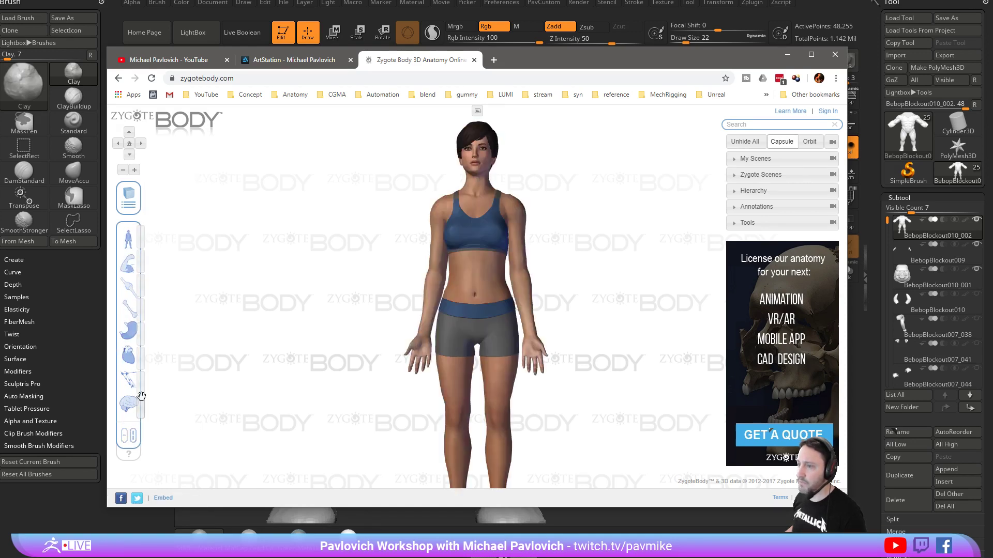
pyautogui.moveTo(141, 237); pyautogui.dragTo(117, 241)
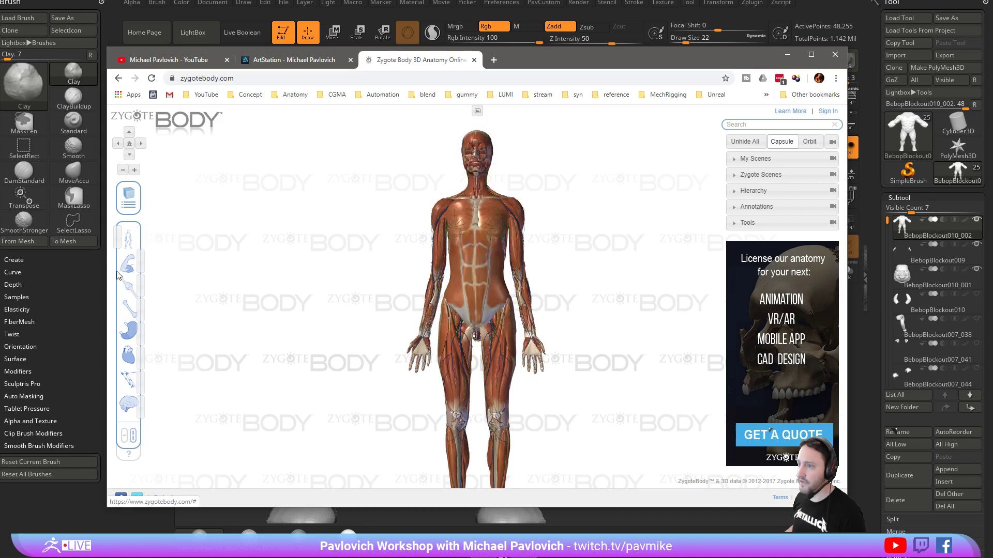
pyautogui.moveTo(139, 405); pyautogui.dragTo(115, 336)
# Highlight the rectus femoris, vastus lateralis and vastus medialis on one thigh and examine them from the front and side.
pyautogui.moveTo(211, 326); pyautogui.dragTo(168, 298)
pyautogui.moveTo(318, 321); pyautogui.dragTo(323, 243)
pyautogui.scroll(1, 351, 316)
pyautogui.click(515, 329)
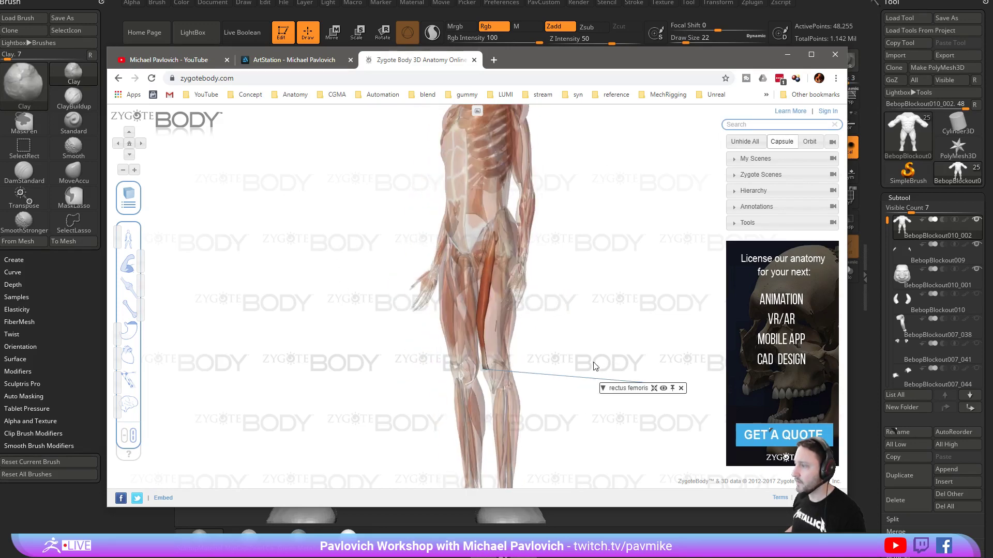
pyautogui.keyDown('ctrl'); pyautogui.click(515, 330); pyautogui.keyUp('ctrl')
pyautogui.moveTo(560, 339); pyautogui.dragTo(569, 348)
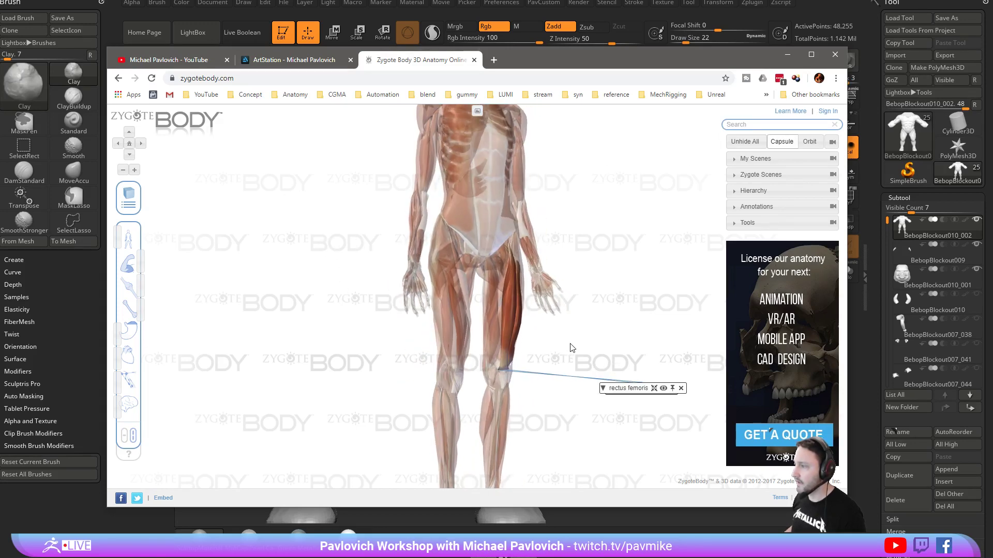
pyautogui.keyDown('ctrl'); pyautogui.click(495, 332); pyautogui.keyUp('ctrl')
pyautogui.moveTo(495, 336); pyautogui.dragTo(522, 350)
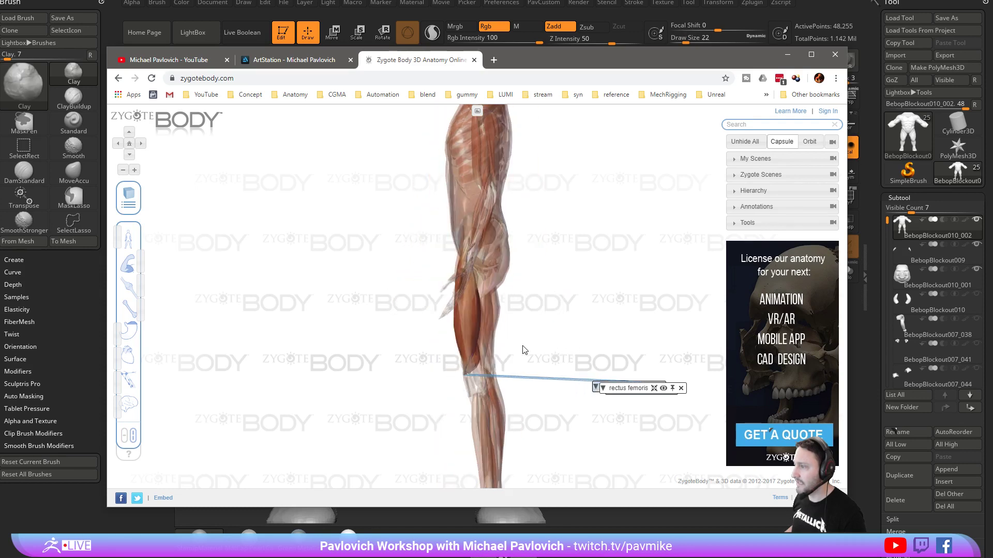
# Examine the three highlighted thigh muscles with the surrounding muscle layer faded out and restored, then return to ZBrush.
pyautogui.moveTo(616, 389); pyautogui.dragTo(636, 370)
pyautogui.moveTo(555, 423)
pyautogui.mouseDown()
pyautogui.moveTo(611, 425)
pyautogui.moveTo(568, 434)
pyautogui.mouseUp()
pyautogui.scroll(3, 563, 435)
pyautogui.moveTo(565, 428); pyautogui.dragTo(641, 452)
pyautogui.click(132, 263)
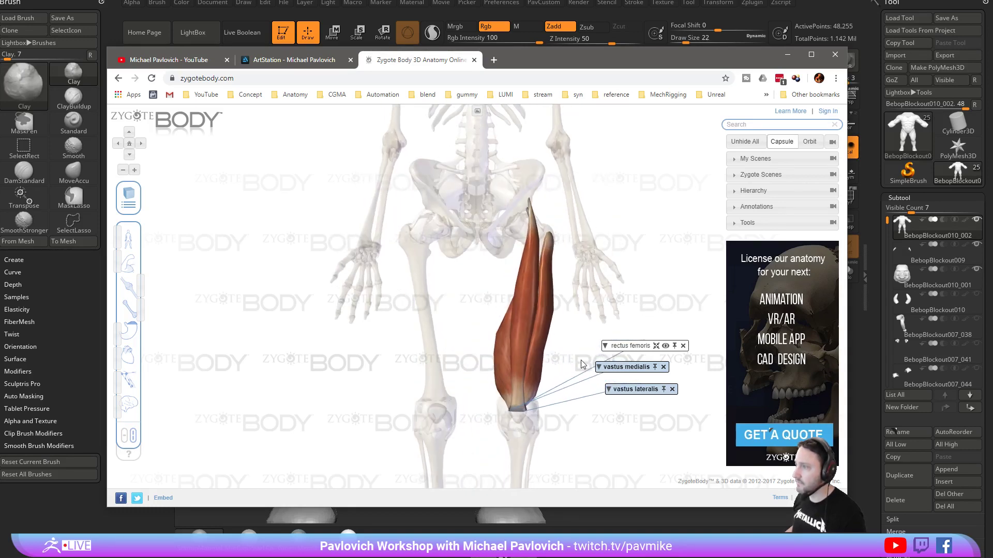
pyautogui.click(112, 264)
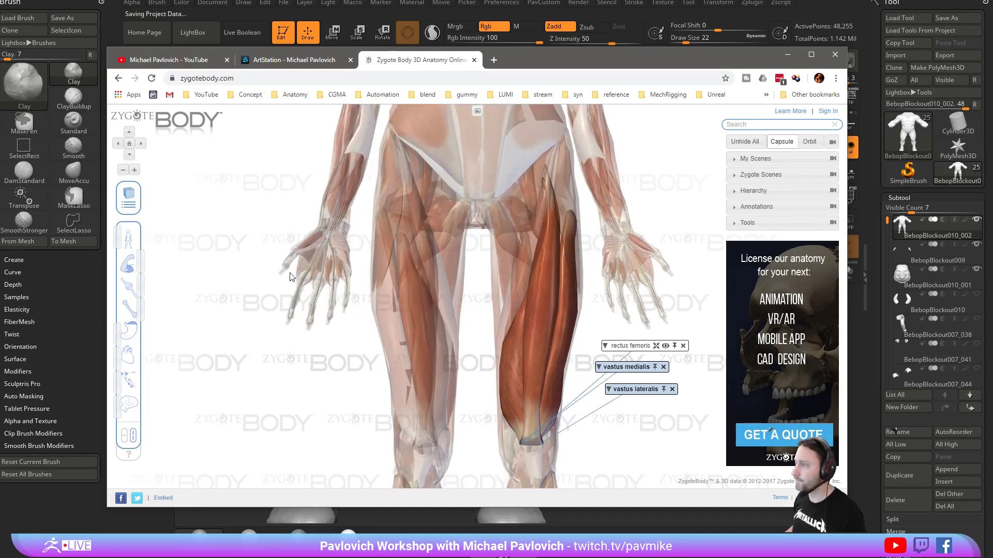
pyautogui.moveTo(523, 63); pyautogui.dragTo(526, 557)
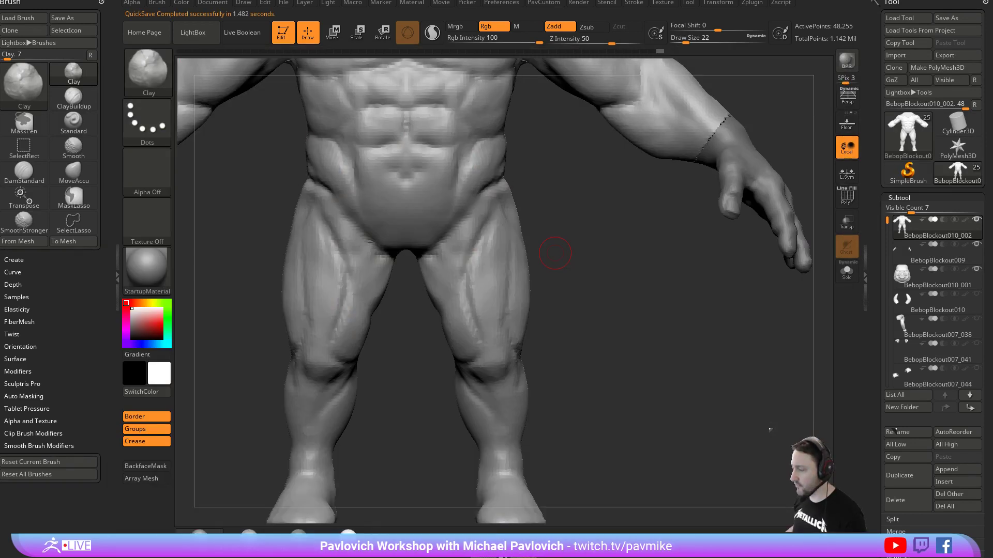
# Carve the muscle boundary on the outer thigh above the knee with DamStandard at draw size 22.
pyautogui.moveTo(605, 277)
pyautogui.keyDown('alt'); pyautogui.mouseDown()
pyautogui.moveTo(610, 310)
pyautogui.moveTo(600, 268)
pyautogui.mouseUp(); pyautogui.keyUp('alt')
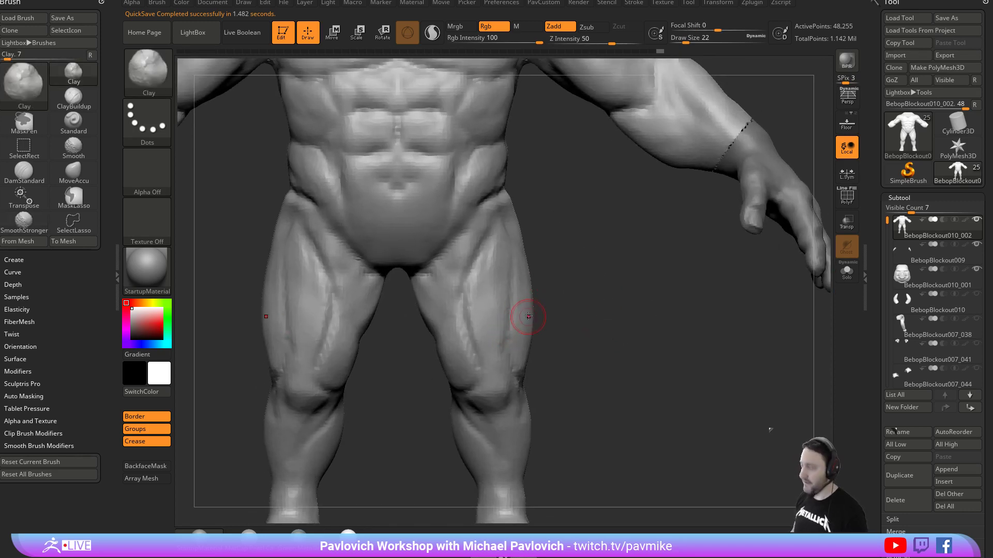
pyautogui.press('b')
pyautogui.press('d')
pyautogui.press('s')
pyautogui.keyDown('alt'); pyautogui.moveTo(533, 312); pyautogui.dragTo(537, 285, button='right'); pyautogui.keyUp('alt')
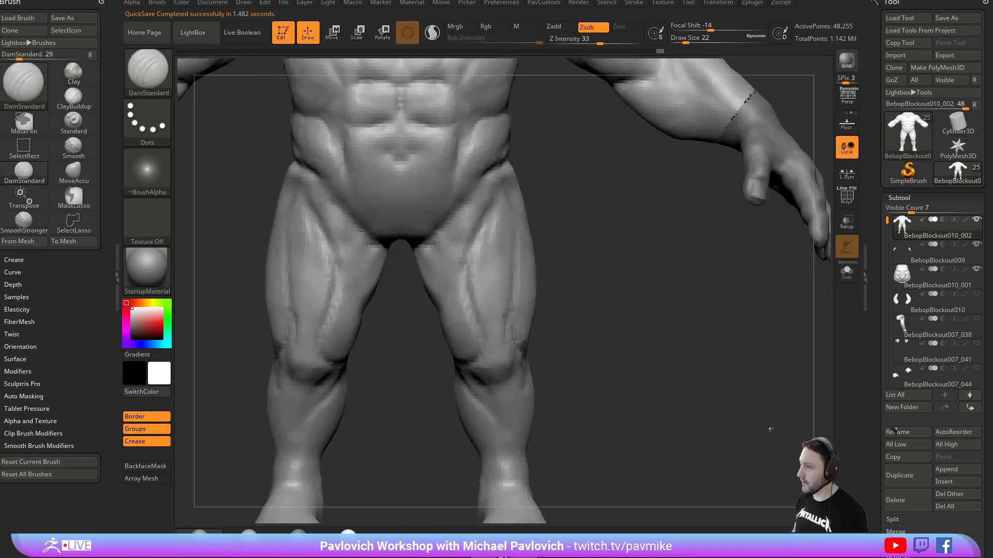
pyautogui.moveTo(562, 338); pyautogui.dragTo(592, 247)
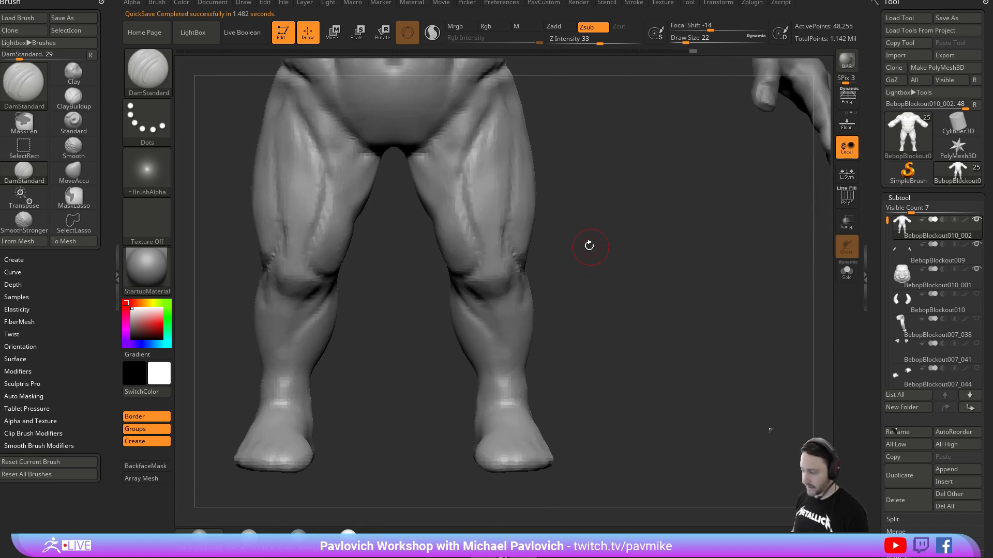
# Build up the kneecaps and upper shins with the Clay brush, reducing the draw size to 17.
pyautogui.press('b')
pyautogui.press('c')
pyautogui.press('l')
pyautogui.moveTo(486, 276); pyautogui.dragTo(495, 291)
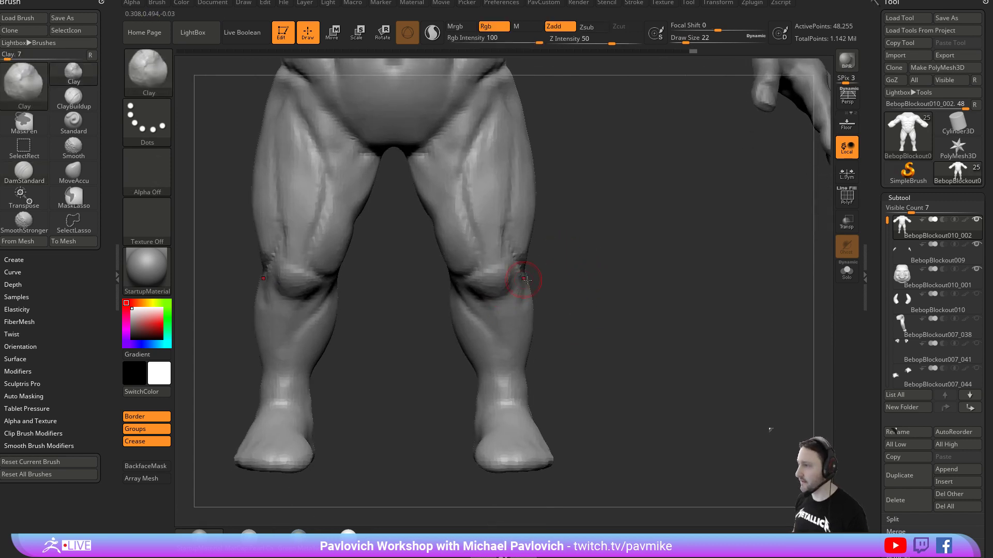
pyautogui.keyDown('alt'); pyautogui.moveTo(505, 314); pyautogui.dragTo(497, 298, button='right'); pyautogui.keyUp('alt')
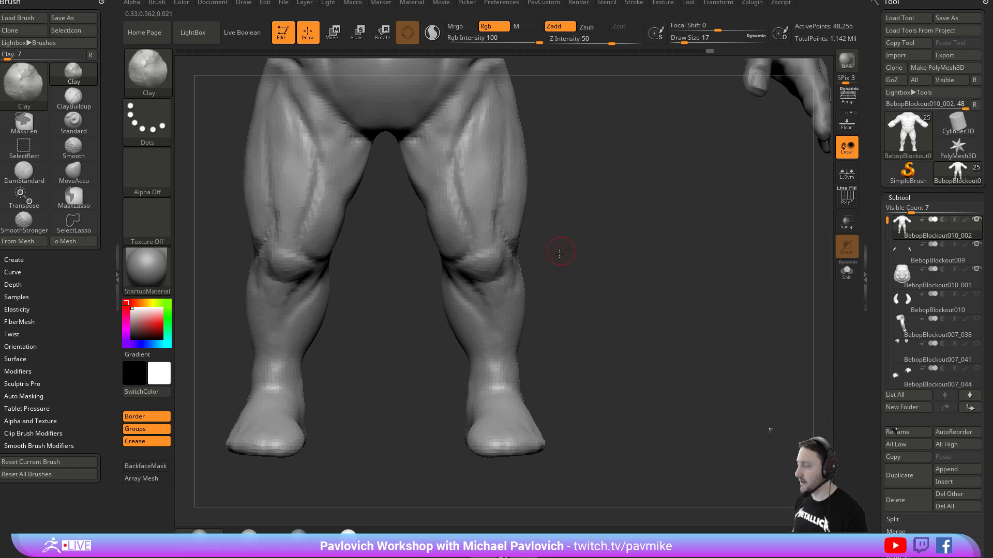
pyautogui.moveTo(561, 250); pyautogui.dragTo(467, 311)
pyautogui.moveTo(555, 325); pyautogui.dragTo(511, 394)
pyautogui.moveTo(588, 313); pyautogui.dragTo(480, 335)
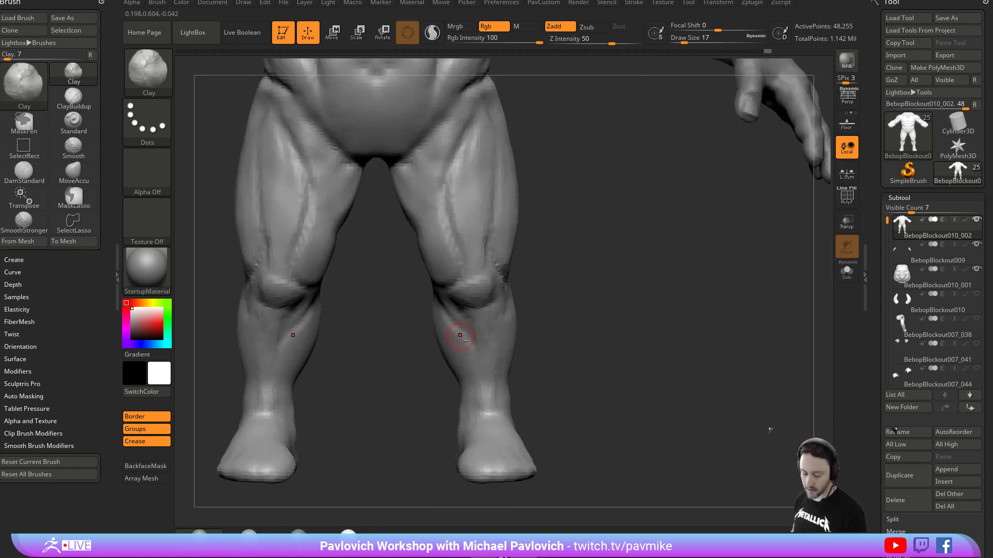
# Carve the line between shin and calf with DamStandard at draw size 33 and adjust the form with Move.
pyautogui.press('b')
pyautogui.press('d')
pyautogui.press('s')
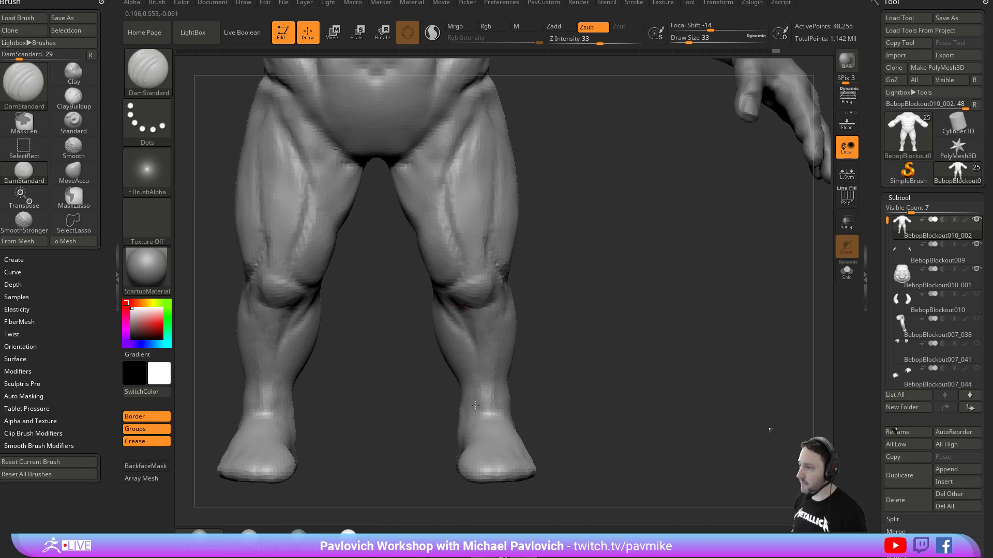
pyautogui.moveTo(538, 340); pyautogui.dragTo(535, 319)
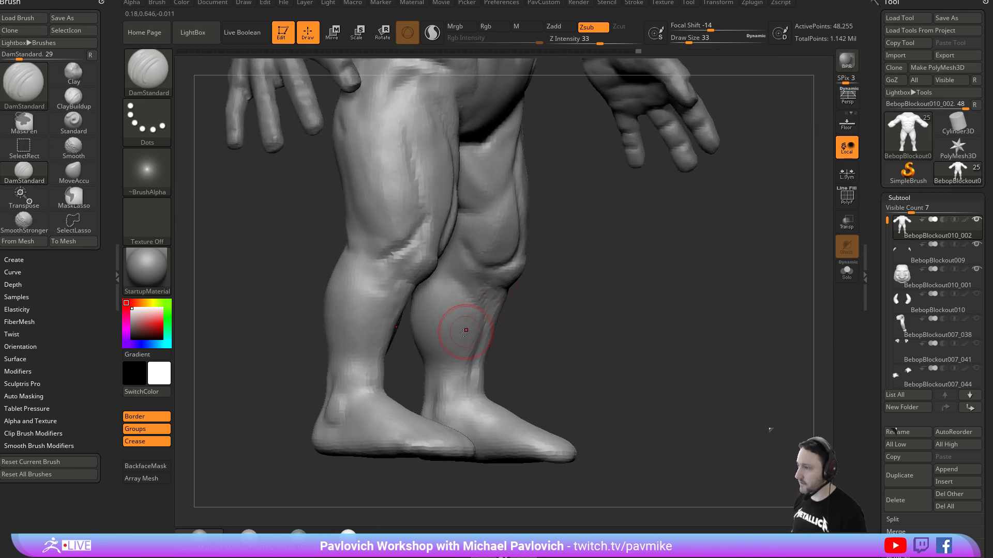
pyautogui.press('b')
pyautogui.press('m')
pyautogui.press('v')
# Define the inner edge of the lower leg with DamStandard and soften it with SmoothStronger.
pyautogui.press('b')
pyautogui.press('d')
pyautogui.press('s')
pyautogui.keyDown('alt'); pyautogui.moveTo(474, 320); pyautogui.dragTo(465, 395); pyautogui.keyUp('alt')
pyautogui.keyDown('shift'); pyautogui.moveTo(536, 328); pyautogui.dragTo(496, 322); pyautogui.keyUp('shift')
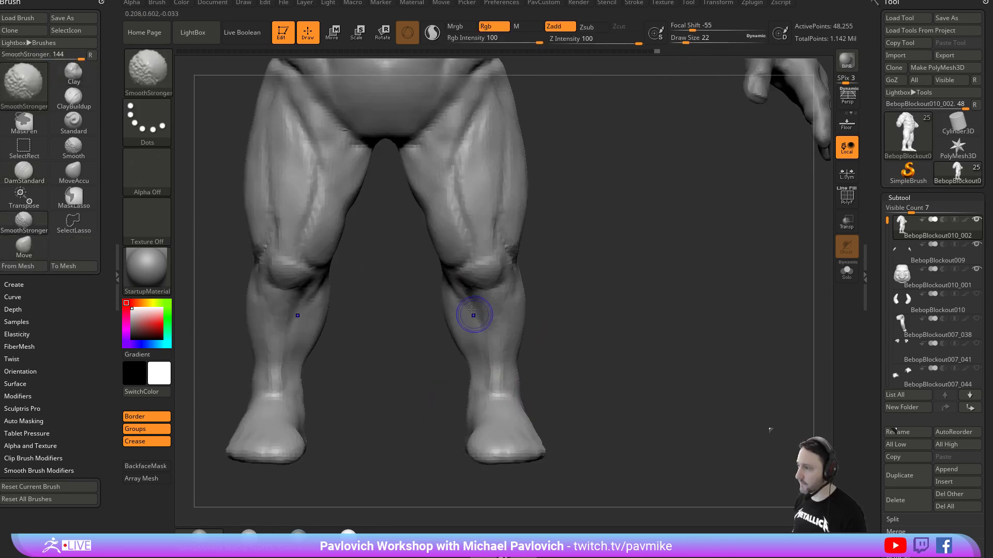
# Carve a line from the hip toward the inner thigh with DamStandard at draw size 22.
pyautogui.keyDown('alt'); pyautogui.moveTo(587, 279); pyautogui.dragTo(487, 274); pyautogui.keyUp('alt')
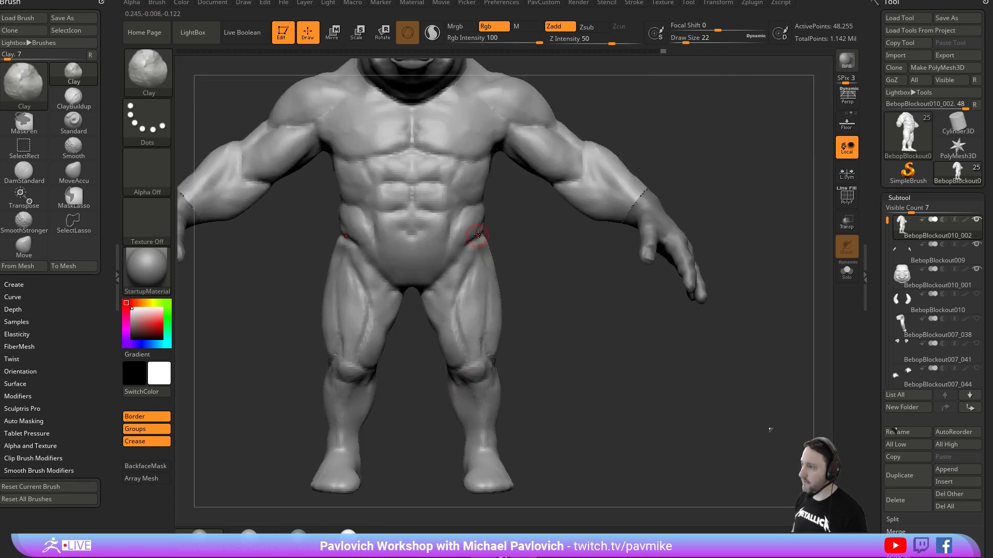
pyautogui.press('b')
pyautogui.press('d')
pyautogui.press('s')
pyautogui.keyDown('ctrl'); pyautogui.moveTo(536, 231); pyautogui.dragTo(526, 249, button='right'); pyautogui.keyUp('ctrl')
pyautogui.moveTo(479, 203); pyautogui.dragTo(454, 258)
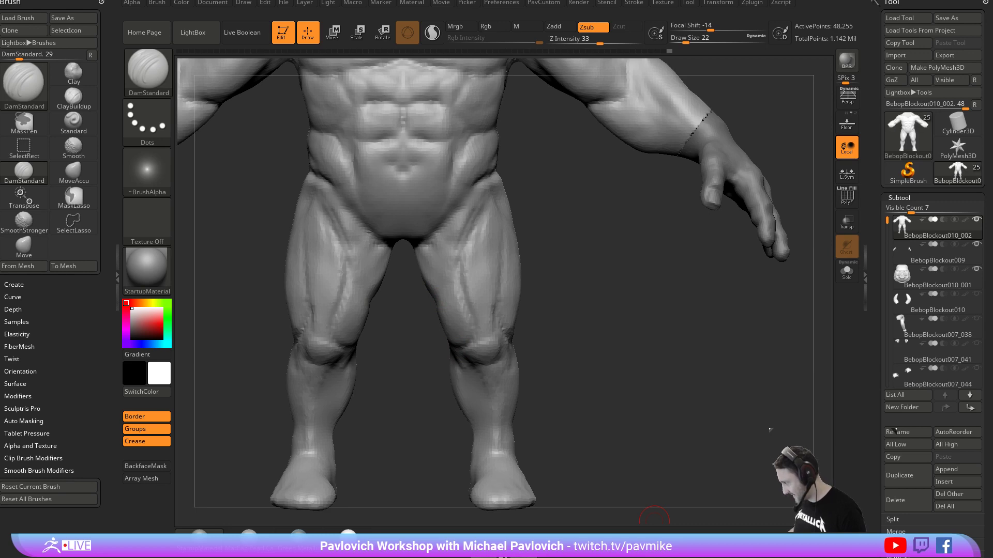
# Examine the path of the sartorius muscle on the Zygote Body reference and return to ZBrush.
pyautogui.moveTo(619, 557); pyautogui.dragTo(624, 38)
pyautogui.moveTo(572, 187); pyautogui.dragTo(425, 165)
pyautogui.moveTo(522, 337); pyautogui.dragTo(481, 337)
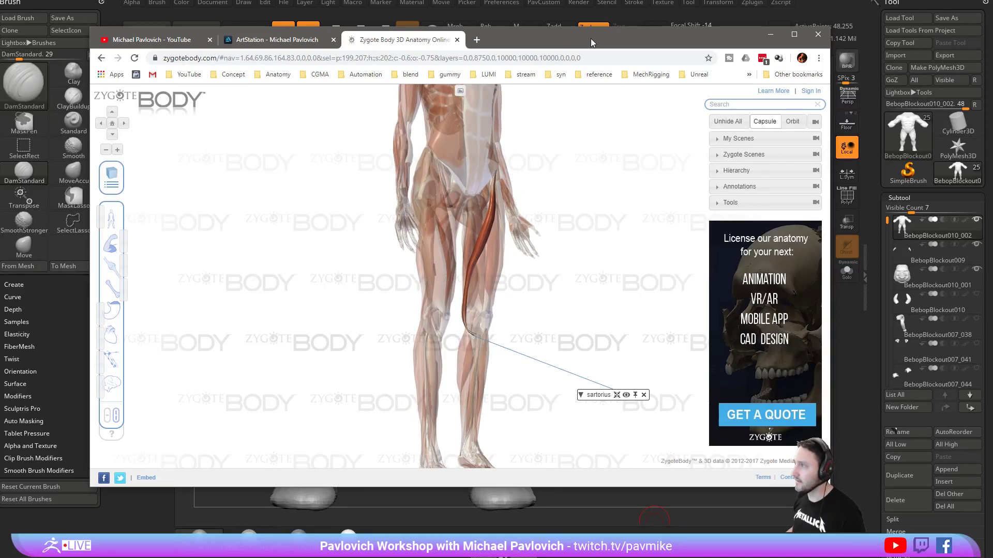
pyautogui.moveTo(591, 39); pyautogui.dragTo(591, 557)
# Carve the sartorius groove diagonally across the upper thigh with DamStandard at draw size 22, smoothing the rough spots.
pyautogui.moveTo(551, 237)
pyautogui.mouseDown()
pyautogui.moveTo(594, 284)
pyautogui.moveTo(567, 279)
pyautogui.moveTo(563, 233)
pyautogui.moveTo(512, 243)
pyautogui.moveTo(565, 253)
pyautogui.moveTo(451, 290)
pyautogui.moveTo(468, 230)
pyautogui.mouseUp()
pyautogui.moveTo(468, 230); pyautogui.dragTo(440, 238, button='right')
pyautogui.moveTo(439, 238); pyautogui.dragTo(437, 266)
pyautogui.keyDown('shift'); pyautogui.moveTo(476, 261); pyautogui.dragTo(439, 246, button='right'); pyautogui.keyUp('shift')
pyautogui.moveTo(441, 273)
pyautogui.mouseDown()
pyautogui.moveTo(457, 246)
pyautogui.moveTo(459, 256)
pyautogui.moveTo(455, 227)
pyautogui.mouseUp()
pyautogui.moveTo(494, 209); pyautogui.dragTo(553, 204, button='right')
pyautogui.moveTo(467, 216)
pyautogui.mouseDown()
pyautogui.moveTo(432, 233)
pyautogui.moveTo(466, 195)
pyautogui.mouseUp()
pyautogui.moveTo(541, 206); pyautogui.dragTo(512, 186, button='right')
pyautogui.keyDown('shift'); pyautogui.moveTo(499, 176); pyautogui.dragTo(496, 181); pyautogui.keyUp('shift')
# Extend and deepen the sartorius groove down the inner thigh toward the knee with DamStandard.
pyautogui.moveTo(561, 193); pyautogui.dragTo(533, 199, button='right')
pyautogui.moveTo(501, 182); pyautogui.dragTo(460, 217)
pyautogui.moveTo(538, 199); pyautogui.dragTo(567, 186, button='right')
pyautogui.moveTo(567, 186); pyautogui.dragTo(503, 188)
pyautogui.moveTo(477, 250); pyautogui.dragTo(469, 278)
pyautogui.moveTo(569, 240)
pyautogui.mouseDown()
pyautogui.moveTo(554, 237)
pyautogui.moveTo(563, 210)
pyautogui.moveTo(532, 207)
pyautogui.moveTo(472, 253)
pyautogui.moveTo(466, 239)
pyautogui.mouseUp()
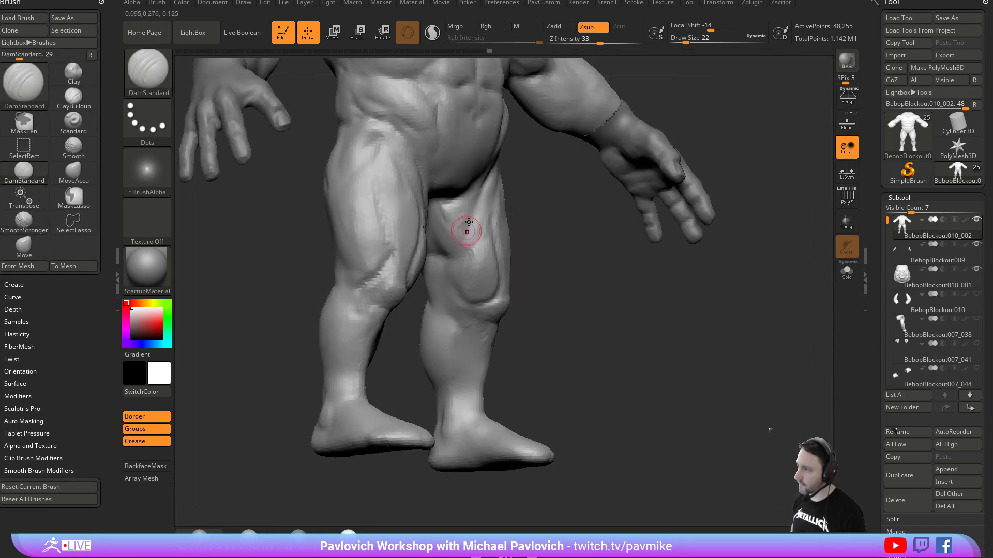
pyautogui.moveTo(537, 262)
pyautogui.mouseDown()
pyautogui.moveTo(532, 159)
pyautogui.moveTo(491, 195)
pyautogui.mouseUp()
pyautogui.moveTo(460, 265)
pyautogui.mouseDown()
pyautogui.moveTo(475, 209)
pyautogui.moveTo(496, 219)
pyautogui.mouseUp()
# Build up the muscle volume on the upper inner thigh with the Clay brush at draw size 27.
pyautogui.press('b')
pyautogui.press('c')
pyautogui.press('l')
pyautogui.moveTo(579, 165)
pyautogui.mouseDown()
pyautogui.moveTo(534, 202)
pyautogui.moveTo(491, 198)
pyautogui.mouseUp()
pyautogui.press('s')
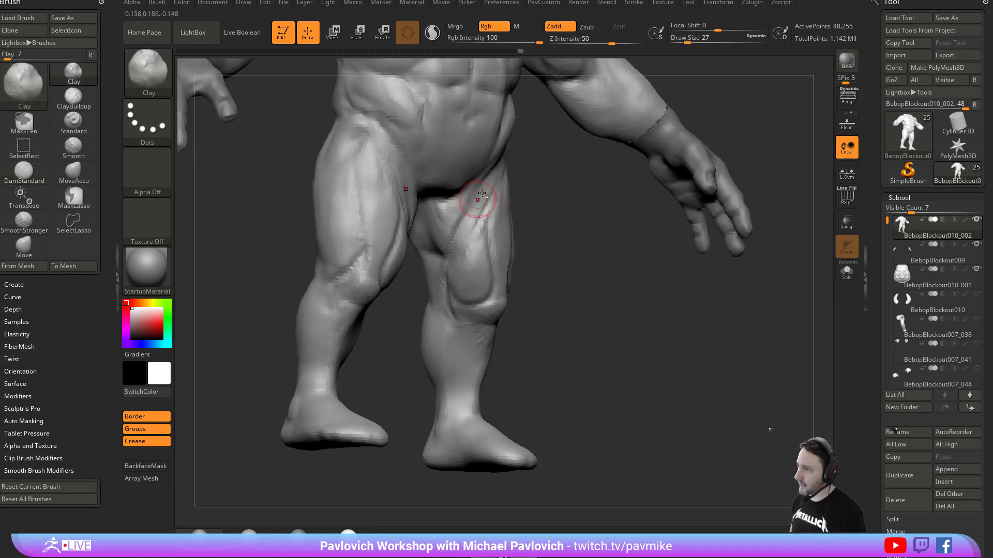
pyautogui.moveTo(458, 215); pyautogui.dragTo(488, 217, button='right')
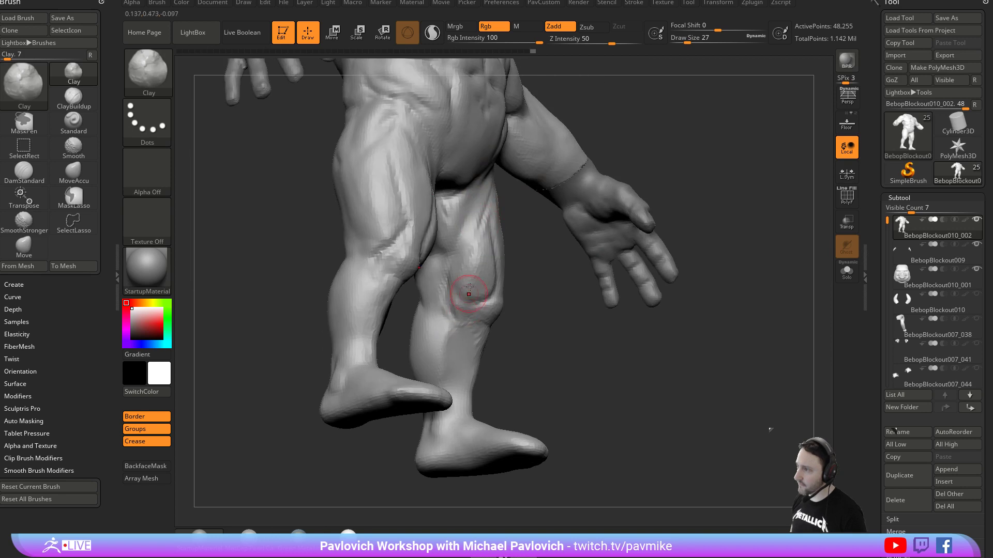
# Fill out the lower inner thigh beside the vastus medialis with the Clay brush at draw size 27.
pyautogui.press('b')
pyautogui.press('d')
pyautogui.press('s')
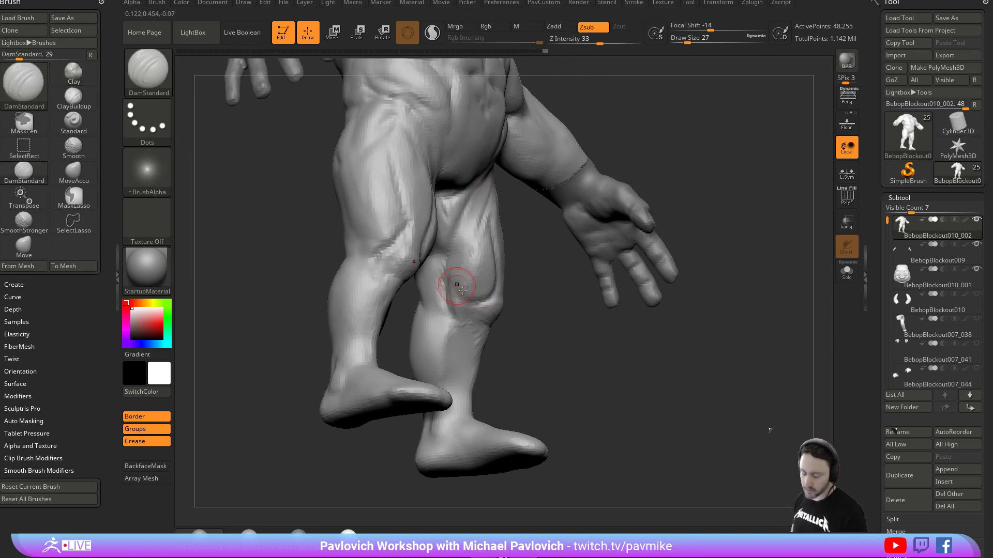
pyautogui.press('b')
pyautogui.press('c')
pyautogui.press('l')
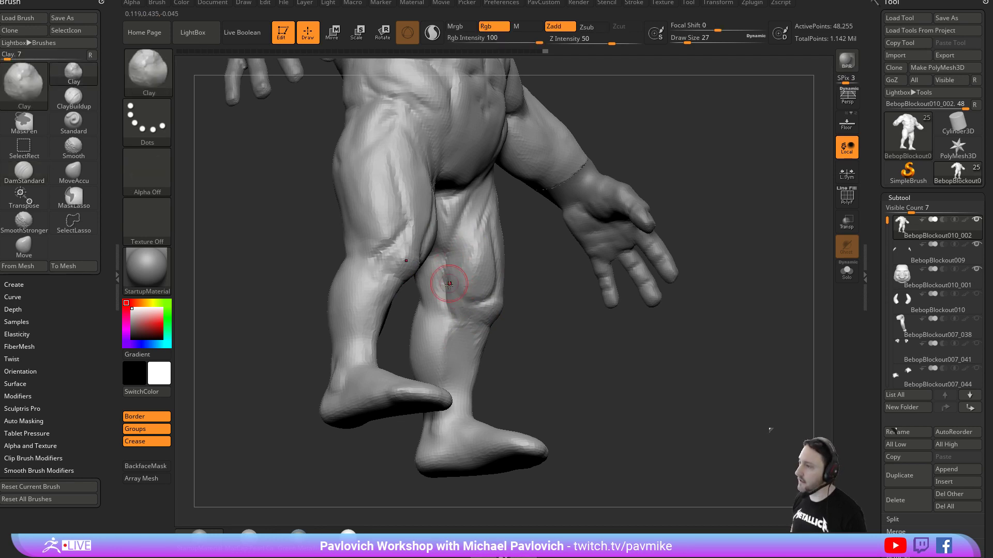
pyautogui.moveTo(450, 284); pyautogui.dragTo(505, 283)
pyautogui.keyDown('shift'); pyautogui.moveTo(534, 166); pyautogui.dragTo(602, 184); pyautogui.keyUp('shift')
# Adjust the outer contour of the thigh with the Move brush at draw size 54.
pyautogui.press('b')
pyautogui.press('m')
pyautogui.press('v')
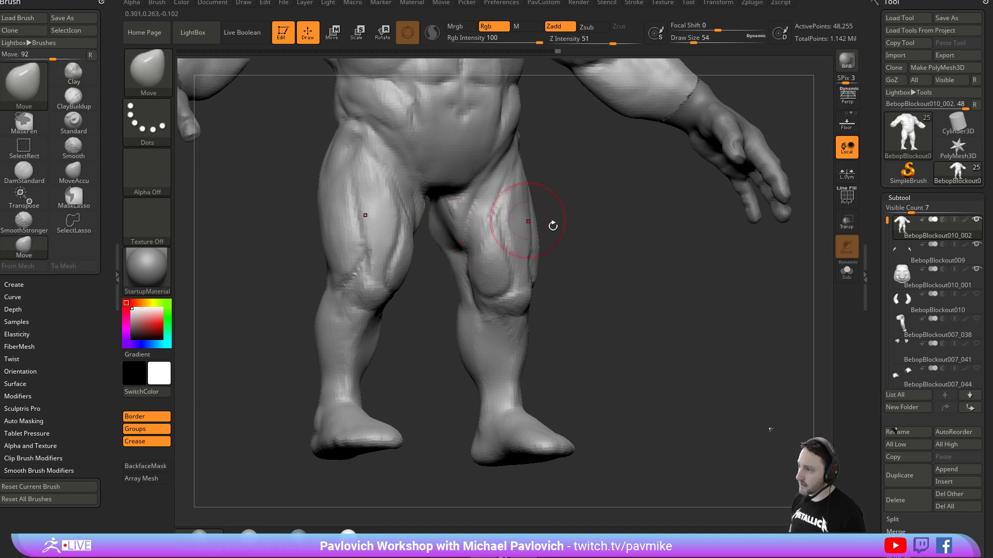
# Build up the adductor muscles between the groin and inner thigh with the Clay brush at draw size 25.
pyautogui.press('b')
pyautogui.press('c')
pyautogui.press('l')
pyautogui.moveTo(574, 245); pyautogui.dragTo(687, 206)
pyautogui.press('s')
pyautogui.moveTo(446, 222); pyautogui.dragTo(442, 222)
pyautogui.moveTo(362, 248); pyautogui.dragTo(442, 223)
pyautogui.moveTo(654, 179); pyautogui.dragTo(624, 177)
pyautogui.press('s')
pyautogui.moveTo(468, 235); pyautogui.dragTo(454, 236)
pyautogui.moveTo(462, 223); pyautogui.dragTo(449, 231, button='right')
pyautogui.moveTo(452, 249); pyautogui.dragTo(455, 229)
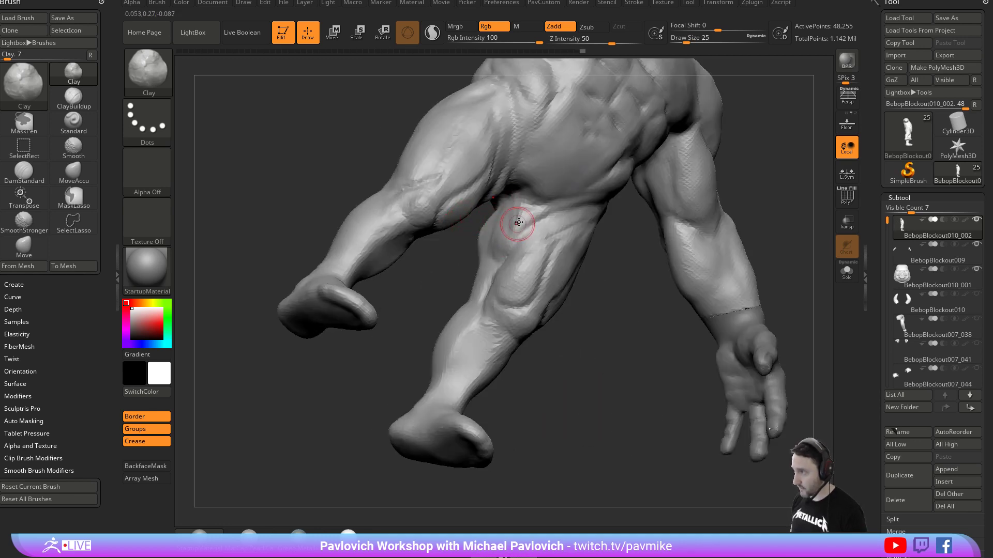
# Smooth the clay buildup on the inner thigh and groin area of the body.
pyautogui.press('shift')
pyautogui.keyDown('shift'); pyautogui.moveTo(520, 220); pyautogui.dragTo(508, 249); pyautogui.keyUp('shift')
pyautogui.moveTo(454, 243); pyautogui.dragTo(517, 239, button='right')
pyautogui.keyDown('shift'); pyautogui.moveTo(490, 239); pyautogui.dragTo(521, 222); pyautogui.keyUp('shift')
pyautogui.moveTo(522, 222)
pyautogui.mouseDown(button='right')
pyautogui.moveTo(736, 193)
pyautogui.moveTo(607, 202)
pyautogui.mouseUp(button='right')
pyautogui.moveTo(544, 238)
pyautogui.keyDown('shift'); pyautogui.mouseDown()
pyautogui.moveTo(533, 244)
pyautogui.moveTo(540, 238)
pyautogui.mouseUp(); pyautogui.keyUp('shift')
pyautogui.moveTo(663, 257)
pyautogui.mouseDown()
pyautogui.moveTo(647, 248)
pyautogui.moveTo(654, 206)
pyautogui.moveTo(653, 245)
pyautogui.moveTo(619, 252)
pyautogui.moveTo(524, 235)
pyautogui.mouseUp()
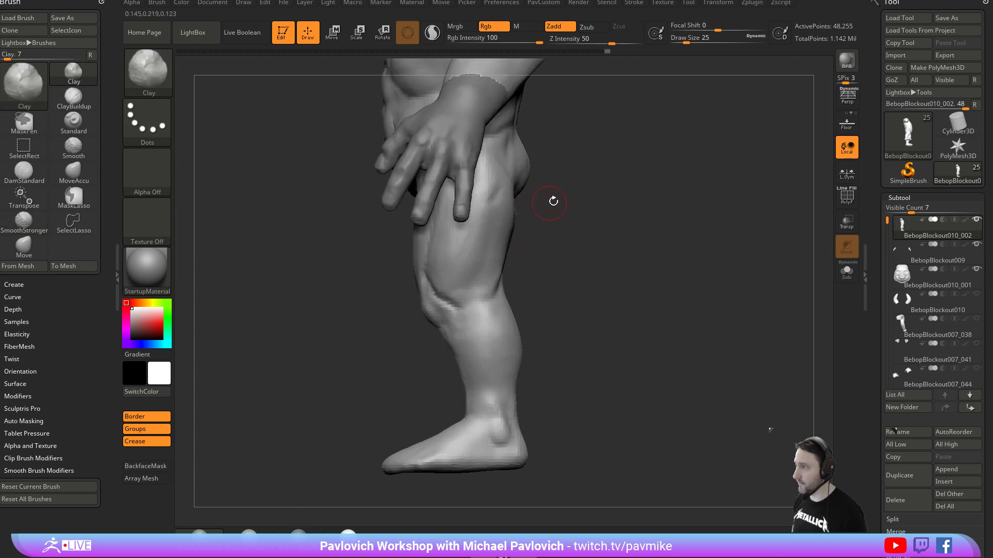
# Hide the hands subtool and make the body subtool BebopBlockout010_002 active again.
pyautogui.moveTo(548, 203); pyautogui.dragTo(527, 249)
pyautogui.keyDown('alt'); pyautogui.click(533, 248); pyautogui.keyUp('alt')
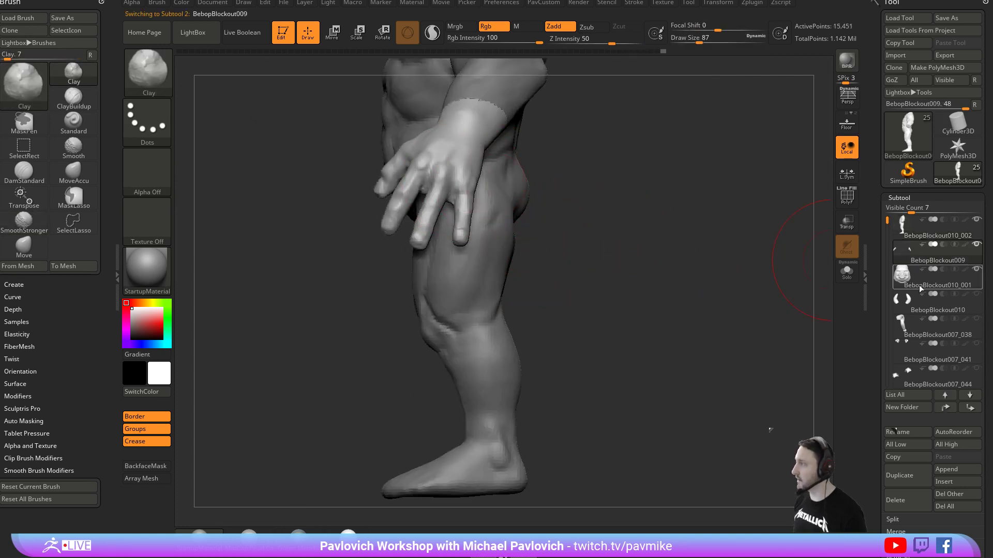
pyautogui.click(931, 233)
pyautogui.keyDown('shift'); pyautogui.moveTo(747, 252); pyautogui.dragTo(587, 215); pyautogui.keyUp('shift')
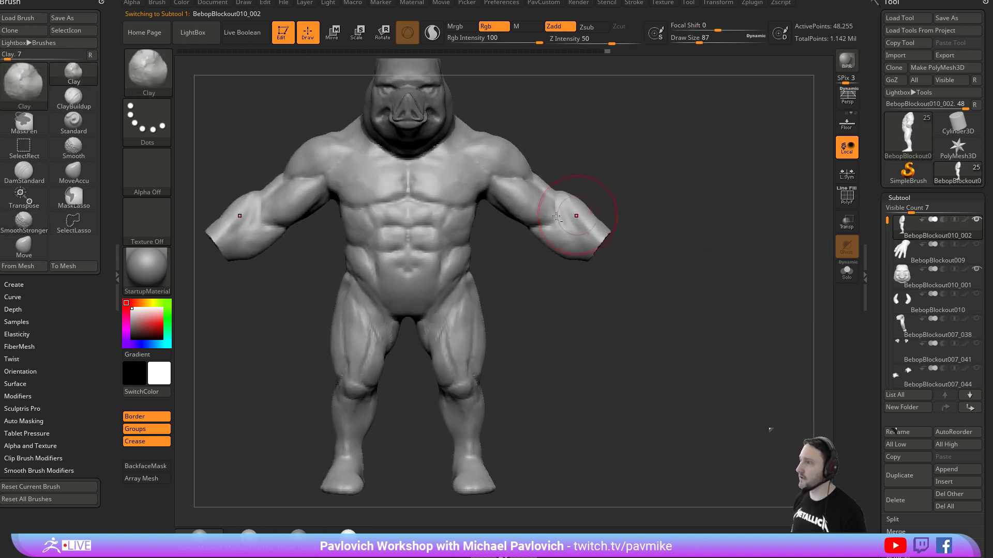
# Isolate the arms and shoulders with SelectLasso and split the hidden torso and legs into a separate subtool.
pyautogui.press('1')
pyautogui.moveTo(607, 154)
pyautogui.keyDown('alt'); pyautogui.mouseDown()
pyautogui.moveTo(609, 192)
pyautogui.moveTo(520, 156)
pyautogui.moveTo(458, 178)
pyautogui.moveTo(482, 203)
pyautogui.mouseUp(); pyautogui.keyUp('alt')
pyautogui.hotkey('ctrl', 'w')
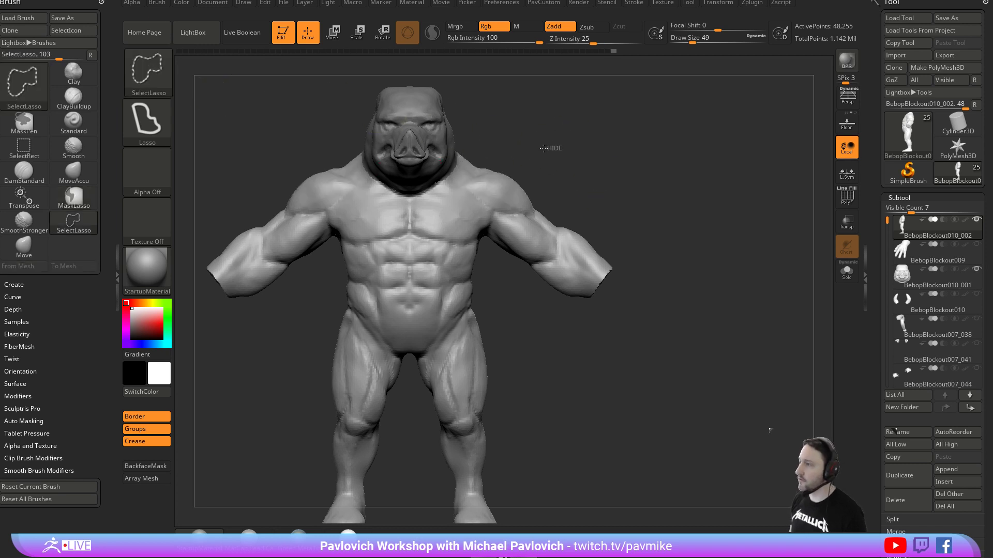
pyautogui.moveTo(465, 178)
pyautogui.keyDown('ctrl'); pyautogui.keyDown('shift'); pyautogui.mouseDown()
pyautogui.moveTo(500, 295)
pyautogui.moveTo(714, 203)
pyautogui.mouseUp(); pyautogui.keyUp('shift'); pyautogui.keyUp('ctrl')
pyautogui.moveTo(705, 130)
pyautogui.keyDown('shift'); pyautogui.mouseDown()
pyautogui.moveTo(566, 131)
pyautogui.moveTo(498, 152)
pyautogui.moveTo(480, 144)
pyautogui.moveTo(711, 196)
pyautogui.moveTo(729, 212)
pyautogui.mouseUp(); pyautogui.keyUp('shift')
pyautogui.moveTo(729, 212); pyautogui.dragTo(743, 162)
pyautogui.press('2')
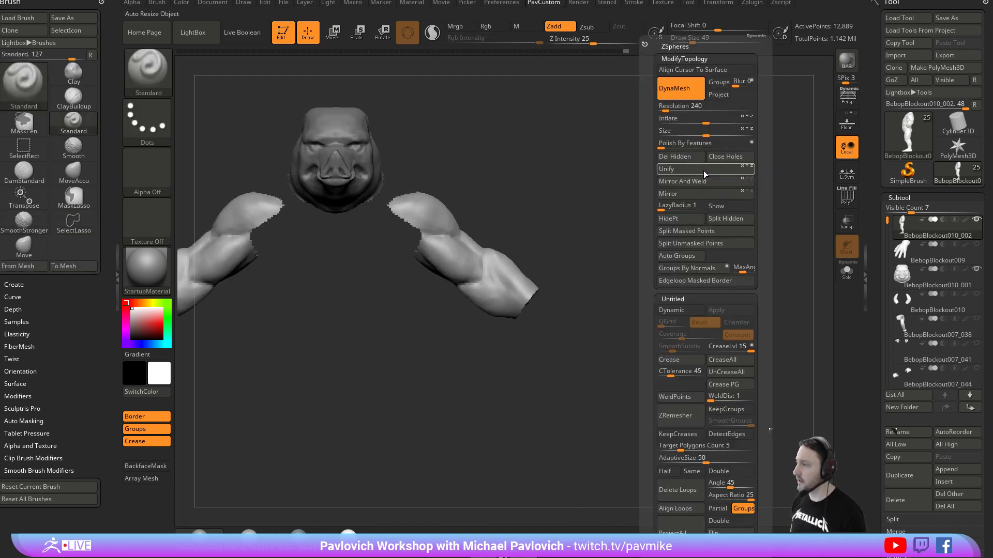
pyautogui.click(720, 219)
# Solo the arms subtool with its polyframe shown and switch to the Inflat brush.
pyautogui.moveTo(669, 203); pyautogui.dragTo(563, 206)
pyautogui.moveTo(737, 151)
pyautogui.keyDown('alt'); pyautogui.mouseDown()
pyautogui.moveTo(660, 169)
pyautogui.moveTo(723, 142)
pyautogui.moveTo(695, 157)
pyautogui.moveTo(715, 184)
pyautogui.mouseUp(); pyautogui.keyUp('alt')
pyautogui.press('b')
pyautogui.press('i')
pyautogui.press('n')
pyautogui.click(846, 271)
pyautogui.moveTo(708, 222); pyautogui.dragTo(767, 228)
pyautogui.hotkey('ctrl', 'z')
pyautogui.keyDown('alt'); pyautogui.moveTo(762, 186); pyautogui.dragTo(709, 217); pyautogui.keyUp('alt')
pyautogui.hotkey('shift', 'f')
pyautogui.keyDown('alt'); pyautogui.moveTo(822, 221); pyautogui.dragTo(782, 220); pyautogui.keyUp('alt')
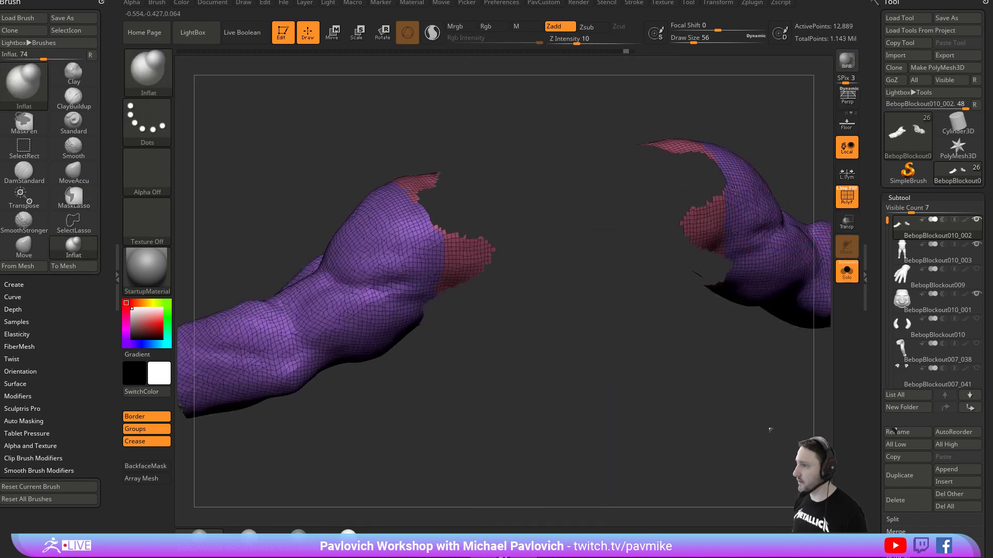
# Assign the arms to a single polygroup and close the holes at their cut shoulder ends.
pyautogui.keyDown('alt'); pyautogui.moveTo(803, 154); pyautogui.dragTo(696, 208); pyautogui.keyUp('alt')
pyautogui.hotkey('ctrl', 'w')
pyautogui.press('`')
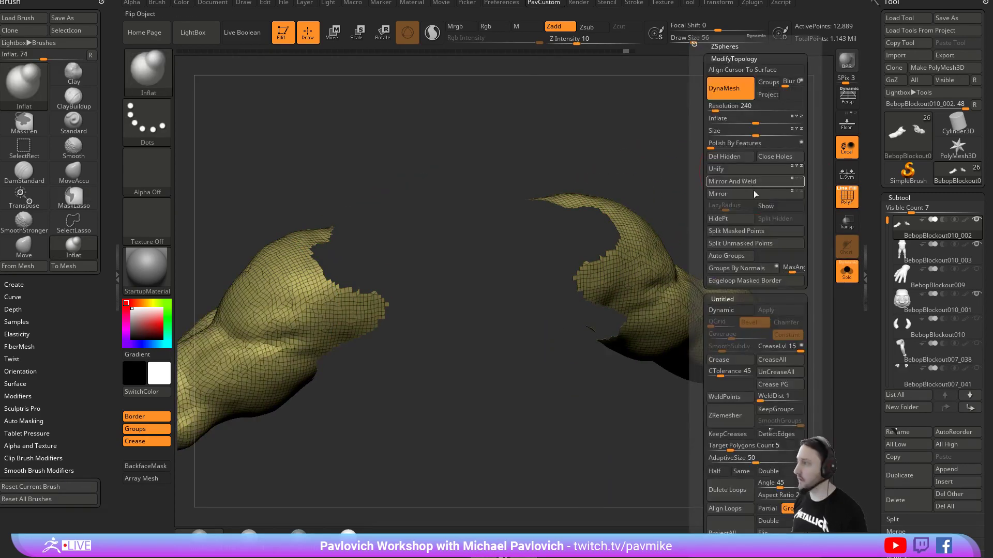
pyautogui.click(770, 168)
# Mask everything except the arm's shoulder cap and reset the move gizmo's orientation on it.
pyautogui.press('w')
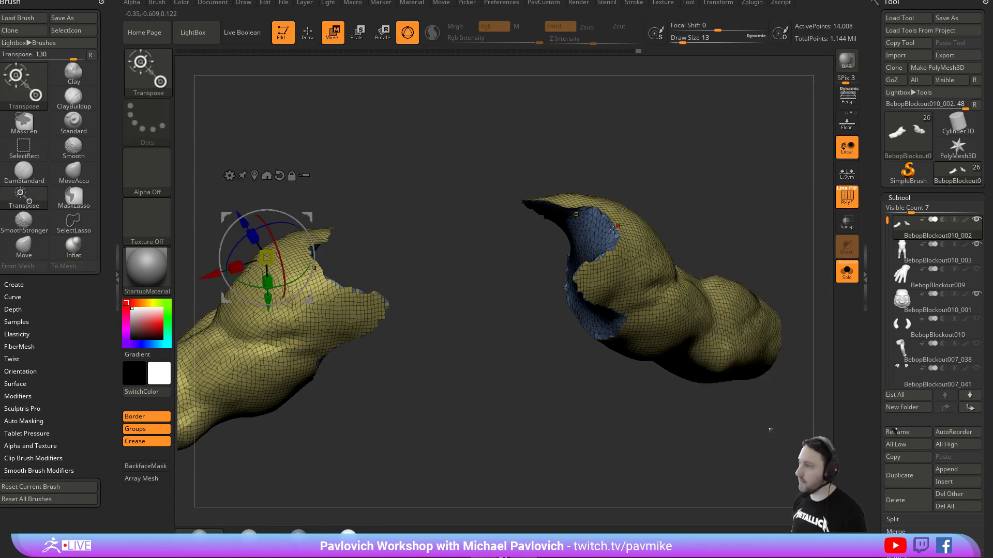
pyautogui.keyDown('ctrl'); pyautogui.click(590, 241); pyautogui.keyUp('ctrl')
pyautogui.moveTo(652, 181); pyautogui.dragTo(729, 216)
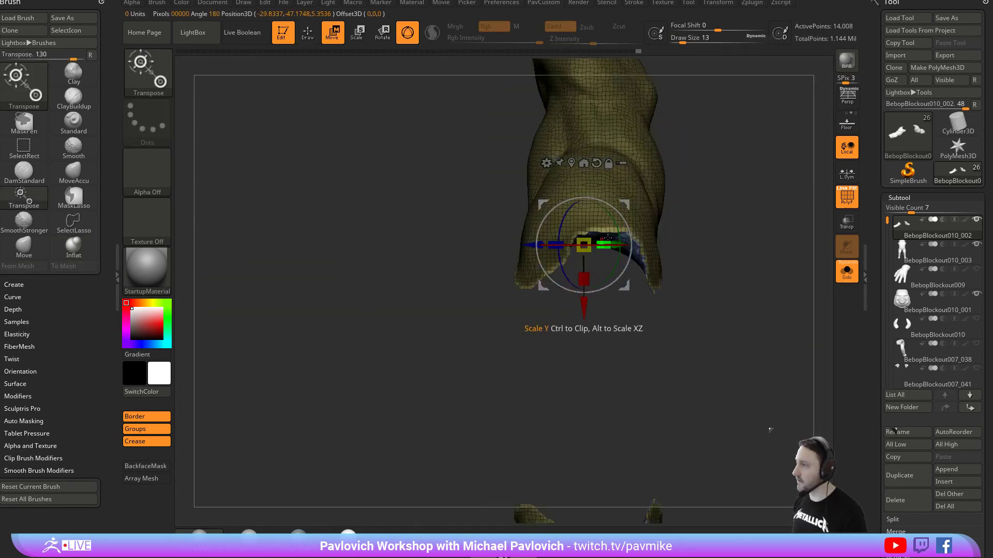
pyautogui.keyDown('alt'); pyautogui.click(596, 163); pyautogui.keyUp('alt')
pyautogui.moveTo(561, 244); pyautogui.dragTo(555, 244)
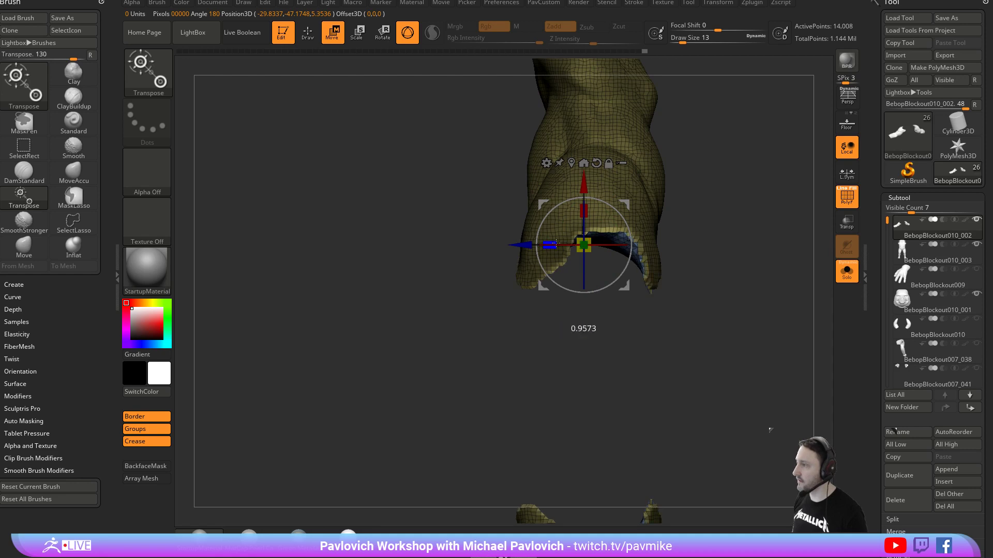
pyautogui.hotkey('ctrl', 'z')
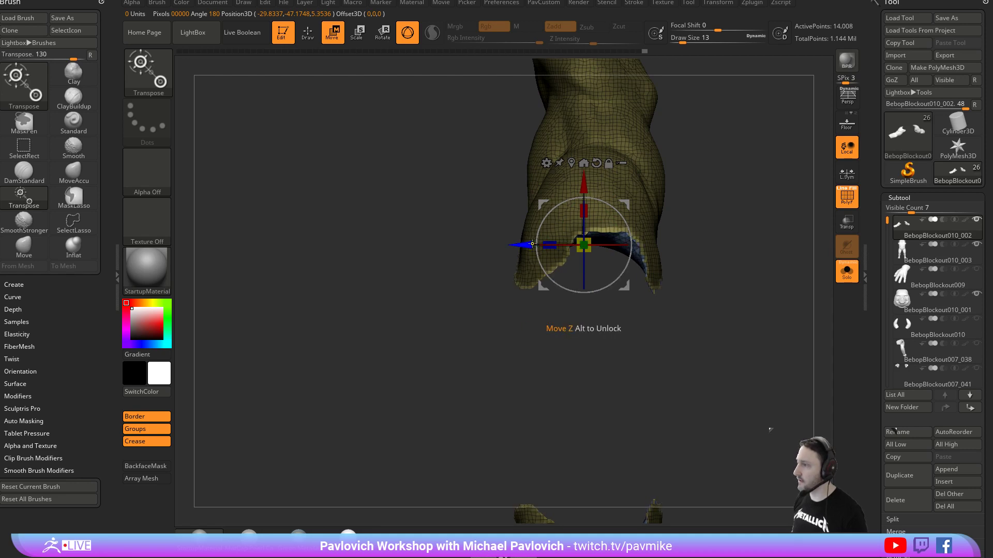
# Extrude and scale the arm's shoulder cap with the gizmo, clear the mask and show all subtools again.
pyautogui.keyDown('ctrl'); pyautogui.moveTo(585, 186); pyautogui.dragTo(584, 198); pyautogui.keyUp('ctrl')
pyautogui.moveTo(549, 254); pyautogui.dragTo(560, 254)
pyautogui.moveTo(709, 251); pyautogui.dragTo(647, 258)
pyautogui.moveTo(584, 221); pyautogui.dragTo(582, 237)
pyautogui.keyDown('ctrl'); pyautogui.moveTo(693, 207); pyautogui.dragTo(683, 162, button='right'); pyautogui.keyUp('ctrl')
pyautogui.keyDown('ctrl'); pyautogui.moveTo(714, 160); pyautogui.dragTo(736, 188); pyautogui.keyUp('ctrl')
pyautogui.press('q')
pyautogui.hotkey('shift', 'f')
pyautogui.click(846, 269)
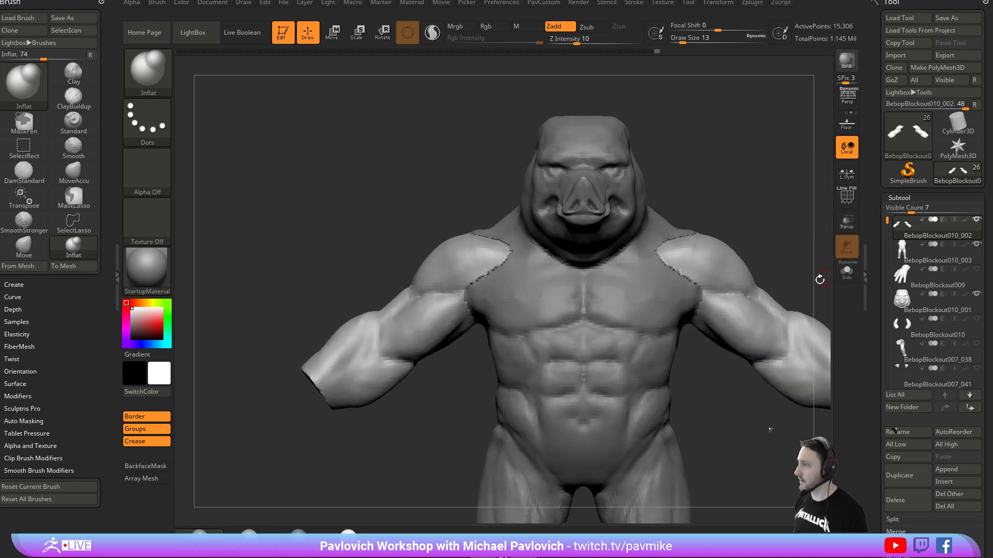
# Solo the torso subtool BebopBlockout010_003 and close its open shoulder holes.
pyautogui.keyDown('alt'); pyautogui.click(671, 231); pyautogui.keyUp('alt')
pyautogui.keyDown('alt'); pyautogui.moveTo(750, 221); pyautogui.dragTo(717, 214, button='right'); pyautogui.keyUp('alt')
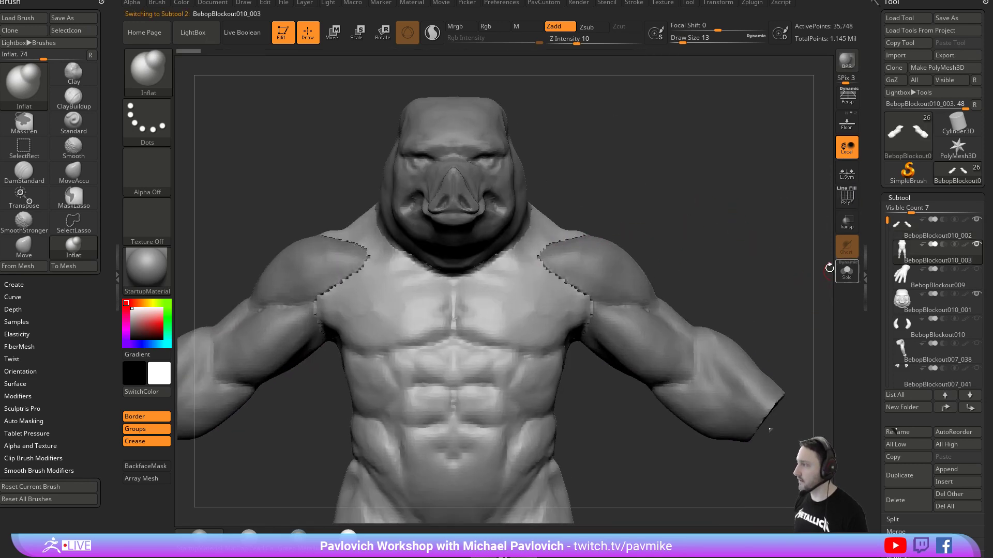
pyautogui.click(846, 270)
pyautogui.press('space')
pyautogui.moveTo(625, 212); pyautogui.dragTo(702, 210)
pyautogui.press('space')
pyautogui.moveTo(625, 172); pyautogui.dragTo(620, 253)
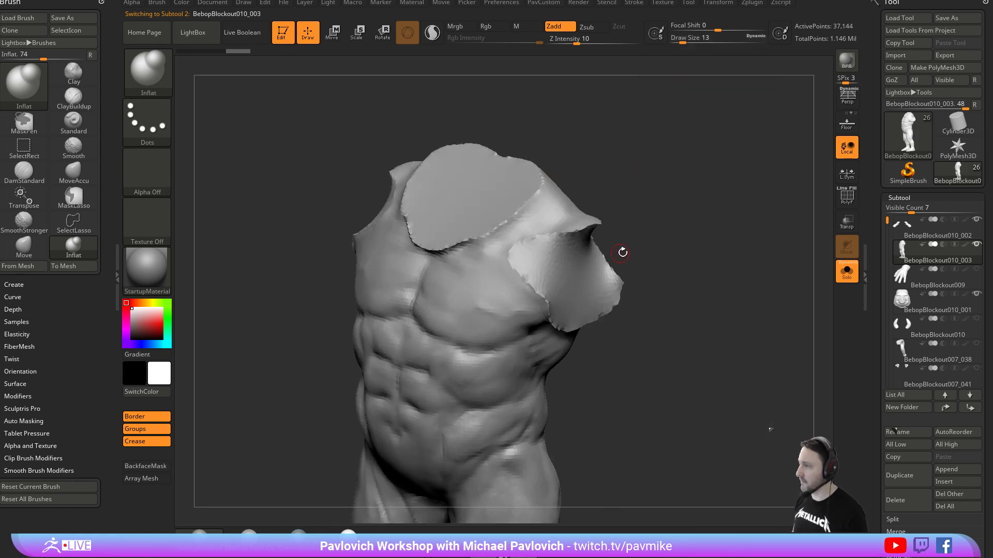
# Place the move gizmo on the torso's shoulder cap for extrusion.
pyautogui.press('w')
pyautogui.click(535, 200)
pyautogui.keyDown('alt'); pyautogui.click(573, 276); pyautogui.keyUp('alt')
pyautogui.moveTo(677, 290); pyautogui.dragTo(615, 251)
pyautogui.moveTo(659, 228); pyautogui.dragTo(729, 220)
# Extrude and adjust the torso's shoulder cap with the gizmo, clear the mask and leave Solo mode.
pyautogui.keyDown('ctrl'); pyautogui.moveTo(635, 270); pyautogui.dragTo(615, 254); pyautogui.keyUp('ctrl')
pyautogui.moveTo(538, 277); pyautogui.dragTo(551, 275)
pyautogui.keyDown('shift'); pyautogui.moveTo(585, 243); pyautogui.dragTo(636, 231, button='right'); pyautogui.keyUp('shift')
pyautogui.moveTo(571, 243); pyautogui.dragTo(616, 234, button='right')
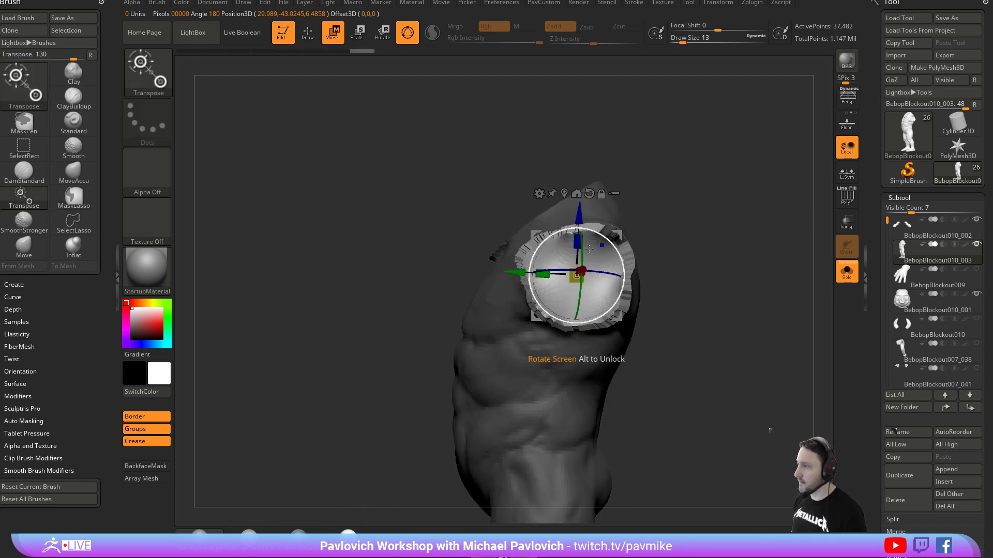
pyautogui.moveTo(615, 234); pyautogui.dragTo(622, 230)
pyautogui.moveTo(700, 220); pyautogui.dragTo(750, 223)
pyautogui.keyDown('ctrl'); pyautogui.moveTo(734, 243); pyautogui.dragTo(755, 259); pyautogui.keyUp('ctrl')
pyautogui.press('q')
pyautogui.click(856, 277)
# Make the hands subtool visible and return to the torso in Solo mode.
pyautogui.keyDown('ctrl'); pyautogui.moveTo(758, 219); pyautogui.dragTo(745, 207, button='right'); pyautogui.keyUp('ctrl')
pyautogui.keyDown('shift'); pyautogui.moveTo(744, 207); pyautogui.dragTo(714, 120, button='right'); pyautogui.keyUp('shift')
pyautogui.keyDown('alt'); pyautogui.moveTo(685, 333); pyautogui.dragTo(554, 275, button='right'); pyautogui.keyUp('alt')
pyautogui.keyDown('shift'); pyautogui.moveTo(682, 272); pyautogui.dragTo(820, 251, button='right'); pyautogui.keyUp('shift')
pyautogui.click(838, 271)
pyautogui.click(975, 272)
pyautogui.moveTo(724, 265); pyautogui.dragTo(672, 305, button='right')
pyautogui.click(842, 271)
pyautogui.moveTo(716, 217)
pyautogui.keyDown('ctrl'); pyautogui.mouseDown(button='right')
pyautogui.moveTo(718, 244)
pyautogui.moveTo(691, 217)
pyautogui.mouseUp(button='right'); pyautogui.keyUp('ctrl')
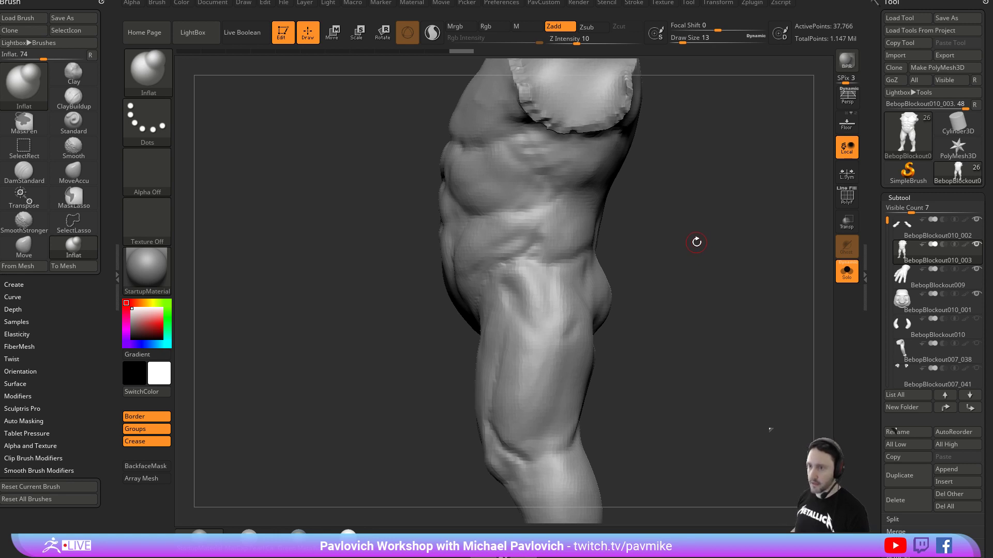
# Build up and smooth the side rib muscles below the armpit with the Clay brush at draw size 16.
pyautogui.moveTo(696, 203)
pyautogui.mouseDown(button='right')
pyautogui.moveTo(700, 222)
pyautogui.moveTo(724, 204)
pyautogui.moveTo(715, 215)
pyautogui.mouseUp(button='right')
pyautogui.press('b')
pyautogui.press('c')
pyautogui.press('l')
pyautogui.press(']')
pyautogui.moveTo(567, 255); pyautogui.dragTo(499, 266)
pyautogui.moveTo(457, 336)
pyautogui.mouseDown(button='right')
pyautogui.moveTo(669, 224)
pyautogui.moveTo(668, 267)
pyautogui.mouseUp(button='right')
pyautogui.moveTo(613, 235)
pyautogui.keyDown('shift'); pyautogui.mouseDown()
pyautogui.moveTo(649, 227)
pyautogui.moveTo(680, 246)
pyautogui.moveTo(605, 237)
pyautogui.moveTo(561, 251)
pyautogui.moveTo(579, 232)
pyautogui.mouseUp(); pyautogui.keyUp('shift')
pyautogui.moveTo(705, 243); pyautogui.dragTo(629, 239)
pyautogui.press('s')
pyautogui.click(563, 244)
pyautogui.moveTo(563, 244)
pyautogui.mouseDown()
pyautogui.moveTo(547, 237)
pyautogui.moveTo(558, 249)
pyautogui.moveTo(603, 248)
pyautogui.mouseUp()
pyautogui.moveTo(700, 246); pyautogui.dragTo(625, 248)
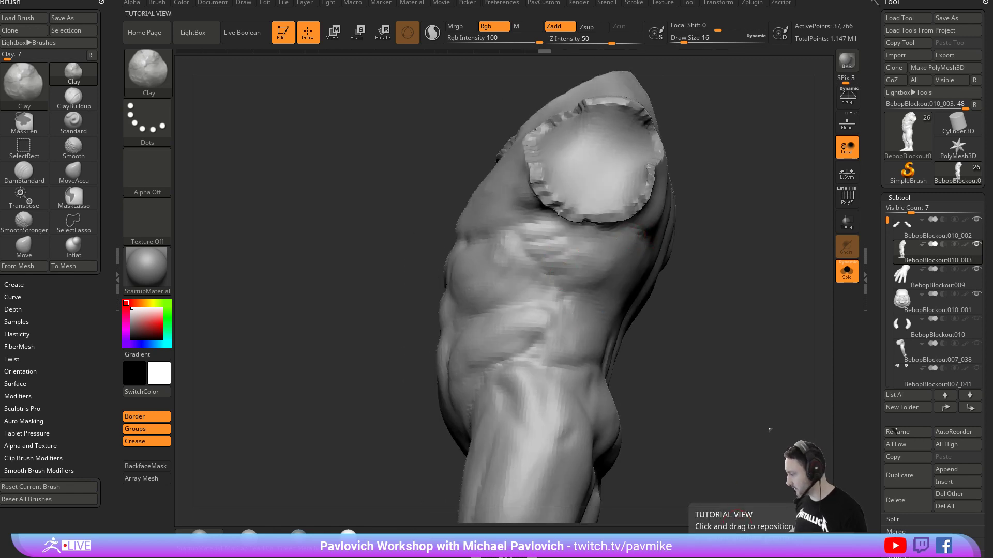
# Switch to the Zygote Body anatomy viewer and examine the shape and attachment of the serratus anterior.
pyautogui.moveTo(0, 427); pyautogui.dragTo(538, 18)
pyautogui.moveTo(492, 119); pyautogui.dragTo(457, 166)
pyautogui.click(457, 162)
pyautogui.moveTo(94, 220); pyautogui.dragTo(68, 222)
pyautogui.moveTo(426, 190); pyautogui.dragTo(394, 162)
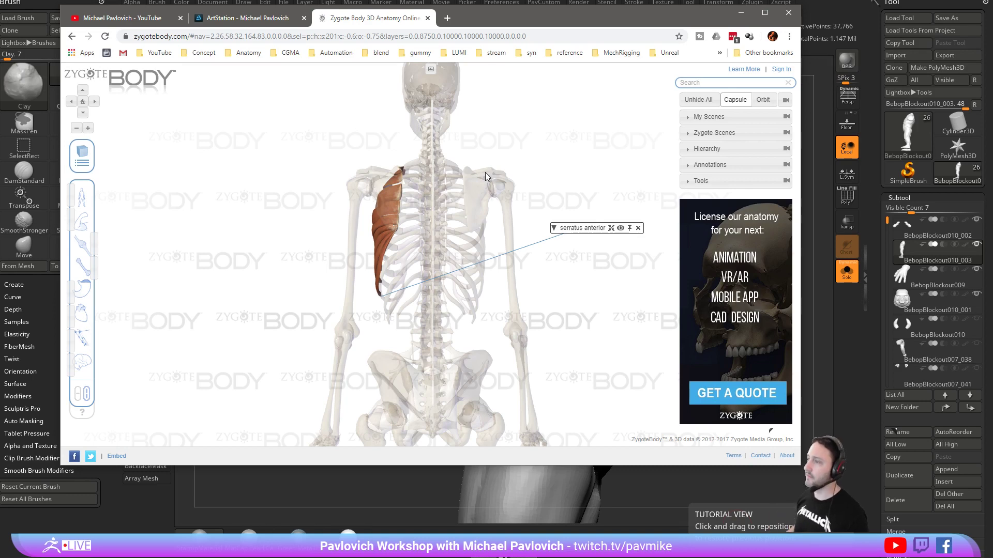
pyautogui.moveTo(487, 22); pyautogui.dragTo(511, 557)
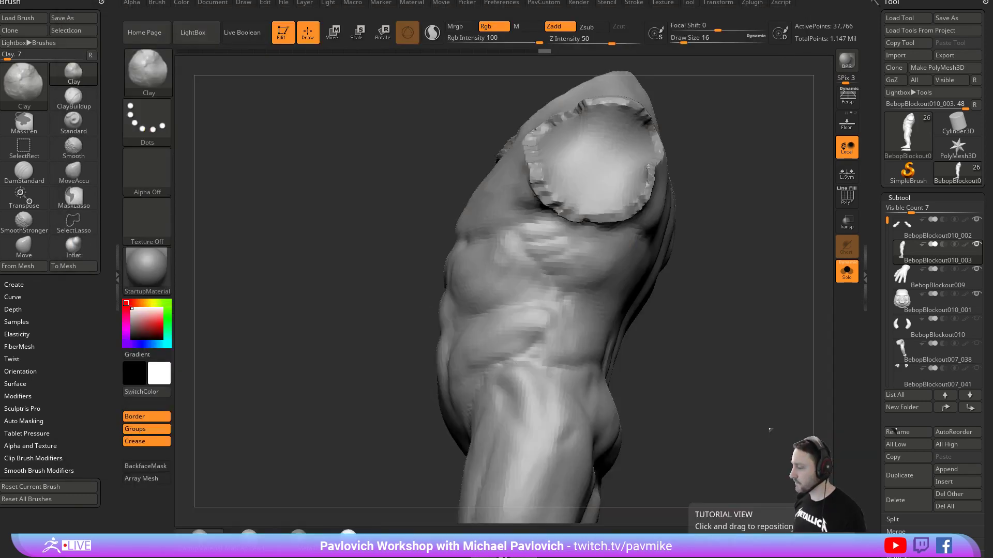
# Compare the torso with the Bebop concept art.
pyautogui.moveTo(703, 175)
pyautogui.mouseDown()
pyautogui.moveTo(770, 206)
pyautogui.moveTo(727, 195)
pyautogui.moveTo(703, 171)
pyautogui.mouseUp()
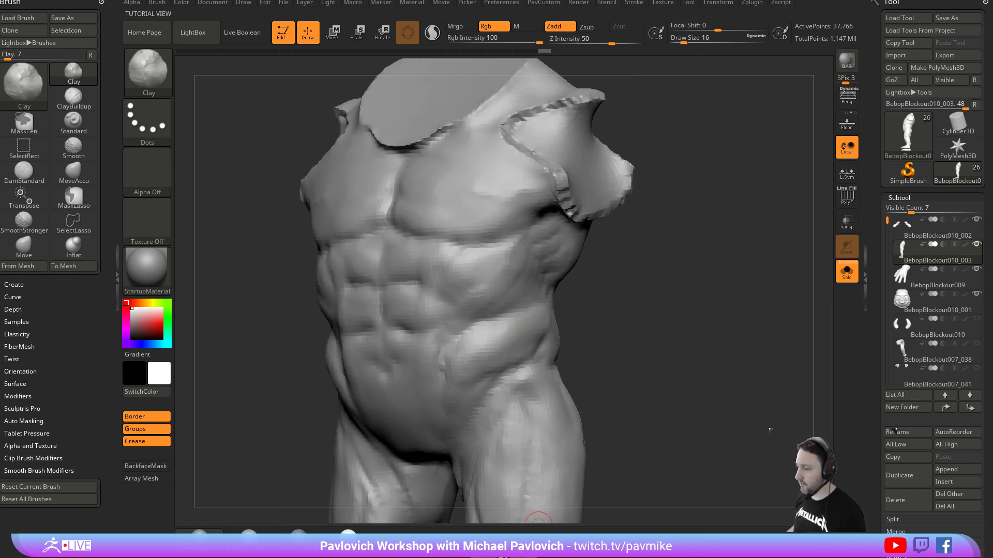
pyautogui.moveTo(539, 557); pyautogui.dragTo(402, 116)
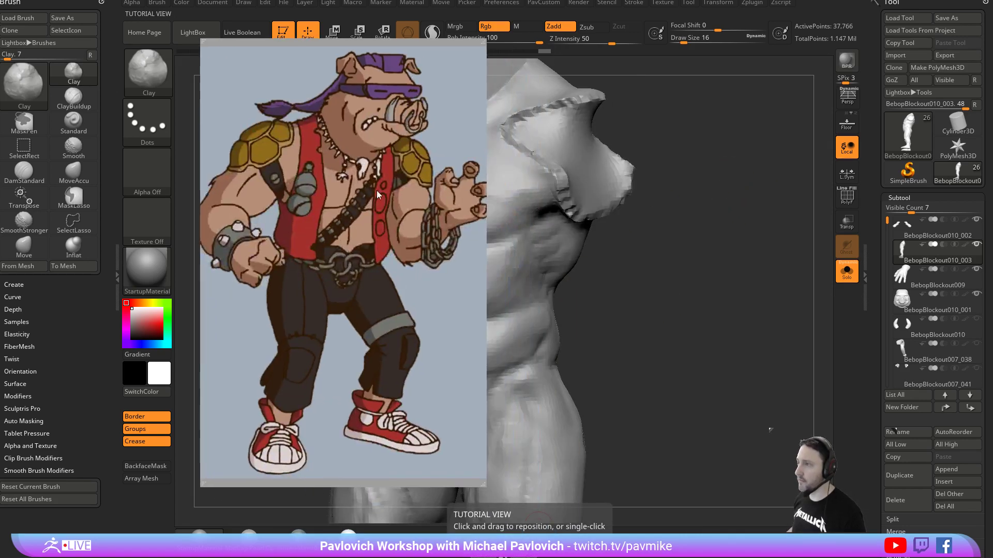
pyautogui.click(303, 189)
# Carve the serratus separations below the armpit with the DamStandard brush at draw size 37 and show all subtools.
pyautogui.moveTo(685, 236)
pyautogui.mouseDown()
pyautogui.moveTo(725, 230)
pyautogui.moveTo(706, 230)
pyautogui.moveTo(703, 211)
pyautogui.mouseUp()
pyautogui.press('b')
pyautogui.press('d')
pyautogui.press('s')
pyautogui.press('s')
pyautogui.moveTo(564, 238); pyautogui.dragTo(570, 237)
pyautogui.moveTo(543, 243)
pyautogui.mouseDown()
pyautogui.moveTo(568, 237)
pyautogui.moveTo(544, 260)
pyautogui.mouseUp()
pyautogui.moveTo(622, 258)
pyautogui.mouseDown()
pyautogui.moveTo(585, 257)
pyautogui.moveTo(534, 283)
pyautogui.mouseUp()
pyautogui.moveTo(548, 263); pyautogui.dragTo(522, 292)
pyautogui.moveTo(527, 251)
pyautogui.mouseDown()
pyautogui.moveTo(510, 274)
pyautogui.moveTo(532, 290)
pyautogui.mouseUp()
pyautogui.moveTo(620, 261)
pyautogui.mouseDown()
pyautogui.moveTo(718, 259)
pyautogui.moveTo(588, 264)
pyautogui.mouseUp()
pyautogui.moveTo(519, 231); pyautogui.dragTo(473, 274)
pyautogui.moveTo(647, 260)
pyautogui.mouseDown()
pyautogui.moveTo(706, 229)
pyautogui.moveTo(681, 256)
pyautogui.moveTo(682, 221)
pyautogui.moveTo(700, 231)
pyautogui.moveTo(672, 243)
pyautogui.moveTo(724, 243)
pyautogui.moveTo(751, 198)
pyautogui.mouseUp()
pyautogui.click(846, 271)
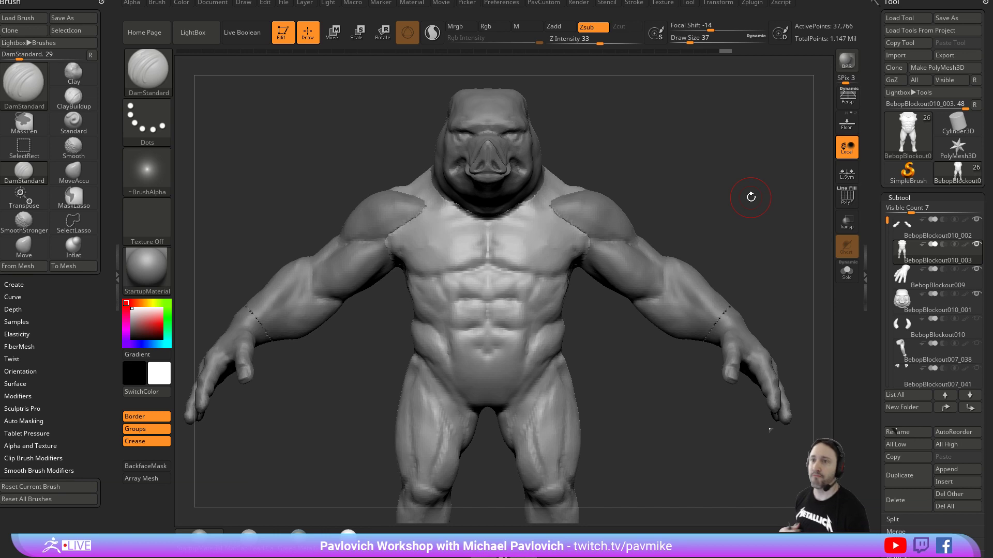
# Smooth the outer pectoral area beside the armpit.
pyautogui.moveTo(715, 216)
pyautogui.mouseDown()
pyautogui.moveTo(687, 217)
pyautogui.moveTo(709, 219)
pyautogui.mouseUp()
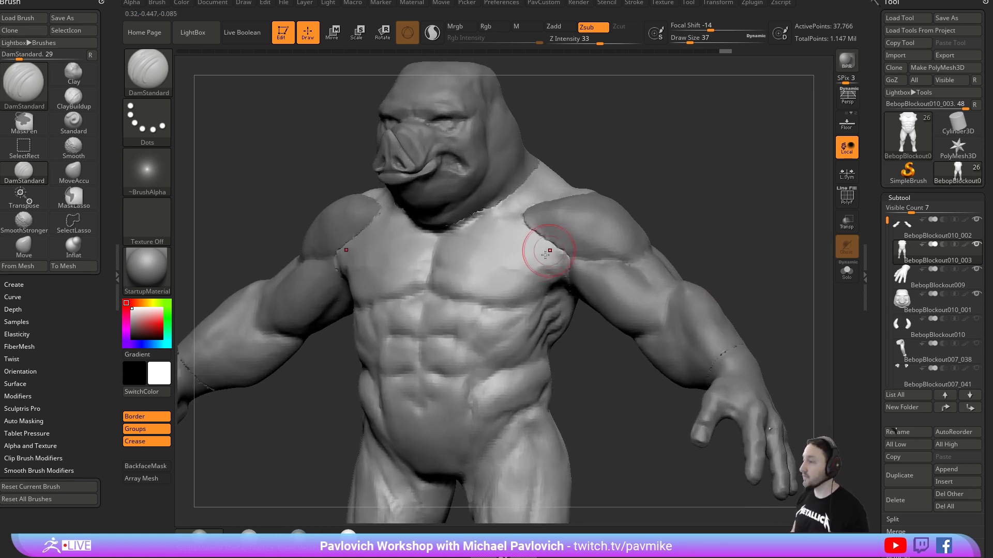
pyautogui.keyDown('shift'); pyautogui.moveTo(544, 258); pyautogui.dragTo(532, 266); pyautogui.keyUp('shift')
pyautogui.moveTo(651, 182)
pyautogui.keyDown('shift'); pyautogui.mouseDown()
pyautogui.moveTo(679, 182)
pyautogui.moveTo(689, 164)
pyautogui.moveTo(679, 202)
pyautogui.moveTo(500, 302)
pyautogui.mouseUp(); pyautogui.keyUp('shift')
pyautogui.press('shift')
pyautogui.moveTo(694, 166); pyautogui.dragTo(678, 198)
# Carve the creases between the abdominal muscles on the torso subtool with the DamStandard brush at draw size 27.
pyautogui.press('s')
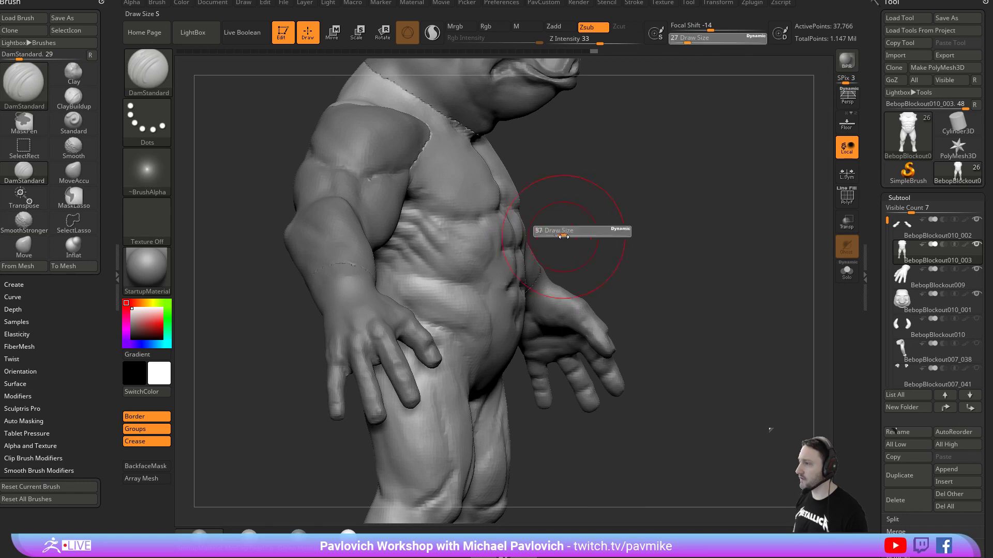
pyautogui.moveTo(551, 231); pyautogui.dragTo(563, 231)
pyautogui.moveTo(765, 201); pyautogui.dragTo(683, 193)
pyautogui.keyDown('alt'); pyautogui.moveTo(753, 136); pyautogui.dragTo(591, 215); pyautogui.keyUp('alt')
pyautogui.press('f')
pyautogui.moveTo(662, 190)
pyautogui.mouseDown()
pyautogui.moveTo(584, 194)
pyautogui.moveTo(683, 204)
pyautogui.moveTo(668, 217)
pyautogui.mouseUp()
pyautogui.press('s')
pyautogui.moveTo(668, 217); pyautogui.dragTo(672, 220)
pyautogui.press('s')
pyautogui.moveTo(673, 220); pyautogui.dragTo(668, 220)
pyautogui.moveTo(698, 212)
pyautogui.keyDown('shift'); pyautogui.mouseDown()
pyautogui.moveTo(669, 208)
pyautogui.moveTo(689, 199)
pyautogui.moveTo(683, 244)
pyautogui.moveTo(729, 231)
pyautogui.mouseUp(); pyautogui.keyUp('shift')
pyautogui.keyDown('alt'); pyautogui.click(674, 282); pyautogui.keyUp('alt')
pyautogui.keyDown('alt'); pyautogui.click(503, 303); pyautogui.keyUp('alt')
pyautogui.keyDown('alt'); pyautogui.moveTo(620, 381); pyautogui.dragTo(648, 293); pyautogui.keyUp('alt')
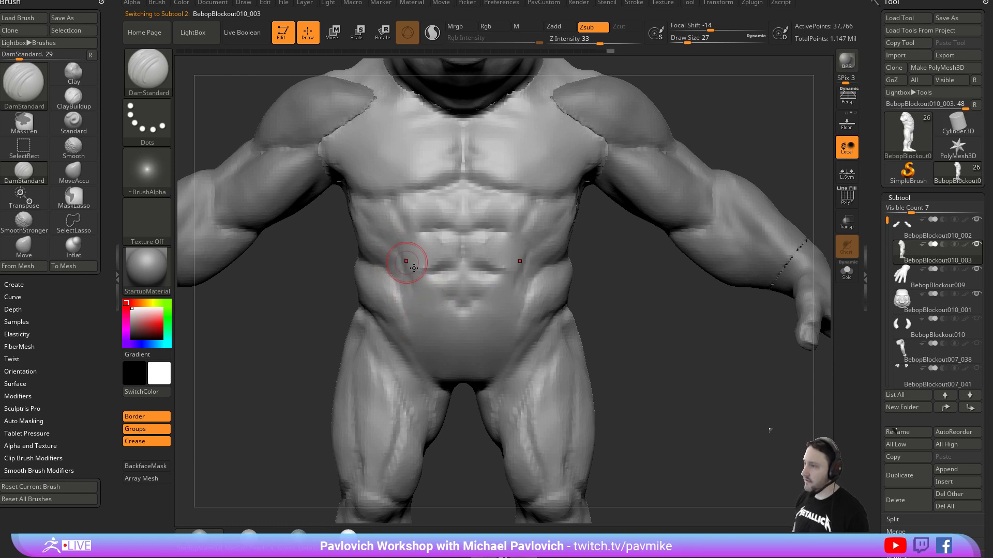
pyautogui.moveTo(430, 273); pyautogui.dragTo(521, 262)
pyautogui.moveTo(466, 228); pyautogui.dragTo(482, 229)
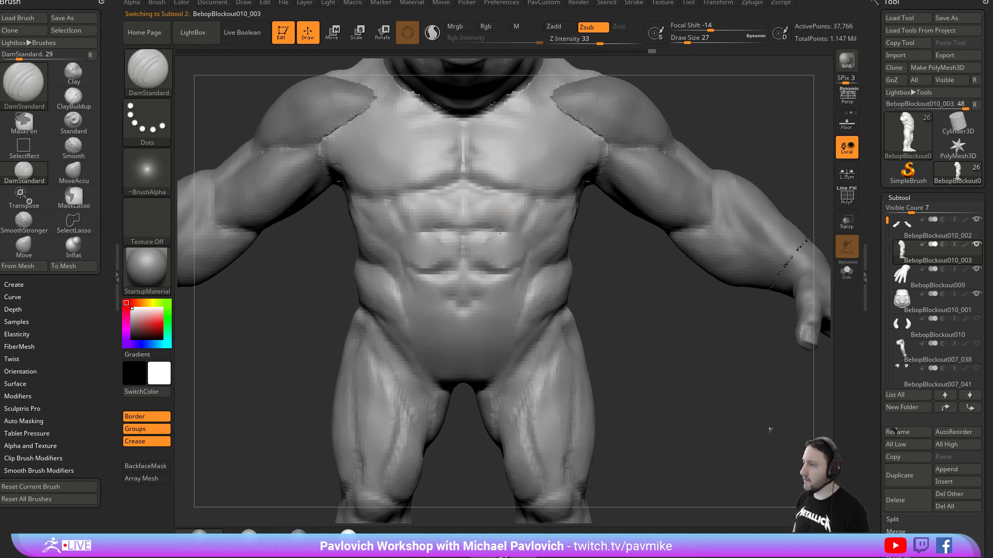
# Deepen the sternum line between the pectorals with the DamStandard brush at draw size 27.
pyautogui.press('f')
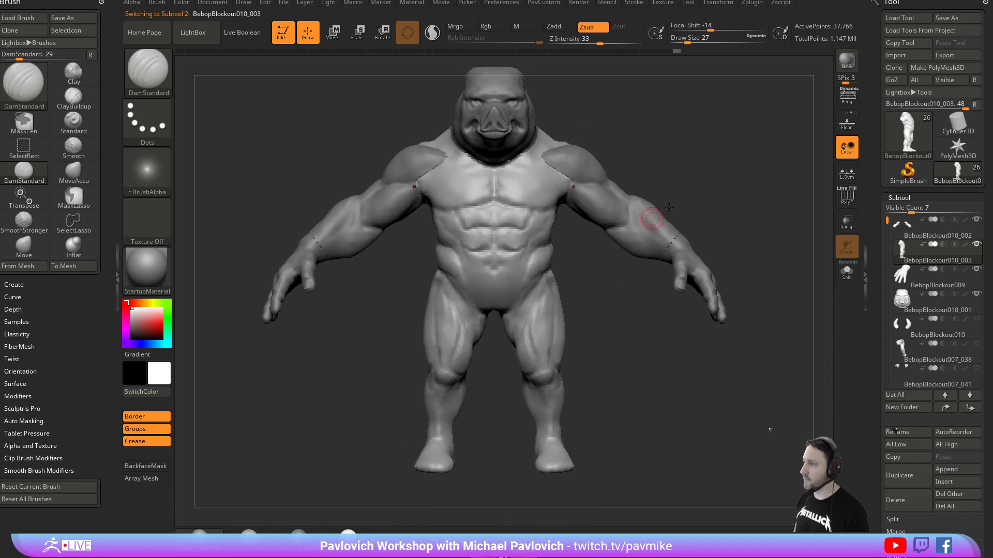
pyautogui.moveTo(682, 210); pyautogui.dragTo(587, 170)
pyautogui.moveTo(718, 221)
pyautogui.mouseDown()
pyautogui.moveTo(689, 199)
pyautogui.moveTo(594, 218)
pyautogui.mouseUp()
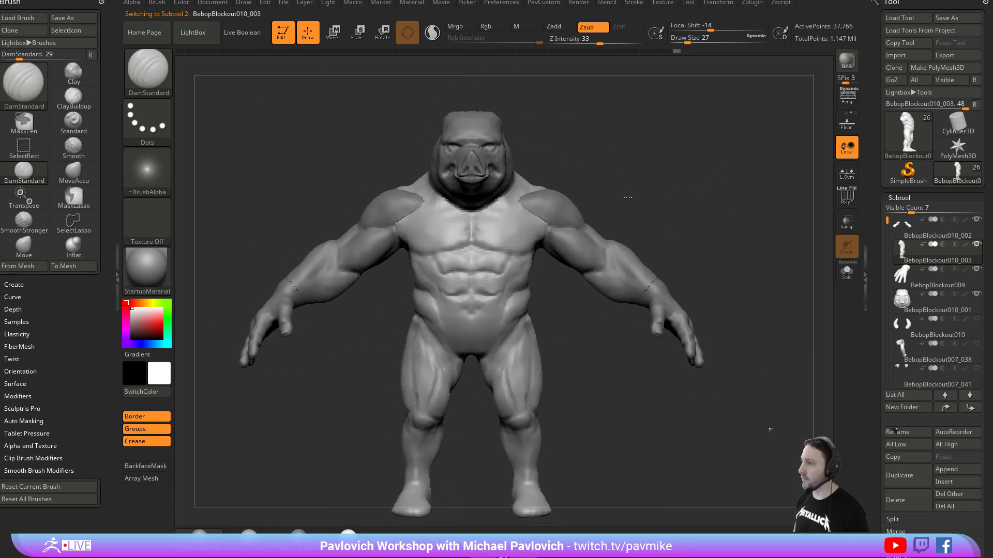
pyautogui.moveTo(687, 191)
pyautogui.mouseDown()
pyautogui.moveTo(647, 197)
pyautogui.moveTo(631, 164)
pyautogui.mouseUp()
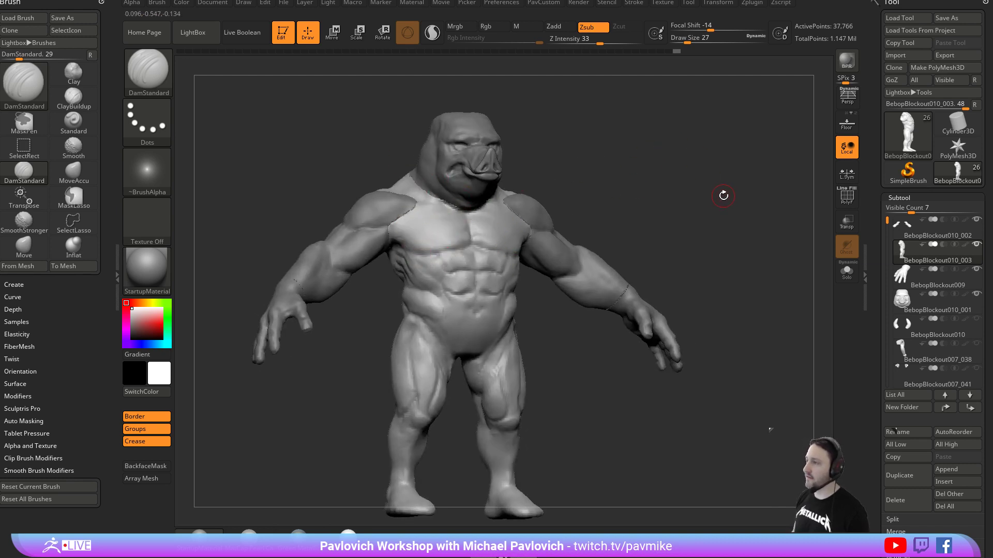
pyautogui.keyDown('shift'); pyautogui.moveTo(573, 206); pyautogui.dragTo(569, 148); pyautogui.keyUp('shift')
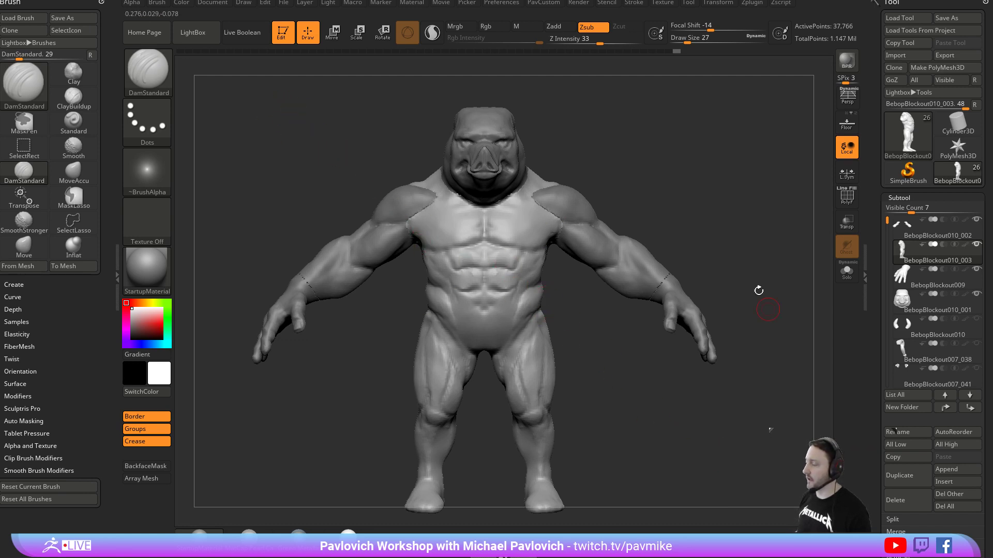
pyautogui.moveTo(700, 194)
pyautogui.keyDown('alt'); pyautogui.mouseDown()
pyautogui.moveTo(720, 177)
pyautogui.moveTo(726, 205)
pyautogui.moveTo(710, 185)
pyautogui.moveTo(714, 201)
pyautogui.mouseUp(); pyautogui.keyUp('alt')
pyautogui.moveTo(464, 231)
pyautogui.mouseDown()
pyautogui.moveTo(475, 287)
pyautogui.moveTo(474, 259)
pyautogui.mouseUp()
pyautogui.moveTo(662, 180)
pyautogui.mouseDown()
pyautogui.moveTo(677, 188)
pyautogui.moveTo(469, 252)
pyautogui.mouseUp()
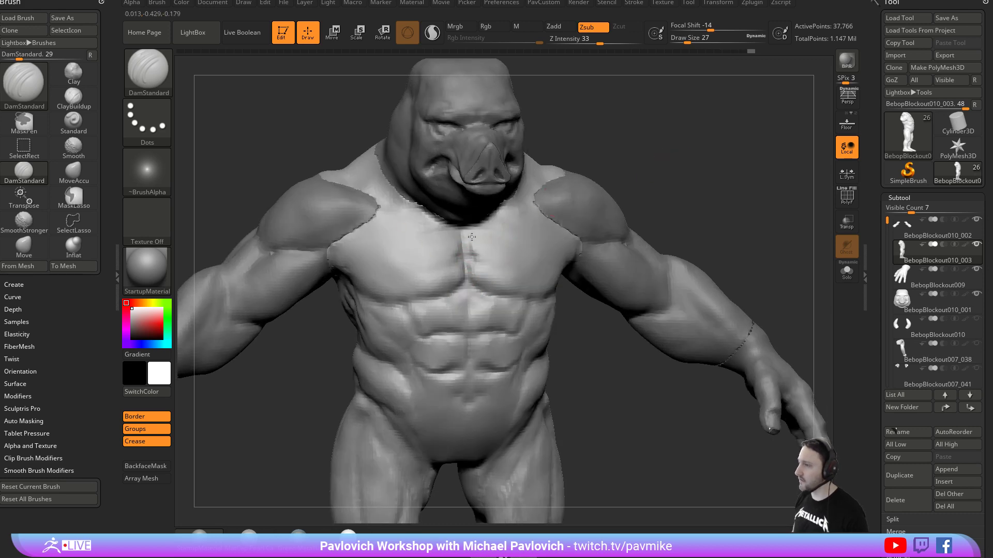
# Carve the collarbone line along the upper chest with the DamStandard brush.
pyautogui.moveTo(568, 161); pyautogui.dragTo(630, 143)
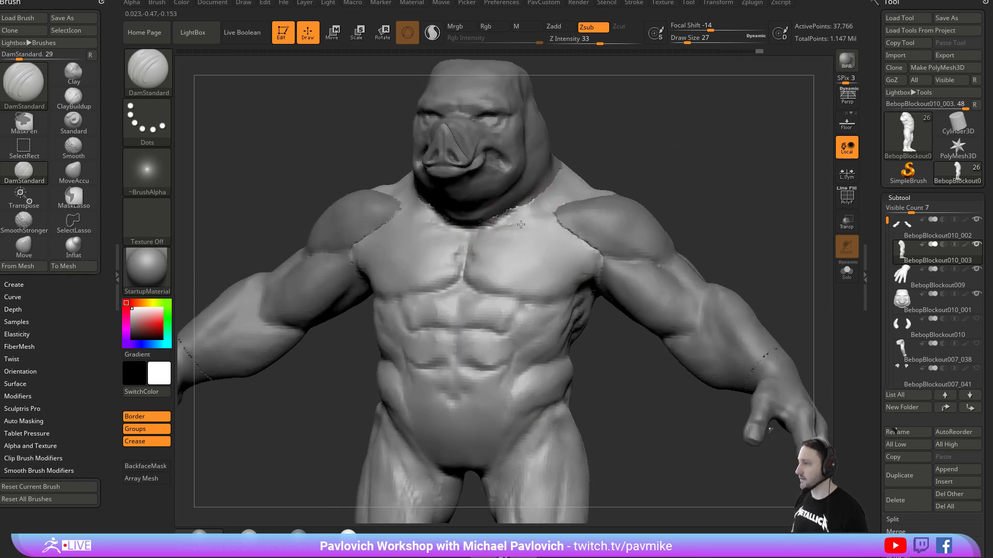
pyautogui.moveTo(509, 224); pyautogui.dragTo(541, 224)
pyautogui.moveTo(639, 182); pyautogui.dragTo(532, 211)
# Refine the crease between the side ribs and the outer abdomen with the DamStandard brush.
pyautogui.moveTo(744, 199)
pyautogui.mouseDown()
pyautogui.moveTo(753, 178)
pyautogui.moveTo(715, 192)
pyautogui.mouseUp()
pyautogui.moveTo(563, 268); pyautogui.dragTo(533, 239)
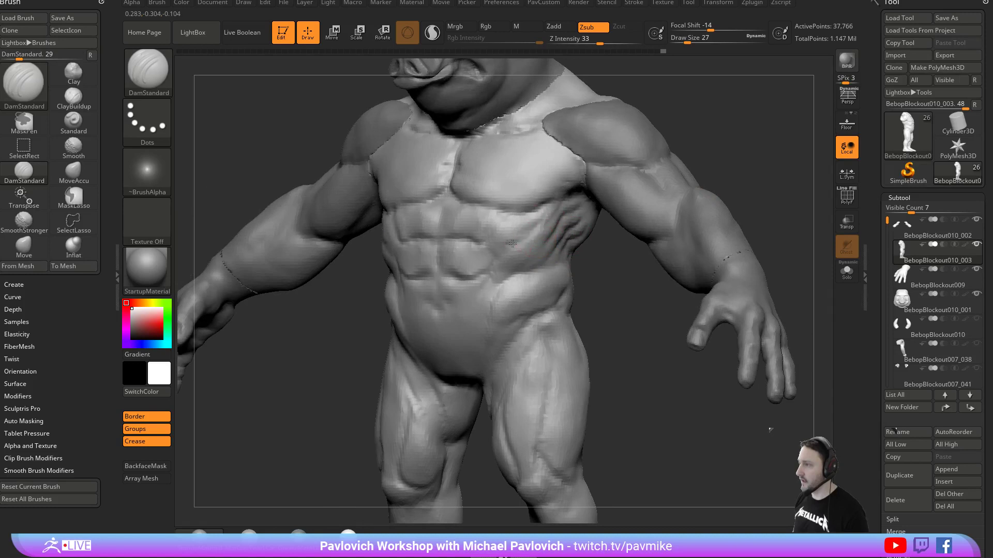
pyautogui.moveTo(503, 274)
pyautogui.mouseDown(button='right')
pyautogui.moveTo(594, 284)
pyautogui.moveTo(548, 226)
pyautogui.mouseUp(button='right')
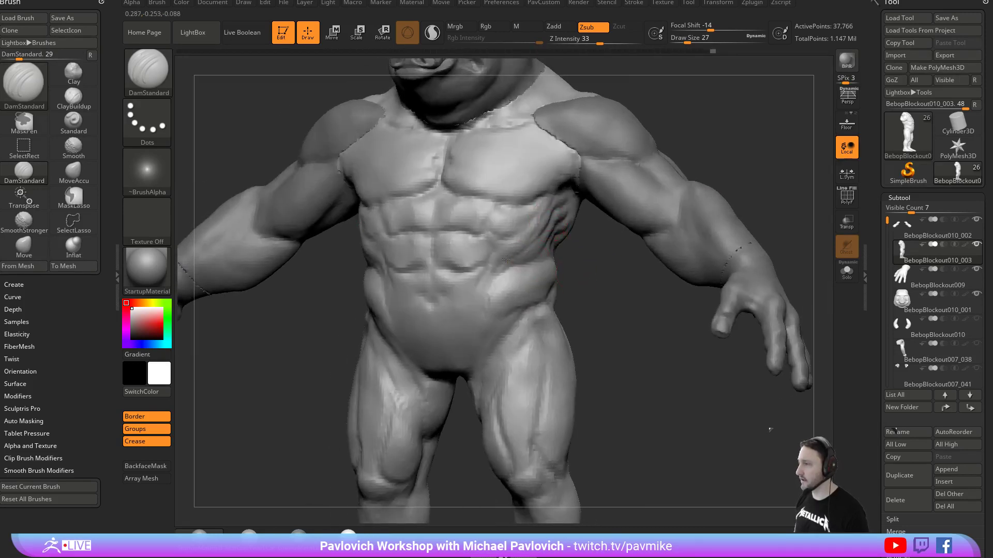
pyautogui.moveTo(509, 302)
pyautogui.mouseDown(button='right')
pyautogui.moveTo(523, 285)
pyautogui.moveTo(510, 281)
pyautogui.moveTo(497, 305)
pyautogui.mouseUp(button='right')
# Build up the abdomen and sides of the torso with the Clay brush, enlarging it from draw size 25 to 77.
pyautogui.press('b')
pyautogui.press('c')
pyautogui.press('l')
pyautogui.press('s')
pyautogui.moveTo(600, 160)
pyautogui.mouseDown(button='right')
pyautogui.moveTo(660, 139)
pyautogui.moveTo(625, 259)
pyautogui.mouseUp(button='right')
pyautogui.press('s')
pyautogui.moveTo(625, 259); pyautogui.dragTo(620, 259)
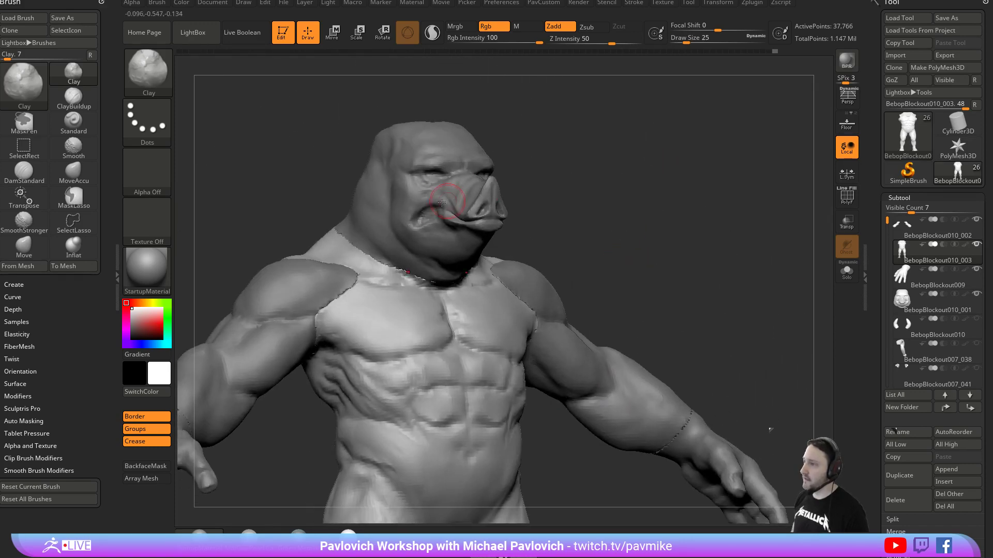
pyautogui.moveTo(600, 230); pyautogui.dragTo(421, 236, button='right')
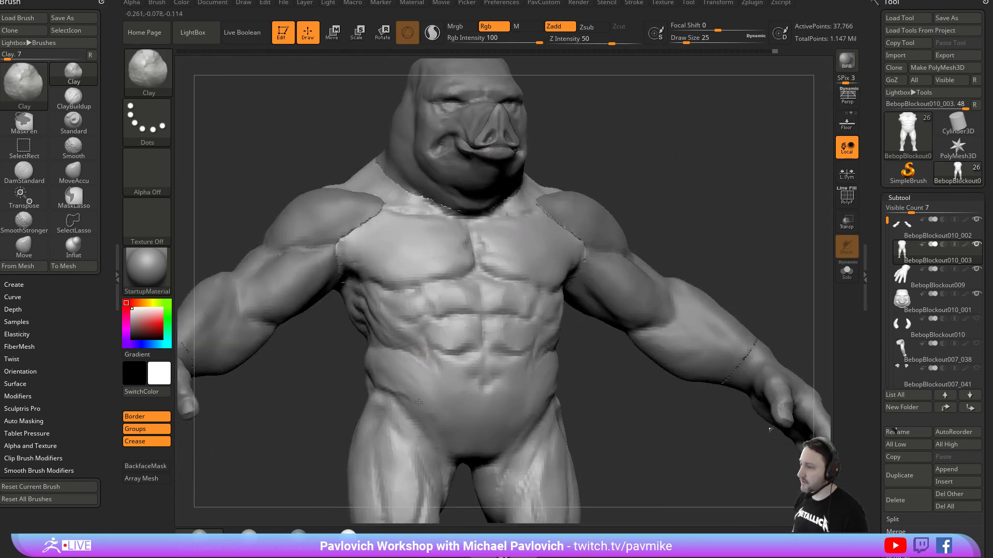
pyautogui.moveTo(395, 367)
pyautogui.mouseDown(button='right')
pyautogui.moveTo(580, 339)
pyautogui.moveTo(687, 238)
pyautogui.moveTo(621, 290)
pyautogui.moveTo(532, 332)
pyautogui.moveTo(603, 365)
pyautogui.moveTo(633, 243)
pyautogui.mouseUp(button='right')
pyautogui.press('s')
pyautogui.moveTo(453, 337); pyautogui.dragTo(467, 337)
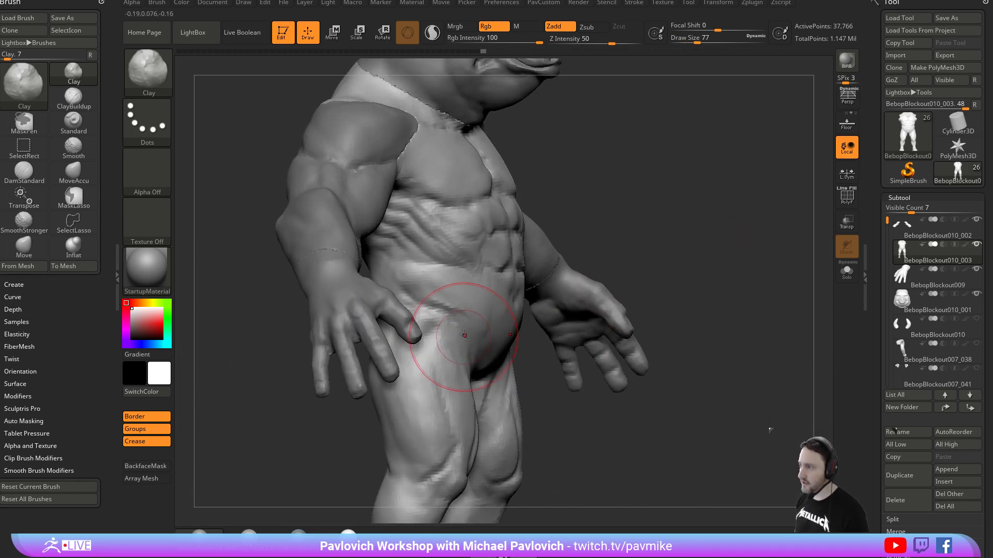
# Reshape the lower belly and hip area with the Move and MoveAccu brushes at about draw size 68.
pyautogui.press('b')
pyautogui.press('m')
pyautogui.press('v')
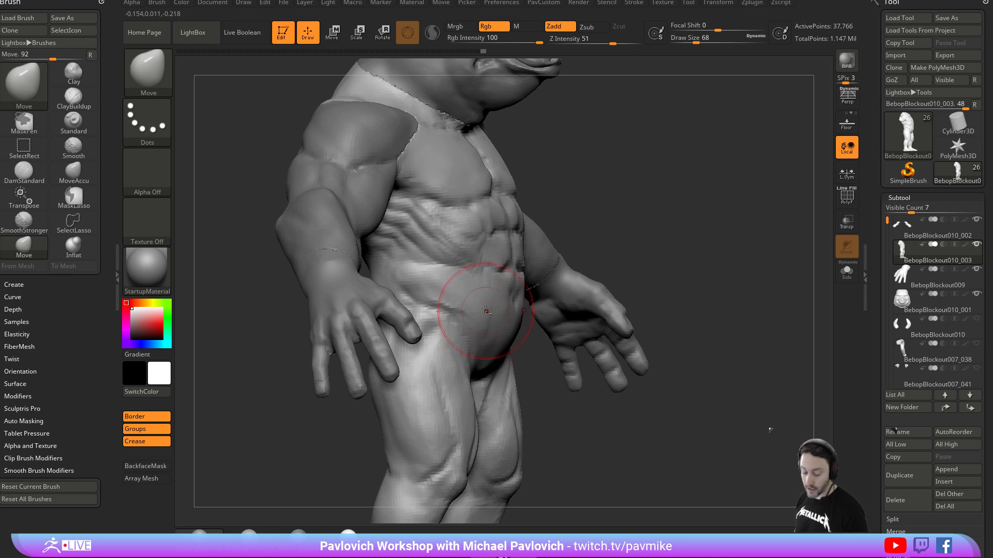
pyautogui.press('b')
pyautogui.press('m')
pyautogui.press('a')
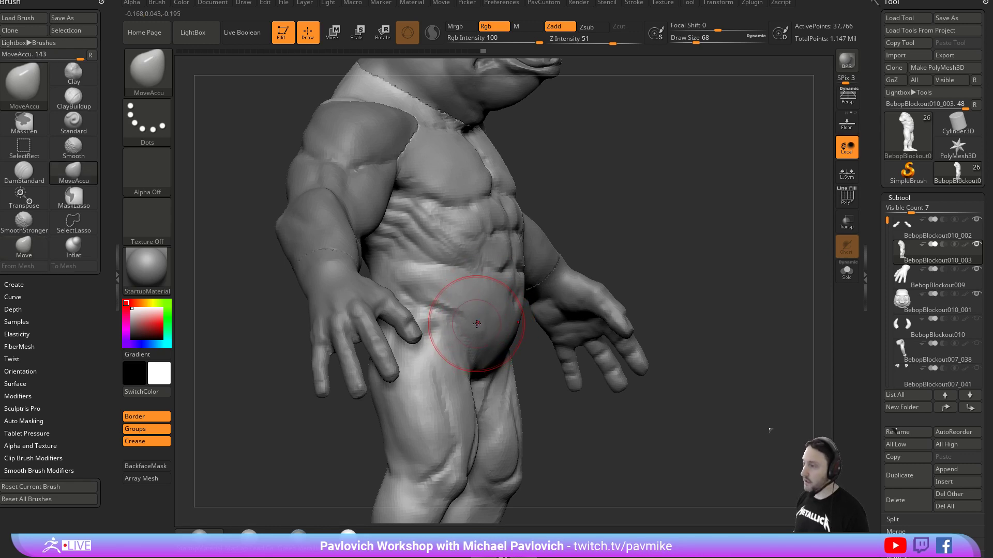
pyautogui.moveTo(469, 312); pyautogui.dragTo(533, 279, button='right')
pyautogui.moveTo(540, 328); pyautogui.dragTo(560, 305, button='right')
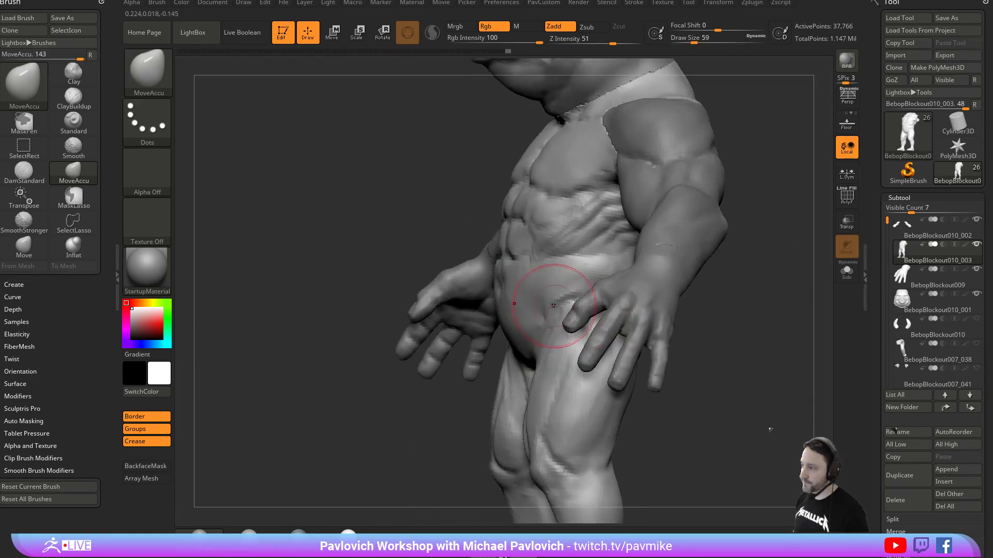
# Carve the diagonal crease between the hips and the lower abdomen with the DamStandard brush.
pyautogui.moveTo(769, 237); pyautogui.dragTo(793, 234)
pyautogui.press('b')
pyautogui.press('d')
pyautogui.press('s')
pyautogui.press('s')
pyautogui.moveTo(552, 290); pyautogui.dragTo(547, 290)
pyautogui.moveTo(643, 274)
pyautogui.mouseDown()
pyautogui.moveTo(647, 293)
pyautogui.moveTo(671, 293)
pyautogui.moveTo(671, 305)
pyautogui.mouseUp()
pyautogui.press('s')
pyautogui.moveTo(448, 272); pyautogui.dragTo(443, 272)
pyautogui.moveTo(440, 309); pyautogui.dragTo(438, 263)
# Deepen the diagonal lower-abdomen lines with DamStandard at draw size 33 and soften them with smoothing strokes.
pyautogui.press('[')
pyautogui.press('[')
pyautogui.press('[')
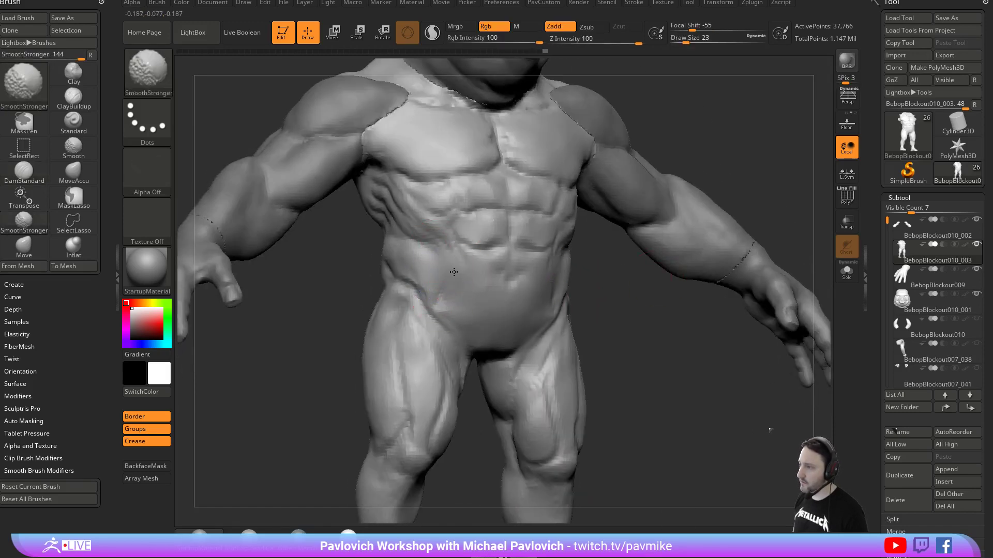
pyautogui.press(']')
pyautogui.press(']')
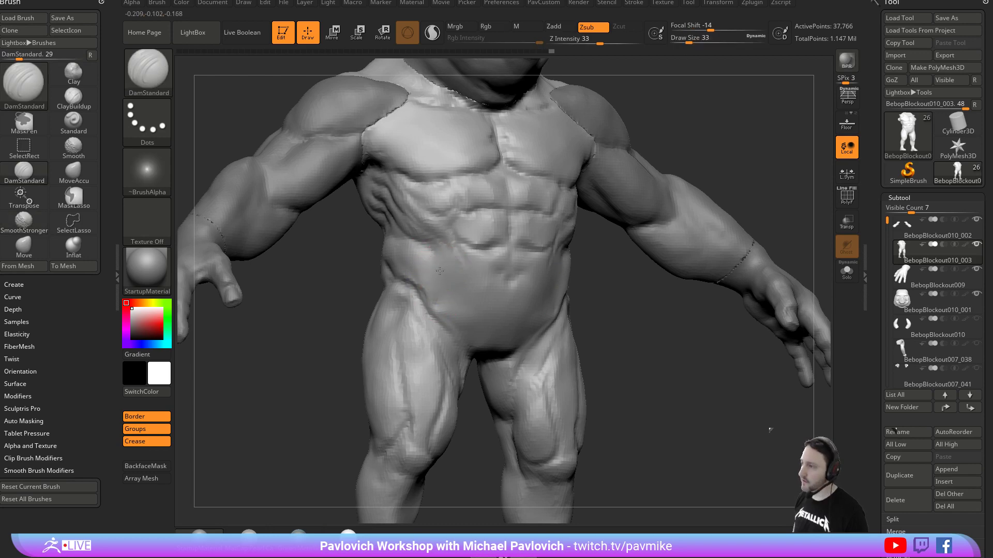
pyautogui.moveTo(606, 299); pyautogui.dragTo(568, 268, button='right')
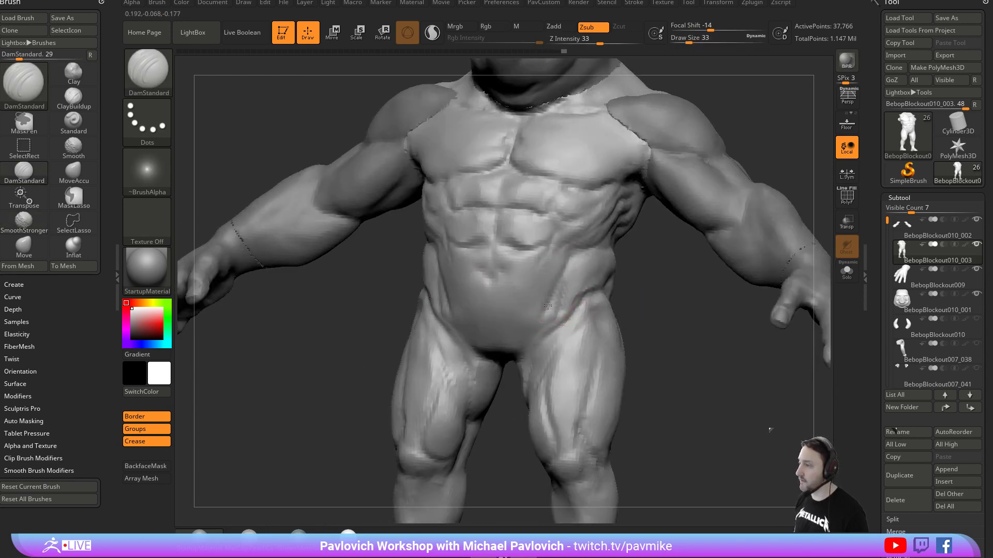
pyautogui.keyDown('shift'); pyautogui.moveTo(553, 305); pyautogui.dragTo(558, 290); pyautogui.keyUp('shift')
pyautogui.moveTo(558, 290); pyautogui.dragTo(659, 284, button='right')
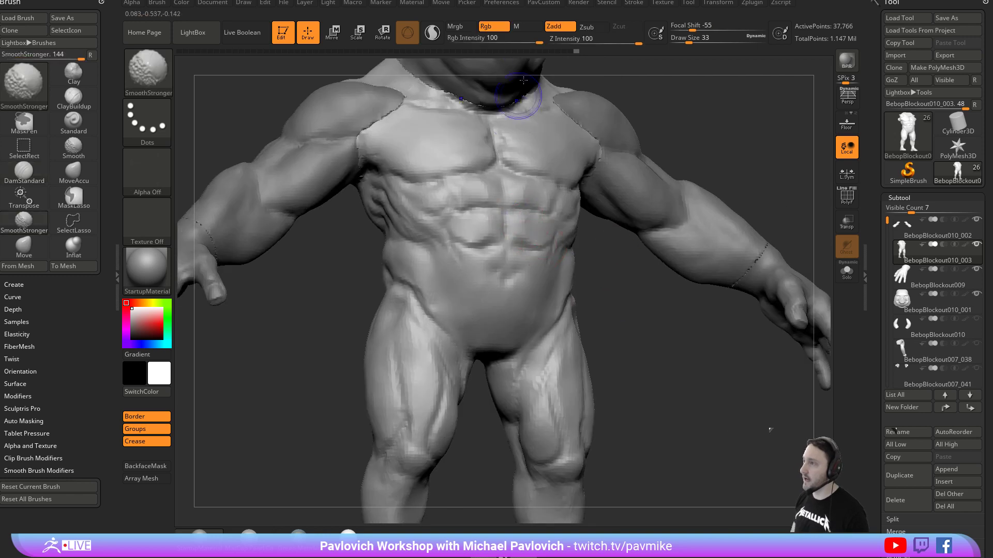
pyautogui.keyDown('shift'); pyautogui.click(601, 41); pyautogui.keyUp('shift')
pyautogui.press('shift')
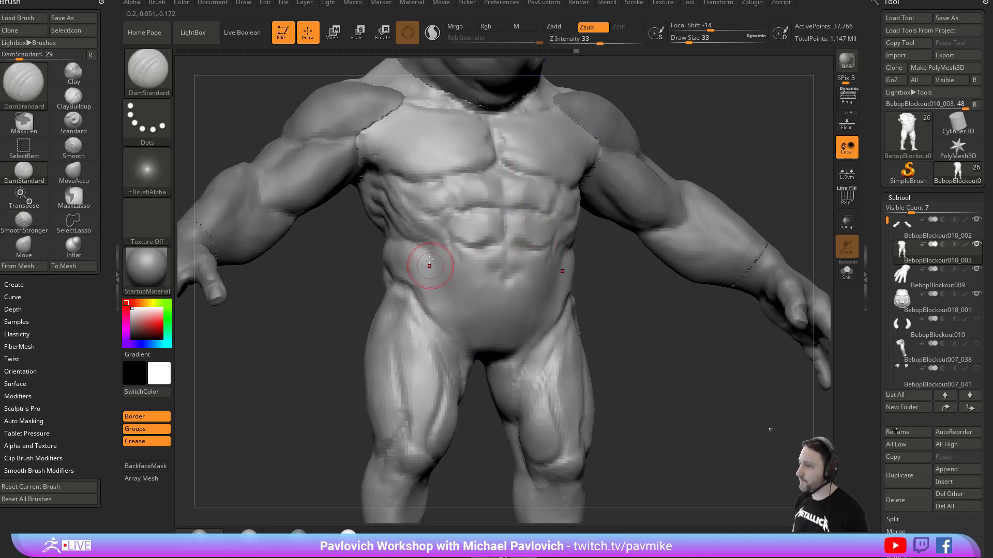
# Pull the edges of the lower abdomen inward above the groin with the Move brush, reducing draw size to 41.
pyautogui.moveTo(630, 313); pyautogui.dragTo(600, 296, button='right')
pyautogui.press('b')
pyautogui.press('m')
pyautogui.press('v')
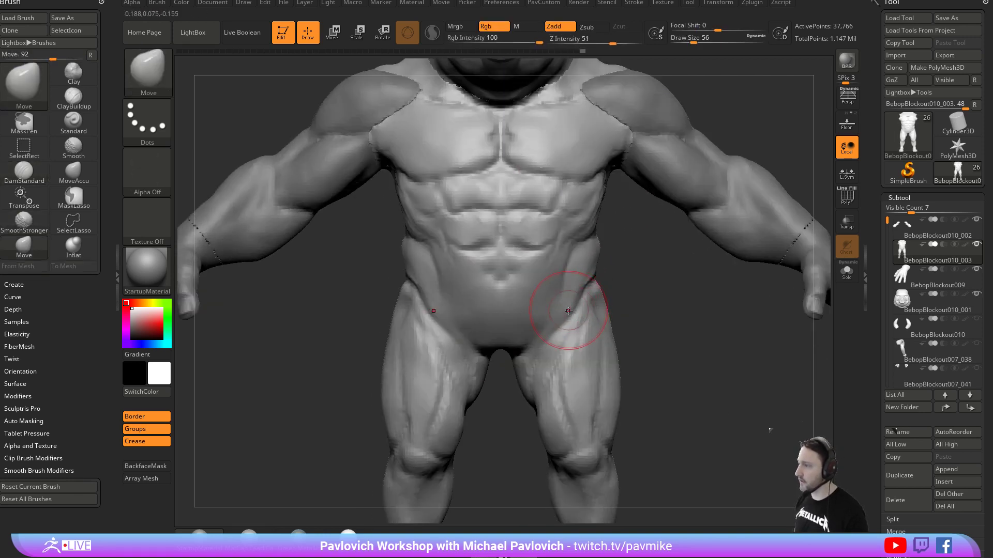
pyautogui.moveTo(572, 310); pyautogui.dragTo(554, 309)
pyautogui.moveTo(609, 288); pyautogui.dragTo(571, 301, button='right')
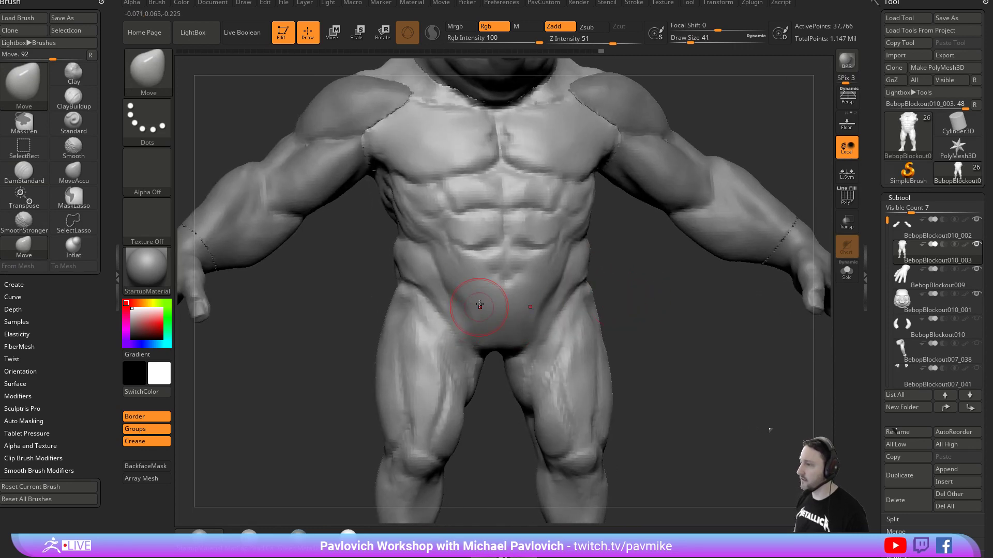
# Add volume to the lower abdomen beside the hip crease with the Clay brush at draw size 44.
pyautogui.moveTo(627, 290)
pyautogui.mouseDown(button='right')
pyautogui.moveTo(667, 290)
pyautogui.moveTo(595, 280)
pyautogui.mouseUp(button='right')
pyautogui.press('b')
pyautogui.press('c')
pyautogui.press('l')
pyautogui.moveTo(563, 283)
pyautogui.mouseDown()
pyautogui.moveTo(535, 295)
pyautogui.moveTo(529, 267)
pyautogui.mouseUp()
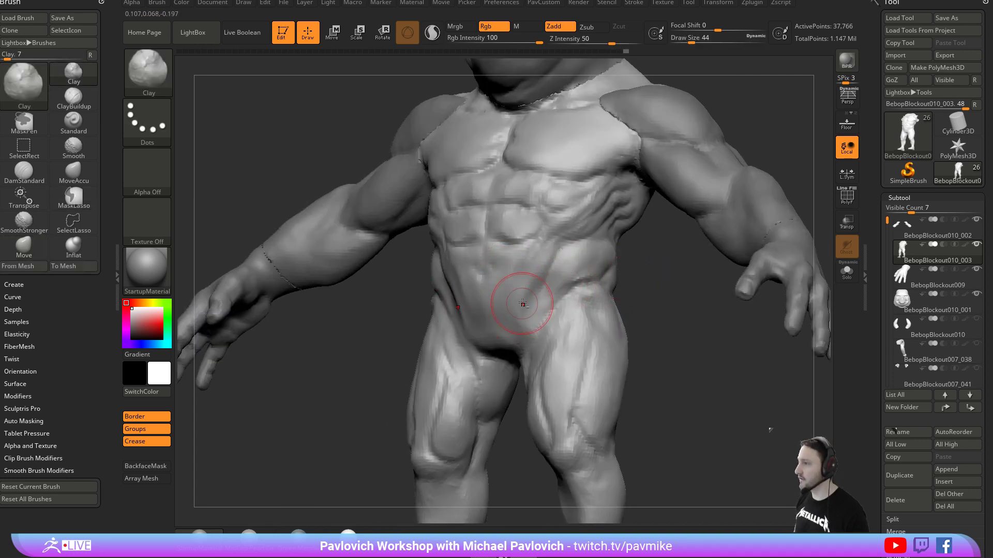
pyautogui.keyDown('shift'); pyautogui.moveTo(497, 289); pyautogui.dragTo(466, 291, button='right'); pyautogui.keyUp('shift')
# Adjust the belly and abdominal profile from the side and three-quarter angles with the Move brush.
pyautogui.press('b')
pyautogui.press('m')
pyautogui.press('v')
pyautogui.moveTo(620, 304)
pyautogui.mouseDown(button='right')
pyautogui.moveTo(492, 282)
pyautogui.moveTo(509, 284)
pyautogui.mouseUp(button='right')
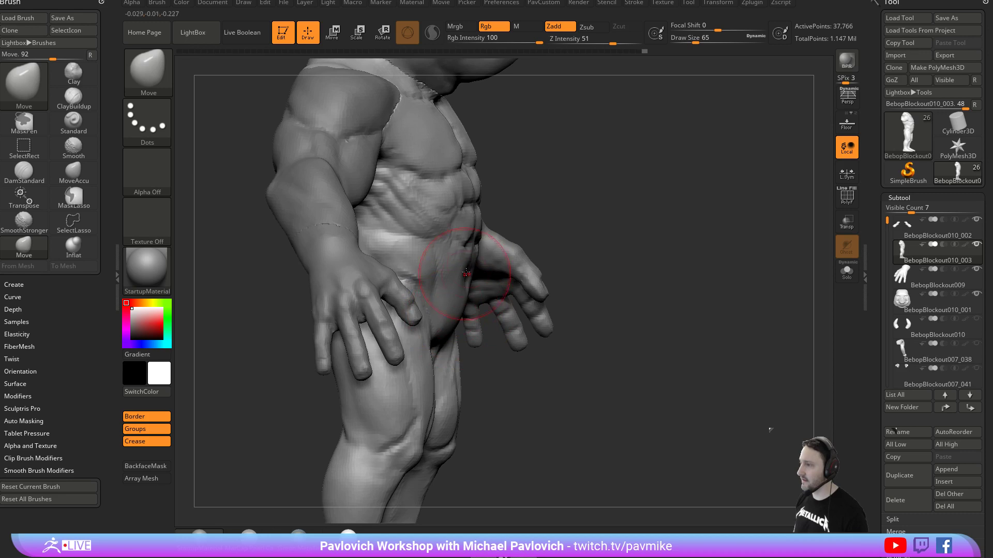
pyautogui.moveTo(636, 230); pyautogui.dragTo(487, 255, button='right')
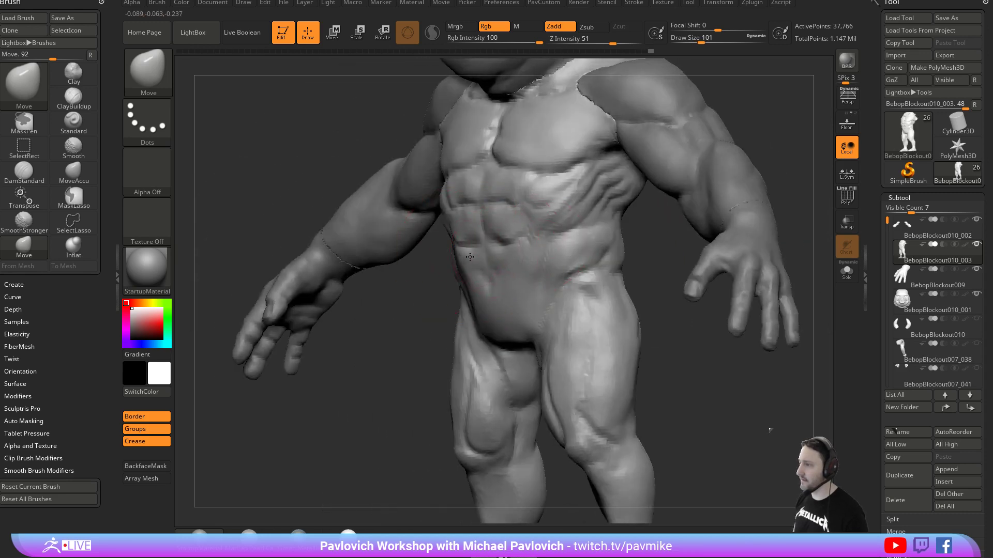
pyautogui.moveTo(421, 283); pyautogui.dragTo(468, 279, button='right')
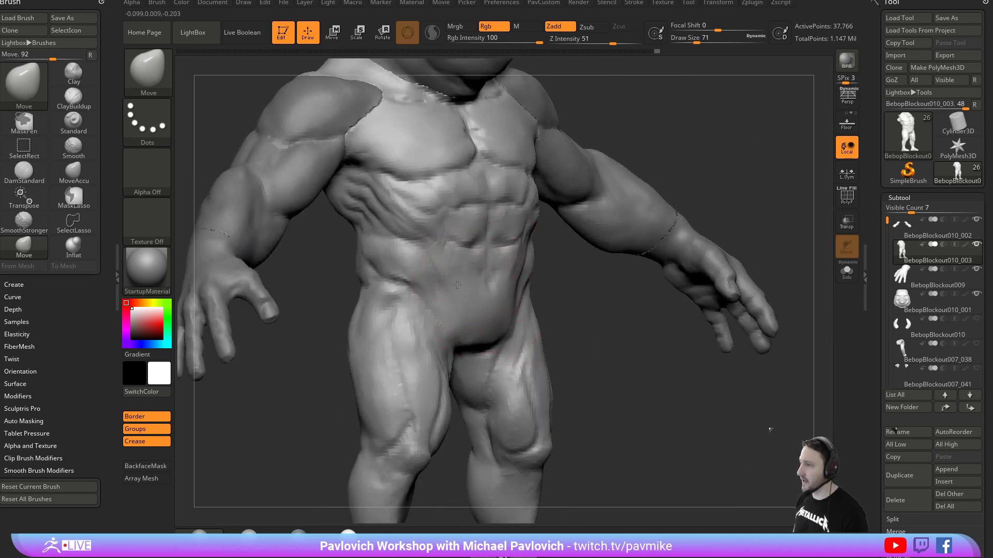
pyautogui.moveTo(489, 317); pyautogui.dragTo(491, 322, button='right')
pyautogui.moveTo(578, 302); pyautogui.dragTo(518, 268, button='right')
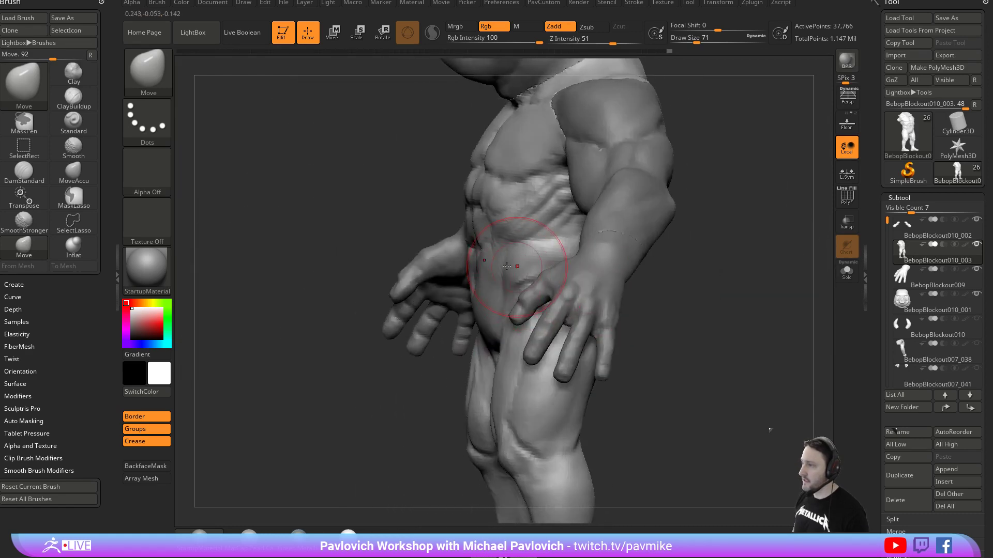
pyautogui.moveTo(479, 226)
pyautogui.mouseDown(button='right')
pyautogui.moveTo(569, 258)
pyautogui.moveTo(633, 317)
pyautogui.moveTo(710, 247)
pyautogui.moveTo(577, 254)
pyautogui.mouseUp(button='right')
# Reshape the ribcage and waist outline from the front with the Move brush at draw size 83.
pyautogui.moveTo(606, 350)
pyautogui.mouseDown(button='right')
pyautogui.moveTo(459, 271)
pyautogui.moveTo(475, 311)
pyautogui.mouseUp(button='right')
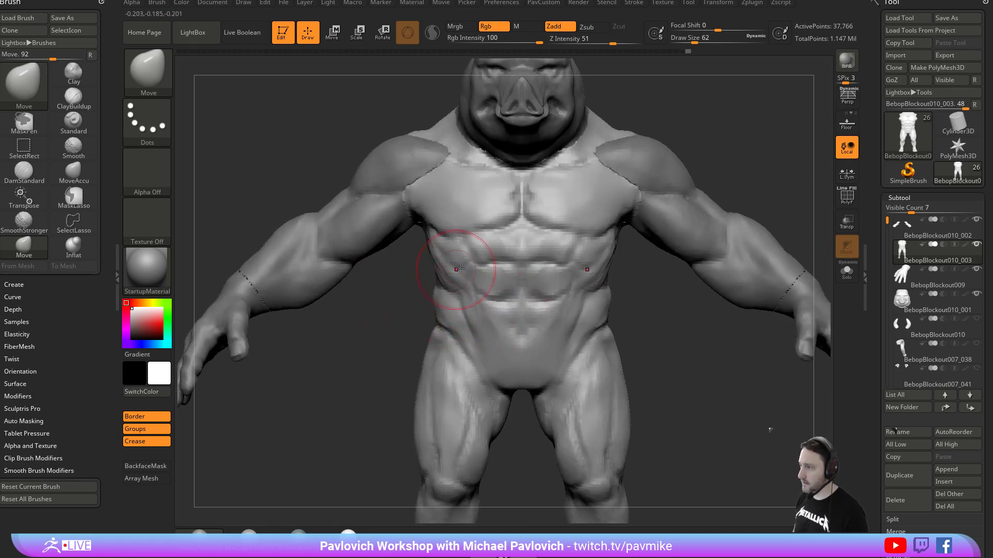
pyautogui.moveTo(445, 278); pyautogui.dragTo(443, 296)
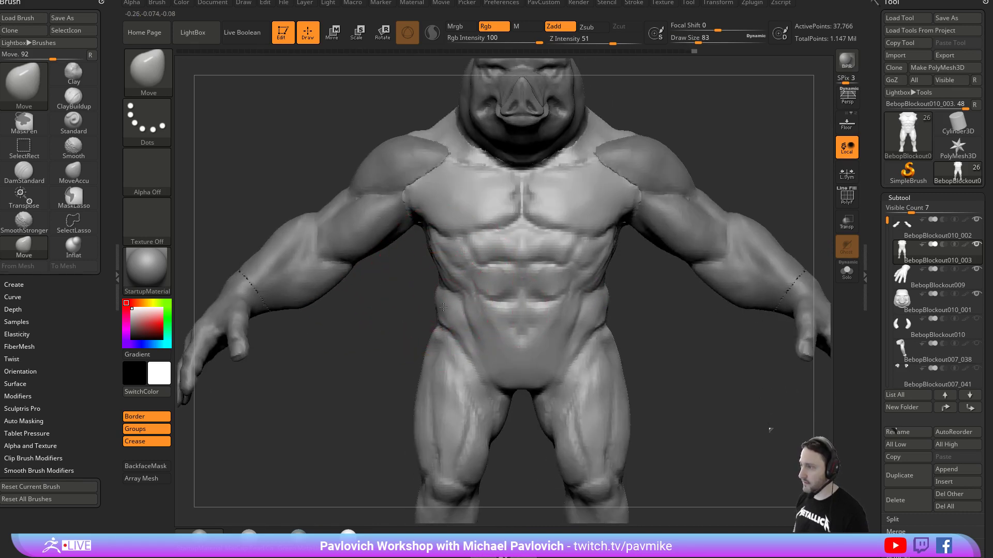
pyautogui.moveTo(647, 308)
pyautogui.mouseDown(button='right')
pyautogui.moveTo(610, 295)
pyautogui.moveTo(604, 309)
pyautogui.moveTo(647, 311)
pyautogui.mouseUp(button='right')
# Build up the oblique muscles above the hips with the Clay brush at draw size 31.
pyautogui.press('b')
pyautogui.press('c')
pyautogui.press('l')
pyautogui.press('[')
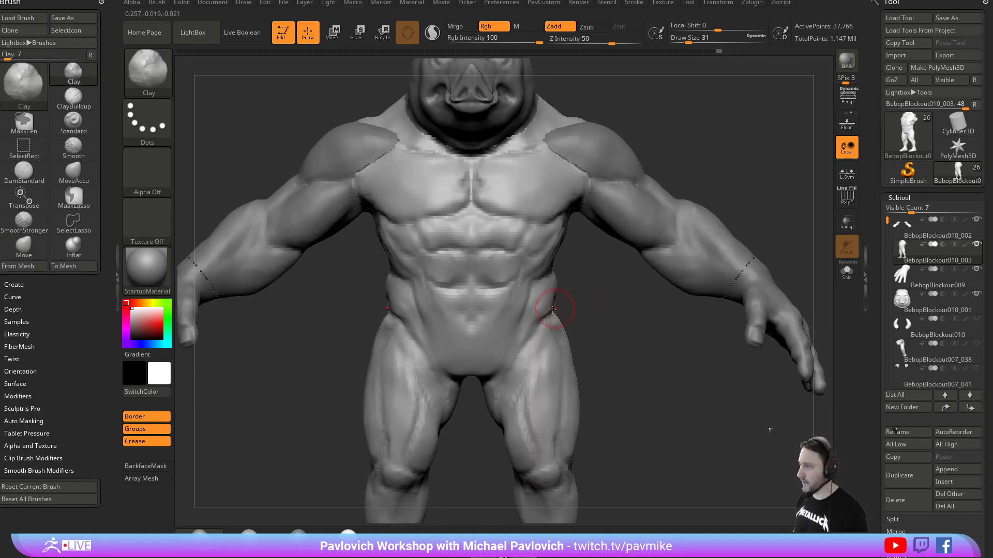
pyautogui.press('[')
pyautogui.moveTo(583, 297)
pyautogui.mouseDown(button='right')
pyautogui.moveTo(460, 344)
pyautogui.moveTo(442, 364)
pyautogui.mouseUp(button='right')
# Carve the upper spine groove and the lower trapezius edges across the upper back with DamStandard at draw size 27.
pyautogui.keyDown('alt'); pyautogui.moveTo(800, 159); pyautogui.dragTo(673, 181, button='right'); pyautogui.keyUp('alt')
pyautogui.moveTo(681, 141); pyautogui.dragTo(581, 239, button='right')
pyautogui.press('b')
pyautogui.press('d')
pyautogui.press('s')
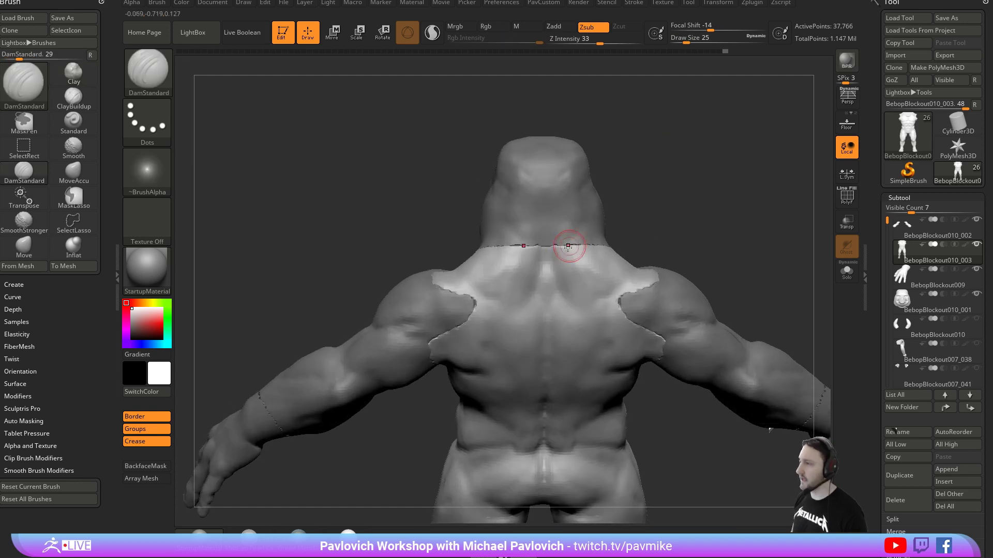
pyautogui.moveTo(656, 217); pyautogui.dragTo(654, 206)
pyautogui.moveTo(536, 248)
pyautogui.mouseDown()
pyautogui.moveTo(540, 232)
pyautogui.moveTo(527, 275)
pyautogui.mouseUp()
pyautogui.moveTo(724, 217); pyautogui.dragTo(686, 210)
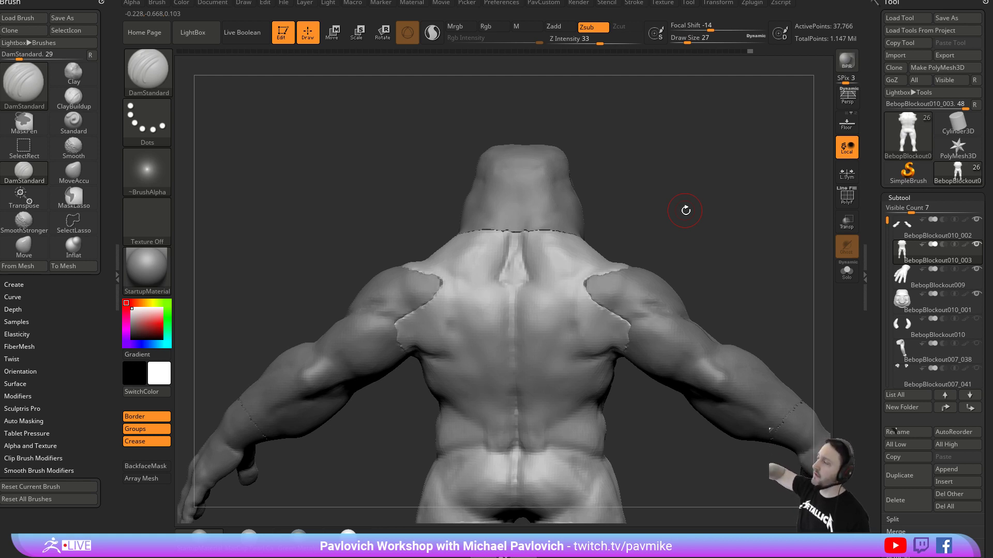
pyautogui.moveTo(604, 195)
pyautogui.mouseDown()
pyautogui.moveTo(663, 190)
pyautogui.moveTo(677, 206)
pyautogui.moveTo(676, 169)
pyautogui.moveTo(675, 203)
pyautogui.moveTo(638, 195)
pyautogui.moveTo(611, 204)
pyautogui.moveTo(694, 195)
pyautogui.moveTo(589, 198)
pyautogui.mouseUp()
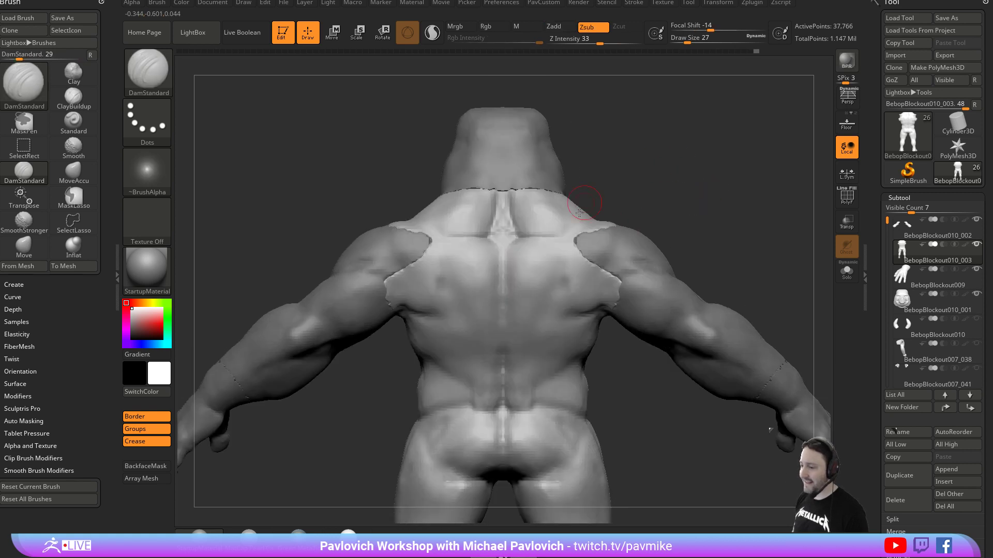
# Fill out the muscles beside the upper spine with the Clay brush at draw size 27.
pyautogui.press('b')
pyautogui.press('c')
pyautogui.press('l')
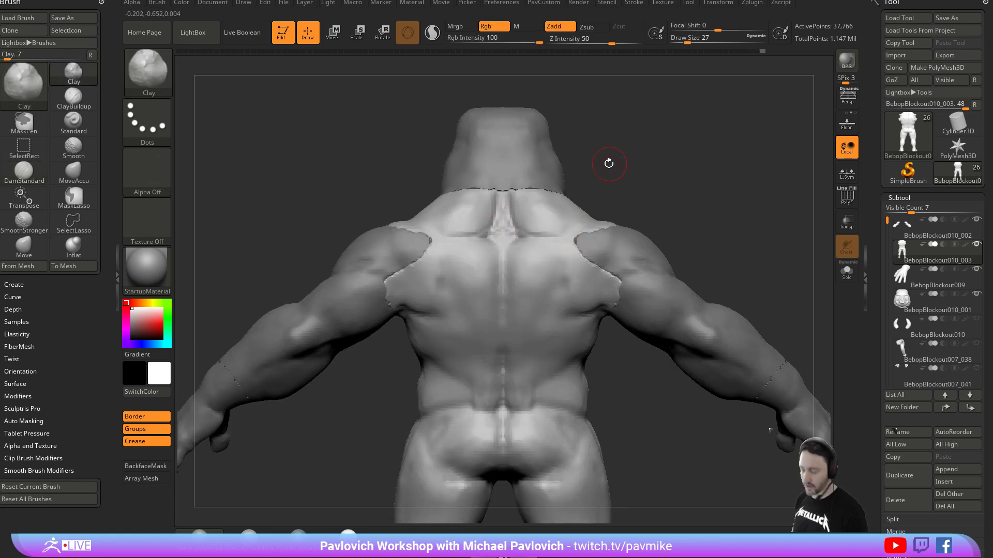
pyautogui.moveTo(610, 165); pyautogui.dragTo(496, 231)
pyautogui.moveTo(636, 217); pyautogui.dragTo(631, 147)
# Carve the grooves along both sides of the spine down the middle back with DamStandard at draw size 27.
pyautogui.press('b')
pyautogui.press('d')
pyautogui.press('s')
pyautogui.moveTo(494, 218); pyautogui.dragTo(487, 207)
pyautogui.keyDown('alt'); pyautogui.moveTo(648, 189); pyautogui.dragTo(646, 119); pyautogui.keyUp('alt')
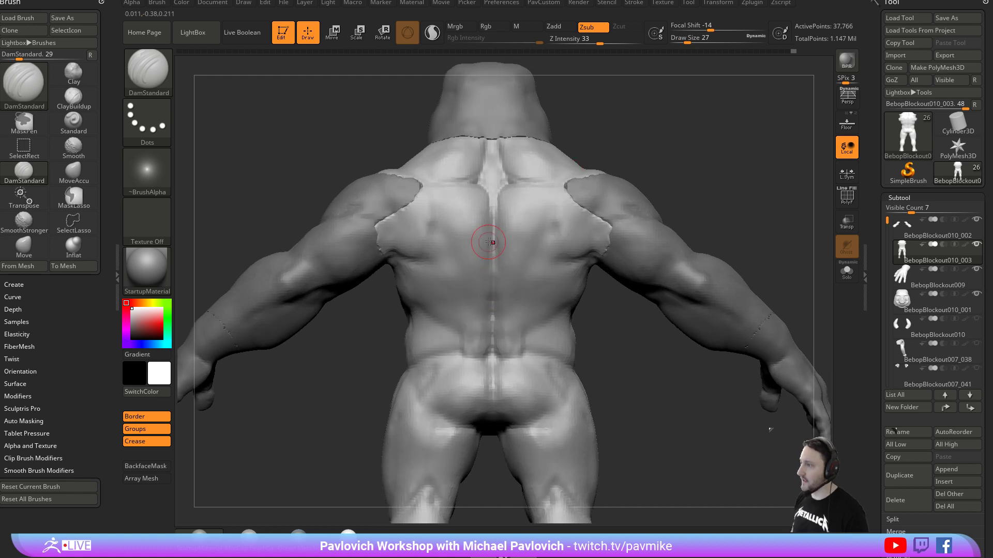
pyautogui.moveTo(628, 175); pyautogui.dragTo(639, 163)
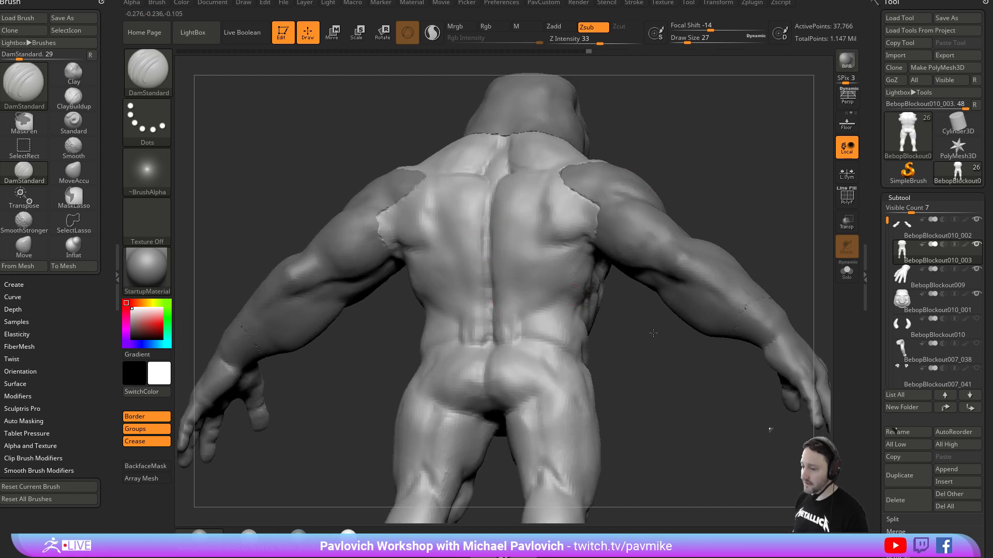
pyautogui.moveTo(658, 343); pyautogui.dragTo(660, 325)
# Extend the back muscle creases from the spine into the lower back with DamStandard at draw sizes 37 and 31.
pyautogui.press(']')
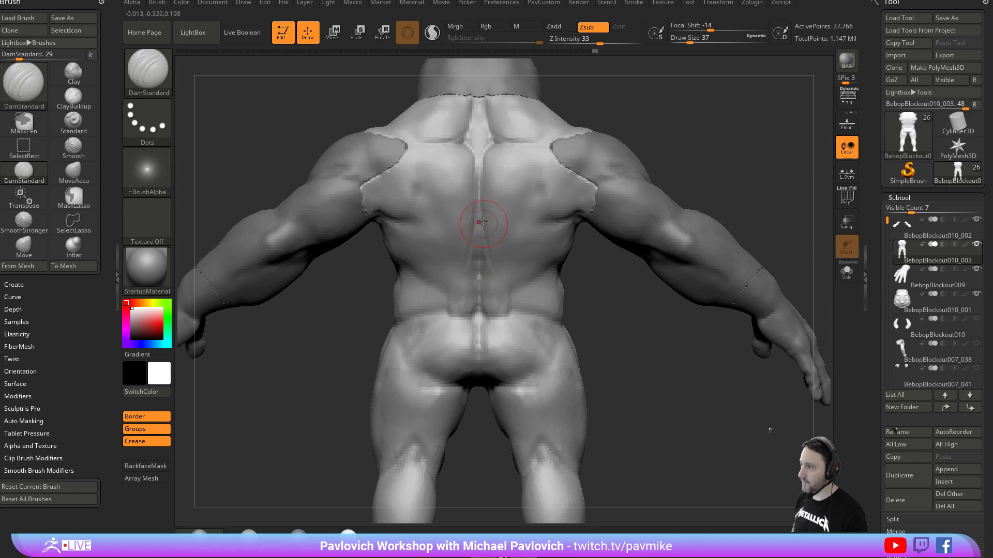
pyautogui.moveTo(596, 288); pyautogui.dragTo(496, 258)
pyautogui.press('[')
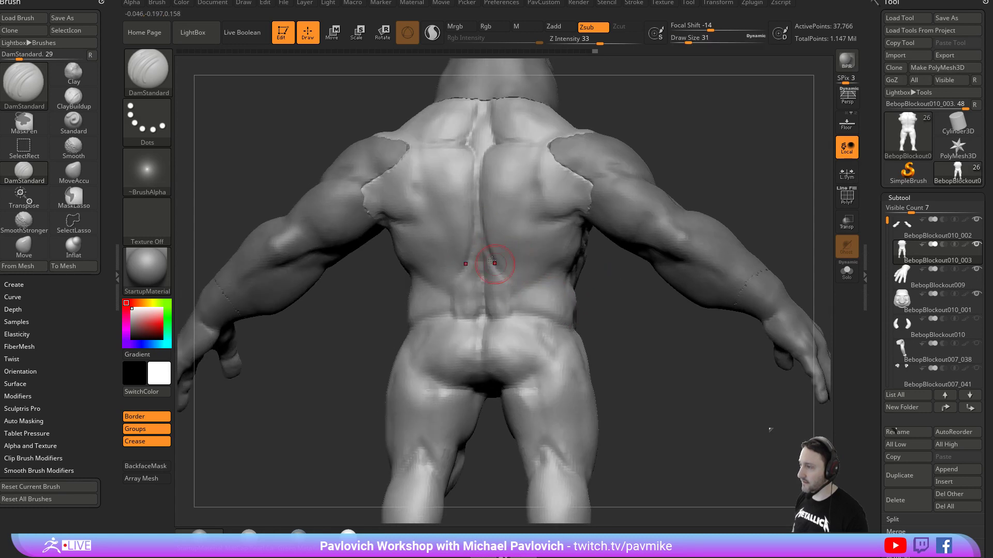
# Build up the lower back muscles beside the spine with the Clay brush at draw size 31.
pyautogui.press('2')
pyautogui.moveTo(621, 279); pyautogui.dragTo(641, 307)
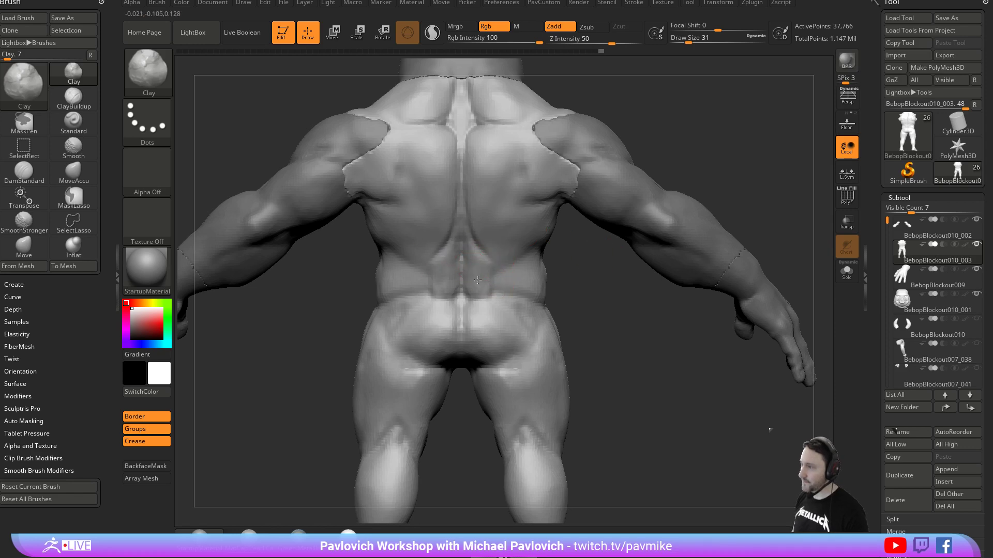
pyautogui.keyDown('alt'); pyautogui.moveTo(606, 274); pyautogui.dragTo(597, 326); pyautogui.keyUp('alt')
pyautogui.moveTo(451, 341); pyautogui.dragTo(429, 308)
# Add volume to the trapezius between the neck and shoulder with the Clay brush, smoothing the surface.
pyautogui.moveTo(603, 334)
pyautogui.mouseDown()
pyautogui.moveTo(678, 191)
pyautogui.moveTo(669, 171)
pyautogui.moveTo(476, 247)
pyautogui.mouseUp()
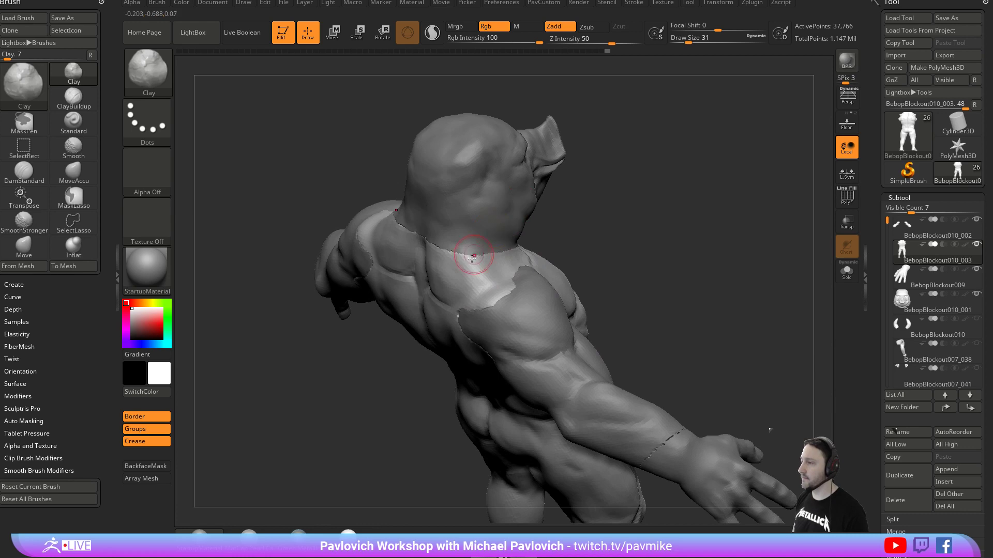
pyautogui.moveTo(595, 236)
pyautogui.mouseDown()
pyautogui.moveTo(683, 187)
pyautogui.moveTo(672, 196)
pyautogui.moveTo(727, 203)
pyautogui.moveTo(718, 227)
pyautogui.mouseUp()
pyautogui.press('shift')
pyautogui.moveTo(684, 171)
pyautogui.mouseDown()
pyautogui.moveTo(685, 182)
pyautogui.moveTo(680, 175)
pyautogui.mouseUp()
# Carve and smooth the crease between the trapezius and the shoulder with the DamStandard brush at draw size 27.
pyautogui.press('3')
pyautogui.press('s')
pyautogui.click(570, 239)
pyautogui.moveTo(578, 232); pyautogui.dragTo(549, 257)
pyautogui.moveTo(661, 197); pyautogui.dragTo(638, 189)
pyautogui.press('shift')
pyautogui.keyDown('shift'); pyautogui.moveTo(548, 238); pyautogui.dragTo(544, 241); pyautogui.keyUp('shift')
pyautogui.moveTo(648, 199)
pyautogui.mouseDown()
pyautogui.moveTo(641, 208)
pyautogui.moveTo(653, 193)
pyautogui.mouseUp()
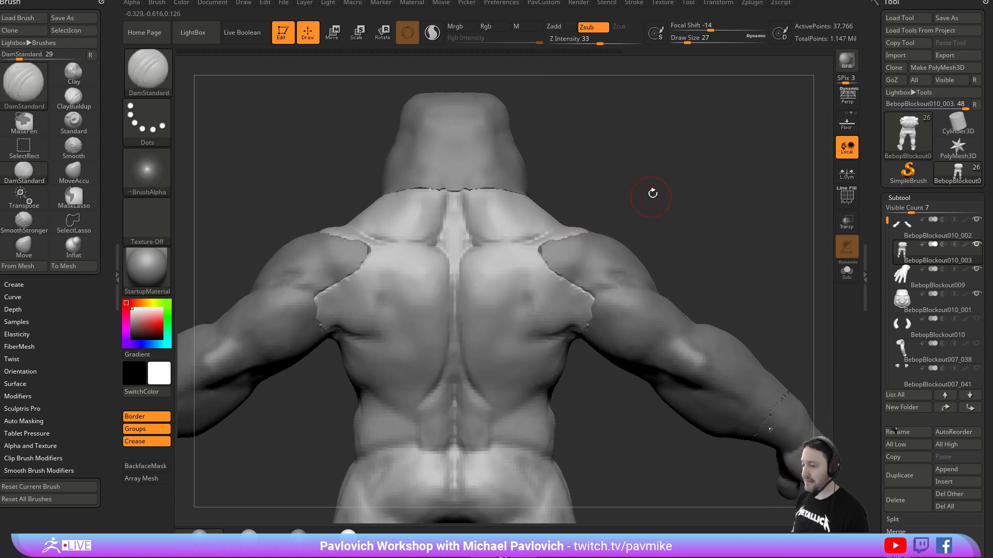
# Build up the rear deltoid muscles of the arms subtool BebopBlockout010_002 with the Clay brush at draw sizes 35 and 22.
pyautogui.keyDown('alt'); pyautogui.click(600, 265); pyautogui.keyUp('alt')
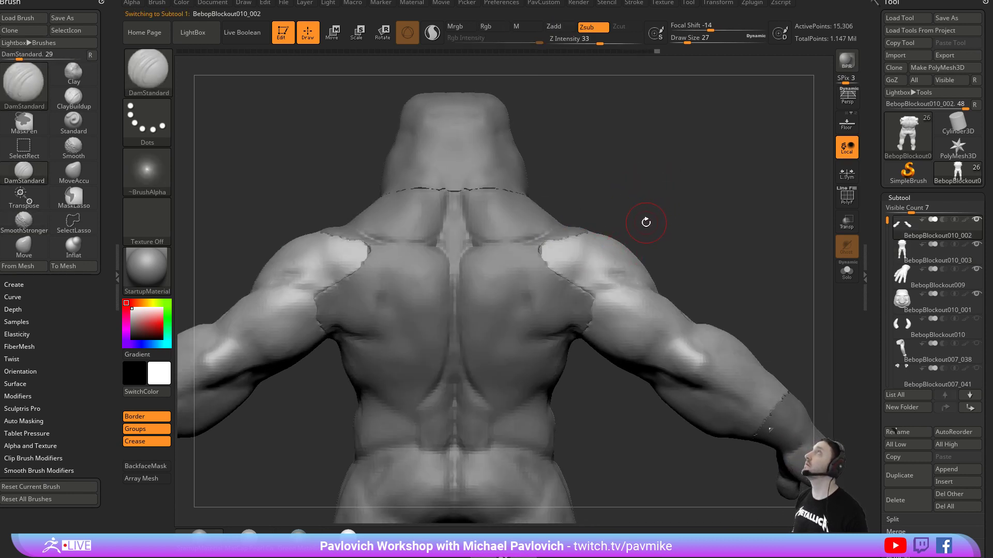
pyautogui.moveTo(644, 224)
pyautogui.mouseDown()
pyautogui.moveTo(655, 202)
pyautogui.moveTo(651, 172)
pyautogui.mouseUp()
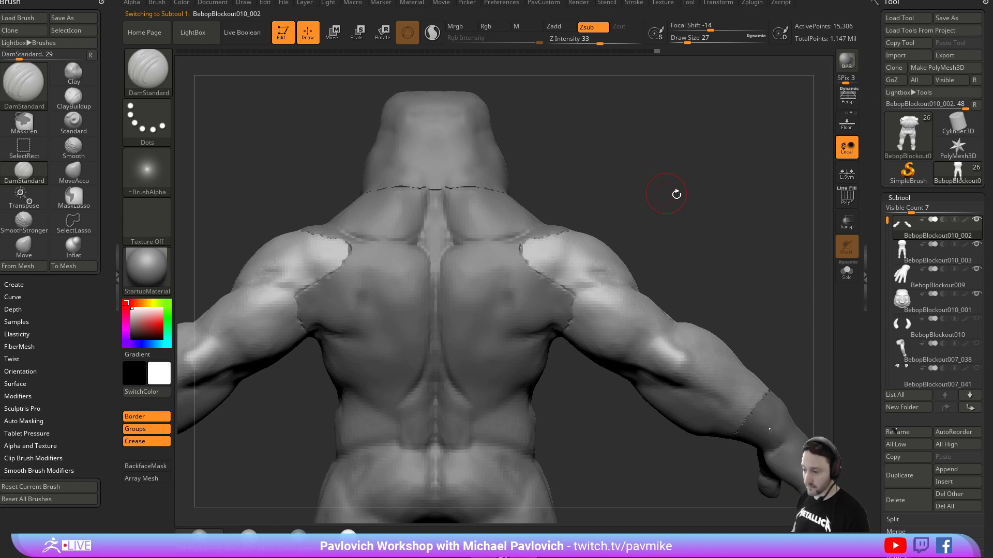
pyautogui.press('b')
pyautogui.press('c')
pyautogui.press('l')
pyautogui.moveTo(676, 213); pyautogui.dragTo(545, 266)
pyautogui.moveTo(696, 256)
pyautogui.mouseDown()
pyautogui.moveTo(734, 197)
pyautogui.moveTo(663, 249)
pyautogui.mouseUp()
pyautogui.moveTo(707, 316)
pyautogui.mouseDown()
pyautogui.moveTo(704, 282)
pyautogui.moveTo(662, 262)
pyautogui.mouseUp()
pyautogui.moveTo(692, 300); pyautogui.dragTo(709, 303)
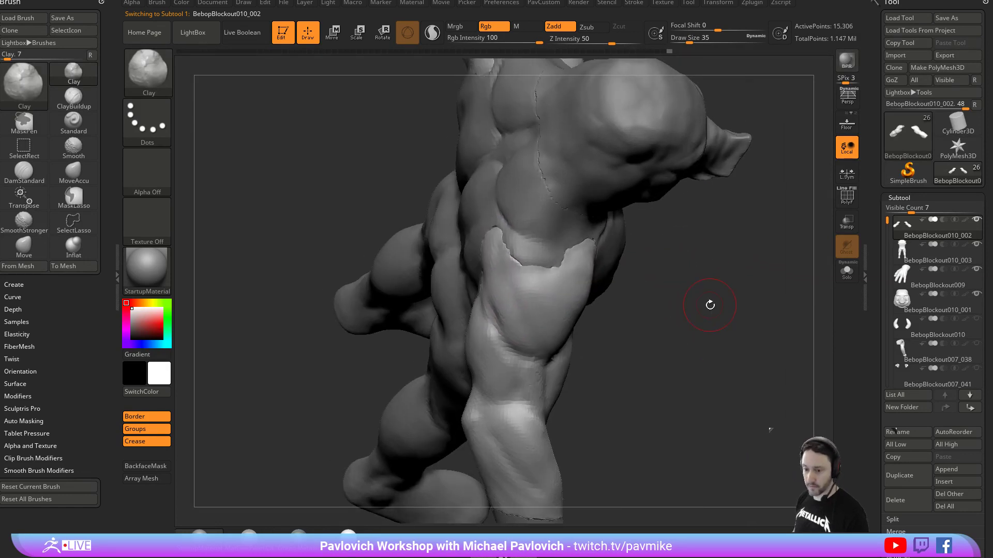
pyautogui.moveTo(496, 255)
pyautogui.mouseDown()
pyautogui.moveTo(512, 290)
pyautogui.moveTo(504, 261)
pyautogui.moveTo(517, 282)
pyautogui.mouseUp()
pyautogui.moveTo(641, 352)
pyautogui.mouseDown()
pyautogui.moveTo(527, 323)
pyautogui.moveTo(523, 269)
pyautogui.mouseUp()
pyautogui.moveTo(734, 243)
pyautogui.mouseDown()
pyautogui.moveTo(791, 255)
pyautogui.moveTo(658, 239)
pyautogui.moveTo(638, 194)
pyautogui.mouseUp()
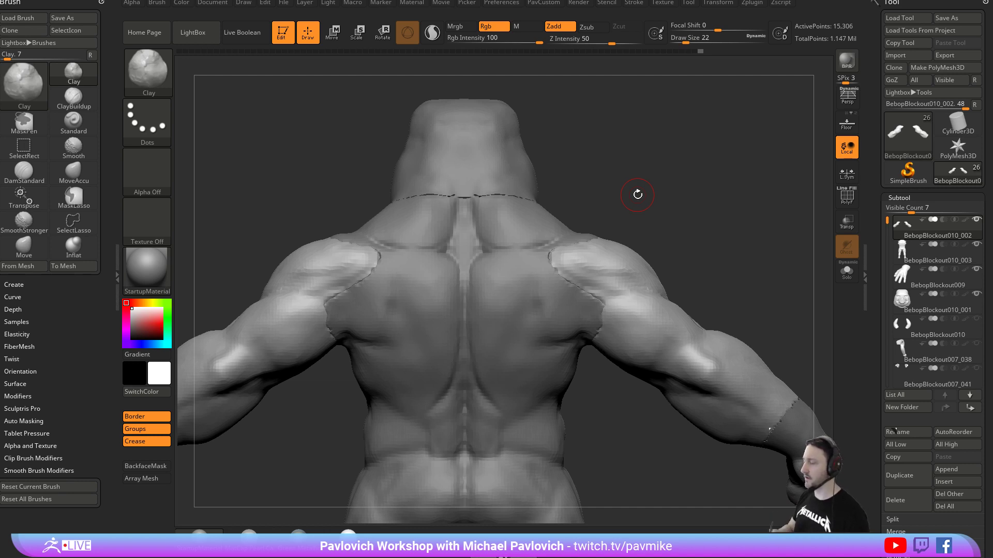
pyautogui.moveTo(679, 137)
pyautogui.mouseDown()
pyautogui.moveTo(685, 179)
pyautogui.moveTo(689, 151)
pyautogui.mouseUp()
pyautogui.moveTo(654, 191)
pyautogui.mouseDown()
pyautogui.moveTo(681, 231)
pyautogui.moveTo(638, 188)
pyautogui.mouseUp()
# Select the torso subtool and examine the serratus anterior from behind in the Zygote Body anatomy reference in the browser.
pyautogui.keyDown('alt'); pyautogui.click(587, 215); pyautogui.keyUp('alt')
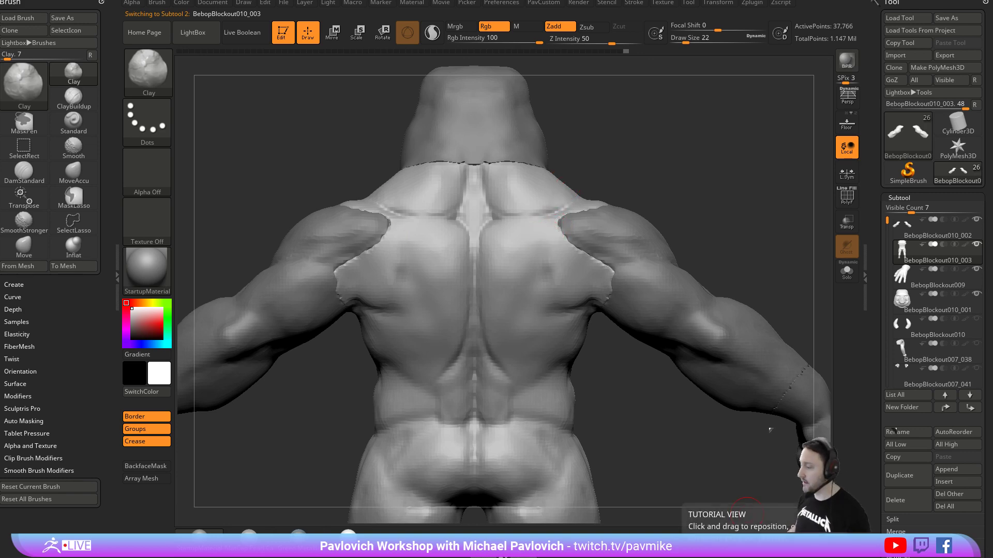
pyautogui.hotkey('alt', 'Tab')
pyautogui.moveTo(187, 73); pyautogui.dragTo(239, 73)
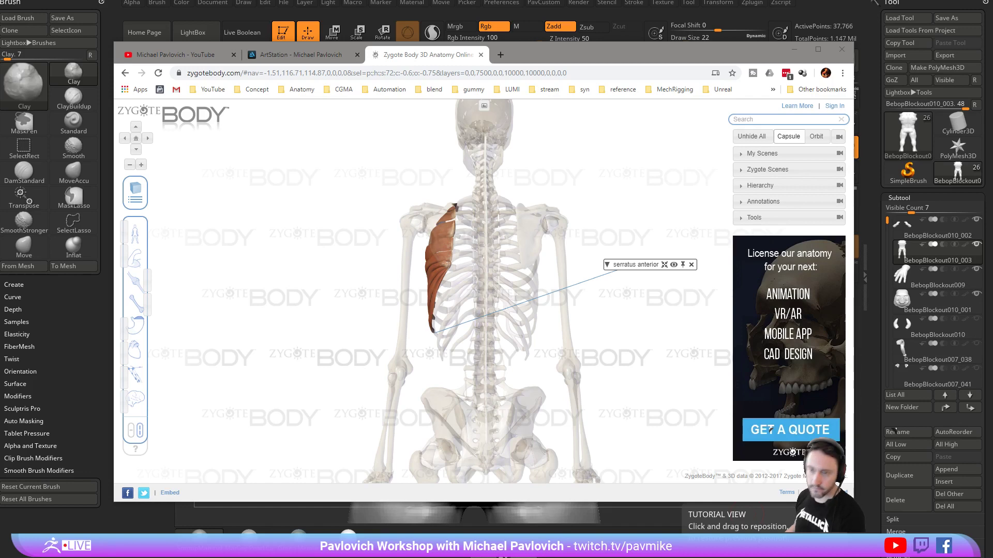
pyautogui.click(793, 49)
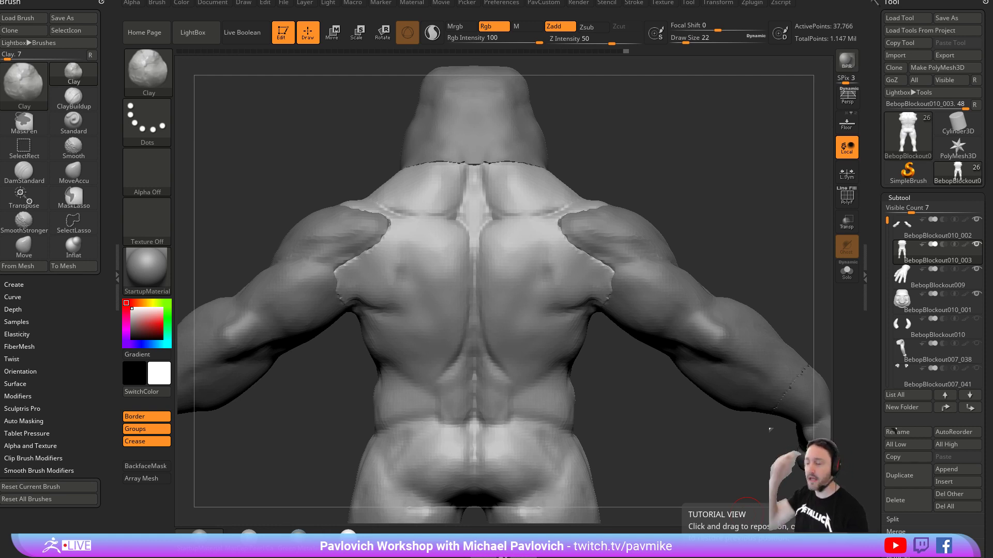
# Build up the upper back between the trapezius and the shoulder blade with the Clay brush.
pyautogui.moveTo(578, 207); pyautogui.dragTo(643, 152)
pyautogui.moveTo(748, 127)
pyautogui.keyDown('shift'); pyautogui.mouseDown()
pyautogui.moveTo(800, 145)
pyautogui.moveTo(669, 133)
pyautogui.moveTo(745, 172)
pyautogui.moveTo(729, 147)
pyautogui.moveTo(681, 150)
pyautogui.mouseUp(); pyautogui.keyUp('shift')
pyautogui.press('3')
pyautogui.press('s')
pyautogui.click(585, 159)
pyautogui.moveTo(631, 106)
pyautogui.keyDown('alt'); pyautogui.mouseDown()
pyautogui.moveTo(607, 184)
pyautogui.moveTo(548, 192)
pyautogui.mouseUp(); pyautogui.keyUp('alt')
pyautogui.press('s')
pyautogui.moveTo(595, 221)
pyautogui.mouseDown()
pyautogui.moveTo(586, 218)
pyautogui.moveTo(642, 164)
pyautogui.mouseUp()
pyautogui.moveTo(729, 239)
pyautogui.mouseDown()
pyautogui.moveTo(776, 191)
pyautogui.moveTo(660, 188)
pyautogui.moveTo(689, 186)
pyautogui.moveTo(687, 220)
pyautogui.mouseUp()
# Try to carve a crease beside the shoulder with the DamStandard brush at draw size 31.
pyautogui.press('b')
pyautogui.press('d')
pyautogui.press('s')
pyautogui.moveTo(580, 218)
pyautogui.mouseDown()
pyautogui.moveTo(576, 248)
pyautogui.moveTo(587, 261)
pyautogui.mouseUp()
pyautogui.moveTo(677, 228)
pyautogui.mouseDown()
pyautogui.moveTo(696, 200)
pyautogui.moveTo(699, 219)
pyautogui.mouseUp()
pyautogui.moveTo(699, 219)
pyautogui.mouseDown()
pyautogui.moveTo(742, 210)
pyautogui.moveTo(690, 199)
pyautogui.moveTo(716, 190)
pyautogui.moveTo(660, 191)
pyautogui.moveTo(691, 211)
pyautogui.mouseUp()
pyautogui.hotkey('ctrl', 'z')
pyautogui.hotkey('ctrl', 'z')
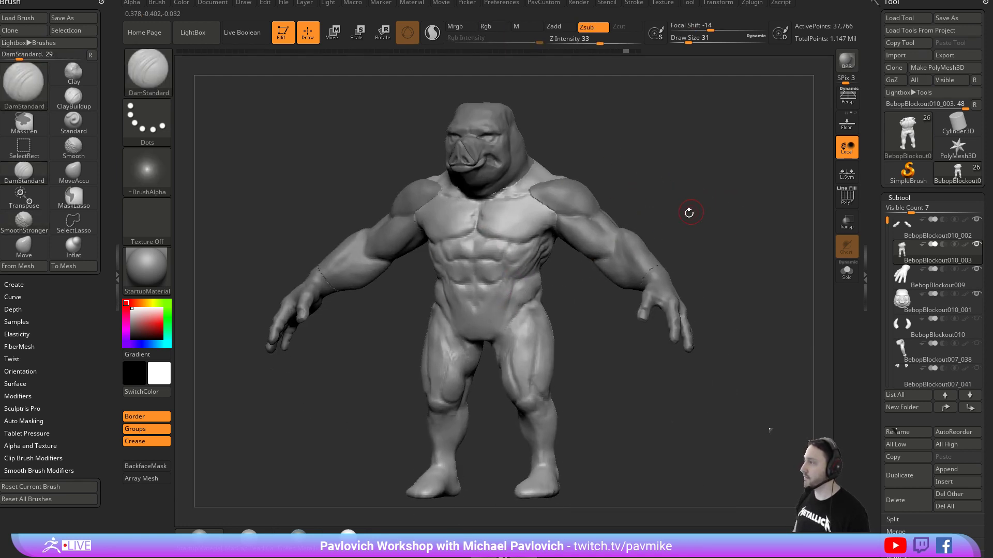
# Browse the LightBox tool library for the MaleAverage.ZTL anatomy model.
pyautogui.press(',')
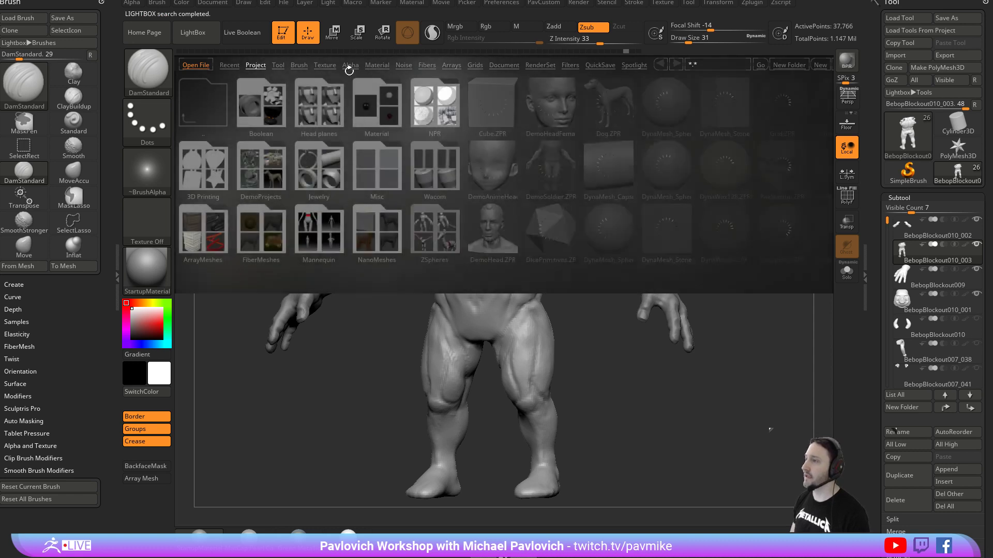
pyautogui.click(278, 66)
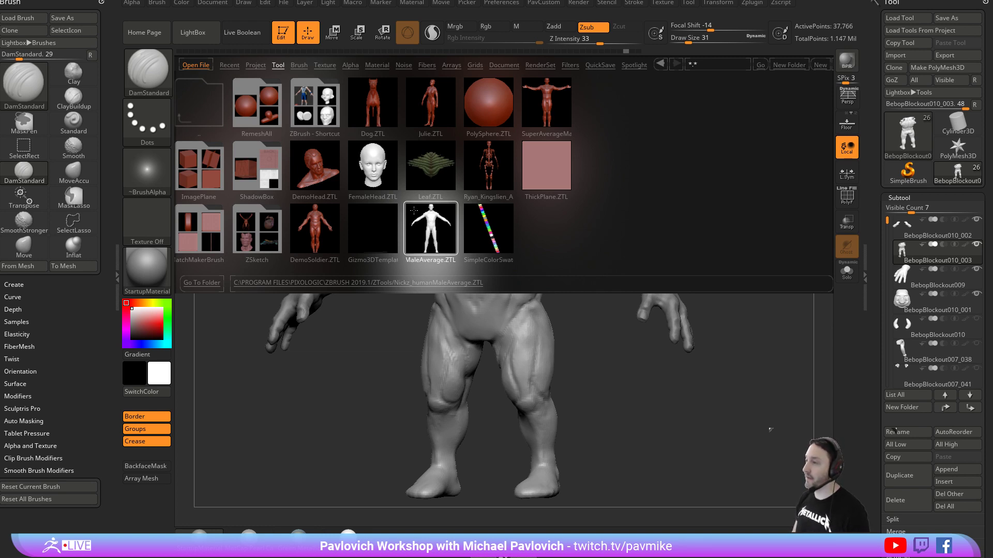
pyautogui.press(',')
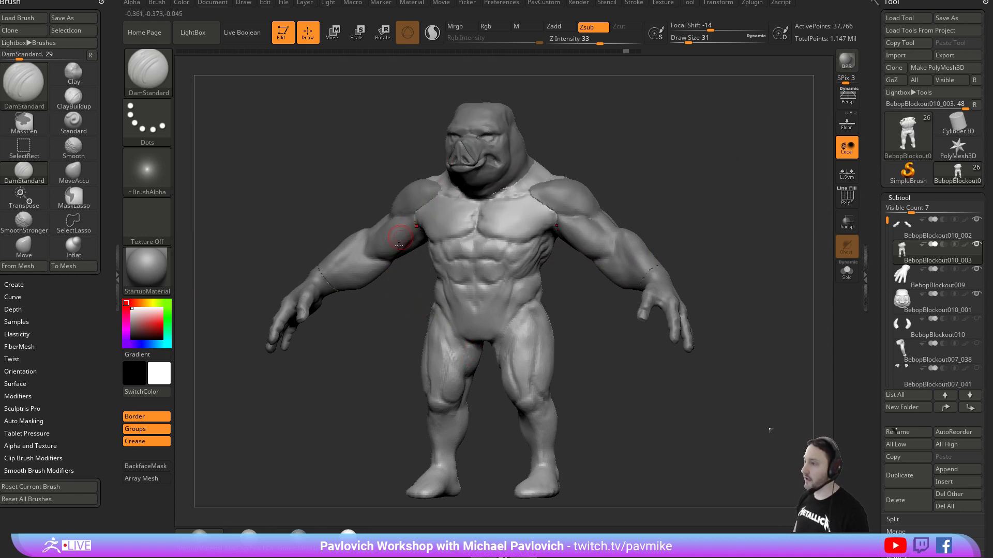
# Reshape the outer silhouette of the hips and thighs with the Move brush at draw sizes 197 and 77.
pyautogui.moveTo(664, 161)
pyautogui.mouseDown()
pyautogui.moveTo(729, 171)
pyautogui.moveTo(620, 194)
pyautogui.moveTo(705, 208)
pyautogui.moveTo(662, 199)
pyautogui.moveTo(651, 322)
pyautogui.moveTo(635, 243)
pyautogui.moveTo(607, 269)
pyautogui.mouseUp()
pyautogui.press('b')
pyautogui.press('m')
pyautogui.press('v')
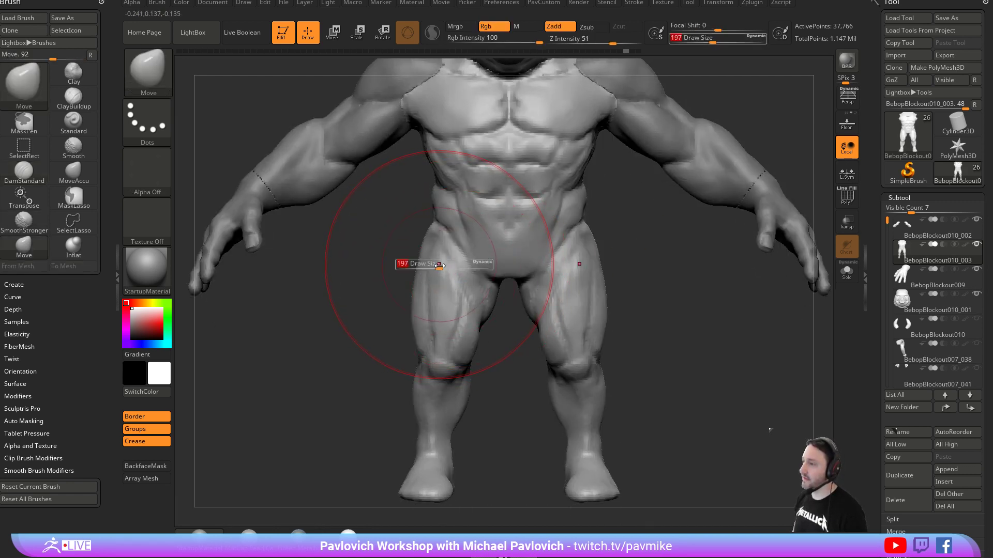
pyautogui.moveTo(427, 241); pyautogui.dragTo(432, 253)
pyautogui.press('s')
pyautogui.moveTo(416, 317); pyautogui.dragTo(421, 315)
pyautogui.keyDown('alt'); pyautogui.moveTo(662, 329); pyautogui.dragTo(655, 294); pyautogui.keyUp('alt')
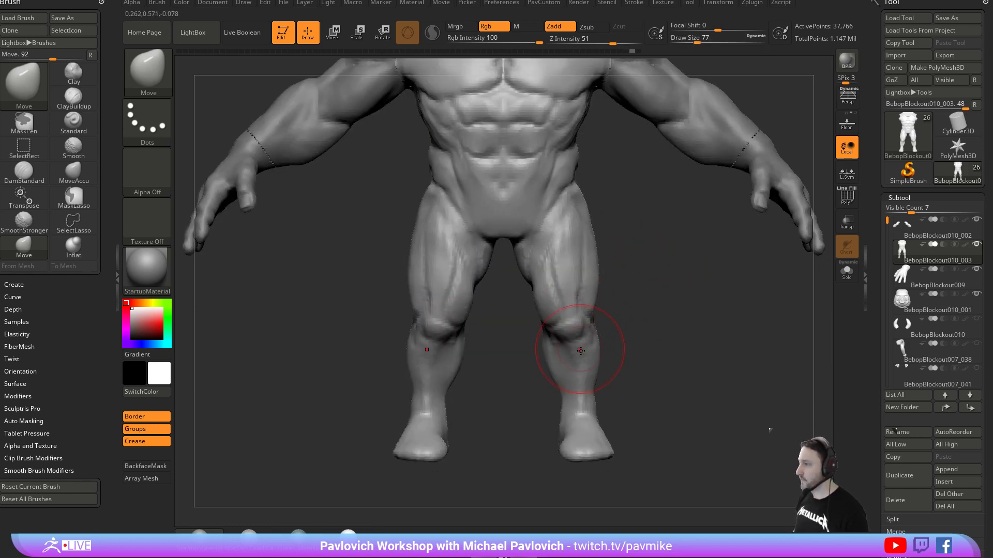
# Carve the crease below the buttock at the back of the thigh with the DamStandard brush at draw size 62.
pyautogui.moveTo(637, 329)
pyautogui.keyDown('alt'); pyautogui.mouseDown()
pyautogui.moveTo(684, 280)
pyautogui.moveTo(510, 257)
pyautogui.moveTo(477, 292)
pyautogui.moveTo(525, 257)
pyautogui.moveTo(512, 257)
pyautogui.mouseUp(); pyautogui.keyUp('alt')
pyautogui.press('b')
pyautogui.press('d')
pyautogui.press('s')
pyautogui.press('s')
pyautogui.keyDown('alt'); pyautogui.moveTo(796, 214); pyautogui.dragTo(762, 201); pyautogui.keyUp('alt')
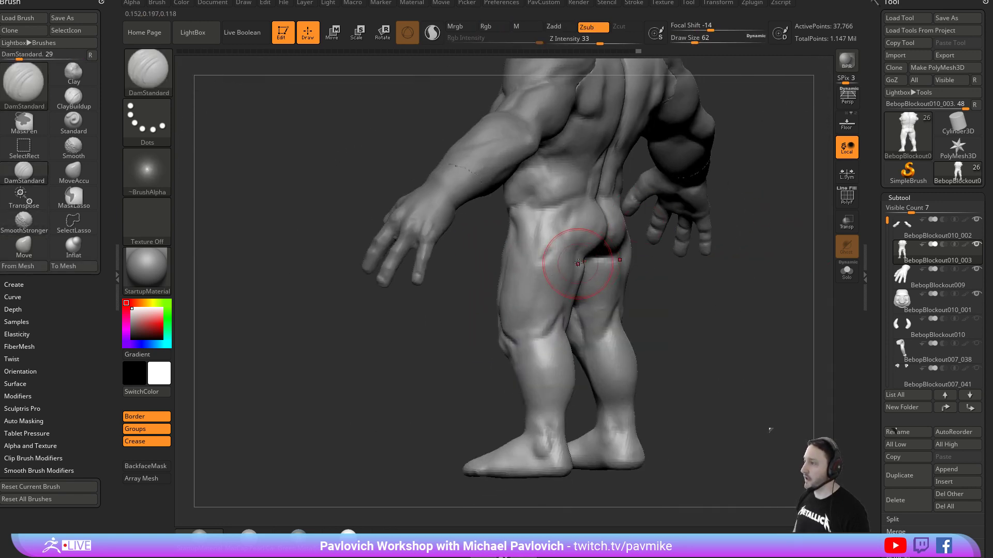
pyautogui.moveTo(674, 261); pyautogui.dragTo(586, 301)
# Adjust the silhouette of the knees and buttocks from behind with the Move brush at draw size 56.
pyautogui.press('b')
pyautogui.press('m')
pyautogui.press('v')
pyautogui.moveTo(548, 327); pyautogui.dragTo(536, 330)
pyautogui.keyDown('shift'); pyautogui.moveTo(618, 297); pyautogui.dragTo(677, 281); pyautogui.keyUp('shift')
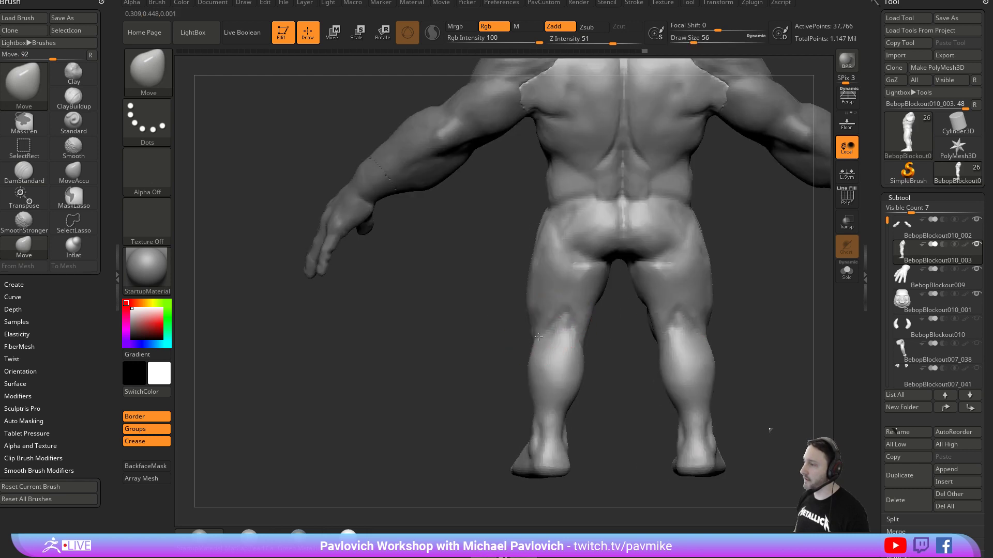
pyautogui.moveTo(618, 315); pyautogui.dragTo(581, 335)
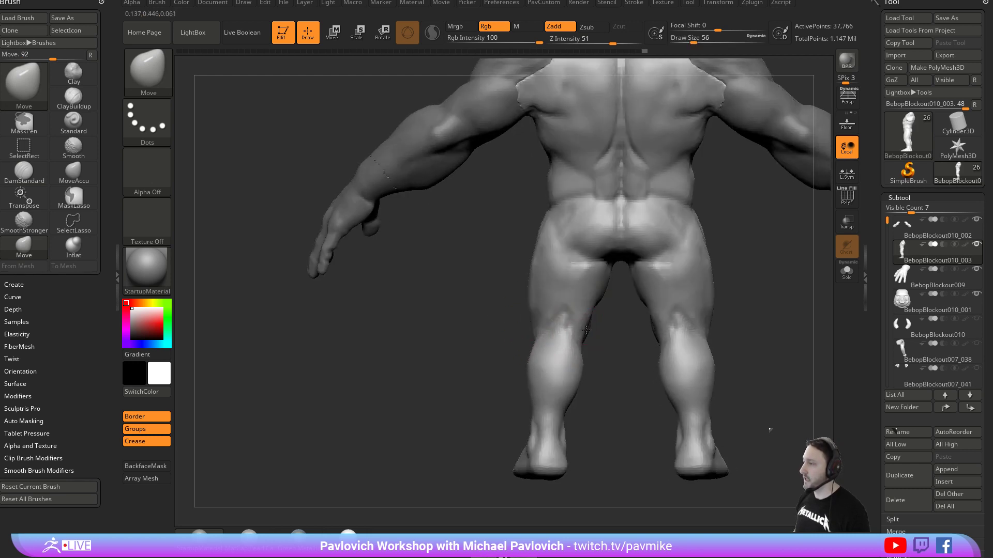
pyautogui.keyDown('alt'); pyautogui.moveTo(613, 295); pyautogui.dragTo(607, 327); pyautogui.keyUp('alt')
pyautogui.moveTo(562, 270); pyautogui.dragTo(570, 250)
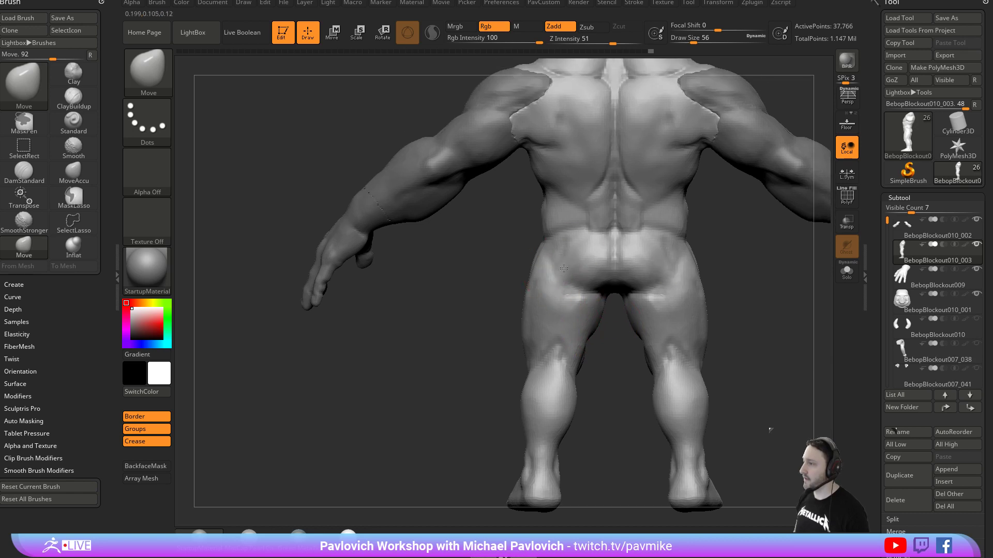
pyautogui.moveTo(725, 231)
pyautogui.mouseDown()
pyautogui.moveTo(775, 224)
pyautogui.moveTo(790, 205)
pyautogui.moveTo(816, 227)
pyautogui.moveTo(598, 331)
pyautogui.moveTo(704, 231)
pyautogui.mouseUp()
pyautogui.moveTo(743, 179)
pyautogui.mouseDown()
pyautogui.moveTo(779, 171)
pyautogui.moveTo(703, 167)
pyautogui.moveTo(738, 194)
pyautogui.moveTo(702, 197)
pyautogui.mouseUp()
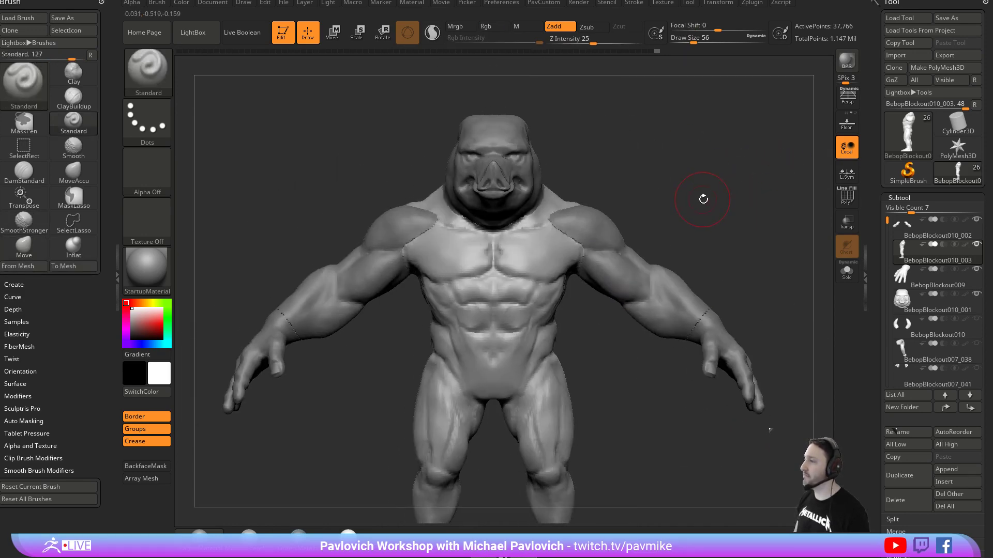
# Show all subtools, select the ears and move them to the start of the subtool order.
pyautogui.keyDown('shift'); pyautogui.click(976, 246); pyautogui.keyUp('shift')
pyautogui.keyDown('shift'); pyautogui.click(976, 245); pyautogui.keyUp('shift')
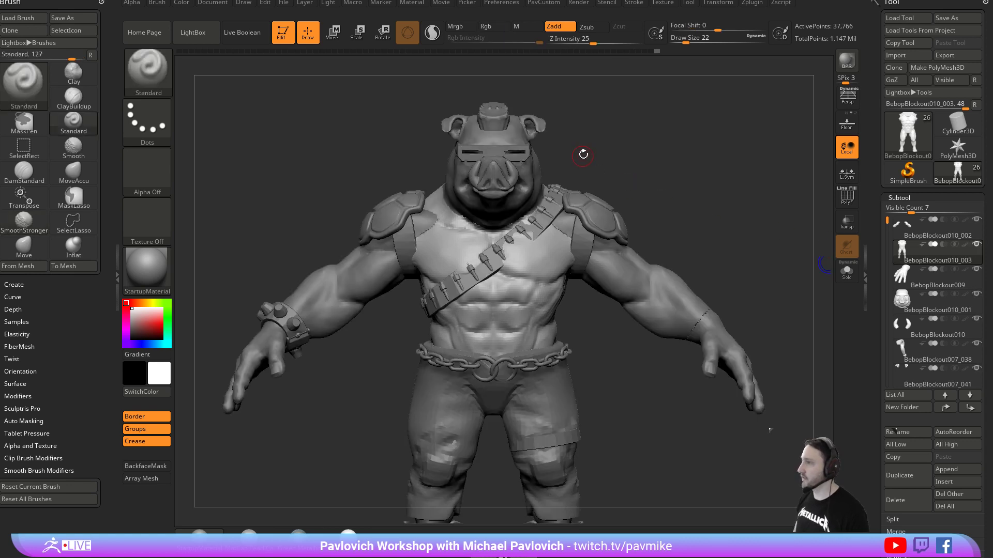
pyautogui.keyDown('alt'); pyautogui.click(526, 129); pyautogui.keyUp('alt')
pyautogui.moveTo(656, 151); pyautogui.dragTo(627, 155)
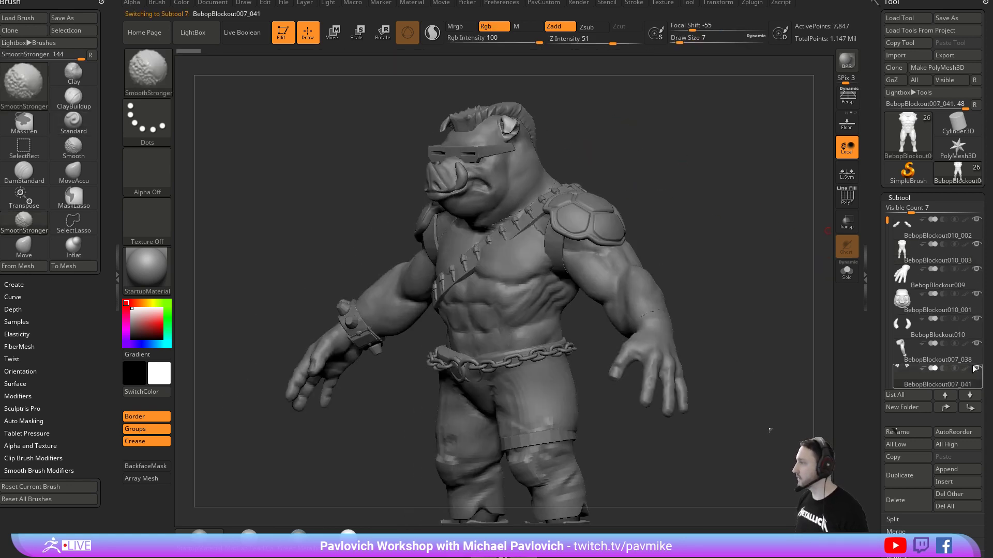
pyautogui.keyDown('shift'); pyautogui.click(977, 368); pyautogui.keyUp('shift')
pyautogui.keyDown('shift'); pyautogui.click(977, 369); pyautogui.keyUp('shift')
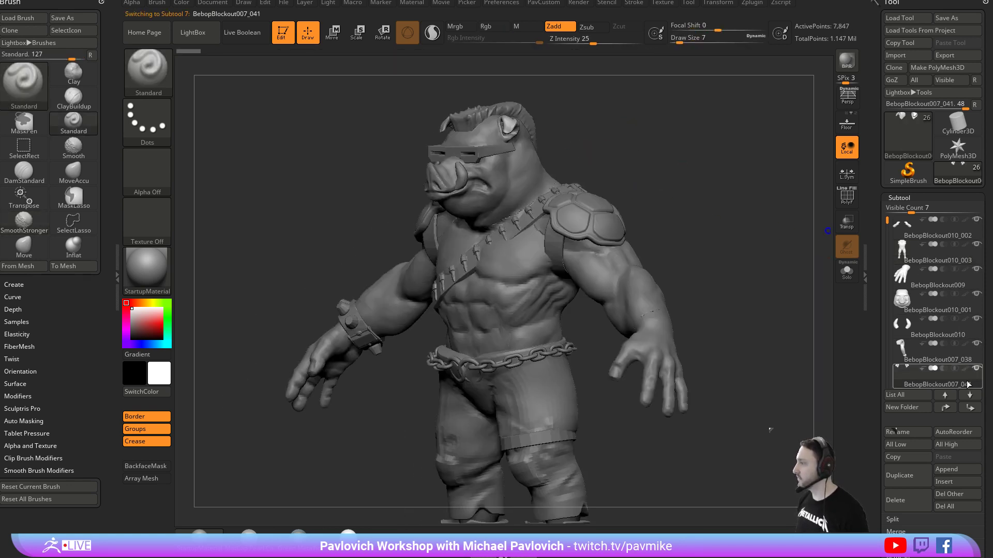
pyautogui.keyDown('shift'); pyautogui.click(946, 408); pyautogui.keyUp('shift')
# Isolate the ears and show only the arms, torso, hands and head subtools with them.
pyautogui.keyDown('shift'); pyautogui.click(976, 219); pyautogui.keyUp('shift')
pyautogui.click(976, 244)
pyautogui.click(976, 269)
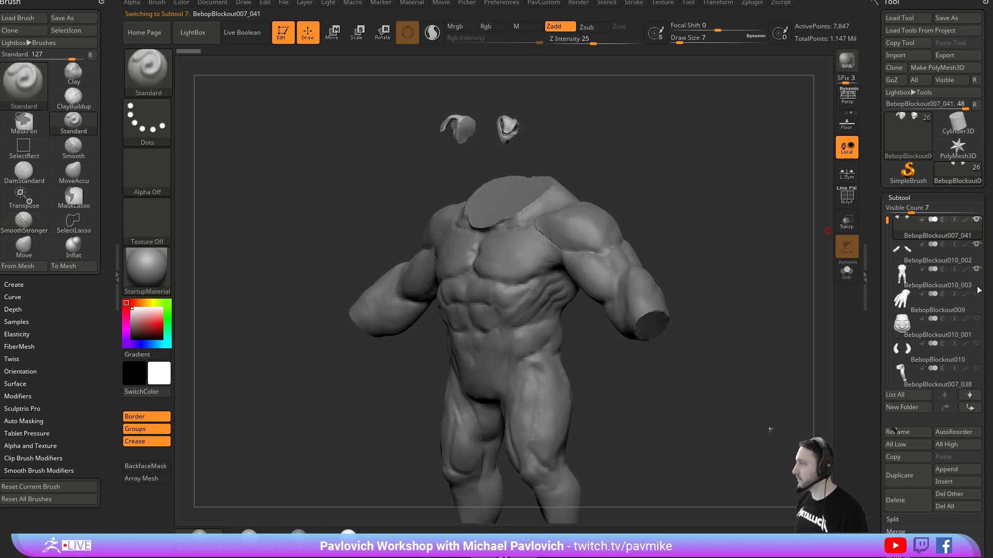
pyautogui.click(976, 293)
pyautogui.click(977, 318)
# Move the head subtool BebopBlockout010_001 above the ears and merge it down with them.
pyautogui.keyDown('shift'); pyautogui.moveTo(750, 199); pyautogui.dragTo(693, 403); pyautogui.keyUp('shift')
pyautogui.moveTo(658, 267); pyautogui.dragTo(612, 262)
pyautogui.moveTo(618, 220)
pyautogui.keyDown('alt'); pyautogui.mouseDown()
pyautogui.moveTo(632, 198)
pyautogui.moveTo(681, 227)
pyautogui.moveTo(667, 238)
pyautogui.moveTo(674, 213)
pyautogui.moveTo(664, 224)
pyautogui.mouseUp(); pyautogui.keyUp('alt')
pyautogui.press('s')
pyautogui.press('s')
pyautogui.moveTo(628, 205); pyautogui.dragTo(650, 197)
pyautogui.keyDown('alt'); pyautogui.moveTo(732, 239); pyautogui.dragTo(698, 229); pyautogui.keyUp('alt')
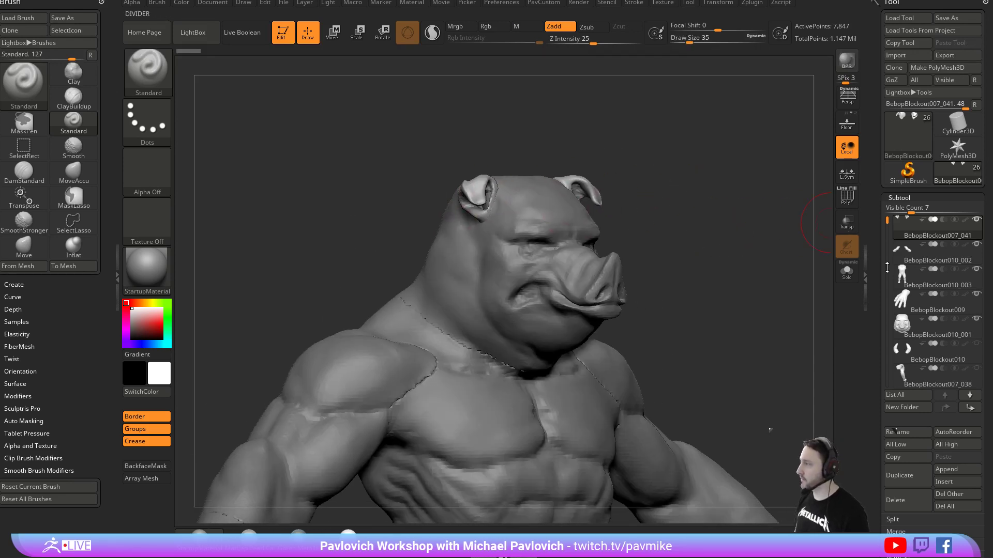
pyautogui.click(942, 331)
pyautogui.keyDown('shift'); pyautogui.click(945, 407); pyautogui.keyUp('shift')
pyautogui.hotkey('ctrl', 'e')
pyautogui.press('Return')
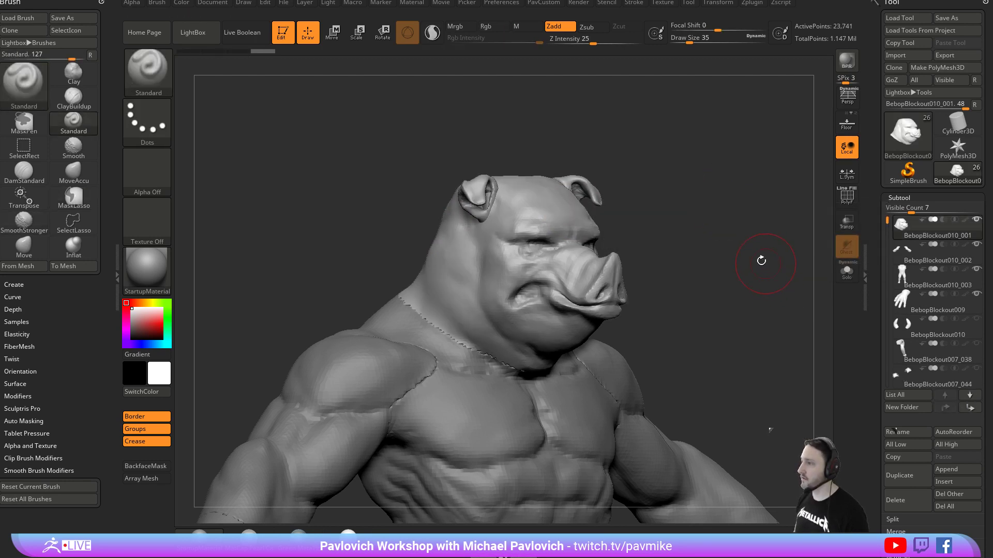
# DynaMesh the merged head and ears into one surface at resolution 640.
pyautogui.press('2')
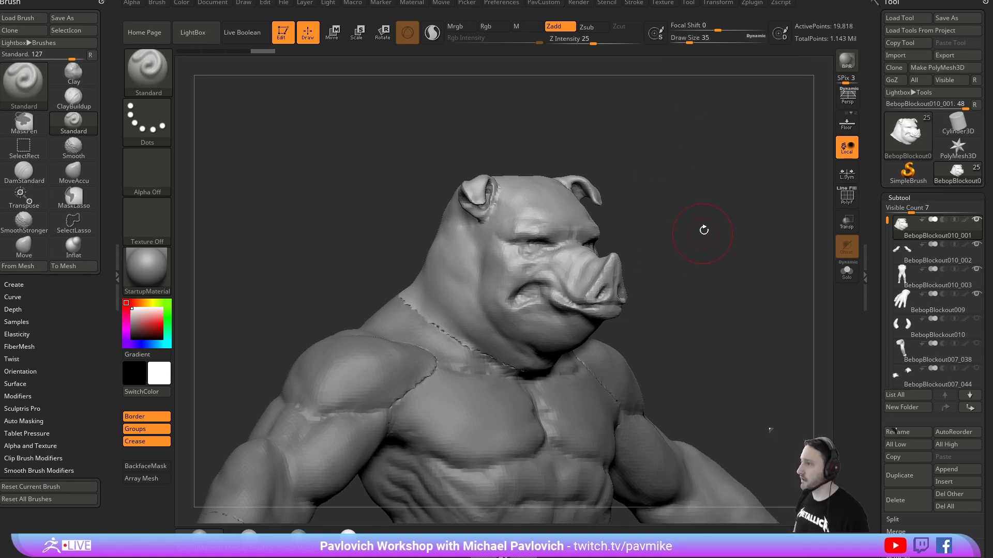
pyautogui.keyDown('shift'); pyautogui.moveTo(702, 232); pyautogui.dragTo(711, 223); pyautogui.keyUp('shift')
pyautogui.press('2')
pyautogui.click(711, 107)
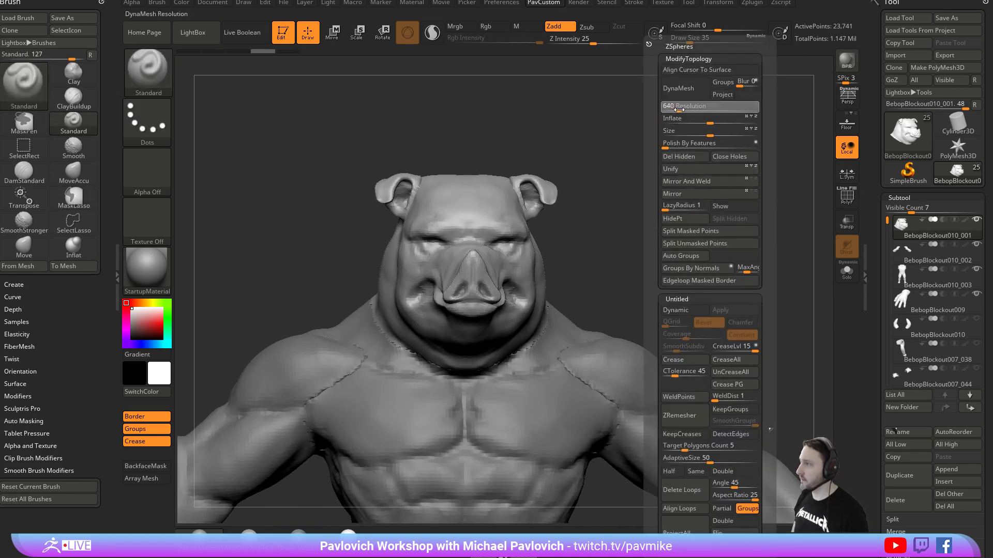
pyautogui.keyDown('shift'); pyautogui.moveTo(464, 194); pyautogui.dragTo(447, 205); pyautogui.keyUp('shift')
pyautogui.moveTo(702, 233); pyautogui.dragTo(680, 219)
pyautogui.press('2')
pyautogui.click(664, 95)
# Smooth the seam where the ears meet the head with SmoothStronger at draw size 11.
pyautogui.moveTo(605, 206)
pyautogui.mouseDown()
pyautogui.moveTo(674, 181)
pyautogui.moveTo(618, 204)
pyautogui.moveTo(578, 158)
pyautogui.mouseUp()
pyautogui.press('shift')
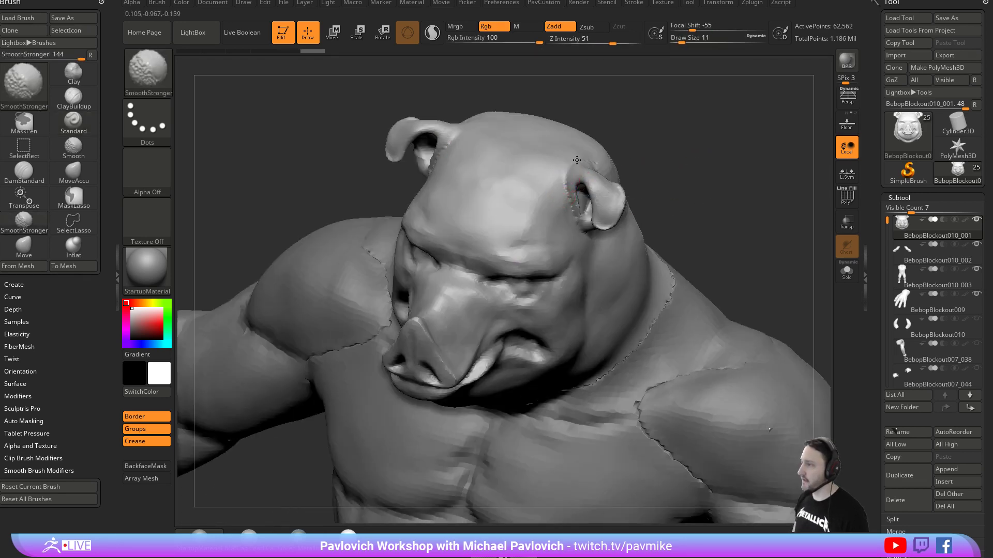
pyautogui.keyDown('shift'); pyautogui.moveTo(559, 212); pyautogui.dragTo(739, 141, button='right'); pyautogui.keyUp('shift')
# Select the torso subtool and examine the chest, abdomen and neck junction from the front and at an angle.
pyautogui.keyDown('alt'); pyautogui.click(565, 235); pyautogui.keyUp('alt')
pyautogui.keyDown('ctrl'); pyautogui.moveTo(739, 140); pyautogui.dragTo(759, 153); pyautogui.keyUp('ctrl')
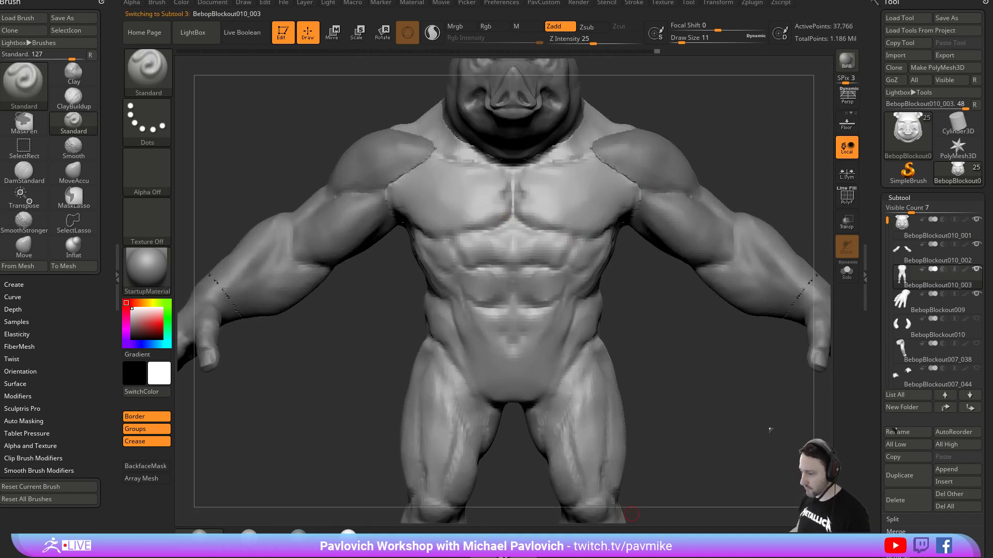
pyautogui.moveTo(771, 129)
pyautogui.mouseDown()
pyautogui.moveTo(758, 110)
pyautogui.moveTo(767, 110)
pyautogui.mouseUp()
pyautogui.moveTo(686, 100); pyautogui.dragTo(705, 135)
pyautogui.moveTo(698, 207)
pyautogui.mouseDown()
pyautogui.moveTo(694, 157)
pyautogui.moveTo(718, 172)
pyautogui.moveTo(708, 161)
pyautogui.moveTo(619, 186)
pyautogui.mouseUp()
pyautogui.press('s')
pyautogui.moveTo(498, 222); pyautogui.dragTo(509, 223)
pyautogui.moveTo(656, 188); pyautogui.dragTo(707, 189)
pyautogui.press('shift')
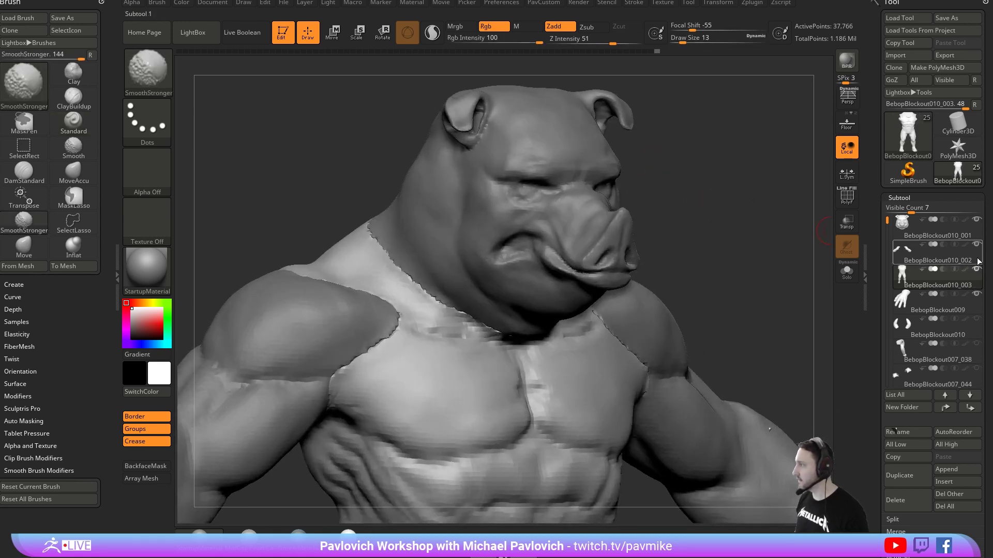
# Select and show the tusks subtool BebopBlockout010 and view it from the side.
pyautogui.click(963, 335)
pyautogui.moveTo(769, 238)
pyautogui.mouseDown()
pyautogui.moveTo(780, 206)
pyautogui.moveTo(649, 228)
pyautogui.moveTo(638, 219)
pyautogui.mouseUp()
pyautogui.press('shift')
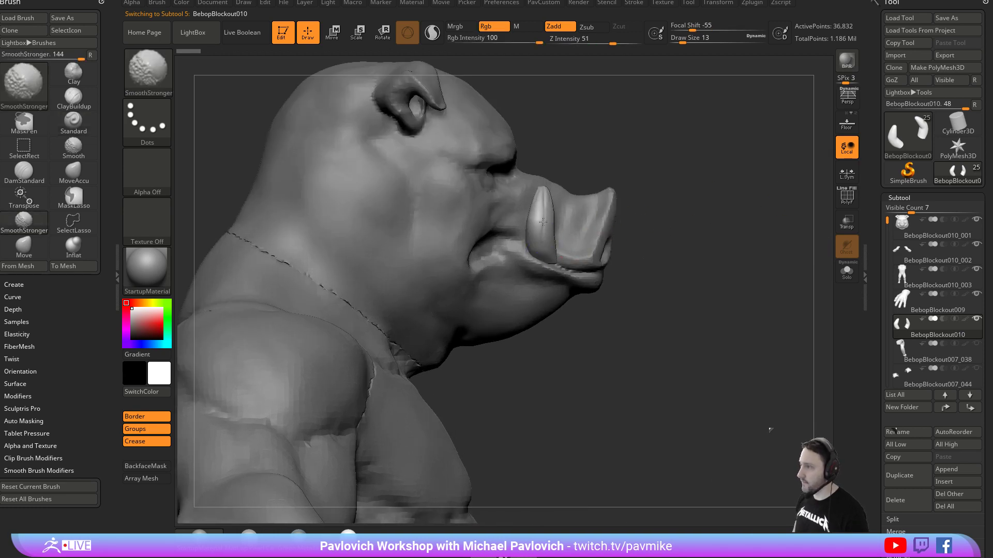
# Try to DynaMesh the tusks at resolution 128.
pyautogui.press('2')
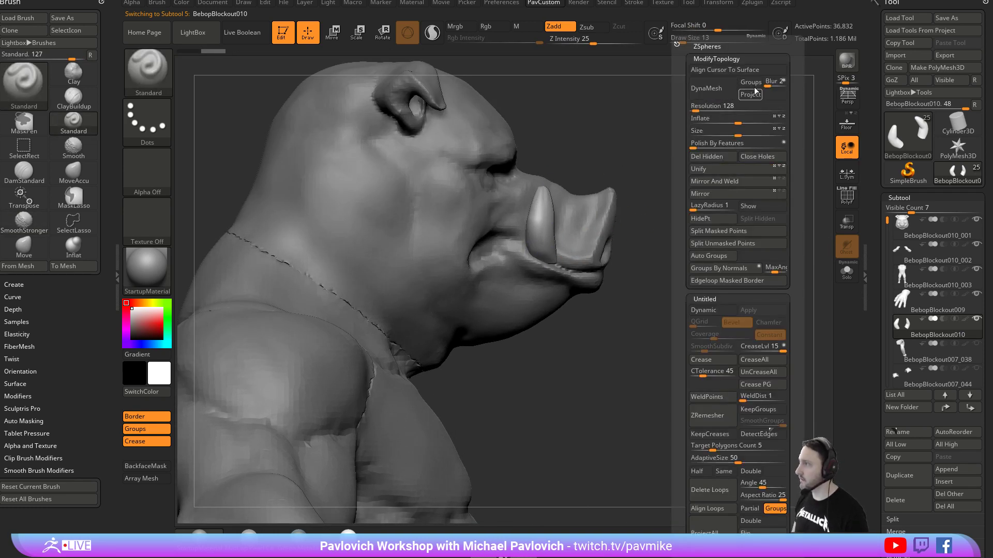
pyautogui.click(712, 89)
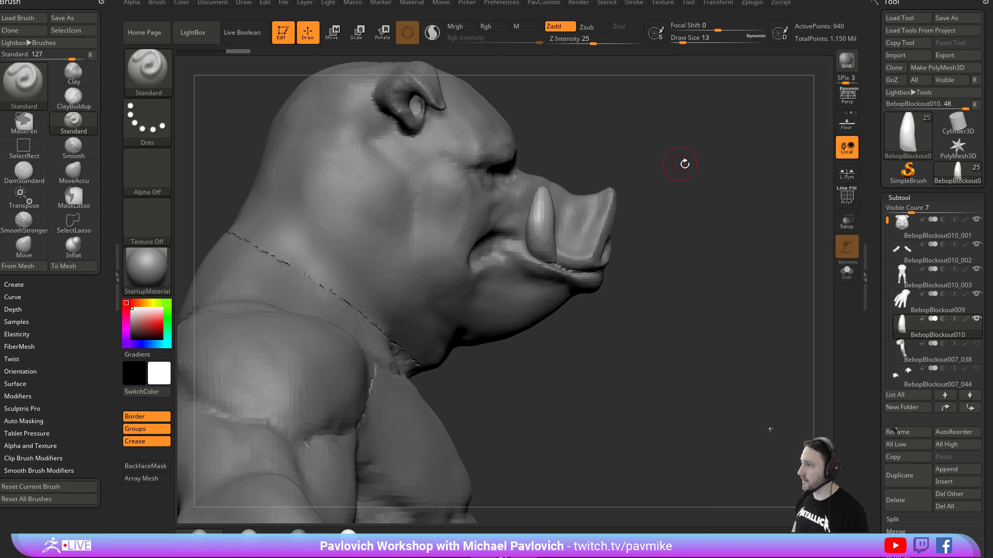
pyautogui.moveTo(677, 162); pyautogui.dragTo(689, 152)
pyautogui.press('q')
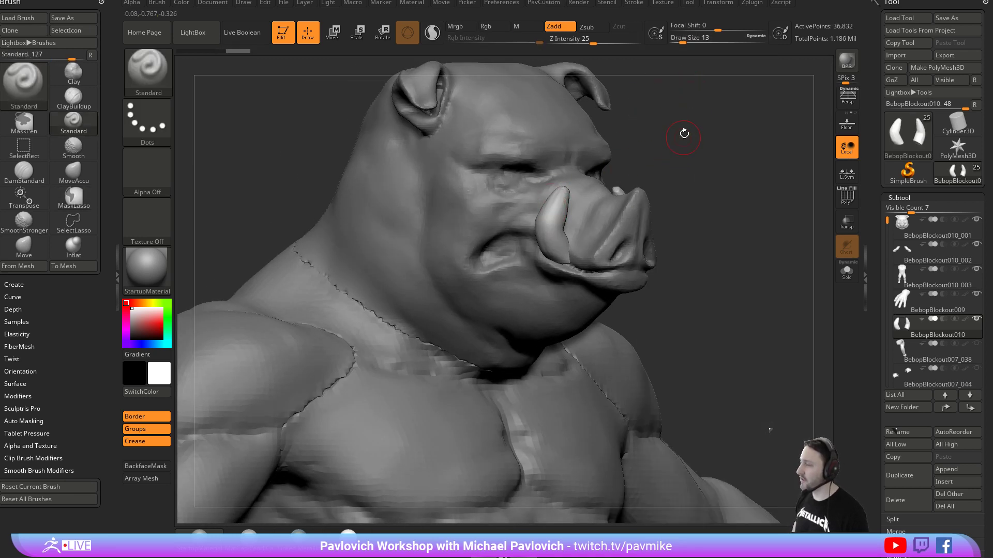
# DynaMesh the tusks at resolution 944 with blur 0.
pyautogui.press('q')
pyautogui.moveTo(666, 107); pyautogui.dragTo(668, 110)
pyautogui.click(671, 91)
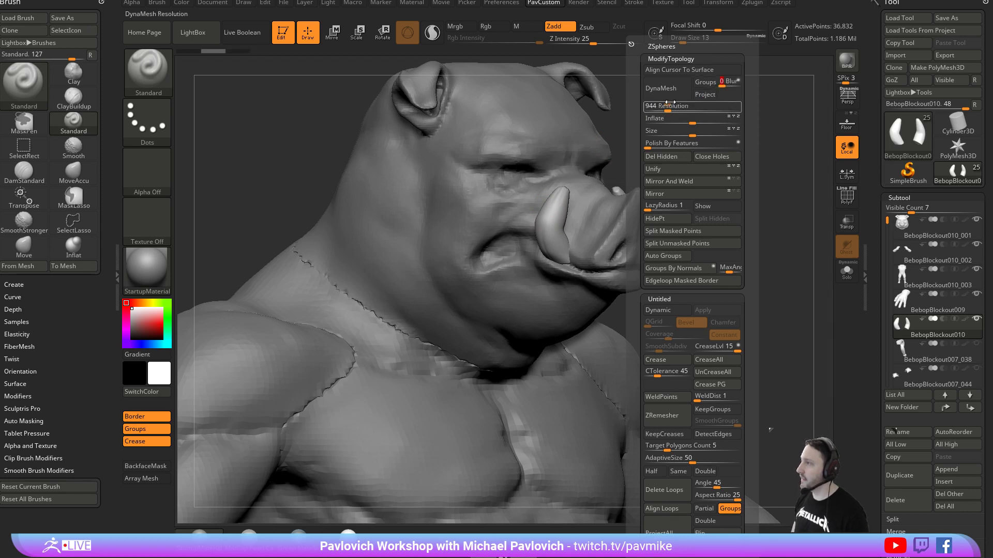
# Smooth the tusks and adjust their shape with the Move brush.
pyautogui.moveTo(751, 184)
pyautogui.keyDown('shift'); pyautogui.mouseDown()
pyautogui.moveTo(615, 237)
pyautogui.moveTo(599, 232)
pyautogui.mouseUp(); pyautogui.keyUp('shift')
pyautogui.press('s')
pyautogui.click(615, 236)
pyautogui.press('b')
pyautogui.press('m')
pyautogui.press('v')
pyautogui.moveTo(628, 192)
pyautogui.mouseDown(button='right')
pyautogui.moveTo(720, 156)
pyautogui.moveTo(755, 156)
pyautogui.moveTo(627, 223)
pyautogui.moveTo(771, 153)
pyautogui.moveTo(713, 197)
pyautogui.moveTo(715, 167)
pyautogui.mouseUp(button='right')
# Switch to the Standard brush at draw size 7 and select the head subtool BebopBlockout010_001.
pyautogui.press('s')
pyautogui.press('b')
pyautogui.press('s')
pyautogui.press('t')
pyautogui.keyDown('alt'); pyautogui.click(625, 224); pyautogui.keyUp('alt')
pyautogui.moveTo(700, 174); pyautogui.dragTo(686, 199)
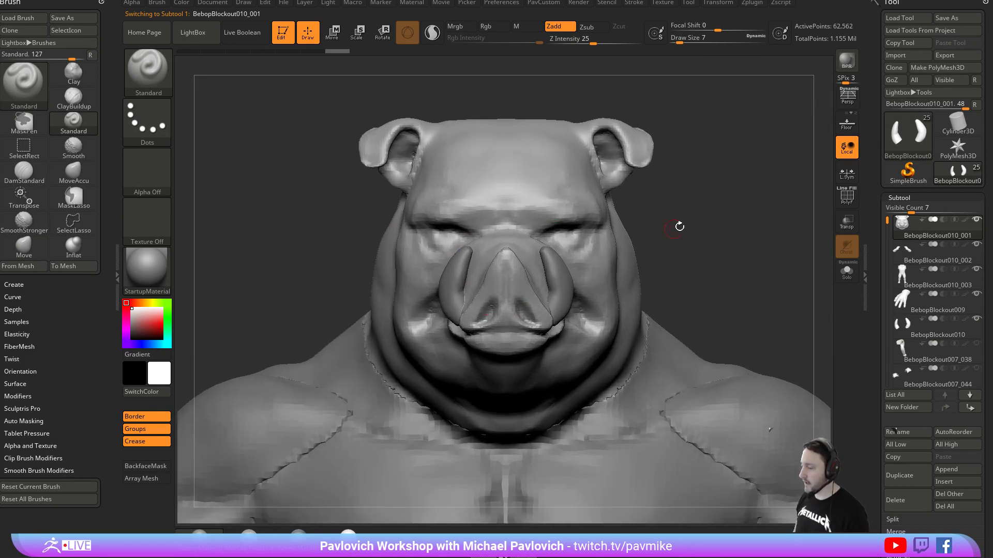
# Show the glasses subtool BebopBlockout007_030 and make it the active subtool.
pyautogui.keyDown('alt'); pyautogui.moveTo(671, 229); pyautogui.dragTo(679, 246, button='right'); pyautogui.keyUp('alt')
pyautogui.moveTo(886, 220); pyautogui.dragTo(886, 342)
pyautogui.click(974, 328)
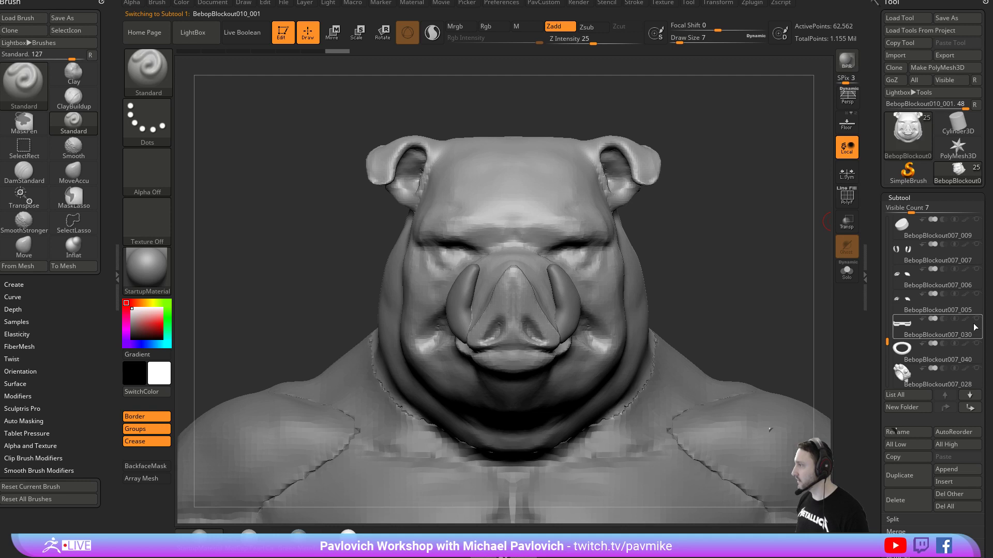
pyautogui.click(976, 320)
pyautogui.moveTo(726, 228); pyautogui.dragTo(758, 232)
pyautogui.keyDown('alt'); pyautogui.click(557, 236); pyautogui.keyUp('alt')
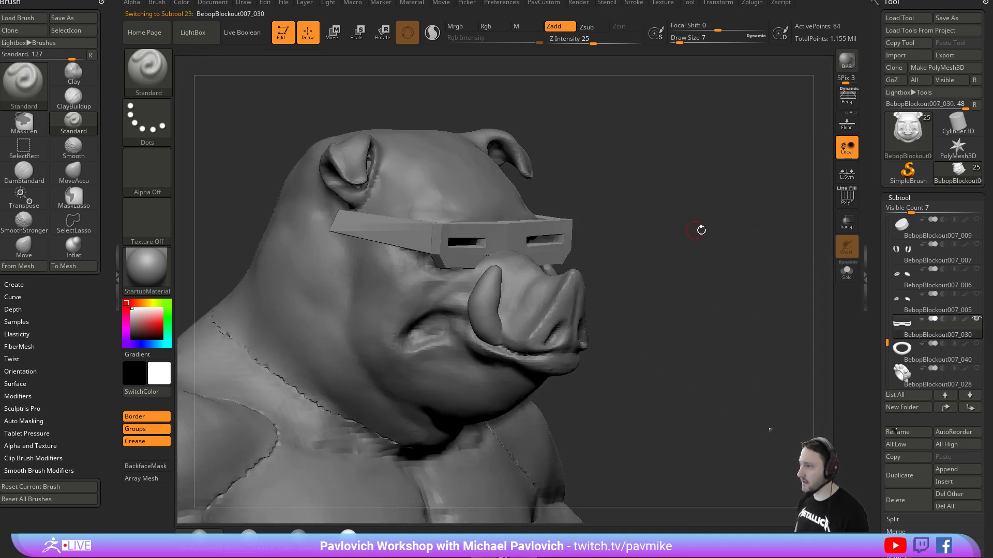
# Turn on dynamic subdivision for the glasses with crease level 3 and smooth subdivision 4.
pyautogui.press('d')
pyautogui.click(598, 174)
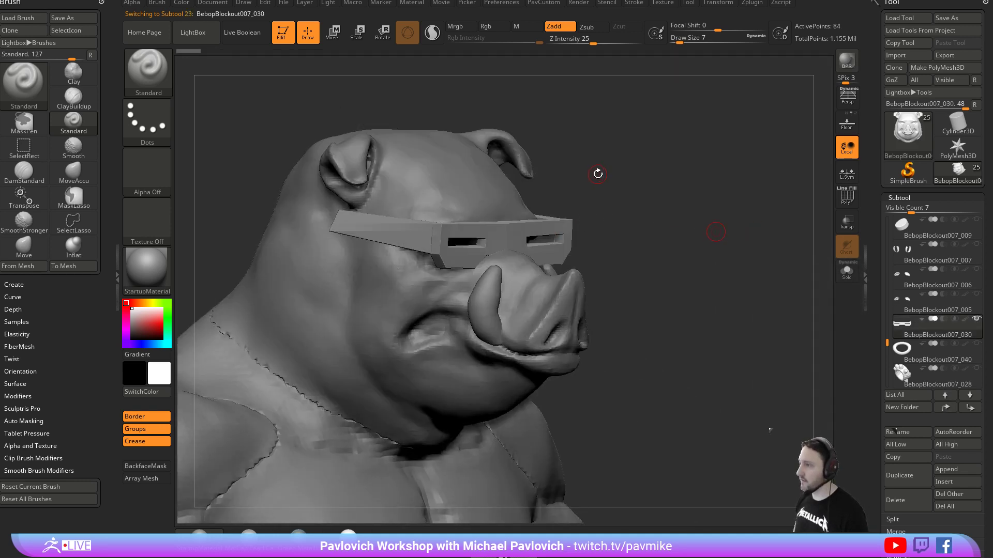
pyautogui.press('`')
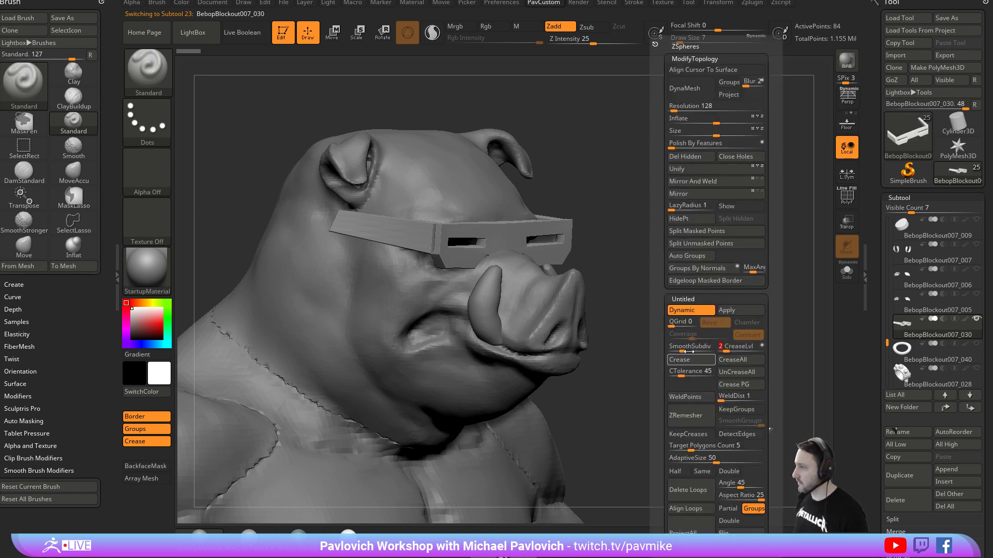
pyautogui.moveTo(727, 349); pyautogui.dragTo(723, 351)
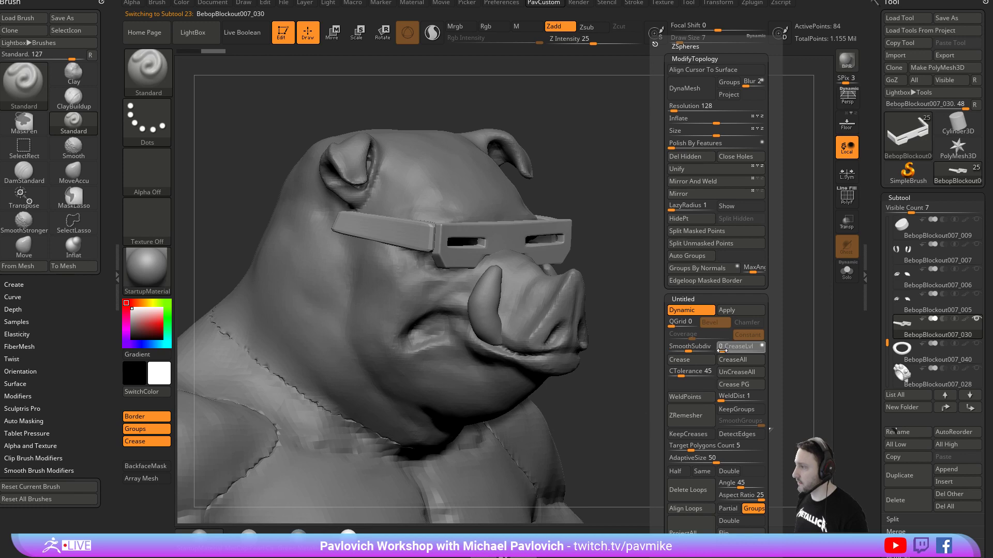
pyautogui.click(694, 347)
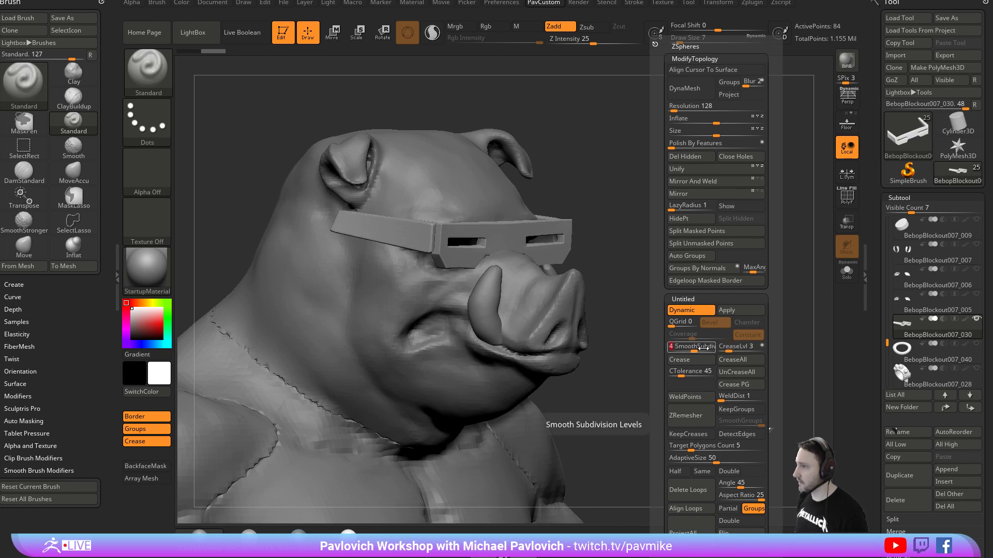
# Weld the glasses' identical points and display the polyframe from the side.
pyautogui.moveTo(625, 206); pyautogui.dragTo(432, 354)
pyautogui.press('space')
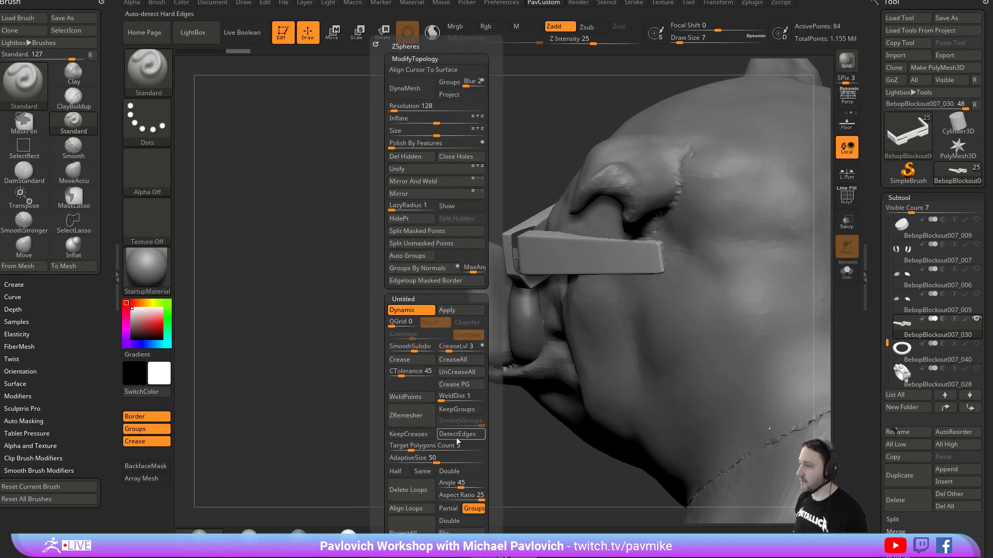
pyautogui.click(423, 396)
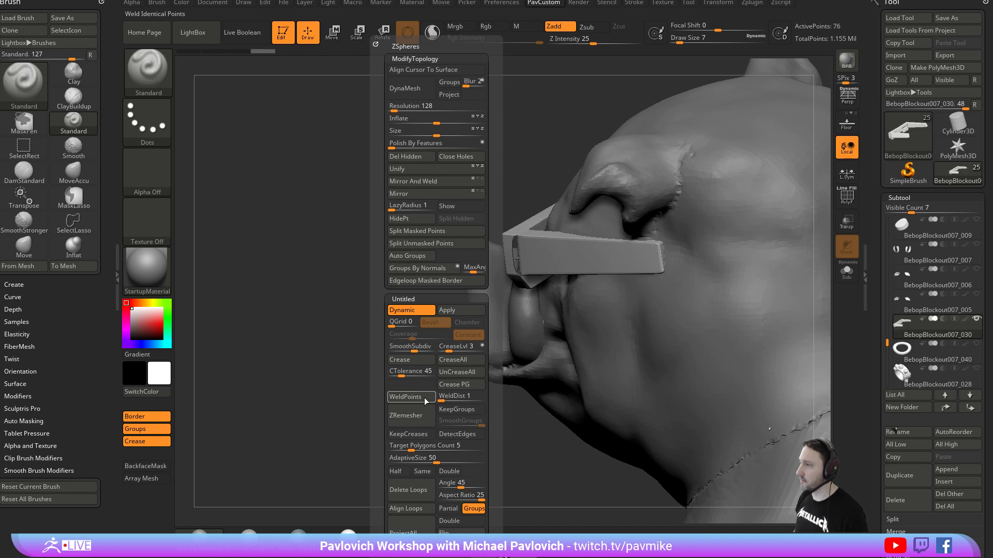
pyautogui.hotkey('shift', 'f')
pyautogui.keyDown('shift'); pyautogui.moveTo(545, 294); pyautogui.dragTo(574, 291); pyautogui.keyUp('shift')
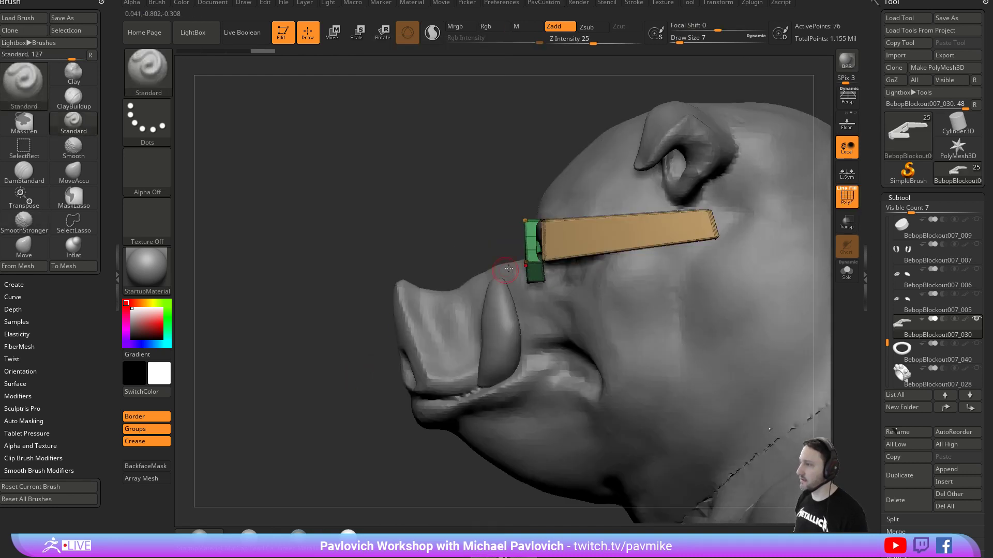
# Isolate the glasses' front frame, split the hidden temples into their own subtool, and solo the frame.
pyautogui.keyDown('ctrl'); pyautogui.keyDown('shift'); pyautogui.click(525, 230); pyautogui.keyUp('shift'); pyautogui.keyUp('ctrl')
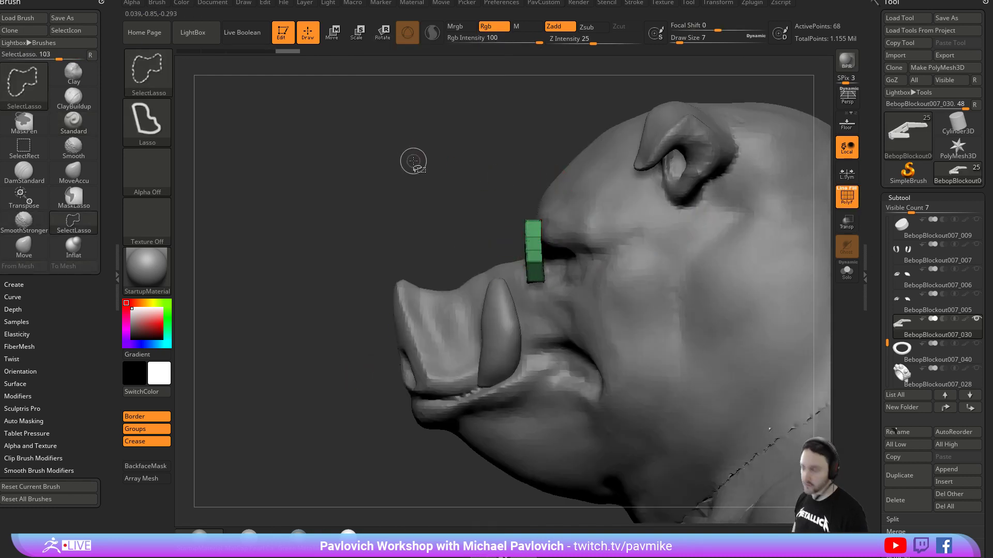
pyautogui.press('space')
pyautogui.click(441, 218)
pyautogui.click(837, 277)
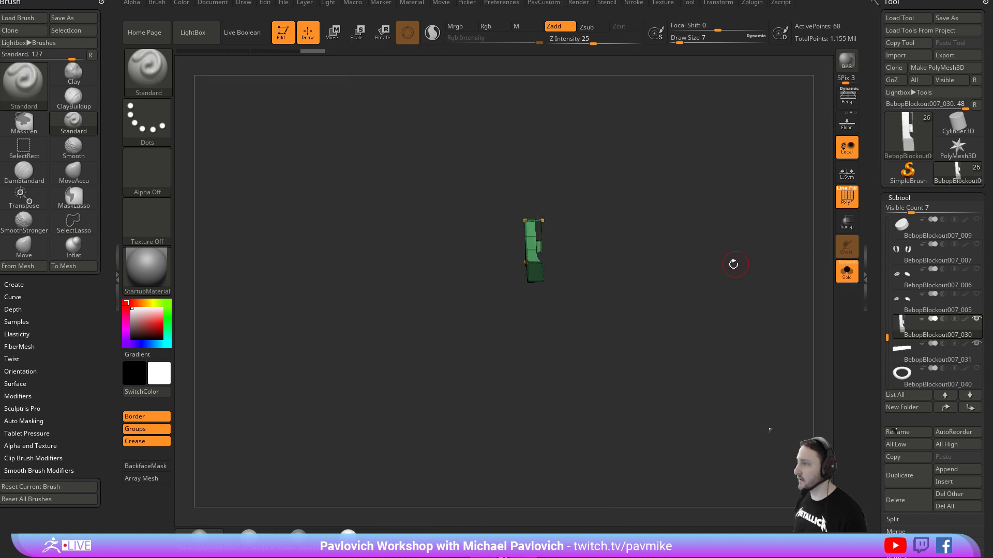
pyautogui.moveTo(716, 274); pyautogui.dragTo(682, 371)
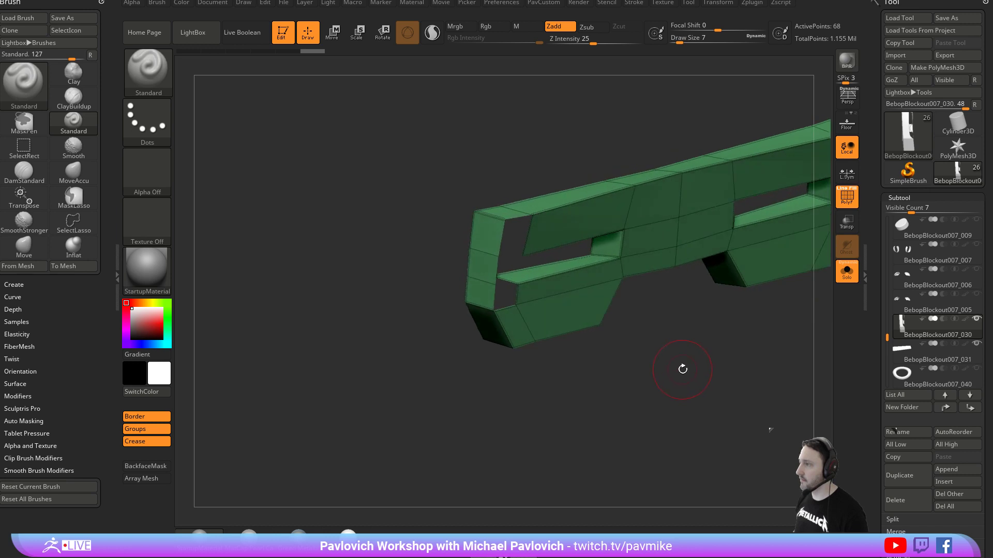
# Bridge the open edges at the outer end of the frame with the ZModeler edge Bridge action.
pyautogui.press('b')
pyautogui.press('z')
pyautogui.press('m')
pyautogui.press('space')
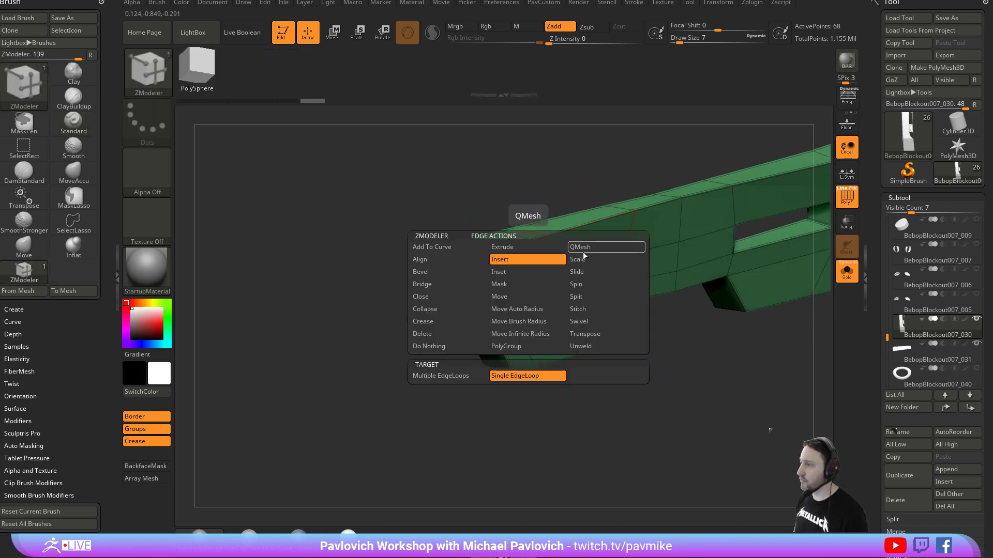
pyautogui.click(468, 272)
pyautogui.click(462, 284)
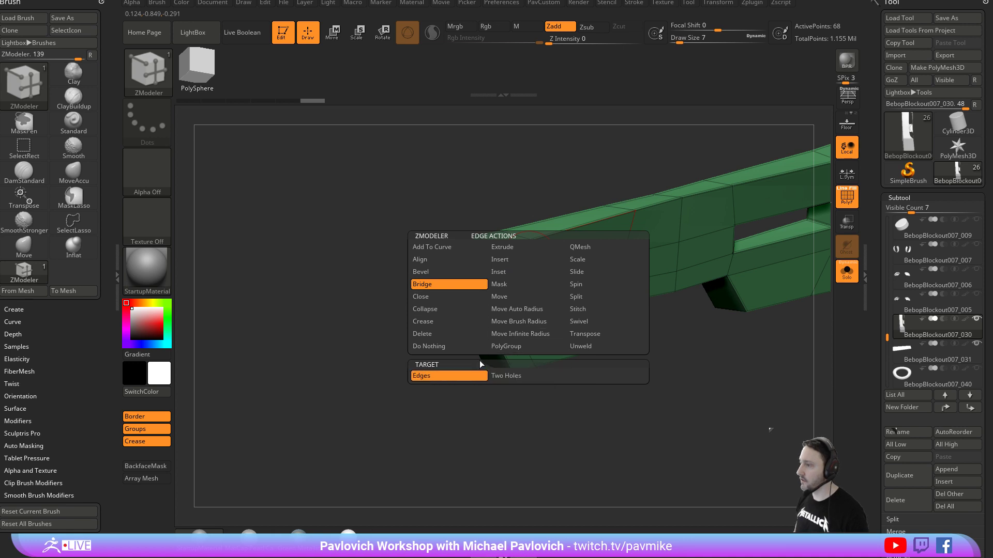
pyautogui.click(504, 309)
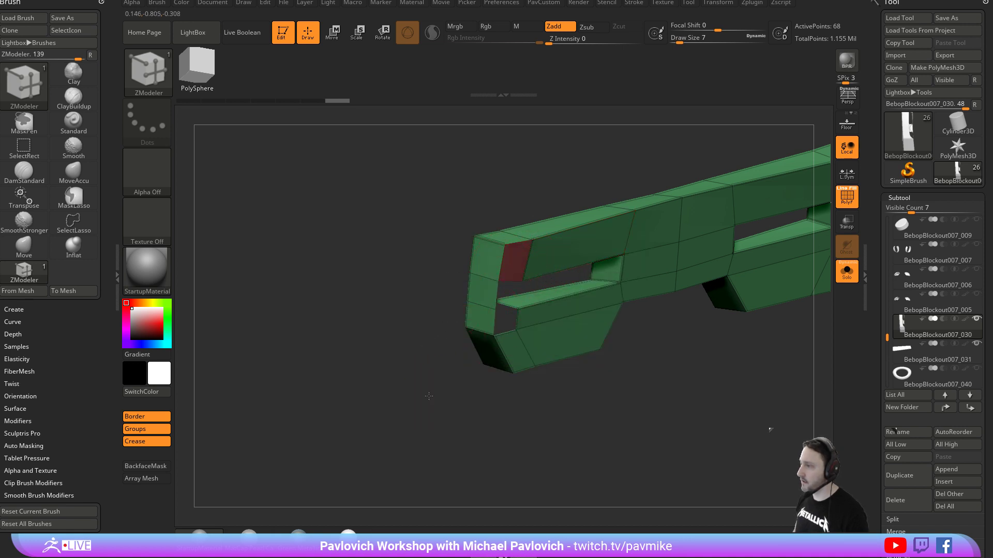
pyautogui.moveTo(428, 394); pyautogui.dragTo(391, 329)
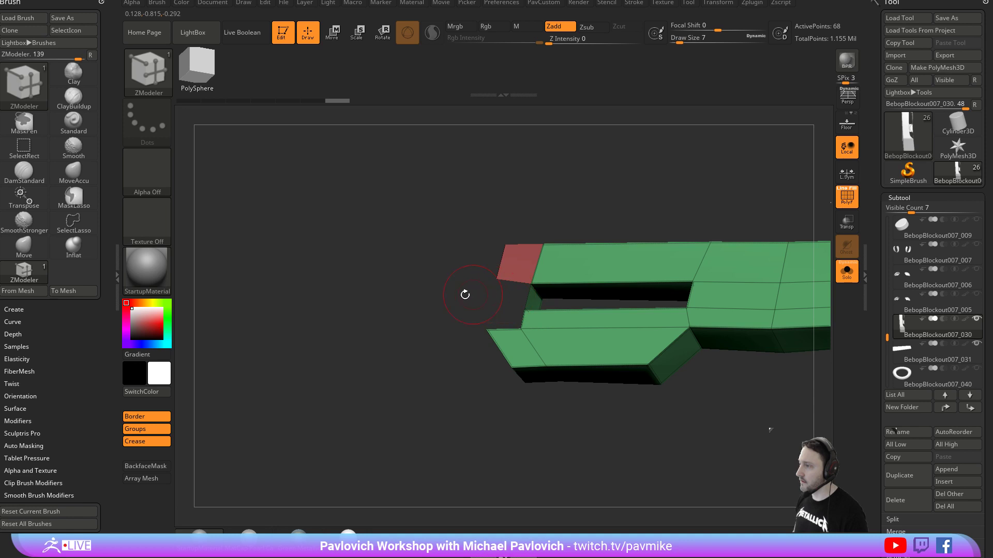
pyautogui.moveTo(480, 294); pyautogui.dragTo(491, 291)
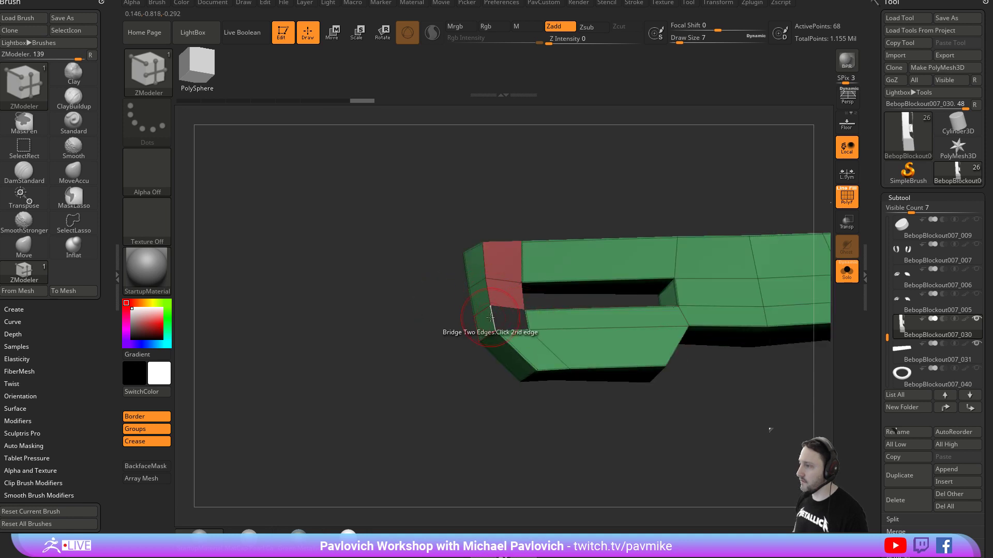
pyautogui.moveTo(432, 336); pyautogui.dragTo(692, 272)
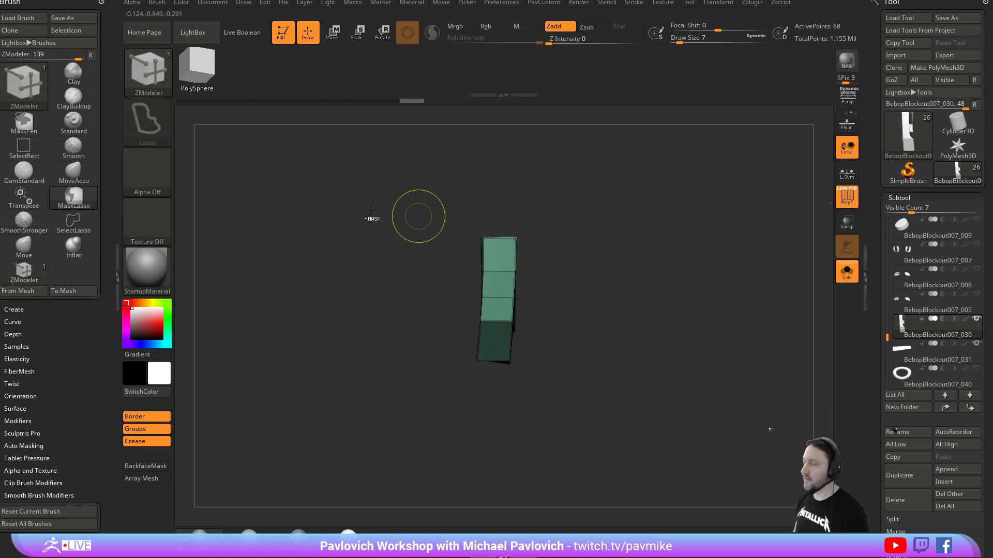
# Mask parts of the frame and flatten its front and back sides along Z with the gizmo, clearing the mask when done.
pyautogui.moveTo(582, 369)
pyautogui.keyDown('ctrl'); pyautogui.mouseDown()
pyautogui.moveTo(517, 206)
pyautogui.moveTo(491, 372)
pyautogui.mouseUp(); pyautogui.keyUp('ctrl')
pyautogui.press('w')
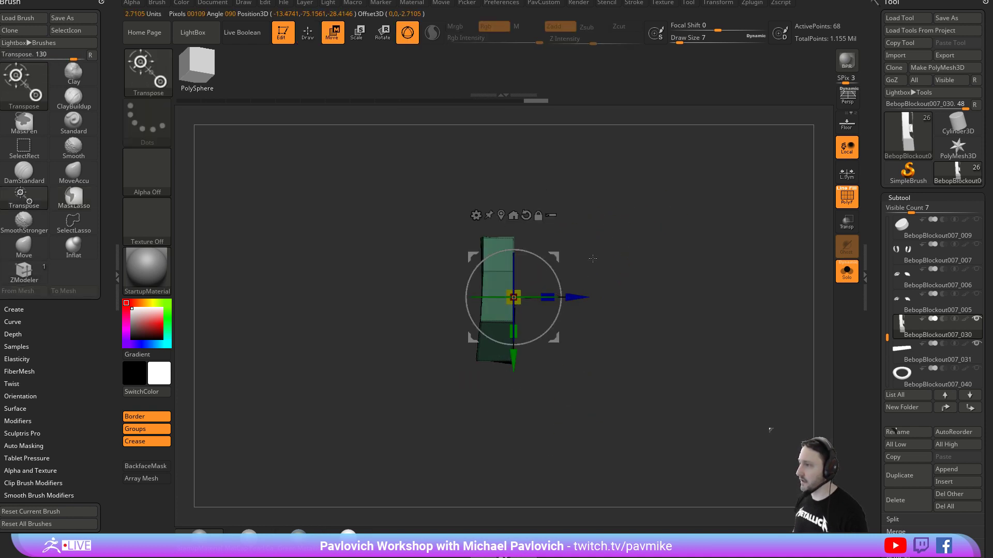
pyautogui.moveTo(424, 212)
pyautogui.keyDown('ctrl'); pyautogui.mouseDown()
pyautogui.moveTo(477, 408)
pyautogui.moveTo(499, 318)
pyautogui.moveTo(491, 193)
pyautogui.mouseUp(); pyautogui.keyUp('ctrl')
pyautogui.keyDown('alt'); pyautogui.click(450, 289); pyautogui.keyUp('alt')
pyautogui.keyDown('alt'); pyautogui.click(483, 271); pyautogui.keyUp('alt')
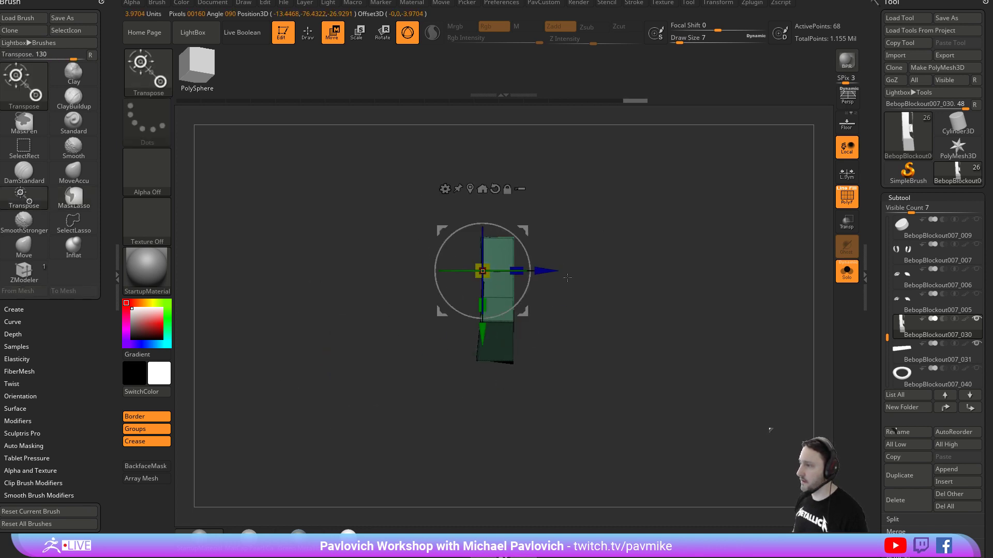
pyautogui.moveTo(518, 269); pyautogui.dragTo(497, 270)
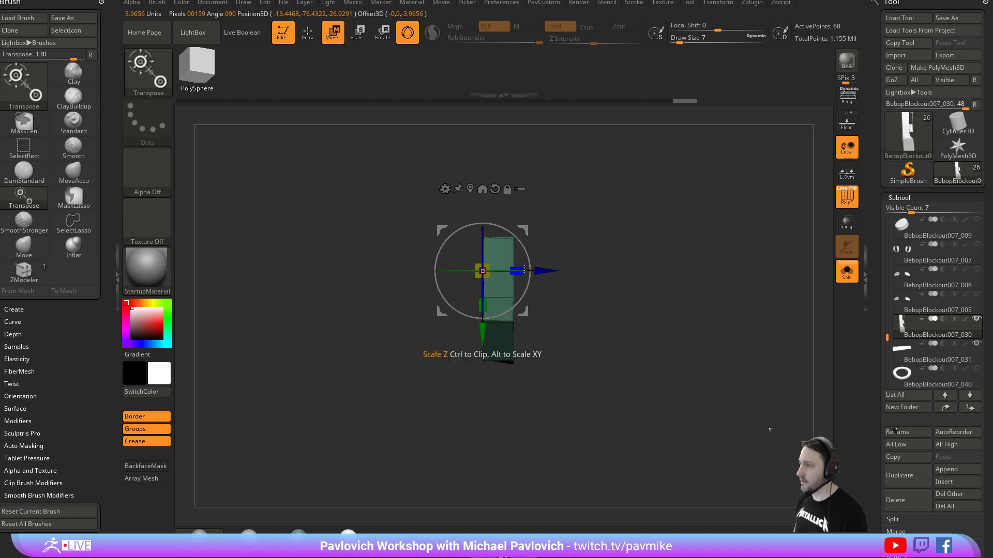
pyautogui.keyDown('ctrl'); pyautogui.moveTo(621, 254); pyautogui.dragTo(667, 274); pyautogui.keyUp('ctrl')
# Set the ZModeler draw size to 4 and regroup the frame's polygons with Groups By Normals.
pyautogui.press('q')
pyautogui.moveTo(724, 256)
pyautogui.mouseDown()
pyautogui.moveTo(703, 226)
pyautogui.moveTo(610, 228)
pyautogui.moveTo(645, 218)
pyautogui.moveTo(642, 229)
pyautogui.mouseUp()
pyautogui.press('s')
pyautogui.press('s')
pyautogui.moveTo(643, 231)
pyautogui.mouseDown()
pyautogui.moveTo(646, 208)
pyautogui.moveTo(705, 217)
pyautogui.moveTo(705, 191)
pyautogui.moveTo(702, 224)
pyautogui.mouseUp()
pyautogui.moveTo(701, 223); pyautogui.dragTo(711, 231)
pyautogui.keyDown('shift'); pyautogui.moveTo(542, 357); pyautogui.dragTo(511, 368); pyautogui.keyUp('shift')
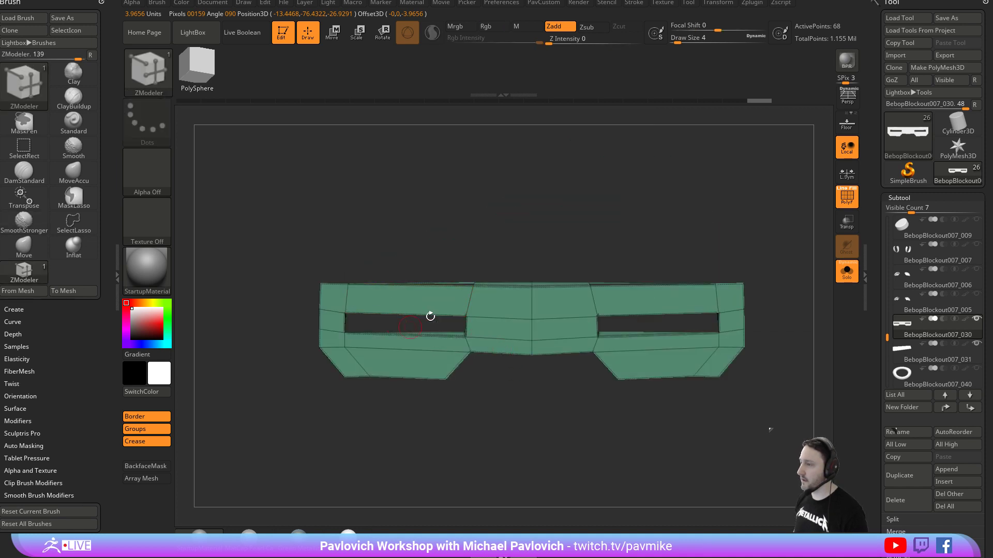
pyautogui.moveTo(484, 401); pyautogui.dragTo(502, 366)
pyautogui.keyDown('shift'); pyautogui.moveTo(494, 217); pyautogui.dragTo(455, 228); pyautogui.keyUp('shift')
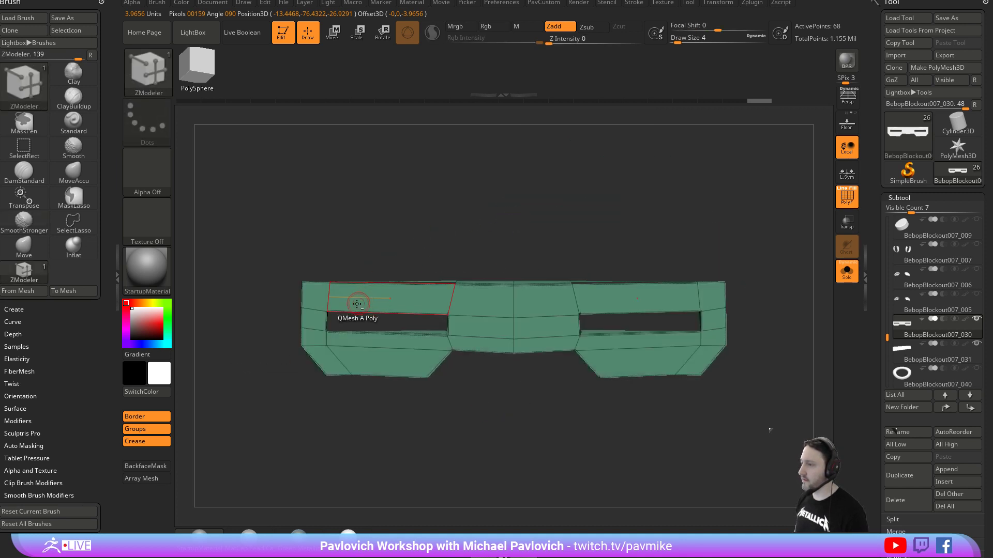
pyautogui.press('2')
pyautogui.click(574, 268)
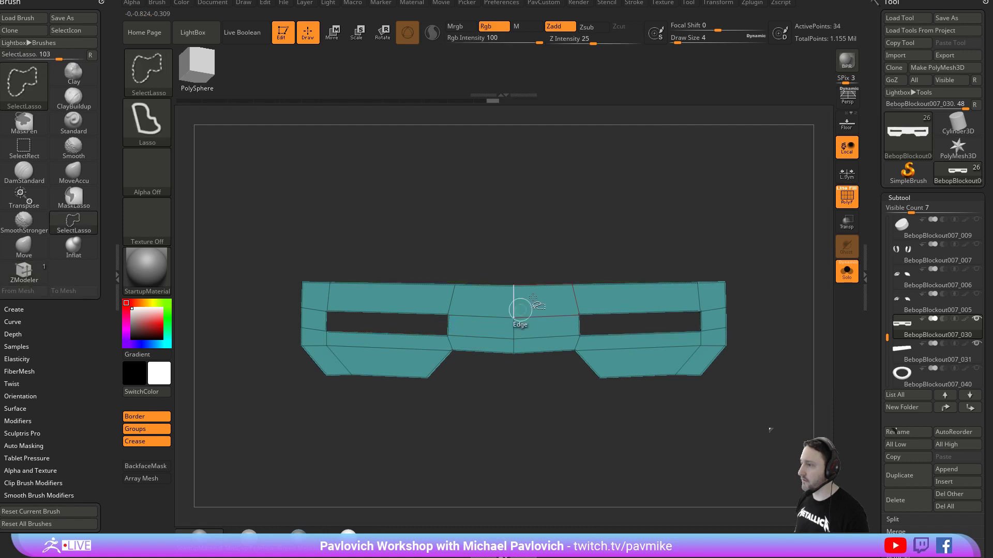
# Isolate the frame's front-face polygroup and delete the hidden geometry.
pyautogui.keyDown('ctrl'); pyautogui.keyDown('shift'); pyautogui.click(517, 323); pyautogui.keyUp('shift'); pyautogui.keyUp('ctrl')
pyautogui.moveTo(679, 215); pyautogui.dragTo(720, 226)
pyautogui.press('2')
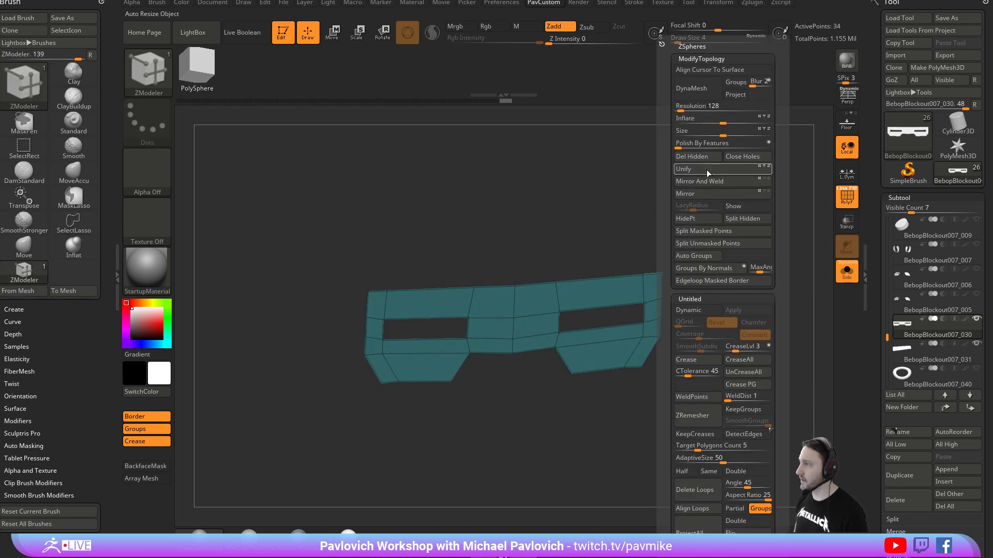
pyautogui.click(707, 176)
# Delete the vertical centre edge loop across the frame's nose bridge with ZModeler.
pyautogui.moveTo(553, 259)
pyautogui.keyDown('shift'); pyautogui.mouseDown()
pyautogui.moveTo(675, 204)
pyautogui.moveTo(698, 181)
pyautogui.moveTo(669, 192)
pyautogui.mouseUp(); pyautogui.keyUp('shift')
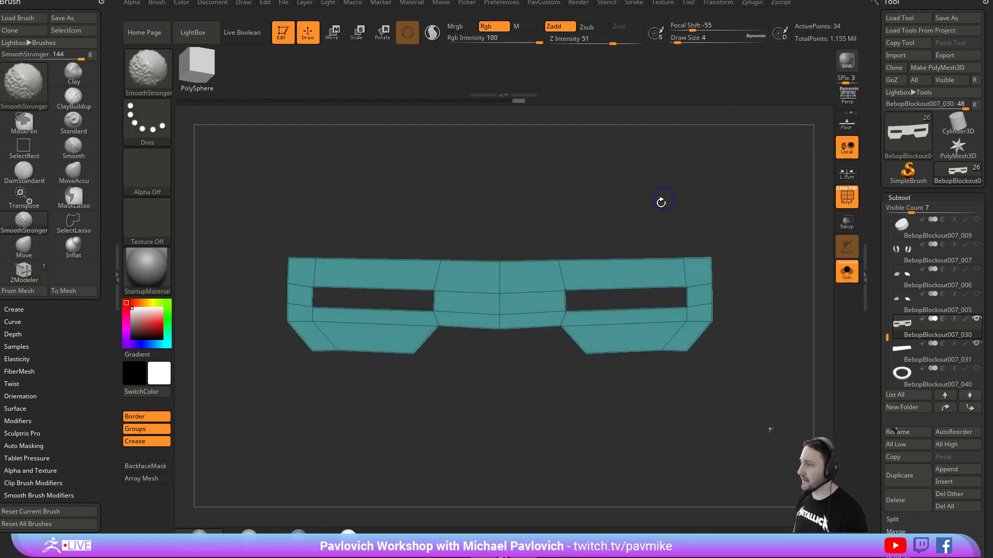
pyautogui.press('space')
pyautogui.click(500, 260)
pyautogui.keyDown('alt'); pyautogui.click(500, 277); pyautogui.keyUp('alt')
pyautogui.moveTo(611, 220)
pyautogui.mouseDown()
pyautogui.moveTo(636, 222)
pyautogui.moveTo(612, 220)
pyautogui.mouseUp()
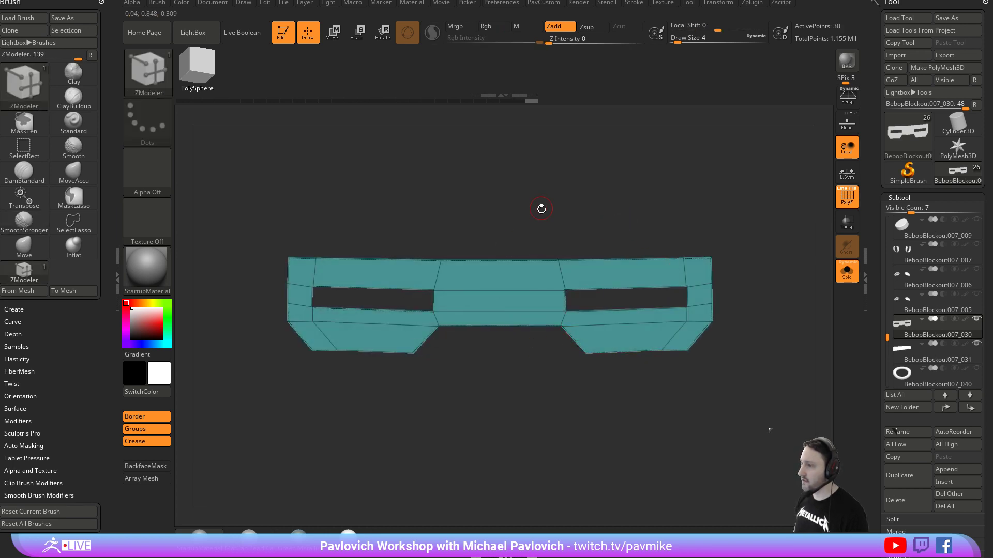
# Straighten the frame's upper edge lines beside the nose bridge using the Move brush at draw size 8.
pyautogui.press('b')
pyautogui.press('m')
pyautogui.press('v')
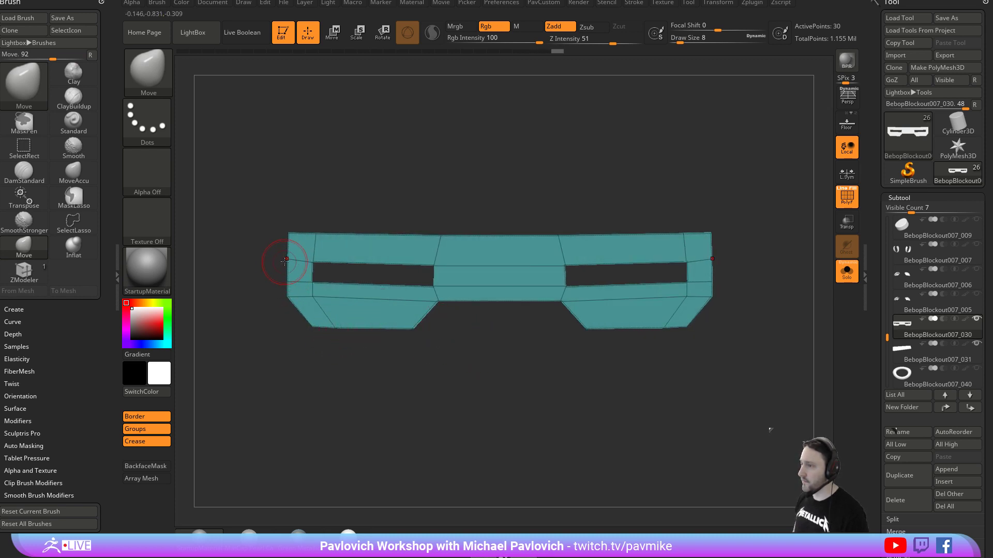
pyautogui.moveTo(688, 196); pyautogui.dragTo(713, 195)
pyautogui.moveTo(490, 202); pyautogui.dragTo(433, 229)
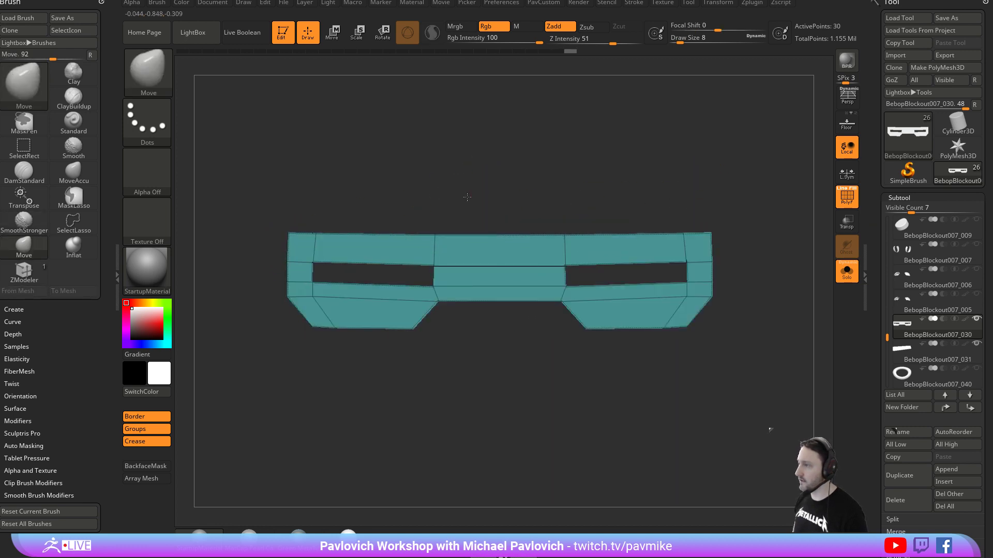
# Extrude the entire front face of the frame with the ZModeler polygon Extrude action to give it thickness.
pyautogui.press('b')
pyautogui.press('z')
pyautogui.press('m')
pyautogui.press('space')
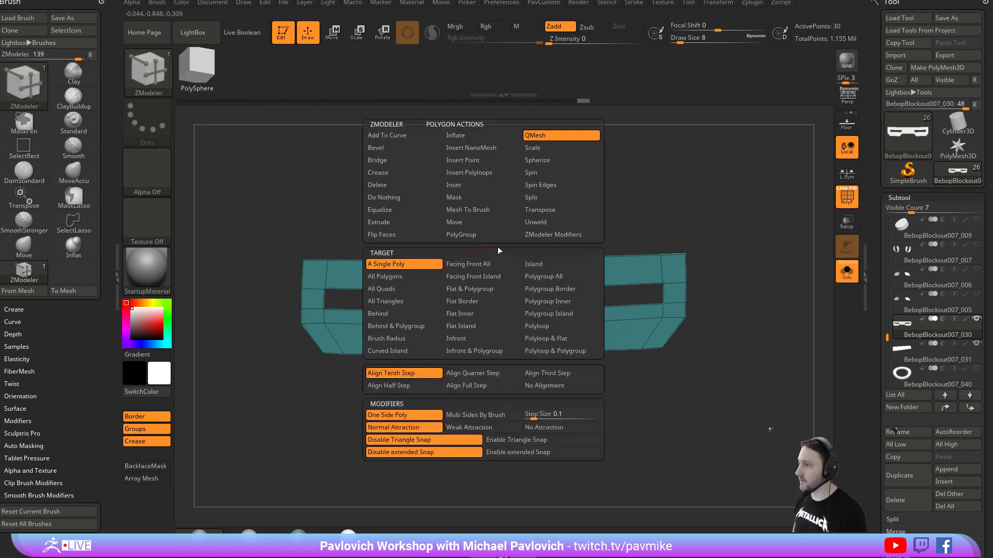
pyautogui.click(406, 221)
pyautogui.click(530, 281)
pyautogui.moveTo(532, 240); pyautogui.dragTo(571, 225)
pyautogui.moveTo(477, 258); pyautogui.dragTo(531, 237)
# Flip the extruded frame's normals and turn off solo to view it against the head from the side.
pyautogui.press('1')
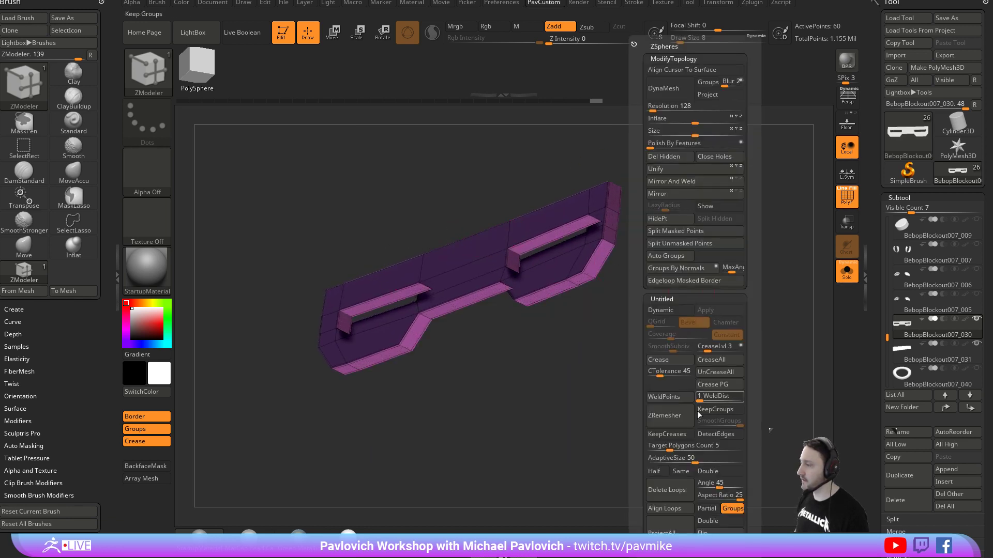
pyautogui.click(712, 532)
pyautogui.keyDown('shift'); pyautogui.moveTo(587, 354); pyautogui.dragTo(739, 255); pyautogui.keyUp('shift')
pyautogui.click(846, 279)
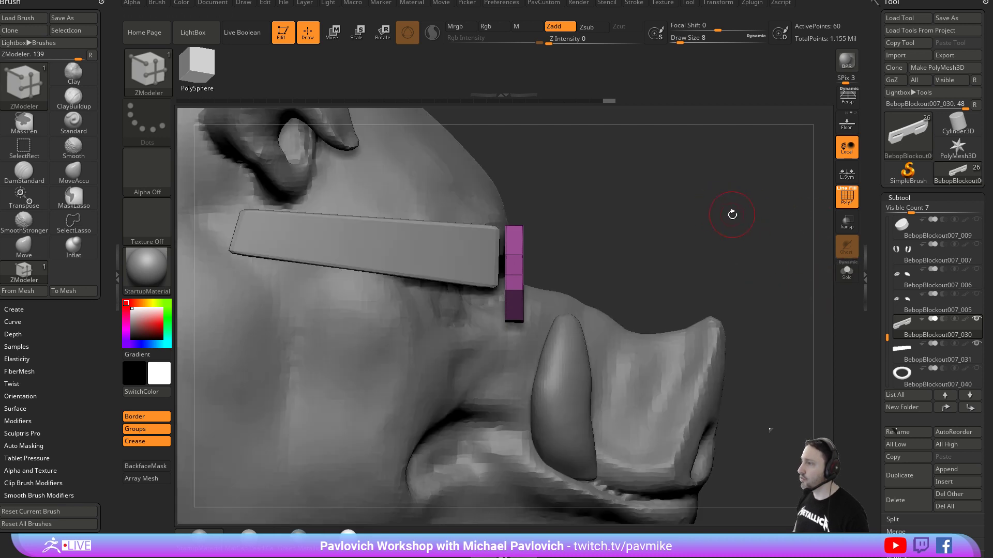
# Mask part of the frame in side view and move the unmasked part along Z with the gizmo to adjust its depth.
pyautogui.press('w')
pyautogui.press('ctrl')
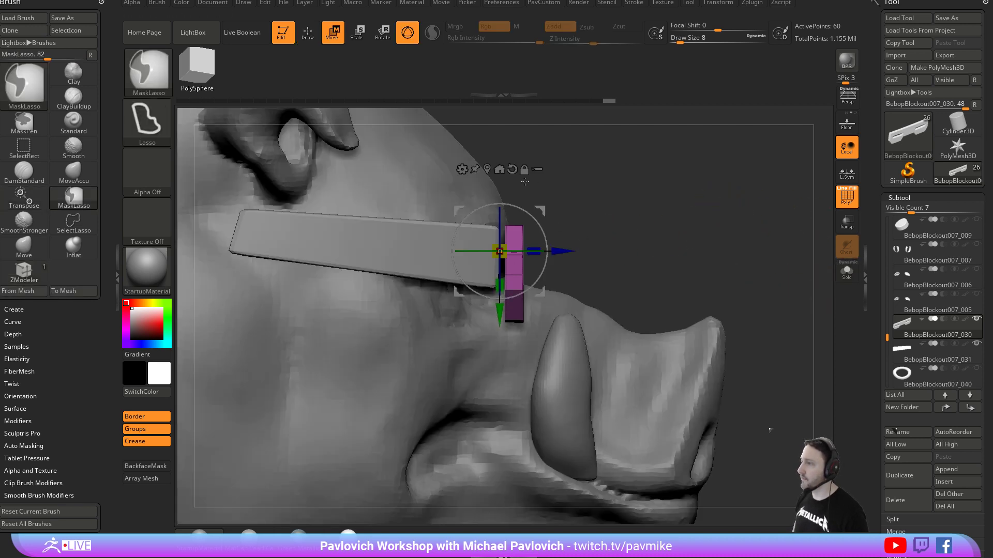
pyautogui.keyDown('ctrl'); pyautogui.moveTo(513, 301); pyautogui.dragTo(509, 346); pyautogui.keyUp('ctrl')
pyautogui.moveTo(559, 251)
pyautogui.mouseDown()
pyautogui.moveTo(315, 262)
pyautogui.moveTo(315, 218)
pyautogui.moveTo(336, 248)
pyautogui.mouseUp()
# Crease the glasses frame's hard edges at a tolerance of 45 and turn off the polyframe display.
pyautogui.press('q')
pyautogui.keyDown('alt'); pyautogui.moveTo(819, 287); pyautogui.dragTo(696, 323); pyautogui.keyUp('alt')
pyautogui.press('1')
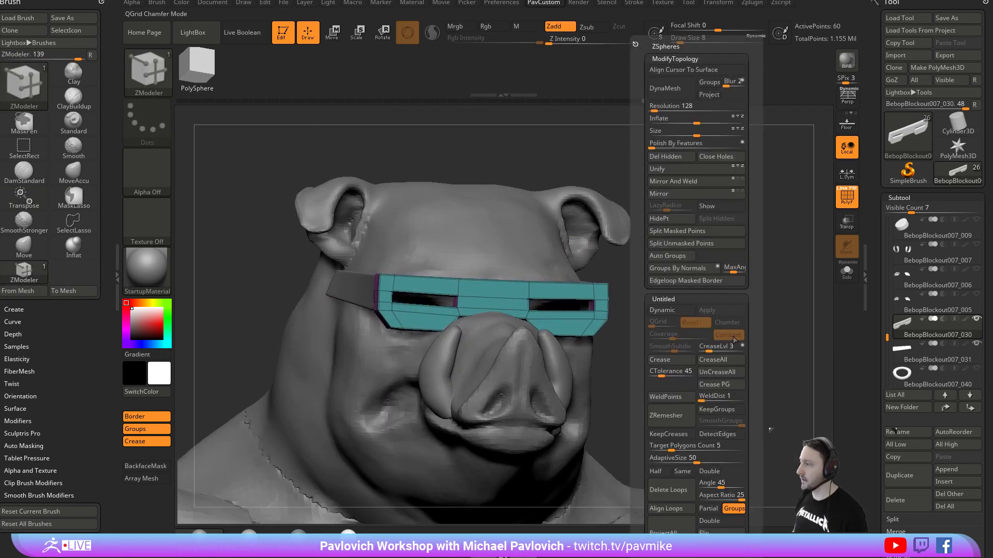
pyautogui.click(671, 361)
pyautogui.keyDown('shift'); pyautogui.moveTo(693, 243); pyautogui.dragTo(864, 201); pyautogui.keyUp('shift')
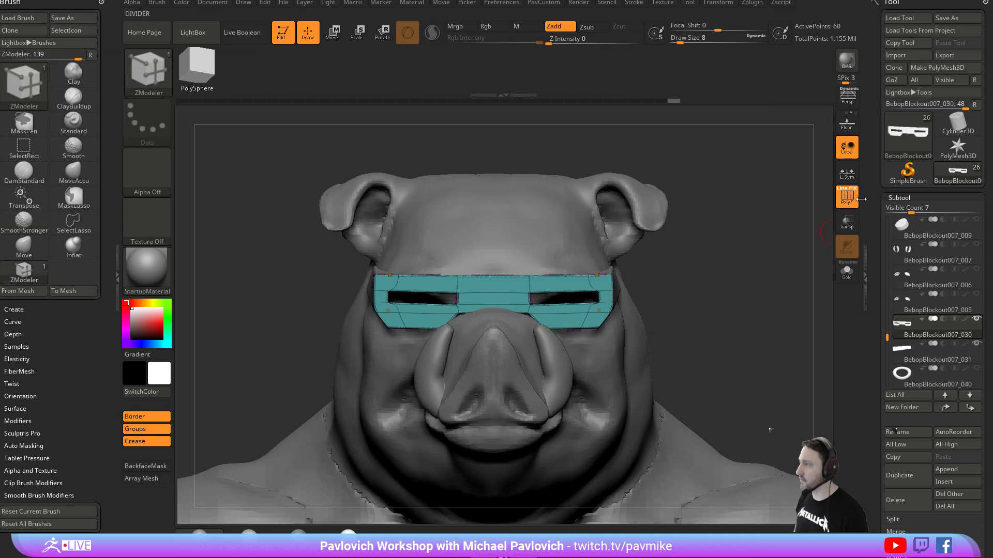
pyautogui.hotkey('shift', 'f')
pyautogui.moveTo(739, 239); pyautogui.dragTo(723, 255)
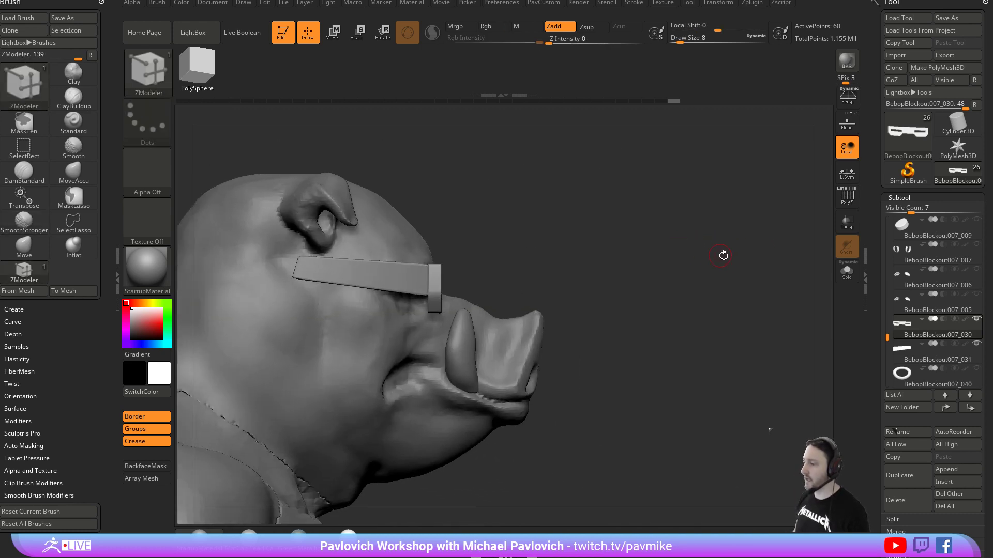
# Select the head subtool and isolate it, then show the body pieces again while leaving the glasses hidden.
pyautogui.keyDown('alt'); pyautogui.click(543, 325); pyautogui.keyUp('alt')
pyautogui.keyDown('shift'); pyautogui.click(976, 219); pyautogui.keyUp('shift')
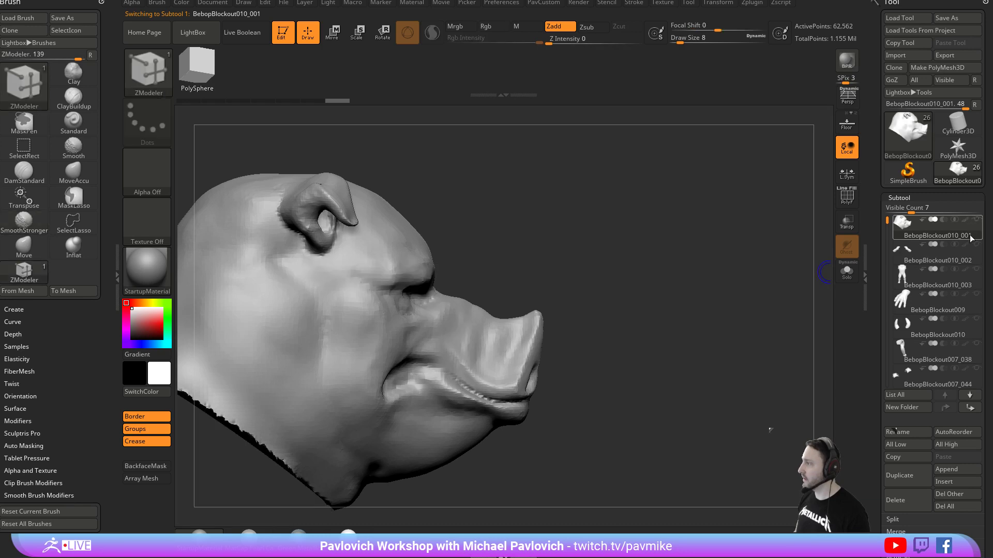
pyautogui.click(976, 244)
pyautogui.click(976, 268)
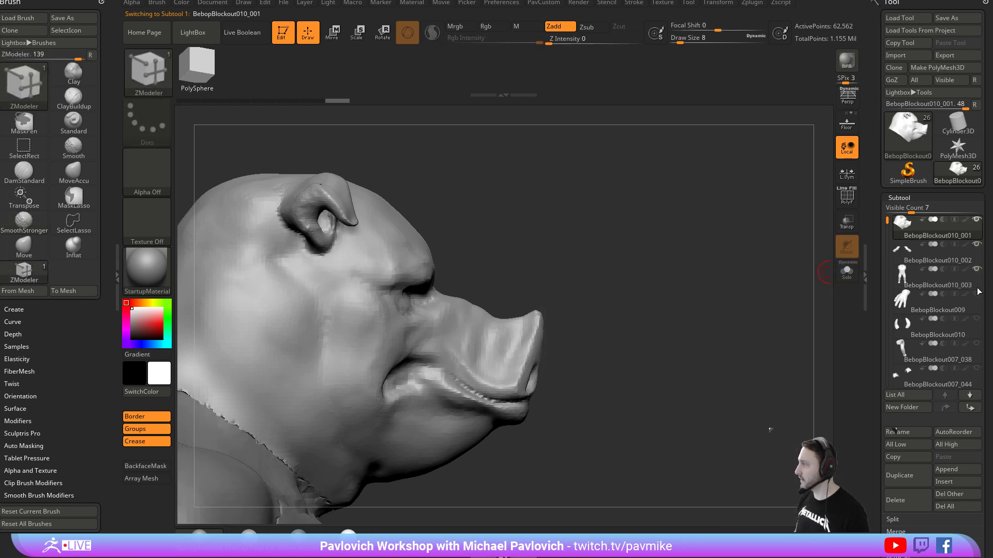
# Carve the brow creases and the folds around the eyes using the DamStandard brush at draw sizes from 29 down to 17.
pyautogui.moveTo(729, 276)
pyautogui.mouseDown()
pyautogui.moveTo(753, 239)
pyautogui.moveTo(731, 213)
pyautogui.moveTo(738, 203)
pyautogui.moveTo(710, 194)
pyautogui.moveTo(705, 179)
pyautogui.moveTo(796, 185)
pyautogui.mouseUp()
pyautogui.press('b')
pyautogui.press('d')
pyautogui.press('s')
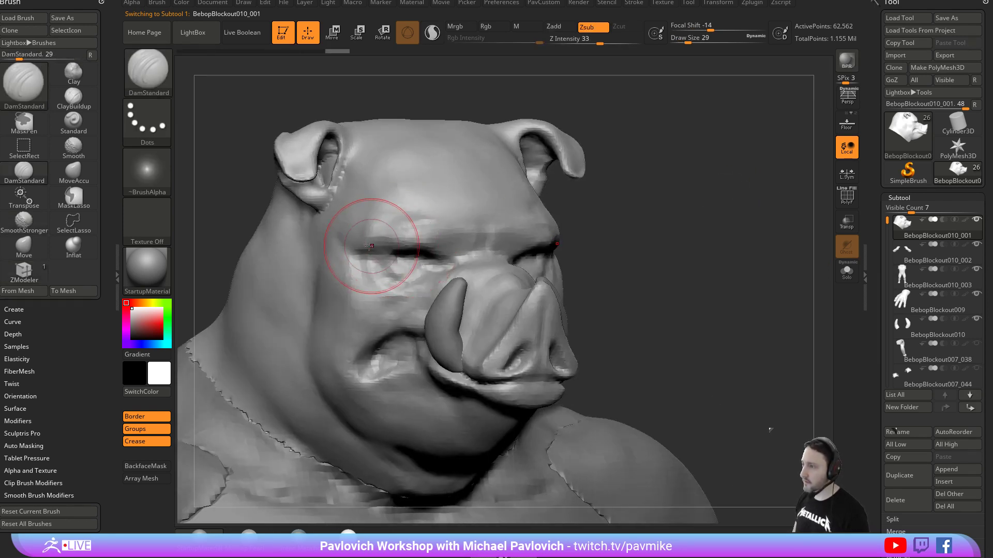
pyautogui.moveTo(360, 227); pyautogui.dragTo(375, 191)
pyautogui.moveTo(651, 212)
pyautogui.mouseDown()
pyautogui.moveTo(543, 222)
pyautogui.moveTo(481, 205)
pyautogui.mouseUp()
pyautogui.press('[')
pyautogui.moveTo(482, 203); pyautogui.dragTo(476, 257)
pyautogui.moveTo(472, 251)
pyautogui.mouseDown(button='right')
pyautogui.moveTo(676, 197)
pyautogui.moveTo(421, 228)
pyautogui.moveTo(693, 199)
pyautogui.moveTo(458, 243)
pyautogui.mouseUp(button='right')
pyautogui.moveTo(615, 217); pyautogui.dragTo(408, 264, button='right')
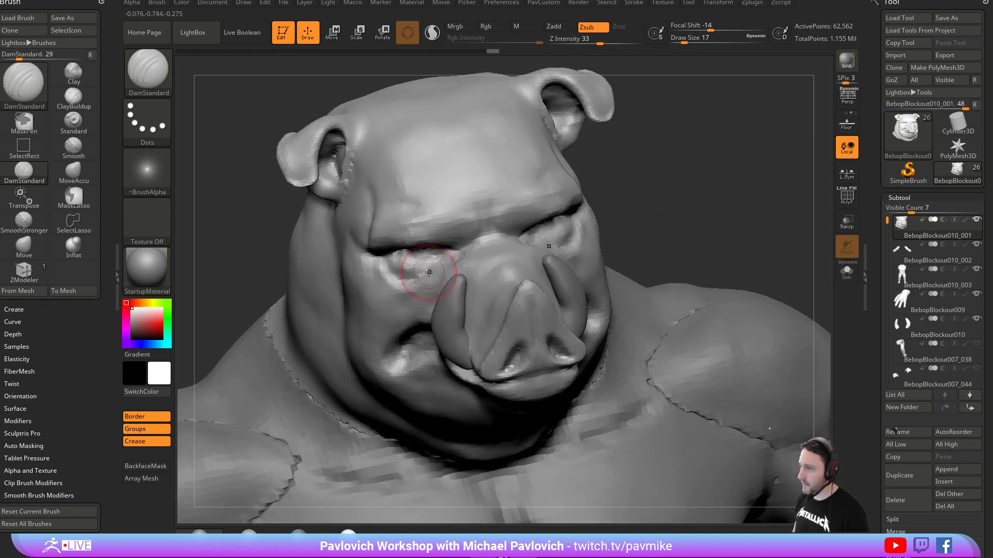
# Refine the eyelids and under-eye wrinkles using DamStandard at draw size 9, smoothing the strokes beneath the eye.
pyautogui.moveTo(457, 256)
pyautogui.mouseDown(button='right')
pyautogui.moveTo(435, 251)
pyautogui.moveTo(581, 159)
pyautogui.mouseUp(button='right')
pyautogui.press('[')
pyautogui.moveTo(406, 263)
pyautogui.keyDown('shift'); pyautogui.mouseDown()
pyautogui.moveTo(413, 274)
pyautogui.moveTo(403, 273)
pyautogui.mouseUp(); pyautogui.keyUp('shift')
pyautogui.moveTo(593, 203); pyautogui.dragTo(520, 245, button='right')
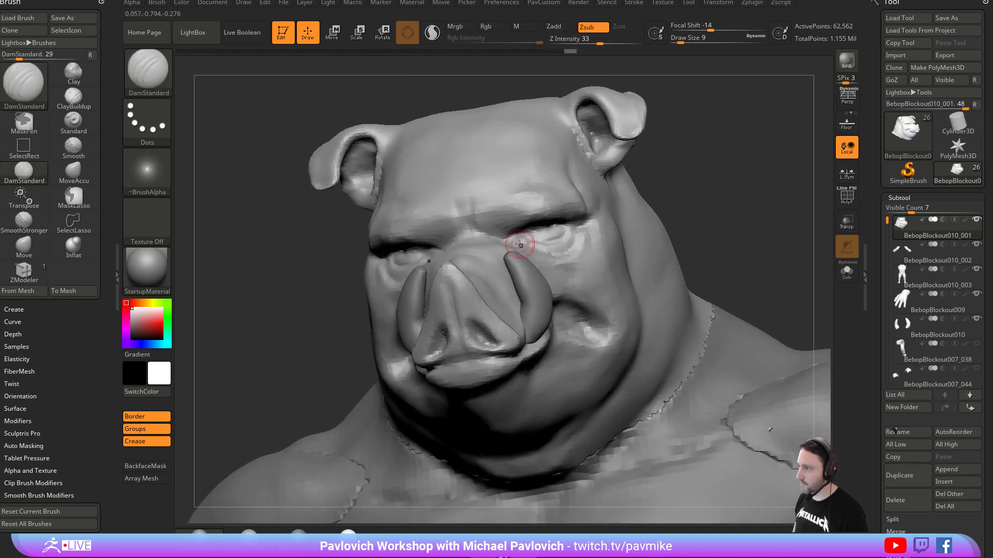
pyautogui.moveTo(553, 253); pyautogui.dragTo(574, 240)
pyautogui.moveTo(672, 228); pyautogui.dragTo(583, 236, button='right')
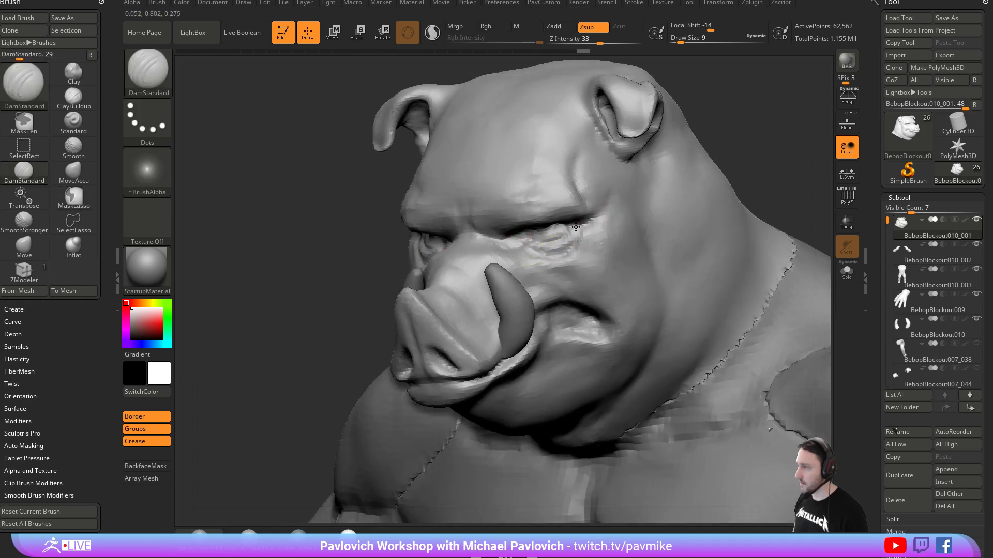
pyautogui.moveTo(751, 154); pyautogui.dragTo(749, 145, button='right')
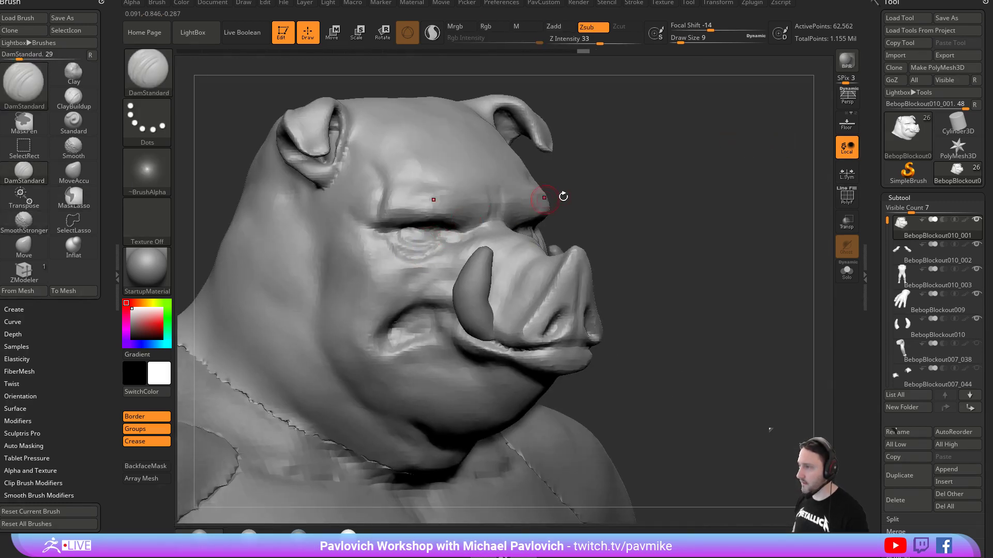
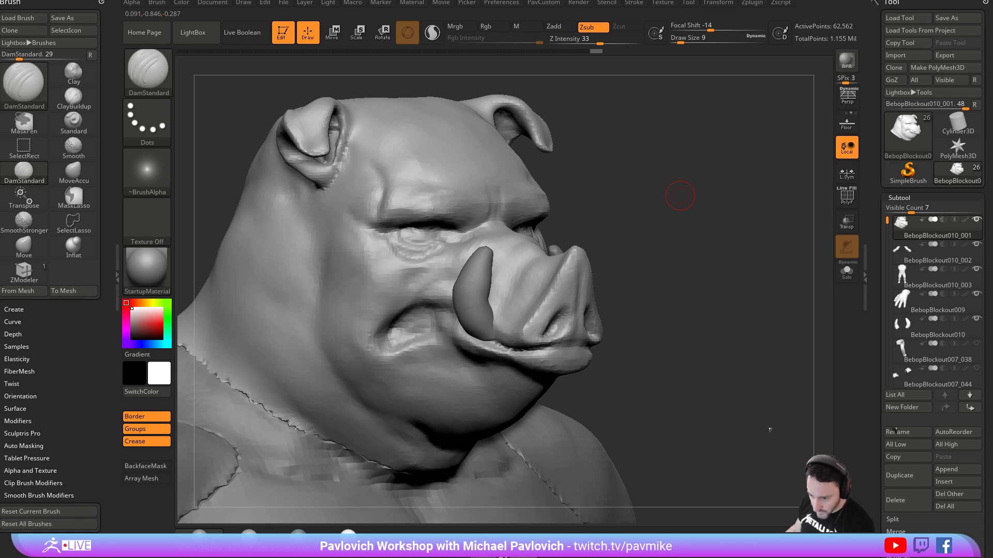
# Switch to File Explorer and look through the open artist folder for sculpted face references.
pyautogui.moveTo(507, 557); pyautogui.dragTo(452, 85)
pyautogui.scroll(-2, 485, 222)
pyautogui.scroll(-15, 486, 221)
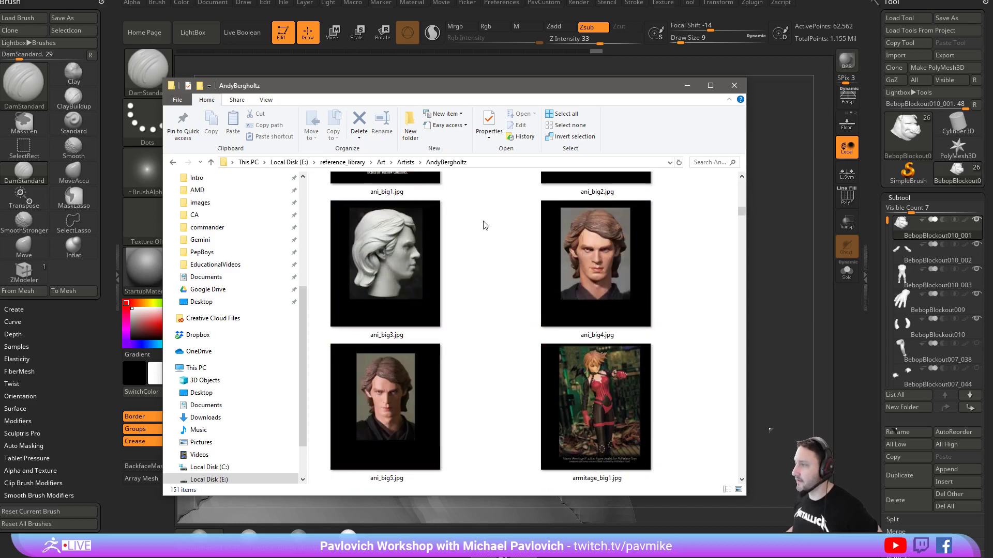
pyautogui.scroll(-12, 485, 226)
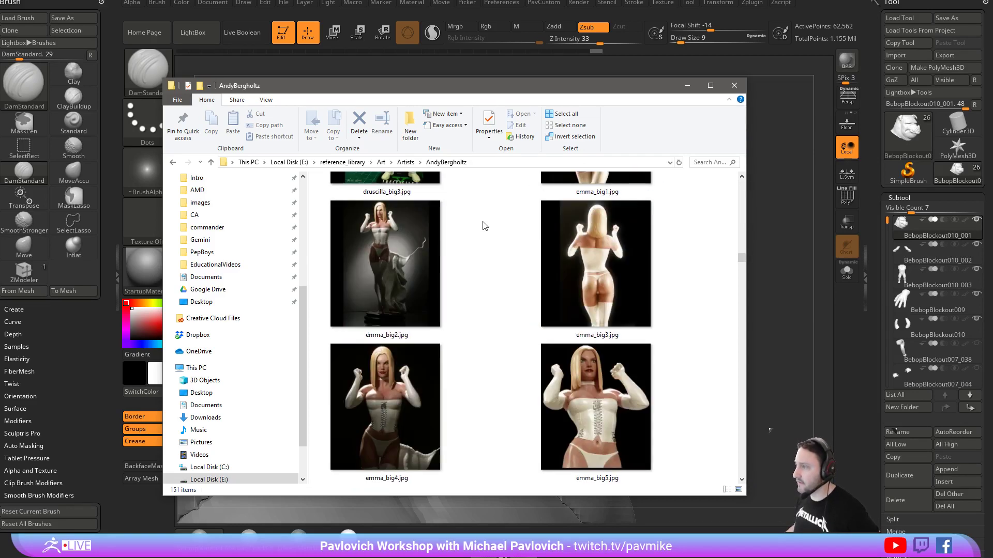
pyautogui.scroll(-12, 485, 226)
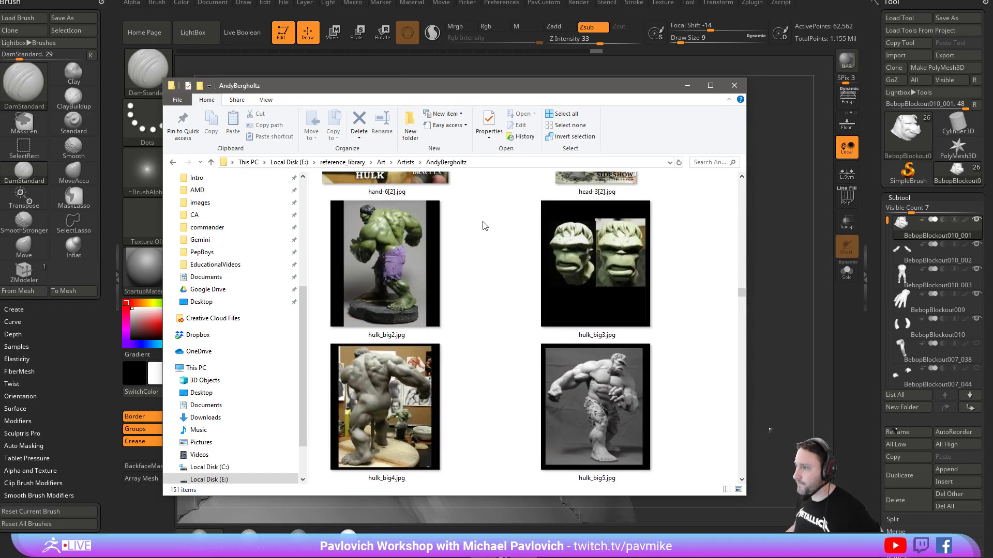
pyautogui.scroll(-6, 485, 226)
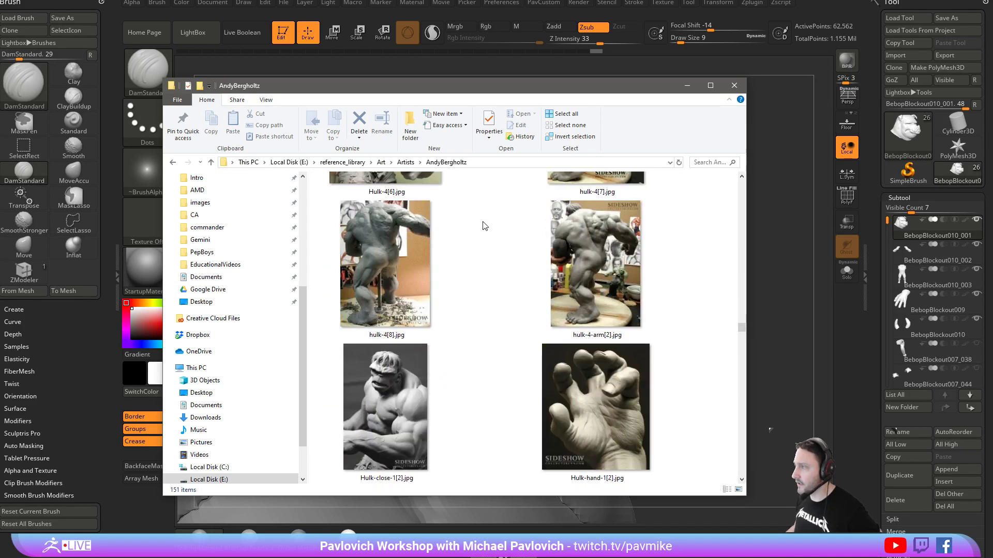
pyautogui.scroll(-12, 484, 226)
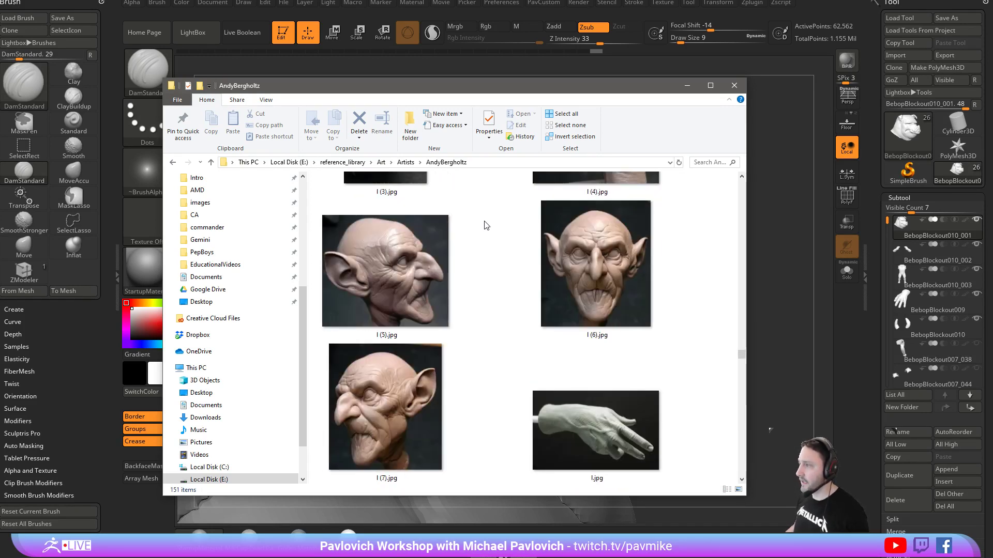
pyautogui.scroll(-12, 484, 226)
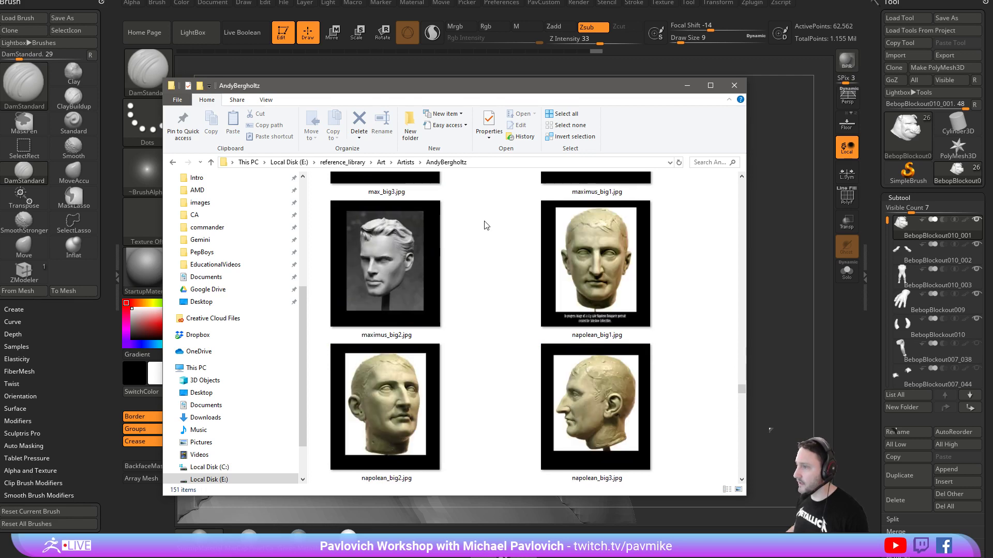
pyautogui.scroll(-12, 485, 226)
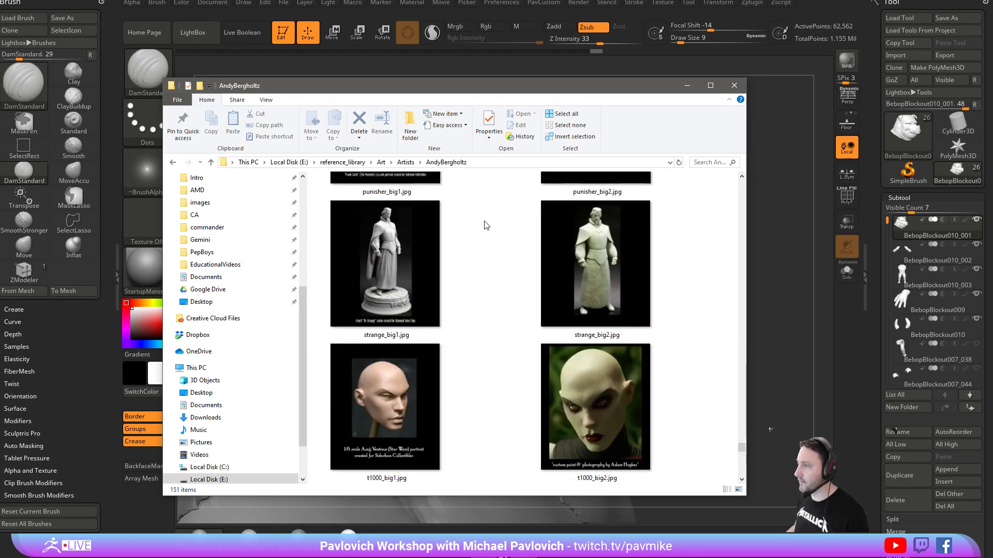
pyautogui.scroll(-4, 485, 226)
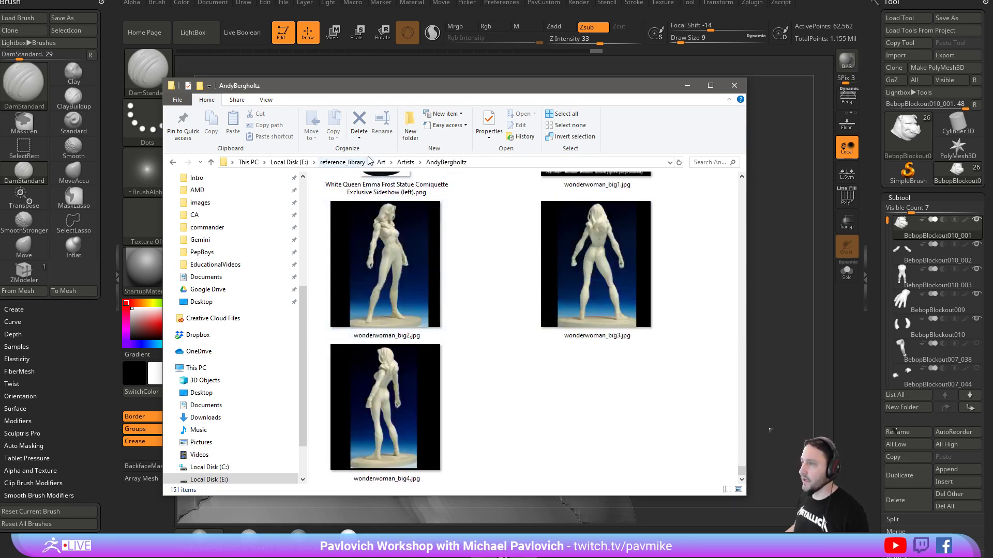
# Open 0-australopithicus.jpg from the Schell artist folder, examine the facial wrinkles up close, and switch back to ZBrush.
pyautogui.click(407, 162)
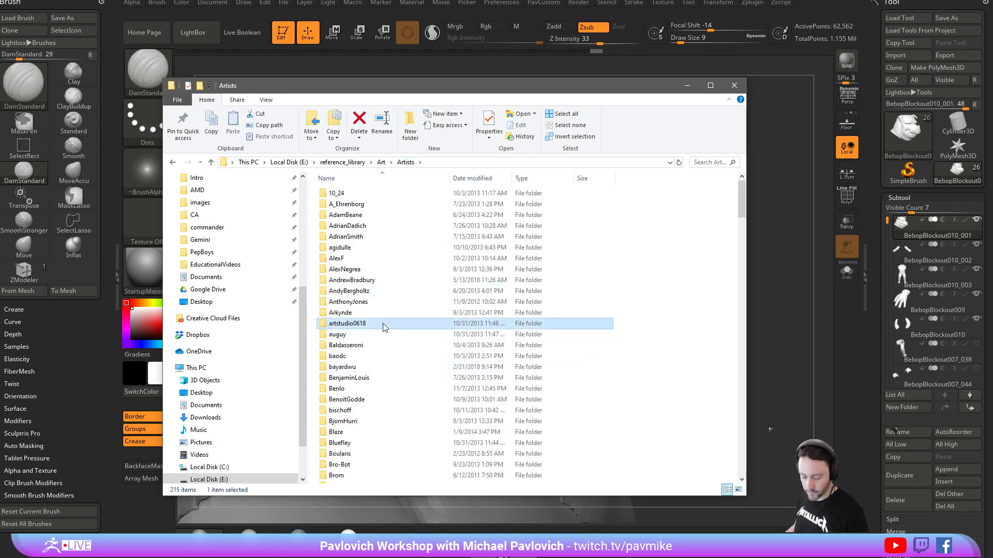
pyautogui.write('sch')
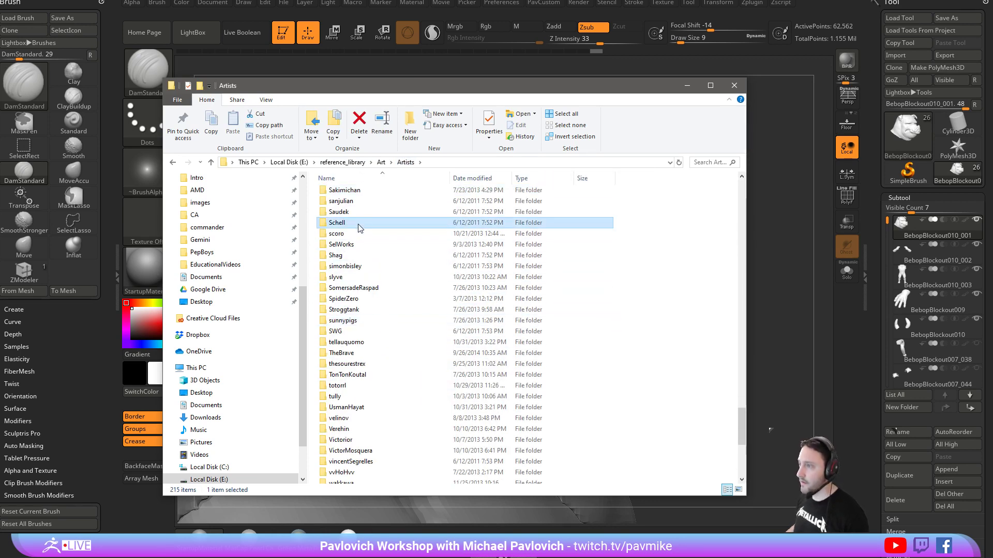
pyautogui.doubleClick(358, 225)
pyautogui.scroll(-6, 484, 297)
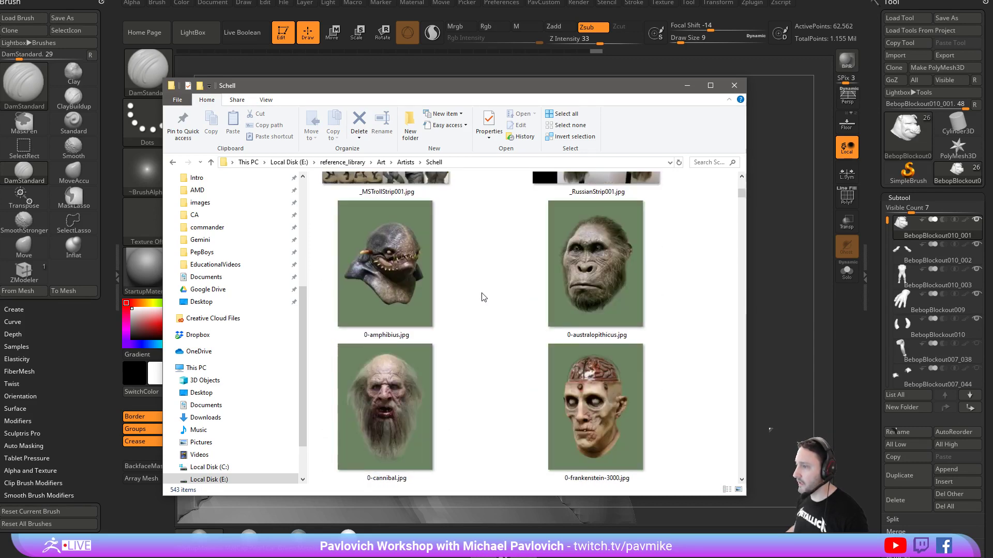
pyautogui.doubleClick(581, 265)
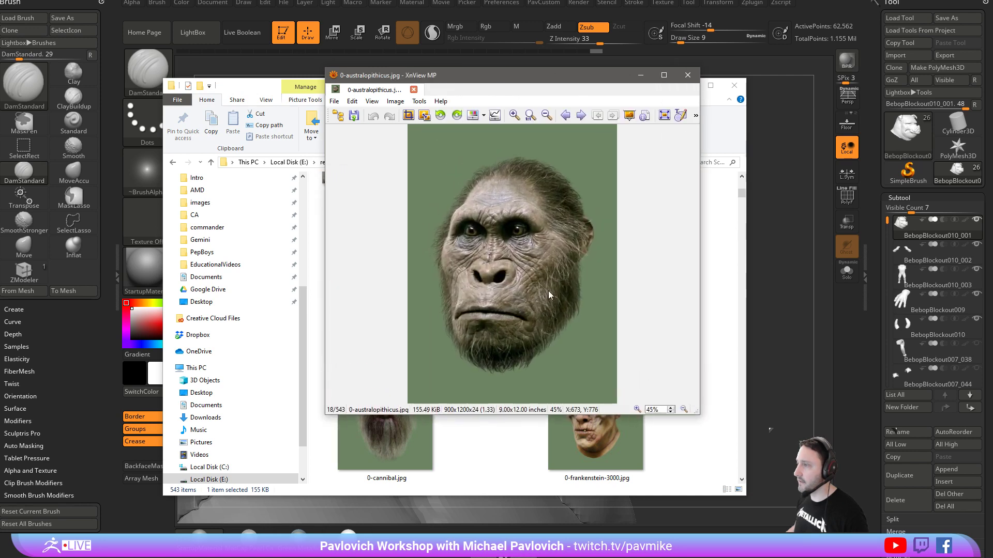
pyautogui.scroll(3, 532, 279)
pyautogui.scroll(-1, 532, 279)
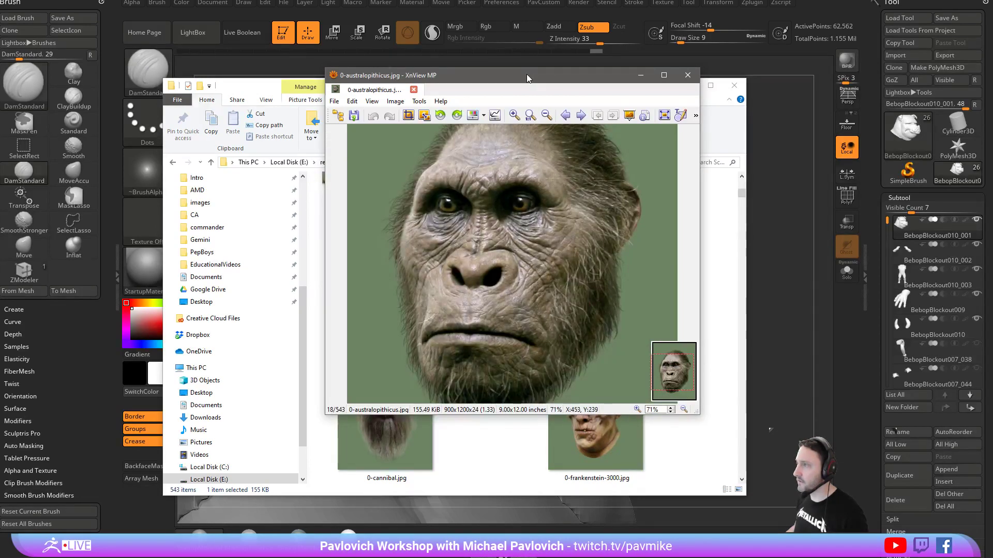
pyautogui.moveTo(526, 76); pyautogui.dragTo(646, 557)
pyautogui.moveTo(457, 91); pyautogui.dragTo(569, 557)
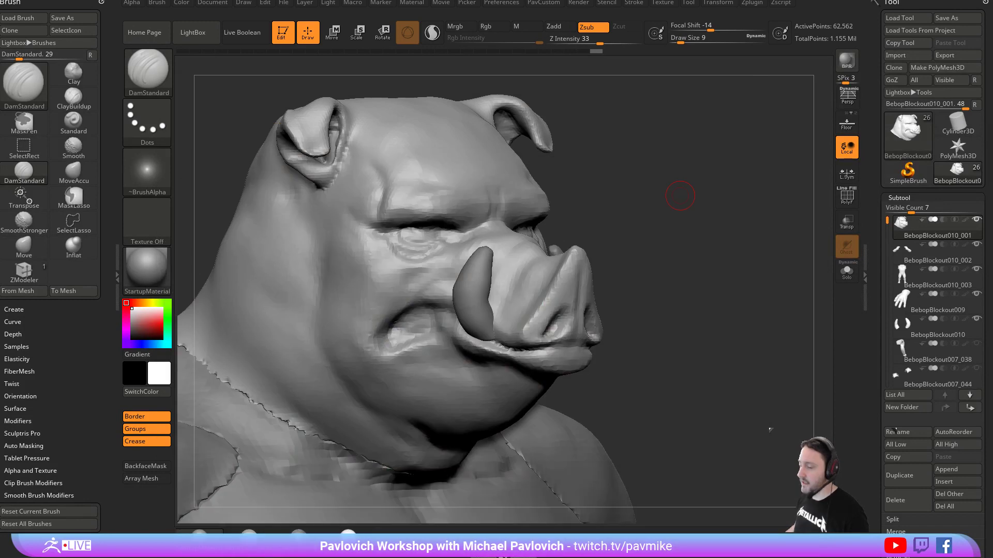
# Deepen the creases at the inner eyes, mouth corners and snout using DamStandard at draw size 14.
pyautogui.moveTo(663, 139)
pyautogui.mouseDown()
pyautogui.moveTo(742, 171)
pyautogui.moveTo(709, 162)
pyautogui.moveTo(575, 186)
pyautogui.mouseUp()
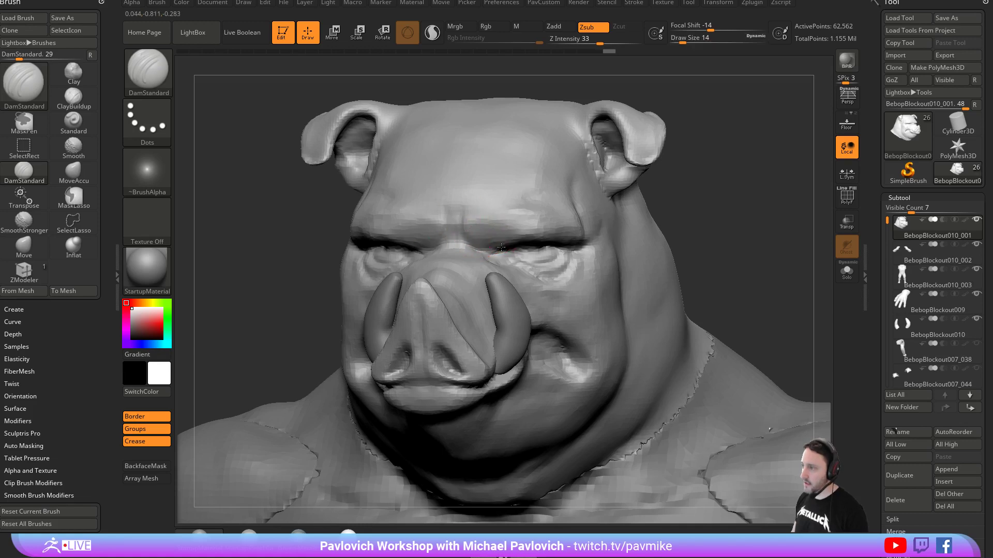
pyautogui.moveTo(688, 186)
pyautogui.mouseDown()
pyautogui.moveTo(667, 181)
pyautogui.moveTo(731, 164)
pyautogui.moveTo(737, 148)
pyautogui.moveTo(740, 181)
pyautogui.moveTo(714, 176)
pyautogui.mouseUp()
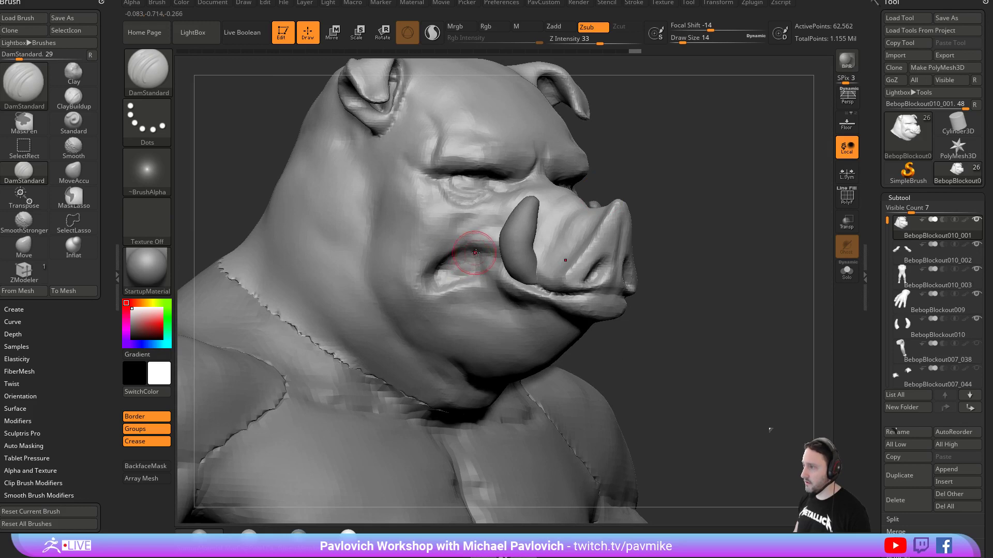
pyautogui.moveTo(685, 212); pyautogui.dragTo(716, 209)
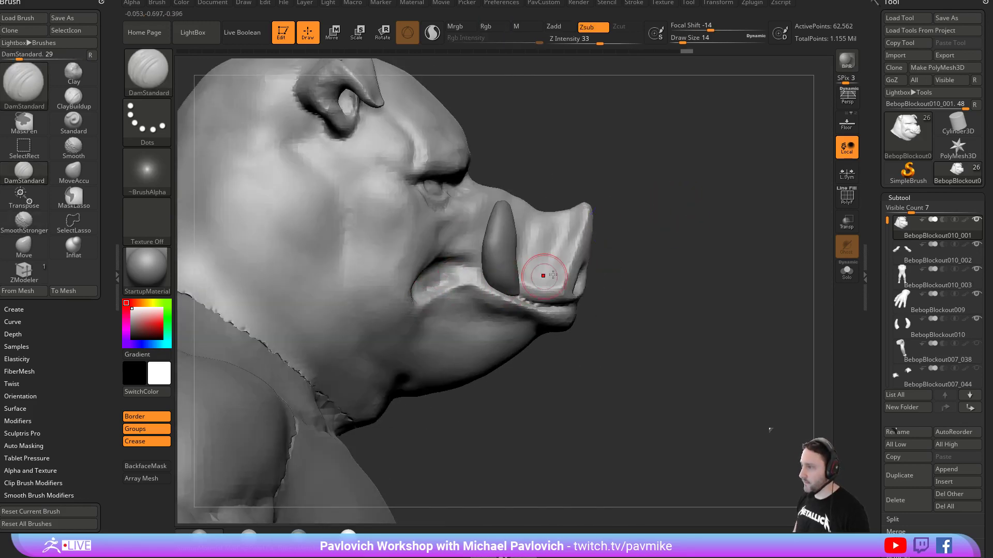
pyautogui.moveTo(535, 279); pyautogui.dragTo(500, 284, button='right')
pyautogui.moveTo(552, 314)
pyautogui.keyDown('ctrl'); pyautogui.mouseDown(button='right')
pyautogui.moveTo(709, 286)
pyautogui.moveTo(725, 204)
pyautogui.moveTo(669, 210)
pyautogui.moveTo(573, 252)
pyautogui.mouseUp(button='right'); pyautogui.keyUp('ctrl')
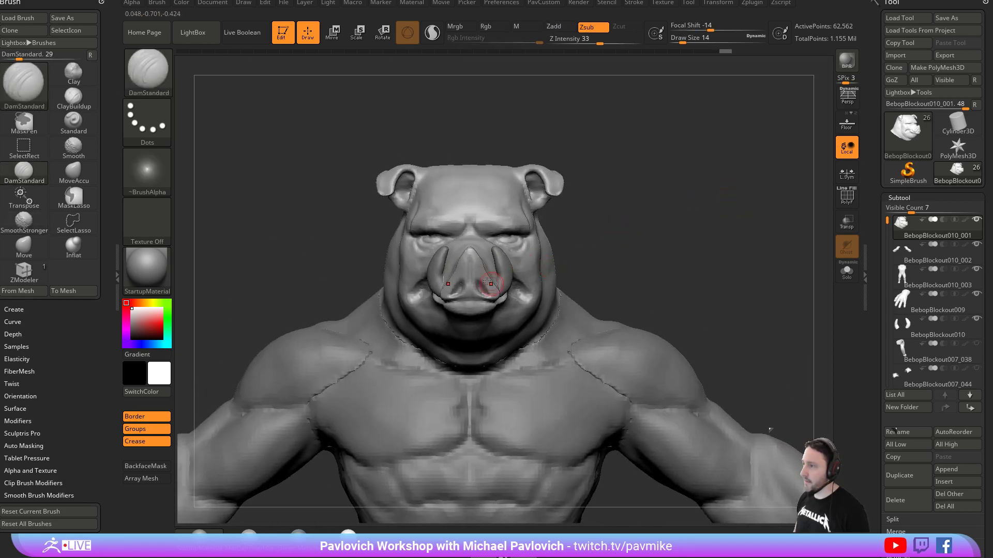
pyautogui.moveTo(492, 283); pyautogui.dragTo(546, 269, button='right')
pyautogui.moveTo(448, 297)
pyautogui.mouseDown(button='right')
pyautogui.moveTo(624, 240)
pyautogui.moveTo(565, 253)
pyautogui.mouseUp(button='right')
# Lasso-mask the lower jaw and cheek around the mouth corner in side view, invert the mask, and shift the jaw with the gizmo.
pyautogui.moveTo(534, 368)
pyautogui.keyDown('ctrl'); pyautogui.mouseDown()
pyautogui.moveTo(557, 297)
pyautogui.moveTo(499, 290)
pyautogui.mouseUp(); pyautogui.keyUp('ctrl')
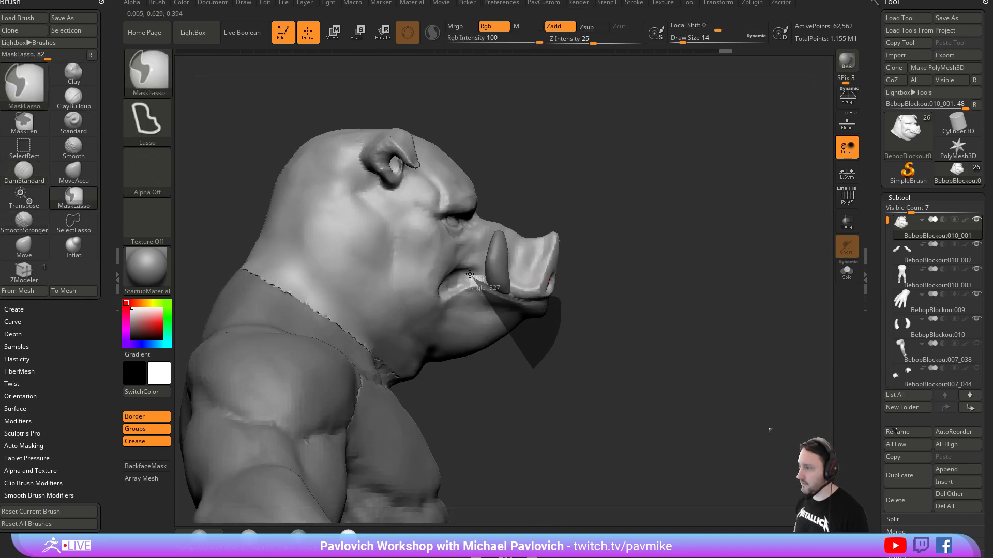
pyautogui.moveTo(435, 298)
pyautogui.keyDown('ctrl'); pyautogui.mouseDown()
pyautogui.moveTo(422, 266)
pyautogui.moveTo(391, 292)
pyautogui.moveTo(419, 355)
pyautogui.moveTo(439, 359)
pyautogui.mouseUp(); pyautogui.keyUp('ctrl')
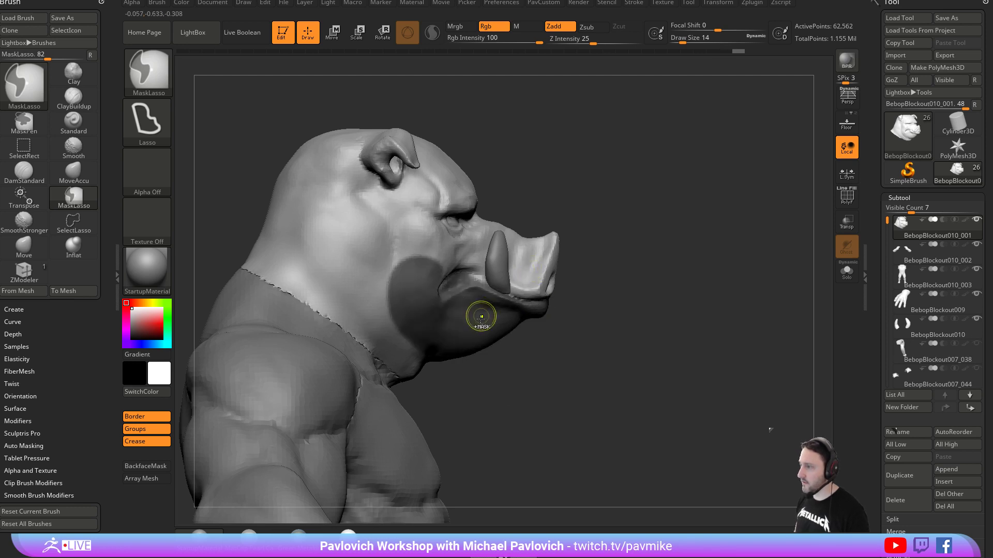
pyautogui.keyDown('ctrl'); pyautogui.click(594, 295); pyautogui.keyUp('ctrl')
pyautogui.press('w')
pyautogui.moveTo(460, 287); pyautogui.dragTo(463, 293)
pyautogui.keyDown('ctrl'); pyautogui.click(616, 227); pyautogui.keyUp('ctrl')
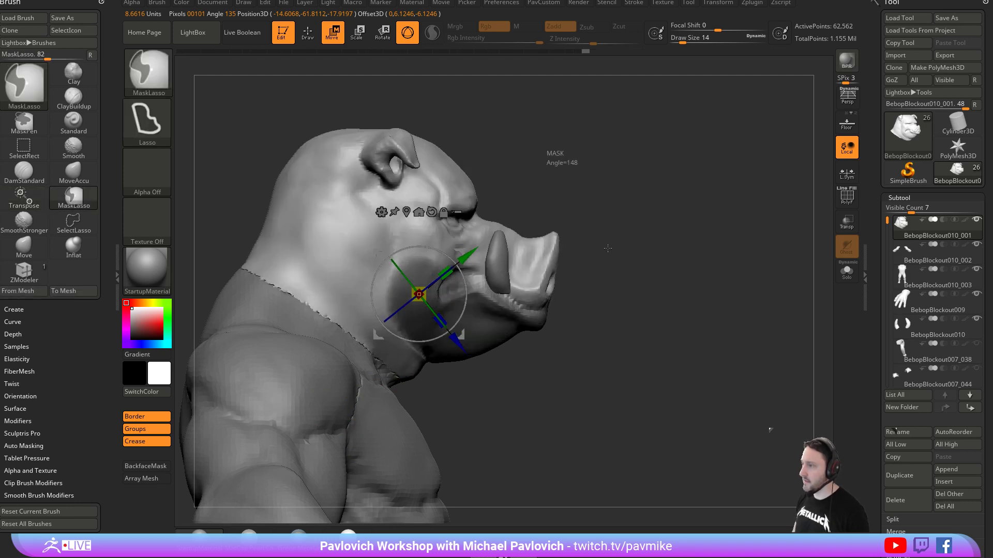
# Mask the head apart from the neck, invert the mask, reposition the head with the gizmo, and clear the mask to update the DynaMesh.
pyautogui.keyDown('ctrl'); pyautogui.moveTo(492, 203); pyautogui.dragTo(585, 235); pyautogui.keyUp('ctrl')
pyautogui.moveTo(567, 193)
pyautogui.keyDown('ctrl'); pyautogui.mouseDown()
pyautogui.moveTo(481, 111)
pyautogui.moveTo(331, 89)
pyautogui.moveTo(256, 218)
pyautogui.moveTo(402, 314)
pyautogui.moveTo(466, 331)
pyautogui.moveTo(547, 312)
pyautogui.moveTo(569, 295)
pyautogui.mouseUp(); pyautogui.keyUp('ctrl')
pyautogui.press('y')
pyautogui.press('y')
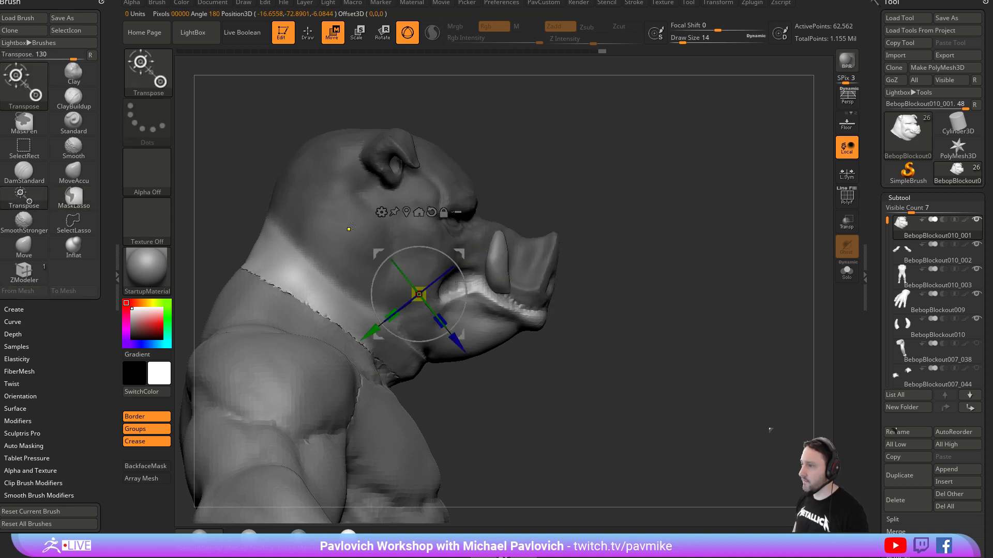
pyautogui.hotkey('ctrl', 'i')
pyautogui.keyDown('alt'); pyautogui.click(344, 232); pyautogui.keyUp('alt')
pyautogui.moveTo(390, 220); pyautogui.dragTo(476, 194)
pyautogui.press('q')
pyautogui.keyDown('shift'); pyautogui.moveTo(688, 197); pyautogui.dragTo(644, 201); pyautogui.keyUp('shift')
pyautogui.moveTo(650, 162)
pyautogui.keyDown('ctrl'); pyautogui.mouseDown()
pyautogui.moveTo(682, 211)
pyautogui.moveTo(647, 163)
pyautogui.moveTo(680, 181)
pyautogui.moveTo(653, 147)
pyautogui.mouseUp(); pyautogui.keyUp('ctrl')
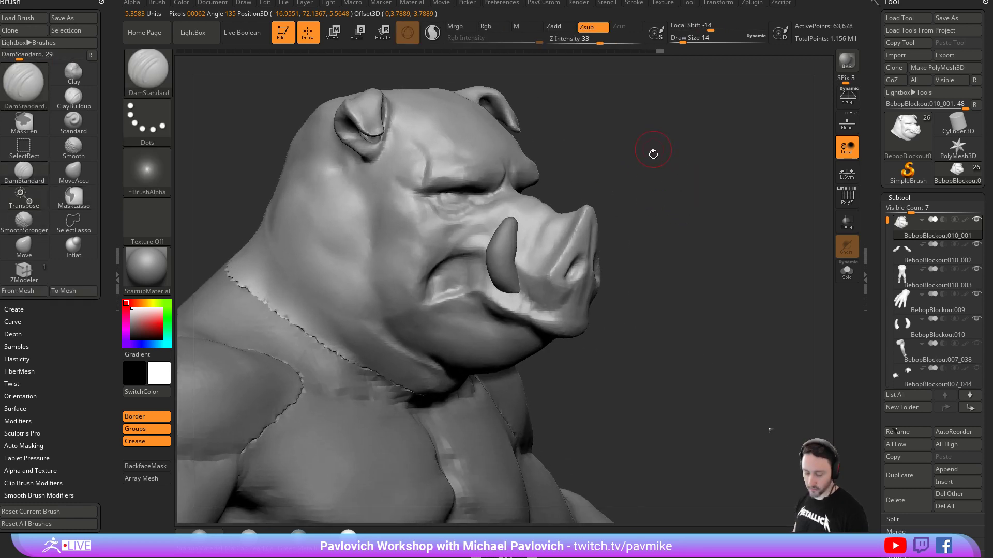
# Select the tusks and adjust their tilt slightly with the gizmo, redoing the first attempt.
pyautogui.keyDown('alt'); pyautogui.click(504, 257); pyautogui.keyUp('alt')
pyautogui.keyDown('shift'); pyautogui.moveTo(691, 221); pyautogui.dragTo(719, 215); pyautogui.keyUp('shift')
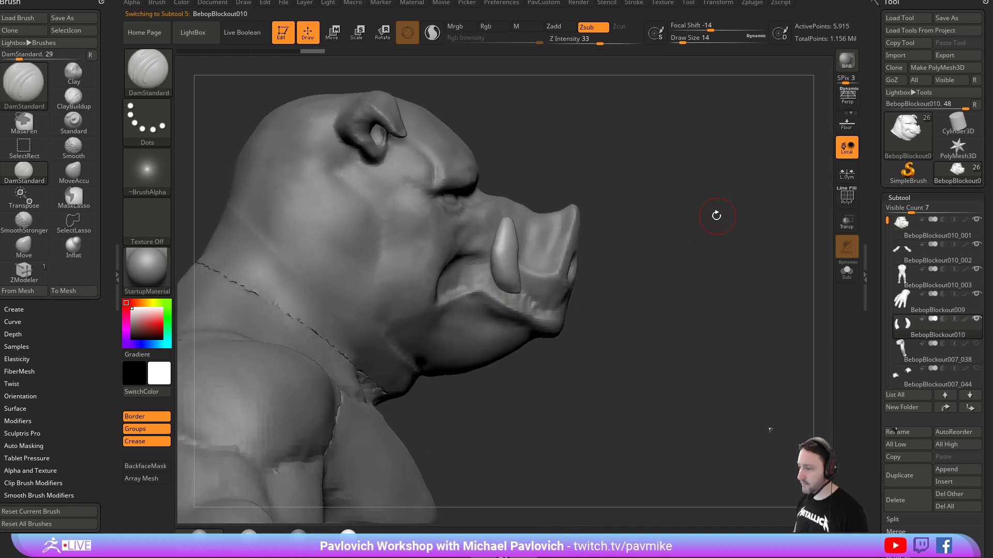
pyautogui.press('w')
pyautogui.moveTo(552, 231)
pyautogui.mouseDown()
pyautogui.moveTo(558, 240)
pyautogui.moveTo(551, 216)
pyautogui.mouseUp()
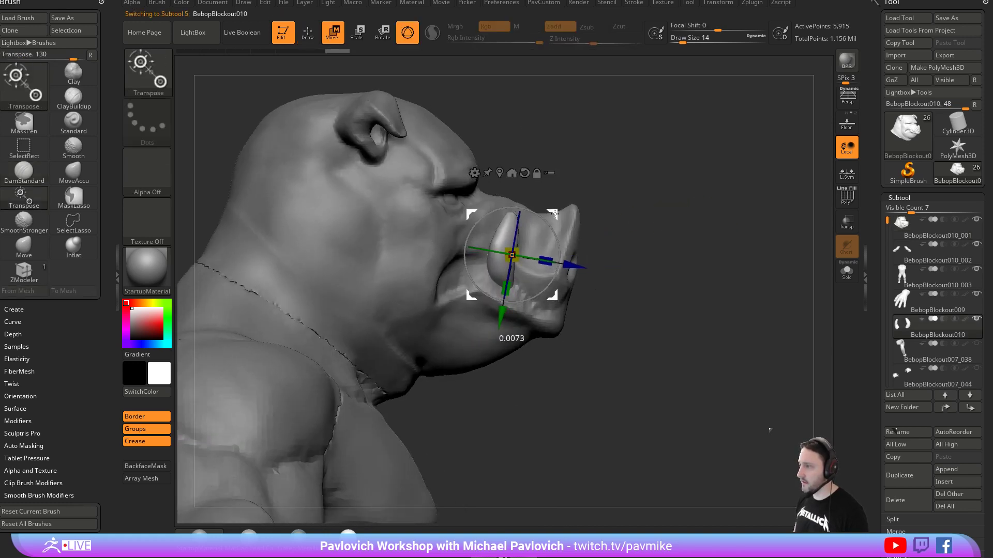
pyautogui.press('q')
pyautogui.moveTo(720, 204)
pyautogui.keyDown('shift'); pyautogui.mouseDown()
pyautogui.moveTo(697, 204)
pyautogui.moveTo(786, 195)
pyautogui.mouseUp(); pyautogui.keyUp('shift')
pyautogui.hotkey('ctrl', 'z')
pyautogui.press('w')
pyautogui.moveTo(559, 219); pyautogui.dragTo(555, 230)
pyautogui.press('q')
pyautogui.moveTo(717, 231)
pyautogui.keyDown('shift'); pyautogui.mouseDown()
pyautogui.moveTo(692, 231)
pyautogui.moveTo(777, 213)
pyautogui.mouseUp(); pyautogui.keyUp('shift')
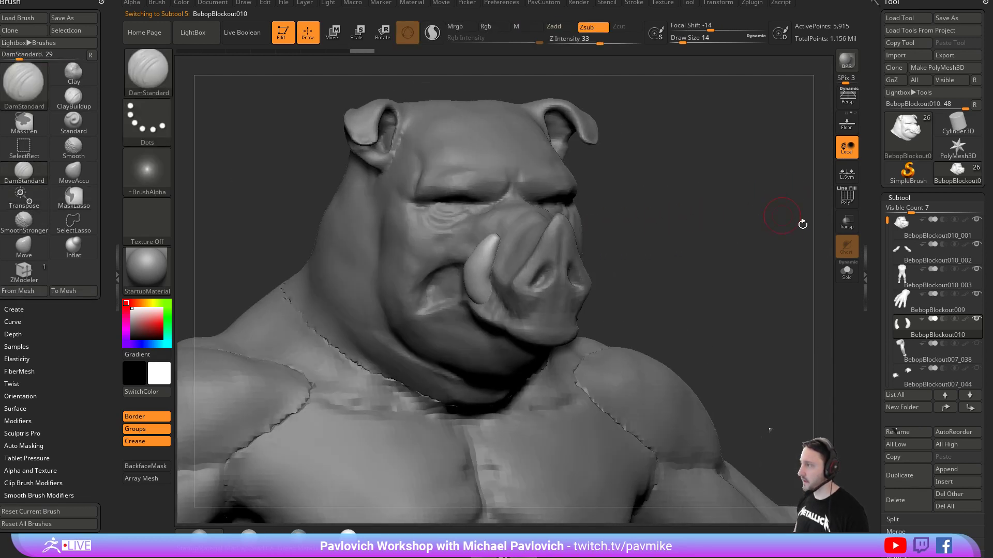
# Insert a CubeMid primitive at the head's mouth in side view and split it off into its own subtool.
pyautogui.click(839, 204)
pyautogui.keyDown('alt'); pyautogui.moveTo(641, 248); pyautogui.dragTo(688, 230); pyautogui.keyUp('alt')
pyautogui.press('m')
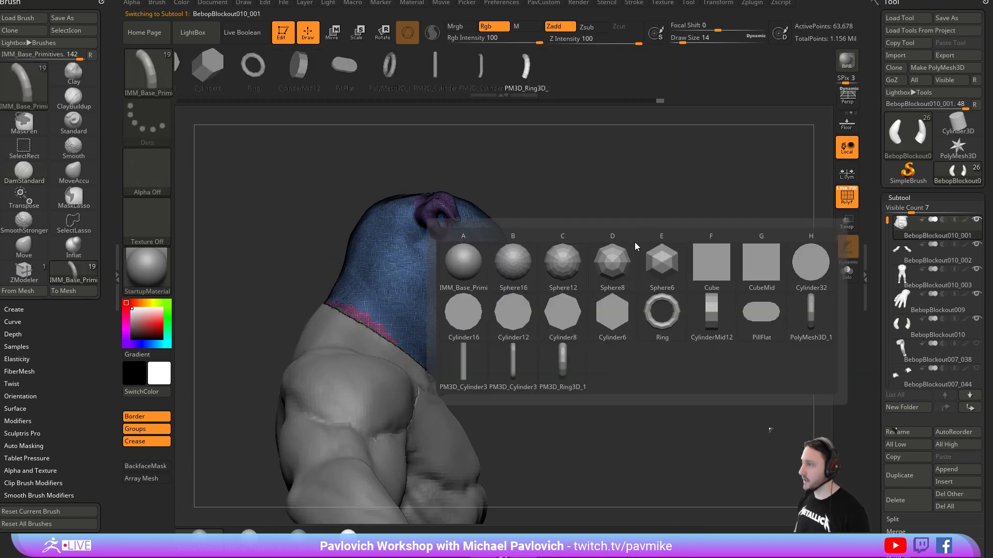
pyautogui.click(754, 270)
pyautogui.keyDown('shift'); pyautogui.moveTo(728, 243); pyautogui.dragTo(654, 243); pyautogui.keyUp('shift')
pyautogui.moveTo(502, 321); pyautogui.dragTo(503, 358)
pyautogui.keyDown('shift'); pyautogui.moveTo(651, 271); pyautogui.dragTo(698, 271); pyautogui.keyUp('shift')
pyautogui.press('space')
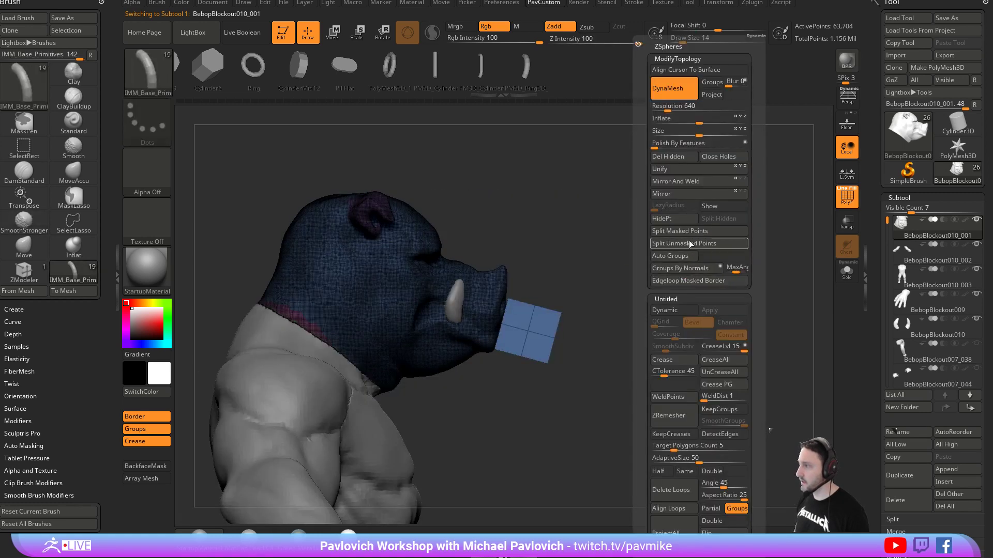
pyautogui.click(689, 243)
# Flatten the cube into a thin slab with the gizmo, widen it, and position it through the mouth opening.
pyautogui.press('w')
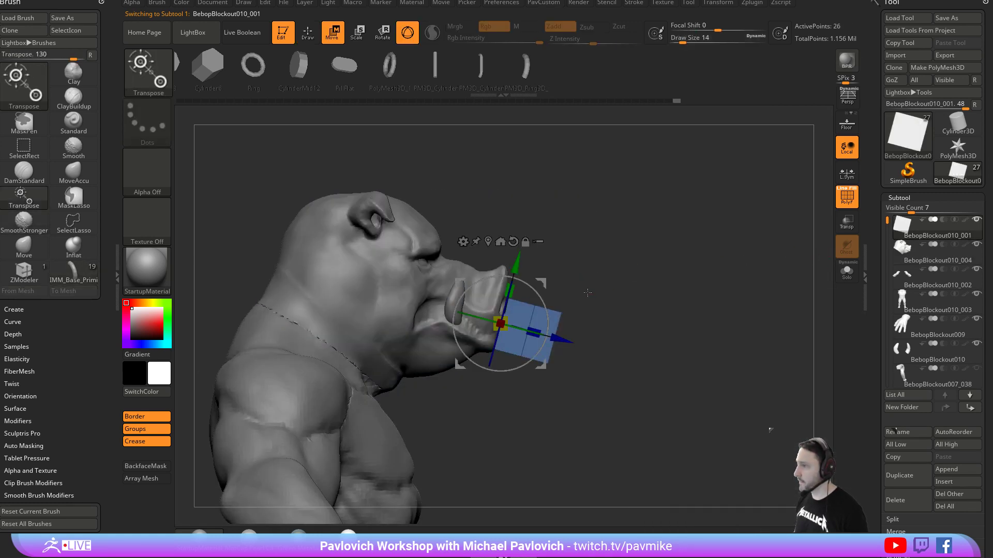
pyautogui.moveTo(509, 290); pyautogui.dragTo(481, 271)
pyautogui.moveTo(473, 315); pyautogui.dragTo(528, 322)
pyautogui.moveTo(475, 269); pyautogui.dragTo(444, 262)
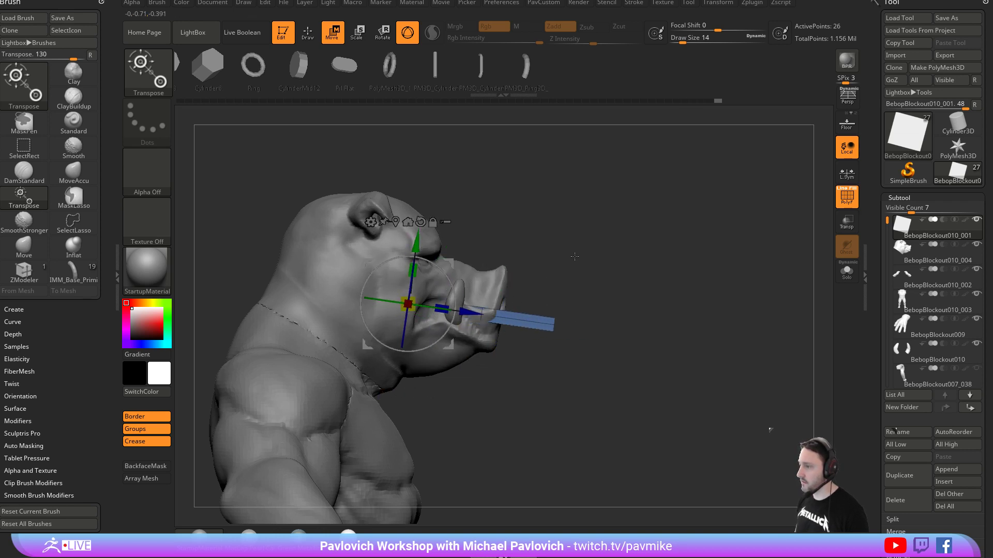
pyautogui.keyDown('shift'); pyautogui.moveTo(444, 263); pyautogui.dragTo(395, 264, button='right'); pyautogui.keyUp('shift')
pyautogui.moveTo(374, 304); pyautogui.dragTo(316, 304)
# Convert the slab to a DynaMesh so that it has enough geometry to sculpt.
pyautogui.press('q')
pyautogui.moveTo(348, 280); pyautogui.dragTo(490, 280, button='right')
pyautogui.press('w')
pyautogui.press('q')
pyautogui.press('space')
pyautogui.keyDown('ctrl'); pyautogui.moveTo(648, 255); pyautogui.dragTo(655, 300); pyautogui.keyUp('ctrl')
pyautogui.moveTo(652, 253)
pyautogui.mouseDown(button='right')
pyautogui.moveTo(643, 242)
pyautogui.moveTo(739, 229)
pyautogui.mouseUp(button='right')
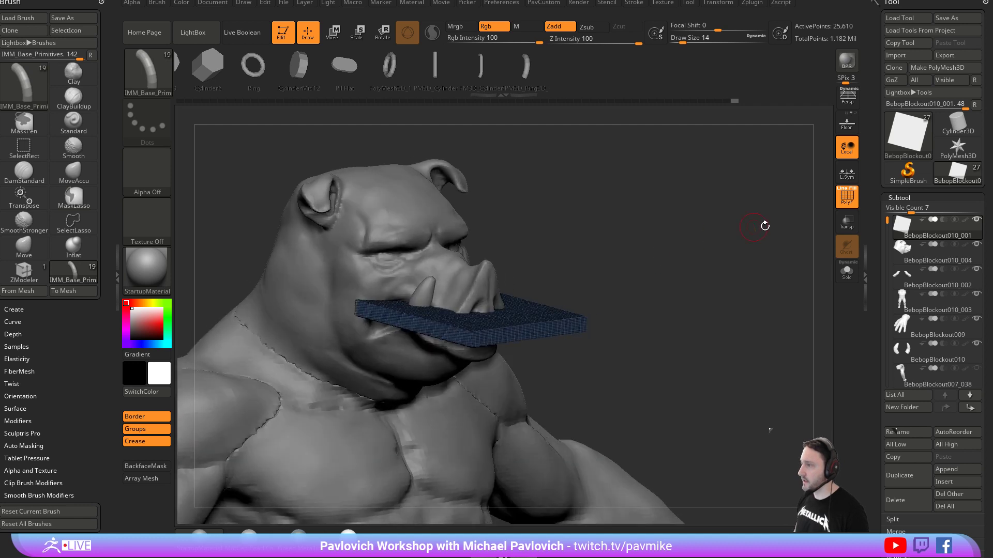
# Move the slab below the head in the subtool order, make it subtractive, and preview the cut with Live Boolean.
pyautogui.click(969, 408)
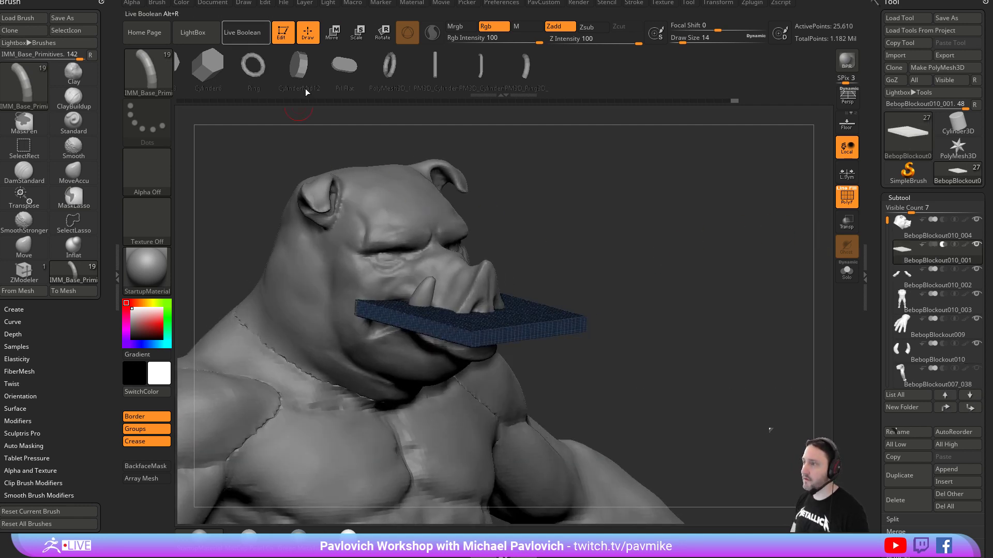
pyautogui.hotkey('alt', 'r')
pyautogui.keyDown('shift'); pyautogui.moveTo(667, 243); pyautogui.dragTo(660, 235, button='right'); pyautogui.keyUp('shift')
pyautogui.hotkey('shift', 'f')
pyautogui.moveTo(802, 197)
pyautogui.mouseDown(button='right')
pyautogui.moveTo(781, 225)
pyautogui.moveTo(618, 253)
pyautogui.mouseUp(button='right')
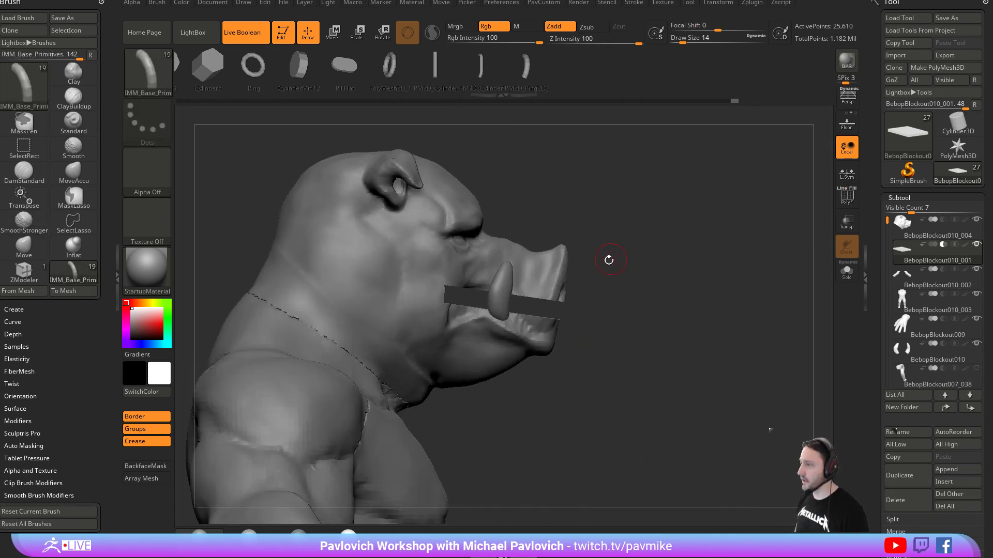
# Bend the subtractive slab along the lip line using the Move brush at draw size 80.
pyautogui.press('s')
pyautogui.click(620, 263)
pyautogui.press('b')
pyautogui.press('m')
pyautogui.press('v')
pyautogui.press('s')
pyautogui.click(556, 295)
pyautogui.moveTo(555, 295); pyautogui.dragTo(547, 305)
pyautogui.moveTo(547, 305); pyautogui.dragTo(552, 279, button='right')
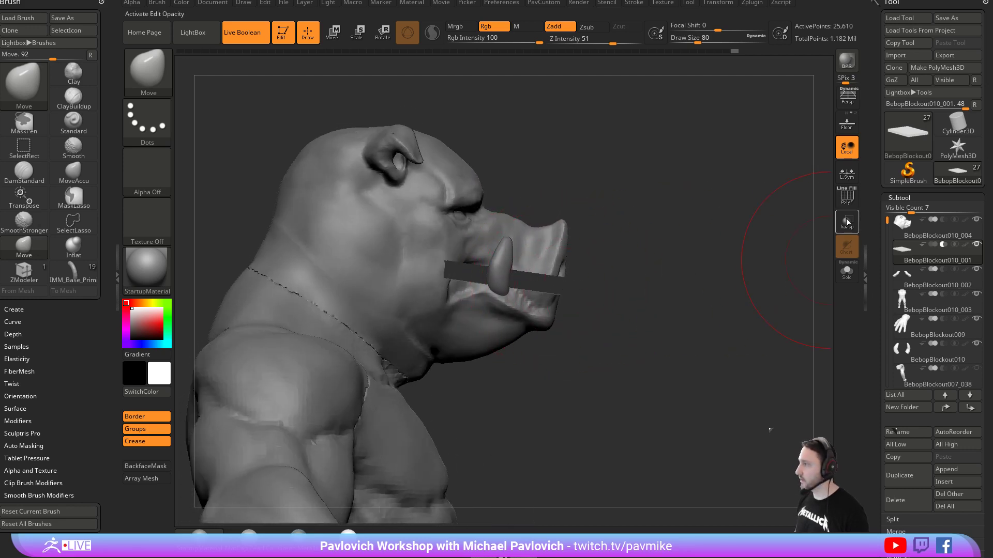
pyautogui.click(846, 196)
pyautogui.moveTo(731, 244); pyautogui.dragTo(587, 288, button='right')
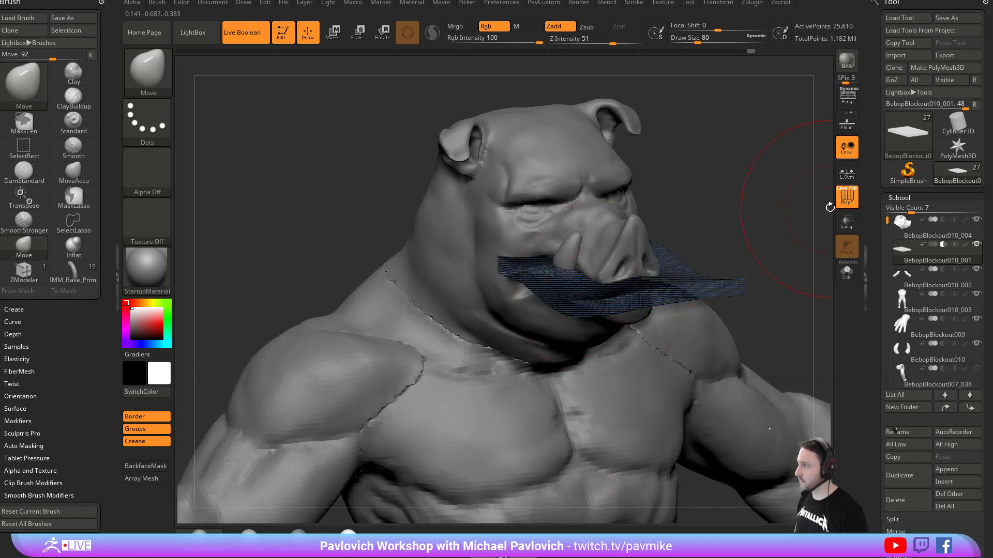
pyautogui.click(847, 196)
# Shape the slab around the mouth corners and front lips with the Move brush, reducing the draw size from 56 to 20.
pyautogui.moveTo(771, 216); pyautogui.dragTo(822, 223)
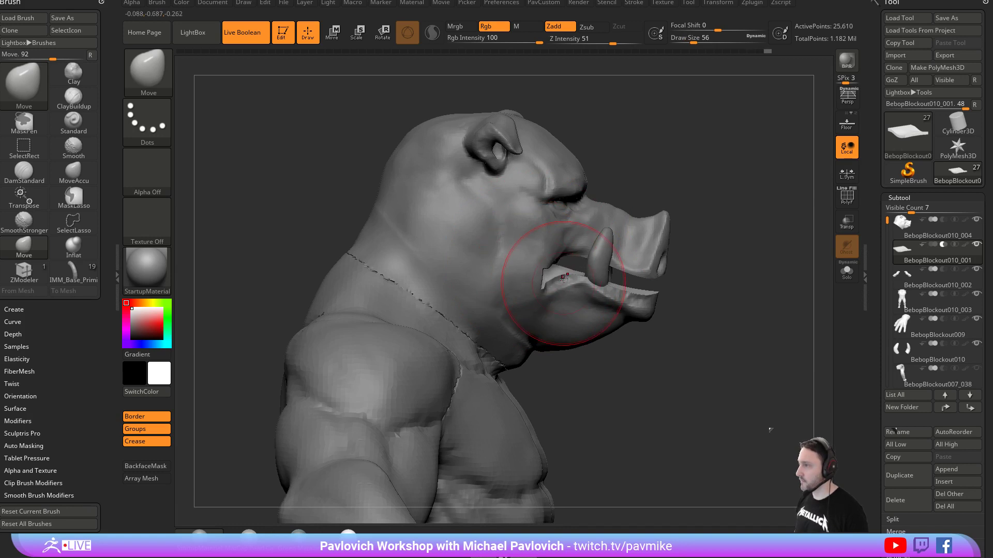
pyautogui.moveTo(622, 265); pyautogui.dragTo(581, 268, button='right')
pyautogui.press('[')
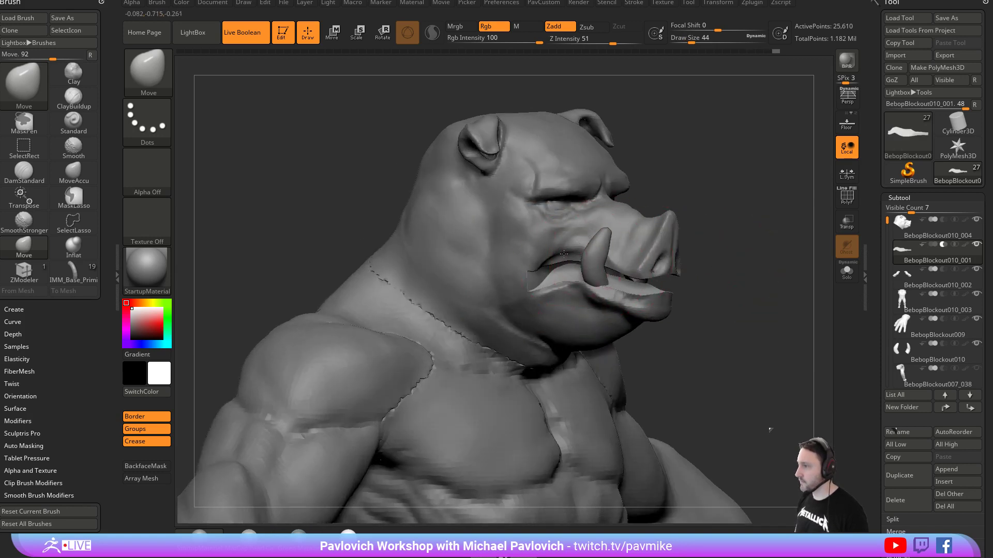
pyautogui.moveTo(681, 250); pyautogui.dragTo(519, 284, button='right')
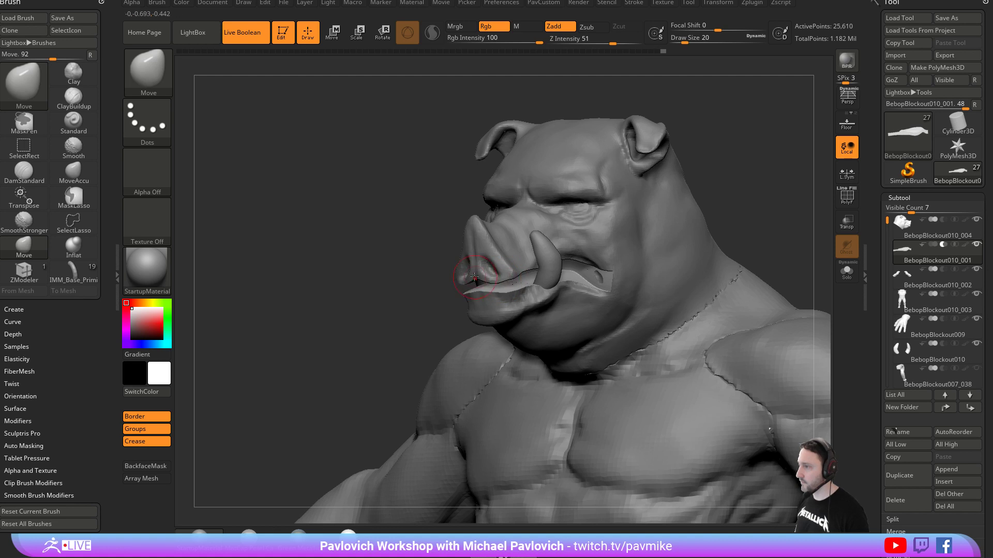
pyautogui.moveTo(428, 308)
pyautogui.mouseDown(button='right')
pyautogui.moveTo(494, 299)
pyautogui.moveTo(419, 314)
pyautogui.mouseUp(button='right')
# Check the slab in Solo mode and refine the cut at the lips with the Move brush at draw sizes 29 and 25.
pyautogui.click(847, 271)
pyautogui.moveTo(767, 248)
pyautogui.mouseDown(button='right')
pyautogui.moveTo(780, 261)
pyautogui.moveTo(811, 264)
pyautogui.mouseUp(button='right')
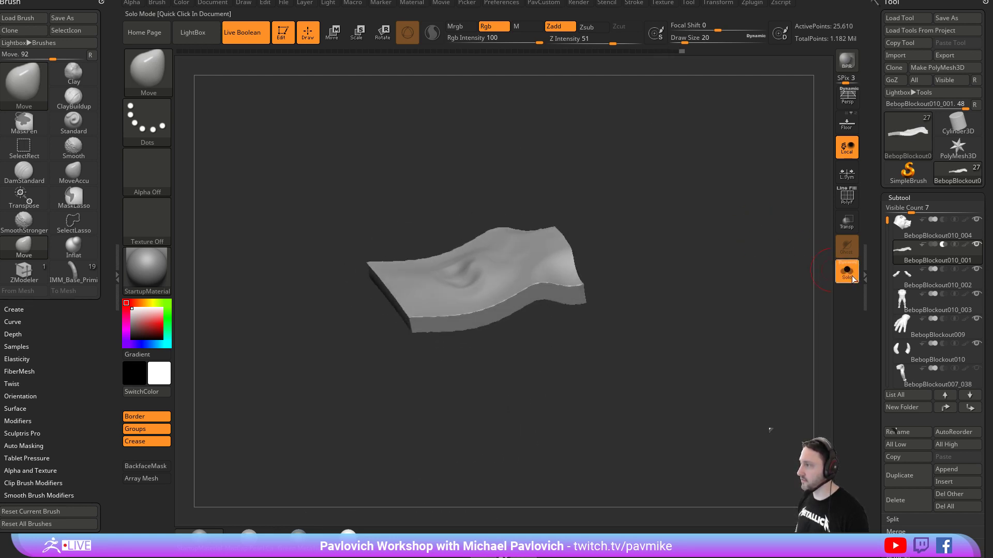
pyautogui.click(846, 272)
pyautogui.moveTo(381, 328); pyautogui.dragTo(452, 284, button='right')
pyautogui.press('s')
pyautogui.moveTo(530, 288); pyautogui.dragTo(509, 300)
pyautogui.press('s')
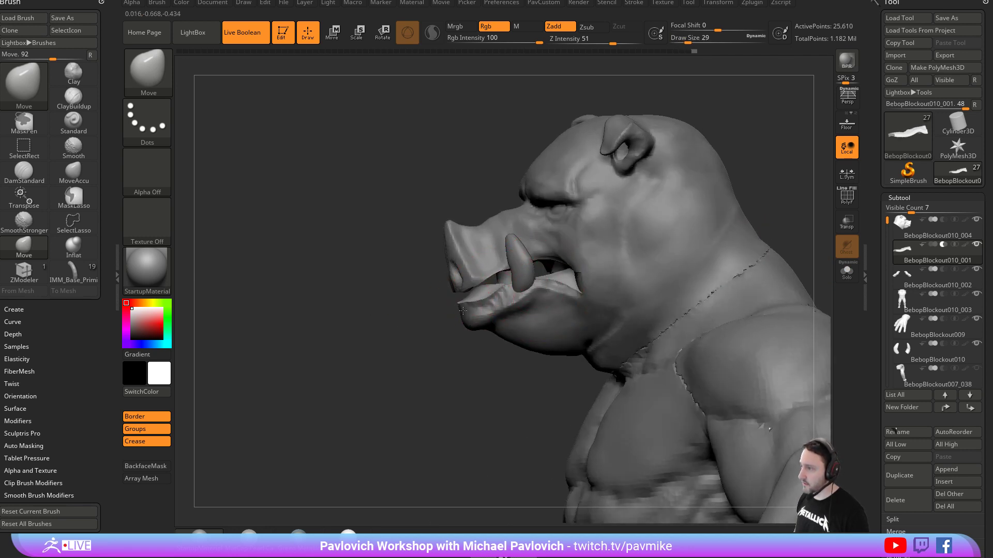
pyautogui.moveTo(478, 364)
pyautogui.mouseDown(button='right')
pyautogui.moveTo(641, 258)
pyautogui.moveTo(577, 275)
pyautogui.mouseUp(button='right')
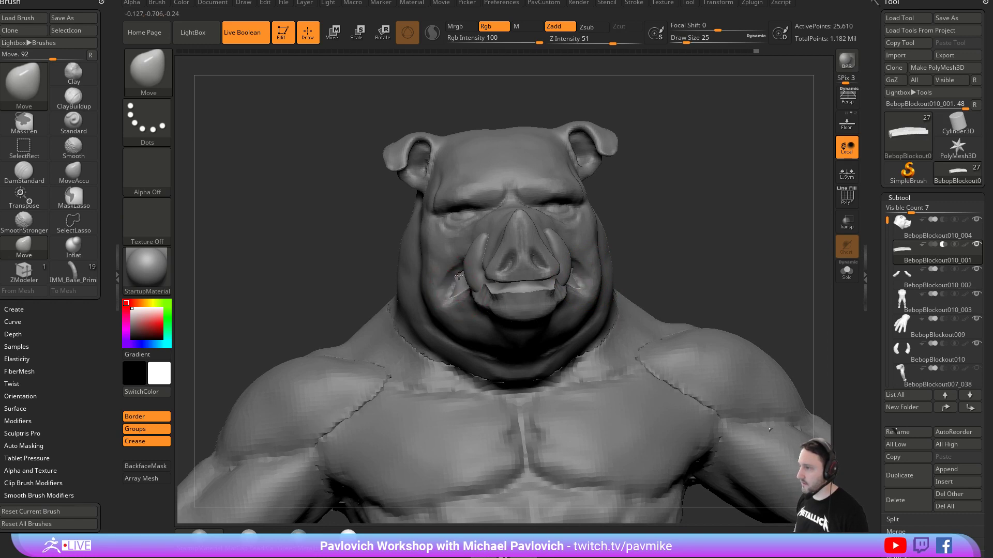
pyautogui.moveTo(457, 280)
pyautogui.mouseDown(button='right')
pyautogui.moveTo(691, 266)
pyautogui.moveTo(642, 299)
pyautogui.moveTo(660, 283)
pyautogui.mouseUp(button='right')
# Isolate the slab, mask everything except its inner end, and enlarge that end with the gizmo.
pyautogui.click(848, 280)
pyautogui.press('ctrl')
pyautogui.keyDown('ctrl'); pyautogui.moveTo(422, 270); pyautogui.dragTo(425, 282); pyautogui.keyUp('ctrl')
pyautogui.hotkey('ctrl', 'z')
pyautogui.moveTo(445, 320)
pyautogui.keyDown('ctrl'); pyautogui.mouseDown()
pyautogui.moveTo(396, 232)
pyautogui.moveTo(394, 265)
pyautogui.mouseUp(); pyautogui.keyUp('ctrl')
pyautogui.keyDown('ctrl'); pyautogui.click(658, 299); pyautogui.keyUp('ctrl')
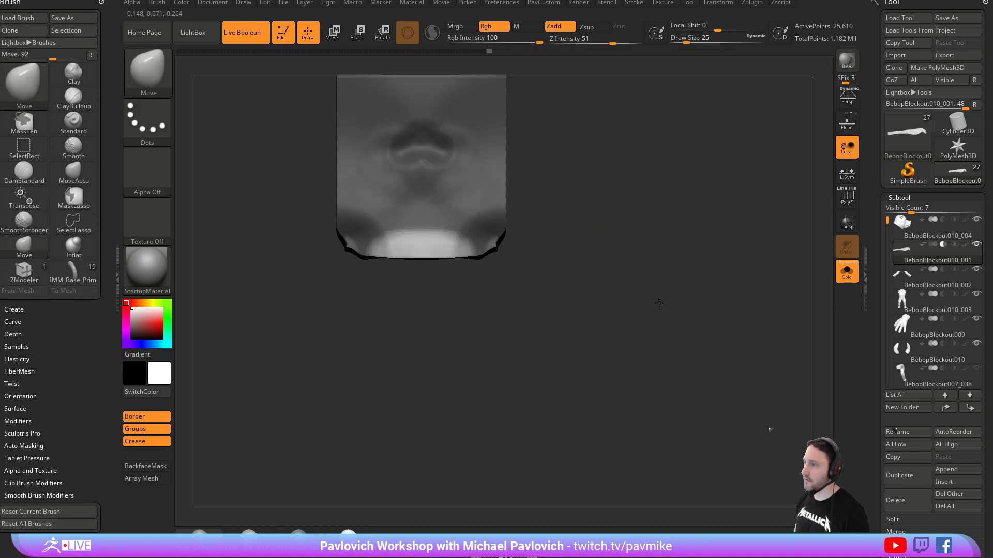
pyautogui.moveTo(659, 302); pyautogui.dragTo(643, 199, button='right')
pyautogui.press('w')
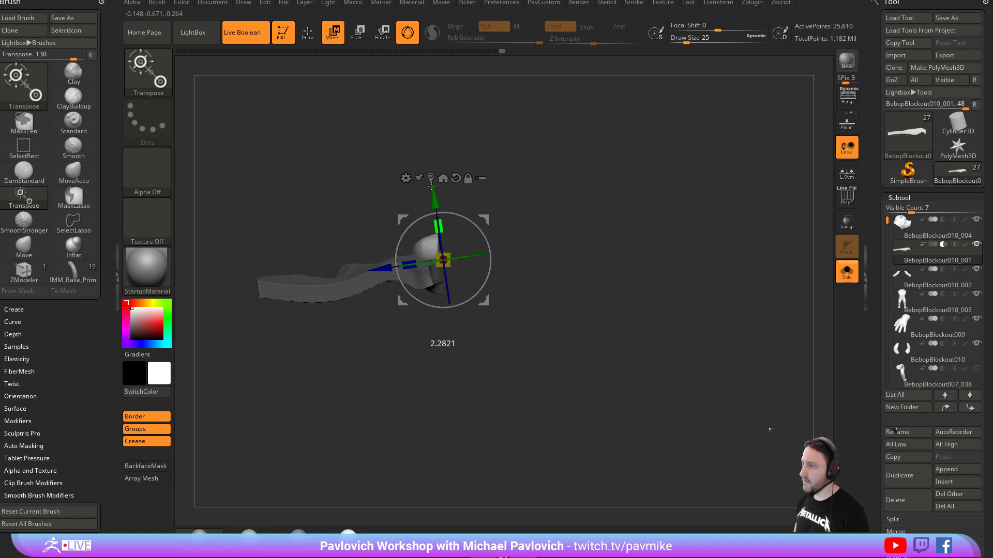
pyautogui.moveTo(482, 220); pyautogui.dragTo(506, 229)
pyautogui.moveTo(393, 272); pyautogui.dragTo(416, 270)
pyautogui.hotkey('ctrl', 'z')
# Clear the slab's mask and update its DynaMesh to even out the stretched geometry.
pyautogui.click(847, 198)
pyautogui.moveTo(689, 204); pyautogui.dragTo(691, 195, button='right')
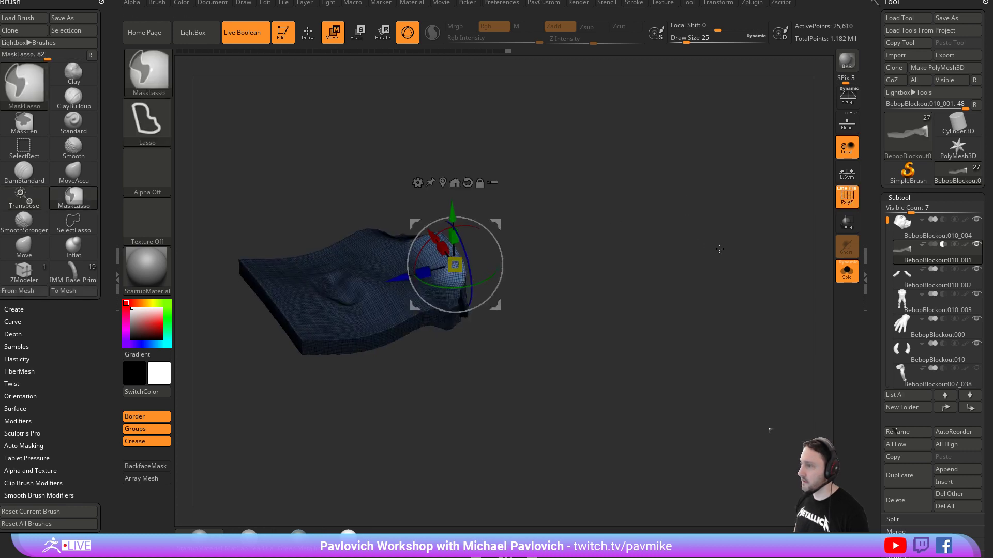
pyautogui.keyDown('ctrl'); pyautogui.moveTo(691, 195); pyautogui.dragTo(636, 241); pyautogui.keyUp('ctrl')
pyautogui.press('q')
pyautogui.keyDown('shift'); pyautogui.moveTo(629, 246); pyautogui.dragTo(615, 240, button='right'); pyautogui.keyUp('shift')
pyautogui.press('`')
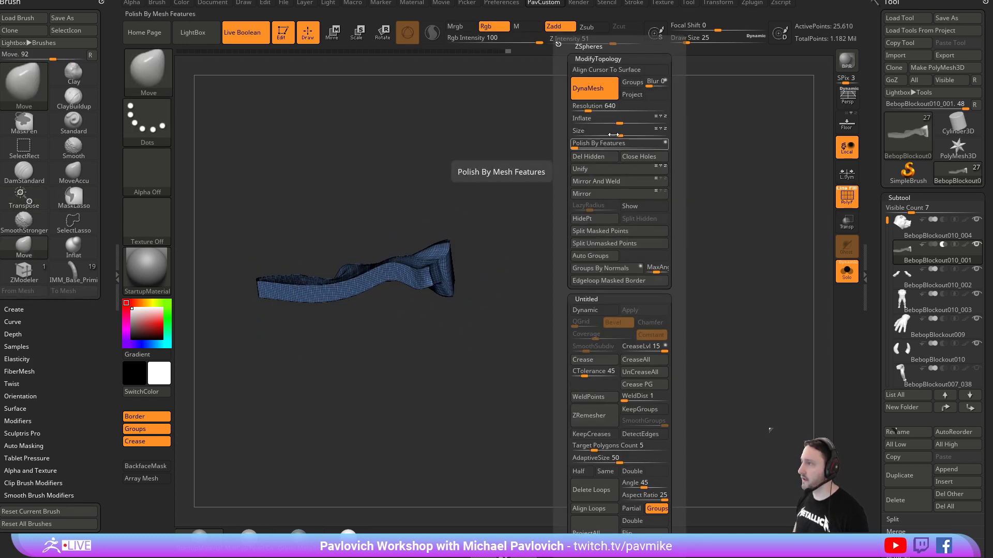
pyautogui.keyDown('ctrl'); pyautogui.moveTo(518, 158); pyautogui.dragTo(586, 276); pyautogui.keyUp('ctrl')
# Mask all but the slab's inner end, extend and rotate it down into the throat, and update the DynaMesh.
pyautogui.moveTo(537, 196)
pyautogui.keyDown('shift'); pyautogui.mouseDown(button='right')
pyautogui.moveTo(539, 306)
pyautogui.moveTo(551, 207)
pyautogui.mouseUp(button='right'); pyautogui.keyUp('shift')
pyautogui.press('ctrl')
pyautogui.keyDown('ctrl'); pyautogui.click(534, 254); pyautogui.keyUp('ctrl')
pyautogui.press('w')
pyautogui.press('ctrl')
pyautogui.moveTo(392, 294); pyautogui.dragTo(450, 280)
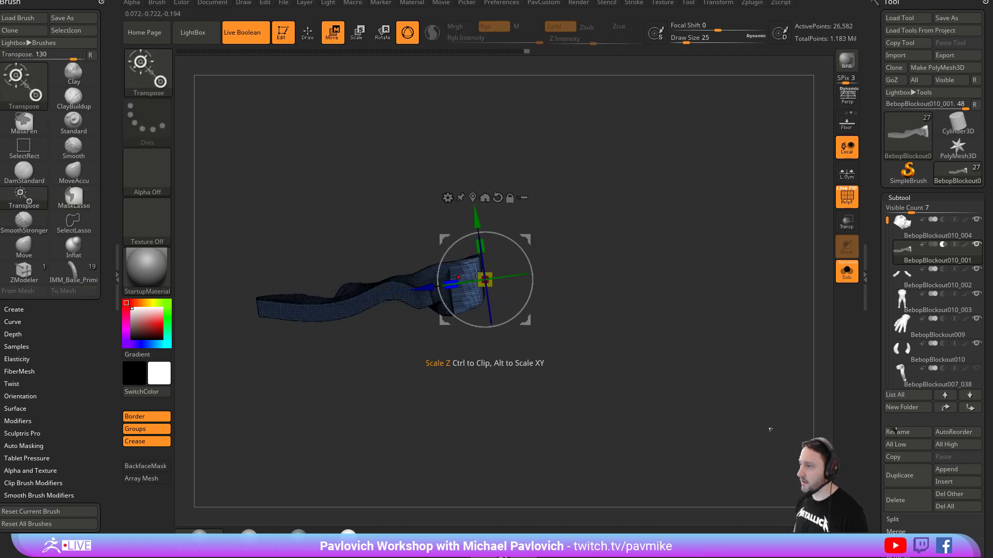
pyautogui.moveTo(531, 234); pyautogui.dragTo(540, 269)
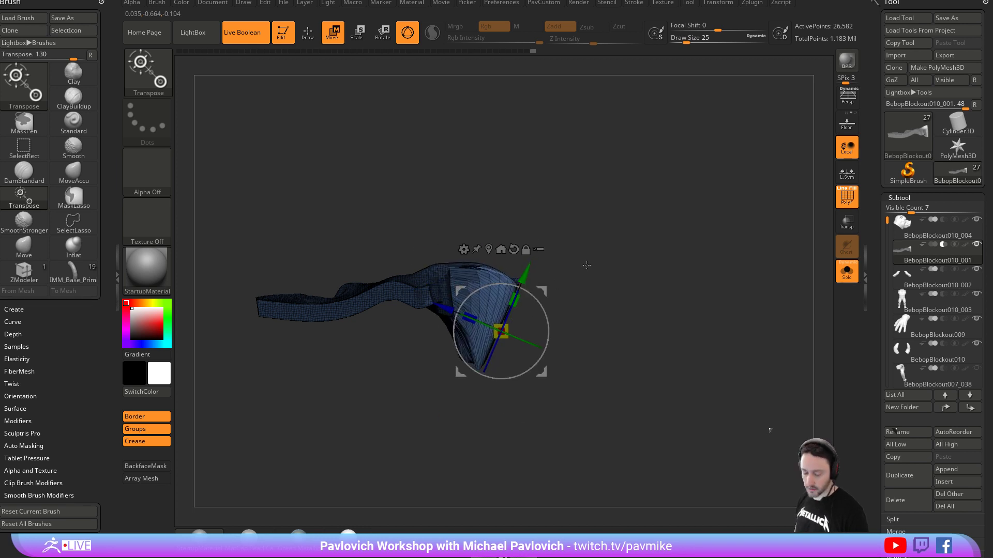
pyautogui.press('q')
pyautogui.keyDown('ctrl'); pyautogui.moveTo(617, 272); pyautogui.dragTo(641, 277); pyautogui.keyUp('ctrl')
# Bring back the full figure without wireframe, switch to the Standard brush, and review the mouth cut from several angles.
pyautogui.press('2')
pyautogui.moveTo(623, 206); pyautogui.dragTo(497, 297)
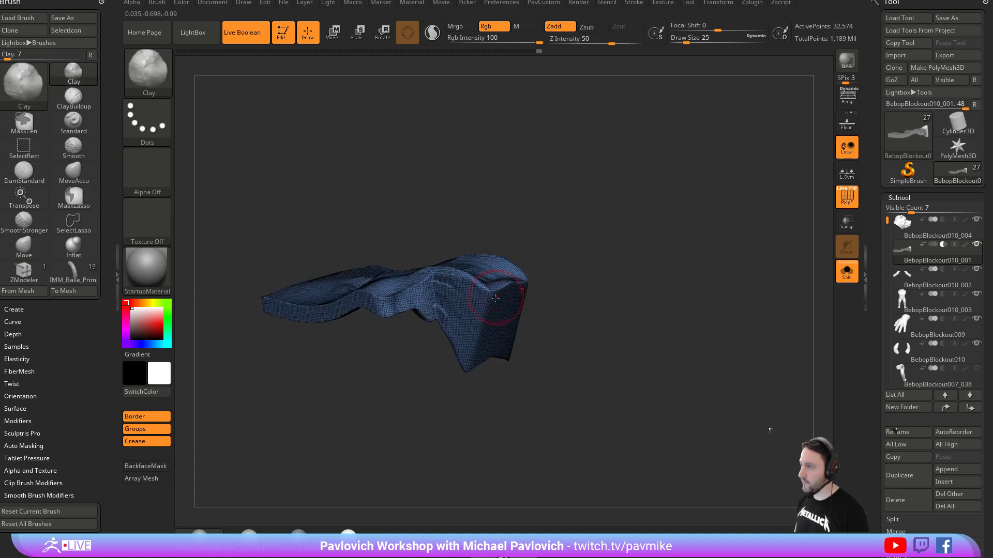
pyautogui.moveTo(564, 311); pyautogui.dragTo(804, 279)
pyautogui.click(846, 271)
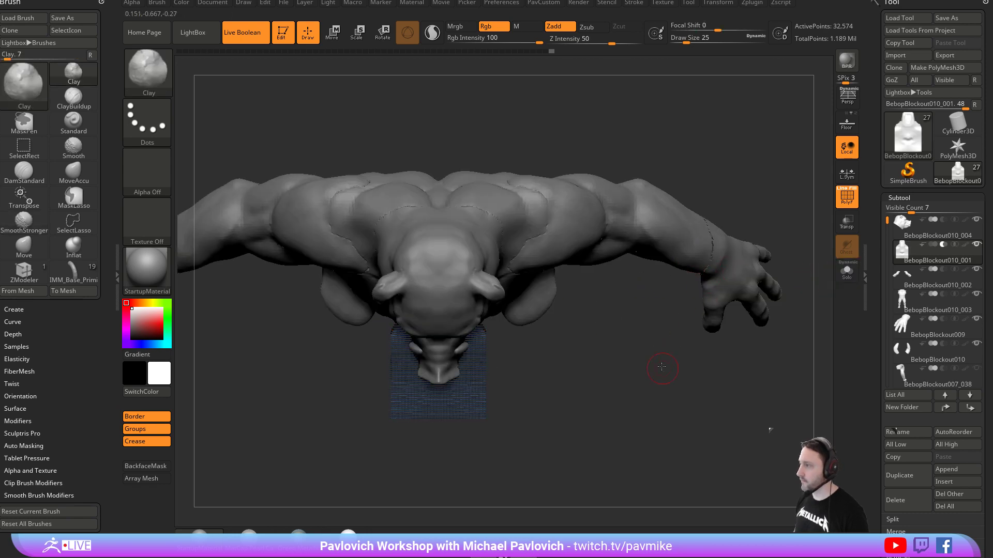
pyautogui.keyDown('shift'); pyautogui.moveTo(663, 368); pyautogui.dragTo(824, 209); pyautogui.keyUp('shift')
pyautogui.click(846, 197)
pyautogui.moveTo(665, 195)
pyautogui.keyDown('alt'); pyautogui.mouseDown()
pyautogui.moveTo(736, 215)
pyautogui.moveTo(754, 203)
pyautogui.moveTo(700, 210)
pyautogui.moveTo(693, 230)
pyautogui.mouseUp(); pyautogui.keyUp('alt')
pyautogui.press('b')
pyautogui.press('s')
pyautogui.press('t')
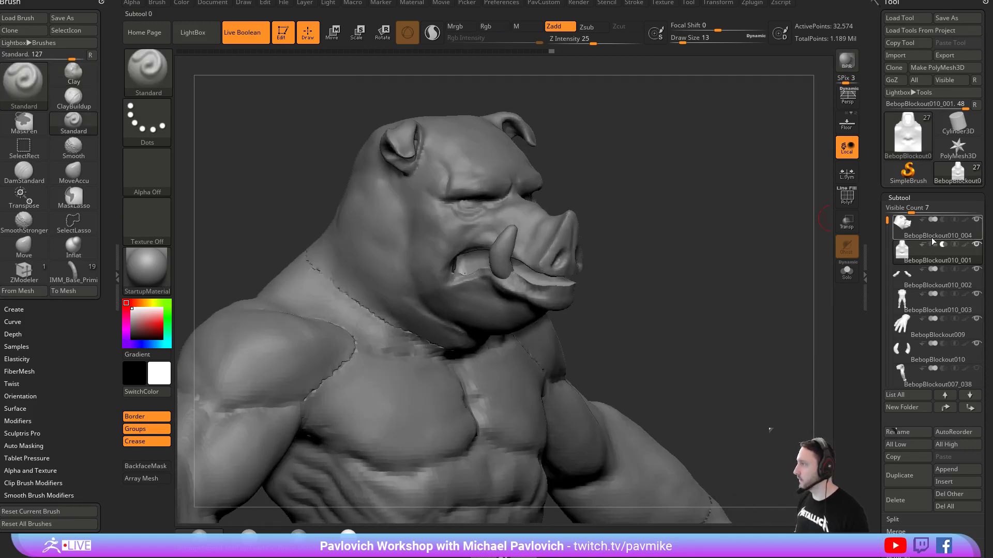
pyautogui.moveTo(932, 241)
pyautogui.moveTo(727, 285); pyautogui.dragTo(815, 279)
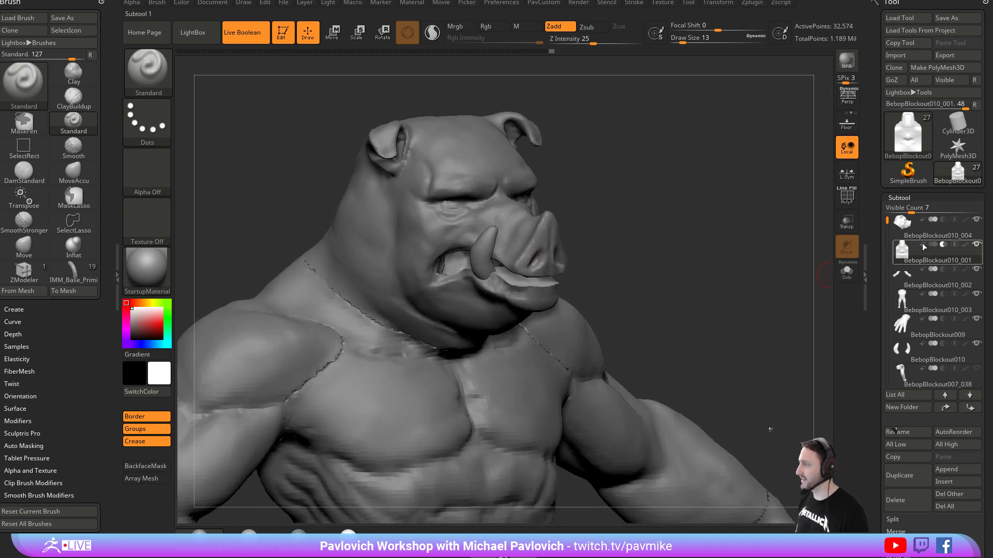
# Turn off Live Boolean, merge the slab into the head subtool, and subtract it through a DynaMesh update.
pyautogui.click(240, 44)
pyautogui.moveTo(799, 278); pyautogui.dragTo(888, 257)
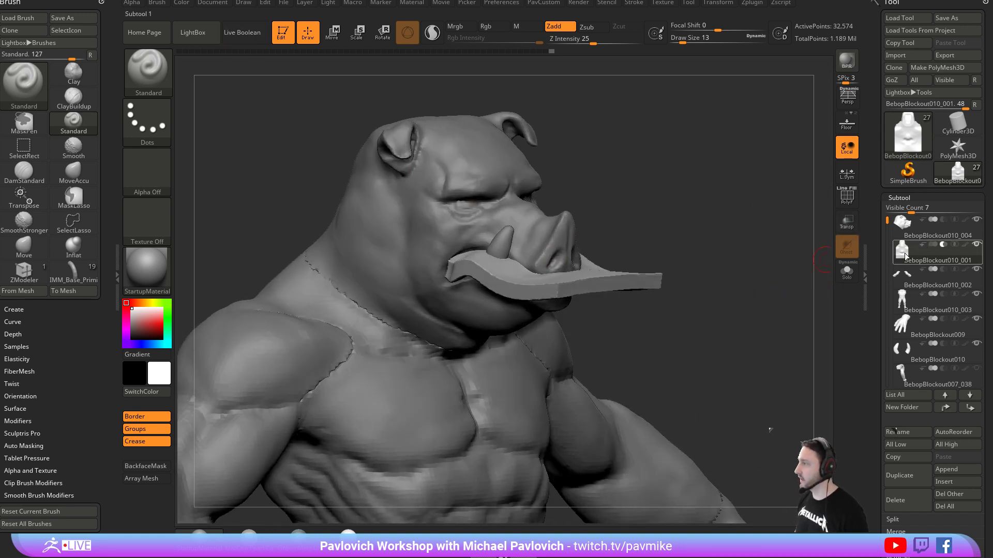
pyautogui.click(910, 227)
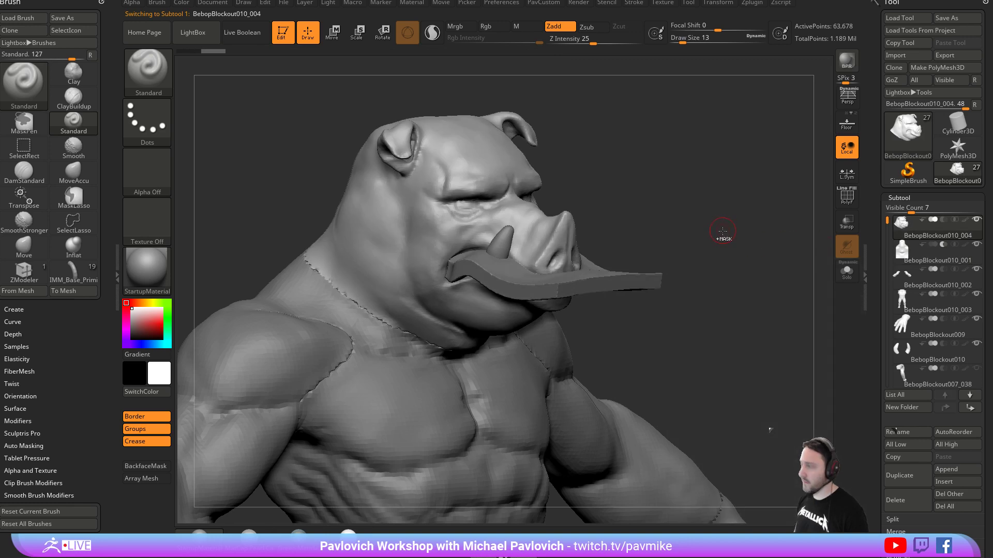
pyautogui.moveTo(729, 220)
pyautogui.mouseDown()
pyautogui.moveTo(616, 239)
pyautogui.moveTo(647, 224)
pyautogui.moveTo(760, 222)
pyautogui.mouseUp()
# Smooth the newly cut lips and mouth corners on both sides using SmoothStronger at draw size 17.
pyautogui.press('s')
pyautogui.moveTo(498, 270); pyautogui.dragTo(569, 273)
pyautogui.keyDown('alt'); pyautogui.moveTo(640, 237); pyautogui.dragTo(653, 264); pyautogui.keyUp('alt')
pyautogui.moveTo(654, 264); pyautogui.dragTo(729, 259)
pyautogui.keyDown('shift'); pyautogui.moveTo(522, 264); pyautogui.dragTo(546, 279); pyautogui.keyUp('shift')
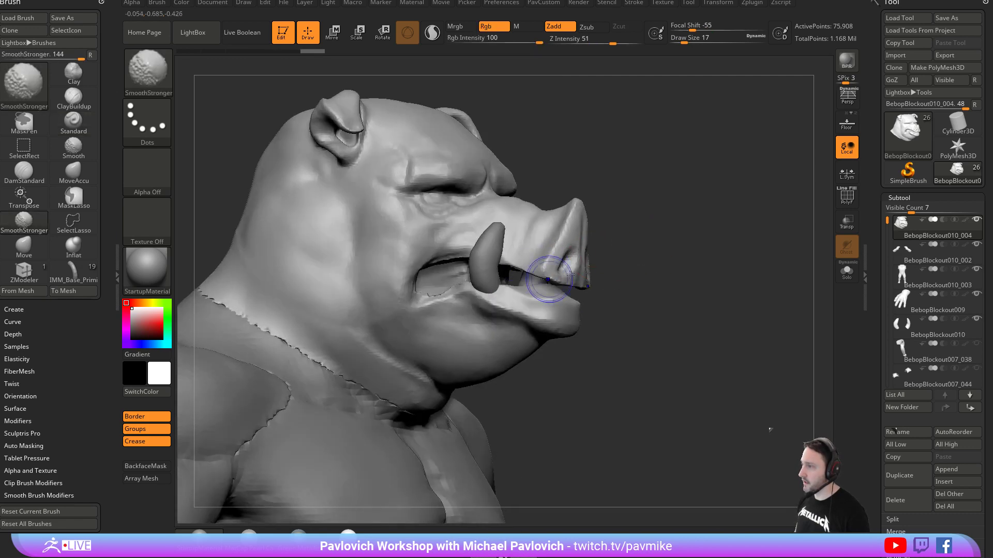
pyautogui.moveTo(615, 259); pyautogui.dragTo(632, 286)
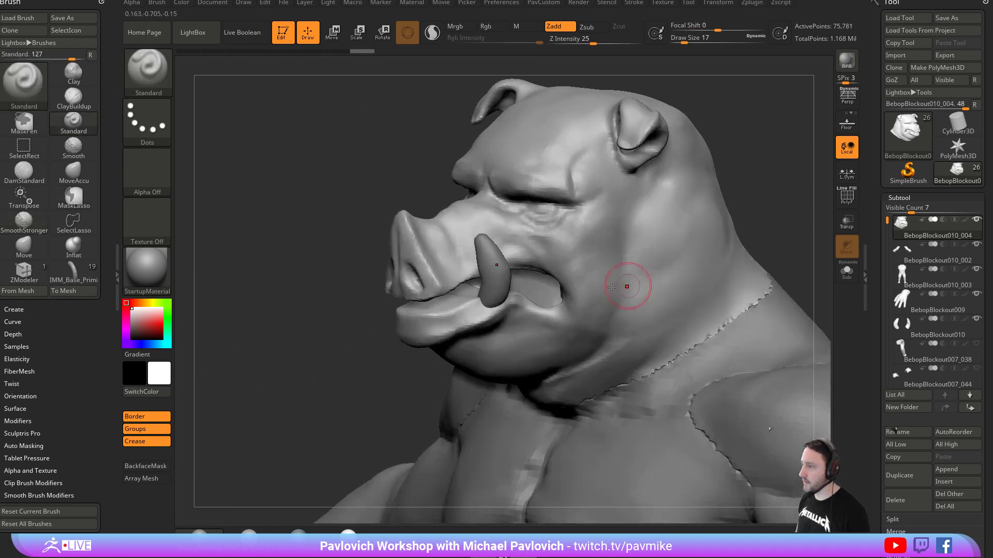
pyautogui.keyDown('shift'); pyautogui.moveTo(341, 337); pyautogui.dragTo(404, 331); pyautogui.keyUp('shift')
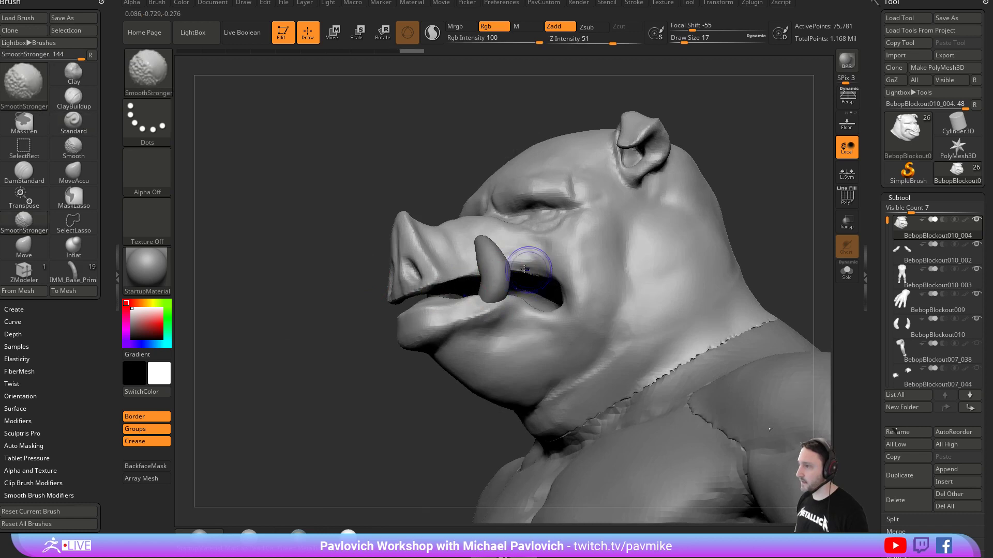
# Insert a Cylinder32 primitive on top of the head and split it off into its own subtool.
pyautogui.moveTo(321, 350)
pyautogui.mouseDown()
pyautogui.moveTo(488, 268)
pyautogui.moveTo(640, 239)
pyautogui.moveTo(648, 249)
pyautogui.moveTo(623, 269)
pyautogui.moveTo(658, 254)
pyautogui.moveTo(666, 265)
pyautogui.mouseUp()
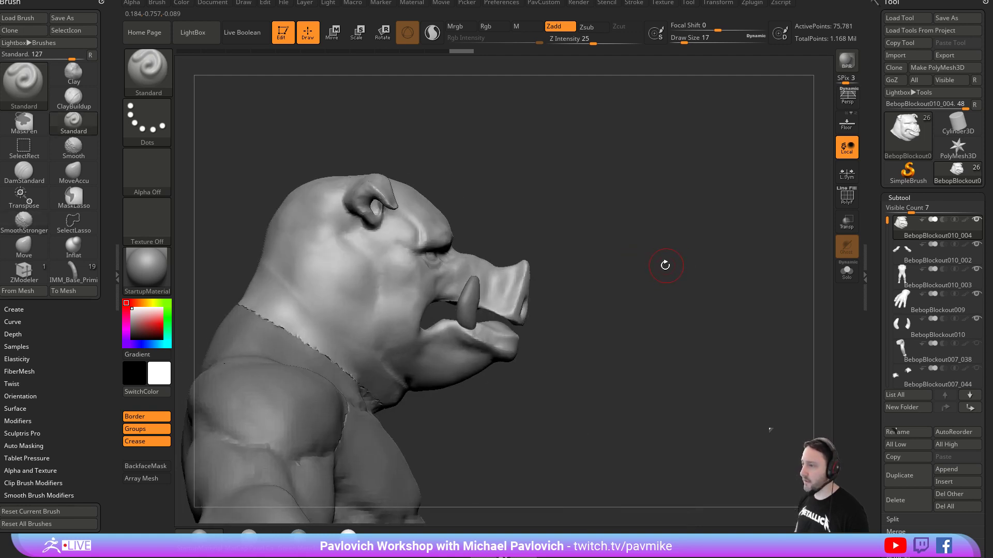
pyautogui.press('5')
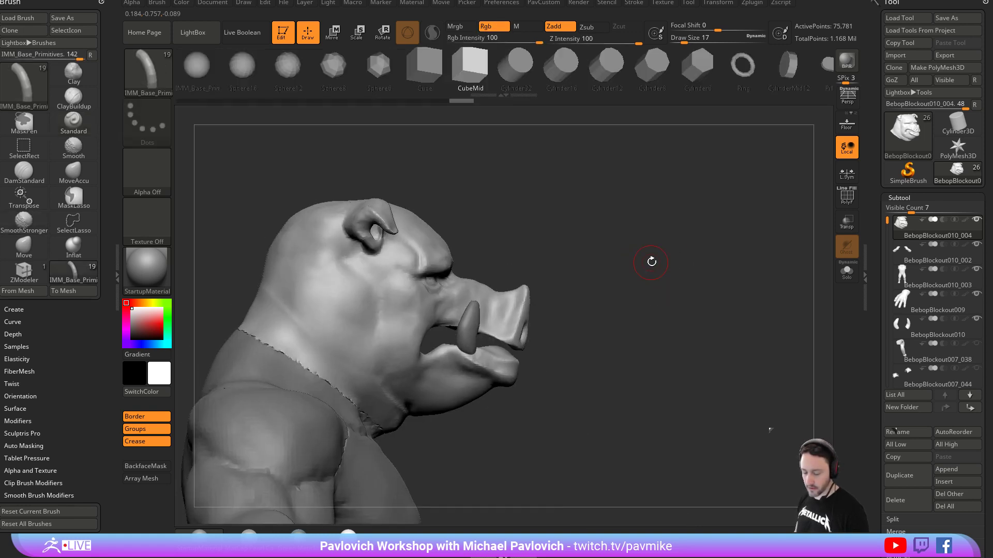
pyautogui.press('m')
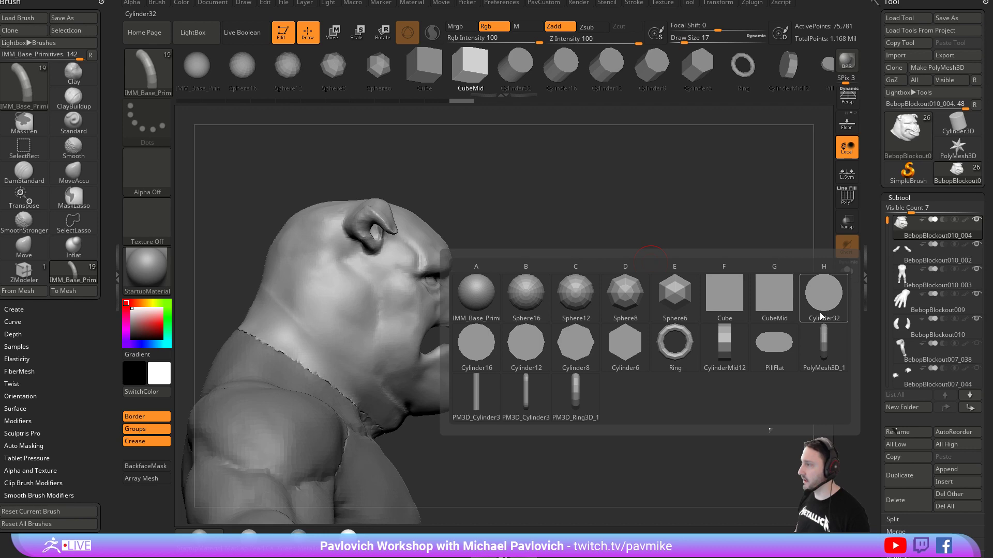
pyautogui.click(824, 293)
pyautogui.moveTo(773, 266); pyautogui.dragTo(666, 284)
pyautogui.moveTo(494, 262); pyautogui.dragTo(528, 274)
pyautogui.moveTo(623, 298); pyautogui.dragTo(727, 222)
pyautogui.press('2')
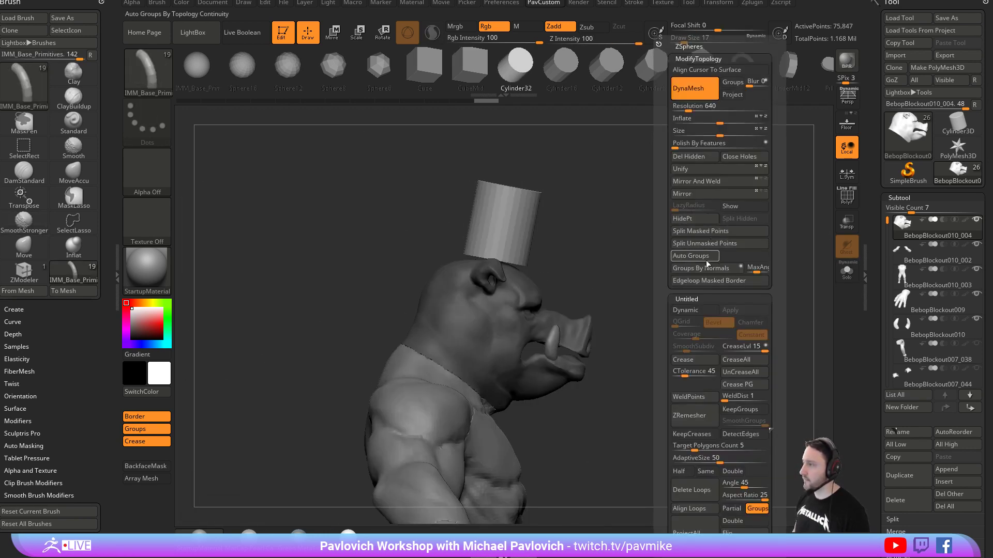
pyautogui.click(703, 243)
# Move the cylinder down into the mouth and flatten it into a thin disc tilted along the mouth line.
pyautogui.press('w')
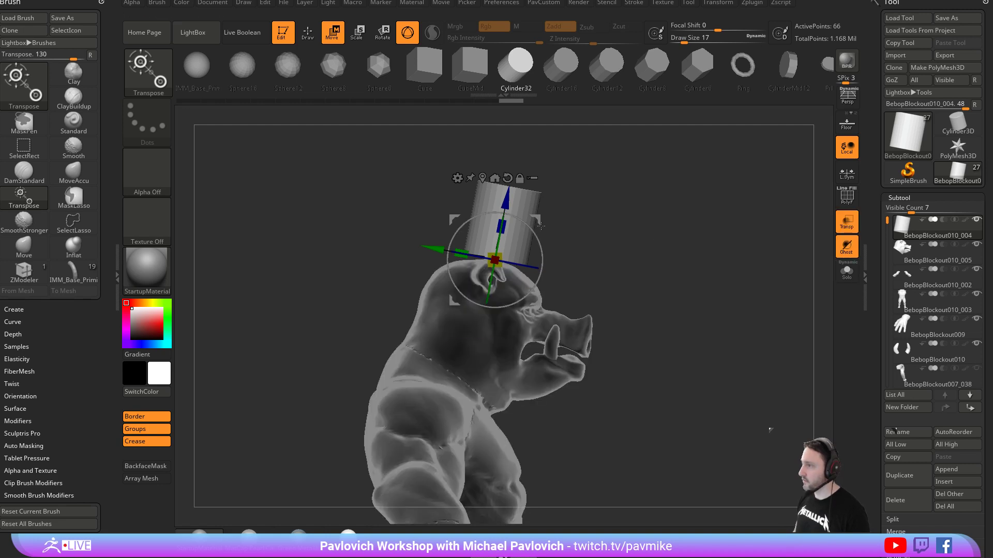
pyautogui.moveTo(495, 260); pyautogui.dragTo(509, 372)
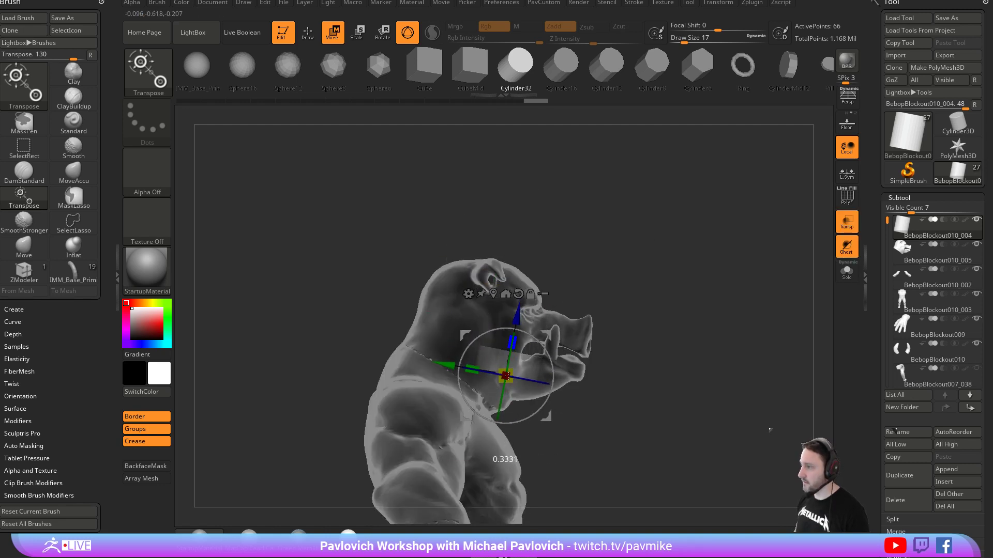
pyautogui.moveTo(546, 335); pyautogui.dragTo(563, 320)
pyautogui.keyDown('ctrl'); pyautogui.moveTo(660, 326); pyautogui.dragTo(641, 311, button='right'); pyautogui.keyUp('ctrl')
pyautogui.moveTo(503, 343); pyautogui.dragTo(510, 308)
pyautogui.keyDown('shift'); pyautogui.moveTo(510, 308); pyautogui.dragTo(486, 331, button='right'); pyautogui.keyUp('shift')
pyautogui.moveTo(469, 343); pyautogui.dragTo(490, 343)
# Check the flattened disc inside the transparent head from the front and side and fine-tune its placement between the jaws.
pyautogui.press('q')
pyautogui.moveTo(636, 274); pyautogui.dragTo(683, 269, button='right')
pyautogui.press(',')
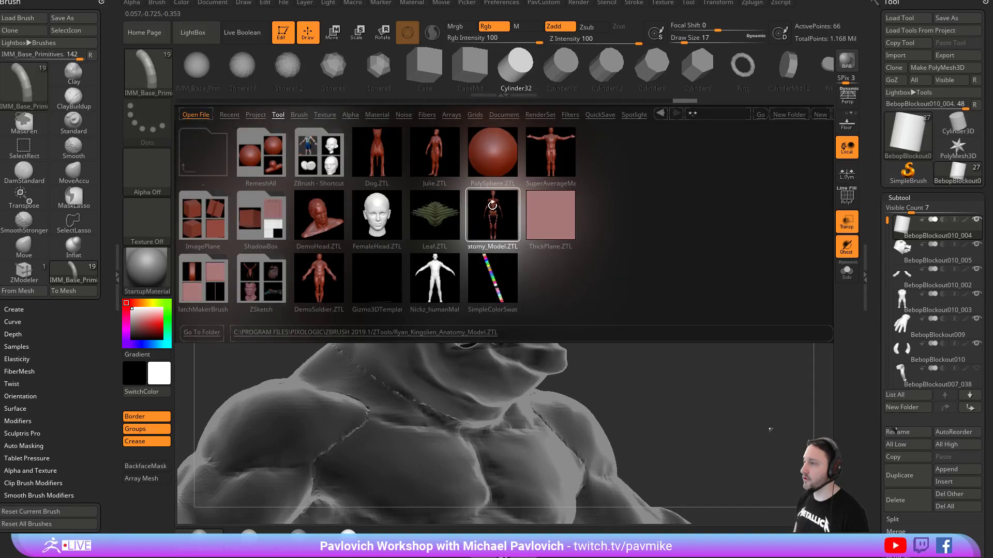
pyautogui.press(',')
pyautogui.moveTo(640, 270); pyautogui.dragTo(689, 261)
pyautogui.press('w')
pyautogui.moveTo(551, 305); pyautogui.dragTo(556, 314)
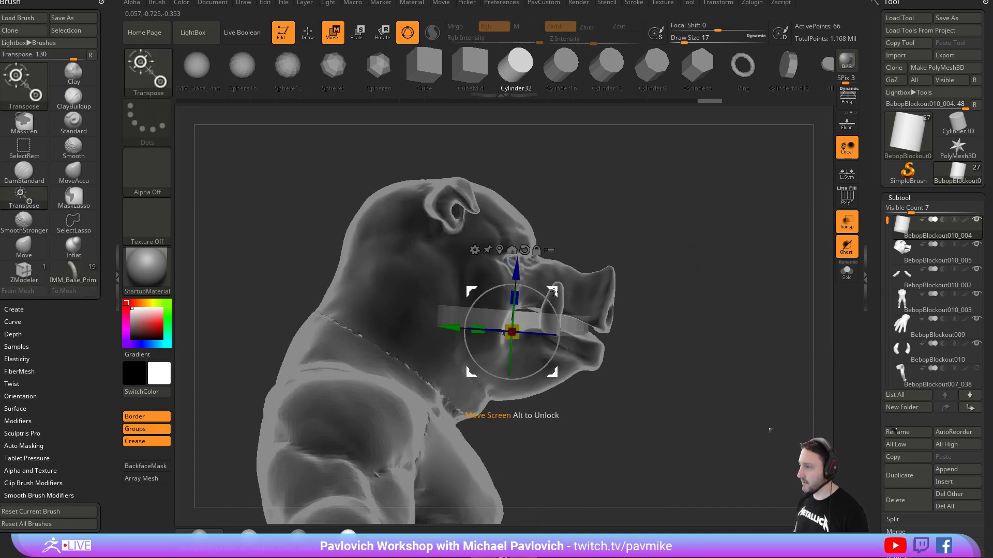
# Trim away the rear half of the disc with TrimCurve, keeping only the part inside the mouth.
pyautogui.press('q')
pyautogui.hotkey('ctrl', 'shift')
pyautogui.click(148, 72)
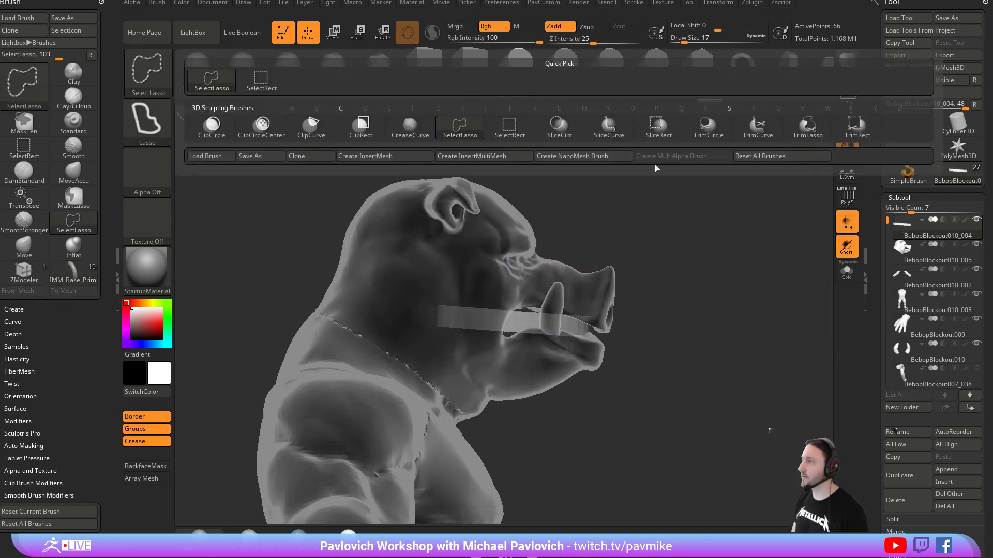
pyautogui.click(763, 135)
pyautogui.keyDown('ctrl'); pyautogui.keyDown('shift'); pyautogui.moveTo(524, 178); pyautogui.dragTo(504, 442); pyautogui.keyUp('shift'); pyautogui.keyUp('ctrl')
pyautogui.press('w')
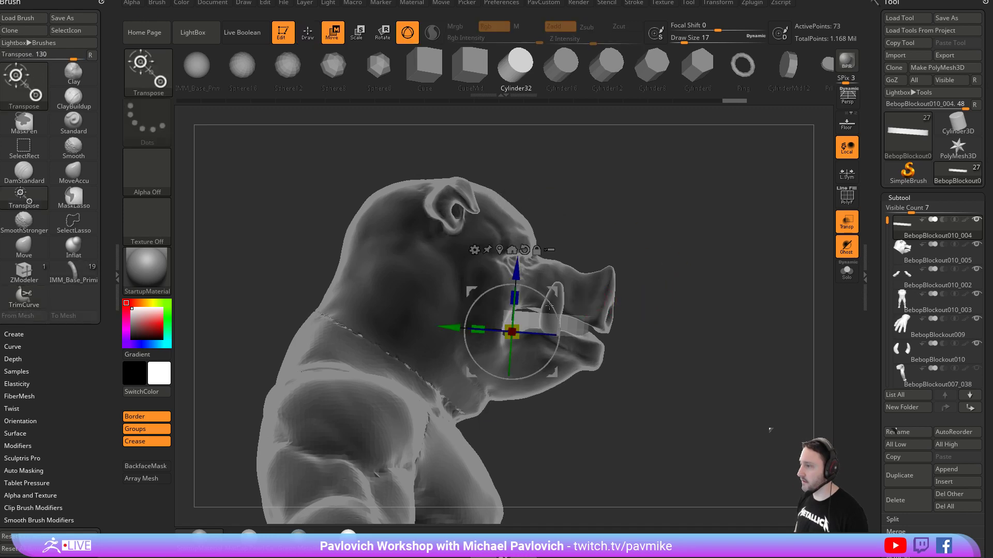
pyautogui.press('q')
# Turn off transparency and use the Move brush to push the disc's sides into shape behind the tusks.
pyautogui.moveTo(704, 250)
pyautogui.mouseDown()
pyautogui.moveTo(701, 238)
pyautogui.moveTo(744, 222)
pyautogui.moveTo(731, 226)
pyautogui.mouseUp()
pyautogui.click(845, 221)
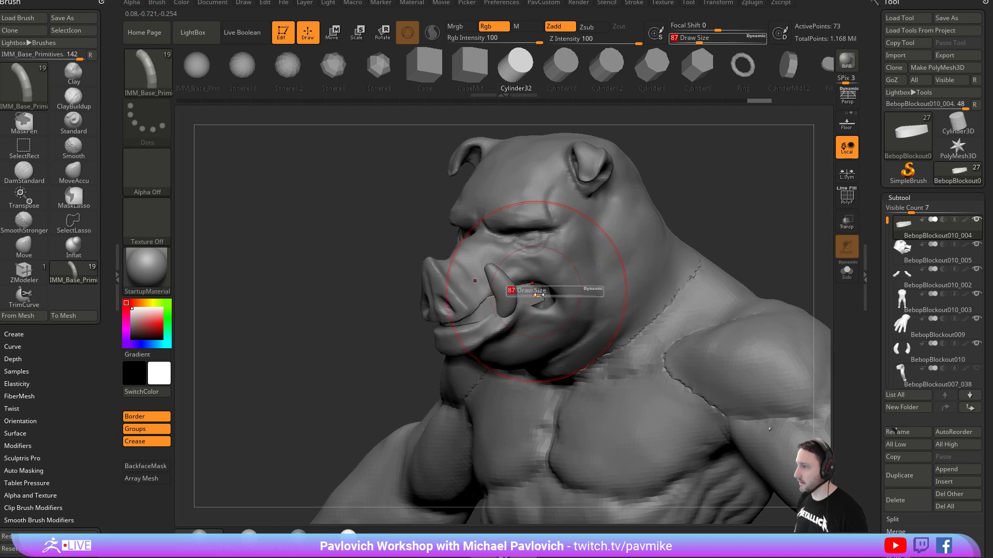
pyautogui.press('b')
pyautogui.press('m')
pyautogui.press('v')
pyautogui.moveTo(533, 279); pyautogui.dragTo(536, 270)
pyautogui.moveTo(589, 263); pyautogui.dragTo(523, 257, button='right')
pyautogui.press('[')
pyautogui.moveTo(521, 258)
pyautogui.mouseDown()
pyautogui.moveTo(527, 291)
pyautogui.moveTo(519, 278)
pyautogui.mouseUp()
# Refine the disc's fit at the mouth corners with the Move brush at draw size 37.
pyautogui.moveTo(685, 193)
pyautogui.mouseDown()
pyautogui.moveTo(683, 178)
pyautogui.moveTo(724, 175)
pyautogui.mouseUp()
pyautogui.press('[')
pyautogui.moveTo(684, 256)
pyautogui.mouseDown()
pyautogui.moveTo(653, 243)
pyautogui.moveTo(650, 224)
pyautogui.mouseUp()
pyautogui.moveTo(459, 264); pyautogui.dragTo(460, 269)
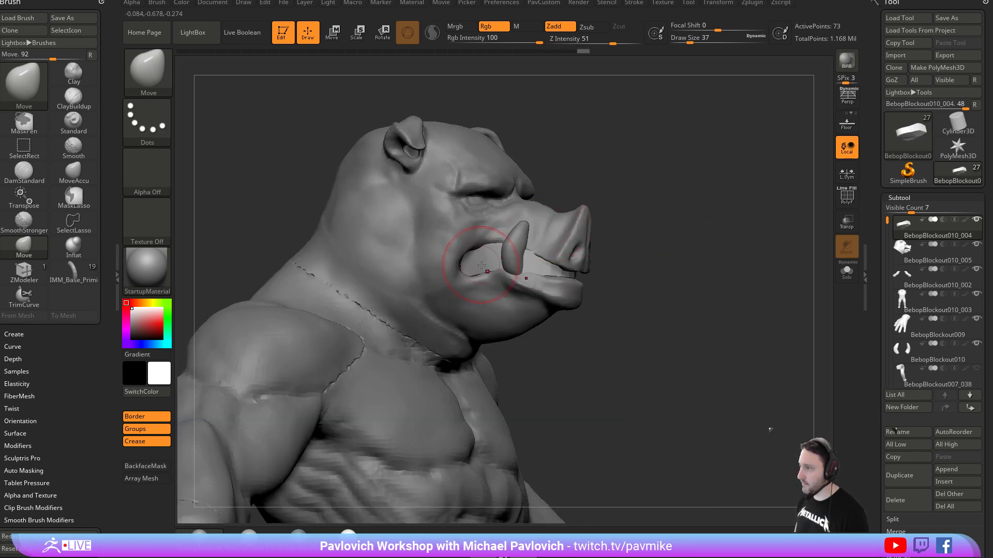
pyautogui.moveTo(623, 228); pyautogui.dragTo(575, 236)
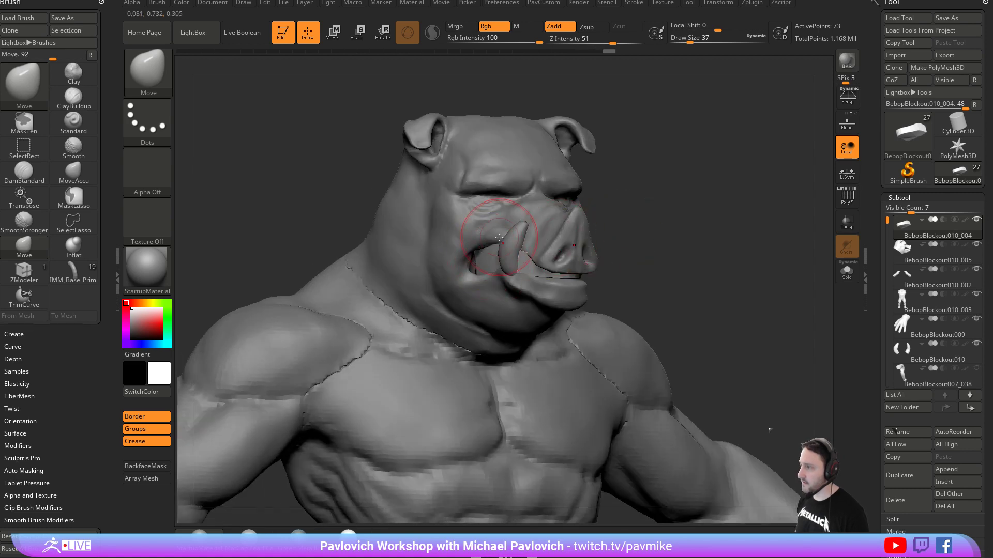
pyautogui.moveTo(481, 557)
pyautogui.mouseDown(button='right')
pyautogui.moveTo(513, 270)
pyautogui.moveTo(478, 557)
pyautogui.mouseUp(button='right')
# Remesh the mouth insert with DynaMesh to give it enough density for sculpting.
pyautogui.moveTo(639, 182); pyautogui.dragTo(685, 199)
pyautogui.press('g')
pyautogui.moveTo(711, 163)
pyautogui.keyDown('alt'); pyautogui.mouseDown()
pyautogui.moveTo(674, 186)
pyautogui.moveTo(718, 196)
pyautogui.moveTo(644, 217)
pyautogui.mouseUp(); pyautogui.keyUp('alt')
pyautogui.keyDown('ctrl'); pyautogui.keyDown('shift'); pyautogui.click(729, 221); pyautogui.keyUp('shift'); pyautogui.keyUp('ctrl')
pyautogui.hotkey('ctrl', 'shift', 'z')
pyautogui.moveTo(741, 184)
pyautogui.keyDown('alt'); pyautogui.mouseDown()
pyautogui.moveTo(721, 180)
pyautogui.moveTo(776, 183)
pyautogui.mouseUp(); pyautogui.keyUp('alt')
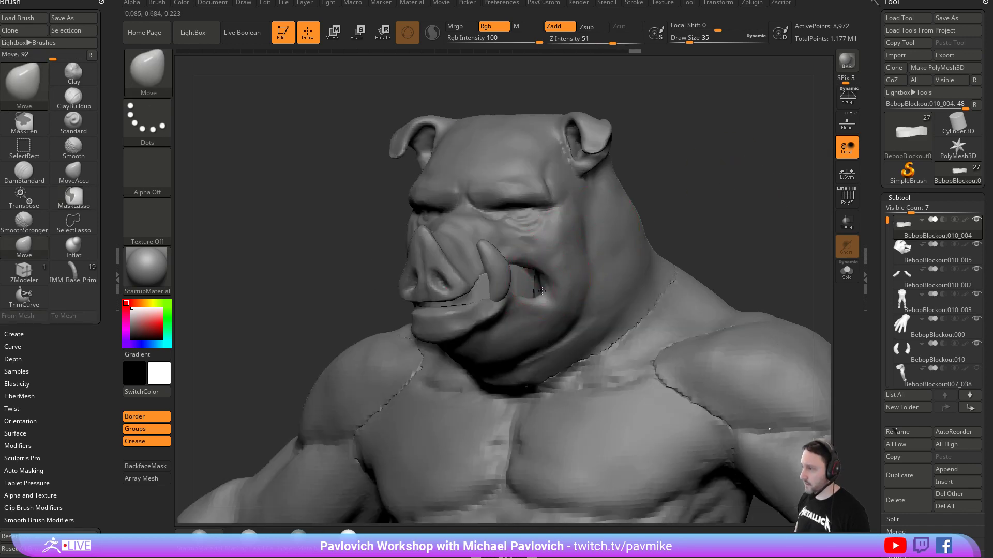
# Adjust and smooth the mouth insert behind the tusks on both sides with SmoothStronger at draw size 35.
pyautogui.moveTo(537, 291); pyautogui.dragTo(590, 244)
pyautogui.moveTo(530, 286); pyautogui.dragTo(499, 289)
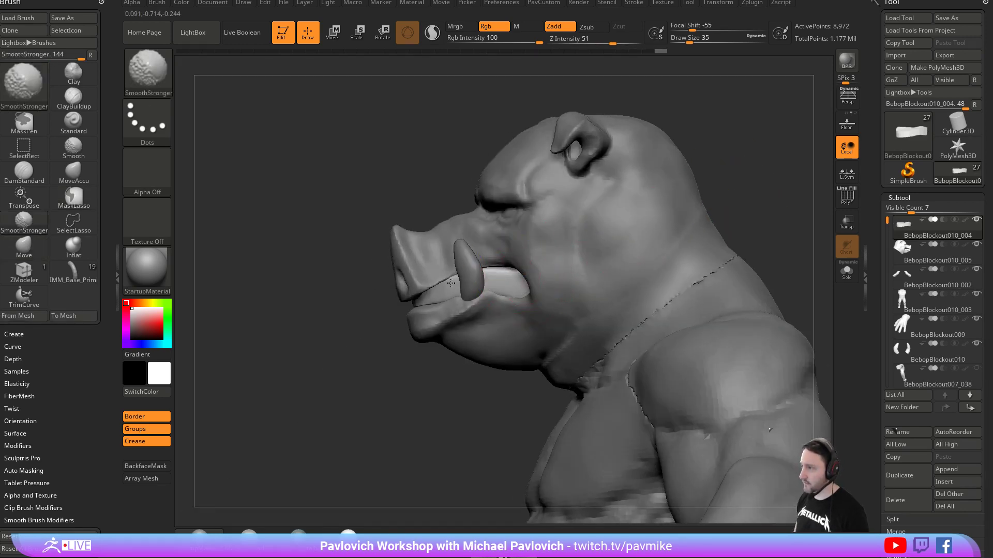
pyautogui.moveTo(331, 310); pyautogui.dragTo(455, 315)
pyautogui.moveTo(565, 256); pyautogui.dragTo(667, 256)
pyautogui.keyDown('shift'); pyautogui.moveTo(420, 294); pyautogui.dragTo(434, 289); pyautogui.keyUp('shift')
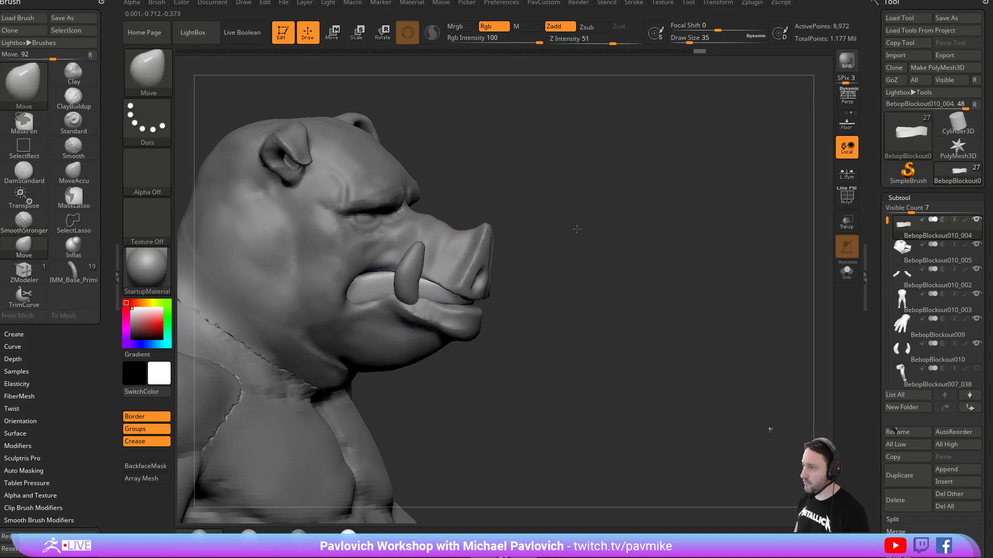
# Reshape the insert with the Move brush at draw size 44 so it follows the lips and cheeks.
pyautogui.moveTo(508, 214); pyautogui.dragTo(548, 214)
pyautogui.press('s')
pyautogui.moveTo(439, 293); pyautogui.dragTo(441, 293)
pyautogui.moveTo(443, 311); pyautogui.dragTo(446, 297)
pyautogui.moveTo(569, 229); pyautogui.dragTo(509, 229)
pyautogui.moveTo(459, 268)
pyautogui.mouseDown()
pyautogui.moveTo(565, 282)
pyautogui.moveTo(714, 251)
pyautogui.moveTo(695, 274)
pyautogui.mouseUp()
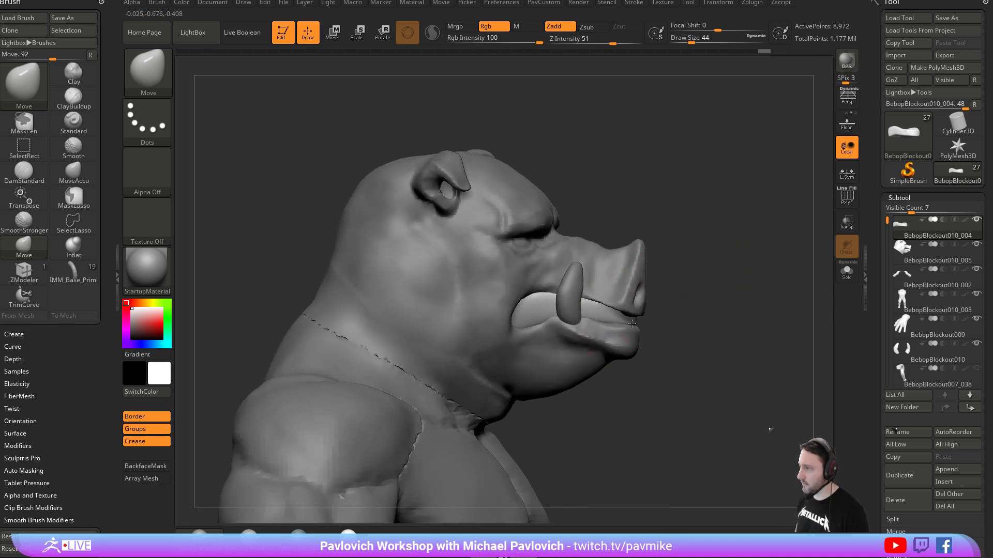
pyautogui.moveTo(612, 318)
pyautogui.mouseDown()
pyautogui.moveTo(638, 316)
pyautogui.moveTo(653, 253)
pyautogui.moveTo(610, 312)
pyautogui.mouseUp()
pyautogui.press('s')
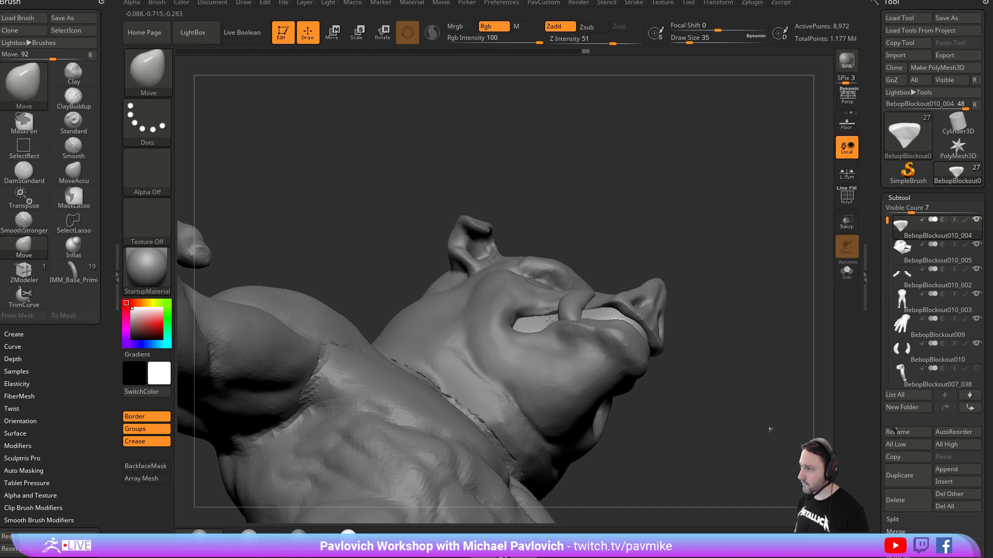
pyautogui.moveTo(727, 243)
pyautogui.mouseDown()
pyautogui.moveTo(693, 299)
pyautogui.moveTo(687, 282)
pyautogui.moveTo(523, 319)
pyautogui.mouseUp()
# Switch to the Standard brush at draw size 11.
pyautogui.press('b')
pyautogui.press('s')
pyautogui.press('t')
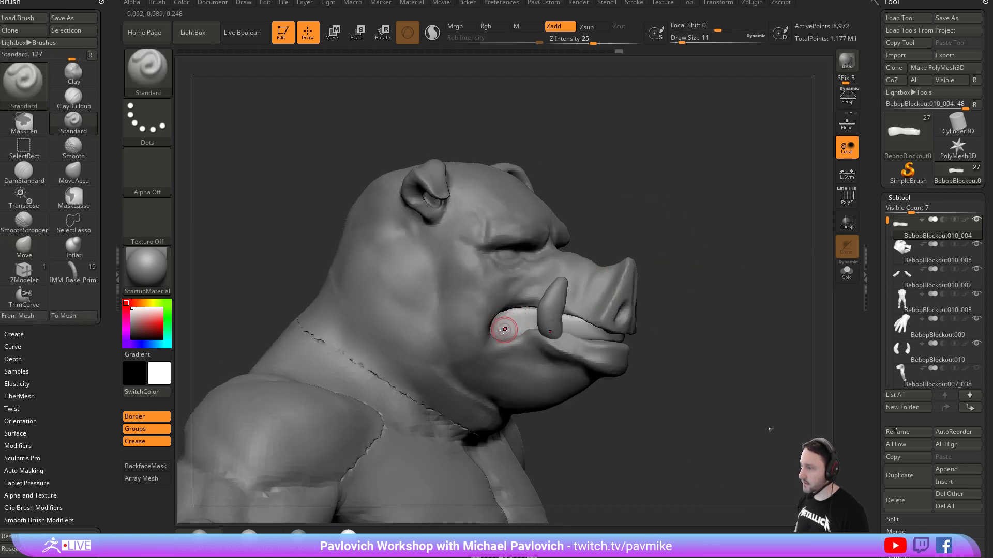
pyautogui.press('b')
pyautogui.press('m')
pyautogui.press('l')
pyautogui.press('b')
pyautogui.press('s')
pyautogui.press('t')
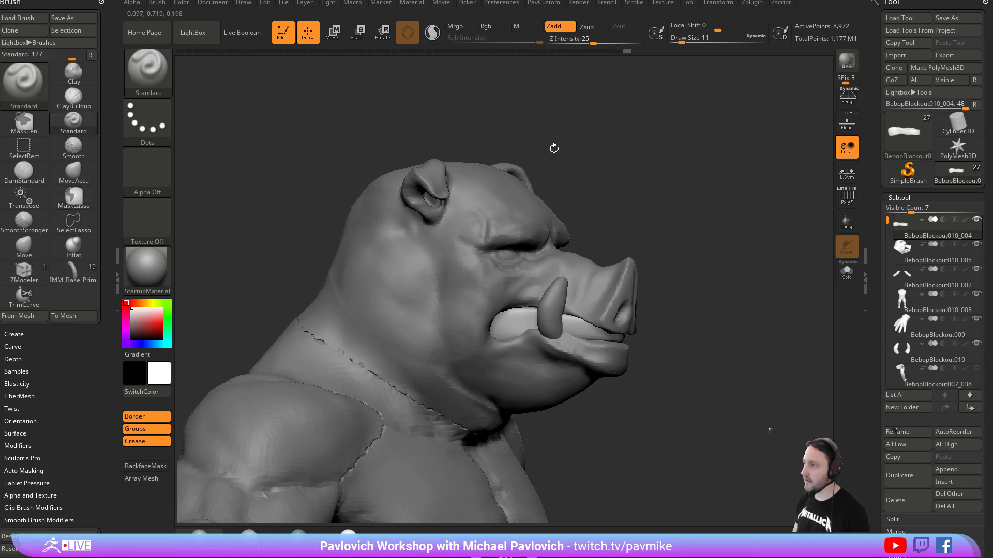
# Solo the mouth insert in wireframe and slice it lengthwise into upper and lower polygroups with SliceCurve.
pyautogui.moveTo(491, 142); pyautogui.dragTo(712, 250)
pyautogui.click(846, 270)
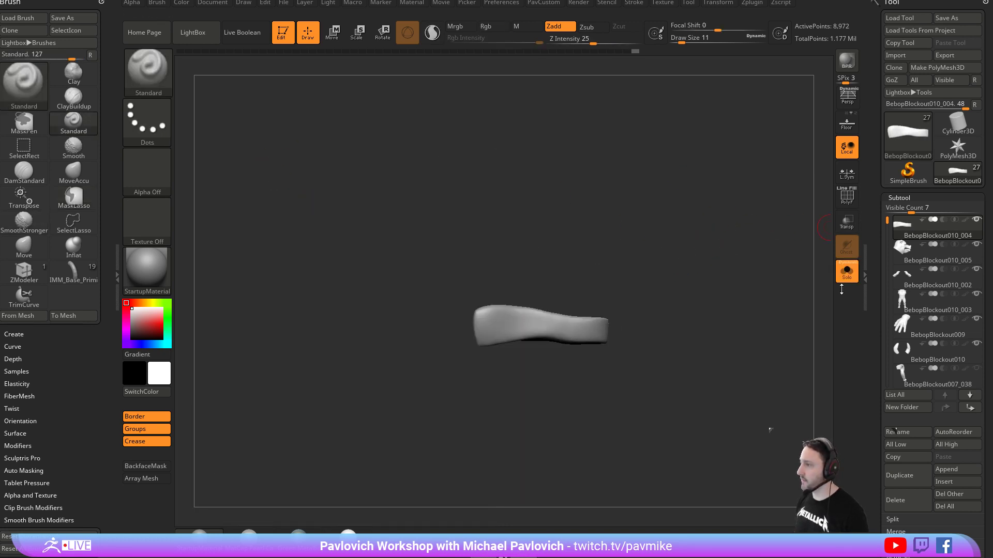
pyautogui.hotkey('shift', 'f')
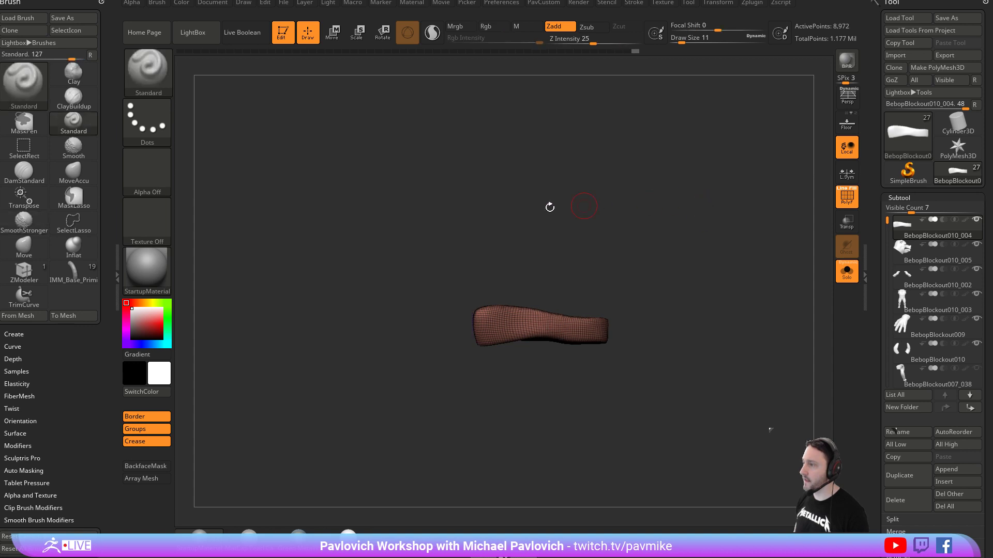
pyautogui.keyDown('ctrl'); pyautogui.keyDown('shift'); pyautogui.click(164, 79); pyautogui.keyUp('shift'); pyautogui.keyUp('ctrl')
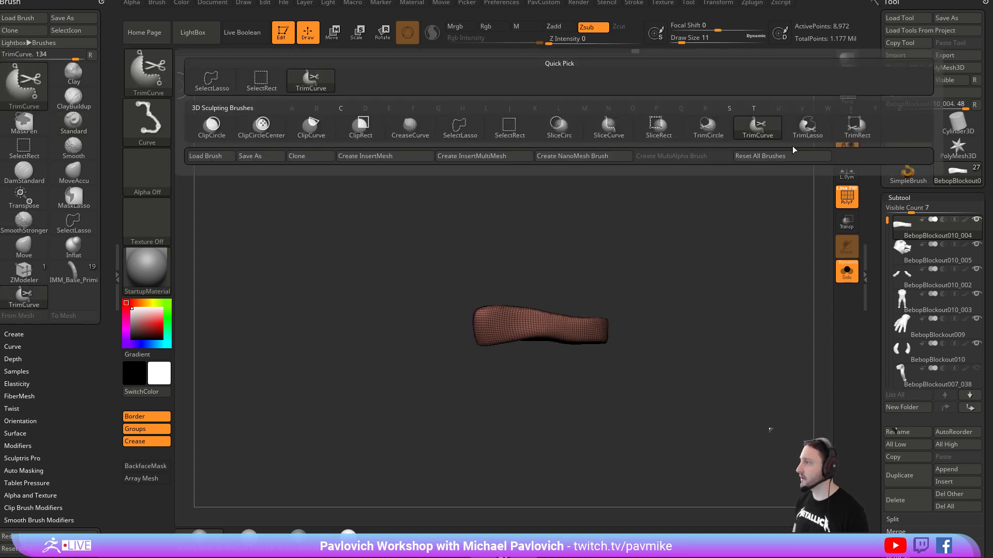
pyautogui.click(608, 126)
pyautogui.moveTo(429, 337)
pyautogui.mouseDown()
pyautogui.moveTo(499, 326)
pyautogui.moveTo(692, 332)
pyautogui.mouseUp()
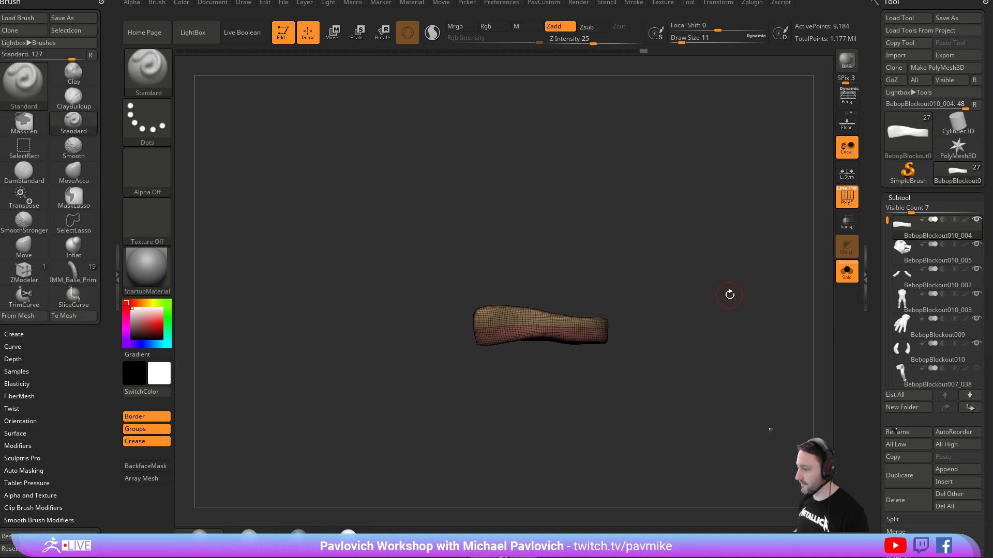
# Isolate the insert's upper polygroup, split the hidden lower half into its own subtool, and leave Solo mode.
pyautogui.moveTo(569, 555); pyautogui.dragTo(485, 557, button='right')
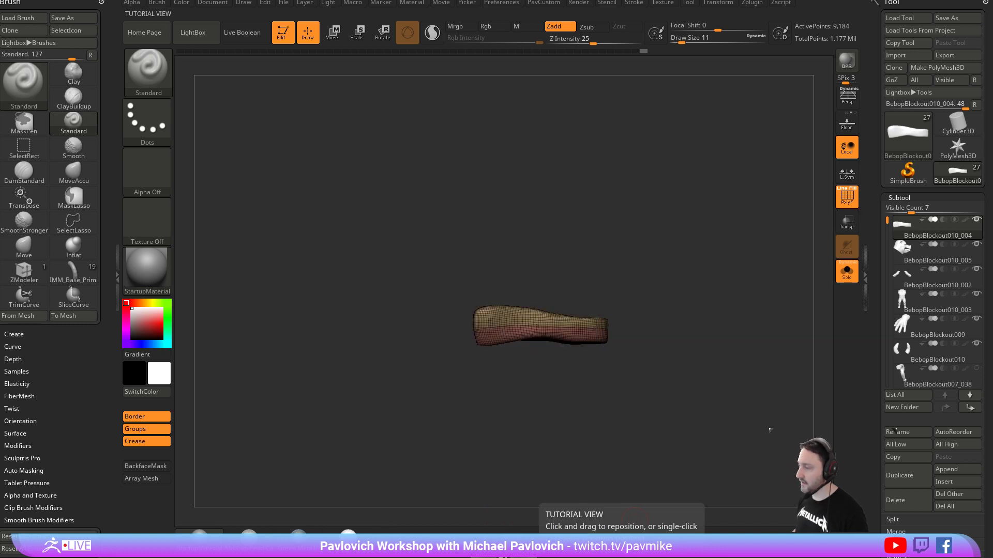
pyautogui.moveTo(697, 230); pyautogui.dragTo(668, 241)
pyautogui.moveTo(618, 274); pyautogui.dragTo(631, 266)
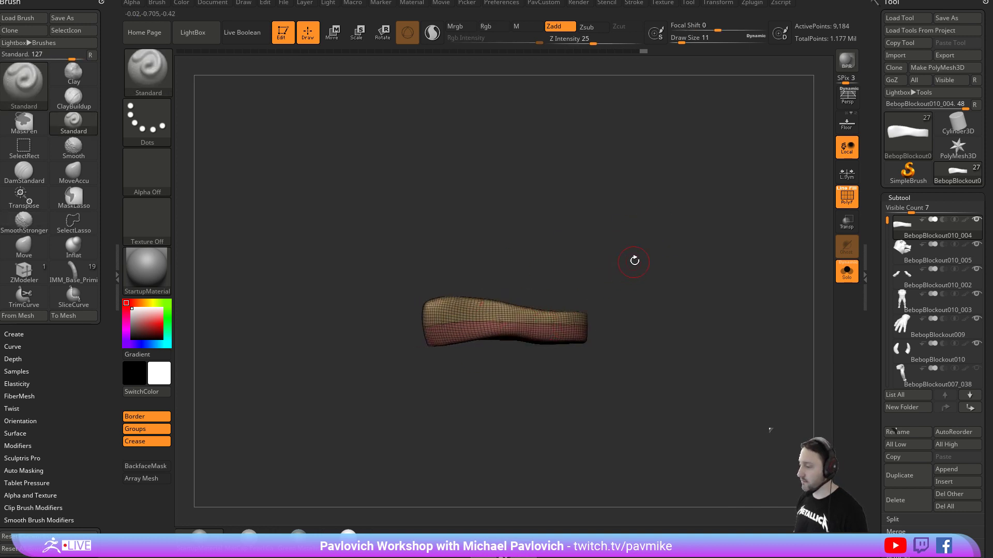
pyautogui.keyDown('ctrl'); pyautogui.keyDown('shift'); pyautogui.click(521, 315); pyautogui.keyUp('shift'); pyautogui.keyUp('ctrl')
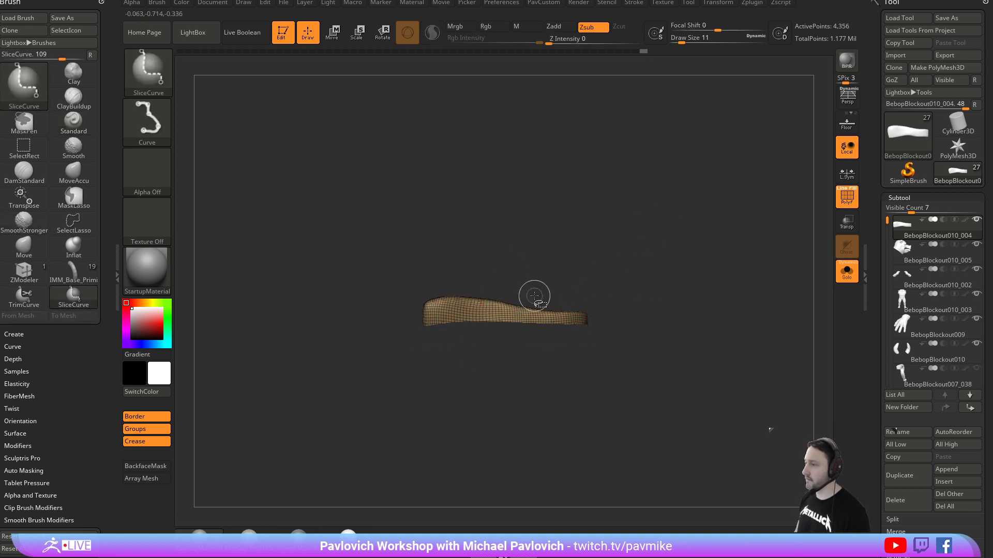
pyautogui.press('2')
pyautogui.click(729, 181)
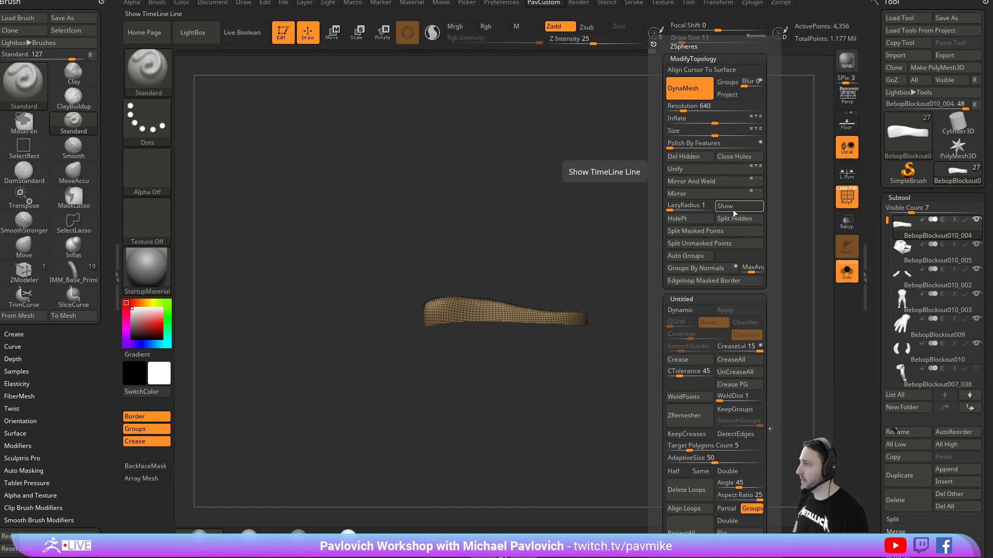
pyautogui.click(734, 218)
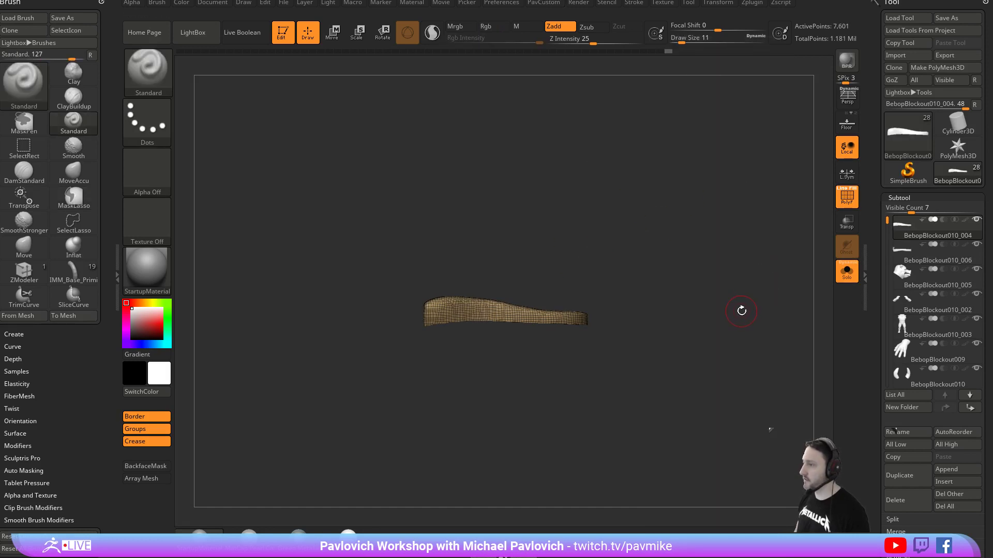
pyautogui.click(850, 280)
# Remesh the upper gum piece at DynaMesh resolution 856, and remesh the lower piece at a higher resolution too.
pyautogui.press('2')
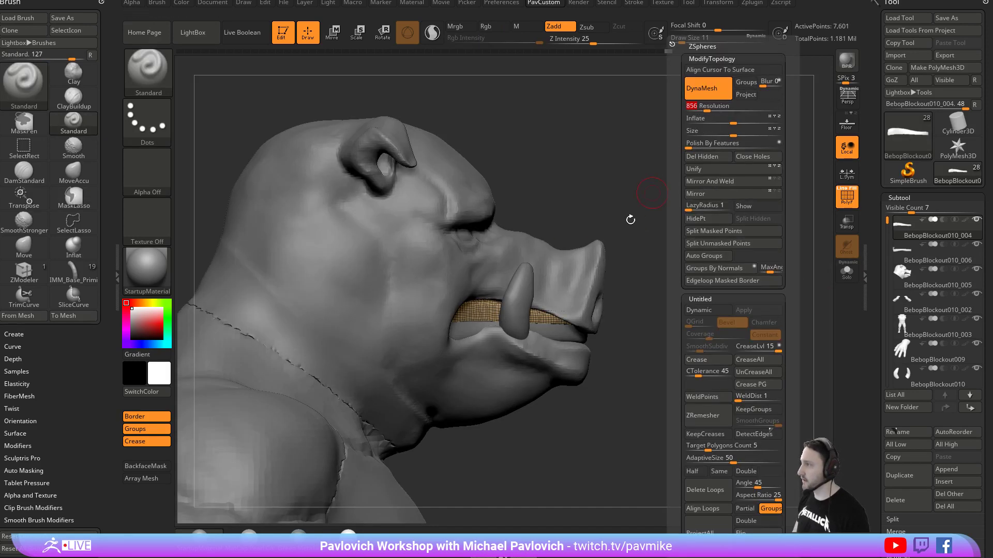
pyautogui.keyDown('alt'); pyautogui.click(598, 322); pyautogui.keyUp('alt')
pyautogui.press('space')
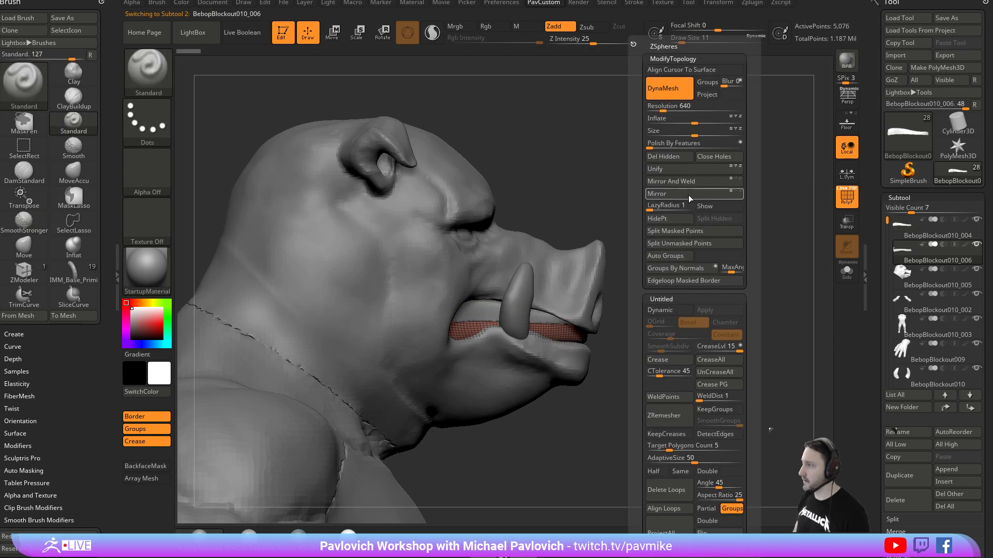
pyautogui.click(671, 106)
pyautogui.press('shift')
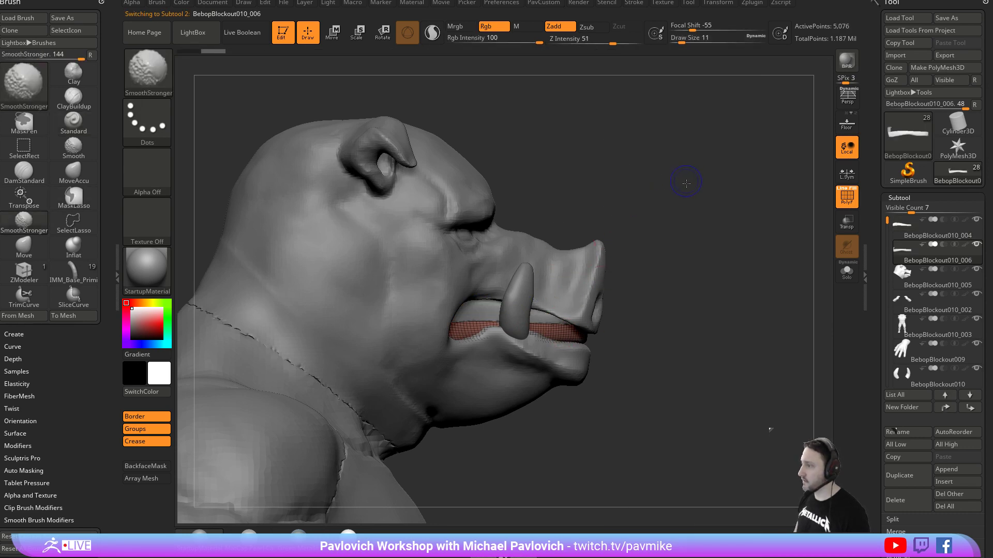
pyautogui.moveTo(771, 427)
pyautogui.keyDown('shift'); pyautogui.mouseDown()
pyautogui.moveTo(778, 226)
pyautogui.moveTo(711, 246)
pyautogui.moveTo(760, 226)
pyautogui.mouseUp(); pyautogui.keyUp('shift')
# Push the front of the lower gum piece down with the Move brush at draw size 46, and select the upper piece.
pyautogui.press('s')
pyautogui.click(570, 342)
pyautogui.press('b')
pyautogui.press('m')
pyautogui.press('v')
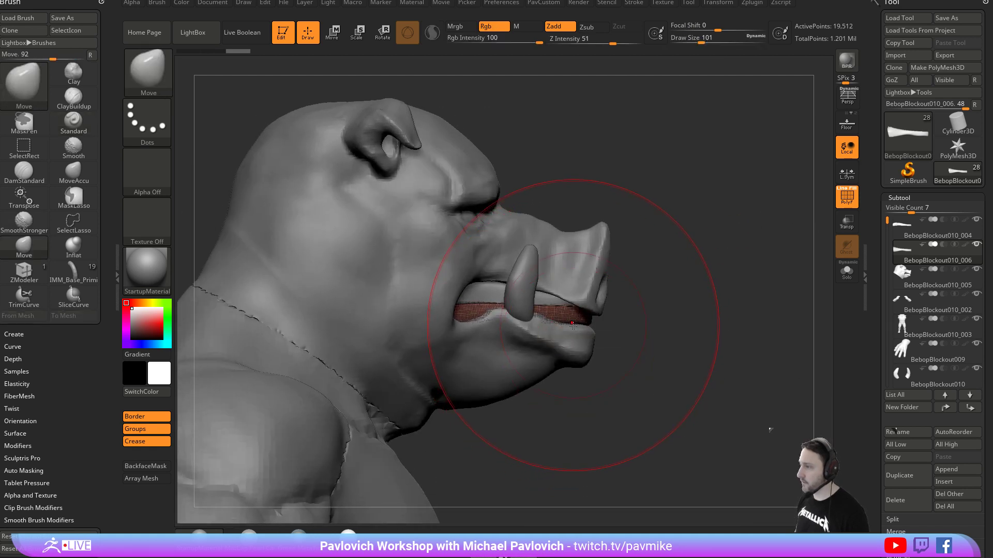
pyautogui.moveTo(568, 331); pyautogui.dragTo(571, 332)
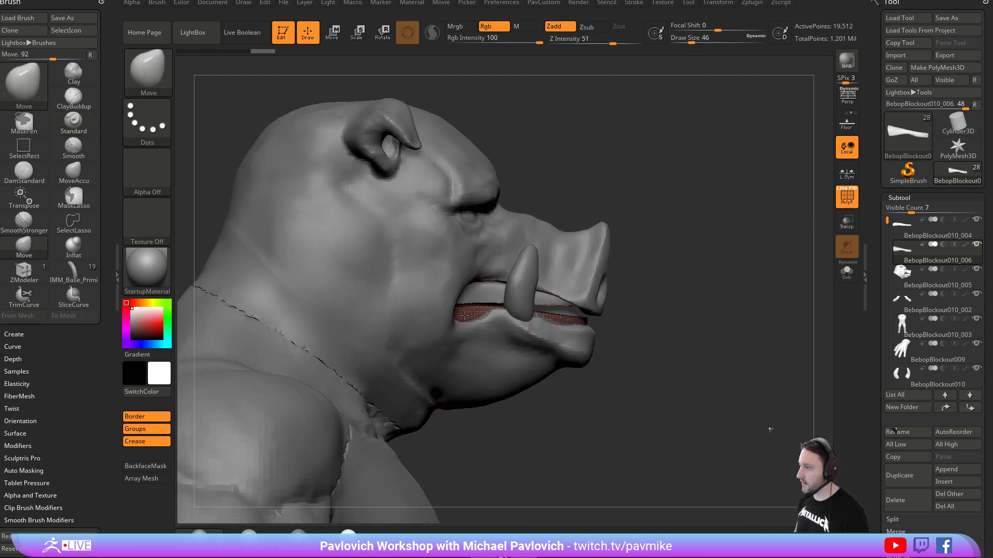
pyautogui.keyDown('alt'); pyautogui.click(568, 300); pyautogui.keyUp('alt')
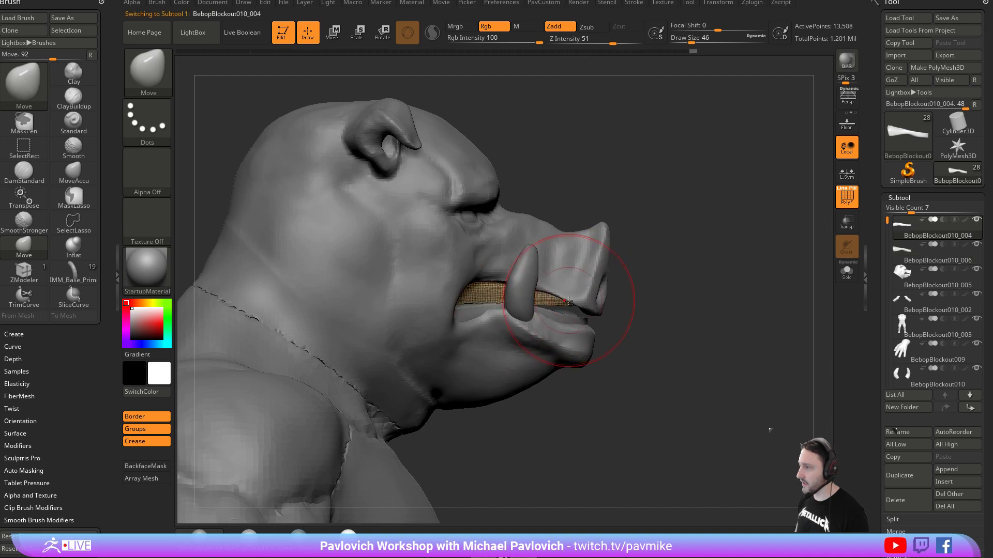
# Push the lower edge and back corner of the upper gum piece up under the lip with the Move brush, reducing draw size to 25.
pyautogui.moveTo(572, 310); pyautogui.dragTo(559, 297)
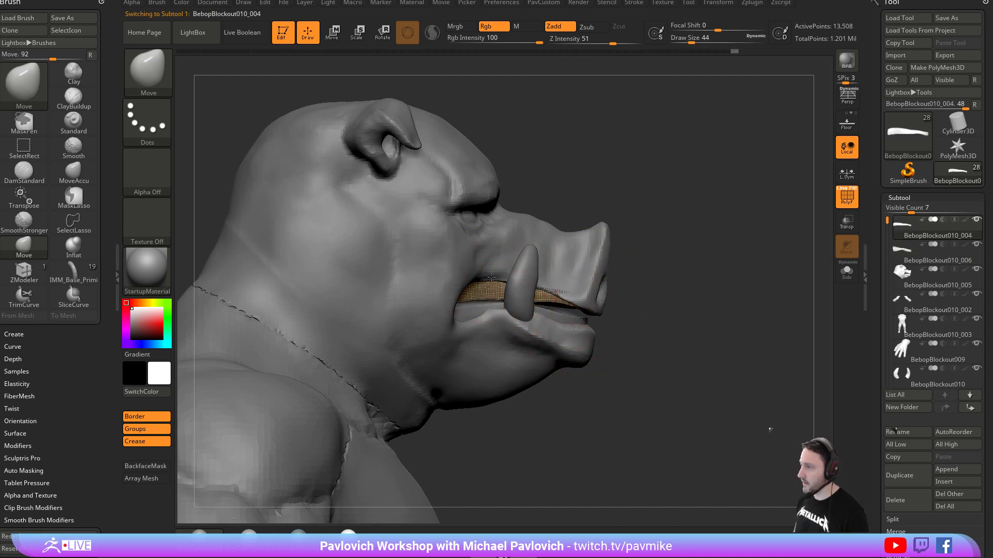
pyautogui.moveTo(657, 272); pyautogui.dragTo(536, 290)
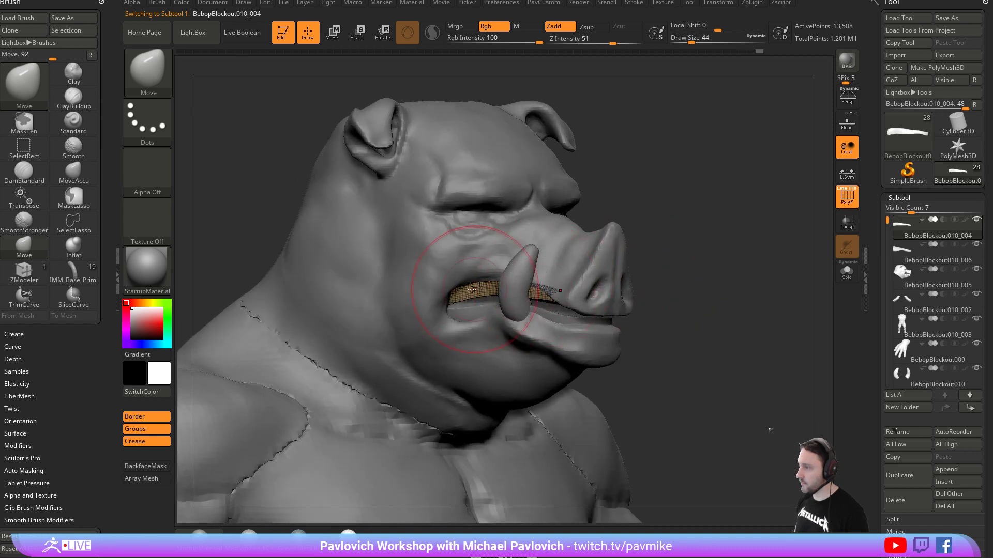
pyautogui.moveTo(657, 310); pyautogui.dragTo(585, 221)
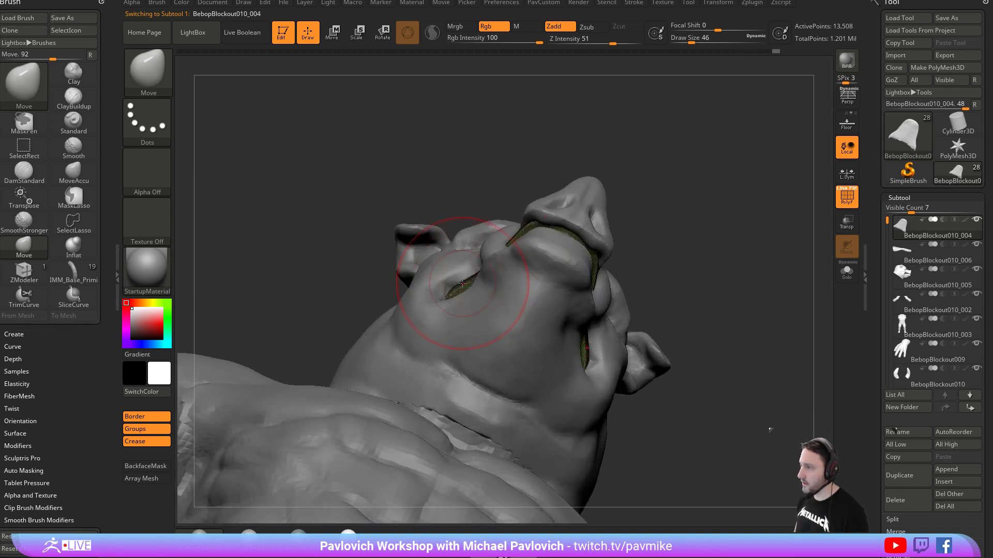
pyautogui.moveTo(536, 144); pyautogui.dragTo(641, 236)
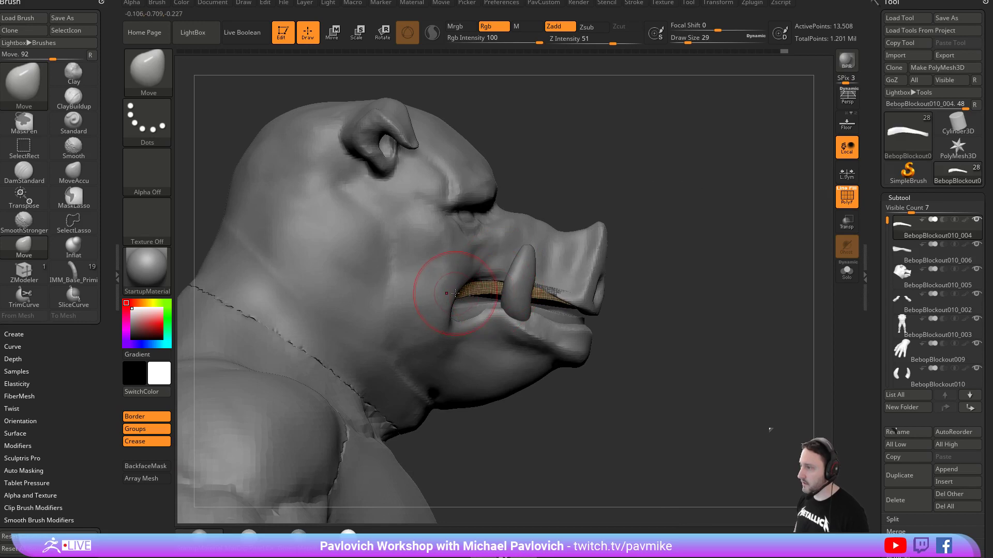
pyautogui.moveTo(598, 207); pyautogui.dragTo(458, 288, button='right')
pyautogui.moveTo(453, 288); pyautogui.dragTo(457, 289)
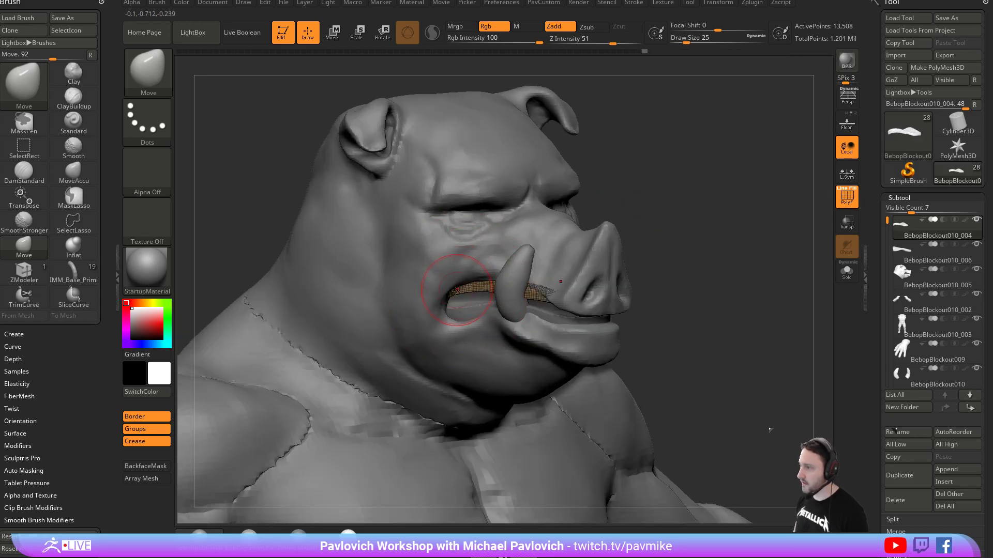
# Select the lower gum piece, turn off its wireframe display, and rough in tooth shapes at its back with ClayTubes at draw size 14.
pyautogui.keyDown('alt'); pyautogui.click(474, 303); pyautogui.keyUp('alt')
pyautogui.moveTo(474, 303); pyautogui.dragTo(716, 228, button='right')
pyautogui.press('b')
pyautogui.press('c')
pyautogui.press('t')
pyautogui.hotkey('shift', 'f')
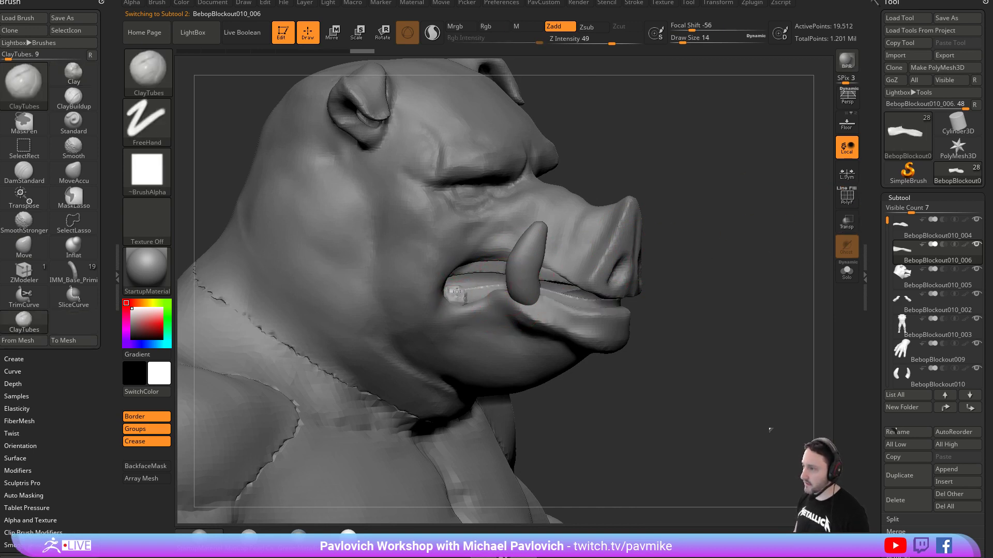
pyautogui.moveTo(709, 257); pyautogui.dragTo(685, 240, button='right')
# Try inserting a Cube from the IMM base primitives at the back of the lower gum, and undo it.
pyautogui.press('i')
pyautogui.press('m')
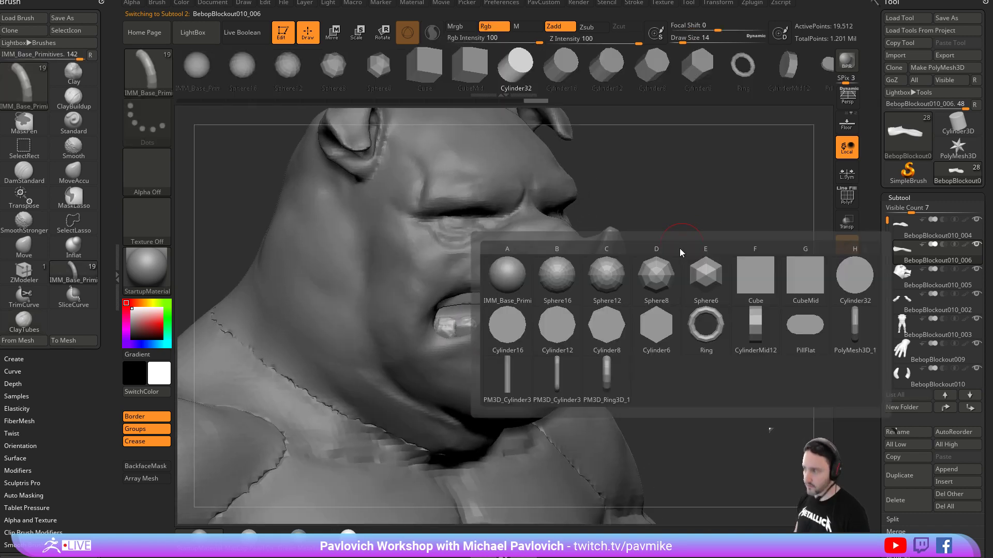
pyautogui.click(755, 274)
pyautogui.moveTo(444, 324); pyautogui.dragTo(478, 339)
pyautogui.moveTo(517, 332)
pyautogui.mouseDown(button='right')
pyautogui.moveTo(393, 334)
pyautogui.moveTo(509, 343)
pyautogui.mouseUp(button='right')
pyautogui.hotkey('ctrl', 'z')
pyautogui.hotkey('ctrl', 'z')
pyautogui.moveTo(687, 239); pyautogui.dragTo(687, 231, button='right')
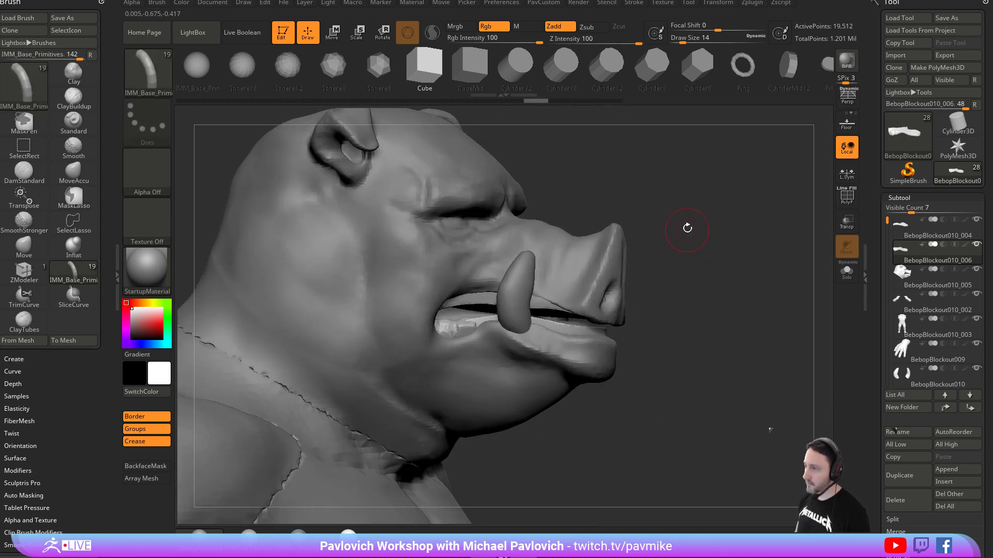
pyautogui.press('ctrl')
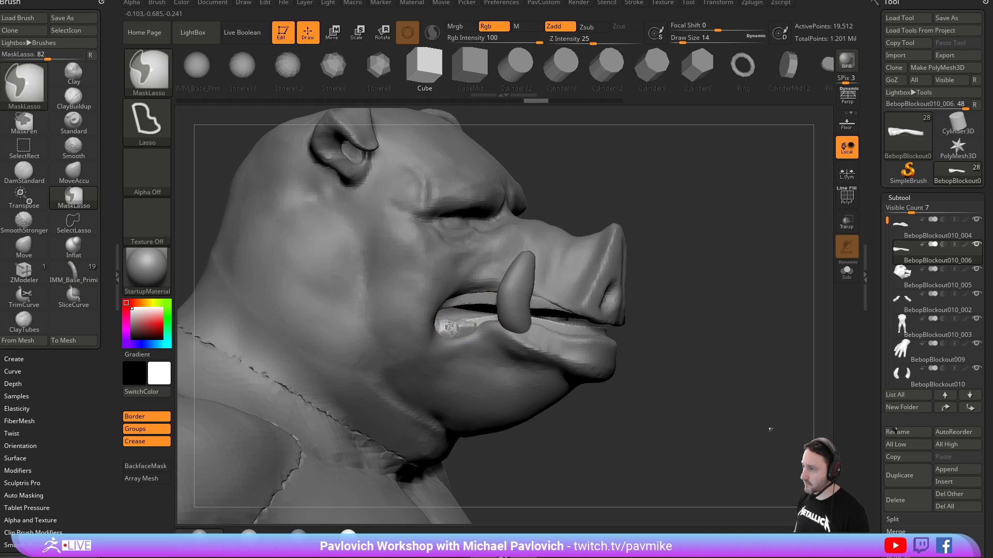
# Mask the rear of the lower teeth with the MaskPen brush and invert the mask.
pyautogui.click(158, 85)
pyautogui.press('m')
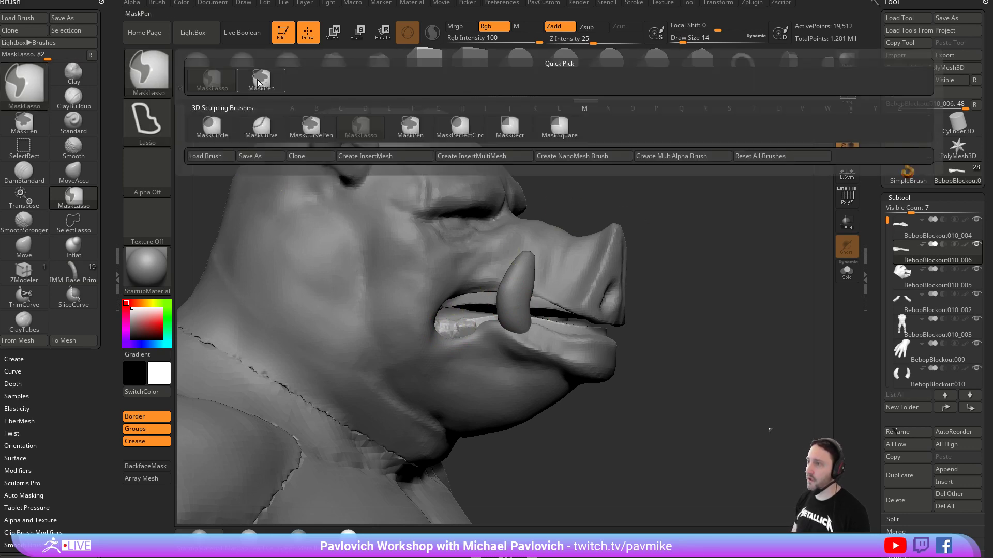
pyautogui.click(261, 81)
pyautogui.keyDown('ctrl'); pyautogui.moveTo(471, 325); pyautogui.dragTo(465, 323); pyautogui.keyUp('ctrl')
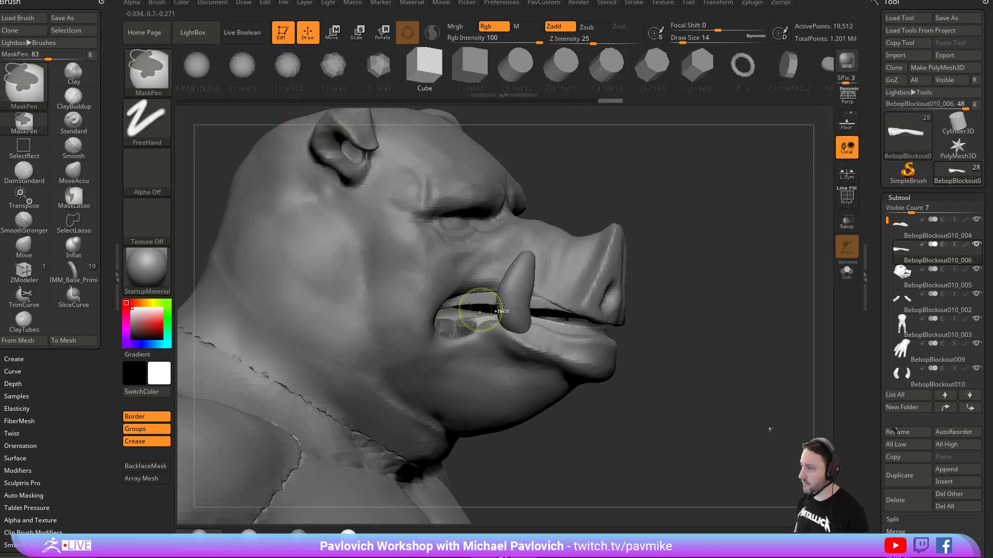
pyautogui.keyDown('ctrl'); pyautogui.click(646, 382); pyautogui.keyUp('ctrl')
# Move the unmasked part of the lower teeth slightly upward inside the mouth and clear the mask.
pyautogui.press('w')
pyautogui.keyDown('shift'); pyautogui.moveTo(662, 383); pyautogui.dragTo(569, 380); pyautogui.keyUp('shift')
pyautogui.moveTo(583, 285)
pyautogui.mouseDown()
pyautogui.moveTo(576, 276)
pyautogui.moveTo(588, 274)
pyautogui.mouseUp()
pyautogui.press('q')
pyautogui.moveTo(595, 265)
pyautogui.mouseDown(button='right')
pyautogui.moveTo(721, 261)
pyautogui.moveTo(769, 239)
pyautogui.mouseUp(button='right')
pyautogui.keyDown('ctrl'); pyautogui.moveTo(768, 240); pyautogui.dragTo(781, 258); pyautogui.keyUp('ctrl')
# Select the upper teeth subtool and adjust its shape inside the mouth with the Move brush at draw size 37.
pyautogui.moveTo(785, 288); pyautogui.dragTo(750, 269, button='right')
pyautogui.moveTo(751, 269); pyautogui.dragTo(755, 240)
pyautogui.keyDown('alt'); pyautogui.click(495, 314); pyautogui.keyUp('alt')
pyautogui.moveTo(647, 256); pyautogui.dragTo(688, 258)
pyautogui.press('s')
pyautogui.moveTo(514, 303); pyautogui.dragTo(528, 302)
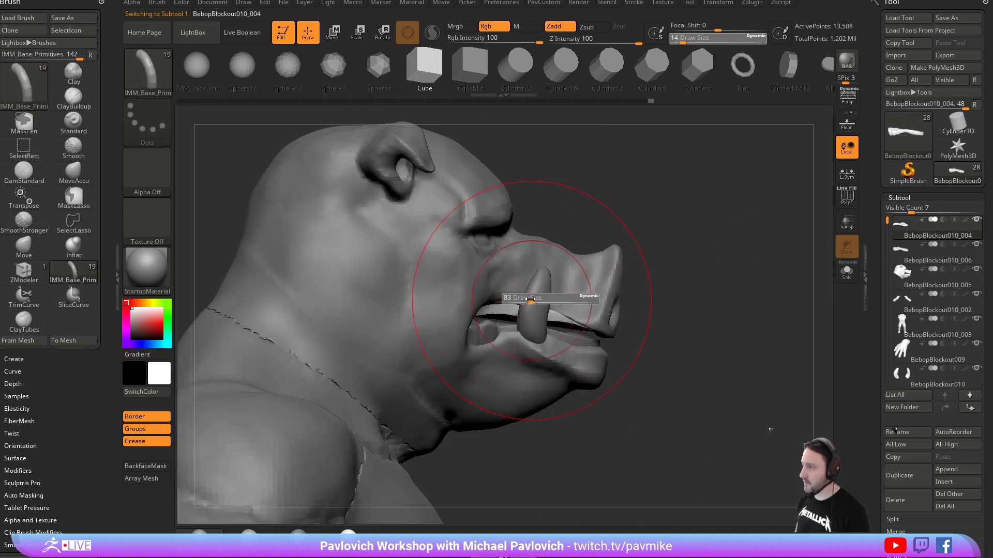
pyautogui.moveTo(687, 270); pyautogui.dragTo(648, 269)
pyautogui.press('b')
pyautogui.press('m')
pyautogui.press('v')
pyautogui.press('[')
pyautogui.press('[')
pyautogui.press('[')
pyautogui.press('[')
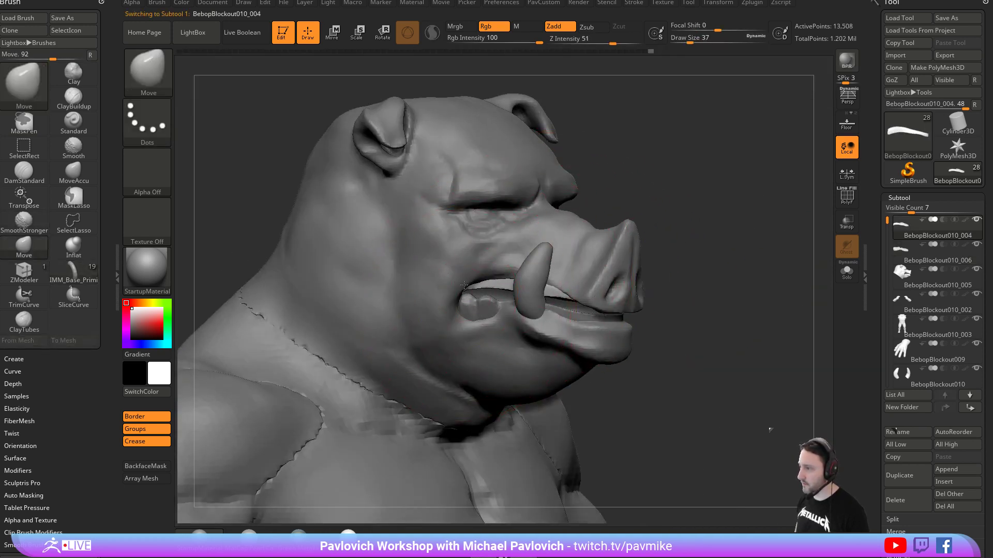
# Isolate the upper teeth and flatten their outer edge with TrimDynamic at draw size 13, then show the whole character again.
pyautogui.press('b')
pyautogui.press('c')
pyautogui.press('t')
pyautogui.moveTo(688, 223); pyautogui.dragTo(718, 243)
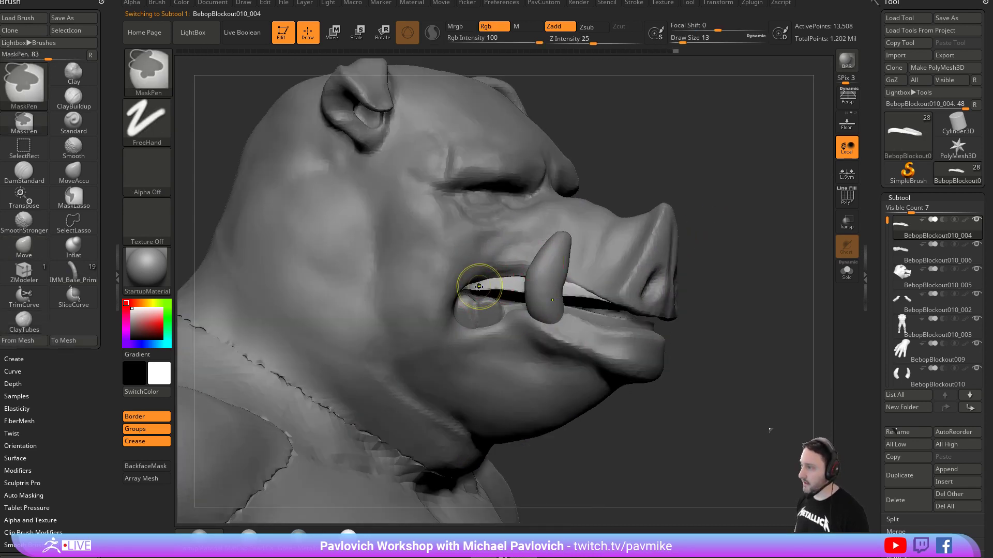
pyautogui.press('b')
pyautogui.press('t')
pyautogui.press('d')
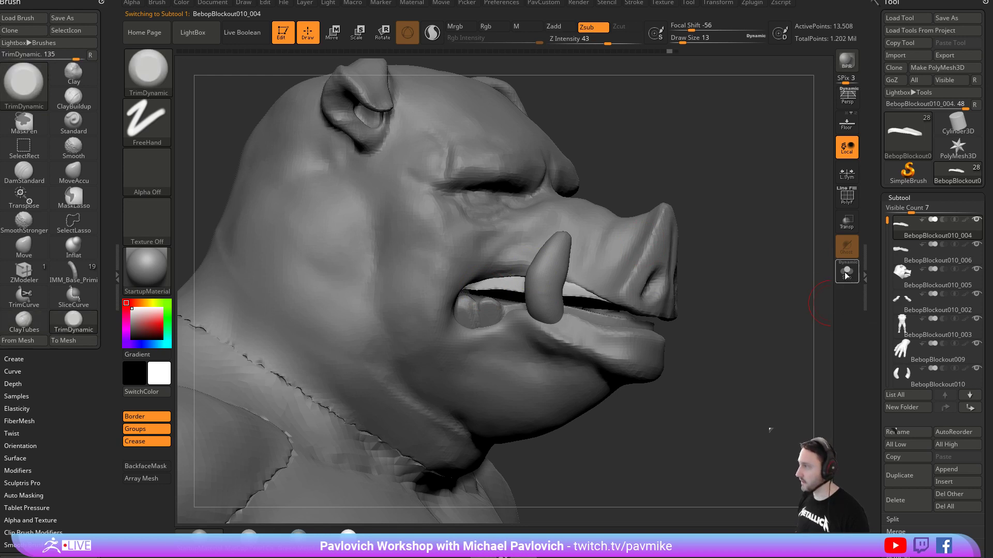
pyautogui.click(846, 270)
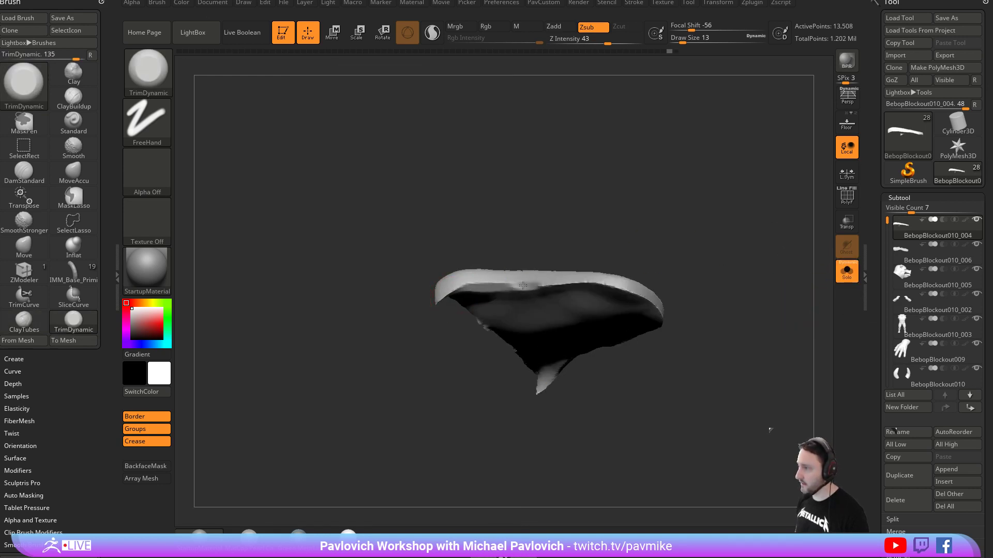
pyautogui.moveTo(588, 285); pyautogui.dragTo(451, 301)
pyautogui.moveTo(584, 228); pyautogui.dragTo(728, 285)
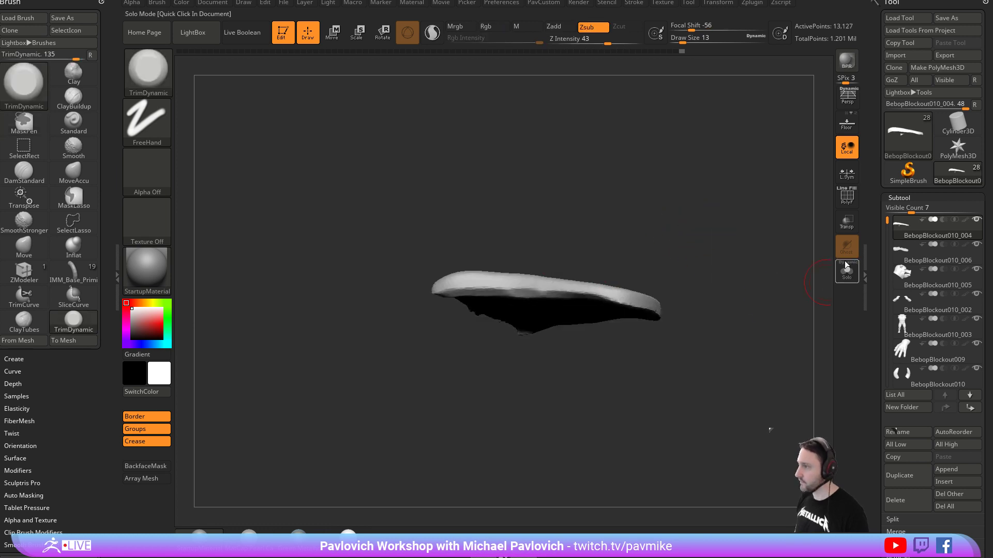
pyautogui.click(848, 273)
# Carve grooves between the upper teeth with DamStandard at draw size 13, isolating the teeth mesh.
pyautogui.press('2')
pyautogui.moveTo(755, 244)
pyautogui.mouseDown()
pyautogui.moveTo(751, 228)
pyautogui.moveTo(713, 225)
pyautogui.mouseUp()
pyautogui.press('3')
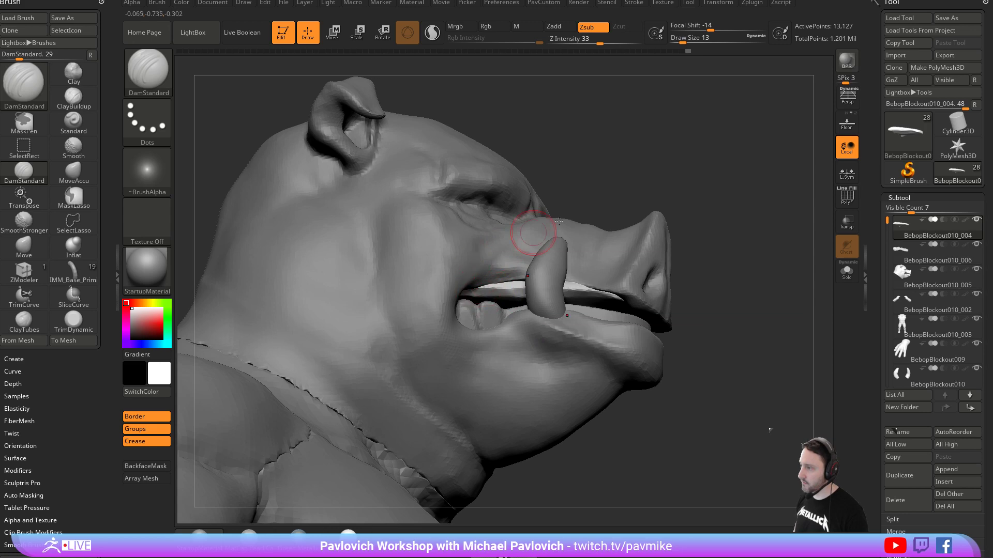
pyautogui.moveTo(523, 237); pyautogui.dragTo(480, 291, button='right')
pyautogui.moveTo(581, 190); pyautogui.dragTo(590, 269, button='right')
pyautogui.click(846, 270)
pyautogui.moveTo(715, 299); pyautogui.dragTo(532, 277, button='right')
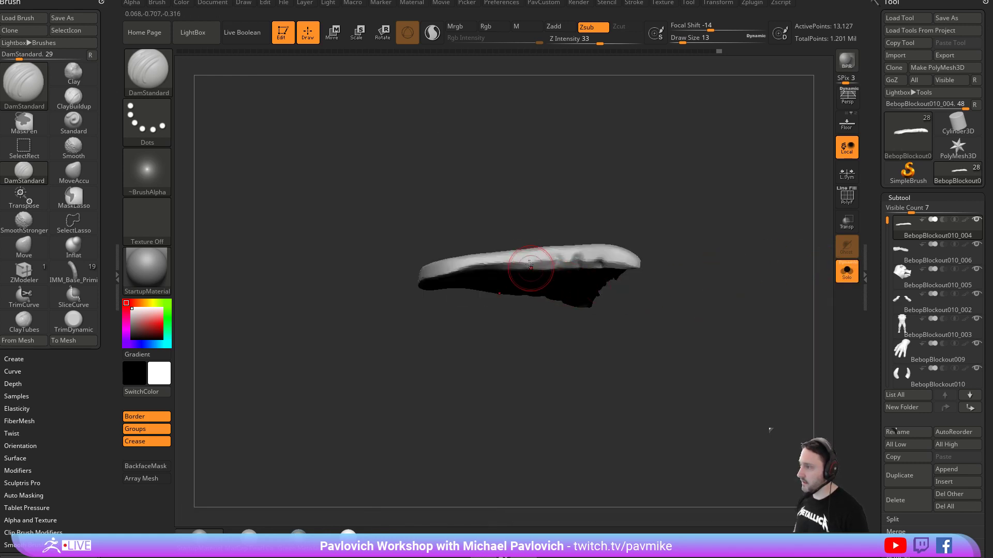
# Build up the isolated upper teeth with the Clay brush at draw size 27 and bring back the other subtools.
pyautogui.press('b')
pyautogui.press('c')
pyautogui.press('l')
pyautogui.press('s')
pyautogui.moveTo(513, 264); pyautogui.dragTo(503, 265)
pyautogui.moveTo(474, 315)
pyautogui.mouseDown(button='right')
pyautogui.moveTo(479, 274)
pyautogui.moveTo(492, 267)
pyautogui.mouseUp(button='right')
pyautogui.press('s')
pyautogui.moveTo(496, 267)
pyautogui.mouseDown()
pyautogui.moveTo(512, 267)
pyautogui.moveTo(480, 266)
pyautogui.moveTo(434, 290)
pyautogui.moveTo(507, 267)
pyautogui.mouseUp()
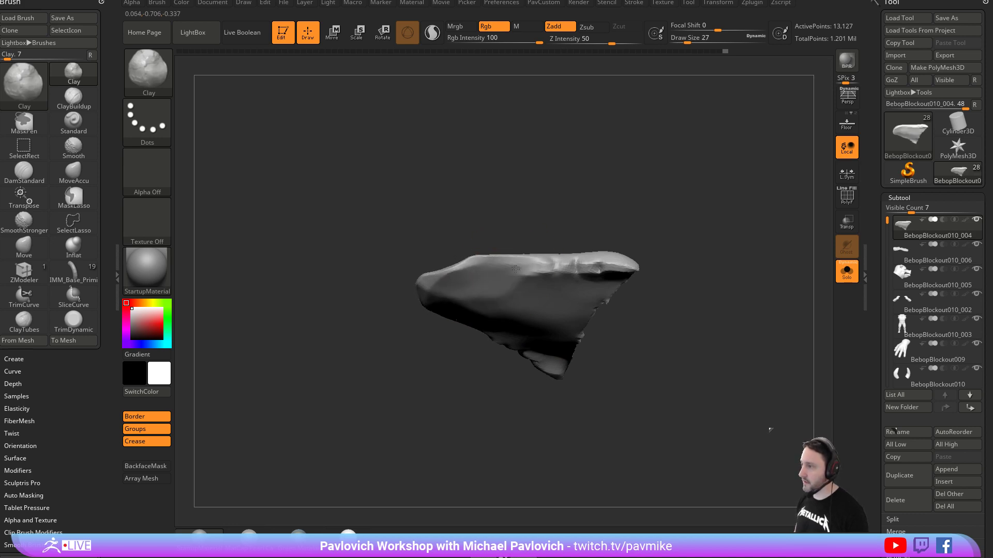
pyautogui.moveTo(710, 218); pyautogui.dragTo(749, 269)
pyautogui.click(841, 278)
# Select the head subtool with the Standard brush active and save the project.
pyautogui.moveTo(720, 207)
pyautogui.mouseDown()
pyautogui.moveTo(814, 160)
pyautogui.moveTo(754, 222)
pyautogui.moveTo(446, 222)
pyautogui.mouseUp()
pyautogui.press('b')
pyautogui.press('s')
pyautogui.press('t')
pyautogui.keyDown('alt'); pyautogui.click(447, 222); pyautogui.keyUp('alt')
pyautogui.moveTo(647, 217); pyautogui.dragTo(733, 230)
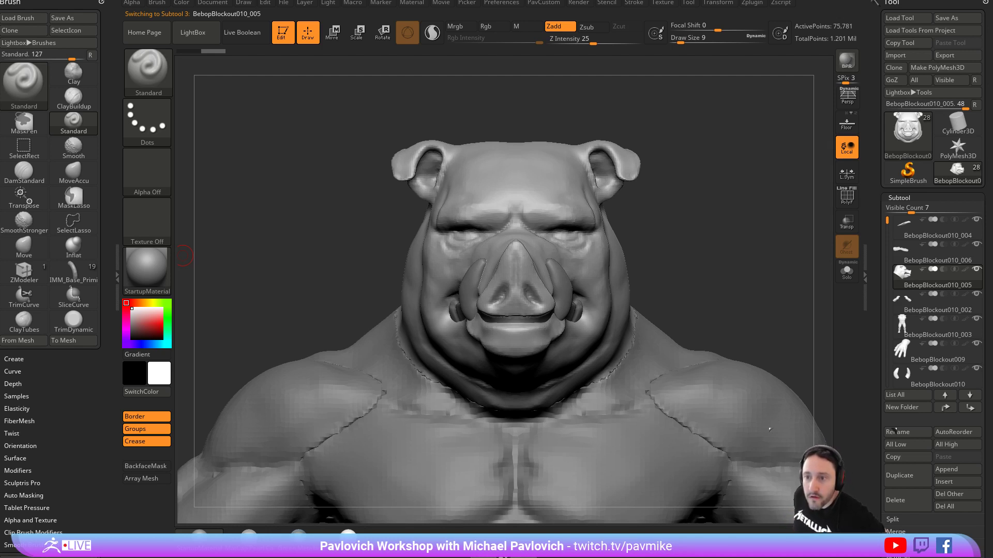
pyautogui.hotkey('ctrl', 's')
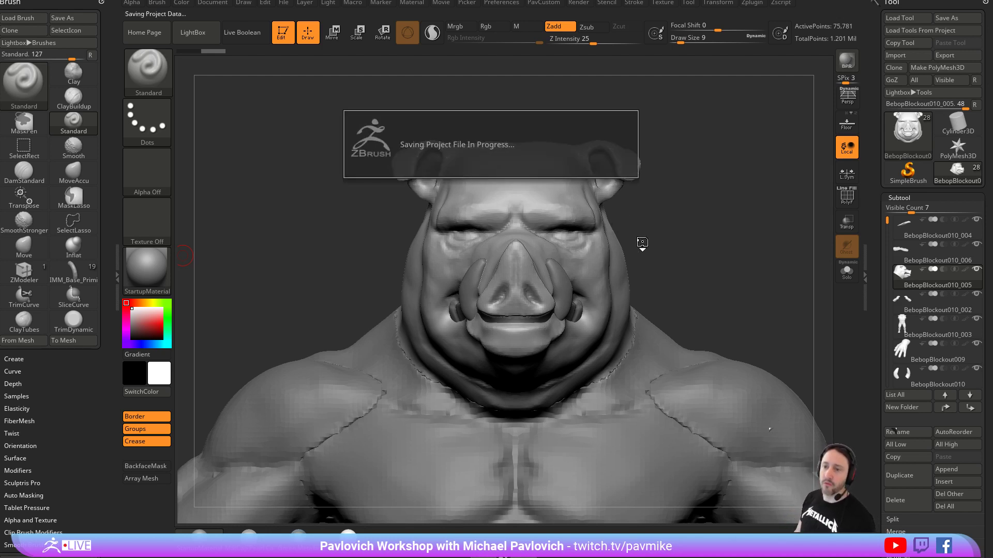
# Enlarge the Standard brush to draw size 25 and reselect the head subtool.
pyautogui.moveTo(704, 213); pyautogui.dragTo(663, 231)
pyautogui.press(']')
pyautogui.keyDown('alt'); pyautogui.click(589, 309); pyautogui.keyUp('alt')
pyautogui.moveTo(680, 276)
pyautogui.keyDown('alt'); pyautogui.mouseDown()
pyautogui.moveTo(647, 229)
pyautogui.moveTo(688, 213)
pyautogui.moveTo(704, 182)
pyautogui.moveTo(747, 184)
pyautogui.moveTo(705, 188)
pyautogui.mouseUp(); pyautogui.keyUp('alt')
pyautogui.keyDown('alt'); pyautogui.click(632, 288); pyautogui.keyUp('alt')
pyautogui.press(']')
pyautogui.keyDown('alt'); pyautogui.click(660, 204); pyautogui.keyUp('alt')
pyautogui.keyDown('alt'); pyautogui.click(565, 156); pyautogui.keyUp('alt')
pyautogui.keyDown('shift'); pyautogui.moveTo(656, 155); pyautogui.dragTo(599, 229); pyautogui.keyUp('shift')
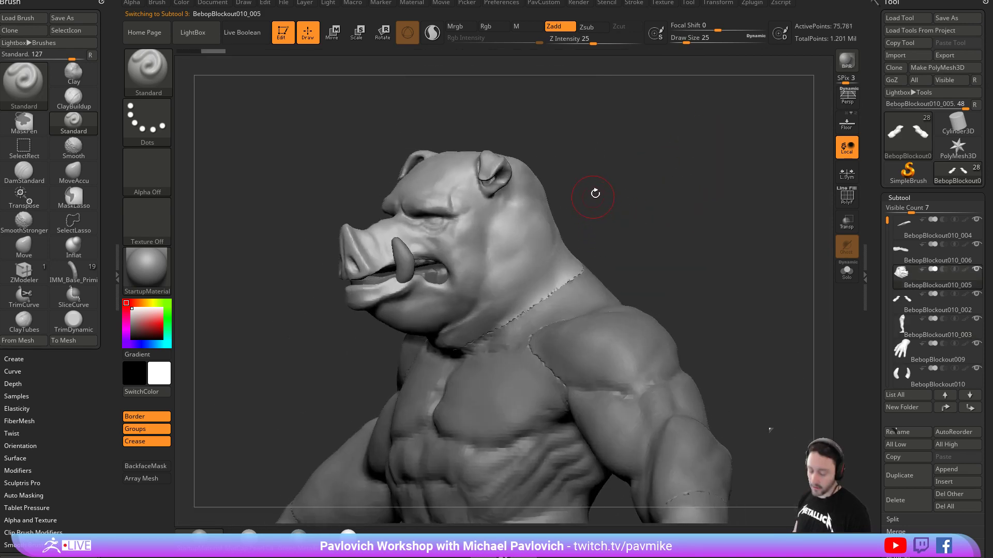
# Refine the back and side of the neck on the head mesh with DamStandard at draw size 39, smoothing the surface.
pyautogui.press('b')
pyautogui.press('d')
pyautogui.press('s')
pyautogui.moveTo(601, 185)
pyautogui.mouseDown()
pyautogui.moveTo(638, 204)
pyautogui.moveTo(697, 193)
pyautogui.moveTo(476, 266)
pyautogui.mouseUp()
pyautogui.press(']')
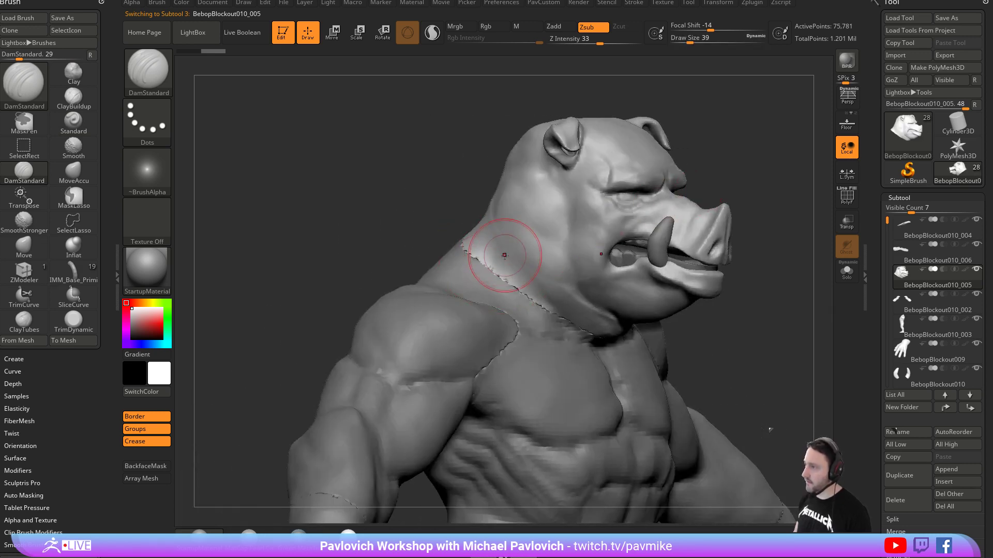
pyautogui.moveTo(450, 201)
pyautogui.mouseDown()
pyautogui.moveTo(507, 208)
pyautogui.moveTo(466, 223)
pyautogui.mouseUp()
pyautogui.moveTo(435, 171); pyautogui.dragTo(569, 186)
pyautogui.keyDown('shift'); pyautogui.moveTo(455, 182); pyautogui.dragTo(410, 184); pyautogui.keyUp('shift')
pyautogui.moveTo(665, 195)
pyautogui.mouseDown()
pyautogui.moveTo(652, 215)
pyautogui.moveTo(572, 228)
pyautogui.mouseUp()
pyautogui.moveTo(458, 286)
pyautogui.keyDown('shift'); pyautogui.mouseDown()
pyautogui.moveTo(548, 235)
pyautogui.moveTo(517, 217)
pyautogui.moveTo(595, 190)
pyautogui.moveTo(714, 186)
pyautogui.mouseUp(); pyautogui.keyUp('shift')
pyautogui.moveTo(408, 308); pyautogui.dragTo(602, 212, button='right')
# Select the torso subtool and blend its surface around the neck and shoulder seams with the Standard brush and smoothing.
pyautogui.keyDown('alt'); pyautogui.click(515, 253); pyautogui.keyUp('alt')
pyautogui.keyDown('shift'); pyautogui.moveTo(413, 321); pyautogui.dragTo(426, 305); pyautogui.keyUp('shift')
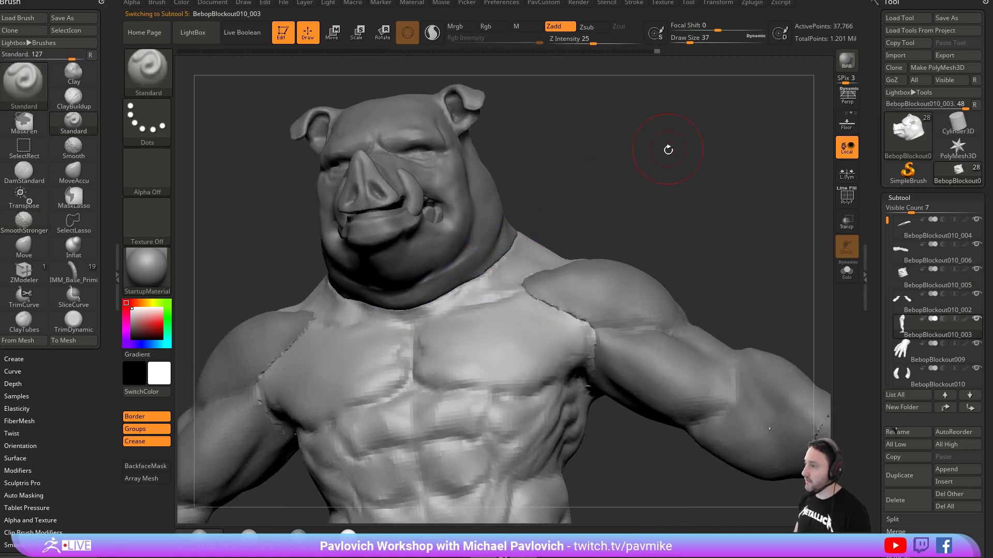
pyautogui.moveTo(665, 144); pyautogui.dragTo(716, 224)
pyautogui.press('[')
pyautogui.moveTo(556, 212); pyautogui.dragTo(708, 191, button='right')
pyautogui.moveTo(718, 173)
pyautogui.keyDown('ctrl'); pyautogui.mouseDown()
pyautogui.moveTo(735, 226)
pyautogui.moveTo(656, 202)
pyautogui.moveTo(682, 180)
pyautogui.moveTo(627, 197)
pyautogui.moveTo(694, 194)
pyautogui.moveTo(668, 211)
pyautogui.moveTo(669, 202)
pyautogui.moveTo(720, 201)
pyautogui.moveTo(689, 211)
pyautogui.moveTo(706, 209)
pyautogui.moveTo(682, 230)
pyautogui.moveTo(545, 230)
pyautogui.mouseUp(); pyautogui.keyUp('ctrl')
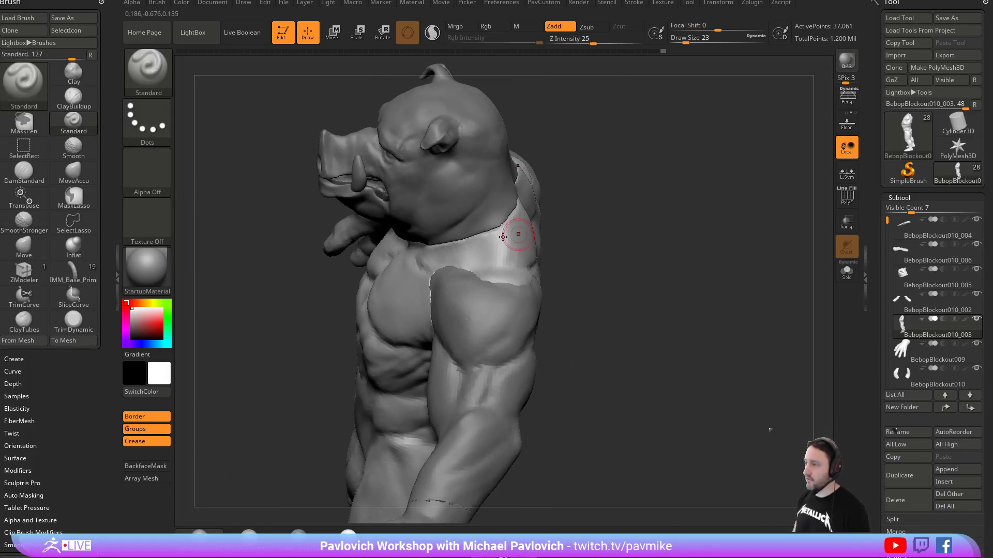
# Carve the hollow between the neck and shoulder on the torso with DamStandard at draw size 62.
pyautogui.press('b')
pyautogui.press('d')
pyautogui.press('s')
pyautogui.moveTo(602, 195); pyautogui.dragTo(462, 269)
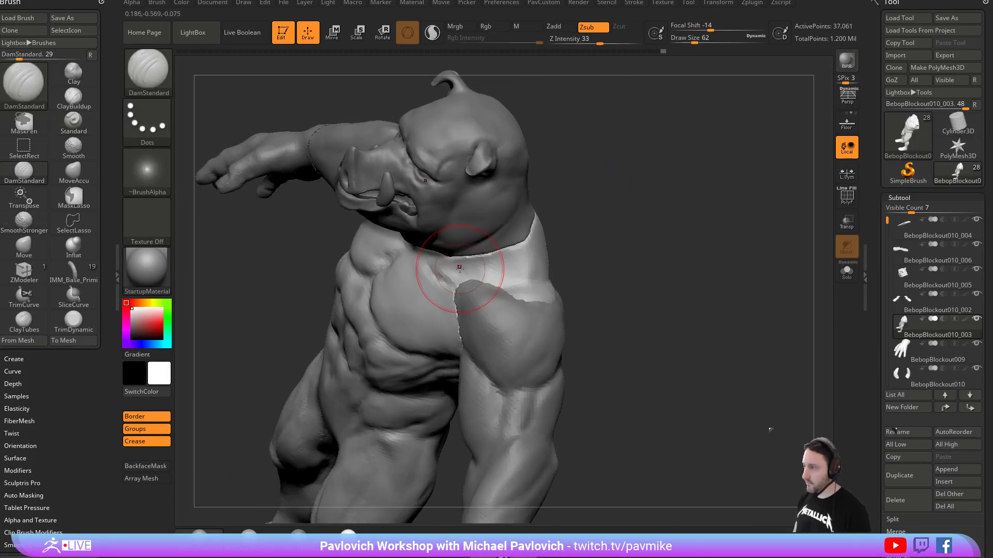
pyautogui.moveTo(492, 269)
pyautogui.mouseDown(button='right')
pyautogui.moveTo(475, 269)
pyautogui.moveTo(503, 287)
pyautogui.moveTo(474, 277)
pyautogui.mouseUp(button='right')
# Build up the torso along the shoulder seam and trapezius with the Clay brush at draw size 33.
pyautogui.press('b')
pyautogui.press('c')
pyautogui.press('l')
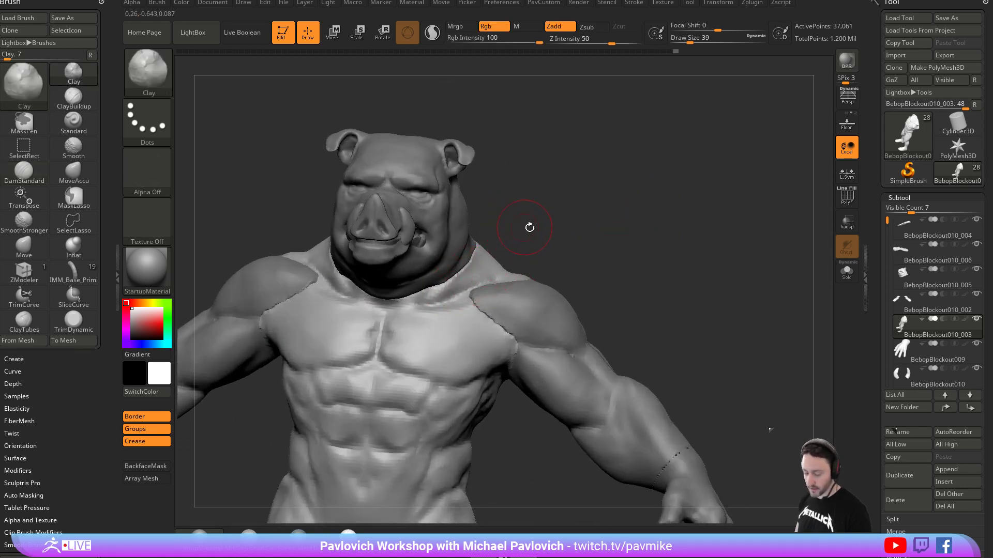
pyautogui.moveTo(523, 226); pyautogui.dragTo(455, 238, button='right')
pyautogui.press('s')
pyautogui.click(448, 279)
pyautogui.moveTo(533, 222)
pyautogui.mouseDown(button='right')
pyautogui.moveTo(514, 255)
pyautogui.moveTo(704, 210)
pyautogui.moveTo(692, 244)
pyautogui.moveTo(671, 215)
pyautogui.moveTo(609, 226)
pyautogui.mouseUp(button='right')
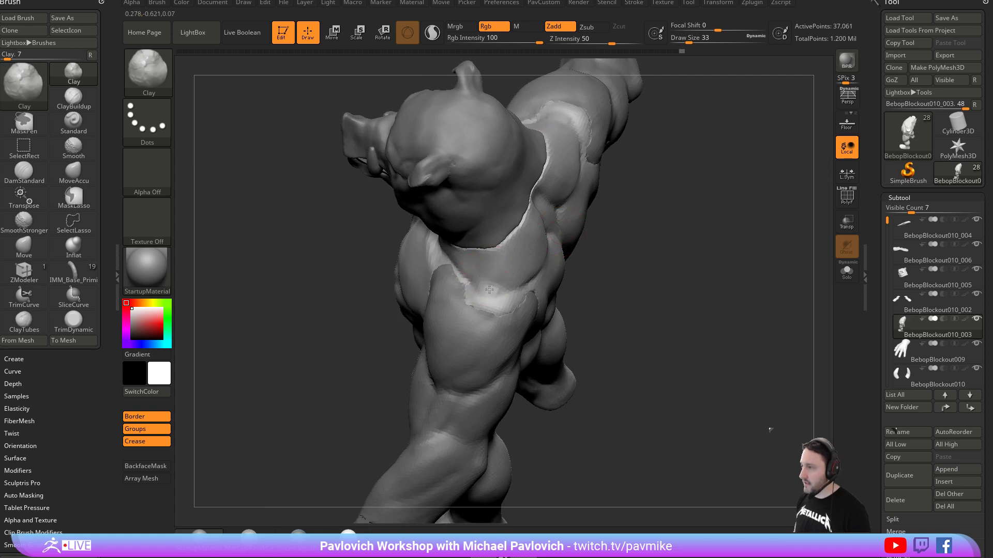
pyautogui.moveTo(491, 293)
pyautogui.mouseDown(button='right')
pyautogui.moveTo(704, 195)
pyautogui.moveTo(687, 222)
pyautogui.moveTo(624, 233)
pyautogui.moveTo(543, 332)
pyautogui.moveTo(744, 225)
pyautogui.mouseUp(button='right')
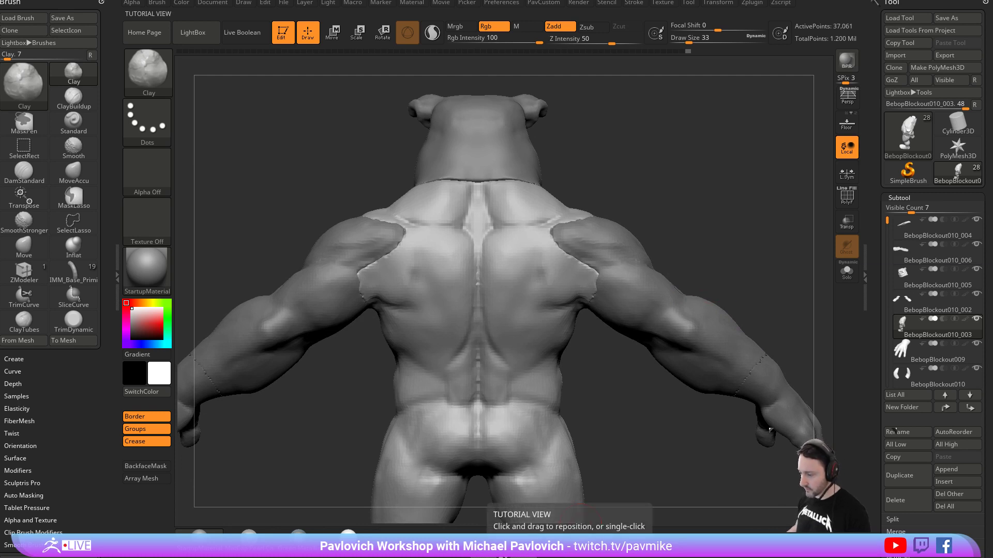
# Carve the shoulder blade contours on the upper back with DamStandard at draw size 33.
pyautogui.moveTo(727, 153)
pyautogui.mouseDown(button='right')
pyautogui.moveTo(720, 162)
pyautogui.moveTo(698, 153)
pyautogui.mouseUp(button='right')
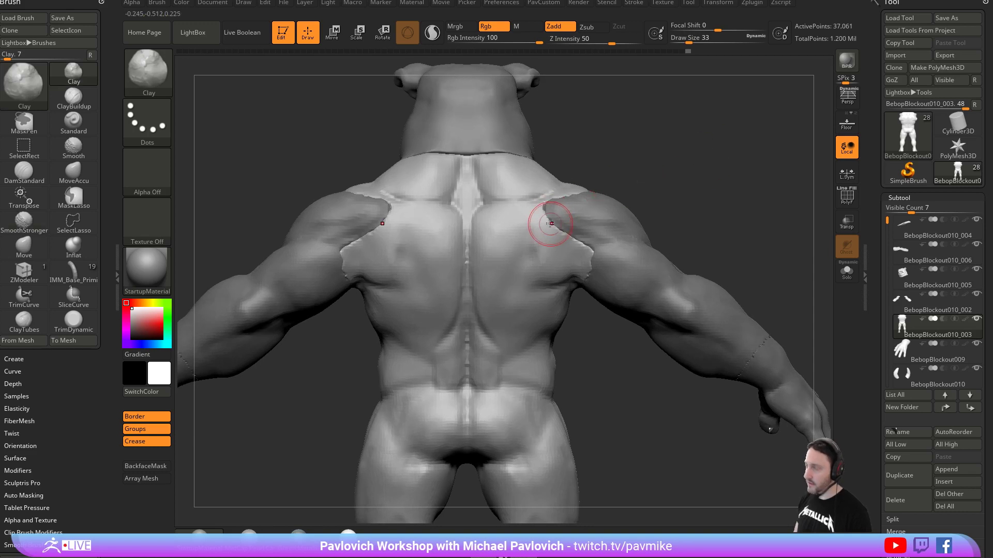
pyautogui.press('b')
pyautogui.press('d')
pyautogui.press('s')
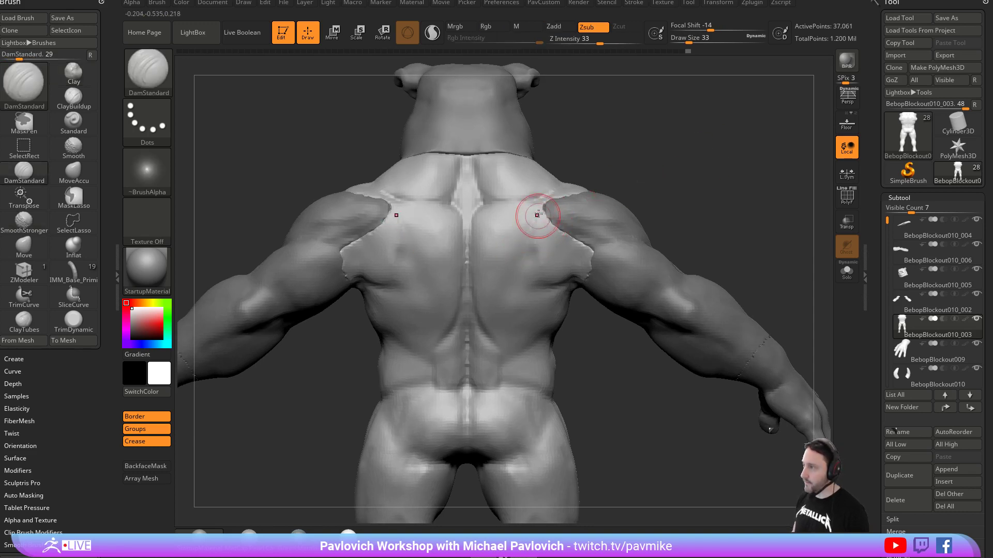
pyautogui.moveTo(537, 199); pyautogui.dragTo(532, 245)
pyautogui.keyDown('alt'); pyautogui.moveTo(619, 177); pyautogui.dragTo(627, 171); pyautogui.keyUp('alt')
pyautogui.moveTo(522, 256); pyautogui.dragTo(533, 249)
pyautogui.moveTo(676, 197); pyautogui.dragTo(658, 178)
pyautogui.moveTo(533, 226)
pyautogui.mouseDown()
pyautogui.moveTo(498, 288)
pyautogui.moveTo(502, 281)
pyautogui.mouseUp()
pyautogui.moveTo(643, 217); pyautogui.dragTo(631, 166, button='right')
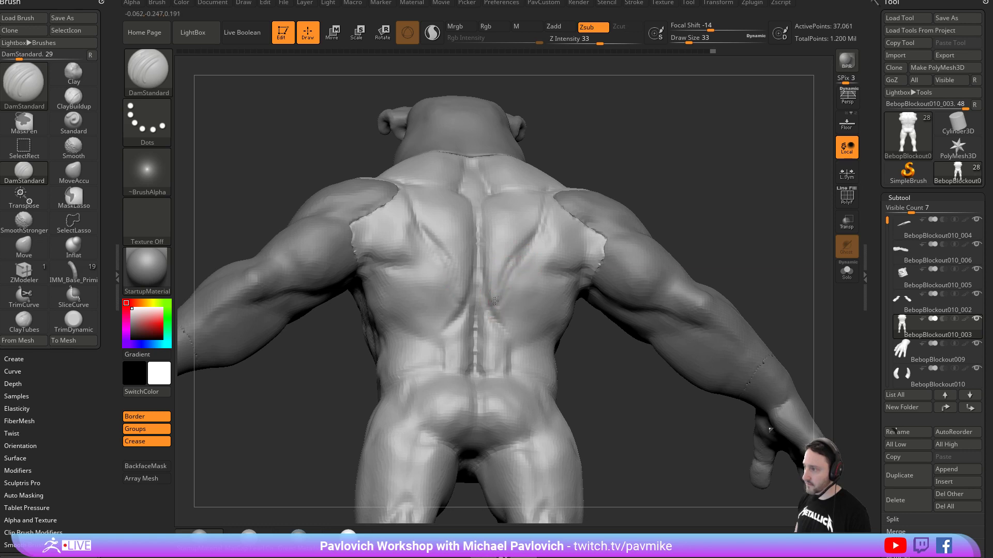
# Build up the muscle forms over and below the shoulder blades with the Clay brush at draw size 33.
pyautogui.moveTo(647, 212)
pyautogui.mouseDown(button='right')
pyautogui.moveTo(655, 186)
pyautogui.moveTo(532, 261)
pyautogui.moveTo(548, 201)
pyautogui.mouseUp(button='right')
pyautogui.press('b')
pyautogui.press('c')
pyautogui.press('l')
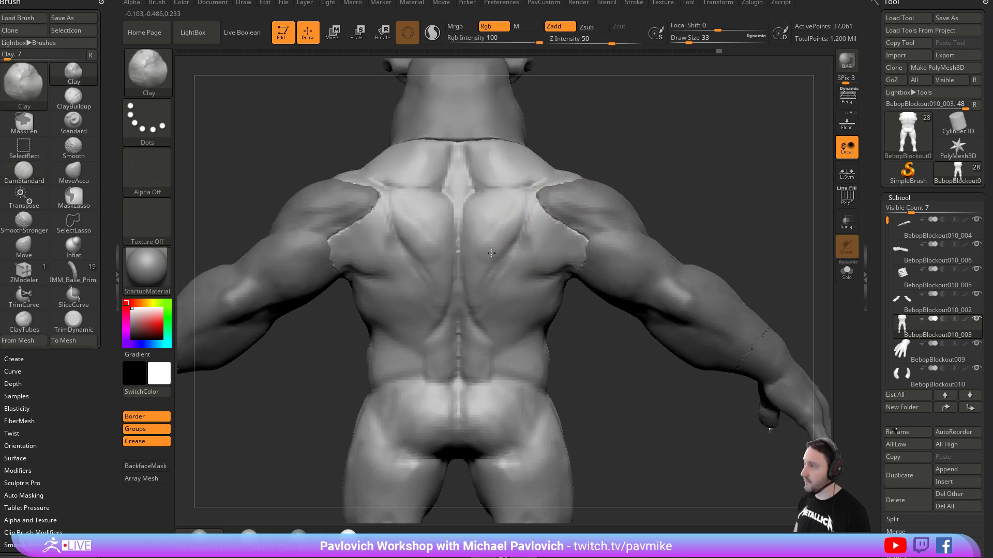
pyautogui.moveTo(539, 221)
pyautogui.mouseDown()
pyautogui.moveTo(521, 249)
pyautogui.moveTo(554, 231)
pyautogui.mouseUp()
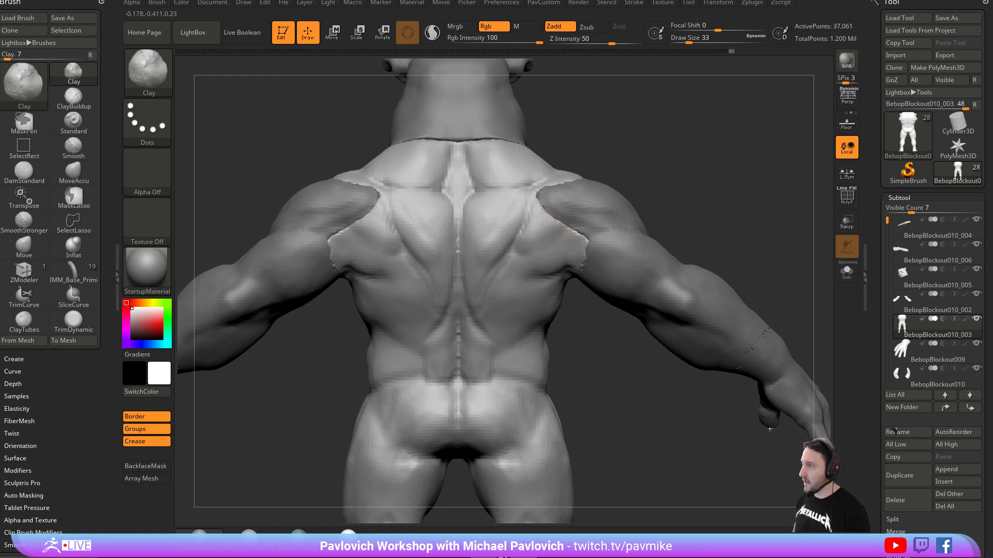
pyautogui.keyDown('alt'); pyautogui.moveTo(612, 184); pyautogui.dragTo(623, 192); pyautogui.keyUp('alt')
pyautogui.moveTo(689, 197)
pyautogui.mouseDown()
pyautogui.moveTo(672, 166)
pyautogui.moveTo(678, 186)
pyautogui.mouseUp()
pyautogui.moveTo(526, 257)
pyautogui.mouseDown()
pyautogui.moveTo(548, 249)
pyautogui.moveTo(568, 266)
pyautogui.mouseUp()
pyautogui.moveTo(700, 208); pyautogui.dragTo(675, 178)
pyautogui.moveTo(560, 257); pyautogui.dragTo(577, 246)
# Adjust the muscle mass at the lower shoulder blades with the Move brush at draw size 44.
pyautogui.moveTo(673, 222); pyautogui.dragTo(649, 153)
pyautogui.press('b')
pyautogui.press('m')
pyautogui.press('v')
pyautogui.moveTo(533, 262); pyautogui.dragTo(523, 255)
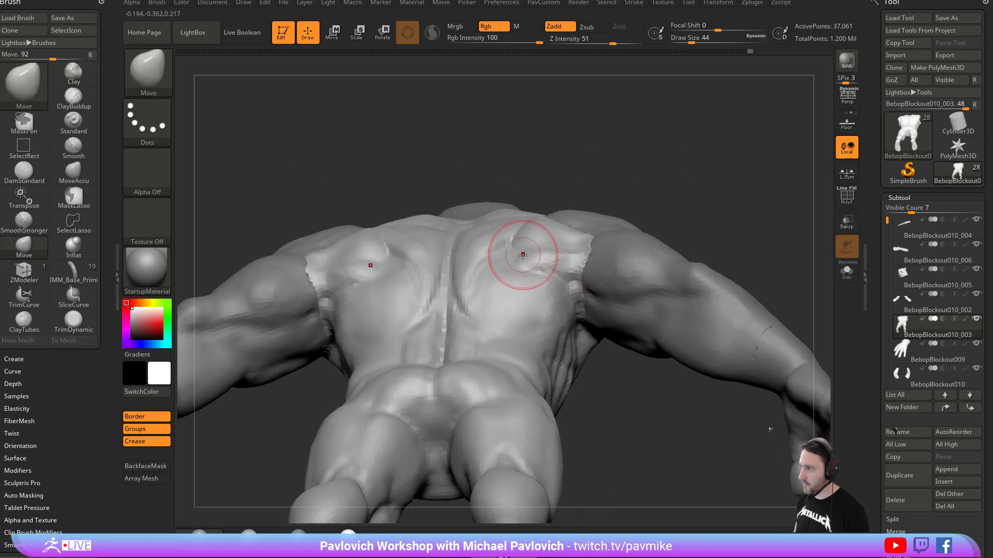
pyautogui.keyDown('shift'); pyautogui.moveTo(532, 253); pyautogui.dragTo(524, 267, button='right'); pyautogui.keyUp('shift')
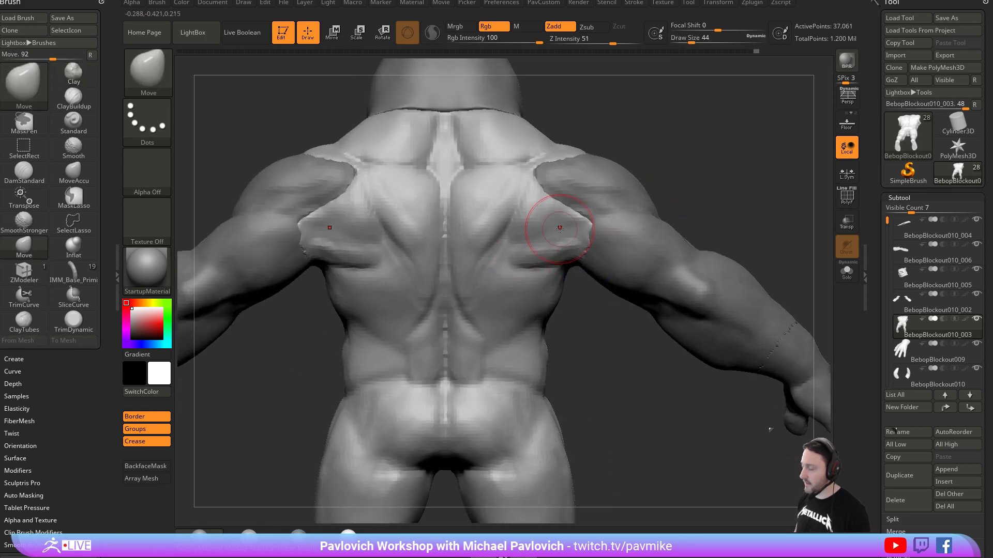
# Switch to Zygote Body in the browser, clear the serratus anterior selection and show the muscles of the upper back.
pyautogui.moveTo(348, 535)
pyautogui.moveTo(695, 557); pyautogui.dragTo(656, 34)
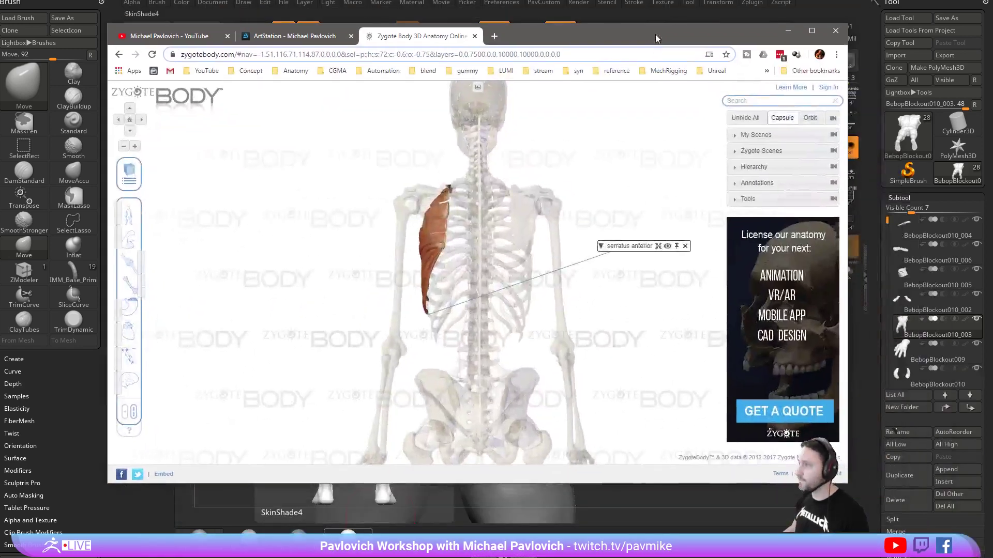
pyautogui.click(128, 242)
pyautogui.click(685, 246)
pyautogui.scroll(3, 576, 236)
pyautogui.moveTo(644, 243); pyautogui.dragTo(630, 255)
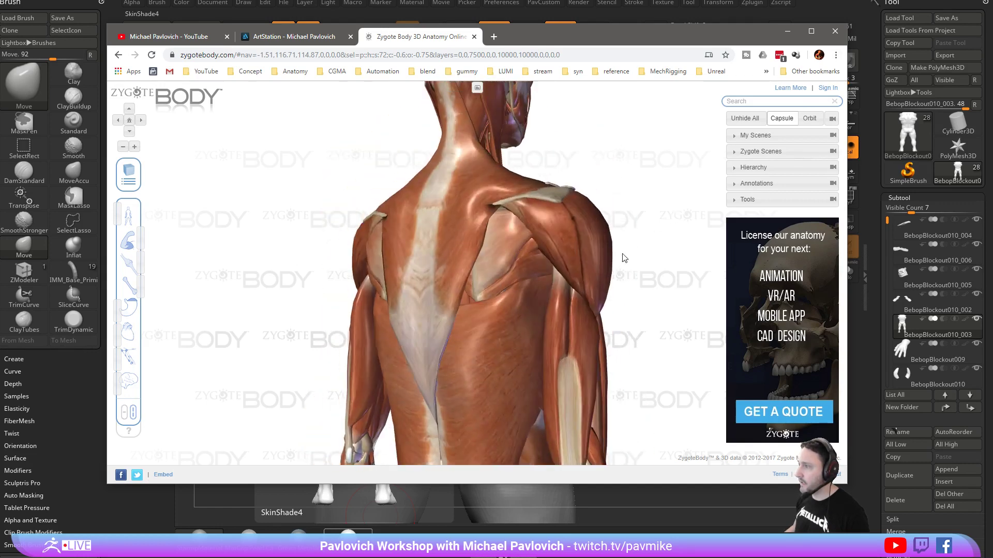
# Pick the infraspinatus, teres minor and teres major on the shoulder blade and spread out their labels.
pyautogui.click(535, 240)
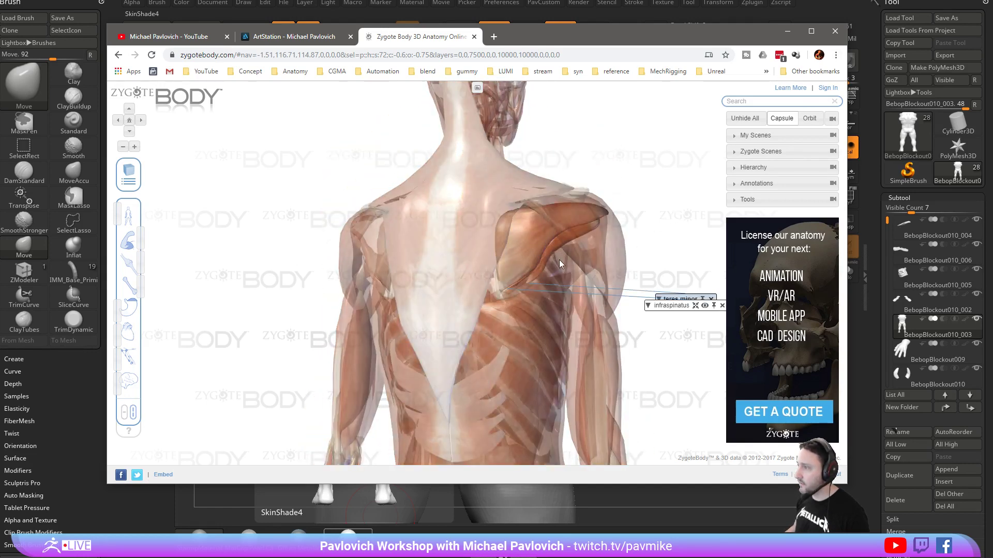
pyautogui.click(560, 261)
pyautogui.moveTo(680, 306); pyautogui.dragTo(681, 258)
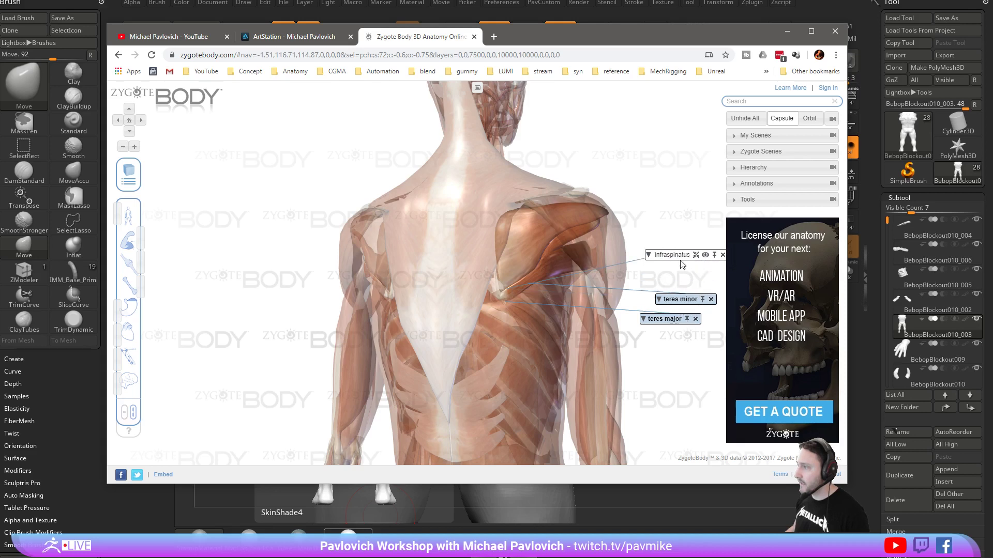
pyautogui.moveTo(679, 303)
pyautogui.mouseDown()
pyautogui.moveTo(679, 355)
pyautogui.moveTo(679, 296)
pyautogui.mouseUp()
pyautogui.moveTo(672, 352)
pyautogui.mouseDown()
pyautogui.moveTo(681, 277)
pyautogui.moveTo(673, 335)
pyautogui.mouseUp()
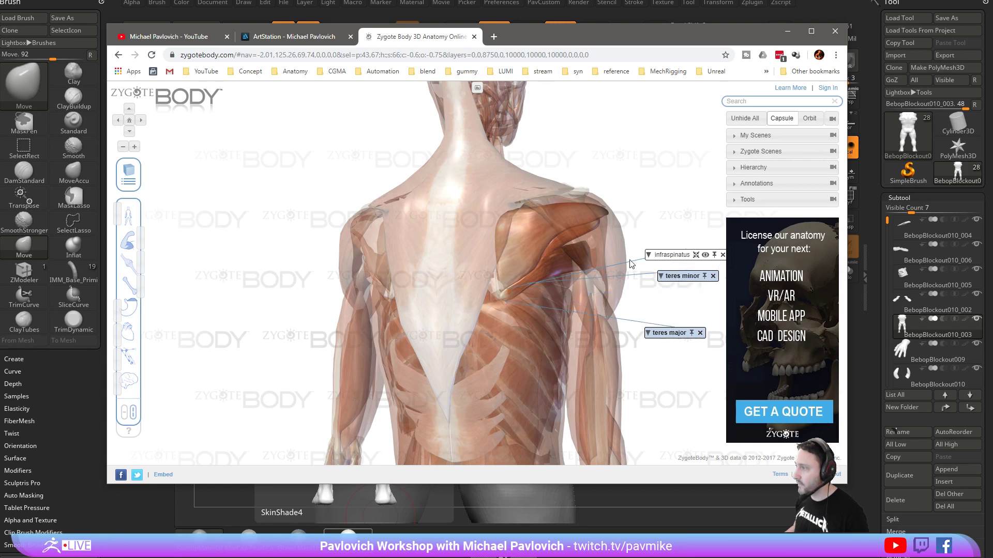
pyautogui.moveTo(683, 279); pyautogui.dragTo(687, 297)
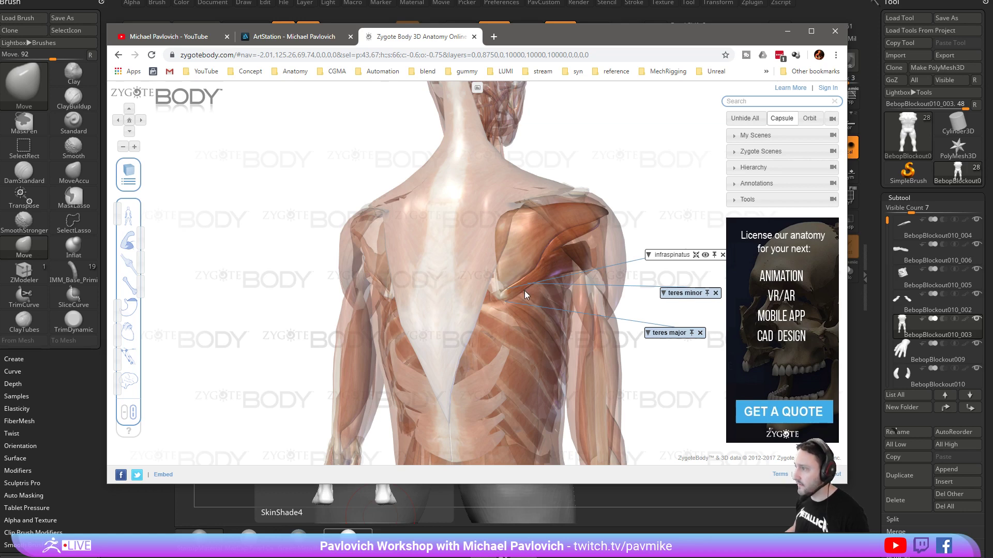
# Hide the surrounding muscles to examine the selected shoulder blade muscles against the skeleton from behind.
pyautogui.moveTo(619, 212); pyautogui.dragTo(535, 237)
pyautogui.moveTo(141, 239); pyautogui.dragTo(112, 245)
pyautogui.moveTo(304, 214); pyautogui.dragTo(328, 206)
pyautogui.moveTo(615, 178); pyautogui.dragTo(523, 241)
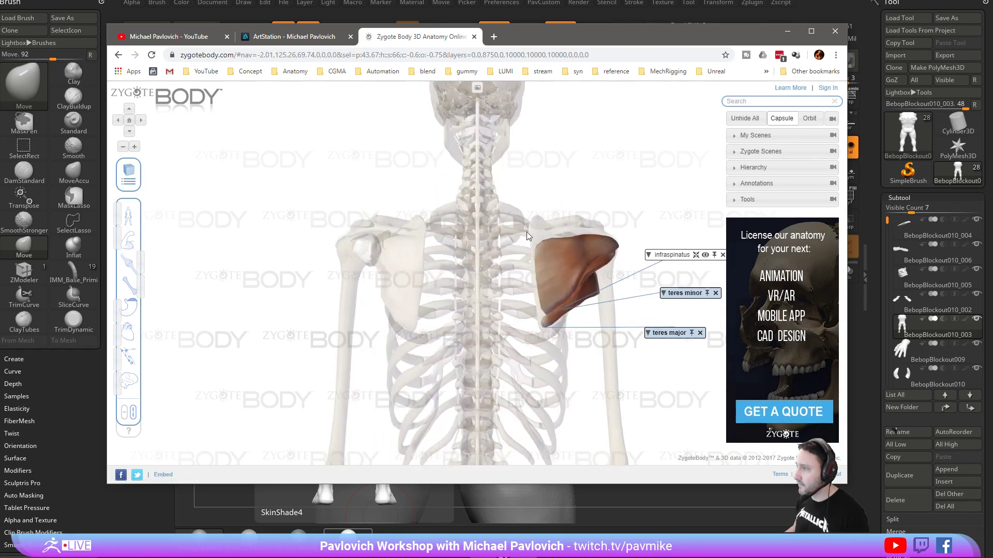
# Deselect the infraspinatus and examine how the teres minor and teres major attach to the skeleton from the side and front.
pyautogui.moveTo(534, 312); pyautogui.dragTo(569, 215)
pyautogui.click(585, 213)
pyautogui.moveTo(520, 235); pyautogui.dragTo(406, 284)
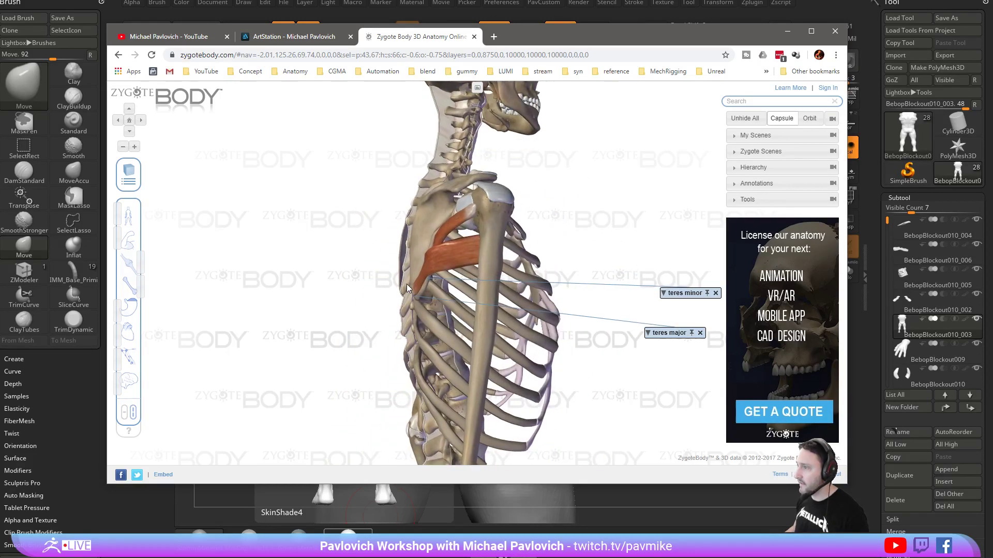
pyautogui.moveTo(459, 254); pyautogui.dragTo(383, 237)
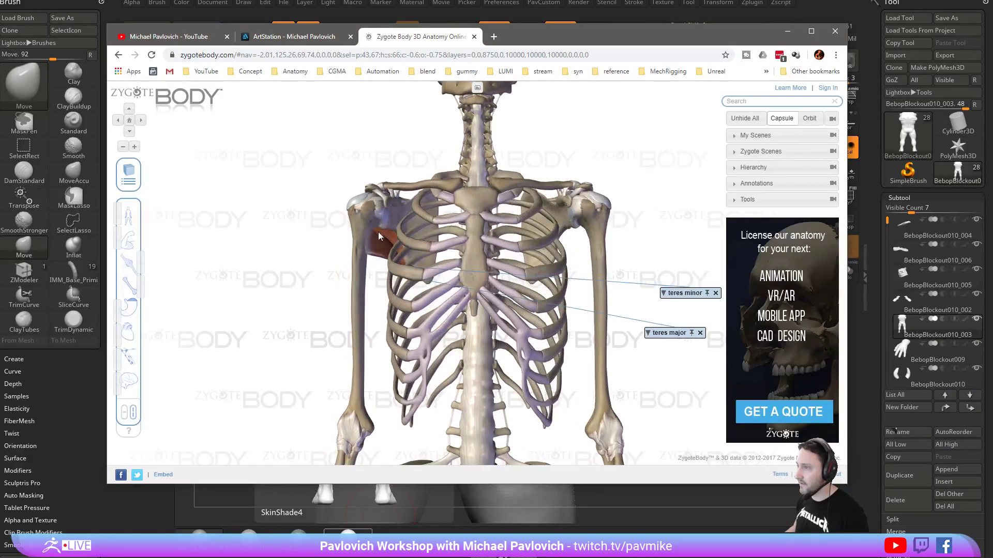
pyautogui.moveTo(255, 284); pyautogui.dragTo(323, 298)
# Show the muscles again, add the latissimus dorsi and infraspinatus to the selection, and isolate the selected muscles against the skeleton.
pyautogui.click(125, 246)
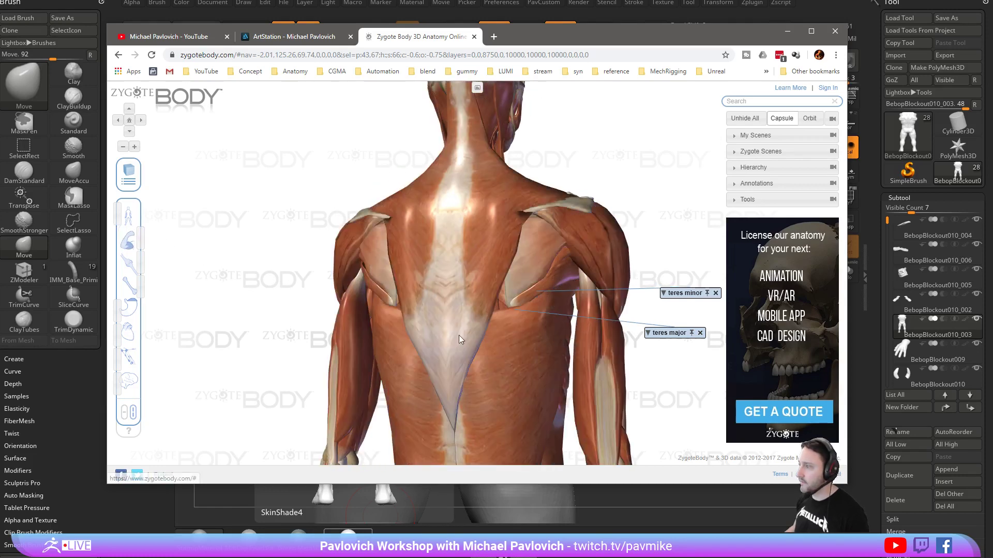
pyautogui.click(514, 343)
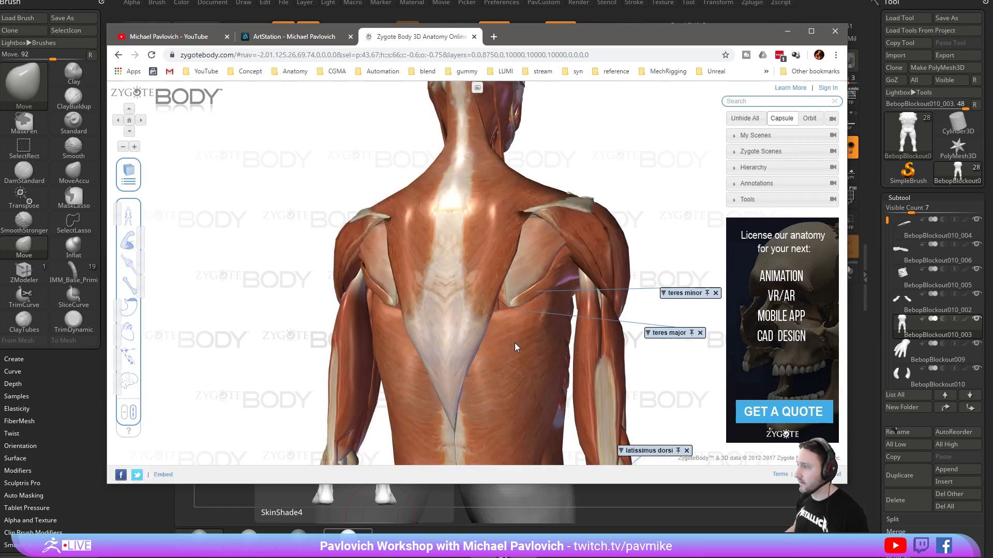
pyautogui.click(551, 248)
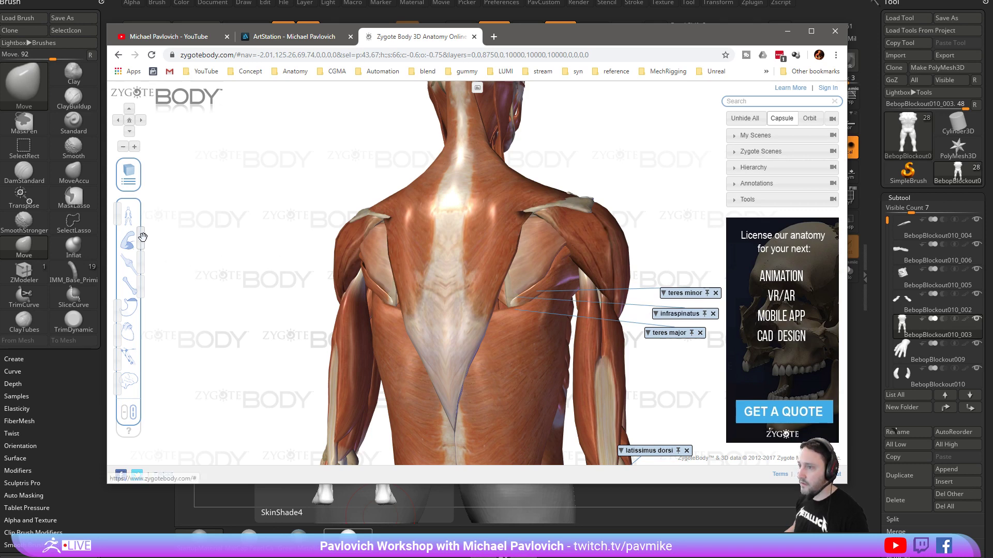
pyautogui.click(114, 240)
pyautogui.moveTo(663, 168); pyautogui.dragTo(477, 215)
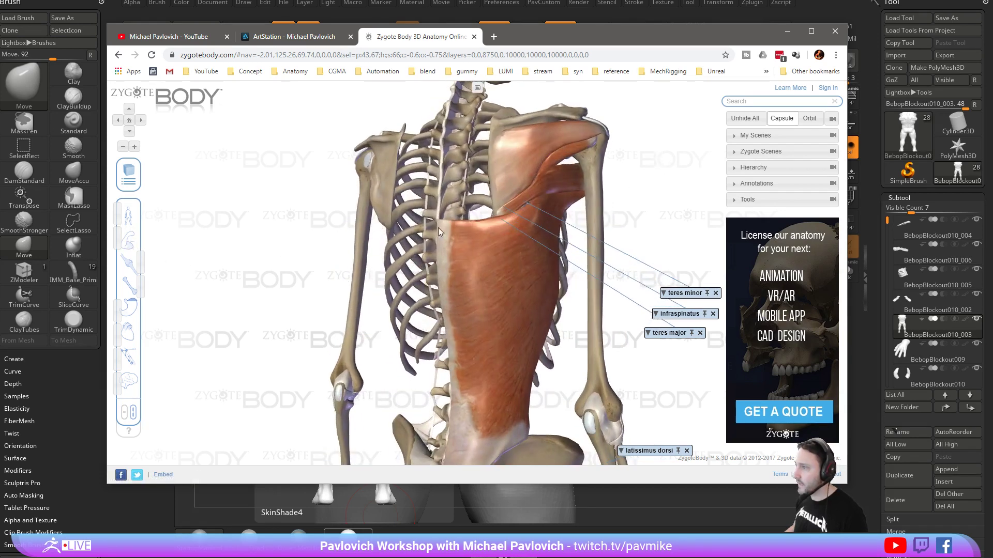
pyautogui.moveTo(625, 160); pyautogui.dragTo(624, 124)
# Switch back to ZBrush and save the project.
pyautogui.hotkey('alt', 'Tab')
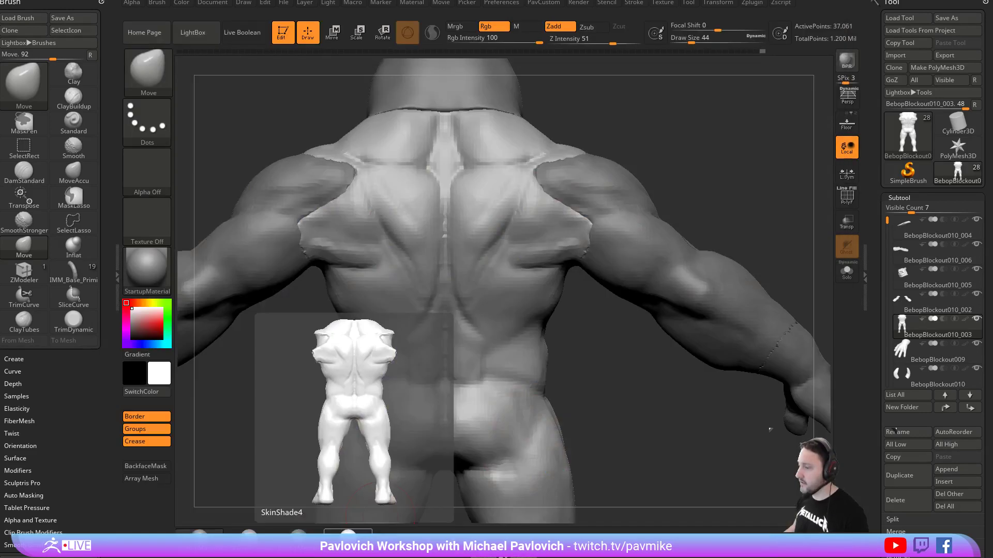
pyautogui.hotkey('ctrl', 's')
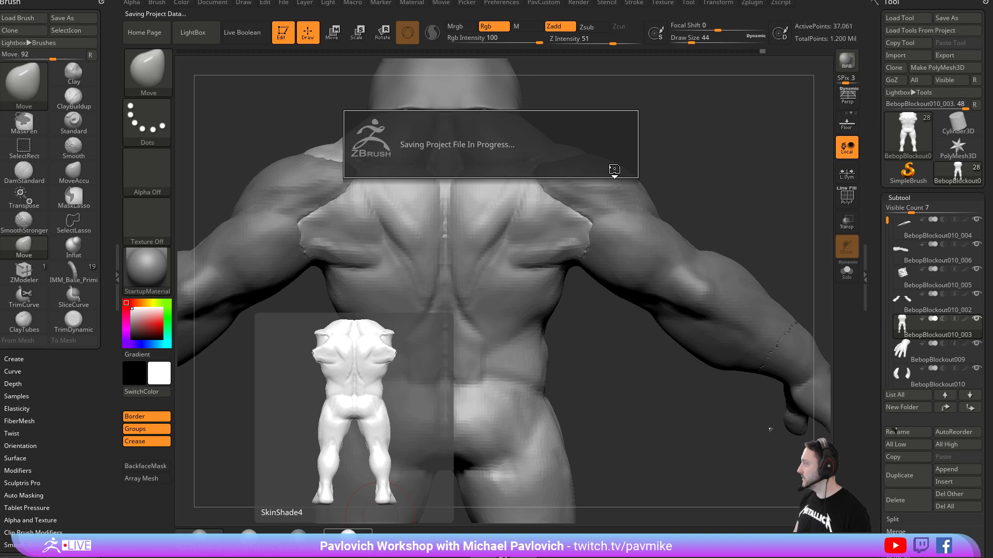
pyautogui.moveTo(724, 138)
pyautogui.mouseDown()
pyautogui.moveTo(730, 145)
pyautogui.moveTo(711, 141)
pyautogui.mouseUp()
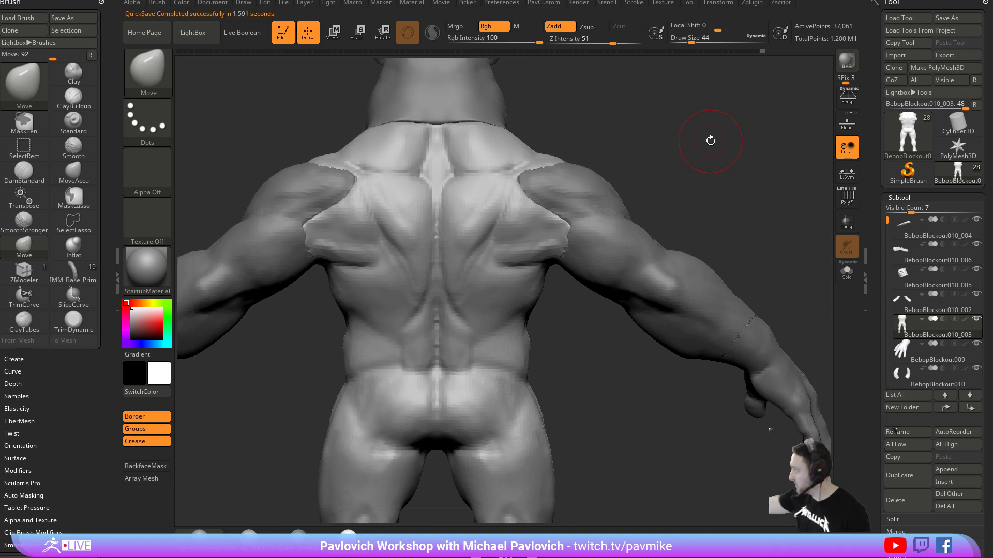
# Build up the bony ridge along the top of the shoulder blades with the Standard brush at draw size 17.
pyautogui.press('1')
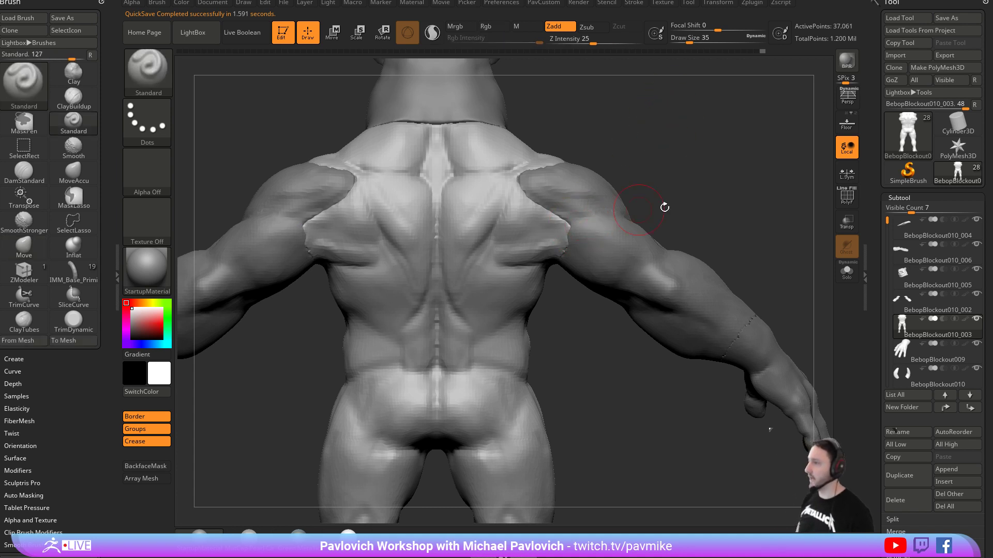
pyautogui.keyDown('alt'); pyautogui.moveTo(667, 150); pyautogui.dragTo(680, 164); pyautogui.keyUp('alt')
pyautogui.press('s')
pyautogui.moveTo(550, 250); pyautogui.dragTo(544, 250)
pyautogui.press('[')
pyautogui.moveTo(555, 212)
pyautogui.mouseDown(button='right')
pyautogui.moveTo(542, 235)
pyautogui.moveTo(561, 248)
pyautogui.mouseUp(button='right')
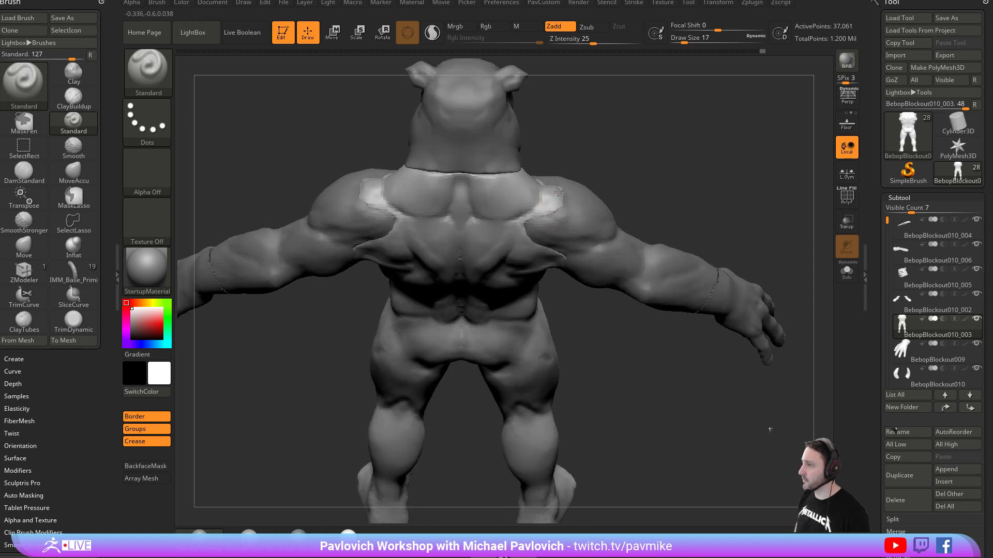
pyautogui.moveTo(537, 206); pyautogui.dragTo(522, 219)
pyautogui.moveTo(631, 202); pyautogui.dragTo(631, 150)
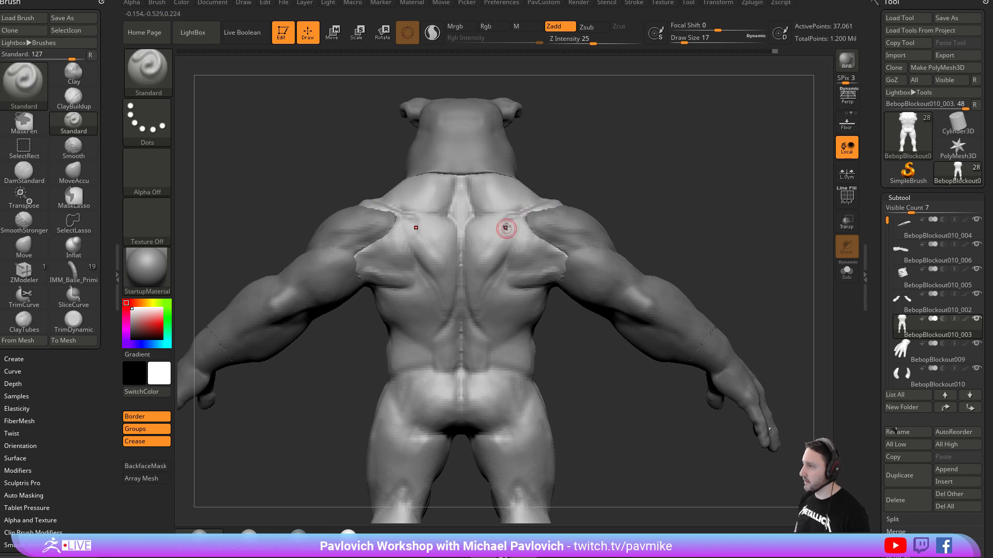
# Add muscle volume between the shoulder blades and the spine with the Clay brush at draw size 17.
pyautogui.moveTo(587, 175)
pyautogui.mouseDown()
pyautogui.moveTo(549, 186)
pyautogui.moveTo(584, 149)
pyautogui.moveTo(600, 160)
pyautogui.mouseUp()
pyautogui.press('b')
pyautogui.press('c')
pyautogui.press('l')
pyautogui.moveTo(476, 224); pyautogui.dragTo(490, 216)
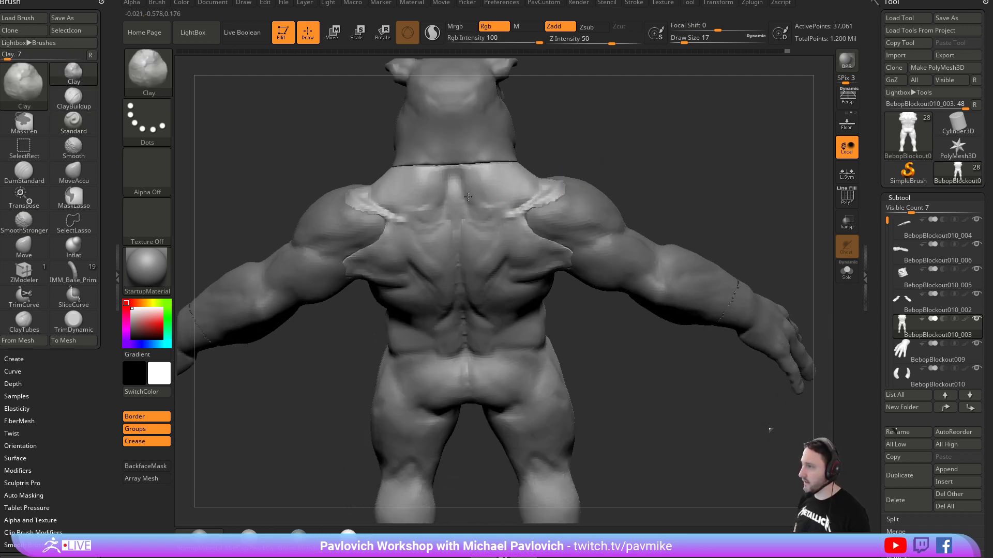
pyautogui.moveTo(475, 212); pyautogui.dragTo(494, 218, button='right')
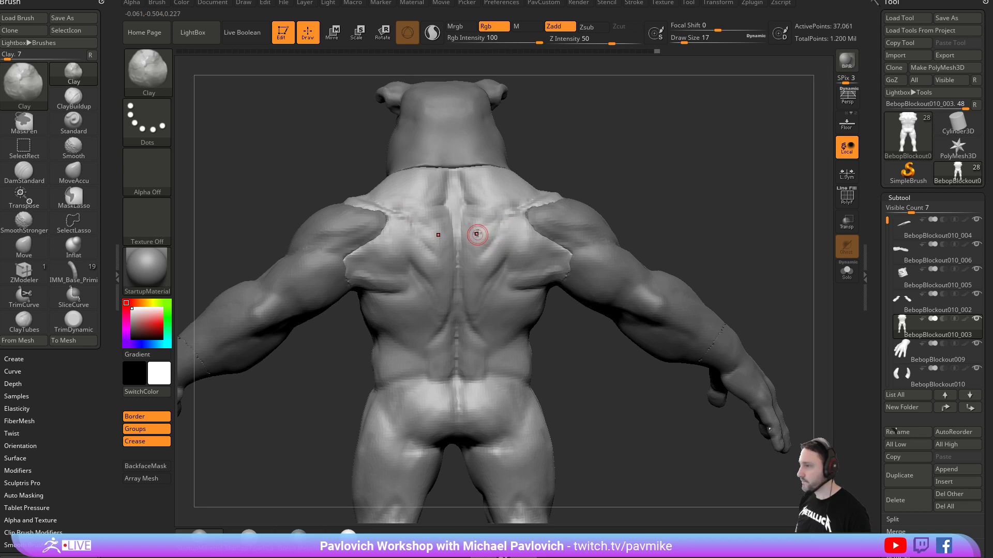
# Cut creases between the shoulder blade muscles with the DamStandard brush at draw size 17.
pyautogui.moveTo(664, 189)
pyautogui.mouseDown(button='right')
pyautogui.moveTo(660, 164)
pyautogui.moveTo(621, 178)
pyautogui.mouseUp(button='right')
pyautogui.press('b')
pyautogui.press('d')
pyautogui.press('s')
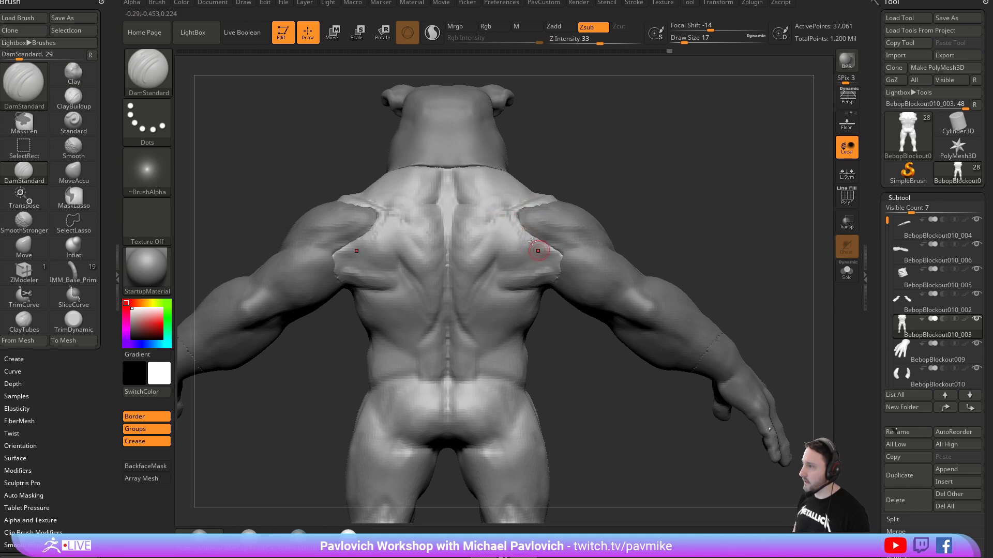
# Adjust where the shoulders meet the torso on the arm and torso subtools with the Move brush.
pyautogui.moveTo(660, 206)
pyautogui.mouseDown(button='right')
pyautogui.moveTo(698, 189)
pyautogui.moveTo(546, 220)
pyautogui.mouseUp(button='right')
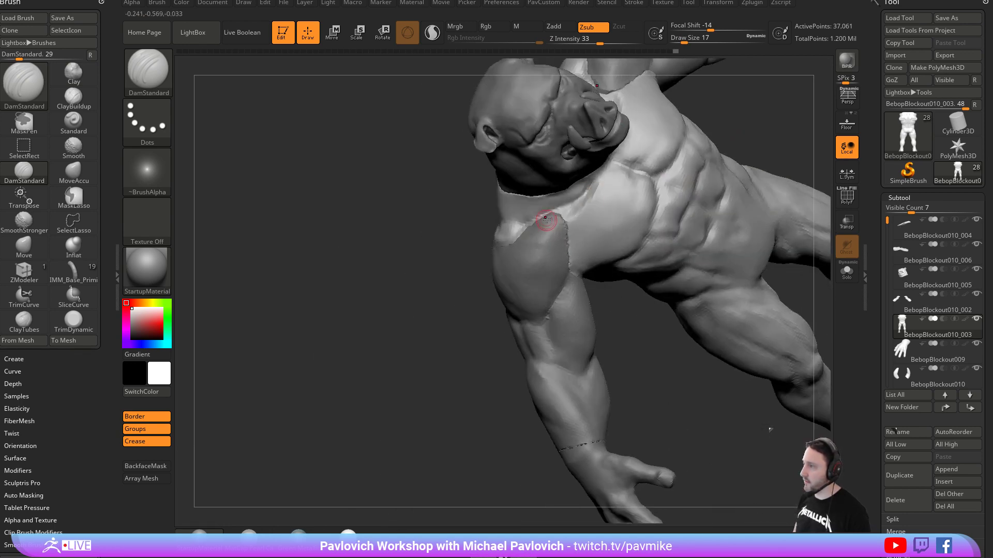
pyautogui.moveTo(466, 289)
pyautogui.mouseDown(button='right')
pyautogui.moveTo(722, 173)
pyautogui.moveTo(562, 216)
pyautogui.mouseUp(button='right')
pyautogui.keyDown('alt'); pyautogui.click(450, 212); pyautogui.keyUp('alt')
pyautogui.keyDown('shift'); pyautogui.moveTo(710, 140); pyautogui.dragTo(737, 166, button='right'); pyautogui.keyUp('shift')
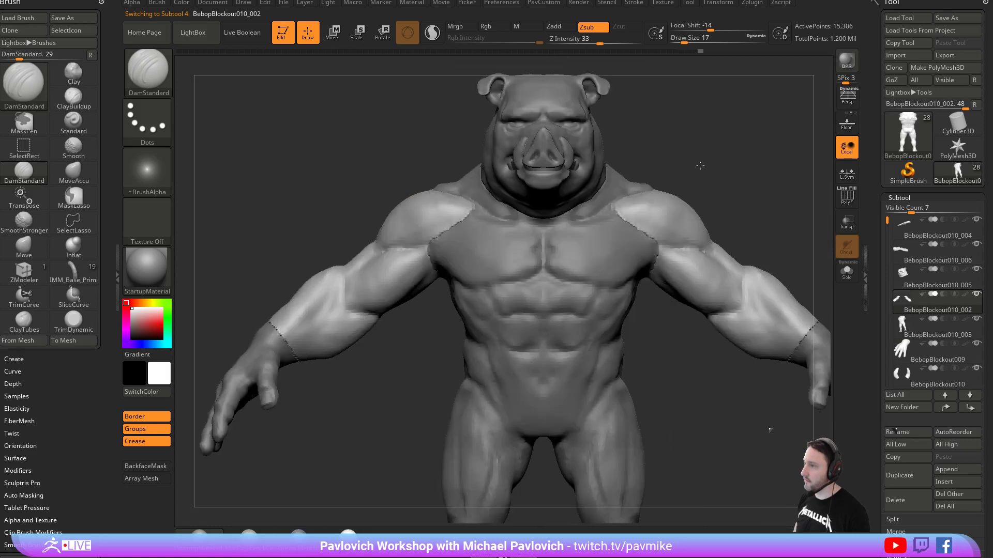
pyautogui.press('b')
pyautogui.press('m')
pyautogui.press('v')
pyautogui.press('s')
pyautogui.moveTo(457, 213); pyautogui.dragTo(455, 213)
pyautogui.keyDown('alt'); pyautogui.click(483, 220); pyautogui.keyUp('alt')
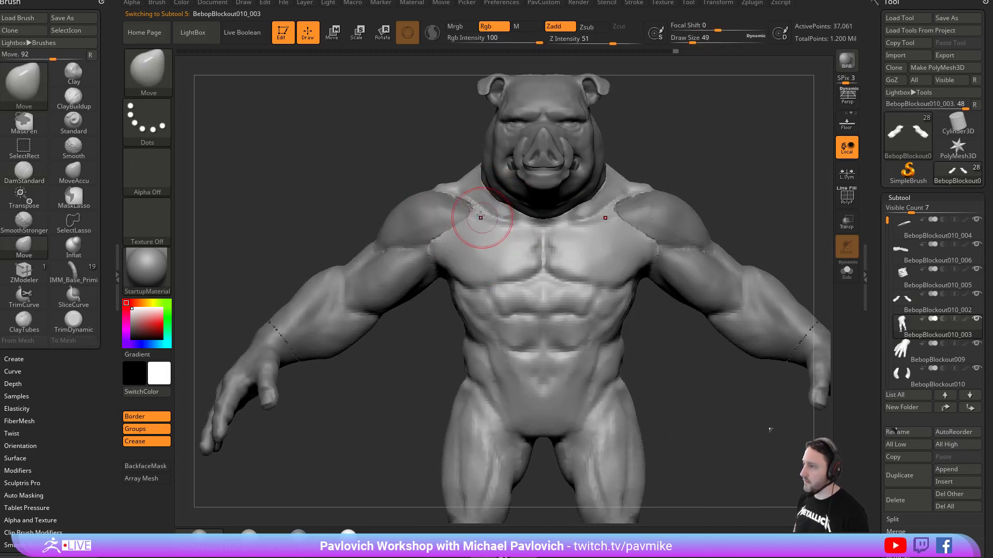
pyautogui.moveTo(465, 210); pyautogui.dragTo(558, 201, button='right')
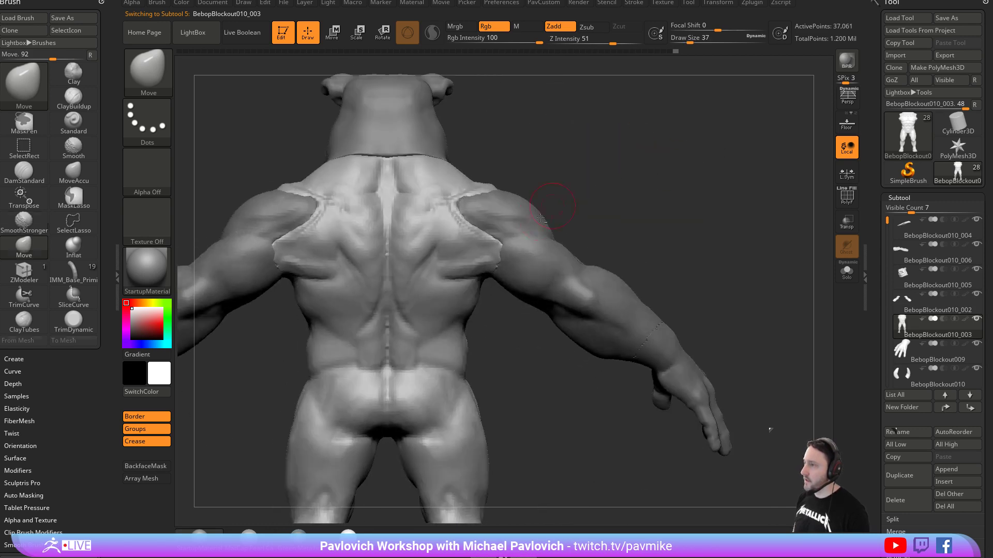
# Raise the outer edges of the shoulder blades beside the rear deltoids with the Standard brush at draw size 27.
pyautogui.press('b')
pyautogui.press('s')
pyautogui.press('t')
pyautogui.keyDown('alt'); pyautogui.moveTo(465, 206); pyautogui.dragTo(531, 206, button='right'); pyautogui.keyUp('alt')
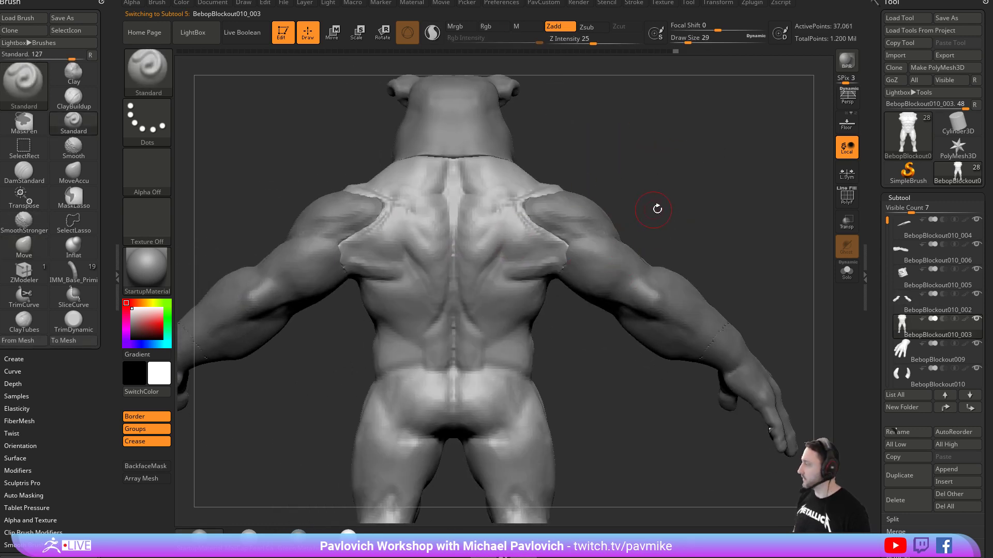
pyautogui.keyDown('alt'); pyautogui.moveTo(652, 210); pyautogui.dragTo(642, 211, button='right'); pyautogui.keyUp('alt')
pyautogui.press('s')
pyautogui.moveTo(516, 241); pyautogui.dragTo(513, 241)
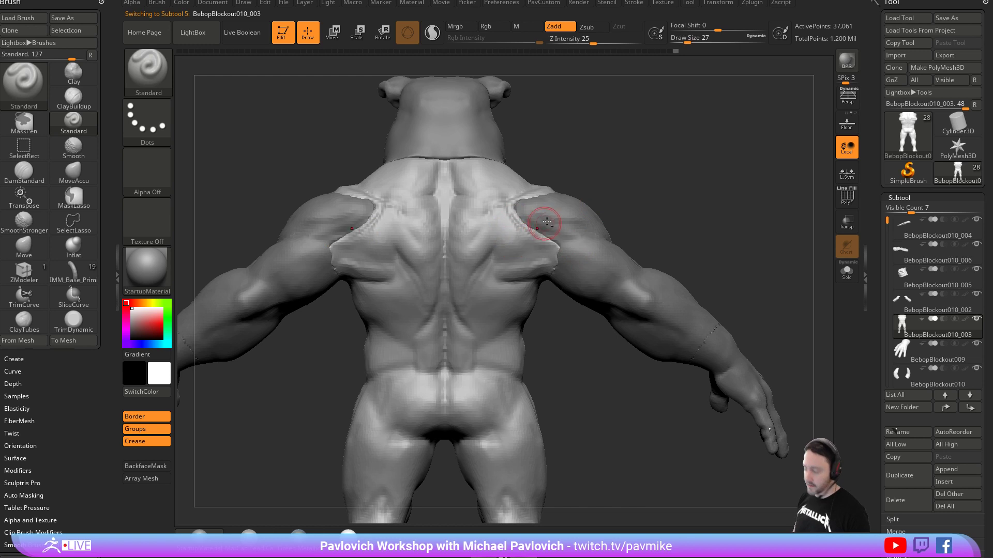
# Fill out the upper outer corners of the shoulder blades with the Clay brush at draw size 31.
pyautogui.press('b')
pyautogui.press('c')
pyautogui.press('l')
pyautogui.keyDown('alt'); pyautogui.moveTo(616, 188); pyautogui.dragTo(644, 189, button='right'); pyautogui.keyUp('alt')
pyautogui.press('s')
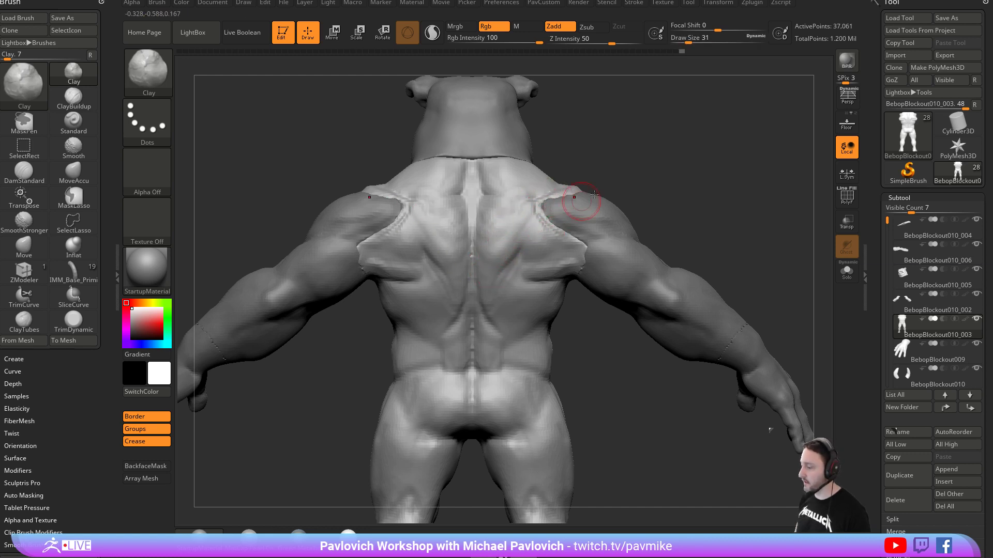
pyautogui.moveTo(549, 217); pyautogui.dragTo(538, 224, button='right')
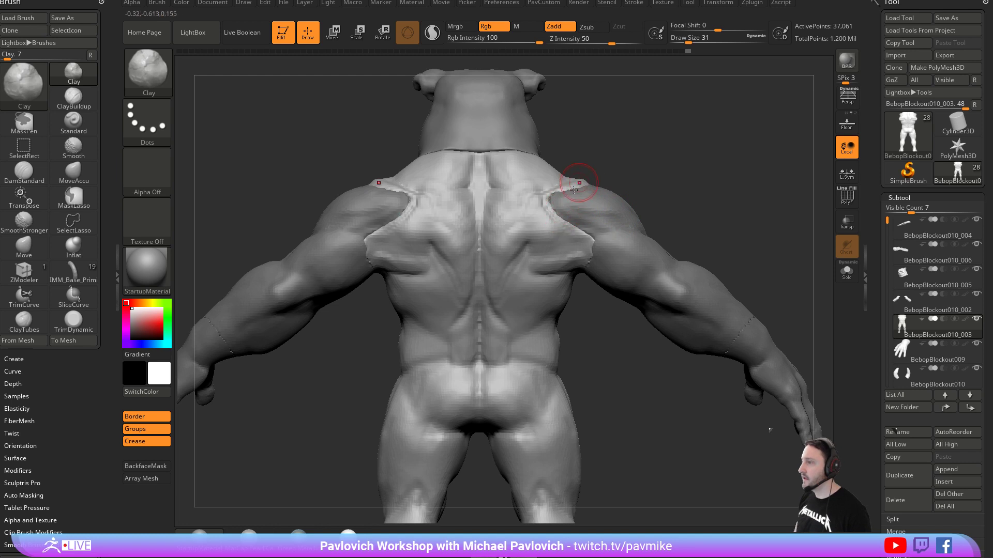
# Build up the infraspinatus and teres area of the shoulder blades with the Clay brush at draw size 23.
pyautogui.moveTo(674, 183); pyautogui.dragTo(511, 259)
pyautogui.press('s')
pyautogui.press('[')
pyautogui.press('[')
pyautogui.press('[')
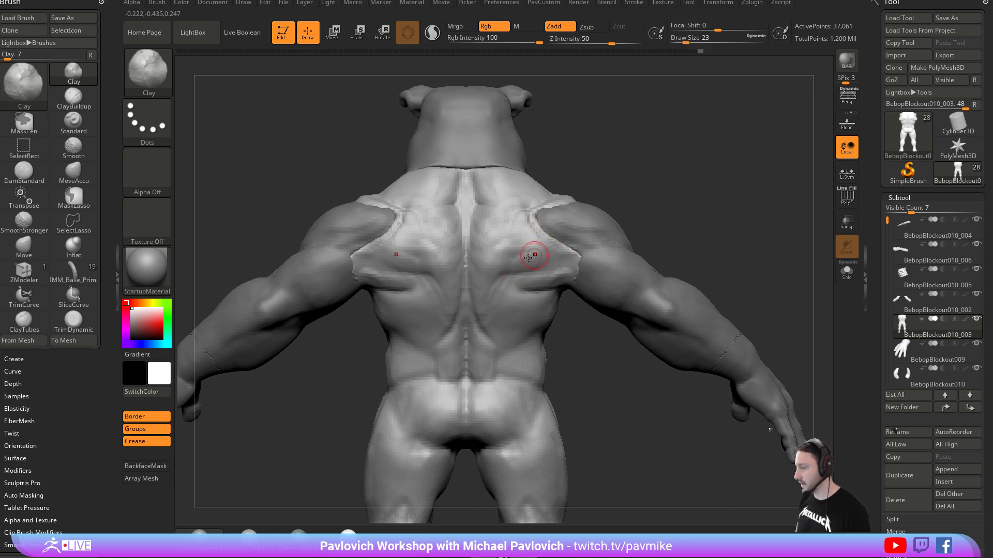
pyautogui.moveTo(557, 249)
pyautogui.mouseDown()
pyautogui.moveTo(538, 269)
pyautogui.moveTo(564, 264)
pyautogui.moveTo(528, 271)
pyautogui.moveTo(569, 261)
pyautogui.mouseUp()
# Sculpt raised muscle strands across the shoulder blades and upper back with the Standard brush at draw size 16.
pyautogui.press('b')
pyautogui.press('s')
pyautogui.press('t')
pyautogui.press(']')
pyautogui.press('[')
pyautogui.moveTo(606, 174); pyautogui.dragTo(615, 176)
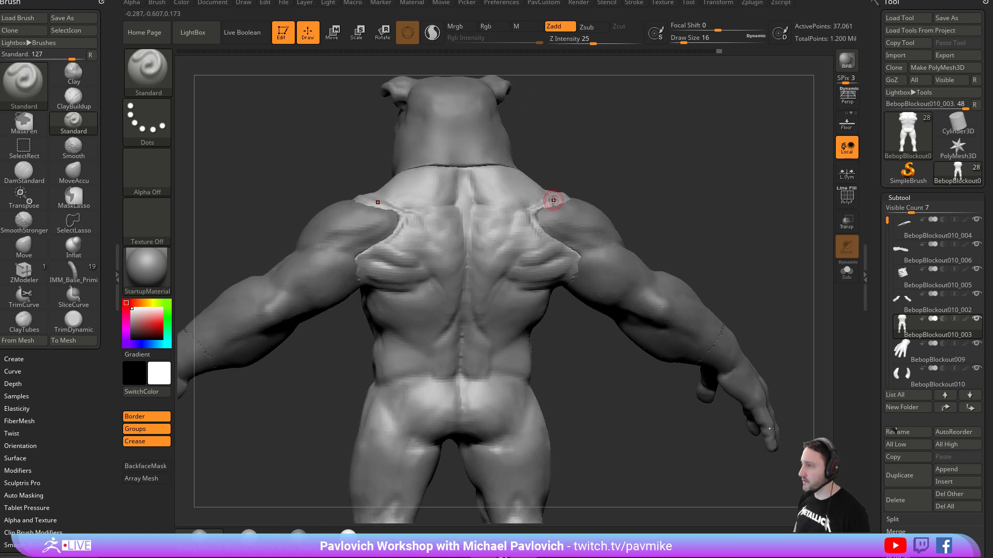
pyautogui.moveTo(512, 210); pyautogui.dragTo(512, 283)
pyautogui.keyDown('shift'); pyautogui.moveTo(645, 208); pyautogui.dragTo(628, 211); pyautogui.keyUp('shift')
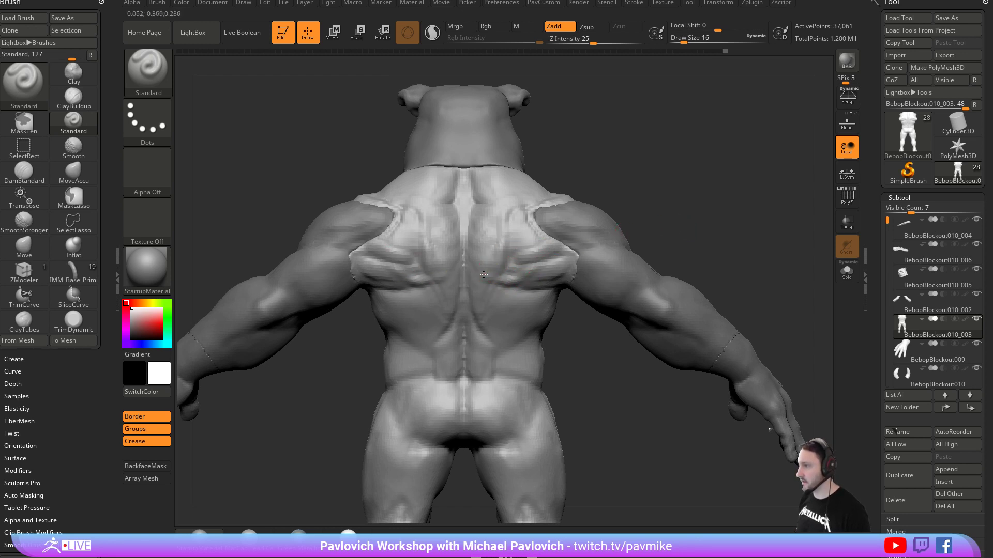
# Deepen the grooves between the muscle strands on the shoulder blades with the DamStandard brush and rework their volume.
pyautogui.moveTo(665, 197); pyautogui.dragTo(641, 198)
pyautogui.press('b')
pyautogui.press('d')
pyautogui.press('s')
pyautogui.moveTo(571, 243); pyautogui.dragTo(510, 260)
pyautogui.press('b')
pyautogui.press('s')
pyautogui.press('t')
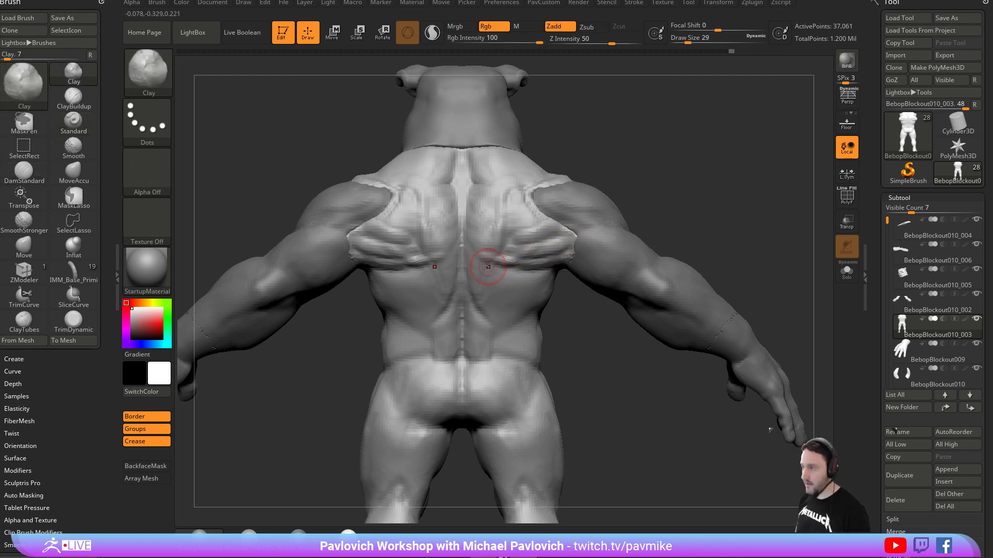
# Carve the diagonal lower borders of the latissimus muscles across the lower back with the DamStandard brush at draw size 23.
pyautogui.press('b')
pyautogui.press('d')
pyautogui.press('s')
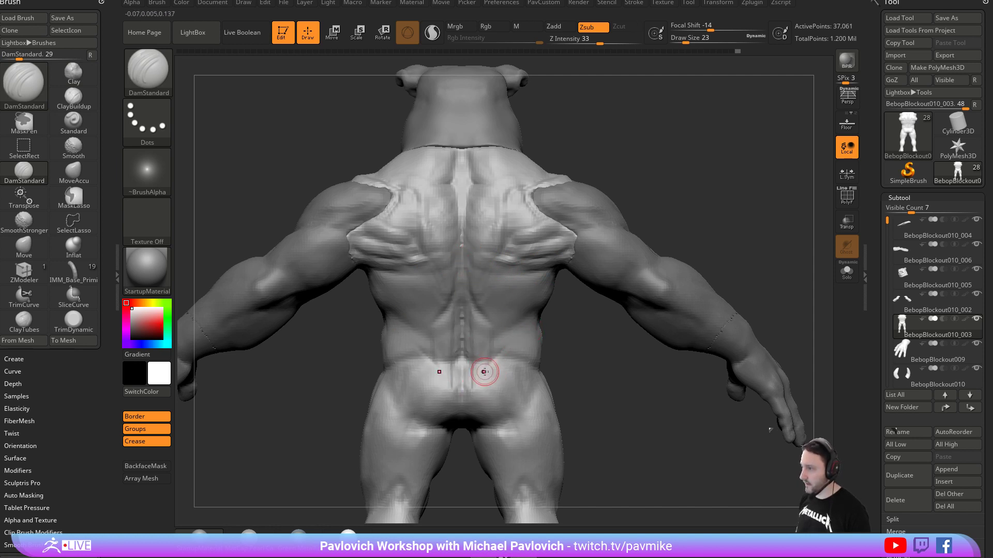
pyautogui.moveTo(566, 279); pyautogui.dragTo(550, 290)
pyautogui.moveTo(525, 327); pyautogui.dragTo(542, 310)
pyautogui.keyDown('shift'); pyautogui.moveTo(672, 233); pyautogui.dragTo(717, 221); pyautogui.keyUp('shift')
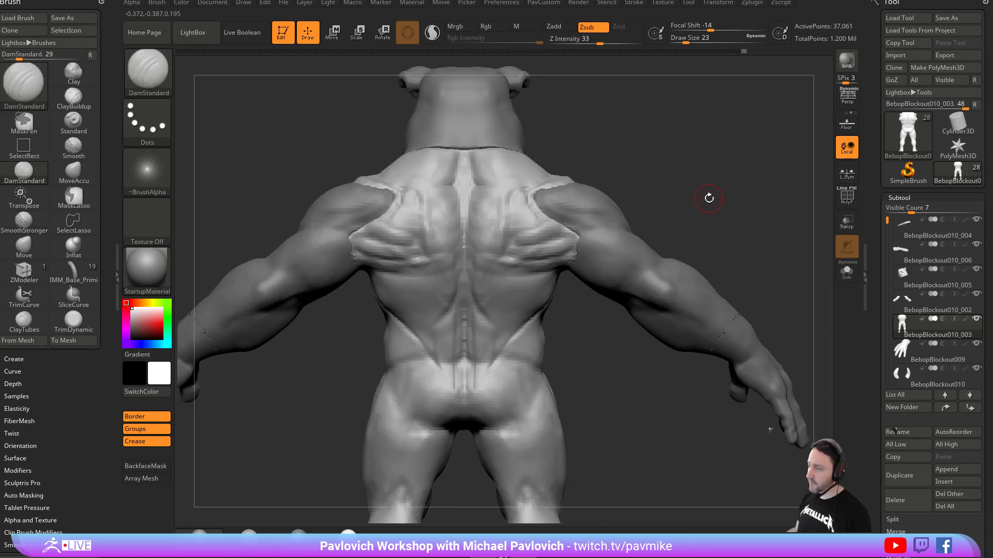
# Build up the lower back muscles beside the spine with the Clay brush at draw size 29.
pyautogui.moveTo(596, 333)
pyautogui.mouseDown()
pyautogui.moveTo(465, 344)
pyautogui.moveTo(567, 335)
pyautogui.mouseUp()
pyautogui.press('shift')
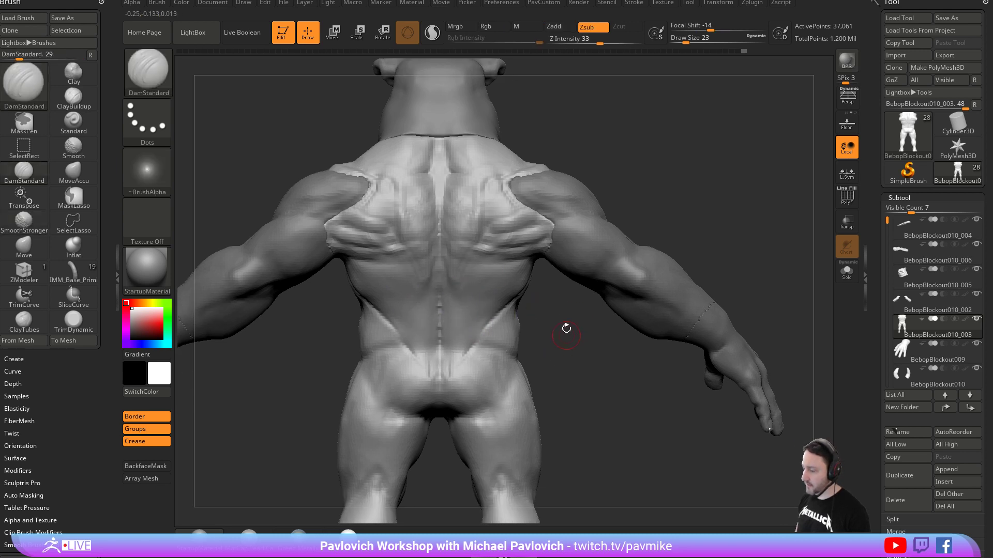
pyautogui.press('2')
pyautogui.press('s')
pyautogui.moveTo(471, 320); pyautogui.dragTo(454, 317)
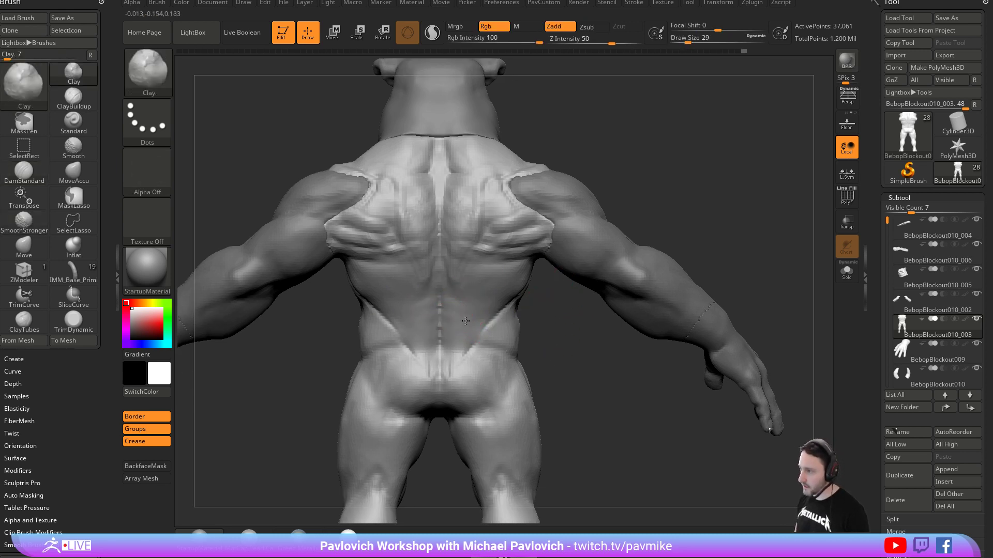
pyautogui.moveTo(552, 333)
pyautogui.mouseDown()
pyautogui.moveTo(435, 310)
pyautogui.moveTo(510, 350)
pyautogui.mouseUp()
# Reshape the buttocks and hips from several angles with the Move brush at draw size 94.
pyautogui.moveTo(346, 394)
pyautogui.mouseDown()
pyautogui.moveTo(466, 388)
pyautogui.moveTo(594, 354)
pyautogui.moveTo(468, 336)
pyautogui.moveTo(448, 343)
pyautogui.moveTo(563, 337)
pyautogui.moveTo(425, 369)
pyautogui.mouseUp()
pyautogui.press('b')
pyautogui.press('m')
pyautogui.press('v')
pyautogui.moveTo(356, 362)
pyautogui.mouseDown()
pyautogui.moveTo(466, 370)
pyautogui.moveTo(423, 368)
pyautogui.mouseUp()
pyautogui.moveTo(517, 337); pyautogui.dragTo(400, 362)
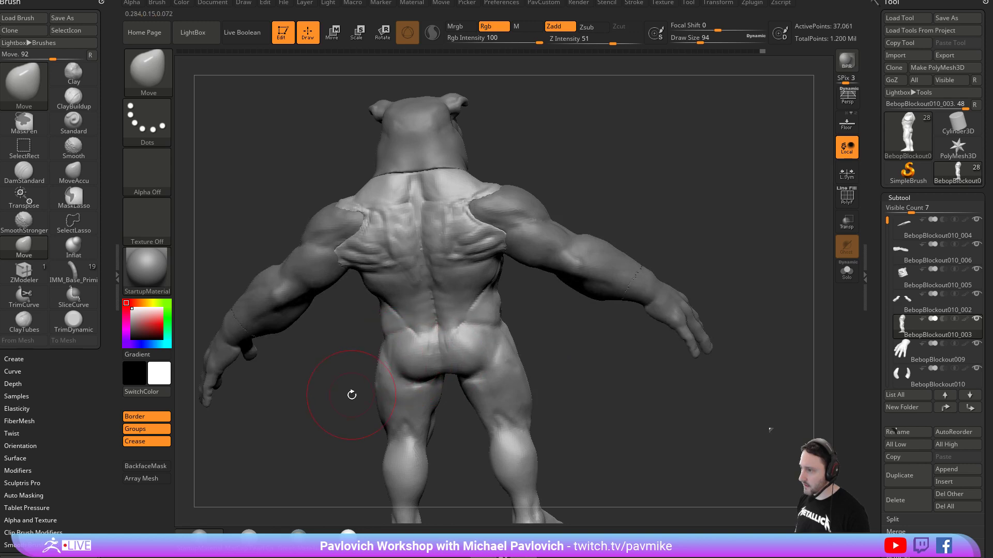
pyautogui.moveTo(352, 391); pyautogui.dragTo(426, 369)
pyautogui.moveTo(511, 380); pyautogui.dragTo(434, 358)
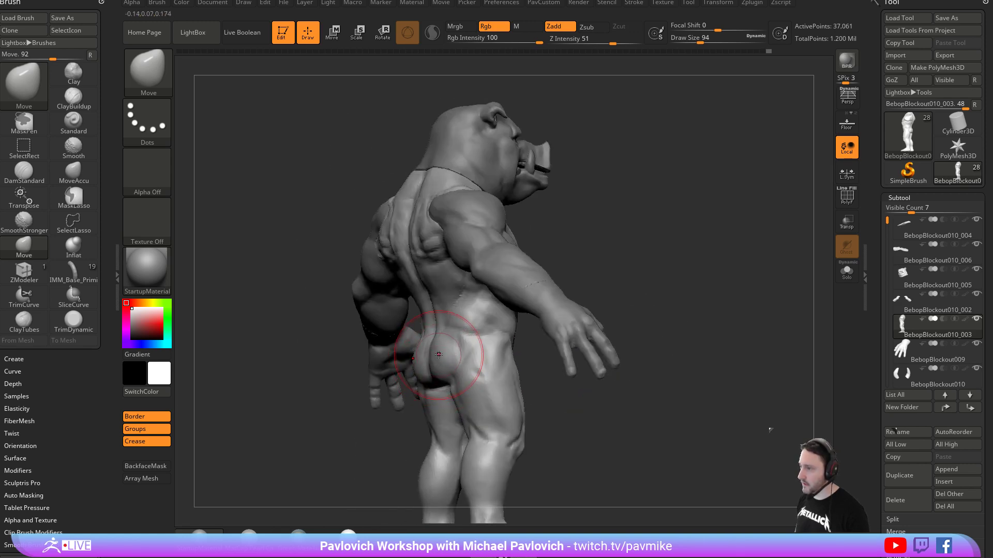
pyautogui.moveTo(350, 445)
pyautogui.mouseDown()
pyautogui.moveTo(506, 373)
pyautogui.moveTo(411, 388)
pyautogui.moveTo(408, 398)
pyautogui.moveTo(355, 410)
pyautogui.moveTo(367, 390)
pyautogui.mouseUp()
# Define the border between the latissimus and the obliques along the waist with the Standard and DamStandard brushes.
pyautogui.press('s')
pyautogui.moveTo(429, 388); pyautogui.dragTo(589, 365)
pyautogui.moveTo(455, 326)
pyautogui.mouseDown()
pyautogui.moveTo(493, 305)
pyautogui.moveTo(523, 324)
pyautogui.moveTo(523, 352)
pyautogui.moveTo(511, 340)
pyautogui.mouseUp()
pyautogui.press('b')
pyautogui.press('s')
pyautogui.press('t')
pyautogui.press('b')
pyautogui.press('d')
pyautogui.press('s')
pyautogui.press('s')
pyautogui.moveTo(510, 340)
pyautogui.mouseDown()
pyautogui.moveTo(512, 257)
pyautogui.moveTo(627, 227)
pyautogui.moveTo(608, 225)
pyautogui.moveTo(625, 209)
pyautogui.moveTo(584, 217)
pyautogui.mouseUp()
# Build up the latissimus muscles below the shoulder blades with the Clay brush at draw size 41.
pyautogui.press('b')
pyautogui.press('c')
pyautogui.press('l')
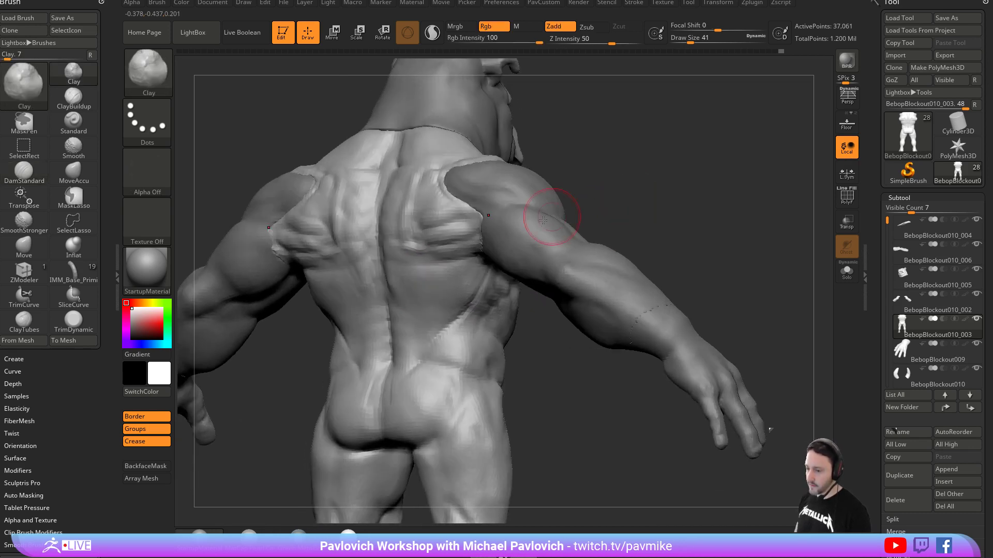
pyautogui.moveTo(479, 294); pyautogui.dragTo(486, 279)
pyautogui.press('s')
pyautogui.moveTo(481, 275); pyautogui.dragTo(479, 275)
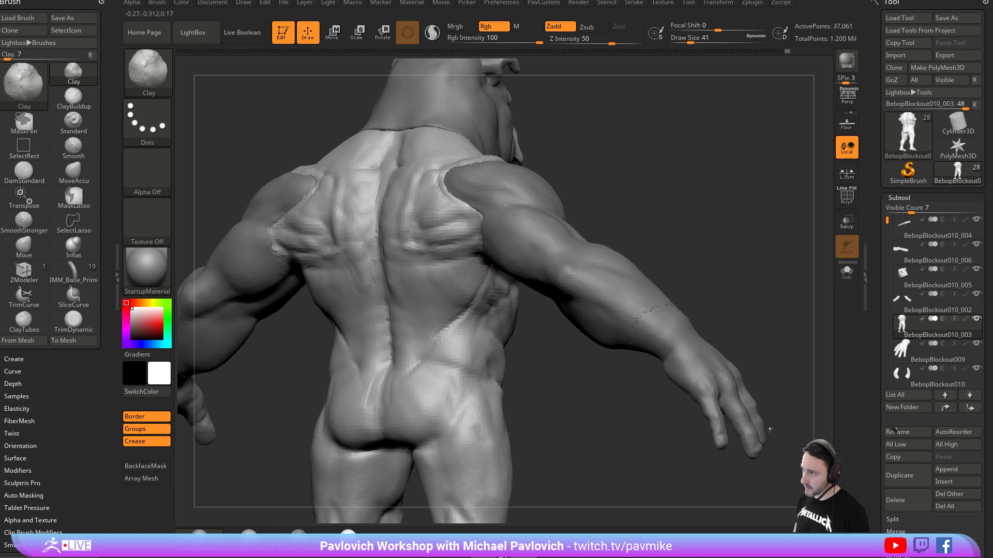
pyautogui.moveTo(641, 216); pyautogui.dragTo(678, 181)
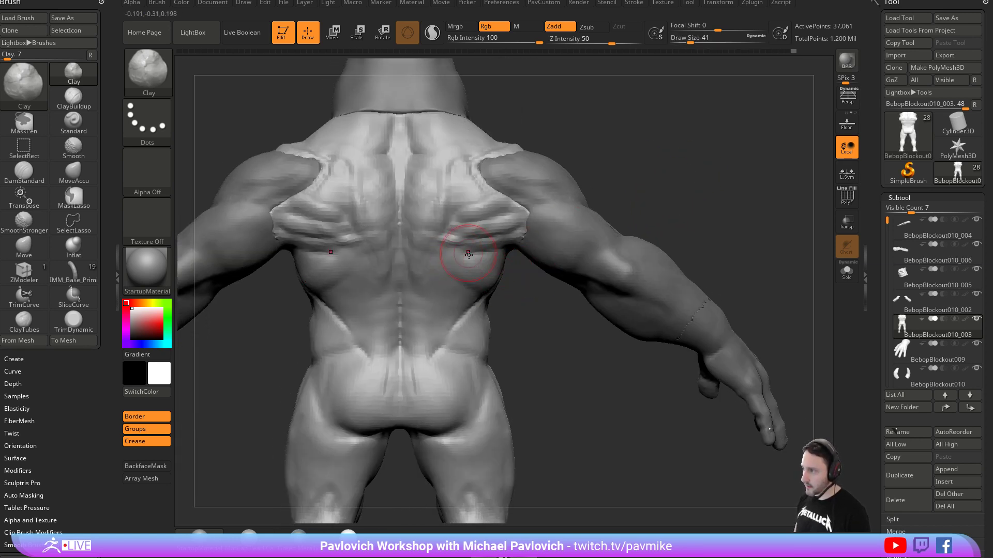
pyautogui.moveTo(520, 310)
pyautogui.mouseDown()
pyautogui.moveTo(539, 296)
pyautogui.moveTo(471, 315)
pyautogui.moveTo(463, 274)
pyautogui.moveTo(486, 297)
pyautogui.mouseUp()
pyautogui.moveTo(537, 307); pyautogui.dragTo(518, 310)
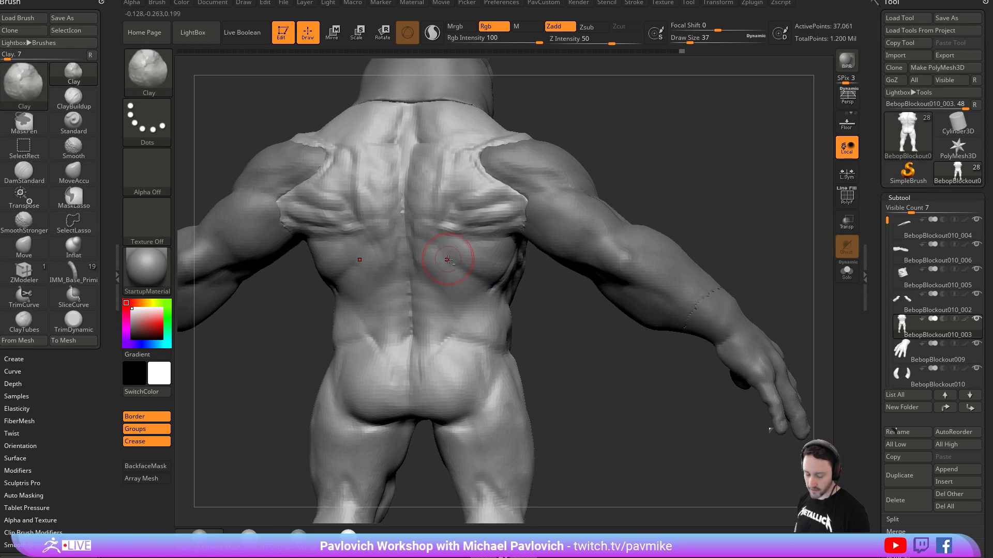
# Add volume to the mid-back and flank from rear and side angles with the Clay brush at draw size 37.
pyautogui.moveTo(528, 304); pyautogui.dragTo(445, 264)
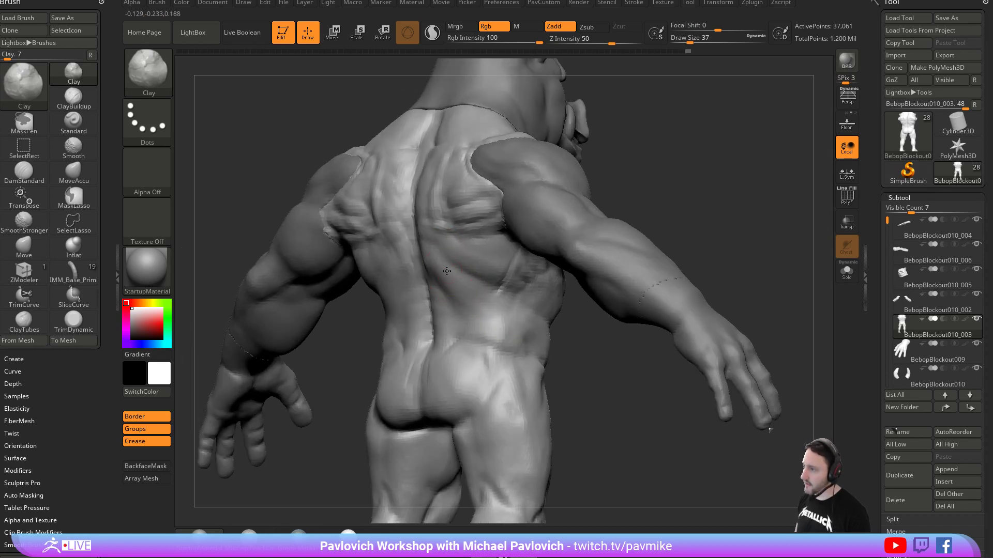
pyautogui.moveTo(591, 332); pyautogui.dragTo(479, 317)
pyautogui.moveTo(589, 280)
pyautogui.mouseDown()
pyautogui.moveTo(465, 295)
pyautogui.moveTo(433, 316)
pyautogui.mouseUp()
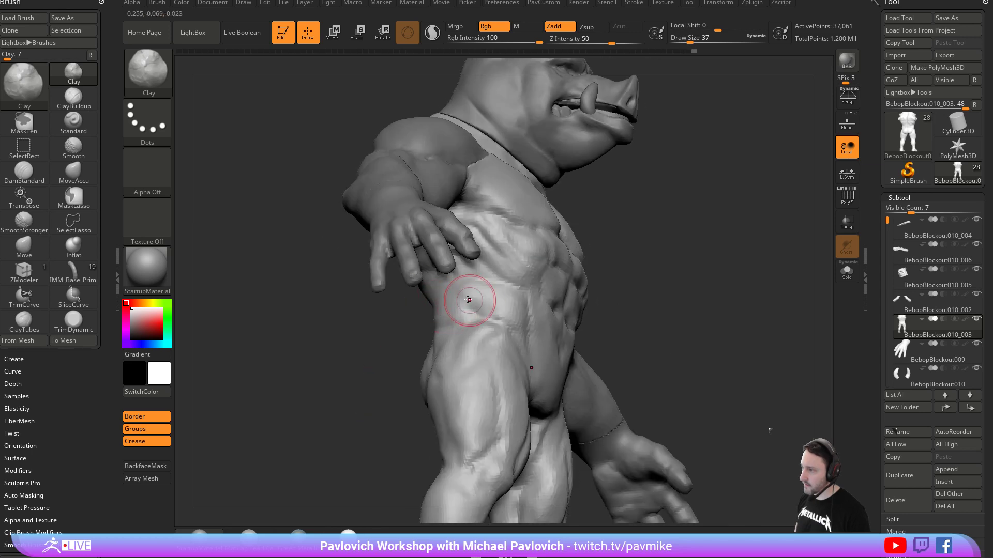
pyautogui.moveTo(646, 248)
pyautogui.mouseDown()
pyautogui.moveTo(476, 222)
pyautogui.moveTo(510, 222)
pyautogui.moveTo(502, 280)
pyautogui.moveTo(477, 267)
pyautogui.mouseUp()
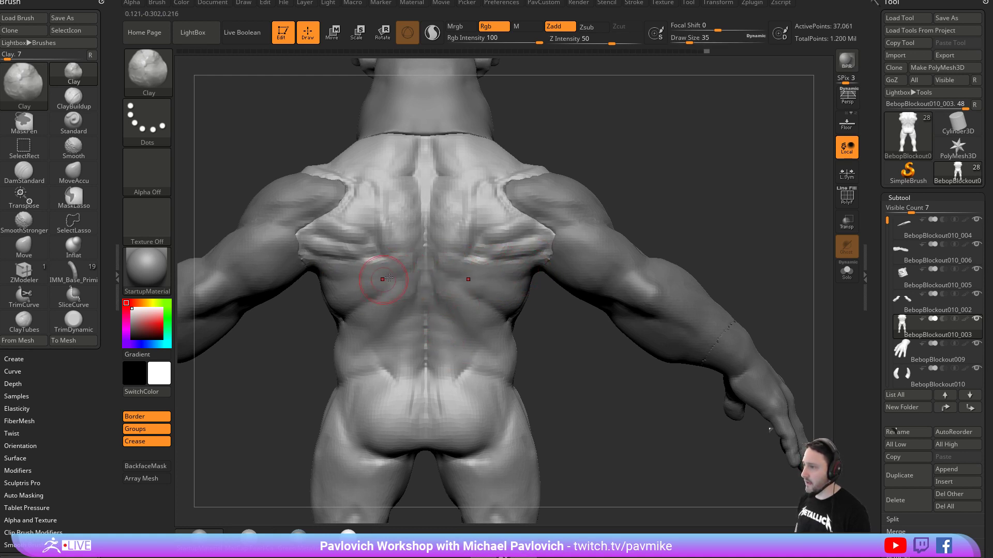
# Refine the lower lats and the muscle masses above the hips with the Clay brush at draw size 35.
pyautogui.keyDown('alt'); pyautogui.moveTo(523, 313); pyautogui.dragTo(494, 298); pyautogui.keyUp('alt')
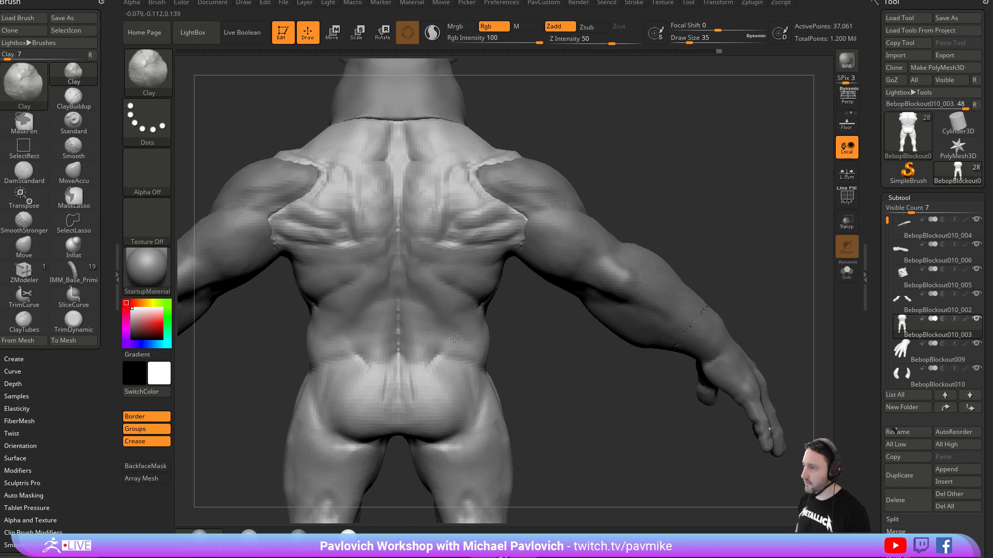
pyautogui.moveTo(431, 342); pyautogui.dragTo(445, 313, button='right')
pyautogui.moveTo(519, 330); pyautogui.dragTo(447, 321, button='right')
pyautogui.moveTo(536, 337); pyautogui.dragTo(476, 328)
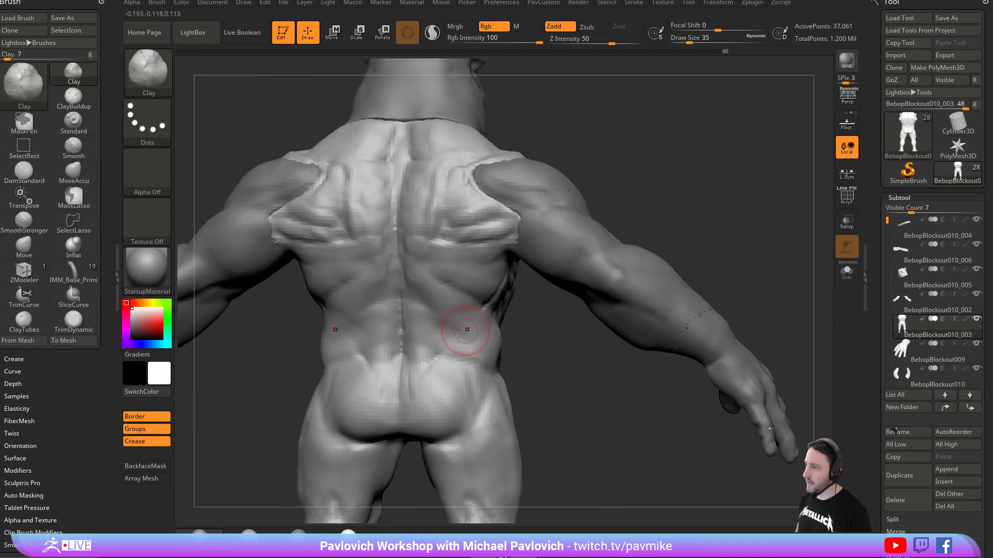
pyautogui.keyDown('alt'); pyautogui.moveTo(530, 344); pyautogui.dragTo(519, 316); pyautogui.keyUp('alt')
# Carve the sacrum area above the buttocks with the DamStandard brush and soften it with SmoothStronger at draw size 31.
pyautogui.press('b')
pyautogui.press('d')
pyautogui.press('s')
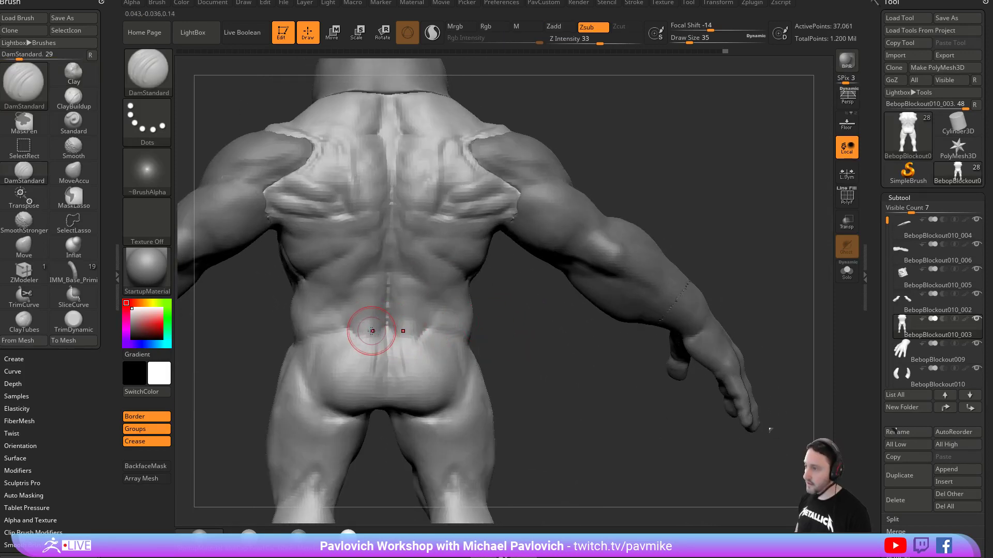
pyautogui.moveTo(390, 358); pyautogui.dragTo(396, 355)
pyautogui.moveTo(510, 342); pyautogui.dragTo(488, 339)
pyautogui.keyDown('shift'); pyautogui.moveTo(388, 352); pyautogui.dragTo(388, 330); pyautogui.keyUp('shift')
pyautogui.moveTo(529, 330); pyautogui.dragTo(561, 329)
pyautogui.keyDown('shift'); pyautogui.moveTo(403, 356); pyautogui.dragTo(398, 367); pyautogui.keyUp('shift')
pyautogui.keyDown('shift'); pyautogui.moveTo(532, 361); pyautogui.dragTo(409, 367, button='right'); pyautogui.keyUp('shift')
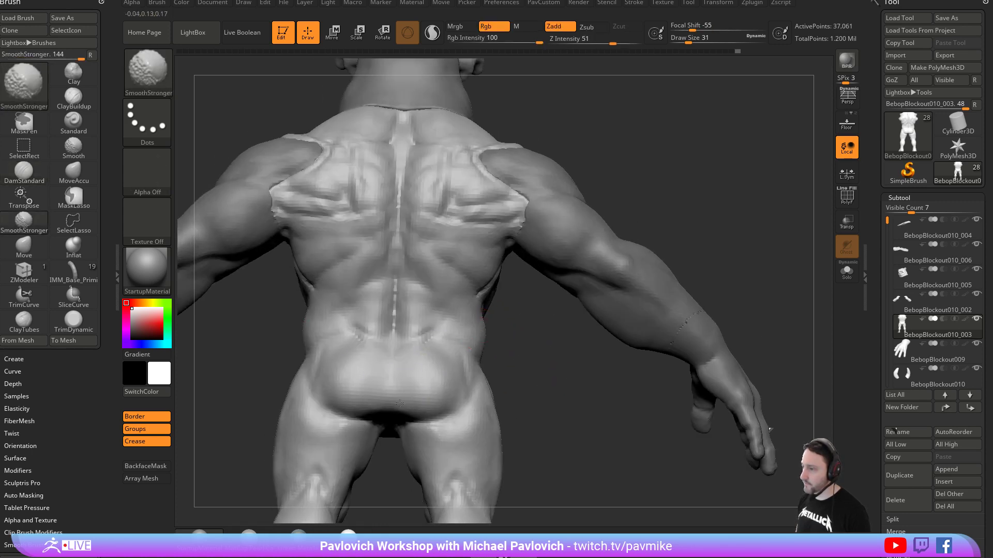
pyautogui.keyDown('shift'); pyautogui.moveTo(512, 408); pyautogui.dragTo(419, 411, button='right'); pyautogui.keyUp('shift')
# Reshape the buttocks from a rear three-quarter angle with the Move brush at draw size 62.
pyautogui.moveTo(636, 230); pyautogui.dragTo(652, 305)
pyautogui.press('b')
pyautogui.press('m')
pyautogui.press('v')
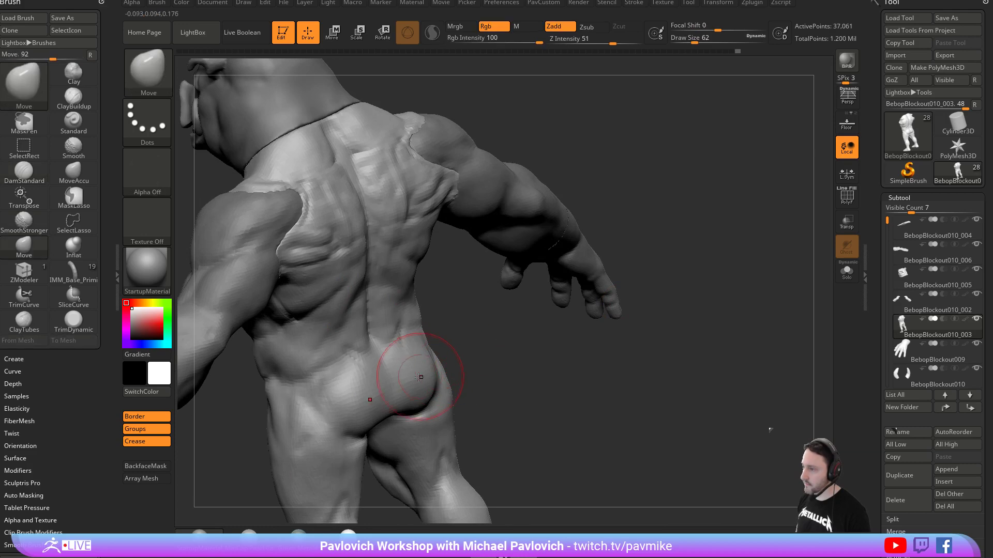
pyautogui.moveTo(497, 363)
pyautogui.mouseDown(button='right')
pyautogui.moveTo(389, 404)
pyautogui.moveTo(588, 365)
pyautogui.moveTo(532, 372)
pyautogui.moveTo(529, 348)
pyautogui.moveTo(468, 360)
pyautogui.mouseUp(button='right')
# Build up the hip and lower flank from the front with the Clay brush at draw size 37.
pyautogui.press('[')
pyautogui.press('b')
pyautogui.press('c')
pyautogui.press('l')
pyautogui.moveTo(540, 368)
pyautogui.mouseDown(button='right')
pyautogui.moveTo(465, 369)
pyautogui.moveTo(610, 339)
pyautogui.mouseUp(button='right')
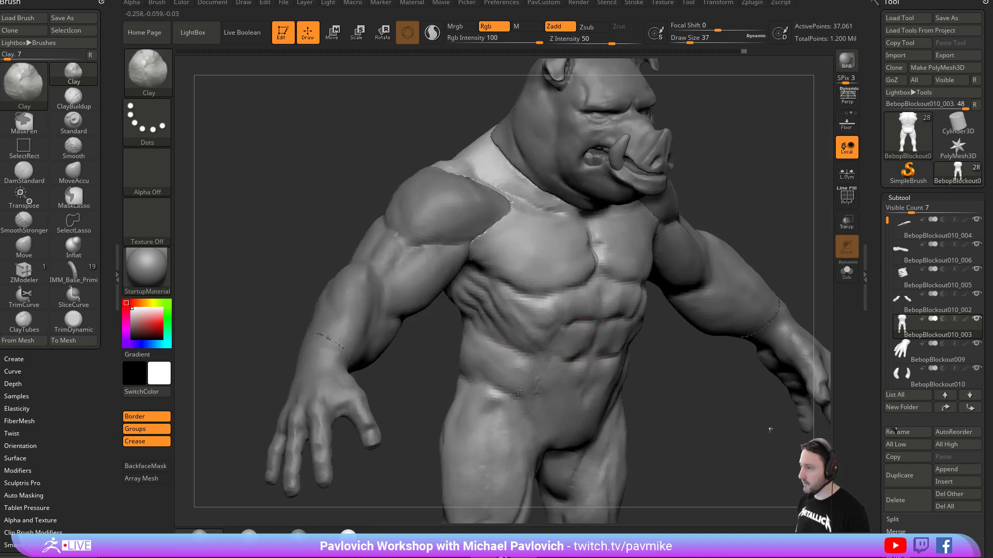
pyautogui.moveTo(493, 381); pyautogui.dragTo(488, 334, button='right')
# Adjust the waist and hip silhouette in the front view with the Move brush at draw size 62.
pyautogui.press('b')
pyautogui.press('m')
pyautogui.press('v')
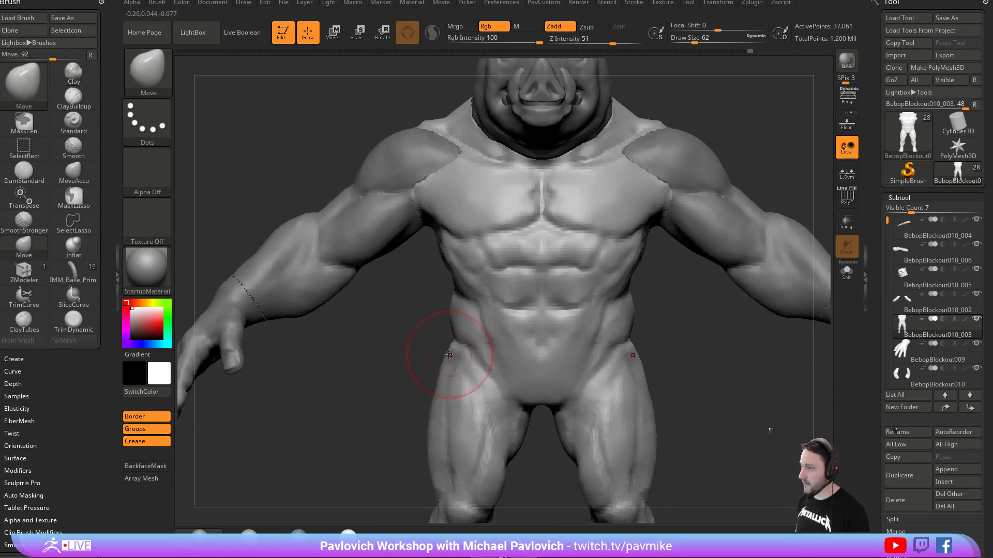
pyautogui.moveTo(442, 317); pyautogui.dragTo(435, 321)
pyautogui.keyDown('ctrl'); pyautogui.moveTo(665, 316); pyautogui.dragTo(632, 354, button='right'); pyautogui.keyUp('ctrl')
pyautogui.moveTo(775, 269)
pyautogui.mouseDown(button='right')
pyautogui.moveTo(685, 265)
pyautogui.moveTo(687, 277)
pyautogui.moveTo(724, 275)
pyautogui.moveTo(700, 250)
pyautogui.moveTo(566, 266)
pyautogui.mouseUp(button='right')
# Smooth the ridged shoulder blade muscles across the upper back with the SmoothStronger brush at draw size 29.
pyautogui.press('shift')
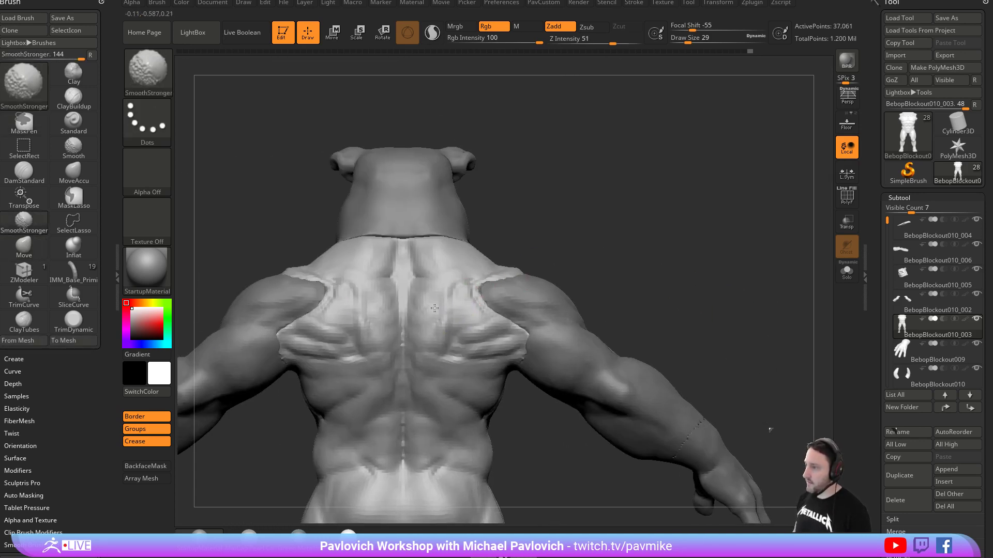
pyautogui.moveTo(479, 337)
pyautogui.mouseDown(button='right')
pyautogui.moveTo(506, 336)
pyautogui.moveTo(491, 330)
pyautogui.mouseUp(button='right')
pyautogui.keyDown('shift'); pyautogui.moveTo(484, 331); pyautogui.dragTo(499, 352); pyautogui.keyUp('shift')
pyautogui.moveTo(558, 310)
pyautogui.mouseDown(button='right')
pyautogui.moveTo(669, 279)
pyautogui.moveTo(635, 305)
pyautogui.mouseUp(button='right')
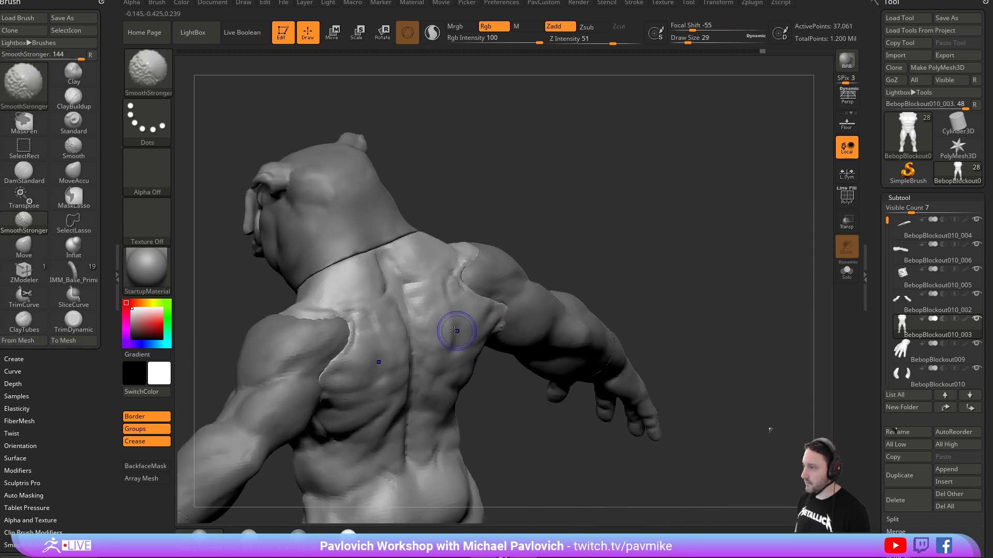
pyautogui.moveTo(563, 233)
pyautogui.mouseDown(button='right')
pyautogui.moveTo(499, 222)
pyautogui.moveTo(515, 195)
pyautogui.moveTo(491, 199)
pyautogui.mouseUp(button='right')
pyautogui.press('2')
pyautogui.press('shift')
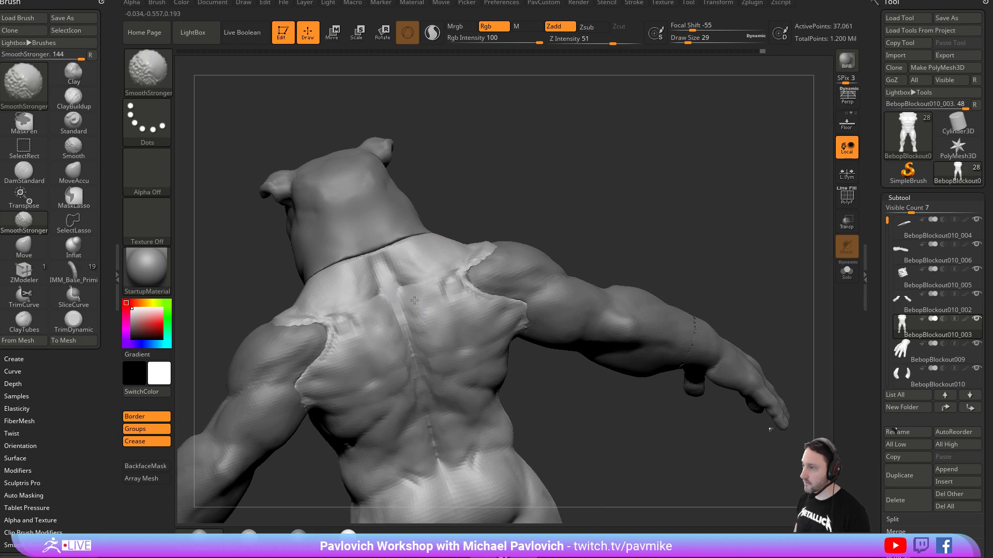
pyautogui.keyDown('shift'); pyautogui.moveTo(561, 235); pyautogui.dragTo(417, 337, button='right'); pyautogui.keyUp('shift')
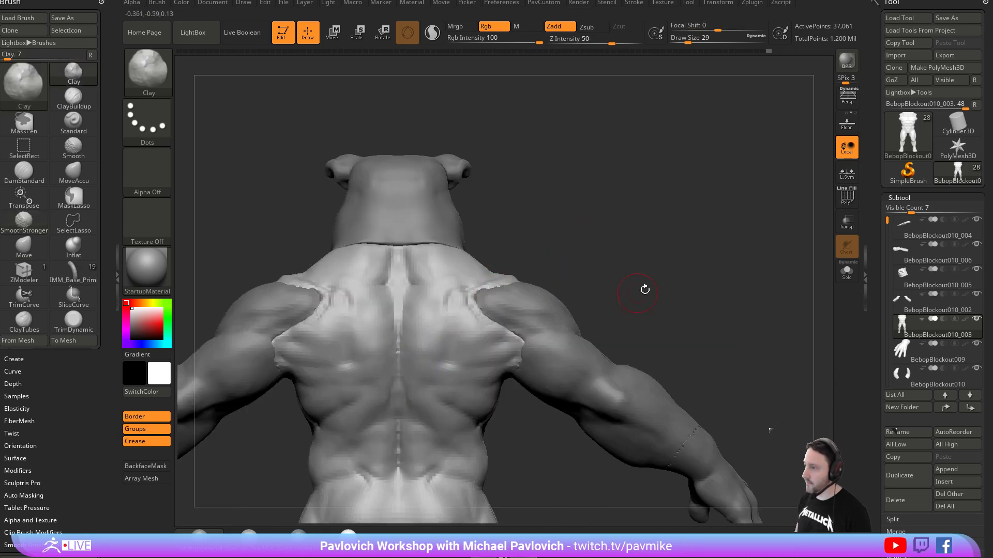
# Rework the upper back beside the shoulder blades with the Clay brush at draw size 29 and smooth the transitions.
pyautogui.moveTo(602, 284); pyautogui.dragTo(433, 355, button='right')
pyautogui.moveTo(455, 398)
pyautogui.mouseDown(button='right')
pyautogui.moveTo(610, 292)
pyautogui.moveTo(533, 305)
pyautogui.mouseUp(button='right')
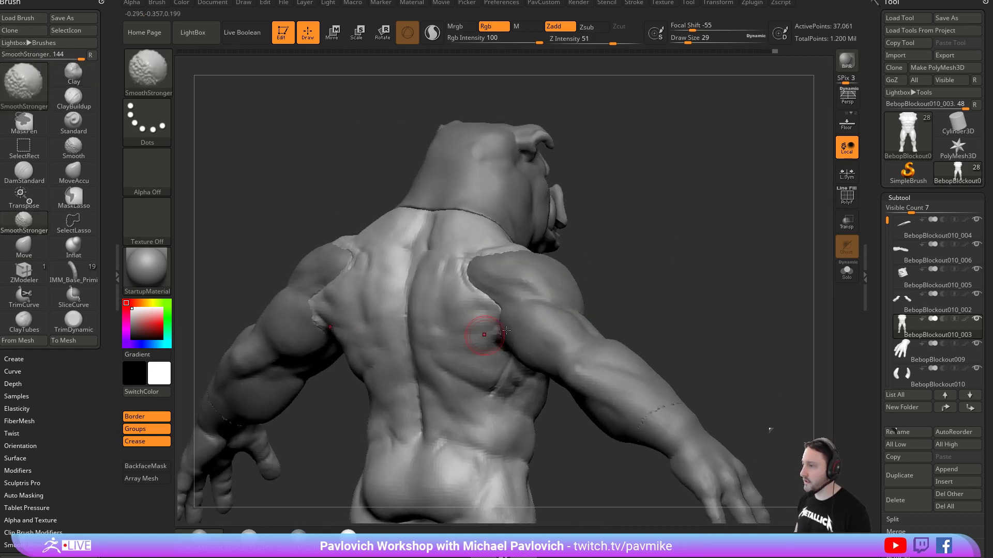
pyautogui.moveTo(465, 290); pyautogui.dragTo(538, 282, button='right')
pyautogui.keyDown('shift'); pyautogui.moveTo(492, 272); pyautogui.dragTo(481, 284); pyautogui.keyUp('shift')
pyautogui.moveTo(522, 258)
pyautogui.mouseDown(button='right')
pyautogui.moveTo(481, 305)
pyautogui.moveTo(465, 383)
pyautogui.mouseUp(button='right')
pyautogui.keyDown('shift'); pyautogui.moveTo(520, 244); pyautogui.dragTo(513, 246); pyautogui.keyUp('shift')
# Make the arms subtool active and carve muscle separations on the inner upper arm with the DamStandard brush at draw size 25.
pyautogui.moveTo(714, 248); pyautogui.dragTo(724, 178, button='right')
pyautogui.moveTo(724, 179)
pyautogui.keyDown('ctrl'); pyautogui.mouseDown(button='right')
pyautogui.moveTo(747, 207)
pyautogui.moveTo(577, 237)
pyautogui.mouseUp(button='right'); pyautogui.keyUp('ctrl')
pyautogui.keyDown('alt'); pyautogui.click(570, 255); pyautogui.keyUp('alt')
pyautogui.keyDown('shift'); pyautogui.moveTo(785, 316); pyautogui.dragTo(713, 347, button='right'); pyautogui.keyUp('shift')
pyautogui.keyDown('alt'); pyautogui.moveTo(774, 233); pyautogui.dragTo(701, 207, button='right'); pyautogui.keyUp('alt')
pyautogui.moveTo(683, 243)
pyautogui.keyDown('ctrl'); pyautogui.mouseDown(button='right')
pyautogui.moveTo(687, 217)
pyautogui.moveTo(669, 210)
pyautogui.moveTo(665, 224)
pyautogui.moveTo(667, 196)
pyautogui.mouseUp(button='right'); pyautogui.keyUp('ctrl')
pyautogui.moveTo(741, 273)
pyautogui.keyDown('alt'); pyautogui.mouseDown(button='right')
pyautogui.moveTo(716, 244)
pyautogui.moveTo(607, 269)
pyautogui.mouseUp(button='right'); pyautogui.keyUp('alt')
pyautogui.moveTo(720, 259); pyautogui.dragTo(686, 232, button='right')
pyautogui.press('b')
pyautogui.press('d')
pyautogui.press('s')
pyautogui.moveTo(680, 215)
pyautogui.mouseDown()
pyautogui.moveTo(583, 226)
pyautogui.moveTo(608, 257)
pyautogui.mouseUp()
pyautogui.moveTo(554, 297); pyautogui.dragTo(603, 274)
pyautogui.moveTo(687, 222)
pyautogui.mouseDown()
pyautogui.moveTo(700, 224)
pyautogui.moveTo(619, 224)
pyautogui.mouseUp()
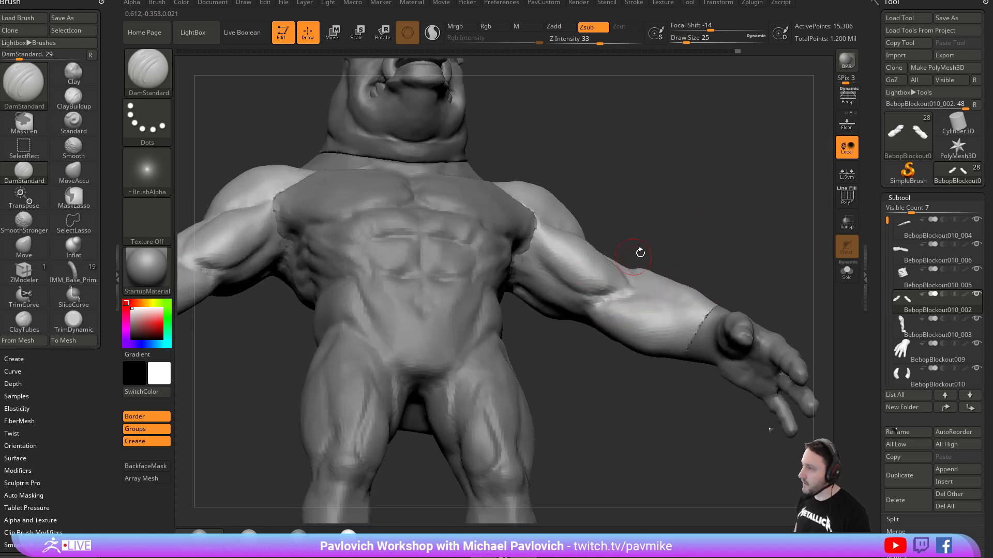
# Deepen the groove between the biceps and triceps from below with the DamStandard brush at draw size 25.
pyautogui.moveTo(593, 272); pyautogui.dragTo(557, 269, button='right')
pyautogui.moveTo(783, 228)
pyautogui.mouseDown()
pyautogui.moveTo(713, 254)
pyautogui.moveTo(691, 235)
pyautogui.moveTo(685, 199)
pyautogui.mouseUp()
pyautogui.moveTo(583, 236)
pyautogui.mouseDown()
pyautogui.moveTo(590, 274)
pyautogui.moveTo(585, 266)
pyautogui.mouseUp()
pyautogui.moveTo(642, 237); pyautogui.dragTo(631, 215)
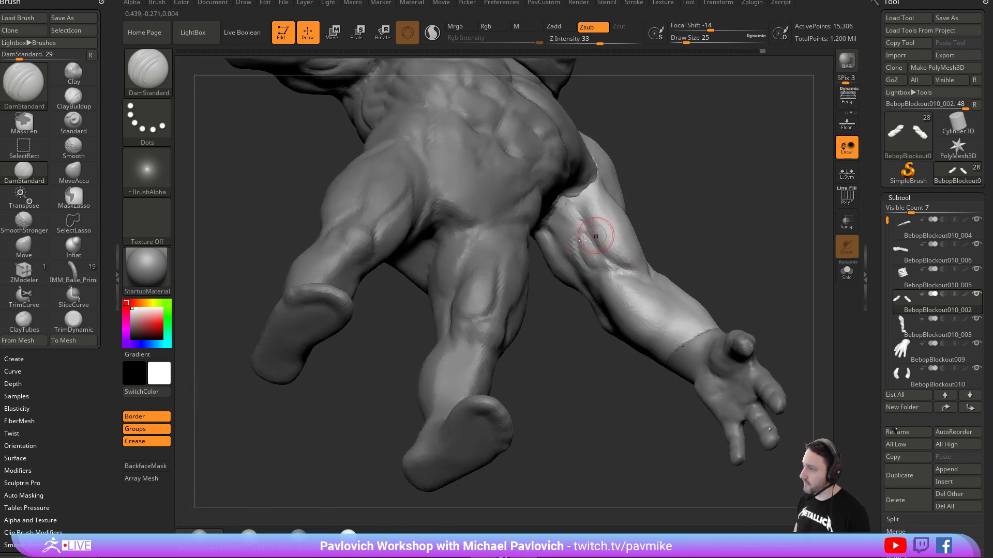
pyautogui.moveTo(575, 238); pyautogui.dragTo(593, 269)
pyautogui.moveTo(731, 216); pyautogui.dragTo(711, 223)
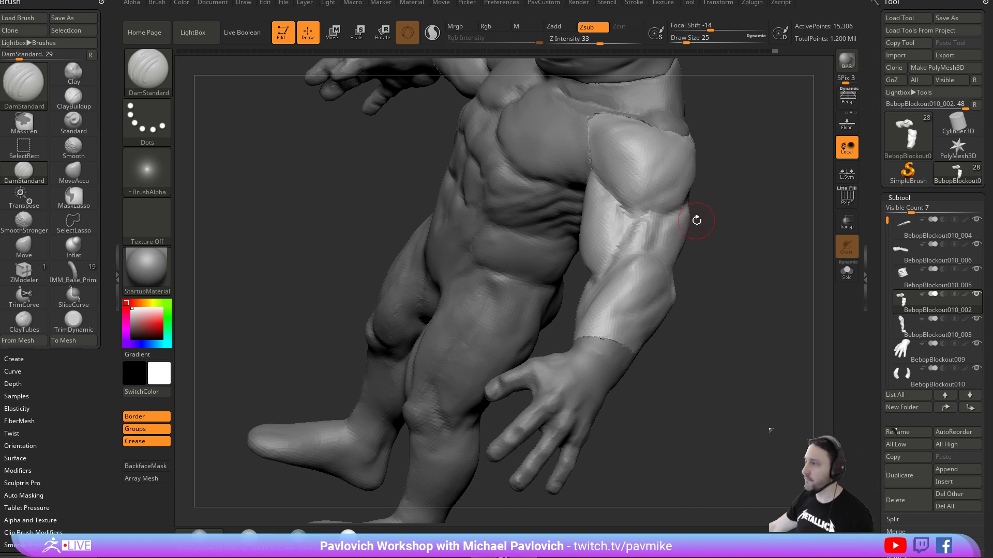
# Build up the upper arm muscles with the Clay brush at draw size 29 and smooth the surface.
pyautogui.moveTo(705, 140)
pyautogui.mouseDown()
pyautogui.moveTo(705, 171)
pyautogui.moveTo(760, 217)
pyautogui.moveTo(745, 218)
pyautogui.mouseUp()
pyautogui.press('b')
pyautogui.press('c')
pyautogui.press('l')
pyautogui.press('s')
pyautogui.moveTo(568, 205); pyautogui.dragTo(541, 265)
pyautogui.moveTo(803, 264); pyautogui.dragTo(755, 265)
pyautogui.moveTo(607, 201); pyautogui.dragTo(587, 222)
pyautogui.keyDown('shift'); pyautogui.moveTo(634, 336); pyautogui.dragTo(620, 359); pyautogui.keyUp('shift')
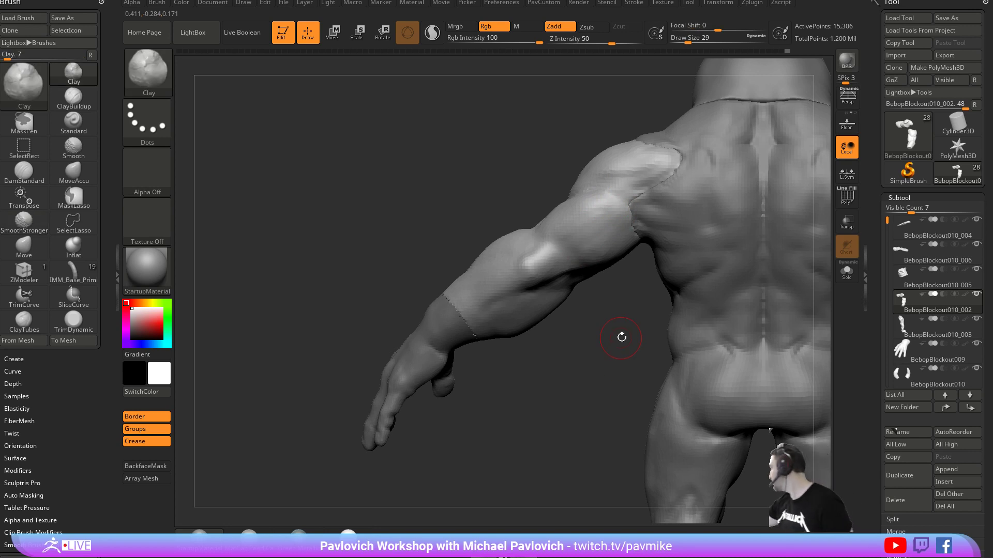
# Refine the back of the upper arm toward the elbow, using the Standard brush at draw size 22.
pyautogui.moveTo(436, 153); pyautogui.dragTo(597, 201)
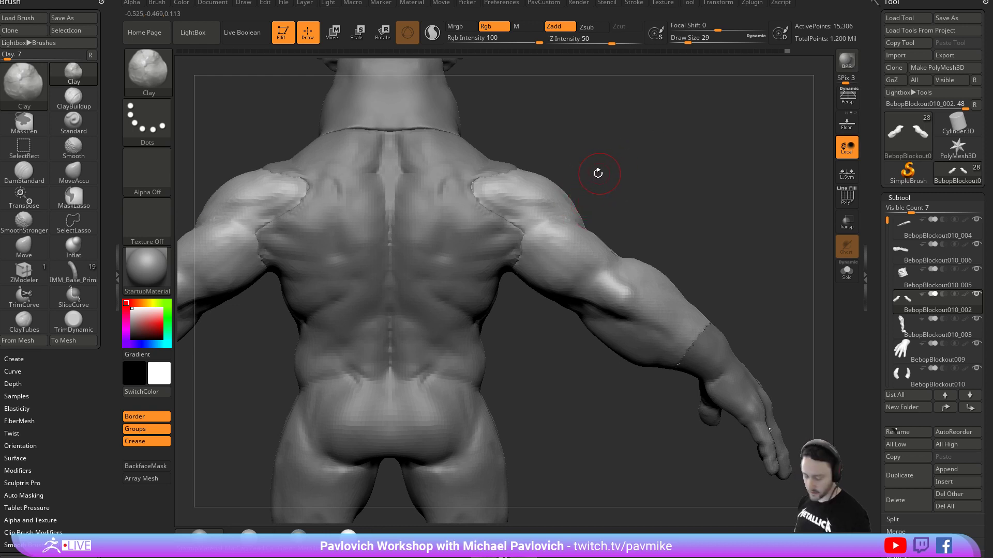
pyautogui.keyDown('alt'); pyautogui.moveTo(675, 246); pyautogui.dragTo(670, 185); pyautogui.keyUp('alt')
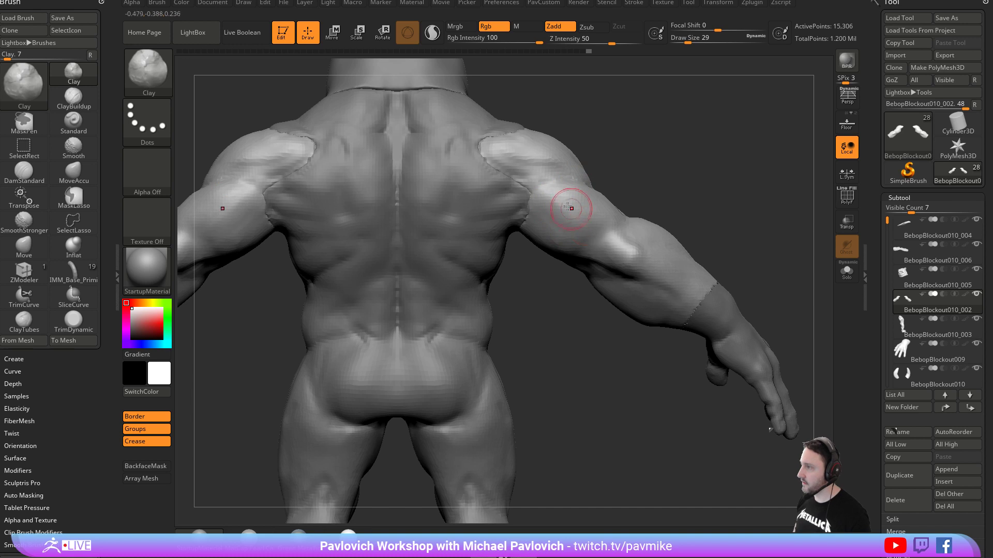
pyautogui.keyDown('alt'); pyautogui.moveTo(682, 206); pyautogui.dragTo(667, 212); pyautogui.keyUp('alt')
pyautogui.press('b')
pyautogui.press('s')
pyautogui.press('t')
pyautogui.press('s')
pyautogui.moveTo(588, 240); pyautogui.dragTo(584, 240)
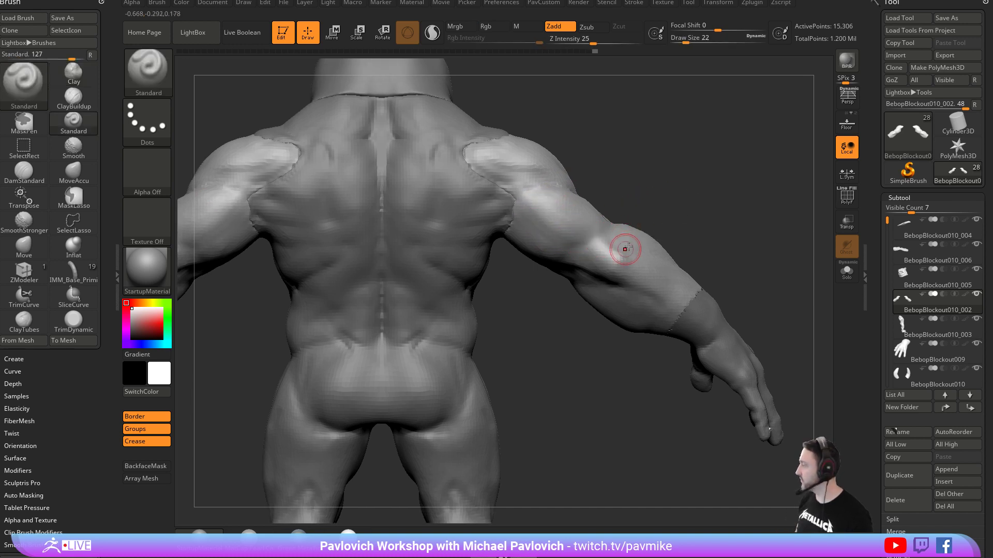
# Build up the elbow bone and the adjoining forearm muscles with the Clay brush at draw size 22.
pyautogui.press('b')
pyautogui.press('c')
pyautogui.press('l')
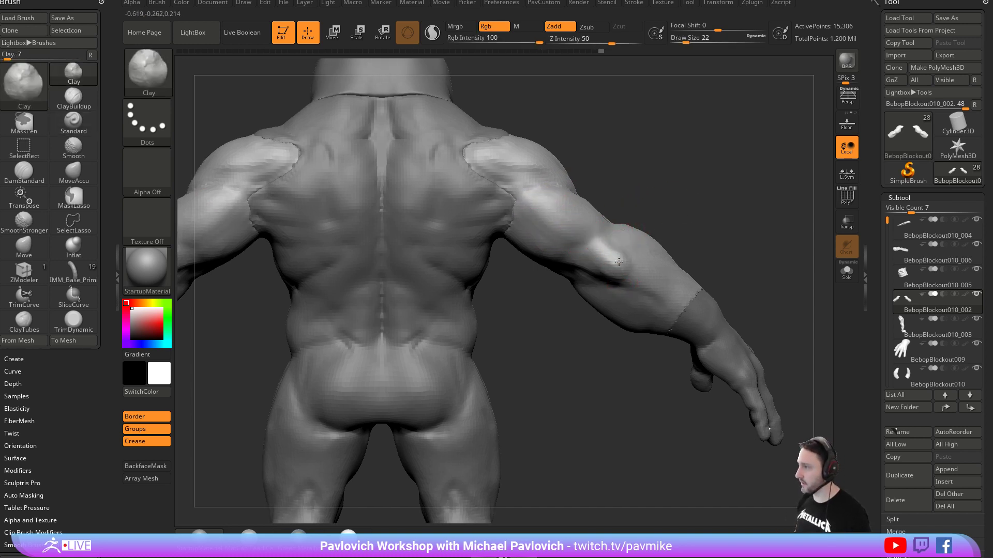
pyautogui.moveTo(684, 237); pyautogui.dragTo(681, 223)
pyautogui.moveTo(598, 259); pyautogui.dragTo(618, 269)
pyautogui.moveTo(754, 236)
pyautogui.mouseDown()
pyautogui.moveTo(720, 220)
pyautogui.moveTo(708, 248)
pyautogui.mouseUp()
pyautogui.moveTo(618, 266); pyautogui.dragTo(631, 261)
pyautogui.moveTo(750, 219); pyautogui.dragTo(737, 187)
pyautogui.moveTo(544, 268); pyautogui.dragTo(632, 254)
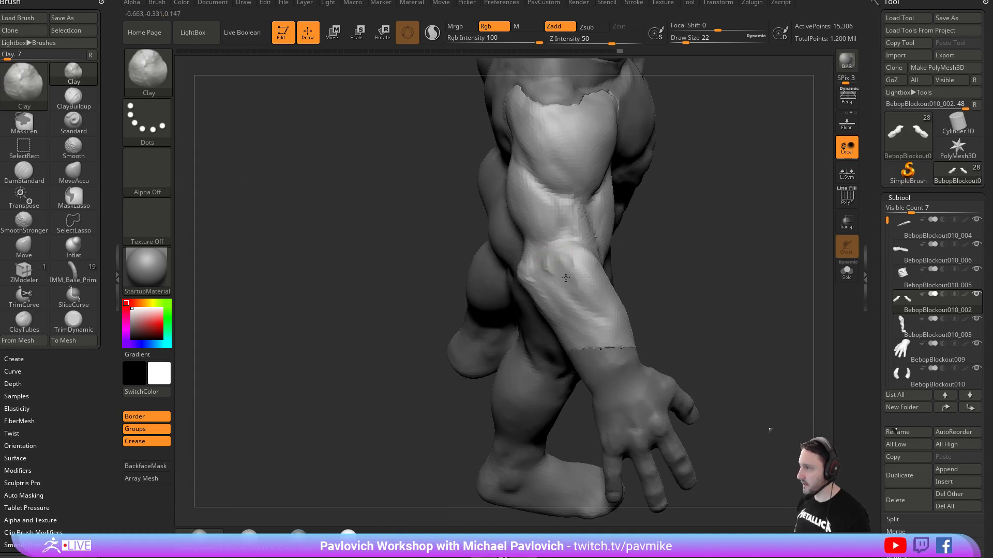
pyautogui.moveTo(553, 273)
pyautogui.mouseDown(button='right')
pyautogui.moveTo(632, 240)
pyautogui.moveTo(514, 250)
pyautogui.mouseUp(button='right')
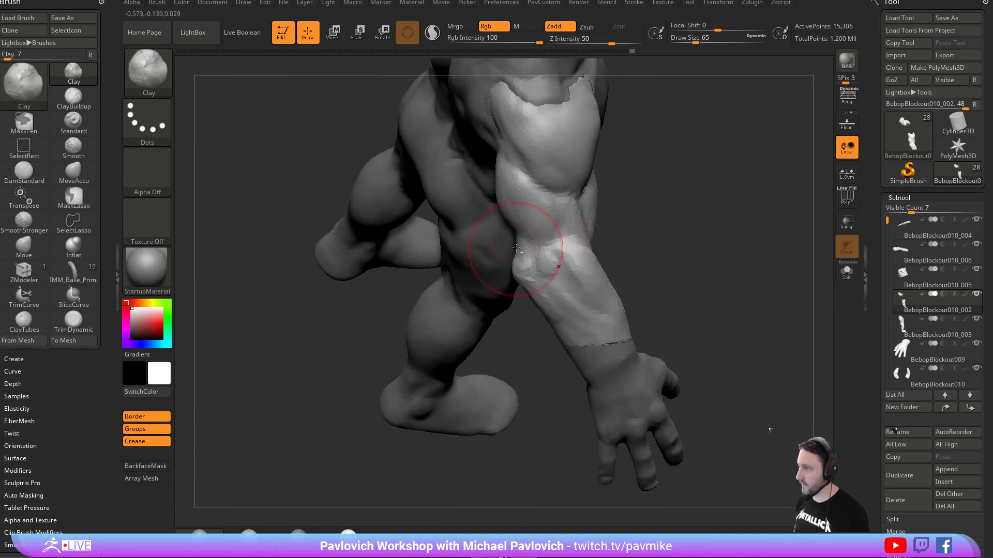
# Reshape the elbow and upper forearm with the Move brush and smooth the area around them.
pyautogui.press('b')
pyautogui.press('m')
pyautogui.press('v')
pyautogui.moveTo(600, 243); pyautogui.dragTo(539, 240, button='right')
pyautogui.moveTo(539, 239)
pyautogui.keyDown('shift'); pyautogui.mouseDown()
pyautogui.moveTo(532, 261)
pyautogui.moveTo(671, 213)
pyautogui.moveTo(656, 186)
pyautogui.moveTo(617, 202)
pyautogui.mouseUp(); pyautogui.keyUp('shift')
pyautogui.moveTo(551, 253)
pyautogui.mouseDown()
pyautogui.moveTo(579, 263)
pyautogui.moveTo(535, 237)
pyautogui.moveTo(535, 252)
pyautogui.moveTo(554, 260)
pyautogui.mouseUp()
pyautogui.moveTo(655, 221)
pyautogui.mouseDown()
pyautogui.moveTo(582, 240)
pyautogui.moveTo(669, 228)
pyautogui.moveTo(640, 226)
pyautogui.moveTo(652, 236)
pyautogui.mouseUp()
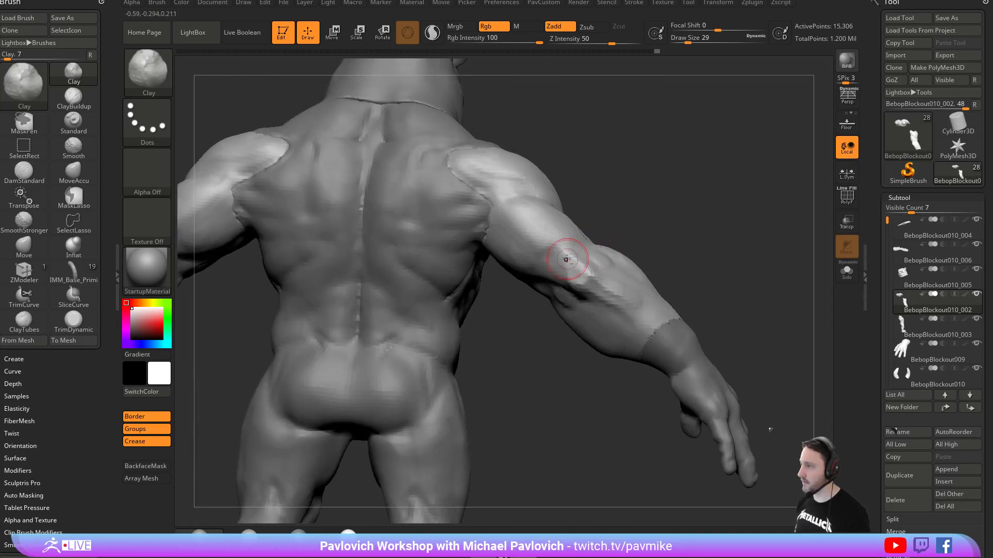
# Define the lower triceps above the elbow with the Clay brush at draw size 29 and the Standard brush at 18.
pyautogui.moveTo(592, 233)
pyautogui.mouseDown()
pyautogui.moveTo(558, 254)
pyautogui.moveTo(578, 213)
pyautogui.moveTo(565, 222)
pyautogui.mouseUp()
pyautogui.moveTo(631, 181)
pyautogui.mouseDown()
pyautogui.moveTo(549, 253)
pyautogui.moveTo(628, 223)
pyautogui.moveTo(644, 230)
pyautogui.moveTo(703, 213)
pyautogui.moveTo(692, 214)
pyautogui.mouseUp()
pyautogui.press('b')
pyautogui.press('s')
pyautogui.press('t')
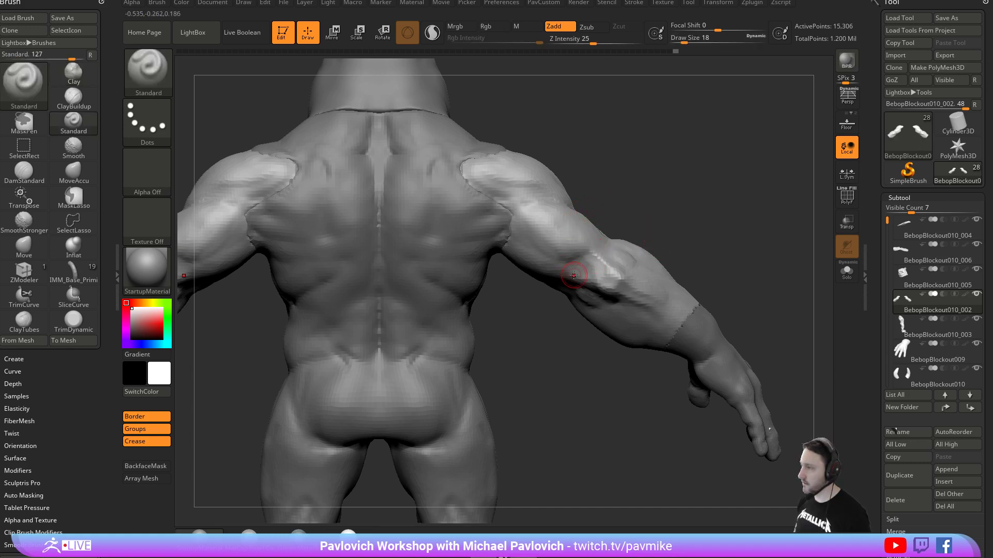
pyautogui.moveTo(650, 223); pyautogui.dragTo(612, 248)
pyautogui.moveTo(550, 256)
pyautogui.keyDown('shift'); pyautogui.mouseDown()
pyautogui.moveTo(557, 249)
pyautogui.moveTo(559, 266)
pyautogui.moveTo(589, 271)
pyautogui.mouseUp(); pyautogui.keyUp('shift')
# Sharpen the triceps forms above the elbow with the Standard brush at draw size 16 and Z Intensity 34.
pyautogui.press('s')
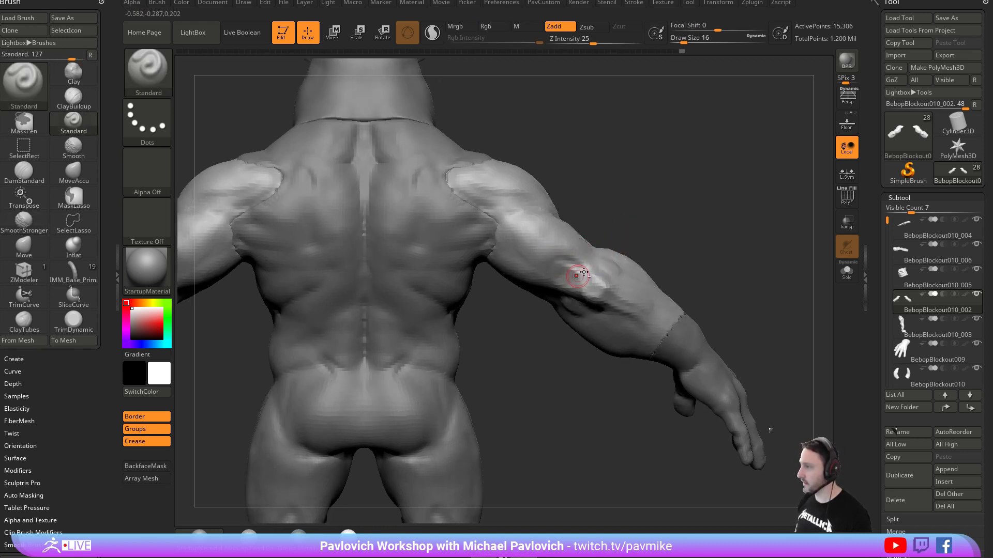
pyautogui.click(601, 42)
pyautogui.press('2')
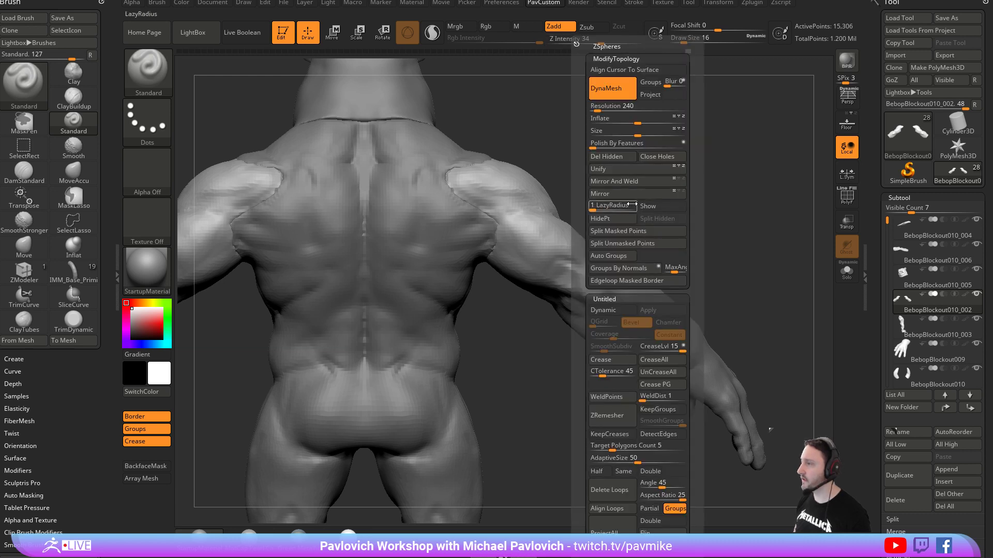
pyautogui.moveTo(716, 224); pyautogui.dragTo(569, 177)
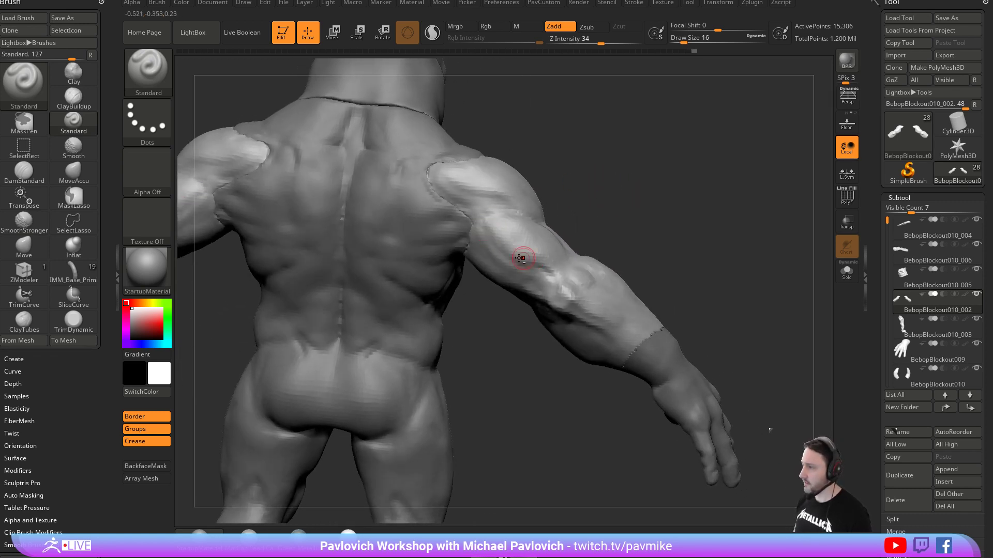
pyautogui.moveTo(600, 246); pyautogui.dragTo(601, 209)
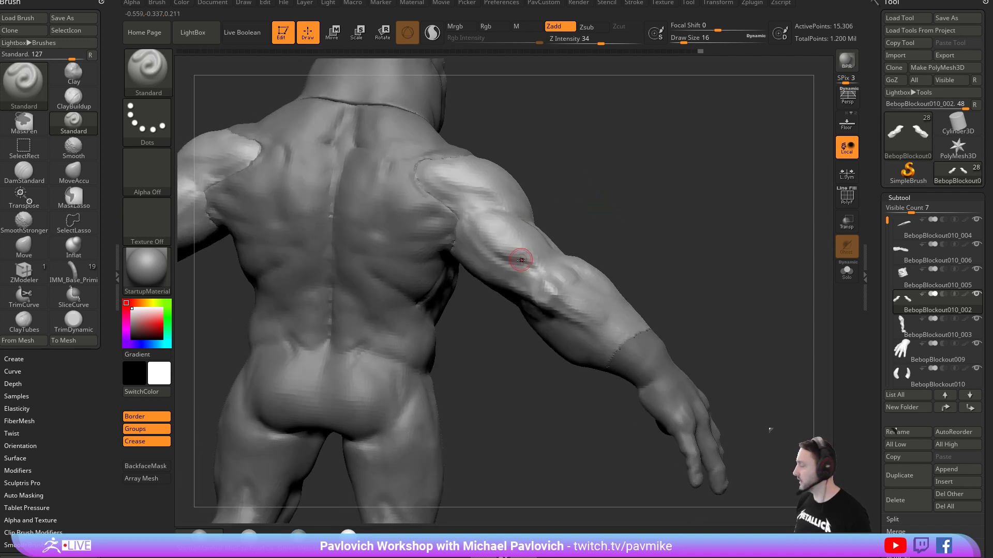
# Refine the lower triceps with the Standard brush at draw size 16 and reshape its contour above the elbow with the Move brush.
pyautogui.moveTo(600, 234)
pyautogui.mouseDown()
pyautogui.moveTo(572, 243)
pyautogui.moveTo(566, 227)
pyautogui.mouseUp()
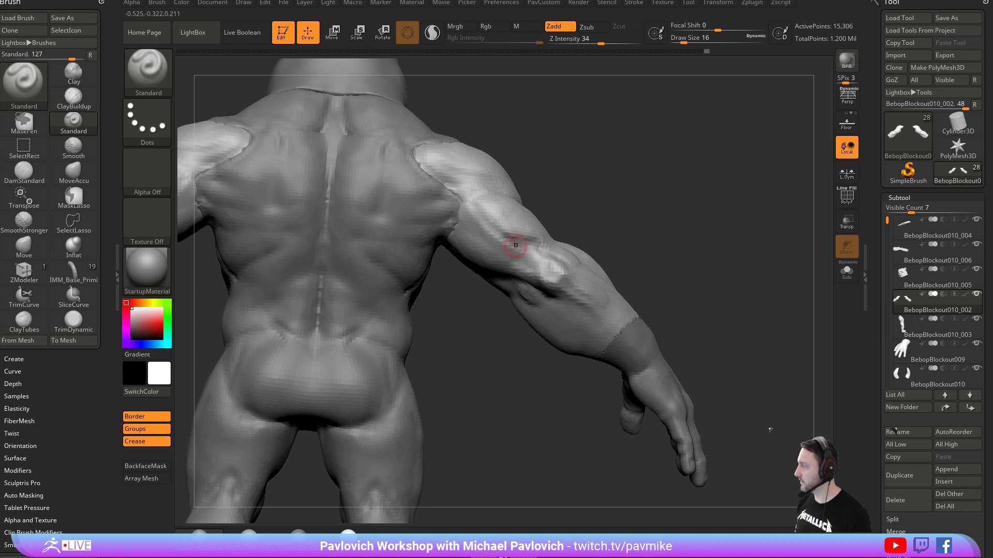
pyautogui.moveTo(550, 294); pyautogui.dragTo(532, 233)
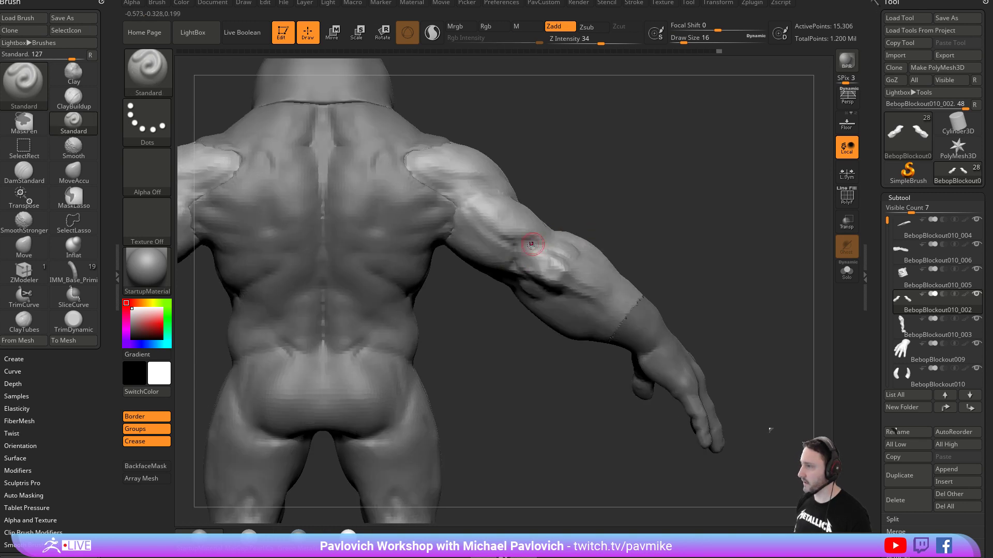
pyautogui.press('b')
pyautogui.press('m')
pyautogui.press('v')
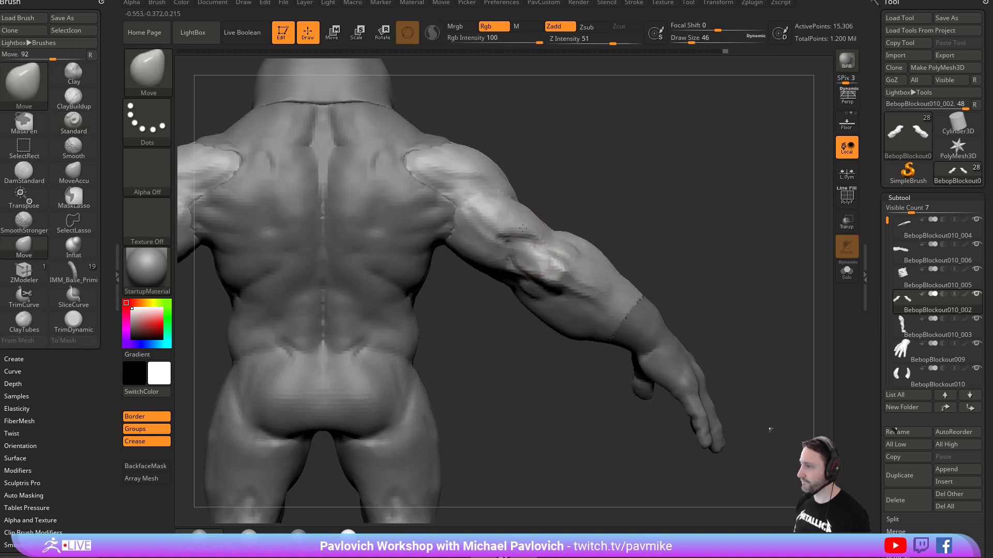
pyautogui.moveTo(528, 207)
pyautogui.mouseDown()
pyautogui.moveTo(547, 213)
pyautogui.moveTo(509, 228)
pyautogui.moveTo(505, 251)
pyautogui.mouseUp()
pyautogui.press('s')
pyautogui.moveTo(509, 248); pyautogui.dragTo(519, 240)
pyautogui.moveTo(560, 186); pyautogui.dragTo(555, 227)
pyautogui.moveTo(505, 248)
pyautogui.mouseDown()
pyautogui.moveTo(493, 253)
pyautogui.moveTo(506, 236)
pyautogui.mouseUp()
# Add volume to the triceps and upper arm with the Clay brush at draw size 29 and smooth the transition.
pyautogui.press('2')
pyautogui.moveTo(548, 164); pyautogui.dragTo(538, 170)
pyautogui.keyDown('shift'); pyautogui.moveTo(505, 200); pyautogui.dragTo(492, 226); pyautogui.keyUp('shift')
pyautogui.moveTo(616, 195)
pyautogui.mouseDown()
pyautogui.moveTo(665, 154)
pyautogui.moveTo(414, 175)
pyautogui.mouseUp()
pyautogui.moveTo(641, 179); pyautogui.dragTo(496, 176)
pyautogui.keyDown('alt'); pyautogui.moveTo(665, 162); pyautogui.dragTo(533, 184); pyautogui.keyUp('alt')
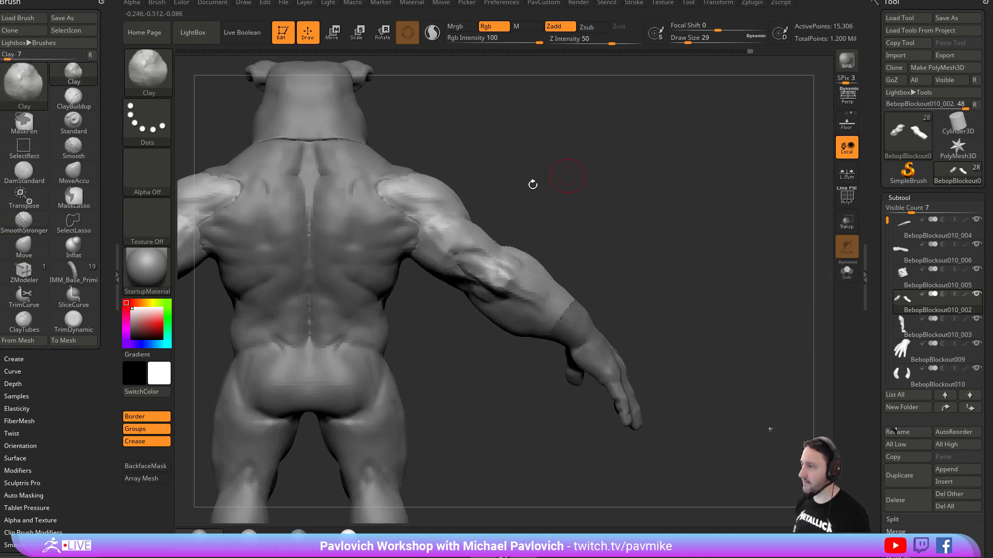
# Build up the outer elbow and upper forearm muscles with the Clay brush at draw size 25, undoing the last stroke.
pyautogui.click(460, 238)
pyautogui.moveTo(460, 238)
pyautogui.keyDown('ctrl'); pyautogui.mouseDown(button='right')
pyautogui.moveTo(442, 252)
pyautogui.moveTo(449, 271)
pyautogui.mouseUp(button='right'); pyautogui.keyUp('ctrl')
pyautogui.moveTo(511, 207)
pyautogui.mouseDown()
pyautogui.moveTo(463, 253)
pyautogui.moveTo(476, 250)
pyautogui.mouseUp()
pyautogui.moveTo(606, 246)
pyautogui.mouseDown()
pyautogui.moveTo(601, 228)
pyautogui.moveTo(538, 222)
pyautogui.moveTo(495, 246)
pyautogui.mouseUp()
pyautogui.moveTo(527, 194)
pyautogui.mouseDown()
pyautogui.moveTo(571, 204)
pyautogui.moveTo(532, 232)
pyautogui.mouseUp()
pyautogui.moveTo(556, 266); pyautogui.dragTo(523, 261)
pyautogui.moveTo(602, 245)
pyautogui.mouseDown()
pyautogui.moveTo(621, 223)
pyautogui.moveTo(584, 215)
pyautogui.moveTo(585, 202)
pyautogui.moveTo(623, 202)
pyautogui.mouseUp()
pyautogui.moveTo(470, 270); pyautogui.dragTo(499, 284)
pyautogui.moveTo(543, 247)
pyautogui.mouseDown()
pyautogui.moveTo(572, 214)
pyautogui.moveTo(505, 257)
pyautogui.moveTo(459, 270)
pyautogui.moveTo(512, 301)
pyautogui.mouseUp()
pyautogui.hotkey('ctrl', 'z')
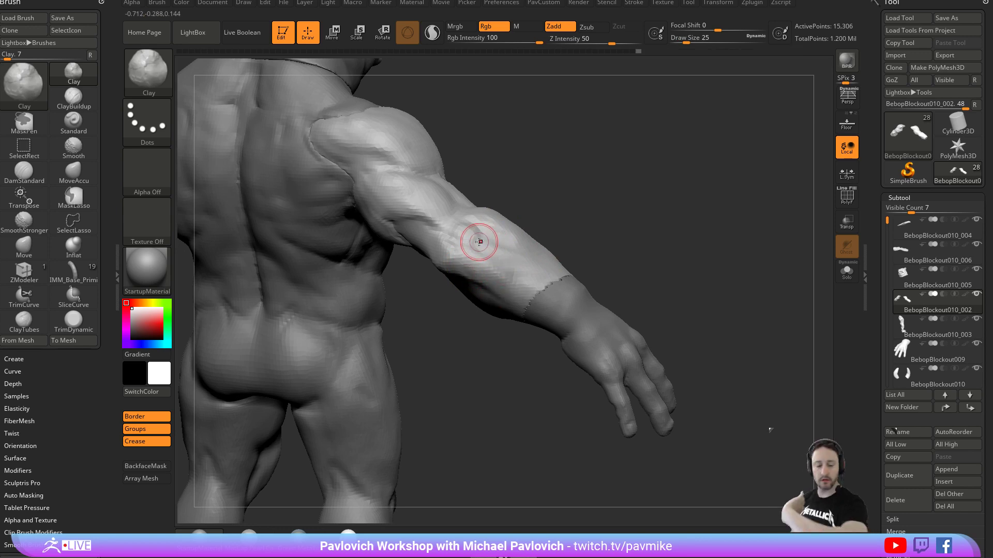
pyautogui.moveTo(501, 129); pyautogui.dragTo(450, 229)
pyautogui.keyDown('alt'); pyautogui.moveTo(342, 258); pyautogui.dragTo(321, 242); pyautogui.keyUp('alt')
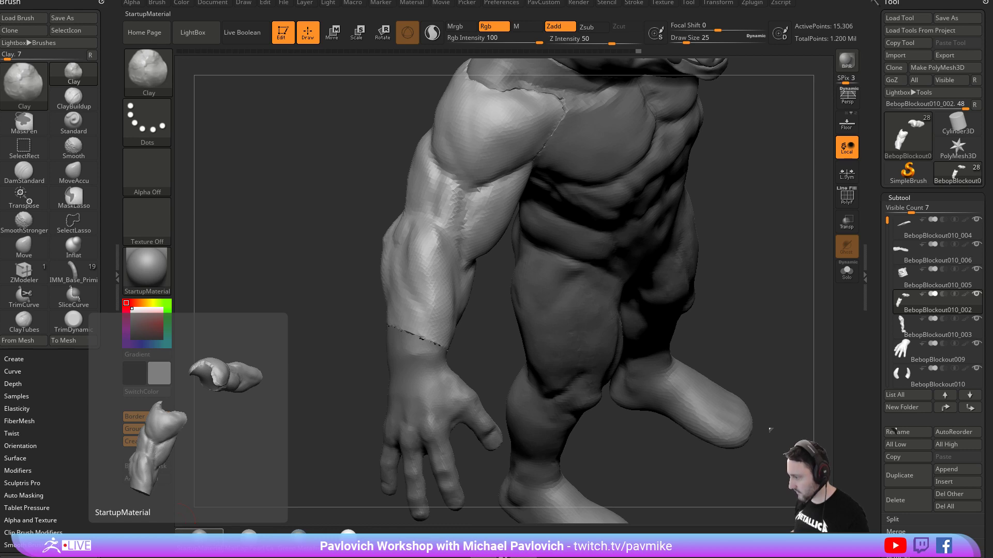
# Switch to Zygote Body in the browser, dismiss the latissimus dorsi label and examine the brachialis from the side.
pyautogui.hotkey('alt', 'Tab')
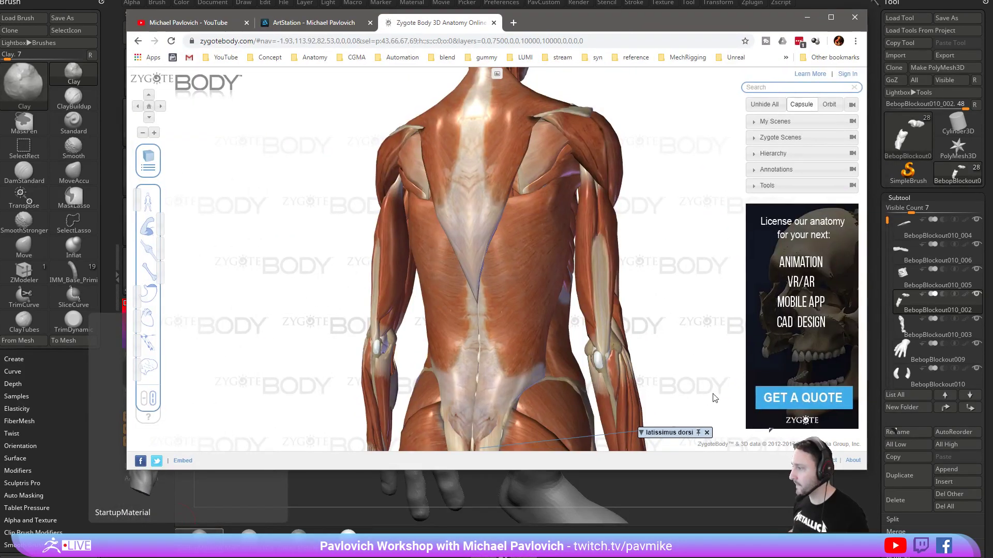
pyautogui.moveTo(711, 357); pyautogui.dragTo(685, 355)
pyautogui.click(706, 435)
pyautogui.moveTo(709, 436); pyautogui.dragTo(660, 386)
pyautogui.click(441, 262)
pyautogui.moveTo(621, 284); pyautogui.dragTo(503, 258)
pyautogui.moveTo(419, 275); pyautogui.dragTo(450, 279)
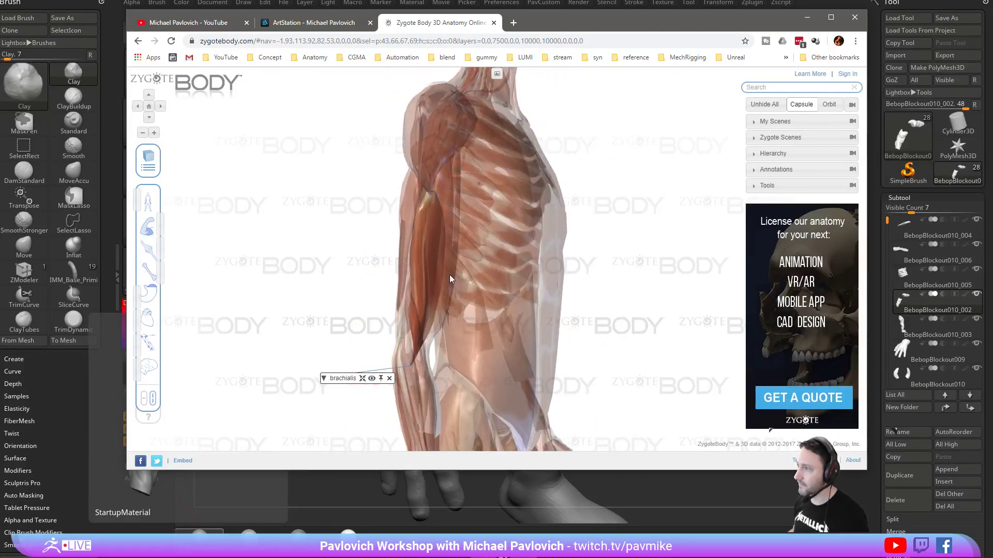
pyautogui.click(389, 379)
# Examine the front forearm by isolating the extensor carpi radialis longus, bicipital aponeurosis and pronator teres, then move the browser away.
pyautogui.moveTo(342, 299); pyautogui.dragTo(405, 262)
pyautogui.click(441, 233)
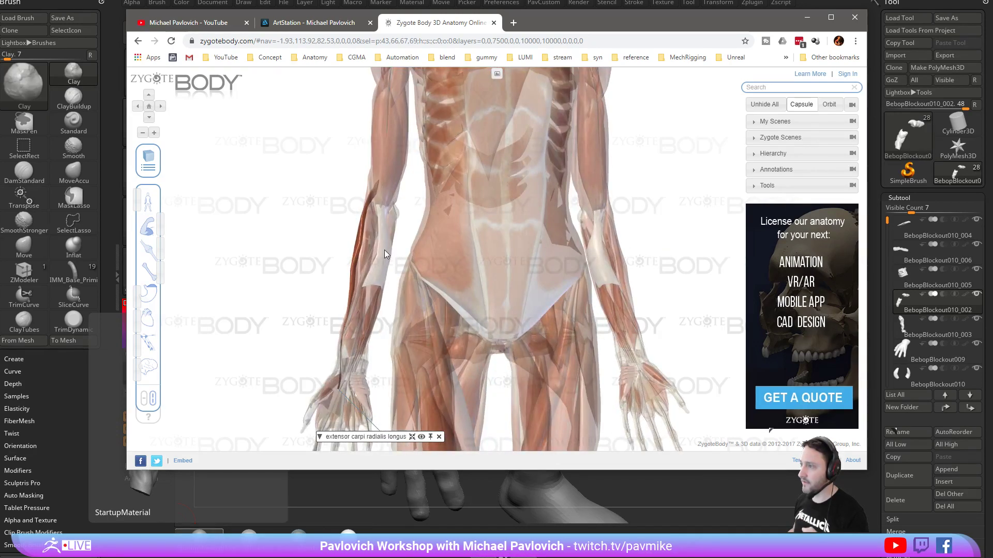
pyautogui.click(385, 245)
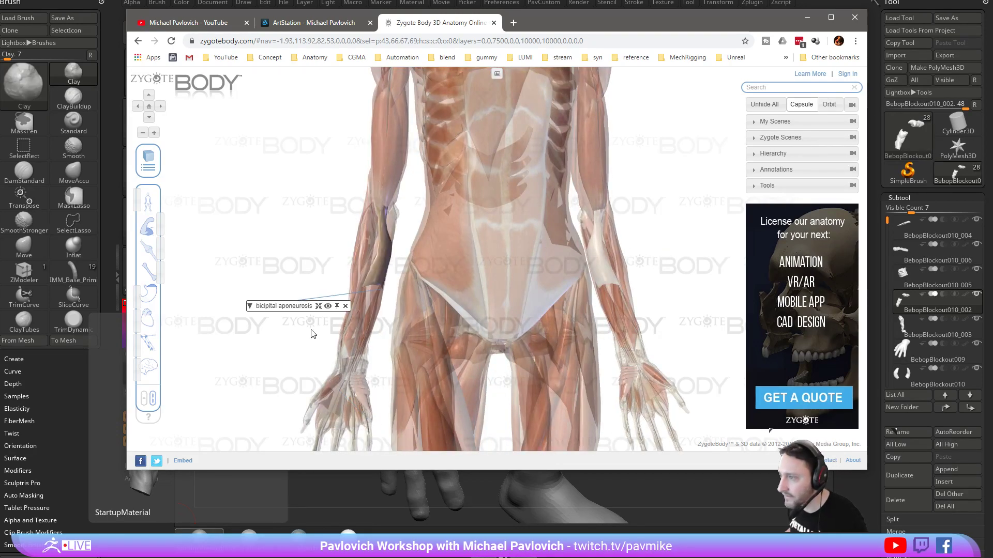
pyautogui.click(390, 226)
pyautogui.moveTo(278, 280); pyautogui.dragTo(264, 273)
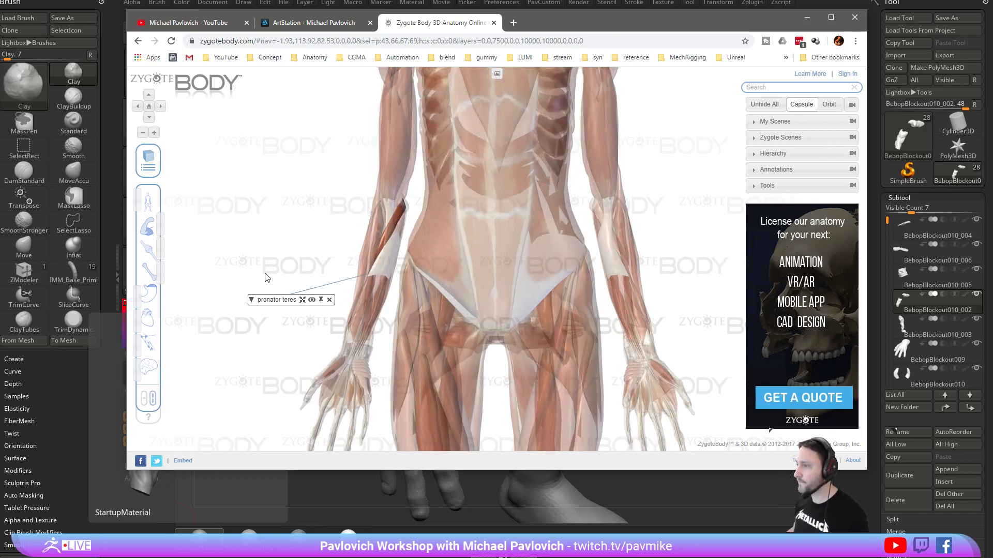
pyautogui.click(292, 275)
pyautogui.moveTo(538, 21); pyautogui.dragTo(620, 557)
# Switch back to ZBrush and build up the inner elbow and forearm muscles with the Clay brush at draw sizes 29, 44 and 33.
pyautogui.moveTo(737, 174); pyautogui.dragTo(665, 168)
pyautogui.moveTo(577, 190)
pyautogui.mouseDown()
pyautogui.moveTo(623, 215)
pyautogui.moveTo(605, 292)
pyautogui.moveTo(625, 264)
pyautogui.moveTo(507, 332)
pyautogui.moveTo(502, 345)
pyautogui.moveTo(543, 413)
pyautogui.moveTo(530, 236)
pyautogui.moveTo(517, 218)
pyautogui.moveTo(504, 238)
pyautogui.moveTo(517, 181)
pyautogui.mouseUp()
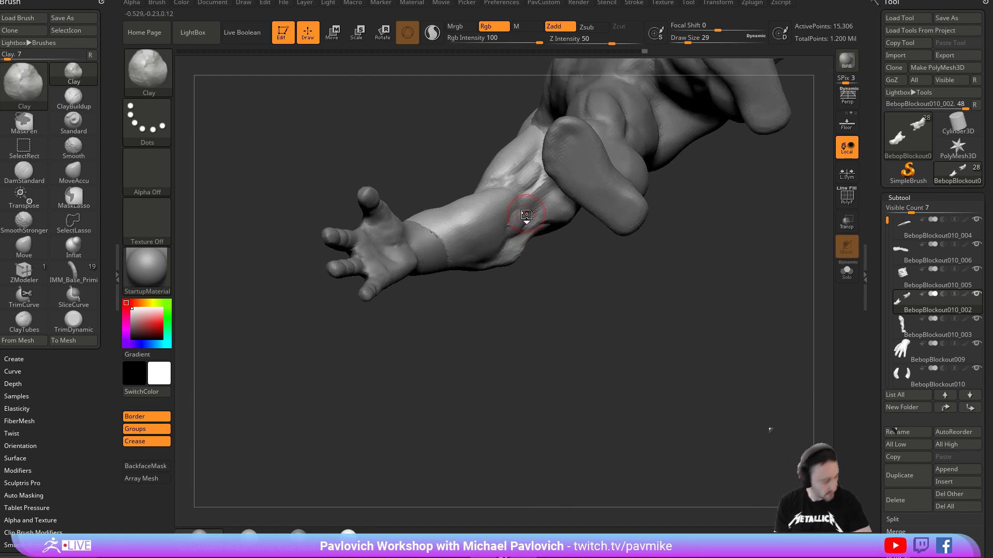
pyautogui.moveTo(567, 286)
pyautogui.mouseDown()
pyautogui.moveTo(538, 307)
pyautogui.moveTo(543, 288)
pyautogui.moveTo(570, 329)
pyautogui.moveTo(521, 255)
pyautogui.mouseUp()
pyautogui.moveTo(530, 214)
pyautogui.mouseDown()
pyautogui.moveTo(516, 233)
pyautogui.moveTo(492, 230)
pyautogui.mouseUp()
pyautogui.moveTo(542, 283)
pyautogui.mouseDown()
pyautogui.moveTo(587, 315)
pyautogui.moveTo(571, 296)
pyautogui.mouseUp()
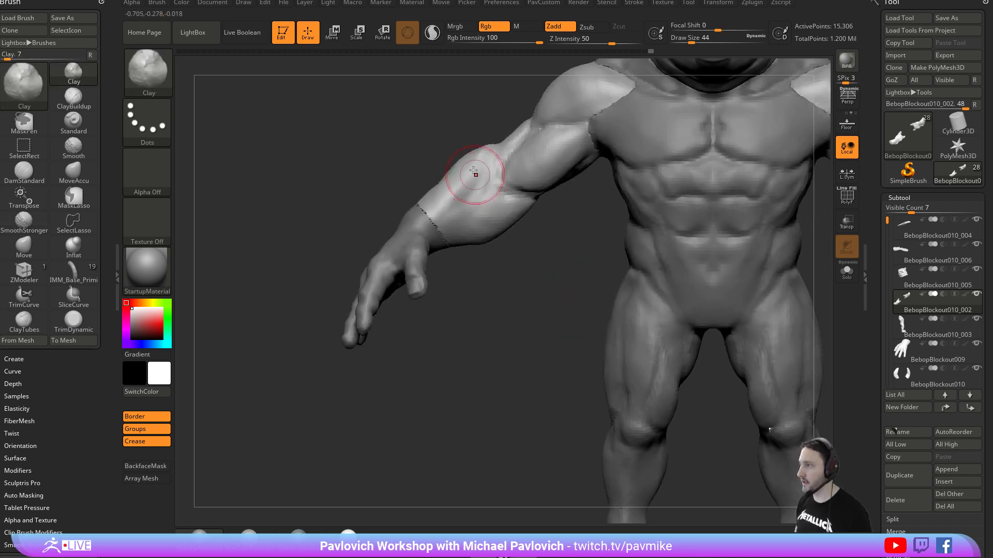
pyautogui.moveTo(459, 160)
pyautogui.mouseDown()
pyautogui.moveTo(490, 200)
pyautogui.moveTo(494, 193)
pyautogui.moveTo(483, 228)
pyautogui.moveTo(498, 187)
pyautogui.mouseUp()
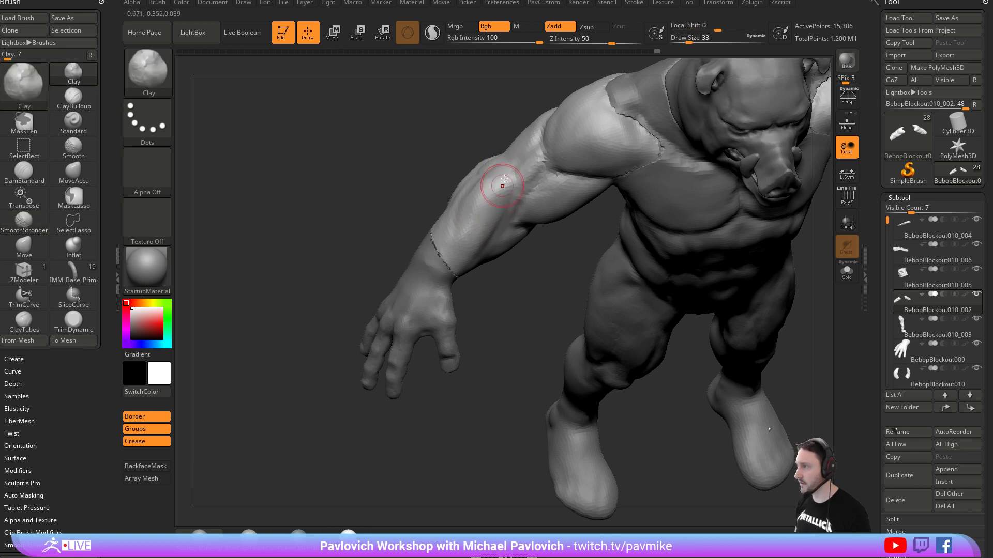
pyautogui.moveTo(634, 188)
pyautogui.mouseDown()
pyautogui.moveTo(622, 211)
pyautogui.moveTo(509, 237)
pyautogui.mouseUp()
# Adjust the silhouette of the upper forearm with the Move brush.
pyautogui.press('b')
pyautogui.press('m')
pyautogui.press('v')
pyautogui.moveTo(691, 217); pyautogui.dragTo(468, 232)
# Carve the separations between the outer forearm muscles with the DamStandard brush at draw sizes 59 and 37.
pyautogui.press('b')
pyautogui.press('d')
pyautogui.press('s')
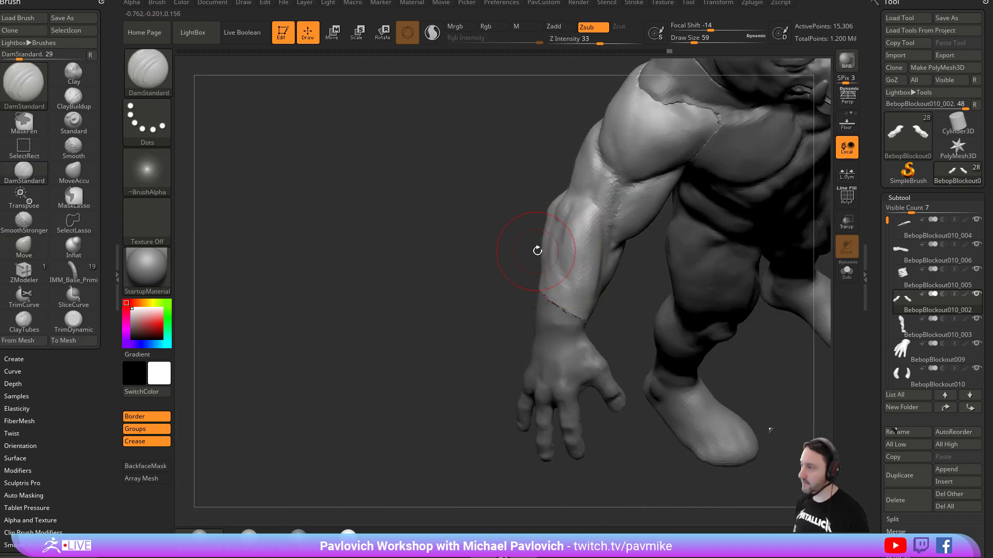
pyautogui.moveTo(534, 250); pyautogui.dragTo(554, 237)
pyautogui.moveTo(455, 274); pyautogui.dragTo(690, 286)
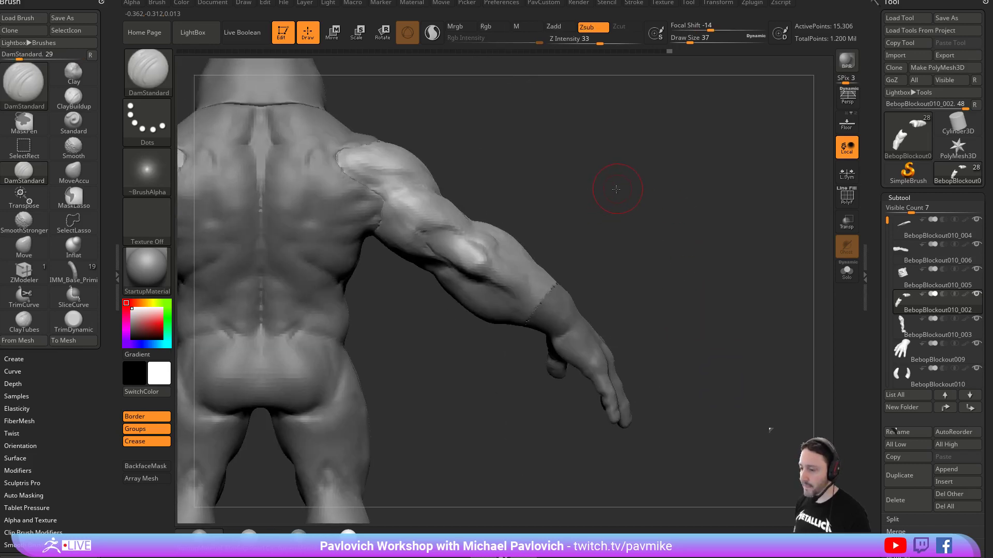
pyautogui.moveTo(618, 188); pyautogui.dragTo(516, 234)
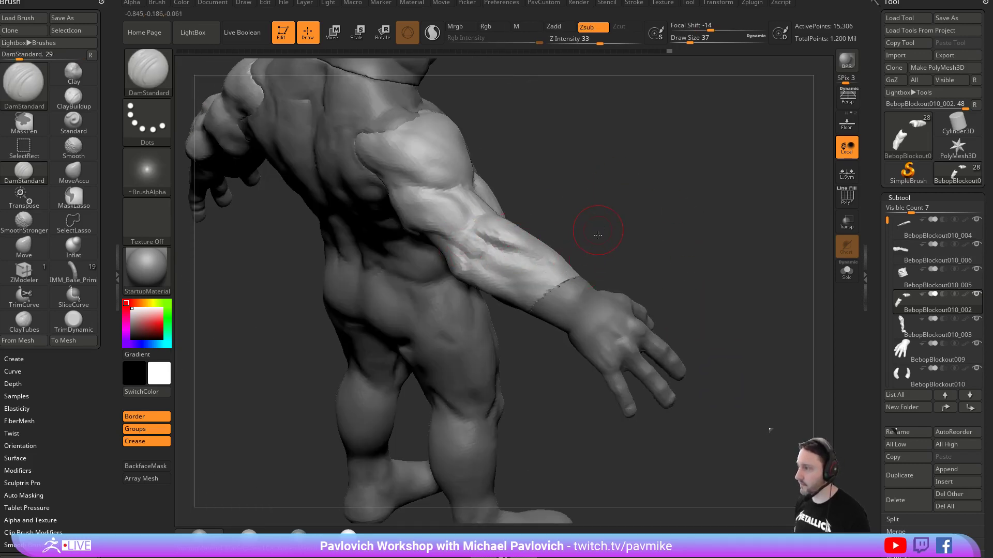
pyautogui.moveTo(598, 229); pyautogui.dragTo(502, 250)
# Deepen the creases around the outer elbow with the DamStandard brush at draw size 37 and smooth the nearby surface.
pyautogui.moveTo(638, 255); pyautogui.dragTo(742, 167)
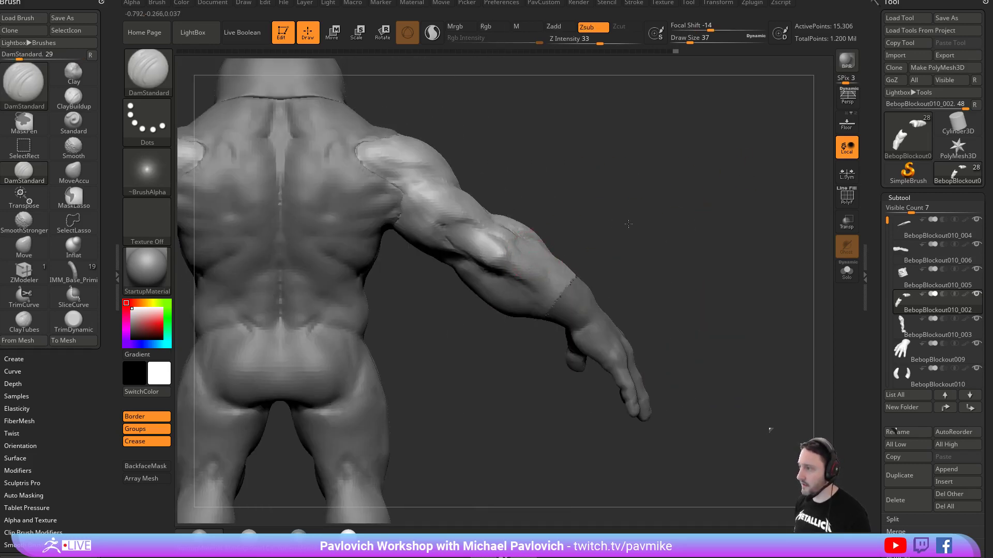
pyautogui.moveTo(637, 224); pyautogui.dragTo(476, 233)
pyautogui.moveTo(552, 184); pyautogui.dragTo(485, 236)
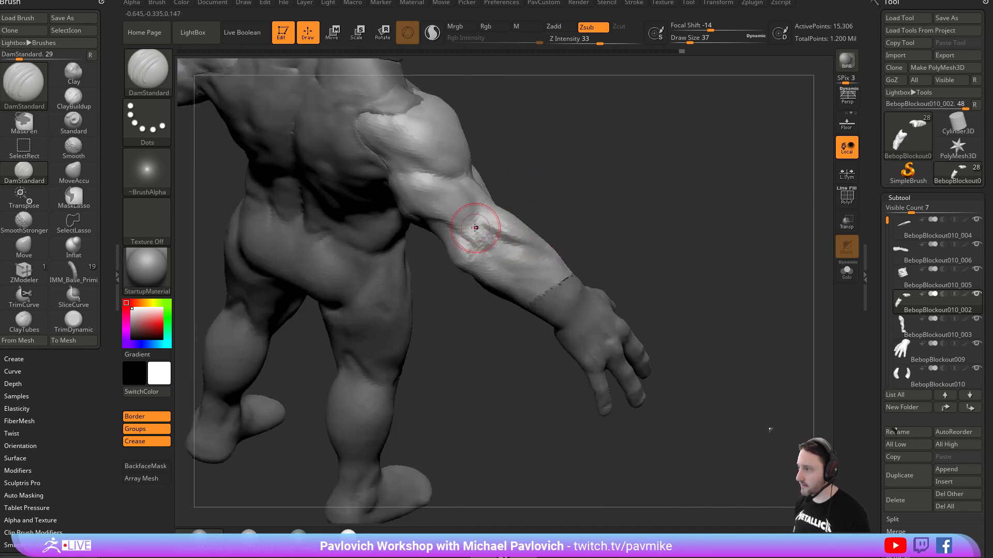
pyautogui.moveTo(706, 265); pyautogui.dragTo(533, 233)
pyautogui.keyDown('shift'); pyautogui.moveTo(569, 319); pyautogui.dragTo(484, 203); pyautogui.keyUp('shift')
# Select the body and legs subtool BebopBlockout010_003 and reshape the thighs and knees with the Move brush at draw size 83.
pyautogui.moveTo(492, 310); pyautogui.dragTo(638, 267)
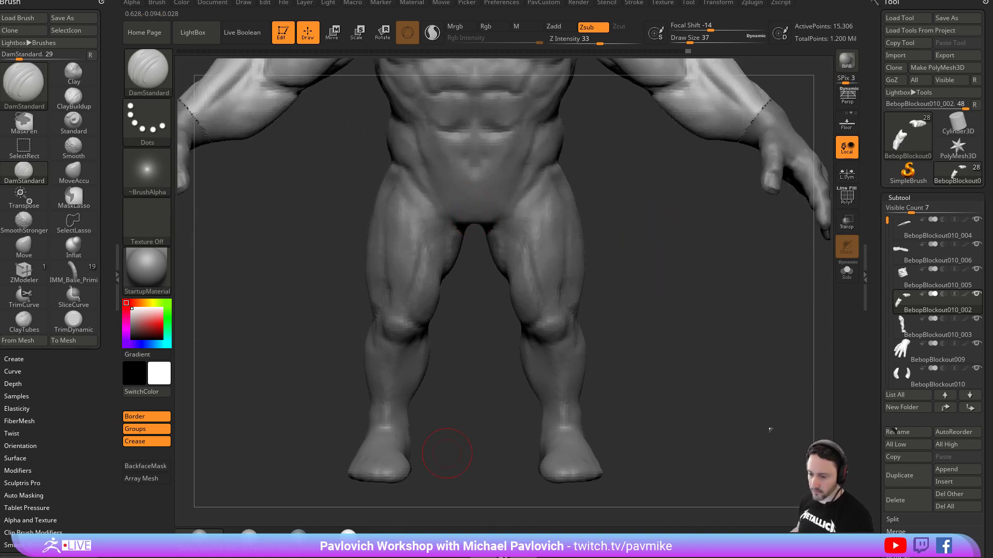
pyautogui.keyDown('alt'); pyautogui.click(578, 242); pyautogui.keyUp('alt')
pyautogui.keyDown('alt'); pyautogui.moveTo(613, 217); pyautogui.dragTo(618, 245); pyautogui.keyUp('alt')
pyautogui.keyDown('alt'); pyautogui.moveTo(594, 305); pyautogui.dragTo(707, 278); pyautogui.keyUp('alt')
pyautogui.press('b')
pyautogui.press('m')
pyautogui.press('v')
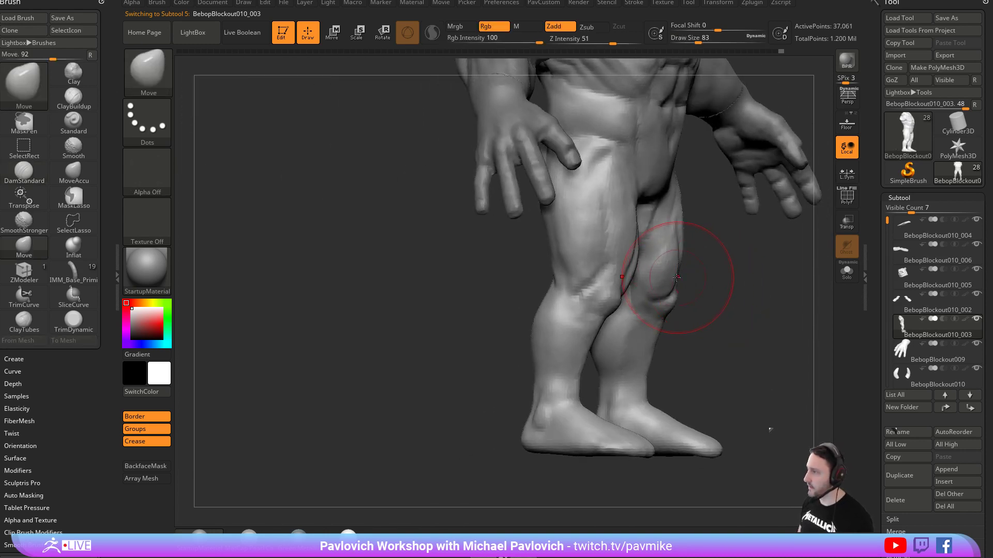
pyautogui.moveTo(796, 277)
pyautogui.mouseDown()
pyautogui.moveTo(664, 270)
pyautogui.moveTo(721, 268)
pyautogui.mouseUp()
pyautogui.moveTo(638, 263)
pyautogui.mouseDown()
pyautogui.moveTo(653, 240)
pyautogui.moveTo(587, 233)
pyautogui.moveTo(562, 243)
pyautogui.mouseUp()
# Carve the quadriceps separations above the knee with the DamStandard brush at draw size 35 and soften them with smoothing.
pyautogui.press('b')
pyautogui.press('d')
pyautogui.press('s')
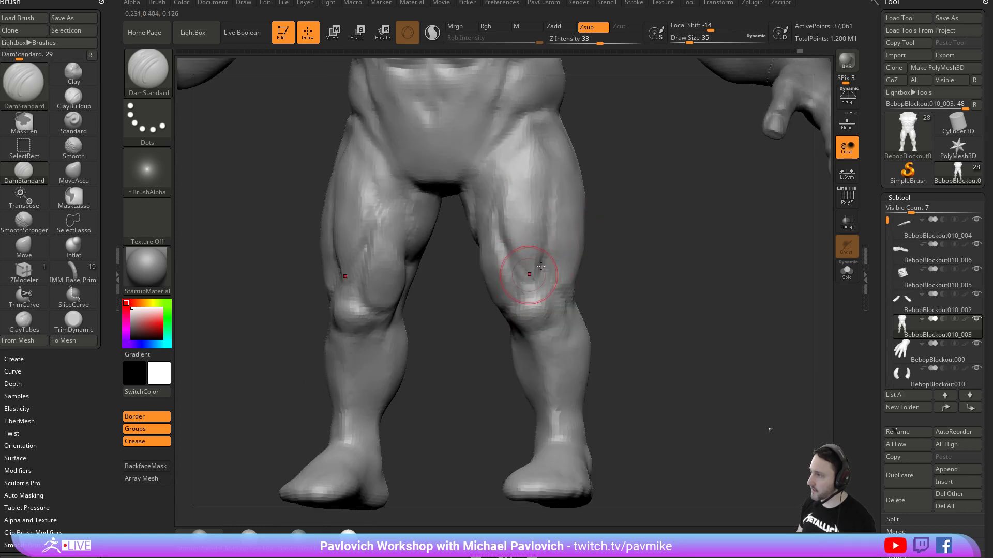
pyautogui.moveTo(524, 278); pyautogui.dragTo(517, 245)
pyautogui.moveTo(526, 289); pyautogui.dragTo(492, 250)
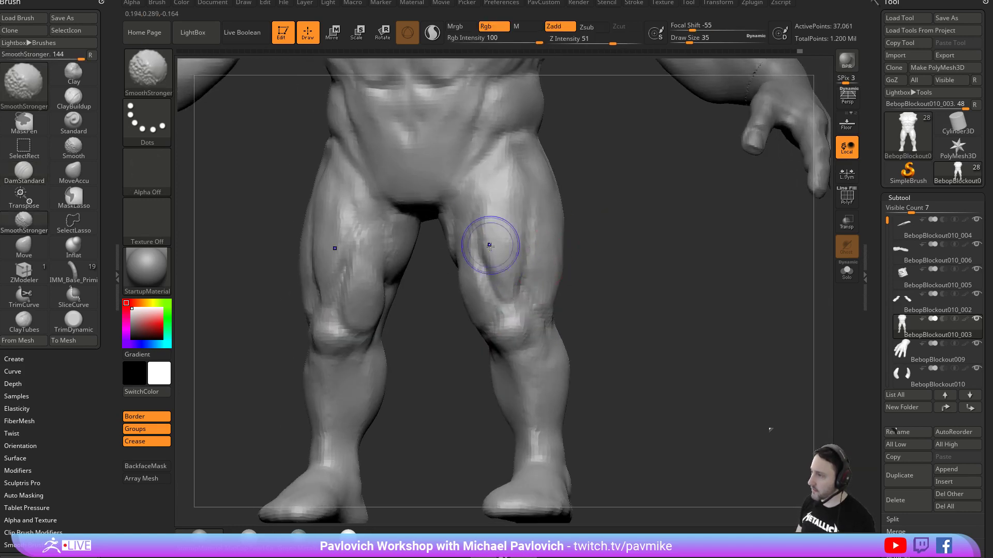
pyautogui.moveTo(588, 274); pyautogui.dragTo(504, 256)
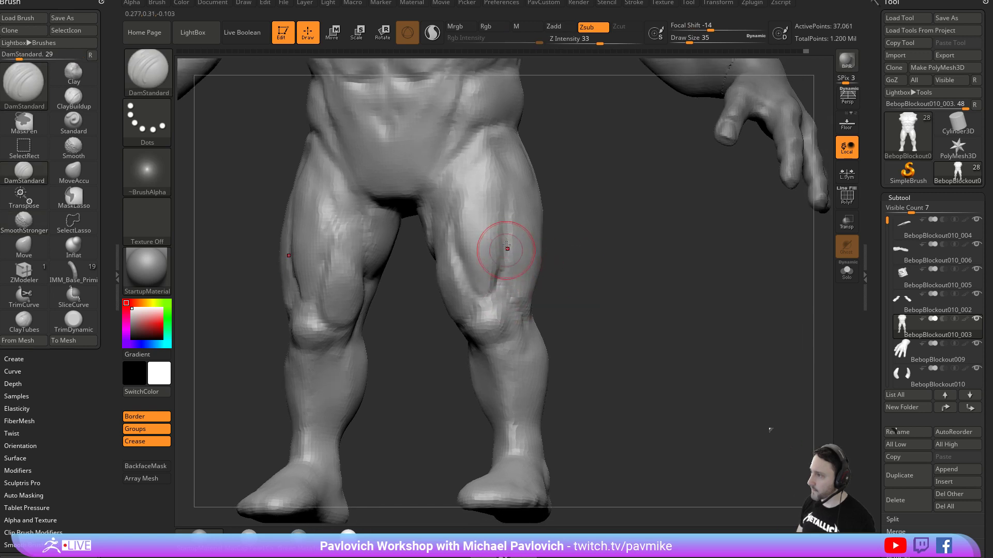
pyautogui.moveTo(524, 245); pyautogui.dragTo(509, 270, button='right')
# Fill out the quadriceps and thigh with the Clay brush at draw sizes 35 and 33, smoothing the outer thigh.
pyautogui.press('b')
pyautogui.press('c')
pyautogui.press('l')
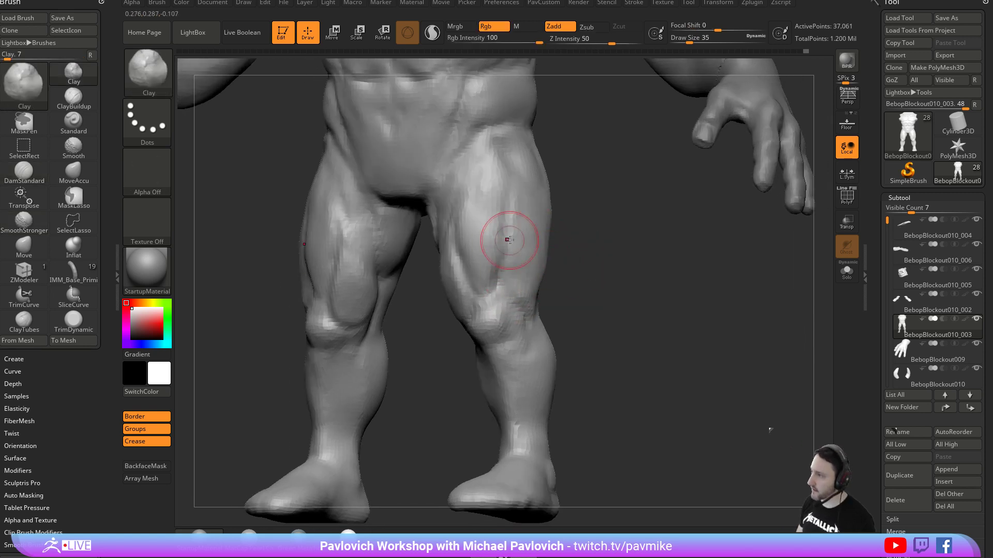
pyautogui.moveTo(512, 288)
pyautogui.mouseDown()
pyautogui.moveTo(576, 275)
pyautogui.moveTo(547, 279)
pyautogui.moveTo(557, 251)
pyautogui.moveTo(510, 283)
pyautogui.moveTo(498, 266)
pyautogui.mouseUp()
pyautogui.keyDown('shift'); pyautogui.moveTo(572, 215); pyautogui.dragTo(498, 224); pyautogui.keyUp('shift')
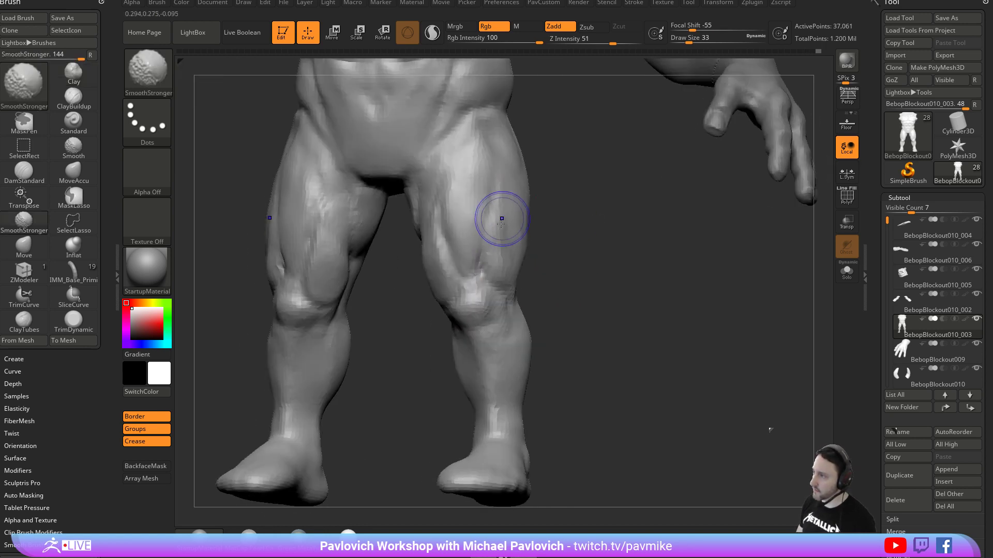
pyautogui.keyDown('shift'); pyautogui.moveTo(528, 265); pyautogui.dragTo(451, 182); pyautogui.keyUp('shift')
pyautogui.moveTo(435, 238)
pyautogui.mouseDown()
pyautogui.moveTo(450, 228)
pyautogui.moveTo(445, 243)
pyautogui.mouseUp()
pyautogui.moveTo(541, 269)
pyautogui.mouseDown()
pyautogui.moveTo(554, 235)
pyautogui.moveTo(561, 243)
pyautogui.moveTo(529, 272)
pyautogui.moveTo(543, 274)
pyautogui.moveTo(524, 268)
pyautogui.moveTo(586, 279)
pyautogui.moveTo(566, 248)
pyautogui.mouseUp()
pyautogui.moveTo(512, 228)
pyautogui.mouseDown()
pyautogui.moveTo(534, 206)
pyautogui.moveTo(551, 231)
pyautogui.moveTo(579, 207)
pyautogui.mouseUp()
pyautogui.moveTo(414, 207); pyautogui.dragTo(408, 167)
# Carve the inner thigh separation down to the knee with the DamStandard brush at draw size 37.
pyautogui.press('b')
pyautogui.press('d')
pyautogui.press('s')
pyautogui.moveTo(467, 148); pyautogui.dragTo(391, 181)
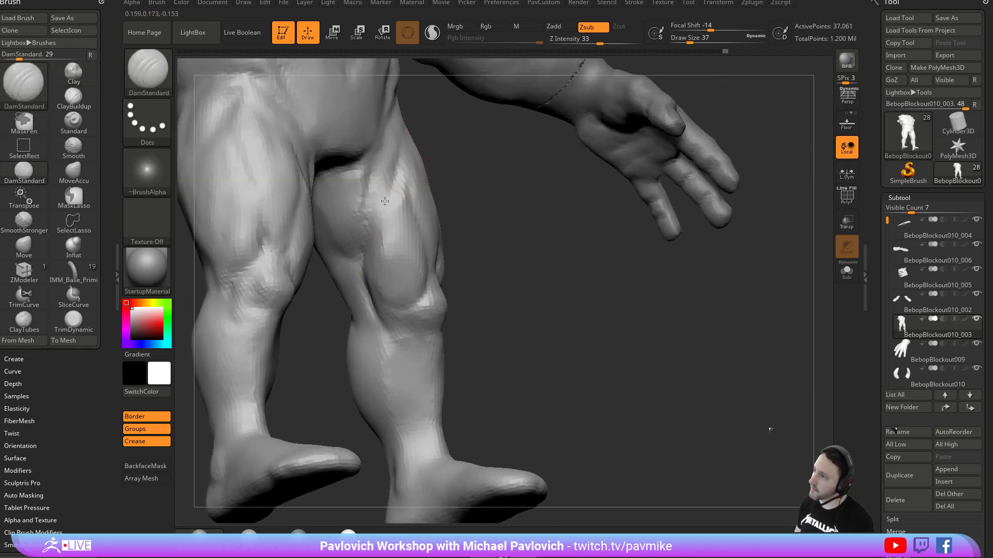
pyautogui.moveTo(476, 266)
pyautogui.mouseDown()
pyautogui.moveTo(406, 303)
pyautogui.moveTo(422, 338)
pyautogui.mouseUp()
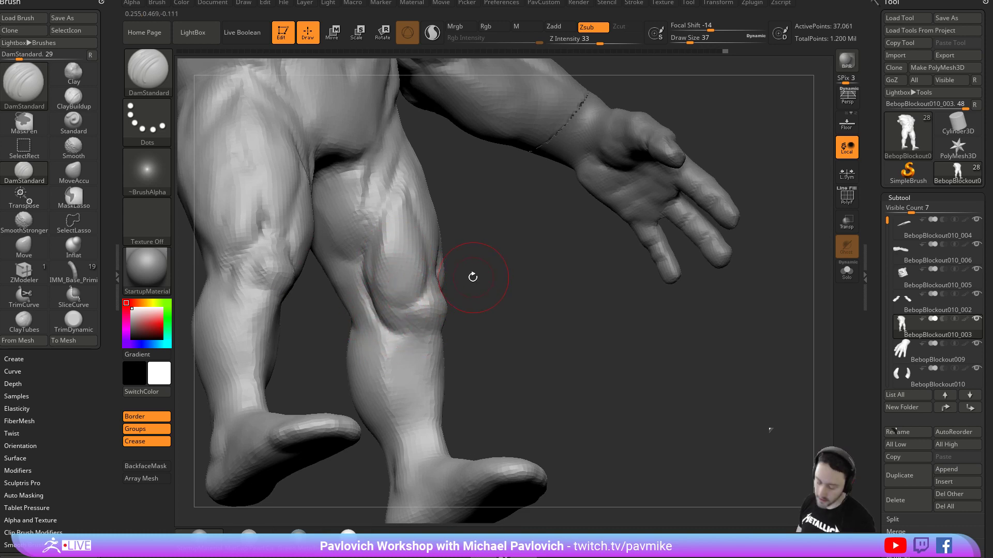
# Build up the inner knee and lower inner thigh with the Clay brush at draw sizes 31 and 25.
pyautogui.moveTo(474, 277); pyautogui.dragTo(434, 269)
pyautogui.press('b')
pyautogui.press('c')
pyautogui.press('l')
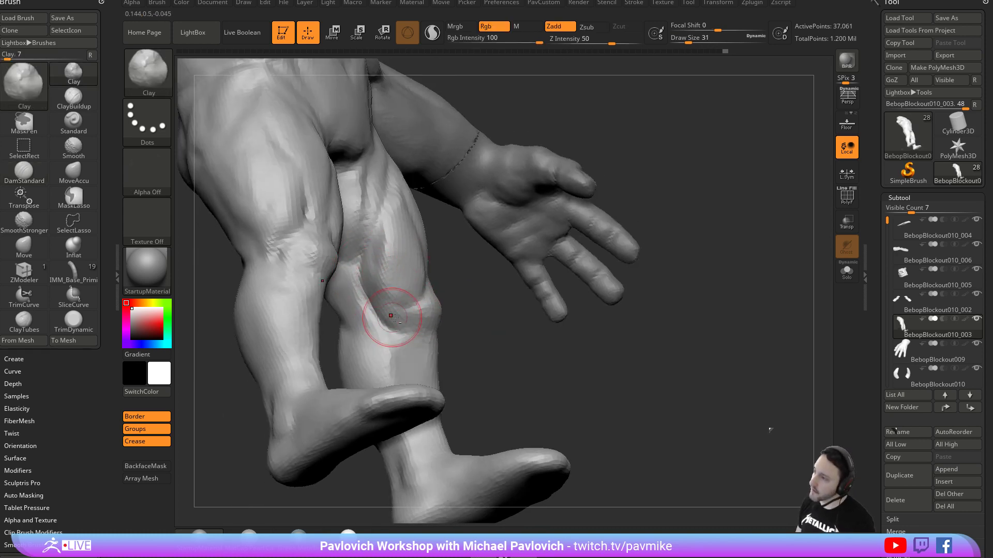
pyautogui.moveTo(480, 318); pyautogui.dragTo(414, 298)
pyautogui.moveTo(351, 313); pyautogui.dragTo(361, 312, button='right')
pyautogui.moveTo(438, 291)
pyautogui.mouseDown(button='right')
pyautogui.moveTo(388, 314)
pyautogui.moveTo(449, 303)
pyautogui.moveTo(445, 291)
pyautogui.moveTo(397, 296)
pyautogui.moveTo(411, 305)
pyautogui.moveTo(472, 300)
pyautogui.moveTo(404, 242)
pyautogui.mouseUp(button='right')
pyautogui.moveTo(426, 307)
pyautogui.mouseDown(button='right')
pyautogui.moveTo(450, 315)
pyautogui.moveTo(455, 257)
pyautogui.moveTo(479, 259)
pyautogui.mouseUp(button='right')
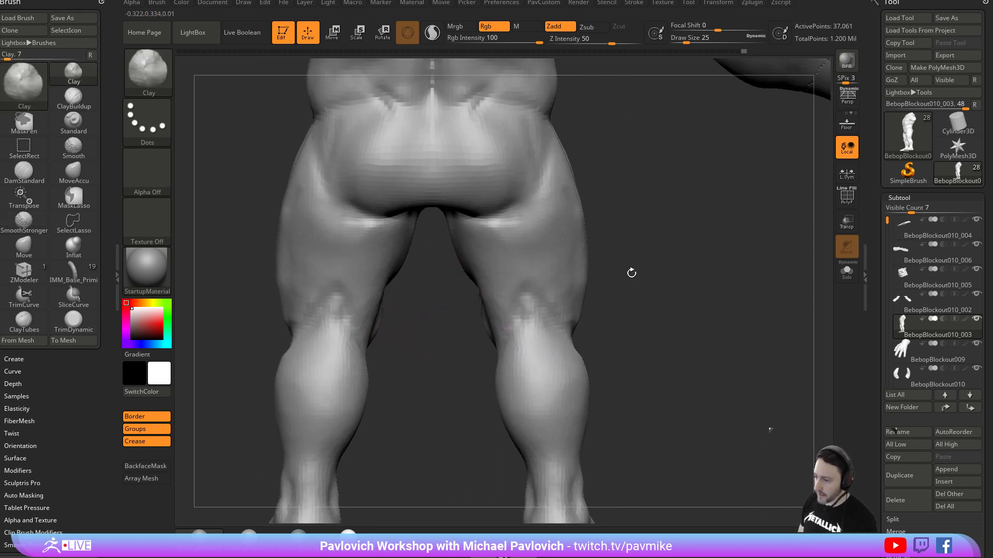
# Add mass to the upper hamstrings below the glutes with the Clay brush at draw size 33.
pyautogui.moveTo(600, 278); pyautogui.dragTo(486, 259, button='right')
pyautogui.press('s')
pyautogui.moveTo(486, 259)
pyautogui.mouseDown()
pyautogui.moveTo(491, 290)
pyautogui.moveTo(474, 228)
pyautogui.mouseUp()
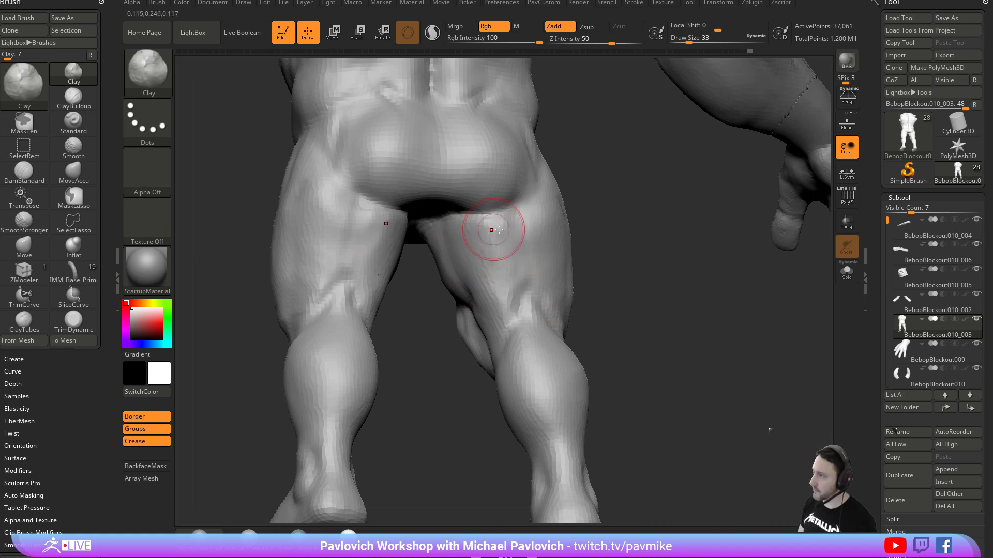
pyautogui.moveTo(616, 259); pyautogui.dragTo(543, 286, button='right')
# Carve the hamstring separations on the back of the thigh with the DamStandard brush.
pyautogui.press('b')
pyautogui.press('d')
pyautogui.press('s')
pyautogui.moveTo(634, 237)
pyautogui.mouseDown(button='right')
pyautogui.moveTo(626, 257)
pyautogui.moveTo(571, 250)
pyautogui.mouseUp(button='right')
pyautogui.press('s')
pyautogui.moveTo(523, 268); pyautogui.dragTo(527, 268)
pyautogui.moveTo(563, 310)
pyautogui.mouseDown()
pyautogui.moveTo(565, 297)
pyautogui.moveTo(553, 297)
pyautogui.mouseUp()
pyautogui.press('s')
pyautogui.moveTo(494, 305); pyautogui.dragTo(495, 317)
pyautogui.moveTo(593, 267); pyautogui.dragTo(590, 262)
# Define the back and side of the knee with the DamStandard brush at draw size 37 and smooth the surrounding area.
pyautogui.moveTo(589, 262)
pyautogui.mouseDown(button='right')
pyautogui.moveTo(478, 304)
pyautogui.moveTo(483, 288)
pyautogui.moveTo(526, 297)
pyautogui.moveTo(504, 303)
pyautogui.mouseUp(button='right')
pyautogui.press('s')
pyautogui.moveTo(505, 303); pyautogui.dragTo(482, 313)
pyautogui.keyDown('shift'); pyautogui.moveTo(556, 294); pyautogui.dragTo(487, 309, button='right'); pyautogui.keyUp('shift')
pyautogui.moveTo(410, 312)
pyautogui.mouseDown(button='right')
pyautogui.moveTo(381, 325)
pyautogui.moveTo(562, 300)
pyautogui.moveTo(454, 309)
pyautogui.mouseUp(button='right')
pyautogui.moveTo(428, 374); pyautogui.dragTo(515, 353, button='right')
pyautogui.moveTo(685, 268); pyautogui.dragTo(610, 268, button='right')
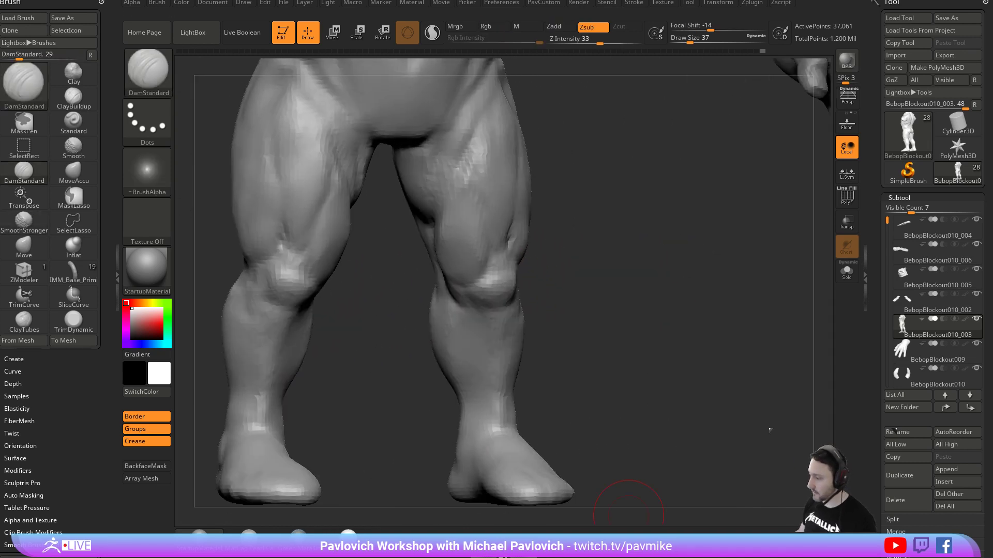
# Carve the lower edge of the calf muscle with the DamStandard brush at draw size 31.
pyautogui.moveTo(662, 285); pyautogui.dragTo(565, 296, button='right')
pyautogui.press('s')
pyautogui.moveTo(493, 341); pyautogui.dragTo(488, 341)
pyautogui.moveTo(636, 331)
pyautogui.mouseDown(button='right')
pyautogui.moveTo(496, 330)
pyautogui.moveTo(481, 357)
pyautogui.moveTo(656, 331)
pyautogui.moveTo(541, 284)
pyautogui.mouseUp(button='right')
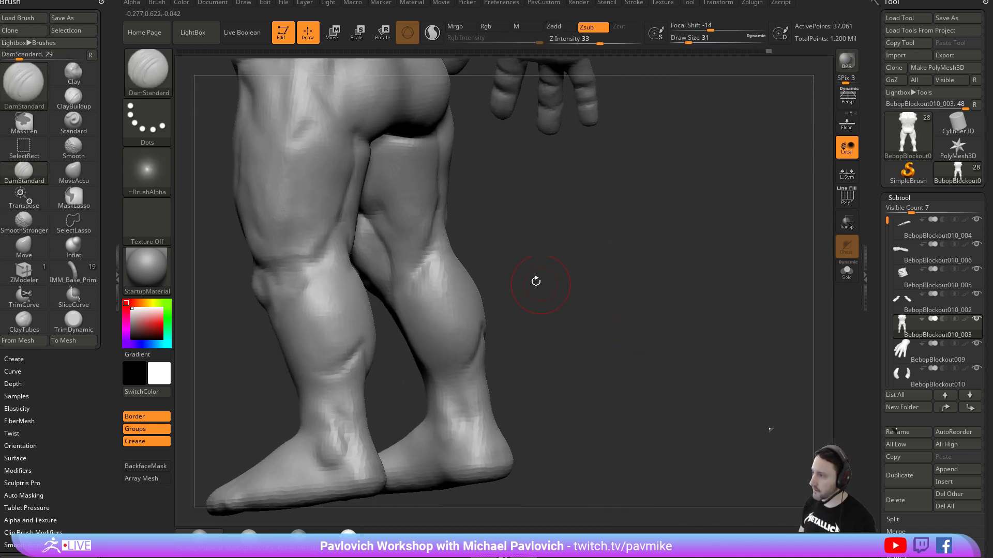
pyautogui.moveTo(528, 353); pyautogui.dragTo(596, 277, button='right')
# Switch to the Zygote Body browser reference and isolate the gastrocnemius muscles at the back of the calf.
pyautogui.hotkey('alt', 'Tab')
pyautogui.moveTo(341, 295); pyautogui.dragTo(498, 140)
pyautogui.moveTo(491, 348); pyautogui.dragTo(479, 248)
pyautogui.click(210, 314)
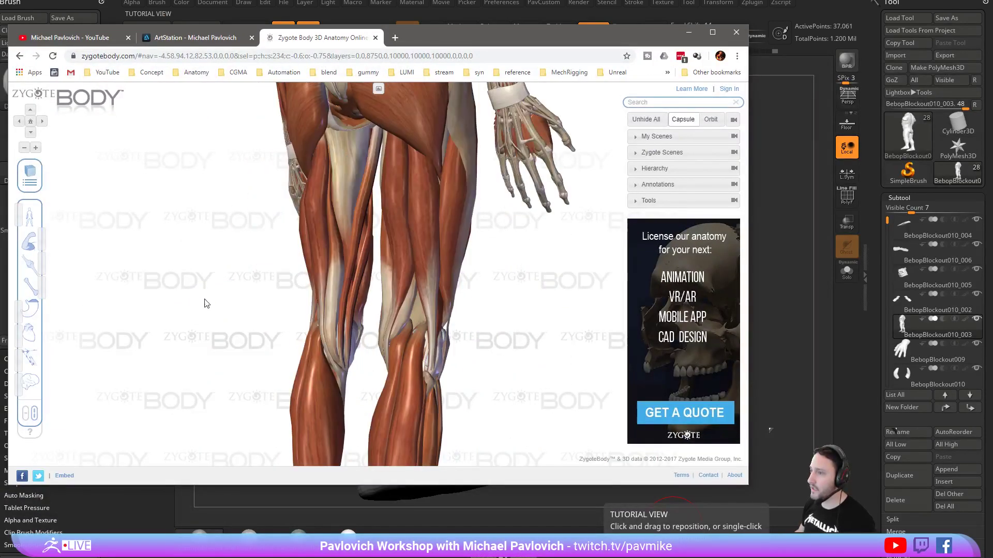
pyautogui.click(377, 266)
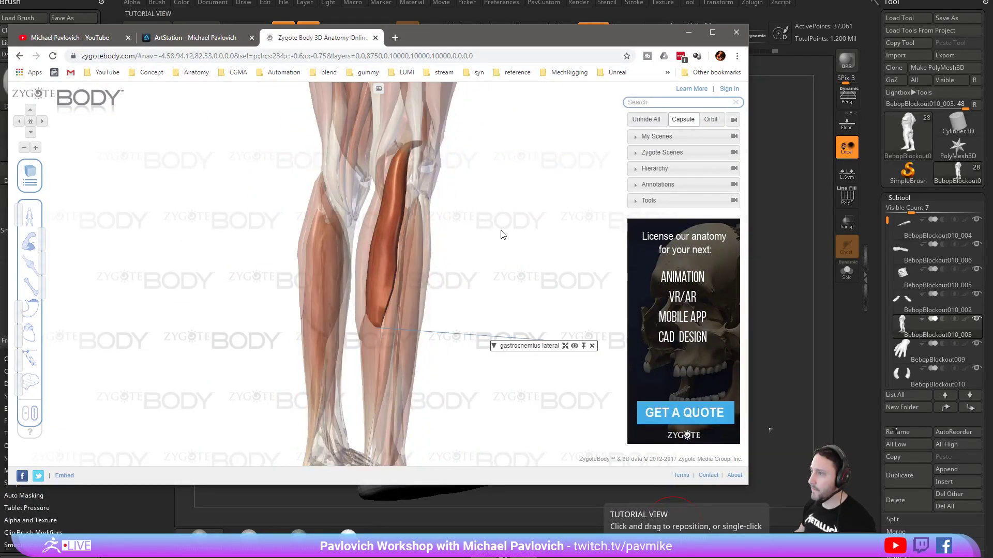
pyautogui.moveTo(514, 238); pyautogui.dragTo(472, 250)
pyautogui.keyDown('shift'); pyautogui.click(445, 247); pyautogui.keyUp('shift')
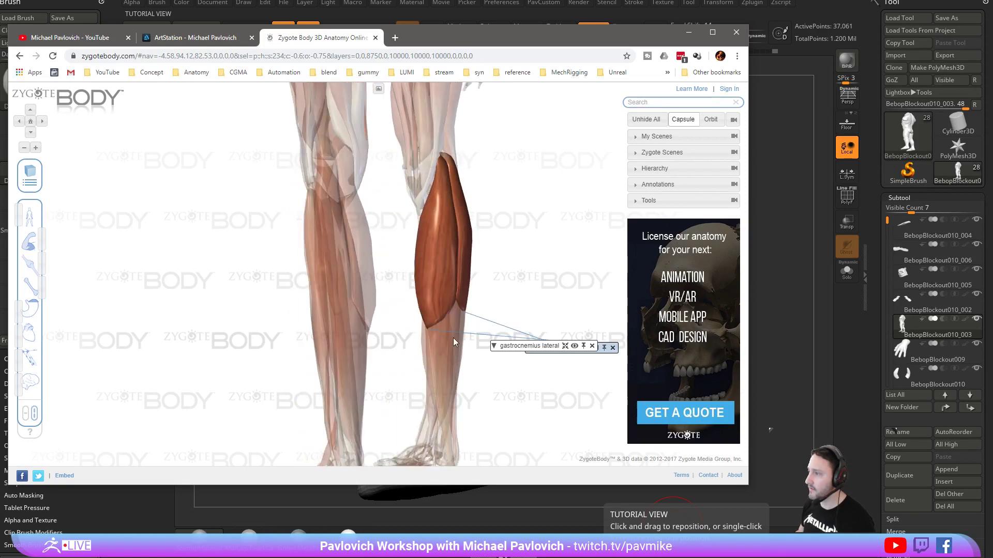
# Examine how the soleus muscle and calcaneofibular ligament sit below the gastrocnemius, and return to ZBrush.
pyautogui.keyDown('shift'); pyautogui.click(450, 327); pyautogui.keyUp('shift')
pyautogui.moveTo(556, 272); pyautogui.dragTo(579, 247)
pyautogui.click(380, 253)
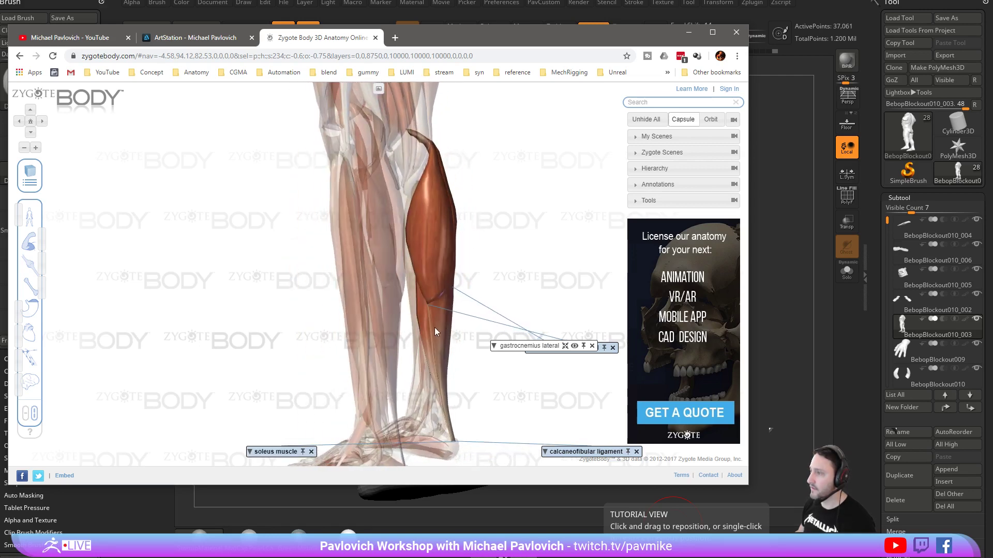
pyautogui.moveTo(578, 453); pyautogui.dragTo(523, 412)
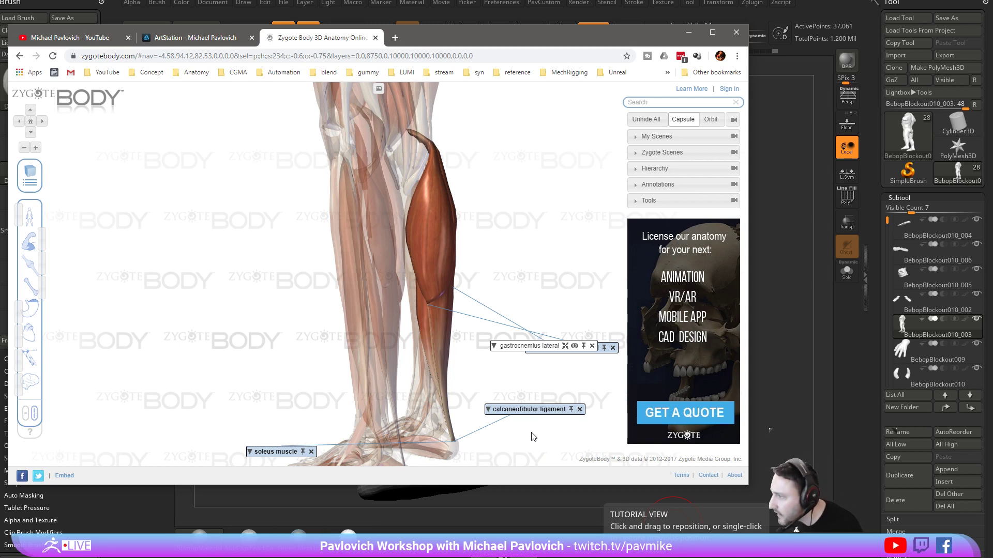
pyautogui.click(534, 15)
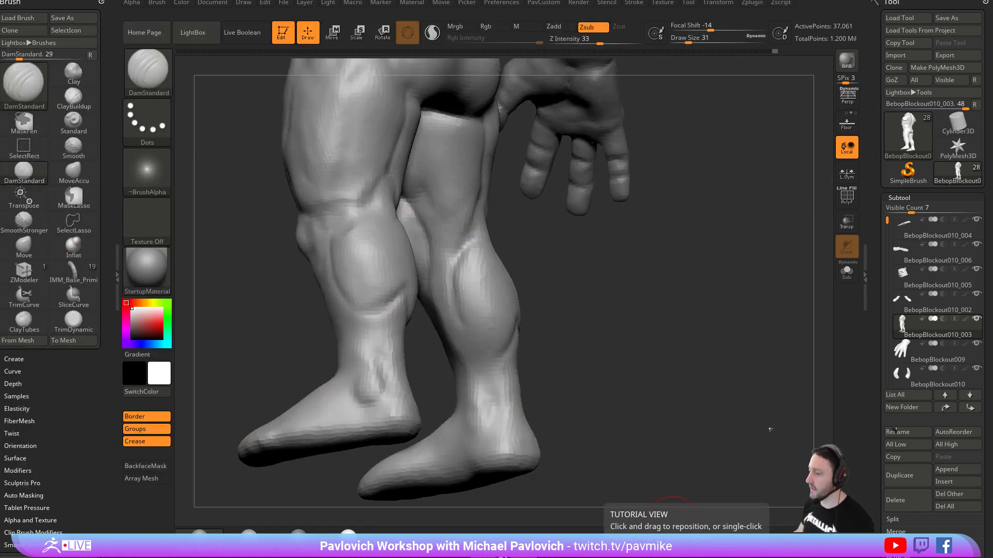
# Build up the back of the lower leg beneath the calf with the Clay brush at draw size 23.
pyautogui.moveTo(640, 326)
pyautogui.mouseDown()
pyautogui.moveTo(595, 333)
pyautogui.moveTo(610, 341)
pyautogui.moveTo(630, 290)
pyautogui.mouseUp()
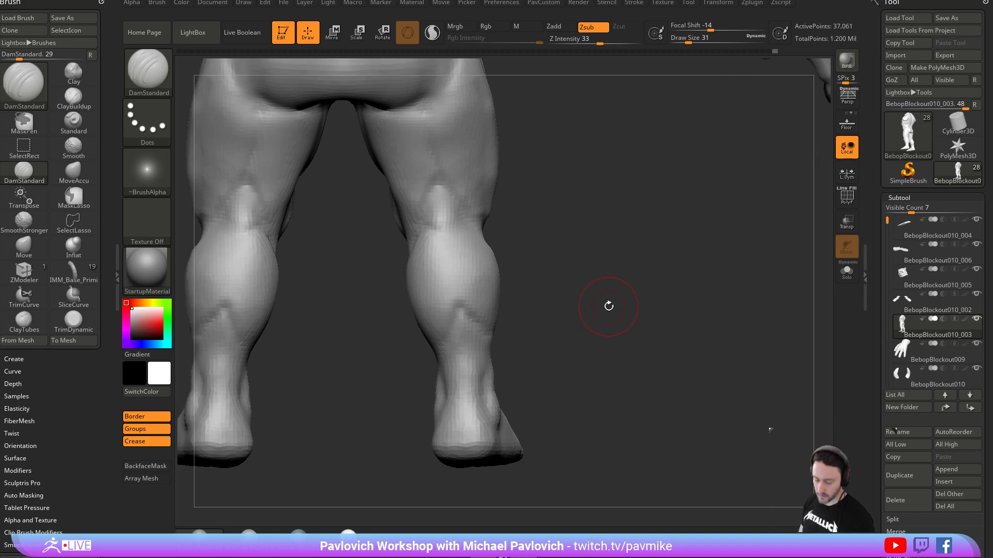
pyautogui.press('b')
pyautogui.press('c')
pyautogui.press('l')
pyautogui.moveTo(522, 315); pyautogui.dragTo(605, 312)
pyautogui.press('s')
pyautogui.moveTo(480, 363); pyautogui.dragTo(475, 364)
pyautogui.moveTo(538, 302); pyautogui.dragTo(554, 300)
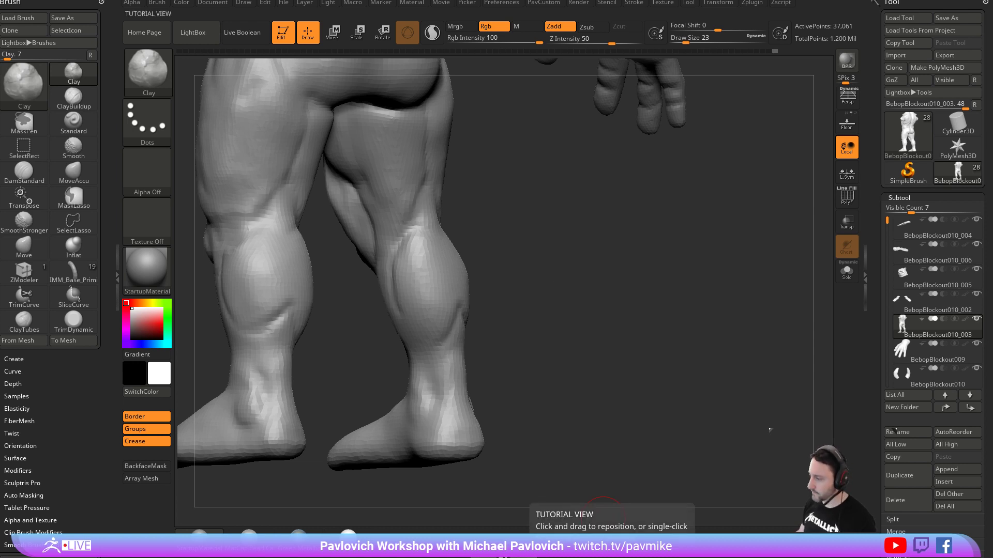
# Add volume to the calf with the Clay brush at draw size 35 and smooth the strokes.
pyautogui.moveTo(616, 283)
pyautogui.keyDown('shift'); pyautogui.mouseDown()
pyautogui.moveTo(586, 297)
pyautogui.moveTo(545, 259)
pyautogui.moveTo(572, 272)
pyautogui.mouseUp(); pyautogui.keyUp('shift')
pyautogui.press('s')
pyautogui.moveTo(436, 324)
pyautogui.mouseDown()
pyautogui.moveTo(411, 249)
pyautogui.moveTo(417, 292)
pyautogui.mouseUp()
pyautogui.moveTo(522, 269)
pyautogui.mouseDown()
pyautogui.moveTo(566, 261)
pyautogui.moveTo(610, 235)
pyautogui.mouseUp()
pyautogui.keyDown('shift'); pyautogui.moveTo(508, 301); pyautogui.dragTo(656, 273); pyautogui.keyUp('shift')
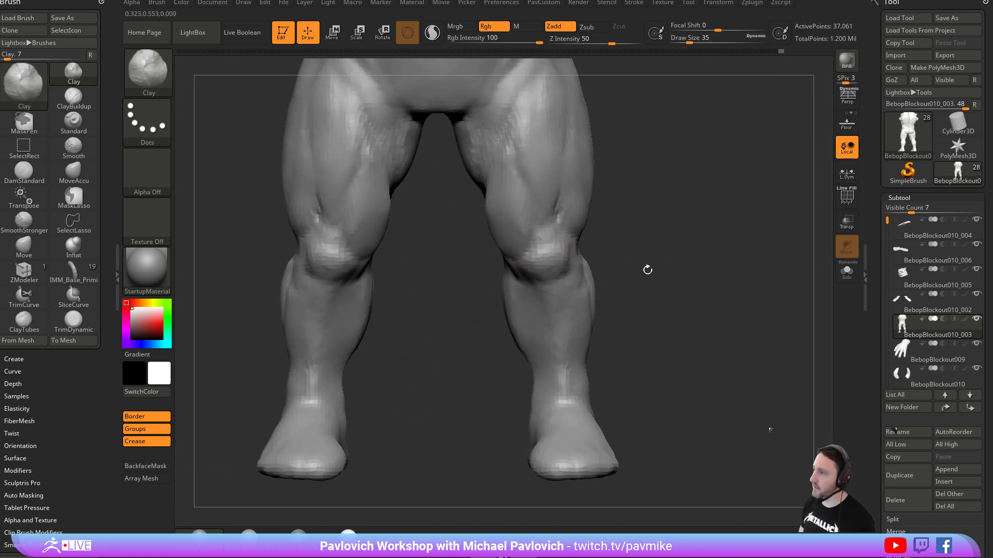
# Reshape the inner calf contour just below the knee with the Move brush at draw size 51.
pyautogui.press('s')
pyautogui.press('b')
pyautogui.press('m')
pyautogui.press('v')
pyautogui.moveTo(509, 313); pyautogui.dragTo(512, 296)
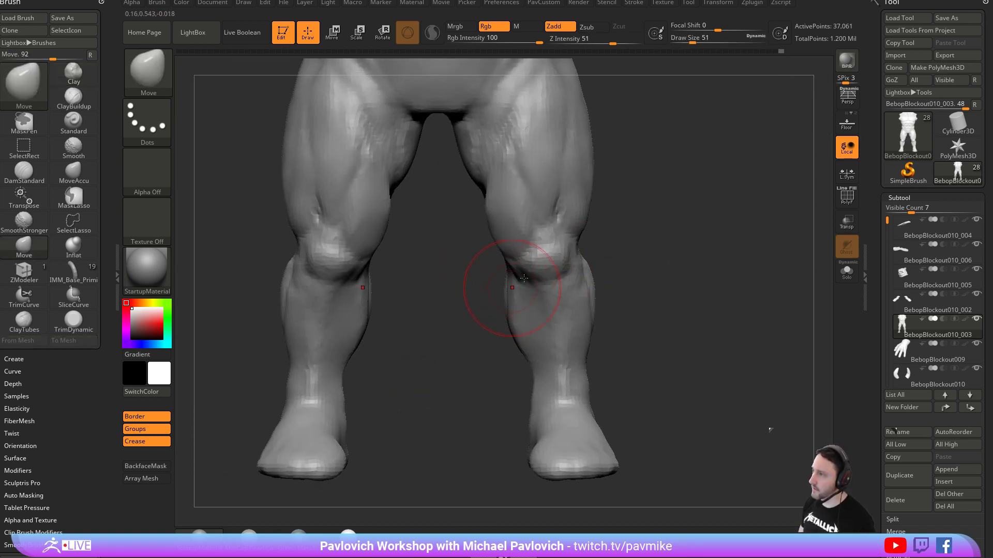
pyautogui.moveTo(509, 292); pyautogui.dragTo(594, 236, button='right')
# Carve the inner edge of the shin and calf below the knee with the DamStandard brush at draw size 27.
pyautogui.keyDown('alt'); pyautogui.moveTo(592, 350); pyautogui.dragTo(594, 218, button='right'); pyautogui.keyUp('alt')
pyautogui.keyDown('alt'); pyautogui.moveTo(619, 269); pyautogui.dragTo(577, 261, button='right'); pyautogui.keyUp('alt')
pyautogui.press('b')
pyautogui.press('d')
pyautogui.press('s')
pyautogui.press('s')
pyautogui.moveTo(533, 274); pyautogui.dragTo(530, 274)
pyautogui.moveTo(499, 248); pyautogui.dragTo(518, 329)
pyautogui.moveTo(623, 297); pyautogui.dragTo(636, 304, button='right')
pyautogui.press('s')
pyautogui.moveTo(623, 309); pyautogui.dragTo(620, 309)
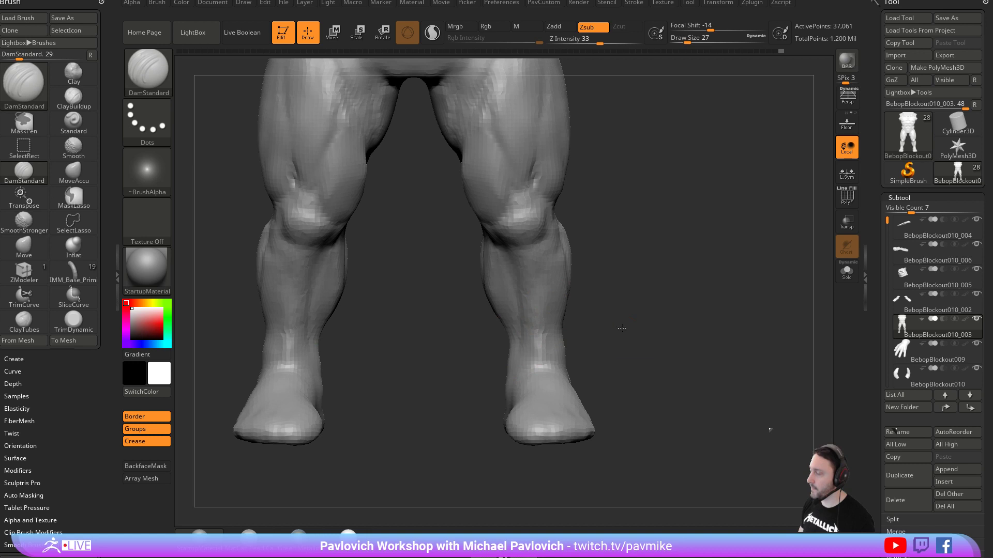
# Refine the crease beneath the kneecap and the upper shin with the DamStandard brush at draw size 17.
pyautogui.keyDown('alt'); pyautogui.moveTo(622, 326); pyautogui.dragTo(616, 308, button='right'); pyautogui.keyUp('alt')
pyautogui.press('s')
pyautogui.moveTo(613, 309); pyautogui.dragTo(609, 308)
pyautogui.moveTo(610, 306)
pyautogui.keyDown('alt'); pyautogui.mouseDown(button='right')
pyautogui.moveTo(614, 315)
pyautogui.moveTo(662, 294)
pyautogui.mouseUp(button='right'); pyautogui.keyUp('alt')
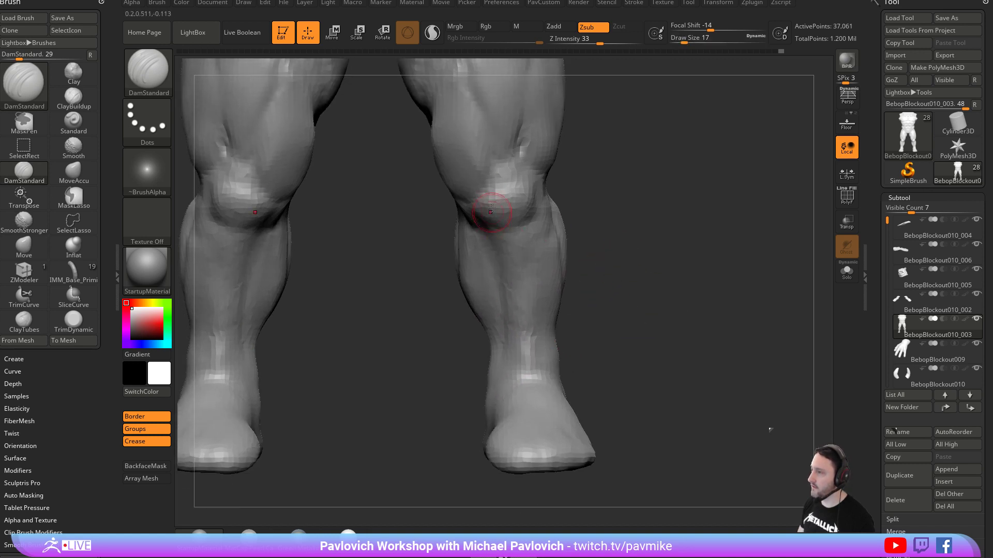
pyautogui.moveTo(612, 222); pyautogui.dragTo(480, 226, button='right')
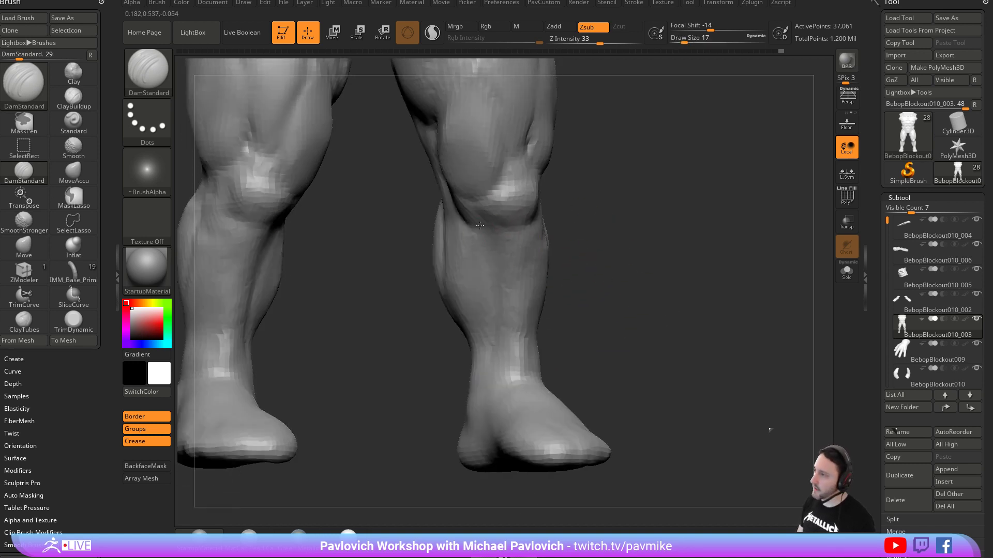
pyautogui.moveTo(492, 298)
pyautogui.mouseDown(button='right')
pyautogui.moveTo(589, 304)
pyautogui.moveTo(559, 330)
pyautogui.moveTo(518, 300)
pyautogui.mouseUp(button='right')
# Fill out the upper shin and outer knee with the Clay brush at draw size 17 and smooth the area.
pyautogui.press('b')
pyautogui.press('c')
pyautogui.press('l')
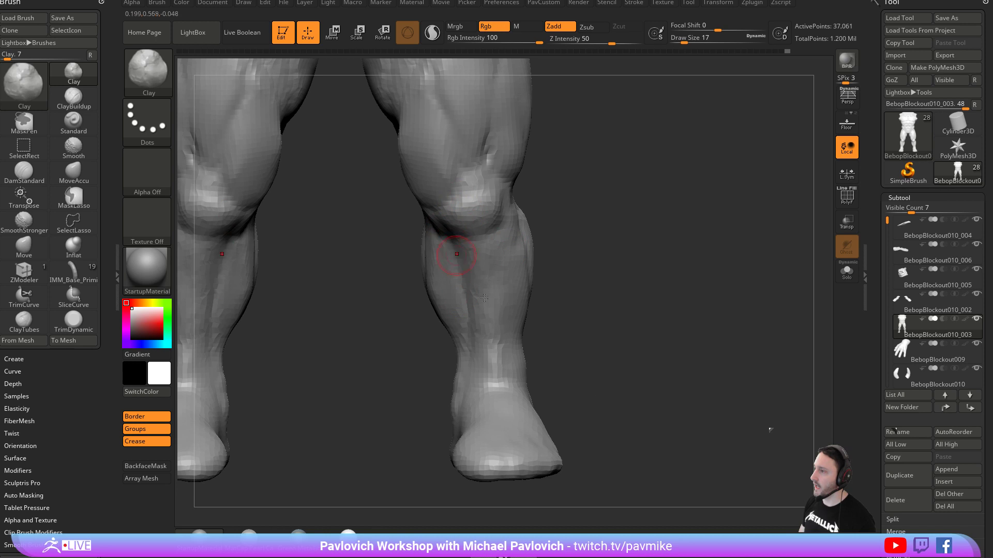
pyautogui.moveTo(576, 355)
pyautogui.mouseDown(button='right')
pyautogui.moveTo(454, 377)
pyautogui.moveTo(533, 329)
pyautogui.mouseUp(button='right')
pyautogui.press('shift')
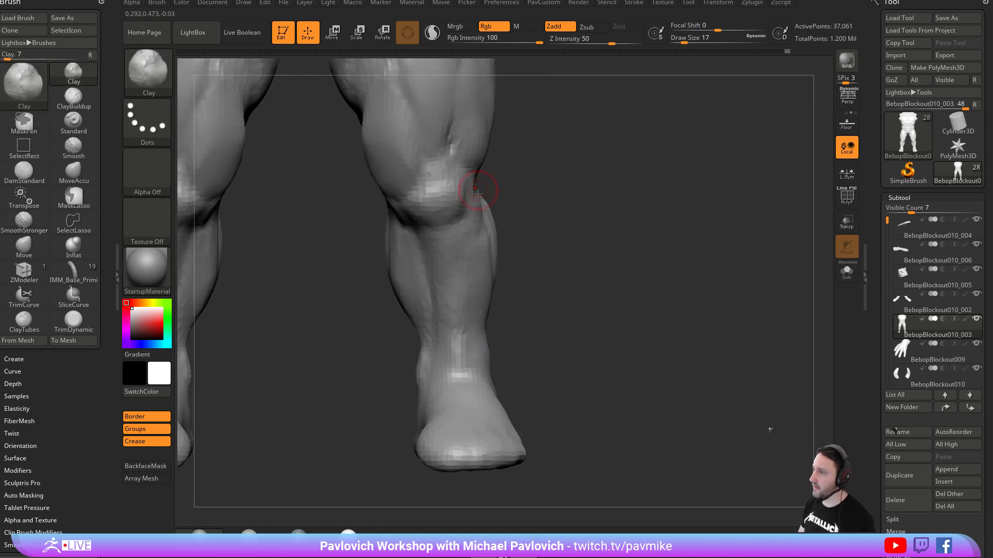
# Define the outer edge of the calf and the area below the outer knee with the DamStandard brush at draw size 17.
pyautogui.moveTo(504, 406)
pyautogui.mouseDown(button='right')
pyautogui.moveTo(560, 392)
pyautogui.moveTo(705, 308)
pyautogui.moveTo(548, 309)
pyautogui.moveTo(506, 387)
pyautogui.moveTo(498, 350)
pyautogui.moveTo(497, 371)
pyautogui.moveTo(548, 321)
pyautogui.moveTo(612, 290)
pyautogui.moveTo(611, 334)
pyautogui.moveTo(591, 310)
pyautogui.moveTo(709, 279)
pyautogui.moveTo(667, 267)
pyautogui.mouseUp(button='right')
pyautogui.press('b')
pyautogui.press('d')
pyautogui.press('s')
pyautogui.moveTo(589, 233); pyautogui.dragTo(595, 250, button='right')
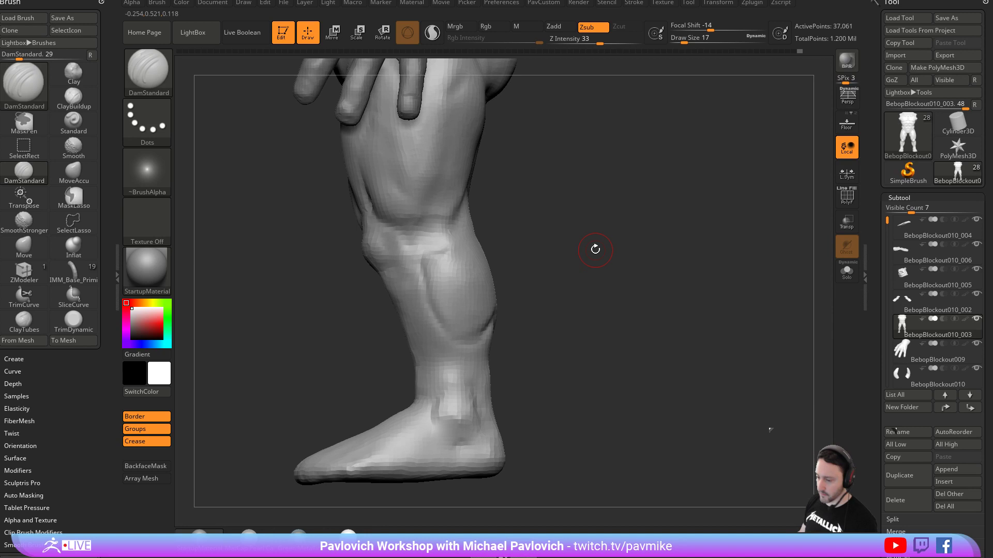
pyautogui.moveTo(298, 532)
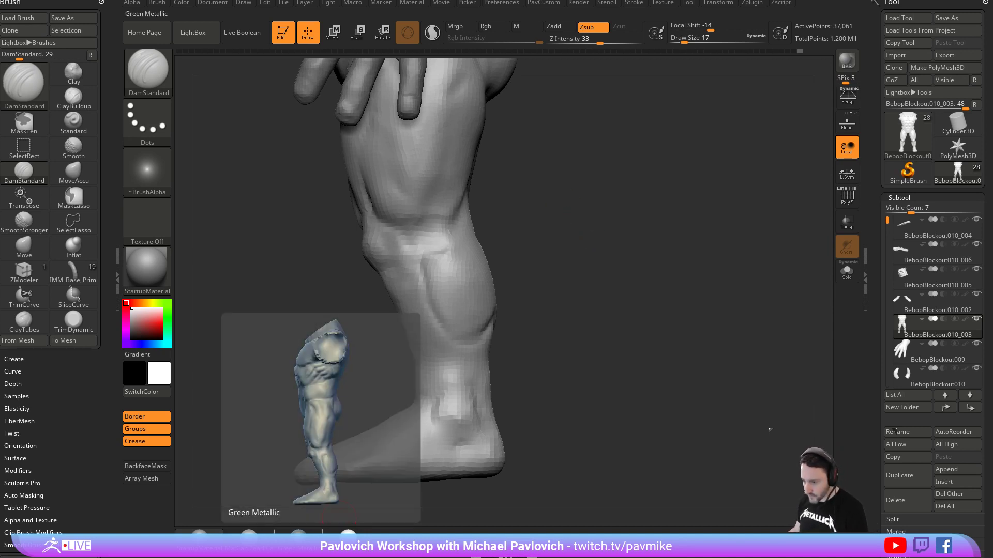
pyautogui.moveTo(653, 259); pyautogui.dragTo(713, 264, button='right')
# Refine the muscle separations on the outer thigh and hip with the DamStandard brush at draw size 20.
pyautogui.moveTo(699, 280)
pyautogui.mouseDown()
pyautogui.moveTo(695, 243)
pyautogui.moveTo(678, 262)
pyautogui.moveTo(723, 266)
pyautogui.moveTo(672, 265)
pyautogui.moveTo(682, 254)
pyautogui.moveTo(522, 253)
pyautogui.moveTo(536, 258)
pyautogui.mouseUp()
pyautogui.press(']')
pyautogui.moveTo(666, 242); pyautogui.dragTo(623, 238)
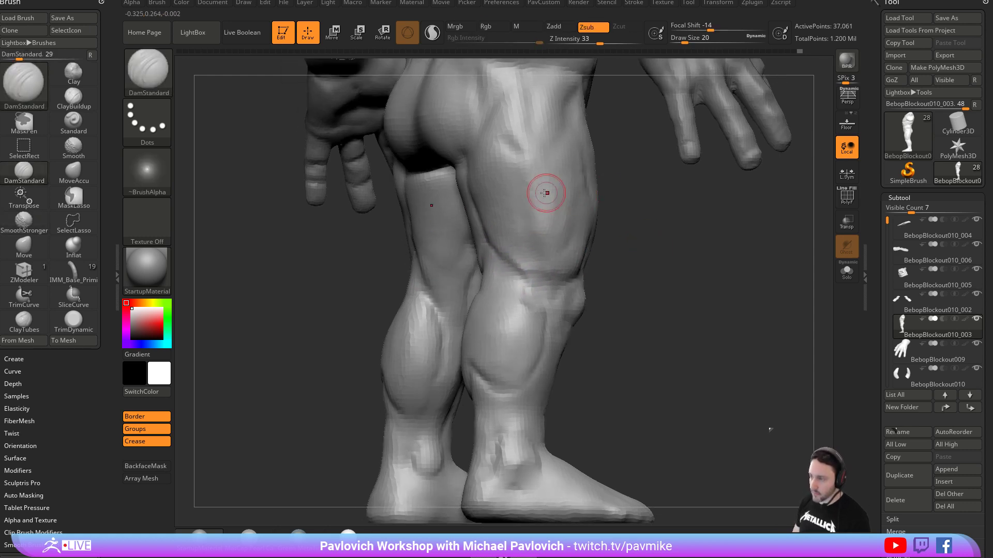
pyautogui.keyDown('alt'); pyautogui.moveTo(645, 194); pyautogui.dragTo(629, 282); pyautogui.keyUp('alt')
pyautogui.moveTo(709, 313)
pyautogui.mouseDown()
pyautogui.moveTo(662, 319)
pyautogui.moveTo(696, 315)
pyautogui.mouseUp()
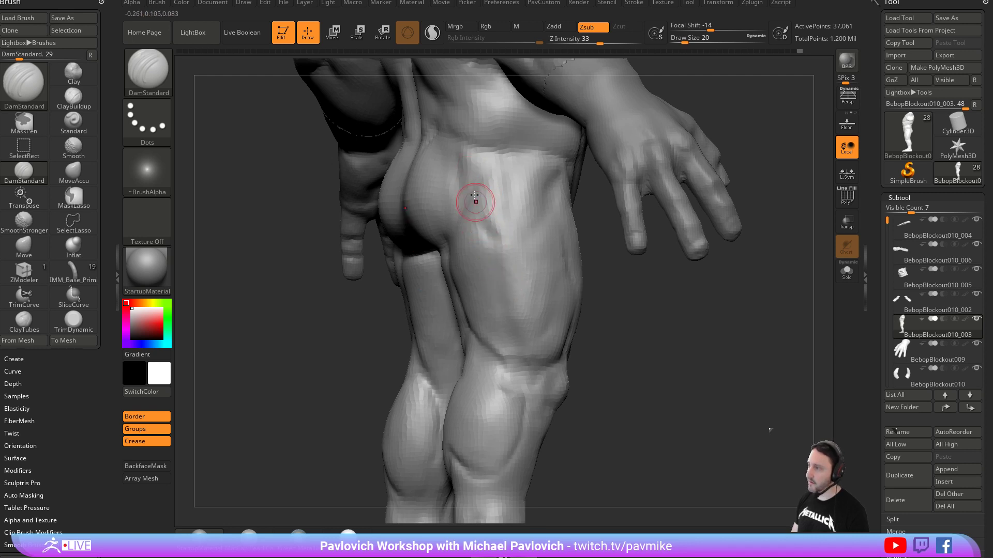
pyautogui.moveTo(636, 326)
pyautogui.mouseDown()
pyautogui.moveTo(569, 195)
pyautogui.moveTo(531, 290)
pyautogui.moveTo(527, 336)
pyautogui.mouseUp()
# Smooth the sculpted surfaces along the outer and front thigh.
pyautogui.keyDown('shift'); pyautogui.moveTo(543, 269); pyautogui.dragTo(528, 322); pyautogui.keyUp('shift')
pyautogui.moveTo(690, 243); pyautogui.dragTo(629, 239)
pyautogui.moveTo(629, 239); pyautogui.dragTo(573, 238, button='right')
pyautogui.keyDown('shift'); pyautogui.moveTo(543, 235); pyautogui.dragTo(530, 341); pyautogui.keyUp('shift')
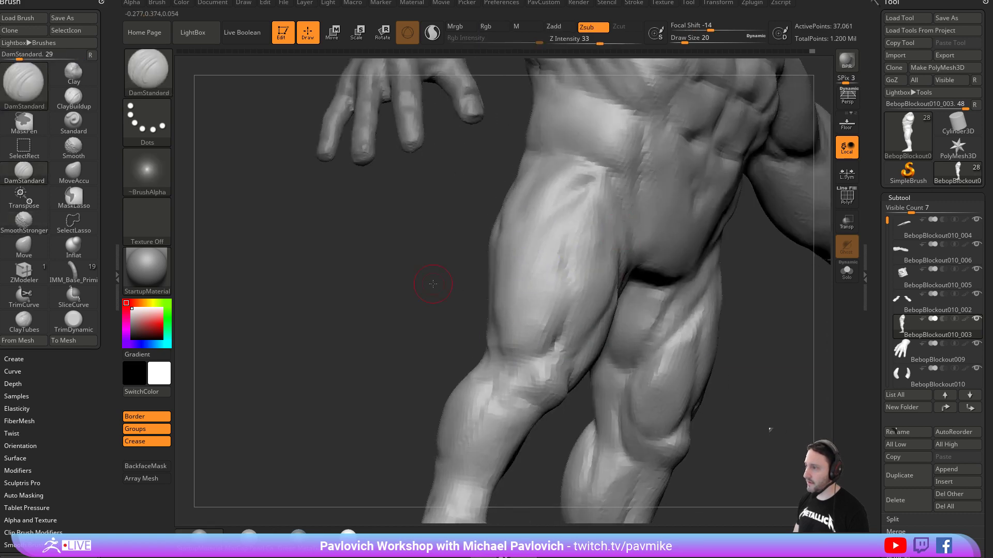
pyautogui.moveTo(503, 337); pyautogui.dragTo(579, 326, button='right')
pyautogui.keyDown('shift'); pyautogui.moveTo(528, 290); pyautogui.dragTo(497, 285); pyautogui.keyUp('shift')
pyautogui.moveTo(631, 258)
pyautogui.mouseDown(button='right')
pyautogui.moveTo(718, 255)
pyautogui.moveTo(631, 254)
pyautogui.mouseUp(button='right')
pyautogui.keyDown('shift'); pyautogui.click(490, 220); pyautogui.keyUp('shift')
pyautogui.moveTo(687, 266); pyautogui.dragTo(750, 258, button='right')
pyautogui.moveTo(586, 261); pyautogui.dragTo(474, 266, button='right')
# Adjust the rear contour of the thigh in side view with the Move brush at draw size 46.
pyautogui.press('b')
pyautogui.press('m')
pyautogui.press('v')
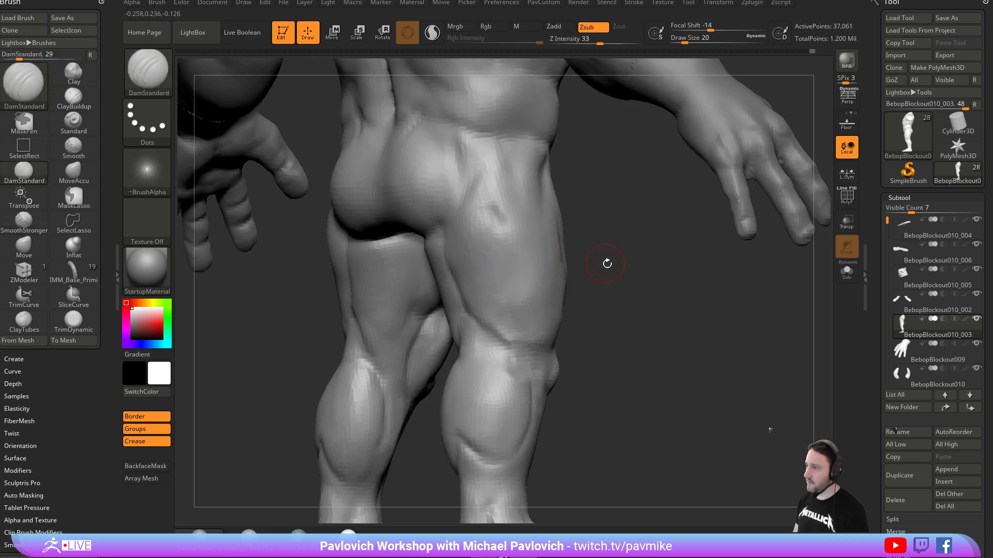
pyautogui.moveTo(598, 257); pyautogui.dragTo(501, 268, button='right')
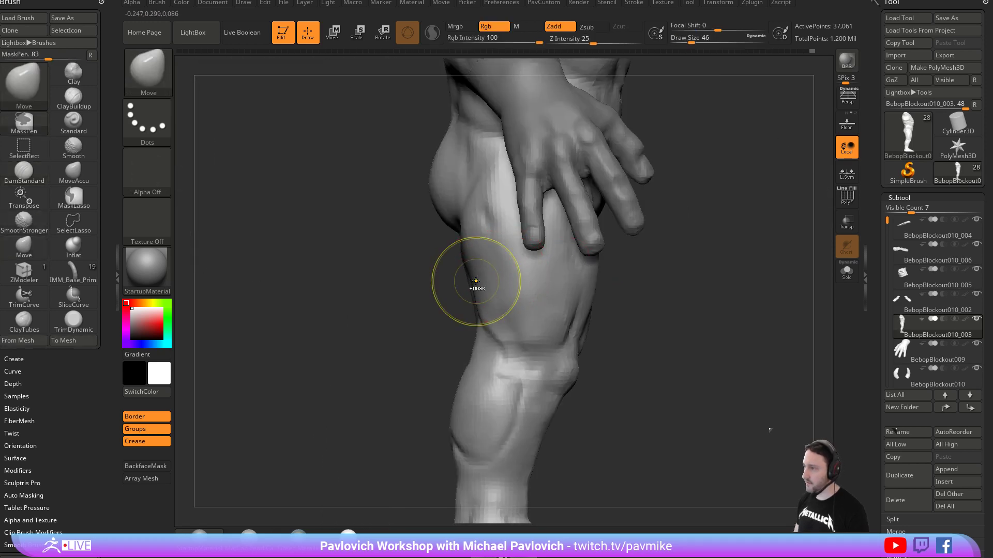
pyautogui.moveTo(477, 282); pyautogui.dragTo(463, 288)
pyautogui.press('[')
# Carve detail around the outer side of the knee with the DamStandard brush at draw size 17.
pyautogui.moveTo(430, 328)
pyautogui.mouseDown(button='right')
pyautogui.moveTo(481, 298)
pyautogui.moveTo(561, 219)
pyautogui.moveTo(610, 194)
pyautogui.mouseUp(button='right')
pyautogui.press('b')
pyautogui.press('d')
pyautogui.press('s')
pyautogui.moveTo(615, 264)
pyautogui.keyDown('alt'); pyautogui.mouseDown(button='right')
pyautogui.moveTo(603, 244)
pyautogui.moveTo(635, 228)
pyautogui.moveTo(723, 262)
pyautogui.moveTo(659, 260)
pyautogui.moveTo(627, 228)
pyautogui.moveTo(632, 246)
pyautogui.mouseUp(button='right'); pyautogui.keyUp('alt')
pyautogui.moveTo(524, 291)
pyautogui.mouseDown(button='right')
pyautogui.moveTo(625, 257)
pyautogui.moveTo(534, 278)
pyautogui.mouseUp(button='right')
pyautogui.press('[')
pyautogui.moveTo(538, 268)
pyautogui.mouseDown()
pyautogui.moveTo(520, 303)
pyautogui.moveTo(547, 282)
pyautogui.mouseUp()
pyautogui.moveTo(684, 290); pyautogui.dragTo(634, 269, button='right')
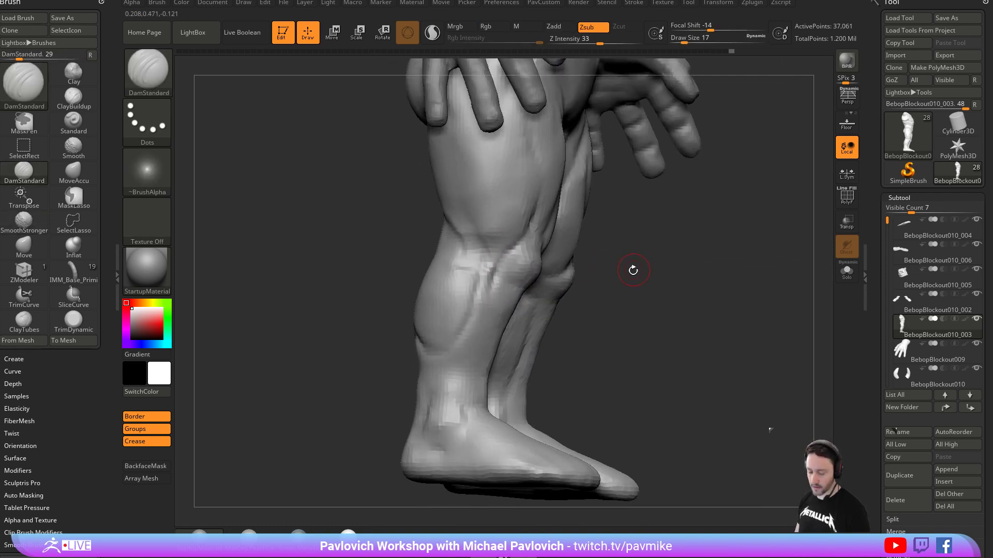
# Define the muscle line down the outer lower leg with the DamStandard brush at draw size 22 and smooth it.
pyautogui.moveTo(635, 269); pyautogui.dragTo(652, 272)
pyautogui.press('s')
pyautogui.moveTo(481, 303); pyautogui.dragTo(486, 303)
pyautogui.keyDown('shift'); pyautogui.moveTo(634, 305); pyautogui.dragTo(550, 303); pyautogui.keyUp('shift')
pyautogui.moveTo(551, 303); pyautogui.dragTo(501, 304, button='right')
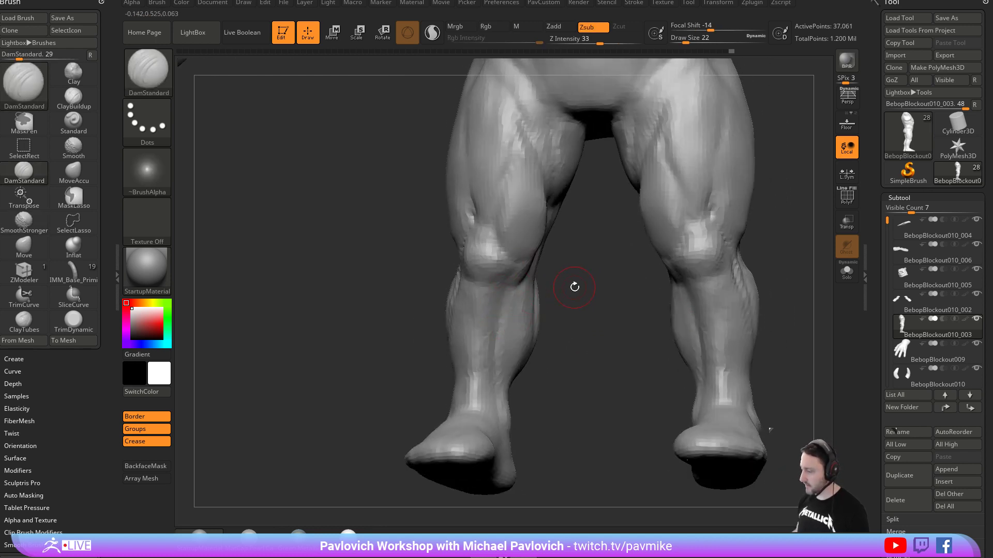
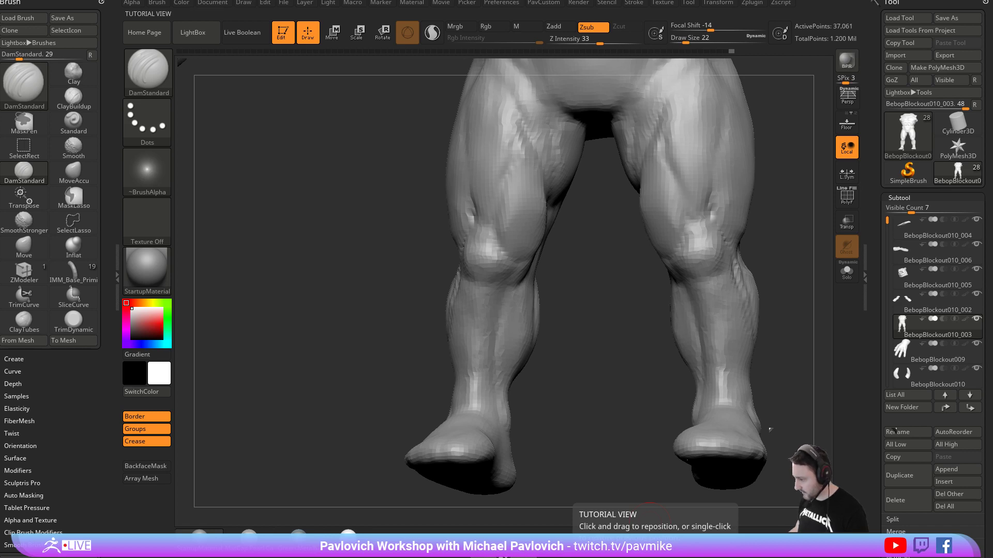
# Check the tibialis anterior and extensor digitorum longus in the Zygote Body reference, and return to ZBrush.
pyautogui.moveTo(618, 557); pyautogui.dragTo(631, 41)
pyautogui.moveTo(642, 166); pyautogui.dragTo(672, 137)
pyautogui.hotkey('alt', 'Tab')
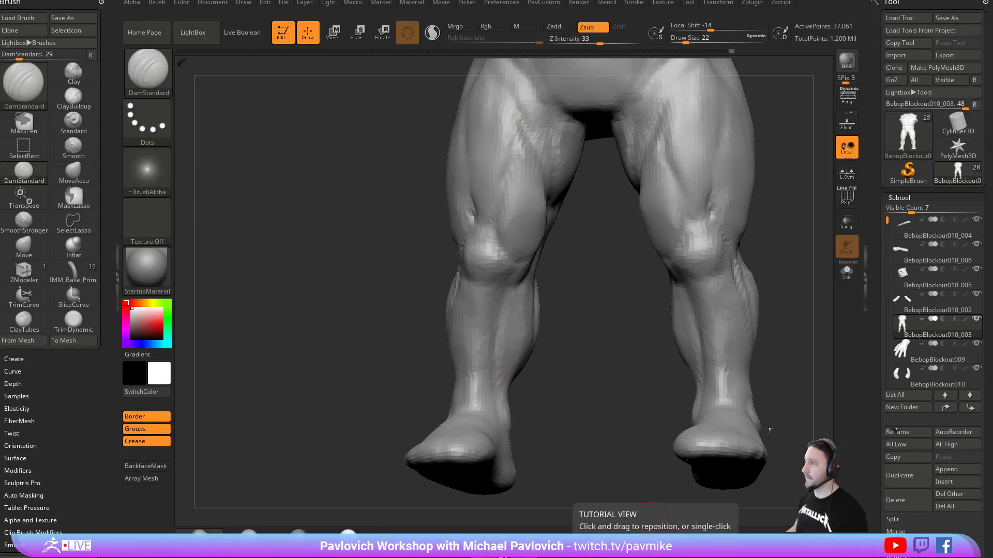
# Build up the outer shin muscles below the knee with the Clay brush at draw size 22 and smooth them.
pyautogui.moveTo(736, 214); pyautogui.dragTo(652, 230)
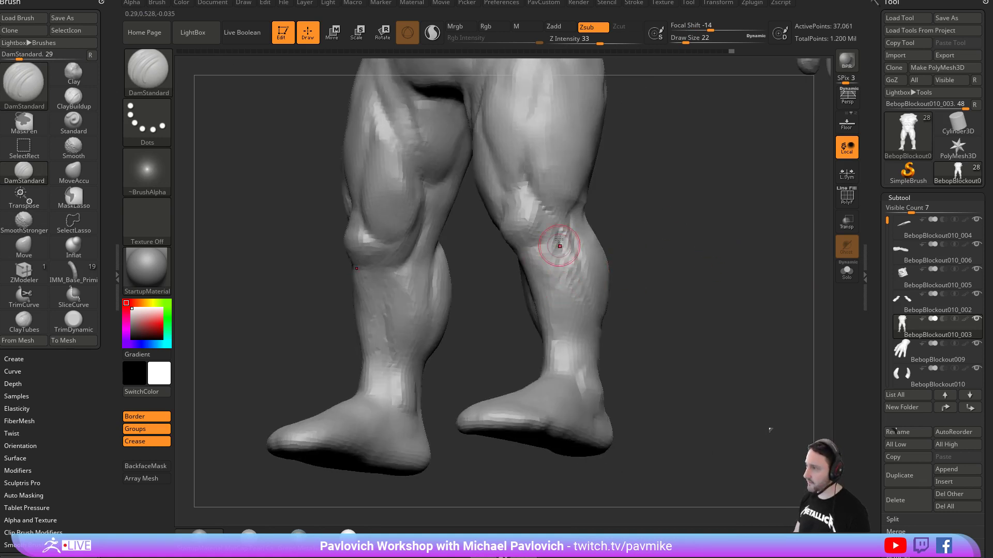
pyautogui.press('shift')
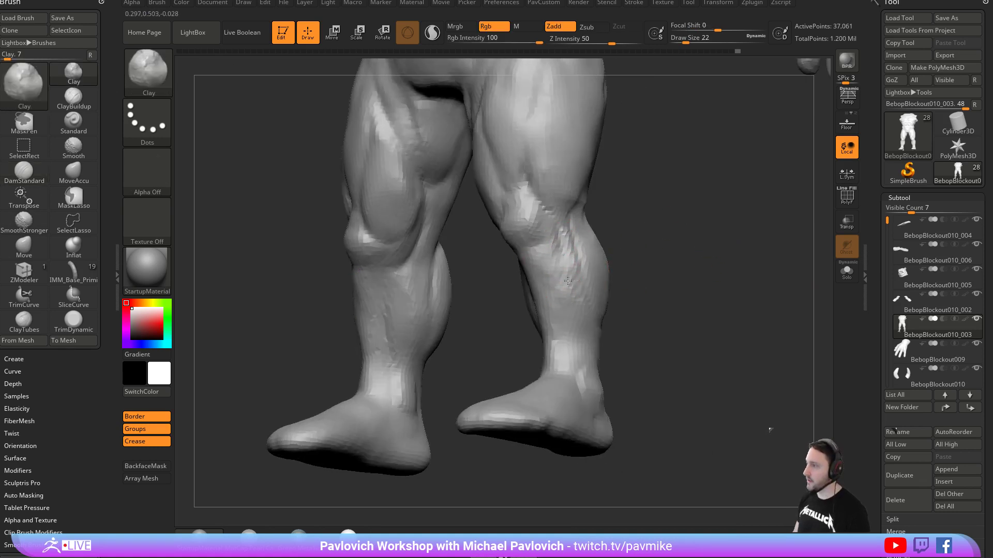
pyautogui.moveTo(610, 233)
pyautogui.keyDown('shift'); pyautogui.mouseDown()
pyautogui.moveTo(640, 201)
pyautogui.moveTo(571, 266)
pyautogui.mouseUp(); pyautogui.keyUp('shift')
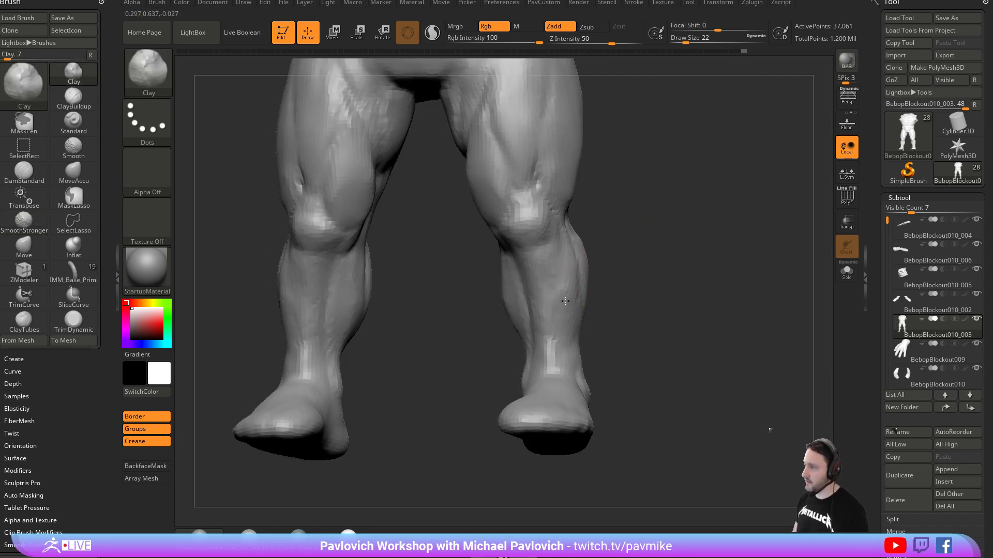
# Sharpen the separation between the shin and outer calf muscles with the DamStandard brush at draw size 22.
pyautogui.press('b')
pyautogui.press('d')
pyautogui.press('s')
pyautogui.moveTo(590, 261); pyautogui.dragTo(639, 216)
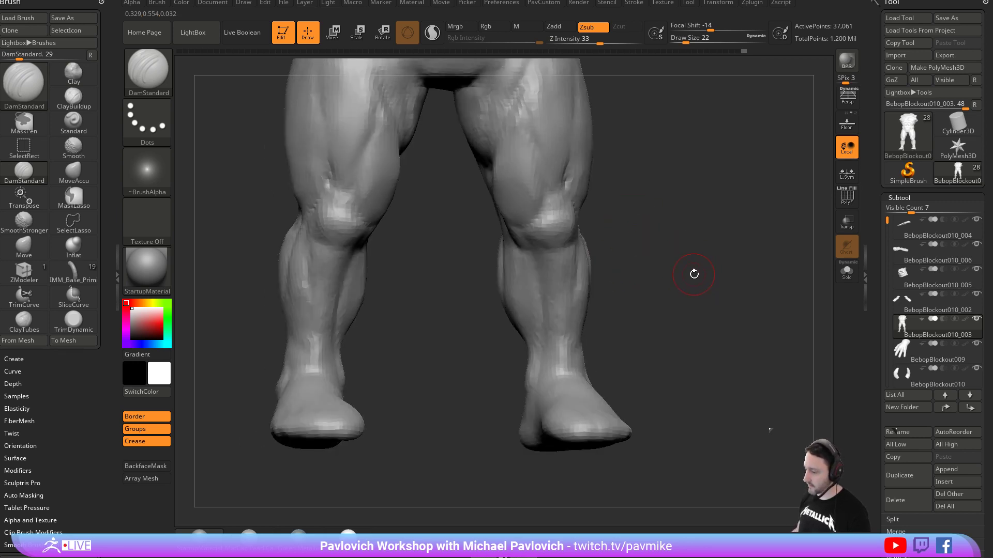
# Clear the muscle selections in Zygote Body, examine the tibia and fibula down to the ankle, and compare them with the sculpted legs in ZBrush.
pyautogui.hotkey('alt', 'Tab')
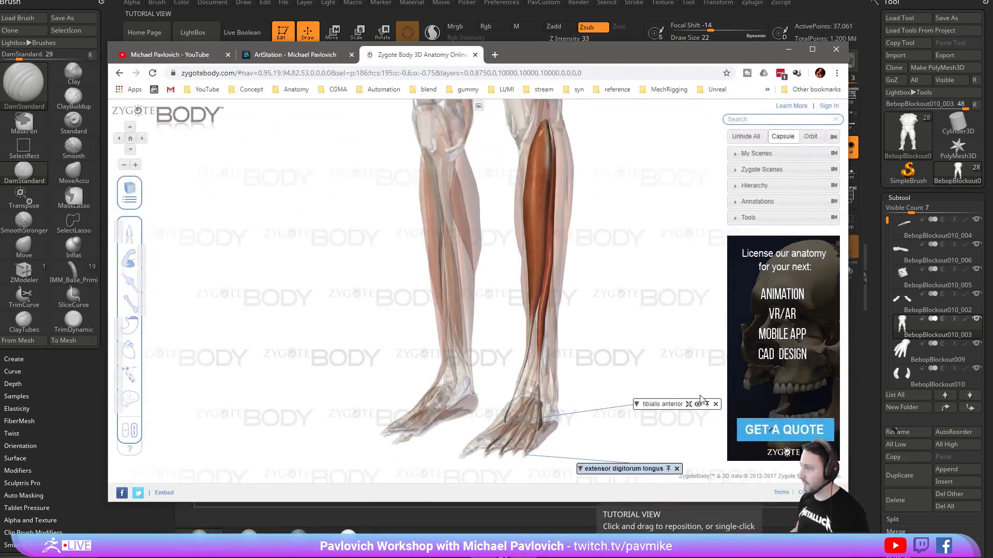
pyautogui.click(716, 404)
pyautogui.click(676, 468)
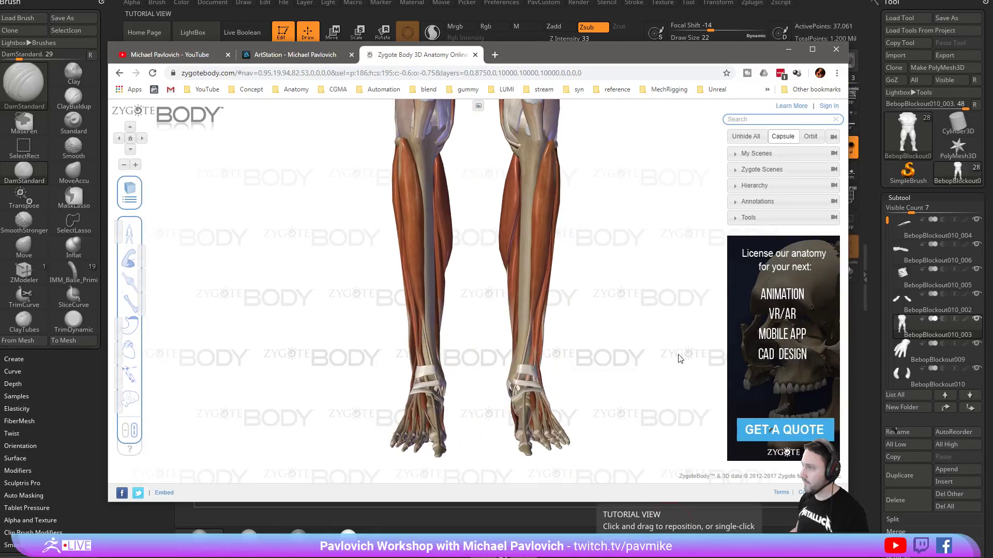
pyautogui.moveTo(509, 375)
pyautogui.mouseDown()
pyautogui.moveTo(548, 367)
pyautogui.moveTo(507, 379)
pyautogui.mouseUp()
pyautogui.click(519, 389)
pyautogui.moveTo(561, 396); pyautogui.dragTo(528, 379)
pyautogui.moveTo(549, 162); pyautogui.dragTo(592, 215)
pyautogui.click(522, 162)
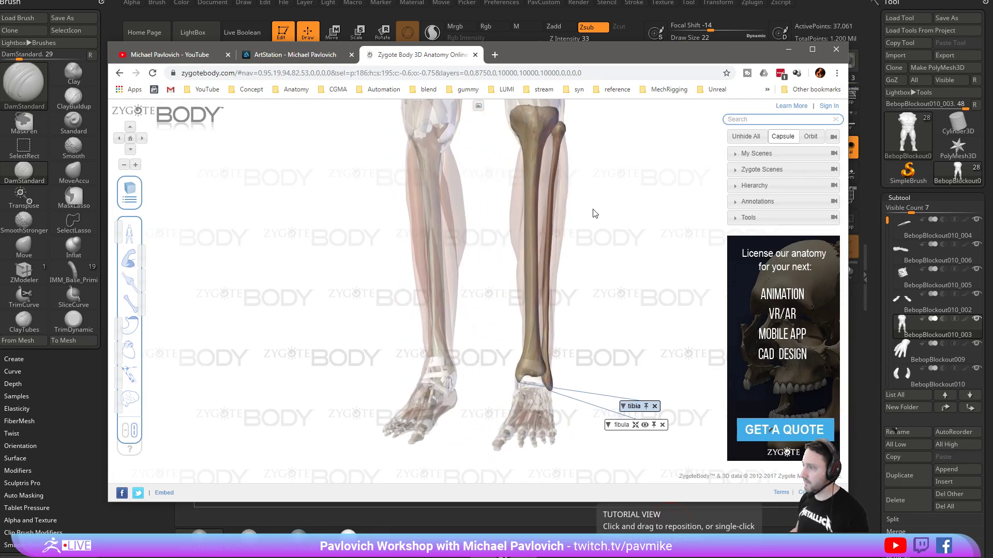
pyautogui.click(610, 350)
pyautogui.moveTo(610, 350); pyautogui.dragTo(551, 387)
pyautogui.moveTo(590, 63); pyautogui.dragTo(992, 63)
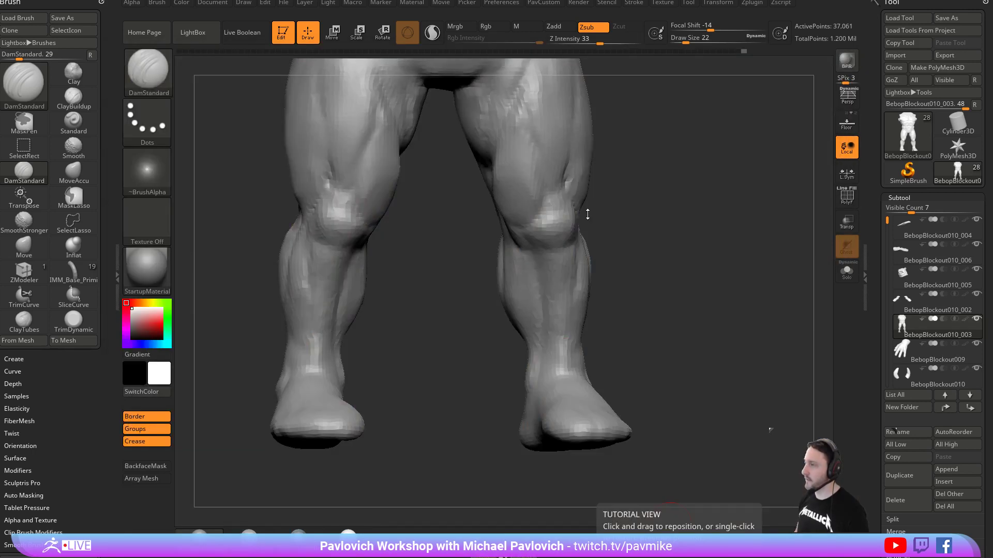
pyautogui.keyDown('alt'); pyautogui.moveTo(652, 251); pyautogui.dragTo(598, 210); pyautogui.keyUp('alt')
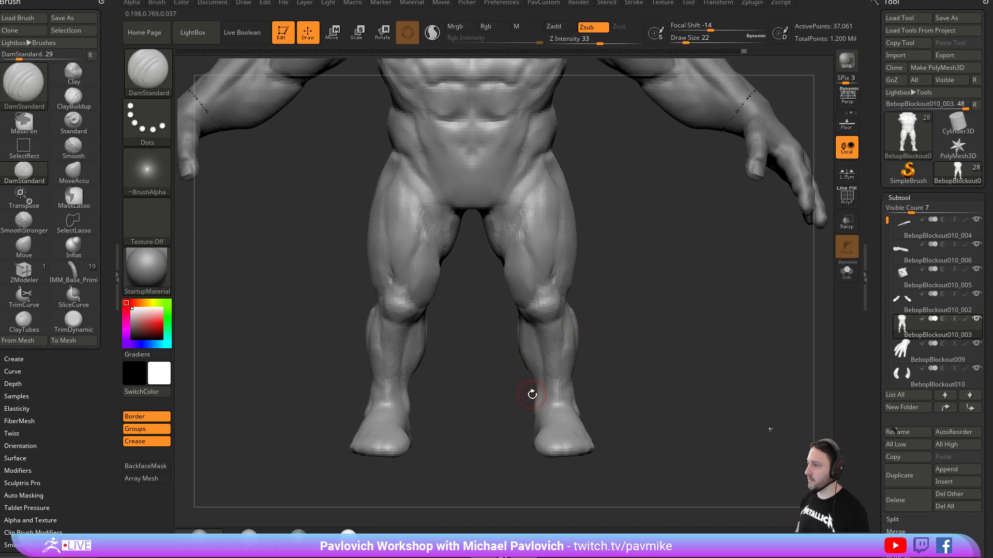
# Inspect the legs from front to back, and look over the channel's YouTube playlists in the browser before returning to ZBrush.
pyautogui.keyDown('alt'); pyautogui.moveTo(646, 398); pyautogui.dragTo(627, 293); pyautogui.keyUp('alt')
pyautogui.moveTo(595, 244); pyautogui.dragTo(674, 300)
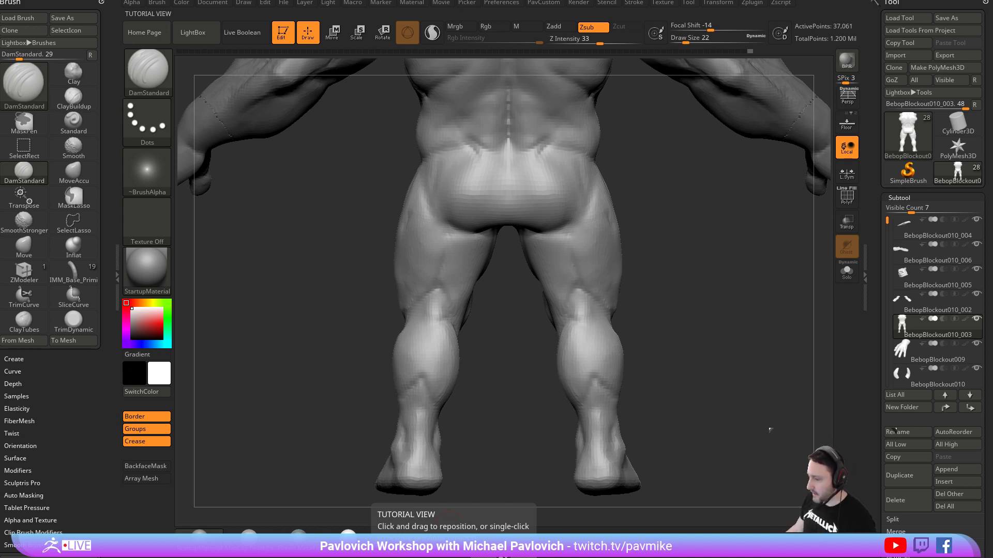
pyautogui.hotkey('alt', 'Tab')
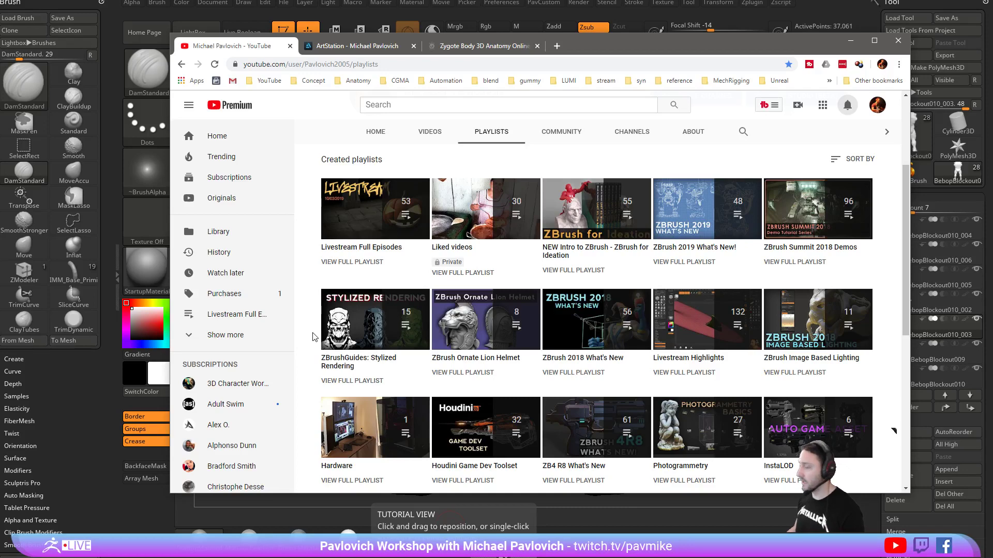
pyautogui.moveTo(609, 45)
pyautogui.mouseDown()
pyautogui.moveTo(671, 257)
pyautogui.moveTo(698, 557)
pyautogui.mouseUp()
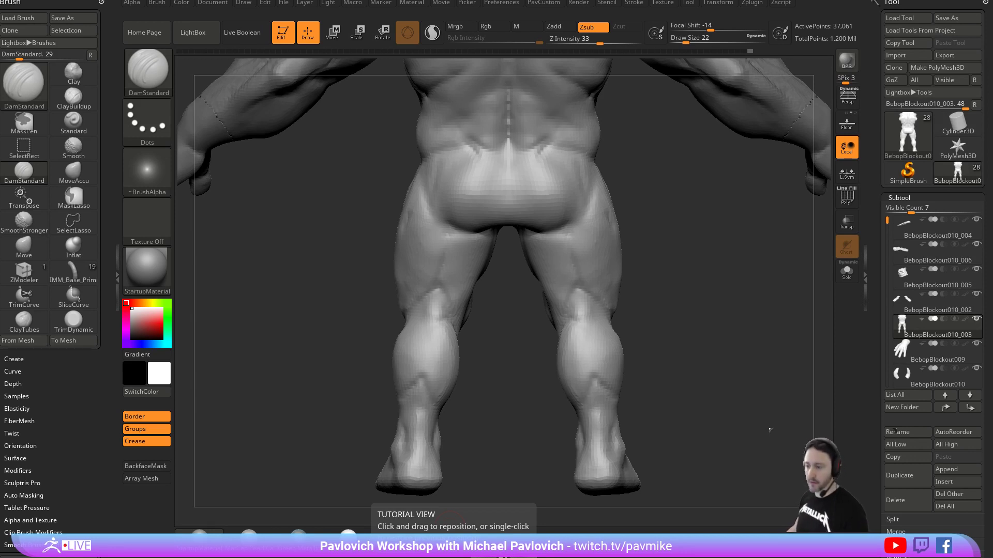
# Define the hamstring forms on the back of the thighs with the DamStandard brush at draw size 23 and smooth them.
pyautogui.moveTo(663, 253)
pyautogui.keyDown('alt'); pyautogui.mouseDown()
pyautogui.moveTo(678, 292)
pyautogui.moveTo(680, 278)
pyautogui.moveTo(663, 266)
pyautogui.mouseUp(); pyautogui.keyUp('alt')
pyautogui.press('s')
pyautogui.click(574, 267)
pyautogui.moveTo(569, 234); pyautogui.dragTo(585, 292)
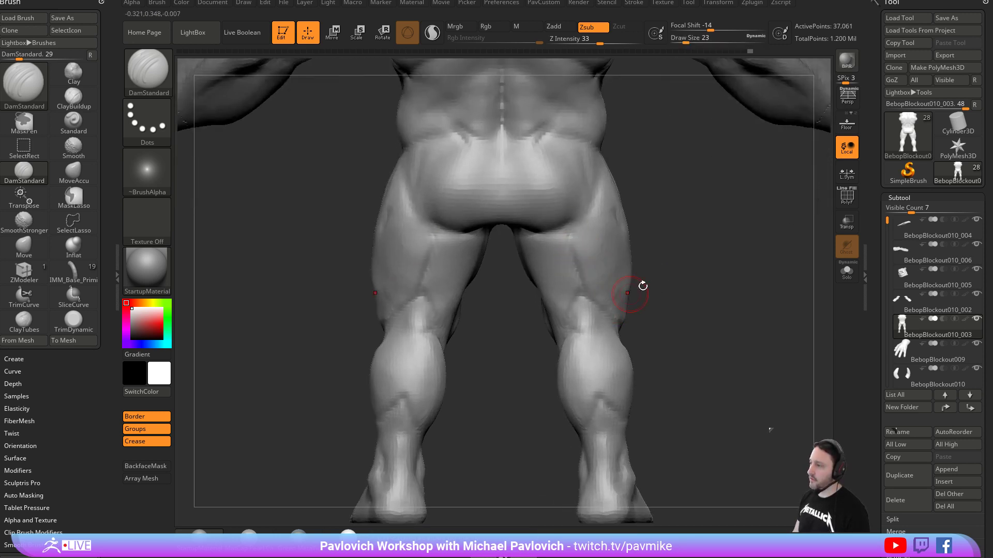
pyautogui.moveTo(665, 241); pyautogui.dragTo(668, 224)
pyautogui.keyDown('shift'); pyautogui.moveTo(579, 250); pyautogui.dragTo(586, 267); pyautogui.keyUp('shift')
pyautogui.moveTo(682, 259); pyautogui.dragTo(652, 260)
pyautogui.moveTo(603, 273)
pyautogui.keyDown('shift'); pyautogui.mouseDown()
pyautogui.moveTo(598, 250)
pyautogui.moveTo(609, 225)
pyautogui.mouseUp(); pyautogui.keyUp('shift')
pyautogui.moveTo(696, 239)
pyautogui.keyDown('shift'); pyautogui.mouseDown()
pyautogui.moveTo(720, 271)
pyautogui.moveTo(702, 287)
pyautogui.mouseUp(); pyautogui.keyUp('shift')
pyautogui.keyDown('shift'); pyautogui.moveTo(476, 196); pyautogui.dragTo(437, 188); pyautogui.keyUp('shift')
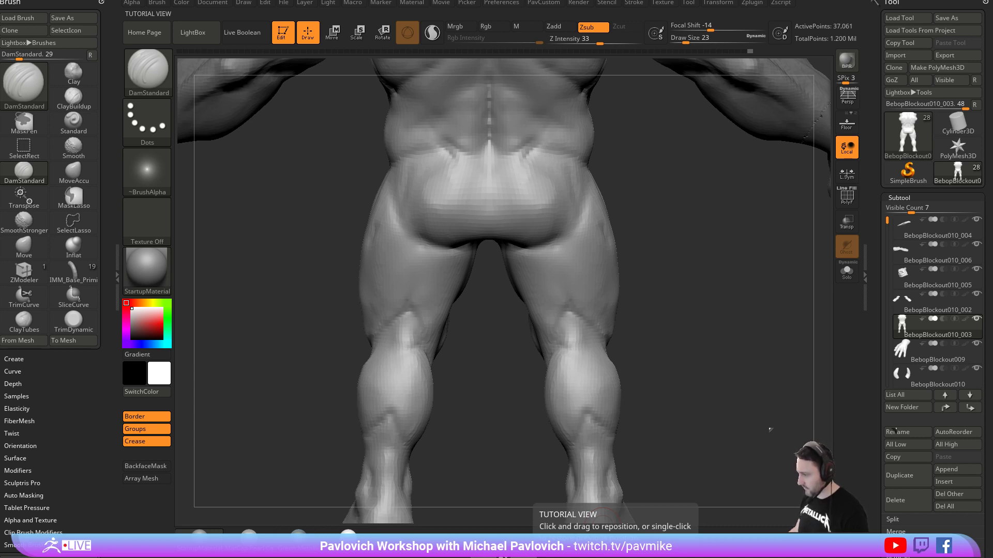
# Show the Pavlovich Workshop playlist and the channel's created playlists on YouTube, and return to ZBrush.
pyautogui.hotkey('alt', 'Tab')
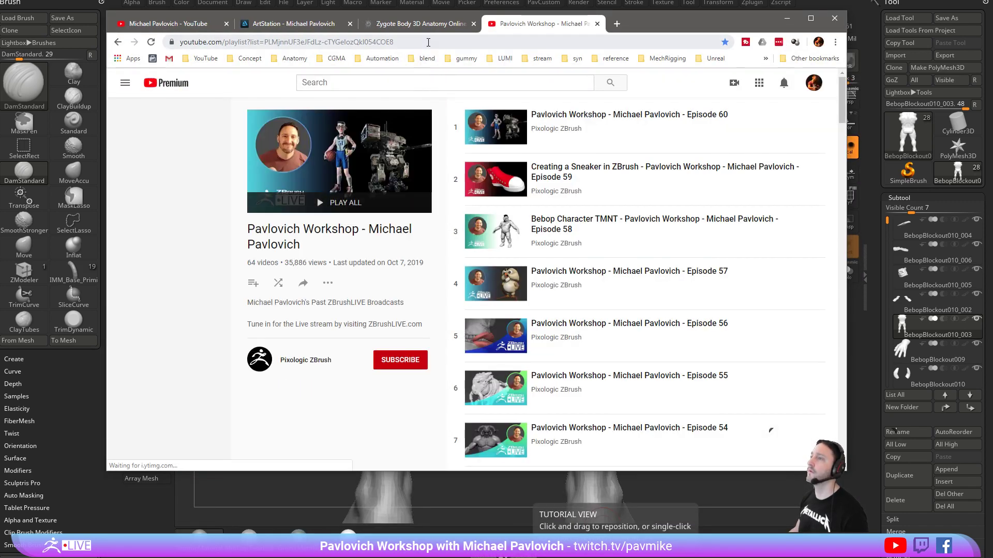
pyautogui.click(428, 42)
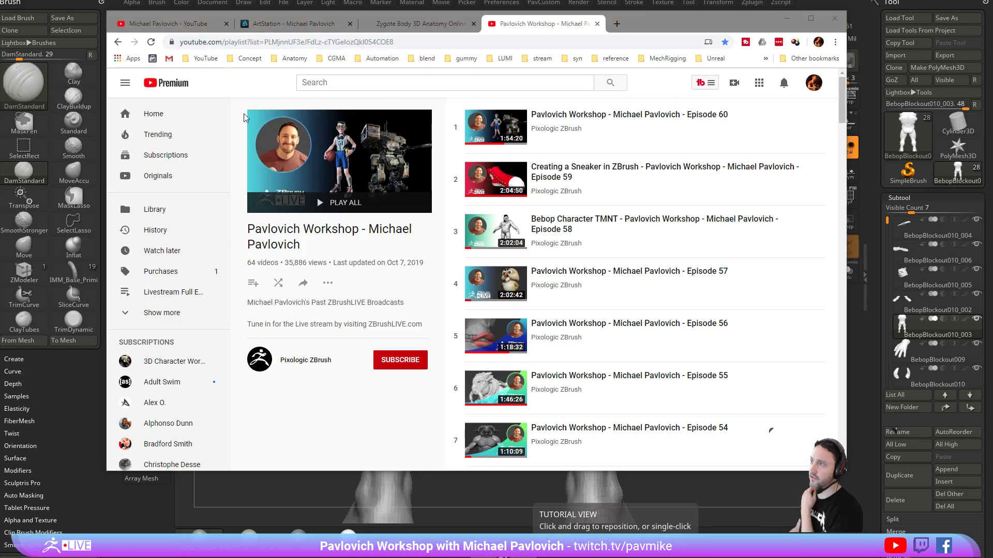
pyautogui.click(181, 25)
pyautogui.click(350, 42)
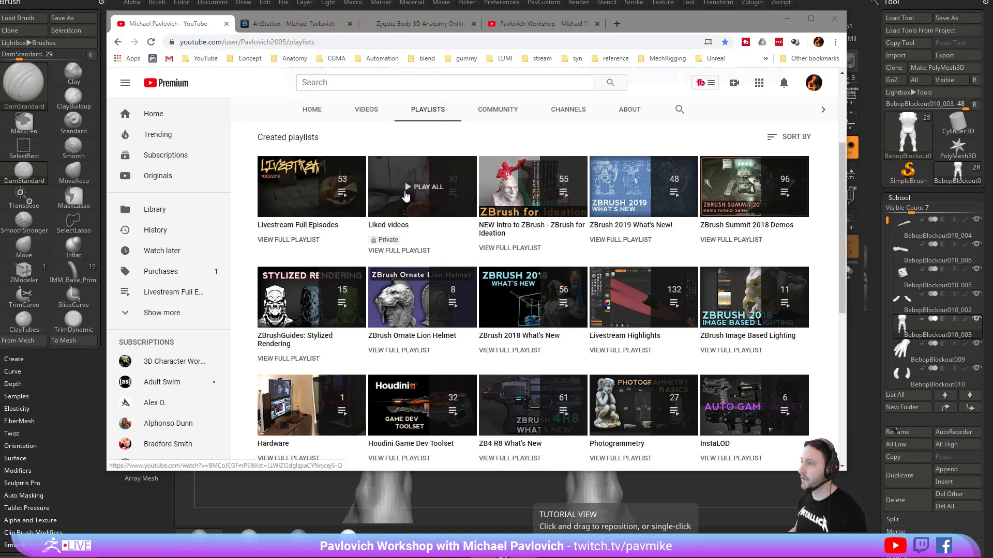
pyautogui.moveTo(656, 24); pyautogui.dragTo(735, 428)
pyautogui.hotkey('alt', 'Tab')
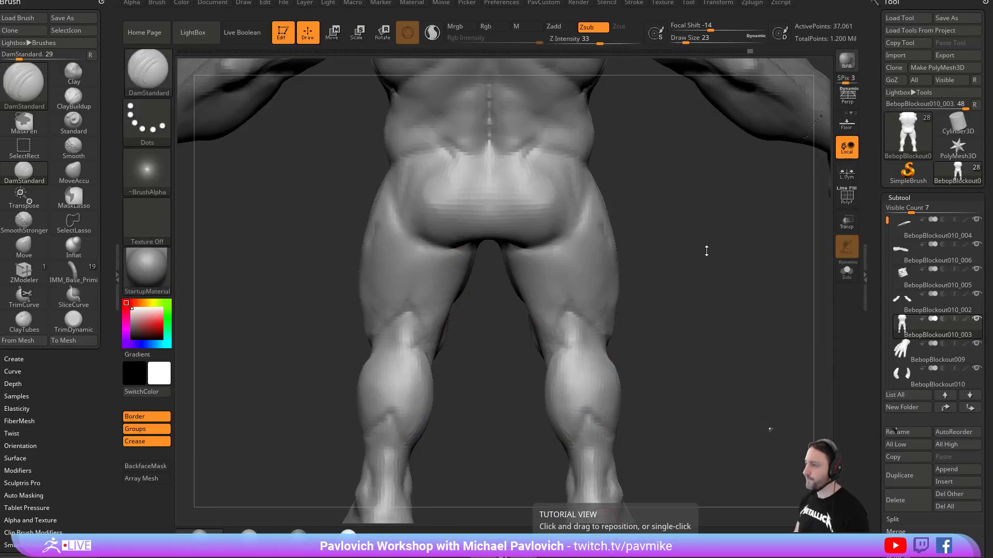
# Build up the back of the thigh above the knee with the Clay brush at draw size 41.
pyautogui.moveTo(705, 277)
pyautogui.mouseDown()
pyautogui.moveTo(670, 254)
pyautogui.moveTo(662, 259)
pyautogui.mouseUp()
pyautogui.press('b')
pyautogui.press('c')
pyautogui.press('l')
pyautogui.press('s')
pyautogui.moveTo(556, 275); pyautogui.dragTo(566, 244)
pyautogui.keyDown('alt'); pyautogui.moveTo(670, 313); pyautogui.dragTo(634, 226); pyautogui.keyUp('alt')
pyautogui.moveTo(602, 305)
pyautogui.mouseDown()
pyautogui.moveTo(664, 291)
pyautogui.moveTo(588, 290)
pyautogui.mouseUp()
pyautogui.moveTo(588, 290); pyautogui.dragTo(543, 289, button='right')
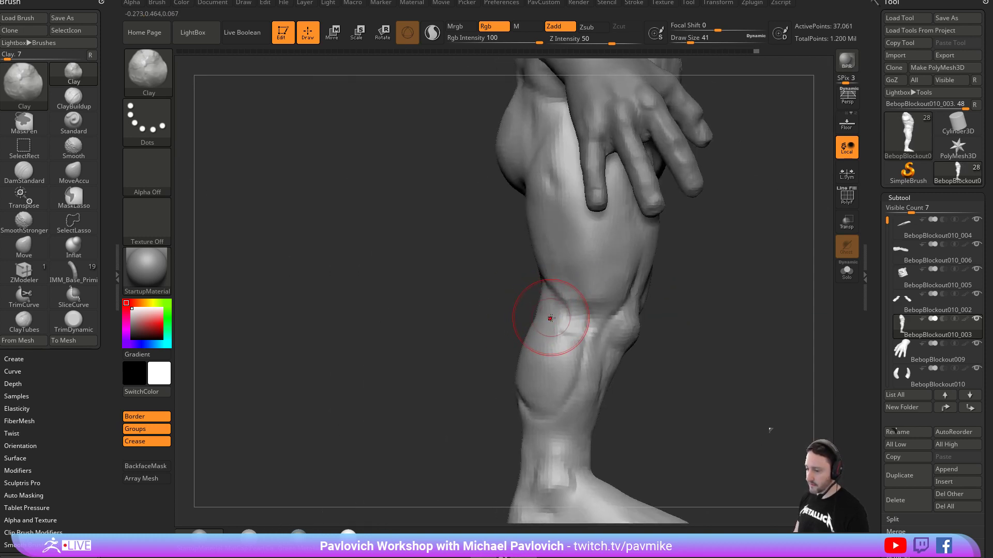
# Reshape the profile of the lower hamstring and back of the knee with the Move brush at draw size 29.
pyautogui.press('b')
pyautogui.press('m')
pyautogui.press('v')
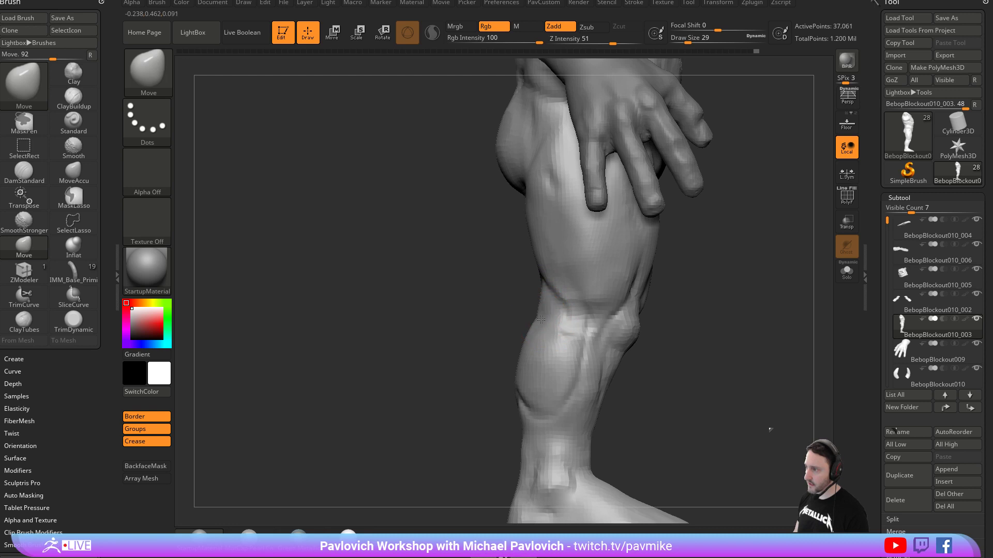
pyautogui.moveTo(499, 314); pyautogui.dragTo(486, 310, button='right')
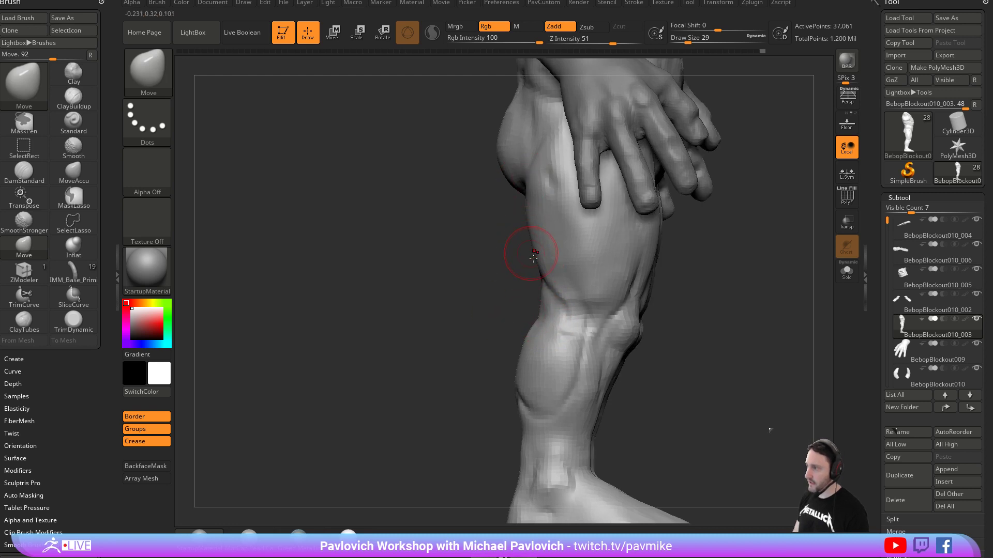
pyautogui.moveTo(551, 306)
pyautogui.mouseDown(button='right')
pyautogui.moveTo(653, 343)
pyautogui.moveTo(674, 305)
pyautogui.moveTo(555, 316)
pyautogui.mouseUp(button='right')
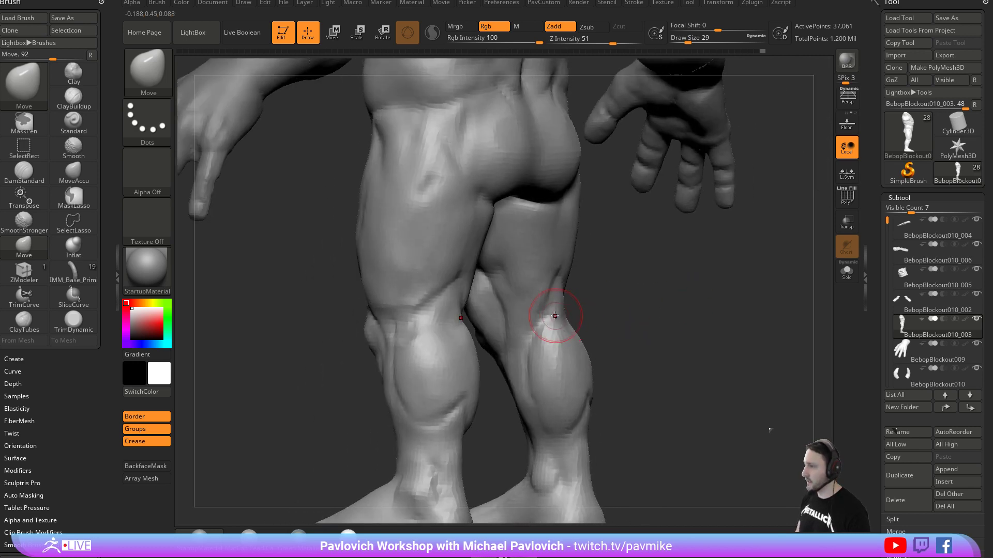
pyautogui.moveTo(629, 303); pyautogui.dragTo(555, 315, button='right')
pyautogui.moveTo(691, 297)
pyautogui.mouseDown(button='right')
pyautogui.moveTo(684, 305)
pyautogui.moveTo(695, 301)
pyautogui.moveTo(647, 290)
pyautogui.mouseUp(button='right')
# Fill out the back of the knee and the upper calf with the Clay brush at draw size 27 and smooth them.
pyautogui.press('2')
pyautogui.moveTo(558, 317)
pyautogui.mouseDown()
pyautogui.moveTo(554, 330)
pyautogui.moveTo(548, 313)
pyautogui.mouseUp()
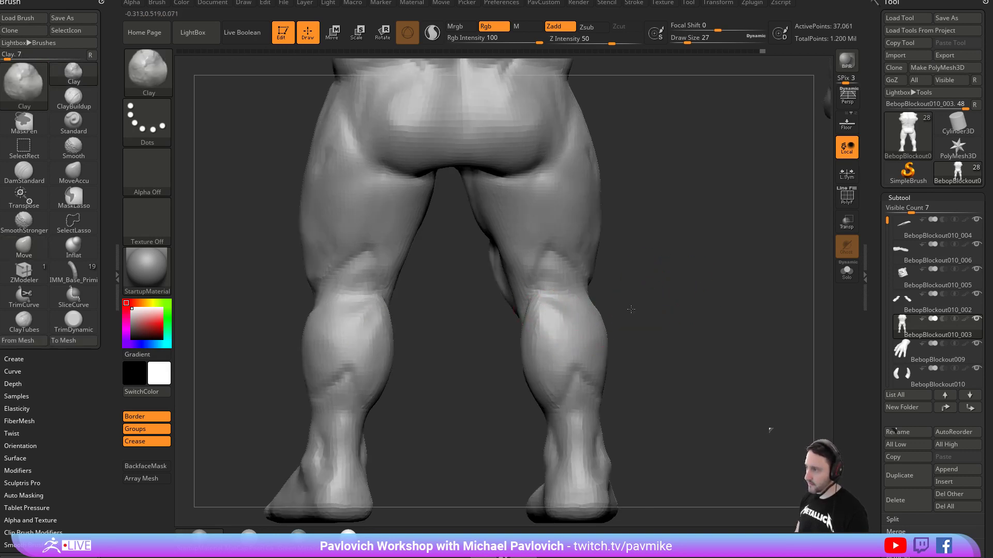
pyautogui.moveTo(633, 308); pyautogui.dragTo(594, 313, button='right')
pyautogui.moveTo(582, 342)
pyautogui.keyDown('shift'); pyautogui.mouseDown()
pyautogui.moveTo(578, 318)
pyautogui.moveTo(563, 321)
pyautogui.mouseUp(); pyautogui.keyUp('shift')
pyautogui.moveTo(636, 316)
pyautogui.keyDown('shift'); pyautogui.mouseDown(button='right')
pyautogui.moveTo(677, 311)
pyautogui.moveTo(649, 255)
pyautogui.moveTo(644, 293)
pyautogui.moveTo(677, 287)
pyautogui.mouseUp(button='right'); pyautogui.keyUp('shift')
# Carve the lower calf and Achilles tendon edges with the DamStandard brush at draw size 27.
pyautogui.press('3')
pyautogui.moveTo(552, 343); pyautogui.dragTo(527, 405)
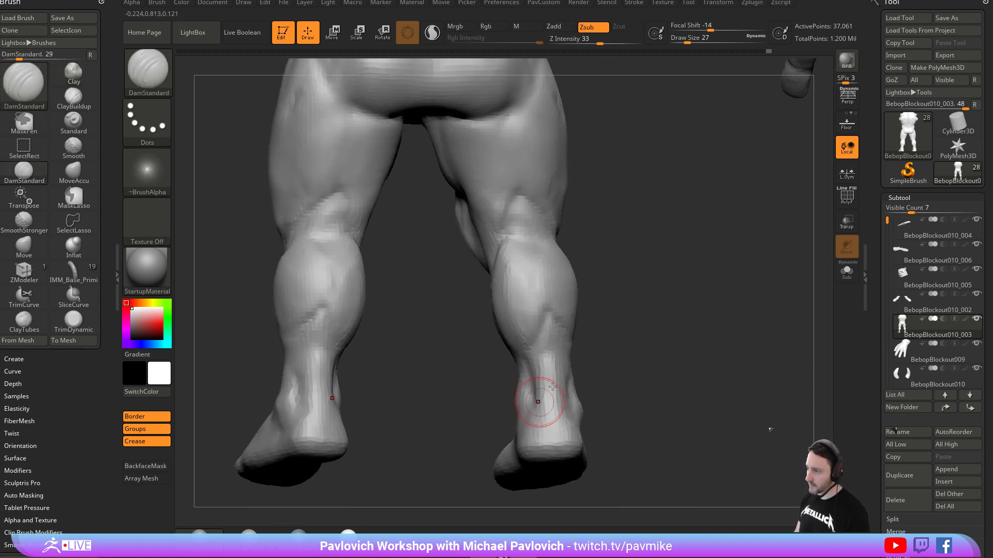
pyautogui.moveTo(656, 345); pyautogui.dragTo(574, 357, button='right')
pyautogui.moveTo(559, 351)
pyautogui.mouseDown()
pyautogui.moveTo(554, 412)
pyautogui.moveTo(548, 336)
pyautogui.mouseUp()
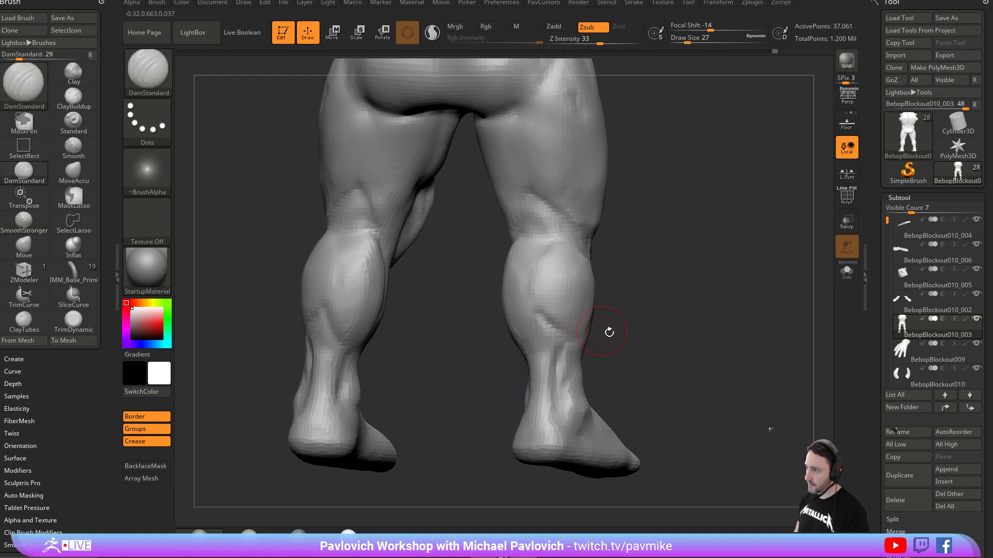
pyautogui.keyDown('shift'); pyautogui.moveTo(603, 330); pyautogui.dragTo(591, 289, button='right'); pyautogui.keyUp('shift')
pyautogui.keyDown('alt'); pyautogui.moveTo(621, 248); pyautogui.dragTo(643, 248, button='right'); pyautogui.keyUp('alt')
# Adjust the silhouette of the inner knee and calf with the Move brush at draw size 35.
pyautogui.press('2')
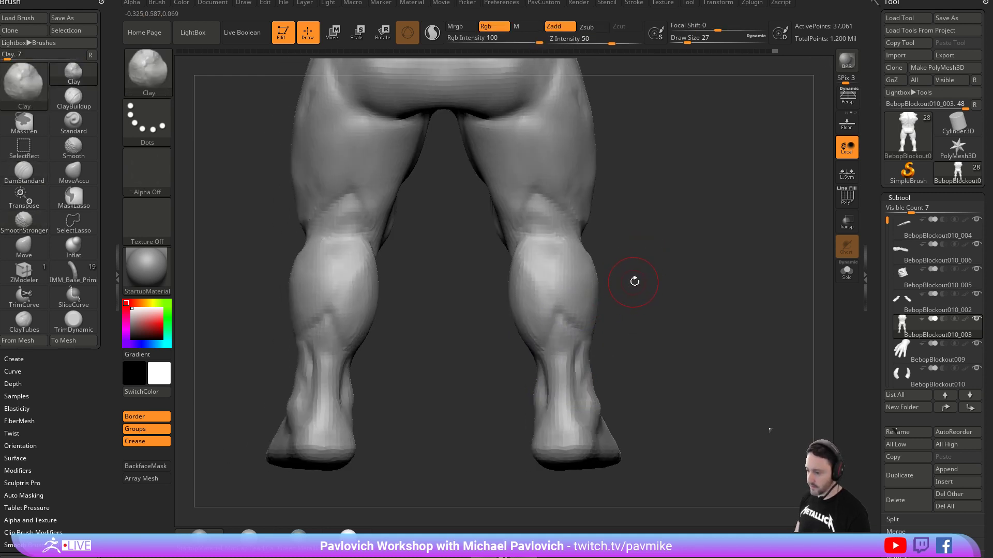
pyautogui.moveTo(635, 301); pyautogui.dragTo(633, 294, button='right')
pyautogui.moveTo(620, 299)
pyautogui.mouseDown()
pyautogui.moveTo(572, 330)
pyautogui.moveTo(636, 294)
pyautogui.moveTo(583, 271)
pyautogui.moveTo(521, 309)
pyautogui.moveTo(649, 304)
pyautogui.moveTo(625, 296)
pyautogui.moveTo(614, 313)
pyautogui.moveTo(560, 329)
pyautogui.moveTo(614, 299)
pyautogui.mouseUp()
pyautogui.press('b')
pyautogui.press('m')
pyautogui.press('v')
pyautogui.press('s')
pyautogui.press('s')
pyautogui.moveTo(527, 269); pyautogui.dragTo(526, 269)
pyautogui.moveTo(507, 243); pyautogui.dragTo(503, 245)
pyautogui.moveTo(616, 296)
pyautogui.mouseDown()
pyautogui.moveTo(670, 328)
pyautogui.moveTo(738, 268)
pyautogui.moveTo(769, 313)
pyautogui.moveTo(708, 314)
pyautogui.mouseUp()
pyautogui.press('s')
pyautogui.keyDown('alt'); pyautogui.moveTo(733, 280); pyautogui.dragTo(714, 268); pyautogui.keyUp('alt')
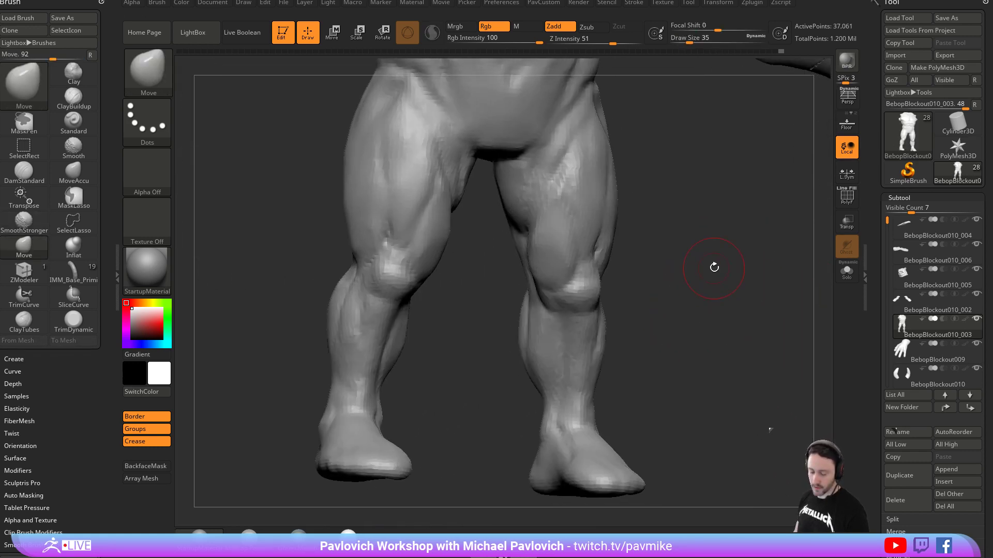
# Set the DynaMesh resolution to 312 and remesh the body at that density.
pyautogui.press('2')
pyautogui.press('2')
pyautogui.click(645, 111)
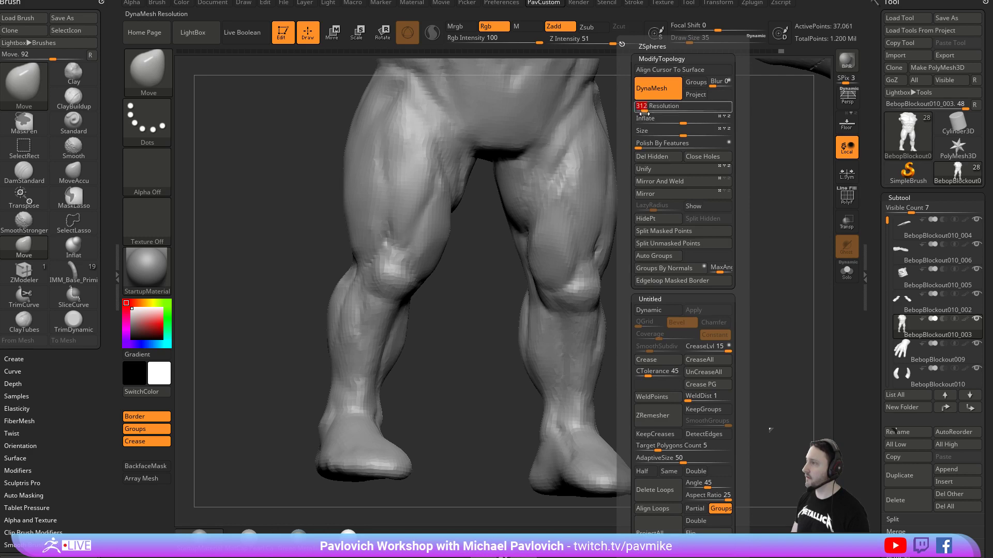
pyautogui.keyDown('ctrl'); pyautogui.moveTo(719, 151); pyautogui.dragTo(733, 241); pyautogui.keyUp('ctrl')
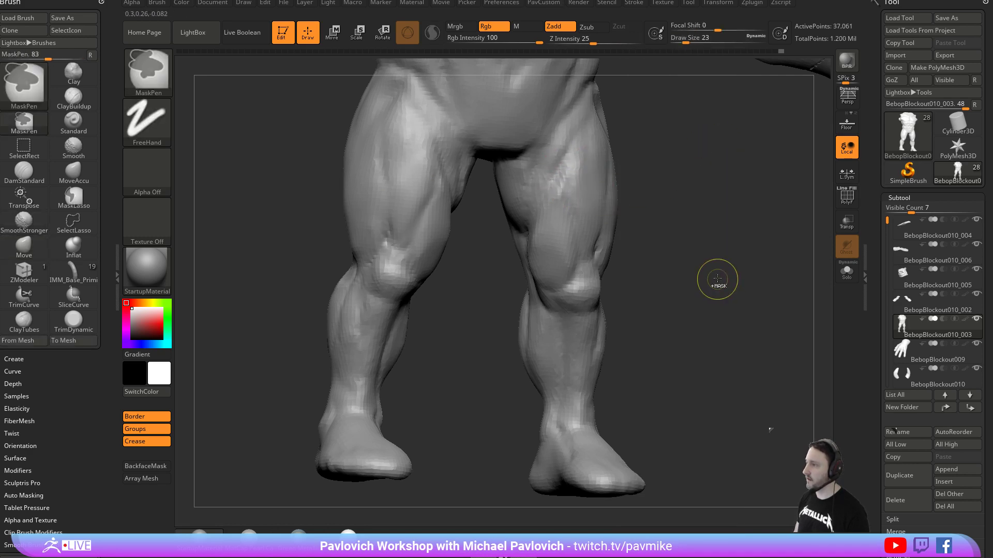
pyautogui.hotkey('ctrl', 'z')
pyautogui.press('2')
pyautogui.press('shift')
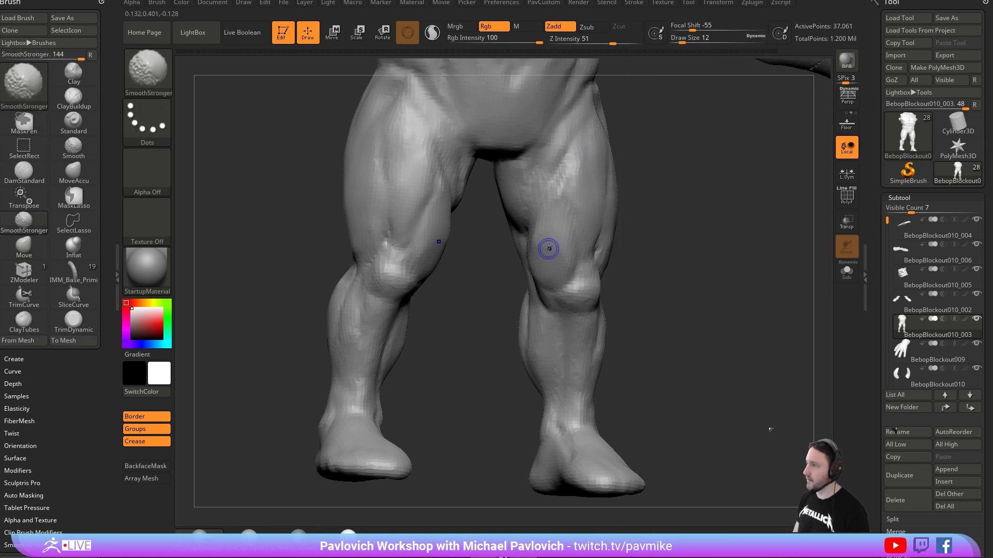
pyautogui.keyDown('ctrl'); pyautogui.click(717, 278); pyautogui.keyUp('ctrl')
pyautogui.keyDown('ctrl'); pyautogui.click(736, 274); pyautogui.keyUp('ctrl')
pyautogui.keyDown('ctrl'); pyautogui.moveTo(720, 213); pyautogui.dragTo(761, 301); pyautogui.keyUp('ctrl')
pyautogui.moveTo(674, 230)
pyautogui.mouseDown()
pyautogui.moveTo(615, 234)
pyautogui.moveTo(670, 196)
pyautogui.moveTo(645, 233)
pyautogui.moveTo(671, 243)
pyautogui.moveTo(661, 245)
pyautogui.mouseUp()
# Build up the inner thigh muscles above the knee with the Clay brush at draw size 31 and smooth them.
pyautogui.press('2')
pyautogui.press('s')
pyautogui.moveTo(564, 281); pyautogui.dragTo(573, 279)
pyautogui.moveTo(528, 293); pyautogui.dragTo(554, 264, button='right')
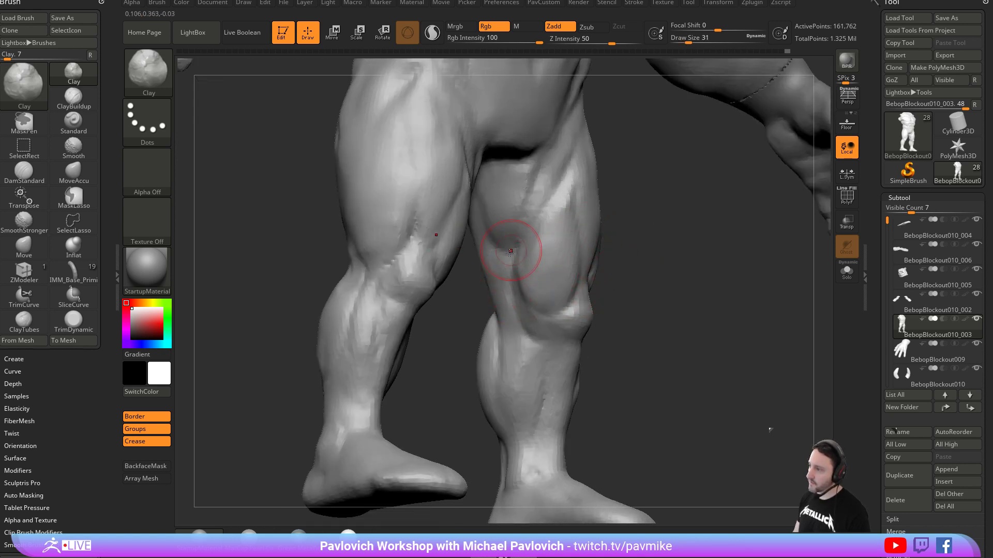
pyautogui.moveTo(548, 234); pyautogui.dragTo(512, 280, button='right')
pyautogui.press('[')
pyautogui.moveTo(631, 241)
pyautogui.mouseDown()
pyautogui.moveTo(502, 267)
pyautogui.moveTo(518, 253)
pyautogui.mouseUp()
pyautogui.moveTo(640, 198); pyautogui.dragTo(621, 252)
pyautogui.keyDown('shift'); pyautogui.moveTo(559, 227); pyautogui.dragTo(521, 247); pyautogui.keyUp('shift')
pyautogui.moveTo(523, 246); pyautogui.dragTo(588, 195, button='right')
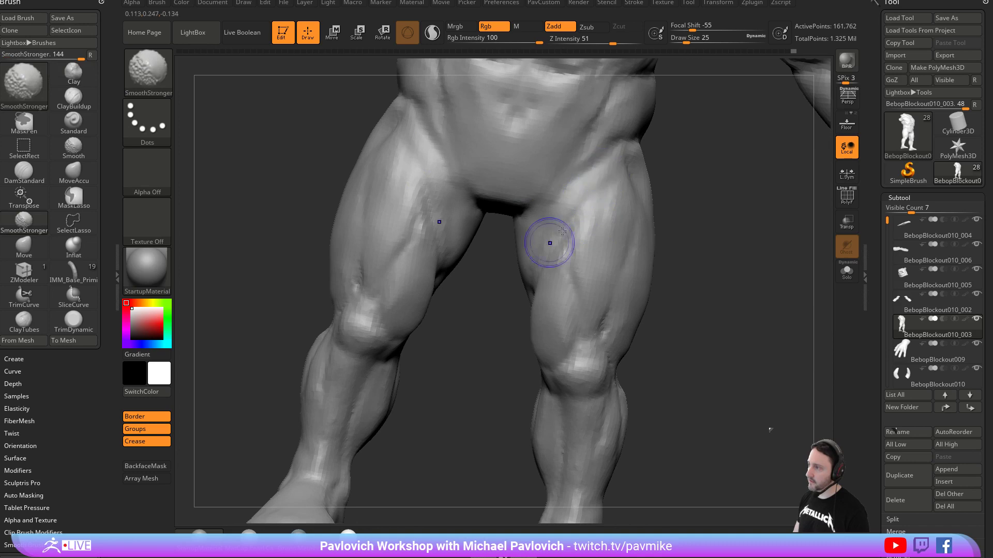
# Refine the transition between the front and inner thigh muscles, smoothing it at draw size 12.
pyautogui.moveTo(721, 193)
pyautogui.keyDown('shift'); pyautogui.mouseDown()
pyautogui.moveTo(719, 204)
pyautogui.moveTo(676, 157)
pyautogui.mouseUp(); pyautogui.keyUp('shift')
pyautogui.press('s')
pyautogui.moveTo(554, 216); pyautogui.dragTo(550, 215)
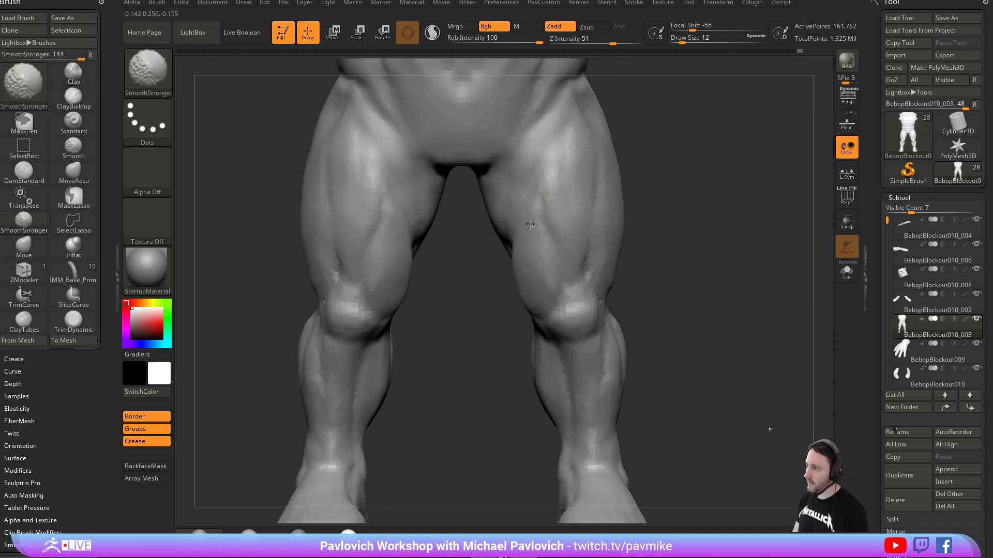
pyautogui.moveTo(599, 253); pyautogui.dragTo(623, 204, button='right')
pyautogui.press('shift')
pyautogui.moveTo(633, 280)
pyautogui.keyDown('shift'); pyautogui.mouseDown()
pyautogui.moveTo(674, 275)
pyautogui.moveTo(661, 241)
pyautogui.mouseUp(); pyautogui.keyUp('shift')
pyautogui.moveTo(615, 248)
pyautogui.mouseDown(button='right')
pyautogui.moveTo(661, 258)
pyautogui.moveTo(681, 248)
pyautogui.mouseUp(button='right')
pyautogui.moveTo(680, 247); pyautogui.dragTo(534, 228)
pyautogui.moveTo(649, 190)
pyautogui.keyDown('alt'); pyautogui.mouseDown()
pyautogui.moveTo(645, 219)
pyautogui.moveTo(600, 239)
pyautogui.moveTo(564, 229)
pyautogui.mouseUp(); pyautogui.keyUp('alt')
# Define the forms below the kneecap and around the inner knee with DamStandard at draw size 20 and Clay at draw size 16.
pyautogui.press('b')
pyautogui.press('d')
pyautogui.press('s')
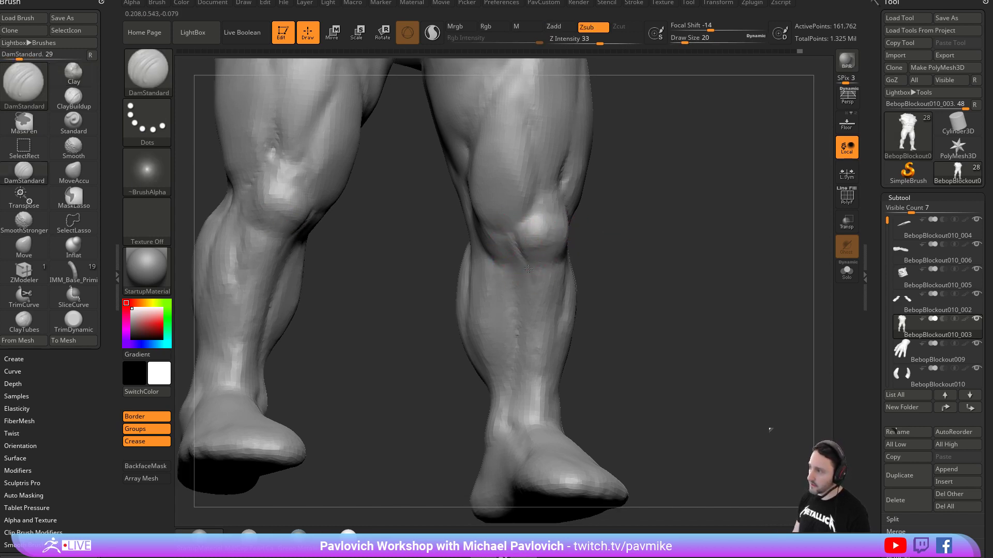
pyautogui.press('b')
pyautogui.press('c')
pyautogui.press('l')
pyautogui.moveTo(622, 242)
pyautogui.keyDown('alt'); pyautogui.mouseDown()
pyautogui.moveTo(657, 257)
pyautogui.moveTo(632, 214)
pyautogui.moveTo(633, 252)
pyautogui.moveTo(668, 248)
pyautogui.mouseUp(); pyautogui.keyUp('alt')
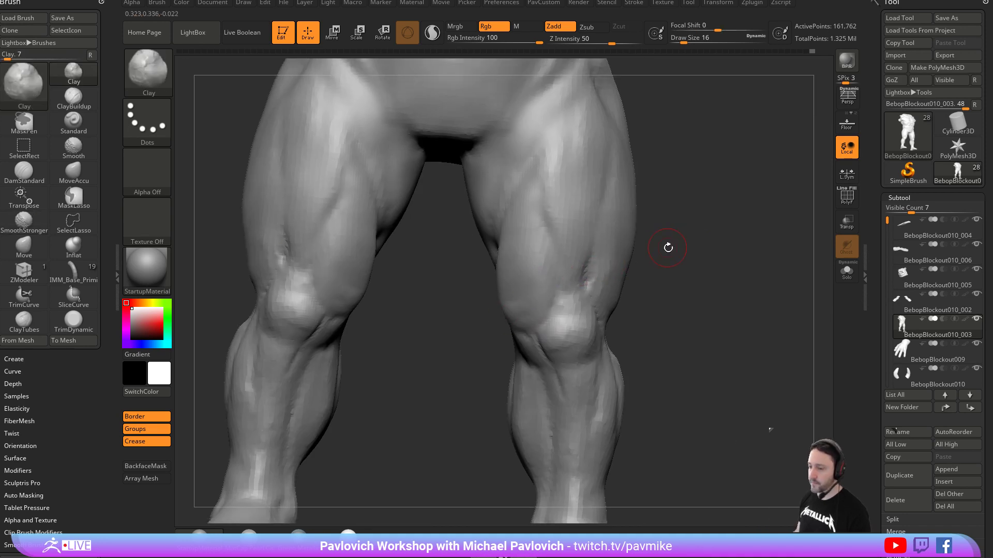
pyautogui.moveTo(755, 229); pyautogui.dragTo(663, 229)
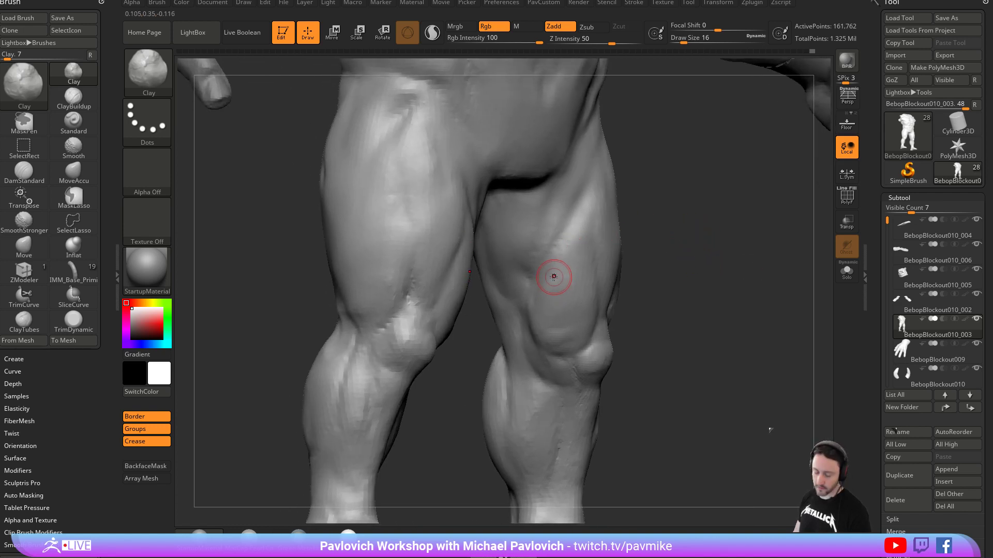
# Fill out the inner thigh with the Clay brush at draw sizes 25 and 22, and smooth the result.
pyautogui.press('s')
pyautogui.moveTo(522, 275); pyautogui.dragTo(528, 275)
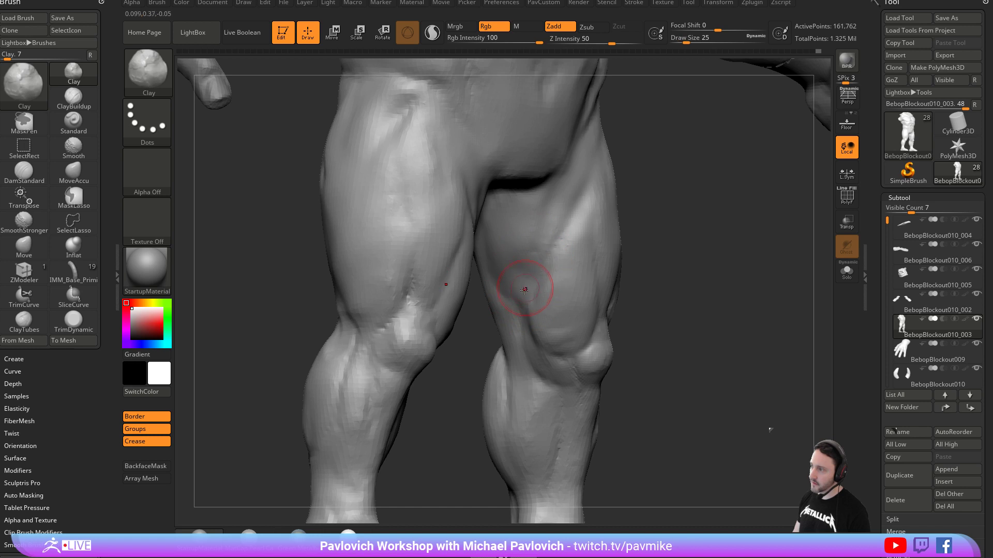
pyautogui.moveTo(613, 162); pyautogui.dragTo(574, 192)
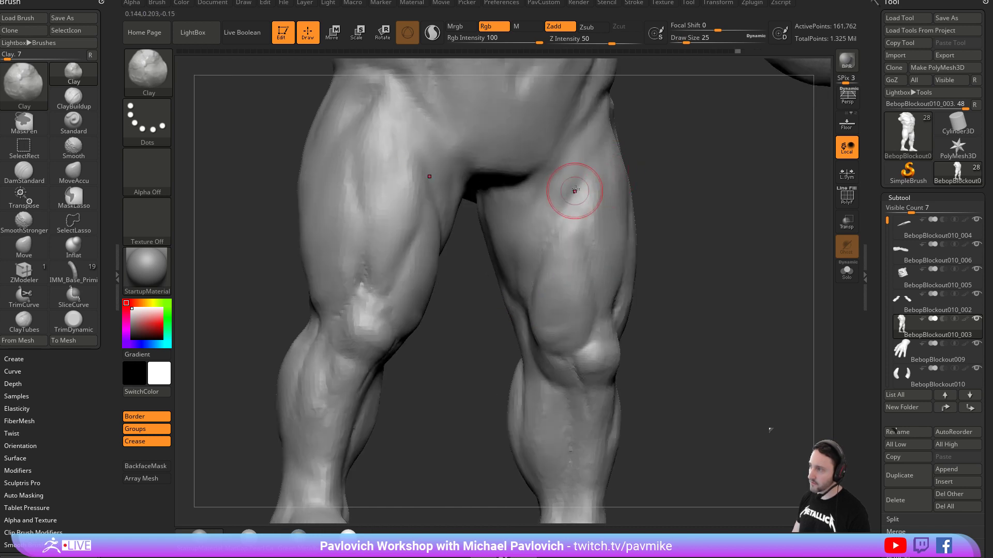
pyautogui.moveTo(637, 174)
pyautogui.mouseDown()
pyautogui.moveTo(665, 195)
pyautogui.moveTo(651, 214)
pyautogui.moveTo(582, 196)
pyautogui.mouseUp()
pyautogui.press('[')
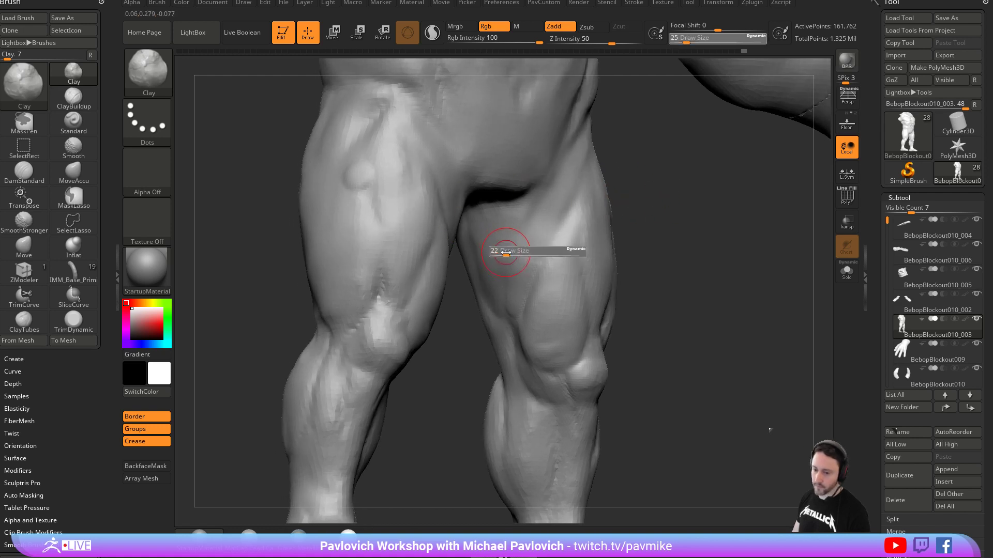
pyautogui.press('shift')
pyautogui.moveTo(685, 313)
pyautogui.keyDown('alt'); pyautogui.mouseDown()
pyautogui.moveTo(667, 230)
pyautogui.moveTo(652, 224)
pyautogui.moveTo(628, 240)
pyautogui.mouseUp(); pyautogui.keyUp('alt')
pyautogui.press('shift')
pyautogui.moveTo(628, 316)
pyautogui.mouseDown()
pyautogui.moveTo(624, 252)
pyautogui.moveTo(595, 270)
pyautogui.mouseUp()
# Switch to the DamStandard brush at draw size 29 and smooth out the rough crease down the inner shin.
pyautogui.press('b')
pyautogui.press('d')
pyautogui.press('s')
pyautogui.press('s')
pyautogui.click(521, 288)
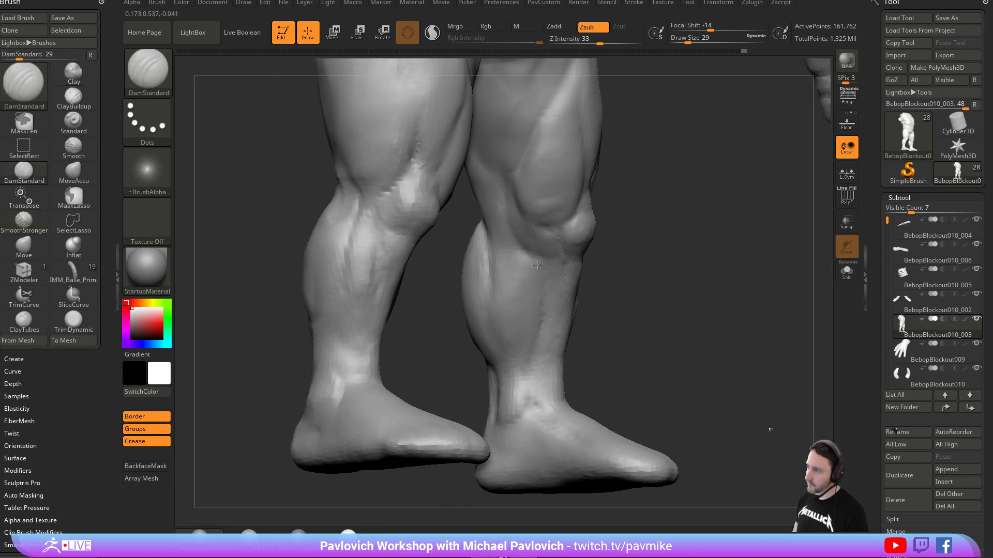
pyautogui.press('shift')
pyautogui.keyDown('shift'); pyautogui.moveTo(544, 317); pyautogui.dragTo(527, 265); pyautogui.keyUp('shift')
# Carve the separation between the shinbone and inner calf below the knee with DamStandard at draw sizes 33 and 29, and smooth it.
pyautogui.press('s')
pyautogui.click(531, 292)
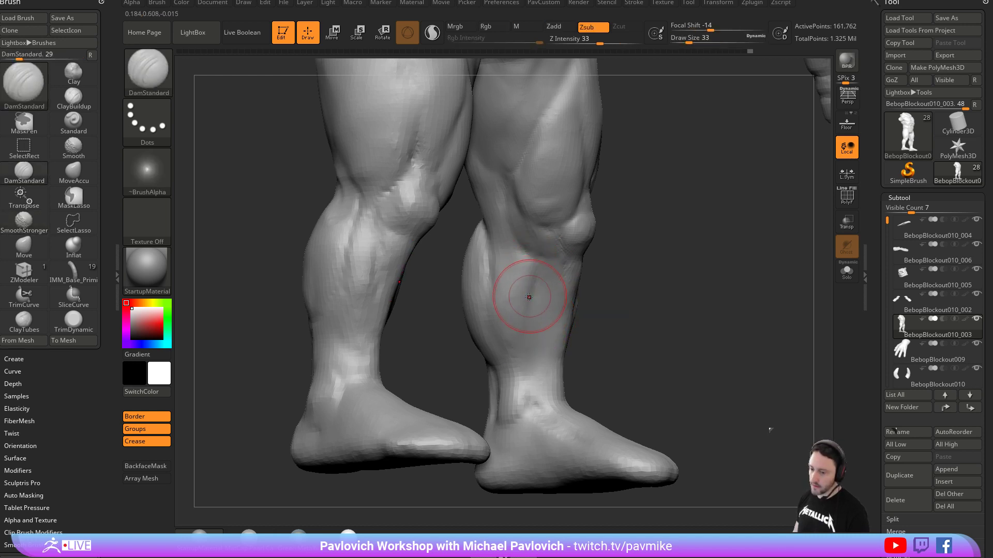
pyautogui.moveTo(544, 316)
pyautogui.keyDown('alt'); pyautogui.mouseDown(button='right')
pyautogui.moveTo(545, 298)
pyautogui.moveTo(531, 303)
pyautogui.moveTo(525, 209)
pyautogui.mouseUp(button='right'); pyautogui.keyUp('alt')
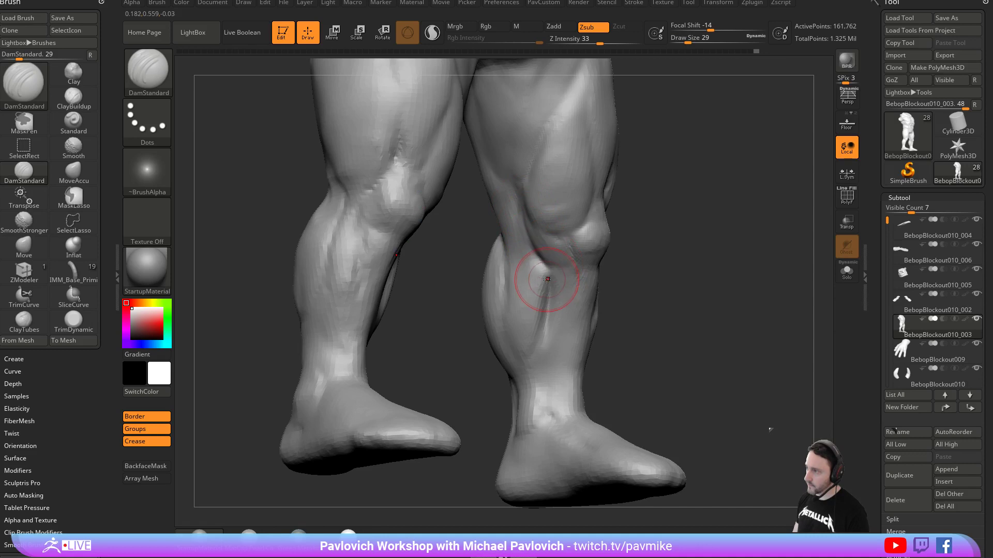
pyautogui.press('shift')
pyautogui.moveTo(662, 243)
pyautogui.mouseDown(button='right')
pyautogui.moveTo(724, 257)
pyautogui.moveTo(572, 248)
pyautogui.mouseUp(button='right')
pyautogui.press('shift')
# Sharpen the inner calf edge on the opposite leg with the DamStandard brush, starting at draw size 16.
pyautogui.moveTo(642, 312)
pyautogui.keyDown('alt'); pyautogui.mouseDown(button='right')
pyautogui.moveTo(643, 273)
pyautogui.moveTo(470, 310)
pyautogui.moveTo(430, 293)
pyautogui.mouseUp(button='right'); pyautogui.keyUp('alt')
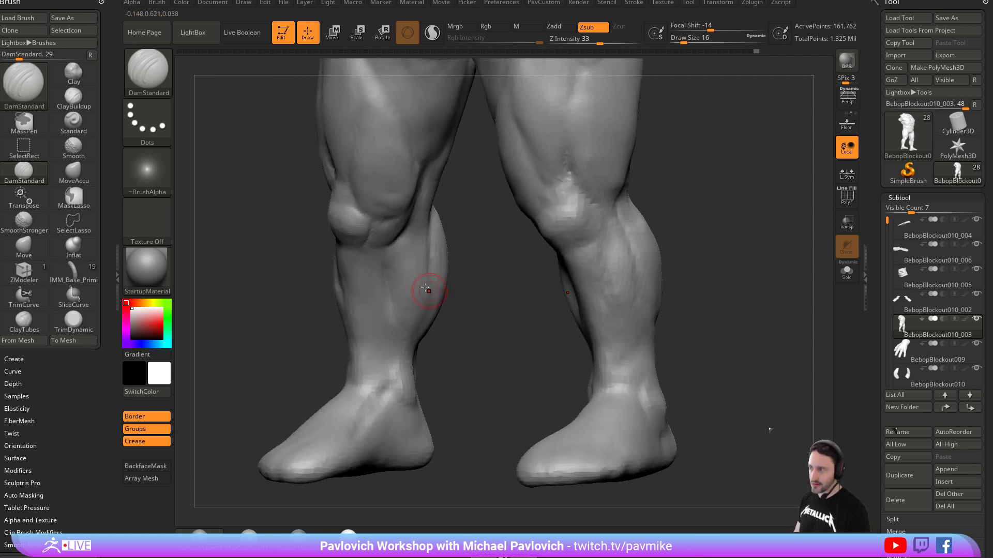
pyautogui.moveTo(498, 290); pyautogui.dragTo(486, 270, button='right')
pyautogui.press(']')
pyautogui.moveTo(418, 300)
pyautogui.mouseDown()
pyautogui.moveTo(421, 350)
pyautogui.moveTo(428, 284)
pyautogui.mouseUp()
# Adjust the DynaMesh resolution, remesh the body, and set the DamStandard draw size to 14.
pyautogui.press('2')
pyautogui.click(664, 108)
pyautogui.press('s')
pyautogui.moveTo(582, 202); pyautogui.dragTo(577, 202)
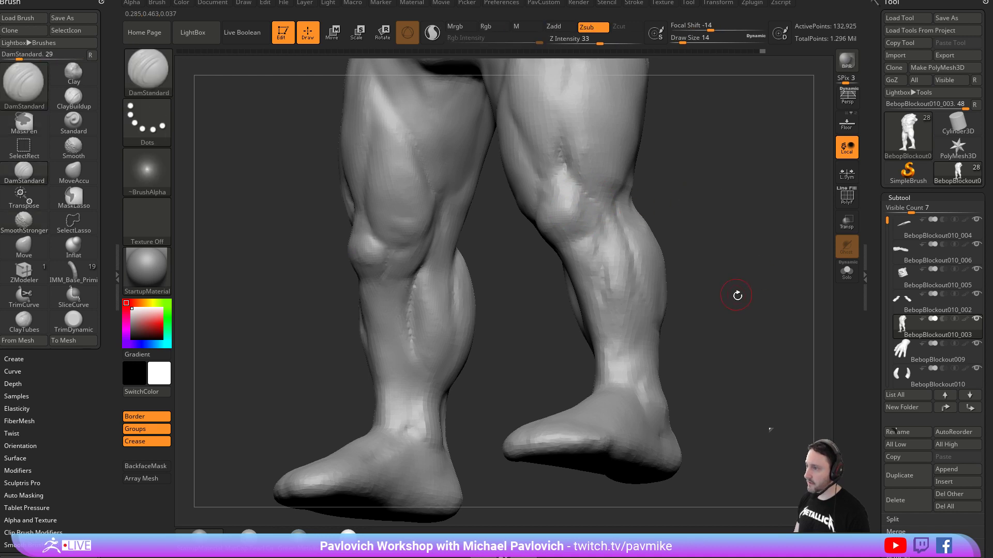
# Deepen the crease between the shin and inner calf with the DamStandard brush, ending at draw size 20.
pyautogui.moveTo(734, 290); pyautogui.dragTo(720, 246, button='right')
pyautogui.moveTo(492, 278)
pyautogui.mouseDown(button='right')
pyautogui.moveTo(512, 284)
pyautogui.moveTo(455, 295)
pyautogui.mouseUp(button='right')
pyautogui.press('s')
pyautogui.click(482, 286)
pyautogui.press('s')
pyautogui.moveTo(416, 305); pyautogui.dragTo(409, 305)
pyautogui.moveTo(449, 282); pyautogui.dragTo(393, 302, button='right')
pyautogui.press(']')
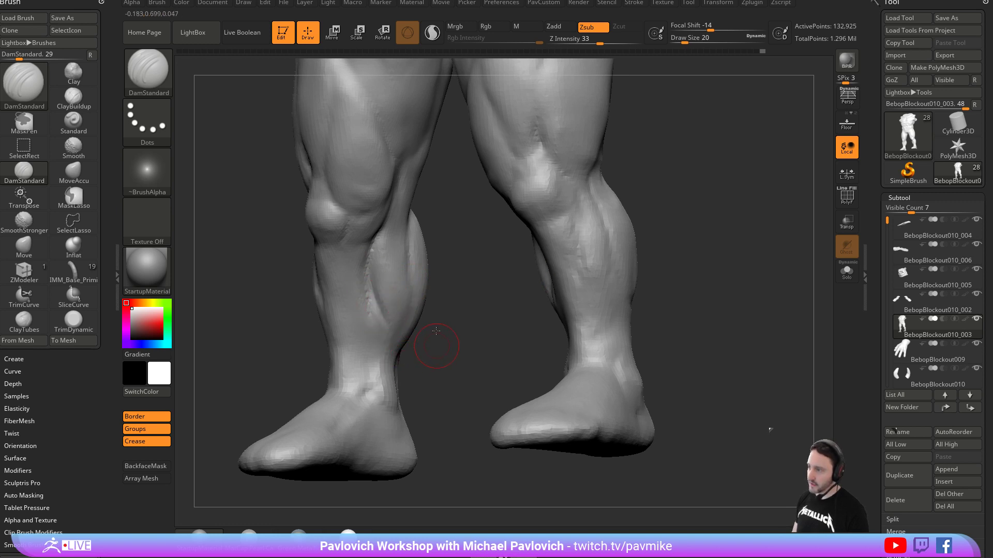
pyautogui.moveTo(437, 349); pyautogui.dragTo(377, 266, button='right')
pyautogui.moveTo(457, 266); pyautogui.dragTo(379, 264, button='right')
pyautogui.moveTo(446, 247); pyautogui.dragTo(362, 255, button='right')
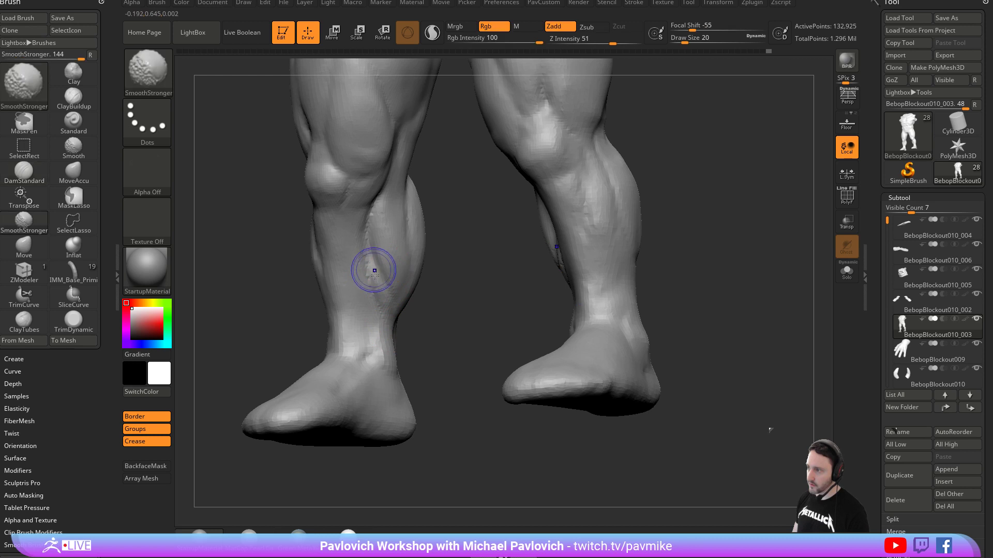
# Smooth the inner calf crease and the surface running down toward the ankle.
pyautogui.moveTo(437, 271)
pyautogui.mouseDown(button='right')
pyautogui.moveTo(400, 271)
pyautogui.moveTo(485, 226)
pyautogui.moveTo(389, 274)
pyautogui.mouseUp(button='right')
pyautogui.moveTo(400, 303)
pyautogui.keyDown('shift'); pyautogui.mouseDown()
pyautogui.moveTo(414, 322)
pyautogui.moveTo(414, 362)
pyautogui.mouseUp(); pyautogui.keyUp('shift')
pyautogui.moveTo(527, 356); pyautogui.dragTo(453, 350, button='right')
pyautogui.keyDown('shift'); pyautogui.moveTo(452, 350); pyautogui.dragTo(428, 351); pyautogui.keyUp('shift')
pyautogui.moveTo(445, 286)
pyautogui.keyDown('ctrl'); pyautogui.mouseDown(button='right')
pyautogui.moveTo(510, 290)
pyautogui.moveTo(512, 331)
pyautogui.mouseUp(button='right'); pyautogui.keyUp('ctrl')
pyautogui.keyDown('shift'); pyautogui.moveTo(445, 307); pyautogui.dragTo(439, 319); pyautogui.keyUp('shift')
# Build up the back of the calf with the Clay brush at draw size 18.
pyautogui.moveTo(527, 319)
pyautogui.mouseDown(button='right')
pyautogui.moveTo(567, 281)
pyautogui.moveTo(562, 259)
pyautogui.mouseUp(button='right')
pyautogui.press('b')
pyautogui.press('c')
pyautogui.press('l')
pyautogui.moveTo(476, 314); pyautogui.dragTo(465, 339)
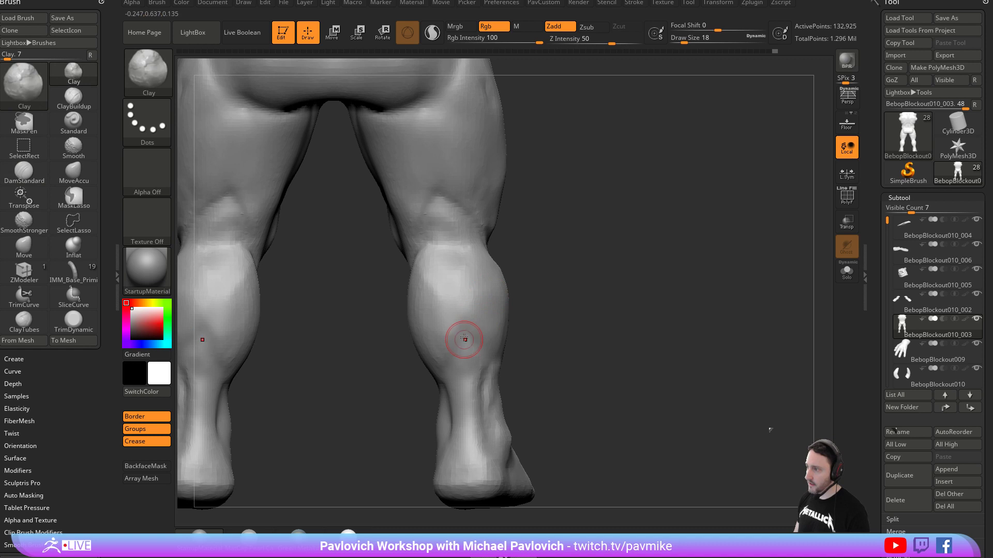
# Carve the lower split of the calf muscle at the back with DamStandard at draw size 25.
pyautogui.press('b')
pyautogui.press('d')
pyautogui.press('s')
pyautogui.keyDown('ctrl'); pyautogui.moveTo(486, 309); pyautogui.dragTo(472, 326, button='right'); pyautogui.keyUp('ctrl')
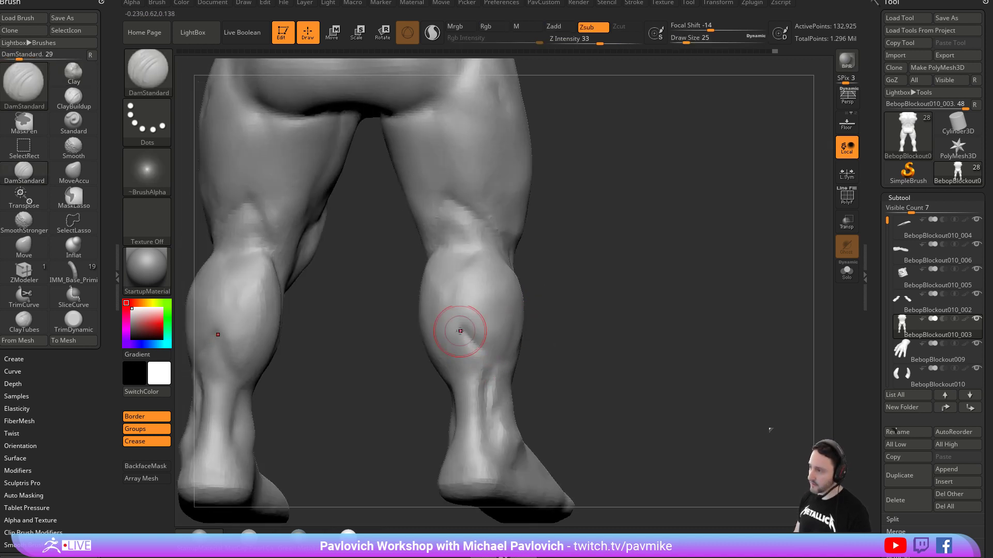
# Round out the lower calf heads from behind with the Clay brush at draw size 25.
pyautogui.press('b')
pyautogui.press('c')
pyautogui.press('l')
pyautogui.moveTo(525, 281); pyautogui.dragTo(455, 325, button='right')
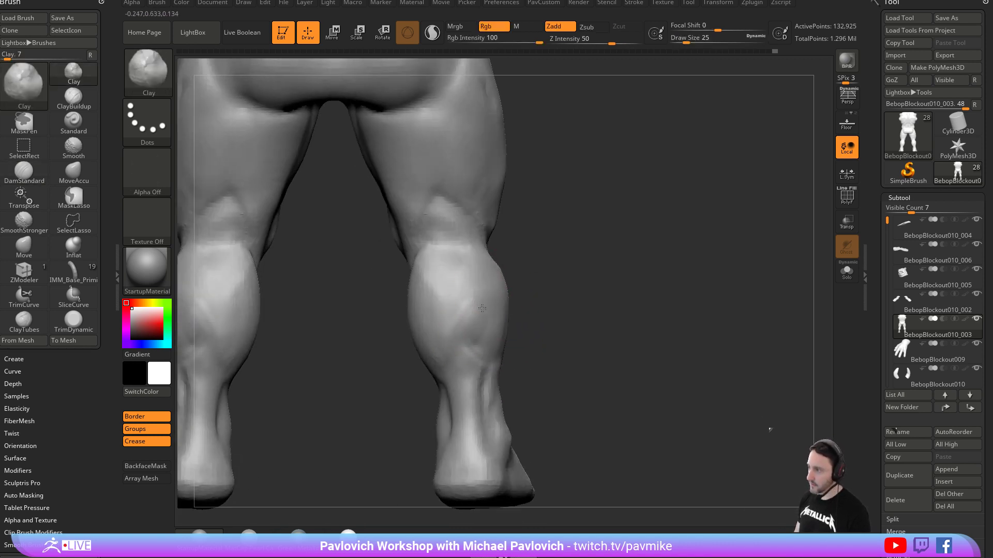
pyautogui.moveTo(527, 305); pyautogui.dragTo(541, 276, button='right')
pyautogui.keyDown('alt'); pyautogui.moveTo(541, 276); pyautogui.dragTo(632, 286, button='right'); pyautogui.keyUp('alt')
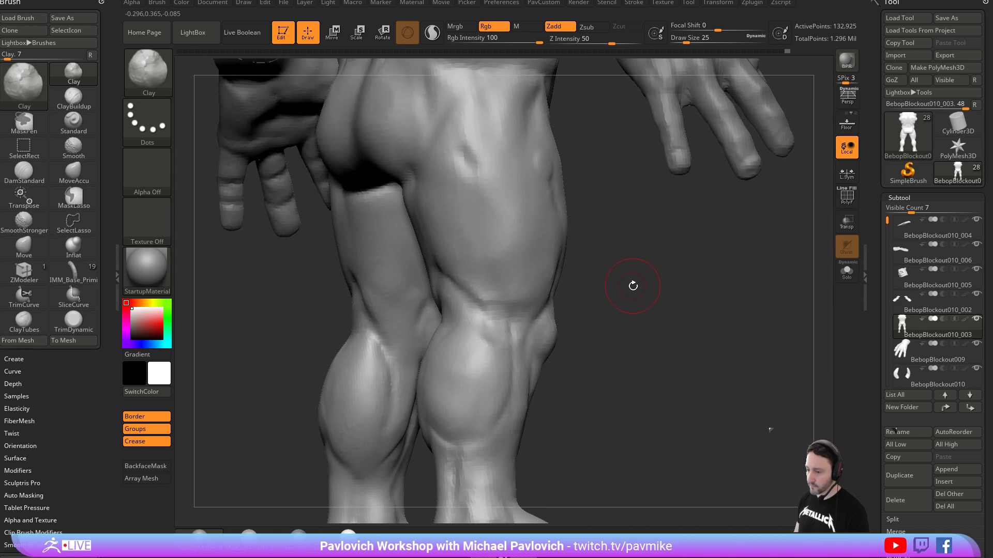
# Build up the tendons at the outer back of the knee with Clay at draw size 16.
pyautogui.press('[')
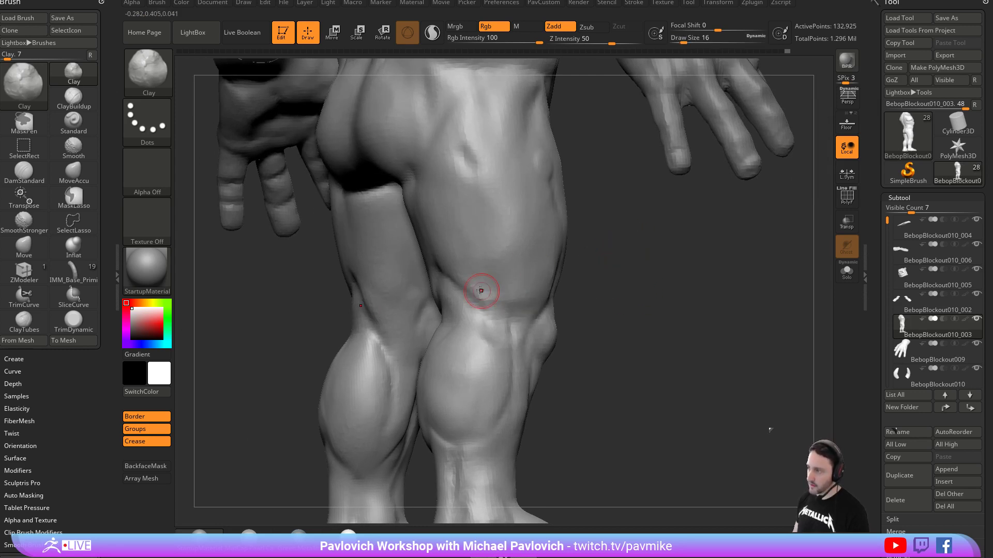
pyautogui.moveTo(522, 307)
pyautogui.mouseDown(button='right')
pyautogui.moveTo(566, 299)
pyautogui.moveTo(474, 306)
pyautogui.moveTo(489, 328)
pyautogui.moveTo(504, 313)
pyautogui.moveTo(495, 324)
pyautogui.mouseUp(button='right')
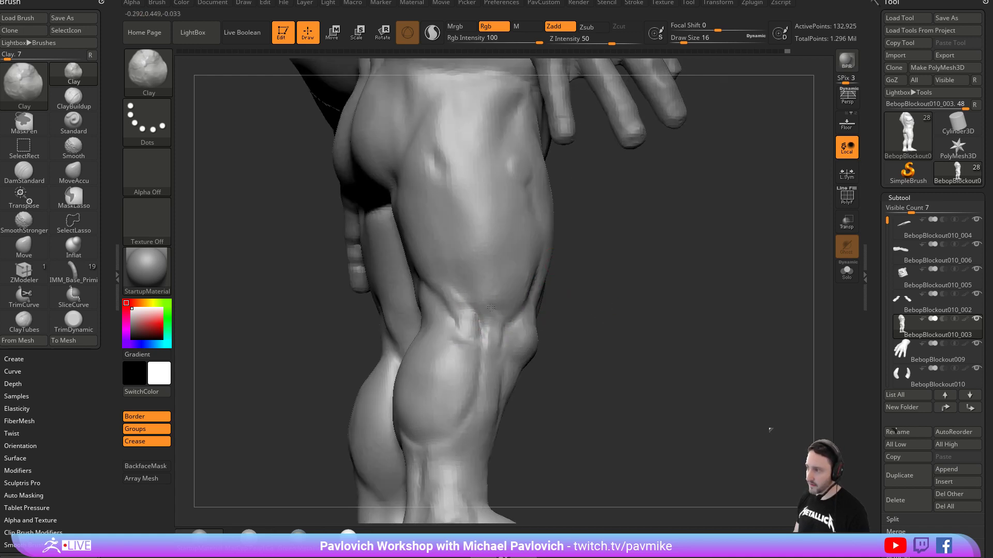
pyautogui.moveTo(511, 310)
pyautogui.mouseDown(button='right')
pyautogui.moveTo(571, 293)
pyautogui.moveTo(498, 303)
pyautogui.mouseUp(button='right')
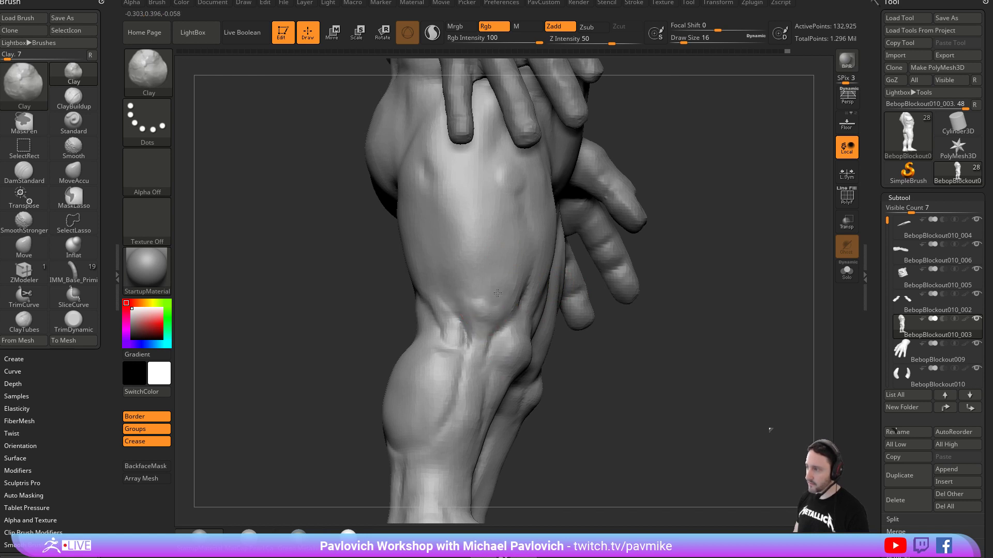
pyautogui.moveTo(498, 281); pyautogui.dragTo(557, 277, button='right')
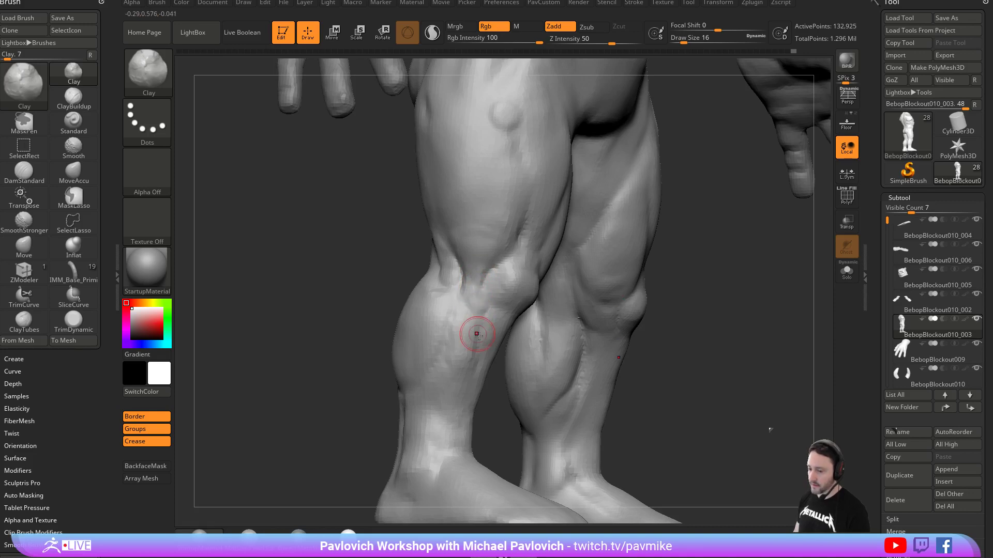
# Add volume to the outer thigh with the Clay brush at draw size 27.
pyautogui.moveTo(687, 300); pyautogui.dragTo(474, 288, button='right')
pyautogui.moveTo(391, 251); pyautogui.dragTo(499, 228, button='right')
pyautogui.moveTo(339, 346)
pyautogui.mouseDown(button='right')
pyautogui.moveTo(364, 319)
pyautogui.moveTo(295, 310)
pyautogui.mouseUp(button='right')
pyautogui.press('s')
pyautogui.moveTo(479, 296); pyautogui.dragTo(482, 295)
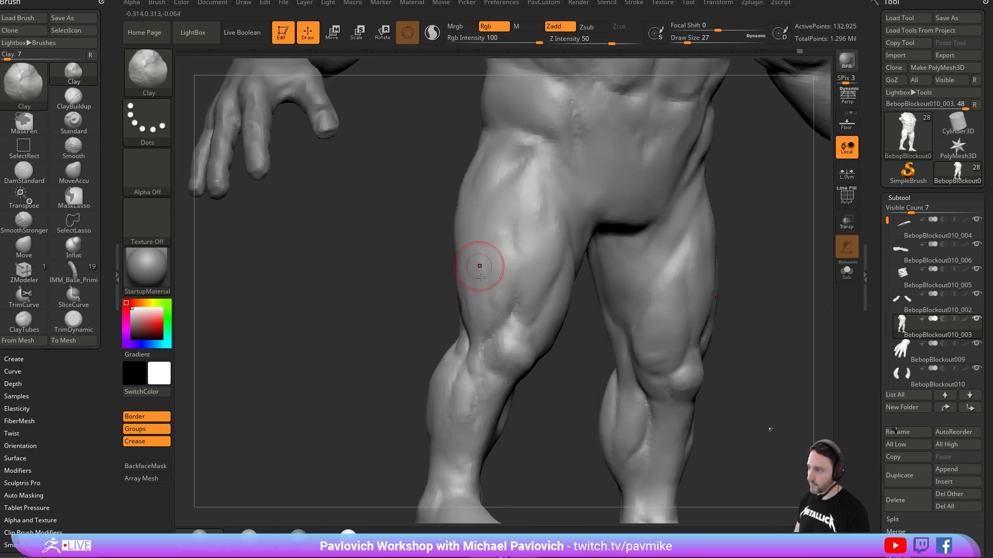
pyautogui.moveTo(407, 308); pyautogui.dragTo(429, 304, button='right')
# Refine the forms around the kneecap with the Clay brush at draw size 17.
pyautogui.press('s')
pyautogui.moveTo(476, 297); pyautogui.dragTo(486, 316)
pyautogui.moveTo(727, 321)
pyautogui.keyDown('shift'); pyautogui.mouseDown(button='right')
pyautogui.moveTo(706, 335)
pyautogui.moveTo(663, 335)
pyautogui.mouseUp(button='right'); pyautogui.keyUp('shift')
pyautogui.moveTo(679, 292)
pyautogui.mouseDown(button='right')
pyautogui.moveTo(671, 326)
pyautogui.moveTo(624, 286)
pyautogui.moveTo(683, 290)
pyautogui.moveTo(667, 280)
pyautogui.moveTo(703, 302)
pyautogui.moveTo(445, 253)
pyautogui.moveTo(447, 301)
pyautogui.mouseUp(button='right')
pyautogui.moveTo(447, 301); pyautogui.dragTo(492, 293, button='right')
pyautogui.moveTo(386, 282); pyautogui.dragTo(383, 263)
pyautogui.moveTo(517, 276); pyautogui.dragTo(401, 285, button='right')
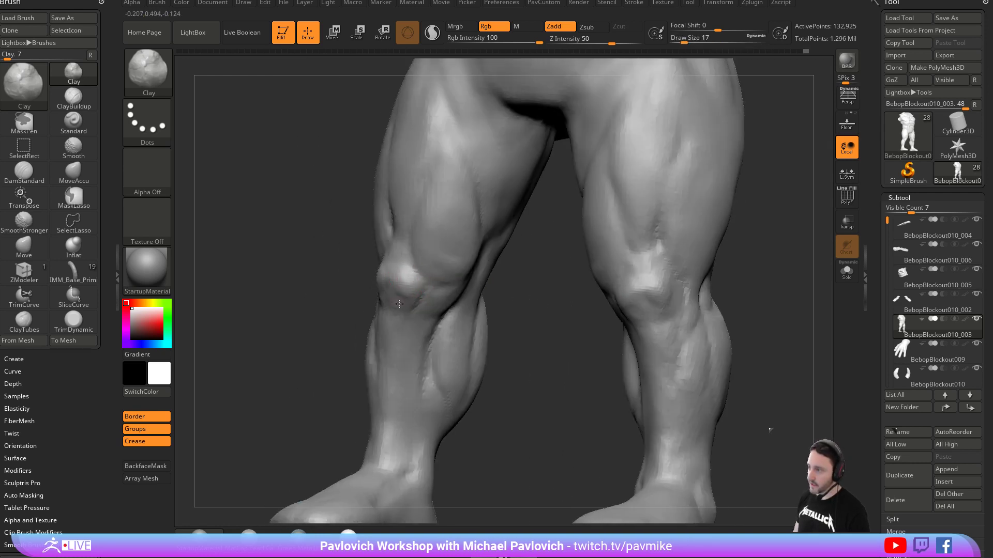
# Carve the muscle separations along the outer shin below the knee with DamStandard at draw size 22 and smooth them.
pyautogui.moveTo(368, 315); pyautogui.dragTo(357, 320, button='right')
pyautogui.moveTo(417, 374)
pyautogui.keyDown('alt'); pyautogui.mouseDown(button='right')
pyautogui.moveTo(451, 333)
pyautogui.moveTo(478, 329)
pyautogui.mouseUp(button='right'); pyautogui.keyUp('alt')
pyautogui.press('b')
pyautogui.press('d')
pyautogui.press('s')
pyautogui.moveTo(610, 301); pyautogui.dragTo(652, 300, button='right')
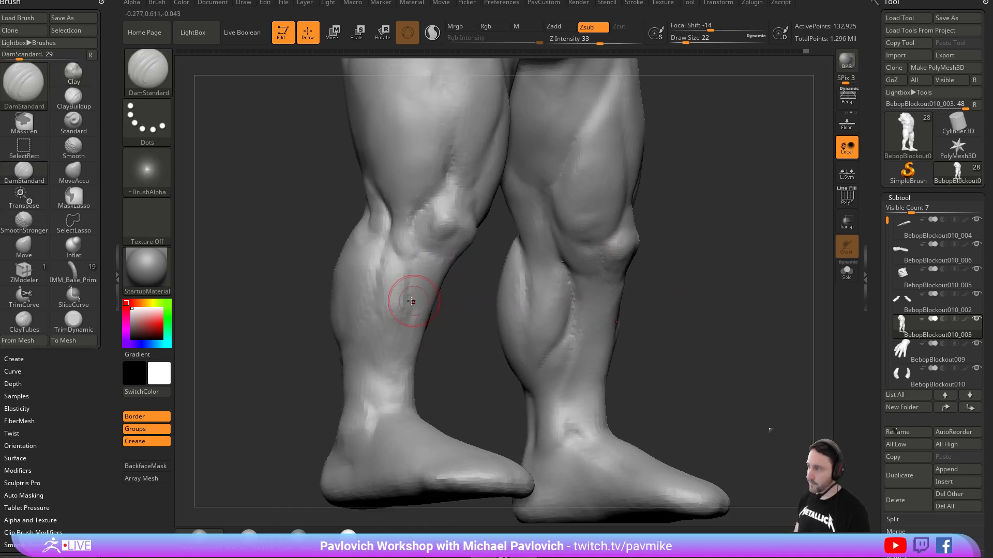
pyautogui.moveTo(345, 331); pyautogui.dragTo(607, 272, button='right')
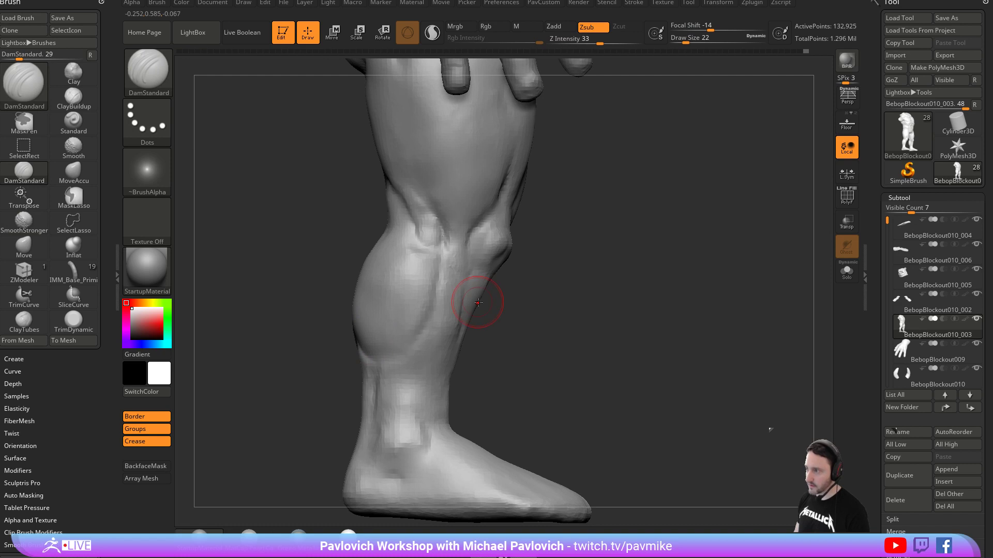
pyautogui.moveTo(537, 279); pyautogui.dragTo(517, 275, button='right')
pyautogui.keyDown('shift'); pyautogui.moveTo(462, 291); pyautogui.dragTo(452, 321); pyautogui.keyUp('shift')
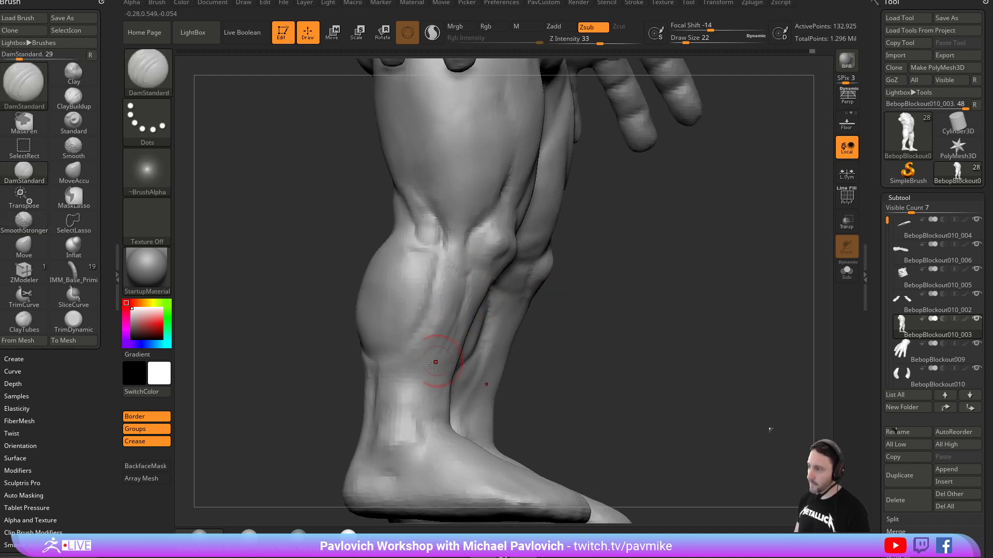
pyautogui.moveTo(457, 321); pyautogui.dragTo(591, 256, button='right')
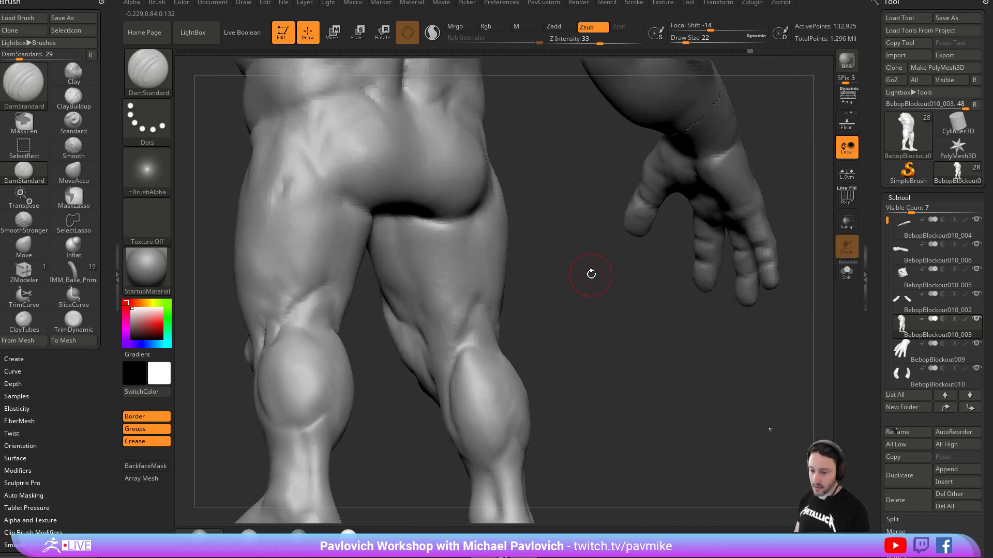
# Define the hamstring below the buttock with DamStandard at draw size 65 and smooth the area behind the knee.
pyautogui.moveTo(611, 276); pyautogui.dragTo(627, 294, button='right')
pyautogui.moveTo(609, 290); pyautogui.dragTo(538, 288)
pyautogui.press(']')
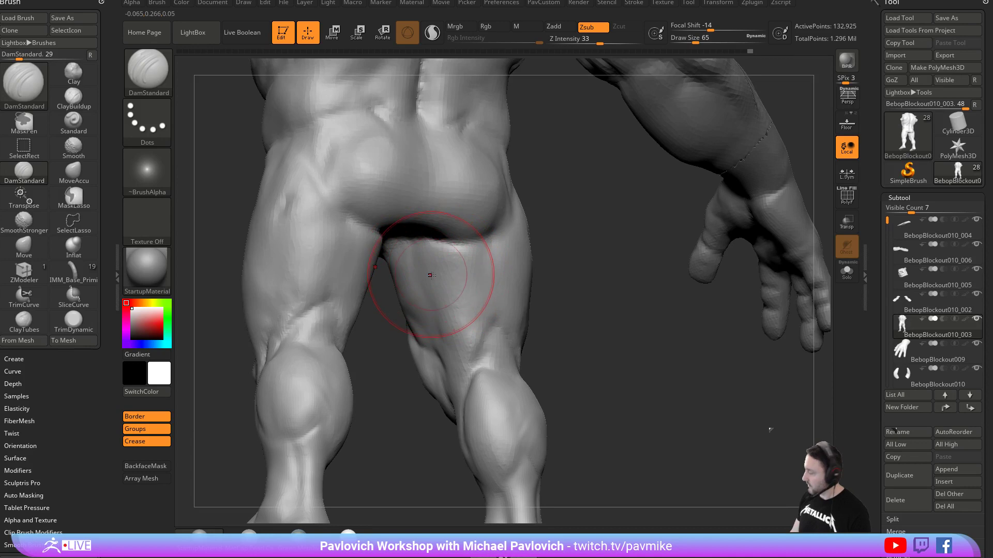
pyautogui.press('s')
pyautogui.moveTo(451, 339); pyautogui.dragTo(445, 339)
pyautogui.keyDown('shift'); pyautogui.moveTo(447, 331); pyautogui.dragTo(486, 362); pyautogui.keyUp('shift')
pyautogui.moveTo(626, 302)
pyautogui.mouseDown()
pyautogui.moveTo(587, 310)
pyautogui.moveTo(531, 348)
pyautogui.moveTo(689, 288)
pyautogui.moveTo(665, 284)
pyautogui.mouseUp()
# Build up the inner thigh above the knee with Clay at draw size 25 and smooth the thigh surface.
pyautogui.press('b')
pyautogui.press('c')
pyautogui.press('l')
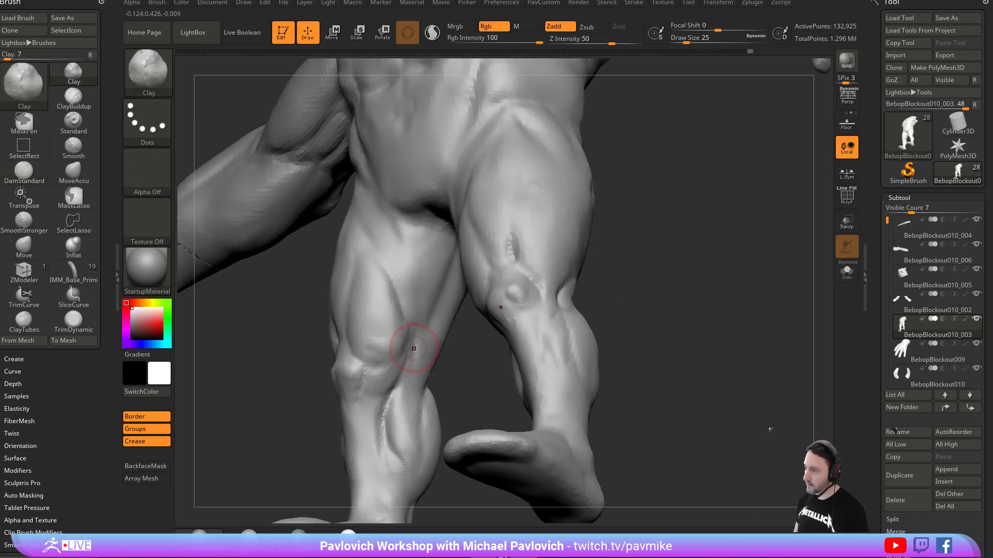
pyautogui.moveTo(421, 341); pyautogui.dragTo(375, 352, button='right')
pyautogui.moveTo(307, 414); pyautogui.dragTo(396, 341)
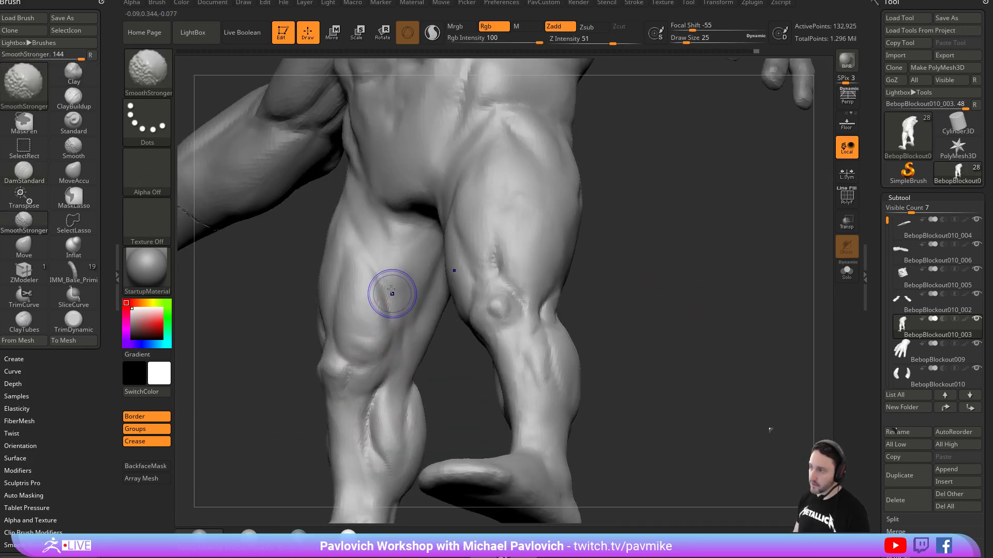
pyautogui.moveTo(671, 231); pyautogui.dragTo(516, 230)
pyautogui.keyDown('alt'); pyautogui.moveTo(591, 224); pyautogui.dragTo(587, 304); pyautogui.keyUp('alt')
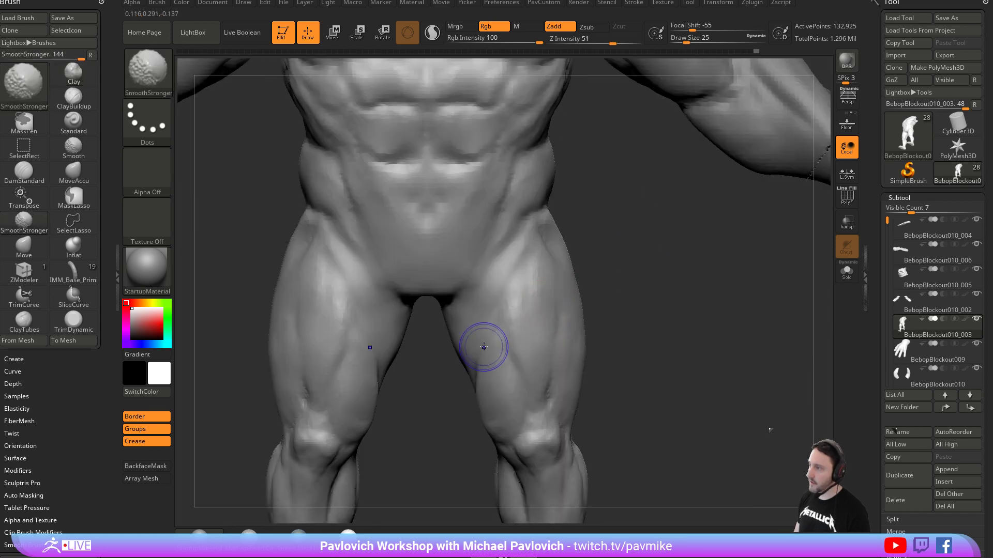
pyautogui.keyDown('alt'); pyautogui.moveTo(581, 228); pyautogui.dragTo(619, 290); pyautogui.keyUp('alt')
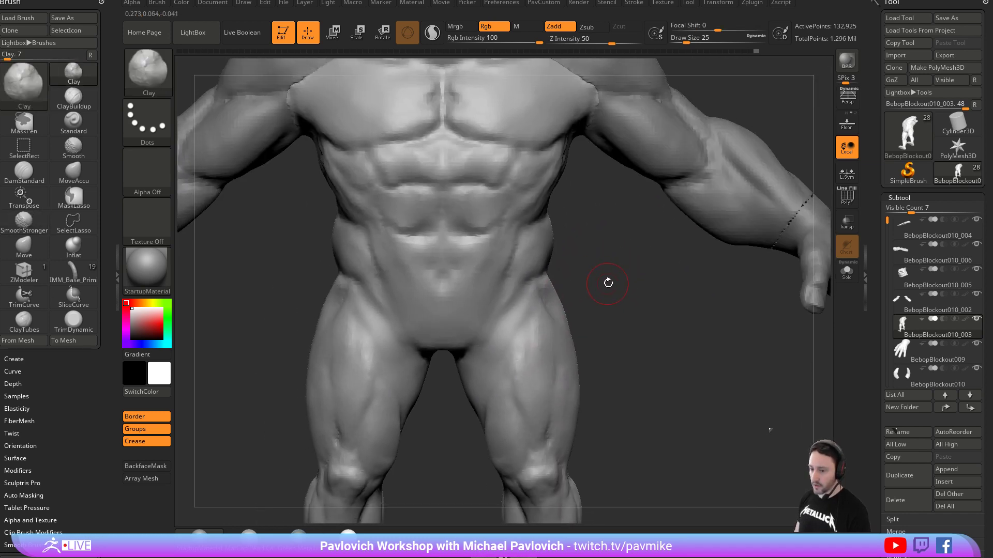
pyautogui.keyDown('alt'); pyautogui.moveTo(585, 261); pyautogui.dragTo(600, 270); pyautogui.keyUp('alt')
# Reshape the hips and waist silhouette from the front with the Move brush at draw sizes 83, 177 and 90.
pyautogui.press('s')
pyautogui.moveTo(532, 305); pyautogui.dragTo(544, 306)
pyautogui.press('s')
pyautogui.moveTo(413, 314); pyautogui.dragTo(412, 314)
pyautogui.press('b')
pyautogui.press('m')
pyautogui.press('v')
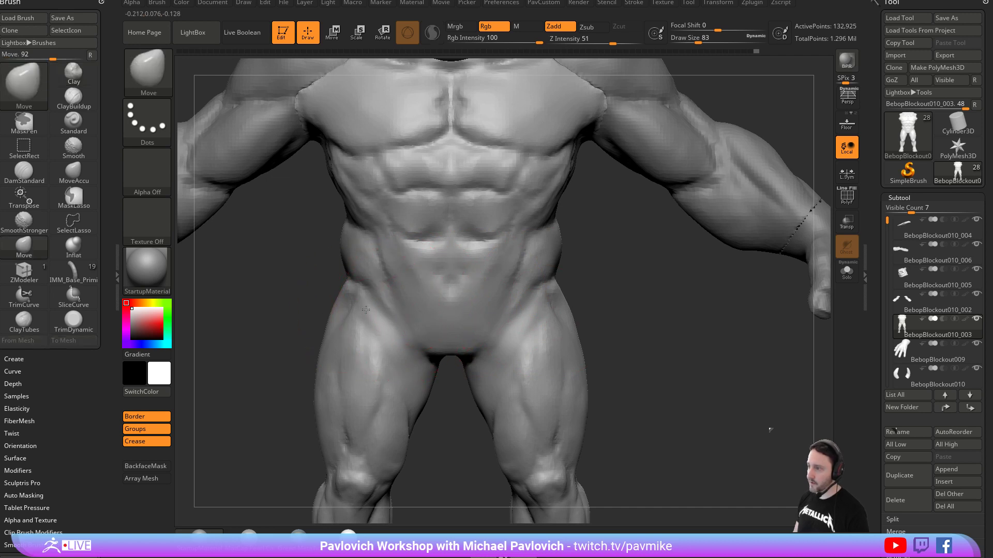
pyautogui.press('s')
pyautogui.moveTo(362, 278); pyautogui.dragTo(370, 277)
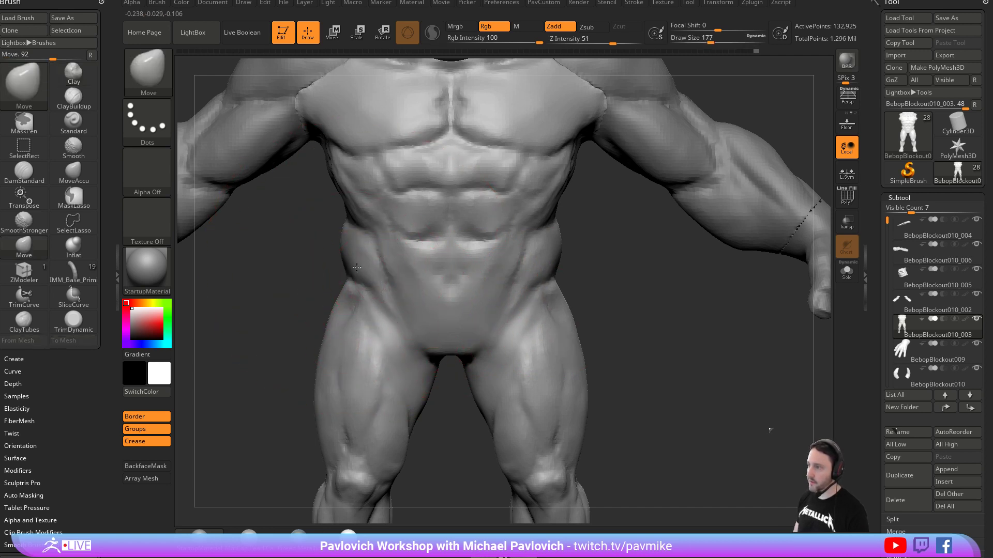
pyautogui.keyDown('ctrl'); pyautogui.moveTo(590, 278); pyautogui.dragTo(563, 279, button='right'); pyautogui.keyUp('ctrl')
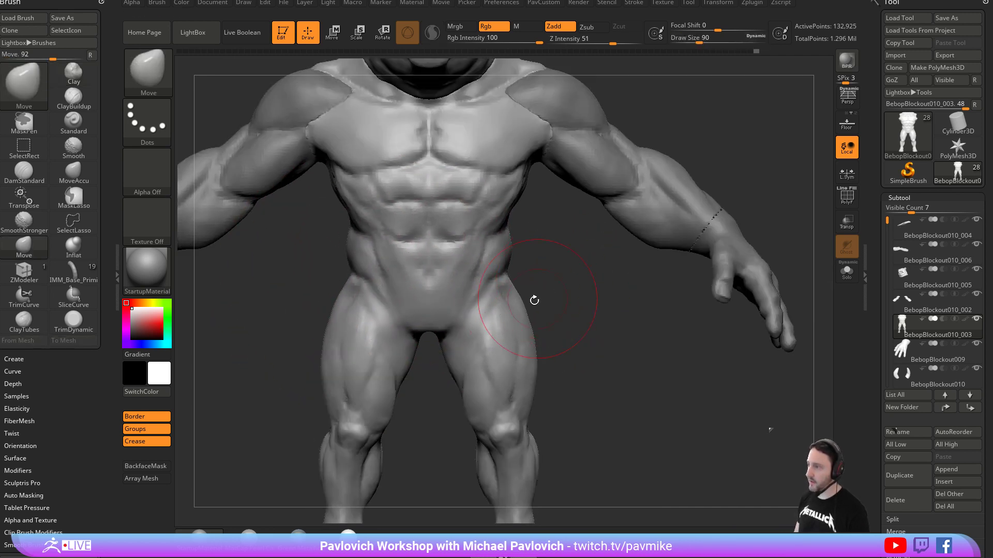
pyautogui.moveTo(523, 310); pyautogui.dragTo(515, 311)
# Adjust the torso silhouette with the Move brush at draw size 54.
pyautogui.moveTo(587, 331); pyautogui.dragTo(413, 320)
pyautogui.press('s')
pyautogui.moveTo(557, 275); pyautogui.dragTo(561, 248)
pyautogui.press('s')
pyautogui.moveTo(559, 249); pyautogui.dragTo(558, 243)
pyautogui.keyDown('alt'); pyautogui.moveTo(532, 248); pyautogui.dragTo(444, 352, button='right'); pyautogui.keyUp('alt')
pyautogui.moveTo(663, 340)
pyautogui.keyDown('alt'); pyautogui.mouseDown(button='right')
pyautogui.moveTo(650, 352)
pyautogui.moveTo(564, 331)
pyautogui.mouseUp(button='right'); pyautogui.keyUp('alt')
pyautogui.keyDown('alt'); pyautogui.moveTo(770, 186); pyautogui.dragTo(731, 216, button='right'); pyautogui.keyUp('alt')
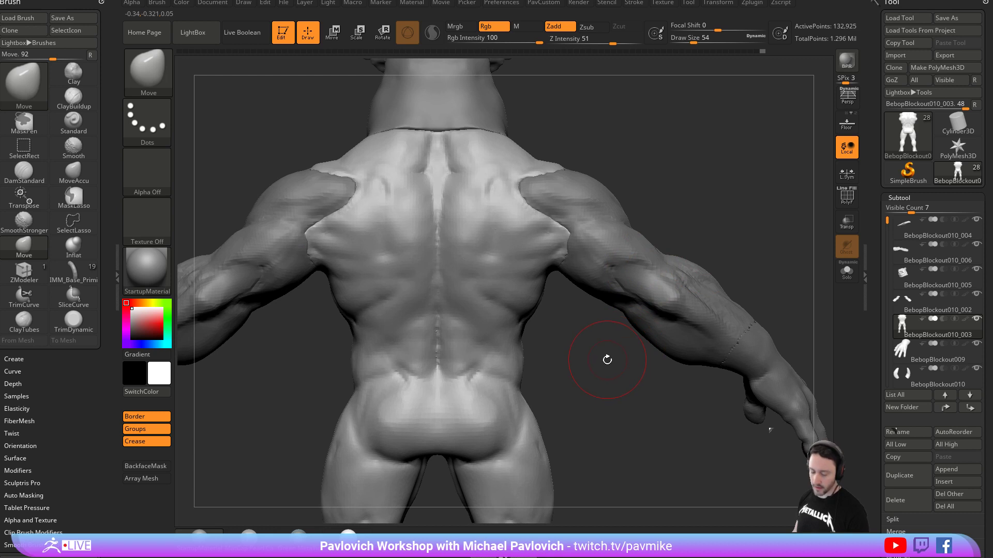
# Carve the lower lat edge and the back muscle separations with DamStandard at draw sizes 46, 39 and 37.
pyautogui.press('b')
pyautogui.press('d')
pyautogui.press('s')
pyautogui.moveTo(609, 359); pyautogui.dragTo(595, 336, button='right')
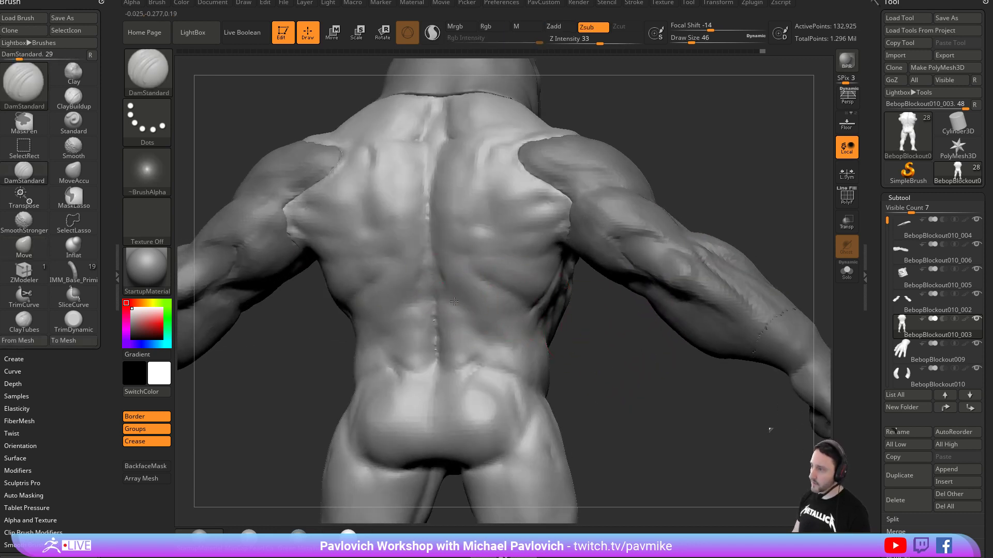
pyautogui.moveTo(442, 291)
pyautogui.mouseDown(button='right')
pyautogui.moveTo(456, 307)
pyautogui.moveTo(591, 343)
pyautogui.moveTo(540, 309)
pyautogui.mouseUp(button='right')
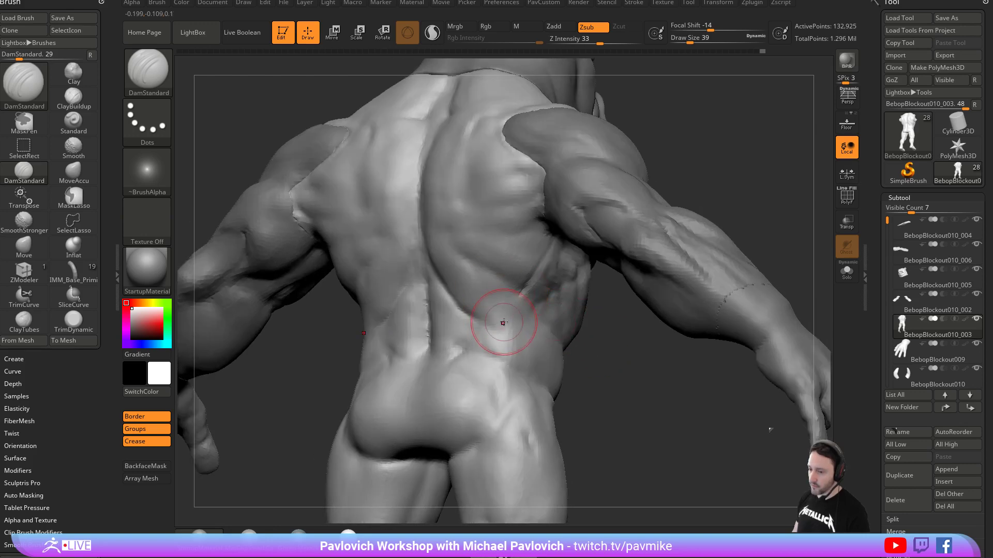
pyautogui.moveTo(546, 350)
pyautogui.mouseDown(button='right')
pyautogui.moveTo(589, 350)
pyautogui.moveTo(576, 366)
pyautogui.moveTo(495, 321)
pyautogui.mouseUp(button='right')
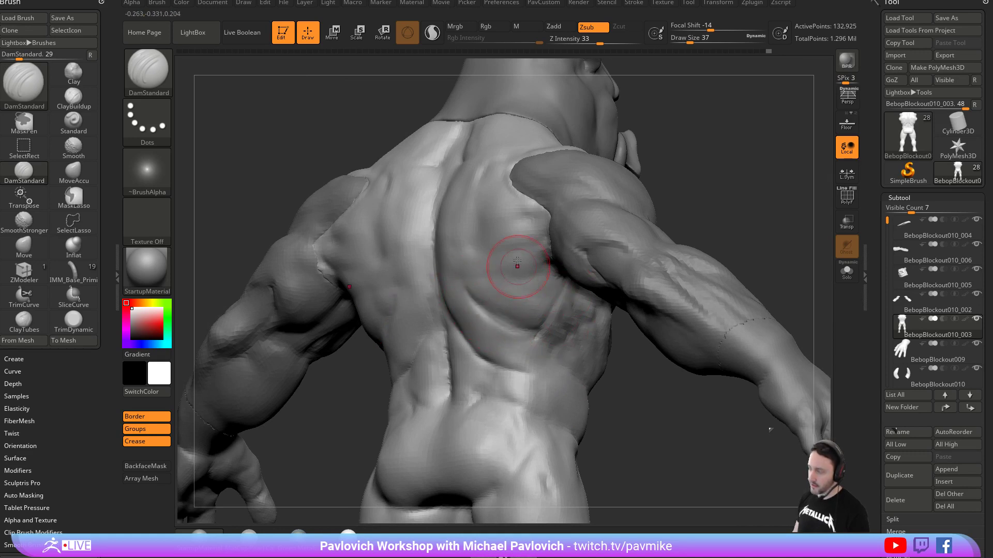
# Build up and blend the lats and upper back with the Clay brush at draw size 31.
pyautogui.press('b')
pyautogui.press('c')
pyautogui.press('l')
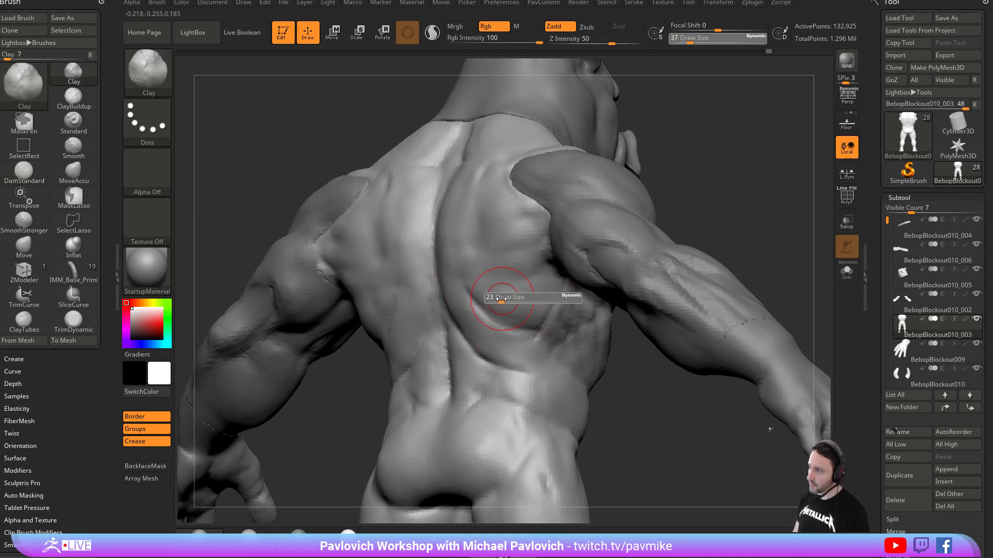
pyautogui.press('shift')
pyautogui.moveTo(510, 313)
pyautogui.mouseDown(button='right')
pyautogui.moveTo(720, 193)
pyautogui.moveTo(631, 193)
pyautogui.moveTo(668, 187)
pyautogui.mouseUp(button='right')
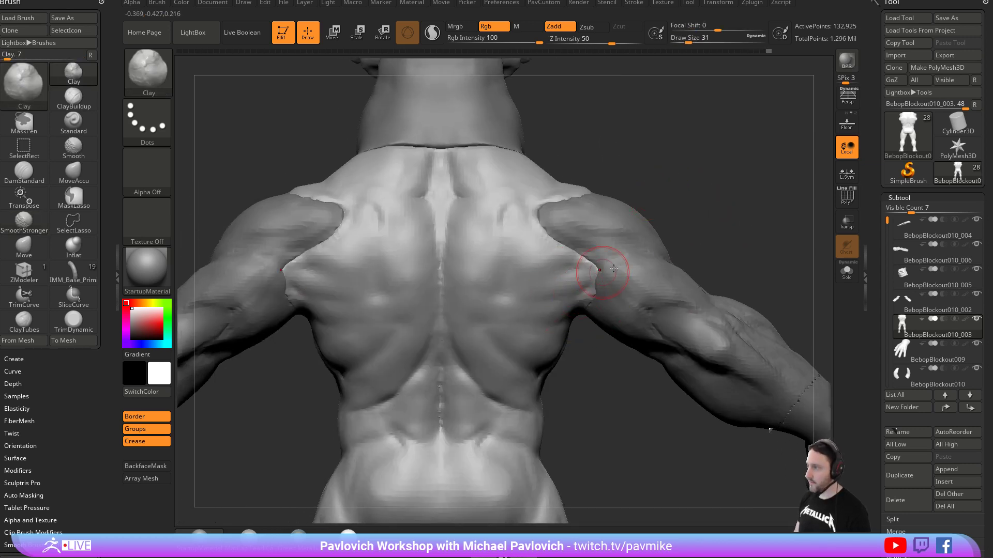
# Reselect the BebopBlockout010_003 body and adjust the ribcage and abs with the Move brush at draw size 77.
pyautogui.keyDown('alt'); pyautogui.click(634, 275); pyautogui.keyUp('alt')
pyautogui.keyDown('ctrl'); pyautogui.moveTo(762, 232); pyautogui.dragTo(663, 215, button='right'); pyautogui.keyUp('ctrl')
pyautogui.keyDown('alt'); pyautogui.moveTo(664, 215); pyautogui.dragTo(634, 205, button='right'); pyautogui.keyUp('alt')
pyautogui.keyDown('alt'); pyautogui.click(522, 291); pyautogui.keyUp('alt')
pyautogui.keyDown('alt'); pyautogui.moveTo(727, 212); pyautogui.dragTo(677, 176, button='right'); pyautogui.keyUp('alt')
pyautogui.press('b')
pyautogui.press('m')
pyautogui.press('v')
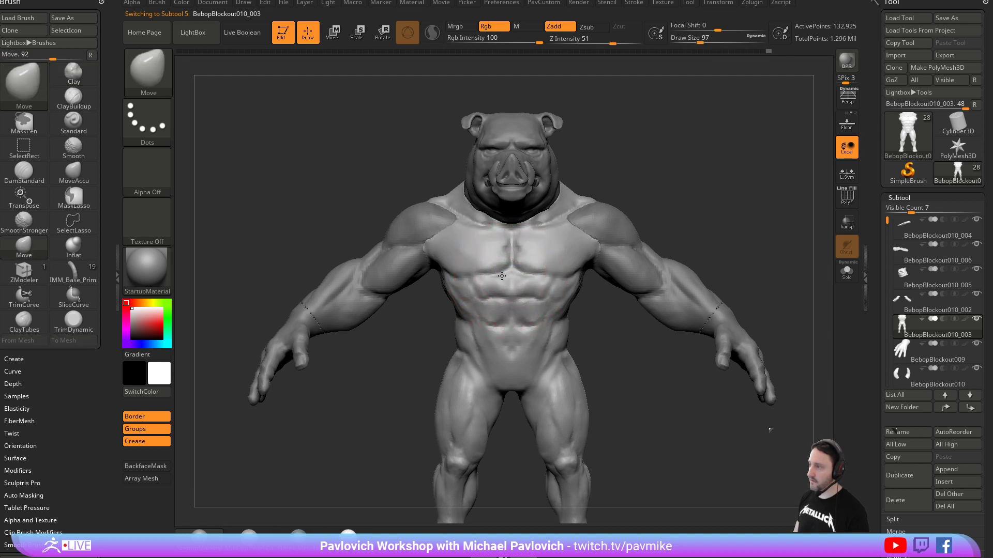
pyautogui.press('[')
pyautogui.press('[')
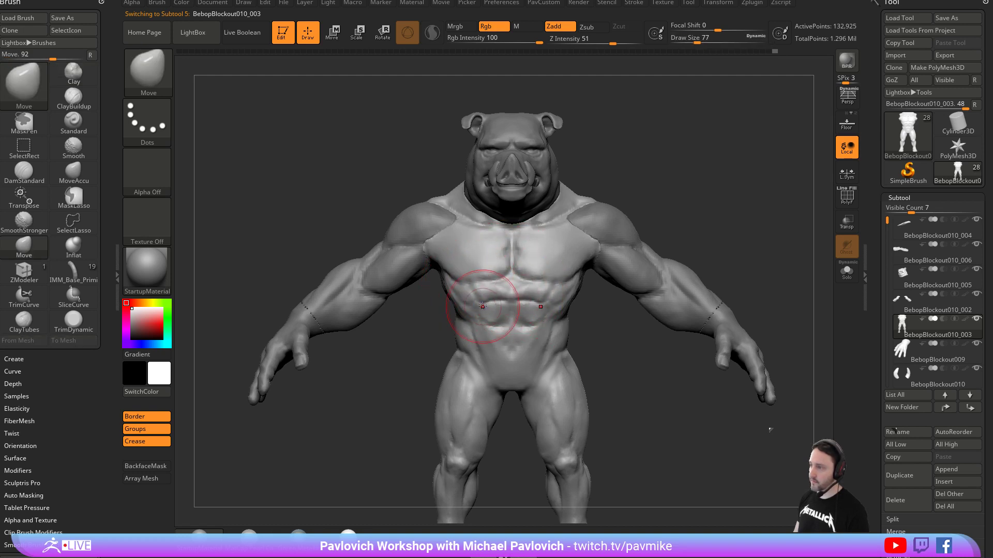
pyautogui.keyDown('alt'); pyautogui.moveTo(619, 326); pyautogui.dragTo(716, 284, button='right'); pyautogui.keyUp('alt')
pyautogui.moveTo(699, 284); pyautogui.dragTo(622, 300)
# Smooth the chest muscles and the groove between them at draw size 25.
pyautogui.moveTo(622, 301); pyautogui.dragTo(724, 212, button='right')
pyautogui.keyDown('shift'); pyautogui.moveTo(724, 212); pyautogui.dragTo(702, 226, button='right'); pyautogui.keyUp('shift')
pyautogui.press('shift')
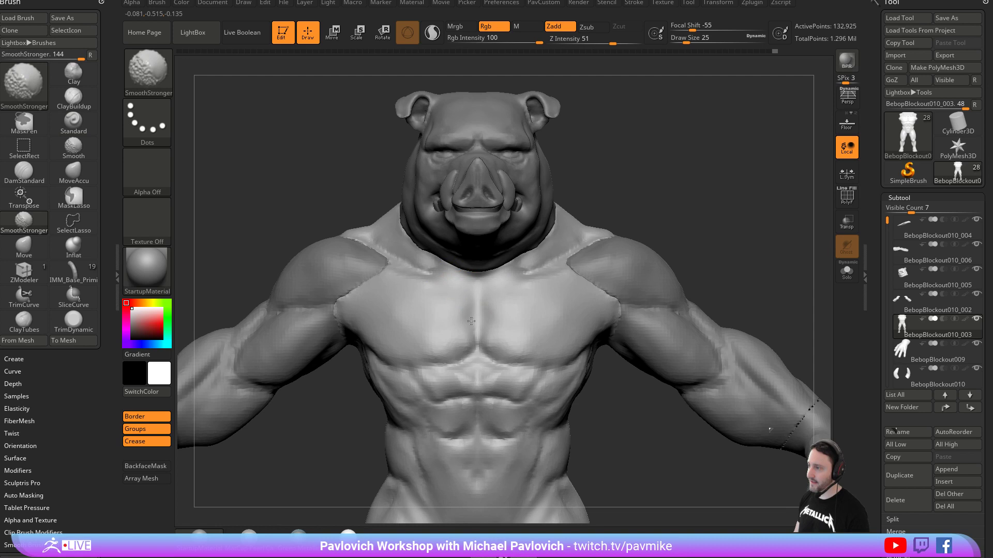
pyautogui.keyDown('shift'); pyautogui.moveTo(468, 332); pyautogui.dragTo(468, 311); pyautogui.keyUp('shift')
pyautogui.keyDown('alt'); pyautogui.moveTo(708, 190); pyautogui.dragTo(689, 217, button='right'); pyautogui.keyUp('alt')
# Carve the collarbone edges and the base of the neck with DamStandard at draw size 35.
pyautogui.press('b')
pyautogui.press('d')
pyautogui.press('s')
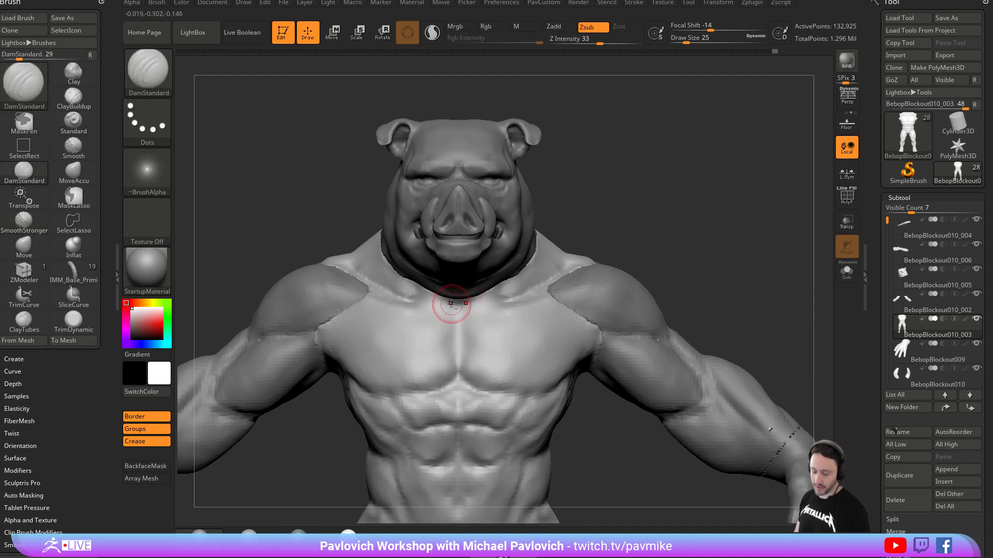
pyautogui.press(']')
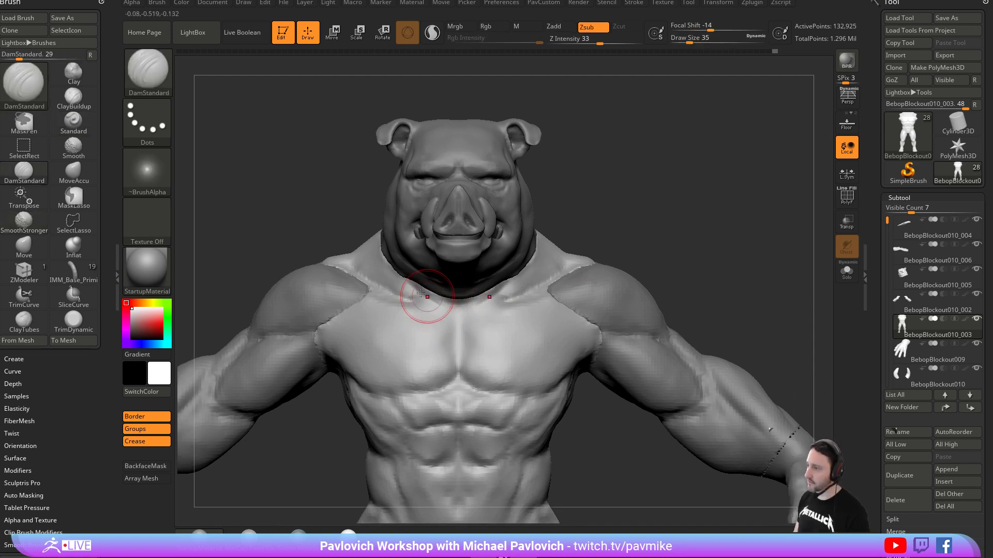
pyautogui.moveTo(424, 302); pyautogui.dragTo(472, 307, button='right')
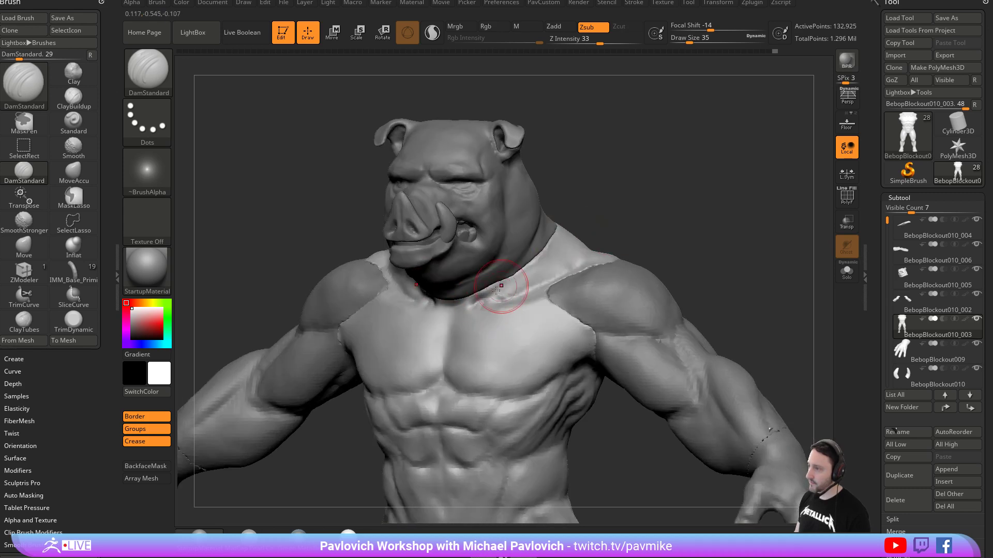
pyautogui.moveTo(612, 219)
pyautogui.mouseDown(button='right')
pyautogui.moveTo(543, 229)
pyautogui.moveTo(572, 239)
pyautogui.mouseUp(button='right')
pyautogui.moveTo(658, 245)
pyautogui.keyDown('alt'); pyautogui.mouseDown(button='right')
pyautogui.moveTo(653, 228)
pyautogui.moveTo(675, 195)
pyautogui.moveTo(682, 215)
pyautogui.moveTo(509, 305)
pyautogui.mouseUp(button='right'); pyautogui.keyUp('alt')
pyautogui.press('shift')
pyautogui.moveTo(623, 270)
pyautogui.mouseDown(button='right')
pyautogui.moveTo(628, 237)
pyautogui.moveTo(601, 228)
pyautogui.mouseUp(button='right')
# Carve the sternum channel between the chest muscles with DamStandard at draw size 23.
pyautogui.press('b')
pyautogui.press('d')
pyautogui.press('s')
pyautogui.press('s')
pyautogui.moveTo(469, 316); pyautogui.dragTo(444, 317)
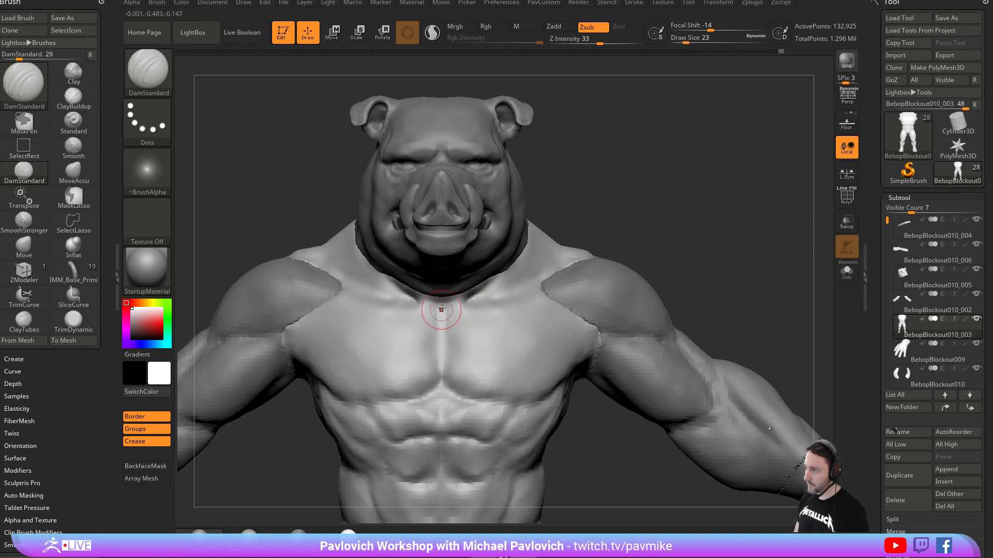
pyautogui.moveTo(448, 310); pyautogui.dragTo(465, 281, button='right')
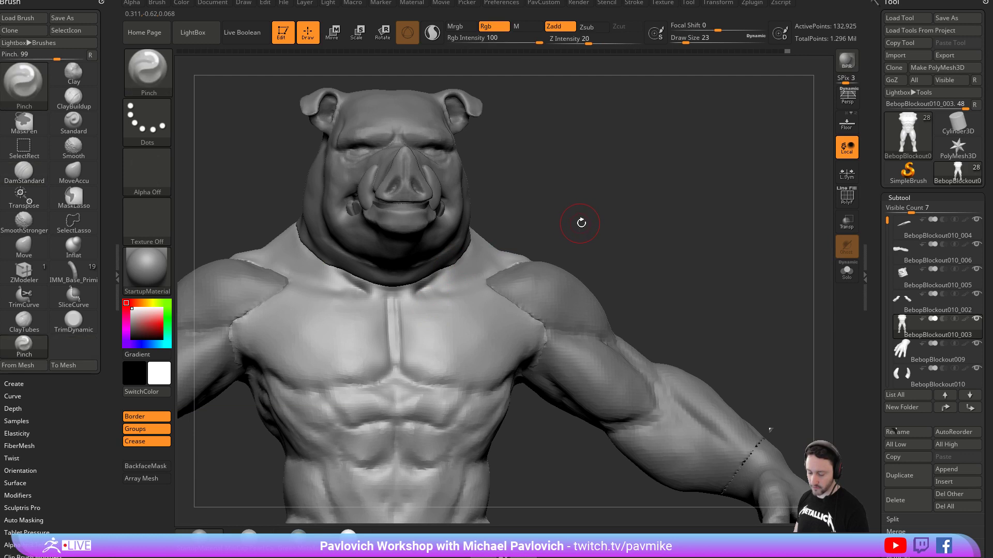
# Tighten the edges of the sternum channel with the Pinch brush at draw size 51.
pyautogui.press('b')
pyautogui.press('p')
pyautogui.press('i')
pyautogui.keyDown('shift'); pyautogui.moveTo(579, 224); pyautogui.dragTo(568, 239, button='right'); pyautogui.keyUp('shift')
pyautogui.press('s')
pyautogui.moveTo(382, 339); pyautogui.dragTo(405, 339)
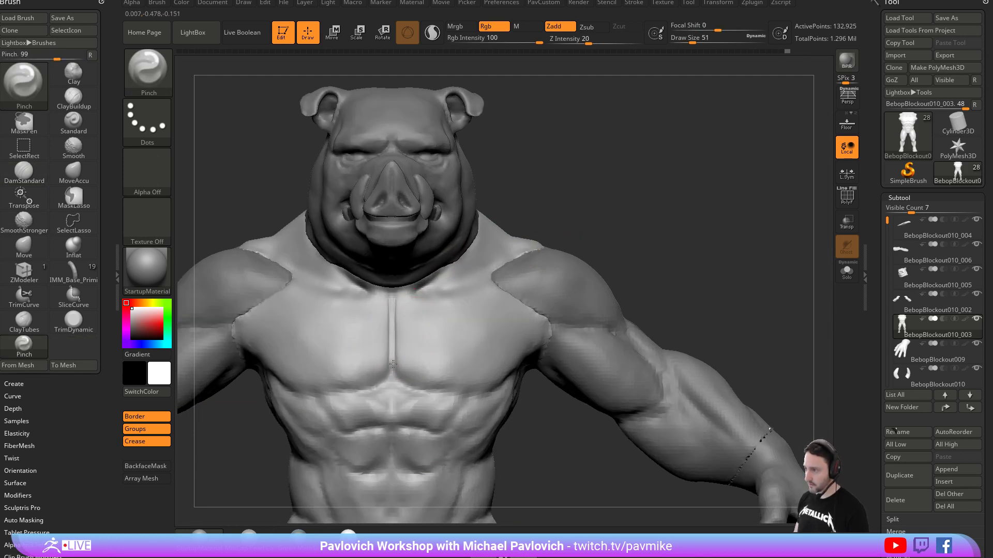
# Sharpen the sternum groove and carve a short crosswise notch over it with DamStandard at draw size 17.
pyautogui.press('d')
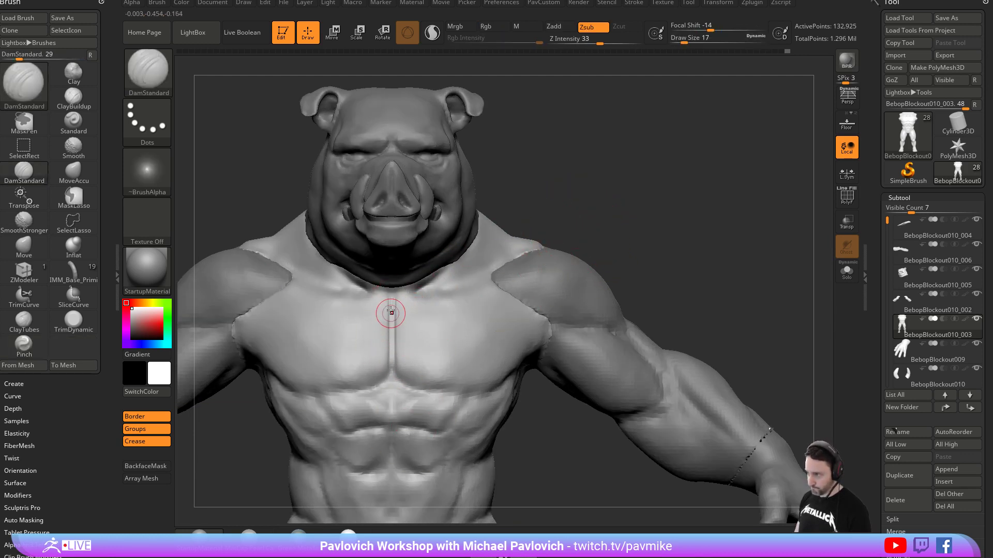
pyautogui.moveTo(391, 309); pyautogui.dragTo(621, 200, button='right')
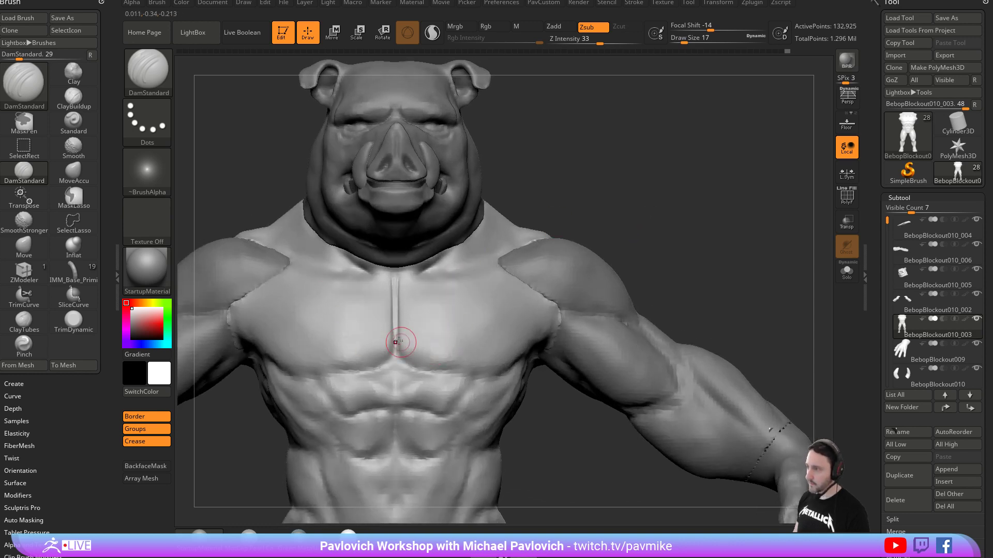
pyautogui.moveTo(652, 259); pyautogui.dragTo(647, 236, button='right')
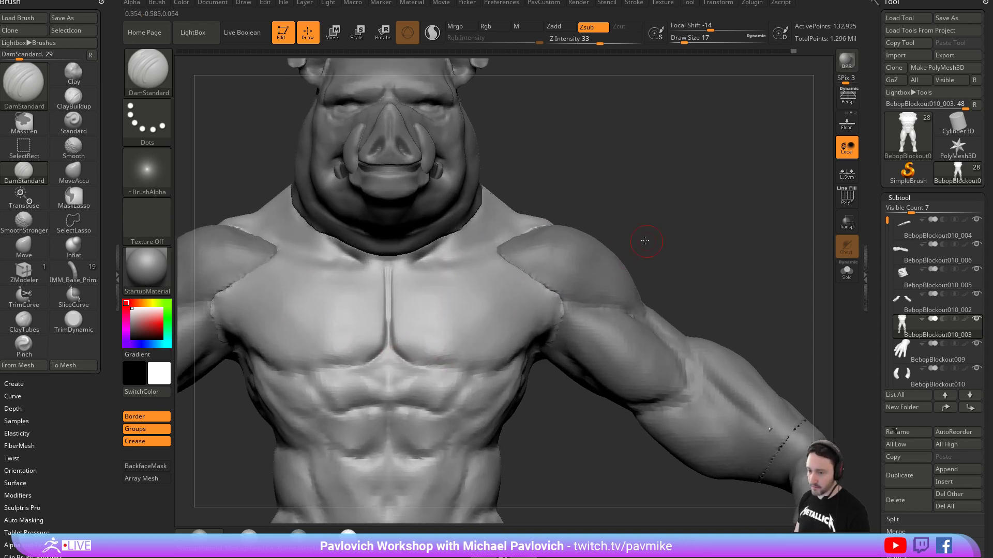
pyautogui.moveTo(688, 296)
pyautogui.mouseDown(button='right')
pyautogui.moveTo(744, 237)
pyautogui.moveTo(770, 408)
pyautogui.moveTo(431, 351)
pyautogui.mouseUp(button='right')
pyautogui.press(']')
pyautogui.press('[')
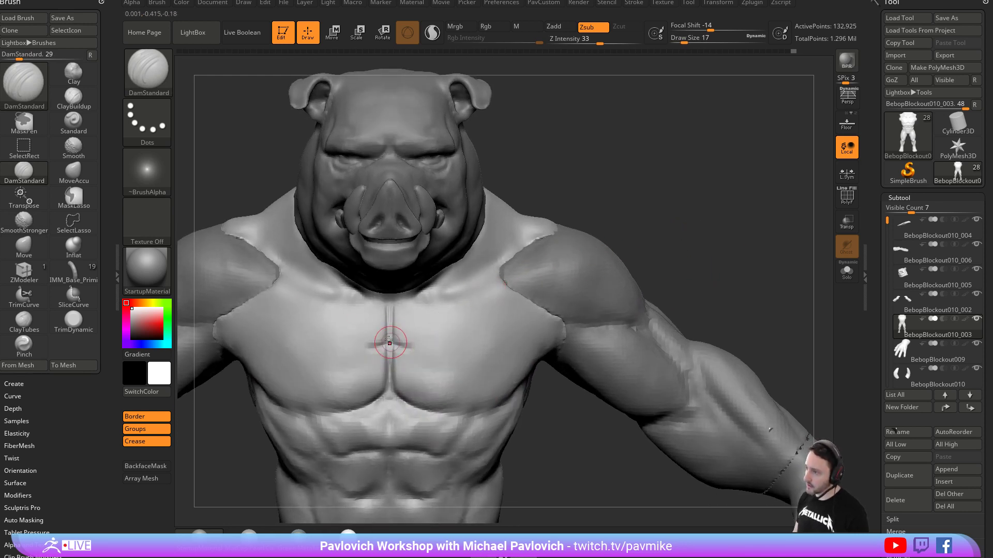
# Carve muscle fibre lines across the upper and outer pectorals towards the shoulders with DamStandard at draw size 29.
pyautogui.moveTo(692, 276)
pyautogui.mouseDown(button='right')
pyautogui.moveTo(707, 224)
pyautogui.moveTo(693, 232)
pyautogui.mouseUp(button='right')
pyautogui.moveTo(617, 262)
pyautogui.mouseDown(button='right')
pyautogui.moveTo(703, 254)
pyautogui.moveTo(626, 258)
pyautogui.moveTo(716, 226)
pyautogui.moveTo(682, 262)
pyautogui.moveTo(623, 267)
pyautogui.mouseUp(button='right')
pyautogui.press('s')
pyautogui.moveTo(416, 334); pyautogui.dragTo(419, 333)
pyautogui.moveTo(600, 302)
pyautogui.mouseDown(button='right')
pyautogui.moveTo(680, 270)
pyautogui.moveTo(479, 273)
pyautogui.mouseUp(button='right')
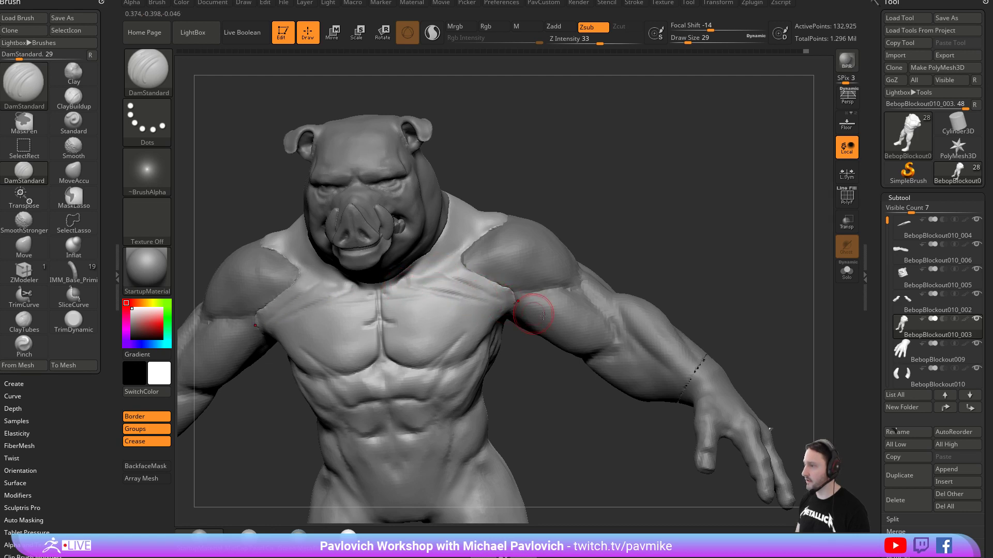
pyautogui.moveTo(434, 279); pyautogui.dragTo(443, 344, button='right')
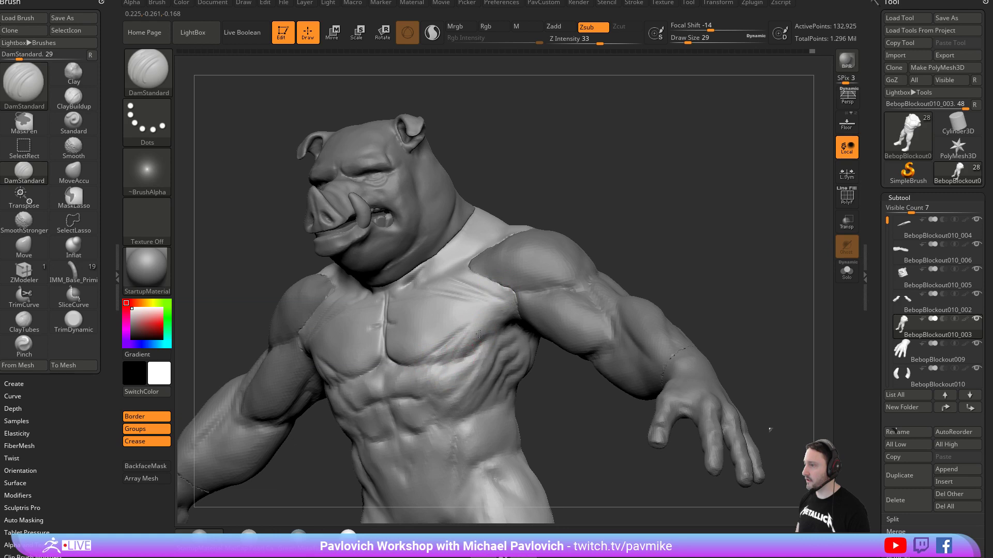
pyautogui.moveTo(608, 215); pyautogui.dragTo(589, 263)
pyautogui.moveTo(589, 262); pyautogui.dragTo(663, 250, button='right')
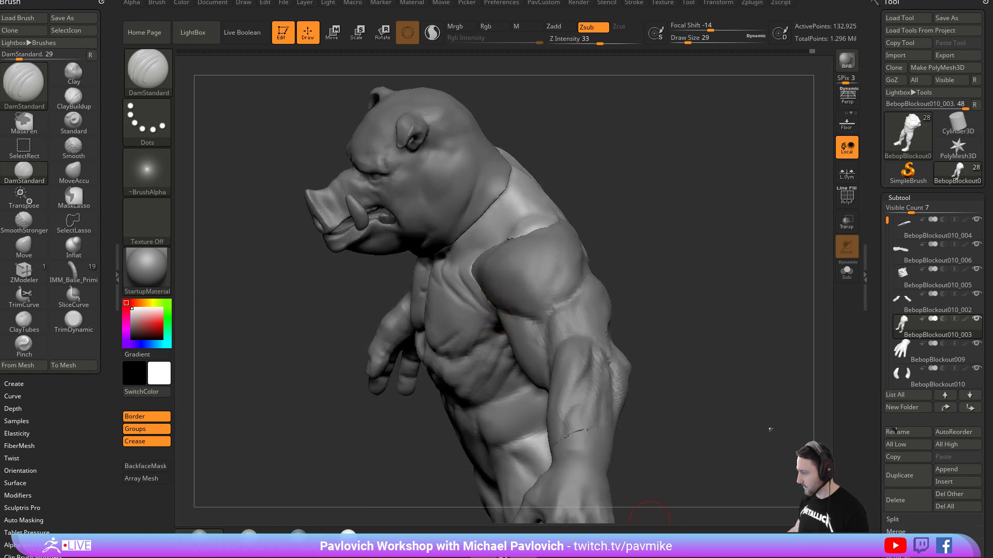
# Switch to the Zygote Body browser page and examine the isolated pectoralis major over the rib cage and upper arm.
pyautogui.hotkey('alt', 'Tab')
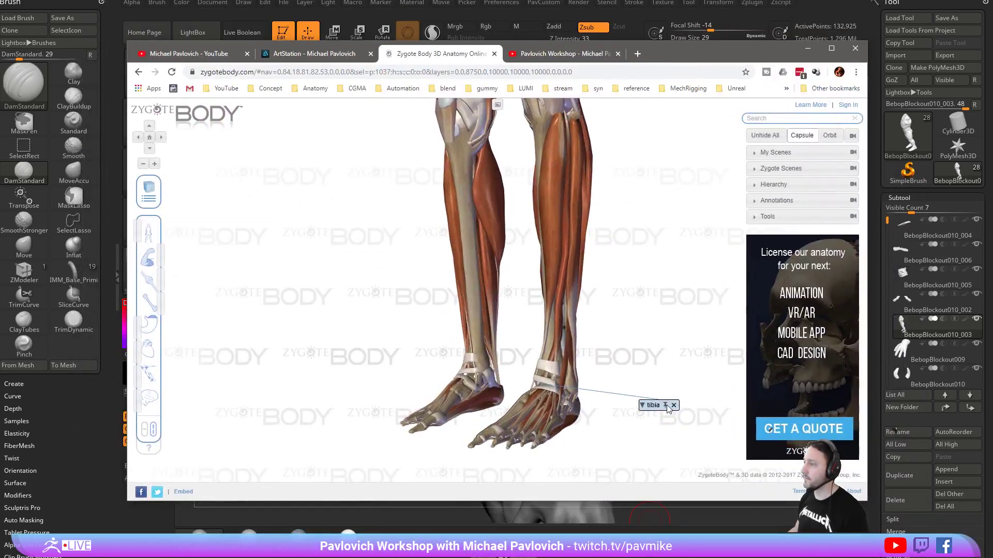
pyautogui.click(673, 405)
pyautogui.moveTo(660, 261); pyautogui.dragTo(654, 434)
pyautogui.moveTo(665, 280); pyautogui.dragTo(643, 504)
pyautogui.moveTo(641, 382); pyautogui.dragTo(716, 357)
pyautogui.click(503, 216)
pyautogui.click(636, 223)
pyautogui.moveTo(673, 174); pyautogui.dragTo(677, 274)
pyautogui.click(528, 292)
pyautogui.moveTo(159, 254); pyautogui.dragTo(129, 267)
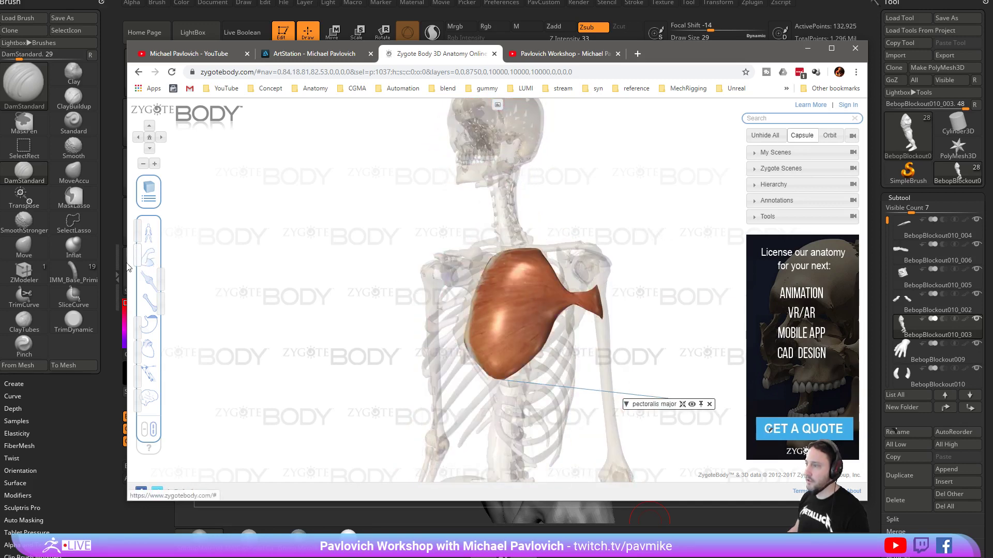
pyautogui.moveTo(619, 202); pyautogui.dragTo(649, 204)
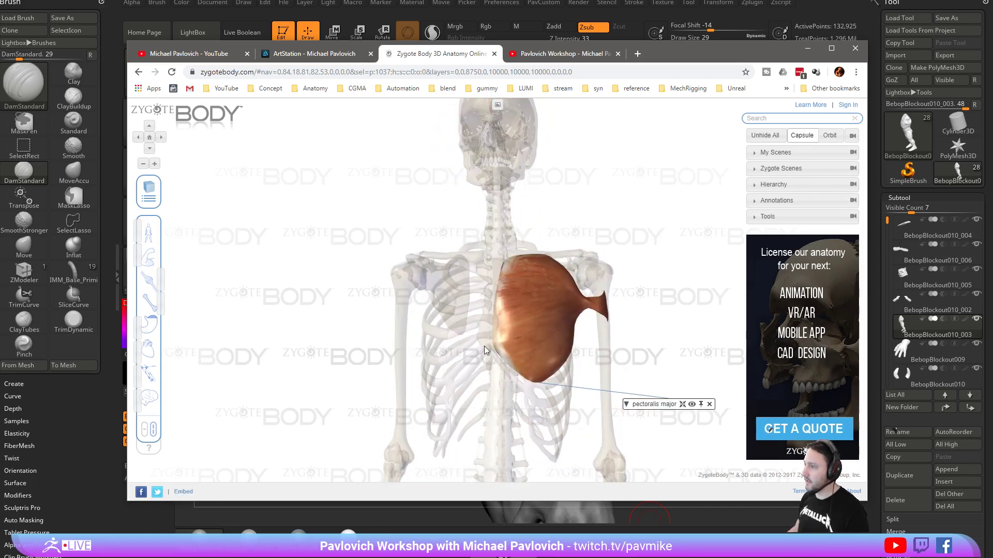
# Compare the full chest musculature with the isolated pectoralis major, checking its attachments at the sternum and arm.
pyautogui.click(663, 240)
pyautogui.moveTo(662, 240); pyautogui.dragTo(631, 179)
pyautogui.moveTo(142, 257); pyautogui.dragTo(198, 262)
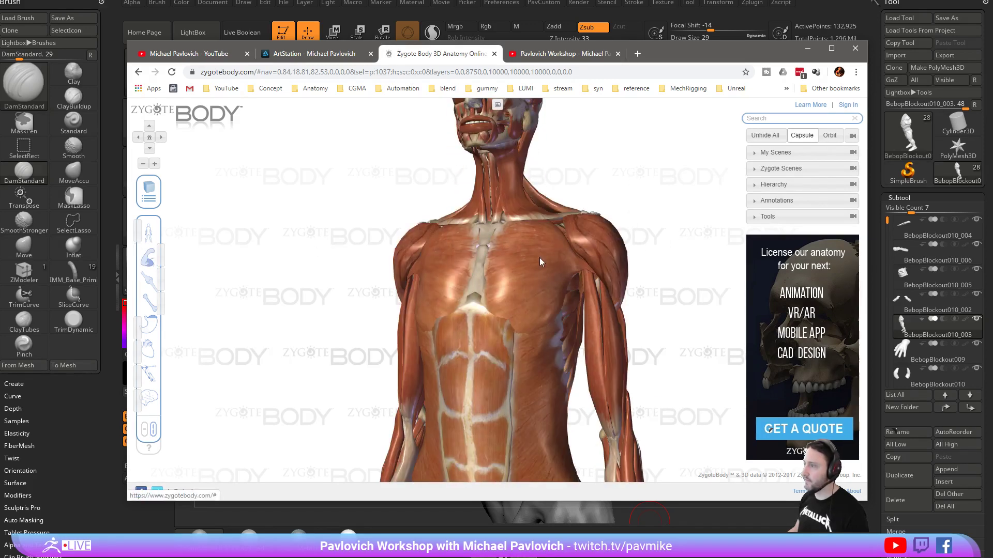
pyautogui.click(539, 261)
pyautogui.click(156, 259)
pyautogui.moveTo(694, 211); pyautogui.dragTo(651, 234)
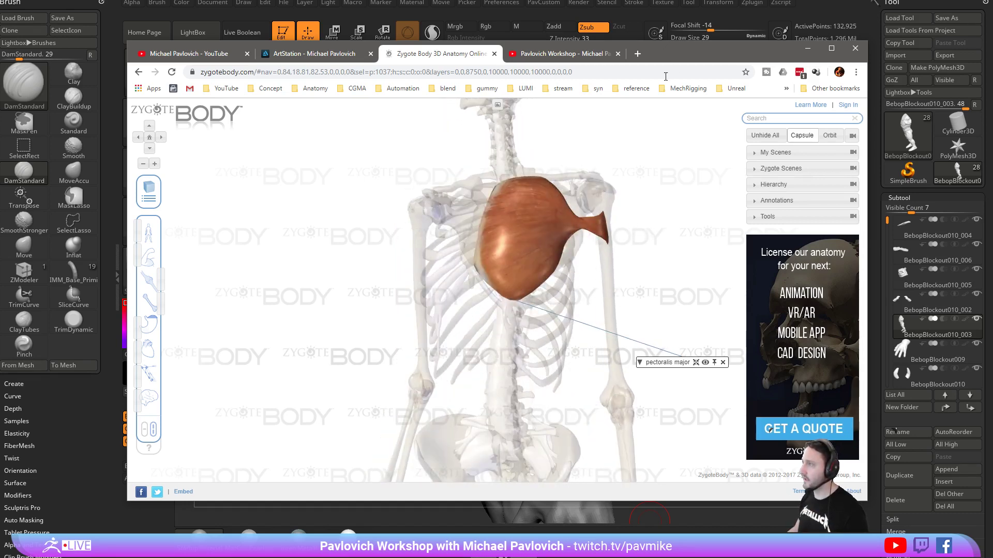
# Return to ZBrush and reshape the shoulder area of the BebopBlockout010_002 arms with the Move brush at draw size 56.
pyautogui.moveTo(670, 53); pyautogui.dragTo(992, 54)
pyautogui.moveTo(693, 226)
pyautogui.mouseDown()
pyautogui.moveTo(693, 246)
pyautogui.moveTo(705, 215)
pyautogui.moveTo(689, 262)
pyautogui.moveTo(669, 266)
pyautogui.moveTo(664, 282)
pyautogui.moveTo(654, 273)
pyautogui.moveTo(532, 288)
pyautogui.mouseUp()
pyautogui.press('b')
pyautogui.press('m')
pyautogui.press('v')
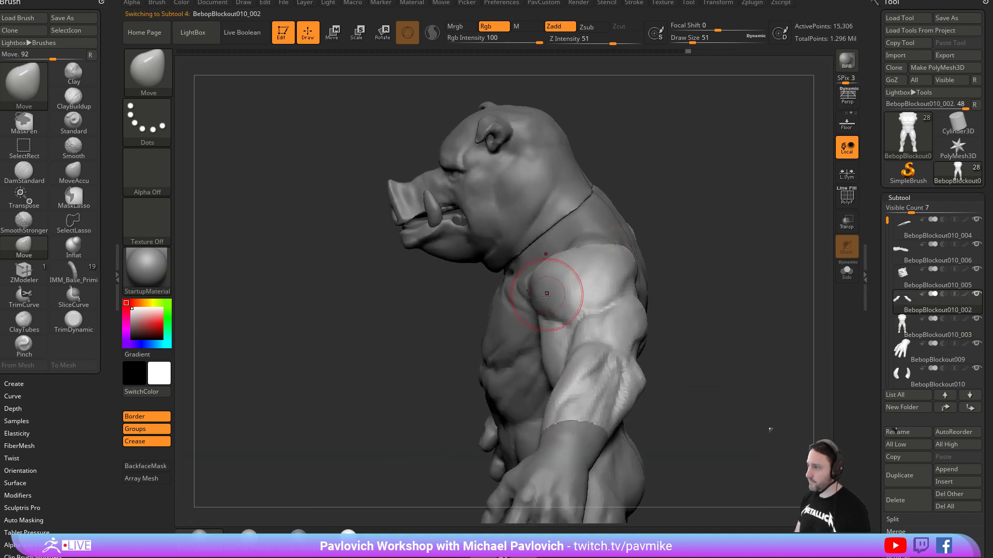
pyautogui.keyDown('alt'); pyautogui.click(541, 286); pyautogui.keyUp('alt')
pyautogui.press('s')
pyautogui.moveTo(563, 320); pyautogui.dragTo(571, 320)
pyautogui.moveTo(665, 257); pyautogui.dragTo(739, 263)
pyautogui.press('s')
pyautogui.moveTo(574, 305); pyautogui.dragTo(538, 266)
pyautogui.moveTo(646, 290)
pyautogui.mouseDown()
pyautogui.moveTo(698, 225)
pyautogui.moveTo(670, 241)
pyautogui.mouseUp()
pyautogui.moveTo(556, 318); pyautogui.dragTo(547, 305)
pyautogui.moveTo(627, 300); pyautogui.dragTo(544, 337)
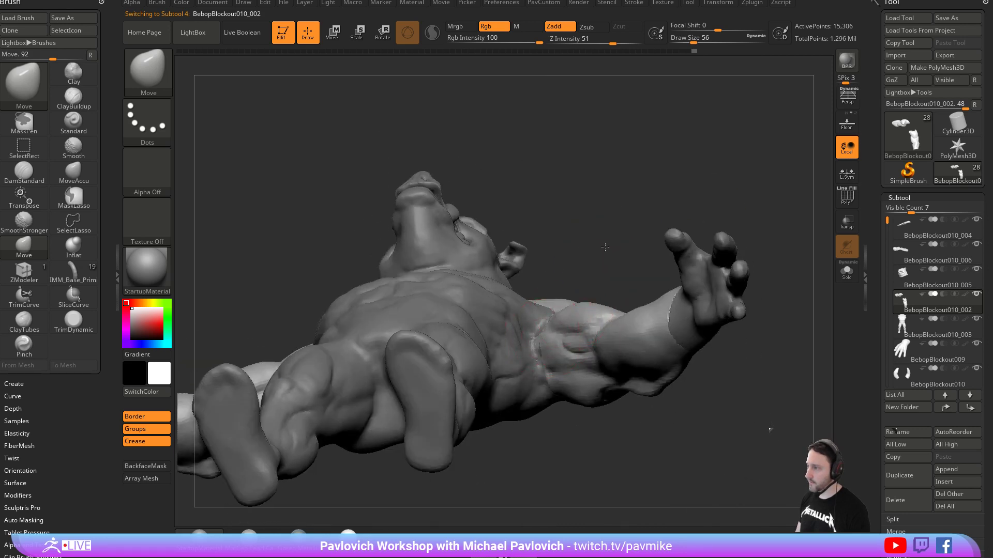
# Select the BebopBlockout010_003 body, then raise and smooth the upper chest with the Standard brush at draw size 29.
pyautogui.keyDown('shift'); pyautogui.moveTo(605, 247); pyautogui.dragTo(599, 336); pyautogui.keyUp('shift')
pyautogui.press('b')
pyautogui.press('s')
pyautogui.press('t')
pyautogui.keyDown('alt'); pyautogui.click(525, 310); pyautogui.keyUp('alt')
pyautogui.moveTo(664, 245)
pyautogui.keyDown('alt'); pyautogui.mouseDown()
pyautogui.moveTo(697, 243)
pyautogui.moveTo(616, 249)
pyautogui.mouseUp(); pyautogui.keyUp('alt')
pyautogui.press('s')
pyautogui.moveTo(482, 314); pyautogui.dragTo(485, 313)
pyautogui.keyDown('shift'); pyautogui.moveTo(449, 306); pyautogui.dragTo(436, 310); pyautogui.keyUp('shift')
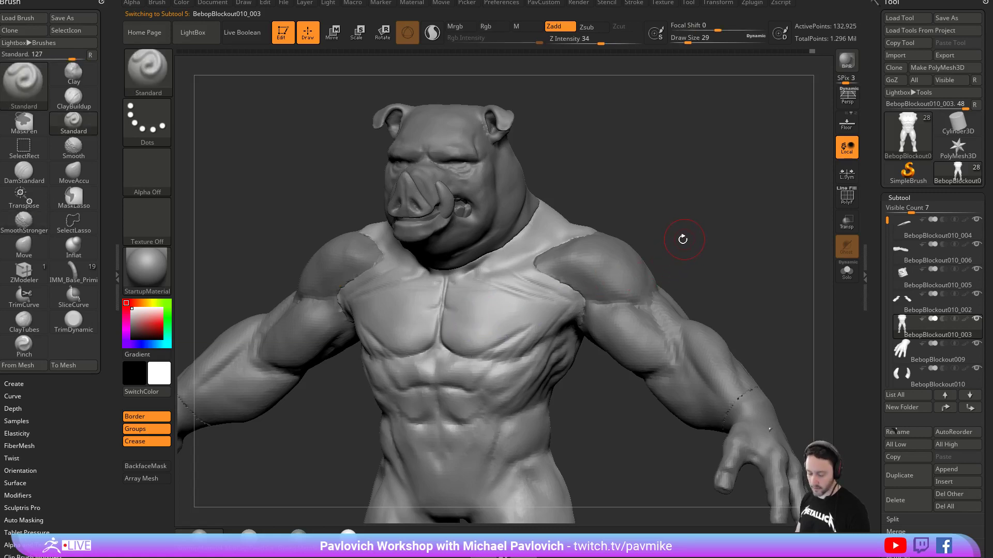
pyautogui.press('b')
pyautogui.press('c')
pyautogui.press('l')
# Carve short crosswise notches along both sides of the sternum with DamStandard at draw size 20.
pyautogui.moveTo(709, 202)
pyautogui.keyDown('shift'); pyautogui.mouseDown()
pyautogui.moveTo(722, 215)
pyautogui.moveTo(568, 356)
pyautogui.mouseUp(); pyautogui.keyUp('shift')
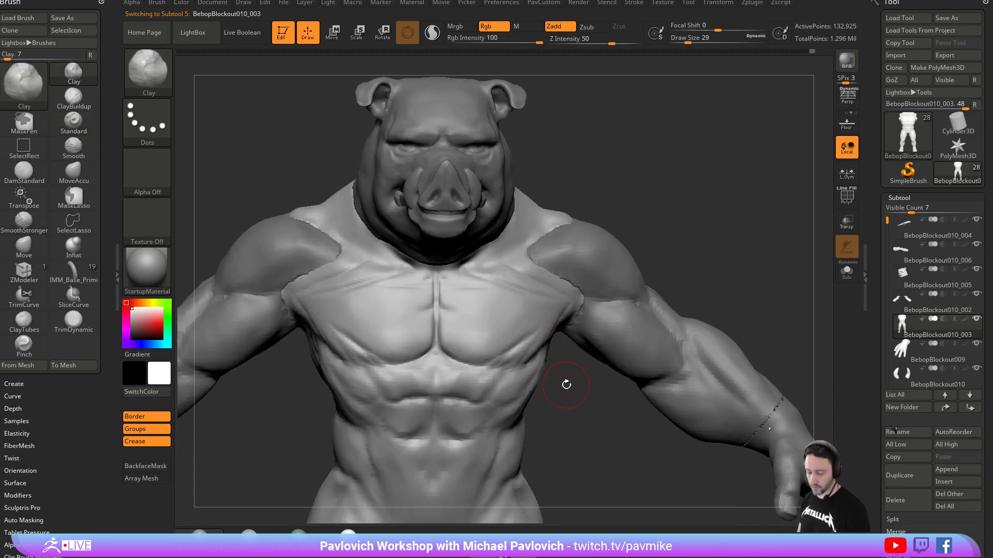
pyautogui.press('b')
pyautogui.press('d')
pyautogui.press('s')
pyautogui.moveTo(576, 398)
pyautogui.mouseDown()
pyautogui.moveTo(482, 377)
pyautogui.moveTo(494, 374)
pyautogui.mouseUp()
pyautogui.press('s')
pyautogui.moveTo(740, 225); pyautogui.dragTo(775, 247)
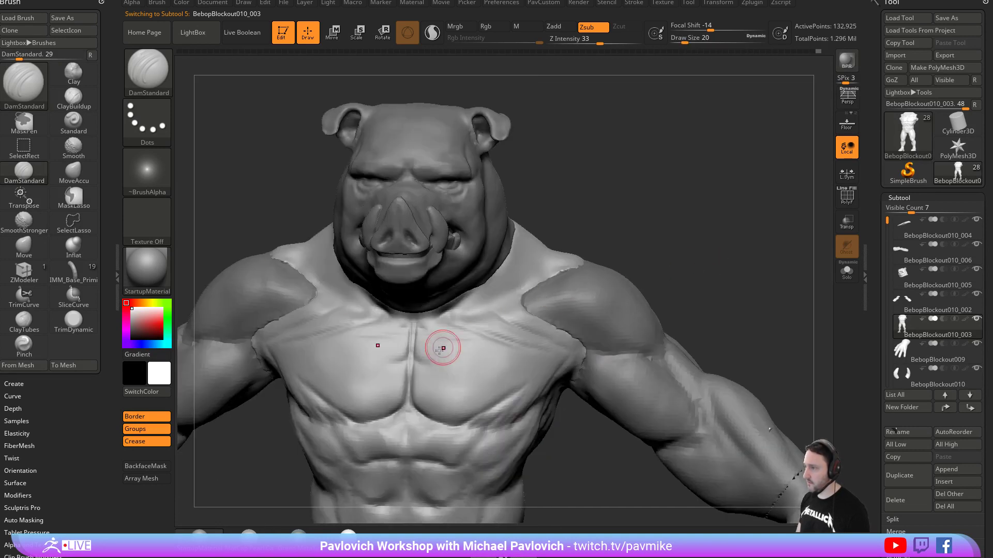
pyautogui.moveTo(432, 357)
pyautogui.mouseDown()
pyautogui.moveTo(413, 359)
pyautogui.moveTo(413, 375)
pyautogui.mouseUp()
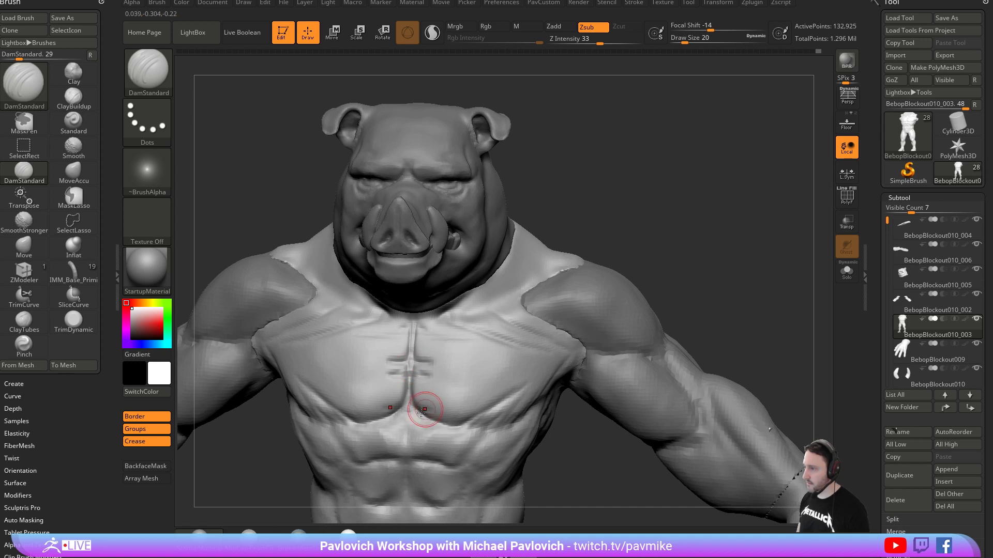
pyautogui.moveTo(693, 259); pyautogui.dragTo(446, 333)
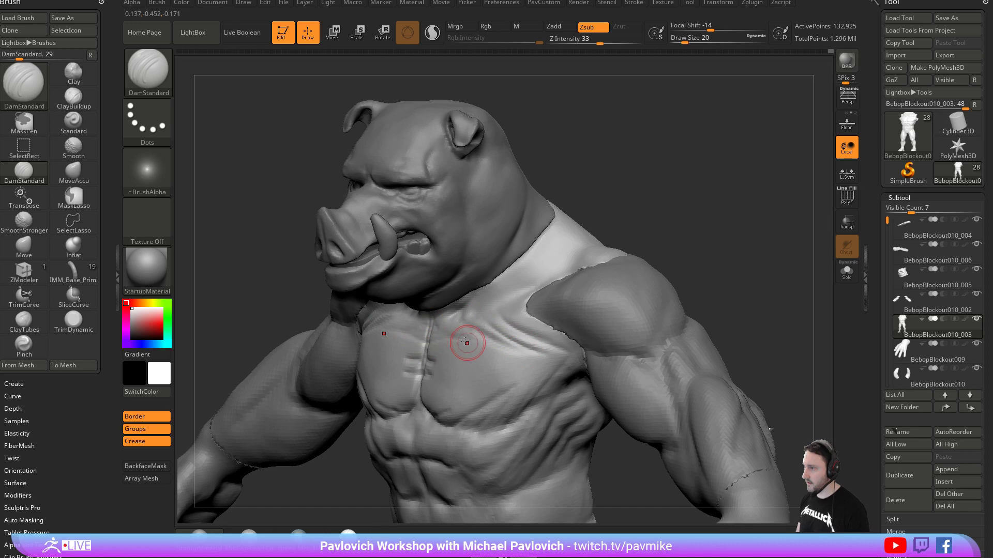
# Build up the pectoral muscle fibres with the Clay brush at draw size 23 and save the project.
pyautogui.moveTo(584, 227); pyautogui.dragTo(717, 247)
pyautogui.press('2')
pyautogui.moveTo(441, 350); pyautogui.dragTo(473, 360)
pyautogui.moveTo(765, 262)
pyautogui.mouseDown()
pyautogui.moveTo(761, 297)
pyautogui.moveTo(693, 320)
pyautogui.mouseUp()
pyautogui.moveTo(466, 380)
pyautogui.mouseDown()
pyautogui.moveTo(440, 388)
pyautogui.moveTo(468, 373)
pyautogui.mouseUp()
pyautogui.moveTo(543, 367); pyautogui.dragTo(496, 347, button='right')
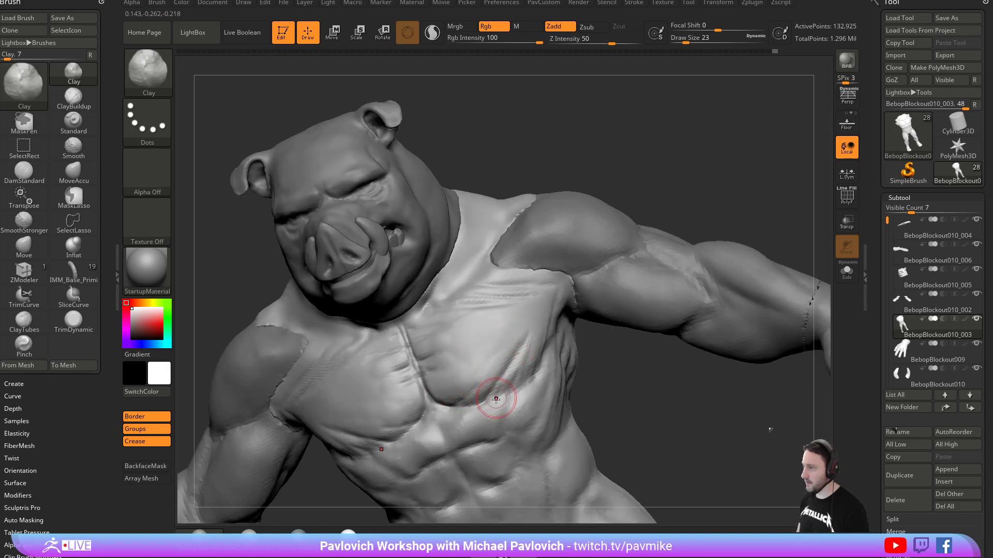
pyautogui.moveTo(498, 392); pyautogui.dragTo(581, 350, button='right')
pyautogui.hotkey('ctrl', 's')
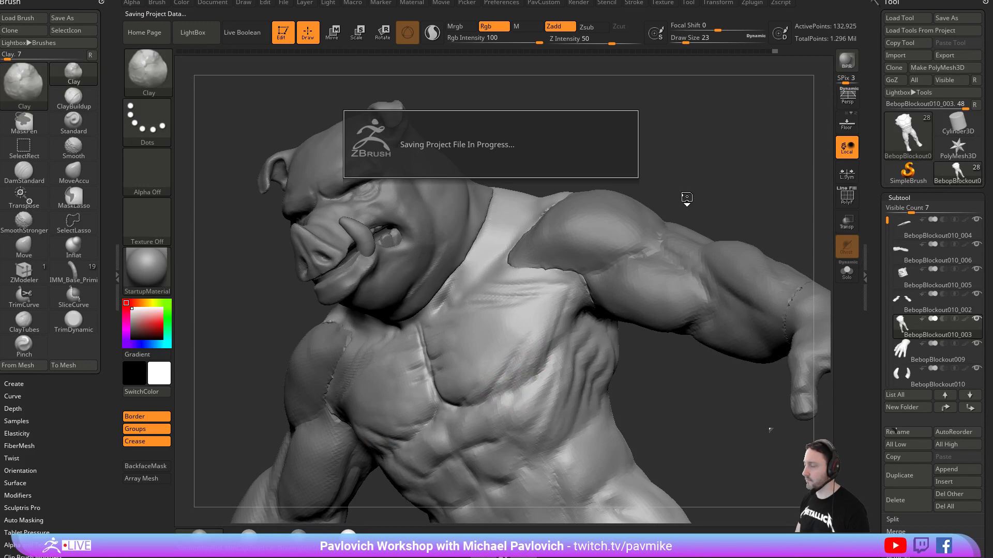
# Soften the pectoral striations and the notches beside the sternum with SmoothStronger at draw size 23.
pyautogui.moveTo(692, 184); pyautogui.dragTo(426, 386, button='right')
pyautogui.moveTo(679, 162); pyautogui.dragTo(440, 345, button='right')
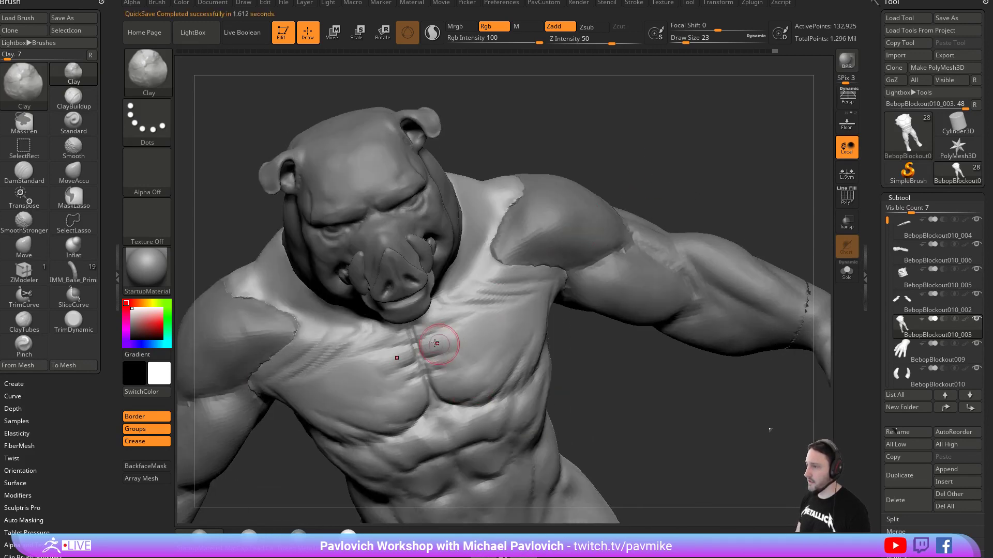
pyautogui.moveTo(716, 217)
pyautogui.mouseDown(button='right')
pyautogui.moveTo(724, 177)
pyautogui.moveTo(446, 335)
pyautogui.mouseUp(button='right')
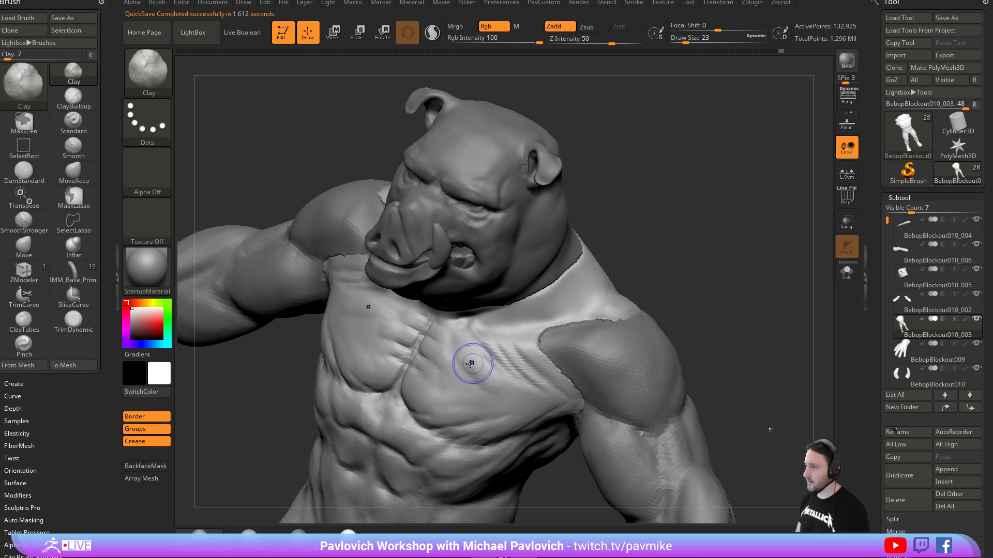
pyautogui.moveTo(522, 349)
pyautogui.mouseDown(button='right')
pyautogui.moveTo(704, 259)
pyautogui.moveTo(716, 293)
pyautogui.moveTo(657, 243)
pyautogui.moveTo(669, 221)
pyautogui.moveTo(724, 273)
pyautogui.mouseUp(button='right')
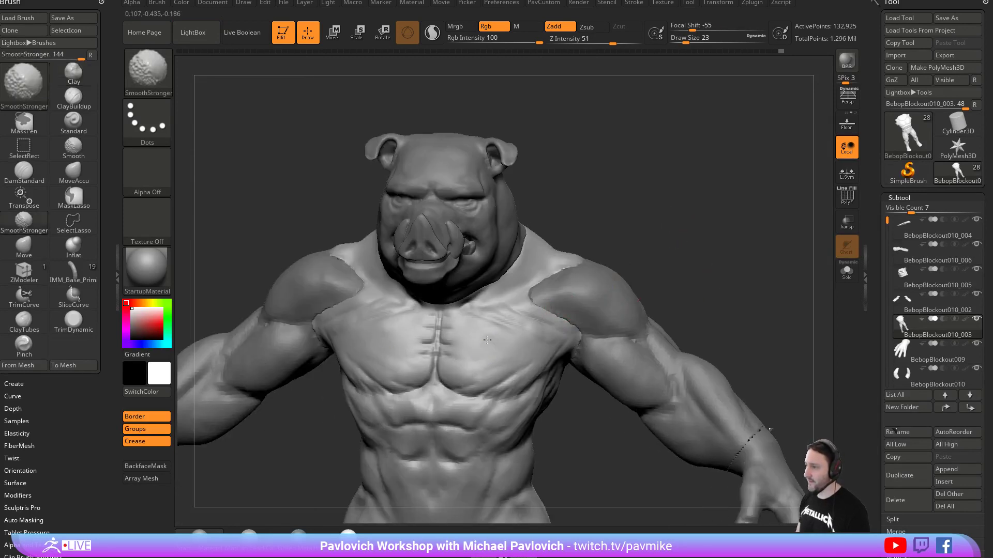
pyautogui.moveTo(665, 259)
pyautogui.mouseDown()
pyautogui.moveTo(684, 270)
pyautogui.moveTo(468, 362)
pyautogui.mouseUp()
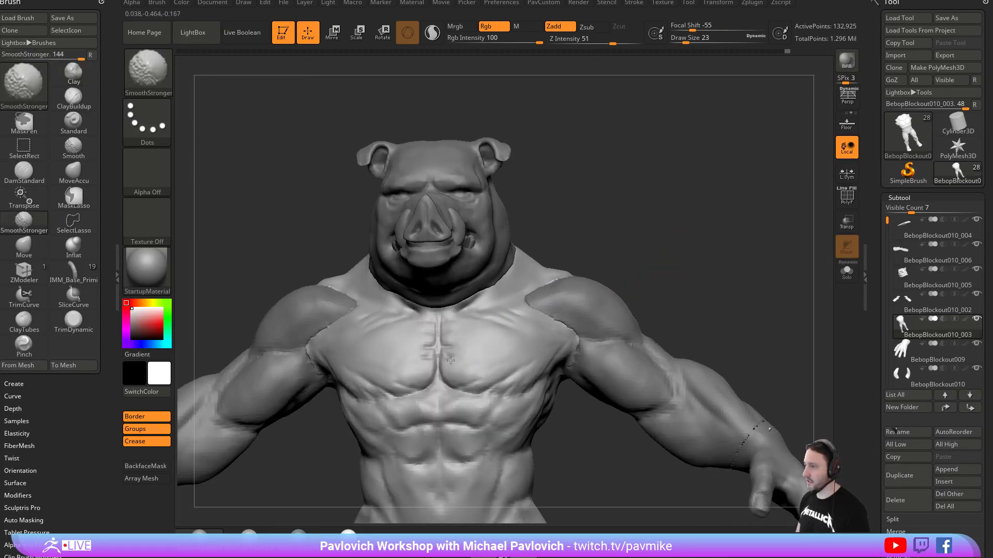
pyautogui.press('shift')
pyautogui.press('shift')
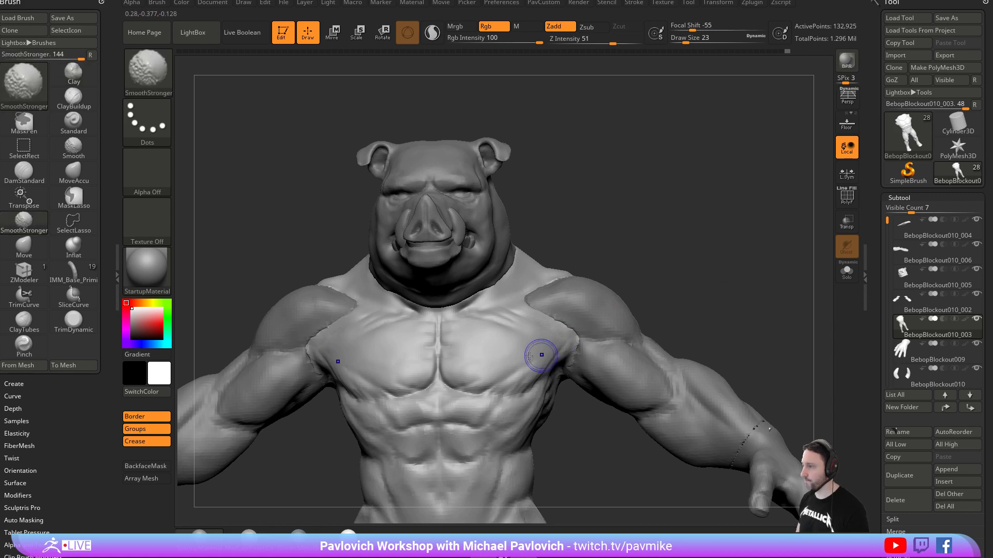
# Fill out the upper and outer pectorals with the Clay brush at draw size 29.
pyautogui.moveTo(724, 226)
pyautogui.mouseDown()
pyautogui.moveTo(760, 210)
pyautogui.moveTo(625, 288)
pyautogui.mouseUp()
pyautogui.press('s')
pyautogui.moveTo(492, 326); pyautogui.dragTo(529, 329)
pyautogui.moveTo(690, 293); pyautogui.dragTo(534, 343)
pyautogui.press('s')
pyautogui.moveTo(533, 342); pyautogui.dragTo(526, 344)
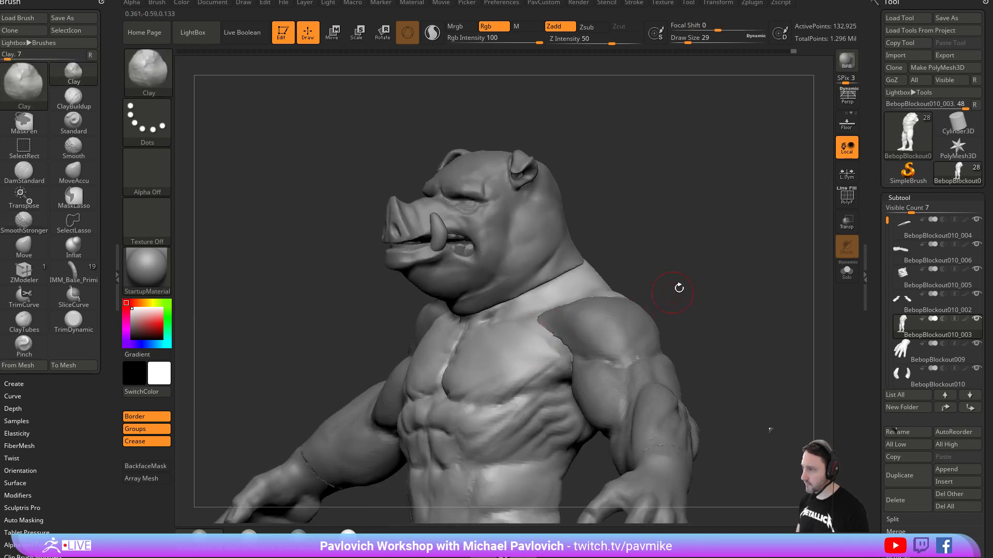
# Smooth the pectoral surface and the inner chest beside the sternum at draw size 27.
pyautogui.moveTo(671, 288); pyautogui.dragTo(680, 290)
pyautogui.keyDown('shift'); pyautogui.moveTo(488, 386); pyautogui.dragTo(451, 387); pyautogui.keyUp('shift')
pyautogui.moveTo(599, 276); pyautogui.dragTo(638, 287)
pyautogui.press('s')
pyautogui.moveTo(475, 349); pyautogui.dragTo(471, 350)
pyautogui.moveTo(444, 357)
pyautogui.keyDown('shift'); pyautogui.mouseDown()
pyautogui.moveTo(429, 344)
pyautogui.moveTo(434, 362)
pyautogui.moveTo(430, 337)
pyautogui.mouseUp(); pyautogui.keyUp('shift')
pyautogui.moveTo(604, 274); pyautogui.dragTo(569, 279)
pyautogui.keyDown('shift'); pyautogui.moveTo(439, 332); pyautogui.dragTo(441, 343); pyautogui.keyUp('shift')
pyautogui.moveTo(638, 290); pyautogui.dragTo(602, 295)
# Smooth the outer pectoral where it meets the shoulder, keeping draw size 27.
pyautogui.keyDown('shift'); pyautogui.moveTo(545, 339); pyautogui.dragTo(519, 360); pyautogui.keyUp('shift')
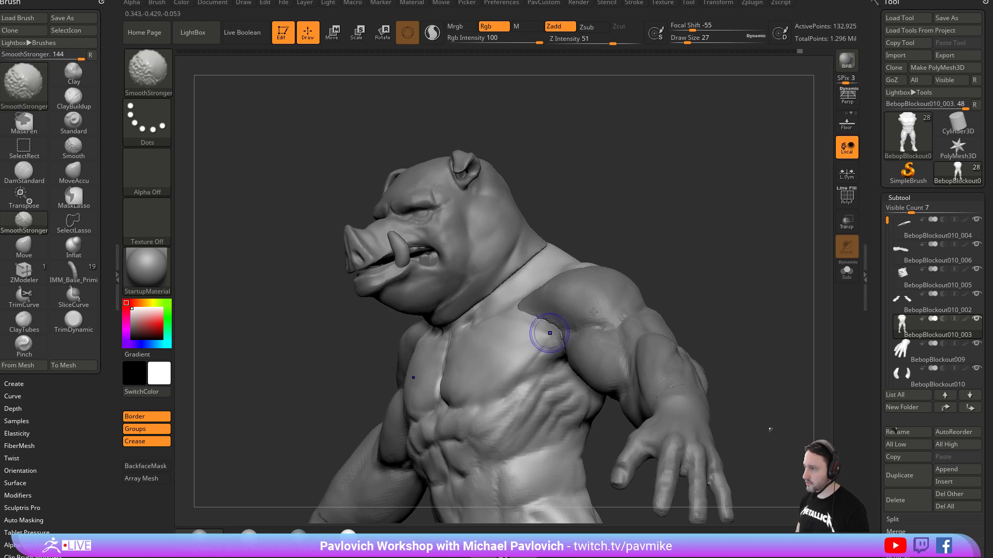
pyautogui.moveTo(690, 274); pyautogui.dragTo(723, 253)
pyautogui.keyDown('shift'); pyautogui.moveTo(558, 331); pyautogui.dragTo(561, 312); pyautogui.keyUp('shift')
pyautogui.keyDown('shift'); pyautogui.moveTo(667, 252); pyautogui.dragTo(703, 252); pyautogui.keyUp('shift')
pyautogui.press('shift')
pyautogui.moveTo(703, 252)
pyautogui.mouseDown(button='right')
pyautogui.moveTo(725, 246)
pyautogui.moveTo(729, 223)
pyautogui.mouseUp(button='right')
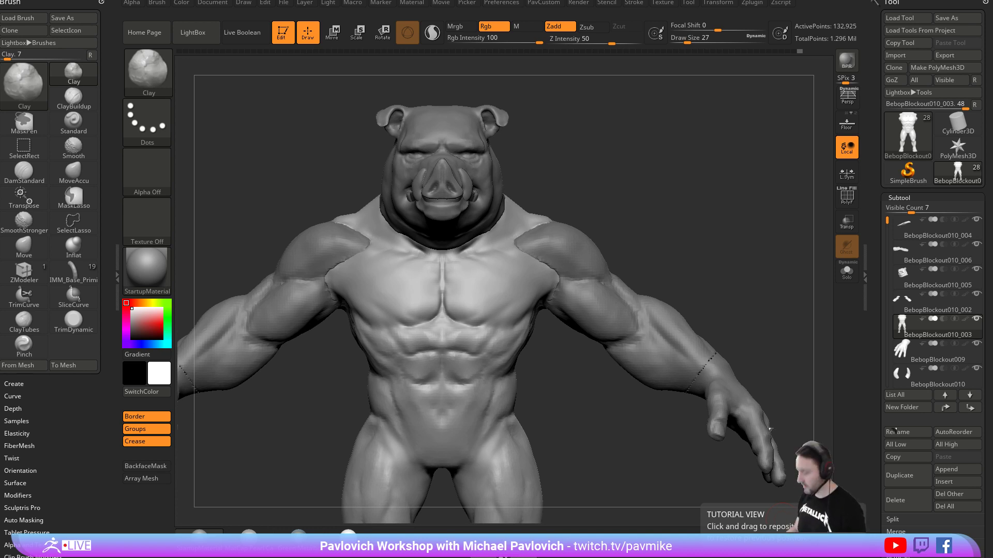
# Carve the creases between the lower pectorals and the upper abdominals with DamStandard at draw size 23.
pyautogui.moveTo(665, 194)
pyautogui.mouseDown()
pyautogui.moveTo(665, 215)
pyautogui.moveTo(692, 184)
pyautogui.moveTo(685, 243)
pyautogui.mouseUp()
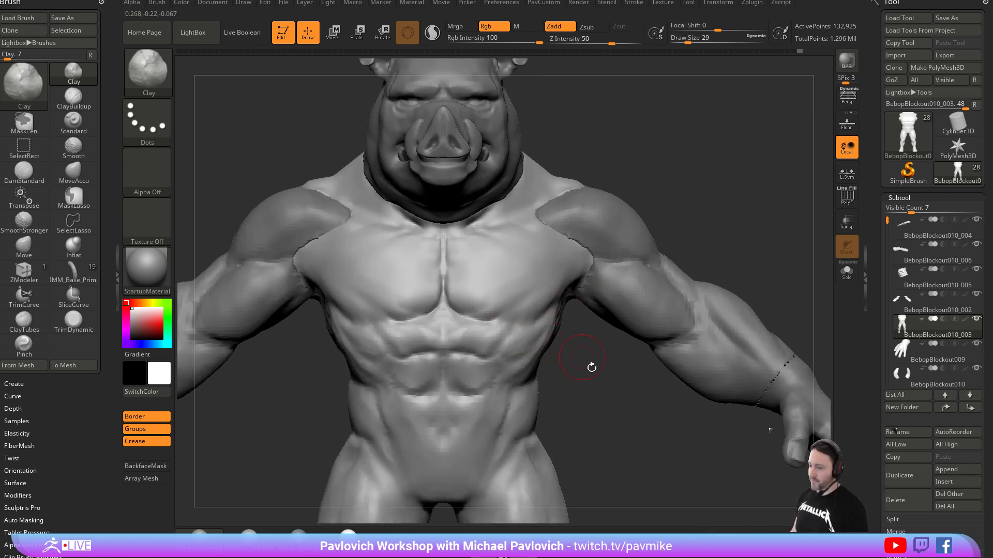
pyautogui.moveTo(583, 355); pyautogui.dragTo(613, 371)
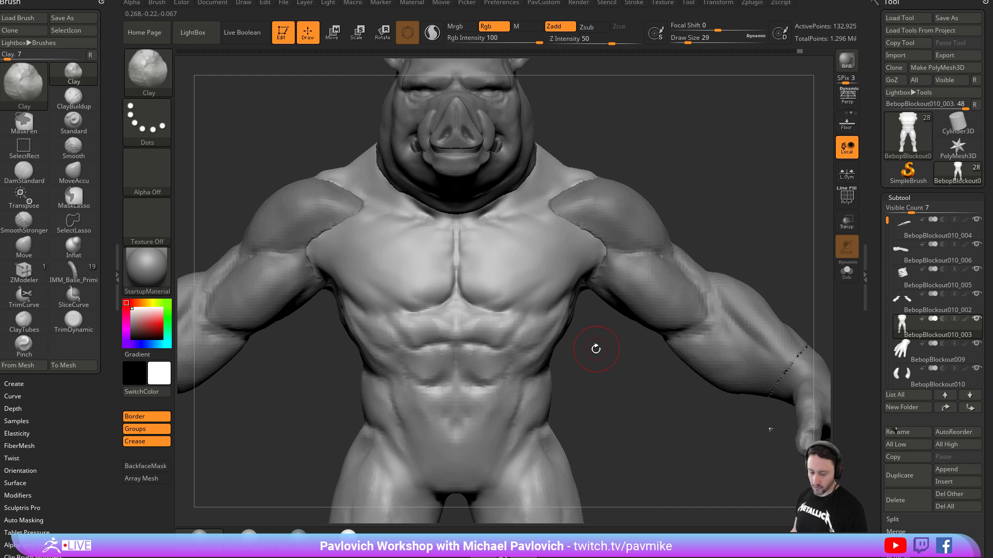
pyautogui.press('b')
pyautogui.press('d')
pyautogui.press('s')
pyautogui.press('[')
pyautogui.moveTo(605, 368)
pyautogui.keyDown('alt'); pyautogui.mouseDown()
pyautogui.moveTo(616, 348)
pyautogui.moveTo(626, 355)
pyautogui.mouseUp(); pyautogui.keyUp('alt')
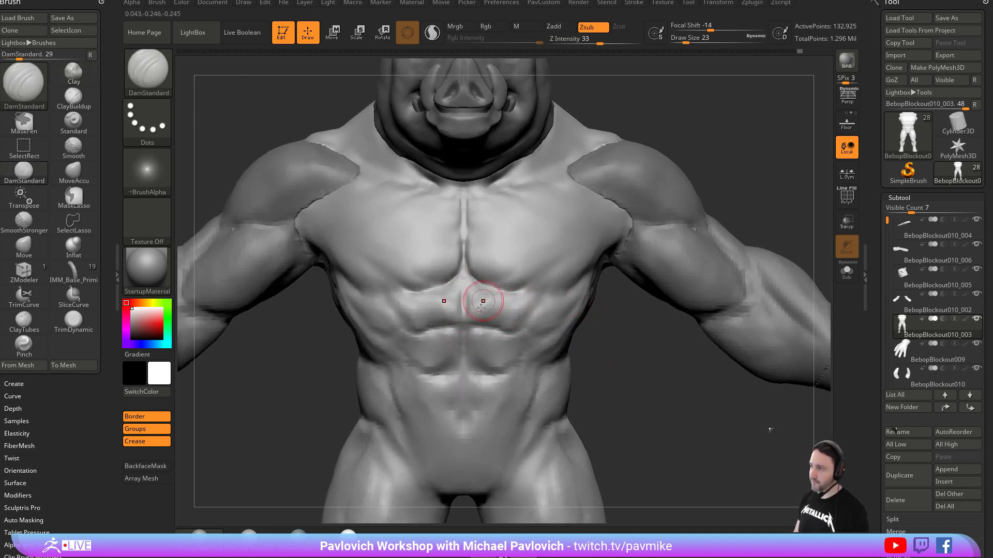
# Select the arms subtool and reshape the shoulders and upper arms with the Move brush at draw size 46.
pyautogui.press('f')
pyautogui.moveTo(669, 150); pyautogui.dragTo(572, 323)
pyautogui.keyDown('alt'); pyautogui.click(556, 331); pyautogui.keyUp('alt')
pyautogui.press('b')
pyautogui.press('m')
pyautogui.press('v')
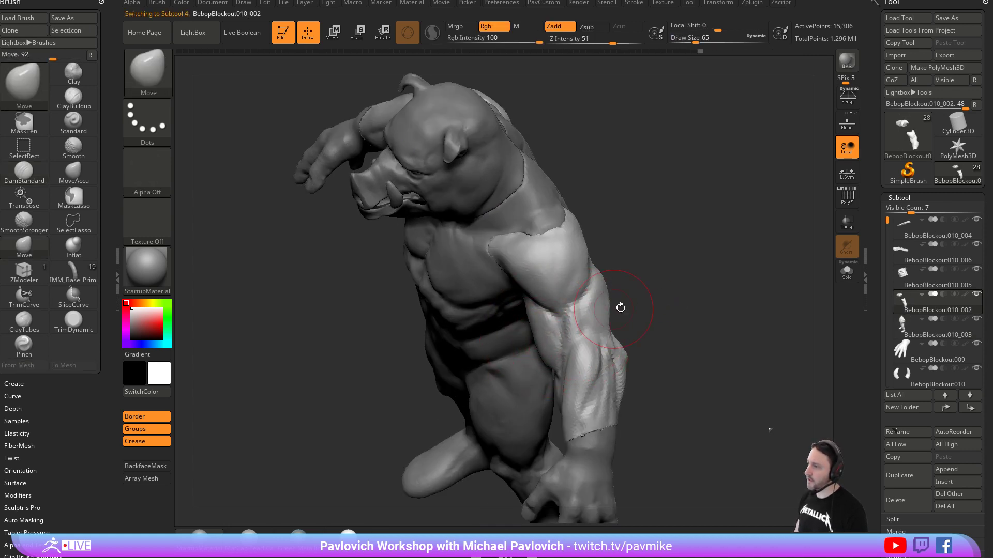
pyautogui.keyDown('shift'); pyautogui.moveTo(620, 310); pyautogui.dragTo(641, 291); pyautogui.keyUp('shift')
pyautogui.moveTo(524, 358); pyautogui.dragTo(534, 363)
pyautogui.press('s')
pyautogui.moveTo(535, 364); pyautogui.dragTo(504, 342)
pyautogui.moveTo(665, 302)
pyautogui.keyDown('alt'); pyautogui.mouseDown()
pyautogui.moveTo(658, 276)
pyautogui.moveTo(594, 282)
pyautogui.moveTo(559, 314)
pyautogui.mouseUp(); pyautogui.keyUp('alt')
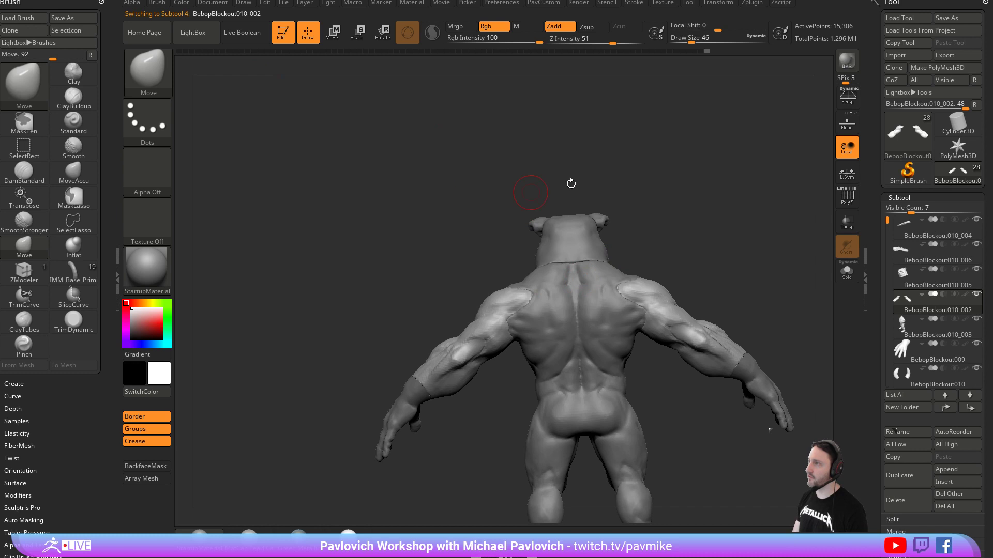
# Build up and refine the deltoids with the Clay brush at draw sizes 49 and 37.
pyautogui.press('2')
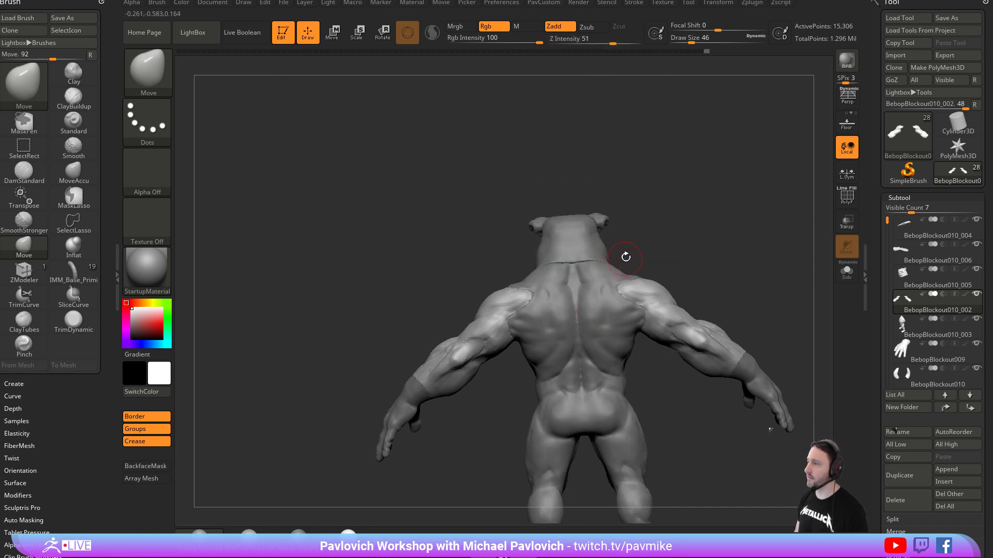
pyautogui.moveTo(680, 157)
pyautogui.mouseDown()
pyautogui.moveTo(716, 157)
pyautogui.moveTo(676, 159)
pyautogui.mouseUp()
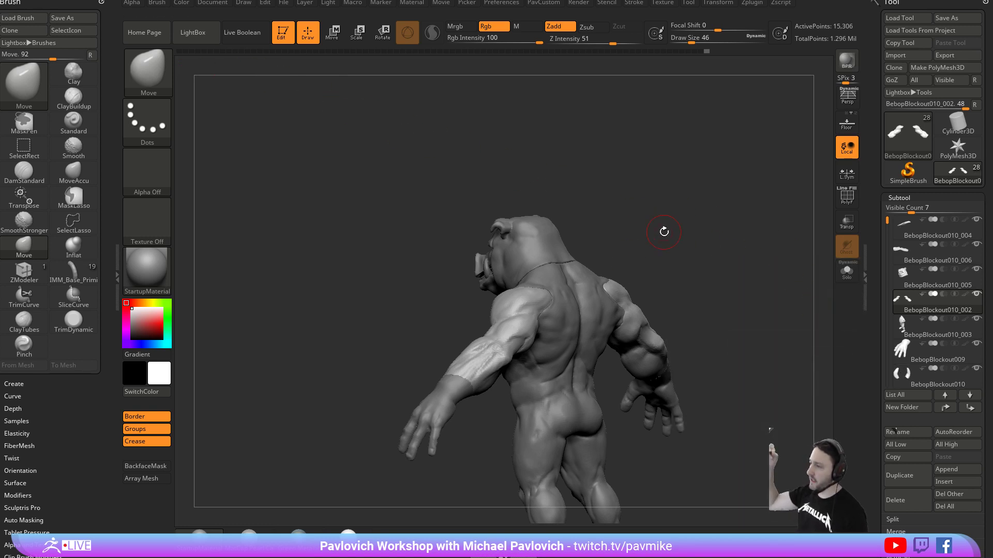
pyautogui.moveTo(760, 202)
pyautogui.mouseDown()
pyautogui.moveTo(801, 198)
pyautogui.moveTo(678, 244)
pyautogui.moveTo(698, 261)
pyautogui.moveTo(565, 310)
pyautogui.mouseUp()
pyautogui.press('b')
pyautogui.press('c')
pyautogui.press('l')
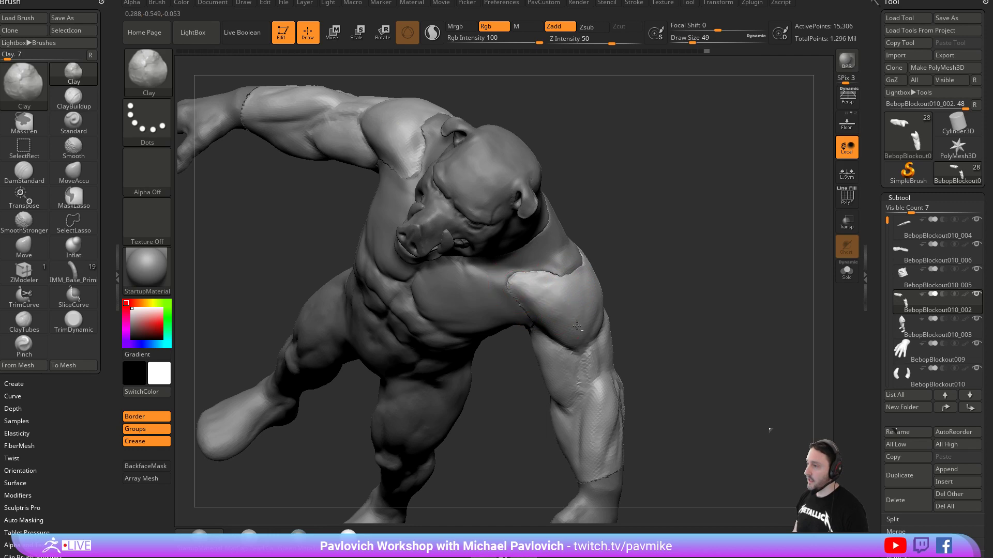
pyautogui.moveTo(631, 305); pyautogui.dragTo(610, 259)
pyautogui.moveTo(577, 290)
pyautogui.mouseDown()
pyautogui.moveTo(554, 294)
pyautogui.moveTo(592, 318)
pyautogui.mouseUp()
pyautogui.moveTo(653, 305)
pyautogui.mouseDown()
pyautogui.moveTo(694, 251)
pyautogui.moveTo(666, 257)
pyautogui.moveTo(646, 284)
pyautogui.mouseUp()
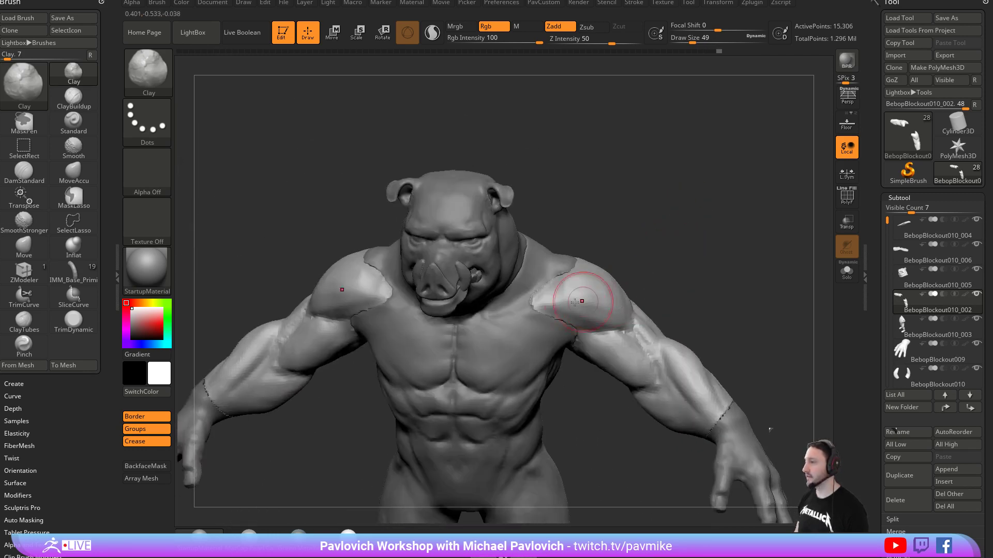
pyautogui.moveTo(593, 310); pyautogui.dragTo(573, 296)
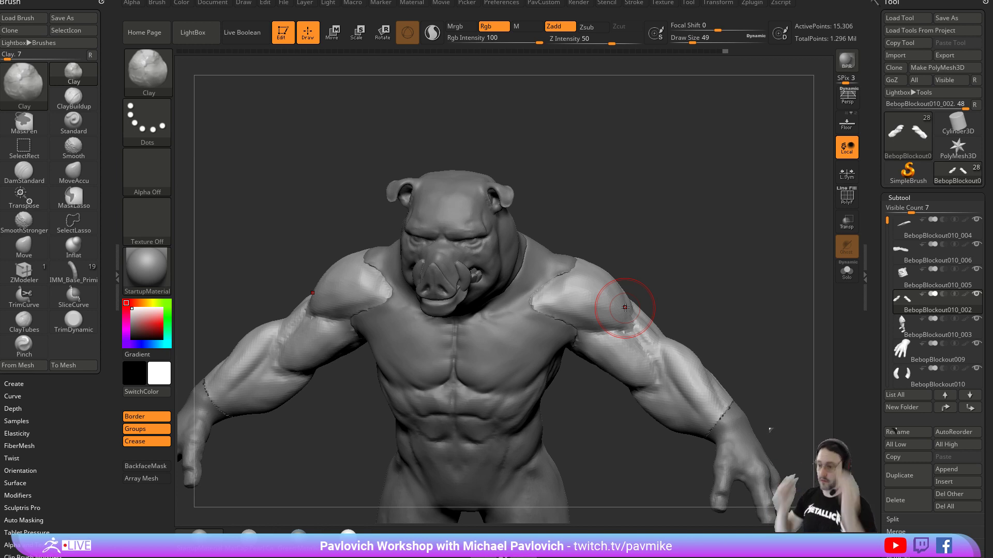
pyautogui.moveTo(687, 238)
pyautogui.mouseDown()
pyautogui.moveTo(666, 215)
pyautogui.moveTo(582, 295)
pyautogui.mouseUp()
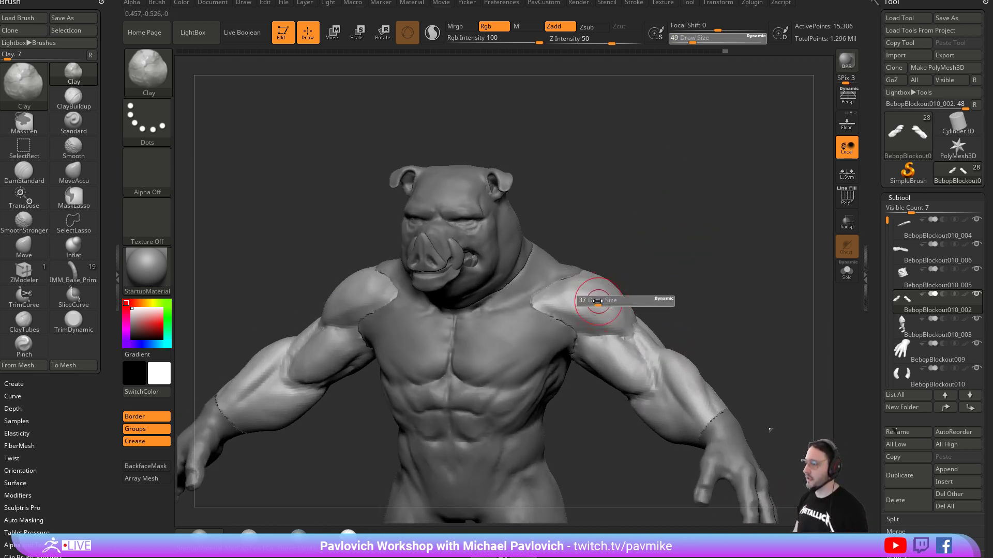
pyautogui.press('shift')
pyautogui.moveTo(657, 269)
pyautogui.mouseDown()
pyautogui.moveTo(591, 297)
pyautogui.moveTo(569, 292)
pyautogui.moveTo(600, 300)
pyautogui.moveTo(701, 259)
pyautogui.moveTo(672, 290)
pyautogui.moveTo(610, 316)
pyautogui.moveTo(676, 257)
pyautogui.moveTo(685, 266)
pyautogui.moveTo(702, 242)
pyautogui.moveTo(672, 199)
pyautogui.mouseUp()
# Select the torso and carve the outer pectoral edge at the armpit with DamStandard at draw size 31.
pyautogui.keyDown('alt'); pyautogui.click(556, 303); pyautogui.keyUp('alt')
pyautogui.press('b')
pyautogui.press('d')
pyautogui.press('s')
pyautogui.moveTo(587, 319)
pyautogui.mouseDown()
pyautogui.moveTo(574, 321)
pyautogui.moveTo(580, 313)
pyautogui.mouseUp()
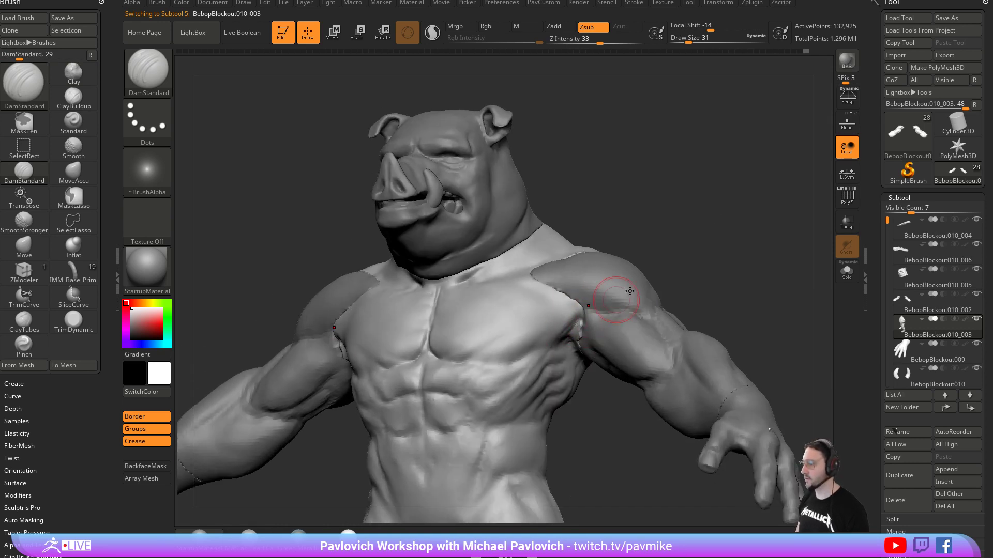
pyautogui.moveTo(581, 313); pyautogui.dragTo(589, 303, button='right')
pyautogui.moveTo(573, 321); pyautogui.dragTo(574, 337)
pyautogui.moveTo(575, 337); pyautogui.dragTo(579, 305, button='right')
pyautogui.moveTo(576, 327)
pyautogui.mouseDown()
pyautogui.moveTo(572, 355)
pyautogui.moveTo(574, 321)
pyautogui.mouseUp()
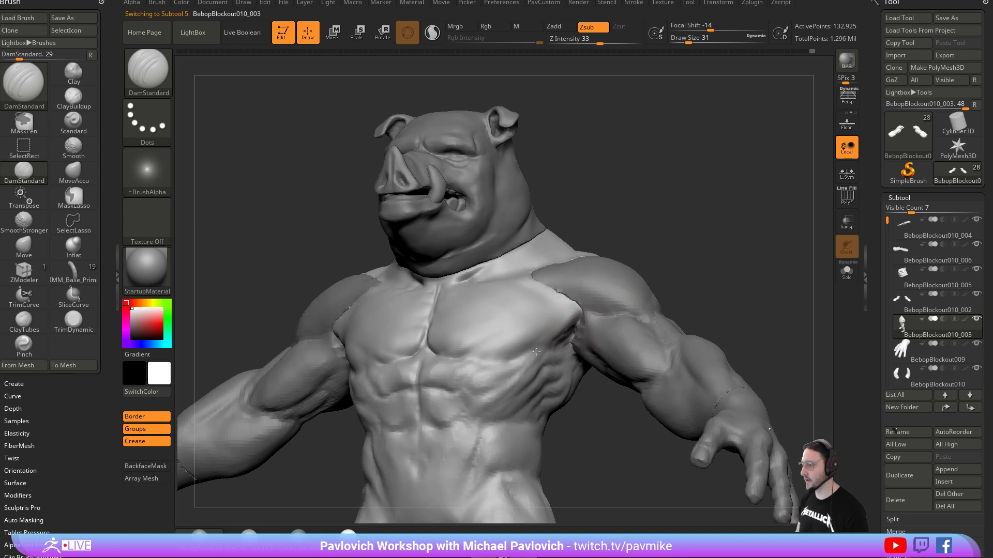
# Adjust the torso where the outer pectoral meets the shoulder and armpit with the Move brush at draw size 49.
pyautogui.moveTo(661, 255)
pyautogui.mouseDown()
pyautogui.moveTo(706, 262)
pyautogui.moveTo(668, 238)
pyautogui.moveTo(705, 265)
pyautogui.moveTo(750, 225)
pyautogui.mouseUp()
pyautogui.keyDown('alt'); pyautogui.click(721, 296); pyautogui.keyUp('alt')
pyautogui.moveTo(769, 271)
pyautogui.keyDown('alt'); pyautogui.mouseDown()
pyautogui.moveTo(667, 215)
pyautogui.moveTo(724, 217)
pyautogui.moveTo(545, 315)
pyautogui.moveTo(545, 299)
pyautogui.moveTo(581, 304)
pyautogui.moveTo(538, 293)
pyautogui.moveTo(547, 294)
pyautogui.mouseUp(); pyautogui.keyUp('alt')
pyautogui.keyDown('alt'); pyautogui.click(545, 300); pyautogui.keyUp('alt')
pyautogui.press('s')
pyautogui.click(569, 306)
pyautogui.press('b')
pyautogui.press('m')
pyautogui.press('v')
pyautogui.moveTo(600, 303); pyautogui.dragTo(511, 297)
pyautogui.moveTo(708, 266)
pyautogui.mouseDown()
pyautogui.moveTo(545, 289)
pyautogui.moveTo(557, 316)
pyautogui.mouseUp()
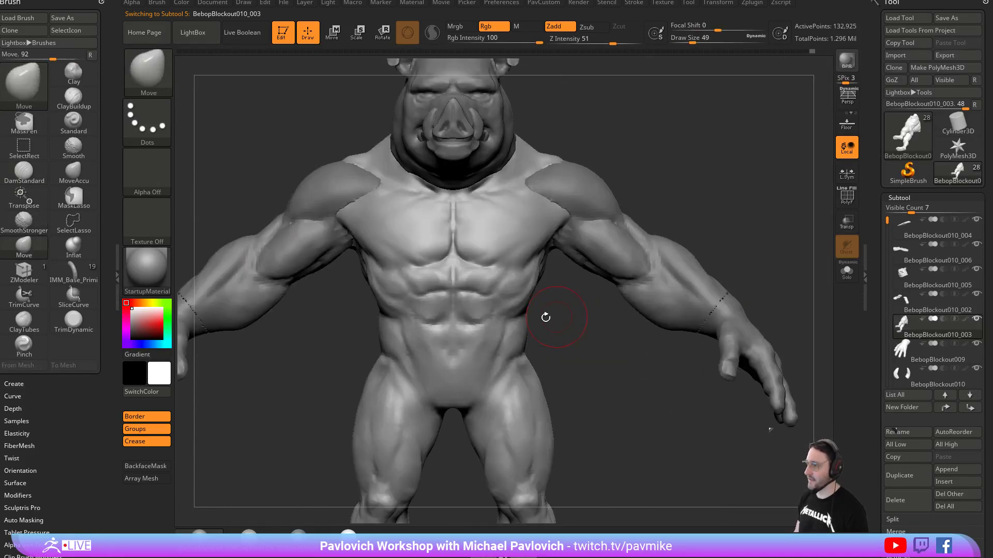
# Work on the shoulder and upper arm with the Standard brush at draw size 35, finishing with the torso selected.
pyautogui.keyDown('alt'); pyautogui.click(627, 246); pyautogui.keyUp('alt')
pyautogui.moveTo(689, 175)
pyautogui.keyDown('alt'); pyautogui.mouseDown()
pyautogui.moveTo(700, 246)
pyautogui.moveTo(699, 235)
pyautogui.moveTo(687, 263)
pyautogui.moveTo(695, 256)
pyautogui.mouseUp(); pyautogui.keyUp('alt')
pyautogui.press('b')
pyautogui.press('s')
pyautogui.press('t')
pyautogui.keyDown('alt'); pyautogui.click(554, 306); pyautogui.keyUp('alt')
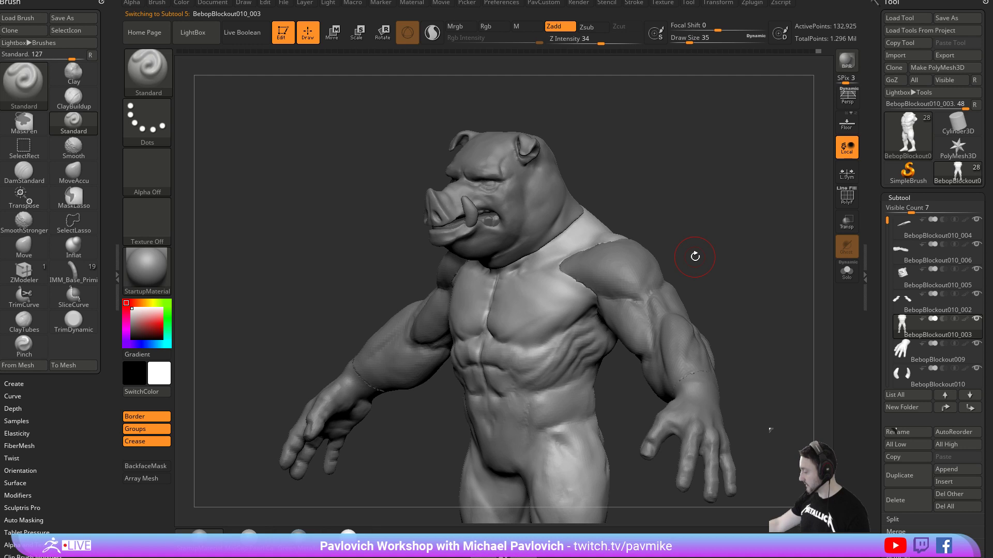
pyautogui.keyDown('shift'); pyautogui.moveTo(721, 161); pyautogui.dragTo(728, 199); pyautogui.keyUp('shift')
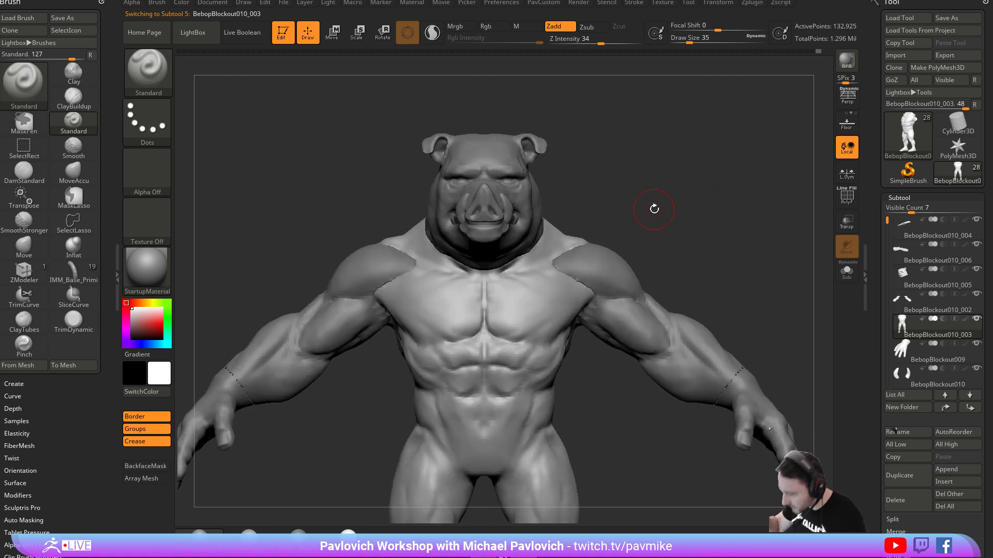
# Define the upper abdominals beneath the pectorals with DamStandard at draw size 23, then smooth and fill them with Clay at size 22.
pyautogui.moveTo(726, 184)
pyautogui.mouseDown()
pyautogui.moveTo(756, 221)
pyautogui.moveTo(764, 198)
pyautogui.moveTo(724, 242)
pyautogui.mouseUp()
pyautogui.press('b')
pyautogui.press('d')
pyautogui.press('s')
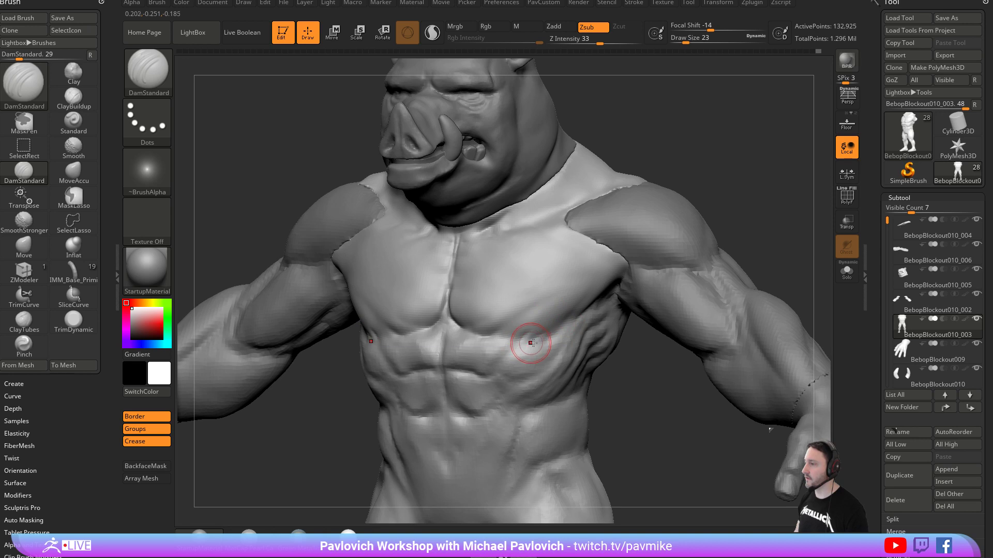
pyautogui.moveTo(636, 383)
pyautogui.mouseDown()
pyautogui.moveTo(636, 333)
pyautogui.moveTo(621, 338)
pyautogui.moveTo(669, 332)
pyautogui.moveTo(659, 368)
pyautogui.mouseUp()
pyautogui.keyDown('shift'); pyautogui.moveTo(503, 309); pyautogui.dragTo(509, 305); pyautogui.keyUp('shift')
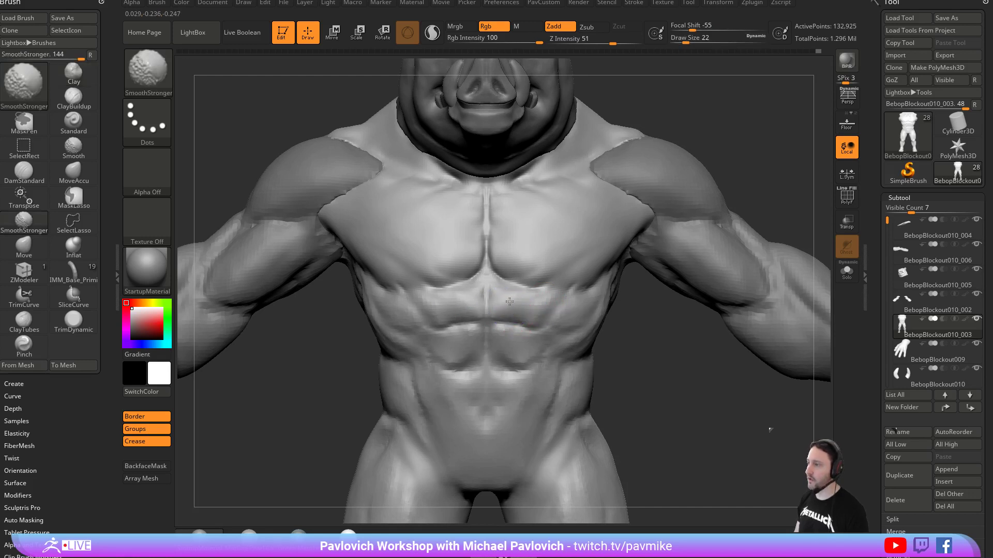
pyautogui.moveTo(635, 347); pyautogui.dragTo(654, 353)
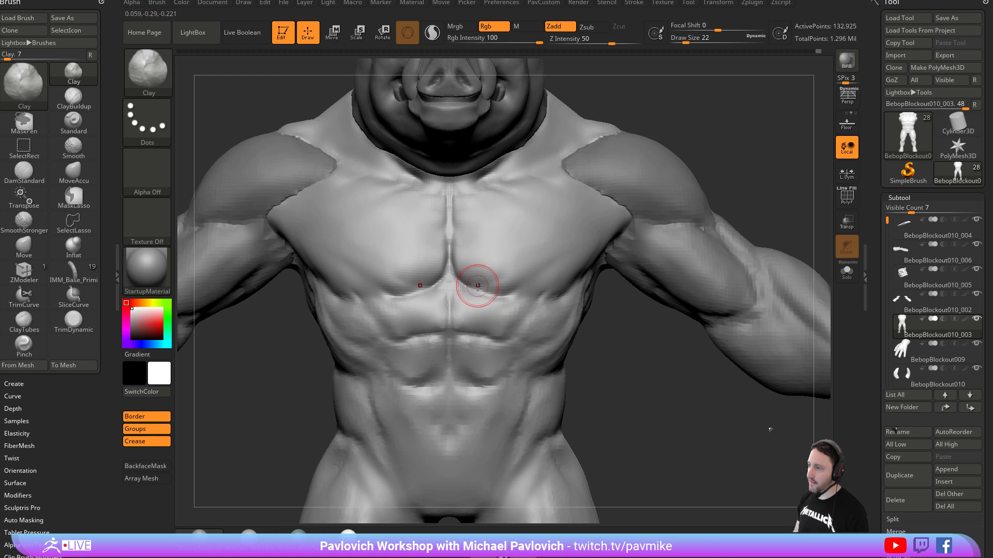
pyautogui.keyDown('alt'); pyautogui.moveTo(636, 353); pyautogui.dragTo(645, 336); pyautogui.keyUp('alt')
# Pull the crease below the upper abdominal row upward at the midline with MoveAccu at draw size 27.
pyautogui.press('1')
pyautogui.press('s')
pyautogui.moveTo(459, 321)
pyautogui.mouseDown()
pyautogui.moveTo(474, 321)
pyautogui.moveTo(459, 317)
pyautogui.mouseUp()
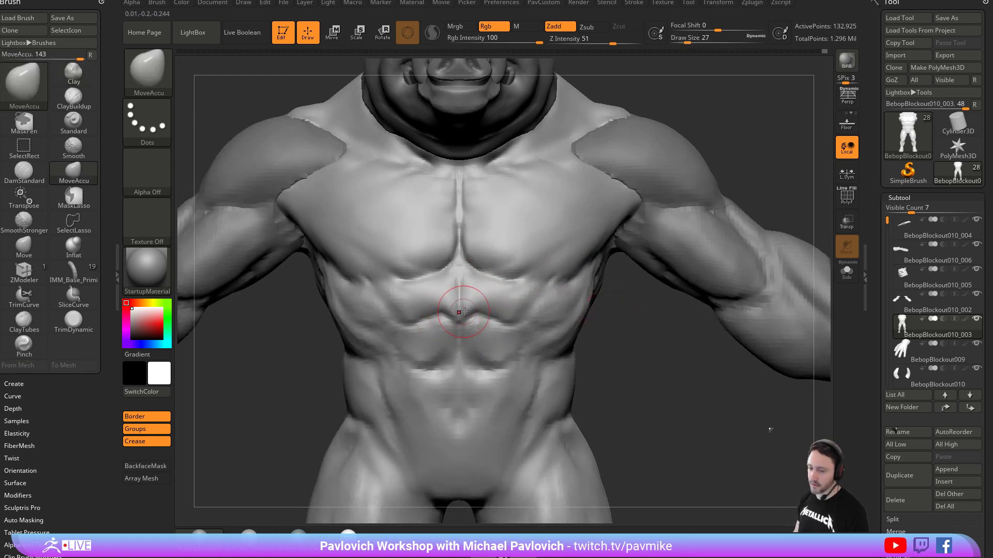
pyautogui.press('s')
pyautogui.moveTo(458, 314); pyautogui.dragTo(465, 316)
# Arch the crease below the upper abdominal row on both sides with the Move brush at draw size 25.
pyautogui.press('b')
pyautogui.press('m')
pyautogui.press('v')
pyautogui.moveTo(459, 330); pyautogui.dragTo(459, 316)
pyautogui.press('s')
pyautogui.moveTo(459, 317); pyautogui.dragTo(405, 323)
pyautogui.press('s')
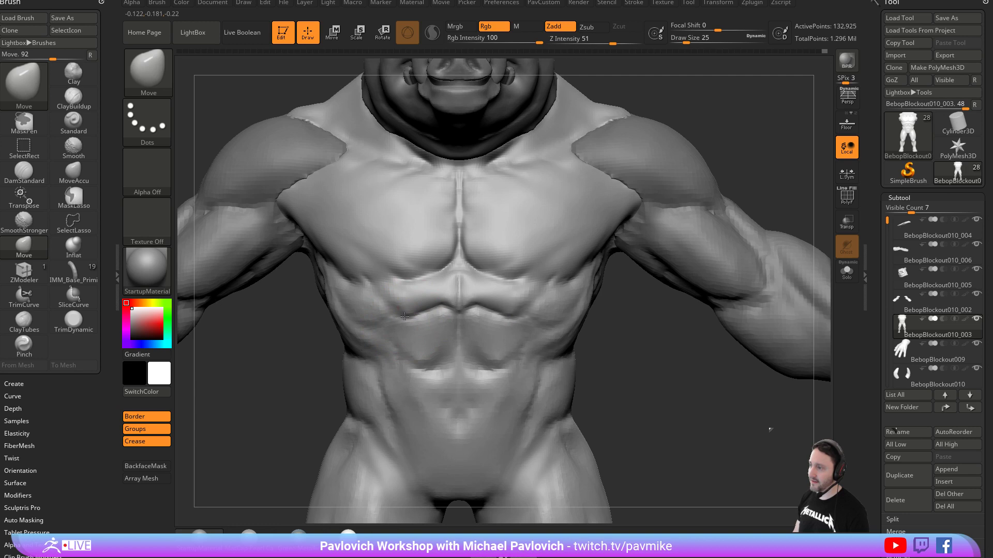
# Fill out the upper and middle abdominals and the adjoining ribs with the Clay brush at draw size 25.
pyautogui.moveTo(648, 343)
pyautogui.keyDown('alt'); pyautogui.mouseDown()
pyautogui.moveTo(638, 361)
pyautogui.moveTo(551, 319)
pyautogui.mouseUp(); pyautogui.keyUp('alt')
pyautogui.press('b')
pyautogui.press('c')
pyautogui.press('l')
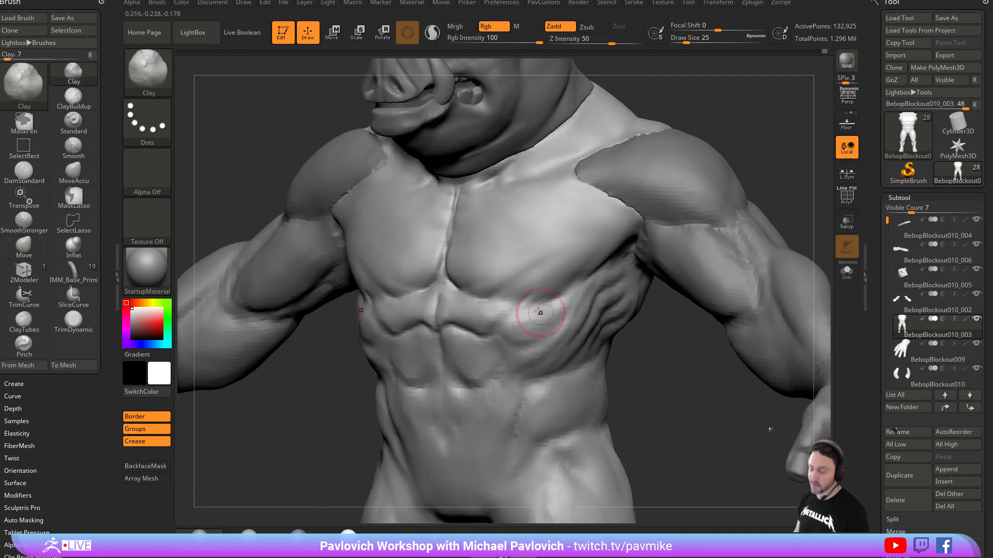
pyautogui.moveTo(483, 311)
pyautogui.mouseDown(button='right')
pyautogui.moveTo(652, 331)
pyautogui.moveTo(640, 337)
pyautogui.moveTo(596, 310)
pyautogui.mouseUp(button='right')
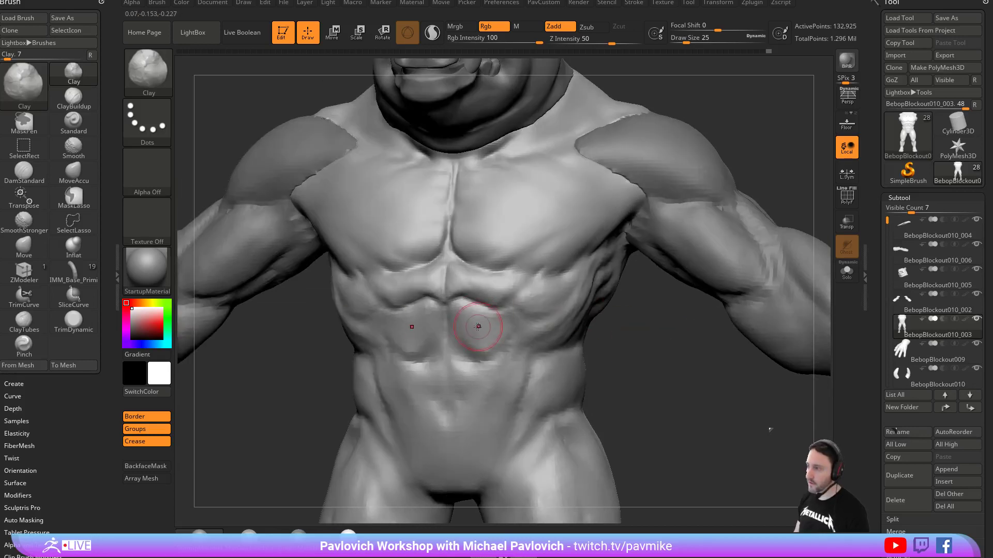
pyautogui.moveTo(455, 308); pyautogui.dragTo(646, 311, button='right')
# Cut the curved crease beneath the second abdominal row out to the ribs with DamStandard at draw size 25.
pyautogui.press('b')
pyautogui.press('d')
pyautogui.press('s')
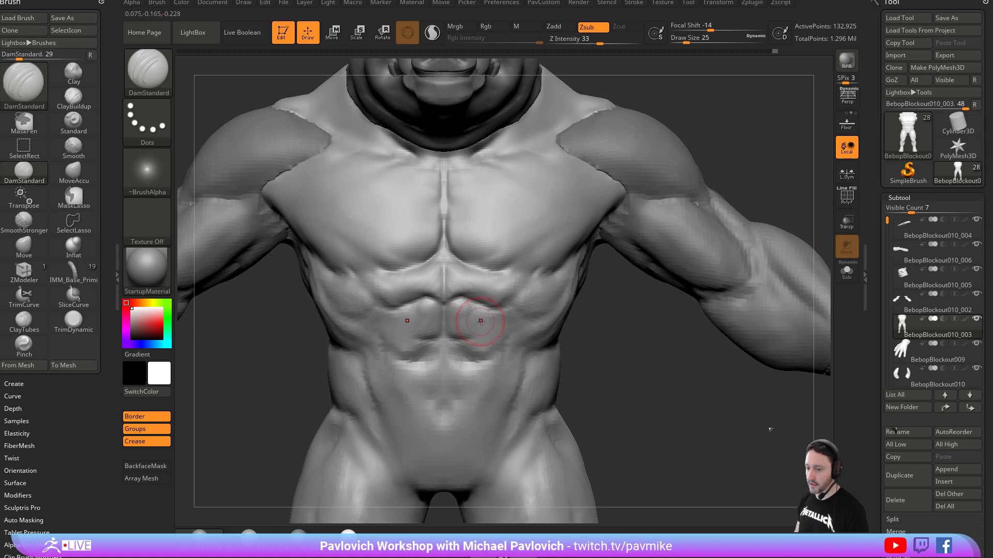
pyautogui.moveTo(475, 336); pyautogui.dragTo(510, 324)
pyautogui.moveTo(613, 346)
pyautogui.mouseDown(button='right')
pyautogui.moveTo(616, 328)
pyautogui.moveTo(531, 300)
pyautogui.mouseUp(button='right')
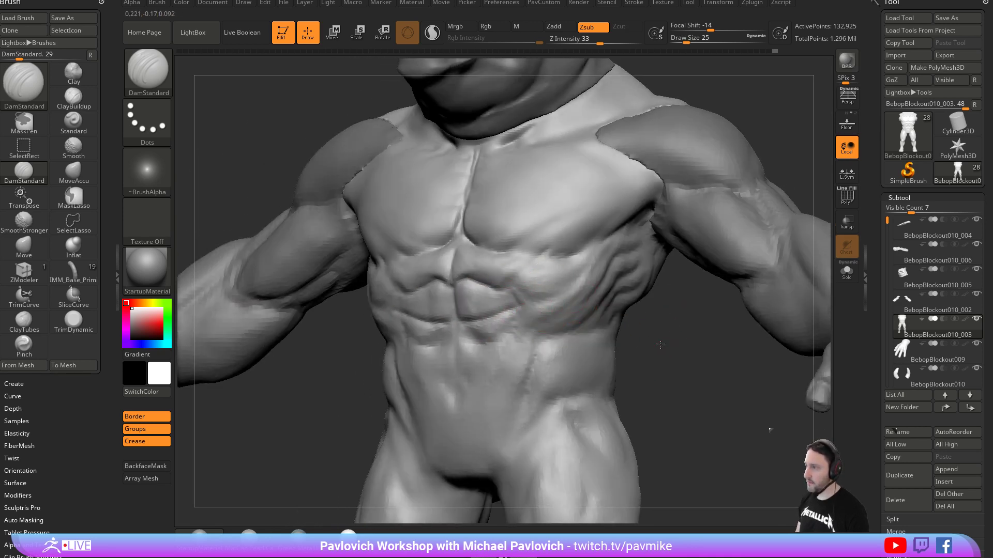
pyautogui.moveTo(664, 354); pyautogui.dragTo(659, 315, button='right')
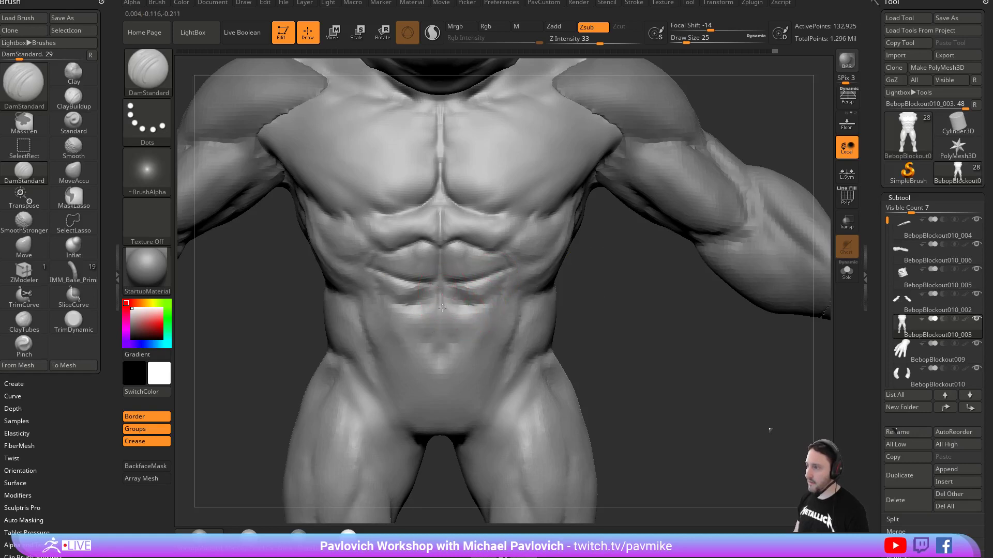
# Build up the third abdominal row above the navel with the Clay brush at draw size 25.
pyautogui.press('b')
pyautogui.press('c')
pyautogui.press('l')
pyautogui.moveTo(461, 296)
pyautogui.mouseDown()
pyautogui.moveTo(458, 306)
pyautogui.moveTo(483, 300)
pyautogui.mouseUp()
pyautogui.moveTo(595, 304)
pyautogui.keyDown('alt'); pyautogui.mouseDown(button='right')
pyautogui.moveTo(598, 342)
pyautogui.moveTo(588, 295)
pyautogui.mouseUp(button='right'); pyautogui.keyUp('alt')
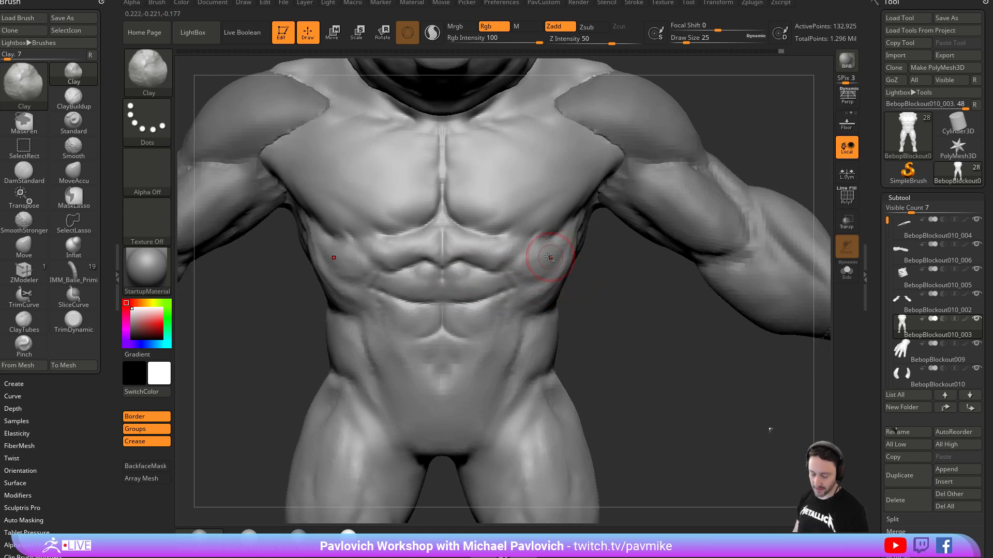
# Deepen the midline between the abdominals and carve the navel with DamStandard at draw size 22.
pyautogui.press('b')
pyautogui.press('d')
pyautogui.press('s')
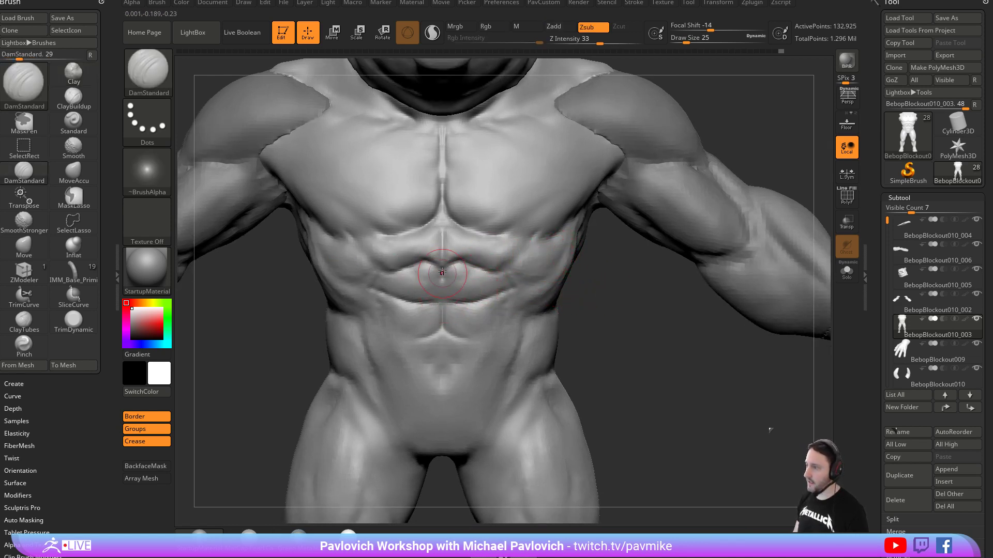
pyautogui.press('[')
pyautogui.moveTo(595, 331); pyautogui.dragTo(584, 320)
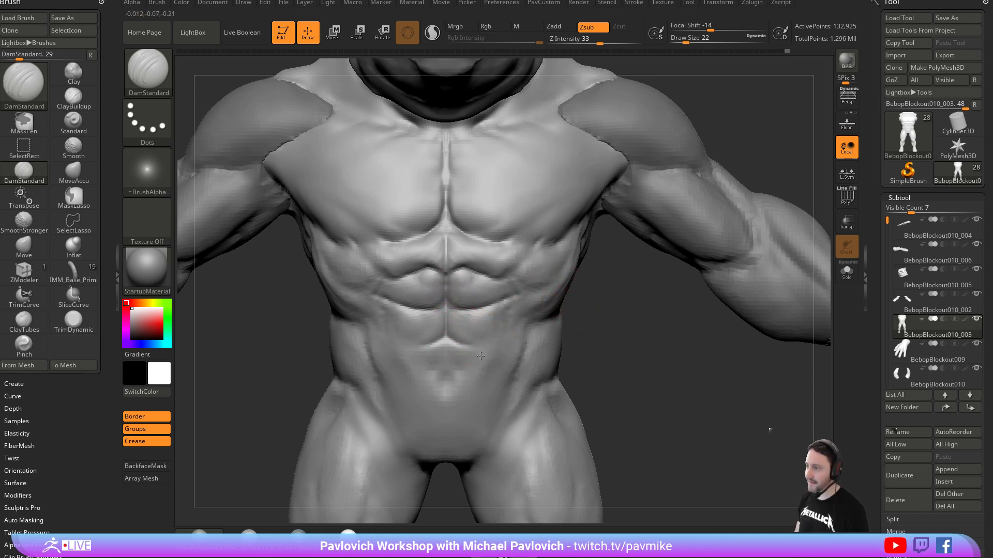
pyautogui.moveTo(460, 360); pyautogui.dragTo(439, 355)
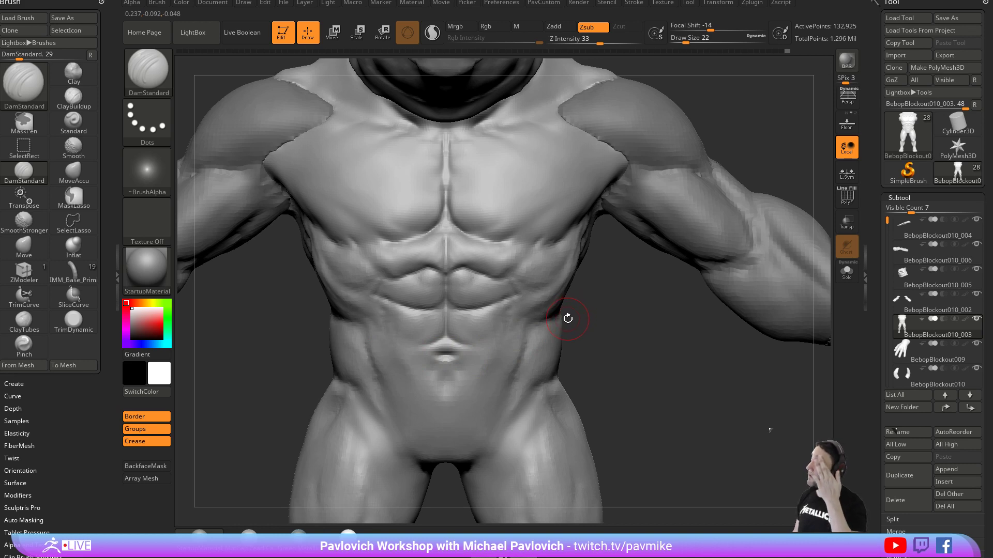
# Adjust the belly profile and waist in side and three-quarter views with the Move brush at draw size 44.
pyautogui.moveTo(634, 352); pyautogui.dragTo(628, 352)
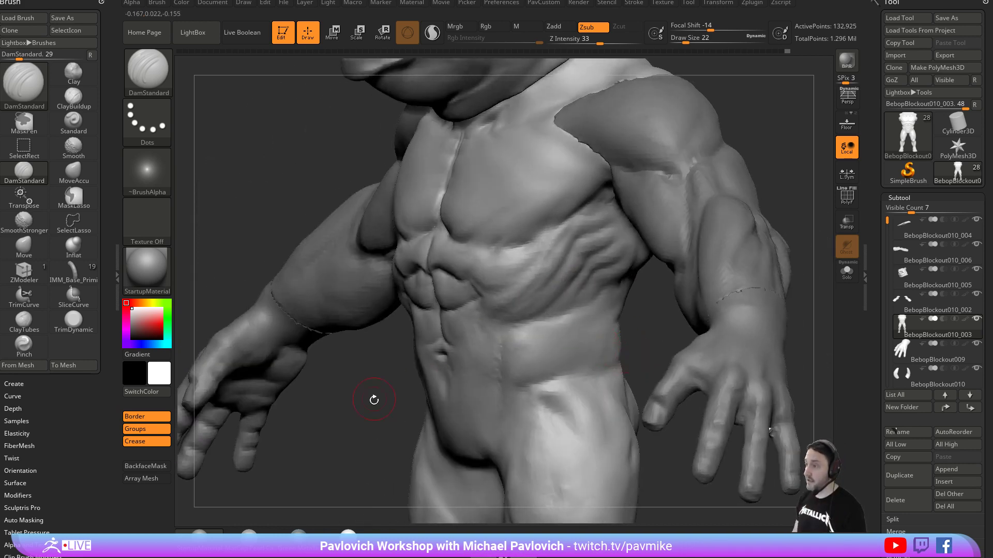
pyautogui.moveTo(376, 394); pyautogui.dragTo(387, 401)
pyautogui.moveTo(377, 444); pyautogui.dragTo(438, 352)
pyautogui.moveTo(382, 363); pyautogui.dragTo(421, 310)
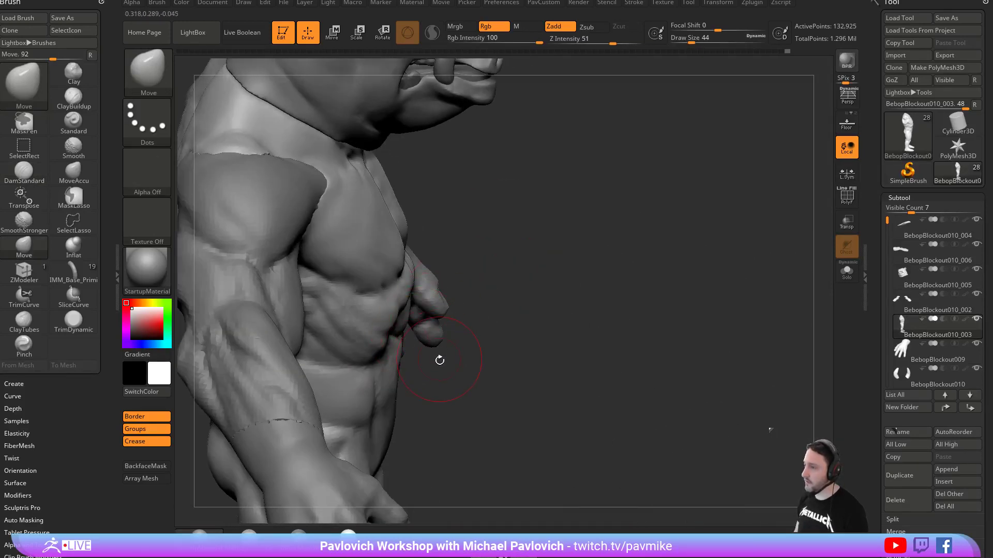
pyautogui.moveTo(480, 261); pyautogui.dragTo(523, 291)
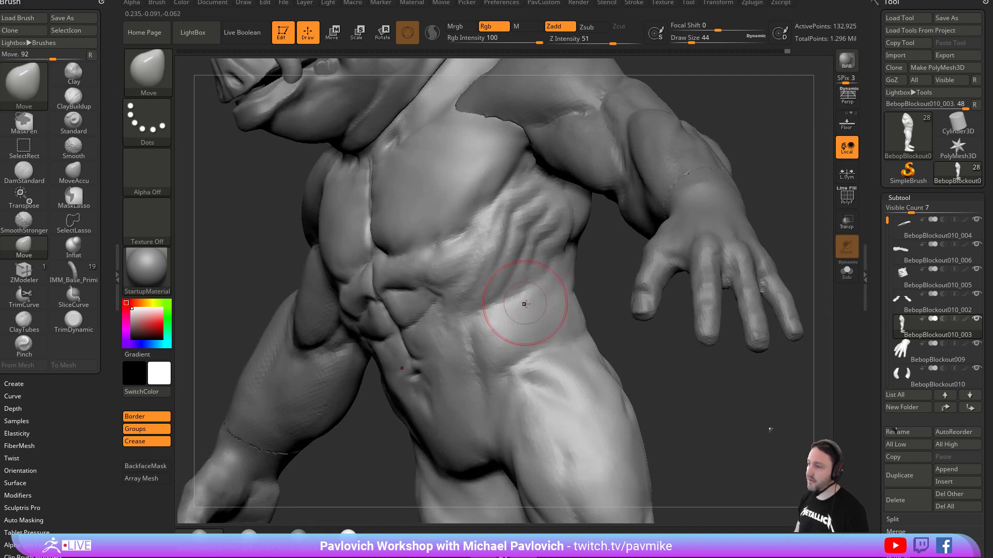
pyautogui.moveTo(598, 281)
pyautogui.mouseDown()
pyautogui.moveTo(431, 367)
pyautogui.moveTo(542, 336)
pyautogui.moveTo(560, 302)
pyautogui.moveTo(531, 332)
pyautogui.mouseUp()
# Fill out the obliques with the Clay brush at draw size 44 and build the lower abdominals below the navel at size 25.
pyautogui.press('b')
pyautogui.press('c')
pyautogui.press('l')
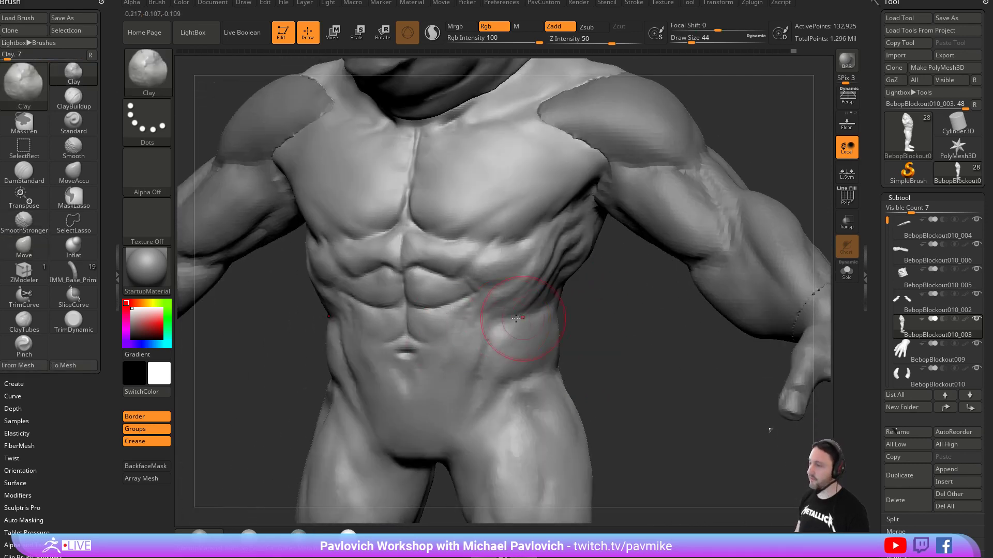
pyautogui.moveTo(481, 305); pyautogui.dragTo(579, 301)
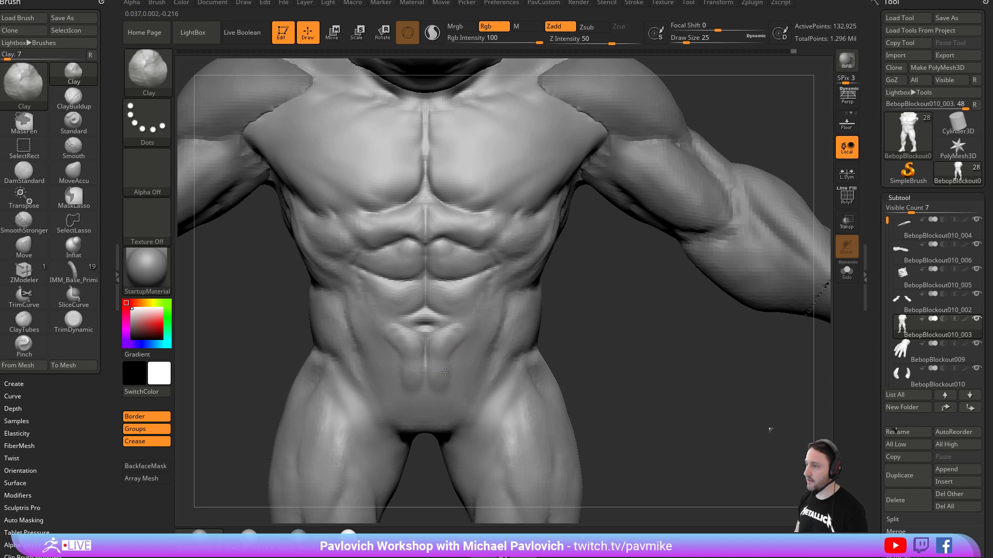
# Smooth the lower abdominals and the belly around the navel with SmoothStronger.
pyautogui.press('shift')
pyautogui.moveTo(582, 323)
pyautogui.mouseDown()
pyautogui.moveTo(567, 348)
pyautogui.moveTo(532, 362)
pyautogui.mouseUp()
pyautogui.moveTo(448, 328)
pyautogui.keyDown('shift'); pyautogui.mouseDown()
pyautogui.moveTo(479, 342)
pyautogui.moveTo(456, 346)
pyautogui.mouseUp(); pyautogui.keyUp('shift')
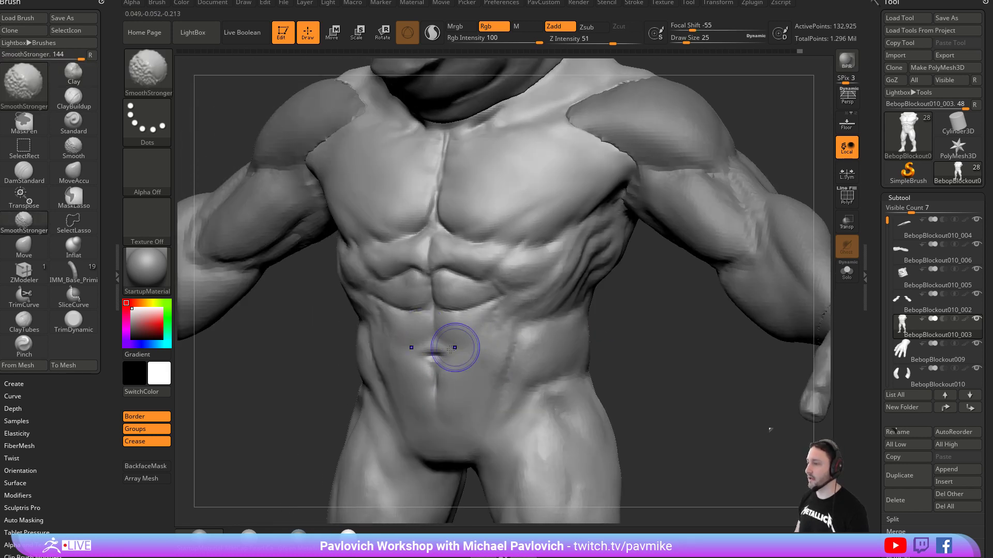
pyautogui.moveTo(619, 360)
pyautogui.mouseDown()
pyautogui.moveTo(629, 381)
pyautogui.moveTo(615, 381)
pyautogui.mouseUp()
pyautogui.keyDown('shift'); pyautogui.moveTo(401, 339); pyautogui.dragTo(370, 330); pyautogui.keyUp('shift')
# Reshape the belly profile in three-quarter and side views with the Move brush, reducing the draw size from 71 to 54.
pyautogui.moveTo(589, 319)
pyautogui.mouseDown()
pyautogui.moveTo(584, 340)
pyautogui.moveTo(443, 350)
pyautogui.mouseUp()
pyautogui.press('b')
pyautogui.press('m')
pyautogui.press('v')
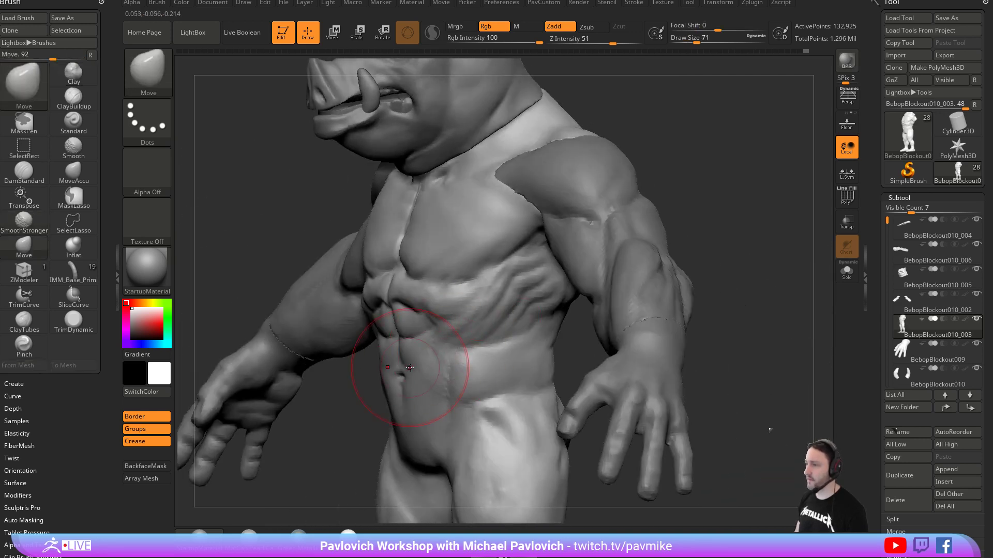
pyautogui.moveTo(325, 410)
pyautogui.mouseDown()
pyautogui.moveTo(508, 293)
pyautogui.moveTo(401, 414)
pyautogui.moveTo(473, 356)
pyautogui.moveTo(465, 348)
pyautogui.mouseUp()
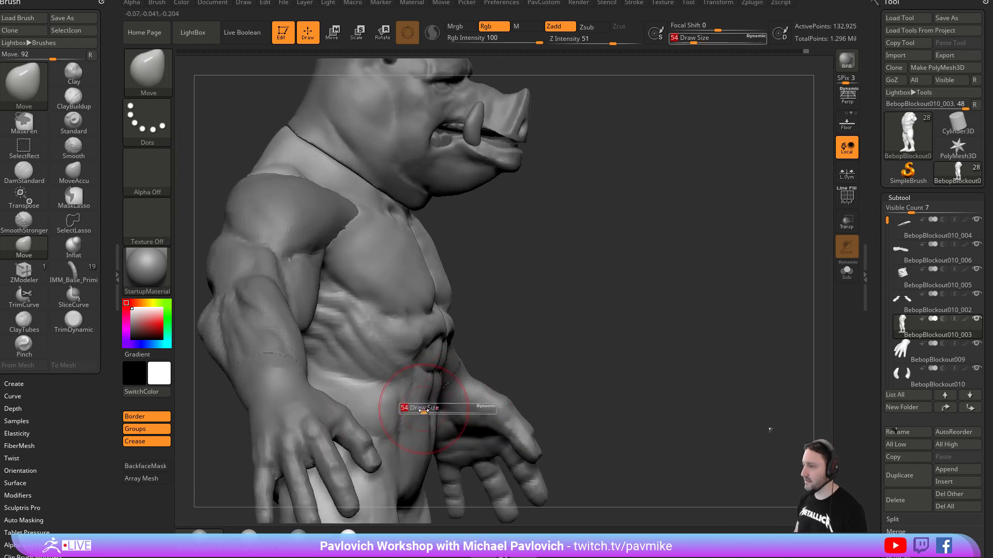
pyautogui.moveTo(552, 347); pyautogui.dragTo(484, 350)
pyautogui.moveTo(595, 383)
pyautogui.keyDown('shift'); pyautogui.mouseDown()
pyautogui.moveTo(614, 384)
pyautogui.moveTo(564, 352)
pyautogui.moveTo(553, 323)
pyautogui.moveTo(573, 348)
pyautogui.moveTo(496, 351)
pyautogui.moveTo(486, 369)
pyautogui.mouseUp(); pyautogui.keyUp('shift')
pyautogui.press('s')
pyautogui.click(541, 359)
# Recut the borders between the belly and the obliques with DamStandard at draw size 33.
pyautogui.press('b')
pyautogui.press('d')
pyautogui.press('s')
pyautogui.keyDown('alt'); pyautogui.moveTo(551, 379); pyautogui.dragTo(541, 349); pyautogui.keyUp('alt')
pyautogui.press('s')
pyautogui.click(491, 352)
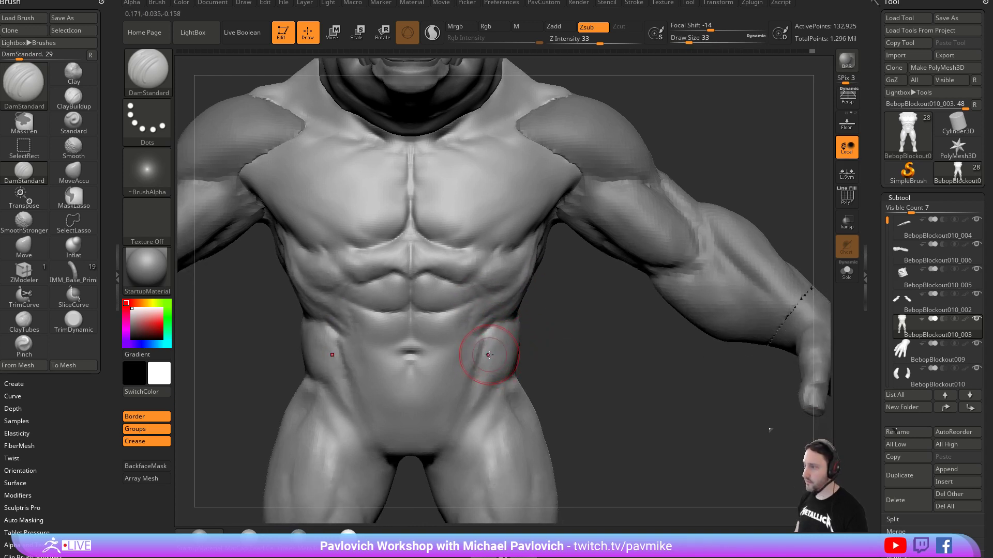
# Fill out the upper edge of the obliques under the rib cage with the Clay brush at draw size 22.
pyautogui.press('b')
pyautogui.press('c')
pyautogui.press('l')
pyautogui.moveTo(581, 326); pyautogui.dragTo(487, 346)
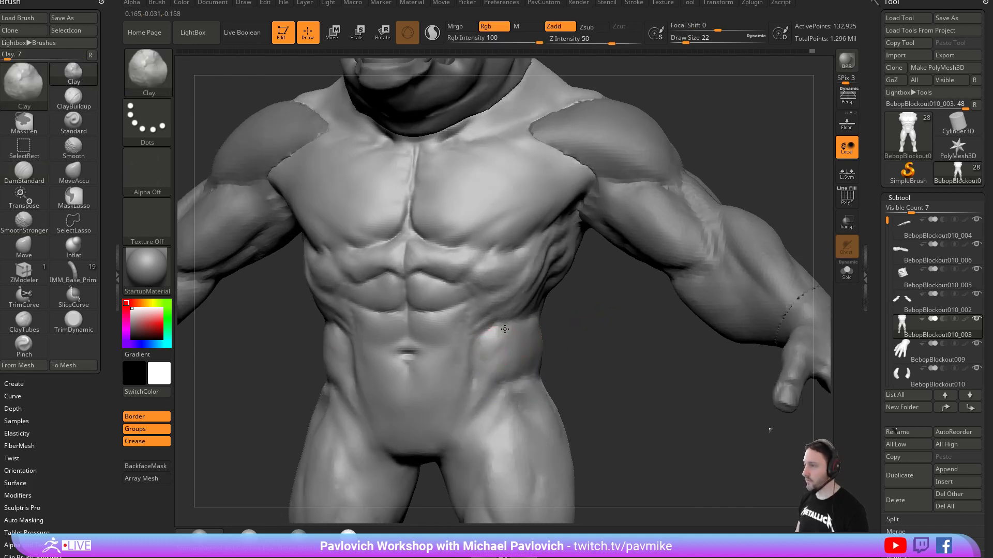
pyautogui.press('shift')
pyautogui.moveTo(586, 346)
pyautogui.mouseDown()
pyautogui.moveTo(567, 377)
pyautogui.moveTo(546, 331)
pyautogui.moveTo(591, 340)
pyautogui.moveTo(473, 339)
pyautogui.mouseUp()
# Adjust the side of the rib cage and the upper waist with the Move brush, starting at draw size 54.
pyautogui.press('b')
pyautogui.press('m')
pyautogui.press('v')
pyautogui.press('[')
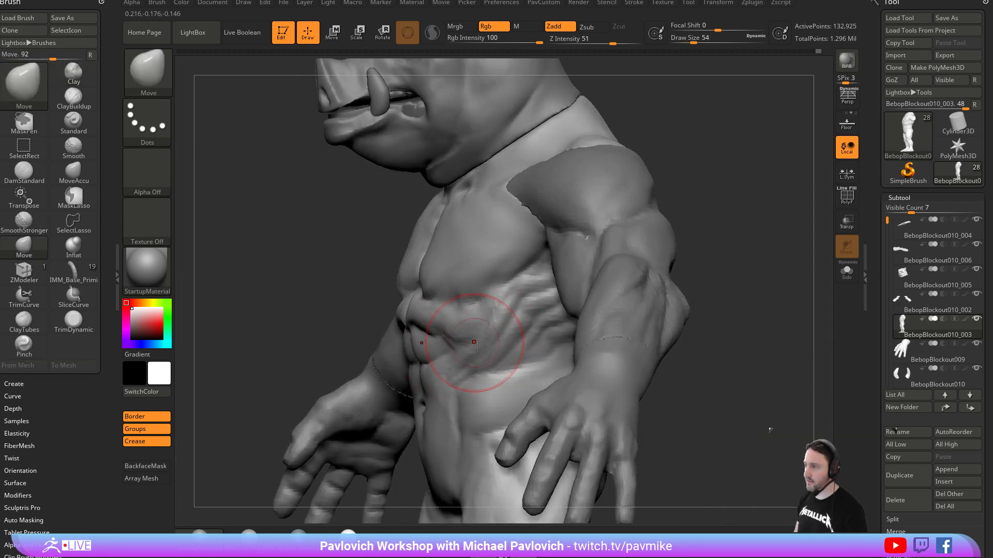
pyautogui.moveTo(300, 346); pyautogui.dragTo(446, 310)
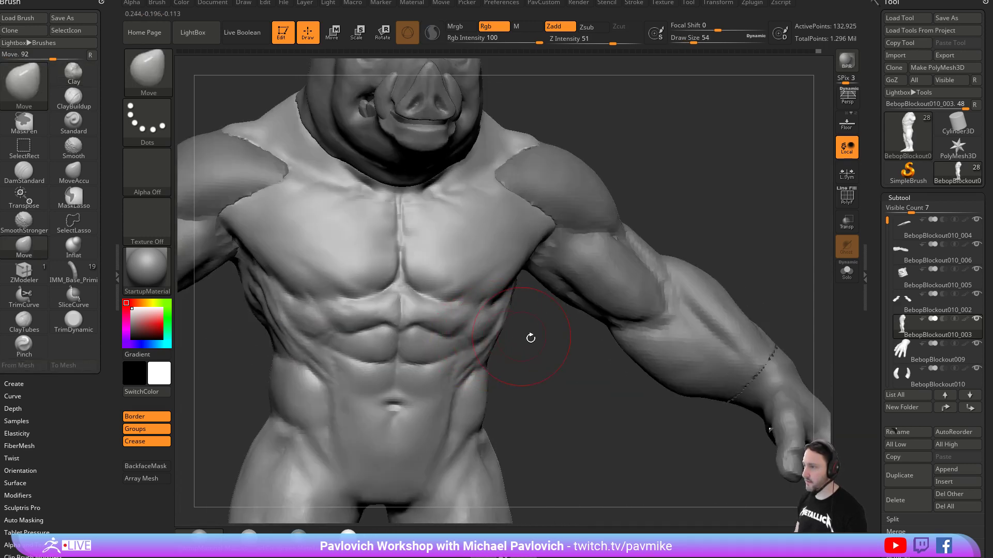
pyautogui.press('s')
pyautogui.moveTo(515, 335); pyautogui.dragTo(498, 333)
pyautogui.press('s')
pyautogui.moveTo(498, 332)
pyautogui.mouseDown()
pyautogui.moveTo(483, 332)
pyautogui.moveTo(491, 336)
pyautogui.moveTo(466, 361)
pyautogui.mouseUp()
# Refine the outer abdominals and lower ribs with the Standard brush at draw size 16 and soften them with SmoothStronger.
pyautogui.moveTo(549, 335); pyautogui.dragTo(578, 336)
pyautogui.keyDown('shift'); pyautogui.moveTo(430, 314); pyautogui.dragTo(447, 308); pyautogui.keyUp('shift')
pyautogui.moveTo(551, 310); pyautogui.dragTo(602, 305)
pyautogui.keyDown('shift'); pyautogui.moveTo(425, 313); pyautogui.dragTo(409, 307); pyautogui.keyUp('shift')
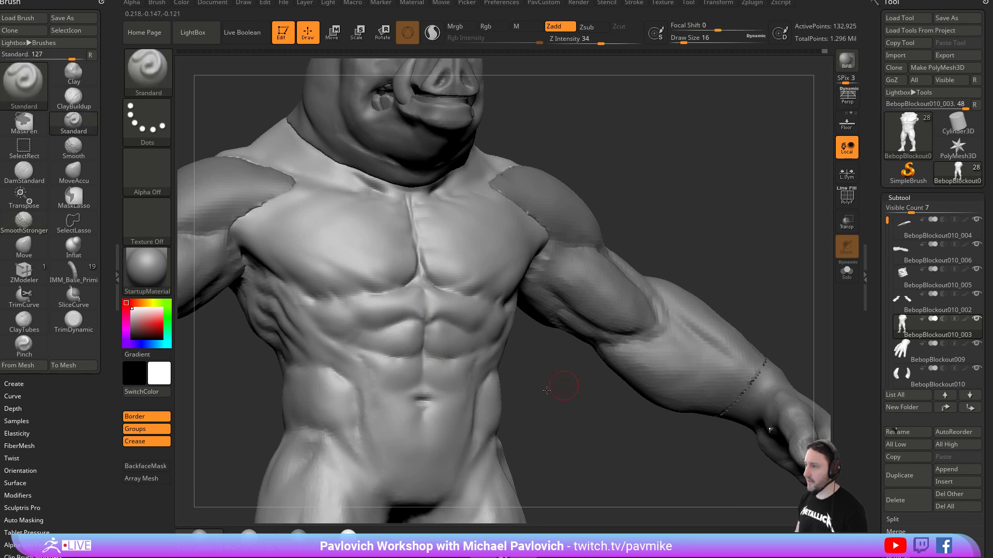
pyautogui.moveTo(563, 381); pyautogui.dragTo(436, 305)
pyautogui.moveTo(466, 356)
pyautogui.keyDown('shift'); pyautogui.mouseDown()
pyautogui.moveTo(426, 361)
pyautogui.moveTo(485, 339)
pyautogui.moveTo(473, 384)
pyautogui.mouseUp(); pyautogui.keyUp('shift')
pyautogui.moveTo(497, 377)
pyautogui.mouseDown(button='right')
pyautogui.moveTo(611, 406)
pyautogui.moveTo(455, 341)
pyautogui.mouseUp(button='right')
pyautogui.keyDown('shift'); pyautogui.moveTo(430, 326); pyautogui.dragTo(427, 318); pyautogui.keyUp('shift')
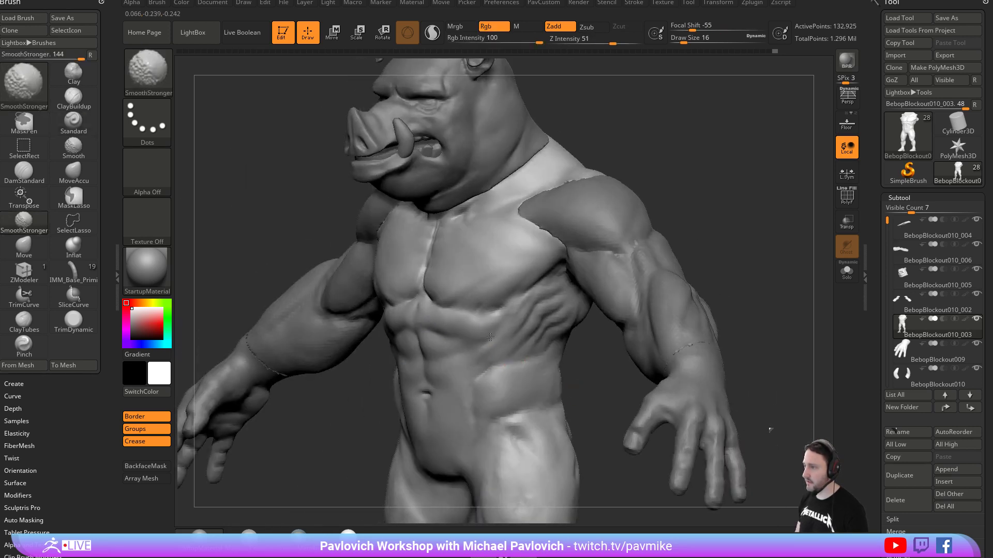
pyautogui.moveTo(465, 348); pyautogui.dragTo(498, 355, button='right')
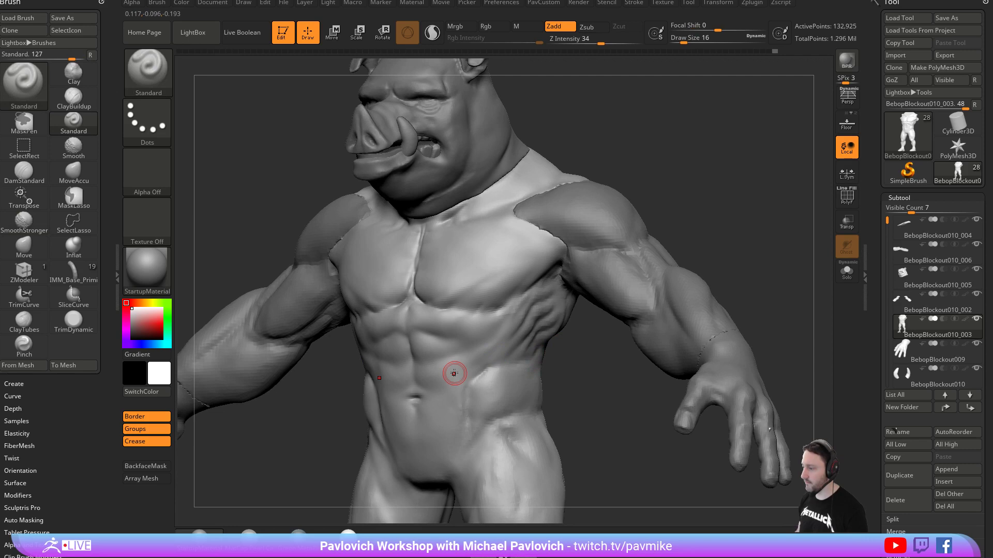
# Bring up the cartoon reference image, compare the torso with it and return to the sculpt.
pyautogui.hotkey('alt', 'Tab')
pyautogui.moveTo(482, 227); pyautogui.dragTo(457, 222)
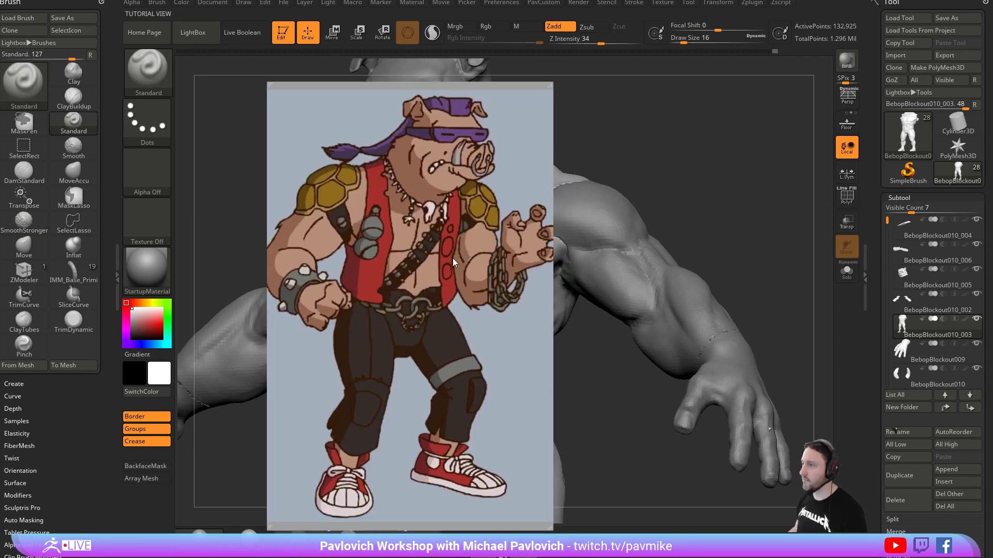
pyautogui.click(429, 278)
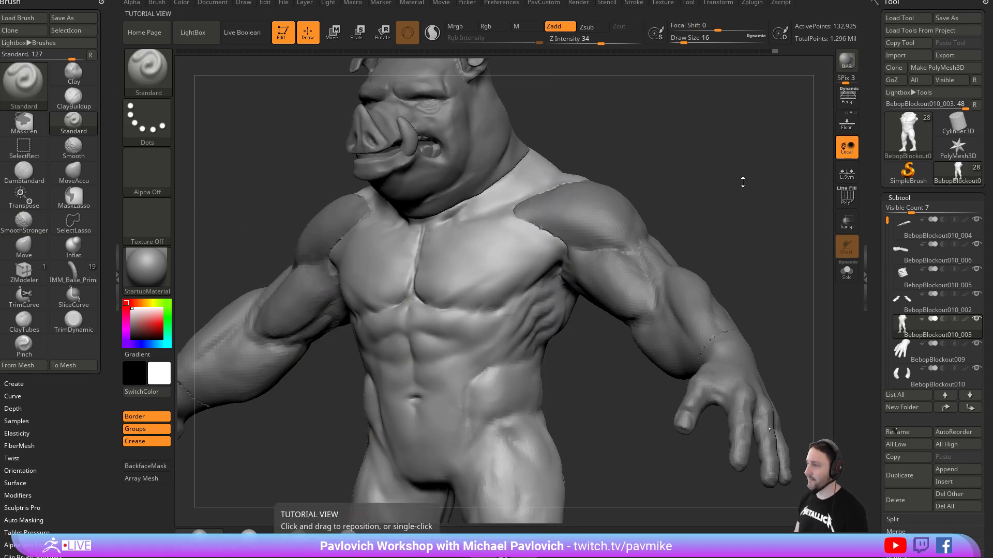
# Smooth the serratus and rib forms below the armpit with SmoothStronger and undo the last stroke.
pyautogui.moveTo(554, 284); pyautogui.dragTo(640, 284, button='right')
pyautogui.moveTo(582, 391)
pyautogui.keyDown('alt'); pyautogui.mouseDown(button='right')
pyautogui.moveTo(594, 352)
pyautogui.moveTo(507, 341)
pyautogui.mouseUp(button='right'); pyautogui.keyUp('alt')
pyautogui.press('shift')
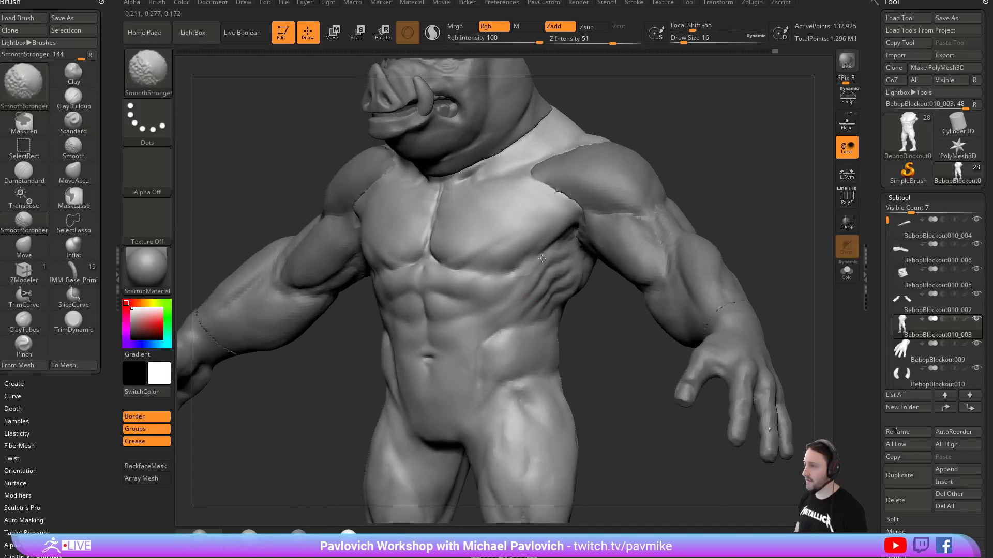
pyautogui.keyDown('shift'); pyautogui.moveTo(542, 275); pyautogui.dragTo(545, 289); pyautogui.keyUp('shift')
pyautogui.moveTo(611, 285); pyautogui.dragTo(532, 275, button='right')
pyautogui.keyDown('shift'); pyautogui.moveTo(531, 275); pyautogui.dragTo(529, 284); pyautogui.keyUp('shift')
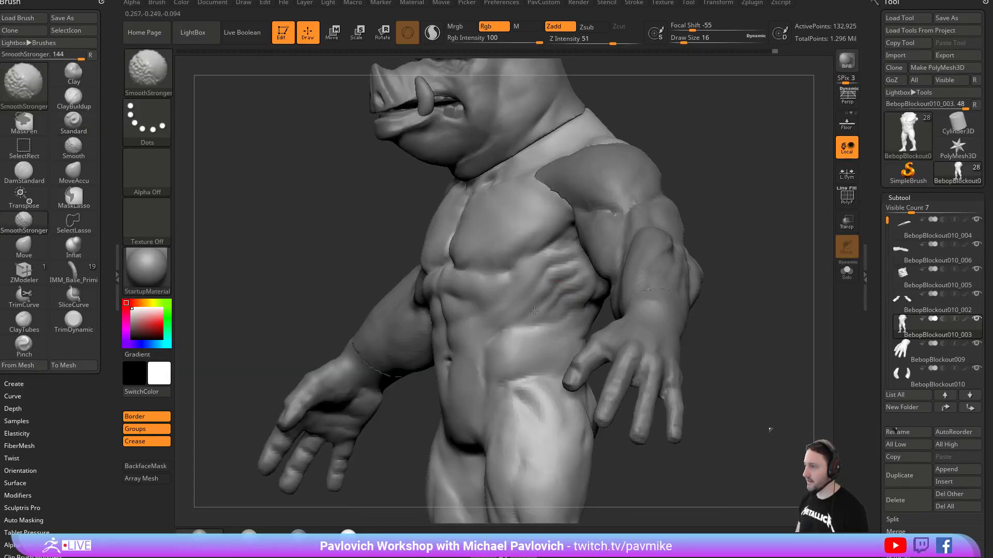
pyautogui.moveTo(551, 250)
pyautogui.keyDown('shift'); pyautogui.mouseDown()
pyautogui.moveTo(548, 271)
pyautogui.moveTo(571, 282)
pyautogui.mouseUp(); pyautogui.keyUp('shift')
pyautogui.moveTo(606, 278); pyautogui.dragTo(641, 233, button='right')
pyautogui.moveTo(535, 287)
pyautogui.keyDown('ctrl'); pyautogui.mouseDown(button='right')
pyautogui.moveTo(571, 331)
pyautogui.moveTo(538, 305)
pyautogui.mouseUp(button='right'); pyautogui.keyUp('ctrl')
pyautogui.hotkey('ctrl', 'z')
# Carve finer creases along the ribs below the chest with DamStandard at a reduced draw size.
pyautogui.press('b')
pyautogui.press('d')
pyautogui.press('s')
pyautogui.press('[')
pyautogui.press('[')
pyautogui.moveTo(491, 275)
pyautogui.mouseDown()
pyautogui.moveTo(541, 287)
pyautogui.moveTo(499, 304)
pyautogui.moveTo(539, 311)
pyautogui.moveTo(476, 309)
pyautogui.moveTo(474, 331)
pyautogui.mouseUp()
# Build up the serratus bands between the armpit and the abdominals with the Clay brush at draw size 20.
pyautogui.press('b')
pyautogui.press('c')
pyautogui.press('l')
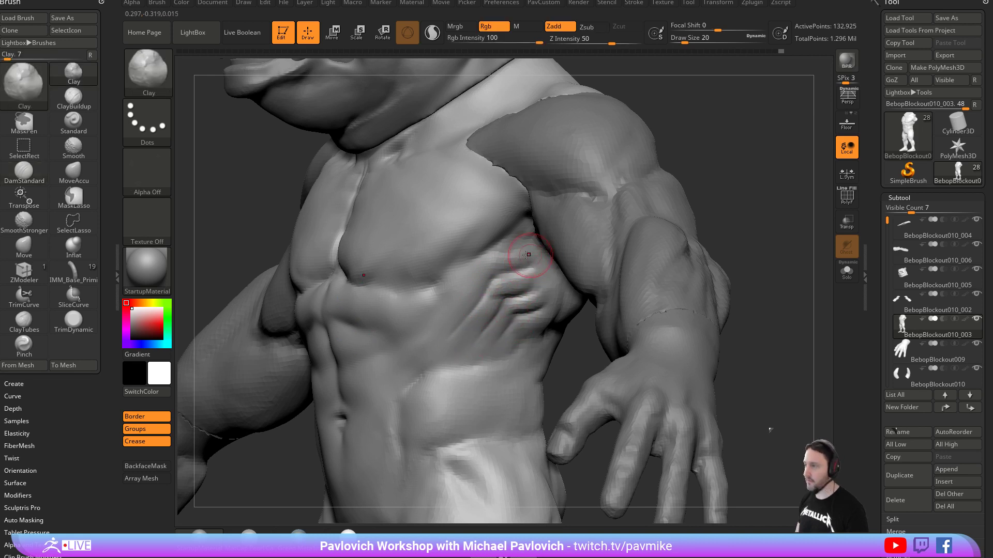
pyautogui.moveTo(499, 256); pyautogui.dragTo(527, 249)
pyautogui.moveTo(509, 285)
pyautogui.mouseDown()
pyautogui.moveTo(528, 271)
pyautogui.moveTo(539, 293)
pyautogui.moveTo(501, 261)
pyautogui.moveTo(476, 288)
pyautogui.moveTo(466, 281)
pyautogui.moveTo(451, 310)
pyautogui.mouseUp()
pyautogui.moveTo(564, 346); pyautogui.dragTo(487, 321)
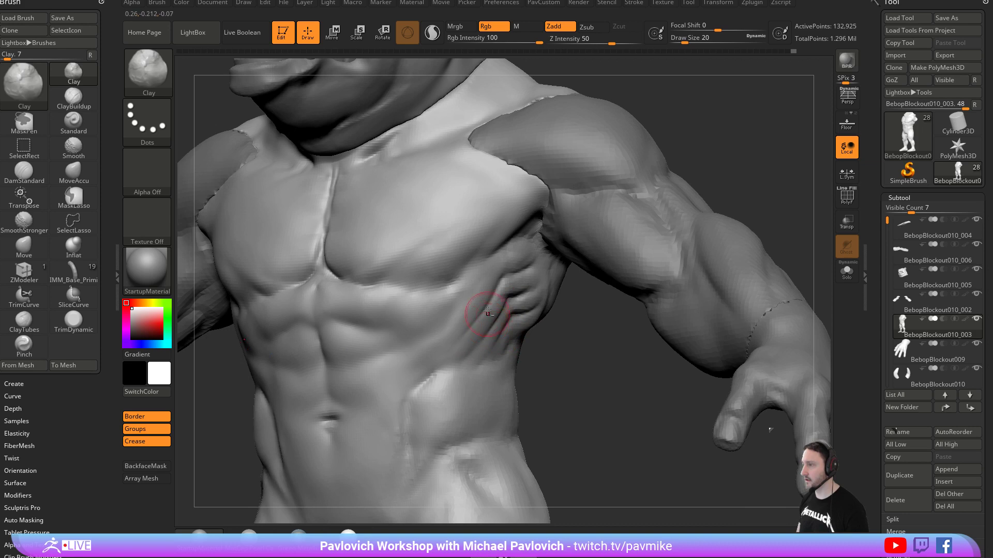
pyautogui.press('shift')
pyautogui.moveTo(561, 328)
pyautogui.mouseDown()
pyautogui.moveTo(521, 312)
pyautogui.moveTo(496, 285)
pyautogui.moveTo(530, 310)
pyautogui.moveTo(744, 178)
pyautogui.moveTo(662, 187)
pyautogui.moveTo(705, 176)
pyautogui.mouseUp()
# Refine the outer abdominals and rib transitions from the front with the Standard and Clay brushes at draw size 16.
pyautogui.press('b')
pyautogui.press('s')
pyautogui.press('t')
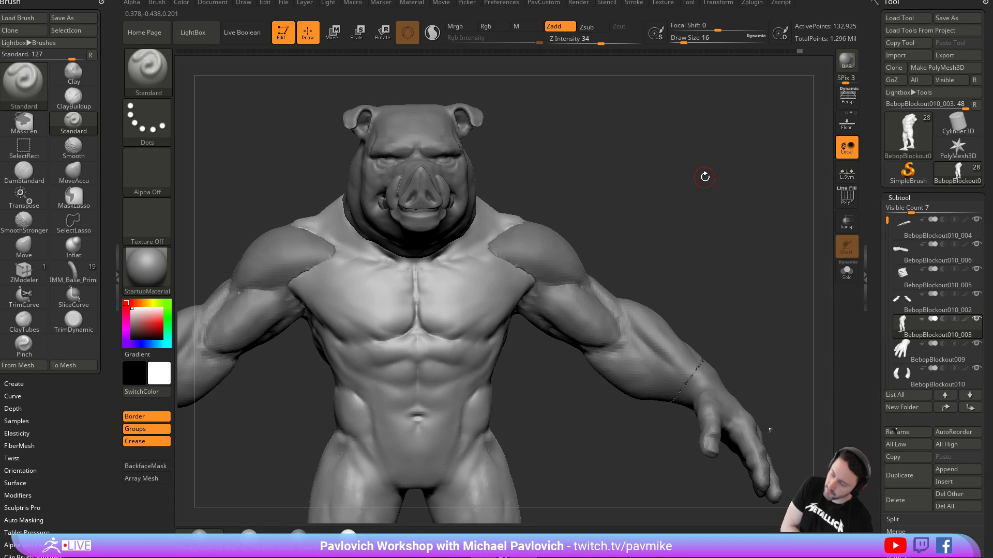
pyautogui.moveTo(663, 163); pyautogui.dragTo(620, 173)
pyautogui.keyDown('alt'); pyautogui.moveTo(613, 237); pyautogui.dragTo(693, 192); pyautogui.keyUp('alt')
pyautogui.press('s')
pyautogui.moveTo(494, 263)
pyautogui.mouseDown()
pyautogui.moveTo(501, 290)
pyautogui.moveTo(525, 310)
pyautogui.mouseUp()
pyautogui.press('[')
pyautogui.moveTo(678, 217); pyautogui.dragTo(719, 222)
pyautogui.moveTo(527, 342)
pyautogui.mouseDown()
pyautogui.moveTo(551, 343)
pyautogui.moveTo(518, 325)
pyautogui.mouseUp()
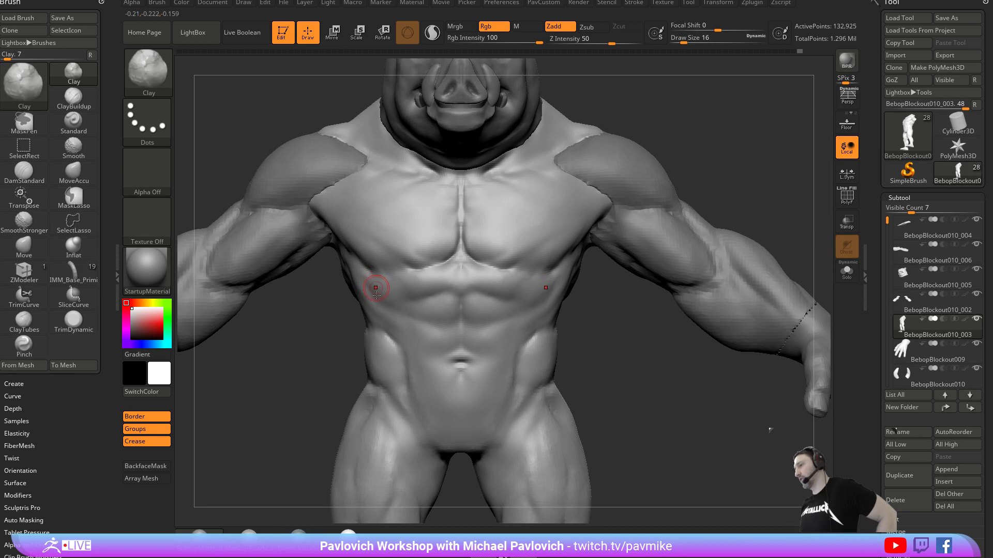
# Adjust the waist silhouette above the obliques with the Move brush at draw size 44.
pyautogui.moveTo(334, 361)
pyautogui.mouseDown()
pyautogui.moveTo(341, 333)
pyautogui.moveTo(357, 362)
pyautogui.moveTo(393, 356)
pyautogui.mouseUp()
pyautogui.press('b')
pyautogui.press('m')
pyautogui.press('v')
pyautogui.press('s')
pyautogui.moveTo(401, 357); pyautogui.dragTo(410, 357)
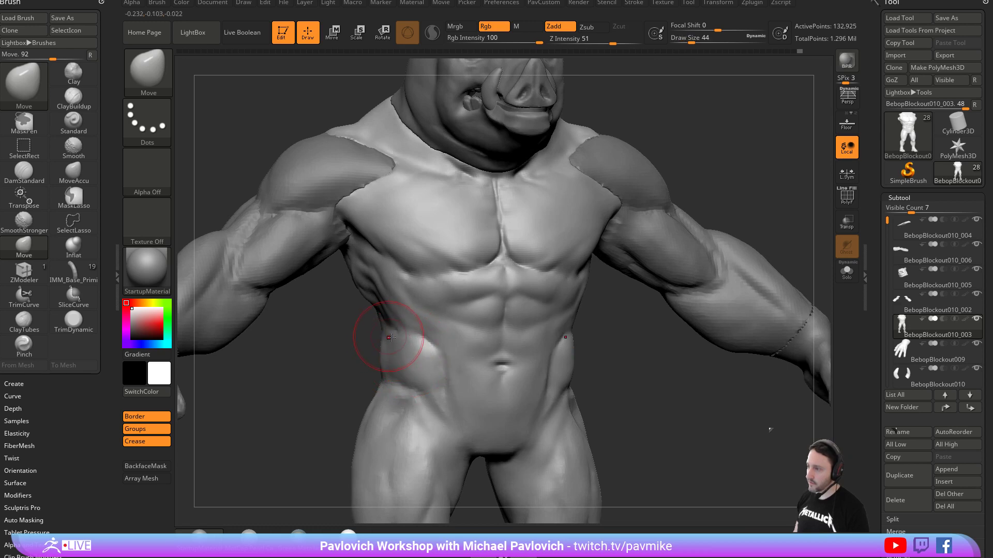
pyautogui.moveTo(350, 382)
pyautogui.mouseDown()
pyautogui.moveTo(373, 361)
pyautogui.moveTo(445, 355)
pyautogui.moveTo(397, 376)
pyautogui.moveTo(407, 379)
pyautogui.moveTo(391, 346)
pyautogui.mouseUp()
# Carve the lower rib and oblique creases around the side of the torso with DamStandard at draw size 23.
pyautogui.press('b')
pyautogui.press('d')
pyautogui.press('s')
pyautogui.press('s')
pyautogui.moveTo(476, 359); pyautogui.dragTo(407, 348)
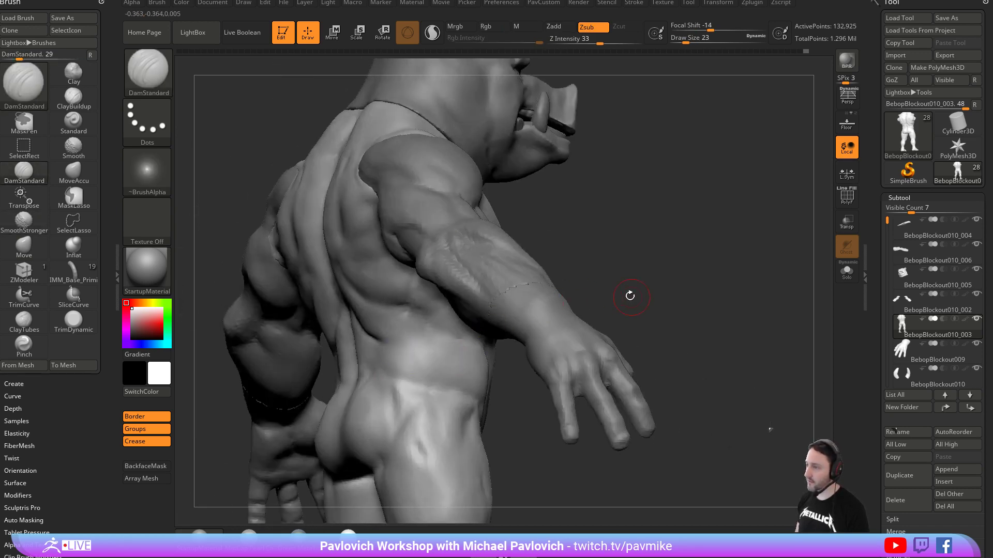
pyautogui.moveTo(627, 293); pyautogui.dragTo(417, 362)
pyautogui.moveTo(724, 403); pyautogui.dragTo(464, 376)
pyautogui.moveTo(559, 355); pyautogui.dragTo(494, 360, button='right')
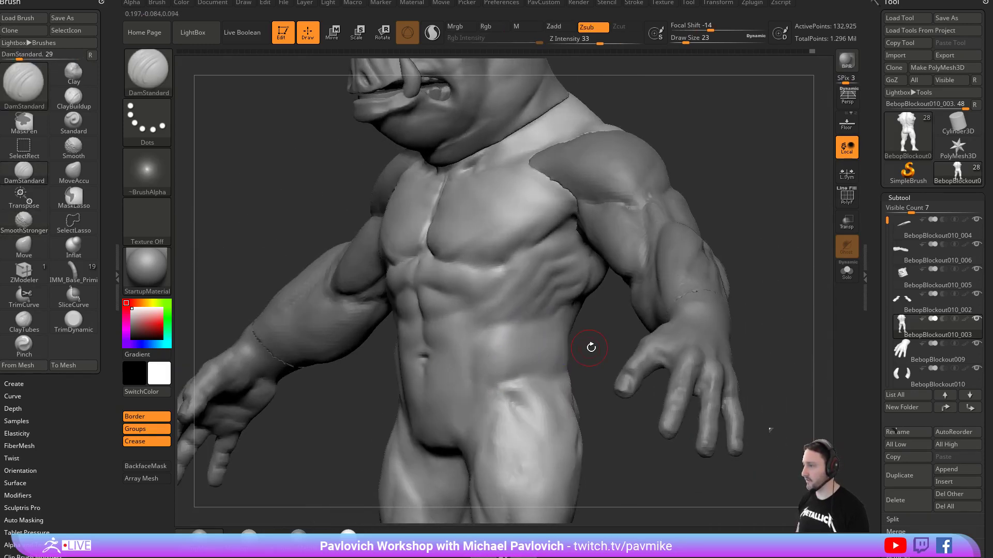
# Smooth the carved transitions along the flank and back with SmoothStronger.
pyautogui.moveTo(587, 348); pyautogui.dragTo(362, 352)
pyautogui.moveTo(539, 345)
pyautogui.keyDown('shift'); pyautogui.mouseDown()
pyautogui.moveTo(549, 327)
pyautogui.moveTo(533, 326)
pyautogui.mouseUp(); pyautogui.keyUp('shift')
pyautogui.moveTo(439, 374); pyautogui.dragTo(385, 385, button='right')
pyautogui.keyDown('shift'); pyautogui.moveTo(550, 337); pyautogui.dragTo(539, 291); pyautogui.keyUp('shift')
pyautogui.moveTo(690, 357); pyautogui.dragTo(687, 394, button='right')
pyautogui.keyDown('shift'); pyautogui.moveTo(524, 233); pyautogui.dragTo(522, 206); pyautogui.keyUp('shift')
# Carve the grooves on both sides of the spine at the neck base with DamStandard at draw size 23 and smooth them.
pyautogui.keyDown('alt'); pyautogui.moveTo(729, 115); pyautogui.dragTo(719, 239, button='right'); pyautogui.keyUp('alt')
pyautogui.moveTo(692, 177)
pyautogui.keyDown('alt'); pyautogui.mouseDown(button='right')
pyautogui.moveTo(685, 167)
pyautogui.moveTo(693, 192)
pyautogui.mouseUp(button='right'); pyautogui.keyUp('alt')
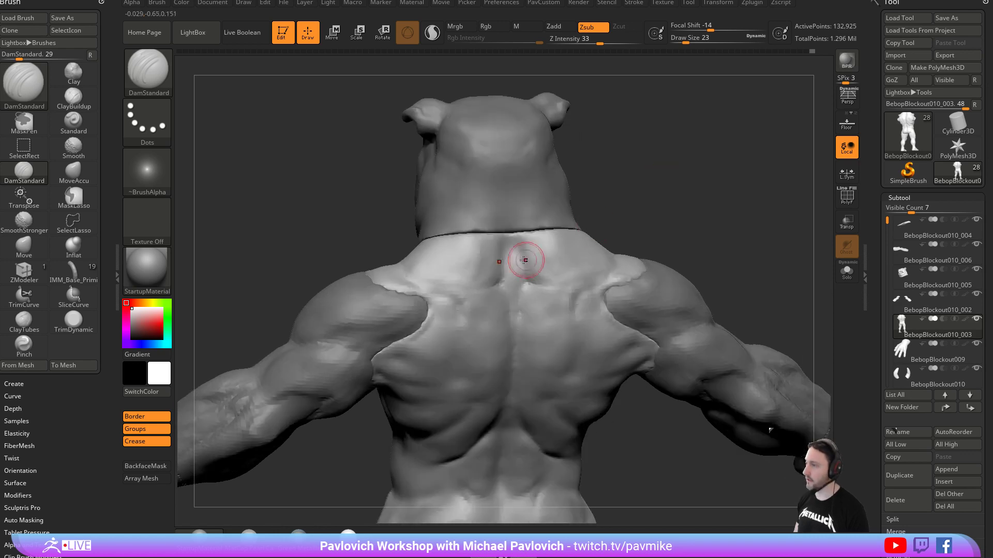
pyautogui.moveTo(504, 272); pyautogui.dragTo(523, 266, button='right')
pyautogui.keyDown('shift'); pyautogui.moveTo(502, 265); pyautogui.dragTo(505, 240); pyautogui.keyUp('shift')
pyautogui.moveTo(628, 189); pyautogui.dragTo(604, 198, button='right')
pyautogui.keyDown('shift'); pyautogui.moveTo(538, 252); pyautogui.dragTo(549, 244); pyautogui.keyUp('shift')
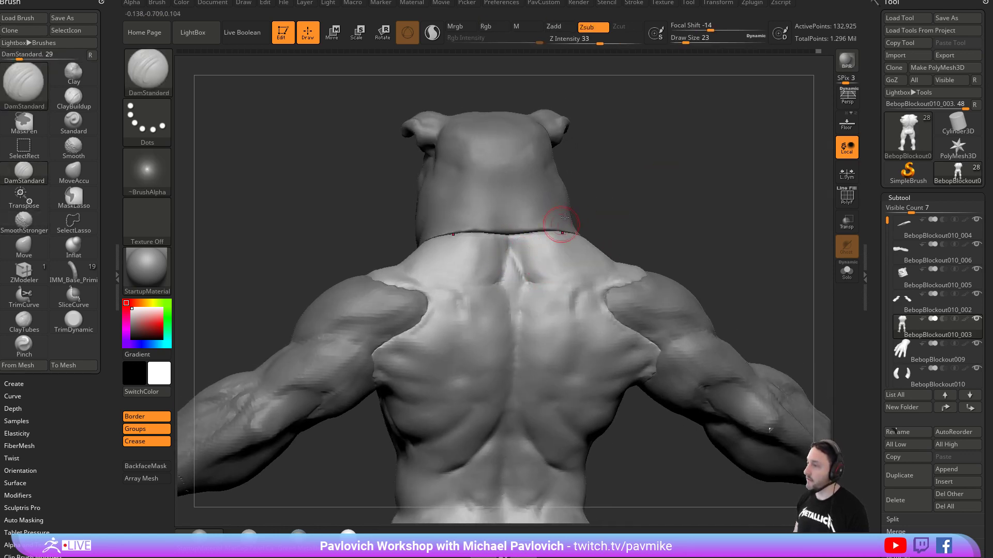
pyautogui.moveTo(610, 197); pyautogui.dragTo(636, 217, button='right')
pyautogui.keyDown('shift'); pyautogui.moveTo(512, 263); pyautogui.dragTo(509, 244); pyautogui.keyUp('shift')
pyautogui.moveTo(620, 211); pyautogui.dragTo(595, 205, button='right')
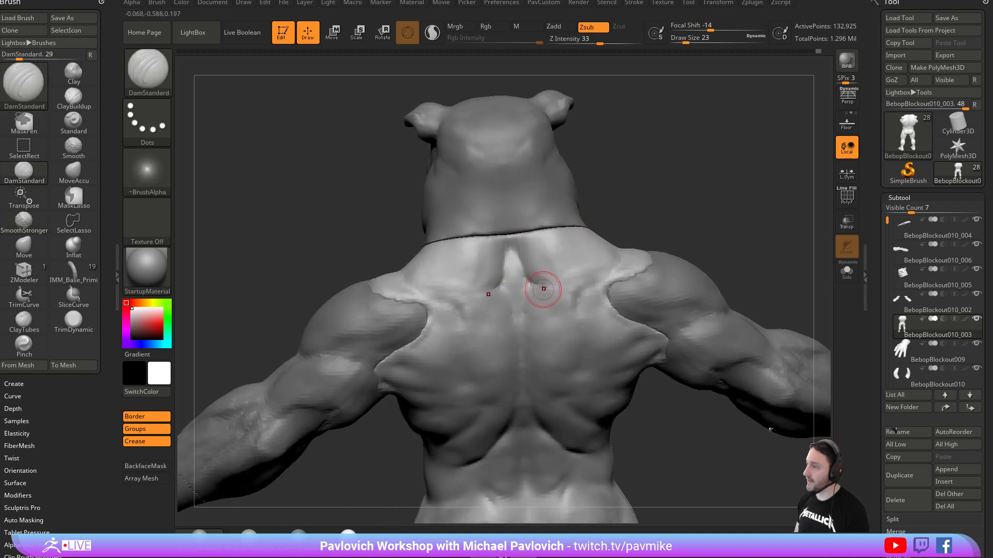
# Build up the trapezius and upper back with the Clay brush at draw sizes 35 and 29.
pyautogui.press('shift')
pyautogui.moveTo(679, 226)
pyautogui.mouseDown(button='right')
pyautogui.moveTo(544, 248)
pyautogui.moveTo(663, 189)
pyautogui.moveTo(733, 187)
pyautogui.moveTo(733, 262)
pyautogui.moveTo(547, 258)
pyautogui.mouseUp(button='right')
pyautogui.press('b')
pyautogui.press('c')
pyautogui.press('l')
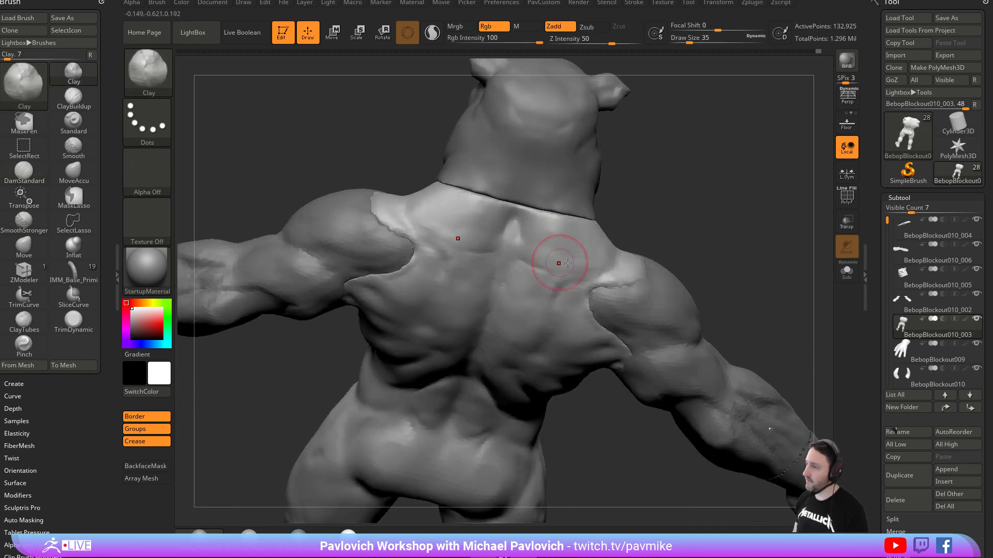
pyautogui.moveTo(682, 230)
pyautogui.mouseDown(button='right')
pyautogui.moveTo(600, 228)
pyautogui.moveTo(575, 278)
pyautogui.mouseUp(button='right')
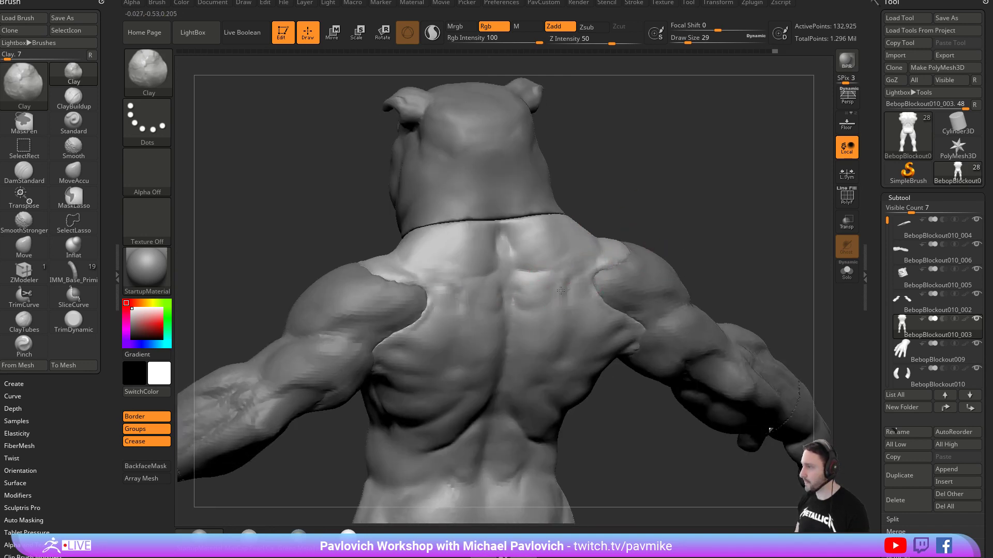
pyautogui.keyDown('shift'); pyautogui.moveTo(530, 311); pyautogui.dragTo(524, 315, button='right'); pyautogui.keyUp('shift')
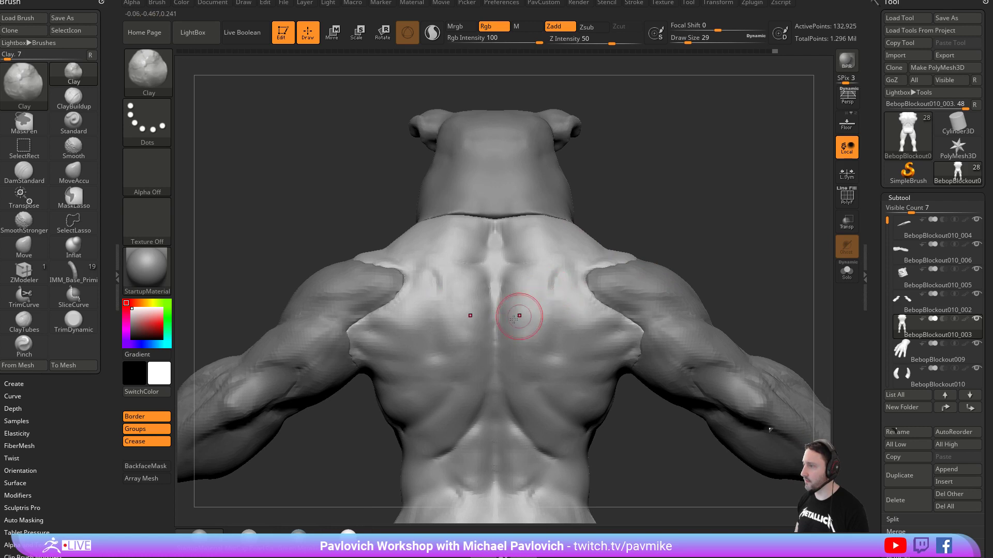
# Carve the spine line and the diagonal lower trapezius edges with DamStandard at draw size 29.
pyautogui.moveTo(697, 244)
pyautogui.keyDown('alt'); pyautogui.mouseDown(button='right')
pyautogui.moveTo(677, 213)
pyautogui.moveTo(686, 181)
pyautogui.moveTo(545, 241)
pyautogui.mouseUp(button='right'); pyautogui.keyUp('alt')
pyautogui.press('b')
pyautogui.press('d')
pyautogui.press('s')
pyautogui.moveTo(647, 225)
pyautogui.mouseDown(button='right')
pyautogui.moveTo(678, 195)
pyautogui.moveTo(572, 237)
pyautogui.mouseUp(button='right')
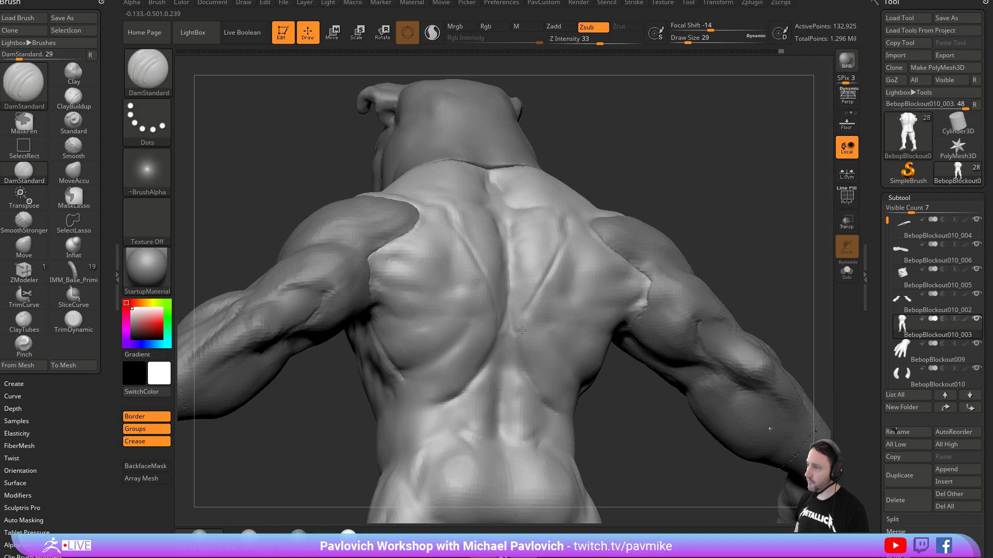
pyautogui.moveTo(662, 191); pyautogui.dragTo(519, 314, button='right')
pyautogui.moveTo(667, 233)
pyautogui.mouseDown(button='right')
pyautogui.moveTo(680, 209)
pyautogui.moveTo(672, 196)
pyautogui.moveTo(667, 207)
pyautogui.mouseUp(button='right')
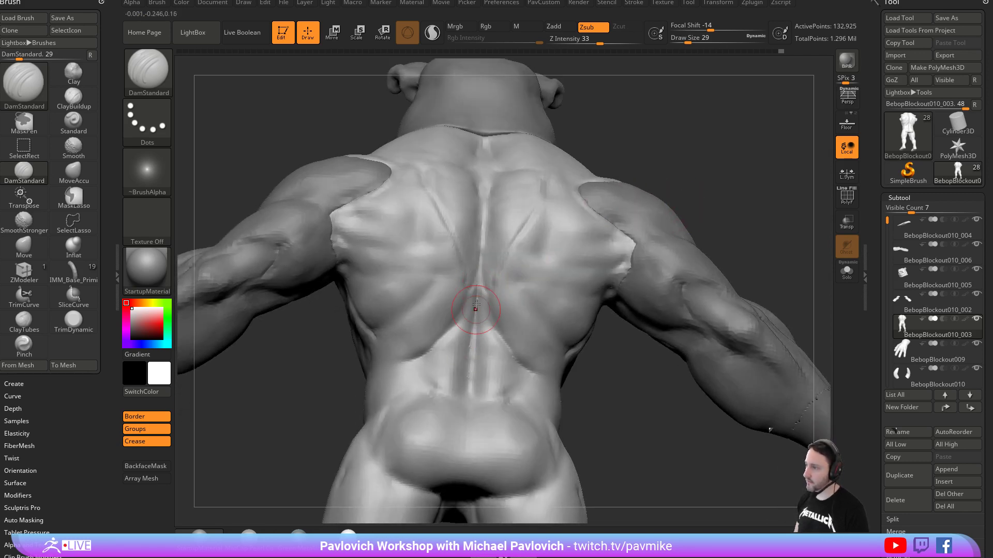
# Define the lower edges of the latissimus and the lower back creases with DamStandard, finishing at draw size 27.
pyautogui.moveTo(546, 339)
pyautogui.mouseDown(button='right')
pyautogui.moveTo(620, 377)
pyautogui.moveTo(585, 282)
pyautogui.mouseUp(button='right')
pyautogui.moveTo(591, 343)
pyautogui.mouseDown(button='right')
pyautogui.moveTo(616, 344)
pyautogui.moveTo(468, 325)
pyautogui.mouseUp(button='right')
pyautogui.moveTo(674, 233)
pyautogui.mouseDown(button='right')
pyautogui.moveTo(498, 328)
pyautogui.moveTo(482, 303)
pyautogui.mouseUp(button='right')
pyautogui.moveTo(460, 345)
pyautogui.mouseDown(button='right')
pyautogui.moveTo(570, 358)
pyautogui.moveTo(481, 343)
pyautogui.mouseUp(button='right')
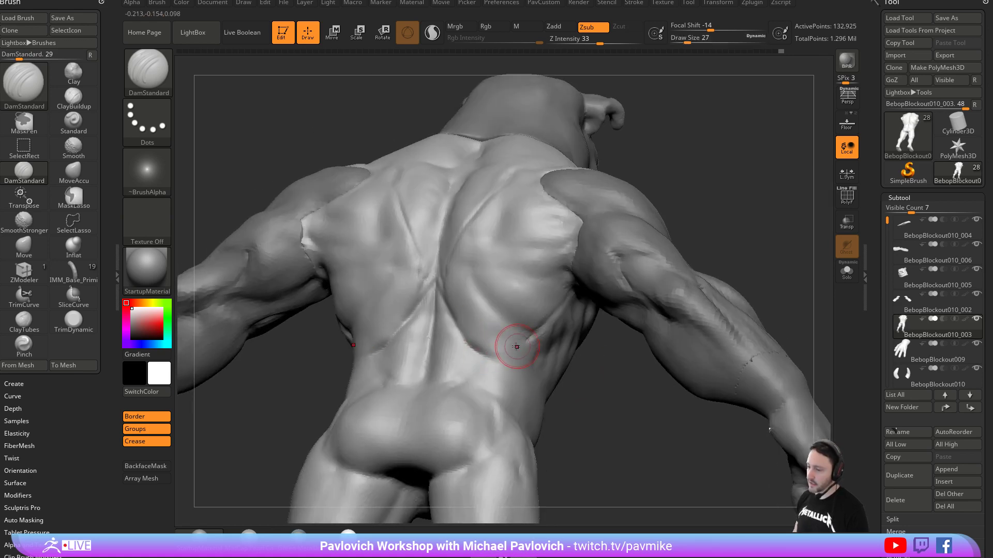
pyautogui.moveTo(621, 361); pyautogui.dragTo(474, 357, button='right')
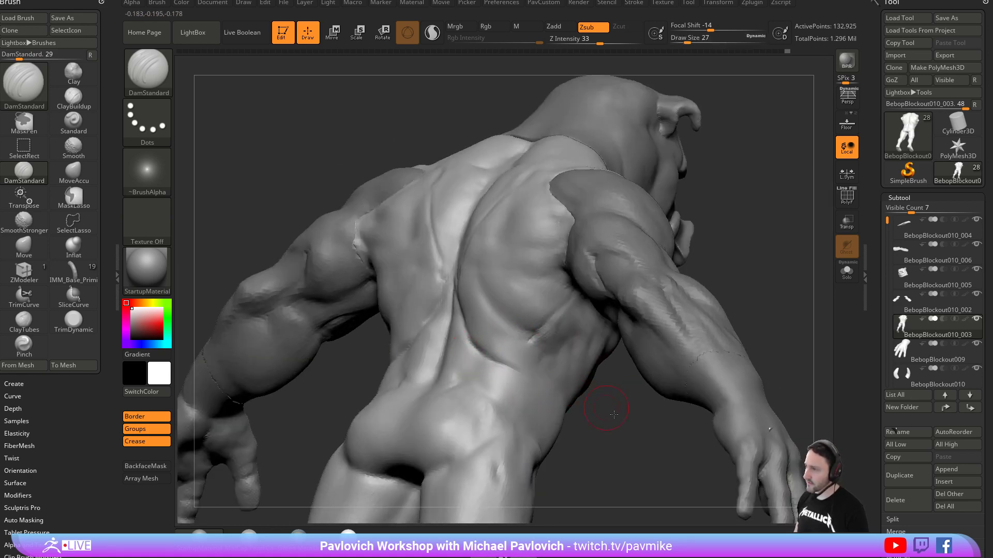
pyautogui.moveTo(606, 408); pyautogui.dragTo(567, 364, button='right')
# Fill out the latissimus and mid-back volumes with the Clay brush at draw size 29.
pyautogui.press('b')
pyautogui.press('c')
pyautogui.press('l')
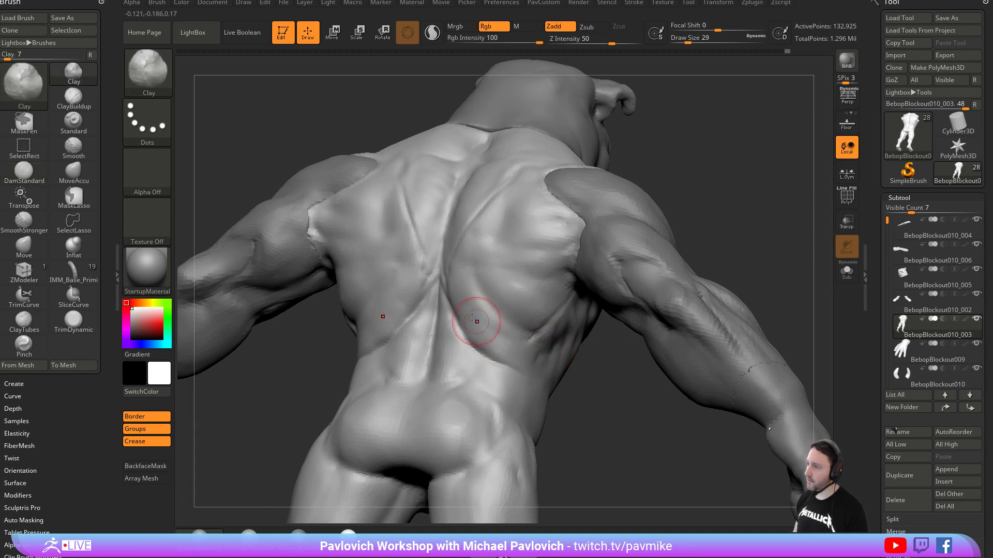
pyautogui.moveTo(589, 290)
pyautogui.mouseDown(button='right')
pyautogui.moveTo(713, 188)
pyautogui.moveTo(509, 355)
pyautogui.moveTo(592, 394)
pyautogui.mouseUp(button='right')
pyautogui.moveTo(644, 205)
pyautogui.mouseDown(button='right')
pyautogui.moveTo(669, 208)
pyautogui.moveTo(581, 261)
pyautogui.moveTo(632, 233)
pyautogui.moveTo(620, 211)
pyautogui.mouseUp(button='right')
pyautogui.moveTo(619, 222)
pyautogui.mouseDown()
pyautogui.moveTo(630, 217)
pyautogui.moveTo(587, 217)
pyautogui.moveTo(617, 242)
pyautogui.mouseUp()
# Sharpen the creases beside the upper spine and across the top of the trapezius with DamStandard at draw size 27.
pyautogui.press('b')
pyautogui.press('d')
pyautogui.press('s')
pyautogui.press('s')
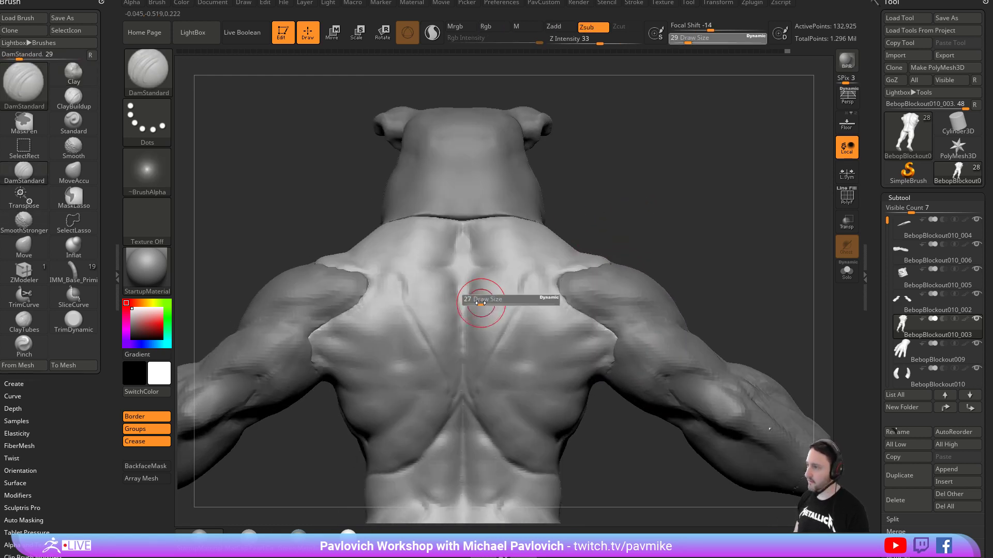
pyautogui.moveTo(481, 302); pyautogui.dragTo(480, 303)
pyautogui.moveTo(452, 272); pyautogui.dragTo(455, 282)
pyautogui.moveTo(538, 259)
pyautogui.mouseDown(button='right')
pyautogui.moveTo(564, 279)
pyautogui.moveTo(600, 251)
pyautogui.mouseUp(button='right')
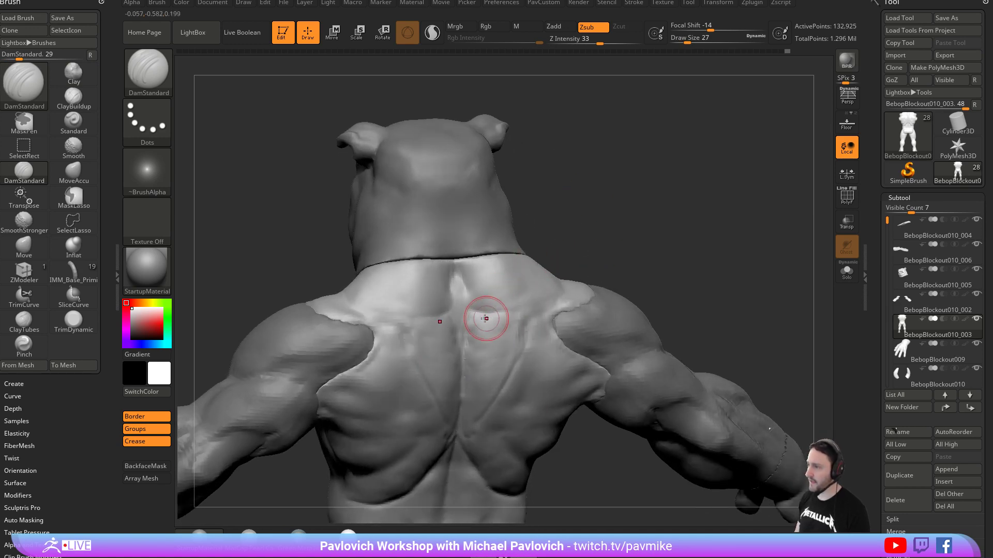
pyautogui.moveTo(621, 237); pyautogui.dragTo(474, 313)
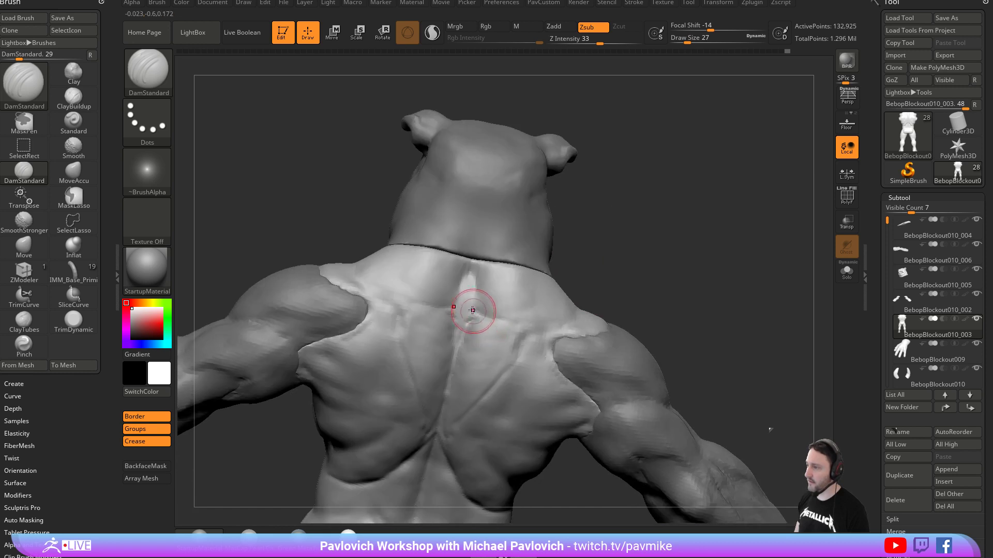
# Add volume between the upper spine and the shoulder blade with the Clay brush.
pyautogui.press('b')
pyautogui.press('c')
pyautogui.press('l')
pyautogui.moveTo(626, 262); pyautogui.dragTo(534, 309)
# Carve the boundary between the trapezius and the shoulder blade with DamStandard at draw size 27.
pyautogui.press('b')
pyautogui.press('d')
pyautogui.press('s')
pyautogui.moveTo(603, 286)
pyautogui.mouseDown()
pyautogui.moveTo(520, 331)
pyautogui.moveTo(685, 318)
pyautogui.mouseUp()
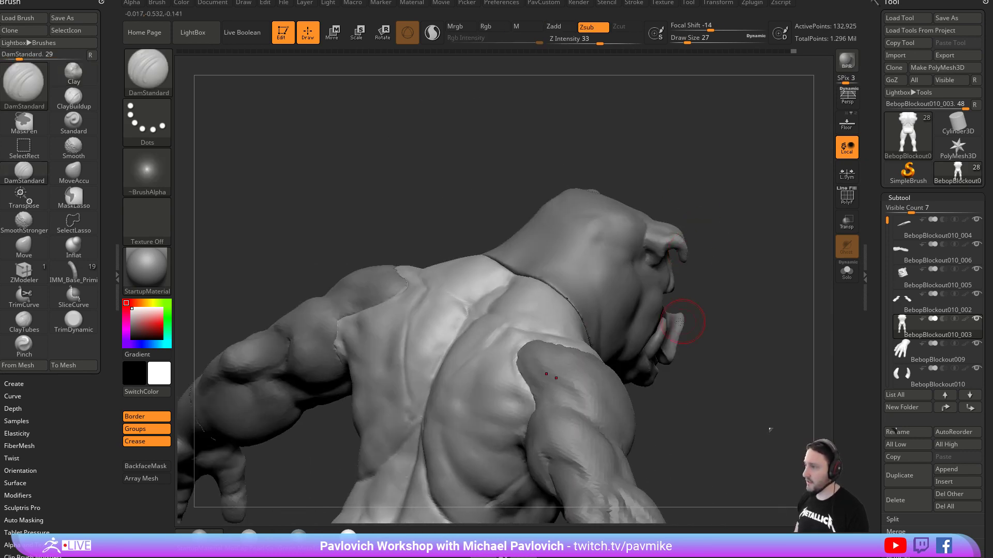
pyautogui.moveTo(711, 265); pyautogui.dragTo(578, 260)
pyautogui.moveTo(465, 312); pyautogui.dragTo(579, 273)
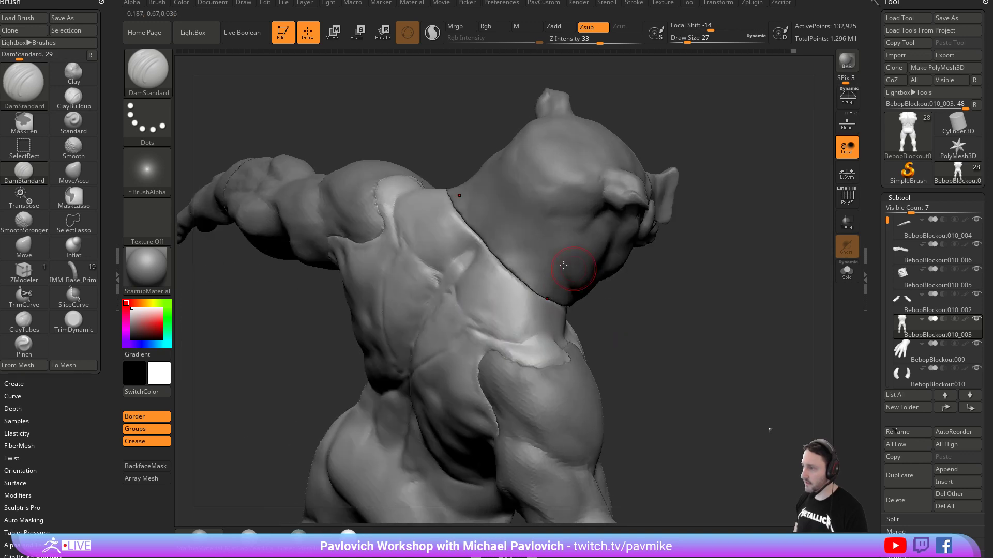
# Build up the upper trapezius below the neck seam with the Clay brush at draw size 27.
pyautogui.press('b')
pyautogui.press('c')
pyautogui.press('l')
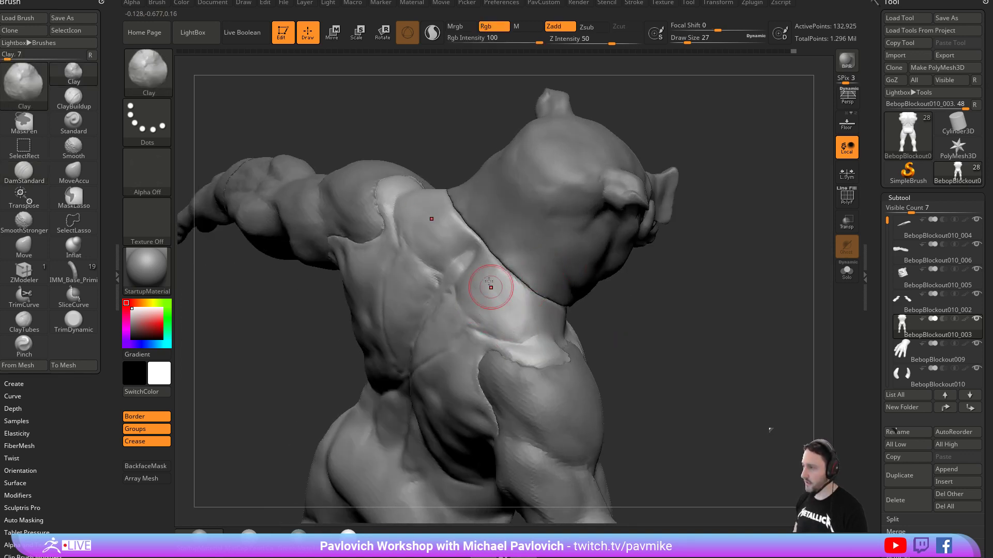
pyautogui.moveTo(615, 336)
pyautogui.mouseDown()
pyautogui.moveTo(665, 310)
pyautogui.moveTo(654, 271)
pyautogui.moveTo(667, 318)
pyautogui.mouseUp()
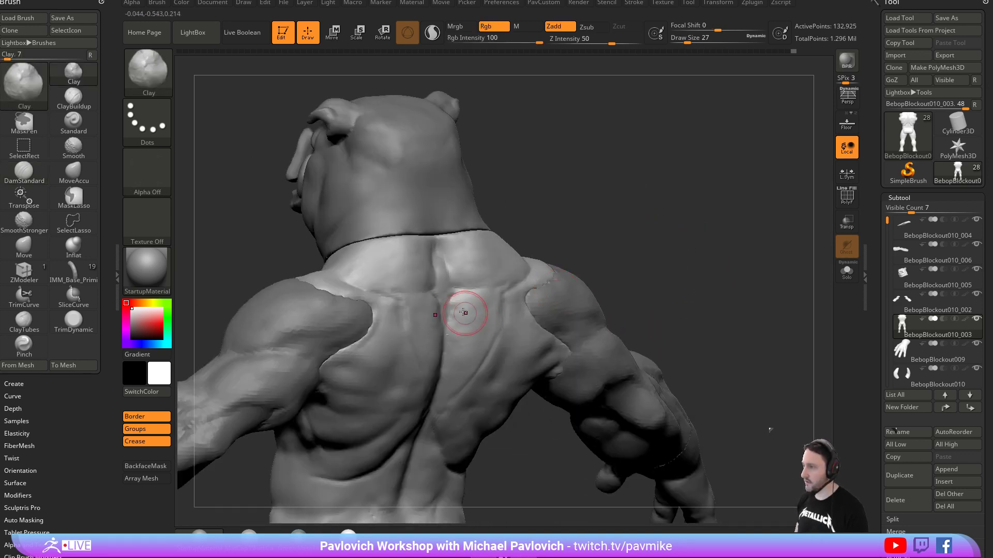
# Build up the upper back muscles around the shoulder blades with the Clay brush.
pyautogui.moveTo(531, 290); pyautogui.dragTo(480, 320)
pyautogui.moveTo(675, 251)
pyautogui.mouseDown()
pyautogui.moveTo(633, 238)
pyautogui.moveTo(649, 264)
pyautogui.moveTo(660, 223)
pyautogui.moveTo(704, 226)
pyautogui.moveTo(705, 238)
pyautogui.moveTo(619, 238)
pyautogui.moveTo(705, 219)
pyautogui.moveTo(669, 215)
pyautogui.moveTo(696, 220)
pyautogui.moveTo(698, 200)
pyautogui.moveTo(689, 230)
pyautogui.mouseUp()
pyautogui.press('s')
pyautogui.moveTo(523, 304); pyautogui.dragTo(515, 303)
pyautogui.keyDown('alt'); pyautogui.moveTo(696, 199); pyautogui.dragTo(690, 221); pyautogui.keyUp('alt')
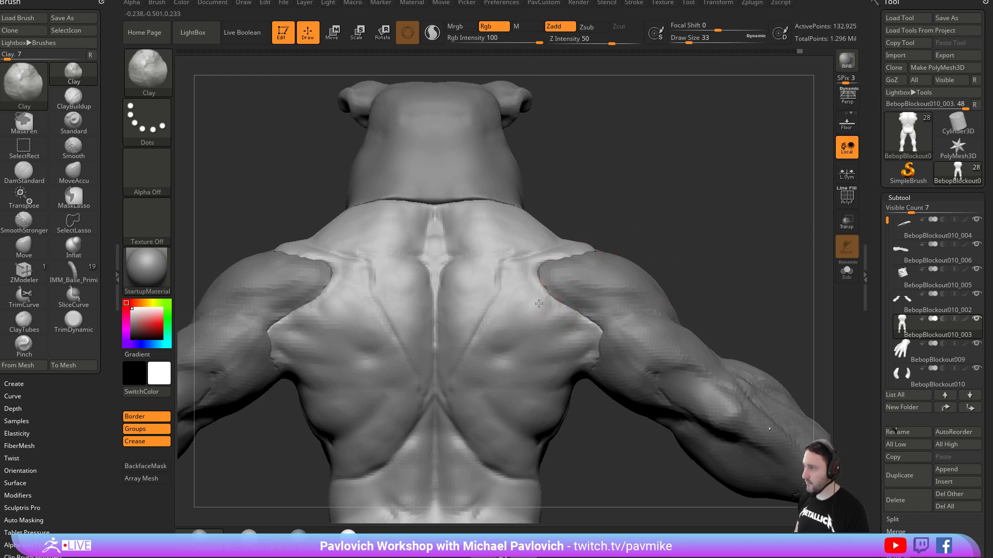
pyautogui.moveTo(553, 307); pyautogui.dragTo(549, 311)
pyautogui.moveTo(690, 227)
pyautogui.keyDown('alt'); pyautogui.mouseDown()
pyautogui.moveTo(700, 227)
pyautogui.moveTo(652, 247)
pyautogui.mouseUp(); pyautogui.keyUp('alt')
pyautogui.press('[')
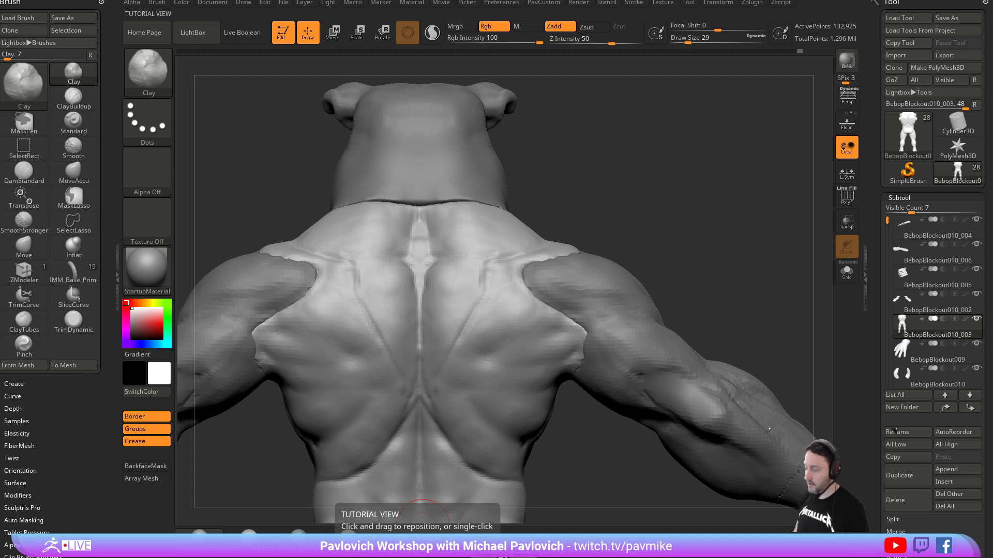
pyautogui.moveTo(723, 199); pyautogui.dragTo(714, 189, button='right')
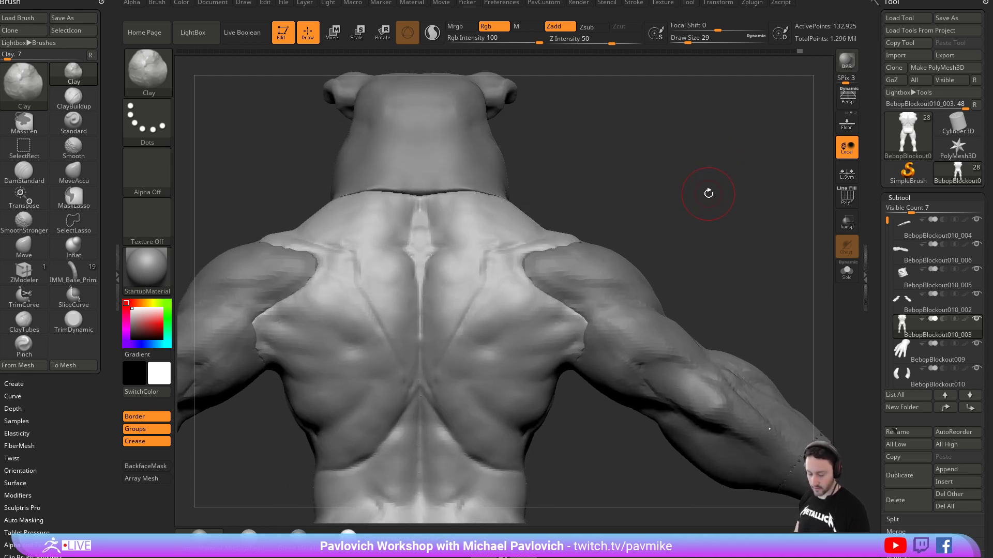
# Carve a crease along the lower edge of the shoulder blades with the DamStandard brush.
pyautogui.press('b')
pyautogui.press('d')
pyautogui.press('s')
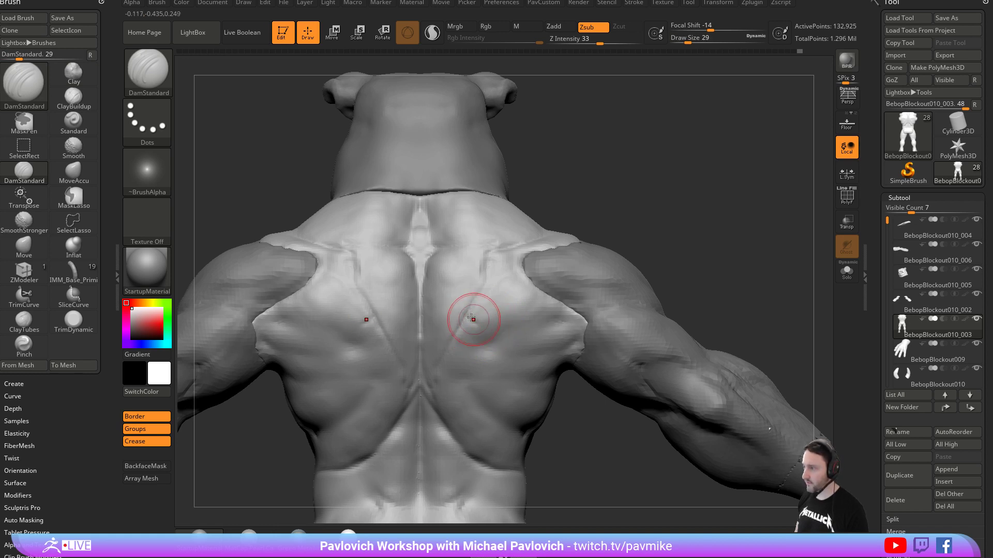
pyautogui.moveTo(469, 325); pyautogui.dragTo(530, 313)
# Sculpt the muscle forms above and below the shoulder blade crease with the Clay brush at draw size 27, and smooth them toward the armpit.
pyautogui.press('b')
pyautogui.press('c')
pyautogui.press('l')
pyautogui.moveTo(545, 305); pyautogui.dragTo(530, 317, button='right')
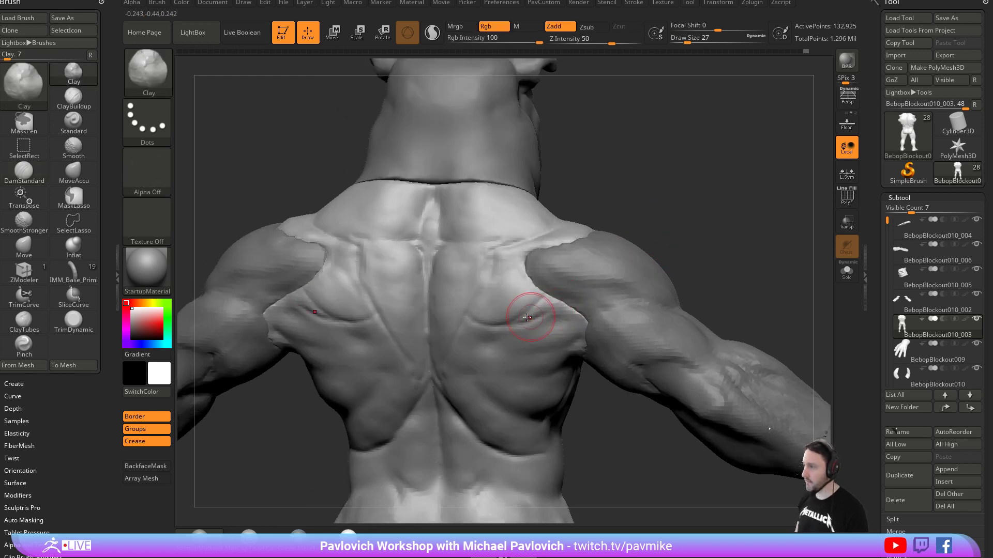
pyautogui.keyDown('alt'); pyautogui.moveTo(519, 320); pyautogui.dragTo(548, 304); pyautogui.keyUp('alt')
pyautogui.moveTo(657, 229)
pyautogui.mouseDown()
pyautogui.moveTo(476, 317)
pyautogui.moveTo(535, 286)
pyautogui.moveTo(495, 304)
pyautogui.moveTo(525, 290)
pyautogui.moveTo(534, 303)
pyautogui.mouseUp()
pyautogui.keyDown('alt'); pyautogui.moveTo(687, 252); pyautogui.dragTo(666, 250); pyautogui.keyUp('alt')
pyautogui.moveTo(501, 338); pyautogui.dragTo(552, 310)
pyautogui.moveTo(646, 295); pyautogui.dragTo(599, 259)
pyautogui.keyDown('shift'); pyautogui.moveTo(562, 340); pyautogui.dragTo(538, 347); pyautogui.keyUp('shift')
pyautogui.keyDown('shift'); pyautogui.moveTo(600, 251); pyautogui.dragTo(579, 295); pyautogui.keyUp('shift')
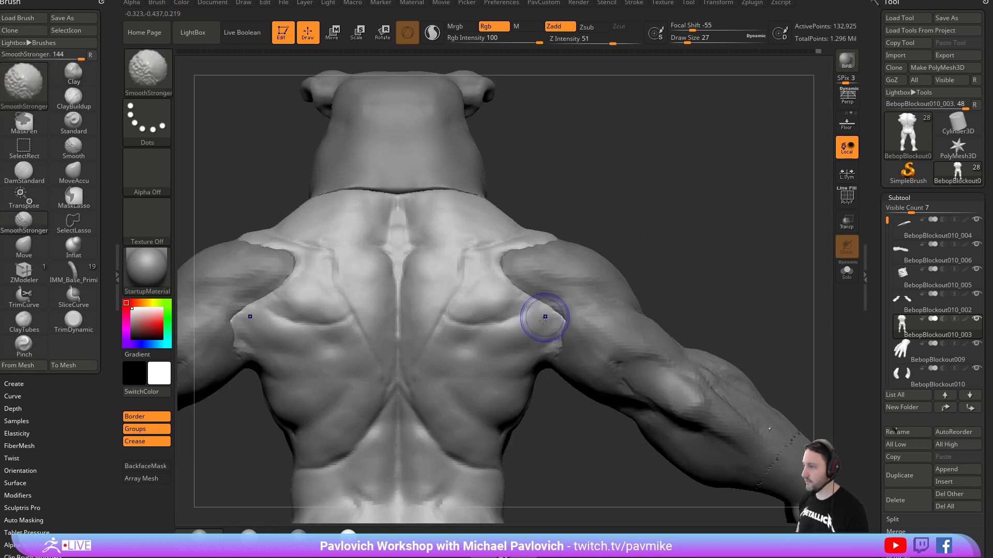
# Add clay below the inner corner of the shoulder blade and smooth the transition into the back.
pyautogui.press('s')
pyautogui.moveTo(457, 334); pyautogui.dragTo(475, 338)
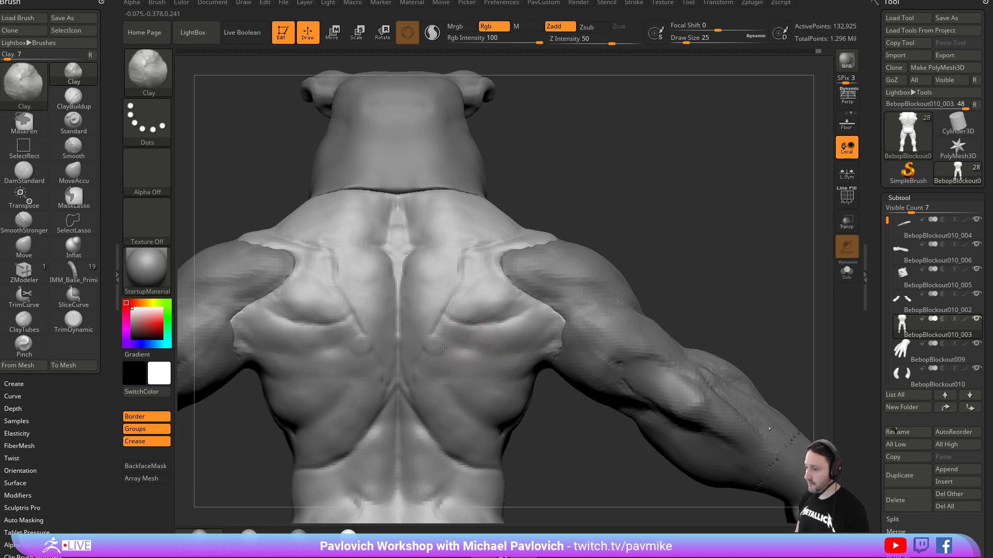
pyautogui.moveTo(442, 339)
pyautogui.mouseDown(button='right')
pyautogui.moveTo(476, 322)
pyautogui.moveTo(623, 299)
pyautogui.moveTo(507, 298)
pyautogui.mouseUp(button='right')
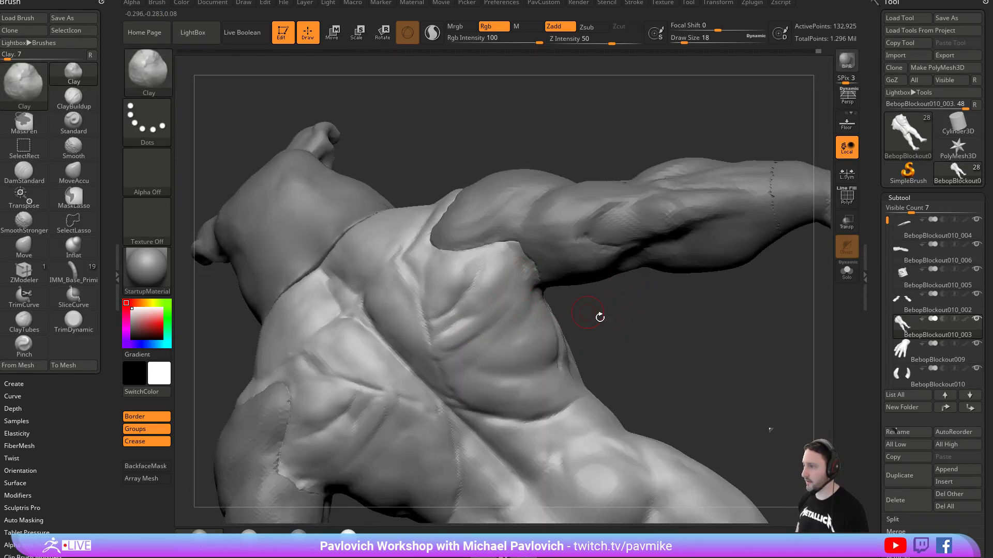
pyautogui.moveTo(583, 311); pyautogui.dragTo(451, 343, button='right')
pyautogui.press('shift')
pyautogui.keyDown('shift'); pyautogui.moveTo(465, 333); pyautogui.dragTo(480, 325); pyautogui.keyUp('shift')
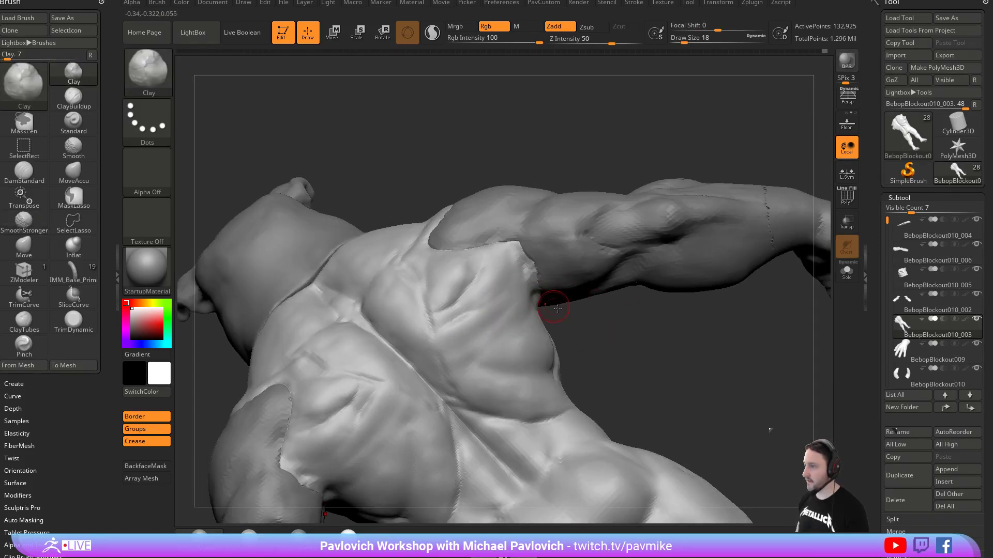
# Build up the side of the back below the armpit with the Clay brush at draw size 25 and smooth it.
pyautogui.moveTo(543, 312); pyautogui.dragTo(483, 335, button='right')
pyautogui.press('s')
pyautogui.moveTo(483, 335); pyautogui.dragTo(500, 327)
pyautogui.press('s')
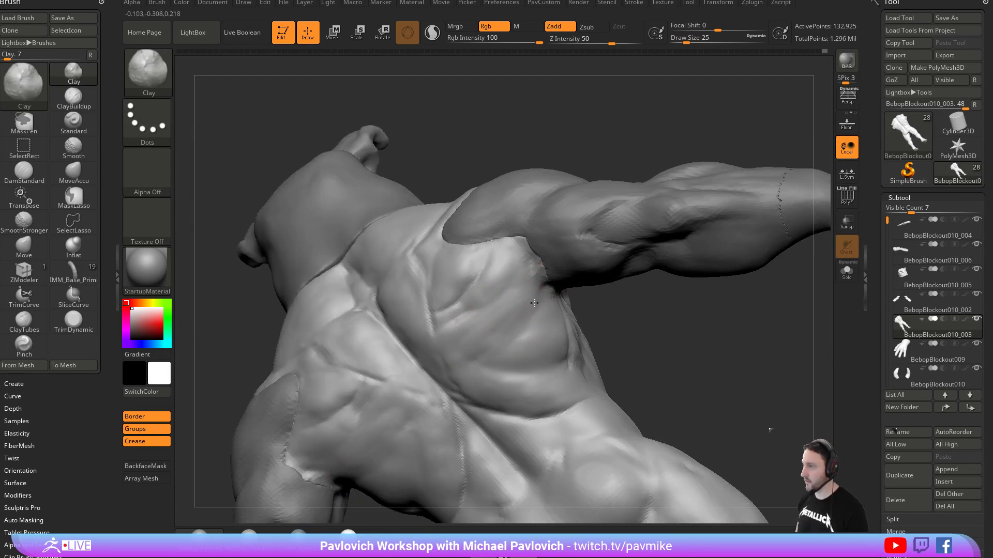
pyautogui.moveTo(524, 340); pyautogui.dragTo(519, 330, button='right')
pyautogui.keyDown('shift'); pyautogui.moveTo(518, 331); pyautogui.dragTo(567, 341); pyautogui.keyUp('shift')
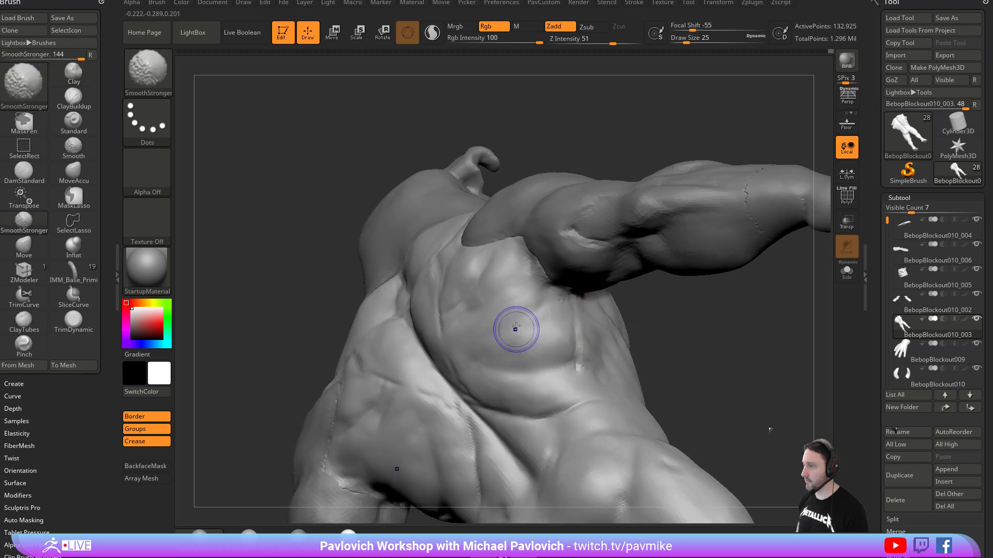
pyautogui.keyDown('shift'); pyautogui.moveTo(567, 341); pyautogui.dragTo(731, 335, button='right'); pyautogui.keyUp('shift')
pyautogui.keyDown('alt'); pyautogui.moveTo(755, 215); pyautogui.dragTo(736, 227, button='right'); pyautogui.keyUp('alt')
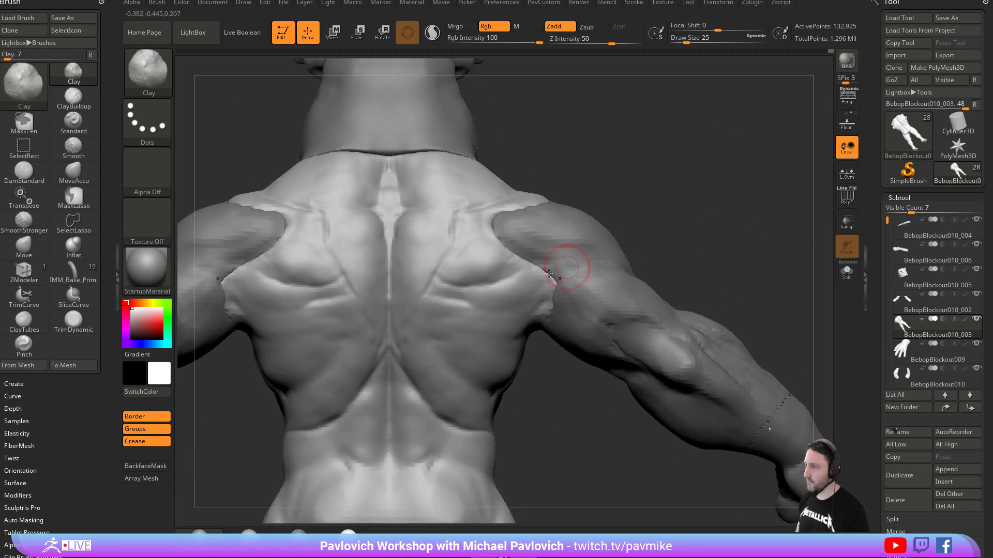
# Sculpt raised muscle bands beneath the shoulder blades with the Standard brush.
pyautogui.press('b')
pyautogui.press('s')
pyautogui.press('t')
pyautogui.press('s')
pyautogui.moveTo(499, 311); pyautogui.dragTo(493, 312)
pyautogui.moveTo(456, 310); pyautogui.dragTo(536, 300)
pyautogui.press('shift')
pyautogui.moveTo(635, 244)
pyautogui.mouseDown(button='right')
pyautogui.moveTo(451, 313)
pyautogui.moveTo(548, 274)
pyautogui.moveTo(604, 228)
pyautogui.moveTo(588, 217)
pyautogui.moveTo(625, 219)
pyautogui.moveTo(568, 259)
pyautogui.mouseUp(button='right')
pyautogui.press('s')
pyautogui.moveTo(523, 315); pyautogui.dragTo(536, 315)
# Reshape the torso's edge where the back meets the upper arm with the Move brush.
pyautogui.press('b')
pyautogui.press('m')
pyautogui.press('v')
pyautogui.moveTo(536, 292); pyautogui.dragTo(557, 294, button='right')
pyautogui.press('s')
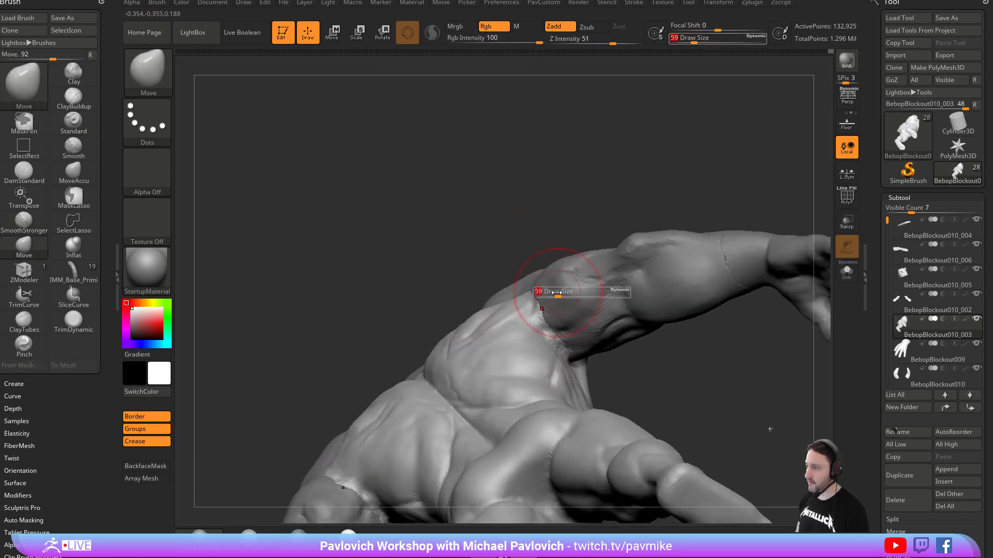
pyautogui.moveTo(563, 250); pyautogui.dragTo(595, 268, button='right')
pyautogui.moveTo(552, 315); pyautogui.dragTo(561, 321)
pyautogui.moveTo(561, 321); pyautogui.dragTo(602, 289, button='right')
# Adjust the silhouette of the shoulder blade area with a smaller Move brush at draw size 39.
pyautogui.press('s')
pyautogui.moveTo(551, 308); pyautogui.dragTo(546, 308)
pyautogui.moveTo(531, 305)
pyautogui.mouseDown(button='right')
pyautogui.moveTo(574, 297)
pyautogui.moveTo(532, 330)
pyautogui.mouseUp(button='right')
pyautogui.press('s')
pyautogui.moveTo(529, 332); pyautogui.dragTo(533, 331)
pyautogui.moveTo(629, 316)
pyautogui.mouseDown(button='right')
pyautogui.moveTo(574, 290)
pyautogui.moveTo(532, 308)
pyautogui.mouseUp(button='right')
pyautogui.press('s')
pyautogui.moveTo(508, 332); pyautogui.dragTo(514, 332)
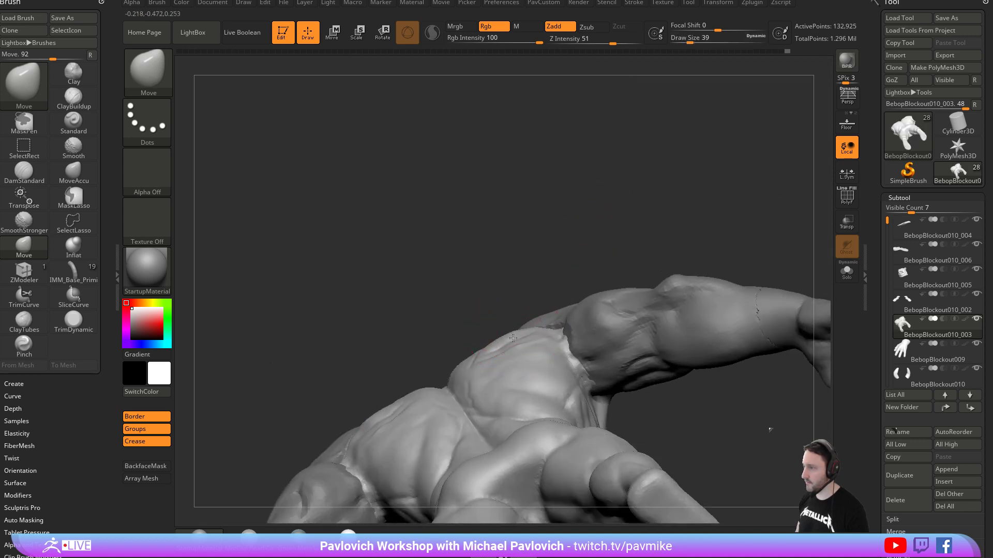
# Isolate the torso and fill in the ragged rim of its arm opening with the Clay brush at draw size 27.
pyautogui.moveTo(585, 298); pyautogui.dragTo(719, 252, button='right')
pyautogui.click(846, 270)
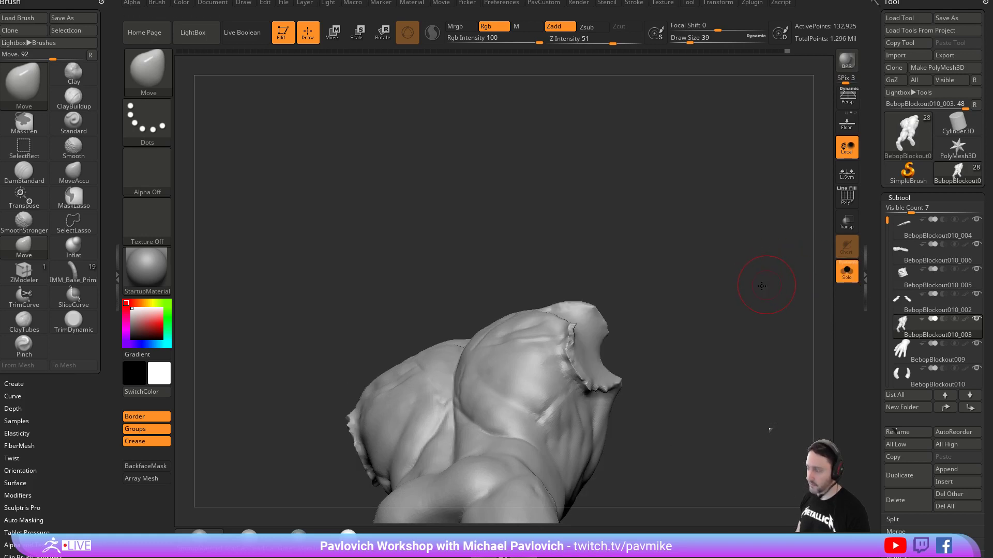
pyautogui.moveTo(767, 284); pyautogui.dragTo(665, 264, button='right')
pyautogui.press('b')
pyautogui.press('c')
pyautogui.press('l')
pyautogui.moveTo(585, 249); pyautogui.dragTo(610, 285, button='right')
pyautogui.press('[')
pyautogui.press('ctrl')
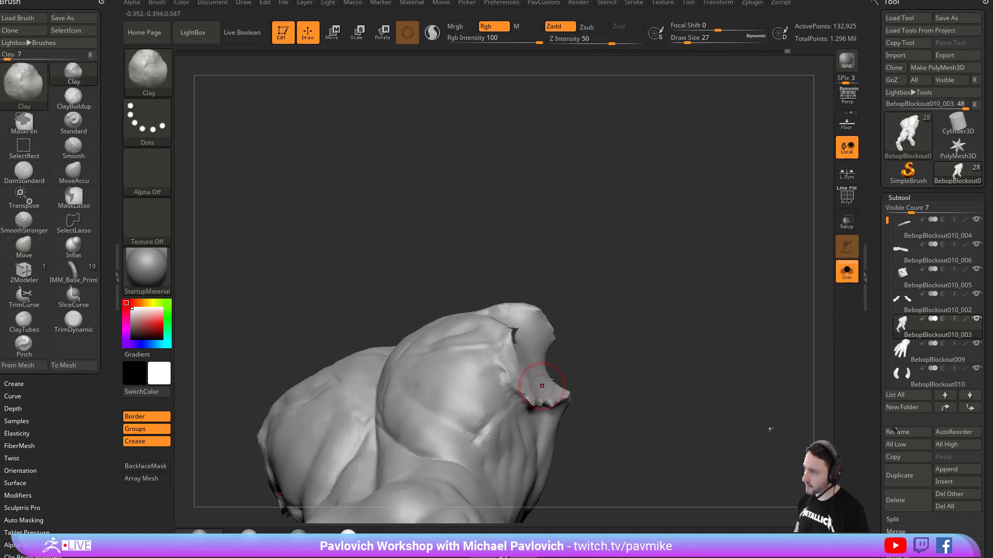
pyautogui.moveTo(539, 392); pyautogui.dragTo(510, 362, button='right')
pyautogui.moveTo(601, 344); pyautogui.dragTo(511, 393)
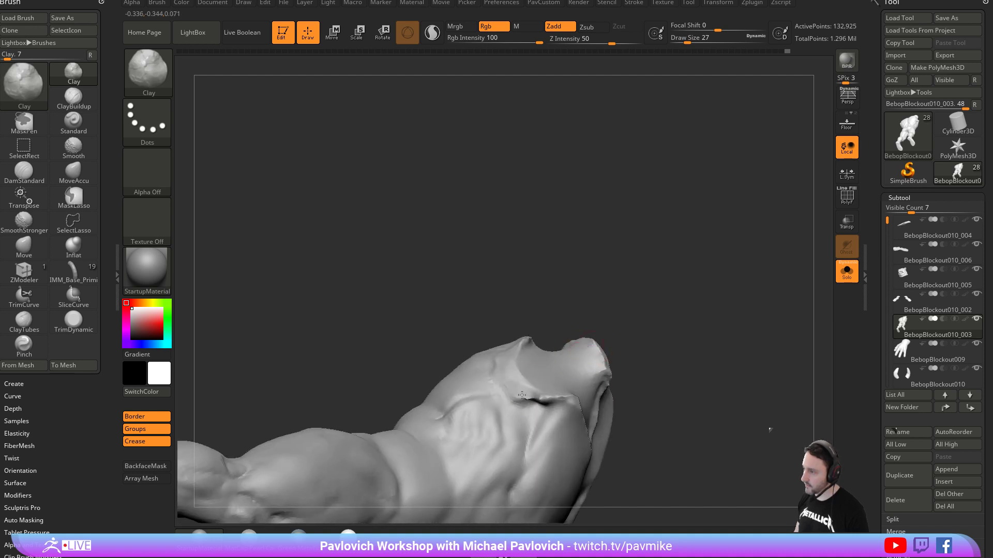
pyautogui.moveTo(538, 397); pyautogui.dragTo(526, 370, button='right')
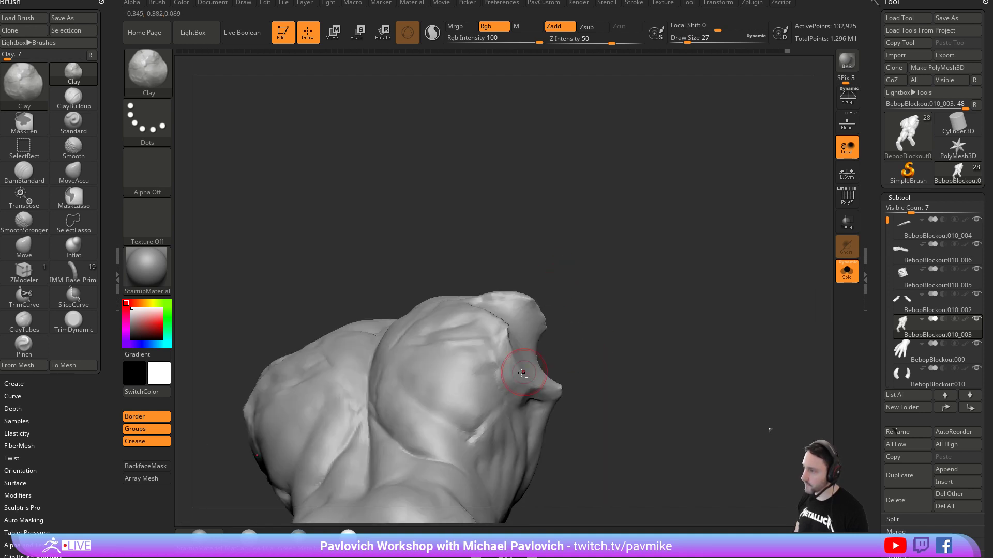
# Remesh the torso with DynaMesh, touch up the back, and show the other subtools again.
pyautogui.keyDown('shift'); pyautogui.moveTo(549, 303); pyautogui.dragTo(634, 315, button='right'); pyautogui.keyUp('shift')
pyautogui.keyDown('ctrl'); pyautogui.moveTo(684, 285); pyautogui.dragTo(631, 299); pyautogui.keyUp('ctrl')
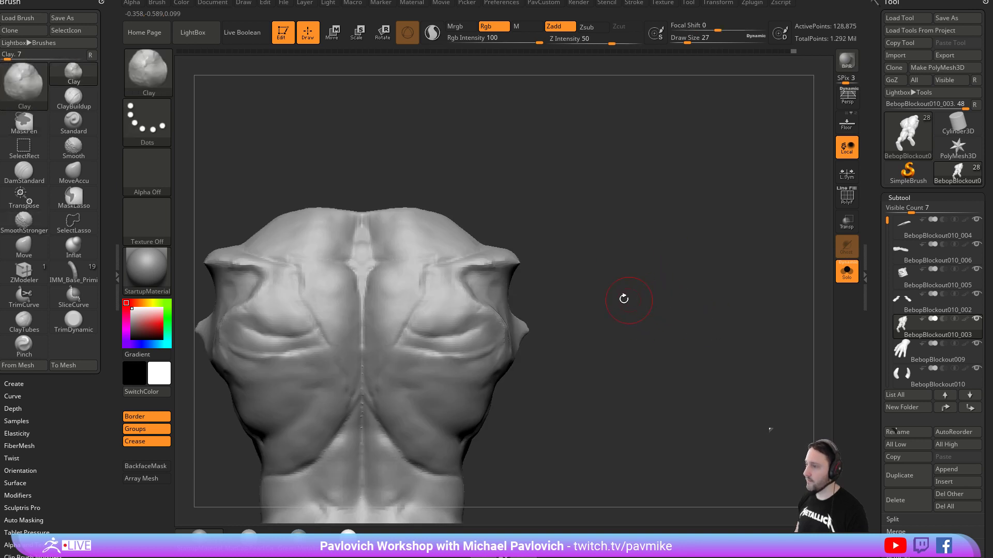
pyautogui.keyDown('alt'); pyautogui.moveTo(605, 273); pyautogui.dragTo(645, 283, button='right'); pyautogui.keyUp('alt')
pyautogui.moveTo(648, 319)
pyautogui.keyDown('alt'); pyautogui.mouseDown(button='right')
pyautogui.moveTo(666, 310)
pyautogui.moveTo(655, 314)
pyautogui.mouseUp(button='right'); pyautogui.keyUp('alt')
pyautogui.moveTo(543, 336)
pyautogui.mouseDown()
pyautogui.moveTo(549, 326)
pyautogui.moveTo(560, 339)
pyautogui.mouseUp()
pyautogui.click(845, 274)
# Build up the muscles around the lower shoulder blades with the Clay brush.
pyautogui.moveTo(696, 250)
pyautogui.keyDown('alt'); pyautogui.mouseDown(button='right')
pyautogui.moveTo(678, 283)
pyautogui.moveTo(656, 266)
pyautogui.mouseUp(button='right'); pyautogui.keyUp('alt')
pyautogui.press('s')
pyautogui.moveTo(539, 335); pyautogui.dragTo(537, 335)
pyautogui.moveTo(603, 247)
pyautogui.mouseDown(button='right')
pyautogui.moveTo(643, 273)
pyautogui.moveTo(621, 255)
pyautogui.mouseUp(button='right')
pyautogui.moveTo(505, 343)
pyautogui.mouseDown()
pyautogui.moveTo(470, 332)
pyautogui.moveTo(477, 338)
pyautogui.moveTo(472, 318)
pyautogui.moveTo(554, 318)
pyautogui.mouseUp()
pyautogui.moveTo(629, 262); pyautogui.dragTo(638, 284, button='right')
# Shape the trapezius beside the spine at the base of the neck with the DamStandard brush and smooth it.
pyautogui.press('ctrl')
pyautogui.press('b')
pyautogui.press('d')
pyautogui.press('s')
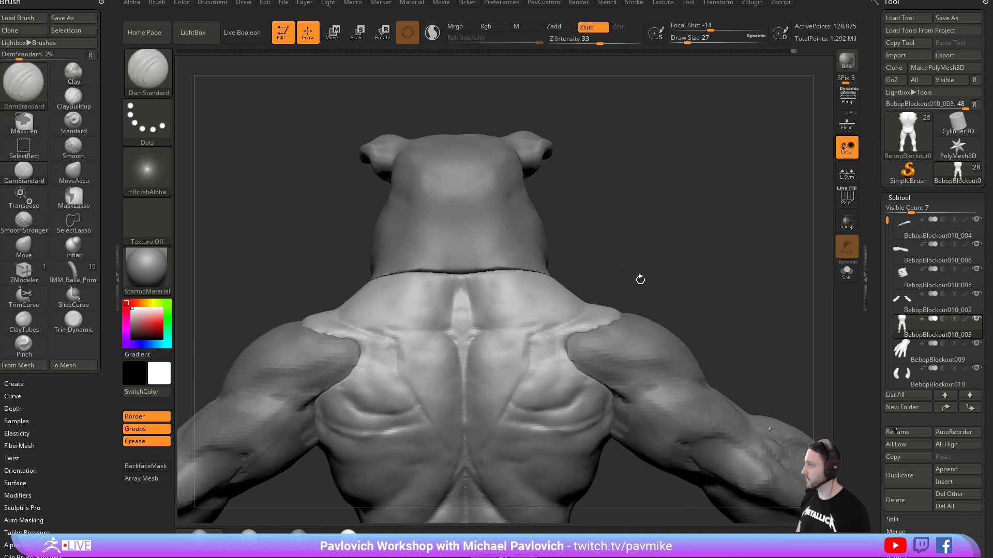
pyautogui.moveTo(614, 250)
pyautogui.mouseDown(button='right')
pyautogui.moveTo(616, 267)
pyautogui.moveTo(476, 288)
pyautogui.mouseUp(button='right')
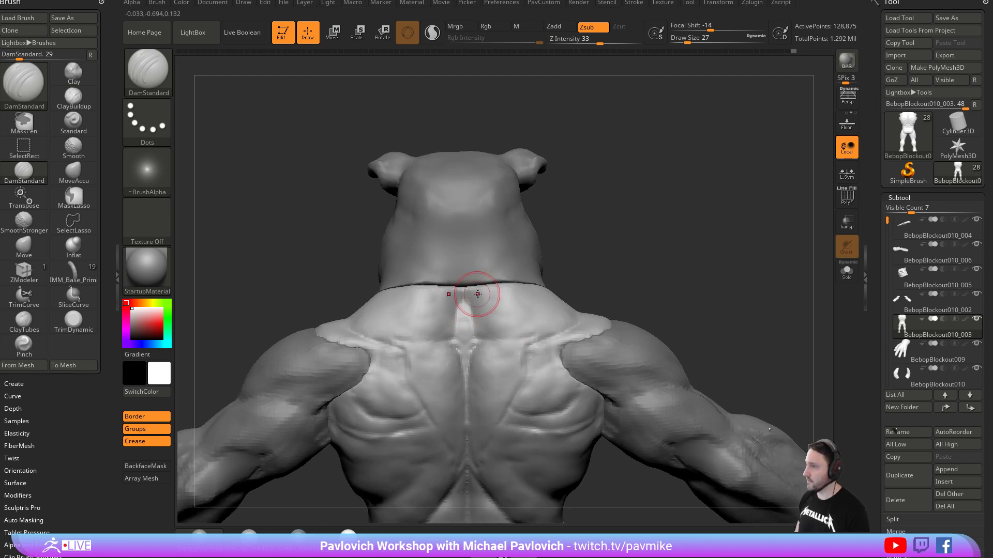
pyautogui.moveTo(538, 322); pyautogui.dragTo(472, 328, button='right')
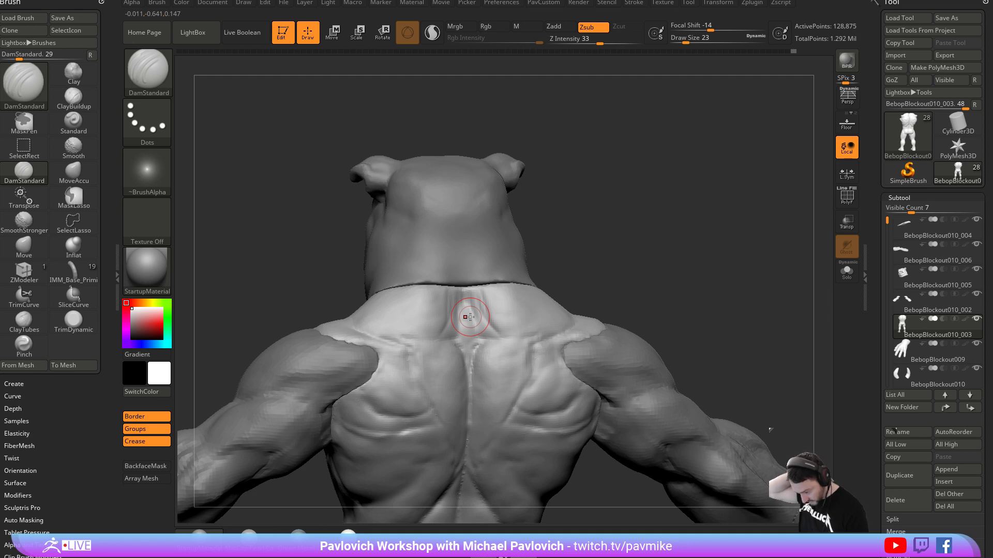
pyautogui.moveTo(695, 203)
pyautogui.mouseDown(button='right')
pyautogui.moveTo(733, 201)
pyautogui.moveTo(653, 232)
pyautogui.moveTo(649, 259)
pyautogui.moveTo(650, 223)
pyautogui.moveTo(644, 236)
pyautogui.moveTo(641, 227)
pyautogui.mouseUp(button='right')
pyautogui.moveTo(481, 305)
pyautogui.keyDown('shift'); pyautogui.mouseDown()
pyautogui.moveTo(466, 290)
pyautogui.moveTo(499, 293)
pyautogui.mouseUp(); pyautogui.keyUp('shift')
# Carve grooves flanking the spine at the base of the neck with the DamStandard brush at draw size 18.
pyautogui.press('b')
pyautogui.press('d')
pyautogui.press('s')
pyautogui.moveTo(550, 235)
pyautogui.mouseDown(button='right')
pyautogui.moveTo(559, 266)
pyautogui.moveTo(583, 249)
pyautogui.moveTo(573, 251)
pyautogui.mouseUp(button='right')
pyautogui.press('[')
pyautogui.moveTo(460, 293); pyautogui.dragTo(486, 334)
# Carve muscle fibre lines across the upper back between the spine and the shoulder blades.
pyautogui.keyDown('alt'); pyautogui.moveTo(601, 283); pyautogui.dragTo(608, 256, button='right'); pyautogui.keyUp('alt')
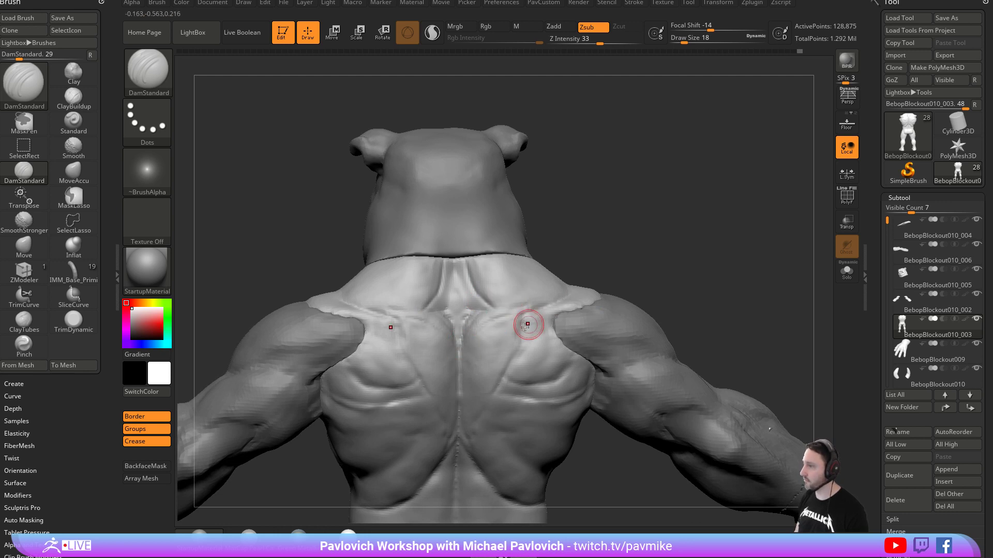
pyautogui.moveTo(649, 268); pyautogui.dragTo(637, 263, button='right')
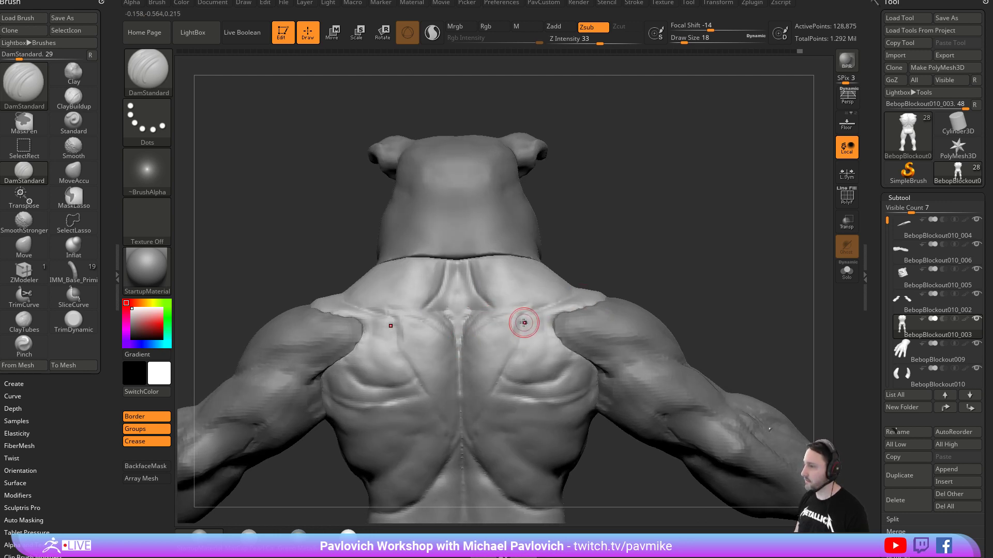
pyautogui.moveTo(595, 292); pyautogui.dragTo(510, 325, button='right')
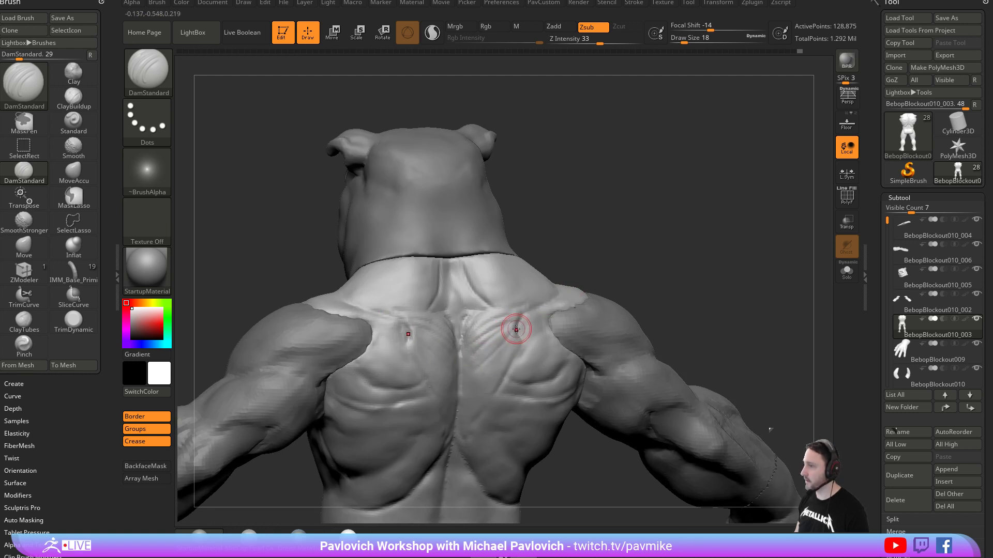
pyautogui.moveTo(596, 270); pyautogui.dragTo(584, 298, button='right')
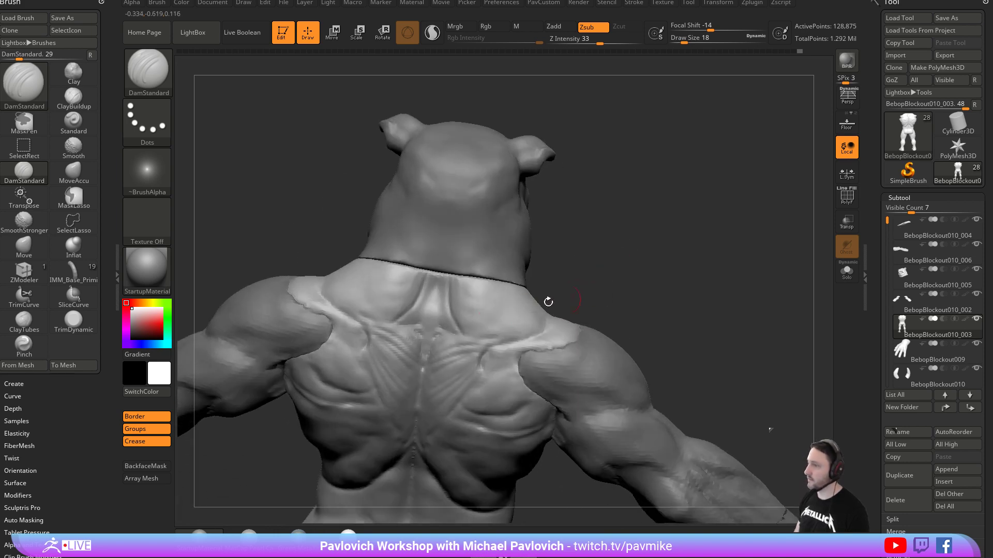
# Carve muscle fibre lines into the upper trapezius up to the neck seam.
pyautogui.moveTo(448, 278)
pyautogui.mouseDown()
pyautogui.moveTo(454, 269)
pyautogui.moveTo(479, 297)
pyautogui.moveTo(481, 288)
pyautogui.mouseUp()
pyautogui.moveTo(482, 289); pyautogui.dragTo(519, 299, button='right')
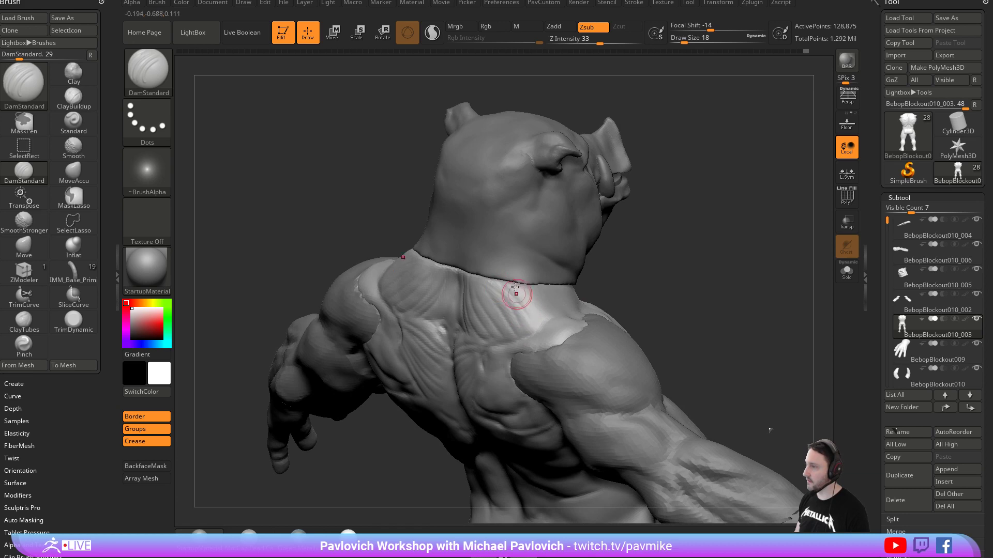
pyautogui.moveTo(788, 233); pyautogui.dragTo(763, 219, button='right')
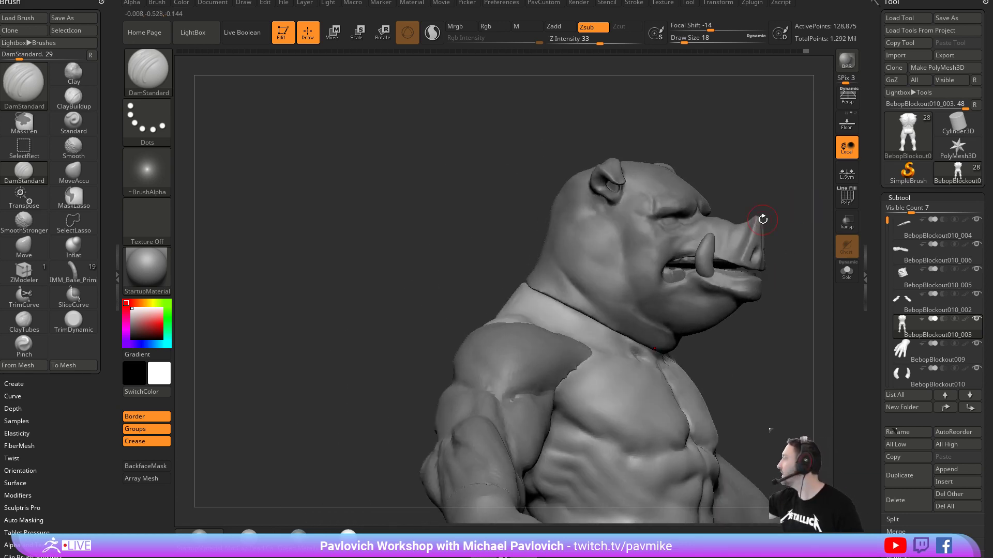
# Carve long grooves down the neck behind the ear on the head subtool with the DamStandard brush.
pyautogui.moveTo(603, 102)
pyautogui.mouseDown(button='right')
pyautogui.moveTo(718, 131)
pyautogui.moveTo(711, 151)
pyautogui.moveTo(579, 203)
pyautogui.moveTo(598, 204)
pyautogui.mouseUp(button='right')
pyautogui.moveTo(474, 209); pyautogui.dragTo(461, 268)
pyautogui.moveTo(468, 227); pyautogui.dragTo(454, 266)
pyautogui.moveTo(610, 182)
pyautogui.mouseDown(button='right')
pyautogui.moveTo(631, 166)
pyautogui.moveTo(627, 195)
pyautogui.mouseUp(button='right')
pyautogui.press('b')
pyautogui.press('c')
pyautogui.press('l')
pyautogui.press('b')
pyautogui.press('d')
pyautogui.press('s')
pyautogui.moveTo(505, 215); pyautogui.dragTo(501, 279)
pyautogui.moveTo(507, 228); pyautogui.dragTo(501, 283)
pyautogui.moveTo(667, 207); pyautogui.dragTo(629, 190, button='right')
pyautogui.moveTo(510, 238); pyautogui.dragTo(501, 281)
pyautogui.moveTo(726, 164); pyautogui.dragTo(682, 179, button='right')
# Select torso subtool BebopBlockout010_003 and carve a groove from the neck seam down toward the collarbone.
pyautogui.keyDown('alt'); pyautogui.click(512, 324); pyautogui.keyUp('alt')
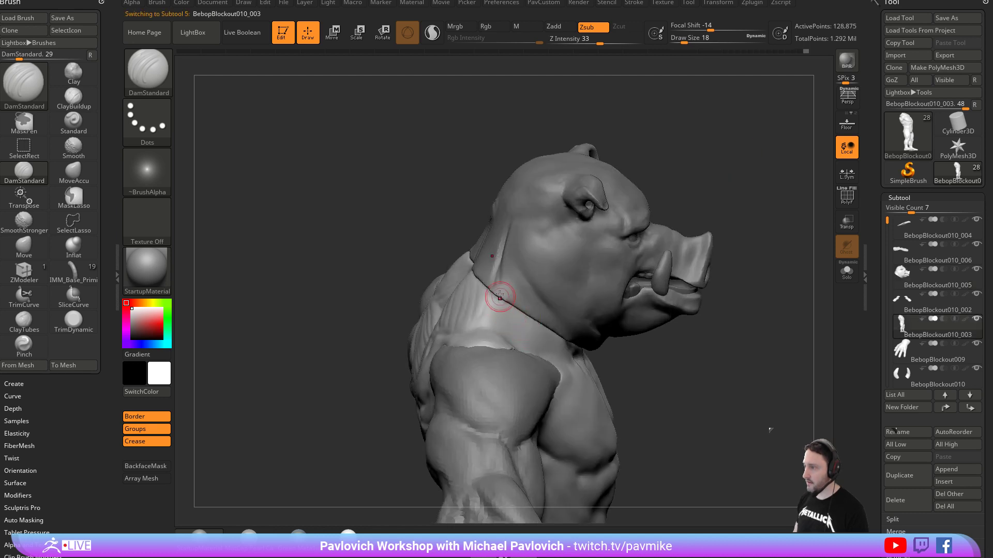
pyautogui.moveTo(728, 236); pyautogui.dragTo(709, 223)
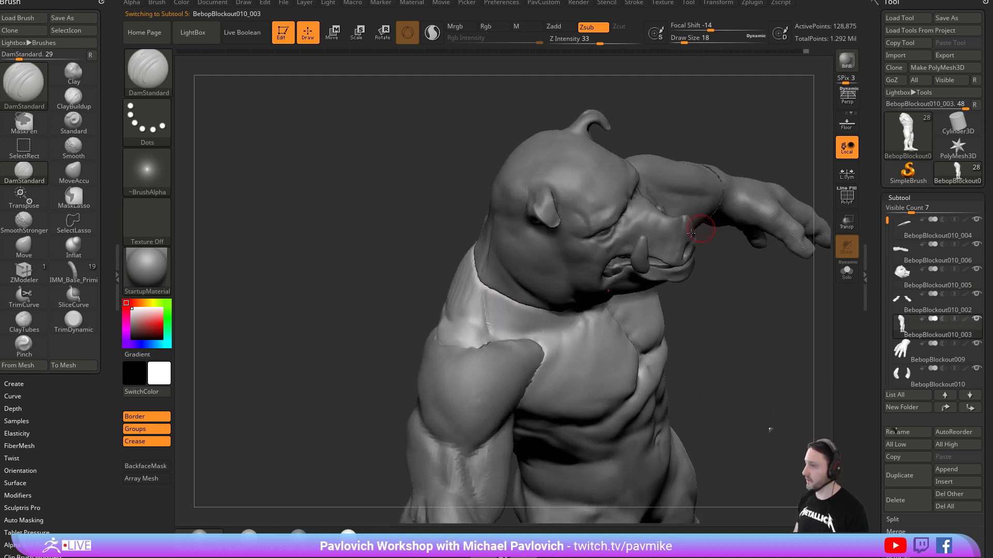
pyautogui.moveTo(480, 294); pyautogui.dragTo(490, 323)
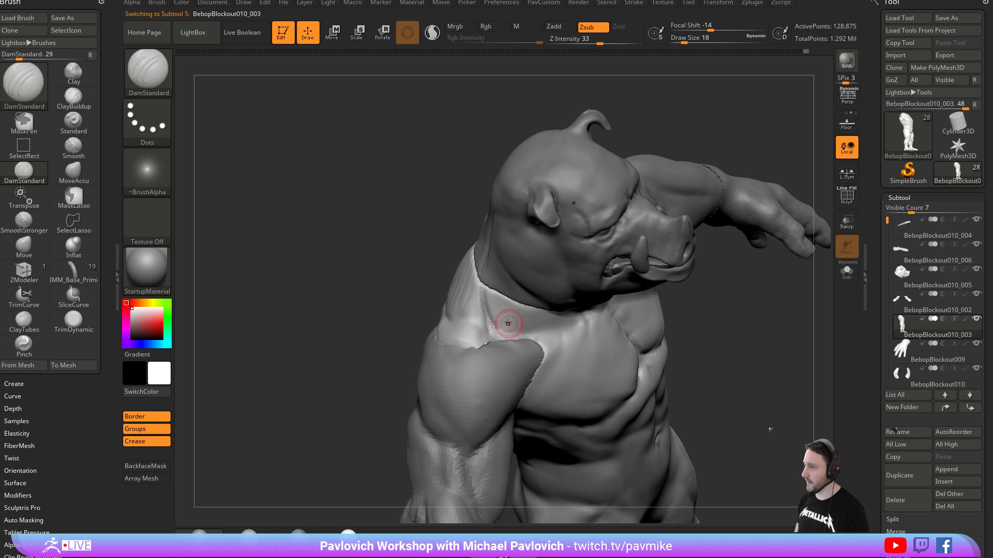
pyautogui.moveTo(341, 289); pyautogui.dragTo(372, 286)
pyautogui.moveTo(678, 206); pyautogui.dragTo(641, 206)
# Build up the torso at the base of the neck with the Clay brush at draw size 33.
pyautogui.press('s')
pyautogui.moveTo(499, 315); pyautogui.dragTo(507, 315)
pyautogui.press('1')
pyautogui.moveTo(401, 263); pyautogui.dragTo(445, 274)
pyautogui.press('s')
pyautogui.moveTo(500, 318); pyautogui.dragTo(500, 319)
pyautogui.moveTo(775, 237); pyautogui.dragTo(512, 325)
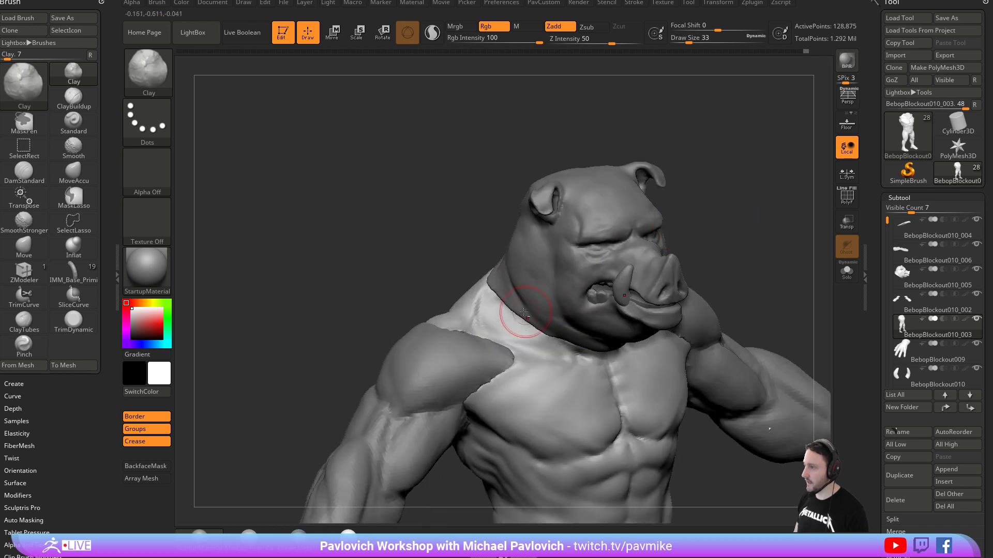
pyautogui.keyDown('shift'); pyautogui.moveTo(723, 265); pyautogui.dragTo(652, 272); pyautogui.keyUp('shift')
# Select the head subtool BebopBlockout010_005 and smooth the lower neck along the seam with the torso at draw size 33.
pyautogui.keyDown('alt'); pyautogui.click(523, 322); pyautogui.keyUp('alt')
pyautogui.moveTo(737, 224); pyautogui.dragTo(760, 214)
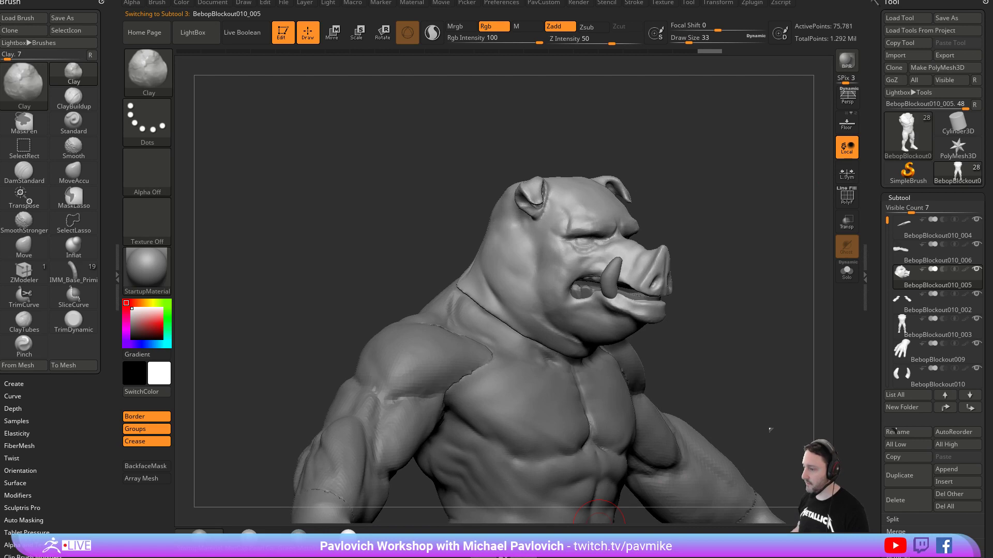
pyautogui.moveTo(449, 557); pyautogui.dragTo(435, 345, button='right')
pyautogui.moveTo(447, 219); pyautogui.dragTo(465, 557, button='right')
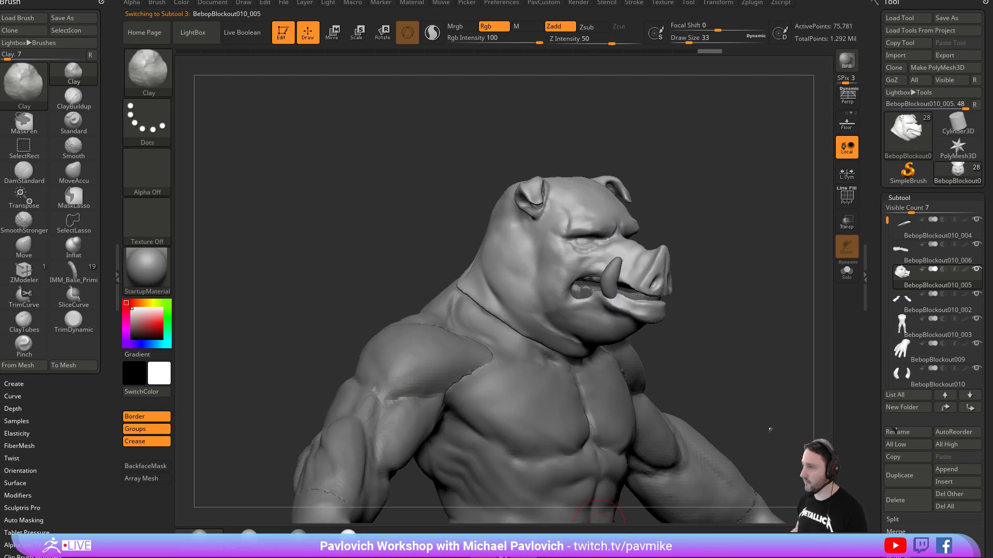
pyautogui.moveTo(731, 159)
pyautogui.mouseDown()
pyautogui.moveTo(678, 154)
pyautogui.moveTo(554, 262)
pyautogui.mouseUp()
pyautogui.moveTo(527, 338); pyautogui.dragTo(494, 310)
pyautogui.moveTo(683, 221)
pyautogui.mouseDown()
pyautogui.moveTo(489, 313)
pyautogui.moveTo(522, 335)
pyautogui.mouseUp()
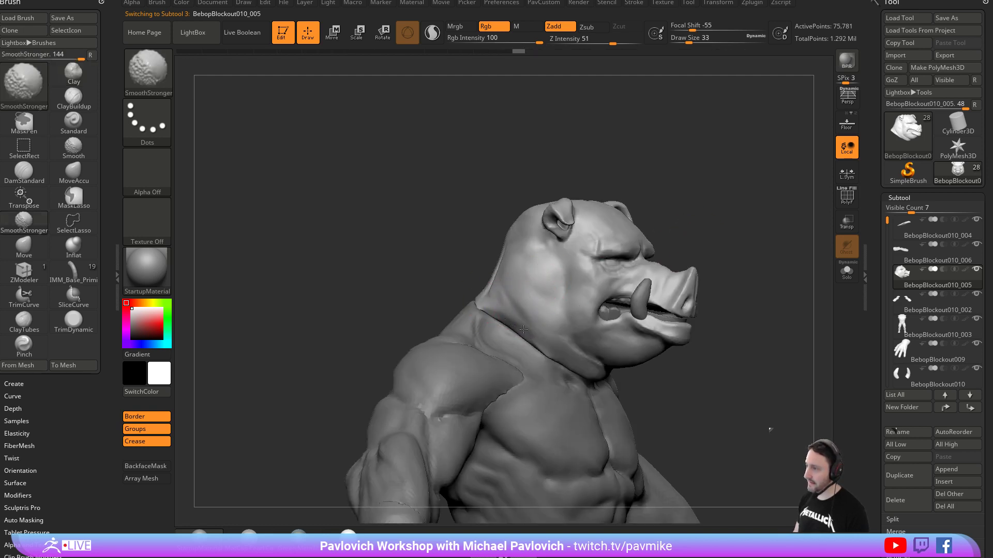
pyautogui.moveTo(467, 245); pyautogui.dragTo(522, 247)
pyautogui.keyDown('shift'); pyautogui.moveTo(486, 282); pyautogui.dragTo(471, 294); pyautogui.keyUp('shift')
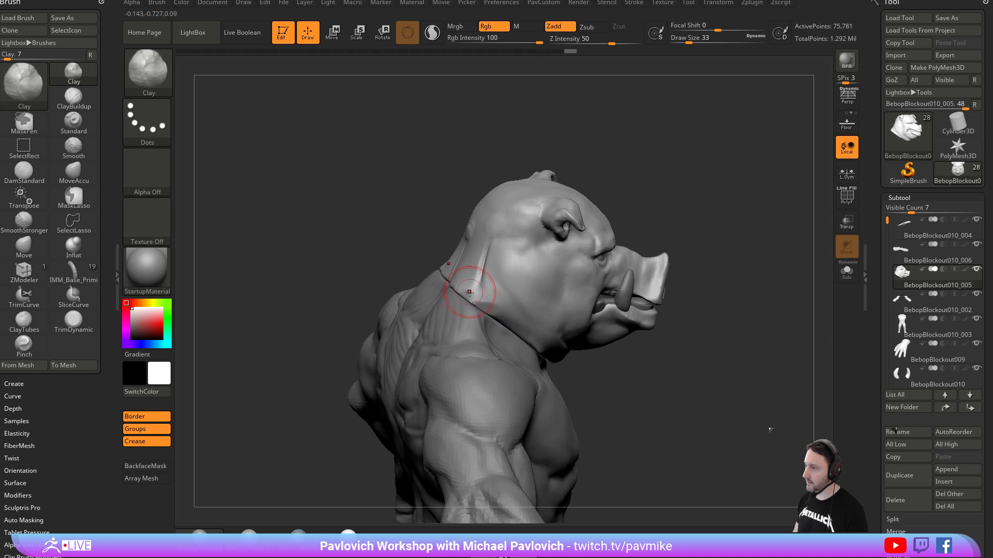
pyautogui.moveTo(675, 256); pyautogui.dragTo(691, 262)
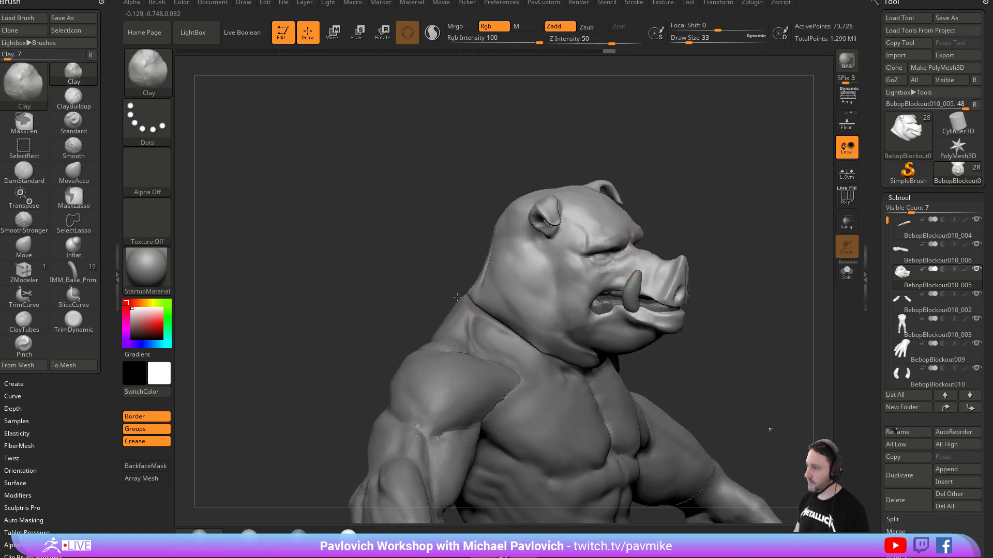
# Select torso subtool BebopBlockout010_003 and fill out the upper trapezius below the neck seam with the Clay brush at draw size 31.
pyautogui.keyDown('alt'); pyautogui.click(465, 322); pyautogui.keyUp('alt')
pyautogui.moveTo(675, 195); pyautogui.dragTo(481, 316)
pyautogui.press('s')
pyautogui.moveTo(472, 298)
pyautogui.mouseDown()
pyautogui.moveTo(483, 222)
pyautogui.moveTo(735, 269)
pyautogui.moveTo(677, 265)
pyautogui.moveTo(431, 317)
pyautogui.mouseUp()
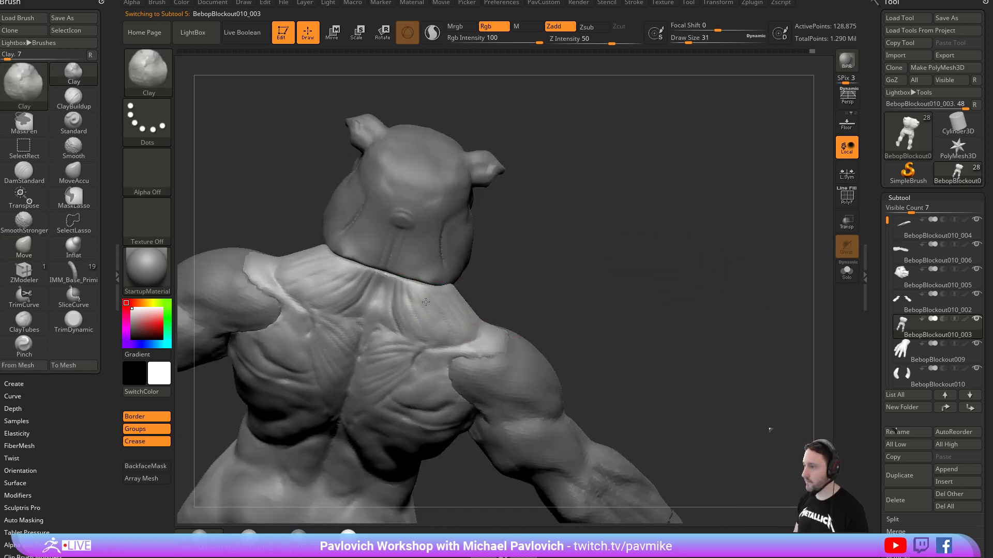
pyautogui.keyDown('shift'); pyautogui.moveTo(548, 279); pyautogui.dragTo(690, 261); pyautogui.keyUp('shift')
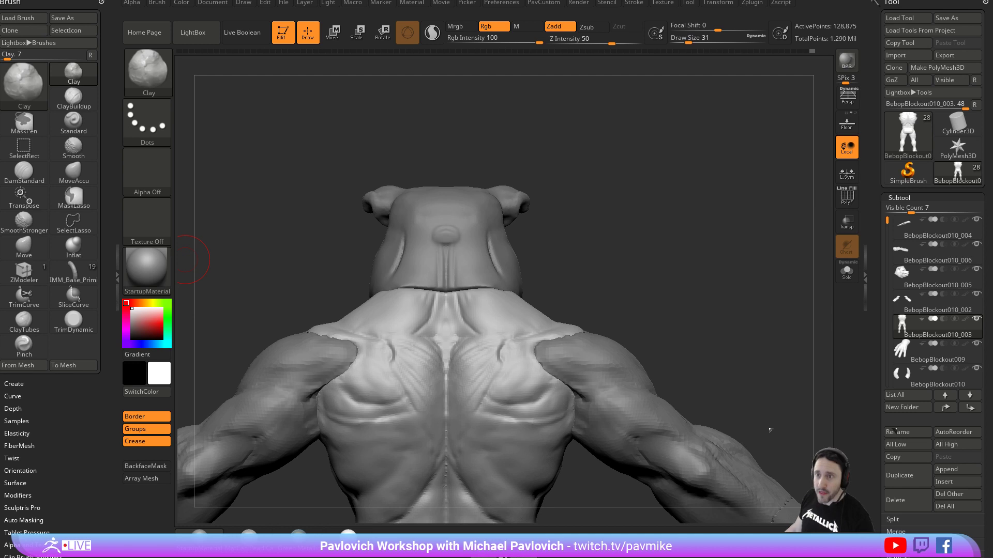
# Smooth the fibre lines on the upper trapezius and beside the spine, reducing the draw size to 25 and 20.
pyautogui.moveTo(681, 253)
pyautogui.mouseDown()
pyautogui.moveTo(729, 239)
pyautogui.moveTo(676, 213)
pyautogui.moveTo(485, 319)
pyautogui.mouseUp()
pyautogui.press('s')
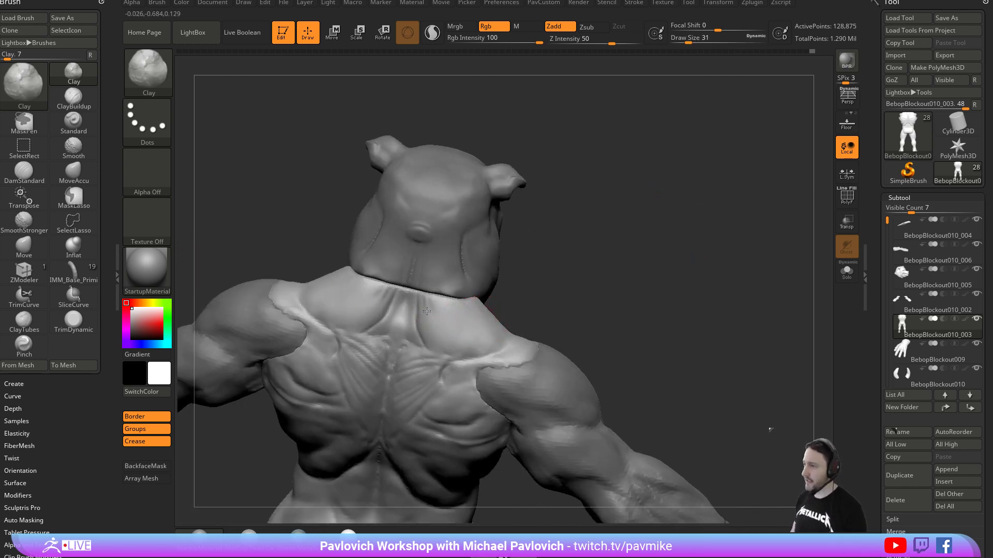
pyautogui.moveTo(551, 288)
pyautogui.mouseDown()
pyautogui.moveTo(585, 281)
pyautogui.moveTo(484, 315)
pyautogui.mouseUp()
pyautogui.press('s')
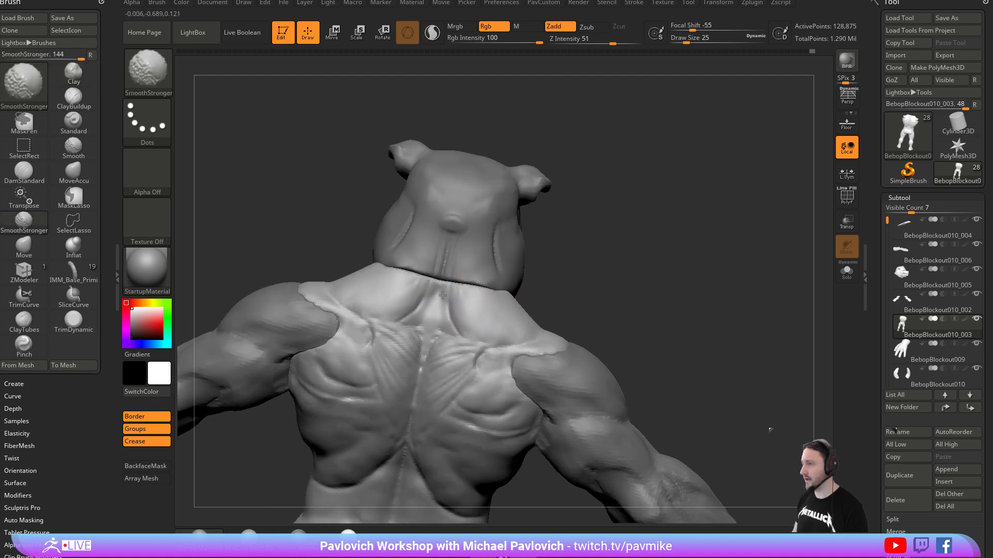
pyautogui.moveTo(576, 283); pyautogui.dragTo(483, 341)
pyautogui.press('s')
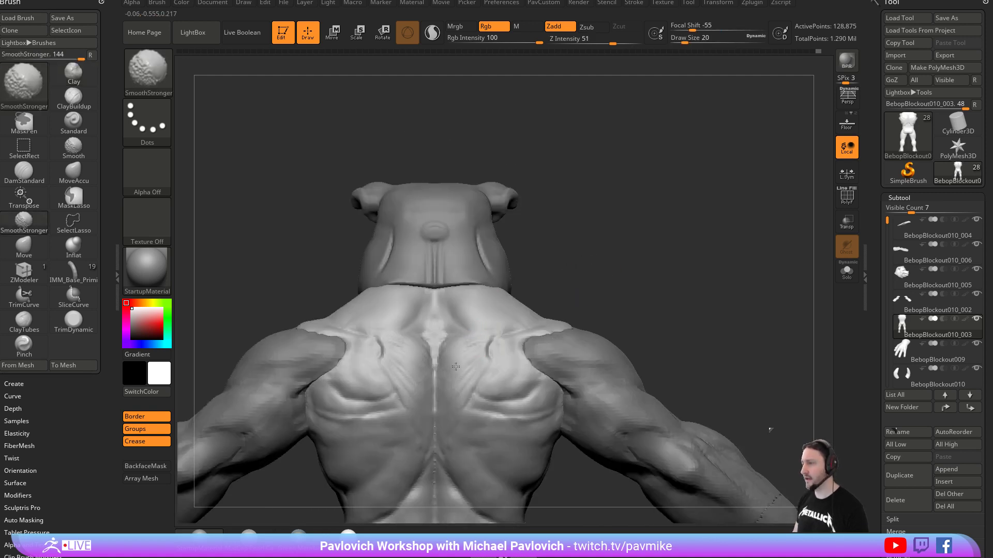
# Soften the remaining muscle fibre lines between the shoulder blades, raising the draw size to 25 toward the shoulder.
pyautogui.moveTo(578, 263); pyautogui.dragTo(461, 329)
pyautogui.press('shift')
pyautogui.moveTo(543, 274)
pyautogui.mouseDown()
pyautogui.moveTo(485, 340)
pyautogui.moveTo(527, 287)
pyautogui.moveTo(458, 338)
pyautogui.mouseUp()
pyautogui.press('shift')
pyautogui.moveTo(579, 277)
pyautogui.mouseDown()
pyautogui.moveTo(640, 266)
pyautogui.moveTo(458, 339)
pyautogui.mouseUp()
pyautogui.moveTo(517, 322); pyautogui.dragTo(475, 341)
pyautogui.press('s')
pyautogui.moveTo(529, 238)
pyautogui.mouseDown()
pyautogui.moveTo(471, 326)
pyautogui.moveTo(578, 257)
pyautogui.moveTo(474, 356)
pyautogui.moveTo(543, 295)
pyautogui.moveTo(648, 248)
pyautogui.moveTo(467, 335)
pyautogui.moveTo(449, 358)
pyautogui.moveTo(471, 357)
pyautogui.mouseUp()
pyautogui.press('s')
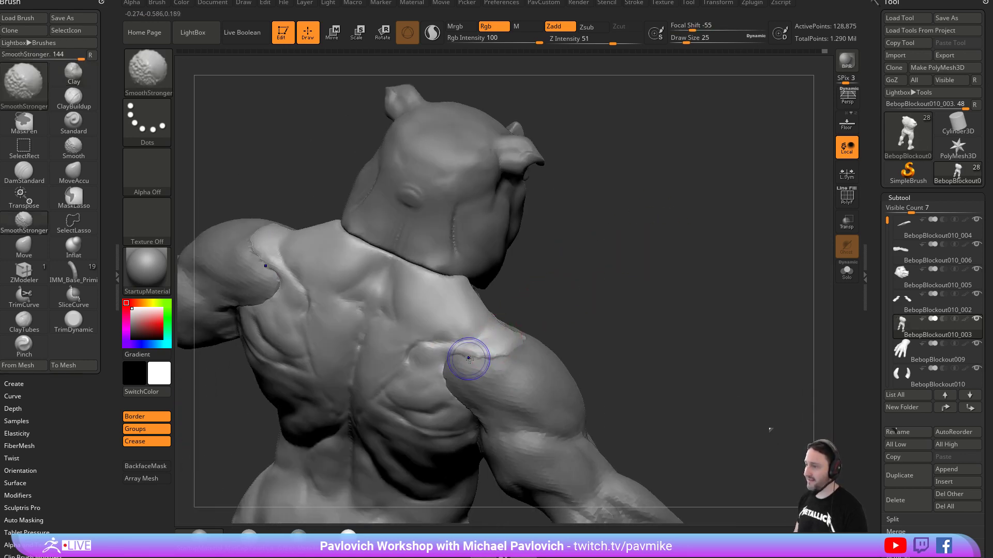
# Build up and smooth the top of the shoulder where the trapezius meets the deltoid, using the Clay brush at draw size 25.
pyautogui.moveTo(551, 294)
pyautogui.mouseDown()
pyautogui.moveTo(513, 343)
pyautogui.moveTo(638, 215)
pyautogui.moveTo(574, 291)
pyautogui.mouseUp()
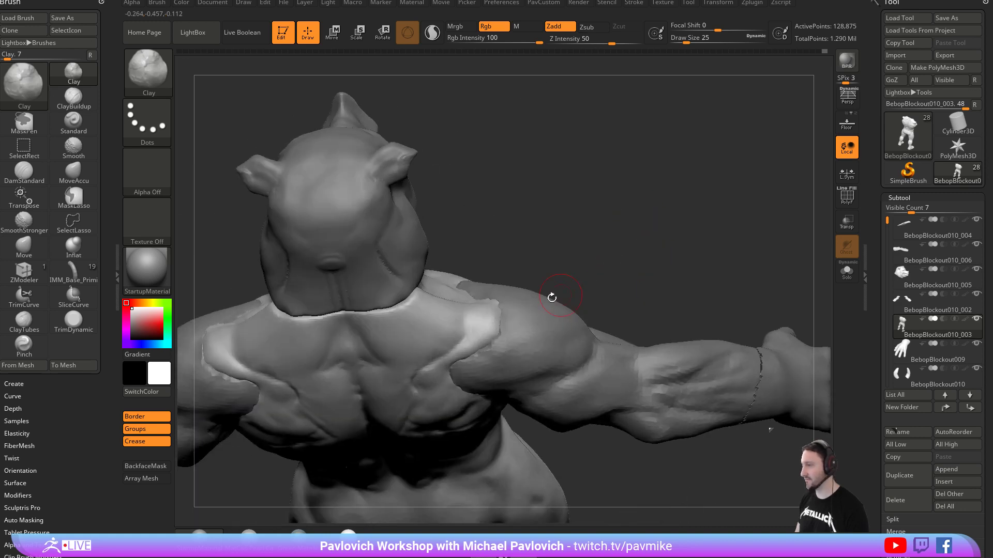
pyautogui.keyDown('shift'); pyautogui.moveTo(492, 355); pyautogui.dragTo(486, 361); pyautogui.keyUp('shift')
pyautogui.moveTo(615, 233)
pyautogui.mouseDown()
pyautogui.moveTo(621, 208)
pyautogui.moveTo(598, 278)
pyautogui.moveTo(547, 344)
pyautogui.mouseUp()
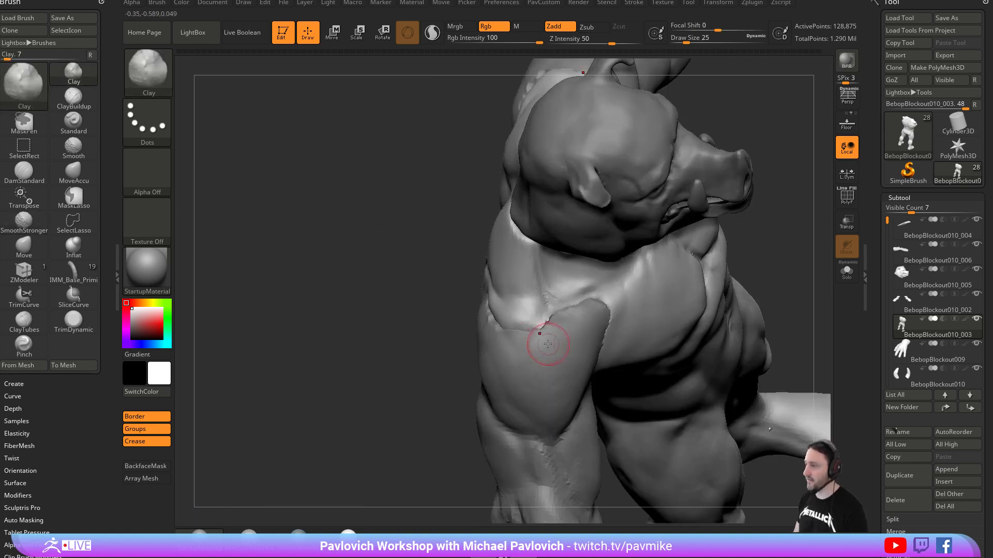
pyautogui.moveTo(437, 384)
pyautogui.mouseDown()
pyautogui.moveTo(698, 279)
pyautogui.moveTo(638, 241)
pyautogui.moveTo(507, 302)
pyautogui.mouseUp()
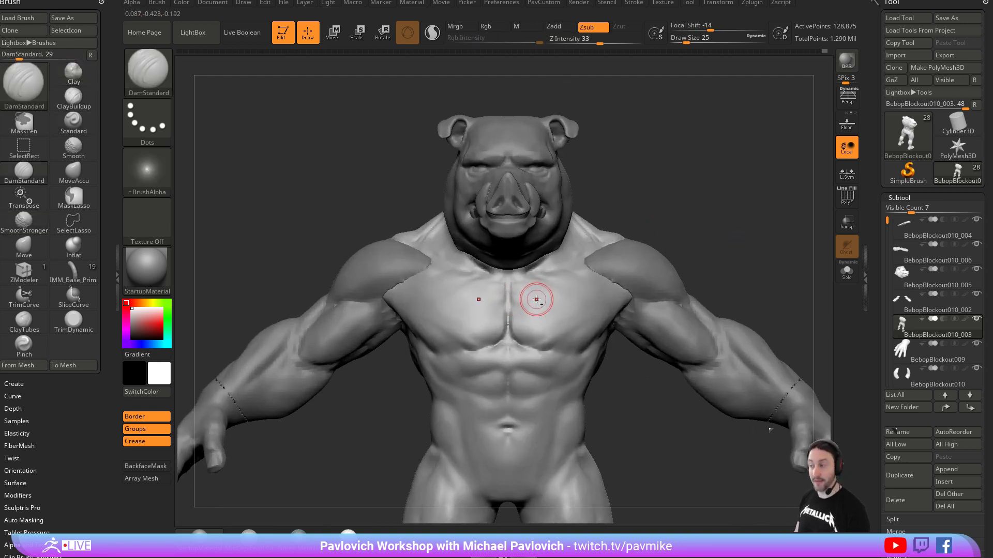
# Build up the trapezius between the spine and the shoulder blades with the Clay brush at draw size 27.
pyautogui.moveTo(684, 195)
pyautogui.mouseDown()
pyautogui.moveTo(758, 217)
pyautogui.moveTo(676, 226)
pyautogui.moveTo(729, 220)
pyautogui.moveTo(598, 191)
pyautogui.moveTo(714, 231)
pyautogui.mouseUp()
pyautogui.press('b')
pyautogui.press('c')
pyautogui.press('l')
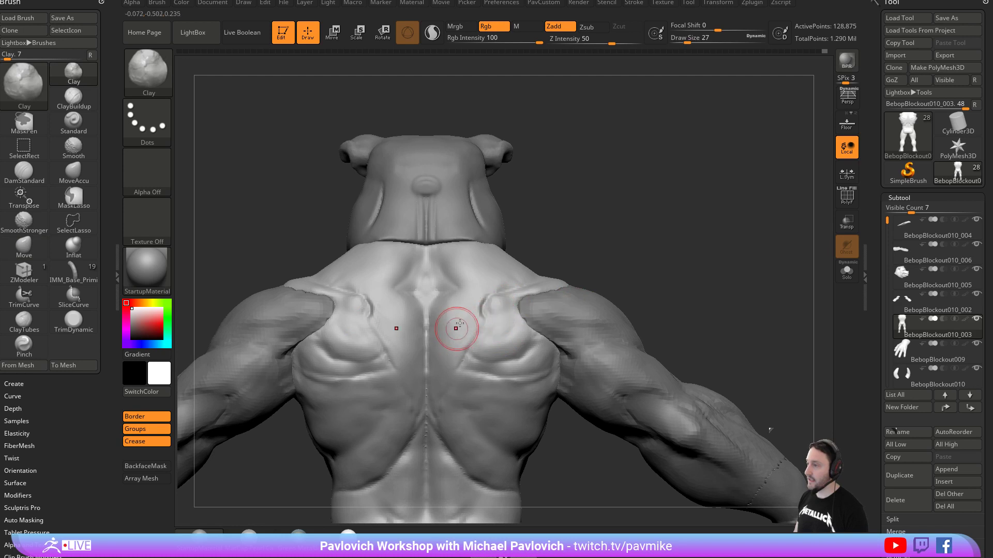
pyautogui.moveTo(518, 243); pyautogui.dragTo(541, 241)
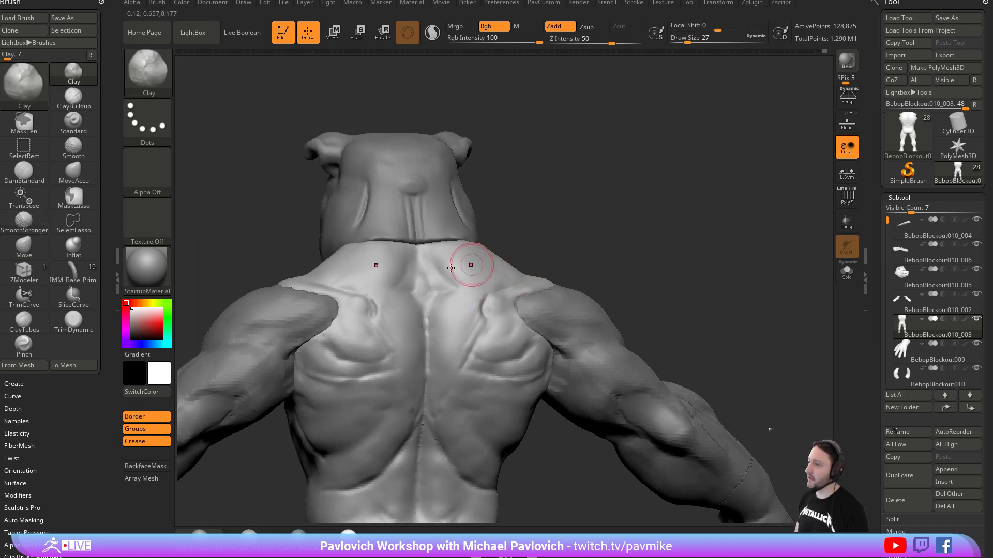
# Add broader volume to the upper back beside the spine with the Clay brush at draw size 31.
pyautogui.moveTo(594, 261); pyautogui.dragTo(616, 264)
pyautogui.moveTo(712, 261); pyautogui.dragTo(672, 261)
pyautogui.moveTo(526, 365)
pyautogui.mouseDown(button='right')
pyautogui.moveTo(662, 277)
pyautogui.moveTo(480, 338)
pyautogui.mouseUp(button='right')
pyautogui.moveTo(595, 261); pyautogui.dragTo(726, 216)
pyautogui.moveTo(726, 215)
pyautogui.mouseDown(button='right')
pyautogui.moveTo(738, 215)
pyautogui.moveTo(703, 247)
pyautogui.moveTo(700, 226)
pyautogui.moveTo(623, 275)
pyautogui.mouseUp(button='right')
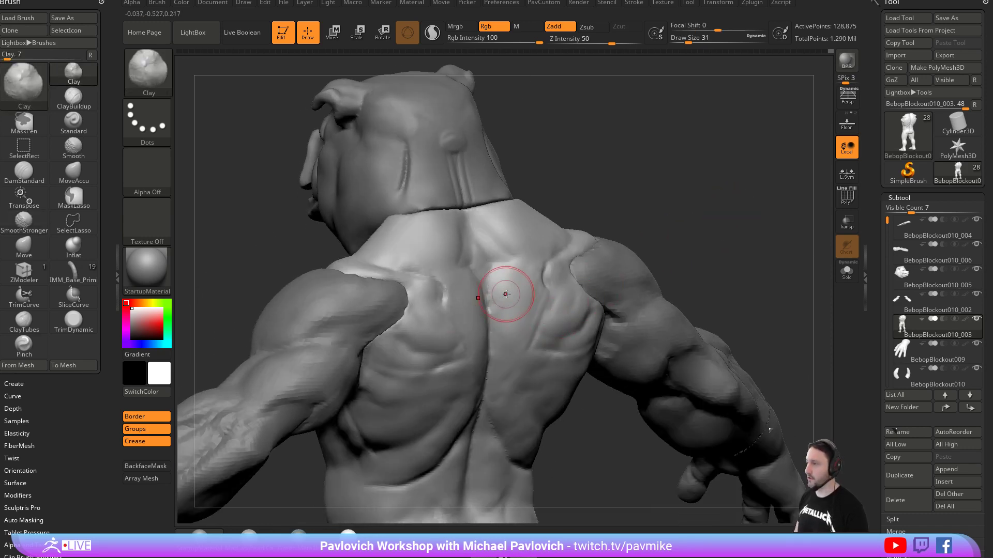
# Carve the lower trapezius borders diagonally to the spine with DamStandard and fill the muscle with Clay at draw size 22.
pyautogui.moveTo(534, 306)
pyautogui.mouseDown(button='right')
pyautogui.moveTo(621, 250)
pyautogui.moveTo(764, 266)
pyautogui.moveTo(724, 199)
pyautogui.moveTo(715, 230)
pyautogui.moveTo(713, 219)
pyautogui.moveTo(690, 227)
pyautogui.mouseUp(button='right')
pyautogui.press('b')
pyautogui.press('d')
pyautogui.press('s')
pyautogui.press('s')
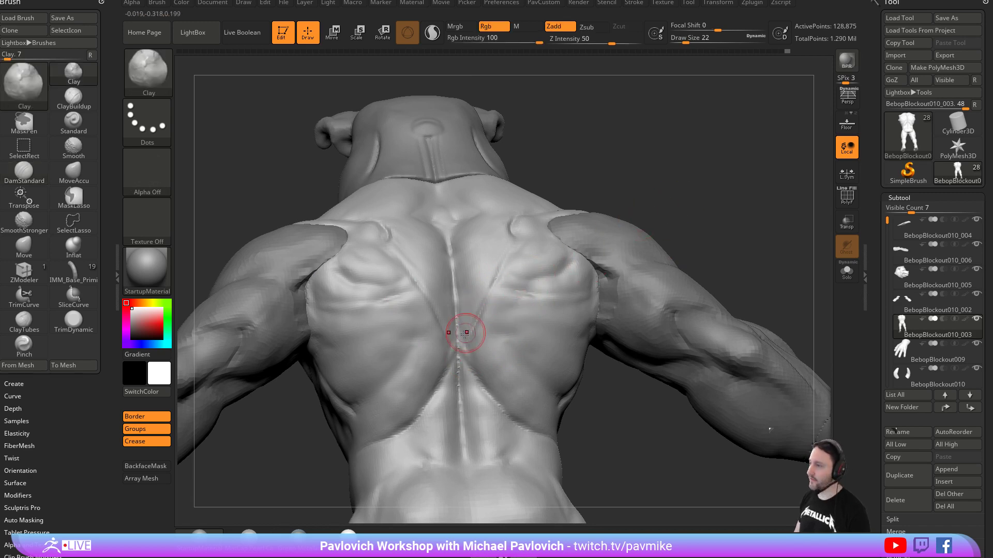
pyautogui.moveTo(568, 298)
pyautogui.mouseDown(button='right')
pyautogui.moveTo(610, 268)
pyautogui.moveTo(530, 261)
pyautogui.mouseUp(button='right')
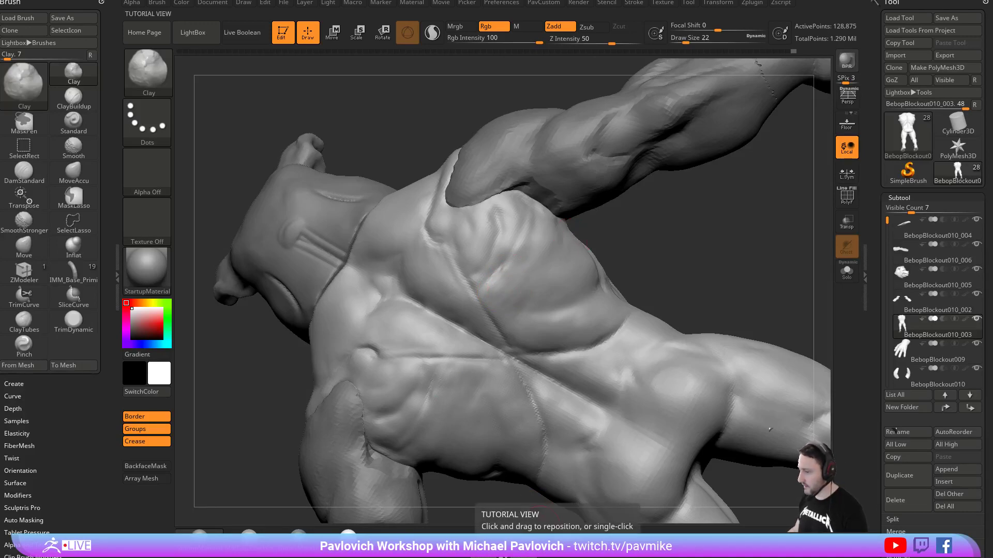
# Switch to the web browser and look through the YouTube channel's created playlists.
pyautogui.moveTo(688, 557); pyautogui.dragTo(626, 4)
pyautogui.scroll(-4, 509, 181)
pyautogui.scroll(-4, 431, 185)
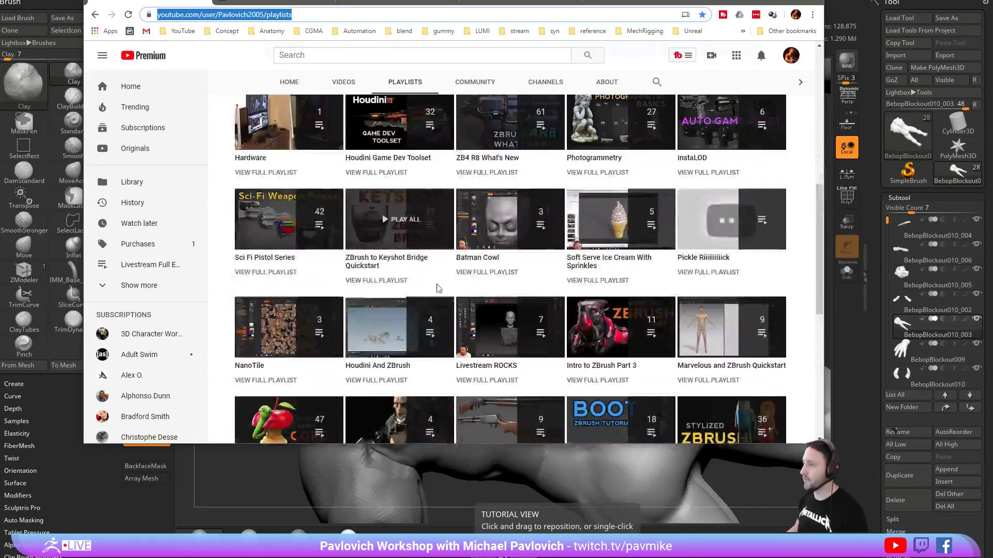
pyautogui.scroll(7, 438, 291)
pyautogui.scroll(3, 439, 291)
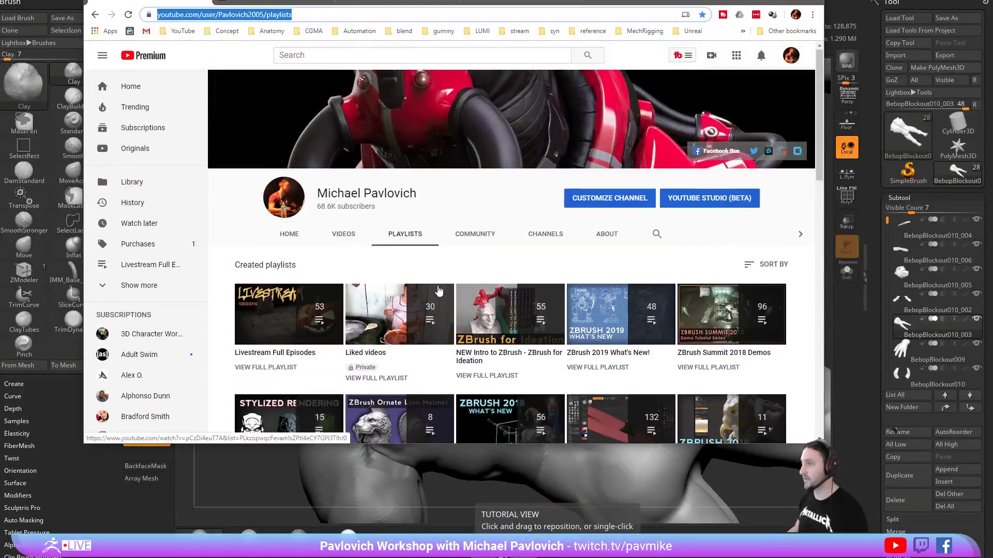
pyautogui.scroll(-5, 430, 293)
pyautogui.scroll(6, 385, 254)
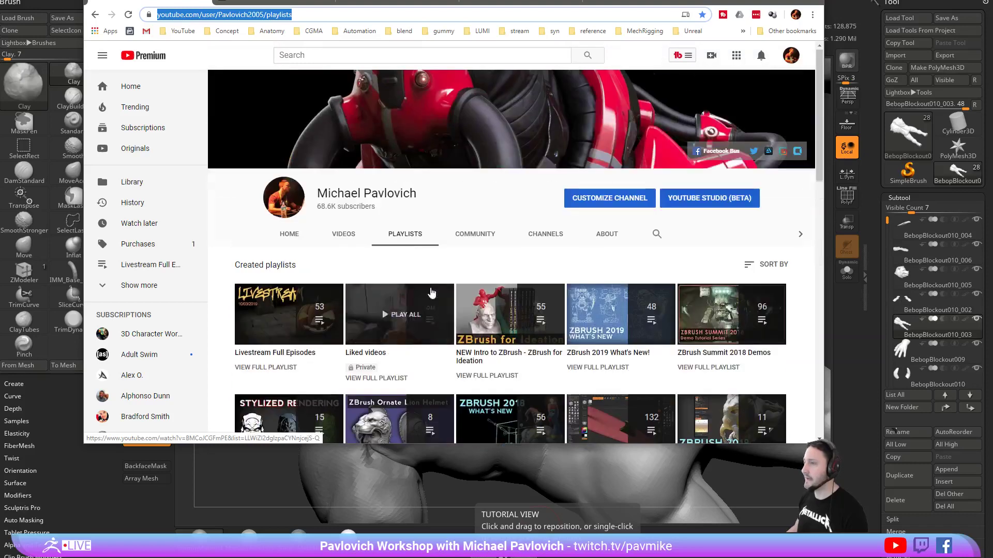
# Search the channel for "earthworm" and open the Earthworm Jim Speedsculpt video in an enlarged theater view at low volume.
pyautogui.click(656, 236)
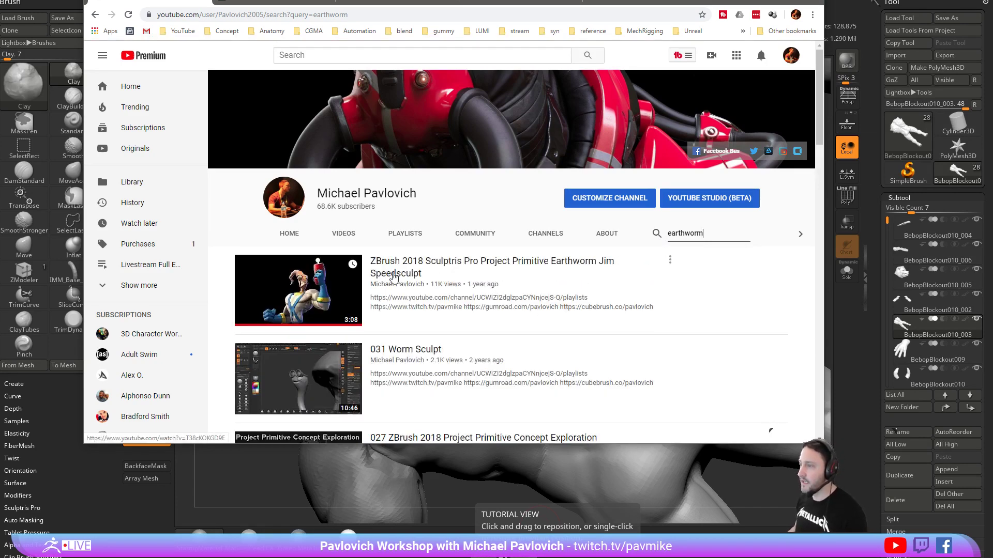
pyautogui.click(396, 265)
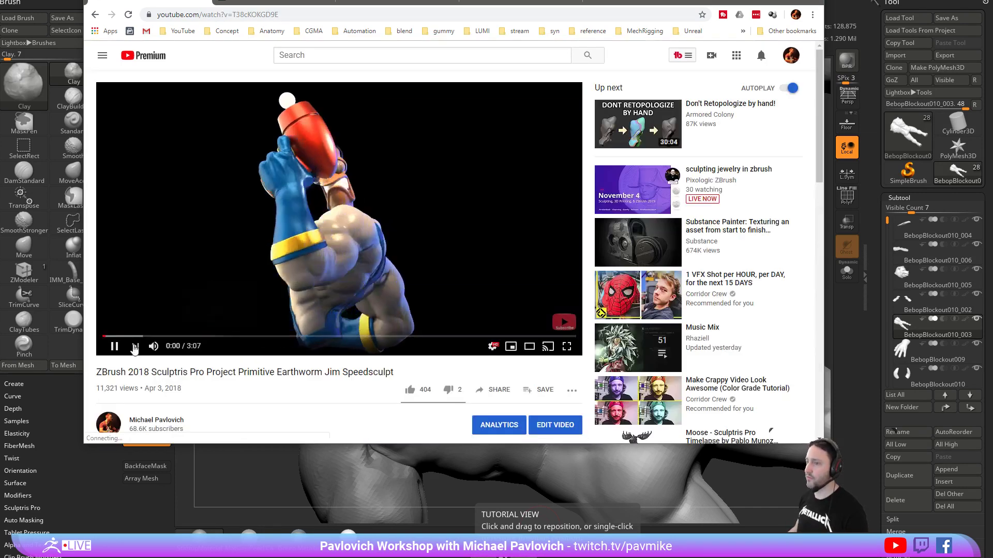
pyautogui.click(171, 347)
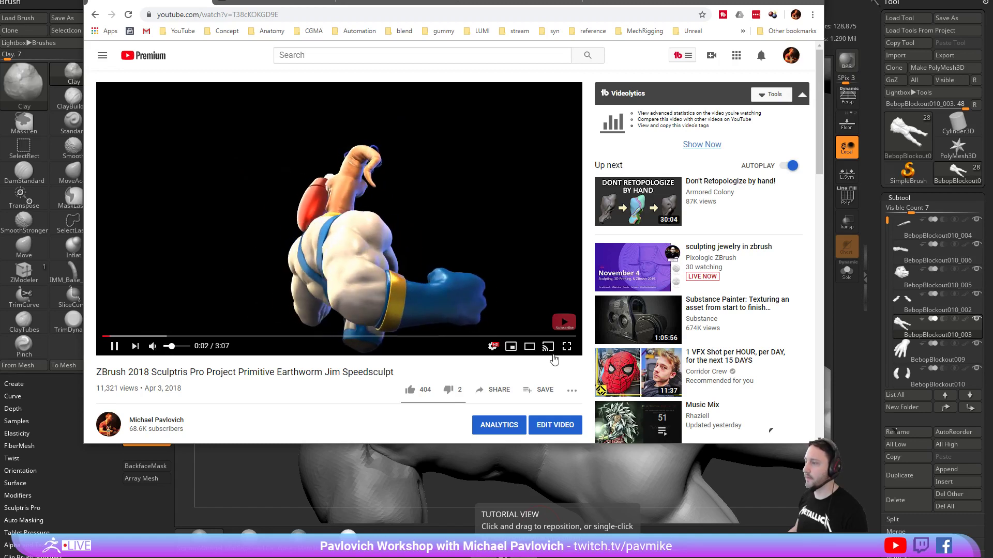
pyautogui.click(530, 347)
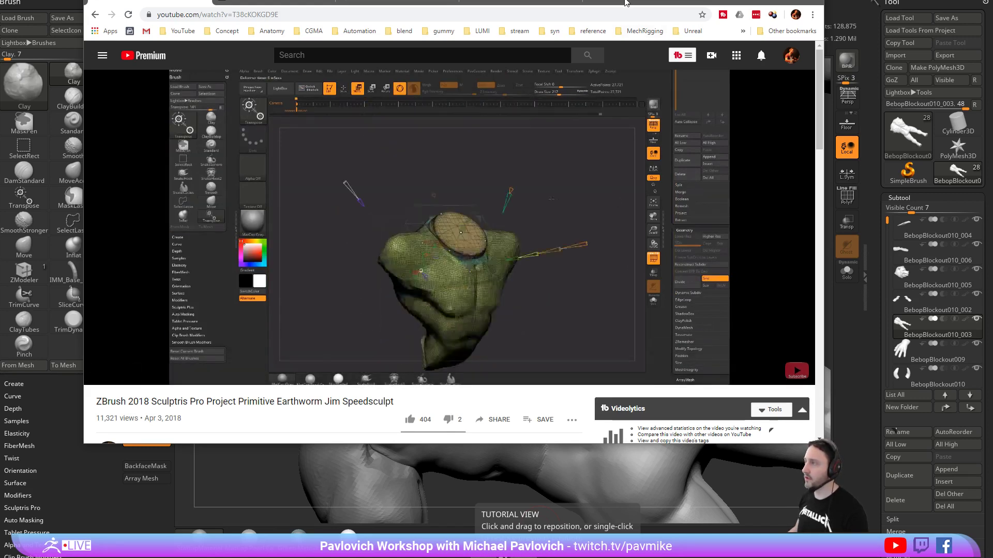
pyautogui.moveTo(84, 0); pyautogui.dragTo(0, 0)
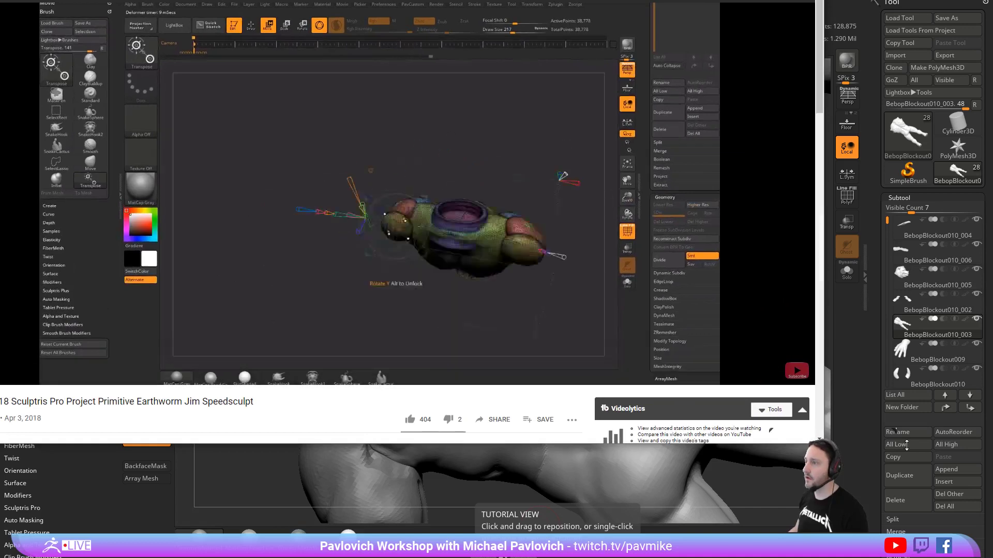
pyautogui.moveTo(823, 443); pyautogui.dragTo(992, 557)
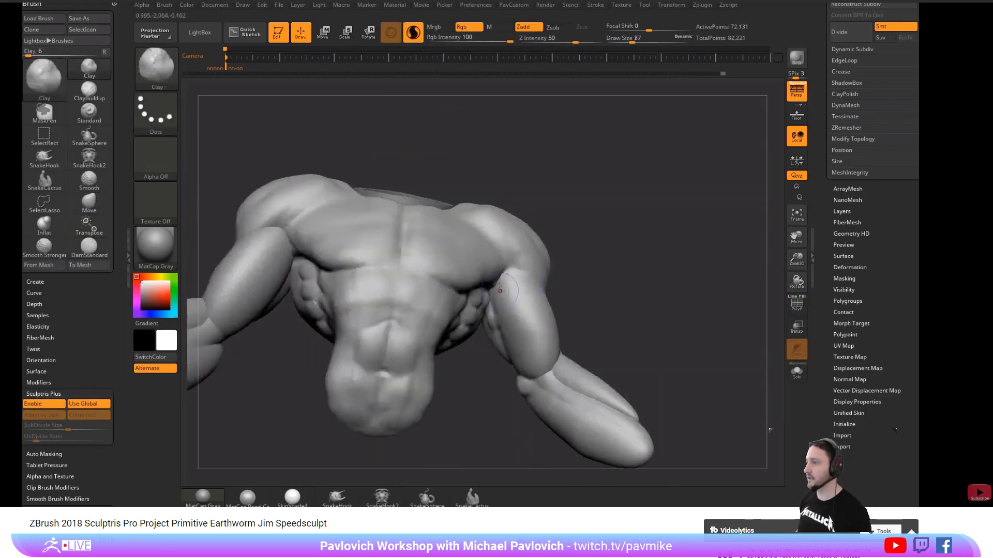
# Watch the speedsculpt video, skipping ahead to about 2:30, and return to ZBrush.
pyautogui.moveTo(507, 272)
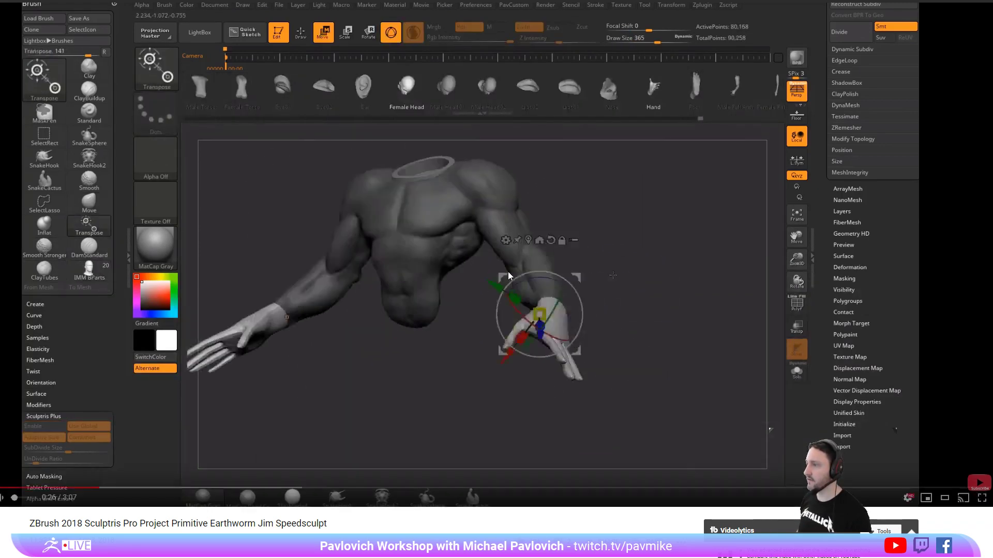
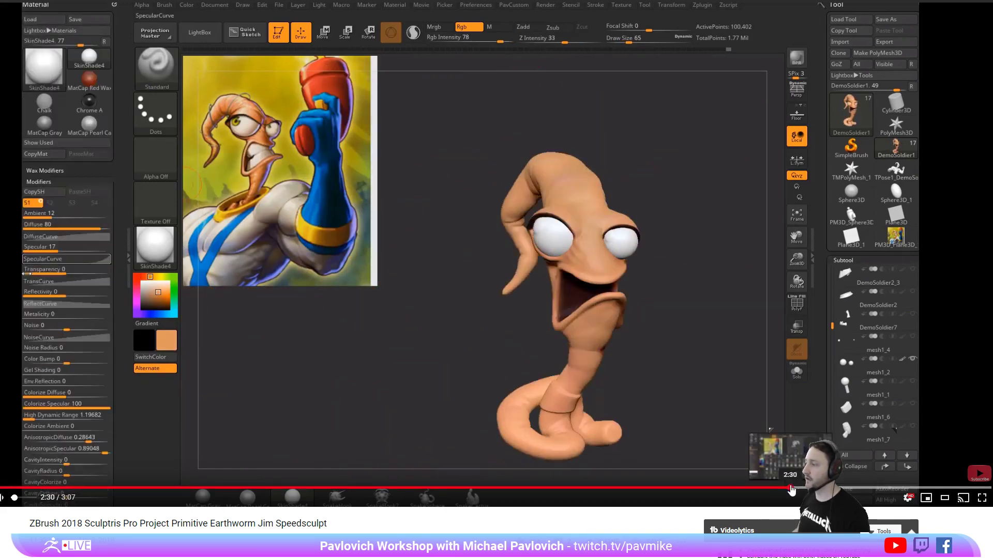
pyautogui.click(792, 487)
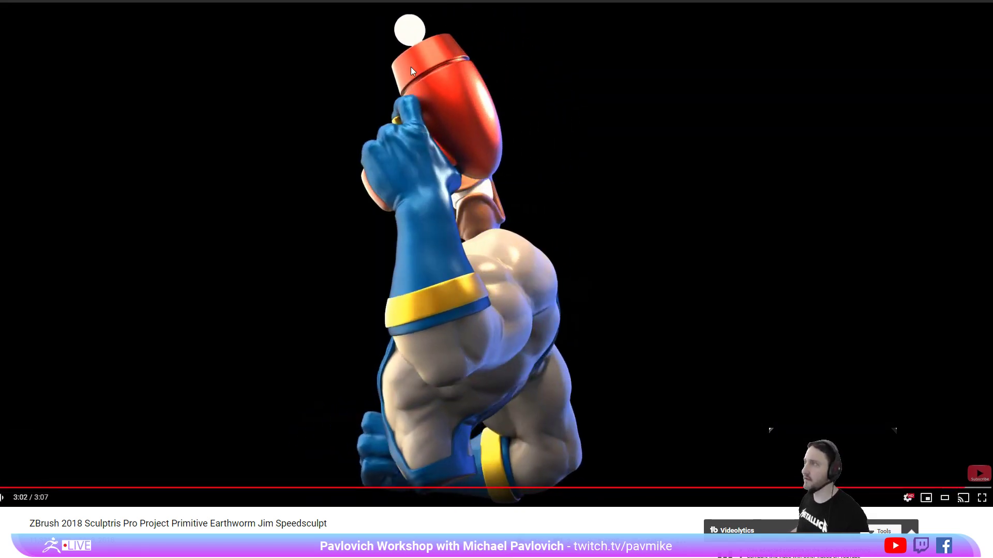
pyautogui.hotkey('alt', 'Tab')
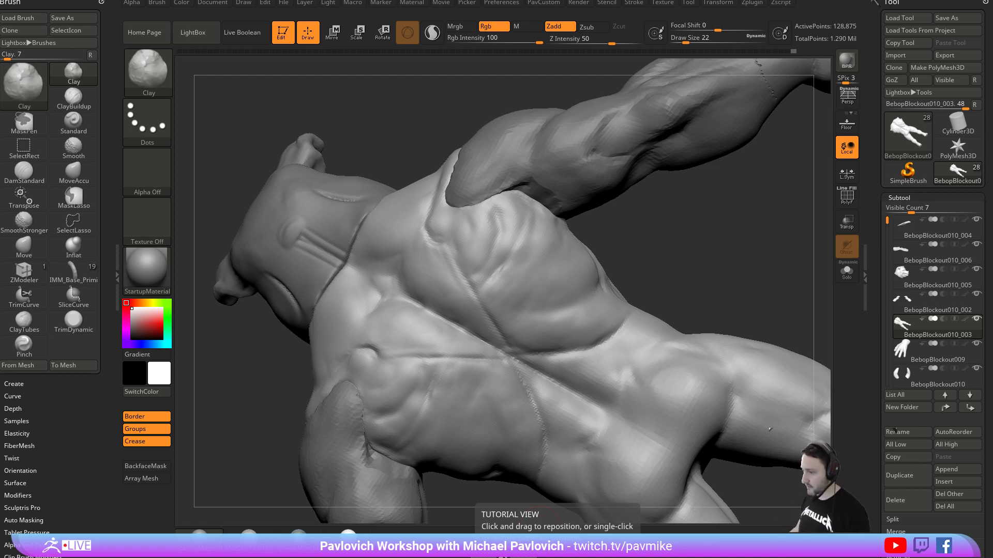
# Bring the web browser back up and return to the YouTube channel's playlists page to look through it.
pyautogui.moveTo(827, 557); pyautogui.dragTo(747, 69)
pyautogui.click(699, 70)
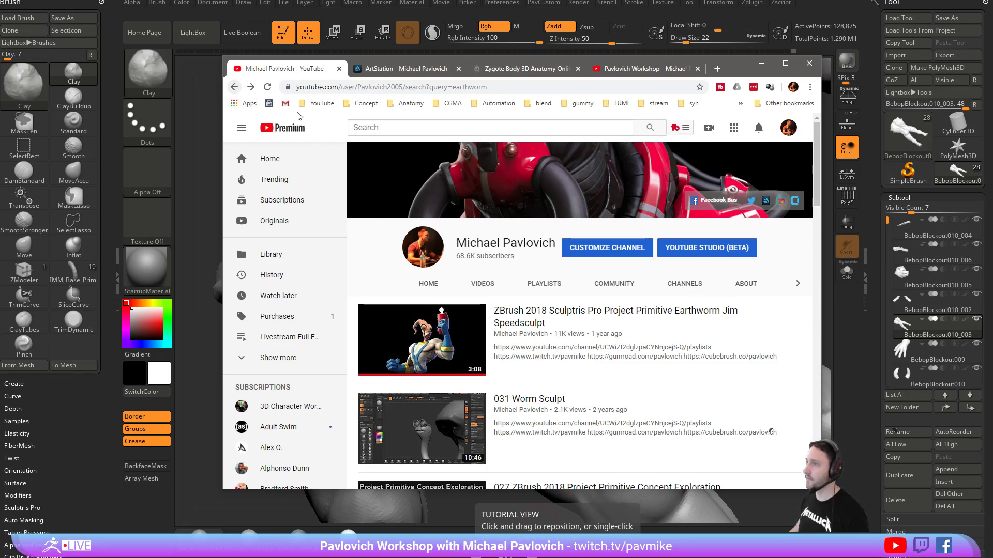
pyautogui.click(234, 87)
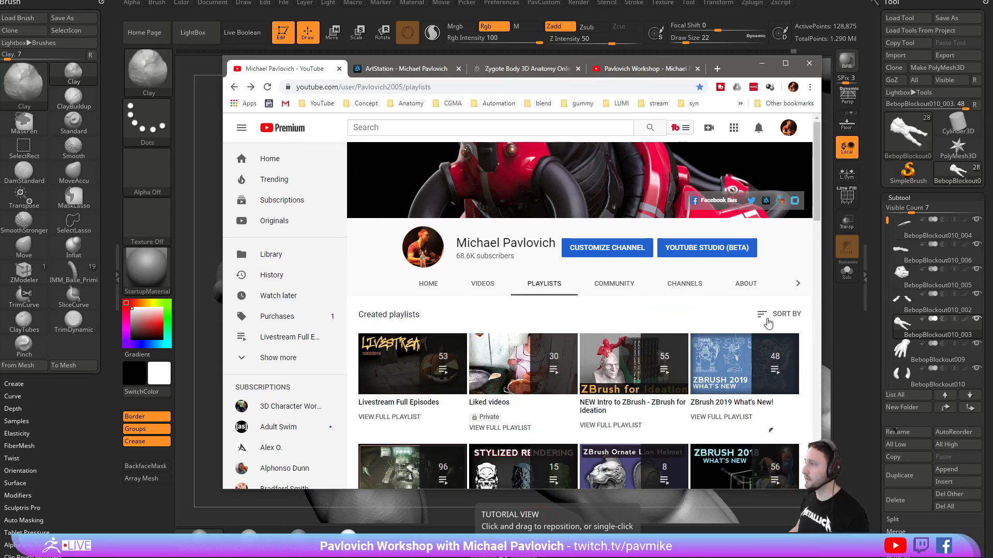
pyautogui.scroll(-5, 634, 313)
pyautogui.scroll(5, 672, 284)
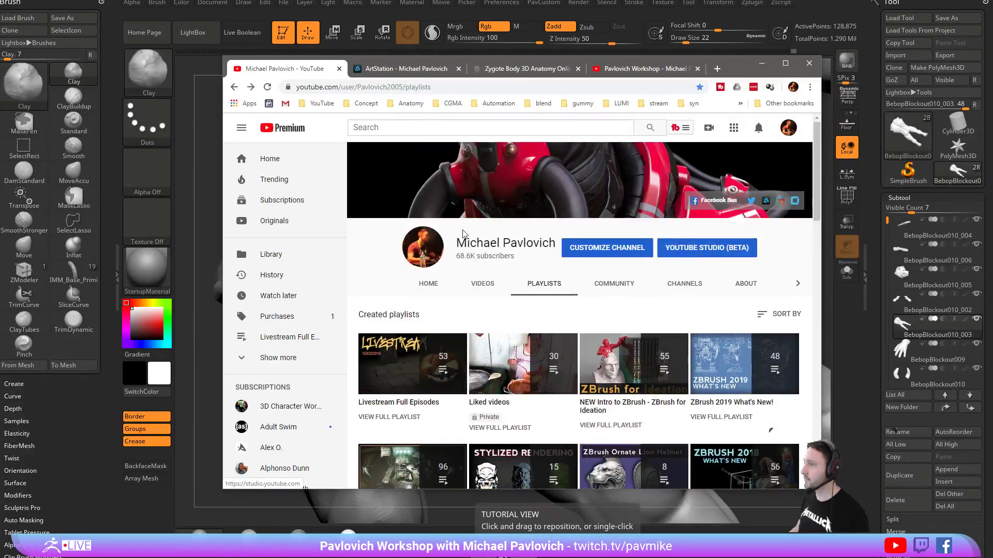
# Reposition and widen the browser window, reload the channel, and look over its uploaded videos.
pyautogui.moveTo(734, 71); pyautogui.dragTo(736, 47)
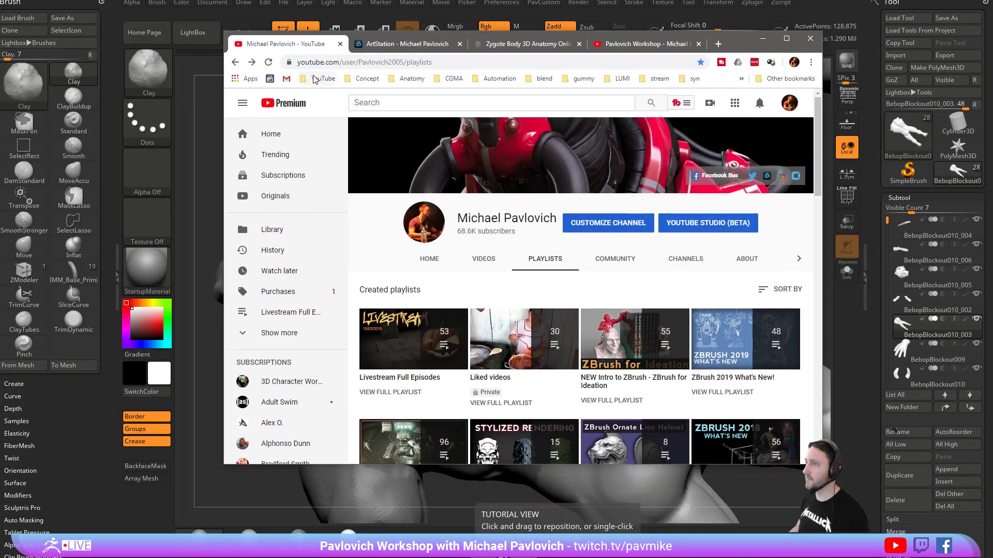
pyautogui.click(268, 62)
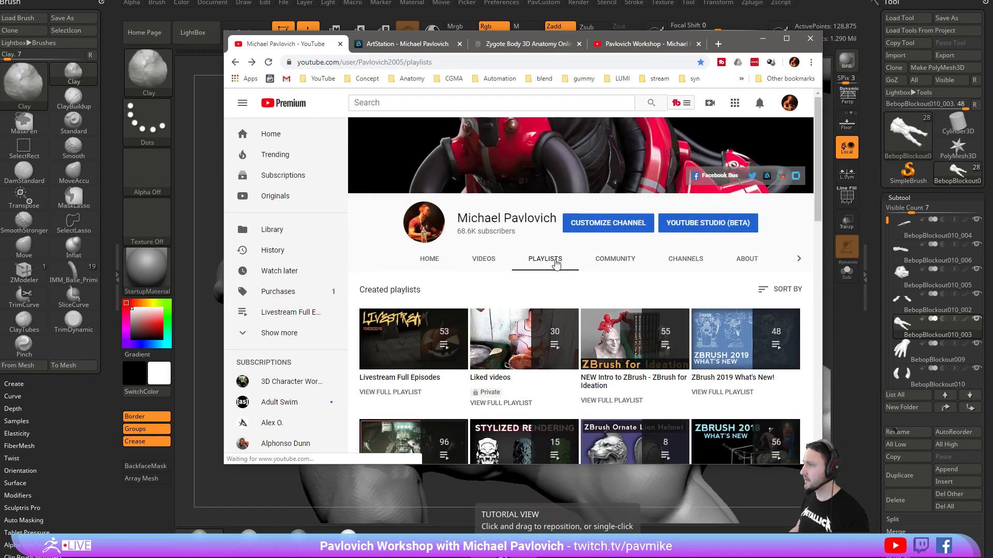
pyautogui.scroll(-1, 521, 242)
pyautogui.scroll(1, 703, 299)
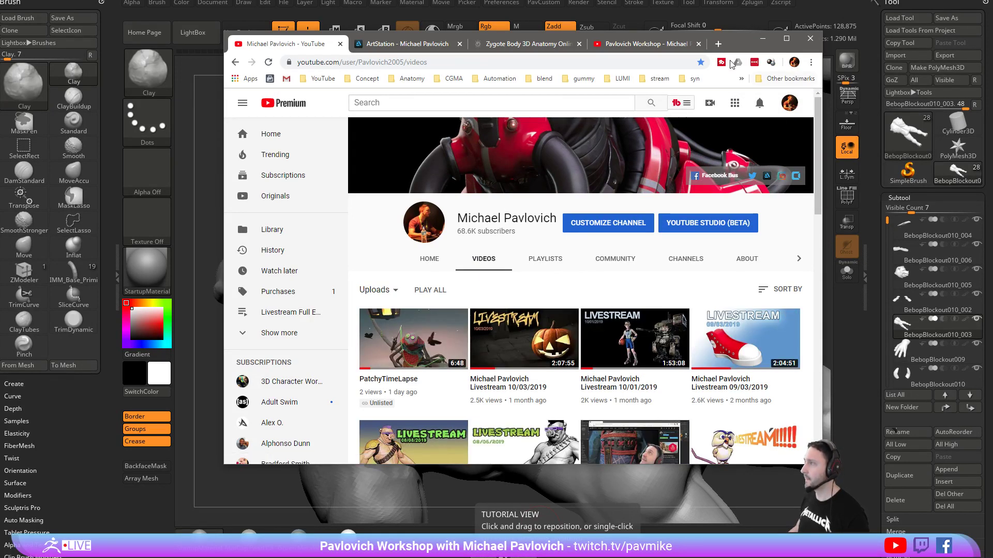
pyautogui.moveTo(224, 32); pyautogui.dragTo(100, 52)
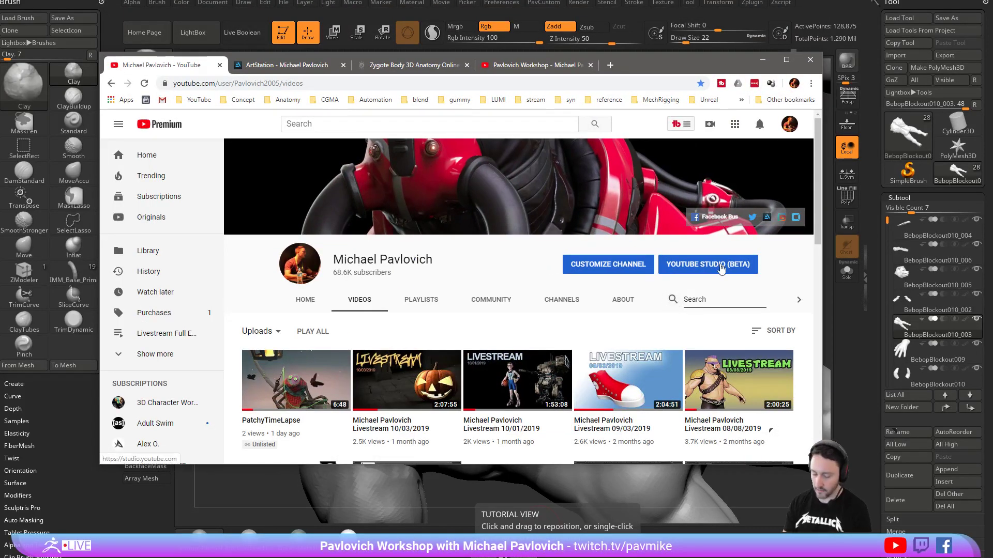
# Search the channel for "houdini vdm" and open the 003 Houdini ZBrush VDM video.
pyautogui.write('m')
pyautogui.press('Return')
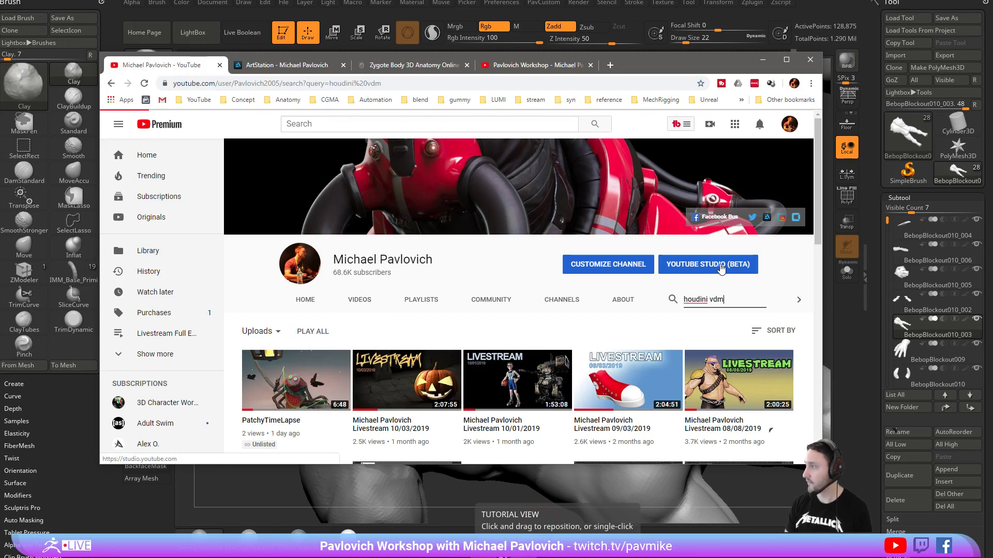
pyautogui.click(430, 331)
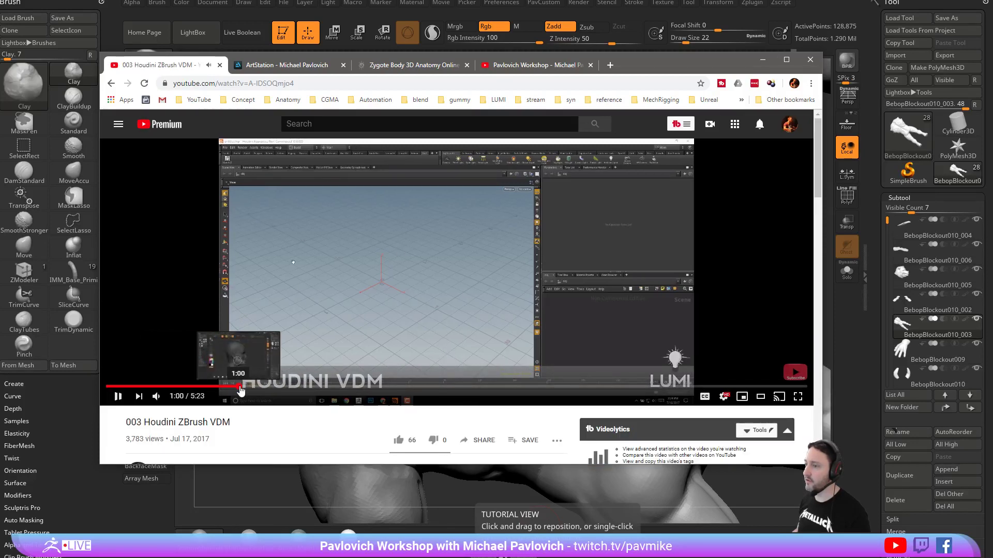
# Skim through the Houdini ZBrush VDM video in short jumps and pause it at 3:48.
pyautogui.click(238, 387)
pyautogui.click(331, 387)
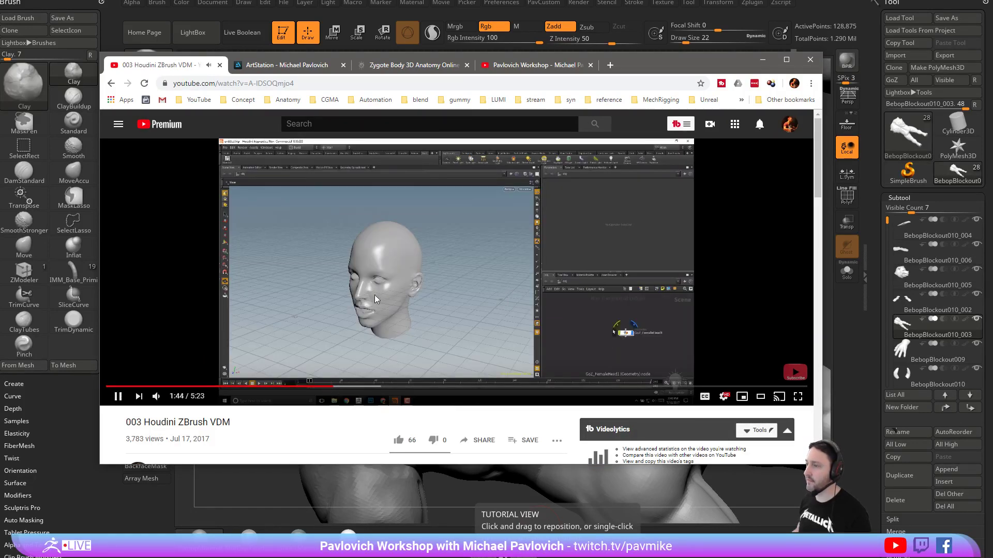
pyautogui.click(399, 387)
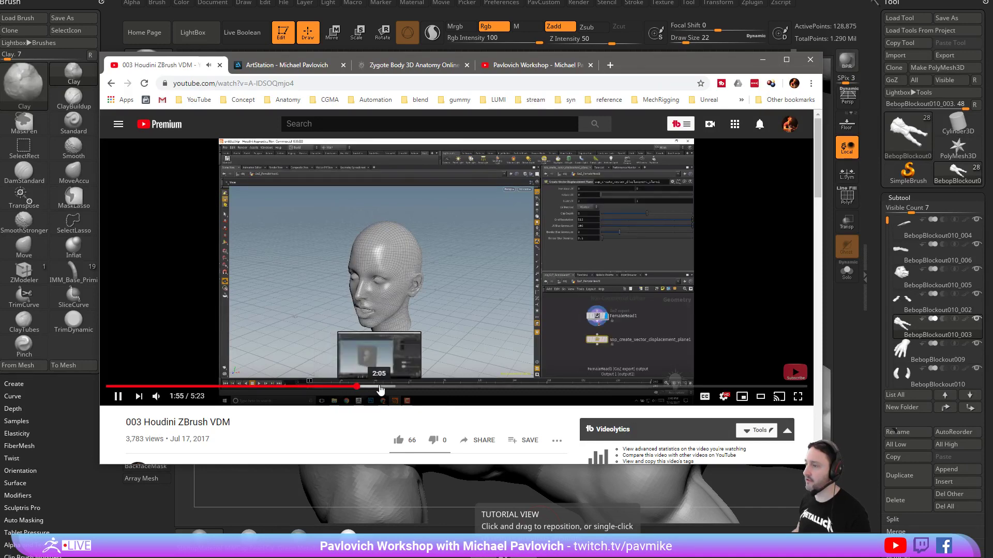
pyautogui.click(414, 387)
pyautogui.click(434, 387)
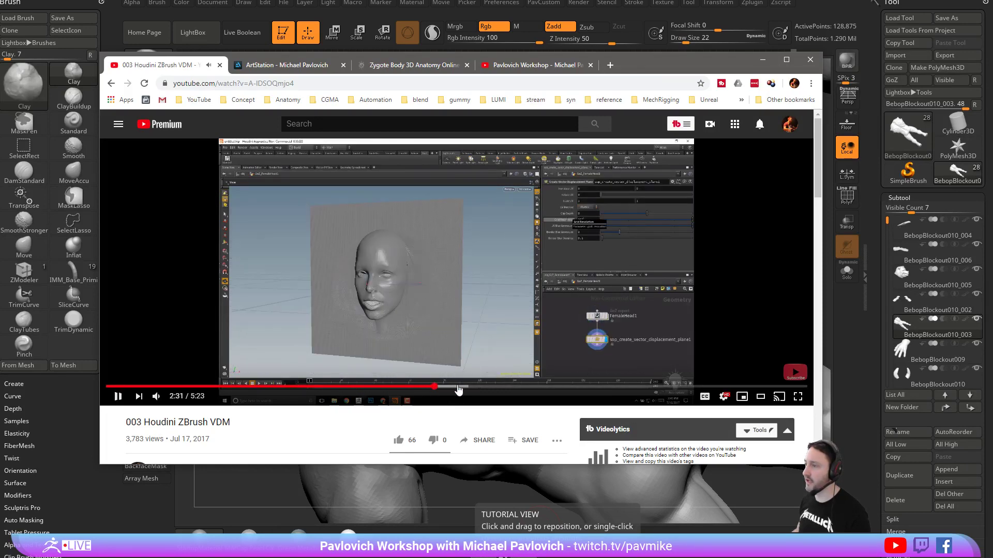
pyautogui.click(456, 387)
pyautogui.click(479, 387)
pyautogui.click(514, 388)
pyautogui.click(538, 389)
pyautogui.click(580, 389)
pyautogui.click(599, 388)
pyautogui.click(393, 150)
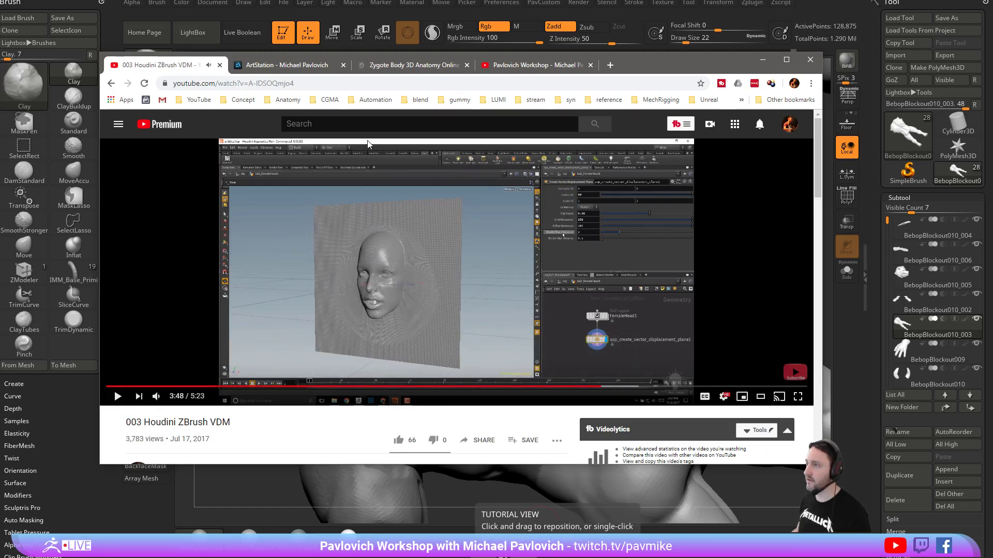
# Return to the channel's playlists and open the Houdini And ZBrush playlist.
pyautogui.click(110, 84)
pyautogui.click(111, 84)
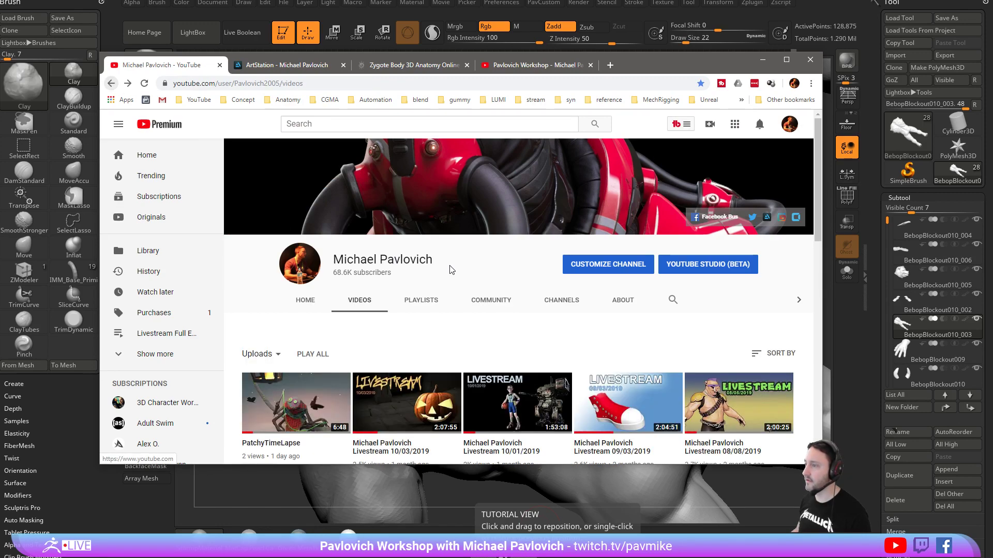
pyautogui.scroll(-10, 435, 262)
pyautogui.scroll(6, 362, 232)
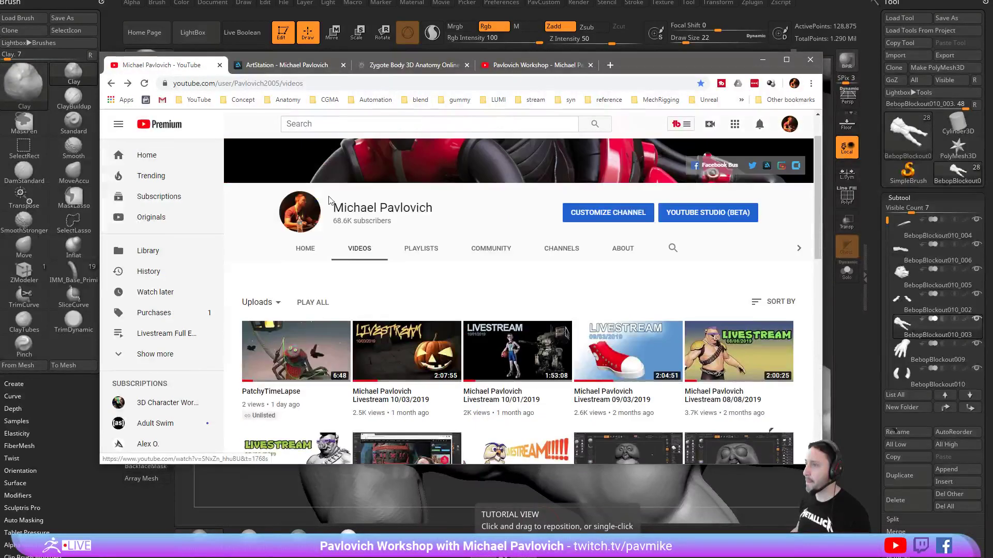
pyautogui.click(421, 250)
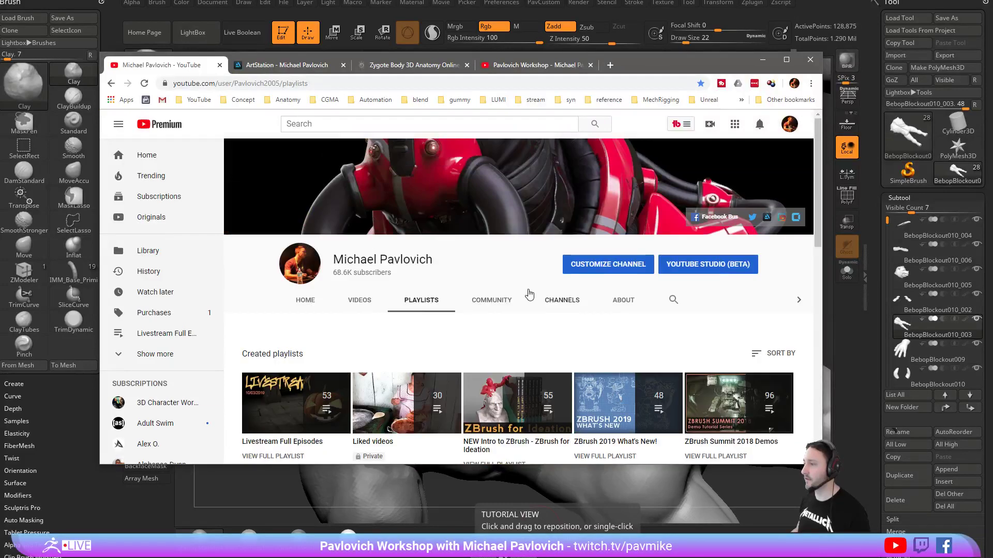
pyautogui.scroll(-10, 527, 295)
pyautogui.click(398, 314)
pyautogui.click(452, 84)
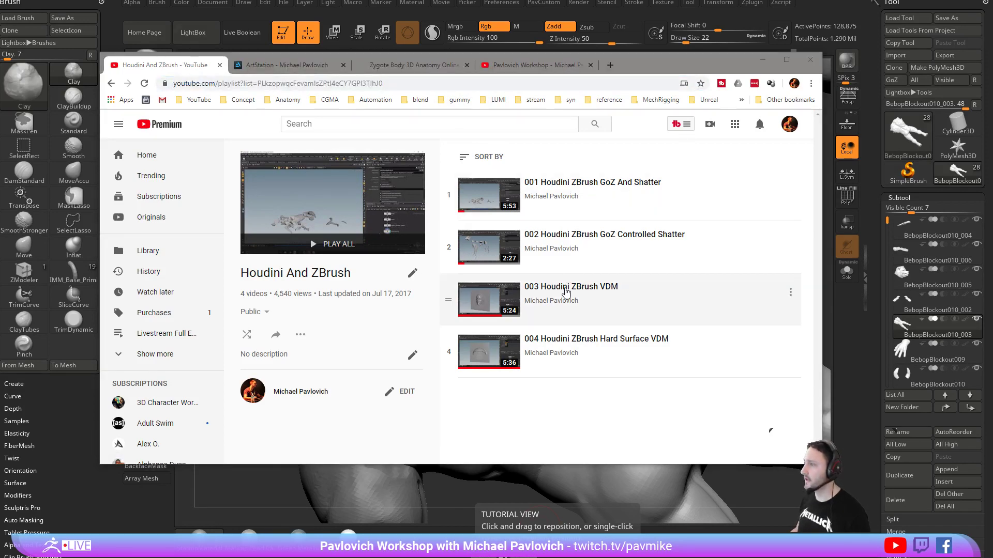
# Check the VDM hda link in the 003 Houdini ZBrush VDM video's description, close the file page, and return to ZBrush.
pyautogui.click(535, 311)
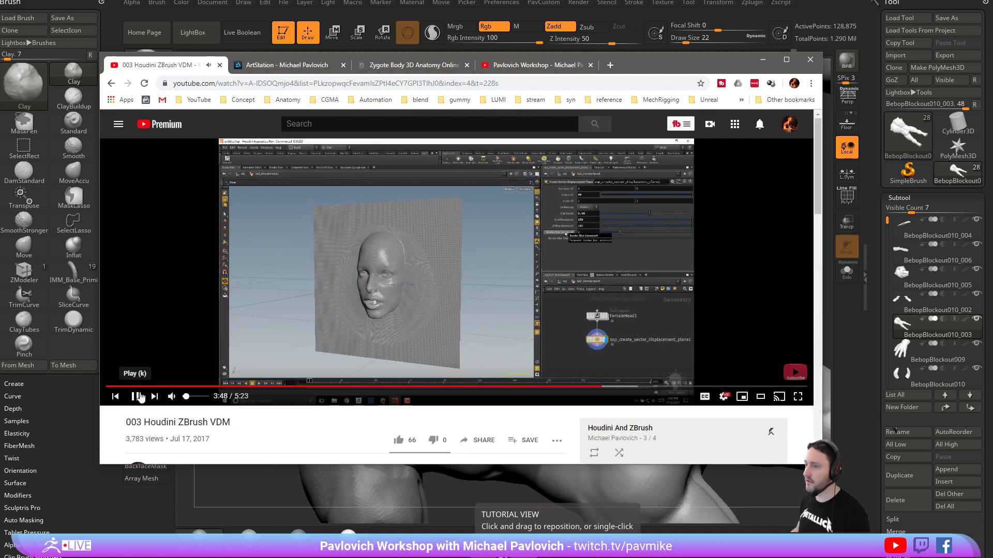
pyautogui.scroll(-5, 283, 325)
pyautogui.click(179, 277)
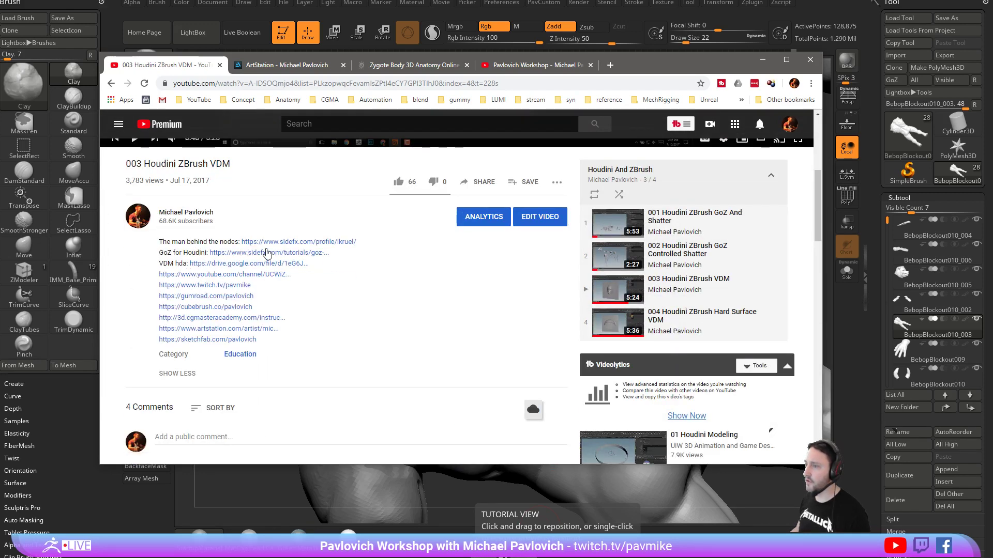
pyautogui.click(210, 264)
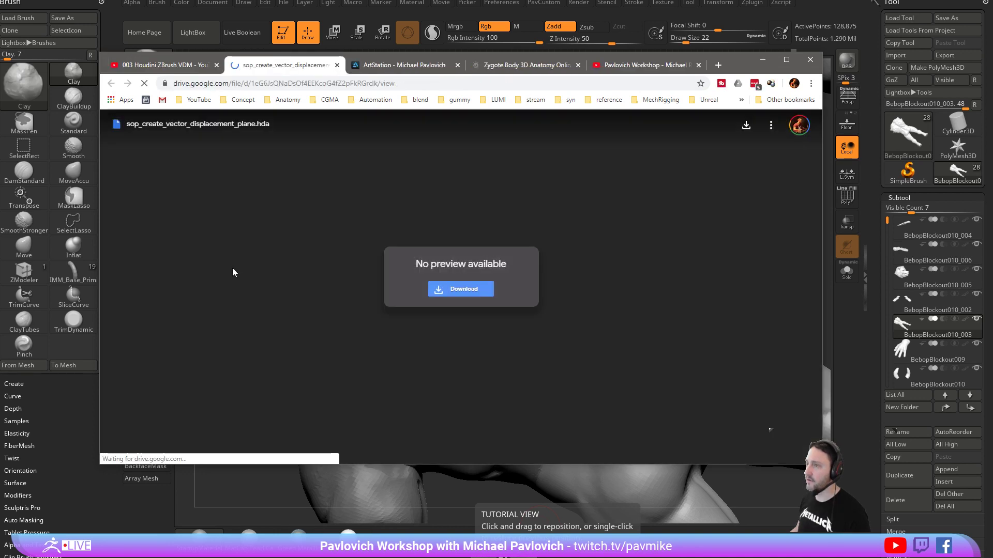
pyautogui.click(338, 64)
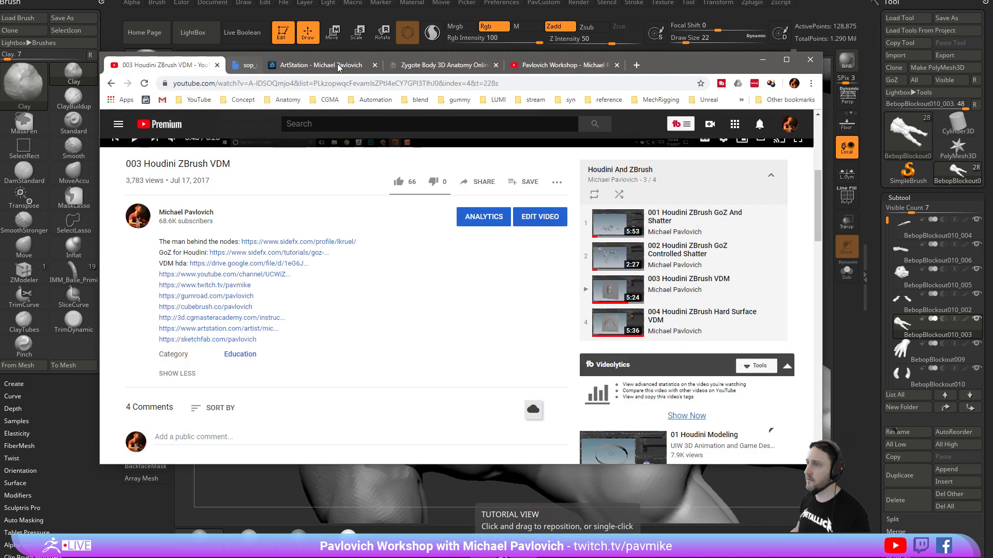
pyautogui.moveTo(626, 66); pyautogui.dragTo(627, 0)
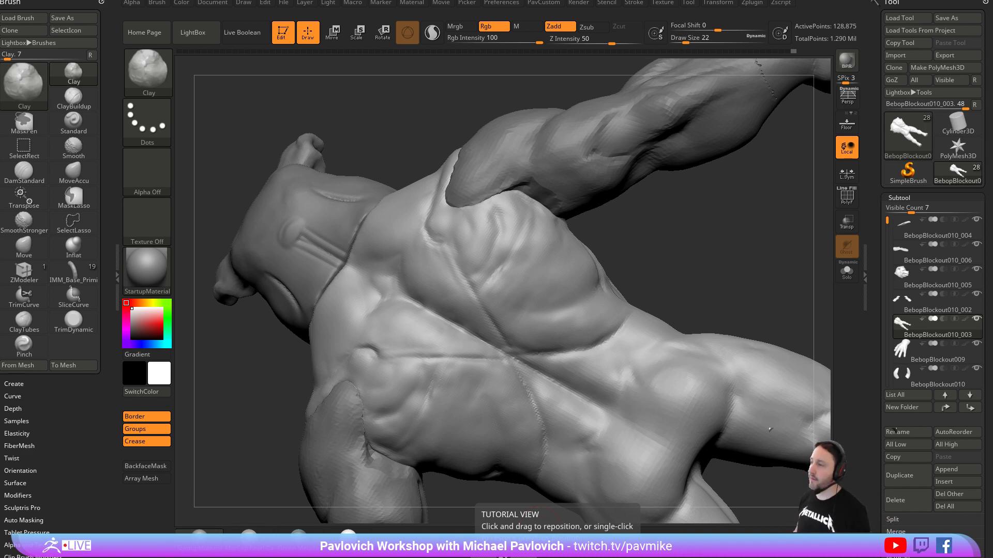
# Sculpt and smooth the upper trapezius with the Clay brush, using Alpha 28, Z Intensity 63 and Draw Size 29.
pyautogui.keyDown('ctrl'); pyautogui.moveTo(746, 214); pyautogui.dragTo(764, 235, button='right'); pyautogui.keyUp('ctrl')
pyautogui.click(147, 121)
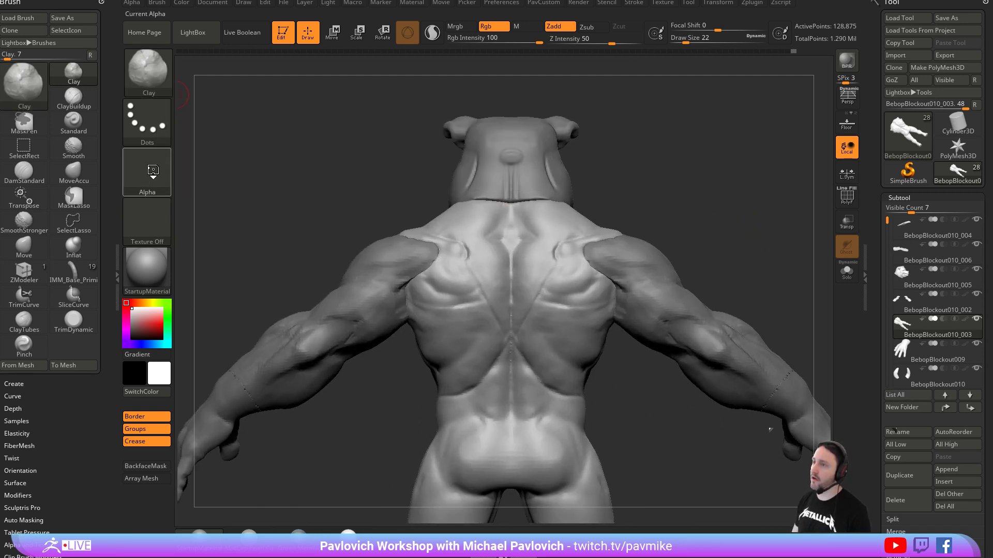
pyautogui.click(147, 171)
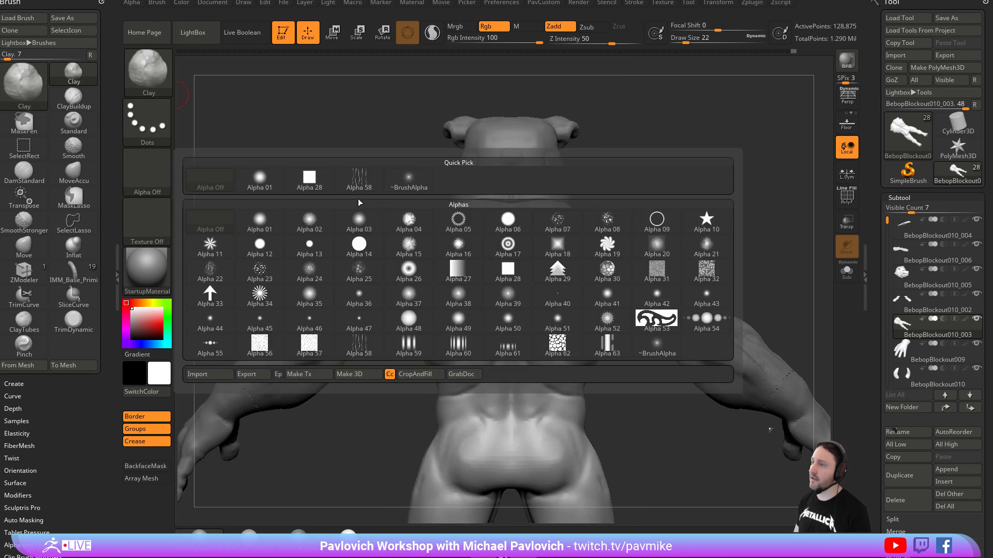
pyautogui.click(315, 182)
pyautogui.click(620, 43)
pyautogui.moveTo(636, 71)
pyautogui.keyDown('alt'); pyautogui.mouseDown()
pyautogui.moveTo(639, 85)
pyautogui.moveTo(620, 98)
pyautogui.mouseUp(); pyautogui.keyUp('alt')
pyautogui.press('s')
pyautogui.click(555, 229)
pyautogui.moveTo(540, 187); pyautogui.dragTo(587, 210)
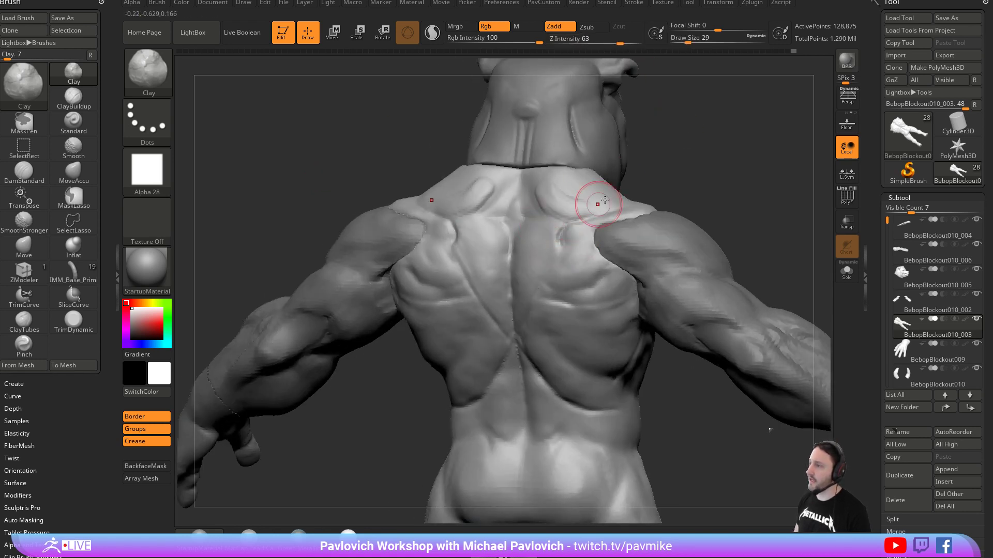
pyautogui.moveTo(589, 210); pyautogui.dragTo(583, 208, button='right')
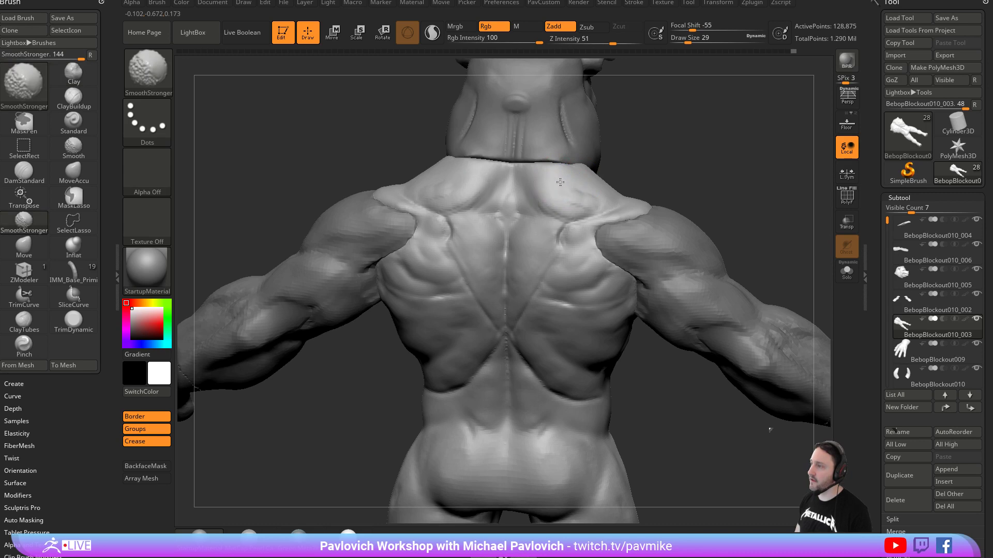
# Build up the trapezius below the neck with the ClayTubes brush at Z Intensity 34, undoing the first stronger stroke.
pyautogui.moveTo(653, 171); pyautogui.dragTo(603, 189, button='right')
pyautogui.press('b')
pyautogui.press('c')
pyautogui.press('t')
pyautogui.moveTo(638, 151); pyautogui.dragTo(659, 129, button='right')
pyautogui.moveTo(539, 184)
pyautogui.mouseDown()
pyautogui.moveTo(556, 207)
pyautogui.moveTo(594, 191)
pyautogui.mouseUp()
pyautogui.hotkey('ctrl', 'z')
pyautogui.click(601, 41)
pyautogui.moveTo(667, 155); pyautogui.dragTo(590, 194, button='right')
pyautogui.moveTo(502, 215)
pyautogui.mouseDown()
pyautogui.moveTo(519, 215)
pyautogui.moveTo(507, 207)
pyautogui.moveTo(550, 217)
pyautogui.moveTo(522, 206)
pyautogui.mouseUp()
pyautogui.moveTo(658, 161); pyautogui.dragTo(576, 200, button='right')
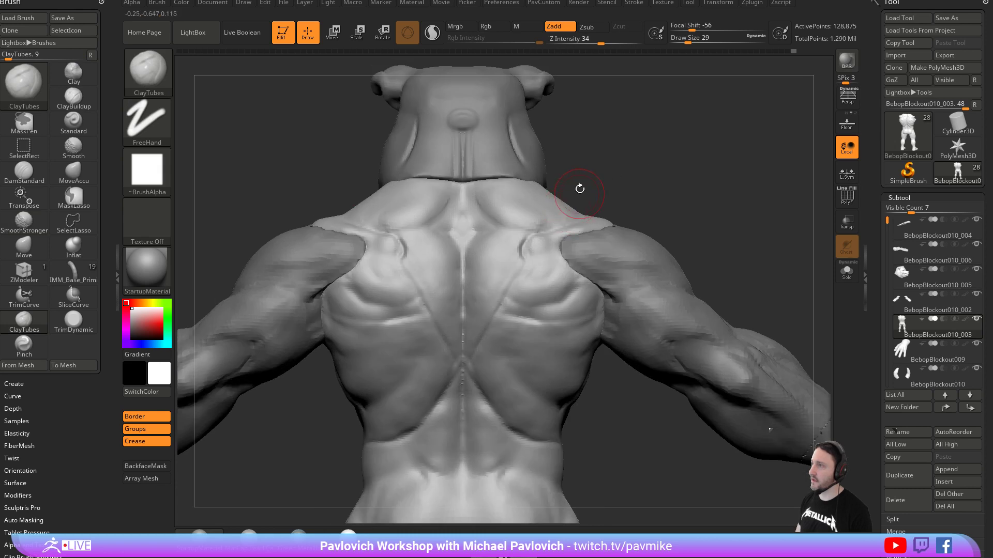
# Set the smoothing brush's Z Intensity to 37 and smooth the new clay across the upper trapezius.
pyautogui.keyDown('shift'); pyautogui.click(603, 42); pyautogui.keyUp('shift')
pyautogui.moveTo(587, 158); pyautogui.dragTo(578, 177, button='right')
pyautogui.keyDown('shift'); pyautogui.moveTo(543, 213); pyautogui.dragTo(515, 209); pyautogui.keyUp('shift')
# Add ClayTubes volume between the spine and shoulder blades, and smooth it into the surrounding back muscles.
pyautogui.moveTo(604, 207)
pyautogui.mouseDown(button='right')
pyautogui.moveTo(644, 179)
pyautogui.moveTo(543, 266)
pyautogui.mouseUp(button='right')
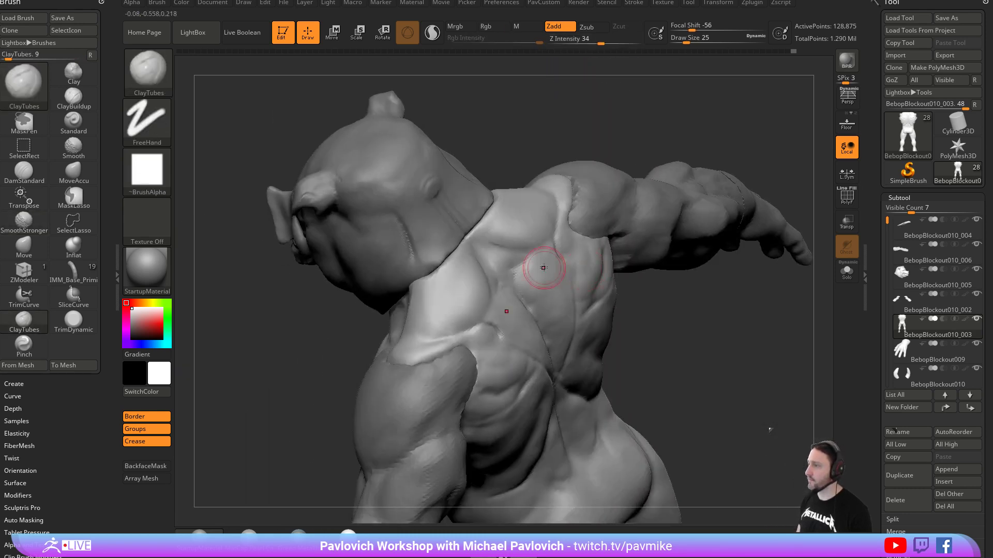
pyautogui.moveTo(620, 277); pyautogui.dragTo(529, 288, button='right')
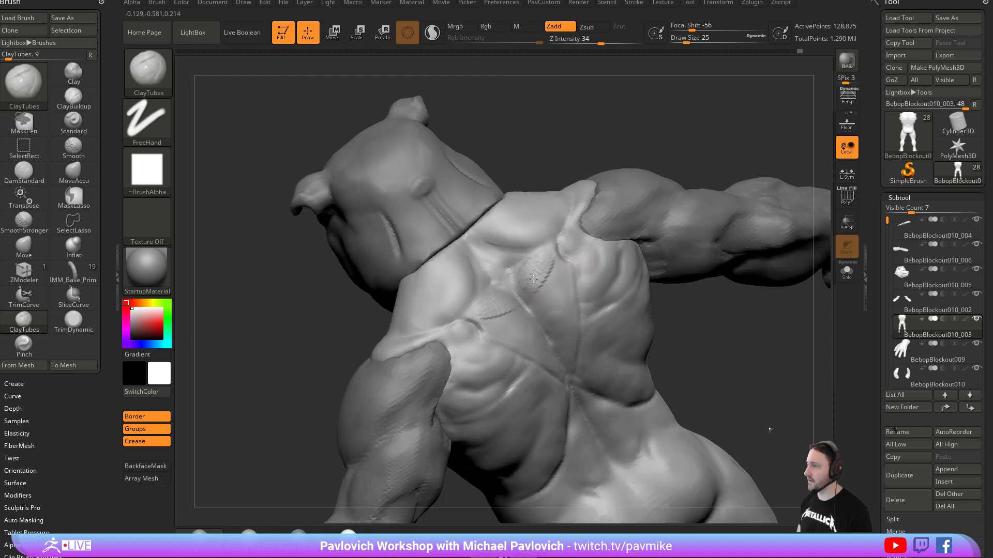
pyautogui.keyDown('shift'); pyautogui.moveTo(555, 264); pyautogui.dragTo(538, 266); pyautogui.keyUp('shift')
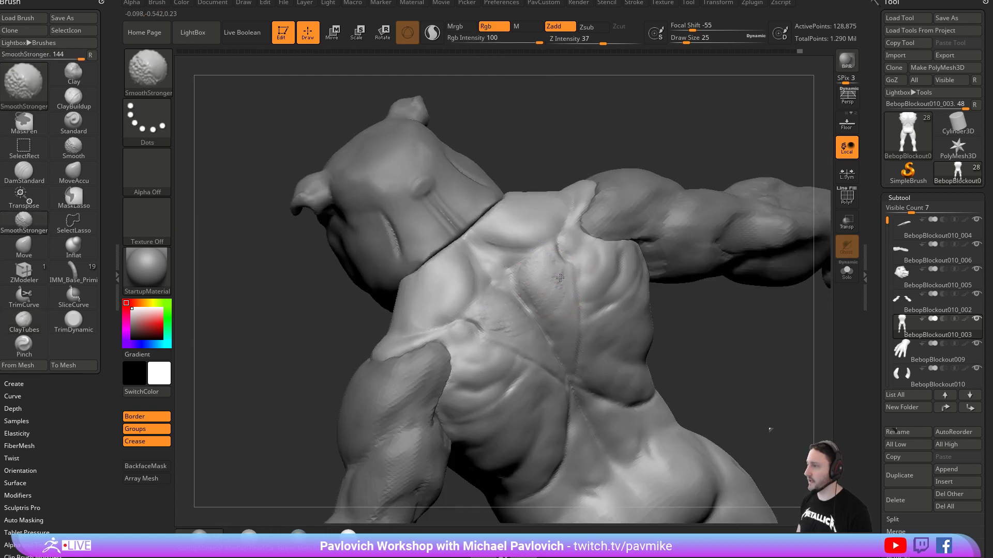
pyautogui.moveTo(544, 302)
pyautogui.keyDown('shift'); pyautogui.mouseDown()
pyautogui.moveTo(551, 269)
pyautogui.moveTo(564, 288)
pyautogui.mouseUp(); pyautogui.keyUp('shift')
# Build up the inner chest muscles beside the sternum with ClayTubes and smooth the strokes.
pyautogui.moveTo(594, 194); pyautogui.dragTo(513, 299, button='right')
pyautogui.moveTo(497, 289)
pyautogui.mouseDown()
pyautogui.moveTo(475, 292)
pyautogui.moveTo(514, 305)
pyautogui.moveTo(483, 322)
pyautogui.moveTo(499, 319)
pyautogui.mouseUp()
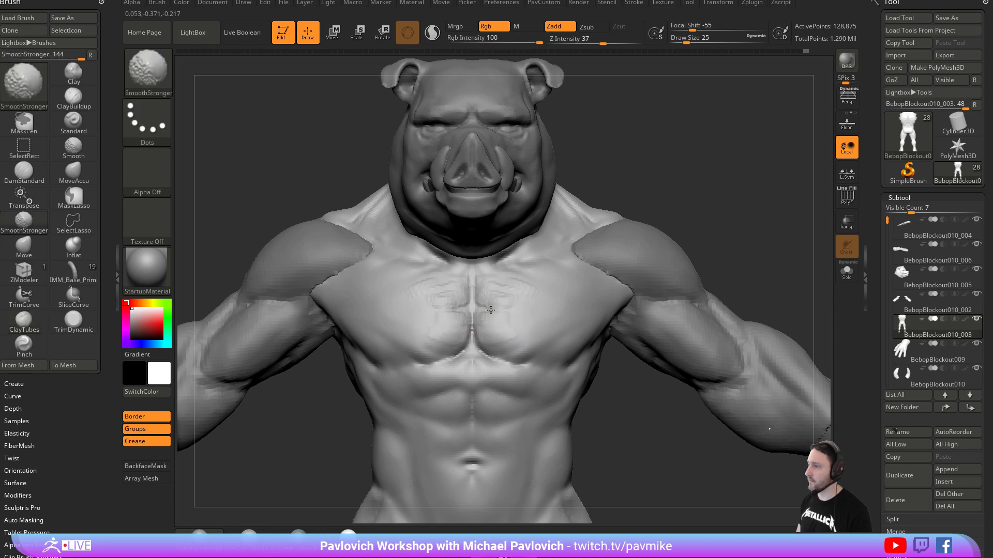
pyautogui.moveTo(524, 324); pyautogui.dragTo(500, 310, button='right')
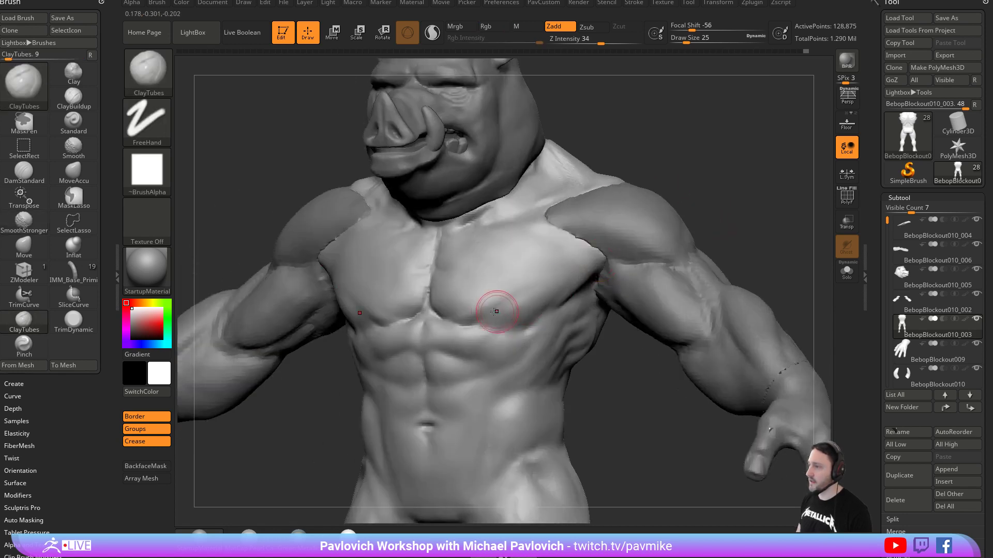
# Switch to the Clay brush and set Focal Shift to -40 and Draw Size to 17.
pyautogui.press('shift')
pyautogui.press('b')
pyautogui.press('c')
pyautogui.press('l')
pyautogui.moveTo(733, 186)
pyautogui.mouseDown()
pyautogui.moveTo(771, 188)
pyautogui.moveTo(740, 190)
pyautogui.moveTo(738, 168)
pyautogui.mouseUp()
pyautogui.press('s')
pyautogui.press('shift')
pyautogui.press('shift')
pyautogui.moveTo(715, 30); pyautogui.dragTo(699, 30)
pyautogui.press('s')
pyautogui.click(559, 281)
# Try diagonal Clay strokes for muscle fibers across the chest, and undo them.
pyautogui.moveTo(501, 295); pyautogui.dragTo(557, 250)
pyautogui.hotkey('ctrl', 'z')
pyautogui.hotkey('ctrl', 'z')
pyautogui.hotkey('ctrl', 'z')
pyautogui.hotkey('ctrl', 'z')
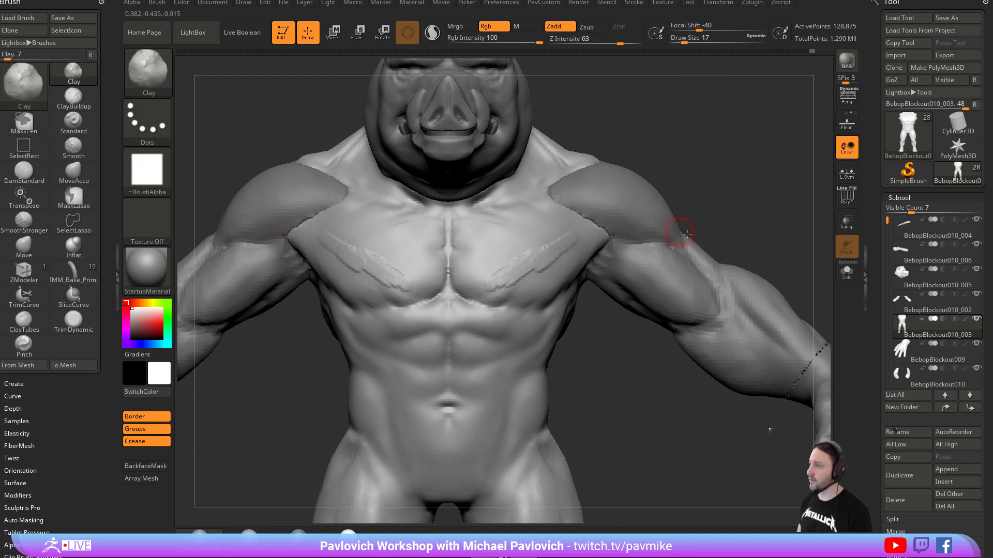
# Set the Clay brush's Focal Shift to -16, add strokes along the lower inner chest, and smooth them.
pyautogui.moveTo(699, 30); pyautogui.dragTo(709, 30)
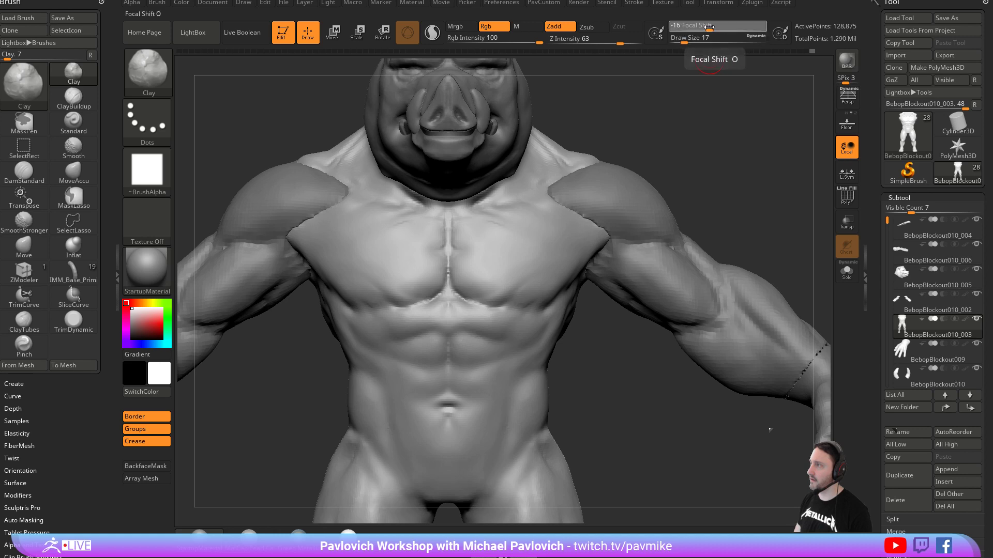
pyautogui.press('shift')
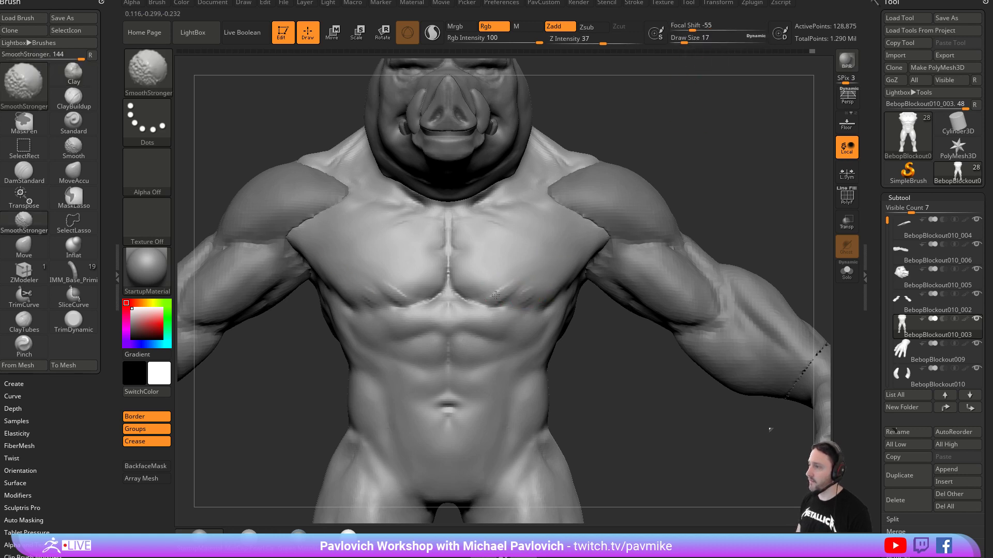
pyautogui.moveTo(721, 172)
pyautogui.mouseDown()
pyautogui.moveTo(649, 368)
pyautogui.moveTo(656, 341)
pyautogui.moveTo(630, 324)
pyautogui.moveTo(651, 292)
pyautogui.mouseUp()
pyautogui.moveTo(788, 219)
pyautogui.keyDown('alt'); pyautogui.mouseDown()
pyautogui.moveTo(815, 258)
pyautogui.moveTo(786, 201)
pyautogui.moveTo(778, 224)
pyautogui.moveTo(759, 220)
pyautogui.moveTo(569, 280)
pyautogui.moveTo(615, 268)
pyautogui.moveTo(594, 279)
pyautogui.mouseUp(); pyautogui.keyUp('alt')
pyautogui.press('s')
pyautogui.press('b')
pyautogui.press('m')
pyautogui.press('v')
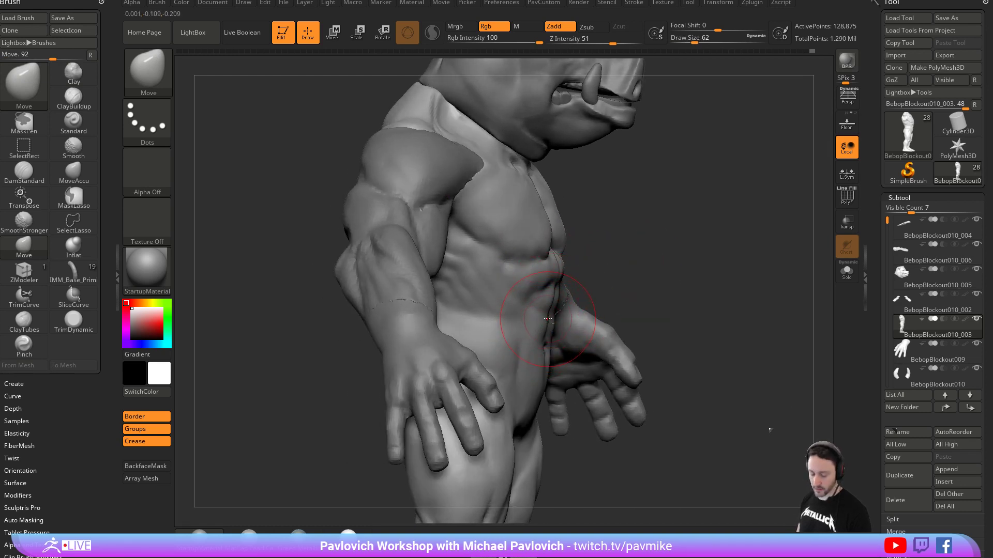
# Carve the creases along the lower rib edge and abdominal muscles with DamStandard at Draw Size 41.
pyautogui.press('b')
pyautogui.press('d')
pyautogui.press('s')
pyautogui.moveTo(587, 277)
pyautogui.mouseDown()
pyautogui.moveTo(574, 289)
pyautogui.moveTo(525, 295)
pyautogui.moveTo(540, 311)
pyautogui.mouseUp()
pyautogui.press('s')
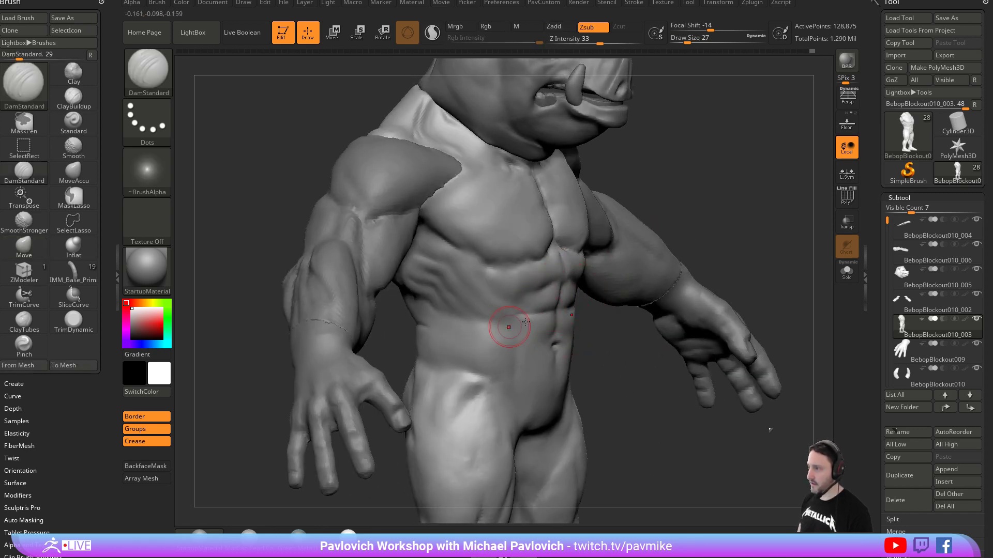
pyautogui.moveTo(660, 226); pyautogui.dragTo(718, 228)
pyautogui.moveTo(632, 309); pyautogui.dragTo(544, 324)
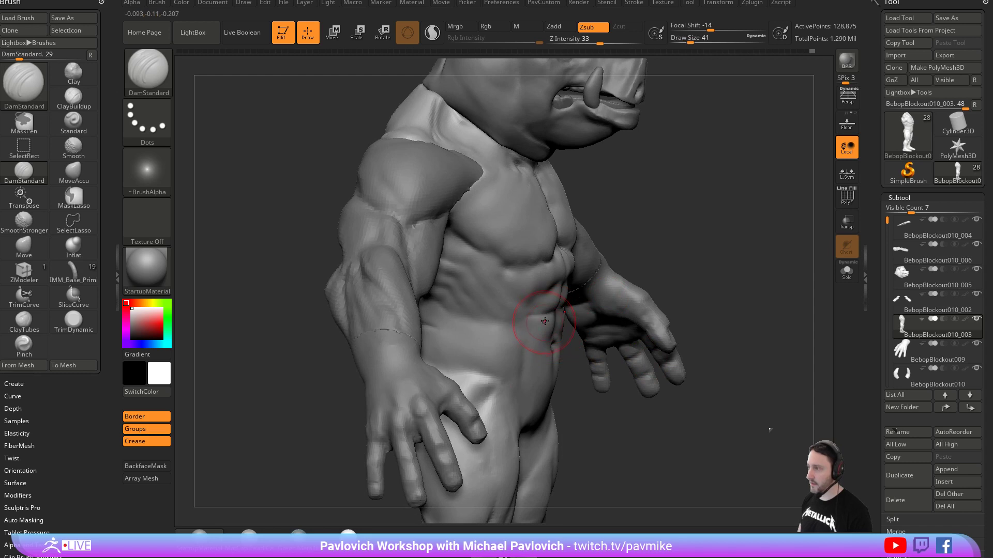
pyautogui.moveTo(656, 238); pyautogui.dragTo(583, 269)
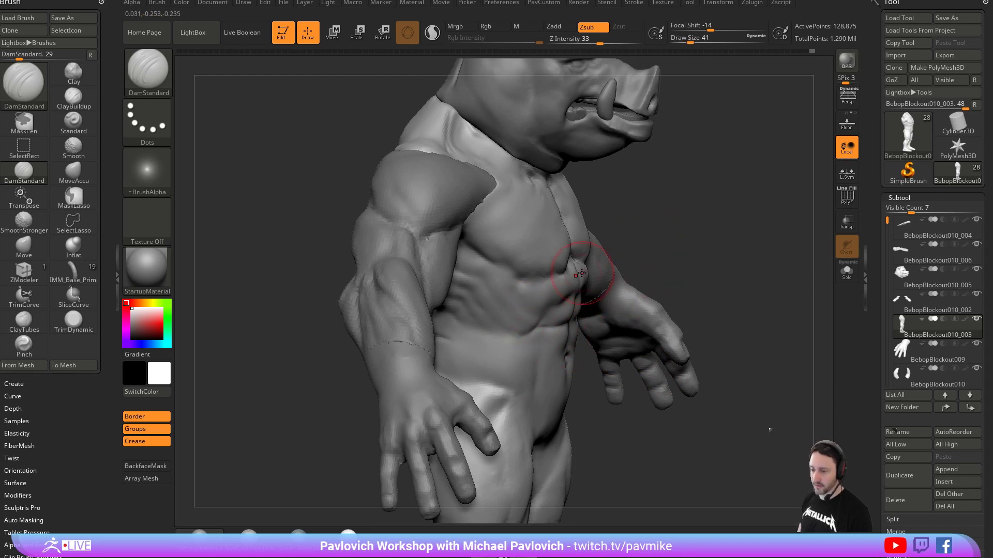
pyautogui.moveTo(687, 256); pyautogui.dragTo(611, 248)
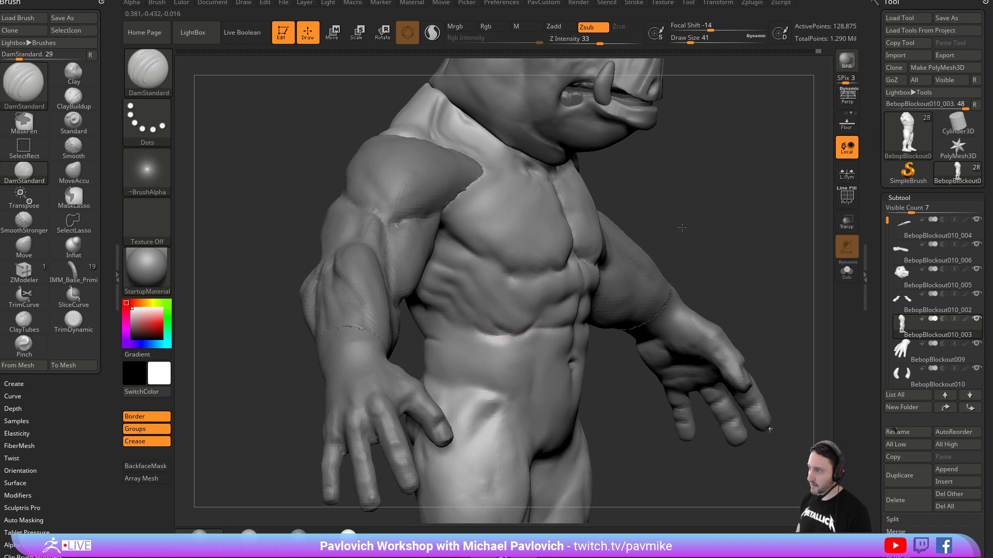
pyautogui.moveTo(682, 227); pyautogui.dragTo(481, 327)
pyautogui.press('shift')
pyautogui.moveTo(688, 222)
pyautogui.mouseDown()
pyautogui.moveTo(796, 181)
pyautogui.moveTo(764, 208)
pyautogui.moveTo(723, 217)
pyautogui.mouseUp()
# Set up the Clay brush for the waist muscles with Draw Size 46, Z Intensity 48 and Alpha Off.
pyautogui.press('b')
pyautogui.press('c')
pyautogui.press('l')
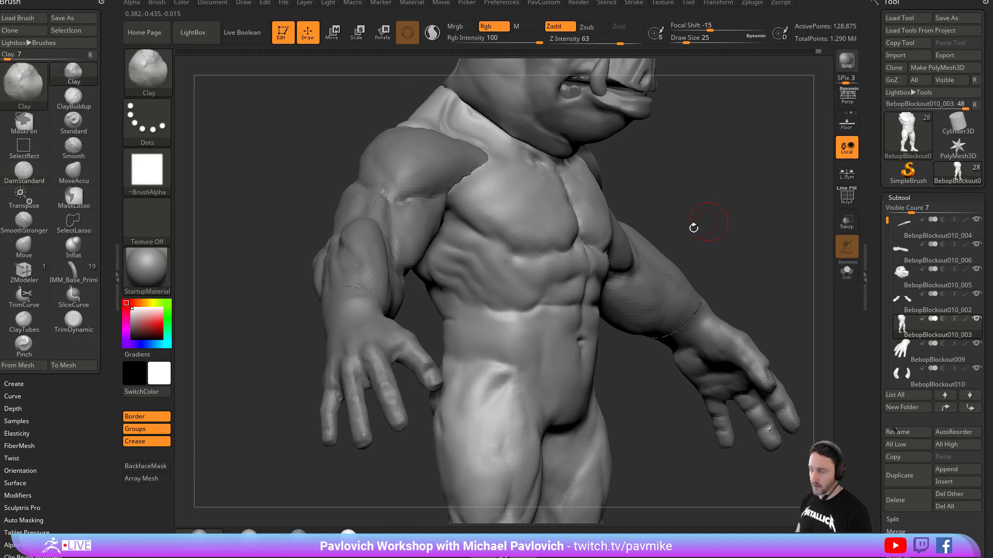
pyautogui.press('s')
pyautogui.moveTo(528, 333); pyautogui.dragTo(533, 333)
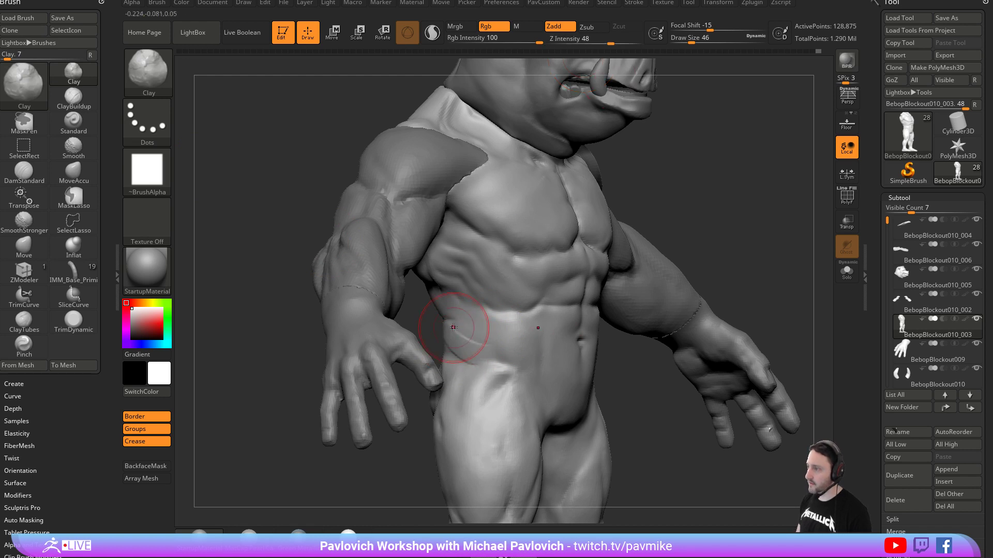
pyautogui.click(159, 175)
pyautogui.click(206, 186)
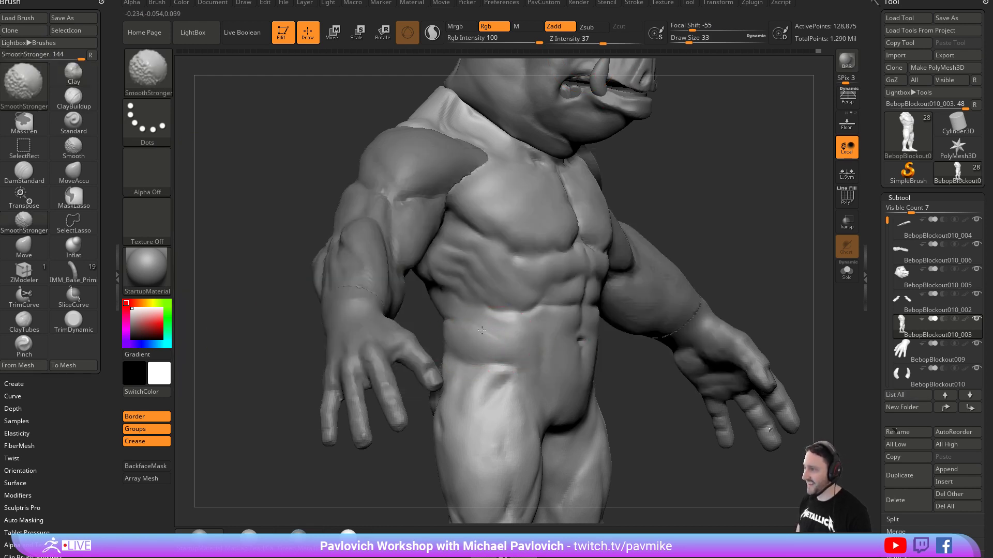
# Smooth the oblique area along the side of the waist.
pyautogui.keyDown('shift'); pyautogui.moveTo(487, 334); pyautogui.dragTo(499, 341); pyautogui.keyUp('shift')
pyautogui.moveTo(745, 352)
pyautogui.keyDown('shift'); pyautogui.mouseDown()
pyautogui.moveTo(709, 351)
pyautogui.moveTo(569, 307)
pyautogui.moveTo(480, 327)
pyautogui.mouseUp(); pyautogui.keyUp('shift')
pyautogui.press('shift')
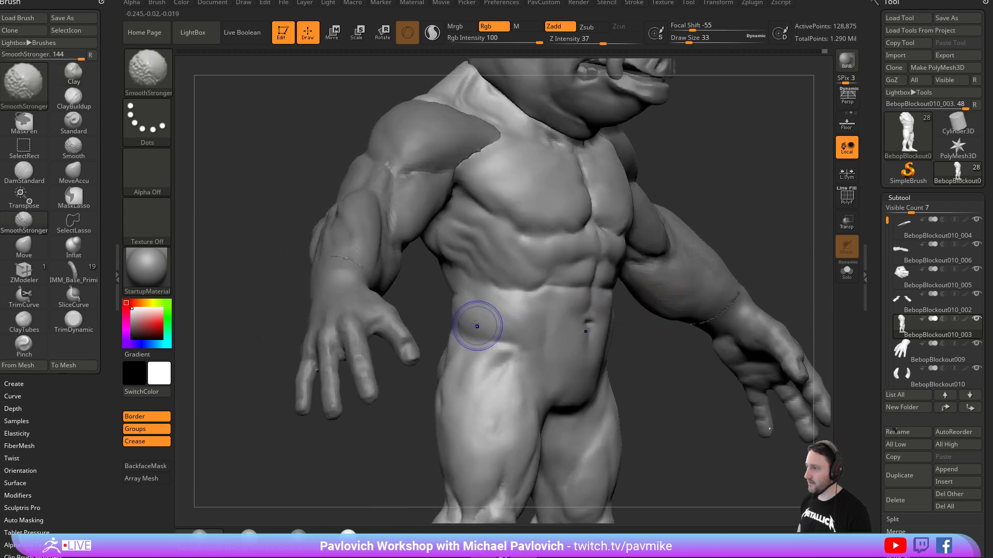
# Fill out the lower back muscles beside the spine with Clay at Draw Size 33 and smooth them.
pyautogui.moveTo(534, 341); pyautogui.dragTo(559, 318)
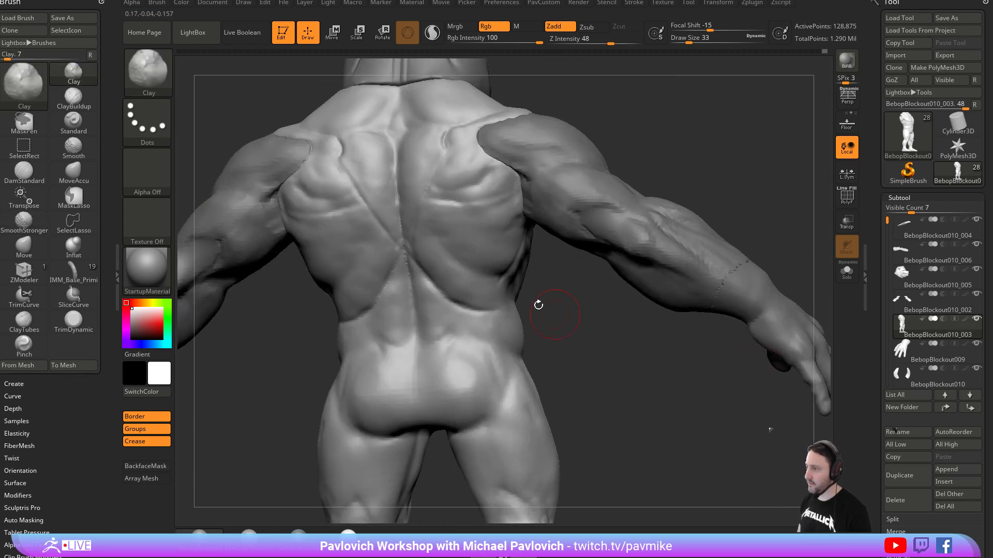
pyautogui.moveTo(496, 329); pyautogui.dragTo(462, 321)
pyautogui.moveTo(501, 330); pyautogui.dragTo(546, 295, button='right')
pyautogui.moveTo(435, 305)
pyautogui.keyDown('shift'); pyautogui.mouseDown()
pyautogui.moveTo(417, 275)
pyautogui.moveTo(429, 269)
pyautogui.mouseUp(); pyautogui.keyUp('shift')
pyautogui.keyDown('shift'); pyautogui.moveTo(429, 281); pyautogui.dragTo(454, 293, button='right'); pyautogui.keyUp('shift')
pyautogui.moveTo(513, 308)
pyautogui.keyDown('alt'); pyautogui.mouseDown(button='right')
pyautogui.moveTo(543, 339)
pyautogui.moveTo(569, 299)
pyautogui.mouseUp(button='right'); pyautogui.keyUp('alt')
# Refine the mid and lower spine with finer Clay strokes, reducing Draw Size to 27, and smooth the transitions.
pyautogui.press('s')
pyautogui.moveTo(459, 314); pyautogui.dragTo(455, 315)
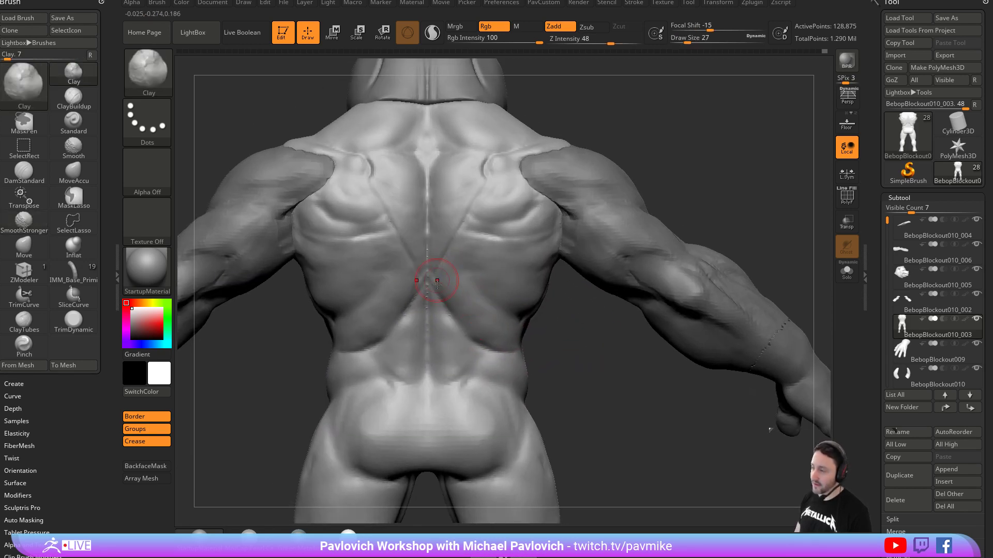
pyautogui.keyDown('shift'); pyautogui.moveTo(418, 274); pyautogui.dragTo(409, 300); pyautogui.keyUp('shift')
pyautogui.moveTo(551, 326); pyautogui.dragTo(544, 285)
pyautogui.moveTo(455, 315)
pyautogui.keyDown('shift'); pyautogui.mouseDown()
pyautogui.moveTo(445, 343)
pyautogui.moveTo(450, 325)
pyautogui.mouseUp(); pyautogui.keyUp('shift')
pyautogui.moveTo(572, 341); pyautogui.dragTo(468, 279, button='right')
pyautogui.moveTo(501, 249)
pyautogui.mouseDown(button='right')
pyautogui.moveTo(580, 150)
pyautogui.moveTo(471, 302)
pyautogui.moveTo(625, 217)
pyautogui.mouseUp(button='right')
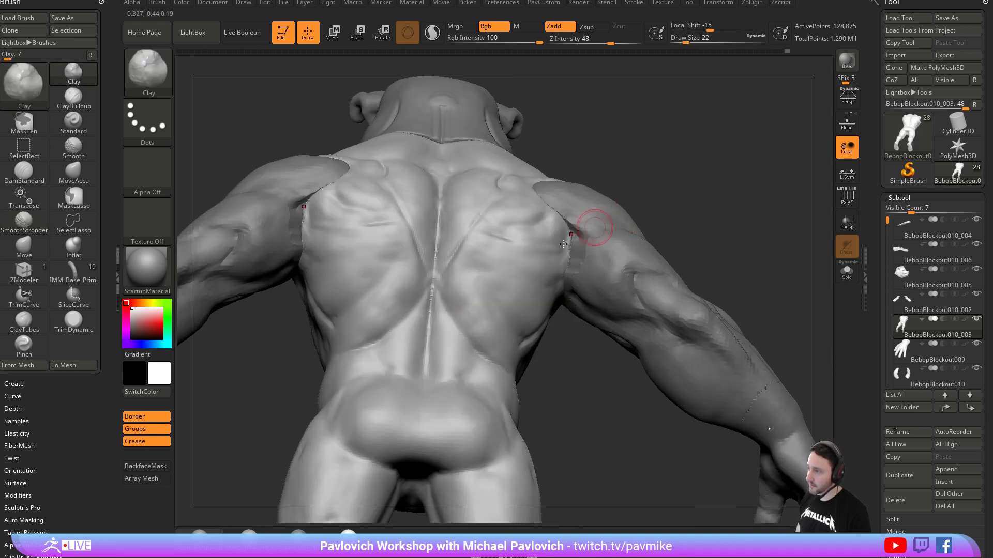
pyautogui.keyDown('shift'); pyautogui.moveTo(581, 361); pyautogui.dragTo(572, 364, button='right'); pyautogui.keyUp('shift')
pyautogui.keyDown('shift'); pyautogui.moveTo(399, 336); pyautogui.dragTo(396, 336); pyautogui.keyUp('shift')
pyautogui.moveTo(574, 349); pyautogui.dragTo(599, 340, button='right')
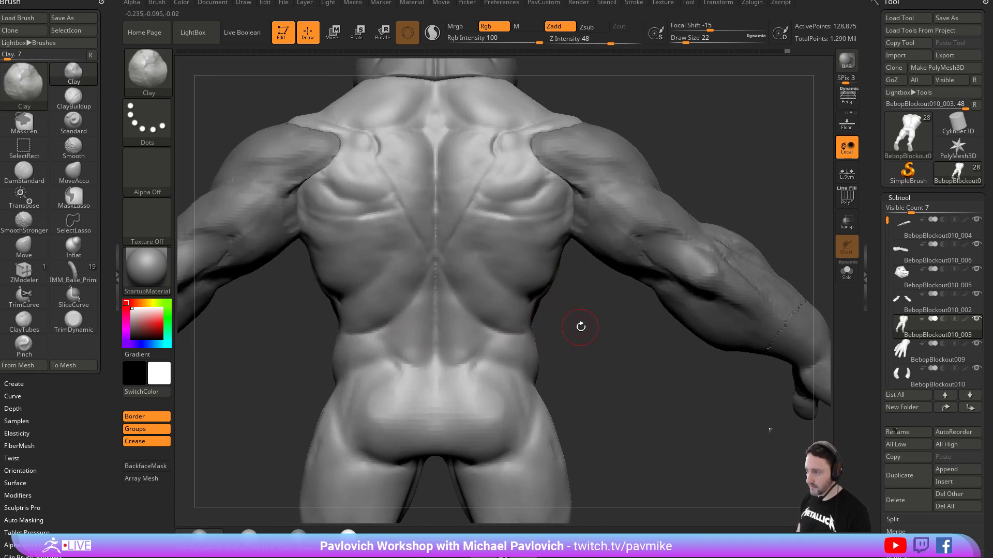
# Cut creases into the lower back above the pelvis with DamStandard at Draw Size 37.
pyautogui.press('b')
pyautogui.press('d')
pyautogui.press('s')
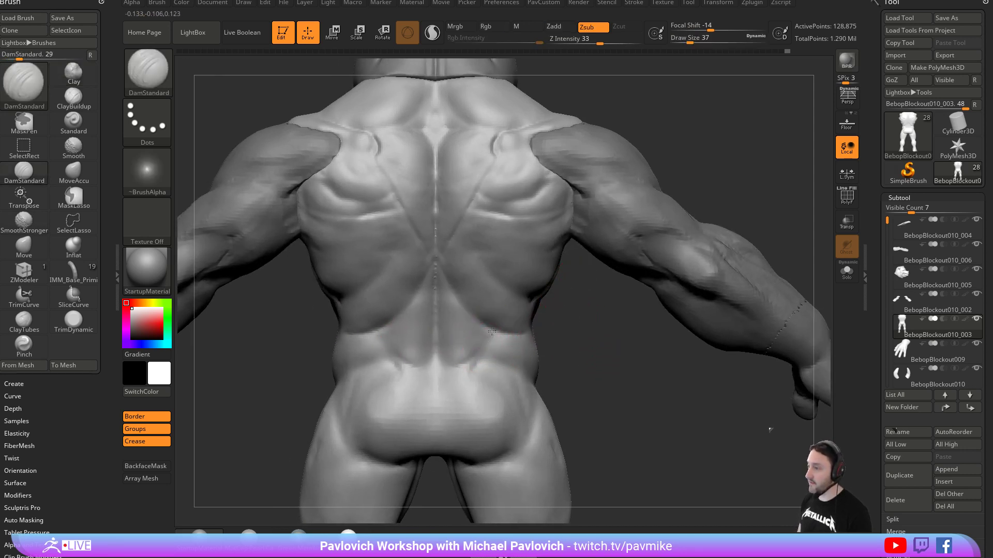
pyautogui.moveTo(575, 338); pyautogui.dragTo(452, 365)
pyautogui.moveTo(547, 356)
pyautogui.mouseDown()
pyautogui.moveTo(569, 342)
pyautogui.moveTo(509, 368)
pyautogui.moveTo(492, 365)
pyautogui.mouseUp()
# Build up the hip and upper glute with the Clay brush at Draw Size 59.
pyautogui.press('b')
pyautogui.press('c')
pyautogui.press('l')
pyautogui.press('s')
pyautogui.moveTo(489, 365); pyautogui.dragTo(494, 365)
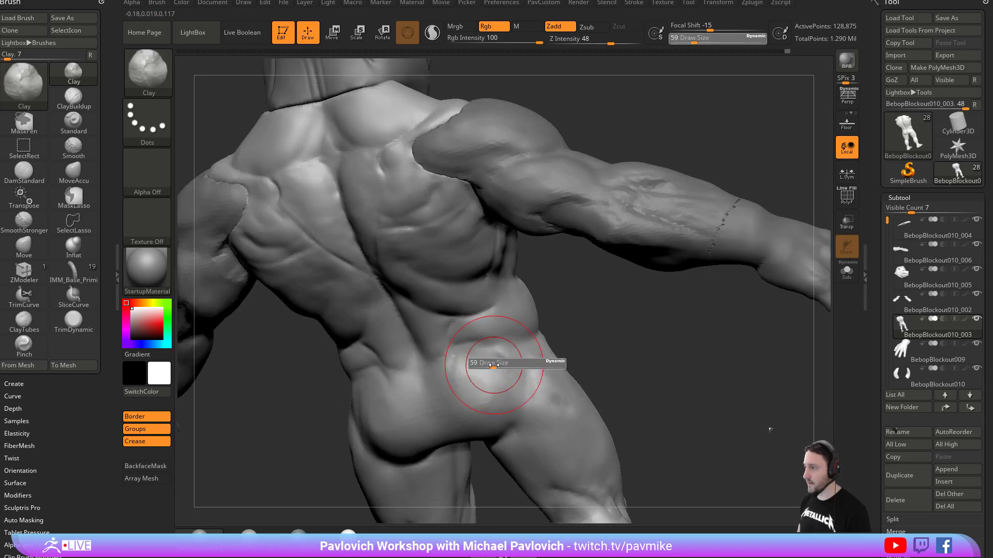
pyautogui.moveTo(564, 373)
pyautogui.mouseDown()
pyautogui.moveTo(672, 356)
pyautogui.moveTo(745, 311)
pyautogui.moveTo(737, 294)
pyautogui.moveTo(578, 341)
pyautogui.mouseUp()
pyautogui.moveTo(510, 361)
pyautogui.mouseDown()
pyautogui.moveTo(620, 337)
pyautogui.moveTo(509, 377)
pyautogui.mouseUp()
# Define the crease along the hip with the DamStandard brush.
pyautogui.press('b')
pyautogui.press('d')
pyautogui.press('s')
pyautogui.moveTo(631, 370)
pyautogui.keyDown('alt'); pyautogui.mouseDown()
pyautogui.moveTo(615, 300)
pyautogui.moveTo(586, 341)
pyautogui.mouseUp(); pyautogui.keyUp('alt')
# Build up the oblique muscles at the side of the waist with Clay at Draw Size 37 and smooth them.
pyautogui.press('b')
pyautogui.press('c')
pyautogui.press('l')
pyautogui.press('s')
pyautogui.moveTo(489, 335)
pyautogui.mouseDown()
pyautogui.moveTo(509, 335)
pyautogui.moveTo(497, 269)
pyautogui.mouseUp()
pyautogui.press('shift')
pyautogui.moveTo(605, 312)
pyautogui.mouseDown()
pyautogui.moveTo(645, 317)
pyautogui.moveTo(558, 323)
pyautogui.mouseUp()
pyautogui.keyDown('shift'); pyautogui.moveTo(486, 300); pyautogui.dragTo(499, 266); pyautogui.keyUp('shift')
pyautogui.moveTo(630, 306)
pyautogui.keyDown('alt'); pyautogui.mouseDown()
pyautogui.moveTo(642, 344)
pyautogui.moveTo(572, 328)
pyautogui.mouseUp(); pyautogui.keyUp('alt')
# Reshape the outline of the waist and obliques with the Move brush.
pyautogui.press('b')
pyautogui.press('m')
pyautogui.press('v')
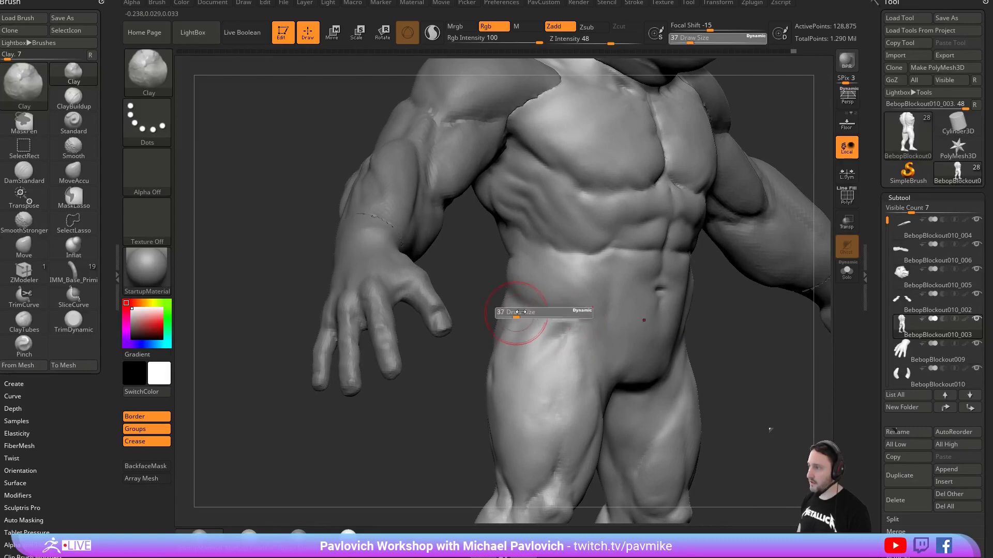
pyautogui.moveTo(522, 296); pyautogui.dragTo(479, 291)
pyautogui.press('s')
pyautogui.moveTo(573, 287)
pyautogui.mouseDown()
pyautogui.moveTo(479, 292)
pyautogui.moveTo(497, 284)
pyautogui.moveTo(484, 284)
pyautogui.mouseUp()
# Frame the full figure from the front and select the Standard brush.
pyautogui.press('f')
pyautogui.moveTo(651, 314)
pyautogui.keyDown('shift'); pyautogui.mouseDown()
pyautogui.moveTo(634, 344)
pyautogui.moveTo(645, 343)
pyautogui.mouseUp(); pyautogui.keyUp('shift')
pyautogui.press('b')
pyautogui.press('s')
pyautogui.press('t')
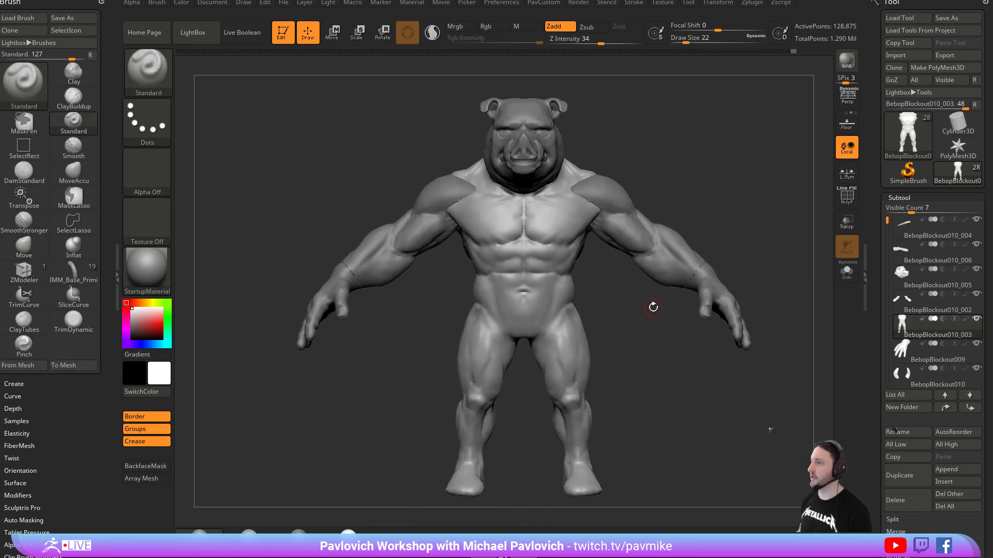
# Switch to the SimpleBrush tool, always accepting 2.5D mode, and QuickSave the project.
pyautogui.click(290, 35)
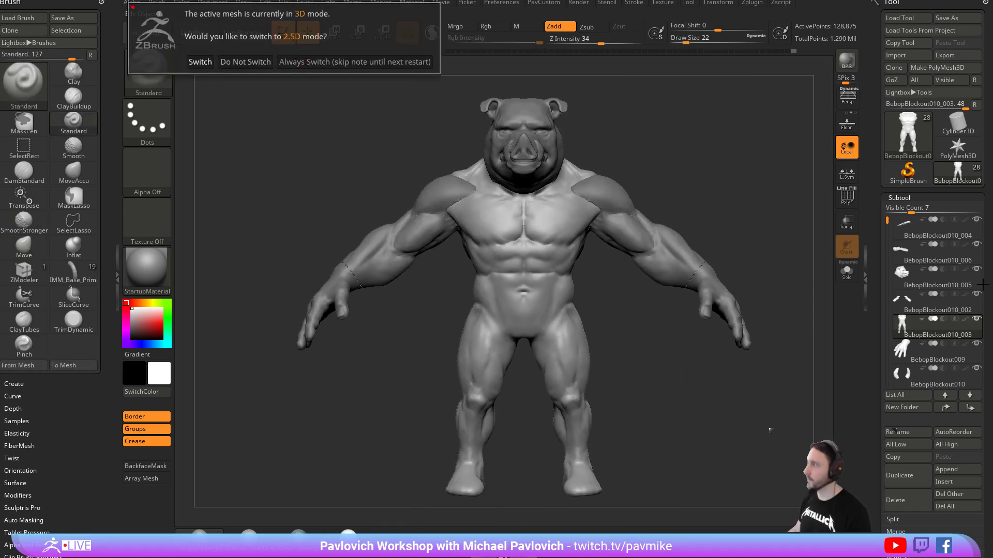
pyautogui.click(331, 62)
pyautogui.click(908, 171)
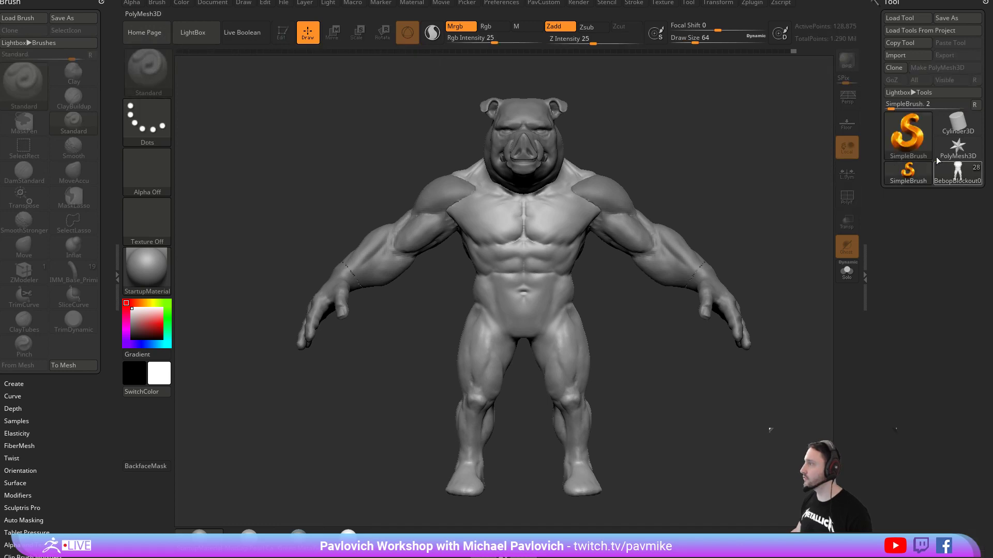
pyautogui.click(762, 1)
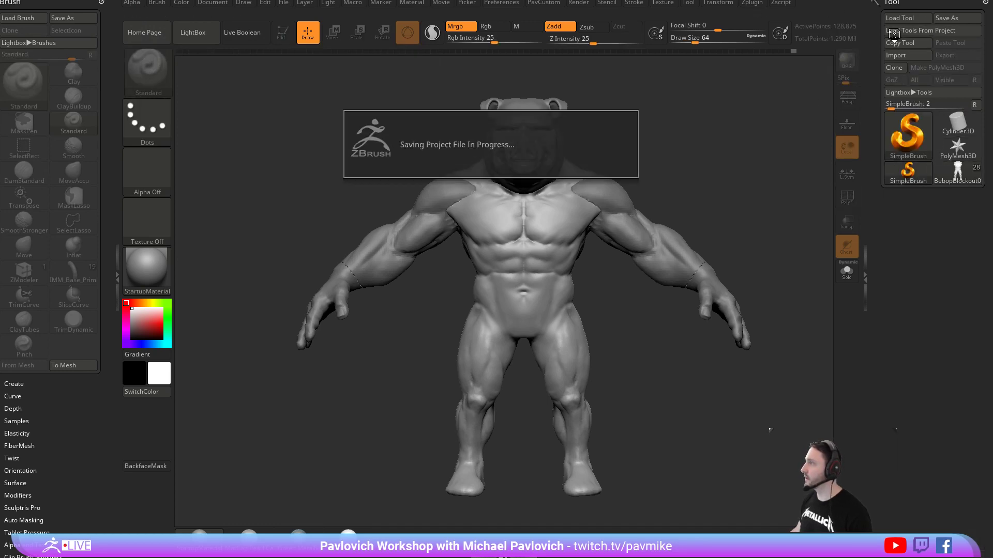
# Load the Body_Male tool from the CGMA folder.
pyautogui.click(906, 17)
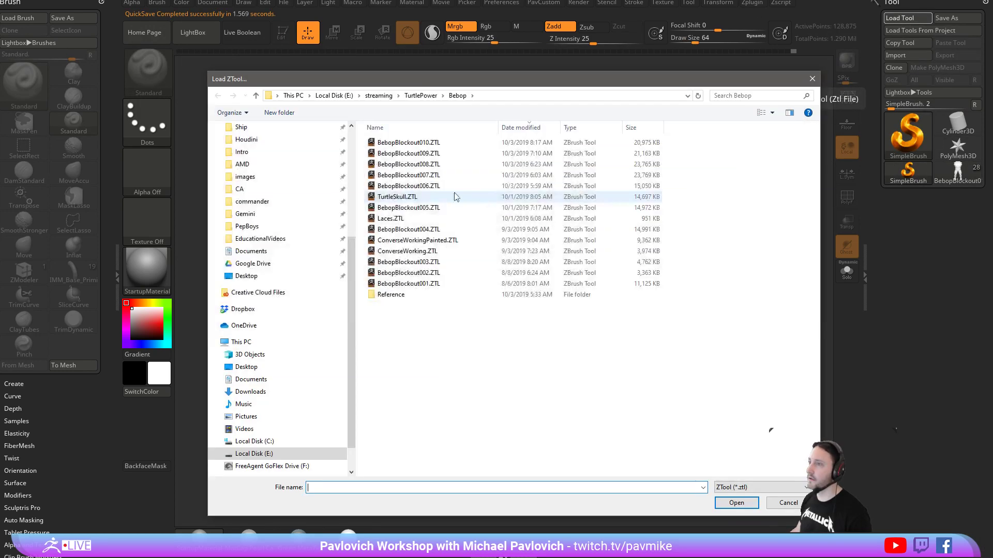
pyautogui.scroll(5, 255, 253)
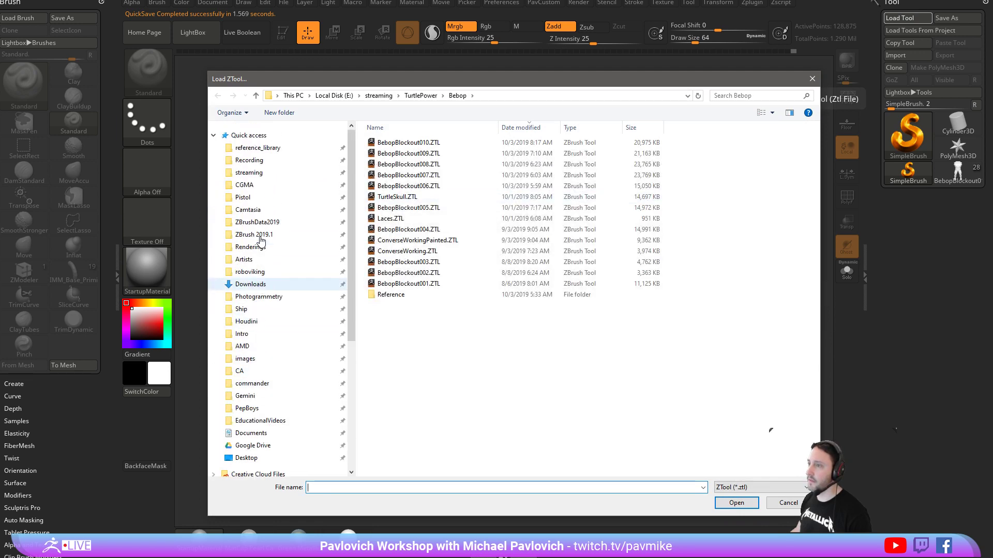
pyautogui.click(246, 185)
pyautogui.doubleClick(619, 152)
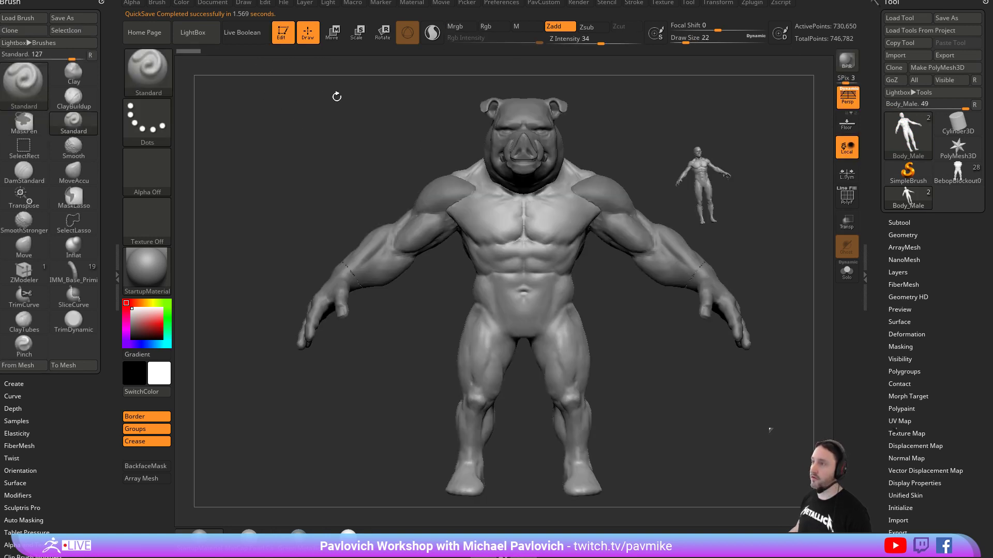
# Clear the canvas, place the Body_Male figure on it large enough to fill the view, and turn perspective off.
pyautogui.hotkey('ctrl', 'n')
pyautogui.moveTo(484, 296); pyautogui.dragTo(519, 441)
pyautogui.moveTo(519, 441); pyautogui.dragTo(803, 420)
pyautogui.click(846, 98)
pyautogui.moveTo(760, 138); pyautogui.dragTo(726, 174)
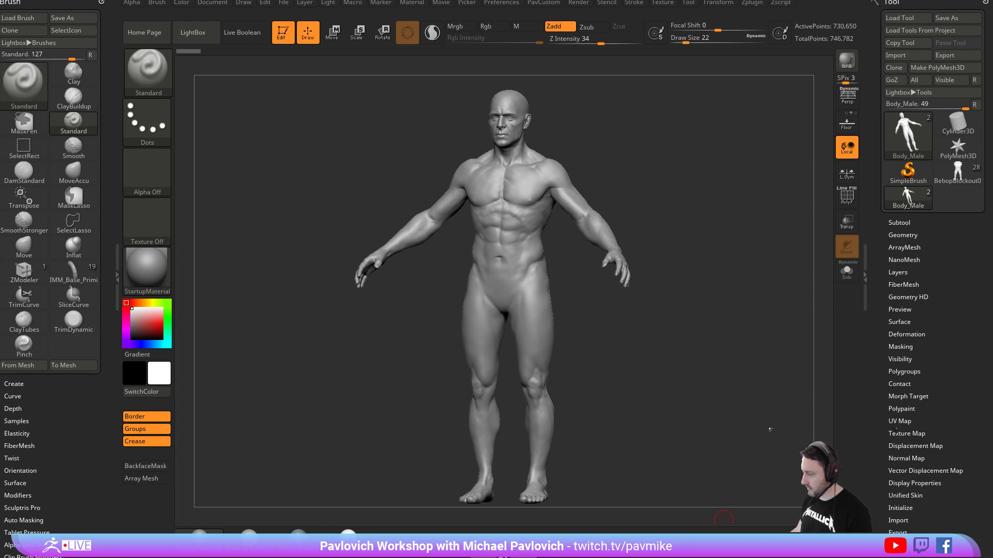
# Look through the units of the ZBrush Training 2019 Video List spreadsheet in the browser and return to ZBrush.
pyautogui.hotkey('alt', 'Tab')
pyautogui.scroll(-3, 478, 375)
pyautogui.scroll(-8, 478, 375)
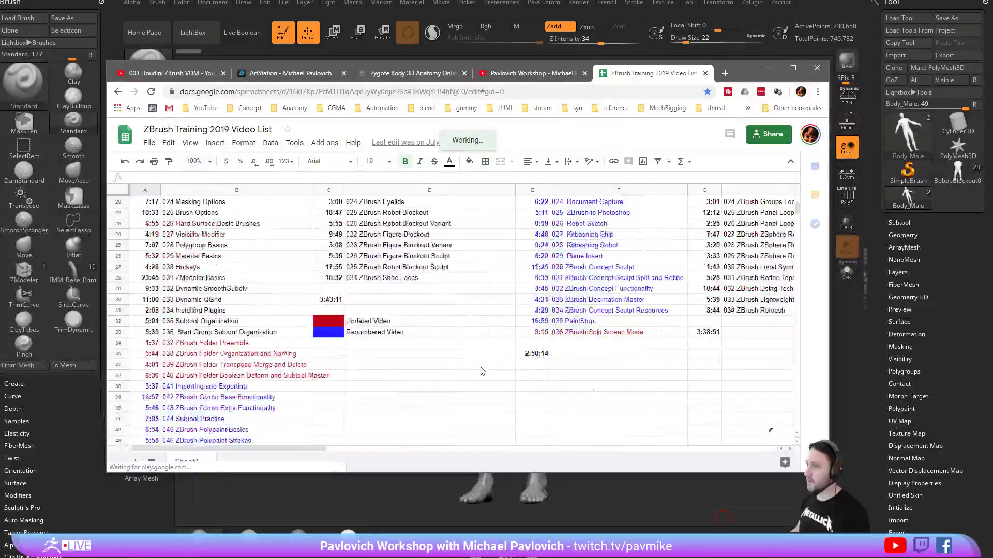
pyautogui.scroll(14, 465, 375)
pyautogui.moveTo(285, 450)
pyautogui.mouseDown()
pyautogui.moveTo(312, 451)
pyautogui.moveTo(285, 442)
pyautogui.mouseUp()
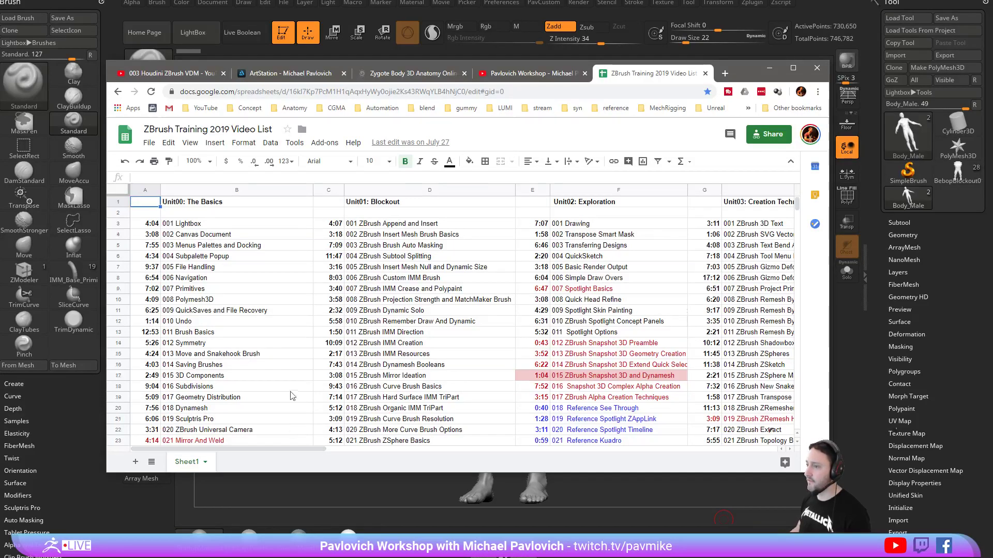
pyautogui.scroll(-10, 298, 391)
pyautogui.scroll(10, 300, 393)
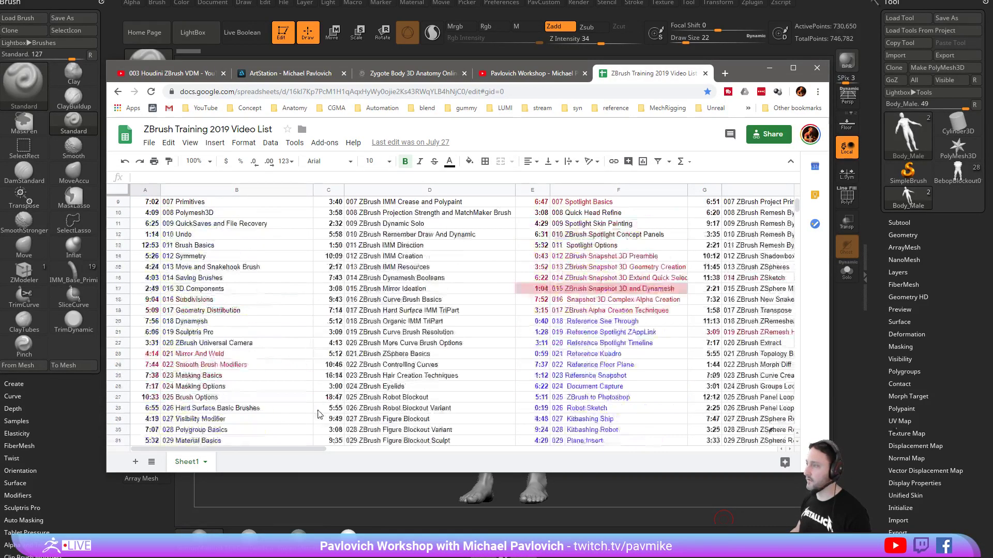
pyautogui.moveTo(293, 449); pyautogui.dragTo(521, 457)
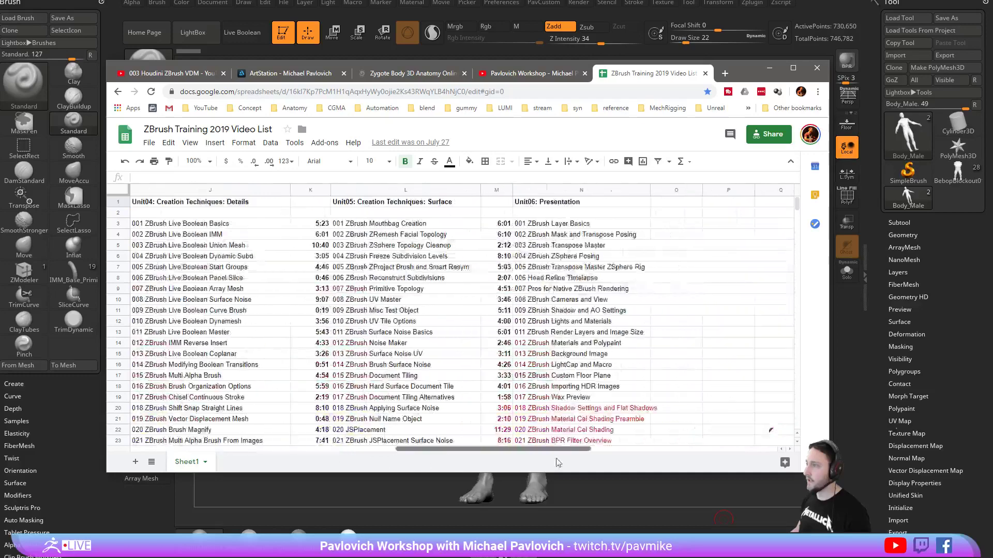
pyautogui.scroll(-7, 522, 408)
pyautogui.scroll(-7, 521, 408)
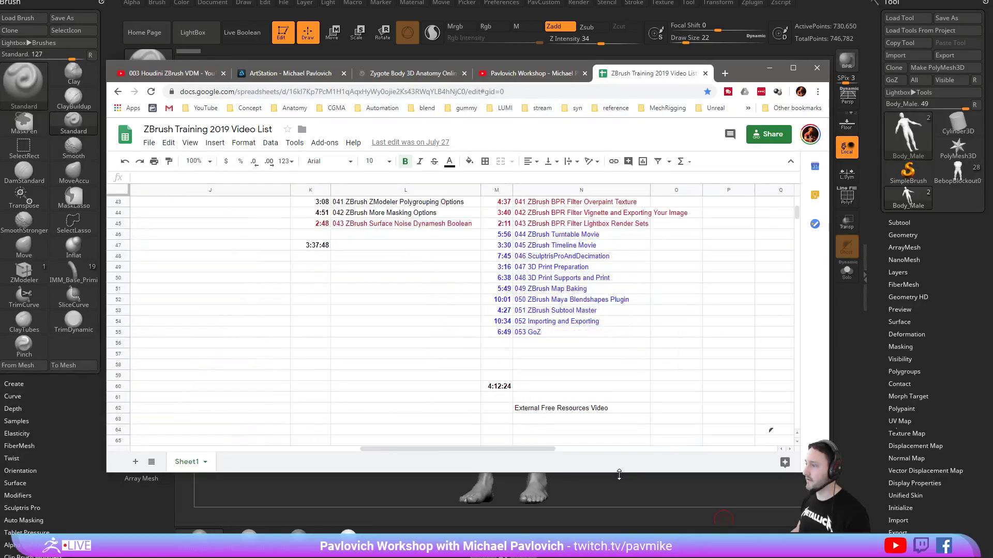
pyautogui.moveTo(619, 475); pyautogui.dragTo(619, 532)
pyautogui.scroll(14, 547, 428)
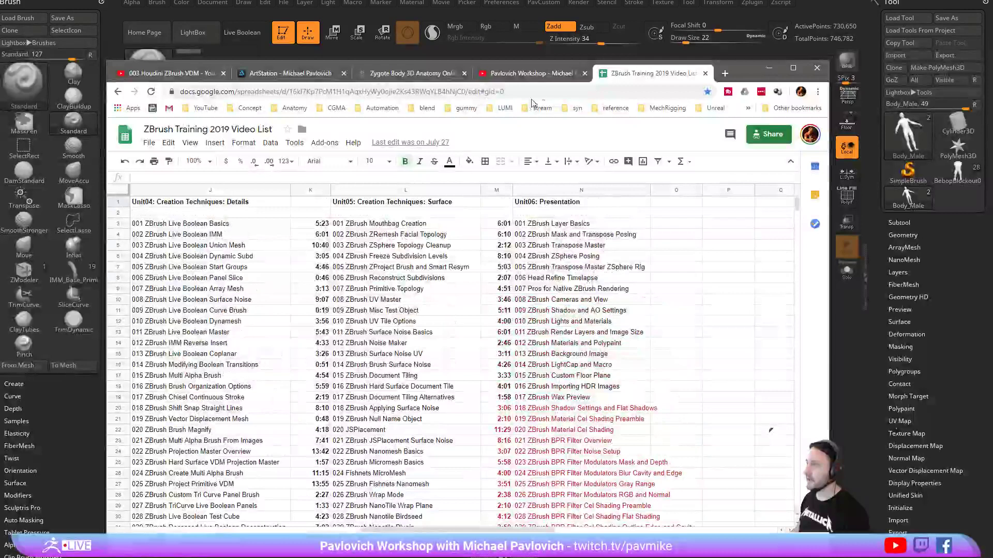
pyautogui.click(769, 68)
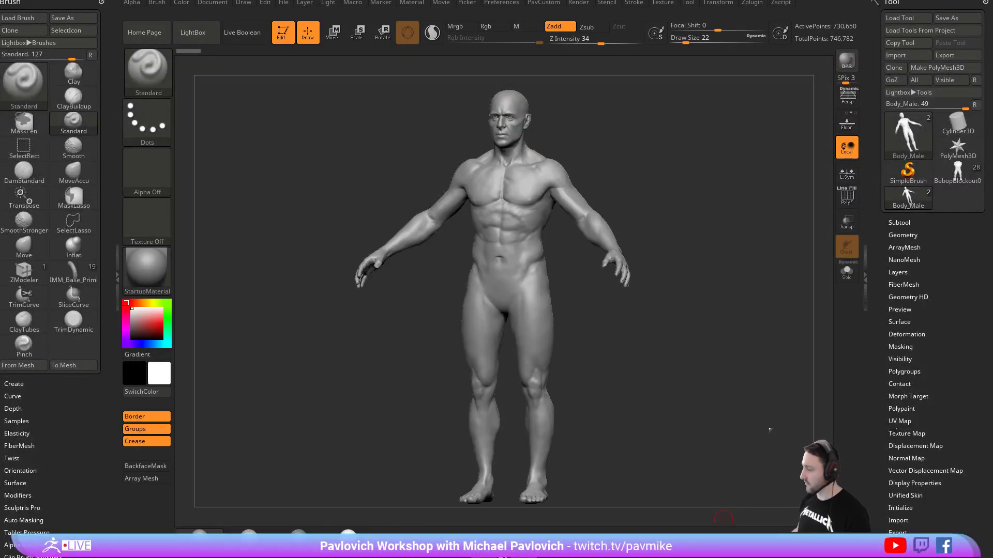
# Delete the higher subdivision levels of the Body_Male figure and apply Mirror And Weld to its mesh.
pyautogui.moveTo(687, 172)
pyautogui.keyDown('shift'); pyautogui.mouseDown()
pyautogui.moveTo(731, 170)
pyautogui.moveTo(704, 192)
pyautogui.moveTo(705, 151)
pyautogui.mouseUp(); pyautogui.keyUp('shift')
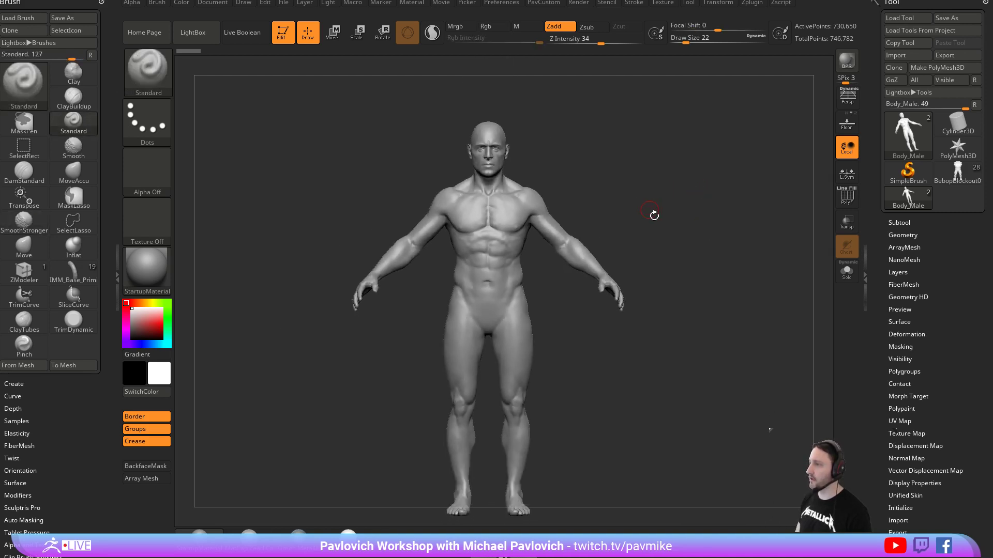
pyautogui.moveTo(895, 237)
pyautogui.keyDown('shift'); pyautogui.mouseDown()
pyautogui.moveTo(891, 226)
pyautogui.moveTo(885, 243)
pyautogui.mouseUp(); pyautogui.keyUp('shift')
pyautogui.keyDown('shift'); pyautogui.click(890, 226); pyautogui.keyUp('shift')
pyautogui.click(937, 257)
pyautogui.press('5')
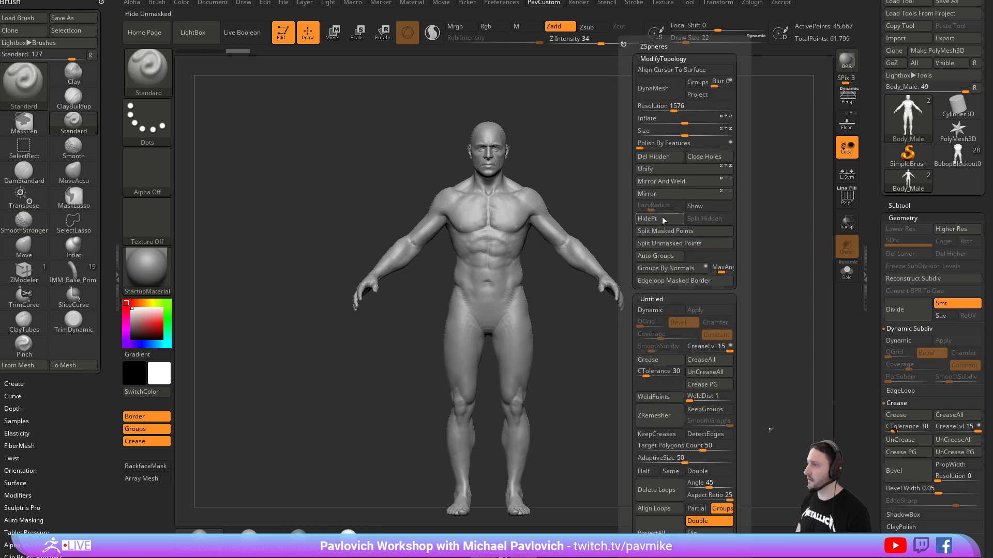
pyautogui.click(662, 186)
pyautogui.keyDown('alt'); pyautogui.moveTo(625, 248); pyautogui.dragTo(610, 234); pyautogui.keyUp('alt')
# Switch back to the BebopBlockout tool and append the Body_Male figure to it as a subtool.
pyautogui.click(956, 155)
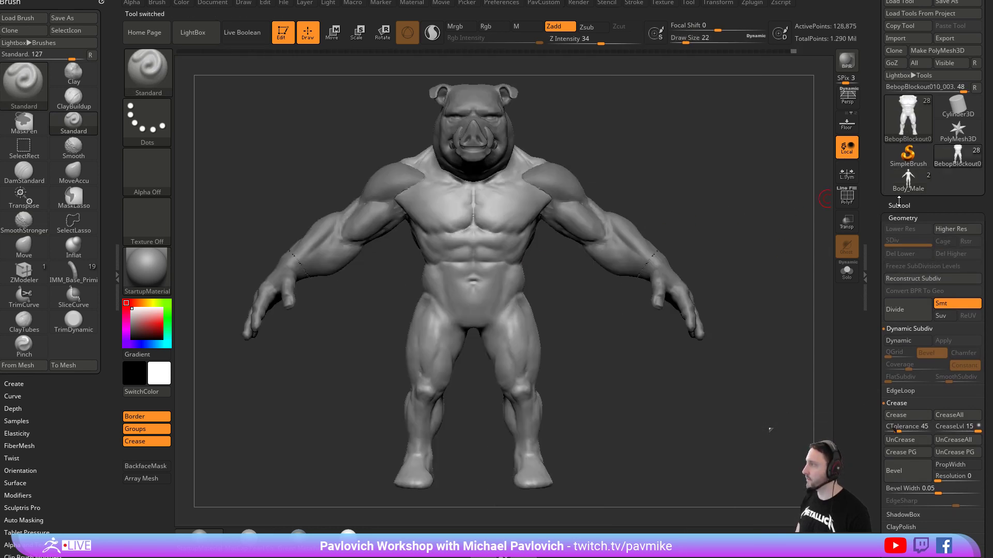
pyautogui.scroll(-5, 910, 212)
pyautogui.press('shift')
pyautogui.click(899, 78)
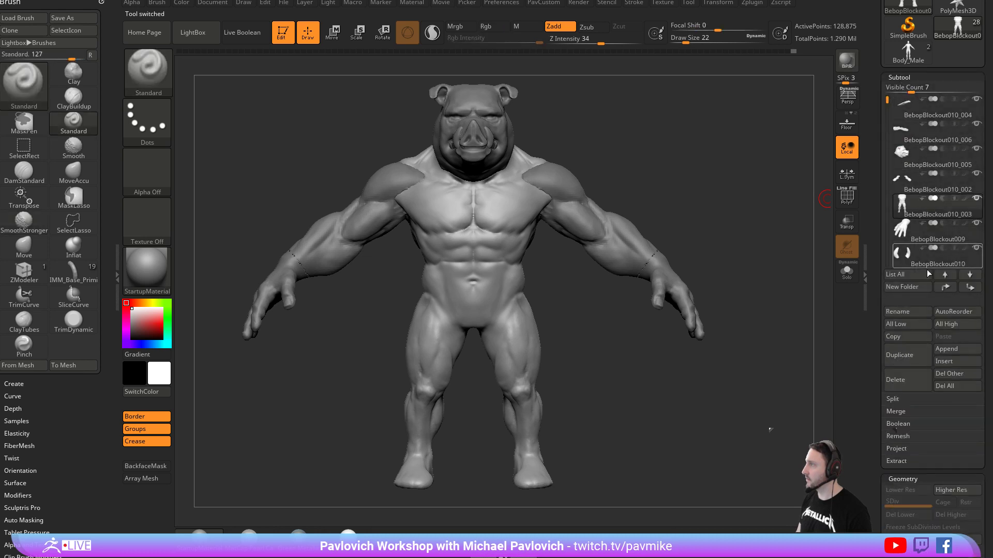
pyautogui.click(953, 351)
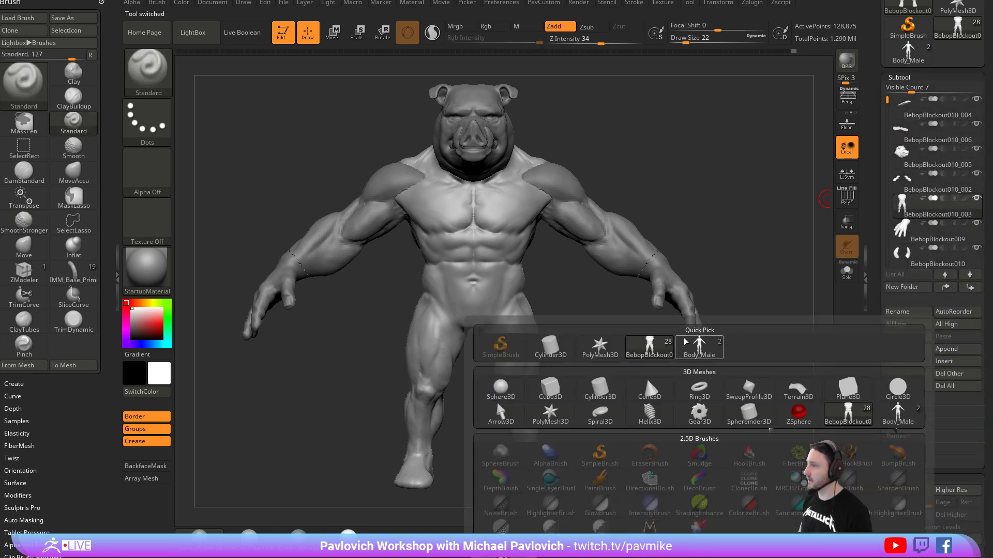
pyautogui.click(698, 351)
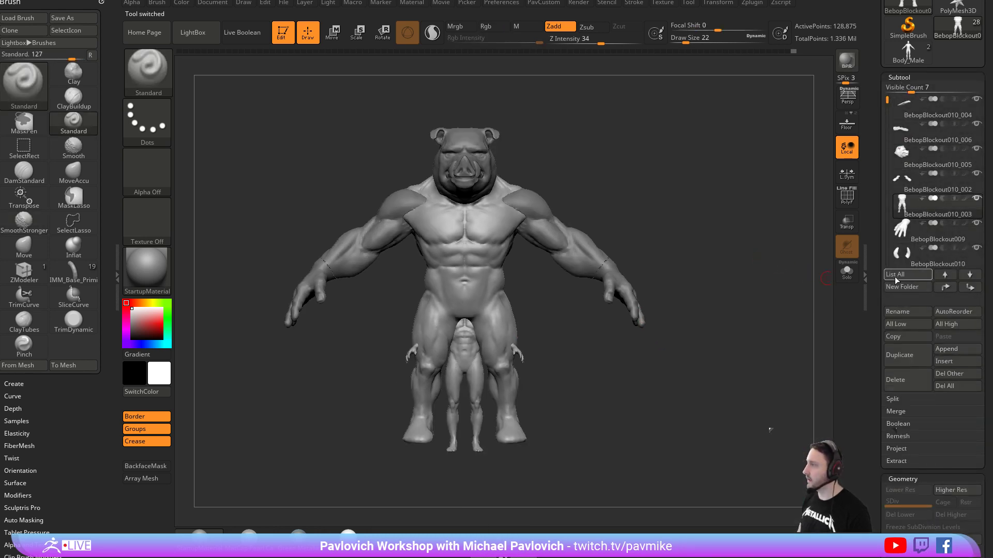
# Select the appended Body_Male subtool and enlarge it to roughly Bebop's height.
pyautogui.moveTo(873, 274); pyautogui.dragTo(869, 167)
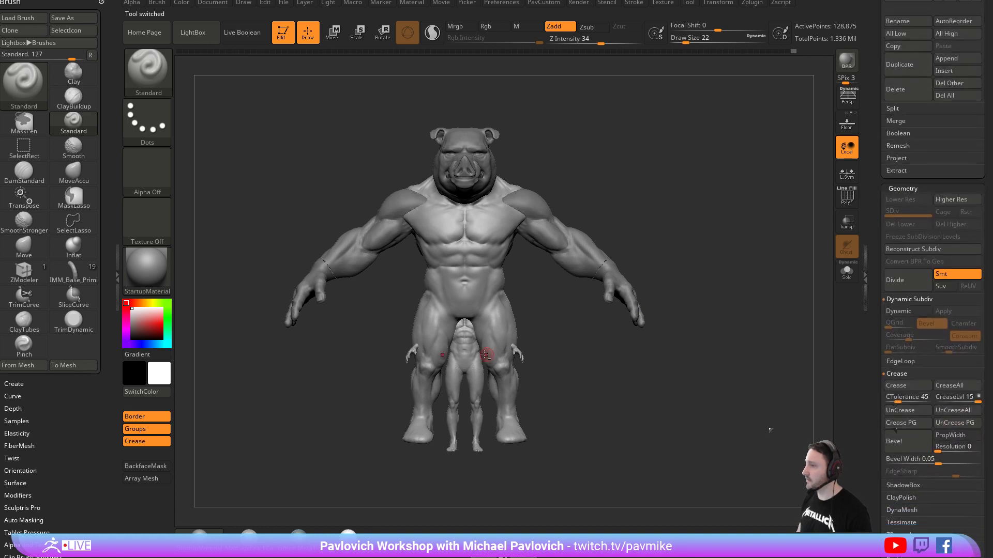
pyautogui.keyDown('alt'); pyautogui.click(465, 352); pyautogui.keyUp('alt')
pyautogui.click(902, 188)
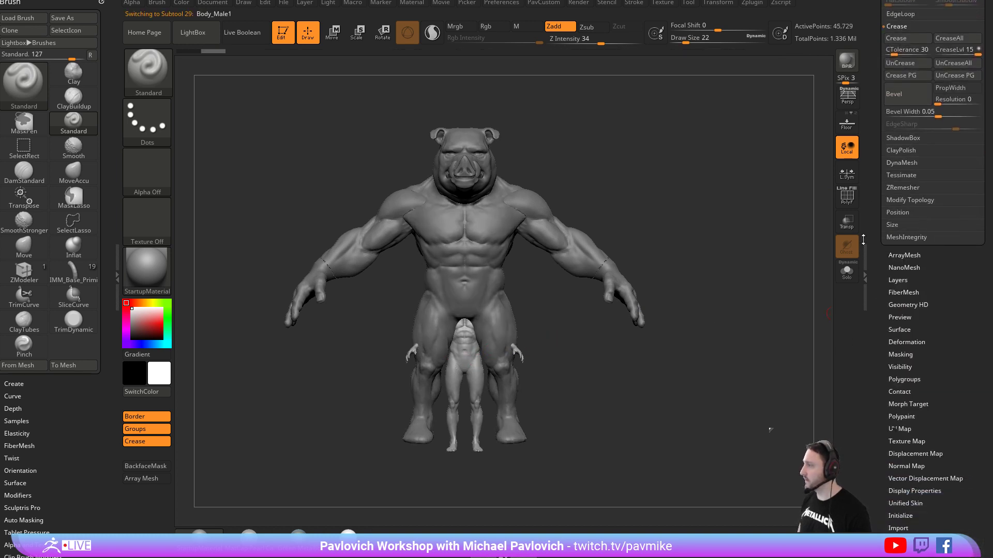
pyautogui.press('shift')
pyautogui.click(902, 188)
pyautogui.click(902, 187)
pyautogui.click(903, 39)
pyautogui.moveTo(725, 189)
pyautogui.mouseDown()
pyautogui.moveTo(729, 206)
pyautogui.moveTo(687, 216)
pyautogui.mouseUp()
# Move the Body_Male figure sideways until it stands next to Bebop.
pyautogui.press('w')
pyautogui.moveTo(491, 263); pyautogui.dragTo(629, 262)
pyautogui.press('q')
pyautogui.moveTo(739, 239); pyautogui.dragTo(804, 248)
pyautogui.keyDown('alt'); pyautogui.moveTo(804, 248); pyautogui.dragTo(673, 239); pyautogui.keyUp('alt')
pyautogui.press('w')
pyautogui.moveTo(486, 294); pyautogui.dragTo(581, 294)
pyautogui.press('q')
pyautogui.moveTo(512, 326)
pyautogui.mouseDown()
pyautogui.moveTo(554, 333)
pyautogui.moveTo(806, 289)
pyautogui.moveTo(712, 262)
pyautogui.moveTo(735, 284)
pyautogui.mouseUp()
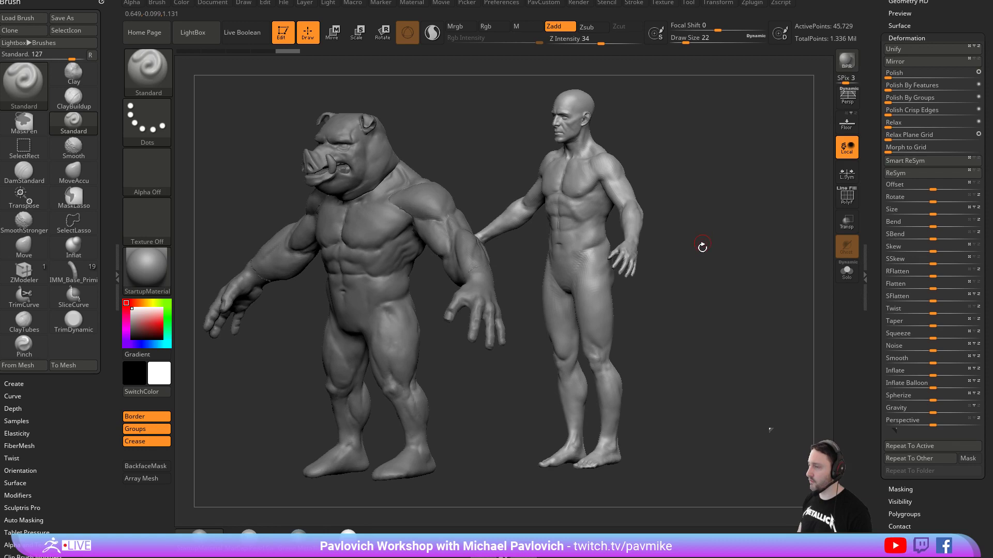
# Fine-tune the Body_Male figure's position beside Bebop with the gizmo and return to Draw mode.
pyautogui.keyDown('alt'); pyautogui.moveTo(700, 235); pyautogui.dragTo(642, 274); pyautogui.keyUp('alt')
pyautogui.keyDown('alt'); pyautogui.moveTo(508, 139); pyautogui.dragTo(688, 217); pyautogui.keyUp('alt')
pyautogui.press('w')
pyautogui.moveTo(614, 329); pyautogui.dragTo(626, 329)
pyautogui.moveTo(589, 279)
pyautogui.mouseDown()
pyautogui.moveTo(776, 212)
pyautogui.moveTo(579, 170)
pyautogui.mouseUp()
pyautogui.click(309, 34)
pyautogui.keyDown('alt'); pyautogui.moveTo(729, 181); pyautogui.dragTo(784, 206); pyautogui.keyUp('alt')
# Select Bebop's main body subtool BebopBlockout010_003 and activate the Clay brush.
pyautogui.keyDown('alt'); pyautogui.click(456, 219); pyautogui.keyUp('alt')
pyautogui.moveTo(723, 151)
pyautogui.keyDown('alt'); pyautogui.mouseDown()
pyautogui.moveTo(760, 217)
pyautogui.moveTo(753, 160)
pyautogui.moveTo(776, 205)
pyautogui.moveTo(690, 185)
pyautogui.mouseUp(); pyautogui.keyUp('alt')
pyautogui.press('s')
pyautogui.click(759, 213)
pyautogui.moveTo(532, 190)
pyautogui.keyDown('alt'); pyautogui.mouseDown()
pyautogui.moveTo(582, 198)
pyautogui.moveTo(618, 219)
pyautogui.moveTo(571, 208)
pyautogui.moveTo(539, 180)
pyautogui.moveTo(372, 265)
pyautogui.mouseUp(); pyautogui.keyUp('alt')
pyautogui.keyDown('alt'); pyautogui.click(393, 243); pyautogui.keyUp('alt')
pyautogui.press('b')
pyautogui.press('c')
pyautogui.press('l')
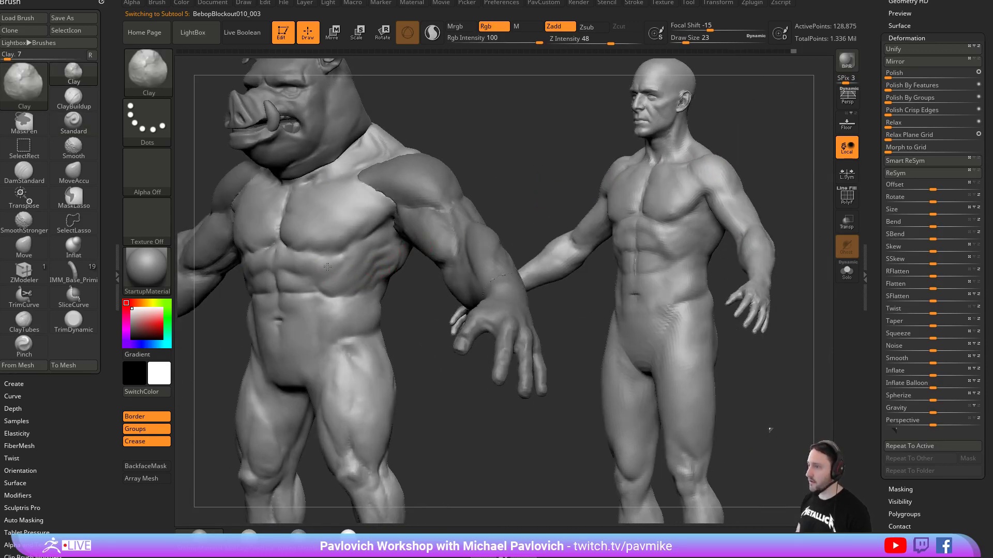
pyautogui.moveTo(463, 194); pyautogui.dragTo(502, 174)
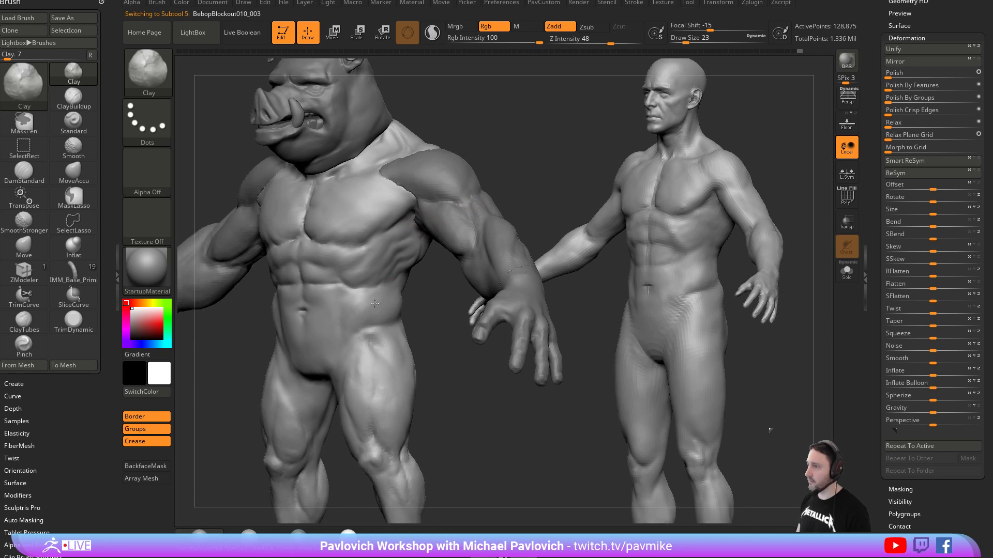
# Select the Body_Male figure and shift it sideways for comparing its legs with Bebop's from behind.
pyautogui.moveTo(443, 355); pyautogui.dragTo(663, 279)
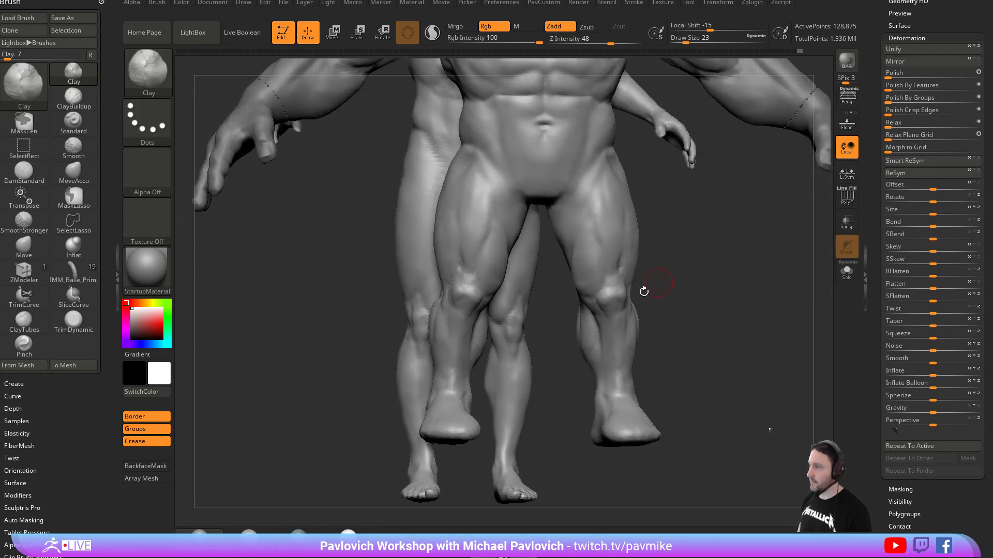
pyautogui.moveTo(672, 313); pyautogui.dragTo(773, 365)
pyautogui.press('w')
pyautogui.keyDown('alt'); pyautogui.click(259, 269); pyautogui.keyUp('alt')
pyautogui.moveTo(320, 263); pyautogui.dragTo(534, 263)
pyautogui.press('q')
pyautogui.moveTo(765, 330)
pyautogui.keyDown('alt'); pyautogui.mouseDown()
pyautogui.moveTo(700, 284)
pyautogui.moveTo(738, 319)
pyautogui.moveTo(752, 319)
pyautogui.mouseUp(); pyautogui.keyUp('alt')
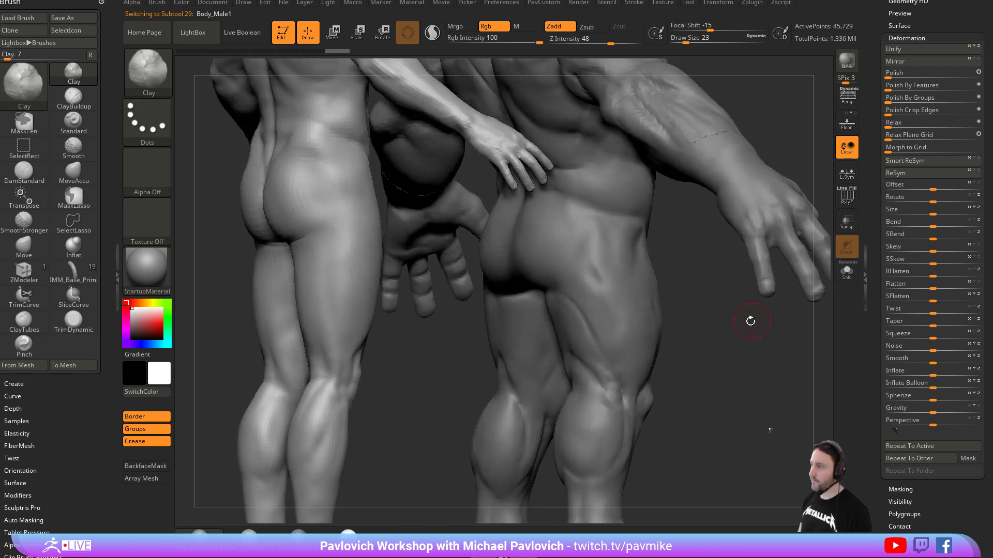
# Select Bebop's body and carve down the back of the thigh using the DamStandard brush at draw size 44.
pyautogui.moveTo(698, 347)
pyautogui.keyDown('alt'); pyautogui.mouseDown()
pyautogui.moveTo(652, 320)
pyautogui.moveTo(650, 339)
pyautogui.moveTo(628, 305)
pyautogui.moveTo(593, 300)
pyautogui.mouseUp(); pyautogui.keyUp('alt')
pyautogui.keyDown('alt'); pyautogui.click(649, 339); pyautogui.keyUp('alt')
pyautogui.press('b')
pyautogui.press('d')
pyautogui.press('s')
pyautogui.press('s')
pyautogui.keyDown('alt'); pyautogui.moveTo(665, 302); pyautogui.dragTo(689, 293); pyautogui.keyUp('alt')
pyautogui.moveTo(584, 242); pyautogui.dragTo(592, 310)
pyautogui.moveTo(676, 300)
pyautogui.mouseDown()
pyautogui.moveTo(628, 290)
pyautogui.moveTo(595, 269)
pyautogui.moveTo(580, 241)
pyautogui.moveTo(585, 266)
pyautogui.moveTo(567, 262)
pyautogui.mouseUp()
pyautogui.press('s')
pyautogui.moveTo(568, 262); pyautogui.dragTo(584, 269, button='right')
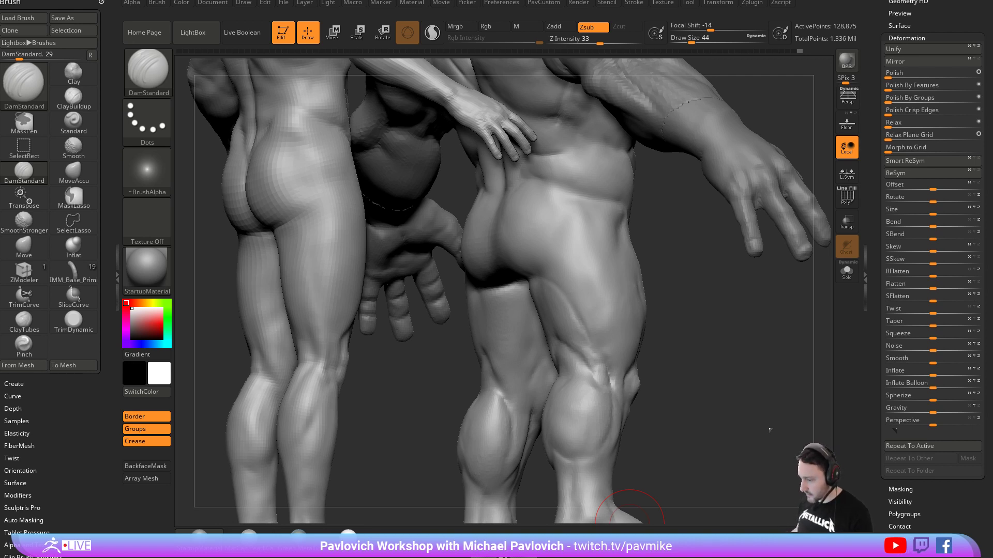
# Switch to the browser's Pixologic Presents ZBrush Summit 2019 video on YouTube and mute it.
pyautogui.moveTo(806, 556); pyautogui.dragTo(729, 44)
pyautogui.click(410, 64)
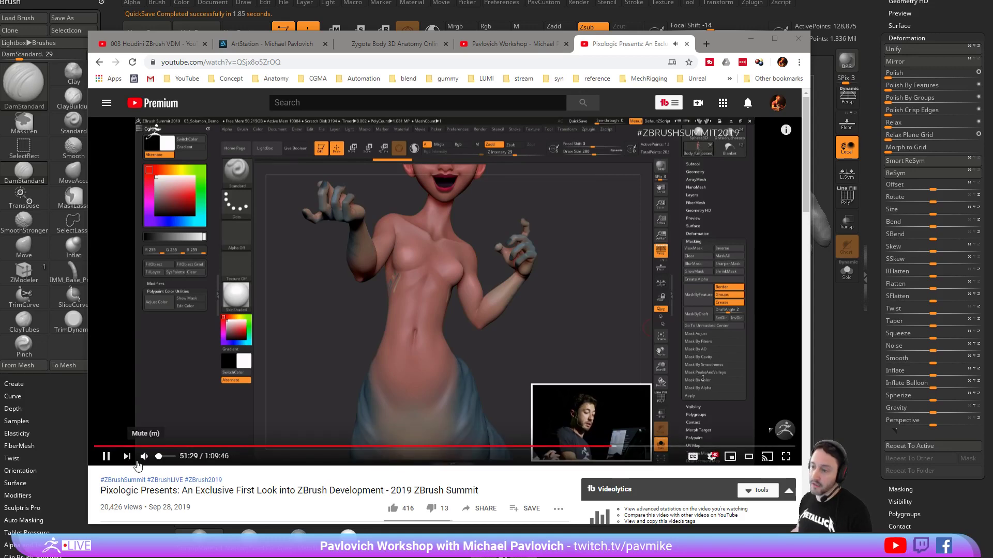
pyautogui.click(155, 457)
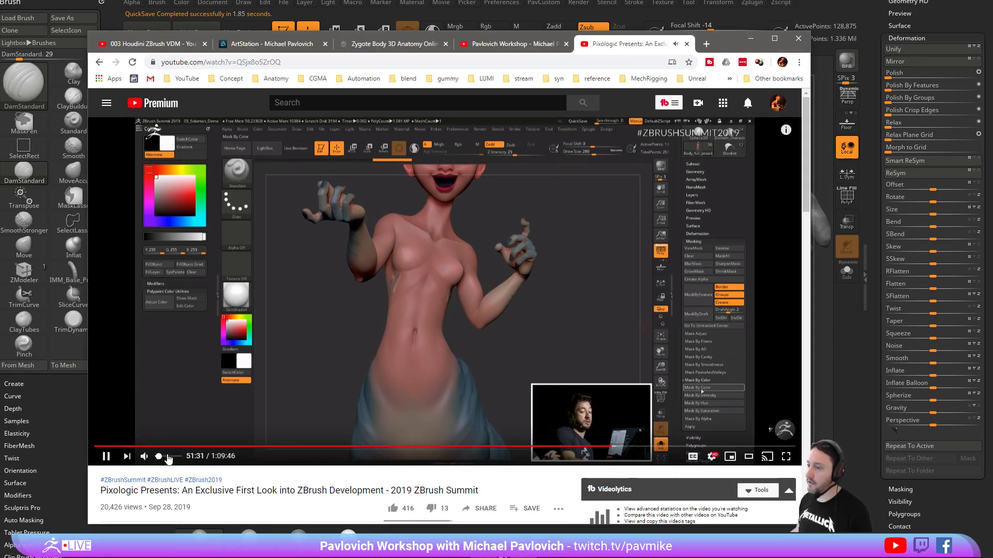
# Skim through the demonstrations in the Pixologic Presents video and return to ZBrush.
pyautogui.moveTo(221, 447); pyautogui.dragTo(398, 446)
pyautogui.click(398, 447)
pyautogui.click(441, 448)
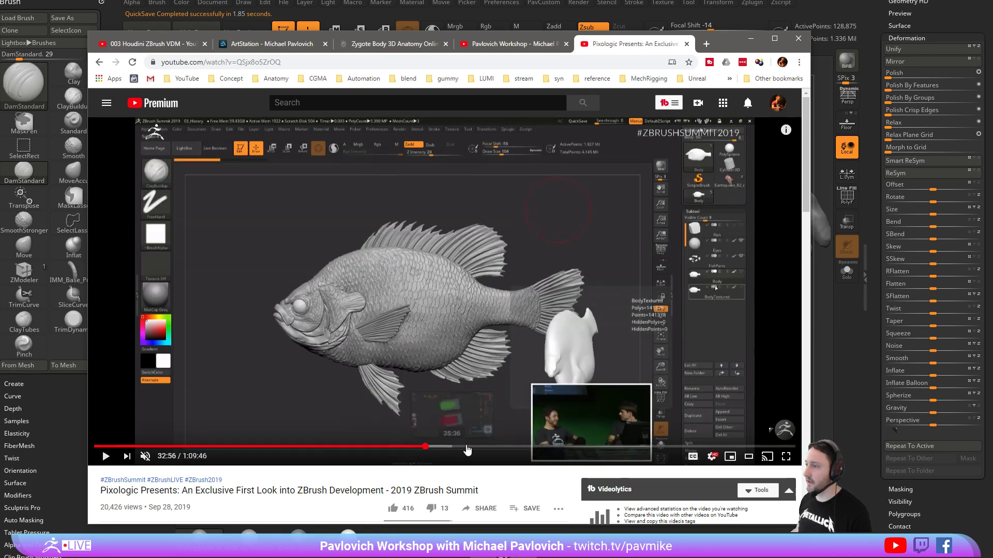
pyautogui.click(473, 448)
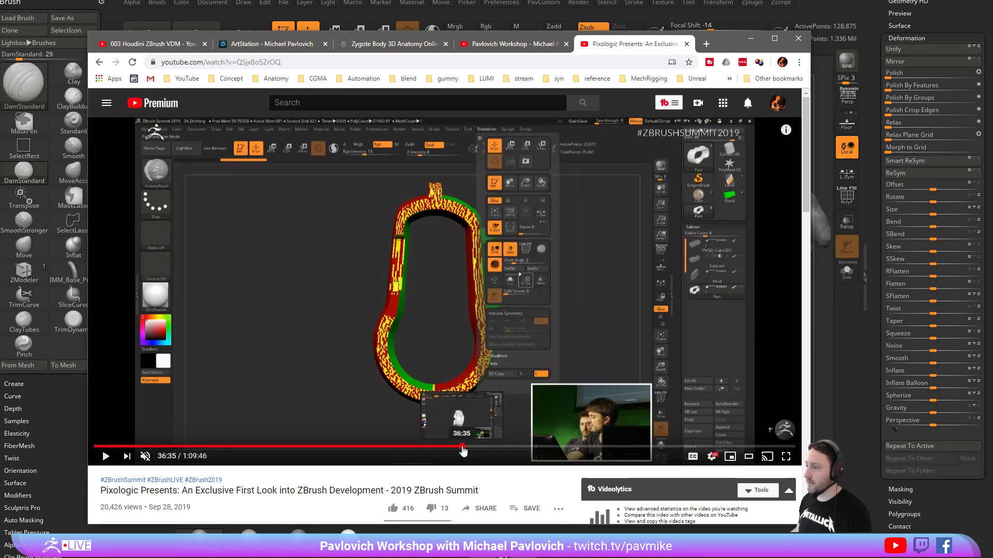
pyautogui.click(458, 448)
pyautogui.click(445, 448)
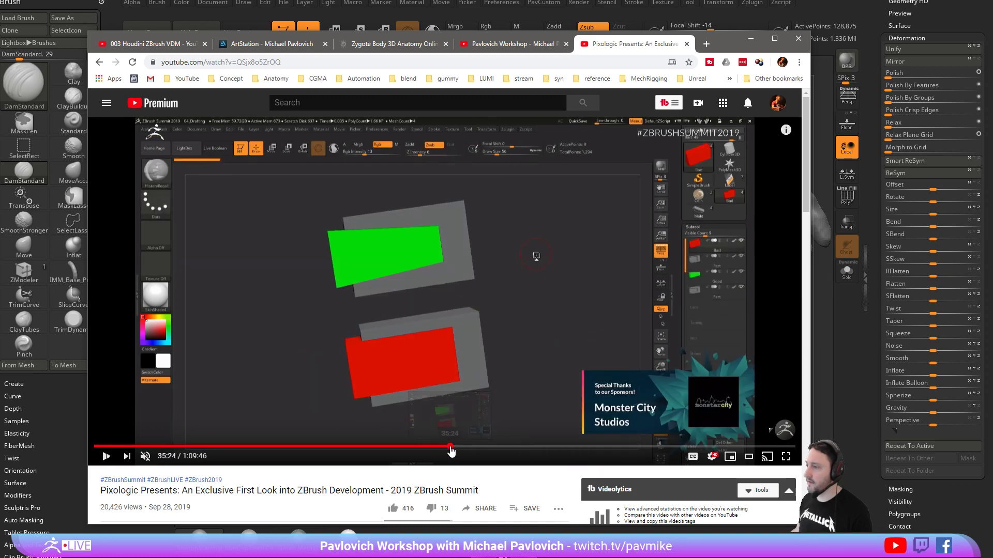
pyautogui.click(441, 448)
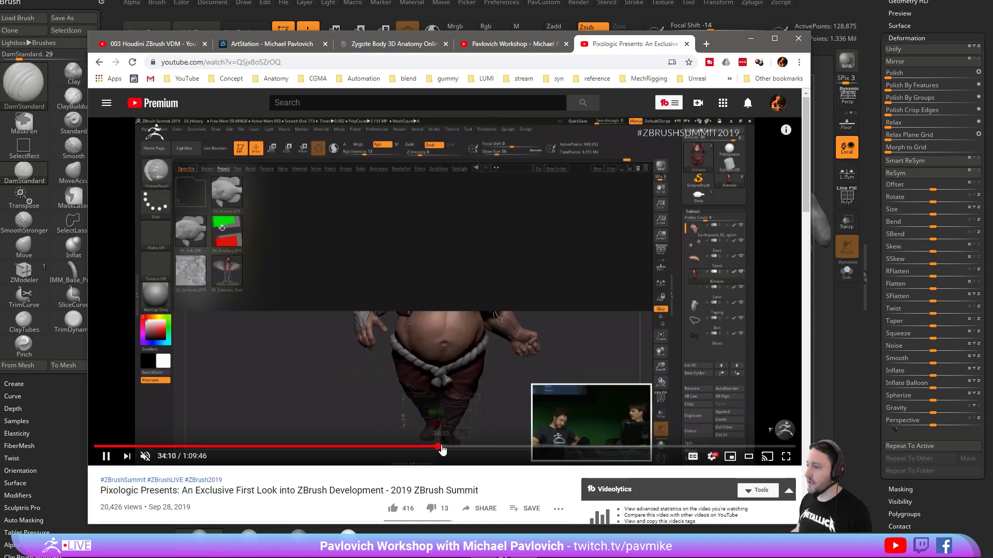
pyautogui.click(458, 448)
pyautogui.moveTo(458, 447); pyautogui.dragTo(507, 449)
pyautogui.click(576, 446)
pyautogui.click(599, 447)
pyautogui.click(616, 447)
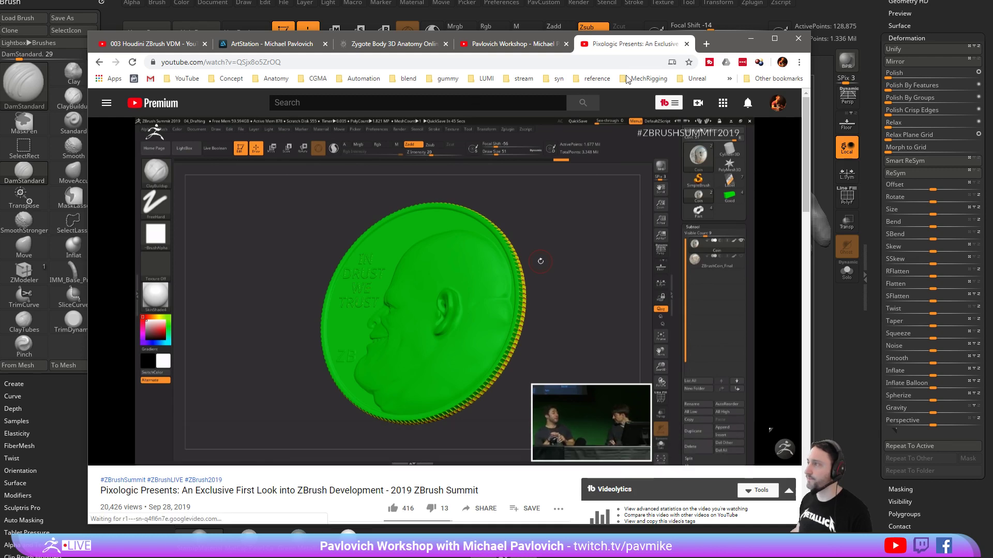
pyautogui.click(751, 39)
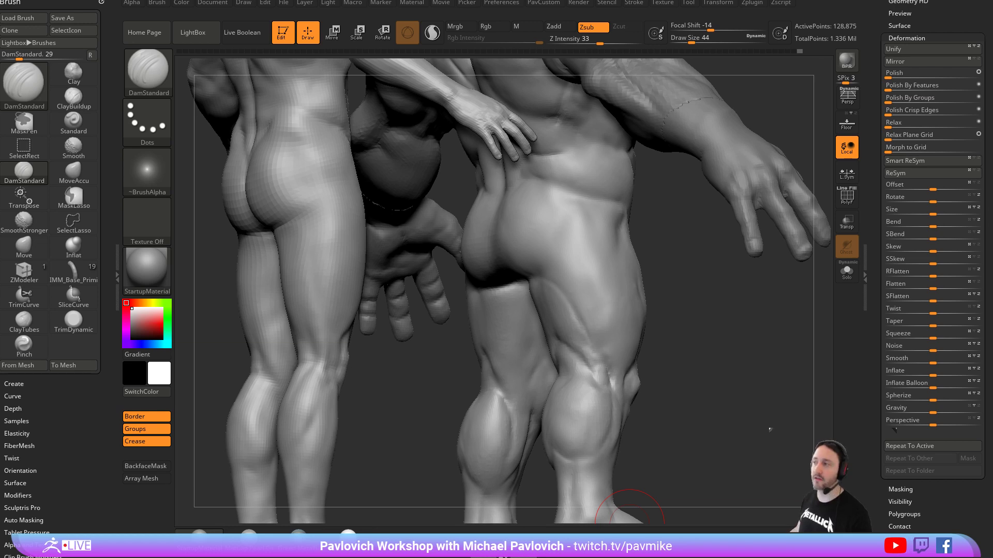
pyautogui.moveTo(671, 377); pyautogui.dragTo(689, 372)
pyautogui.moveTo(671, 279); pyautogui.dragTo(717, 290)
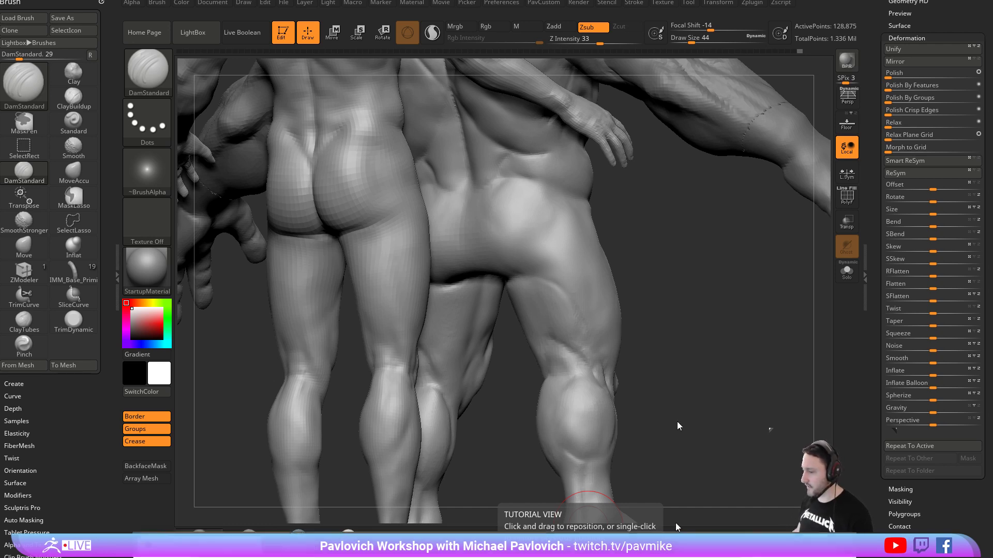
# Open the Threadripper Workstation Setup video on YouTube, pause it, select its web address, and return to ZBrush.
pyautogui.moveTo(647, 28); pyautogui.dragTo(655, 20)
pyautogui.click(429, 278)
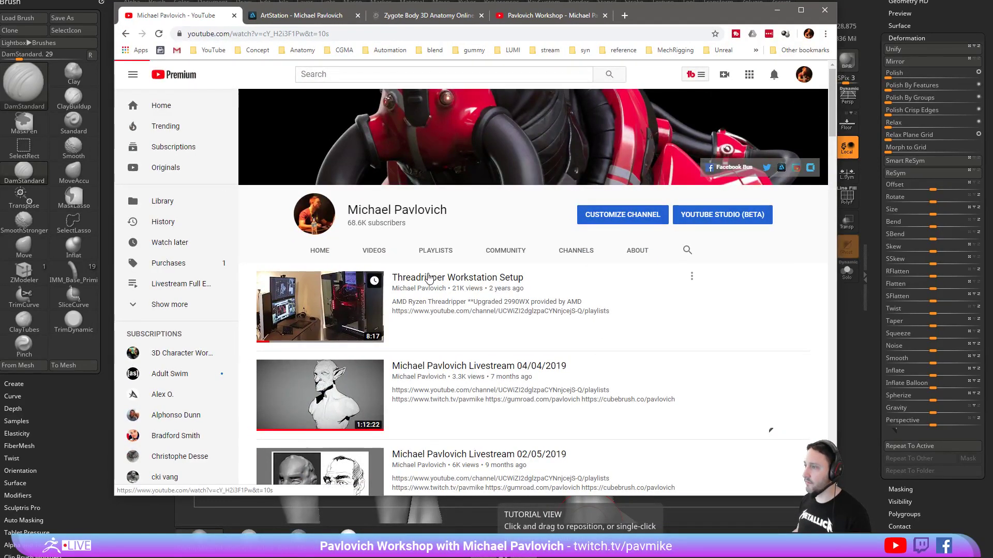
pyautogui.click(429, 278)
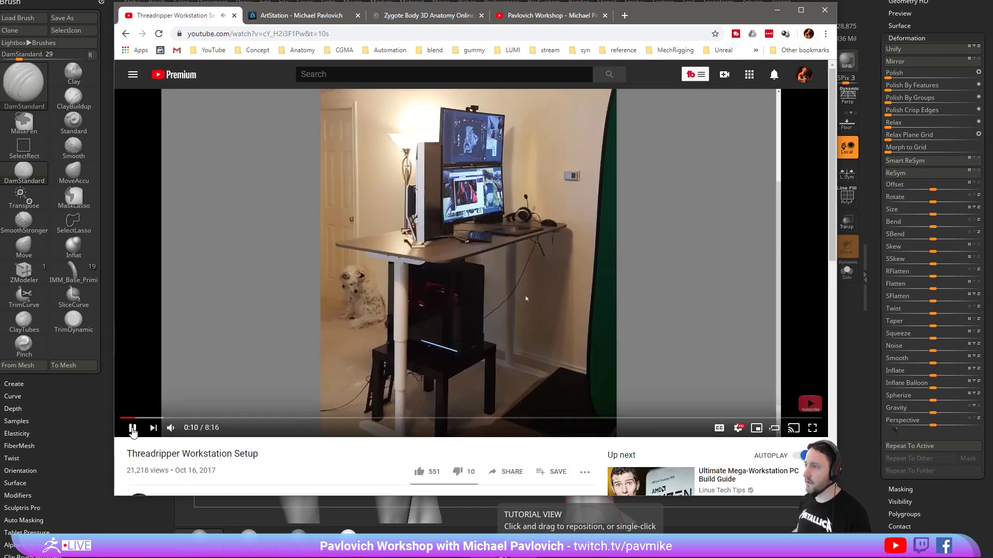
pyautogui.click(132, 428)
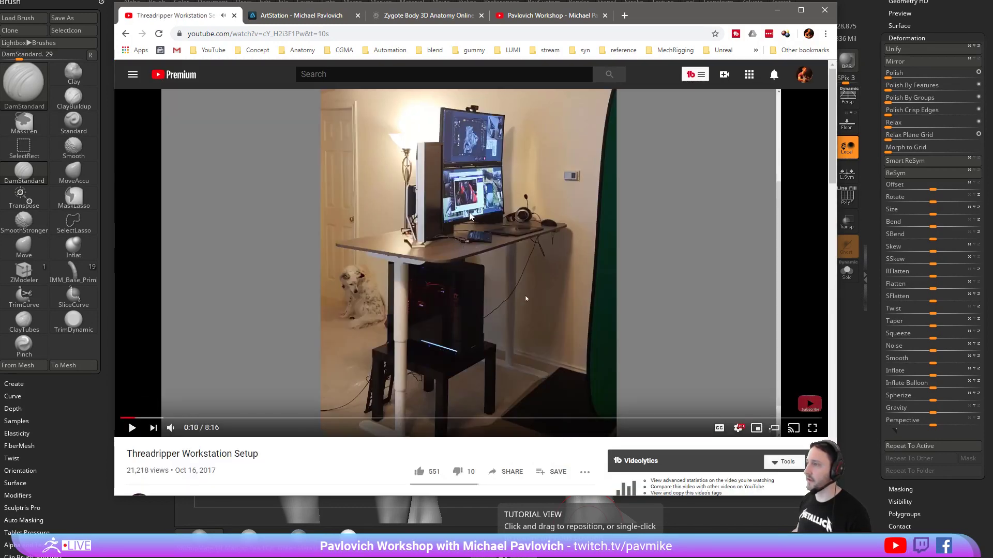
pyautogui.click(496, 32)
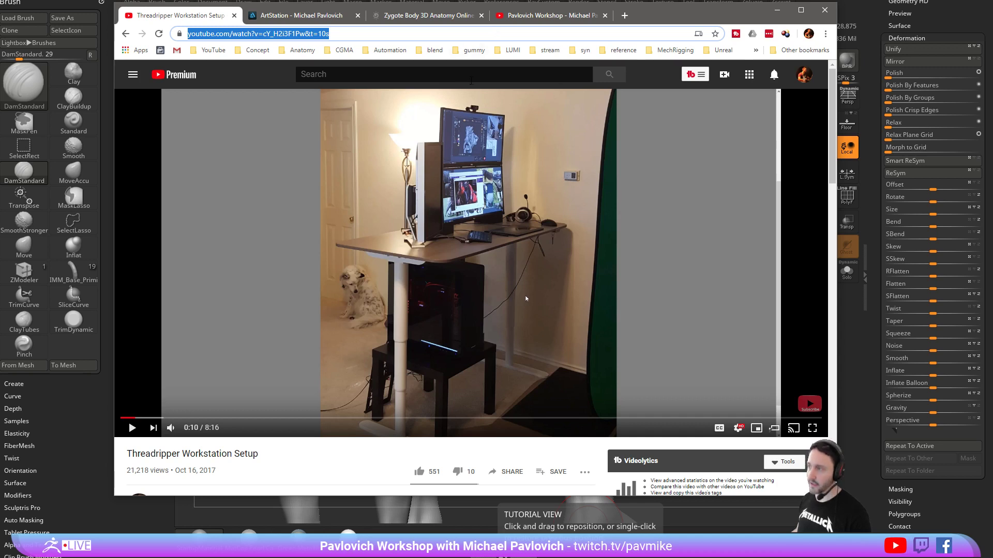
pyautogui.hotkey('alt', 'Tab')
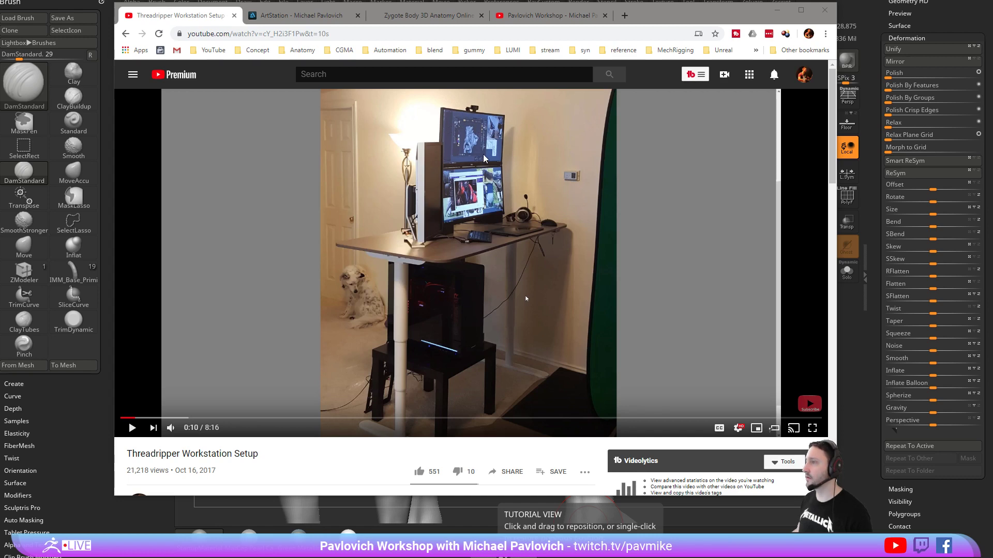
pyautogui.click(776, 10)
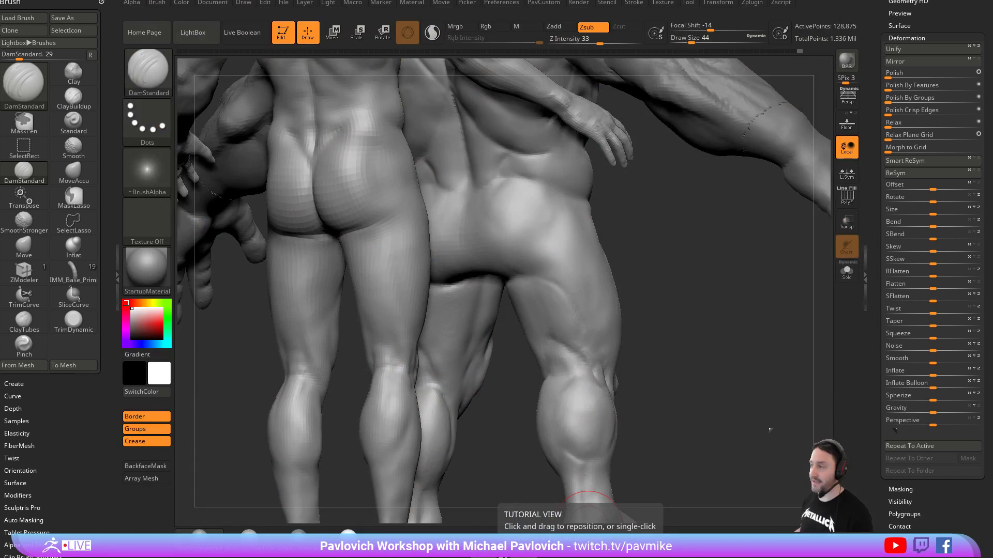
# Carve the crease beneath Bebop's buttocks and the muscle separations on the backs of the thighs with DamStandard.
pyautogui.moveTo(674, 237); pyautogui.dragTo(632, 251)
pyautogui.moveTo(689, 294)
pyautogui.mouseDown()
pyautogui.moveTo(710, 283)
pyautogui.moveTo(700, 302)
pyautogui.mouseUp()
pyautogui.moveTo(658, 261)
pyautogui.mouseDown()
pyautogui.moveTo(689, 283)
pyautogui.moveTo(682, 290)
pyautogui.moveTo(674, 261)
pyautogui.moveTo(571, 274)
pyautogui.mouseUp()
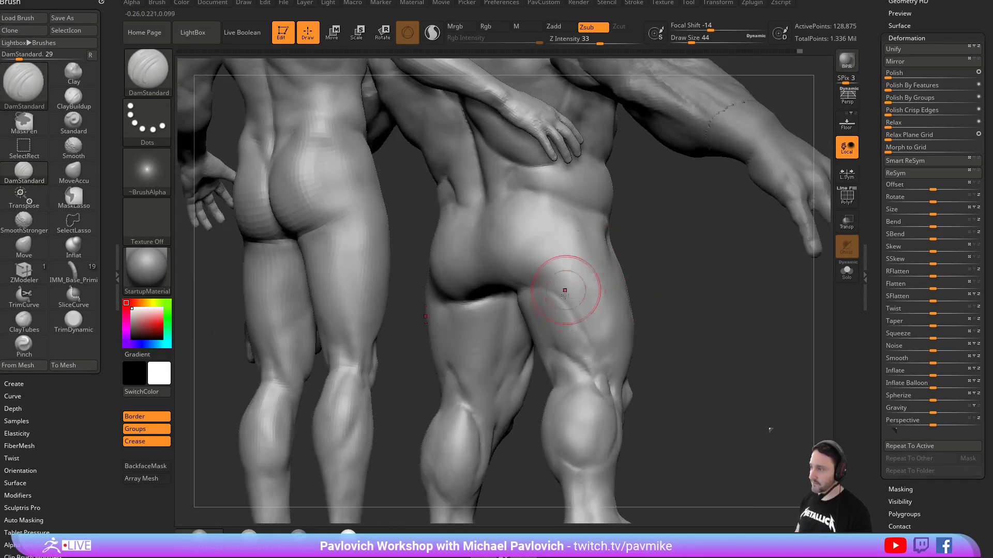
pyautogui.moveTo(649, 248)
pyautogui.mouseDown()
pyautogui.moveTo(681, 266)
pyautogui.moveTo(559, 250)
pyautogui.mouseUp()
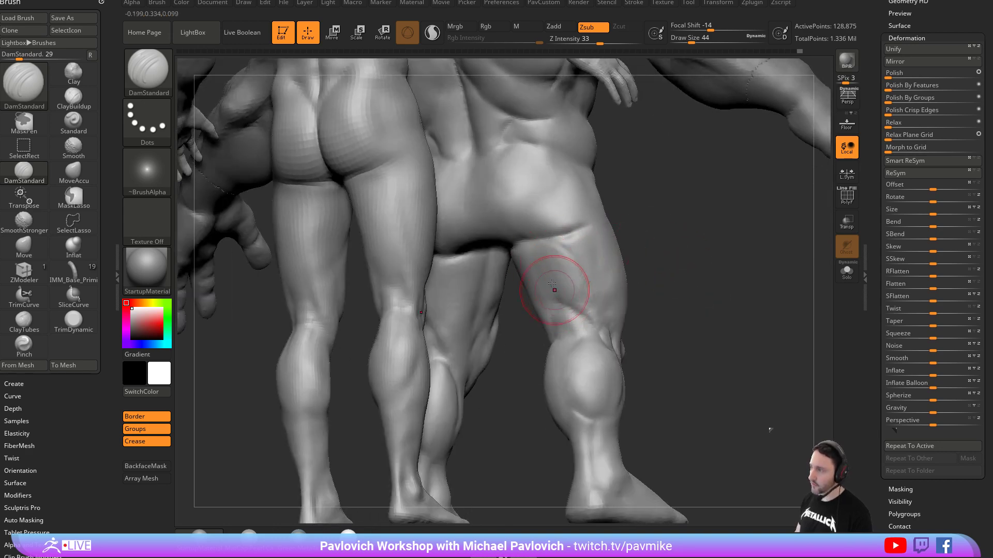
pyautogui.moveTo(641, 279)
pyautogui.mouseDown()
pyautogui.moveTo(685, 259)
pyautogui.moveTo(507, 288)
pyautogui.mouseUp()
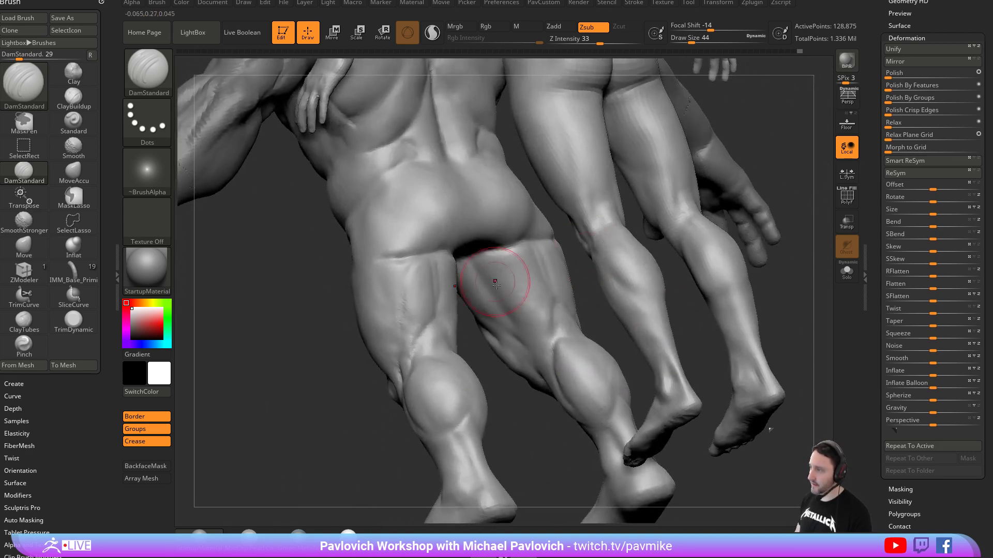
# Refine the hamstring and tendon grooves running into the back of Bebop's knees, using DamStandard at draw size 41.
pyautogui.moveTo(588, 298); pyautogui.dragTo(580, 314)
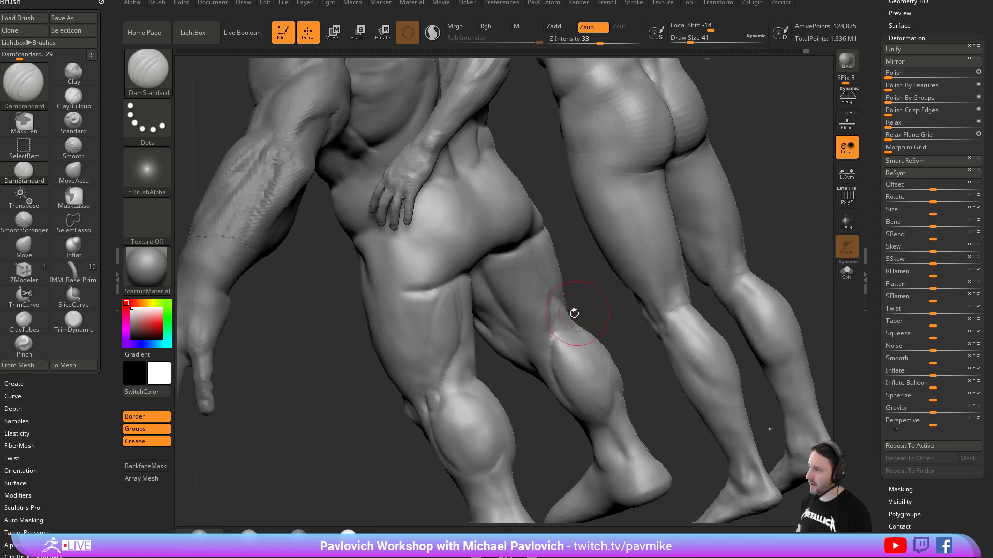
pyautogui.moveTo(529, 350); pyautogui.dragTo(559, 312)
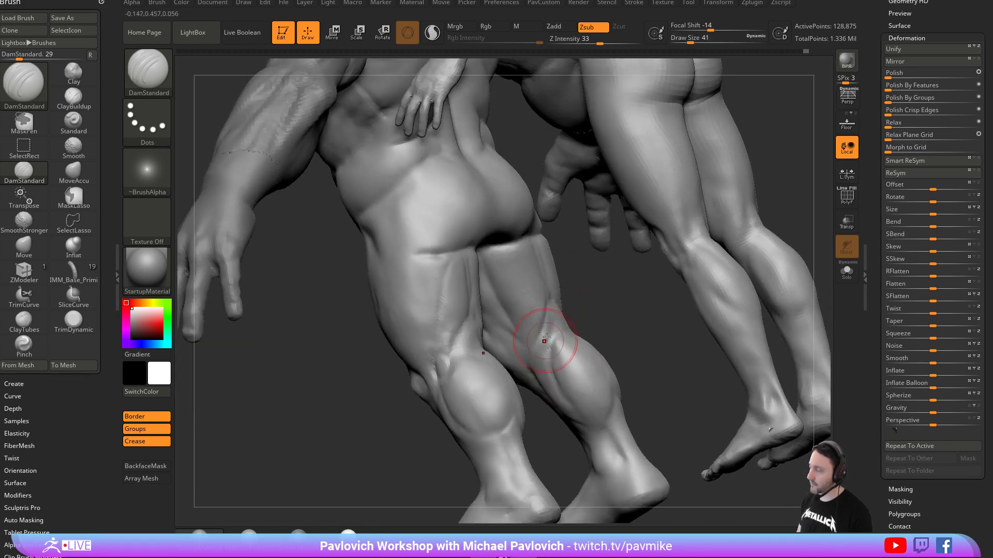
pyautogui.moveTo(607, 304)
pyautogui.keyDown('ctrl'); pyautogui.mouseDown(button='right')
pyautogui.moveTo(594, 333)
pyautogui.moveTo(604, 314)
pyautogui.mouseUp(button='right'); pyautogui.keyUp('ctrl')
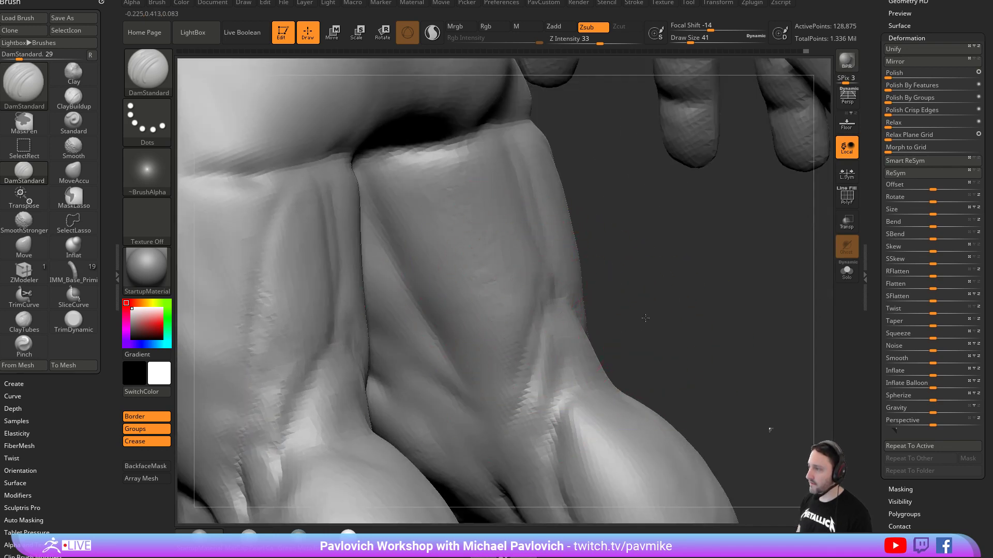
pyautogui.scroll(-5, 540, 290)
pyautogui.moveTo(602, 309); pyautogui.dragTo(606, 273, button='right')
pyautogui.moveTo(606, 273)
pyautogui.mouseDown()
pyautogui.moveTo(641, 298)
pyautogui.moveTo(693, 306)
pyautogui.moveTo(625, 284)
pyautogui.moveTo(328, 328)
pyautogui.moveTo(615, 313)
pyautogui.moveTo(709, 250)
pyautogui.moveTo(761, 287)
pyautogui.moveTo(748, 284)
pyautogui.mouseUp()
pyautogui.moveTo(432, 284)
pyautogui.mouseDown()
pyautogui.moveTo(448, 263)
pyautogui.moveTo(372, 328)
pyautogui.mouseUp()
# Build up and smooth the backs of Bebop's knees and his calf muscles with the Clay brush.
pyautogui.keyDown('alt'); pyautogui.moveTo(446, 248); pyautogui.dragTo(469, 257); pyautogui.keyUp('alt')
pyautogui.press('b')
pyautogui.press('c')
pyautogui.press('l')
pyautogui.moveTo(432, 284); pyautogui.dragTo(394, 330)
pyautogui.press('[')
pyautogui.keyDown('shift'); pyautogui.moveTo(427, 262); pyautogui.dragTo(417, 279); pyautogui.keyUp('shift')
pyautogui.moveTo(529, 303)
pyautogui.mouseDown()
pyautogui.moveTo(508, 304)
pyautogui.moveTo(514, 284)
pyautogui.mouseUp()
pyautogui.moveTo(476, 317); pyautogui.dragTo(456, 285)
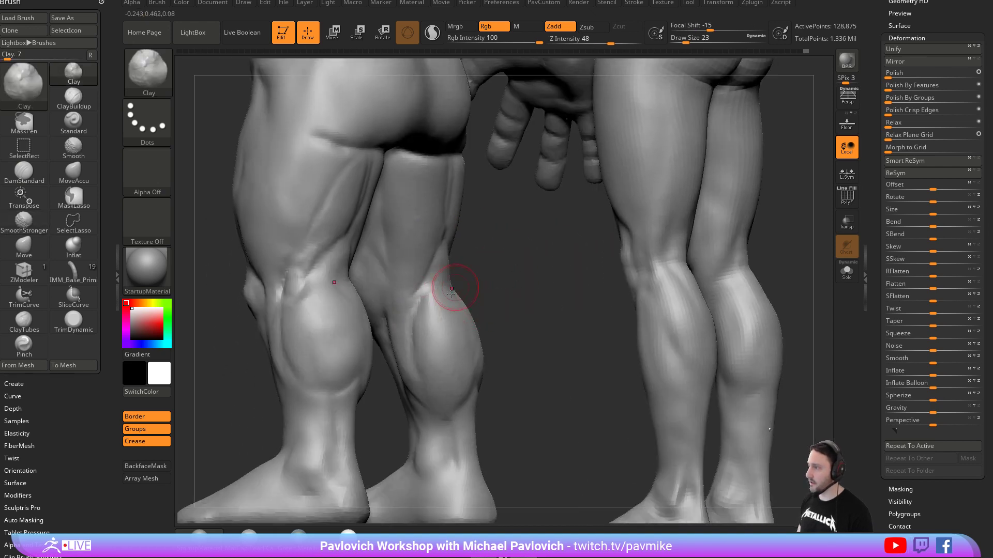
pyautogui.moveTo(533, 358); pyautogui.dragTo(435, 320)
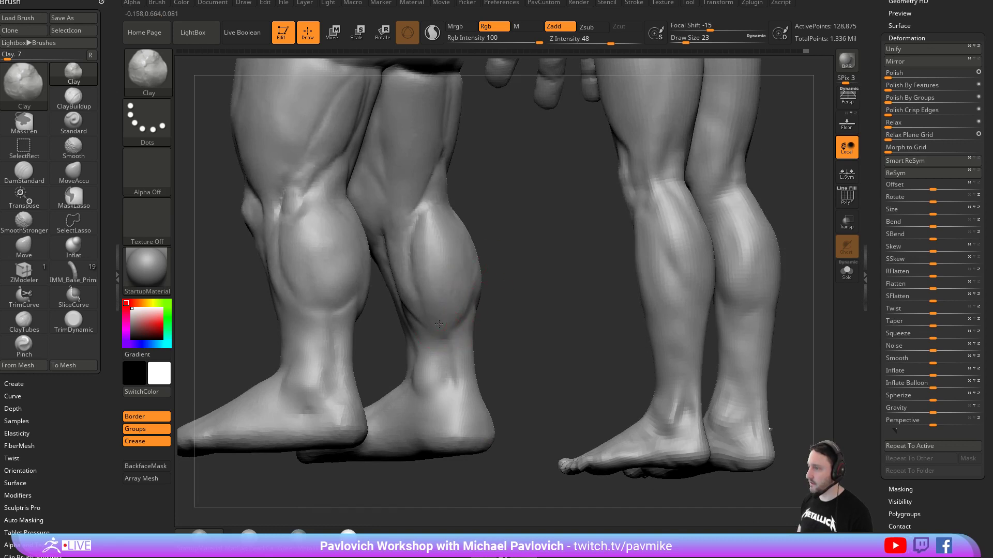
# Build up and smooth the backs of Bebop's ankles and lower calves with the Clay and Standard brushes.
pyautogui.moveTo(458, 387)
pyautogui.mouseDown()
pyautogui.moveTo(452, 357)
pyautogui.moveTo(516, 348)
pyautogui.mouseUp()
pyautogui.moveTo(431, 378)
pyautogui.mouseDown()
pyautogui.moveTo(442, 353)
pyautogui.moveTo(436, 382)
pyautogui.moveTo(446, 373)
pyautogui.moveTo(433, 381)
pyautogui.moveTo(445, 384)
pyautogui.mouseUp()
pyautogui.press('b')
pyautogui.press('s')
pyautogui.press('t')
pyautogui.press('s')
pyautogui.press('s')
pyautogui.moveTo(516, 352); pyautogui.dragTo(488, 348)
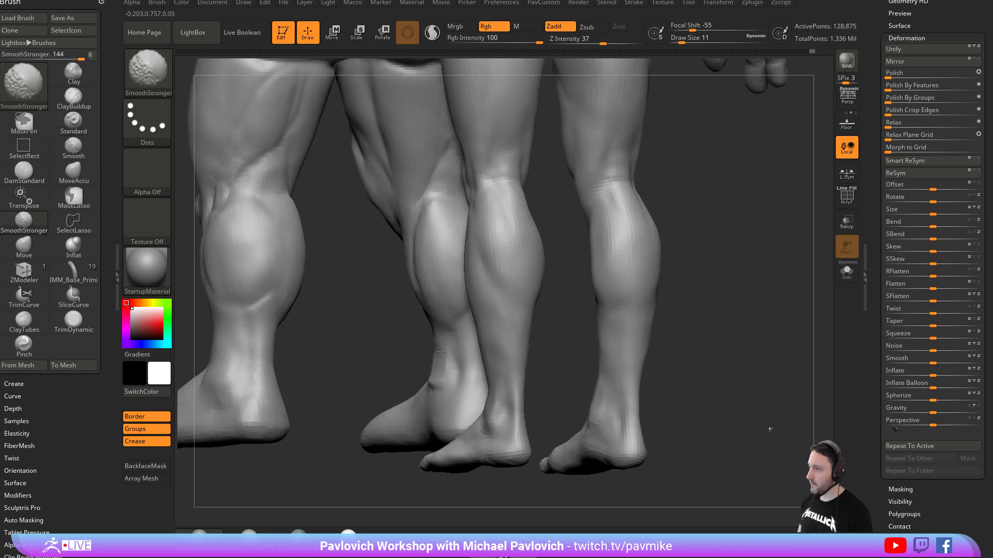
pyautogui.moveTo(547, 328)
pyautogui.mouseDown()
pyautogui.moveTo(712, 282)
pyautogui.moveTo(693, 299)
pyautogui.moveTo(647, 293)
pyautogui.moveTo(676, 294)
pyautogui.mouseUp()
# Add volume to Bebop's lower legs around the calf with the Clay brush.
pyautogui.press('b')
pyautogui.press('c')
pyautogui.press('l')
pyautogui.press('s')
pyautogui.moveTo(668, 295)
pyautogui.mouseDown()
pyautogui.moveTo(684, 293)
pyautogui.moveTo(653, 291)
pyautogui.mouseUp()
pyautogui.press('s')
pyautogui.moveTo(584, 287)
pyautogui.mouseDown()
pyautogui.moveTo(610, 279)
pyautogui.moveTo(598, 285)
pyautogui.mouseUp()
# Carve the muscle separations on the outer side of Bebop's calf with DamStandard at draw size 27, and soften them.
pyautogui.press('b')
pyautogui.press('d')
pyautogui.press('s')
pyautogui.press('s')
pyautogui.moveTo(598, 287); pyautogui.dragTo(584, 315)
pyautogui.moveTo(611, 263); pyautogui.dragTo(551, 352)
pyautogui.moveTo(685, 293); pyautogui.dragTo(734, 287)
pyautogui.moveTo(641, 284)
pyautogui.keyDown('shift'); pyautogui.mouseDown()
pyautogui.moveTo(644, 258)
pyautogui.moveTo(633, 274)
pyautogui.mouseUp(); pyautogui.keyUp('shift')
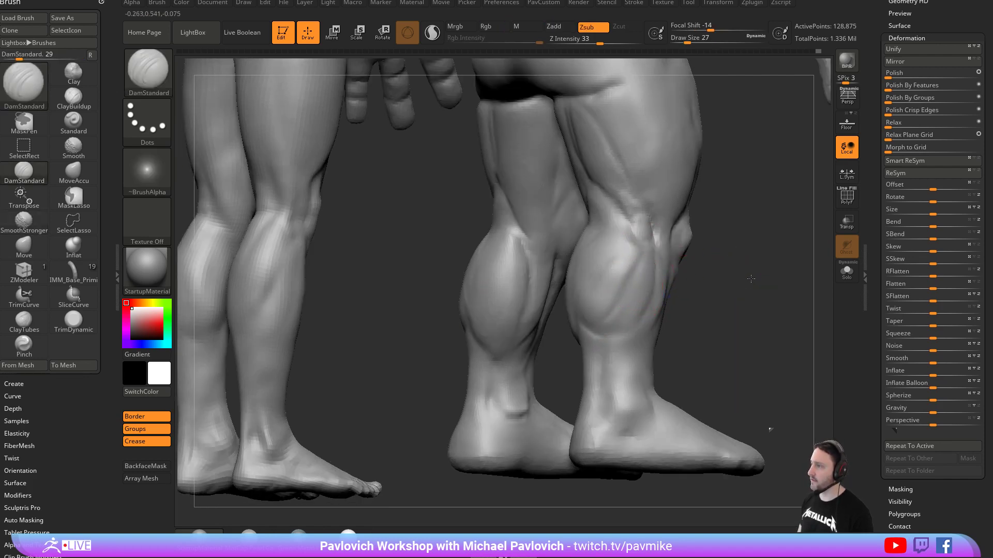
pyautogui.moveTo(752, 276); pyautogui.dragTo(791, 274)
pyautogui.keyDown('shift'); pyautogui.moveTo(643, 264); pyautogui.dragTo(631, 305); pyautogui.keyUp('shift')
pyautogui.moveTo(801, 292)
pyautogui.mouseDown()
pyautogui.moveTo(672, 276)
pyautogui.moveTo(709, 297)
pyautogui.moveTo(695, 282)
pyautogui.mouseUp()
# Deepen the groove running down the outer calf from the knee with DamStandard at draw size 25, smoothing around it.
pyautogui.press('shift')
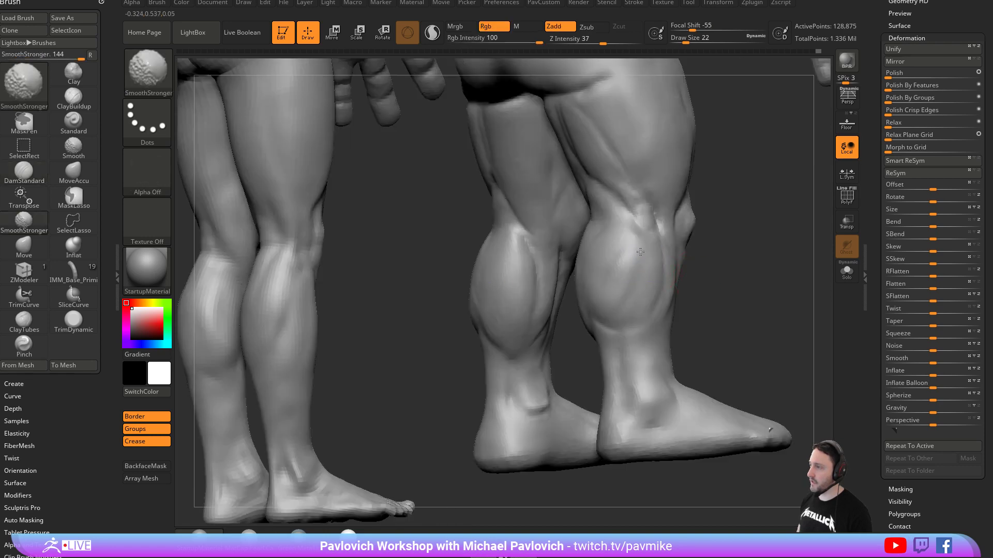
pyautogui.press('s')
pyautogui.moveTo(635, 274); pyautogui.dragTo(639, 247)
pyautogui.press('s')
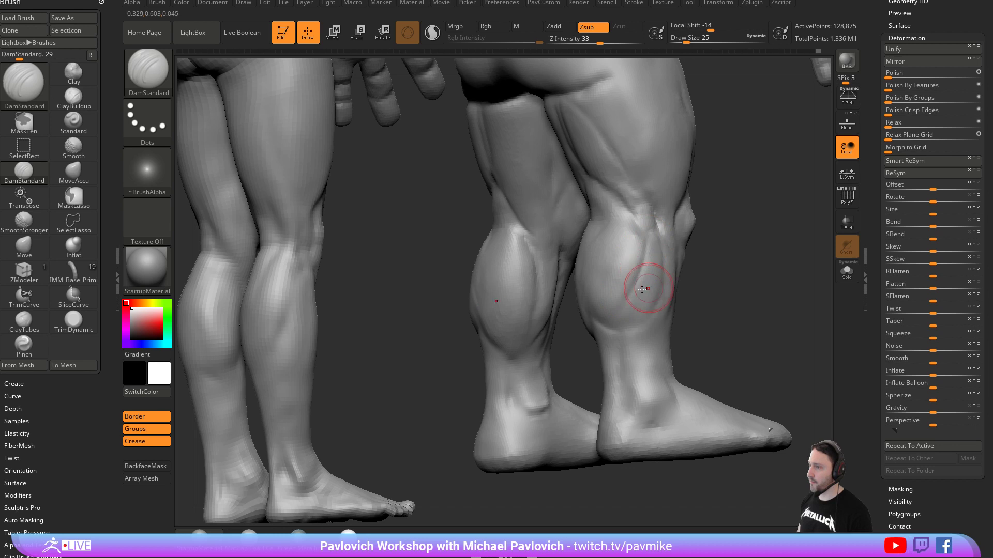
pyautogui.moveTo(714, 293); pyautogui.dragTo(634, 284)
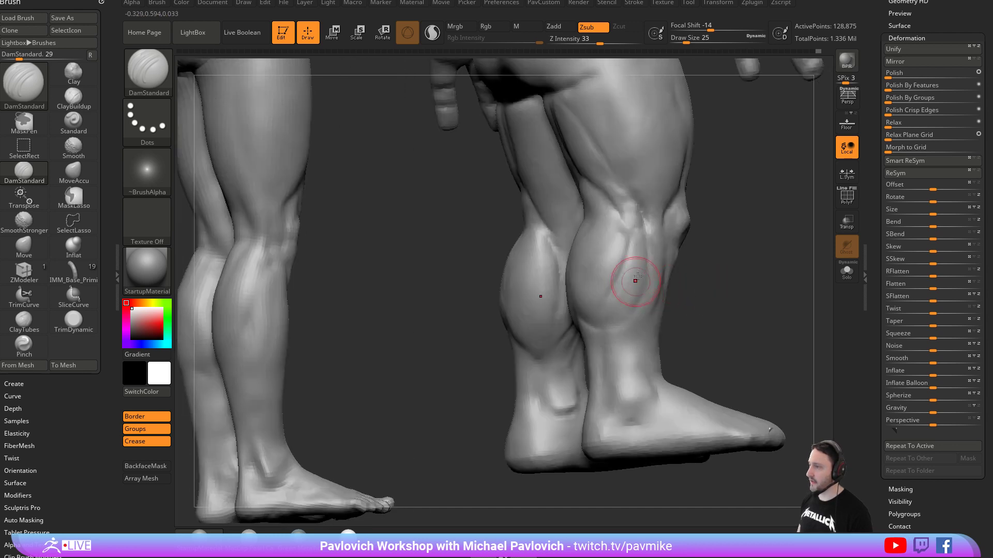
pyautogui.moveTo(714, 304); pyautogui.dragTo(616, 319)
pyautogui.press('shift')
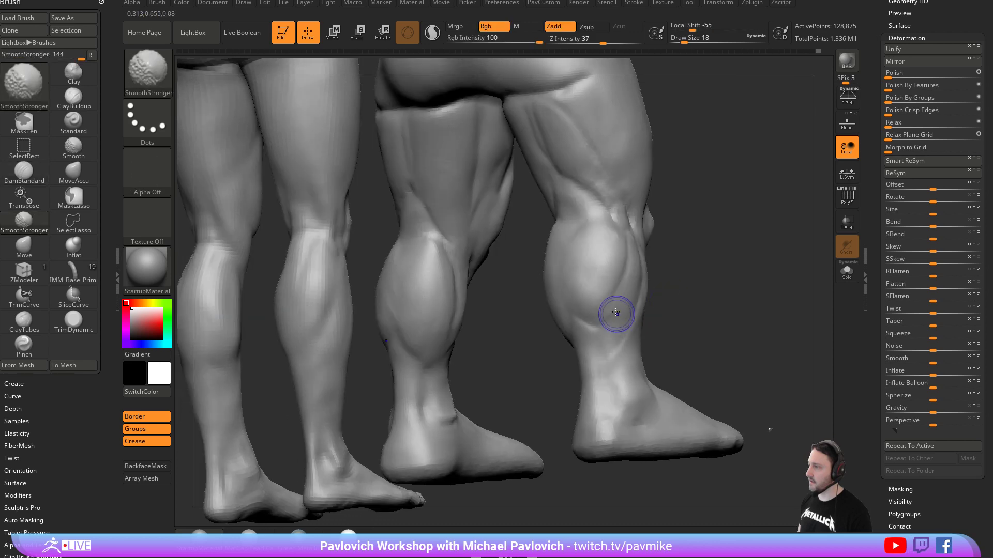
pyautogui.moveTo(696, 323)
pyautogui.keyDown('shift'); pyautogui.mouseDown()
pyautogui.moveTo(715, 302)
pyautogui.moveTo(747, 323)
pyautogui.moveTo(636, 283)
pyautogui.mouseUp(); pyautogui.keyUp('shift')
pyautogui.press('shift')
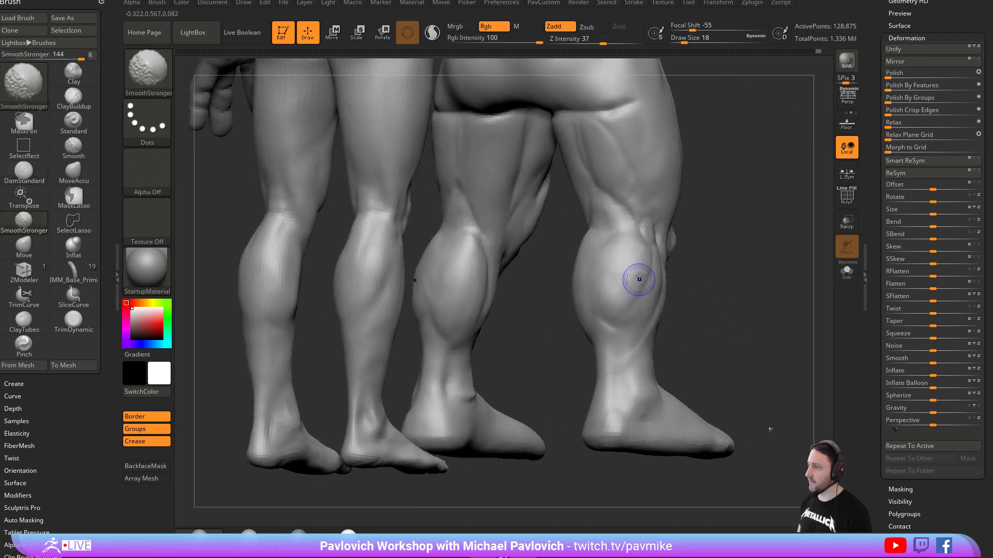
# Build up the outer calf muscle and its lower edge with the Clay brush at draw size 17, and blend it.
pyautogui.press('b')
pyautogui.press('c')
pyautogui.press('l')
pyautogui.moveTo(710, 259)
pyautogui.keyDown('alt'); pyautogui.mouseDown()
pyautogui.moveTo(652, 302)
pyautogui.moveTo(632, 304)
pyautogui.mouseUp(); pyautogui.keyUp('alt')
pyautogui.press('s')
pyautogui.moveTo(690, 320); pyautogui.dragTo(709, 264)
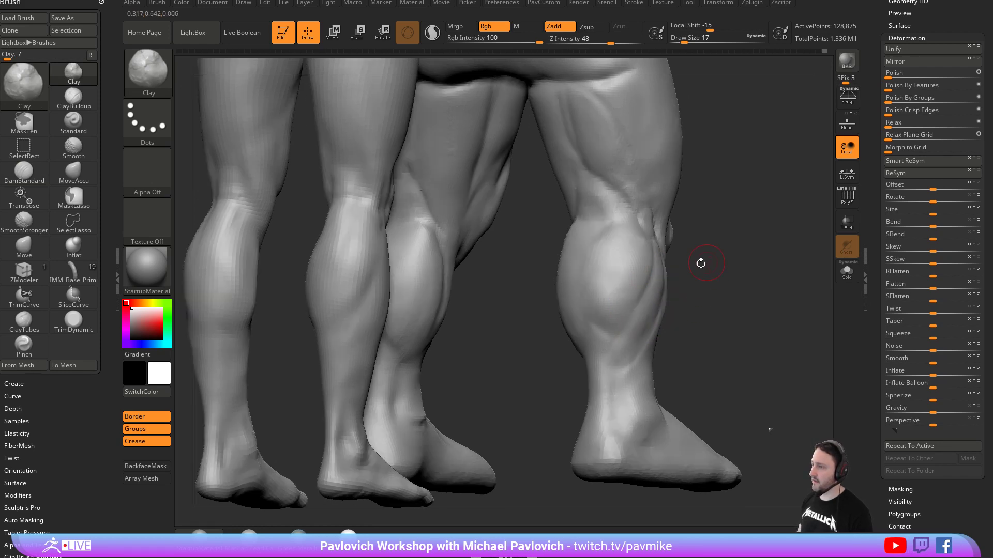
pyautogui.moveTo(627, 297)
pyautogui.keyDown('shift'); pyautogui.mouseDown()
pyautogui.moveTo(616, 316)
pyautogui.moveTo(623, 305)
pyautogui.mouseUp(); pyautogui.keyUp('shift')
# Smooth the outer side of Bebop's calf below the knee, comparing it with the reference leg.
pyautogui.keyDown('alt'); pyautogui.moveTo(731, 277); pyautogui.dragTo(724, 362); pyautogui.keyUp('alt')
pyautogui.moveTo(723, 362)
pyautogui.mouseDown()
pyautogui.moveTo(551, 392)
pyautogui.moveTo(526, 424)
pyautogui.mouseUp()
pyautogui.moveTo(538, 316)
pyautogui.mouseDown()
pyautogui.moveTo(481, 410)
pyautogui.moveTo(523, 414)
pyautogui.moveTo(747, 341)
pyautogui.moveTo(758, 308)
pyautogui.moveTo(745, 316)
pyautogui.mouseUp()
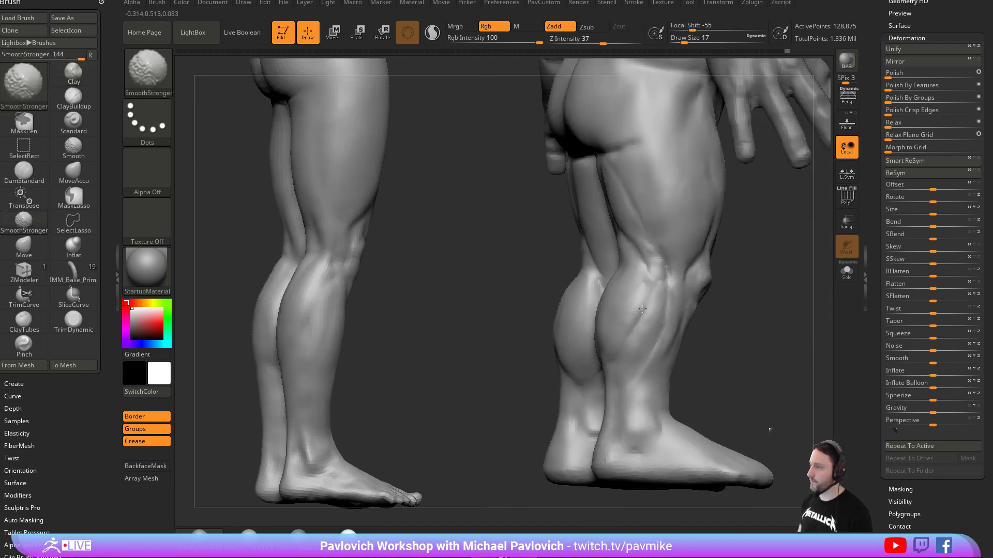
pyautogui.keyDown('shift'); pyautogui.moveTo(642, 329); pyautogui.dragTo(653, 315); pyautogui.keyUp('shift')
pyautogui.moveTo(750, 302)
pyautogui.mouseDown()
pyautogui.moveTo(680, 313)
pyautogui.moveTo(632, 308)
pyautogui.mouseUp()
pyautogui.moveTo(701, 306); pyautogui.dragTo(651, 338)
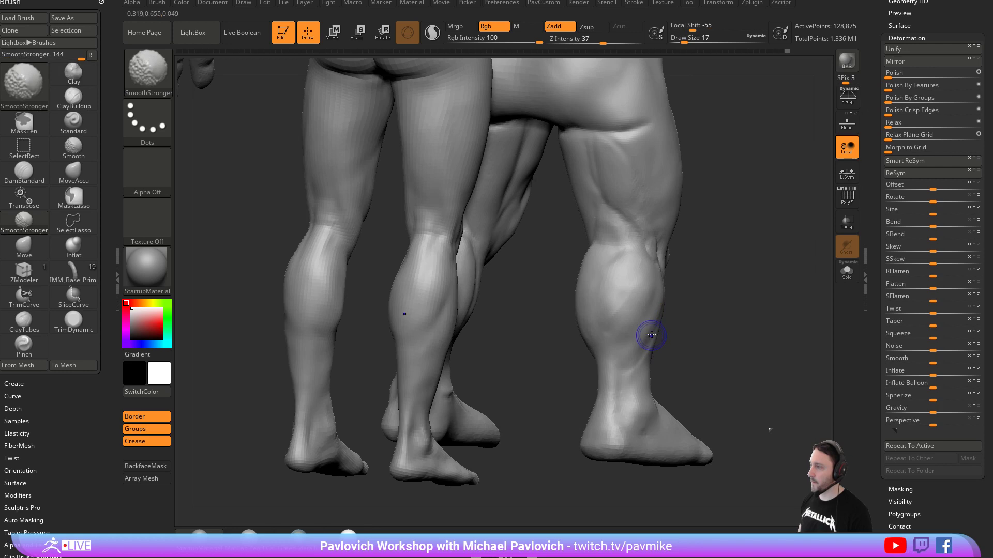
pyautogui.moveTo(717, 288)
pyautogui.mouseDown()
pyautogui.moveTo(748, 275)
pyautogui.moveTo(746, 302)
pyautogui.moveTo(724, 285)
pyautogui.moveTo(707, 288)
pyautogui.mouseUp()
# Rework the upper outer calf beneath the knee tendons with resized Clay strokes and smooth the transitions.
pyautogui.press('s')
pyautogui.moveTo(651, 291)
pyautogui.mouseDown()
pyautogui.moveTo(625, 291)
pyautogui.moveTo(612, 274)
pyautogui.moveTo(661, 315)
pyautogui.moveTo(633, 306)
pyautogui.mouseUp()
pyautogui.press('s')
pyautogui.press('s')
pyautogui.moveTo(708, 287); pyautogui.dragTo(742, 273)
pyautogui.keyDown('shift'); pyautogui.moveTo(649, 266); pyautogui.dragTo(651, 289); pyautogui.keyUp('shift')
pyautogui.moveTo(721, 289)
pyautogui.mouseDown()
pyautogui.moveTo(764, 283)
pyautogui.moveTo(797, 259)
pyautogui.mouseUp()
pyautogui.moveTo(581, 269)
pyautogui.keyDown('shift'); pyautogui.mouseDown()
pyautogui.moveTo(589, 280)
pyautogui.moveTo(569, 280)
pyautogui.moveTo(559, 302)
pyautogui.mouseUp(); pyautogui.keyUp('shift')
# Shape and smooth the inner thigh just above Bebop's knee from the front.
pyautogui.moveTo(548, 400)
pyautogui.mouseDown()
pyautogui.moveTo(560, 282)
pyautogui.moveTo(580, 331)
pyautogui.mouseUp()
pyautogui.press('s')
pyautogui.moveTo(399, 358)
pyautogui.mouseDown()
pyautogui.moveTo(666, 300)
pyautogui.moveTo(410, 299)
pyautogui.moveTo(376, 324)
pyautogui.moveTo(344, 279)
pyautogui.moveTo(370, 305)
pyautogui.moveTo(352, 308)
pyautogui.mouseUp()
pyautogui.keyDown('ctrl'); pyautogui.moveTo(466, 293); pyautogui.dragTo(427, 317, button='right'); pyautogui.keyUp('ctrl')
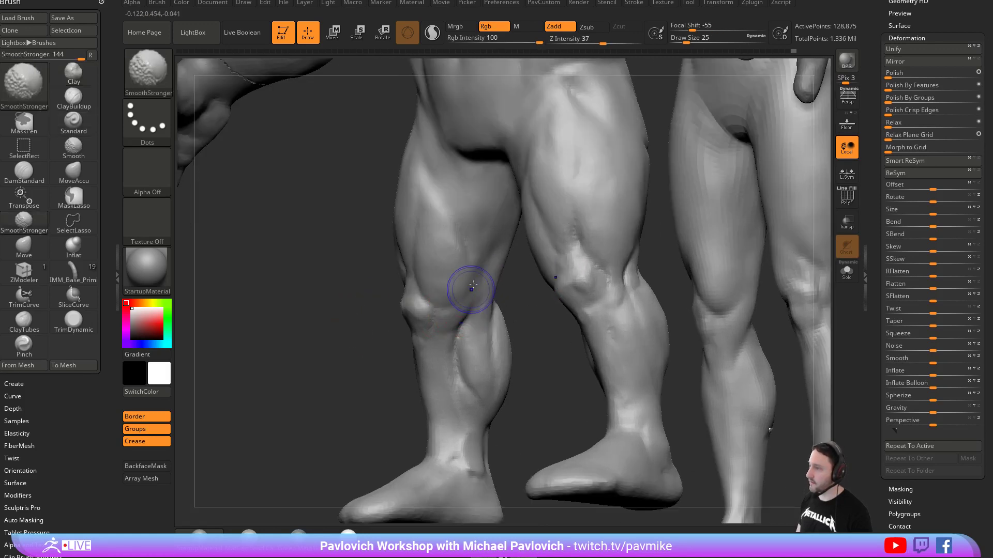
pyautogui.press('s')
pyautogui.moveTo(516, 297); pyautogui.dragTo(517, 298)
pyautogui.moveTo(517, 293)
pyautogui.mouseDown(button='right')
pyautogui.moveTo(493, 277)
pyautogui.moveTo(487, 307)
pyautogui.moveTo(514, 295)
pyautogui.mouseUp(button='right')
# Carve the muscle edges around Bebop's inner knee with DamStandard at draw size 23.
pyautogui.press('b')
pyautogui.press('d')
pyautogui.press('s')
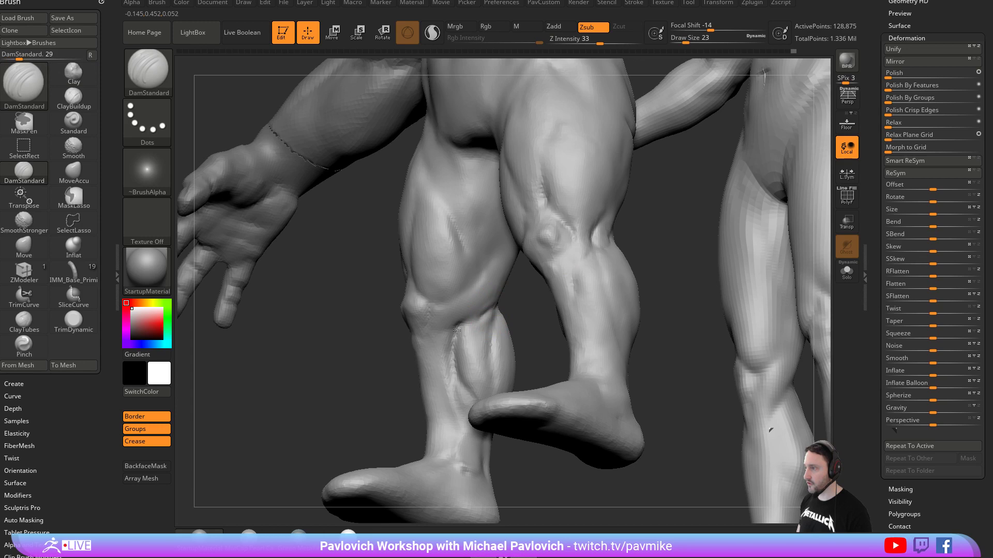
pyautogui.moveTo(519, 294); pyautogui.dragTo(475, 323, button='right')
pyautogui.moveTo(474, 323); pyautogui.dragTo(509, 297)
pyautogui.moveTo(509, 297); pyautogui.dragTo(495, 361, button='right')
pyautogui.moveTo(511, 320)
pyautogui.mouseDown(button='right')
pyautogui.moveTo(543, 339)
pyautogui.moveTo(502, 279)
pyautogui.moveTo(465, 290)
pyautogui.mouseUp(button='right')
# Fill out the inner side of the knee with the Clay brush at draw size 29 and smooth it into the shin.
pyautogui.press('1')
pyautogui.press('s')
pyautogui.moveTo(457, 297); pyautogui.dragTo(452, 298)
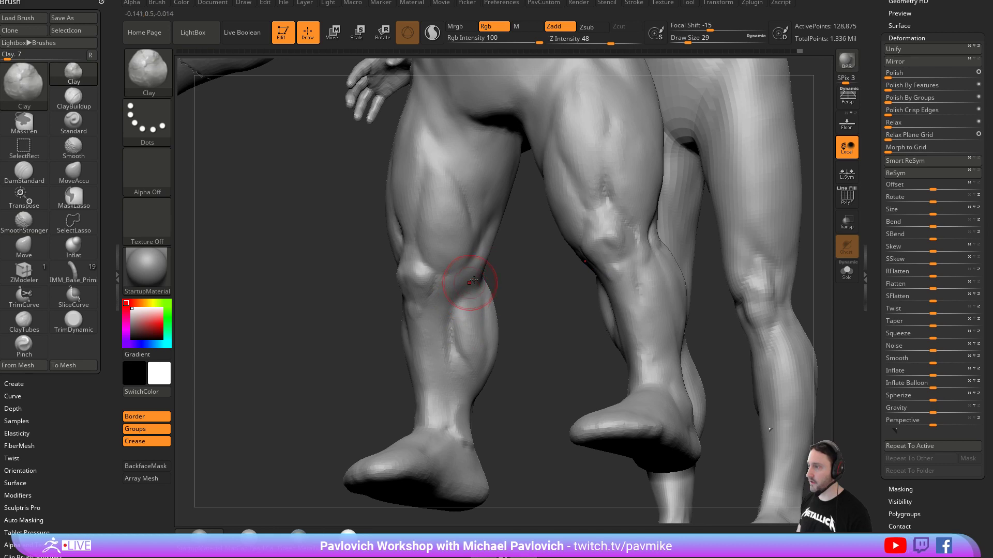
pyautogui.moveTo(503, 282); pyautogui.dragTo(529, 301, button='right')
pyautogui.keyDown('shift'); pyautogui.moveTo(464, 290); pyautogui.dragTo(444, 321); pyautogui.keyUp('shift')
pyautogui.moveTo(445, 321)
pyautogui.keyDown('shift'); pyautogui.mouseDown(button='right')
pyautogui.moveTo(516, 308)
pyautogui.moveTo(527, 317)
pyautogui.moveTo(492, 281)
pyautogui.mouseUp(button='right'); pyautogui.keyUp('shift')
pyautogui.press('shift')
# Smooth and refine the top of Bebop's thigh where it meets the front of the hip.
pyautogui.moveTo(791, 213)
pyautogui.mouseDown(button='right')
pyautogui.moveTo(780, 248)
pyautogui.moveTo(781, 222)
pyautogui.moveTo(716, 241)
pyautogui.moveTo(765, 293)
pyautogui.moveTo(749, 306)
pyautogui.moveTo(731, 295)
pyautogui.mouseUp(button='right')
pyautogui.keyDown('shift'); pyautogui.moveTo(509, 237); pyautogui.dragTo(496, 236); pyautogui.keyUp('shift')
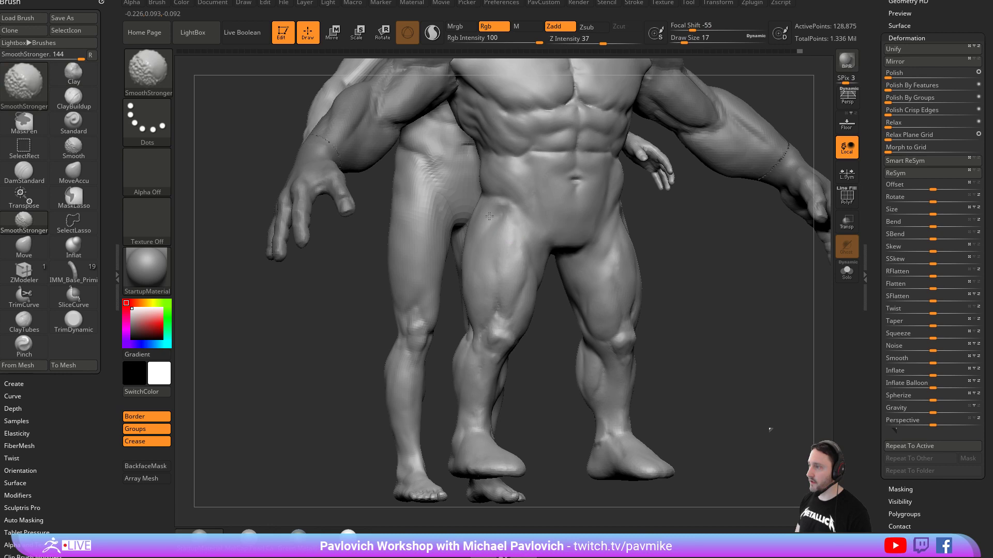
pyautogui.keyDown('alt'); pyautogui.moveTo(638, 210); pyautogui.dragTo(629, 246, button='right'); pyautogui.keyUp('alt')
pyautogui.press('s')
pyautogui.moveTo(516, 270); pyautogui.dragTo(466, 263)
# Adjust the silhouette of Bebop's hip and outer thigh with the Move brush at draw size 54.
pyautogui.press('b')
pyautogui.press('m')
pyautogui.press('v')
pyautogui.press('s')
pyautogui.moveTo(590, 248)
pyautogui.mouseDown(button='right')
pyautogui.moveTo(693, 268)
pyautogui.moveTo(733, 262)
pyautogui.moveTo(517, 279)
pyautogui.mouseUp(button='right')
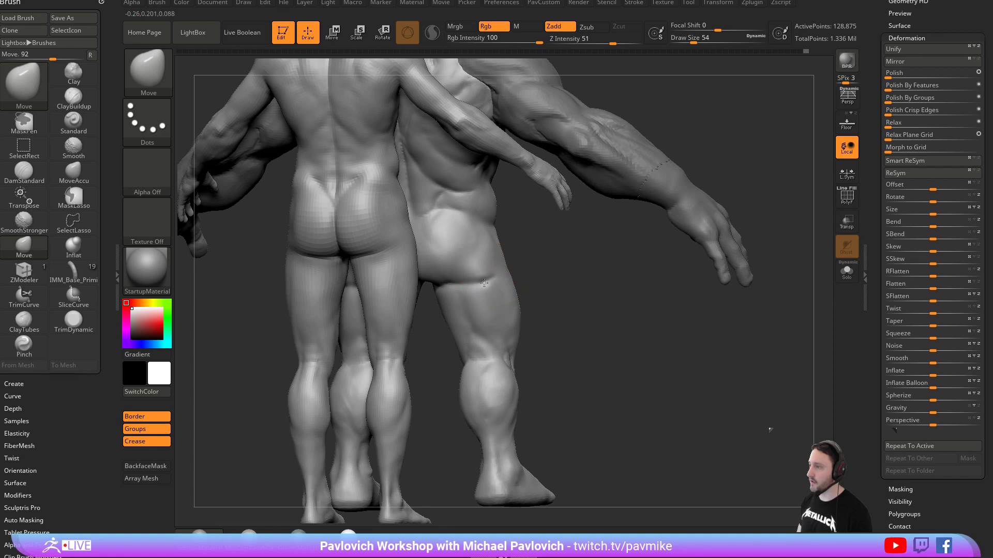
pyautogui.moveTo(538, 269); pyautogui.dragTo(561, 280, button='right')
pyautogui.moveTo(612, 323); pyautogui.dragTo(532, 312, button='right')
# Fill and soften the outer end of the crease under Bebop's buttock with the Clay brush at draw size 33.
pyautogui.press('b')
pyautogui.press('c')
pyautogui.press('l')
pyautogui.moveTo(595, 335); pyautogui.dragTo(505, 323, button='right')
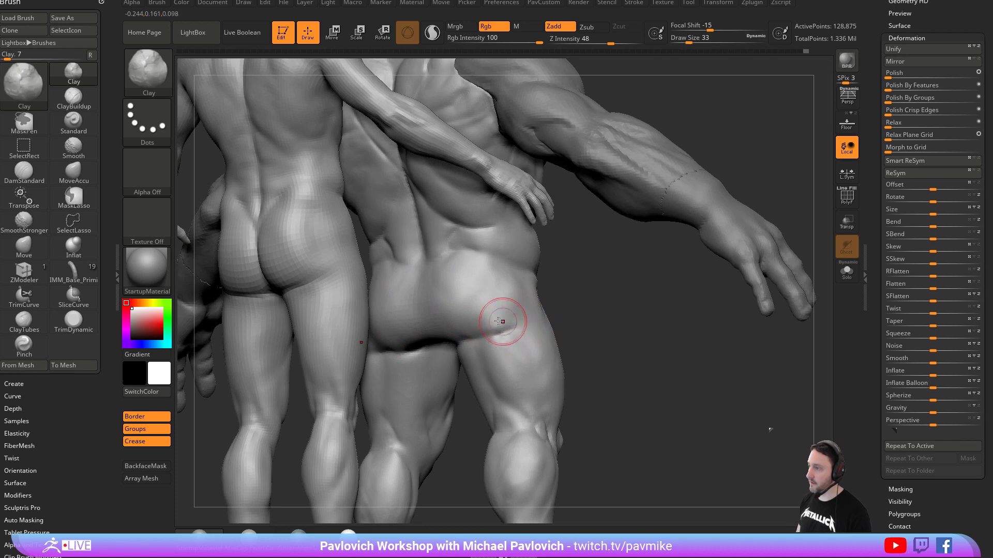
pyautogui.press('shift')
pyautogui.moveTo(511, 320); pyautogui.dragTo(621, 380, button='right')
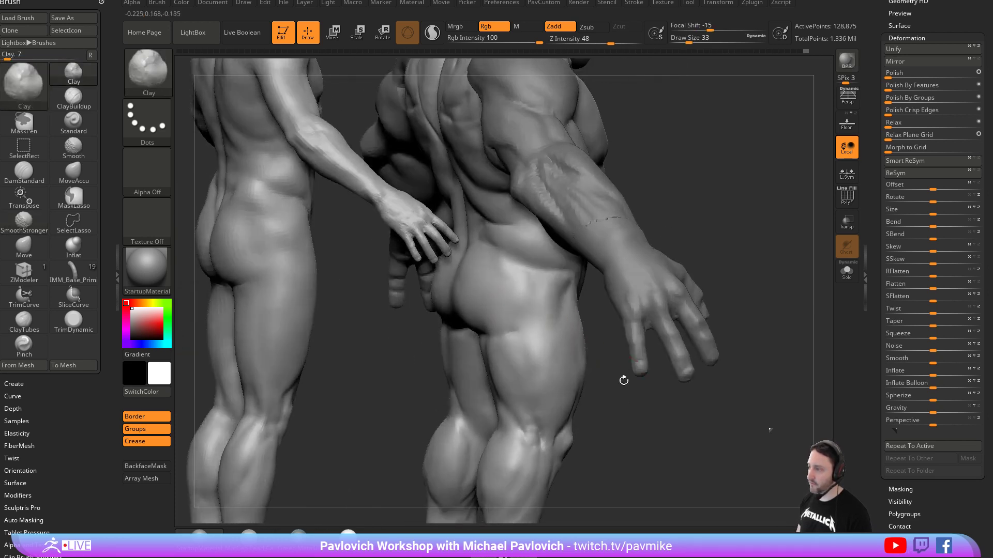
# Reshape the outer buttock with the Move brush at draw size 44.
pyautogui.press('b')
pyautogui.press('d')
pyautogui.press('s')
pyautogui.press('b')
pyautogui.press('m')
pyautogui.press('v')
pyautogui.press('s')
pyautogui.moveTo(505, 319); pyautogui.dragTo(508, 319)
pyautogui.keyDown('shift'); pyautogui.moveTo(472, 332); pyautogui.dragTo(410, 374, button='right'); pyautogui.keyUp('shift')
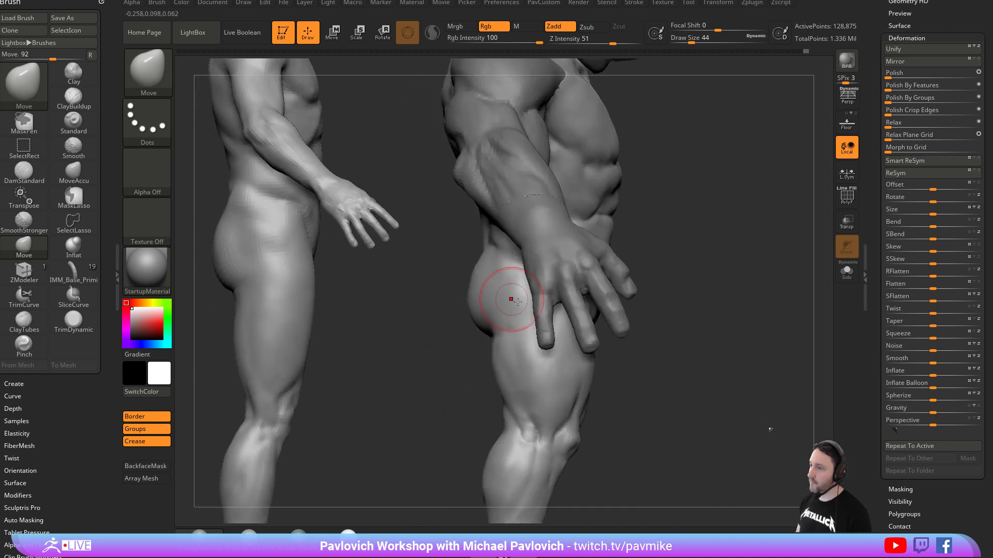
# Redefine the crease beneath the buttock with DamStandard at draw size 27 and smooth its outer end.
pyautogui.moveTo(427, 360); pyautogui.dragTo(501, 343)
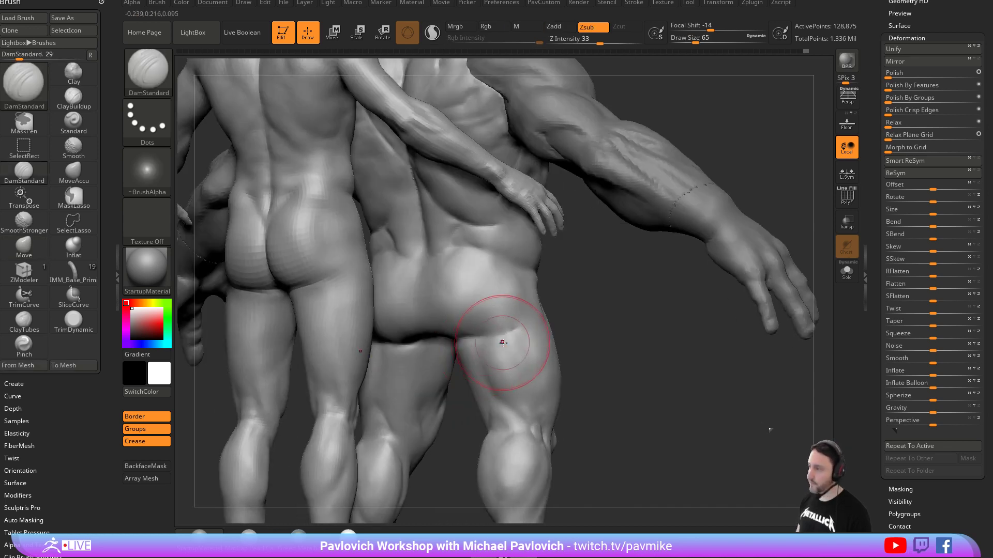
pyautogui.moveTo(568, 311); pyautogui.dragTo(519, 328)
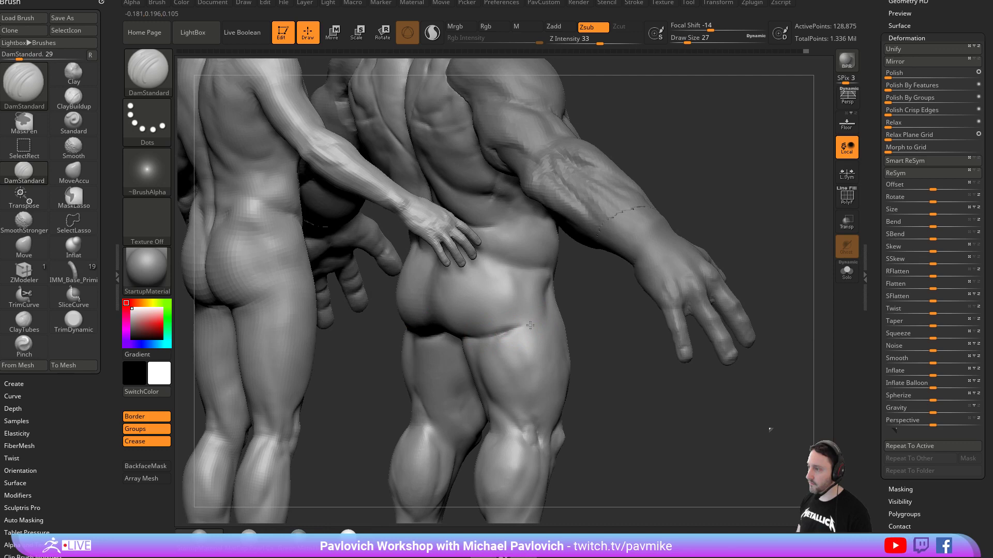
pyautogui.moveTo(579, 319)
pyautogui.keyDown('shift'); pyautogui.mouseDown()
pyautogui.moveTo(503, 352)
pyautogui.moveTo(526, 358)
pyautogui.mouseUp(); pyautogui.keyUp('shift')
pyautogui.moveTo(614, 374)
pyautogui.mouseDown()
pyautogui.moveTo(517, 281)
pyautogui.moveTo(696, 251)
pyautogui.moveTo(707, 269)
pyautogui.moveTo(692, 242)
pyautogui.moveTo(734, 255)
pyautogui.mouseUp()
# Build up Bebop's buttock and the side of his hip with the Clay brush at draw size 37, and smooth the forms.
pyautogui.press('1')
pyautogui.moveTo(602, 335); pyautogui.dragTo(510, 343)
pyautogui.press('s')
pyautogui.moveTo(585, 350); pyautogui.dragTo(513, 344)
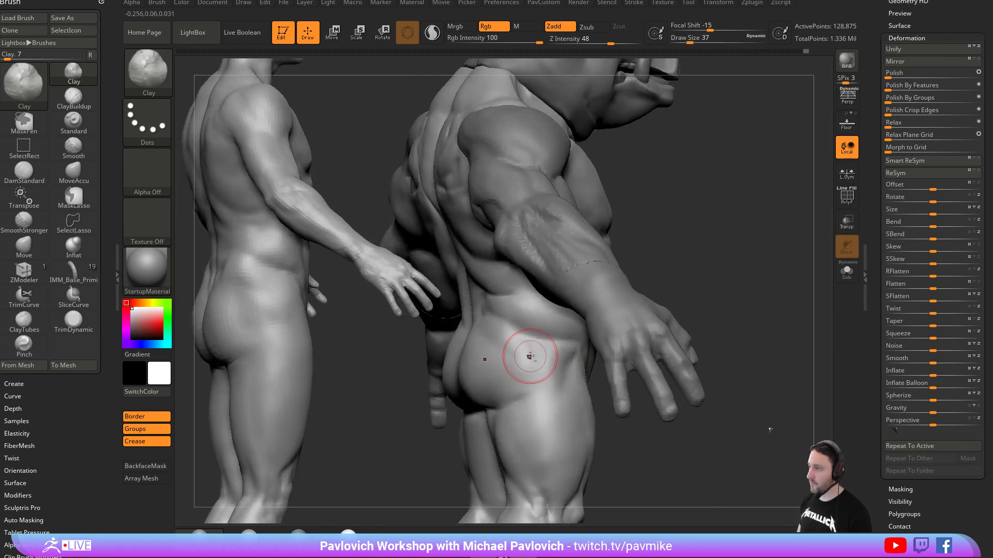
pyautogui.moveTo(664, 288); pyautogui.dragTo(632, 277)
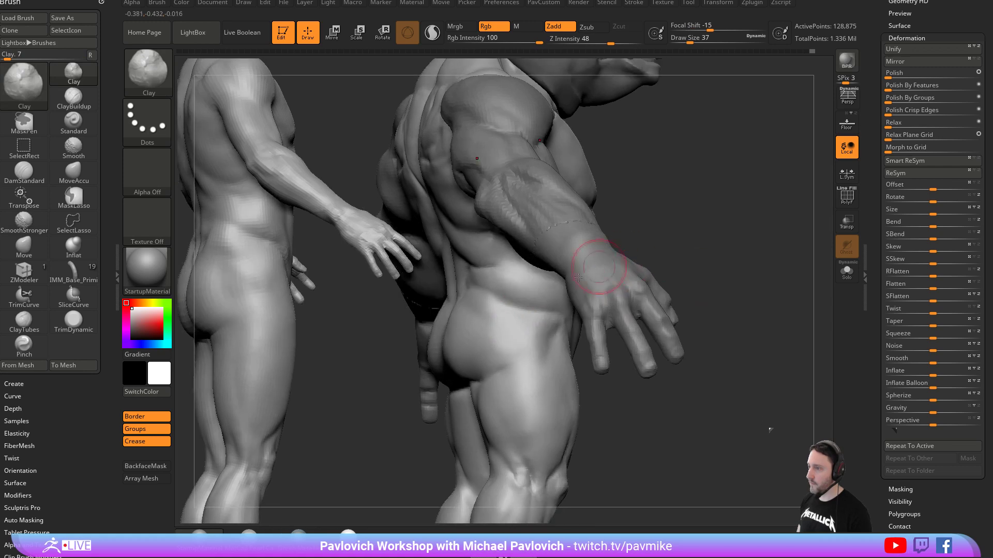
pyautogui.press('shift')
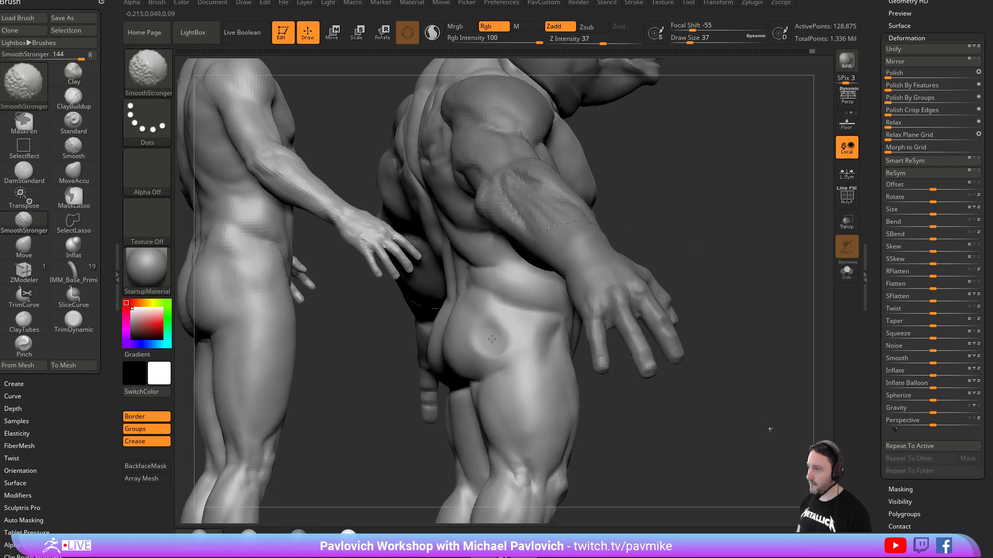
pyautogui.moveTo(616, 277)
pyautogui.mouseDown()
pyautogui.moveTo(493, 339)
pyautogui.moveTo(479, 329)
pyautogui.moveTo(519, 345)
pyautogui.mouseUp()
pyautogui.moveTo(735, 300)
pyautogui.mouseDown()
pyautogui.moveTo(738, 285)
pyautogui.moveTo(673, 284)
pyautogui.mouseUp()
pyautogui.moveTo(560, 308); pyautogui.dragTo(530, 337)
# Refine the front of Bebop's hips and his lower abdomen with the Clay brush at draw size 29, smoothing the surface.
pyautogui.moveTo(642, 305)
pyautogui.mouseDown()
pyautogui.moveTo(683, 321)
pyautogui.moveTo(716, 314)
pyautogui.moveTo(678, 314)
pyautogui.moveTo(734, 340)
pyautogui.moveTo(717, 315)
pyautogui.mouseUp()
pyautogui.moveTo(653, 319); pyautogui.dragTo(660, 327)
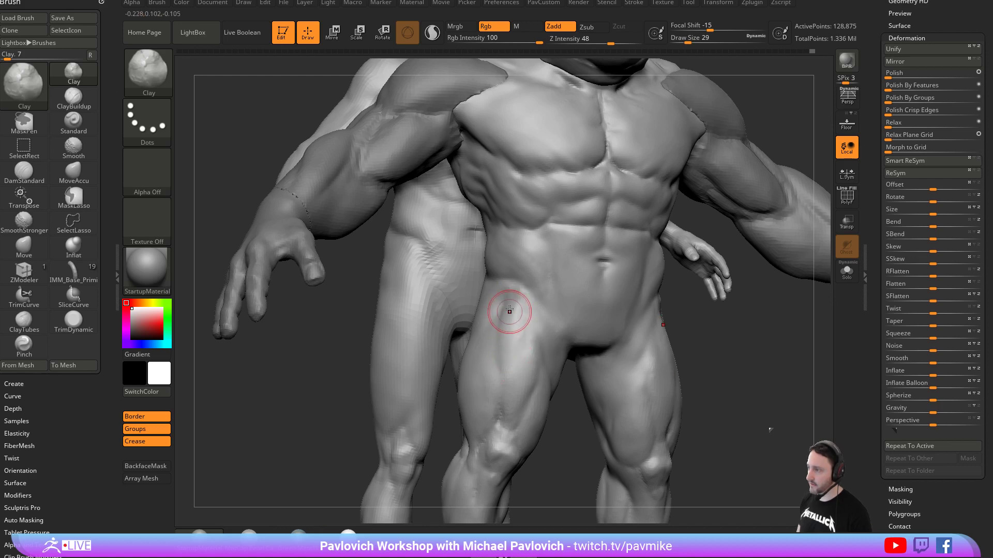
pyautogui.moveTo(721, 312)
pyautogui.mouseDown()
pyautogui.moveTo(749, 321)
pyautogui.moveTo(498, 281)
pyautogui.moveTo(607, 316)
pyautogui.moveTo(346, 231)
pyautogui.moveTo(621, 285)
pyautogui.moveTo(579, 302)
pyautogui.moveTo(531, 298)
pyautogui.mouseUp()
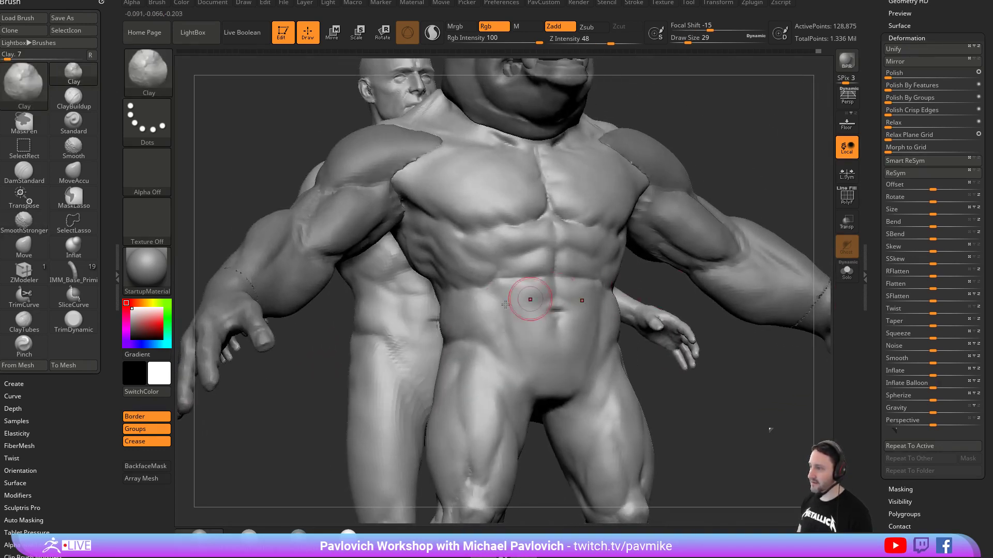
pyautogui.moveTo(406, 354)
pyautogui.mouseDown()
pyautogui.moveTo(760, 240)
pyautogui.moveTo(766, 221)
pyautogui.moveTo(792, 213)
pyautogui.moveTo(733, 231)
pyautogui.mouseUp()
pyautogui.keyDown('shift'); pyautogui.moveTo(594, 288); pyautogui.dragTo(612, 281); pyautogui.keyUp('shift')
pyautogui.moveTo(738, 226)
pyautogui.keyDown('alt'); pyautogui.mouseDown()
pyautogui.moveTo(734, 248)
pyautogui.moveTo(759, 262)
pyautogui.moveTo(769, 206)
pyautogui.mouseUp(); pyautogui.keyUp('alt')
# Carve the lower edge of the muscle across Bebop's side and back with an enlarged DamStandard brush.
pyautogui.press('b')
pyautogui.press('d')
pyautogui.press('s')
pyautogui.press(']')
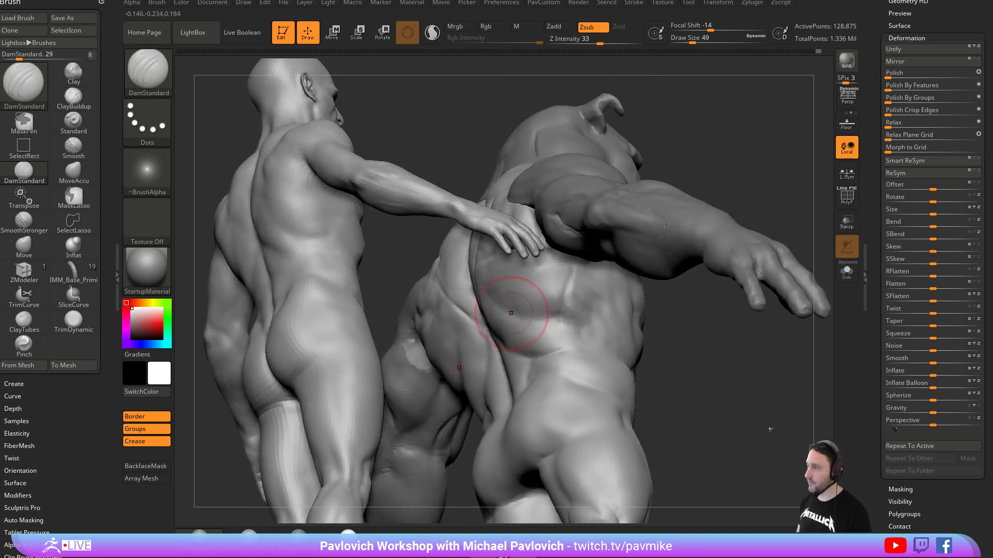
pyautogui.moveTo(658, 318); pyautogui.dragTo(577, 329)
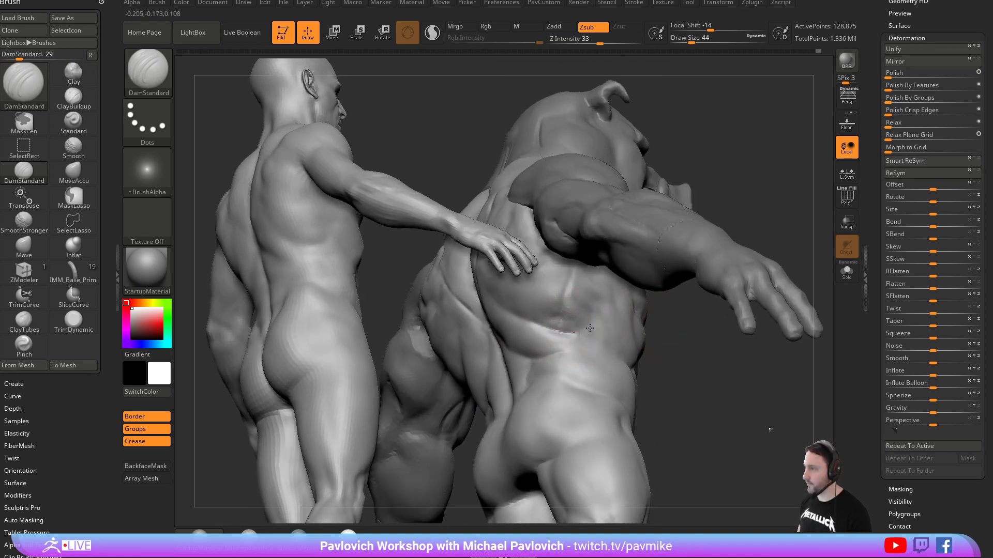
# Build up the latissimus and shoulder blade area of Bebop's back with the Clay brush at draw size 27, and smooth it.
pyautogui.press('b')
pyautogui.press('c')
pyautogui.press('l')
pyautogui.moveTo(565, 317); pyautogui.dragTo(562, 318)
pyautogui.moveTo(568, 305)
pyautogui.keyDown('shift'); pyautogui.mouseDown()
pyautogui.moveTo(571, 282)
pyautogui.moveTo(584, 310)
pyautogui.mouseUp(); pyautogui.keyUp('shift')
pyautogui.moveTo(767, 191)
pyautogui.mouseDown()
pyautogui.moveTo(779, 215)
pyautogui.moveTo(664, 283)
pyautogui.mouseUp()
pyautogui.moveTo(767, 221); pyautogui.dragTo(557, 309)
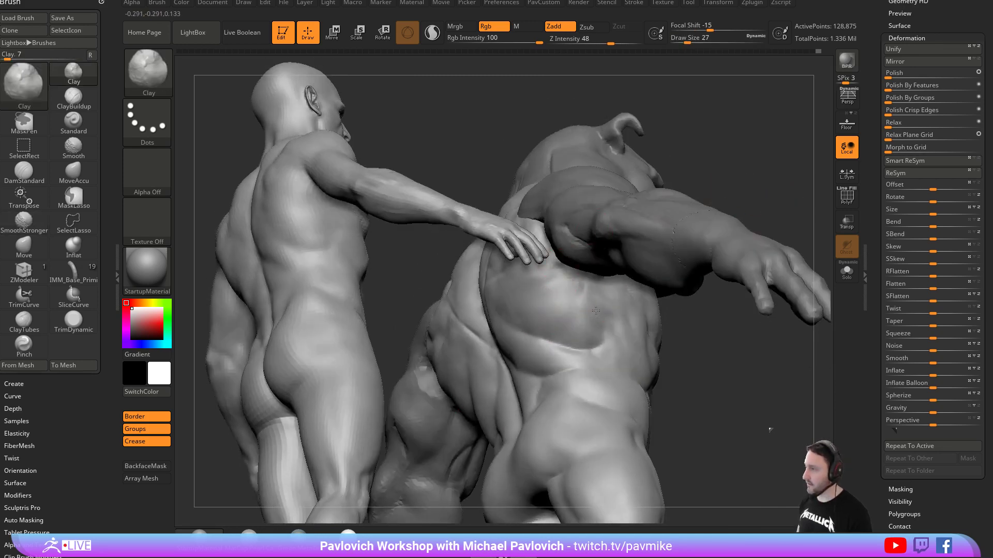
pyautogui.moveTo(760, 182); pyautogui.dragTo(565, 271)
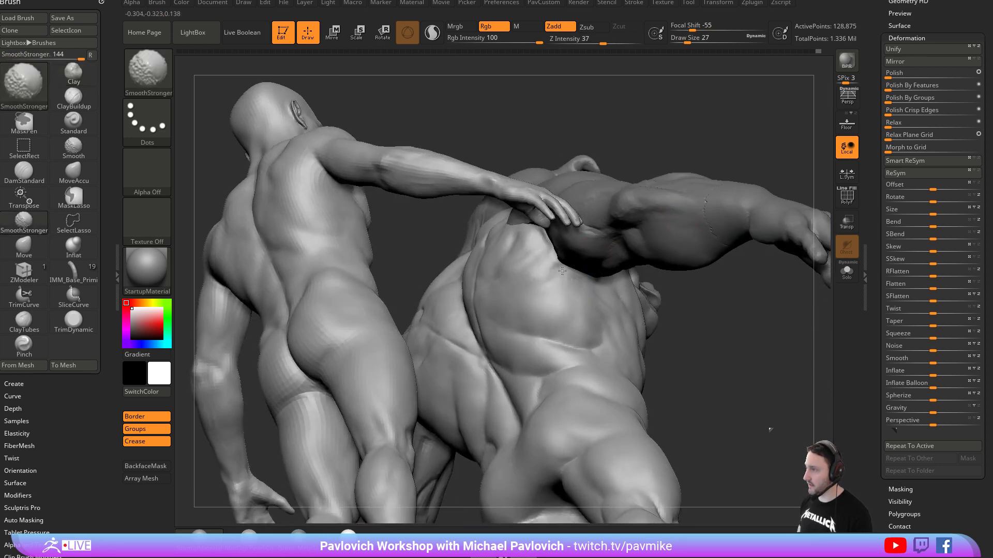
pyautogui.moveTo(757, 144)
pyautogui.mouseDown()
pyautogui.moveTo(753, 222)
pyautogui.moveTo(646, 243)
pyautogui.moveTo(568, 232)
pyautogui.mouseUp()
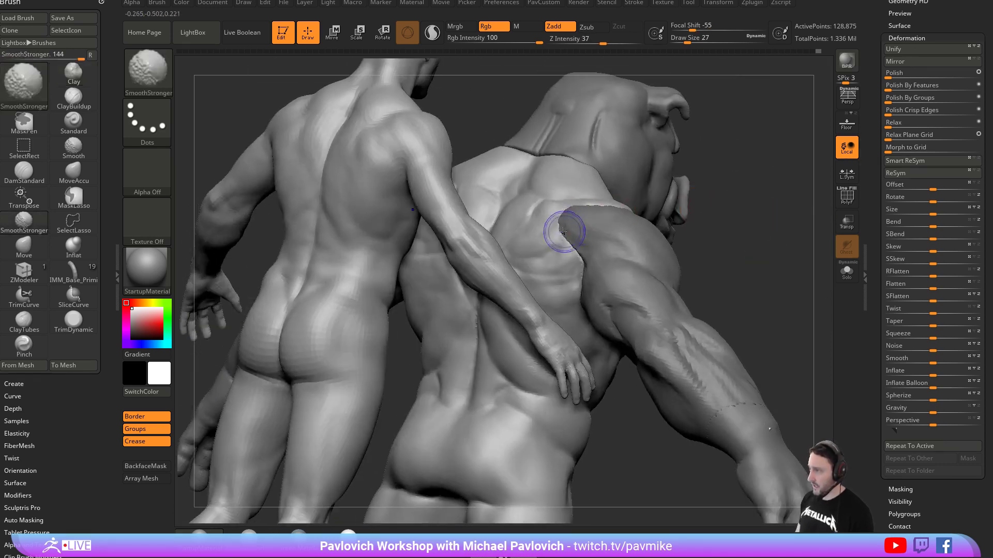
pyautogui.moveTo(693, 228)
pyautogui.mouseDown()
pyautogui.moveTo(745, 197)
pyautogui.moveTo(729, 181)
pyautogui.mouseUp()
pyautogui.keyDown('shift'); pyautogui.moveTo(620, 240); pyautogui.dragTo(590, 248); pyautogui.keyUp('shift')
# Make Bebop's arms the active subtool and smooth the muscle forms on the shoulder and upper arm.
pyautogui.moveTo(667, 196)
pyautogui.mouseDown()
pyautogui.moveTo(724, 195)
pyautogui.moveTo(688, 265)
pyautogui.mouseUp()
pyautogui.keyDown('alt'); pyautogui.click(638, 278); pyautogui.keyUp('alt')
pyautogui.moveTo(710, 212)
pyautogui.mouseDown()
pyautogui.moveTo(700, 264)
pyautogui.moveTo(664, 270)
pyautogui.moveTo(670, 261)
pyautogui.mouseUp()
pyautogui.moveTo(567, 308)
pyautogui.keyDown('shift'); pyautogui.mouseDown()
pyautogui.moveTo(598, 305)
pyautogui.moveTo(605, 269)
pyautogui.mouseUp(); pyautogui.keyUp('shift')
pyautogui.moveTo(678, 262); pyautogui.dragTo(664, 197)
pyautogui.keyDown('shift'); pyautogui.moveTo(576, 305); pyautogui.dragTo(564, 345); pyautogui.keyUp('shift')
pyautogui.moveTo(687, 294)
pyautogui.keyDown('alt'); pyautogui.mouseDown()
pyautogui.moveTo(696, 241)
pyautogui.moveTo(690, 279)
pyautogui.mouseUp(); pyautogui.keyUp('alt')
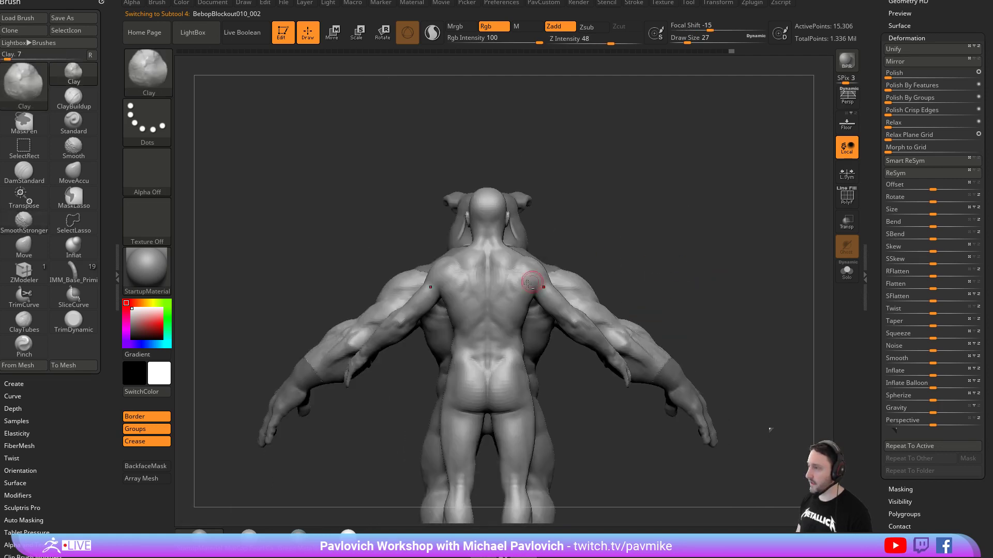
# Select the male reference body, lasso-isolate part of it with the SelectLasso brush, and show the whole mesh again.
pyautogui.keyDown('alt'); pyautogui.click(541, 279); pyautogui.keyUp('alt')
pyautogui.keyDown('alt'); pyautogui.moveTo(687, 204); pyautogui.dragTo(667, 130); pyautogui.keyUp('alt')
pyautogui.press('b')
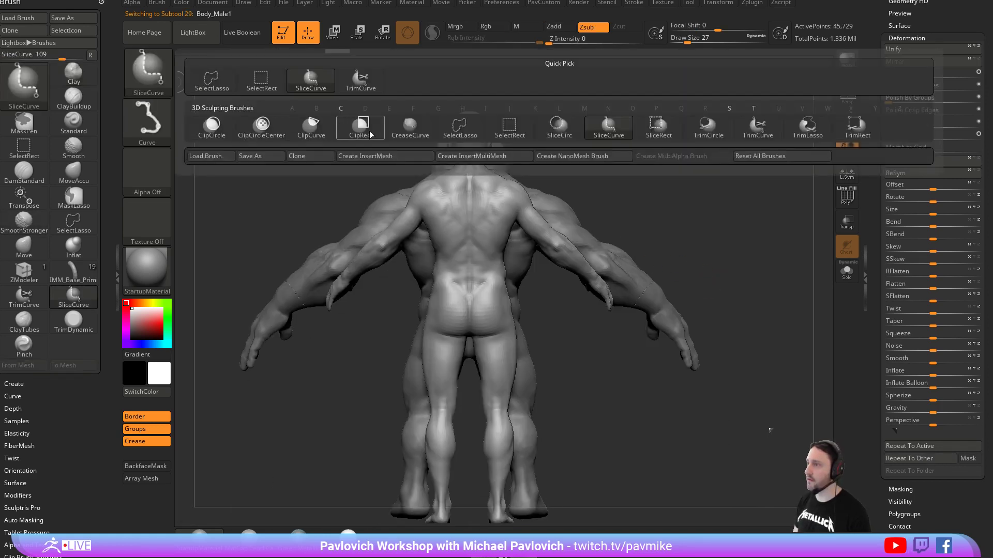
pyautogui.click(455, 132)
pyautogui.moveTo(512, 170)
pyautogui.keyDown('ctrl'); pyautogui.keyDown('shift'); pyautogui.mouseDown()
pyautogui.moveTo(684, 257)
pyautogui.moveTo(570, 342)
pyautogui.moveTo(595, 357)
pyautogui.mouseUp(); pyautogui.keyUp('shift'); pyautogui.keyUp('ctrl')
pyautogui.moveTo(737, 202)
pyautogui.mouseDown()
pyautogui.moveTo(740, 221)
pyautogui.moveTo(762, 224)
pyautogui.moveTo(734, 210)
pyautogui.mouseUp()
pyautogui.keyDown('ctrl'); pyautogui.keyDown('shift'); pyautogui.click(762, 224); pyautogui.keyUp('shift'); pyautogui.keyUp('ctrl')
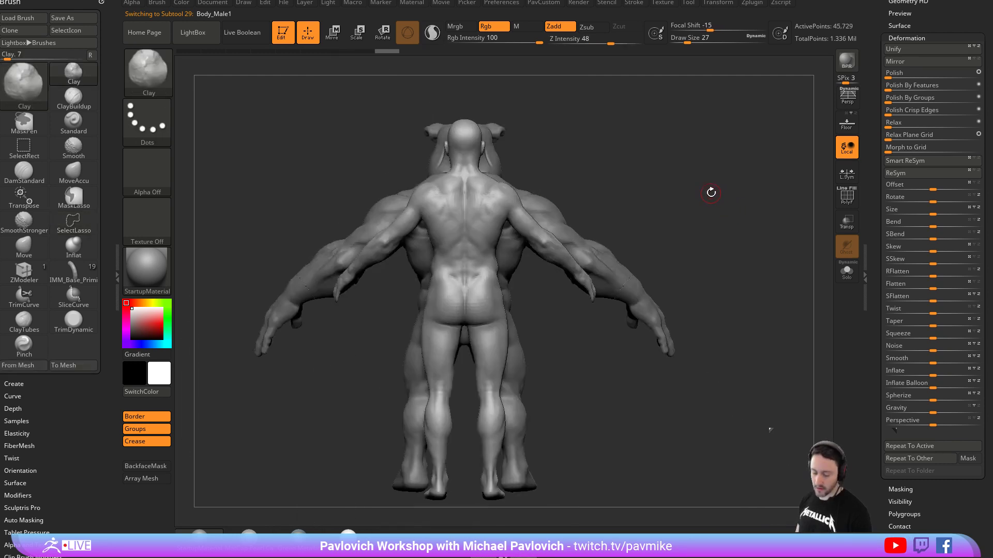
# Isolate part of the male reference body, make Bebop's torso the active subtool, and choose the Standard brush.
pyautogui.hotkey('ctrl', 'shift')
pyautogui.moveTo(467, 140)
pyautogui.keyDown('ctrl'); pyautogui.keyDown('shift'); pyautogui.mouseDown()
pyautogui.moveTo(599, 196)
pyautogui.moveTo(621, 271)
pyautogui.moveTo(647, 279)
pyautogui.mouseUp(); pyautogui.keyUp('shift'); pyautogui.keyUp('ctrl')
pyautogui.moveTo(714, 193)
pyautogui.mouseDown()
pyautogui.moveTo(749, 222)
pyautogui.moveTo(702, 254)
pyautogui.moveTo(693, 190)
pyautogui.moveTo(634, 162)
pyautogui.moveTo(717, 201)
pyautogui.moveTo(631, 250)
pyautogui.moveTo(642, 198)
pyautogui.mouseUp()
pyautogui.keyDown('alt'); pyautogui.click(600, 253); pyautogui.keyUp('alt')
pyautogui.press('2')
pyautogui.press('s')
pyautogui.press('b')
pyautogui.press('s')
pyautogui.press('t')
pyautogui.keyDown('alt'); pyautogui.click(504, 269); pyautogui.keyUp('alt')
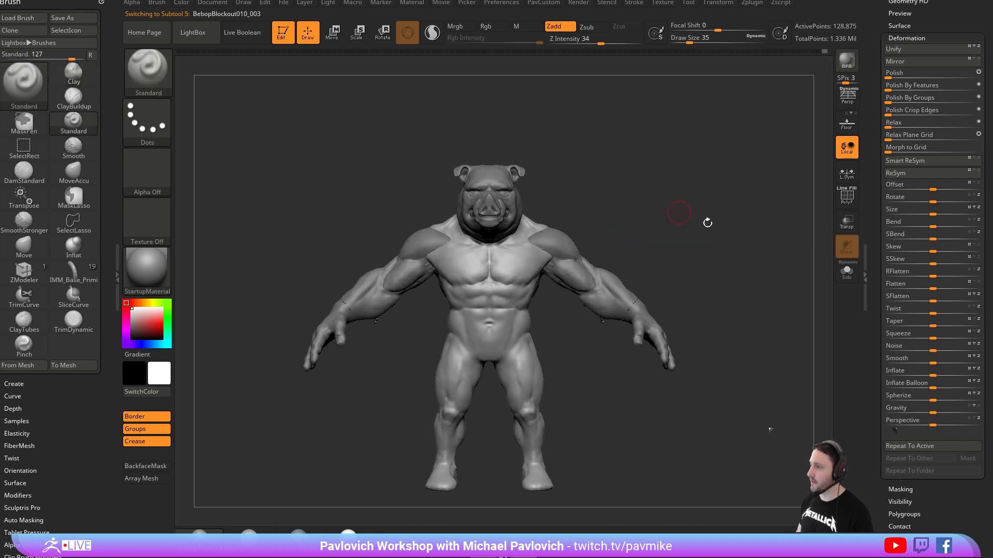
# Bring the subtool list into view and make Bebop's hands the active subtool, framing one hand up close.
pyautogui.scroll(5, 926, 294)
pyautogui.scroll(7, 955, 215)
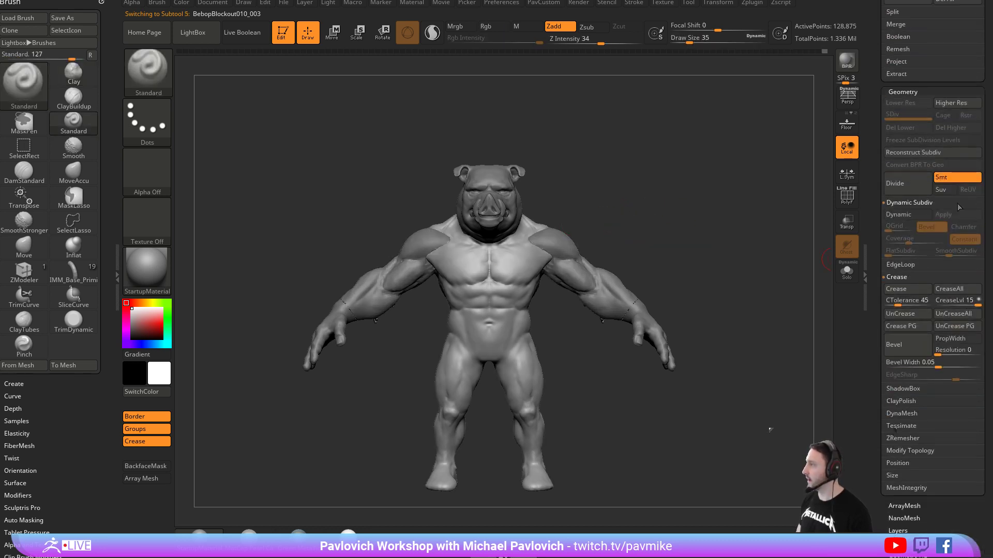
pyautogui.scroll(5, 920, 129)
pyautogui.press('shift')
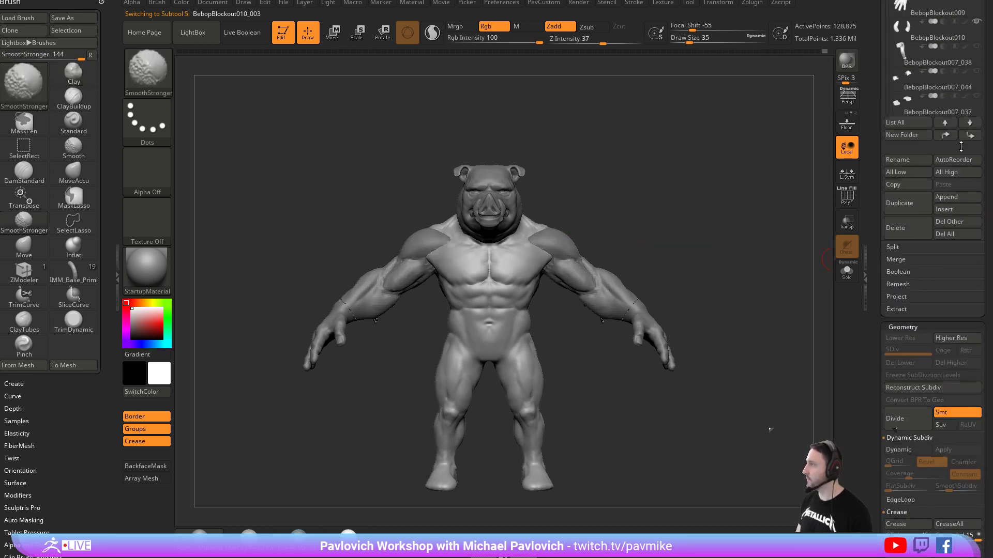
pyautogui.click(952, 136)
pyautogui.keyDown('alt'); pyautogui.click(568, 262); pyautogui.keyUp('alt')
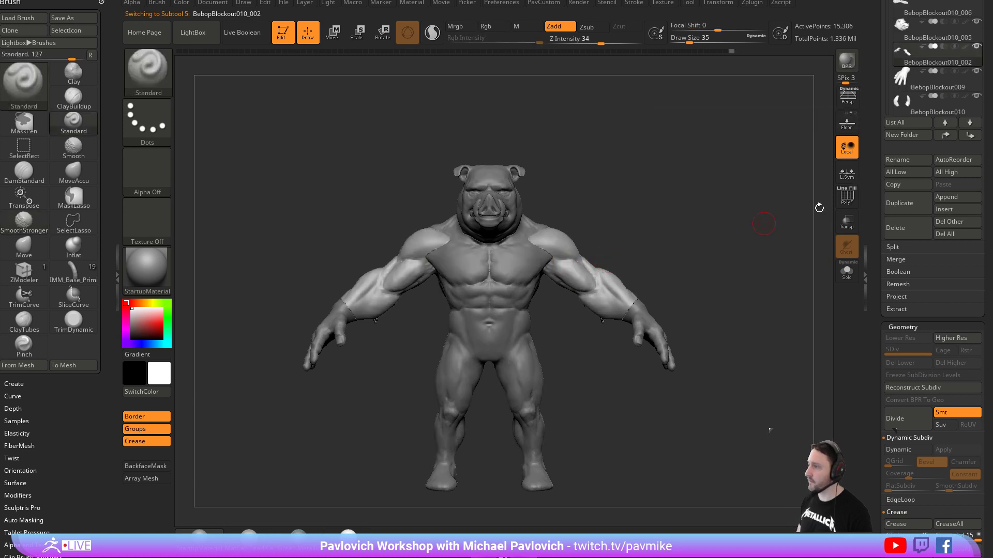
pyautogui.keyDown('alt'); pyautogui.click(642, 321); pyautogui.keyUp('alt')
pyautogui.moveTo(682, 288)
pyautogui.mouseDown()
pyautogui.moveTo(671, 271)
pyautogui.moveTo(692, 241)
pyautogui.moveTo(721, 315)
pyautogui.moveTo(683, 332)
pyautogui.moveTo(700, 337)
pyautogui.moveTo(492, 353)
pyautogui.moveTo(521, 364)
pyautogui.mouseUp()
# Build up the form of Bebop's hand with the Clay brush.
pyautogui.press('b')
pyautogui.press('c')
pyautogui.press('l')
pyautogui.press('s')
pyautogui.moveTo(610, 327)
pyautogui.mouseDown()
pyautogui.moveTo(573, 338)
pyautogui.moveTo(595, 315)
pyautogui.moveTo(654, 299)
pyautogui.moveTo(648, 314)
pyautogui.moveTo(720, 288)
pyautogui.moveTo(674, 279)
pyautogui.moveTo(643, 296)
pyautogui.moveTo(647, 281)
pyautogui.moveTo(693, 284)
pyautogui.mouseUp()
pyautogui.moveTo(530, 304); pyautogui.dragTo(529, 316)
pyautogui.moveTo(693, 287)
pyautogui.mouseDown()
pyautogui.moveTo(665, 279)
pyautogui.moveTo(590, 299)
pyautogui.moveTo(678, 274)
pyautogui.moveTo(696, 259)
pyautogui.mouseUp()
# Choose the DamStandard brush and re-DynaMesh the hands at a higher resolution.
pyautogui.press('b')
pyautogui.press('d')
pyautogui.press('s')
pyautogui.moveTo(645, 292); pyautogui.dragTo(636, 253)
pyautogui.press('2')
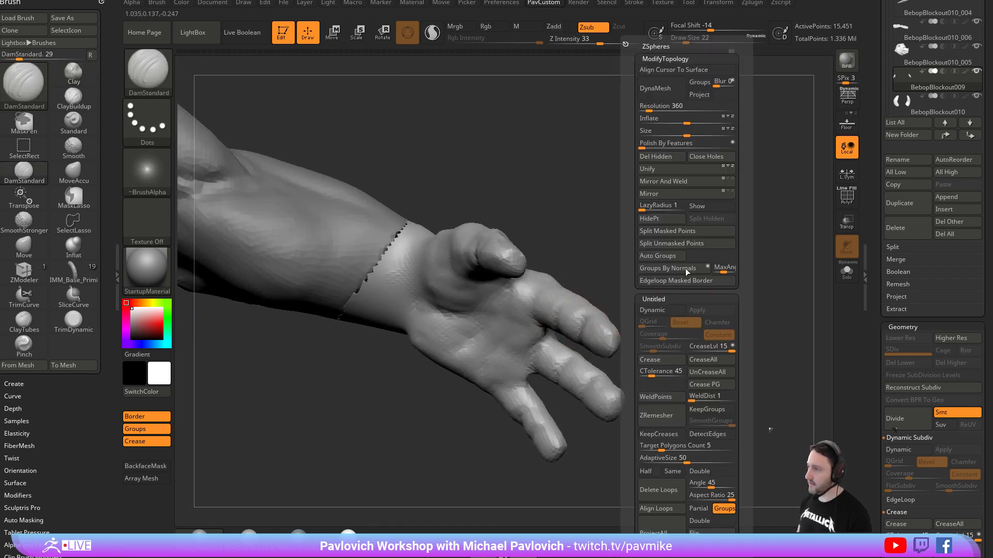
pyautogui.click(682, 107)
pyautogui.keyDown('ctrl'); pyautogui.moveTo(594, 135); pyautogui.dragTo(577, 150); pyautogui.keyUp('ctrl')
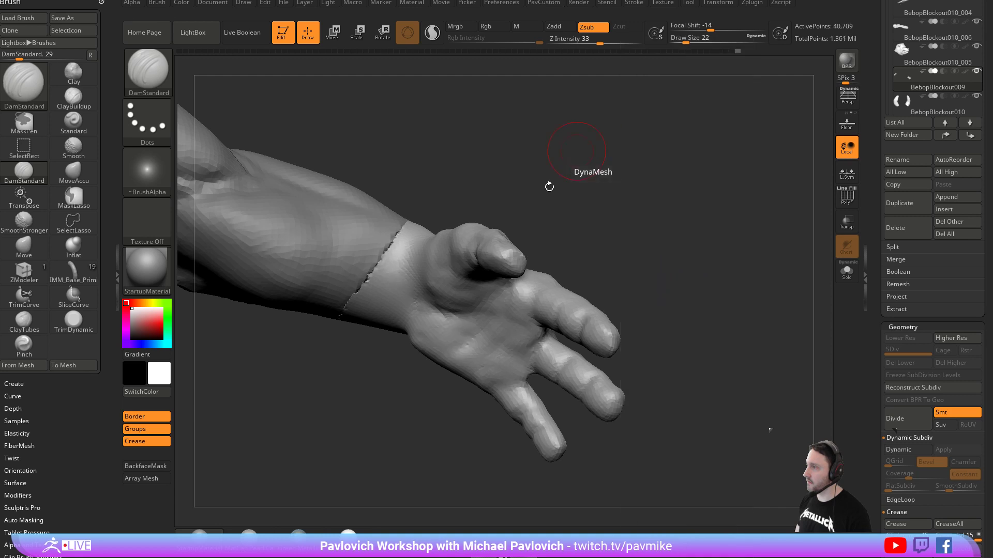
# Smooth the thumb with a smaller brush and build up its knuckle using the Clay brush at draw size 18.
pyautogui.moveTo(635, 270); pyautogui.dragTo(701, 283)
pyautogui.press('[')
pyautogui.keyDown('shift'); pyautogui.moveTo(509, 316); pyautogui.dragTo(501, 339); pyautogui.keyUp('shift')
pyautogui.press('b')
pyautogui.press('c')
pyautogui.press('l')
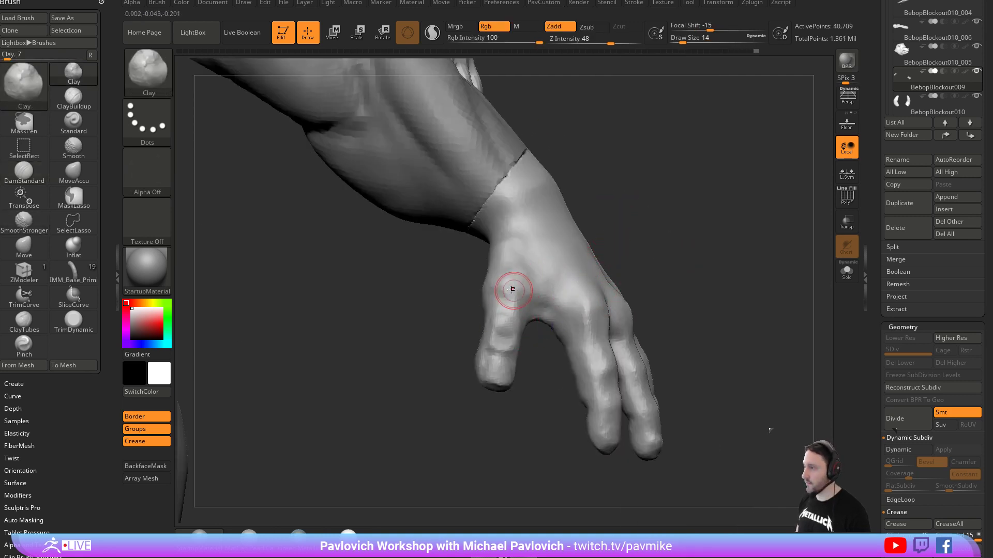
pyautogui.moveTo(636, 268)
pyautogui.mouseDown()
pyautogui.moveTo(653, 243)
pyautogui.moveTo(623, 237)
pyautogui.moveTo(624, 228)
pyautogui.moveTo(537, 259)
pyautogui.mouseUp()
pyautogui.press(']')
pyautogui.moveTo(488, 308)
pyautogui.mouseDown()
pyautogui.moveTo(471, 318)
pyautogui.moveTo(497, 312)
pyautogui.mouseUp()
# Build up the knuckles and finger joints across the back of the hand with the Clay brush.
pyautogui.moveTo(628, 303)
pyautogui.mouseDown()
pyautogui.moveTo(569, 298)
pyautogui.moveTo(558, 332)
pyautogui.mouseUp()
pyautogui.moveTo(633, 313); pyautogui.dragTo(570, 355)
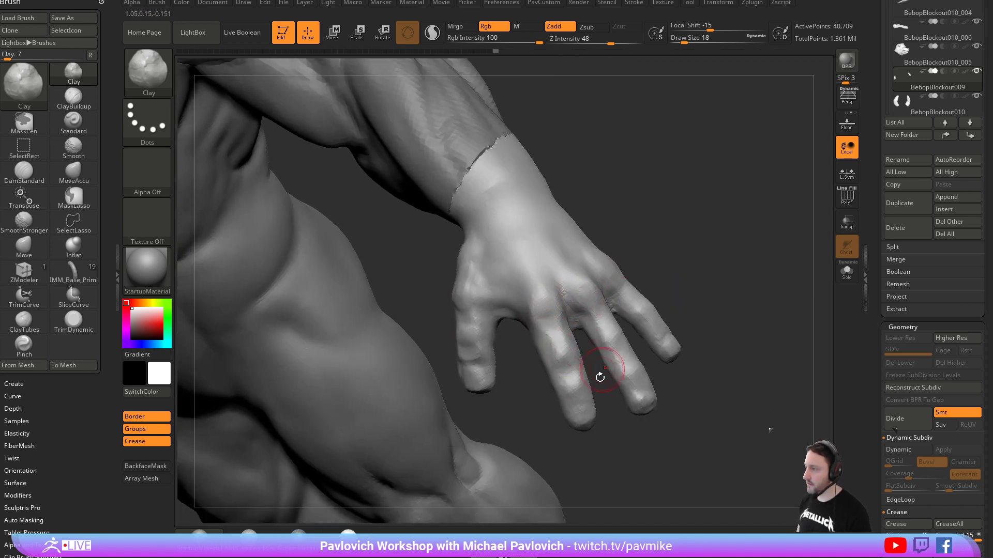
pyautogui.moveTo(662, 308); pyautogui.dragTo(557, 362)
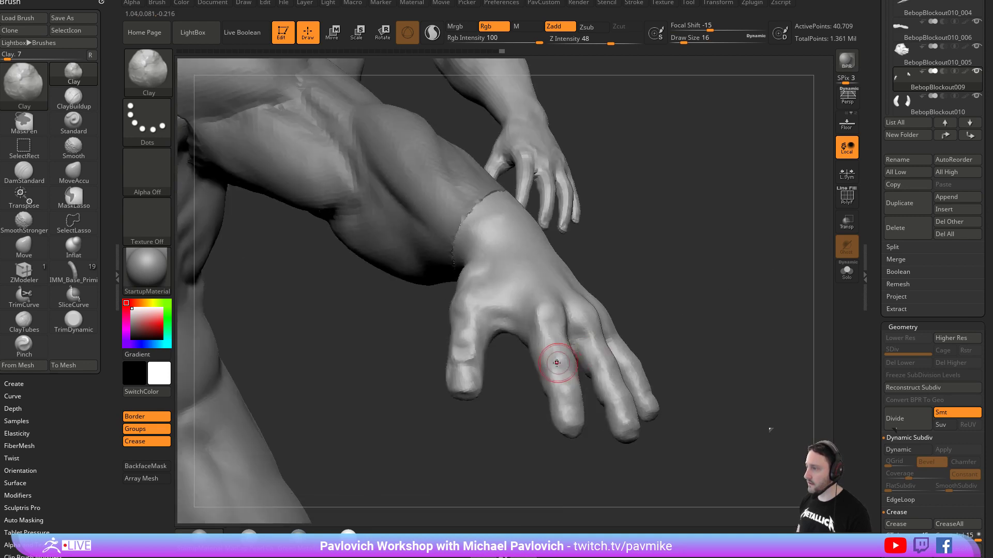
pyautogui.moveTo(680, 316); pyautogui.dragTo(594, 350)
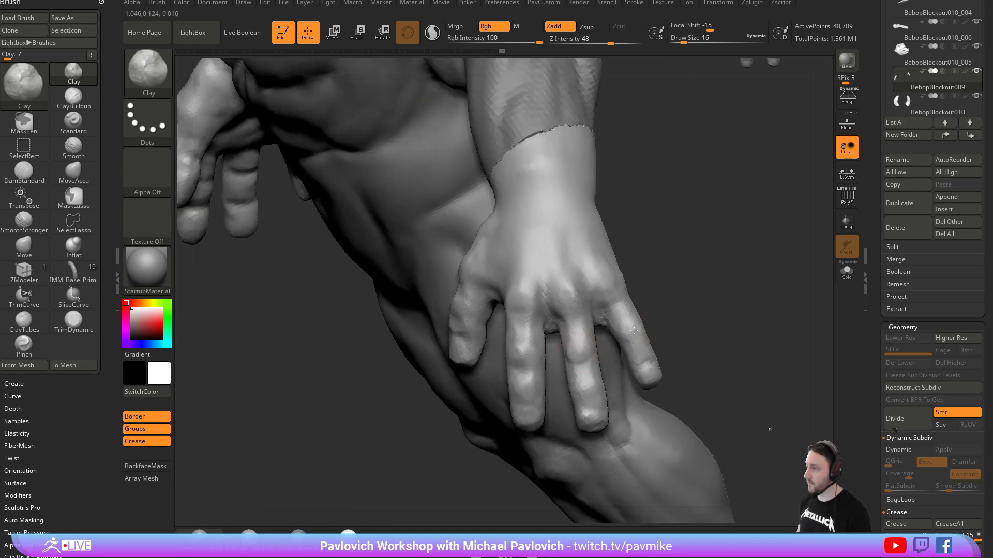
pyautogui.moveTo(677, 288)
pyautogui.mouseDown()
pyautogui.moveTo(669, 279)
pyautogui.moveTo(622, 300)
pyautogui.moveTo(646, 320)
pyautogui.moveTo(667, 308)
pyautogui.moveTo(512, 421)
pyautogui.moveTo(578, 438)
pyautogui.moveTo(567, 418)
pyautogui.mouseUp()
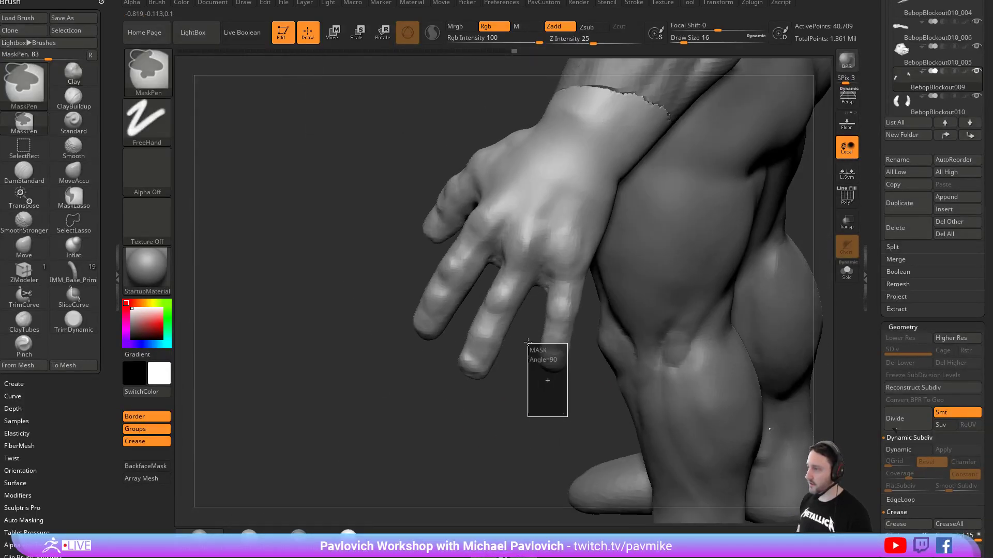
# Mask everything but the little finger's tip with MaskLasso, reposition the tip with the gizmo, and clear the mask.
pyautogui.press('b')
pyautogui.press('m')
pyautogui.press('l')
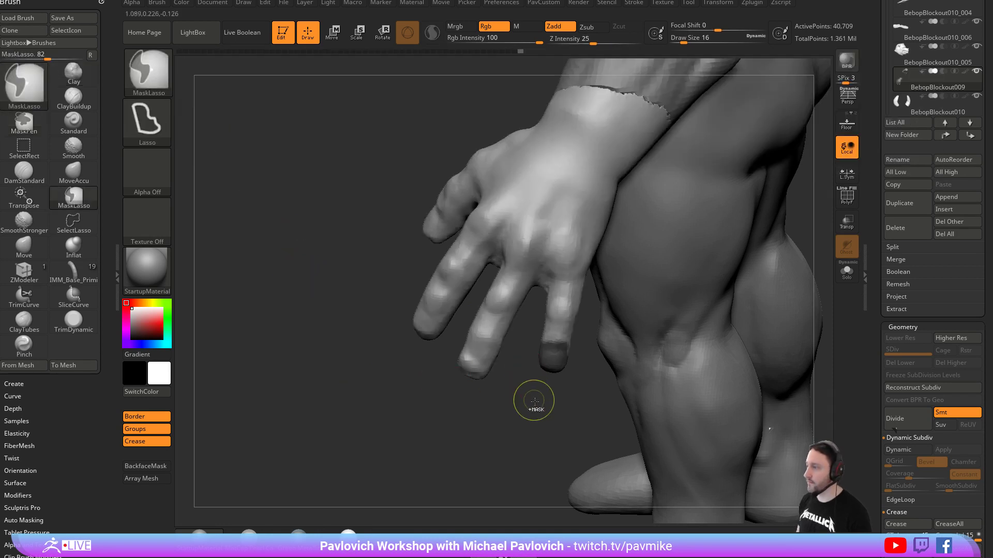
pyautogui.keyDown('ctrl'); pyautogui.click(529, 419); pyautogui.keyUp('ctrl')
pyautogui.moveTo(500, 373)
pyautogui.keyDown('ctrl'); pyautogui.mouseDown()
pyautogui.moveTo(517, 403)
pyautogui.moveTo(554, 355)
pyautogui.mouseUp(); pyautogui.keyUp('ctrl')
pyautogui.press('w')
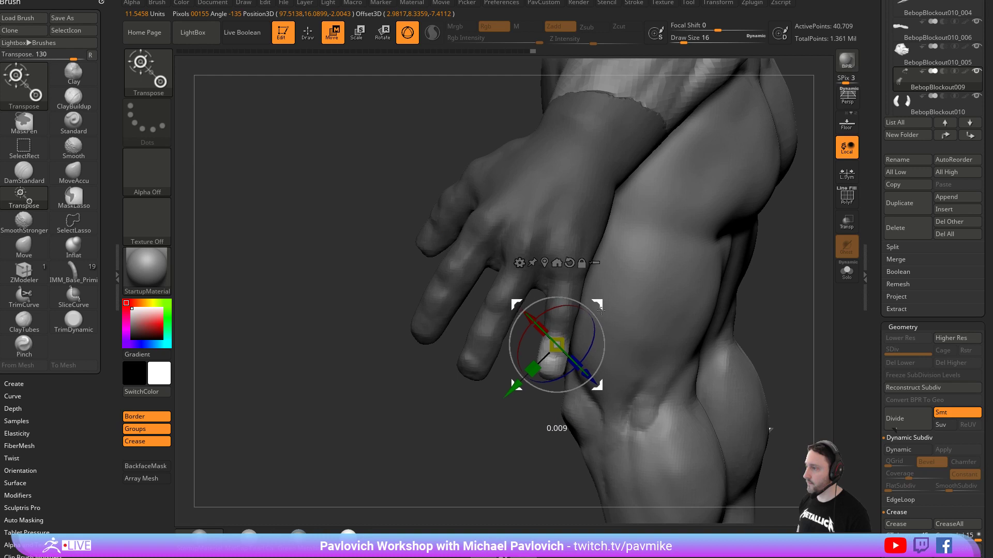
pyautogui.moveTo(601, 310); pyautogui.dragTo(600, 312)
pyautogui.keyDown('ctrl'); pyautogui.moveTo(430, 430); pyautogui.dragTo(440, 439); pyautogui.keyUp('ctrl')
# Carve joint creases on the palm side of the fingers with the DamStandard brush at draw size 16.
pyautogui.press('q')
pyautogui.moveTo(372, 440)
pyautogui.mouseDown()
pyautogui.moveTo(440, 421)
pyautogui.moveTo(394, 414)
pyautogui.moveTo(444, 384)
pyautogui.mouseUp()
pyautogui.press('b')
pyautogui.press('d')
pyautogui.press('s')
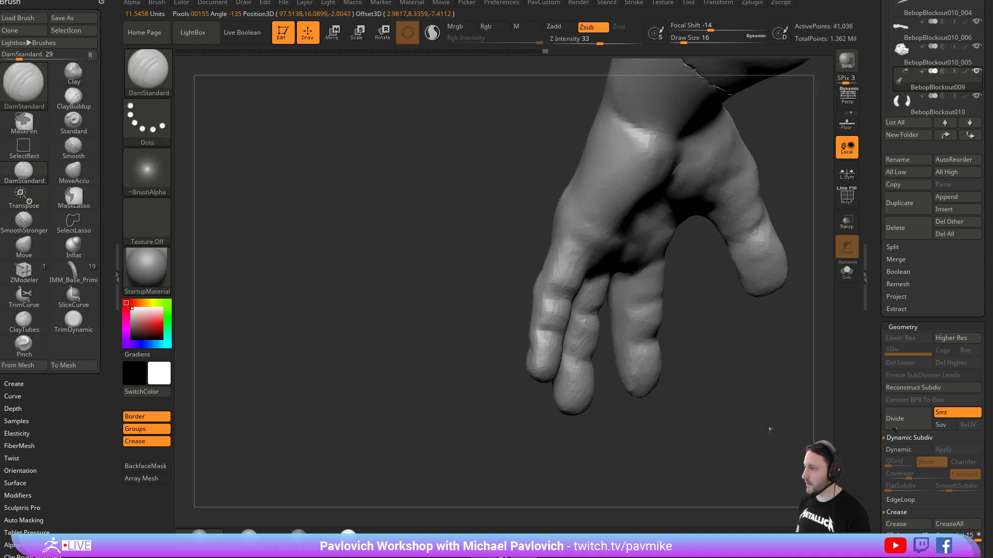
pyautogui.moveTo(575, 345); pyautogui.dragTo(565, 307)
pyautogui.moveTo(506, 353); pyautogui.dragTo(650, 247)
# Show the hands in Solo mode and deepen the creases of the fingers and palm with the DamStandard brush.
pyautogui.moveTo(626, 296); pyautogui.dragTo(829, 259)
pyautogui.click(846, 270)
pyautogui.moveTo(762, 263)
pyautogui.mouseDown()
pyautogui.moveTo(762, 288)
pyautogui.moveTo(737, 261)
pyautogui.moveTo(752, 265)
pyautogui.moveTo(746, 248)
pyautogui.moveTo(774, 367)
pyautogui.moveTo(755, 307)
pyautogui.moveTo(734, 301)
pyautogui.moveTo(756, 308)
pyautogui.moveTo(764, 290)
pyautogui.moveTo(538, 181)
pyautogui.moveTo(566, 268)
pyautogui.moveTo(580, 270)
pyautogui.mouseUp()
pyautogui.moveTo(685, 264)
pyautogui.keyDown('alt'); pyautogui.mouseDown()
pyautogui.moveTo(705, 277)
pyautogui.moveTo(603, 244)
pyautogui.moveTo(602, 213)
pyautogui.mouseUp(); pyautogui.keyUp('alt')
pyautogui.moveTo(548, 345); pyautogui.dragTo(664, 256)
pyautogui.moveTo(632, 296); pyautogui.dragTo(655, 289)
pyautogui.moveTo(538, 310)
pyautogui.mouseDown()
pyautogui.moveTo(603, 301)
pyautogui.moveTo(662, 274)
pyautogui.mouseUp()
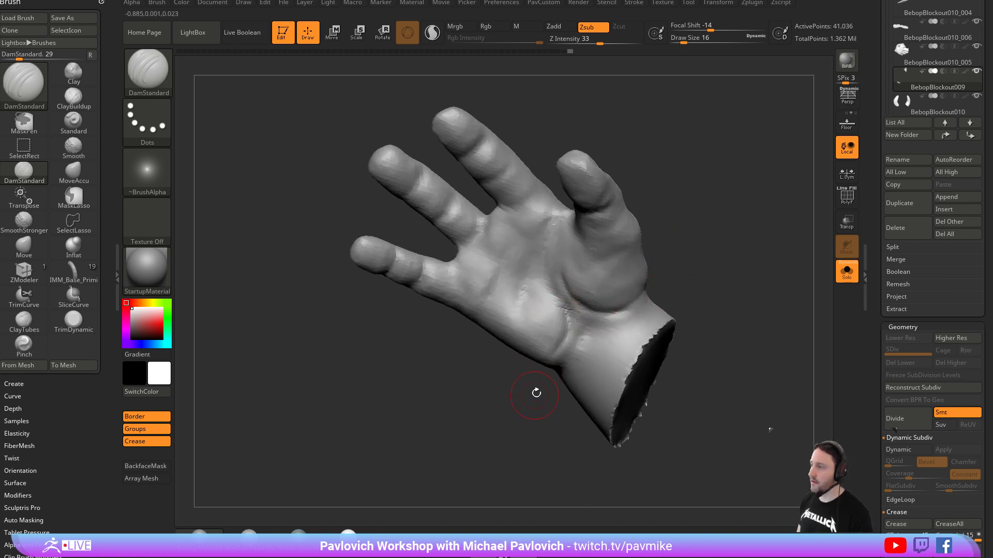
# Carve the crease between the thumb pad and the heel of the palm, and define the finger bases on the hand's back.
pyautogui.moveTo(535, 394); pyautogui.dragTo(559, 383)
pyautogui.moveTo(572, 307); pyautogui.dragTo(562, 334)
pyautogui.moveTo(656, 310)
pyautogui.mouseDown()
pyautogui.moveTo(578, 319)
pyautogui.moveTo(581, 300)
pyautogui.moveTo(756, 270)
pyautogui.moveTo(727, 246)
pyautogui.moveTo(753, 277)
pyautogui.moveTo(677, 360)
pyautogui.mouseUp()
pyautogui.moveTo(677, 360); pyautogui.dragTo(555, 290, button='right')
pyautogui.moveTo(574, 400); pyautogui.dragTo(738, 226, button='right')
pyautogui.keyDown('ctrl'); pyautogui.moveTo(600, 348); pyautogui.dragTo(584, 315, button='right'); pyautogui.keyUp('ctrl')
pyautogui.moveTo(437, 400); pyautogui.dragTo(492, 356, button='right')
pyautogui.moveTo(437, 430); pyautogui.dragTo(445, 364, button='right')
pyautogui.moveTo(598, 348); pyautogui.dragTo(708, 266, button='right')
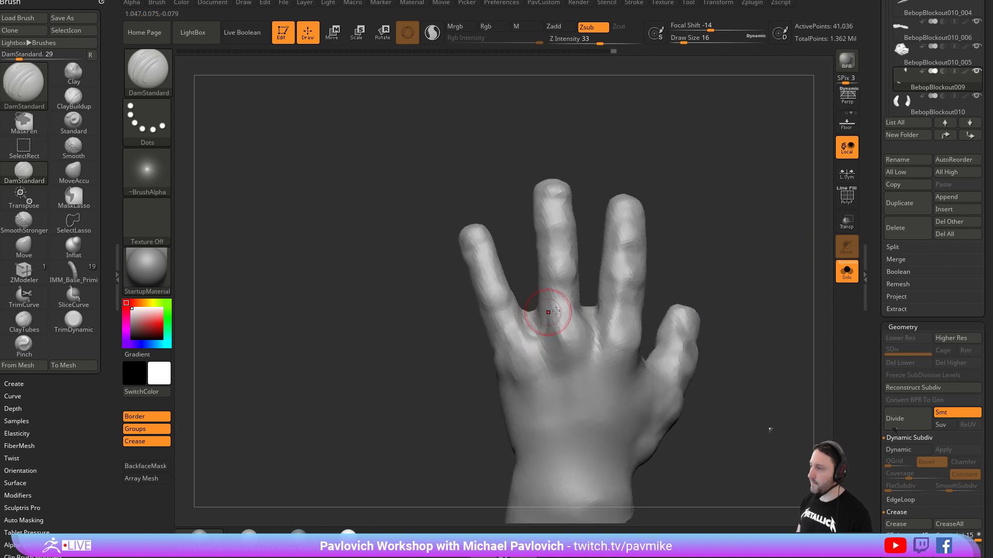
pyautogui.moveTo(542, 312); pyautogui.dragTo(599, 328, button='right')
# Reshape the knuckles and finger bases of the hand with the Move brush at draw size 18 to 20.
pyautogui.press('b')
pyautogui.press('m')
pyautogui.press('v')
pyautogui.moveTo(562, 339)
pyautogui.mouseDown()
pyautogui.moveTo(554, 333)
pyautogui.moveTo(586, 333)
pyautogui.moveTo(553, 336)
pyautogui.mouseUp()
pyautogui.press('s')
pyautogui.moveTo(696, 295); pyautogui.dragTo(693, 248)
pyautogui.moveTo(563, 342); pyautogui.dragTo(550, 335)
pyautogui.moveTo(677, 249); pyautogui.dragTo(685, 295)
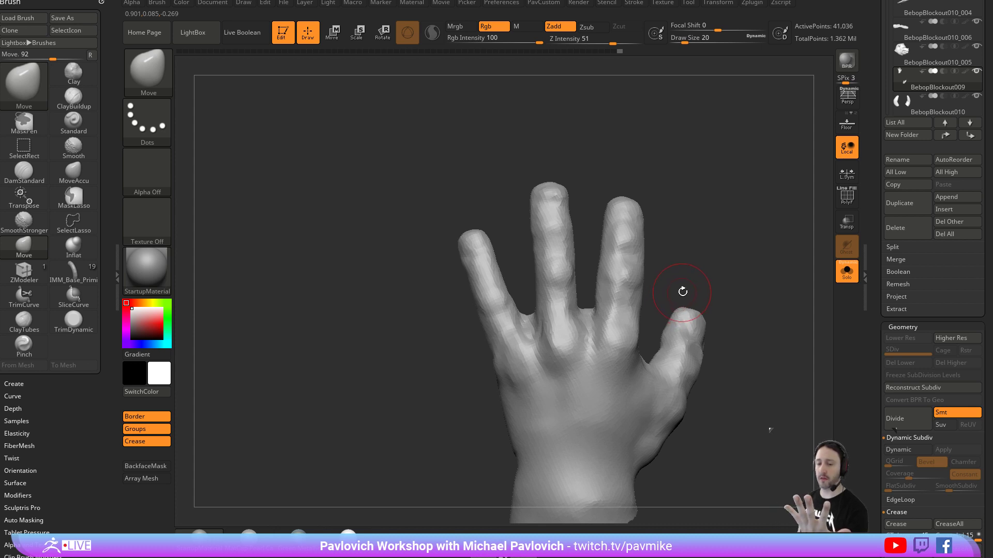
pyautogui.moveTo(710, 282); pyautogui.dragTo(633, 248)
pyautogui.press('[')
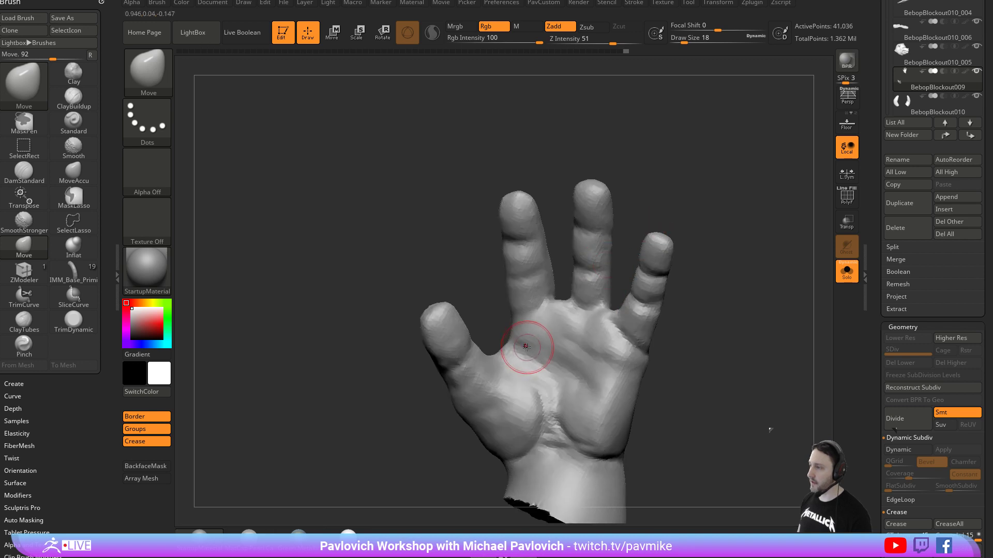
pyautogui.moveTo(487, 306)
pyautogui.mouseDown()
pyautogui.moveTo(596, 293)
pyautogui.moveTo(622, 303)
pyautogui.mouseUp()
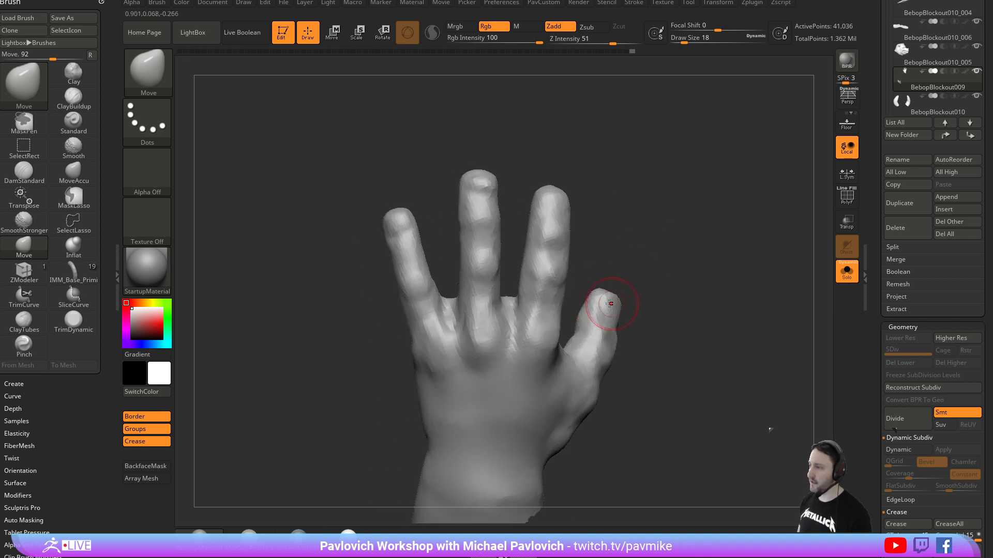
# Sculpt the webbing between the fingers with a small Standard brush and smooth it at draw size 12.
pyautogui.press('b')
pyautogui.press('s')
pyautogui.press('t')
pyautogui.press('s')
pyautogui.moveTo(475, 314); pyautogui.dragTo(473, 315)
pyautogui.moveTo(505, 321); pyautogui.dragTo(505, 307)
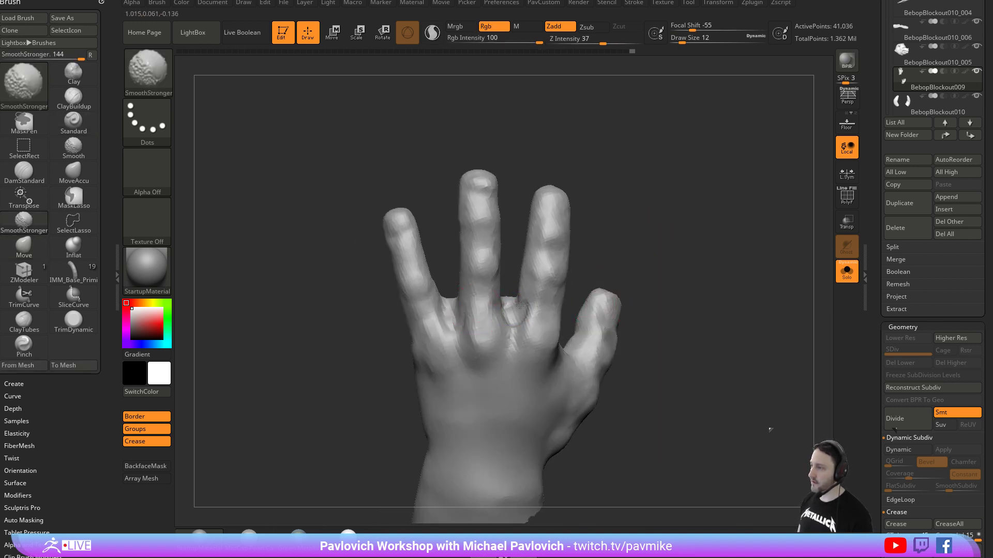
pyautogui.moveTo(600, 274); pyautogui.dragTo(613, 267)
# Adjust the webbing between the index and middle fingers with the Move brush, raising its draw size to 22.
pyautogui.press('b')
pyautogui.press('m')
pyautogui.press('v')
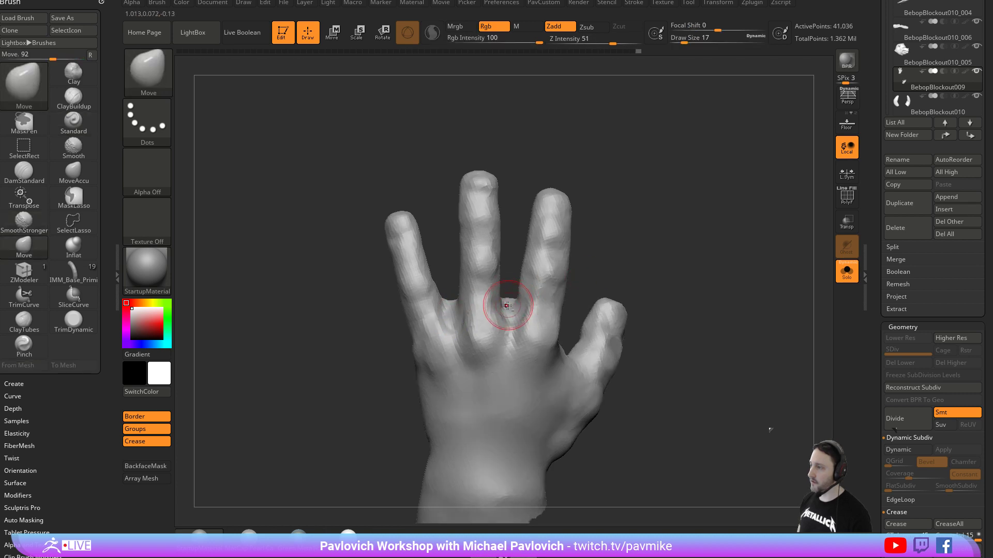
pyautogui.press('s')
pyautogui.moveTo(519, 281); pyautogui.dragTo(539, 288)
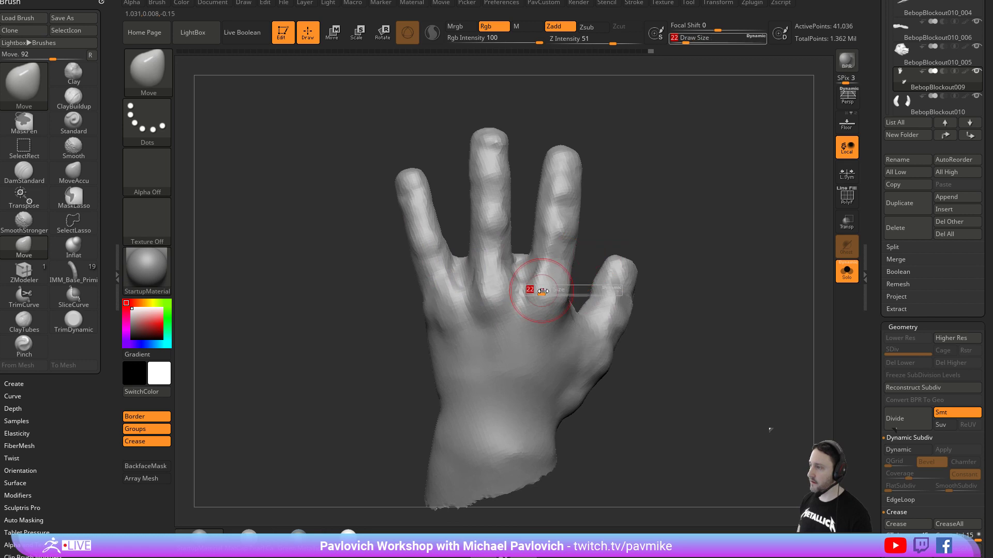
# Set the SmoothStronger brush's Z Intensity to 32.
pyautogui.press('shift')
pyautogui.keyDown('shift'); pyautogui.moveTo(603, 42); pyautogui.dragTo(598, 42); pyautogui.keyUp('shift')
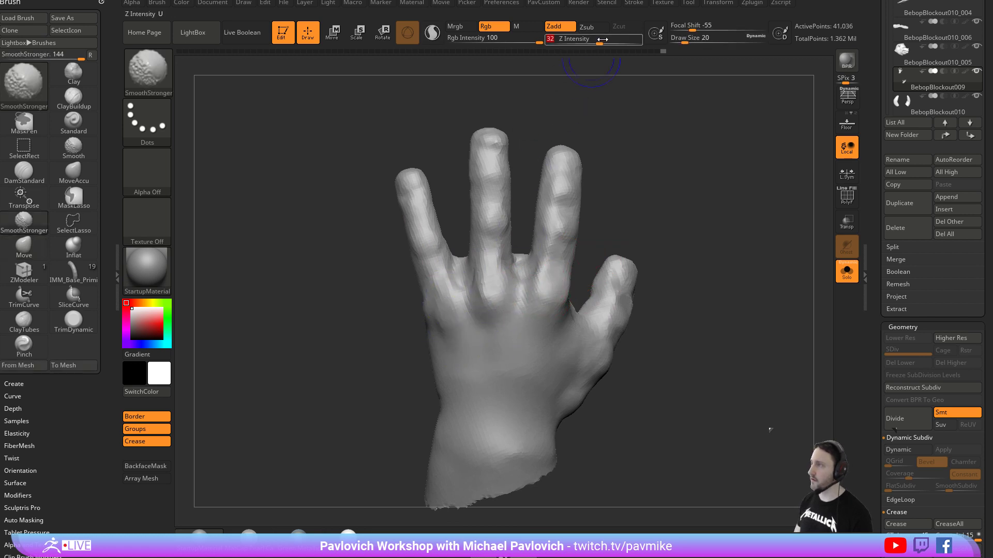
pyautogui.press('shift')
# Carve the outer edge of the hand below the little finger with the DamStandard brush at draw size 17.
pyautogui.moveTo(658, 341)
pyautogui.mouseDown()
pyautogui.moveTo(698, 288)
pyautogui.moveTo(700, 241)
pyautogui.moveTo(705, 266)
pyautogui.moveTo(642, 297)
pyautogui.moveTo(745, 284)
pyautogui.moveTo(777, 344)
pyautogui.moveTo(693, 299)
pyautogui.moveTo(707, 260)
pyautogui.mouseUp()
pyautogui.press('b')
pyautogui.press('d')
pyautogui.press('s')
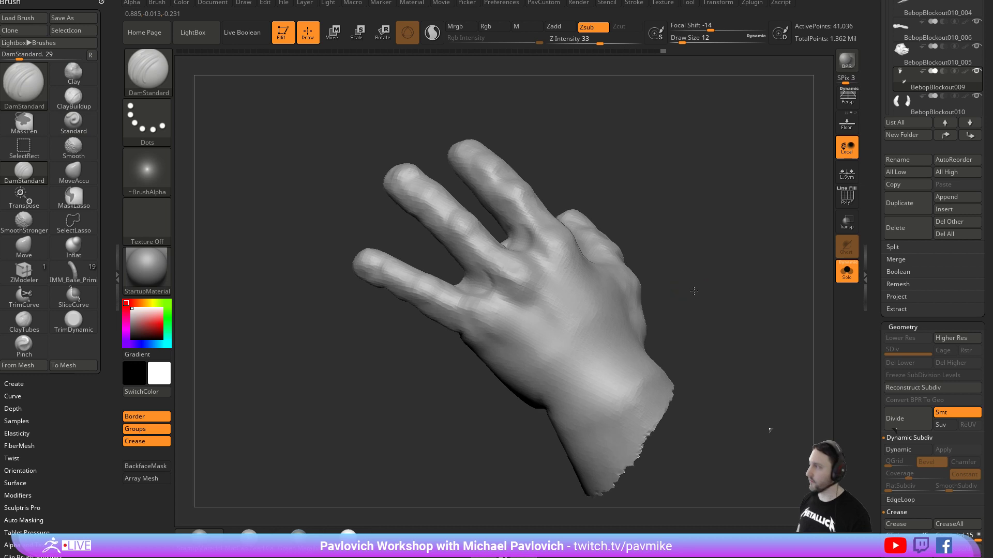
pyautogui.moveTo(690, 294); pyautogui.dragTo(700, 274)
pyautogui.moveTo(499, 364); pyautogui.dragTo(476, 364, button='right')
pyautogui.press('s')
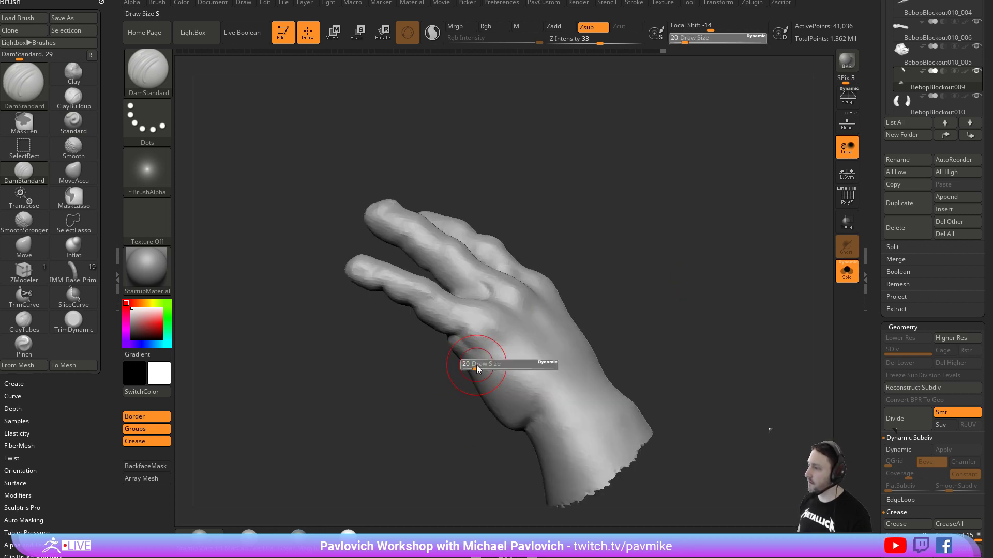
pyautogui.moveTo(548, 337); pyautogui.dragTo(490, 338, button='right')
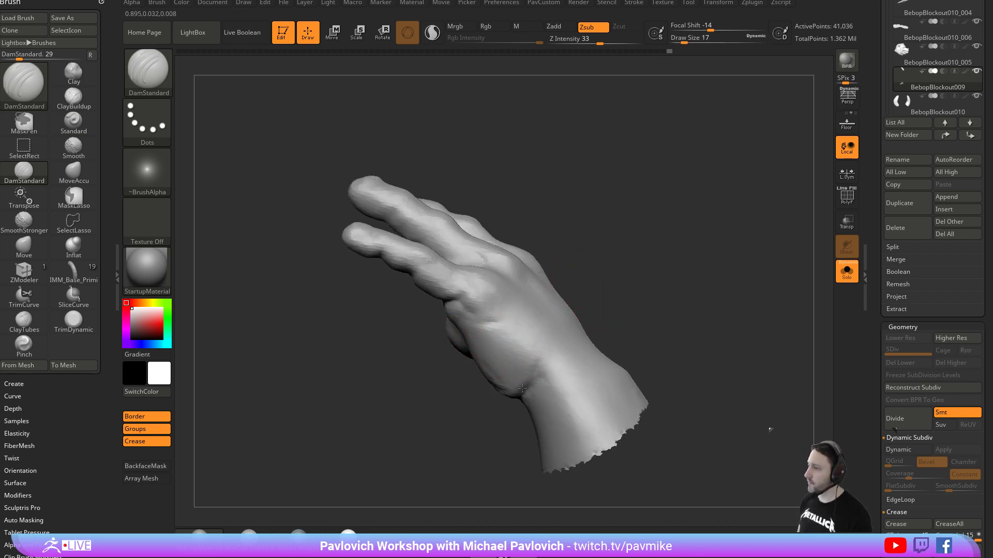
# Build up the fleshy outer heel of the hand with the Clay brush at draw size 25.
pyautogui.press('b')
pyautogui.press('c')
pyautogui.press('l')
pyautogui.moveTo(572, 287); pyautogui.dragTo(515, 337, button='right')
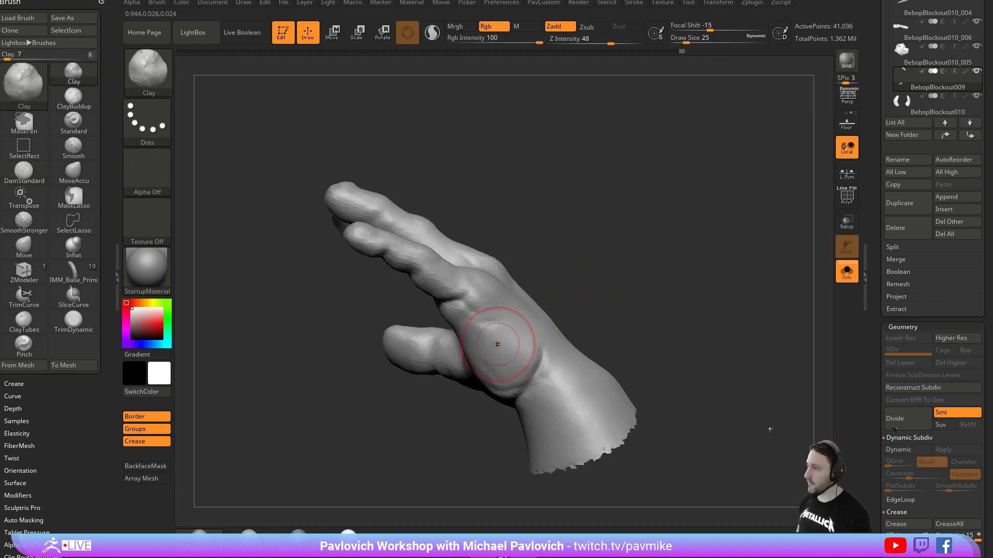
# Draw the raised tendons on the back of the hand behind the knuckles with the Standard brush.
pyautogui.moveTo(618, 299)
pyautogui.mouseDown(button='right')
pyautogui.moveTo(687, 279)
pyautogui.moveTo(687, 310)
pyautogui.moveTo(758, 314)
pyautogui.moveTo(693, 297)
pyautogui.moveTo(708, 297)
pyautogui.moveTo(695, 313)
pyautogui.moveTo(709, 316)
pyautogui.moveTo(693, 302)
pyautogui.moveTo(689, 334)
pyautogui.moveTo(672, 326)
pyautogui.mouseUp(button='right')
pyautogui.press('b')
pyautogui.press('s')
pyautogui.press('t')
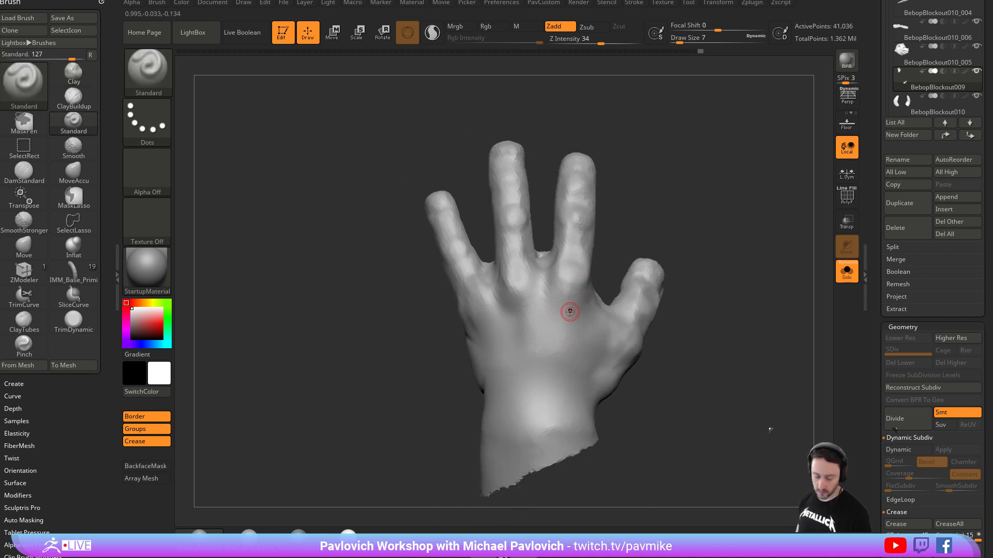
pyautogui.press('s')
pyautogui.moveTo(560, 305)
pyautogui.mouseDown()
pyautogui.moveTo(553, 344)
pyautogui.moveTo(557, 333)
pyautogui.mouseUp()
pyautogui.moveTo(554, 282)
pyautogui.mouseDown()
pyautogui.moveTo(551, 352)
pyautogui.moveTo(595, 316)
pyautogui.mouseUp()
# Carve the area between the index finger and thumb with DamStandard at draw size 17, and smooth toward the thumb base.
pyautogui.moveTo(683, 306)
pyautogui.mouseDown()
pyautogui.moveTo(641, 310)
pyautogui.moveTo(680, 288)
pyautogui.moveTo(646, 305)
pyautogui.mouseUp()
pyautogui.press('b')
pyautogui.press('d')
pyautogui.press('s')
pyautogui.press(']')
pyautogui.press('[')
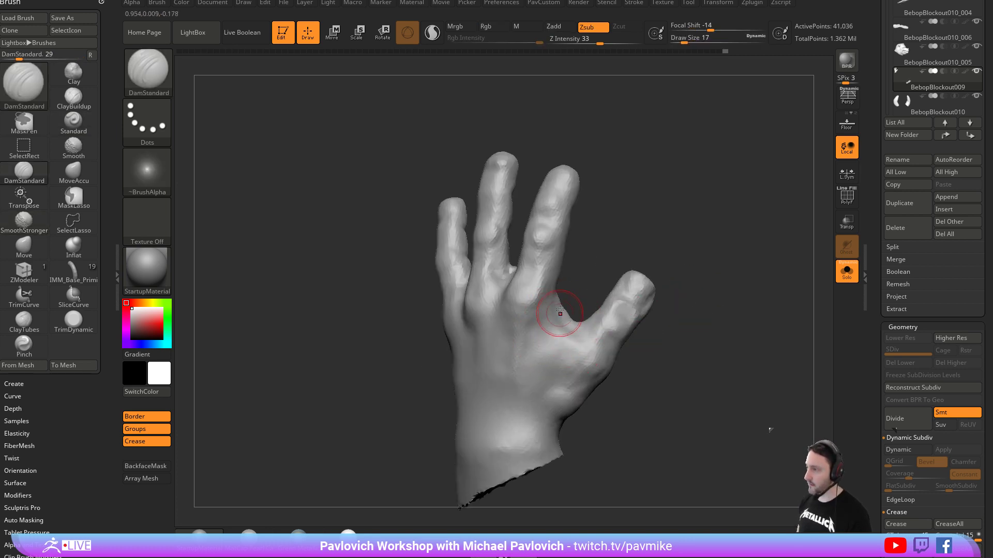
pyautogui.moveTo(650, 340); pyautogui.dragTo(642, 321)
pyautogui.keyDown('shift'); pyautogui.moveTo(580, 336); pyautogui.dragTo(603, 372); pyautogui.keyUp('shift')
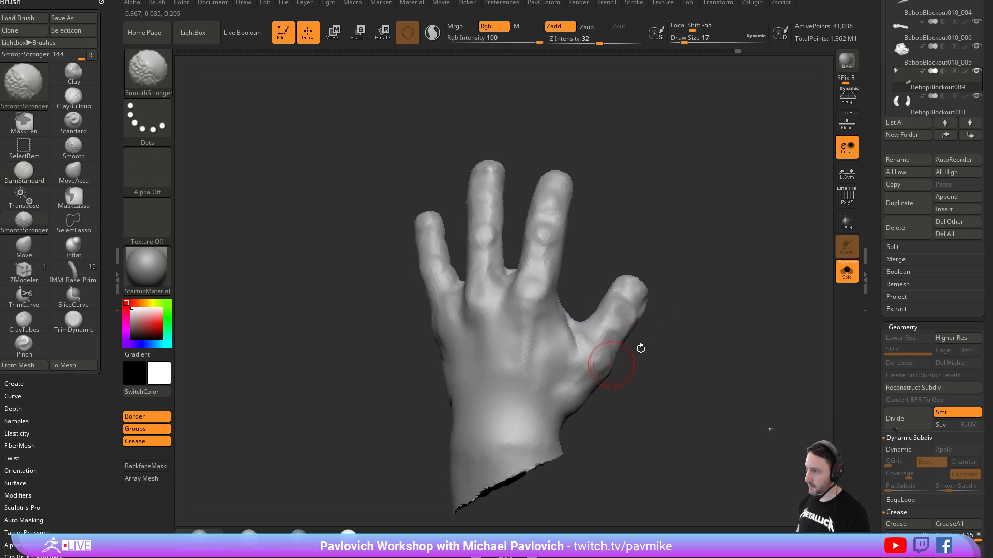
pyautogui.keyDown('alt'); pyautogui.moveTo(711, 311); pyautogui.dragTo(693, 332); pyautogui.keyUp('alt')
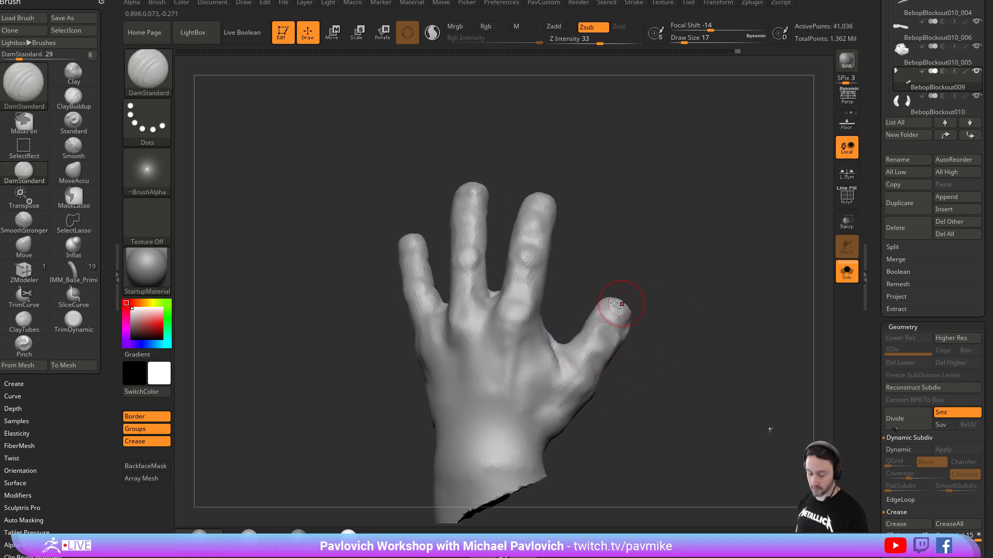
# Build up the back of the thumb with the Clay brush.
pyautogui.press('b')
pyautogui.press('c')
pyautogui.press('l')
pyautogui.moveTo(587, 330)
pyautogui.mouseDown()
pyautogui.moveTo(691, 328)
pyautogui.moveTo(673, 310)
pyautogui.moveTo(684, 250)
pyautogui.moveTo(610, 345)
pyautogui.mouseUp()
# Reshape the web of skin between the thumb and index finger with the Move brush.
pyautogui.press('b')
pyautogui.press('d')
pyautogui.press('s')
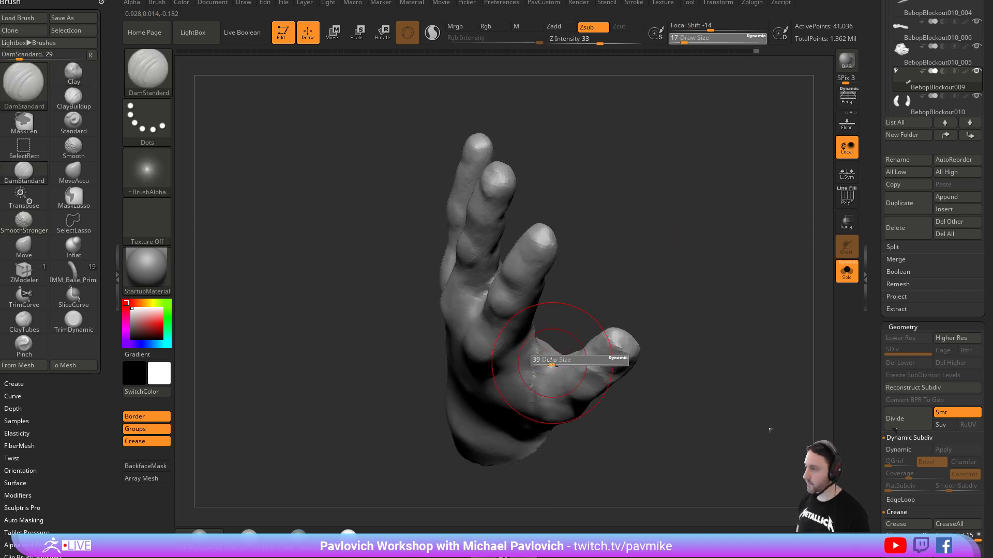
pyautogui.press('b')
pyautogui.press('m')
pyautogui.press('v')
pyautogui.moveTo(526, 334)
pyautogui.mouseDown()
pyautogui.moveTo(667, 239)
pyautogui.moveTo(692, 283)
pyautogui.moveTo(621, 325)
pyautogui.moveTo(523, 344)
pyautogui.mouseUp()
pyautogui.press('s')
pyautogui.moveTo(584, 334)
pyautogui.mouseDown()
pyautogui.moveTo(615, 338)
pyautogui.moveTo(522, 347)
pyautogui.moveTo(544, 320)
pyautogui.mouseUp()
# Define the fold between the thumb and index finger with the DamStandard brush at draw size 12, and smooth it.
pyautogui.press('b')
pyautogui.press('d')
pyautogui.press('s')
pyautogui.press('shift')
pyautogui.moveTo(594, 341); pyautogui.dragTo(650, 328)
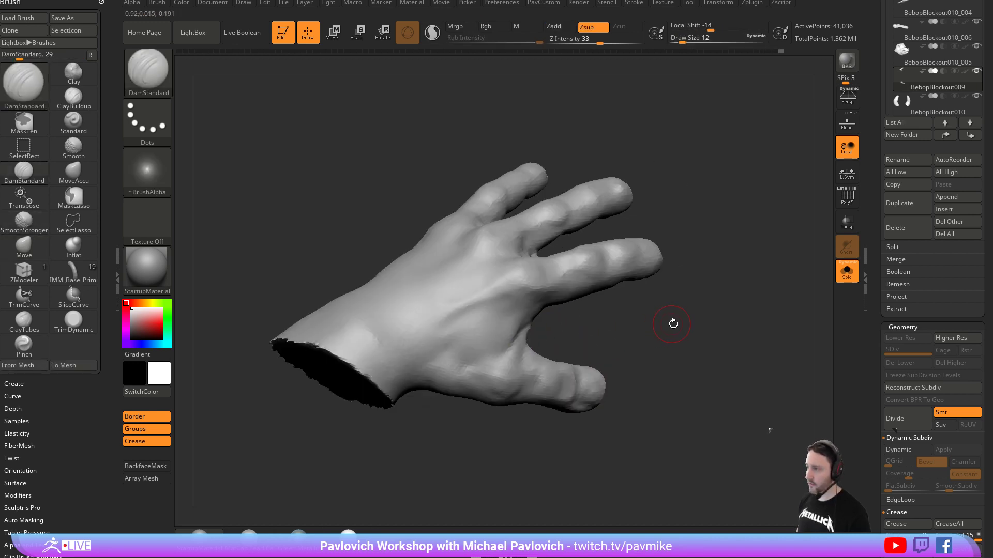
# Build up the muscle between the thumb and index finger with the Clay brush at draw size 18.
pyautogui.moveTo(695, 285)
pyautogui.keyDown('alt'); pyautogui.mouseDown()
pyautogui.moveTo(718, 308)
pyautogui.moveTo(667, 322)
pyautogui.mouseUp(); pyautogui.keyUp('alt')
pyautogui.press('b')
pyautogui.press('c')
pyautogui.press('l')
pyautogui.press(']')
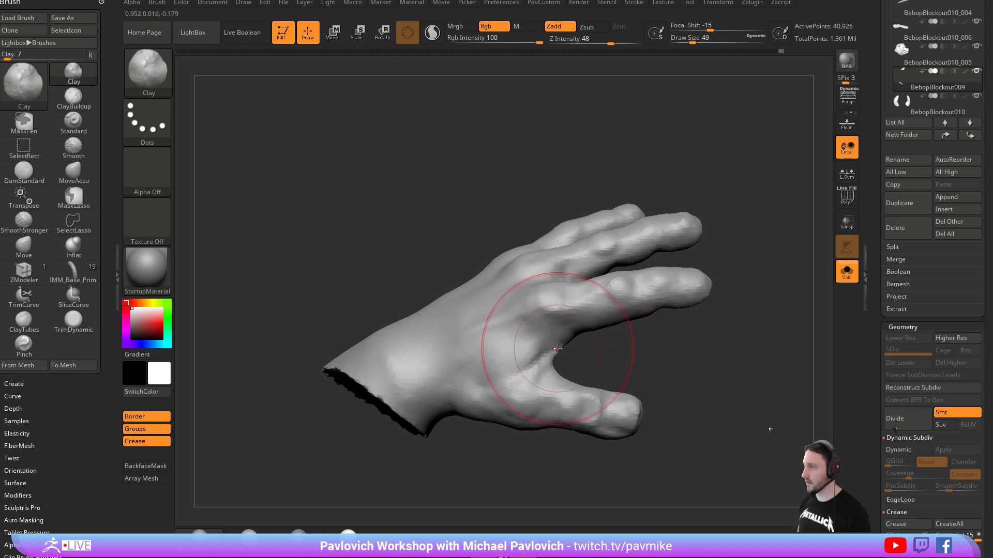
pyautogui.moveTo(534, 347); pyautogui.dragTo(568, 346)
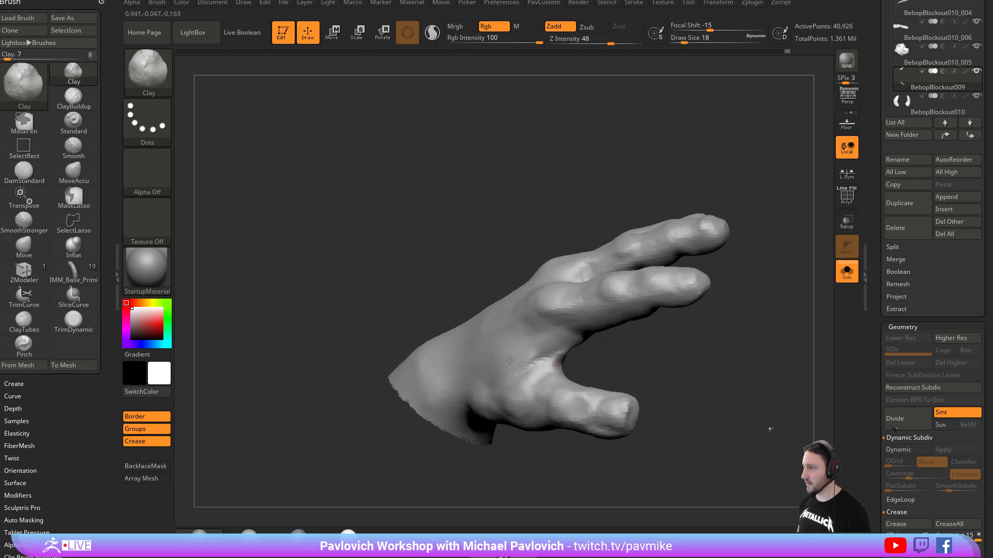
# Carve creases across the palm and at the base of the fingers with the DamStandard brush at draw size 18.
pyautogui.moveTo(750, 393)
pyautogui.mouseDown()
pyautogui.moveTo(683, 262)
pyautogui.moveTo(572, 210)
pyautogui.moveTo(673, 235)
pyautogui.moveTo(542, 336)
pyautogui.mouseUp()
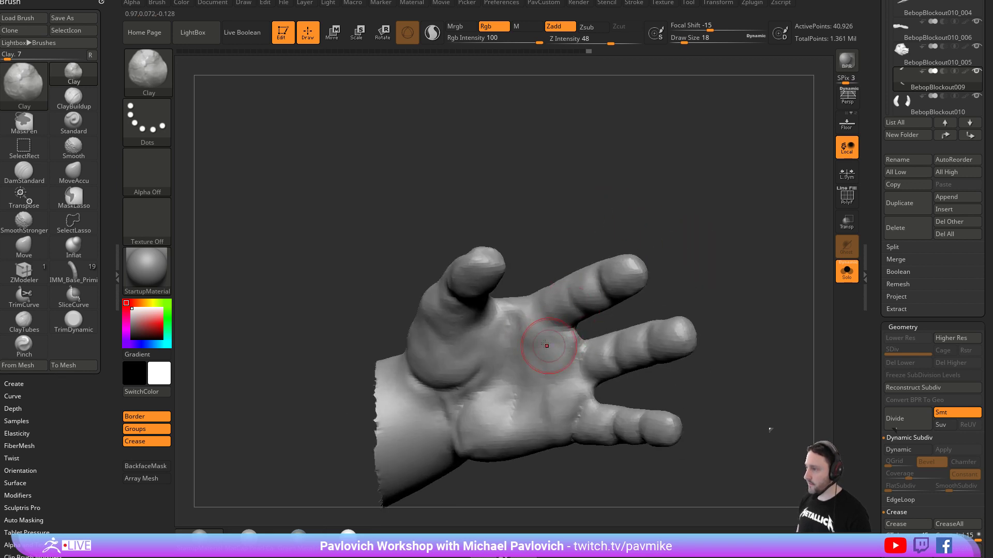
pyautogui.moveTo(713, 290)
pyautogui.mouseDown()
pyautogui.moveTo(719, 244)
pyautogui.moveTo(753, 266)
pyautogui.moveTo(701, 305)
pyautogui.moveTo(749, 238)
pyautogui.moveTo(716, 264)
pyautogui.moveTo(703, 305)
pyautogui.mouseUp()
pyautogui.press('b')
pyautogui.press('d')
pyautogui.press('s')
pyautogui.moveTo(447, 309); pyautogui.dragTo(551, 297)
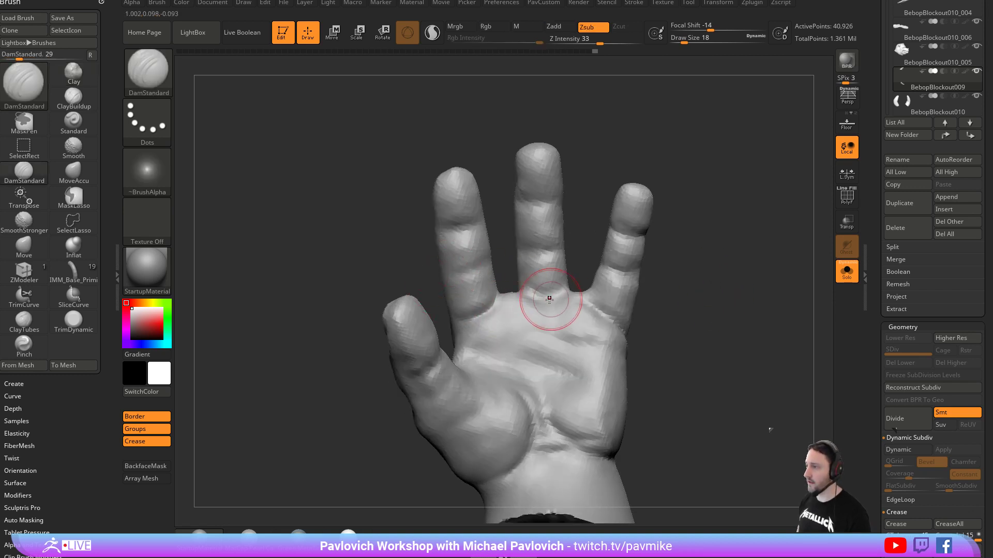
pyautogui.moveTo(677, 268); pyautogui.dragTo(639, 284)
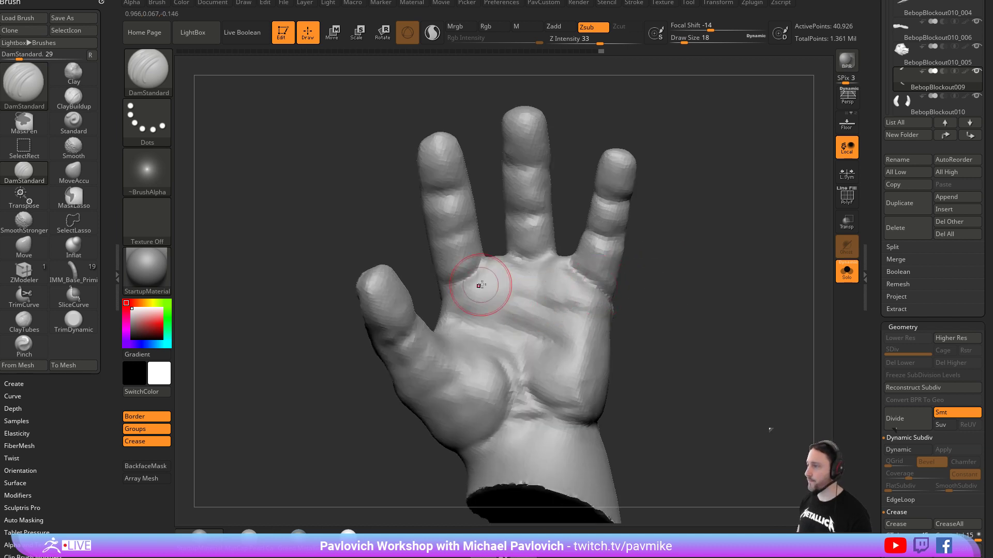
pyautogui.moveTo(637, 323); pyautogui.dragTo(600, 275)
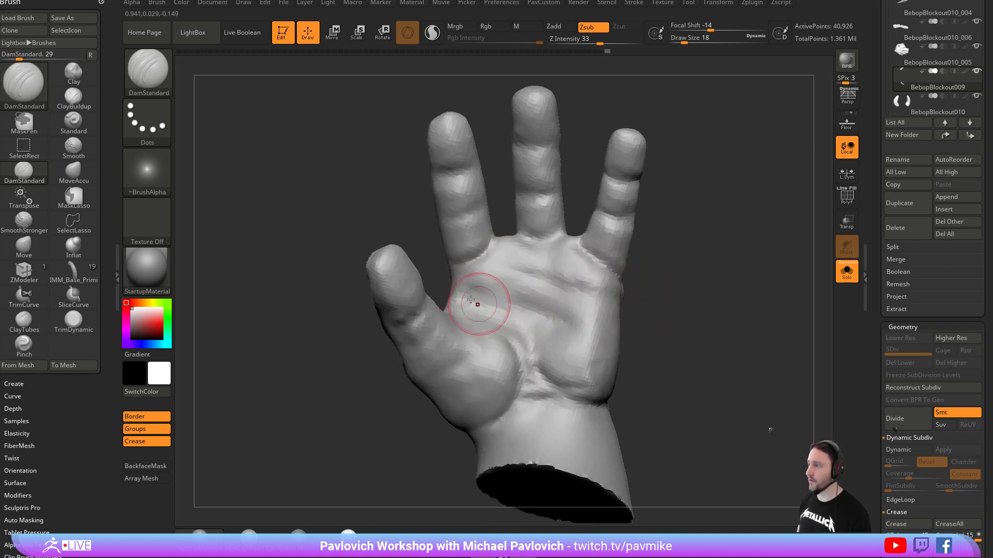
pyautogui.moveTo(649, 323)
pyautogui.mouseDown()
pyautogui.moveTo(623, 286)
pyautogui.moveTo(562, 338)
pyautogui.mouseUp()
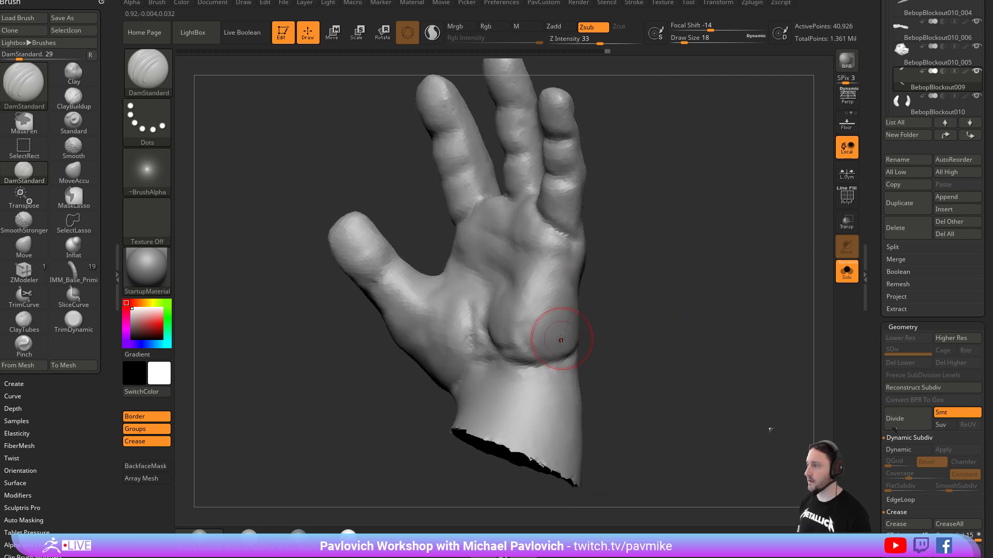
# Define the outer heel of the palm with the DamStandard brush at draw size 12, and smooth it.
pyautogui.moveTo(606, 315); pyautogui.dragTo(552, 342)
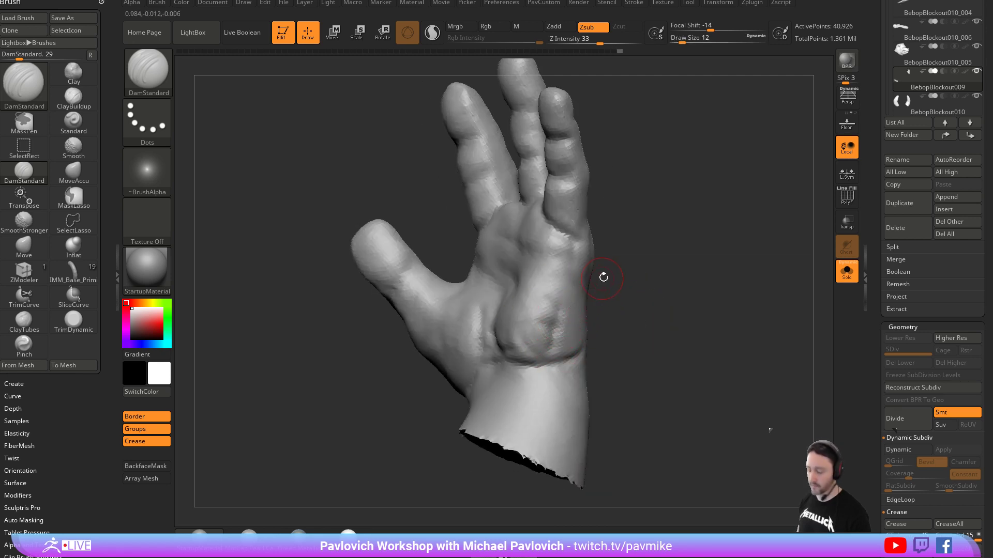
pyautogui.moveTo(601, 281); pyautogui.dragTo(545, 310)
pyautogui.press('shift')
pyautogui.moveTo(570, 350)
pyautogui.mouseDown()
pyautogui.moveTo(720, 281)
pyautogui.moveTo(746, 336)
pyautogui.moveTo(699, 264)
pyautogui.moveTo(590, 347)
pyautogui.mouseUp()
# Carve the skin folds where the outer heel of the palm meets the wrist with the DamStandard brush at draw size 13.
pyautogui.press('b')
pyautogui.press('d')
pyautogui.press('s')
pyautogui.moveTo(617, 318); pyautogui.dragTo(585, 336, button='right')
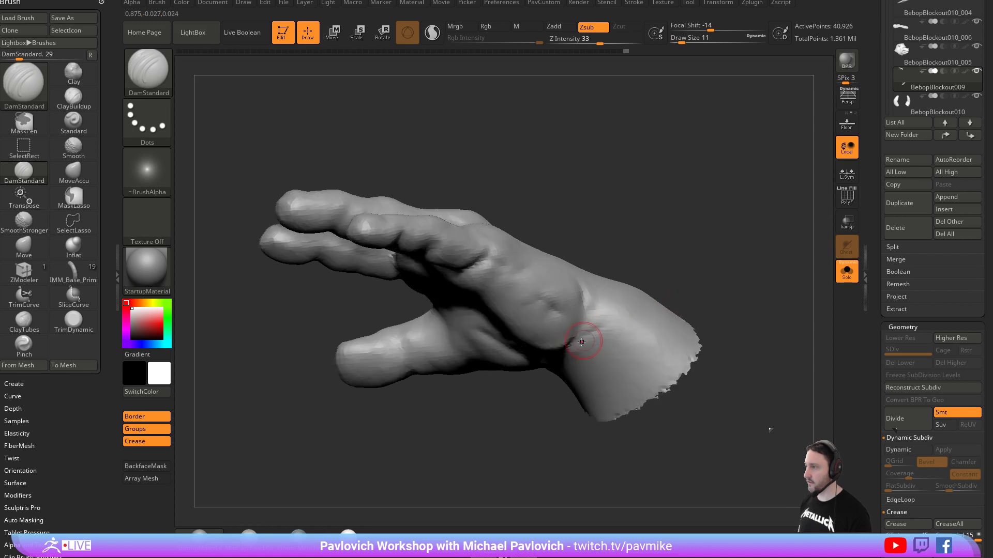
pyautogui.press(']')
pyautogui.press('s')
pyautogui.moveTo(575, 347); pyautogui.dragTo(571, 348)
pyautogui.moveTo(571, 349)
pyautogui.mouseDown()
pyautogui.moveTo(640, 310)
pyautogui.moveTo(613, 305)
pyautogui.mouseUp()
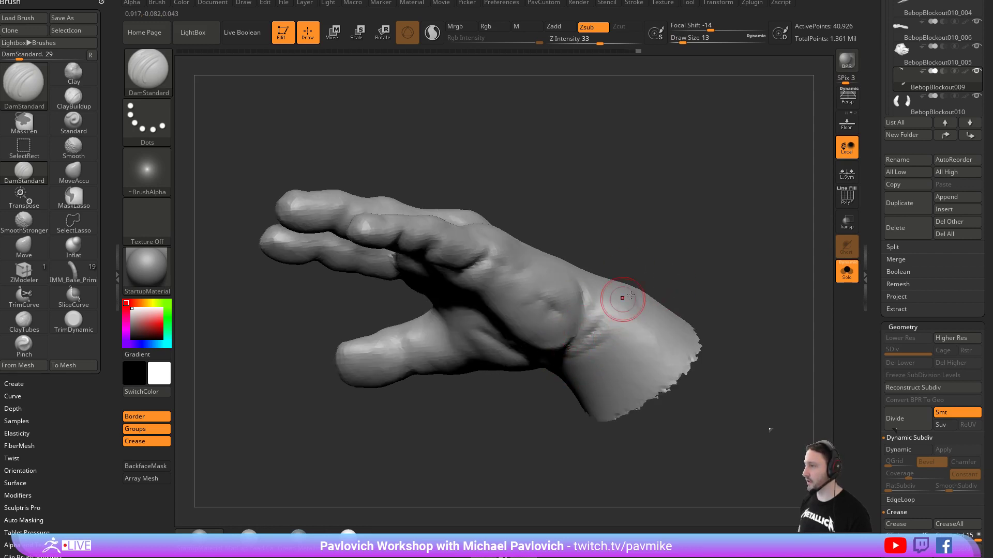
pyautogui.moveTo(613, 306); pyautogui.dragTo(567, 317, button='right')
# Sculpt the fingernail areas on the backs of the fingertips with the DamStandard brush at draw size 13.
pyautogui.press('shift')
pyautogui.moveTo(633, 261); pyautogui.dragTo(687, 277)
pyautogui.moveTo(483, 374); pyautogui.dragTo(706, 315)
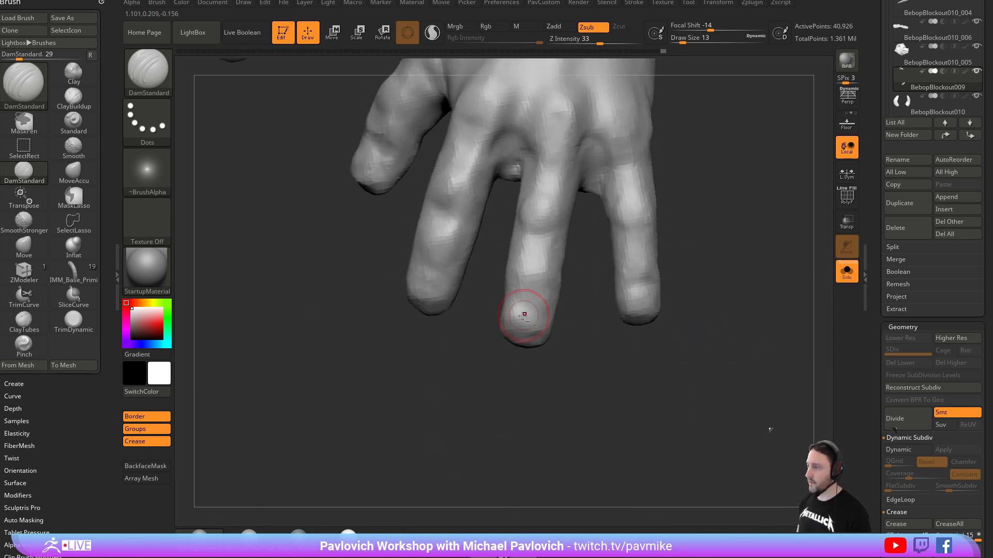
pyautogui.moveTo(527, 314); pyautogui.dragTo(525, 329)
pyautogui.moveTo(456, 343)
pyautogui.keyDown('alt'); pyautogui.mouseDown()
pyautogui.moveTo(499, 402)
pyautogui.moveTo(481, 338)
pyautogui.mouseUp(); pyautogui.keyUp('alt')
pyautogui.keyDown('shift'); pyautogui.moveTo(679, 346); pyautogui.dragTo(679, 365); pyautogui.keyUp('shift')
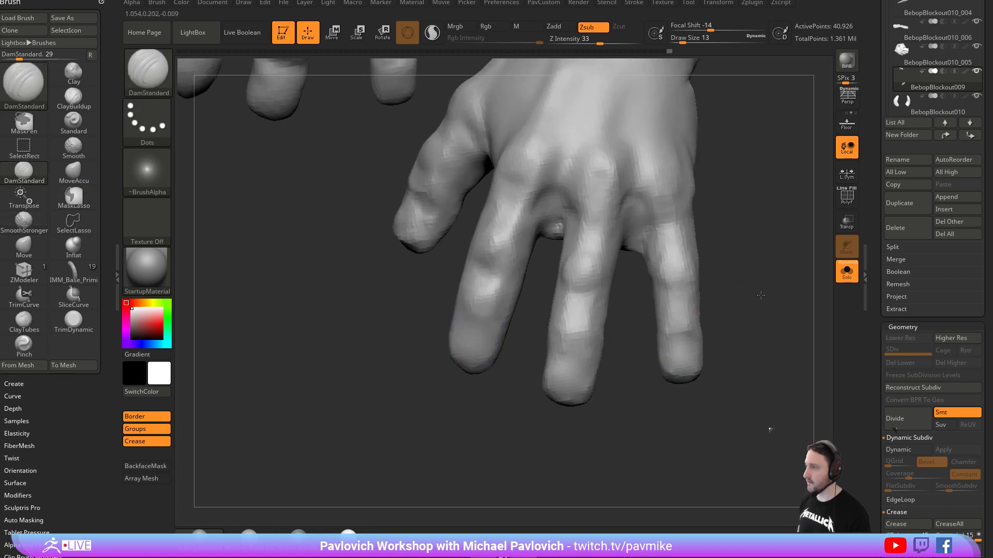
pyautogui.keyDown('alt'); pyautogui.moveTo(746, 277); pyautogui.dragTo(774, 330); pyautogui.keyUp('alt')
pyautogui.moveTo(390, 331); pyautogui.dragTo(433, 326)
pyautogui.moveTo(448, 284)
pyautogui.keyDown('shift'); pyautogui.mouseDown()
pyautogui.moveTo(439, 271)
pyautogui.moveTo(441, 291)
pyautogui.mouseUp(); pyautogui.keyUp('shift')
# Sculpt the thumbnail and sharpen the nail outlines with the DamStandard brush, reducing the draw size to 9.
pyautogui.moveTo(377, 306)
pyautogui.keyDown('alt'); pyautogui.mouseDown()
pyautogui.moveTo(404, 350)
pyautogui.moveTo(431, 346)
pyautogui.mouseUp(); pyautogui.keyUp('alt')
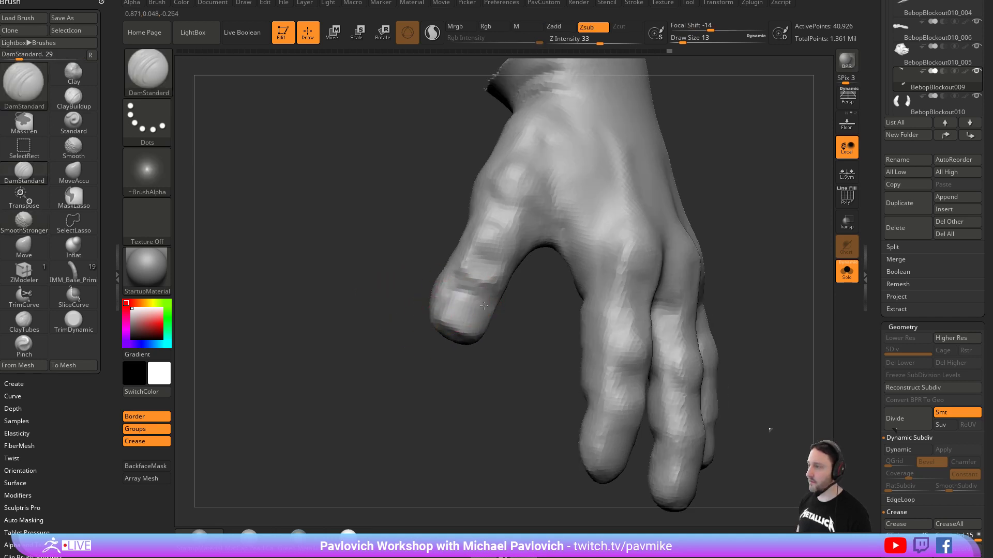
pyautogui.moveTo(483, 310); pyautogui.dragTo(455, 300)
pyautogui.moveTo(509, 383)
pyautogui.keyDown('alt'); pyautogui.mouseDown()
pyautogui.moveTo(458, 312)
pyautogui.moveTo(411, 316)
pyautogui.mouseUp(); pyautogui.keyUp('alt')
pyautogui.moveTo(529, 358)
pyautogui.mouseDown()
pyautogui.moveTo(515, 356)
pyautogui.moveTo(537, 355)
pyautogui.mouseUp()
pyautogui.moveTo(573, 387)
pyautogui.keyDown('alt'); pyautogui.mouseDown()
pyautogui.moveTo(544, 332)
pyautogui.moveTo(562, 341)
pyautogui.moveTo(611, 335)
pyautogui.moveTo(624, 346)
pyautogui.mouseUp(); pyautogui.keyUp('alt')
pyautogui.moveTo(661, 371)
pyautogui.keyDown('alt'); pyautogui.mouseDown()
pyautogui.moveTo(607, 359)
pyautogui.moveTo(649, 354)
pyautogui.moveTo(704, 284)
pyautogui.mouseUp(); pyautogui.keyUp('alt')
pyautogui.press('s')
pyautogui.moveTo(571, 301); pyautogui.dragTo(600, 297)
pyautogui.press('s')
pyautogui.moveTo(626, 254)
pyautogui.mouseDown()
pyautogui.moveTo(598, 291)
pyautogui.moveTo(621, 297)
pyautogui.mouseUp()
pyautogui.moveTo(459, 314); pyautogui.dragTo(498, 308)
pyautogui.moveTo(339, 463); pyautogui.dragTo(365, 399)
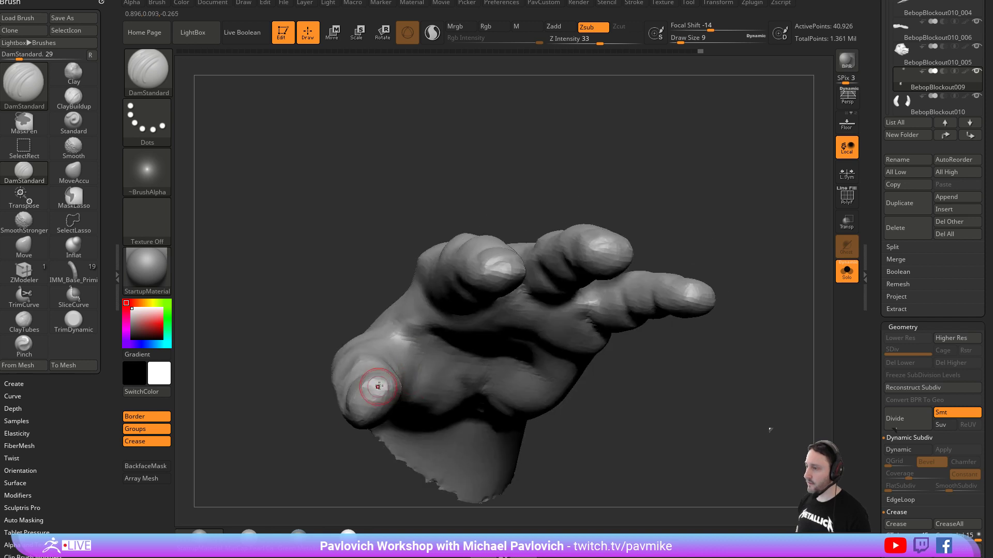
# Carve the joint creases on the palm side of the fingers with the DamStandard brush at draw size 9.
pyautogui.moveTo(710, 239); pyautogui.dragTo(663, 266)
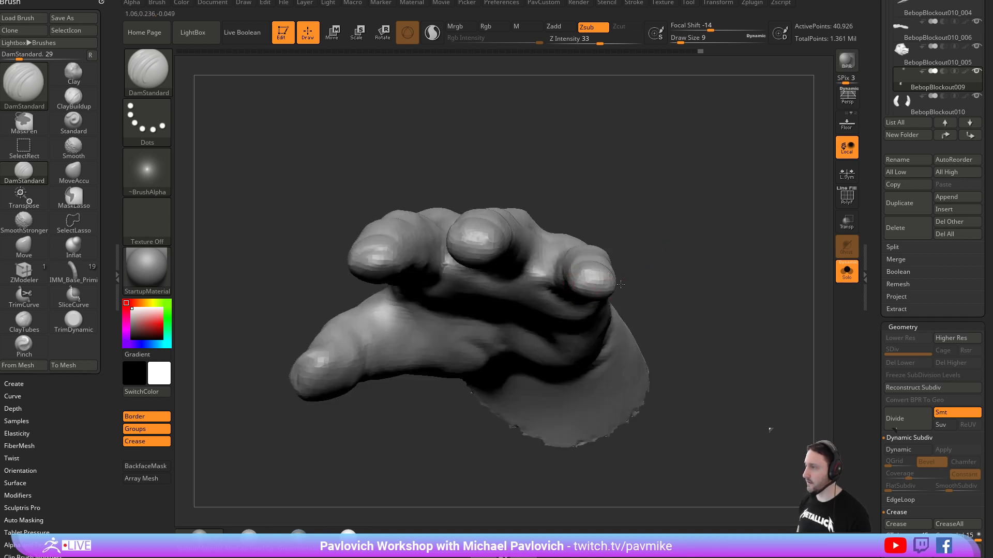
pyautogui.moveTo(583, 278); pyautogui.dragTo(572, 338)
pyautogui.moveTo(609, 387); pyautogui.dragTo(581, 303)
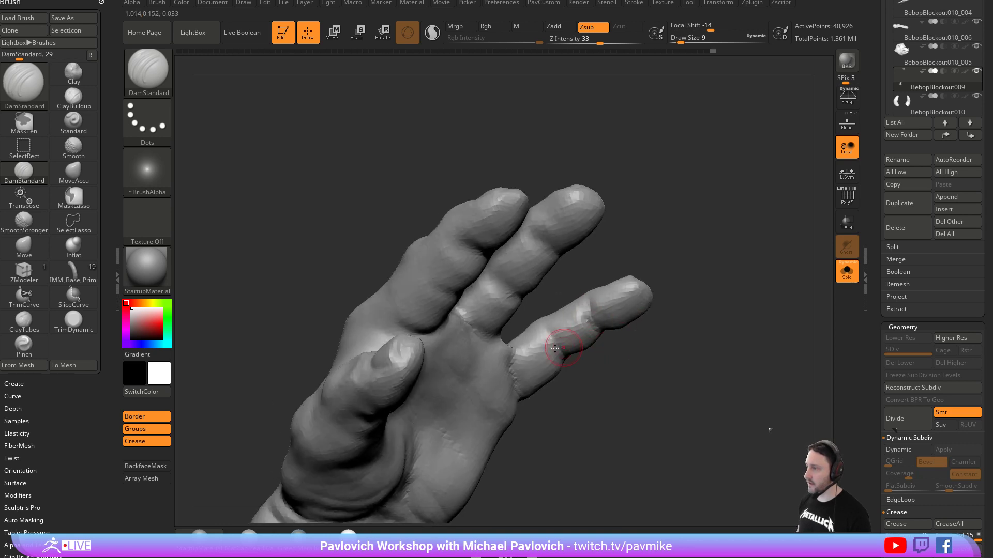
pyautogui.moveTo(587, 361); pyautogui.dragTo(538, 337)
pyautogui.moveTo(625, 365); pyautogui.dragTo(671, 235)
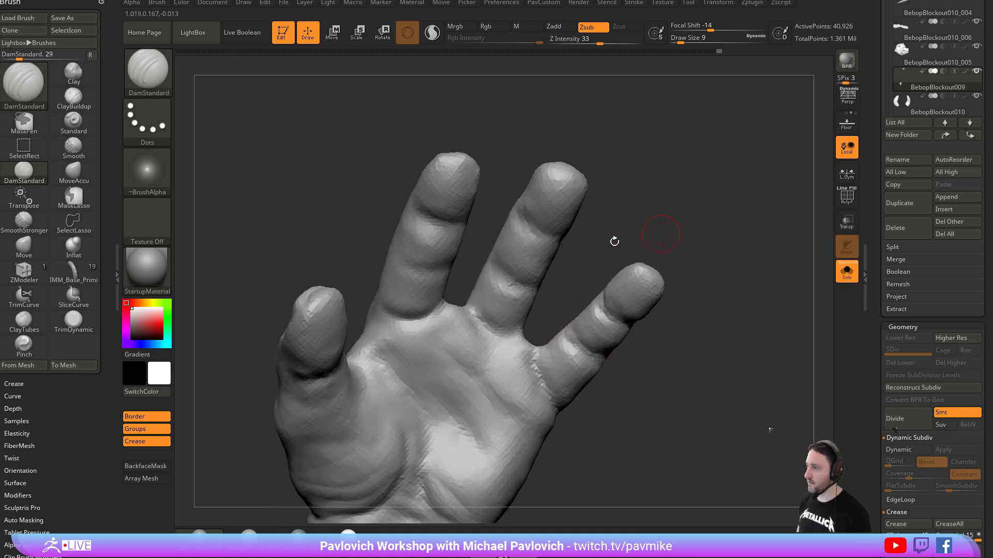
pyautogui.moveTo(588, 257); pyautogui.dragTo(612, 275)
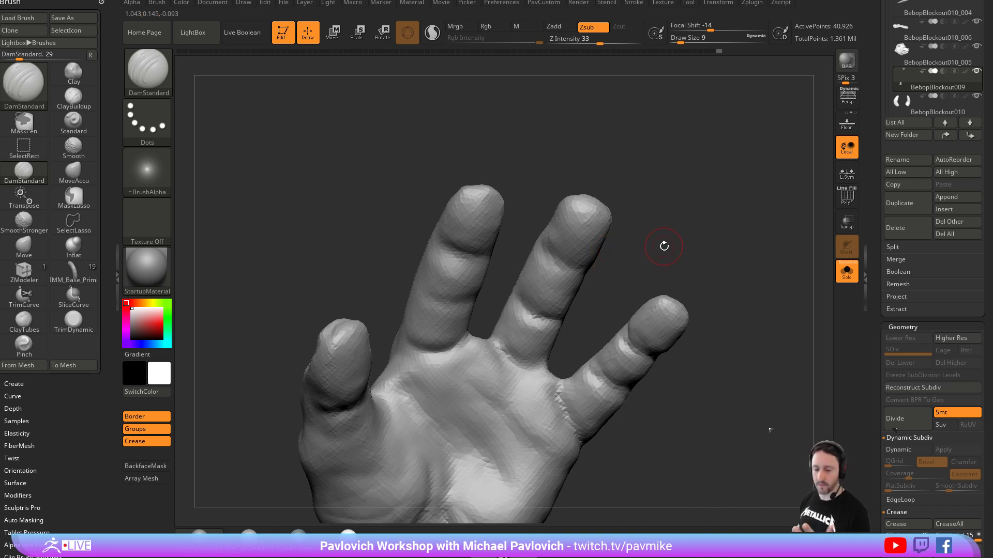
pyautogui.moveTo(665, 246)
pyautogui.mouseDown()
pyautogui.moveTo(659, 224)
pyautogui.moveTo(649, 243)
pyautogui.moveTo(534, 297)
pyautogui.moveTo(578, 320)
pyautogui.moveTo(649, 264)
pyautogui.moveTo(634, 241)
pyautogui.mouseUp()
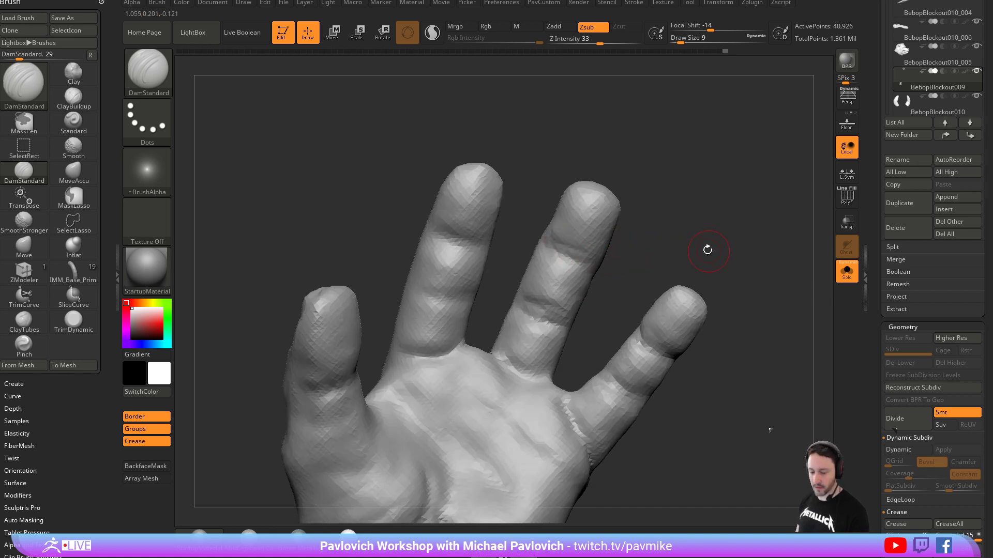
pyautogui.moveTo(708, 251); pyautogui.dragTo(702, 236)
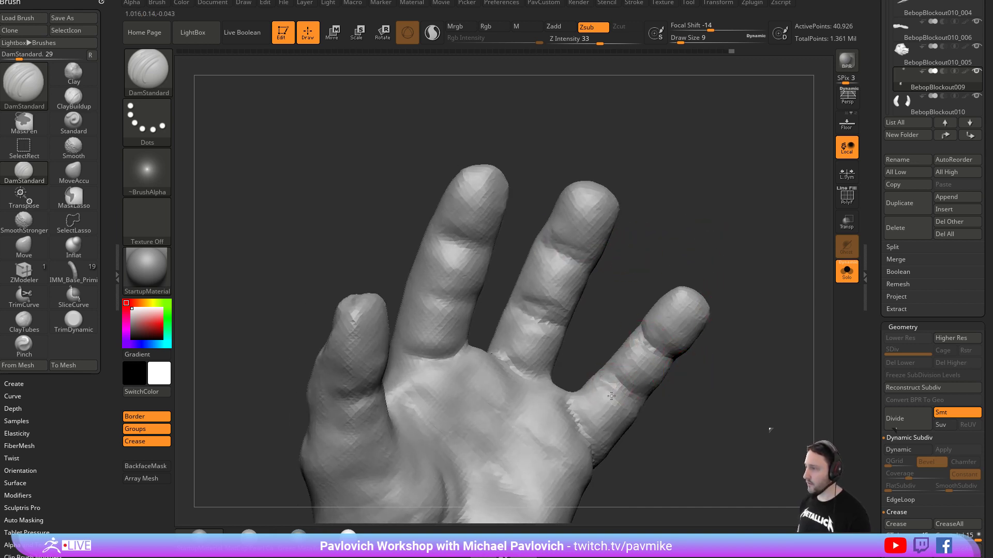
pyautogui.moveTo(636, 257)
pyautogui.keyDown('alt'); pyautogui.mouseDown()
pyautogui.moveTo(722, 292)
pyautogui.moveTo(693, 291)
pyautogui.mouseUp(); pyautogui.keyUp('alt')
pyautogui.moveTo(522, 343); pyautogui.dragTo(561, 332)
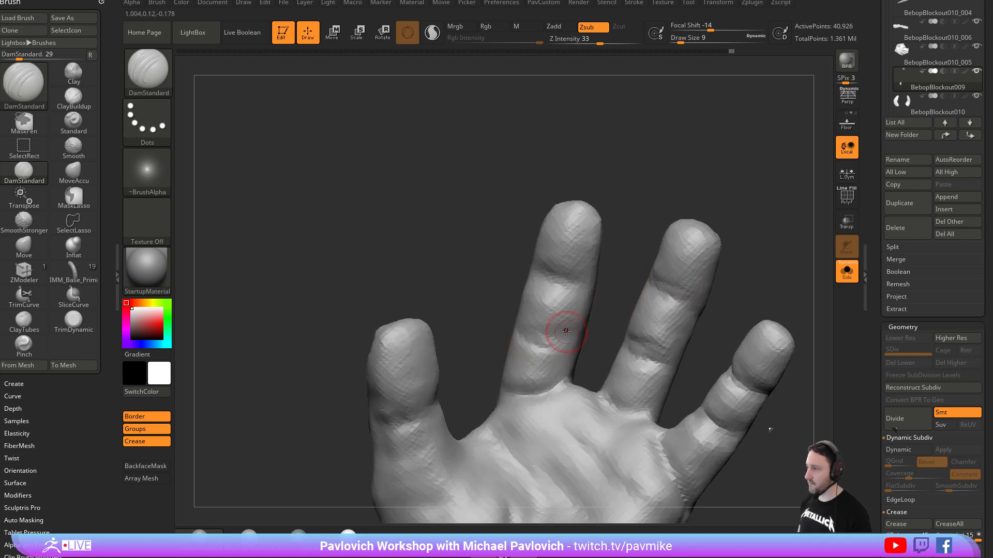
pyautogui.moveTo(492, 319)
pyautogui.mouseDown()
pyautogui.moveTo(583, 278)
pyautogui.moveTo(698, 203)
pyautogui.moveTo(545, 275)
pyautogui.moveTo(523, 264)
pyautogui.mouseUp()
pyautogui.moveTo(518, 253); pyautogui.dragTo(538, 334, button='right')
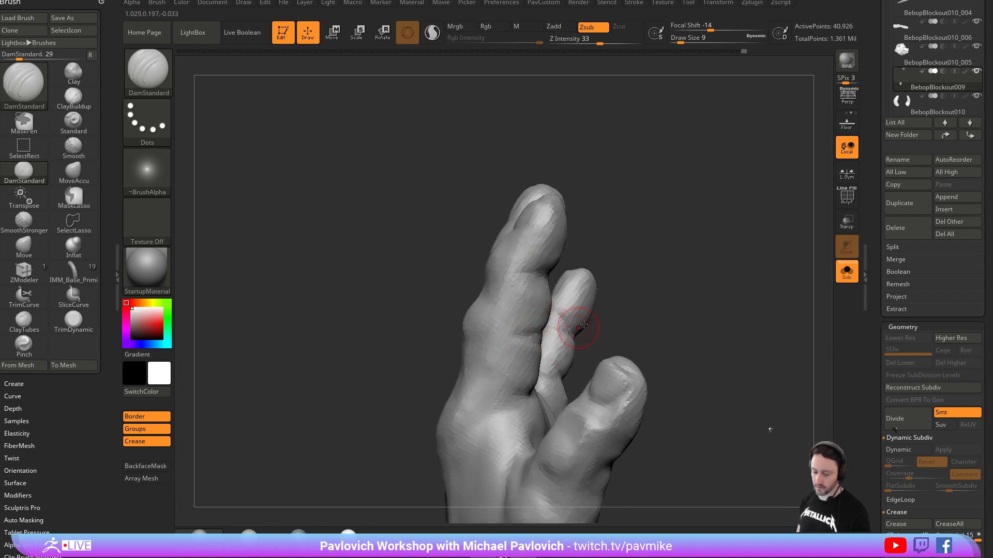
# Build up the finger joints on the back of the hand with the Clay brush.
pyautogui.moveTo(637, 272)
pyautogui.mouseDown()
pyautogui.moveTo(673, 296)
pyautogui.moveTo(660, 286)
pyautogui.mouseUp()
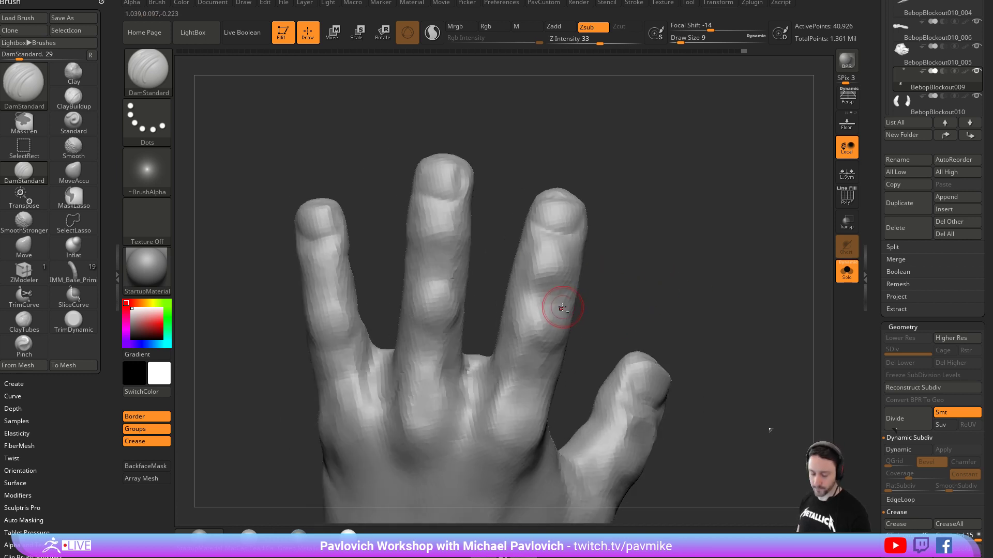
pyautogui.press('b')
pyautogui.press('c')
pyautogui.press('l')
pyautogui.moveTo(579, 288)
pyautogui.keyDown('alt'); pyautogui.mouseDown()
pyautogui.moveTo(624, 298)
pyautogui.moveTo(672, 280)
pyautogui.mouseUp(); pyautogui.keyUp('alt')
# Carve wrinkles over the joints on the backs of the fingers with the DamStandard brush at draw size 7.
pyautogui.press('b')
pyautogui.press('d')
pyautogui.press('s')
pyautogui.moveTo(612, 263)
pyautogui.mouseDown()
pyautogui.moveTo(578, 311)
pyautogui.moveTo(543, 322)
pyautogui.mouseUp()
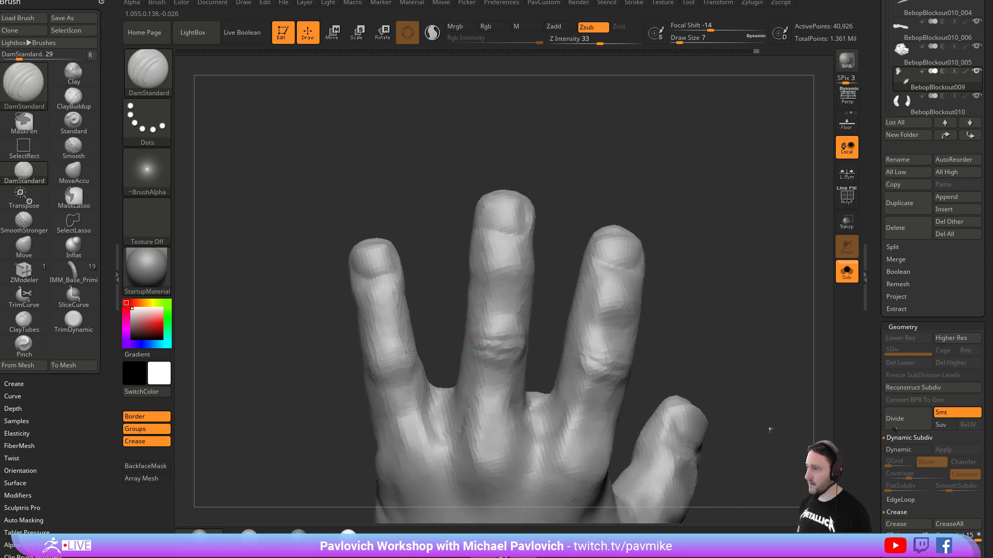
pyautogui.moveTo(672, 313); pyautogui.dragTo(630, 317)
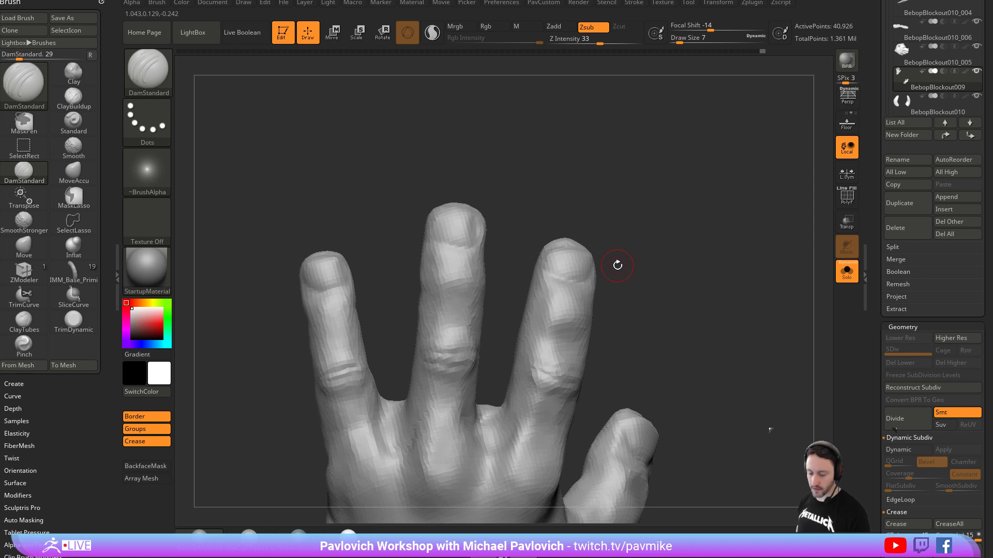
pyautogui.moveTo(625, 270); pyautogui.dragTo(615, 275)
pyautogui.moveTo(541, 312); pyautogui.dragTo(578, 318)
pyautogui.moveTo(634, 294); pyautogui.dragTo(610, 310)
pyautogui.moveTo(546, 311); pyautogui.dragTo(591, 317)
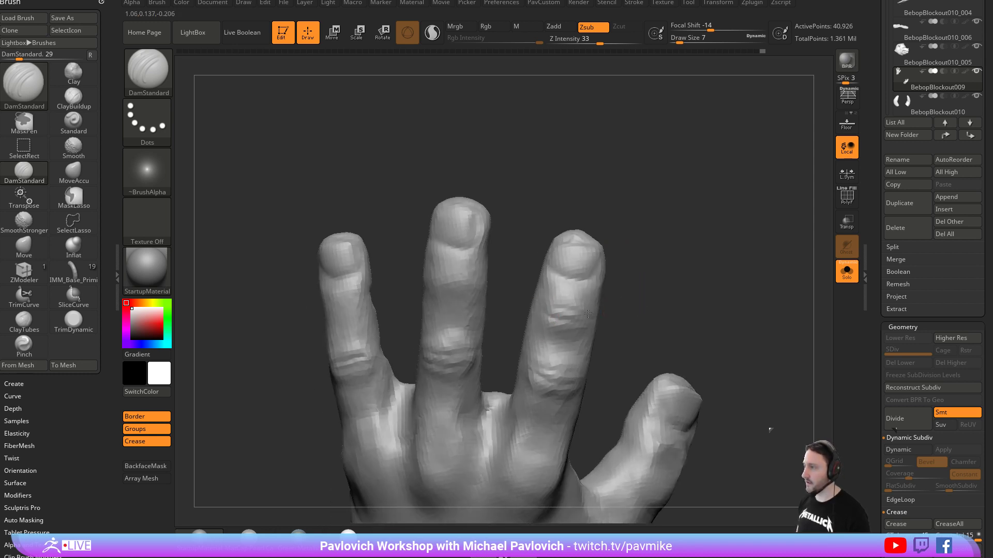
pyautogui.moveTo(414, 271); pyautogui.dragTo(380, 284)
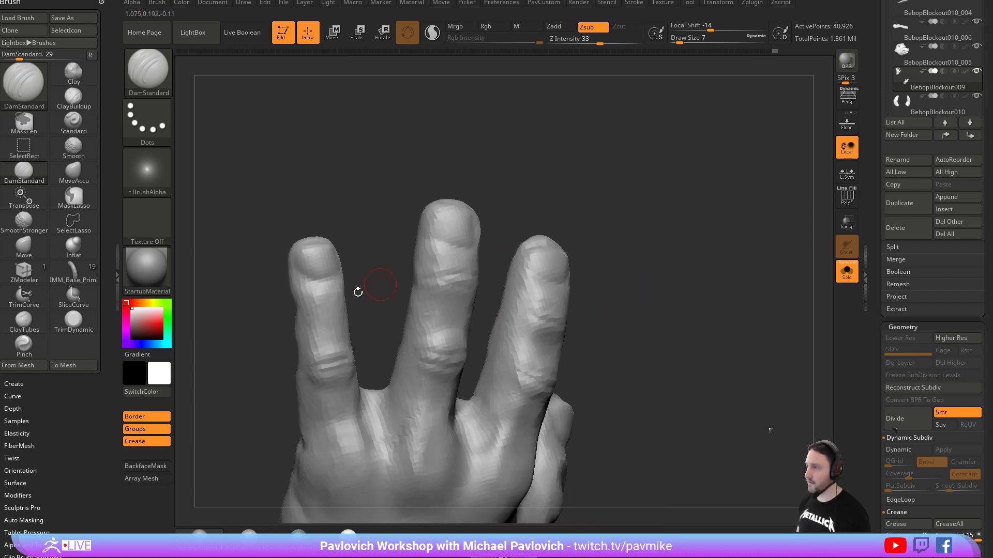
pyautogui.moveTo(648, 273); pyautogui.dragTo(645, 268)
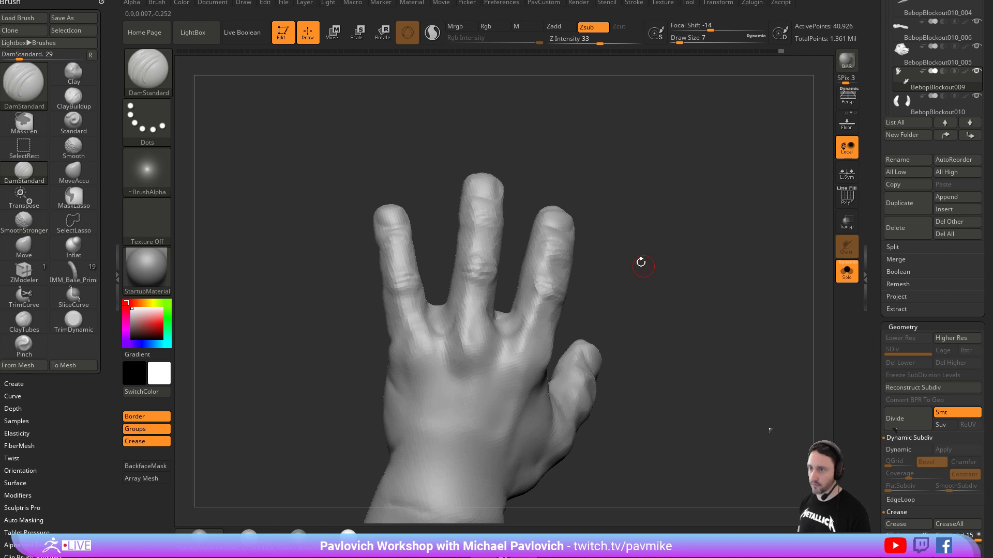
# Build up the back of the hand behind the knuckles with the Clay brush, and smooth it.
pyautogui.press('shift')
pyautogui.moveTo(668, 308)
pyautogui.keyDown('alt'); pyautogui.mouseDown()
pyautogui.moveTo(669, 277)
pyautogui.moveTo(653, 284)
pyautogui.mouseUp(); pyautogui.keyUp('alt')
pyautogui.press('b')
pyautogui.press('c')
pyautogui.press('l')
pyautogui.press('s')
pyautogui.moveTo(456, 353)
pyautogui.mouseDown()
pyautogui.moveTo(478, 353)
pyautogui.moveTo(460, 356)
pyautogui.moveTo(457, 331)
pyautogui.moveTo(448, 381)
pyautogui.mouseUp()
pyautogui.moveTo(458, 336)
pyautogui.mouseDown()
pyautogui.moveTo(455, 379)
pyautogui.moveTo(477, 394)
pyautogui.mouseUp()
pyautogui.moveTo(602, 311); pyautogui.dragTo(559, 316)
pyautogui.keyDown('shift'); pyautogui.moveTo(469, 349); pyautogui.dragTo(486, 370); pyautogui.keyUp('shift')
pyautogui.moveTo(634, 275); pyautogui.dragTo(603, 306)
# Raise the tendons running from the knuckles to the wrist with the Standard brush at draw size 12, and smooth them.
pyautogui.press('b')
pyautogui.press('s')
pyautogui.press('t')
pyautogui.moveTo(465, 327); pyautogui.dragTo(455, 434)
pyautogui.moveTo(419, 336); pyautogui.dragTo(442, 429)
pyautogui.moveTo(515, 343); pyautogui.dragTo(497, 395)
pyautogui.moveTo(685, 329); pyautogui.dragTo(655, 333)
pyautogui.press('shift')
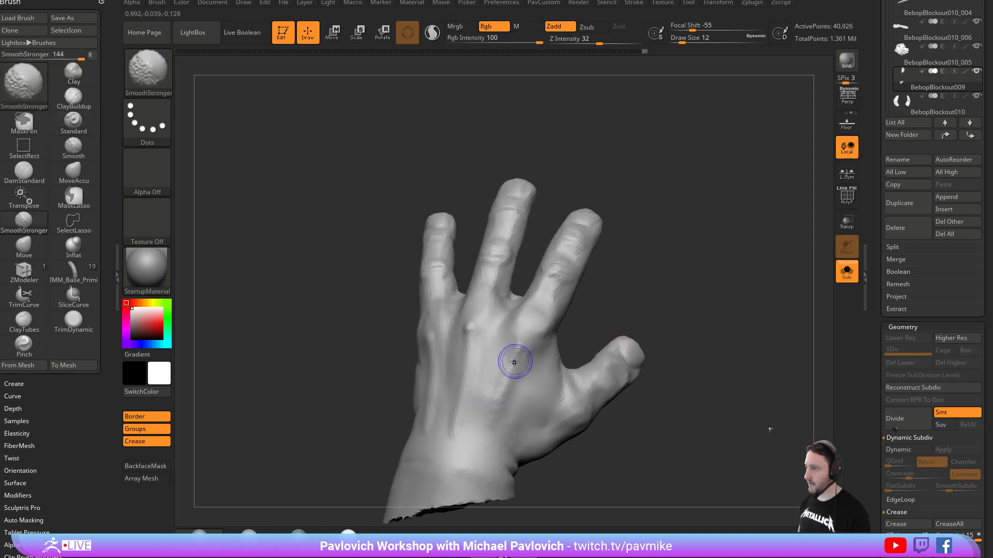
pyautogui.moveTo(470, 326)
pyautogui.keyDown('shift'); pyautogui.mouseDown()
pyautogui.moveTo(443, 357)
pyautogui.moveTo(429, 337)
pyautogui.mouseUp(); pyautogui.keyUp('shift')
# Add tendons to the inner wrist with the Standard brush at draw size 12, and smooth them into the surface.
pyautogui.moveTo(610, 300)
pyautogui.mouseDown()
pyautogui.moveTo(778, 288)
pyautogui.moveTo(686, 311)
pyautogui.mouseUp()
pyautogui.moveTo(685, 311); pyautogui.dragTo(685, 244, button='right')
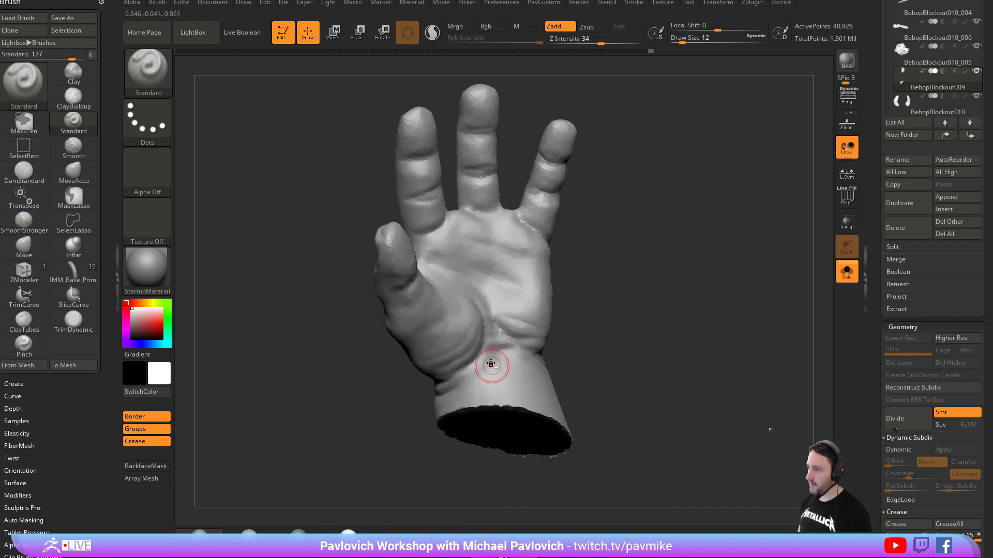
pyautogui.moveTo(521, 398); pyautogui.dragTo(523, 364, button='right')
pyautogui.keyDown('shift'); pyautogui.moveTo(511, 377); pyautogui.dragTo(517, 391); pyautogui.keyUp('shift')
pyautogui.moveTo(590, 345); pyautogui.dragTo(590, 317)
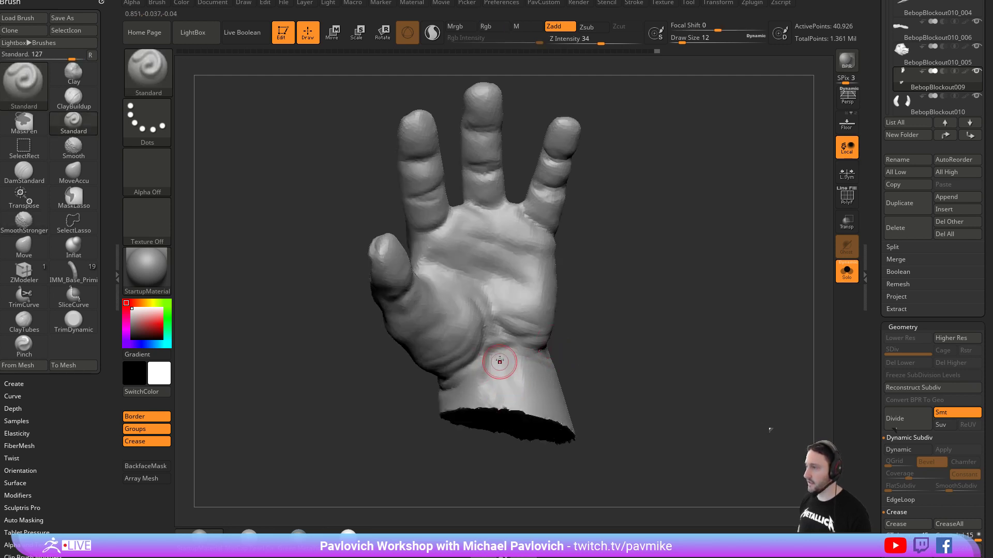
pyautogui.moveTo(500, 362)
pyautogui.keyDown('shift'); pyautogui.mouseDown()
pyautogui.moveTo(494, 377)
pyautogui.moveTo(526, 393)
pyautogui.mouseUp(); pyautogui.keyUp('shift')
pyautogui.moveTo(520, 352)
pyautogui.mouseDown(button='right')
pyautogui.moveTo(486, 374)
pyautogui.moveTo(501, 355)
pyautogui.moveTo(573, 335)
pyautogui.mouseUp(button='right')
pyautogui.keyDown('shift'); pyautogui.moveTo(490, 366); pyautogui.dragTo(502, 377); pyautogui.keyUp('shift')
pyautogui.moveTo(596, 345)
pyautogui.mouseDown(button='right')
pyautogui.moveTo(597, 294)
pyautogui.moveTo(613, 290)
pyautogui.moveTo(656, 312)
pyautogui.moveTo(651, 285)
pyautogui.moveTo(663, 282)
pyautogui.mouseUp(button='right')
pyautogui.moveTo(672, 237)
pyautogui.keyDown('alt'); pyautogui.mouseDown(button='right')
pyautogui.moveTo(664, 325)
pyautogui.moveTo(576, 333)
pyautogui.moveTo(728, 316)
pyautogui.mouseUp(button='right'); pyautogui.keyUp('alt')
# Carve the contour of the muscle between the thumb and index finger with the DamStandard brush at draw sizes 9 and 16.
pyautogui.press('b')
pyautogui.press('d')
pyautogui.press('s')
pyautogui.moveTo(685, 292); pyautogui.dragTo(595, 326, button='right')
pyautogui.press('s')
pyautogui.moveTo(579, 334); pyautogui.dragTo(583, 334)
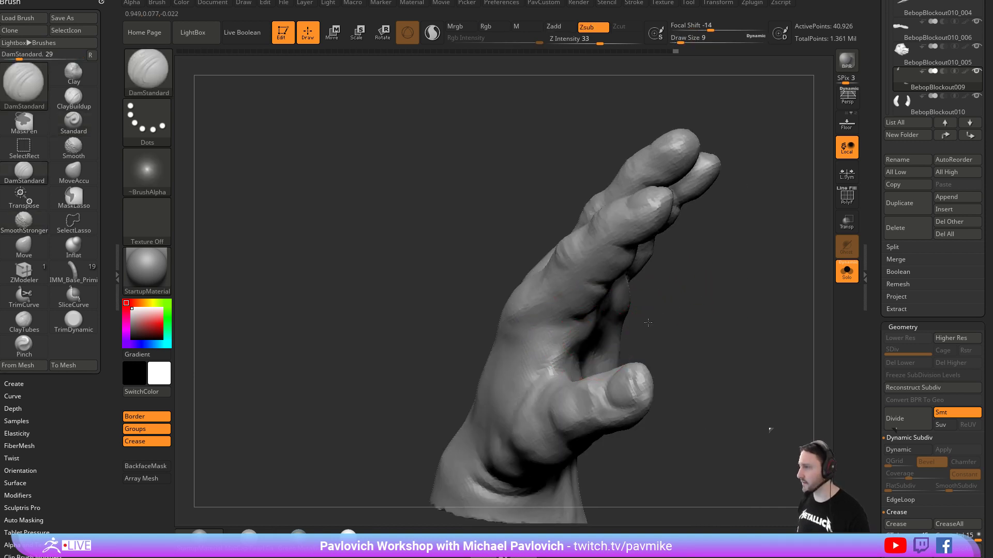
pyautogui.moveTo(647, 321); pyautogui.dragTo(723, 316, button='right')
pyautogui.moveTo(594, 323); pyautogui.dragTo(564, 360)
pyautogui.moveTo(563, 361)
pyautogui.mouseDown(button='right')
pyautogui.moveTo(647, 320)
pyautogui.moveTo(614, 306)
pyautogui.moveTo(599, 281)
pyautogui.moveTo(654, 305)
pyautogui.moveTo(653, 315)
pyautogui.moveTo(579, 351)
pyautogui.mouseUp(button='right')
pyautogui.press('s')
pyautogui.moveTo(554, 375); pyautogui.dragTo(541, 404)
# Build up the base of the thumb on the back of the hand with the Clay brush at draw size 16.
pyautogui.press('b')
pyautogui.press('c')
pyautogui.press('l')
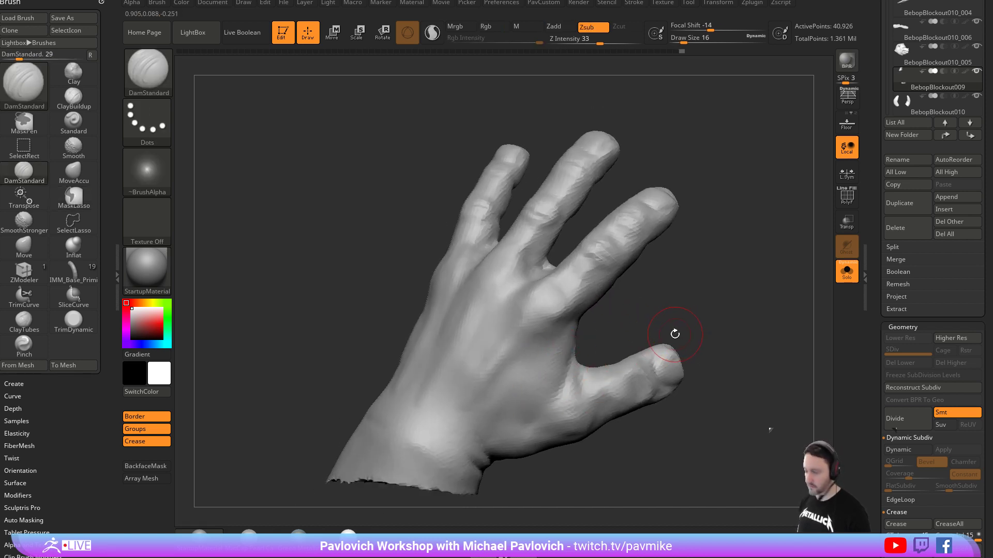
pyautogui.moveTo(682, 327); pyautogui.dragTo(550, 365, button='right')
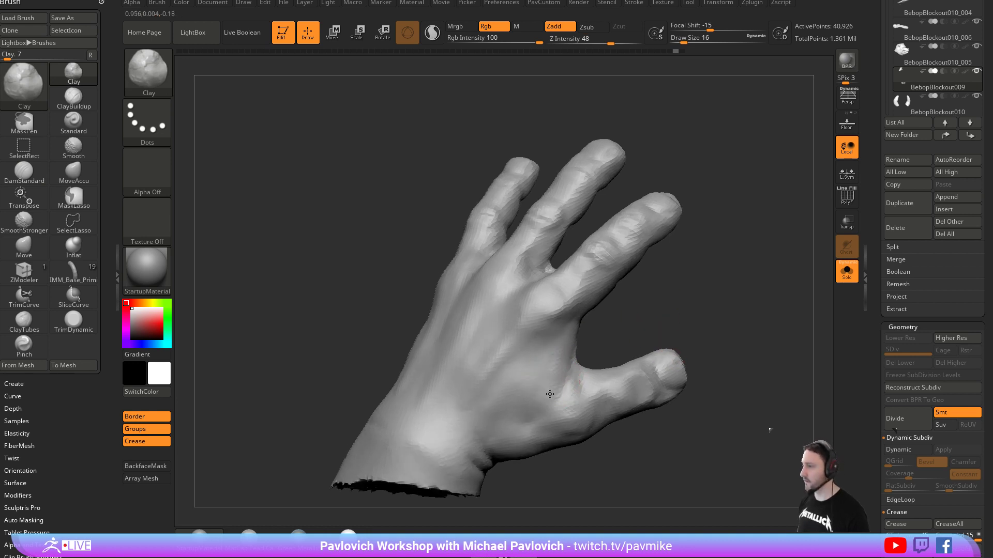
pyautogui.moveTo(738, 341); pyautogui.dragTo(581, 377)
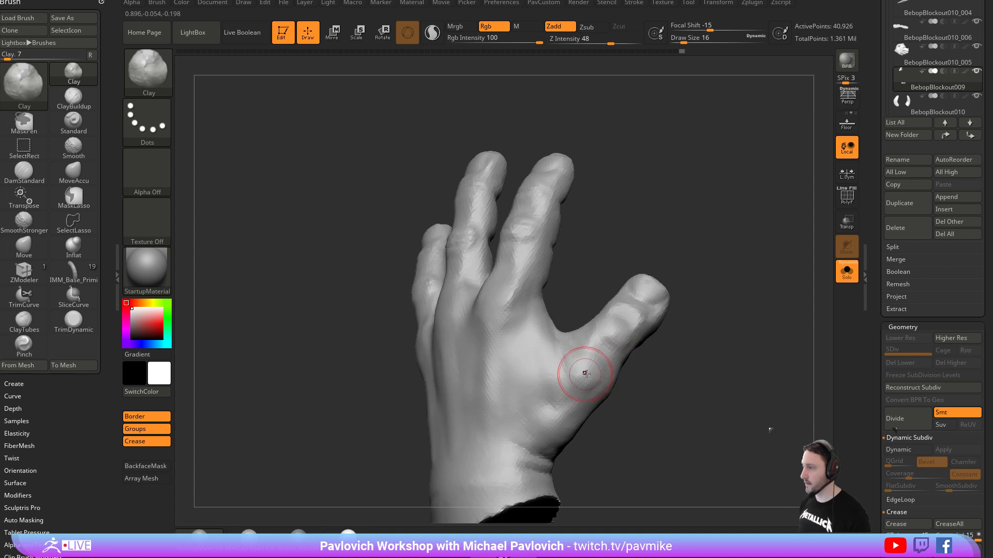
pyautogui.moveTo(650, 401)
pyautogui.mouseDown()
pyautogui.moveTo(590, 362)
pyautogui.moveTo(667, 376)
pyautogui.moveTo(622, 396)
pyautogui.moveTo(591, 374)
pyautogui.moveTo(654, 343)
pyautogui.moveTo(664, 325)
pyautogui.moveTo(634, 366)
pyautogui.moveTo(605, 355)
pyautogui.mouseUp()
# Adjust the shape of the thumb and hand with the Move brush at draw size 16.
pyautogui.press('b')
pyautogui.press('m')
pyautogui.press('v')
pyautogui.moveTo(646, 258)
pyautogui.keyDown('alt'); pyautogui.mouseDown()
pyautogui.moveTo(642, 334)
pyautogui.moveTo(657, 336)
pyautogui.mouseUp(); pyautogui.keyUp('alt')
pyautogui.press('s')
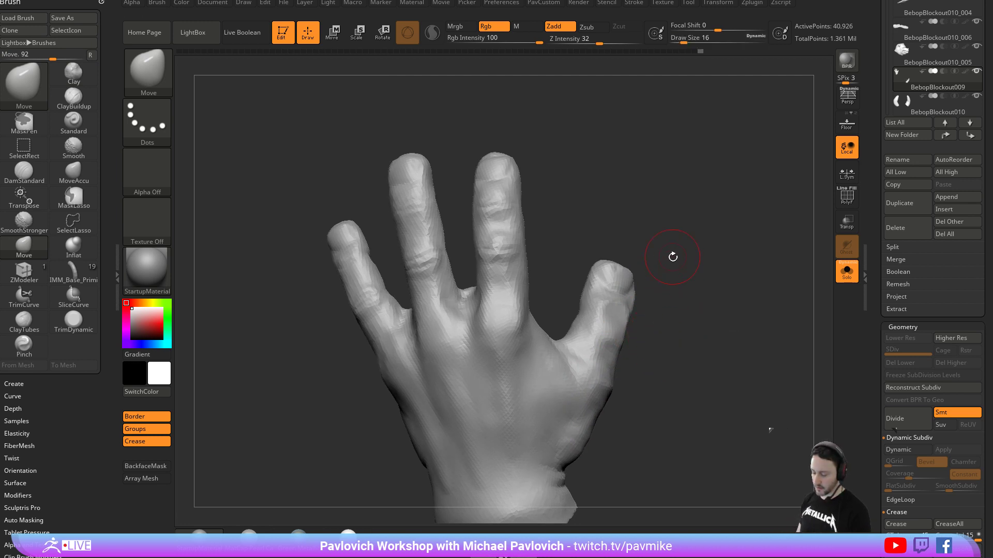
# Carve wrinkles over the thumb joint with the DamStandard brush at draw size 6.
pyautogui.moveTo(701, 316)
pyautogui.mouseDown()
pyautogui.moveTo(693, 344)
pyautogui.moveTo(707, 326)
pyautogui.moveTo(598, 343)
pyautogui.moveTo(614, 344)
pyautogui.mouseUp()
pyautogui.press('shift')
pyautogui.press('s')
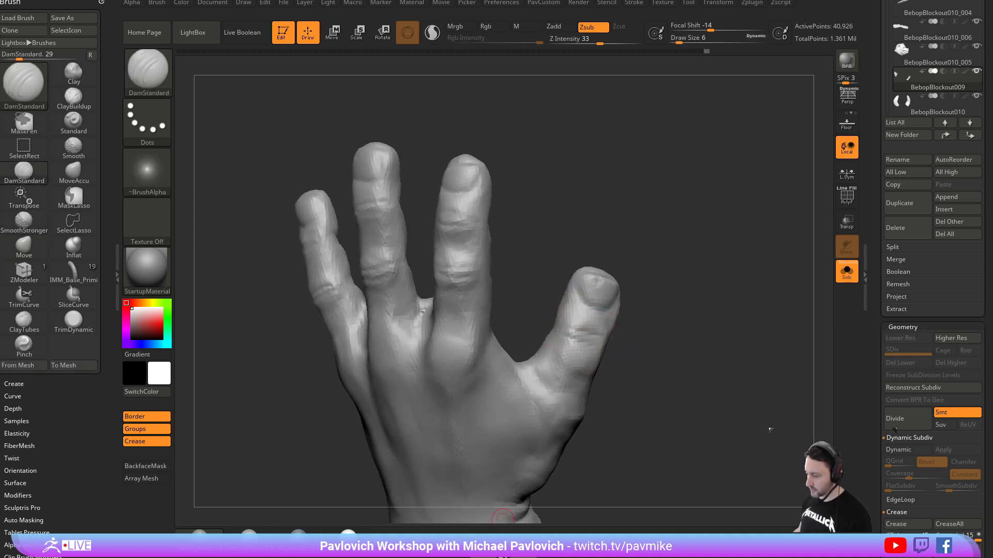
# Switch to the ZygoteBody page in the browser and show the muscle layer around the forearms and hands.
pyautogui.hotkey('alt', 'Tab')
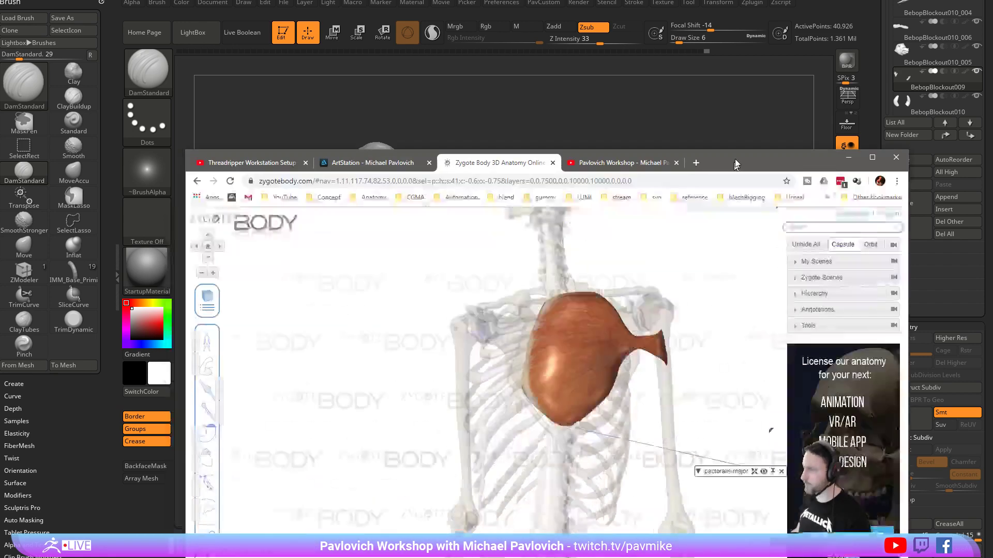
pyautogui.scroll(-5, 723, 310)
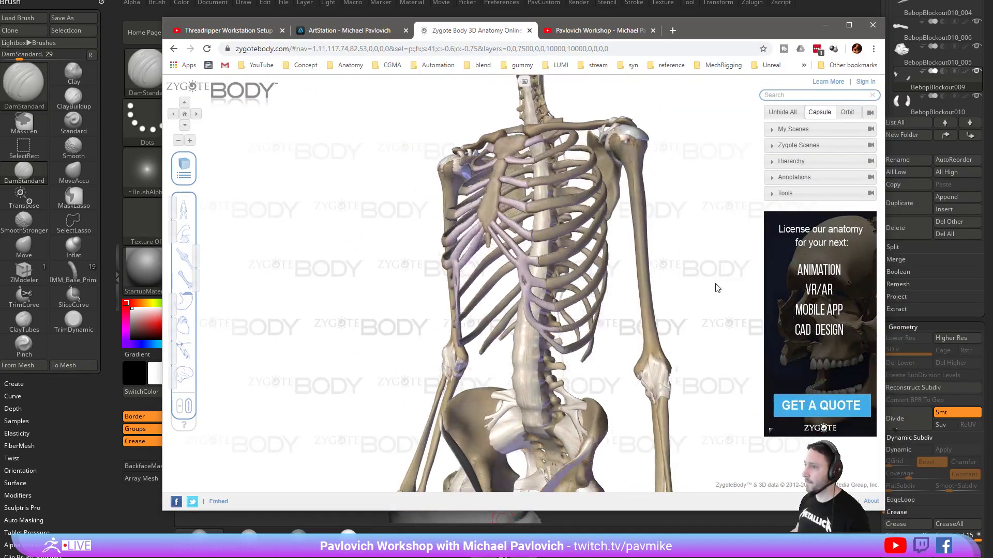
pyautogui.click(182, 232)
pyautogui.moveTo(457, 281); pyautogui.dragTo(606, 178)
pyautogui.moveTo(573, 244); pyautogui.dragTo(510, 150)
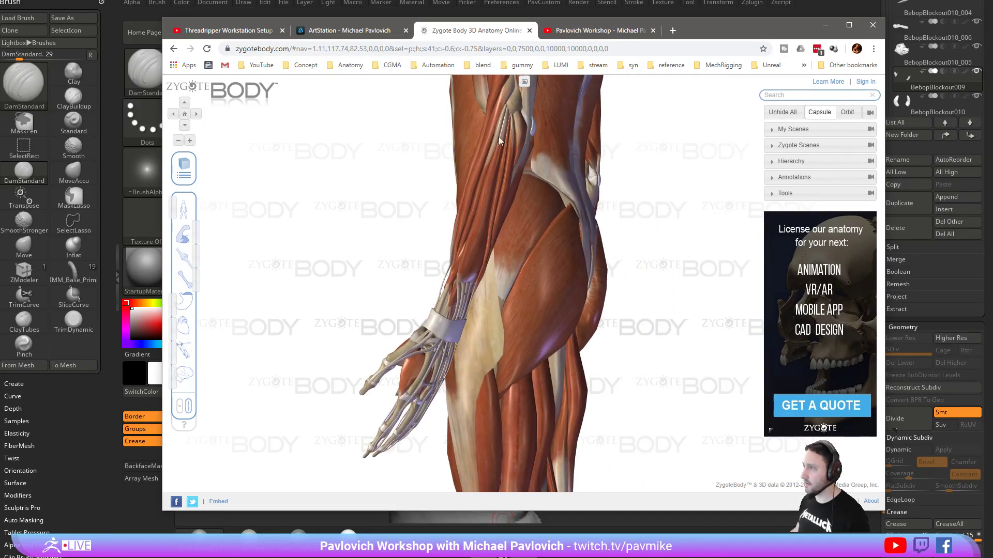
pyautogui.moveTo(468, 256); pyautogui.dragTo(729, 183)
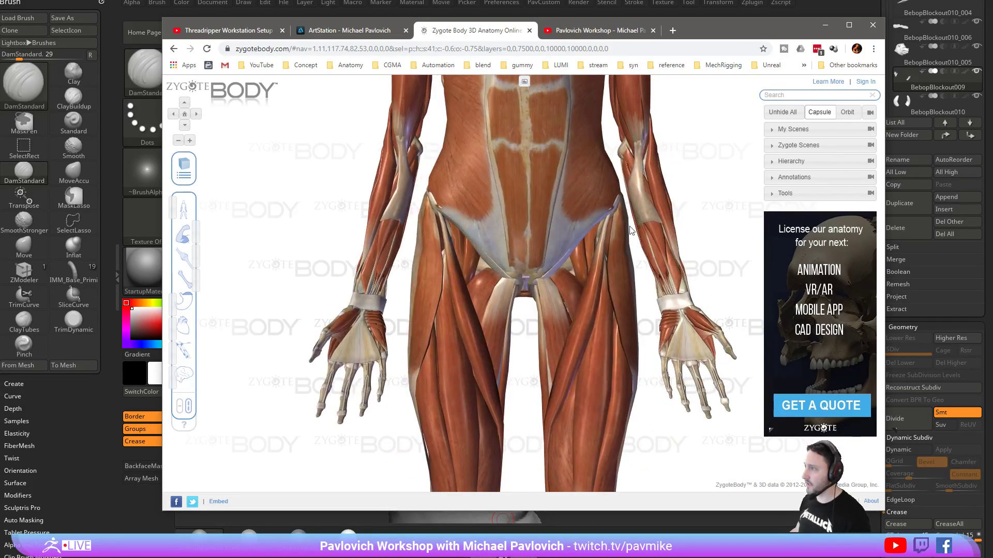
# Select the palmaris longus in the anatomy model's palm and hide it.
pyautogui.click(689, 348)
pyautogui.moveTo(727, 286)
pyautogui.mouseDown()
pyautogui.moveTo(699, 282)
pyautogui.moveTo(723, 278)
pyautogui.mouseUp()
pyautogui.moveTo(744, 36); pyautogui.dragTo(587, 27)
pyautogui.moveTo(731, 260); pyautogui.dragTo(855, 264)
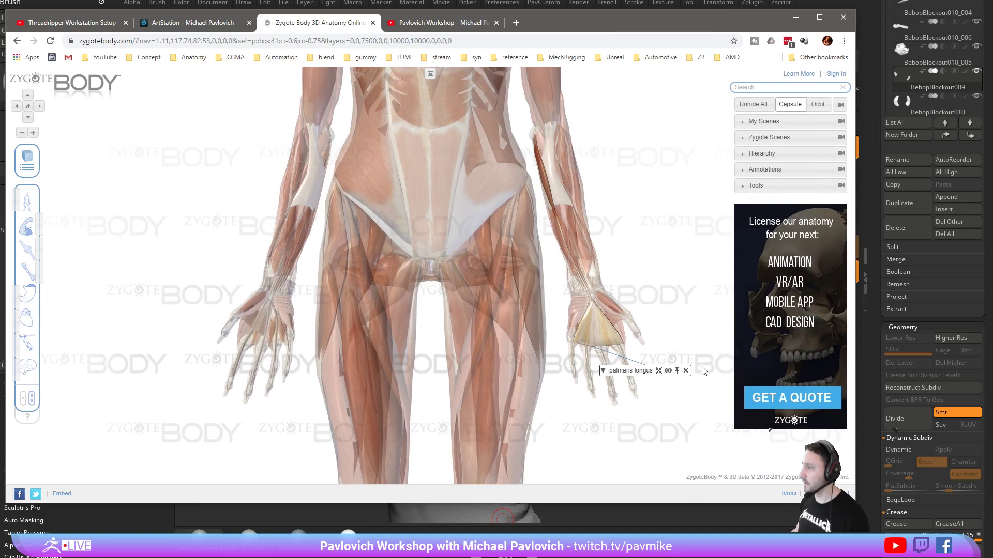
pyautogui.click(668, 371)
pyautogui.moveTo(665, 291); pyautogui.dragTo(636, 287)
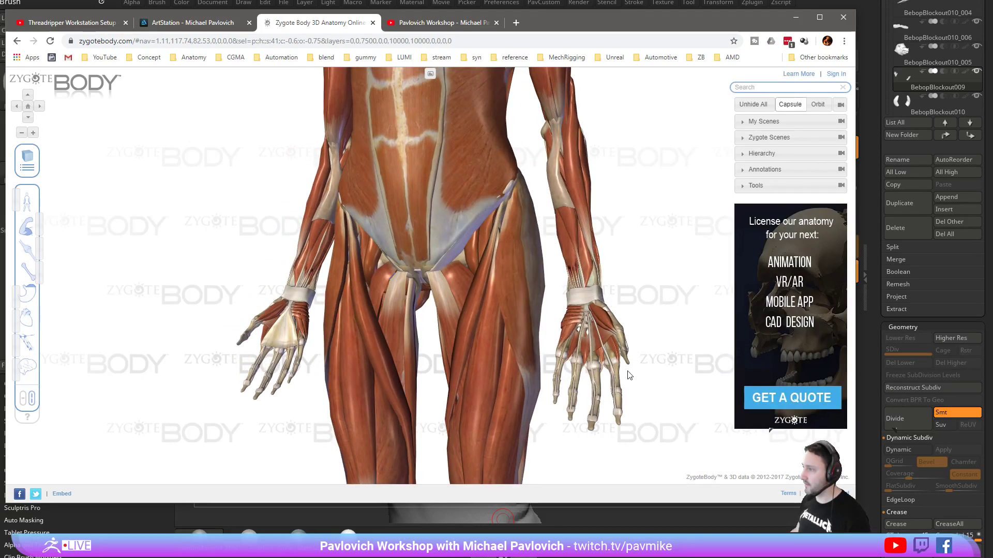
# Examine the hand's muscles and tendons from the front, side and back in the anatomy model, and return to ZBrush.
pyautogui.moveTo(610, 384); pyautogui.dragTo(684, 339)
pyautogui.moveTo(620, 354); pyautogui.dragTo(253, 300)
pyautogui.moveTo(210, 385); pyautogui.dragTo(590, 330)
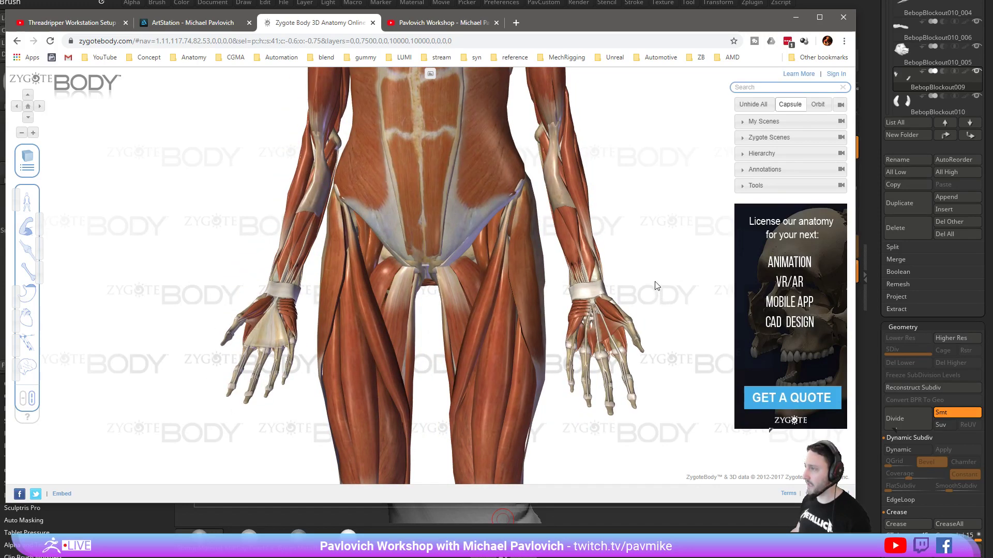
pyautogui.moveTo(645, 228); pyautogui.dragTo(563, 249)
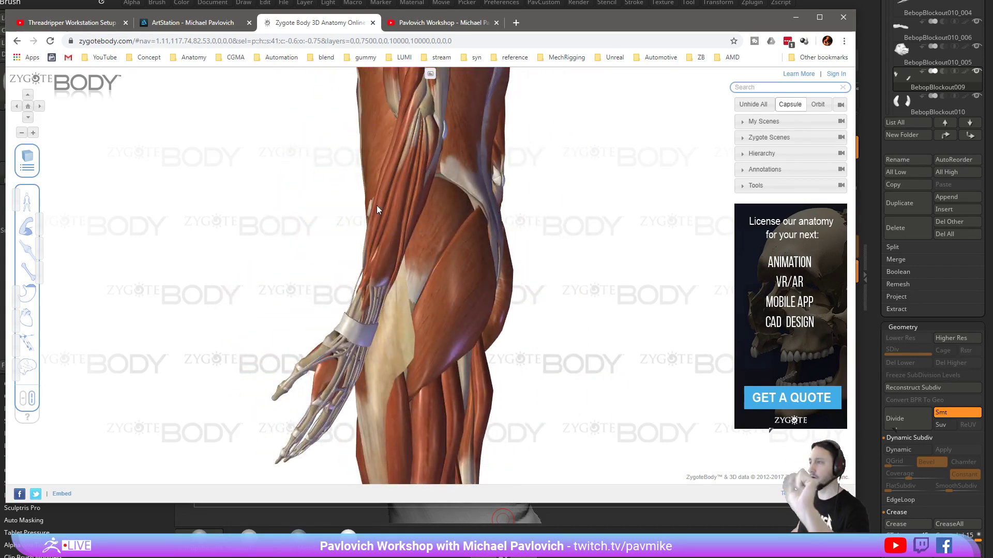
pyautogui.moveTo(594, 188)
pyautogui.mouseDown()
pyautogui.moveTo(674, 173)
pyautogui.moveTo(596, 200)
pyautogui.mouseUp()
pyautogui.moveTo(571, 265); pyautogui.dragTo(335, 284)
pyautogui.moveTo(247, 401); pyautogui.dragTo(377, 361)
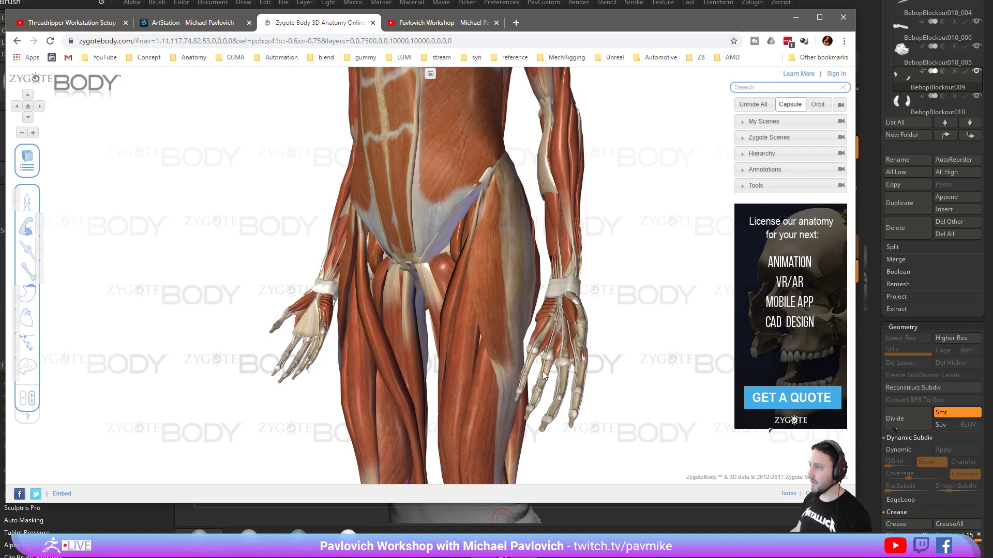
pyautogui.hotkey('alt', 'Tab')
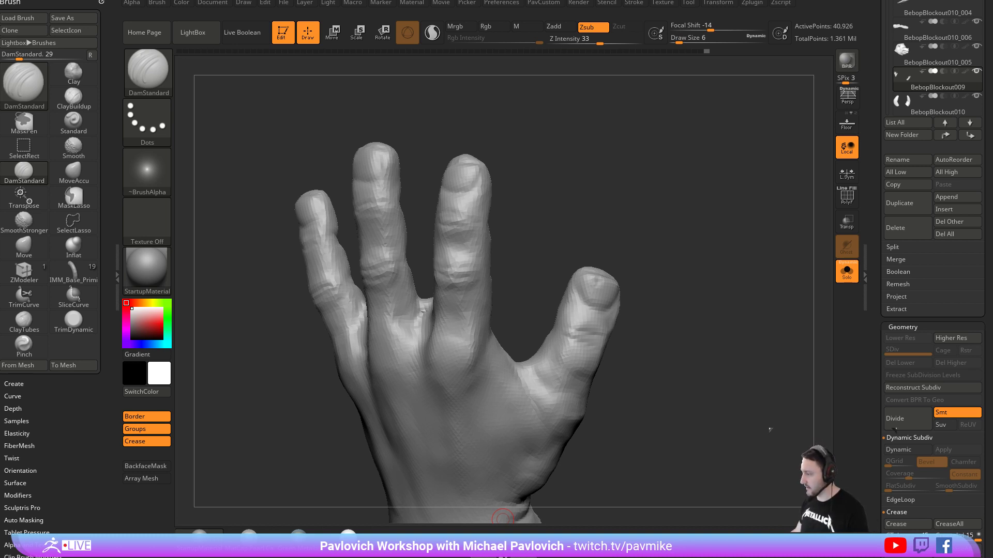
# Switch to the YouTube channel page in the browser and search its videos for "relief".
pyautogui.moveTo(683, 105); pyautogui.dragTo(616, 14)
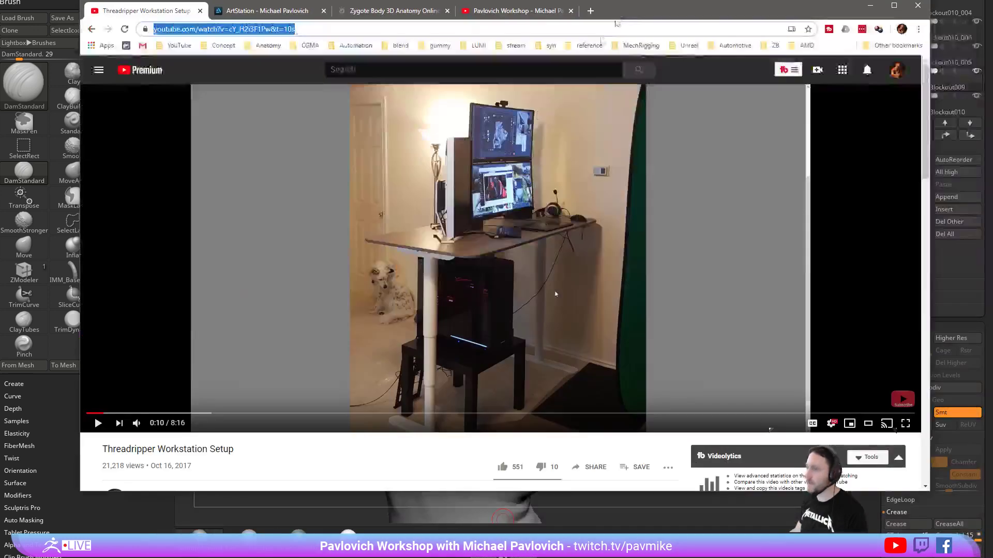
pyautogui.click(92, 29)
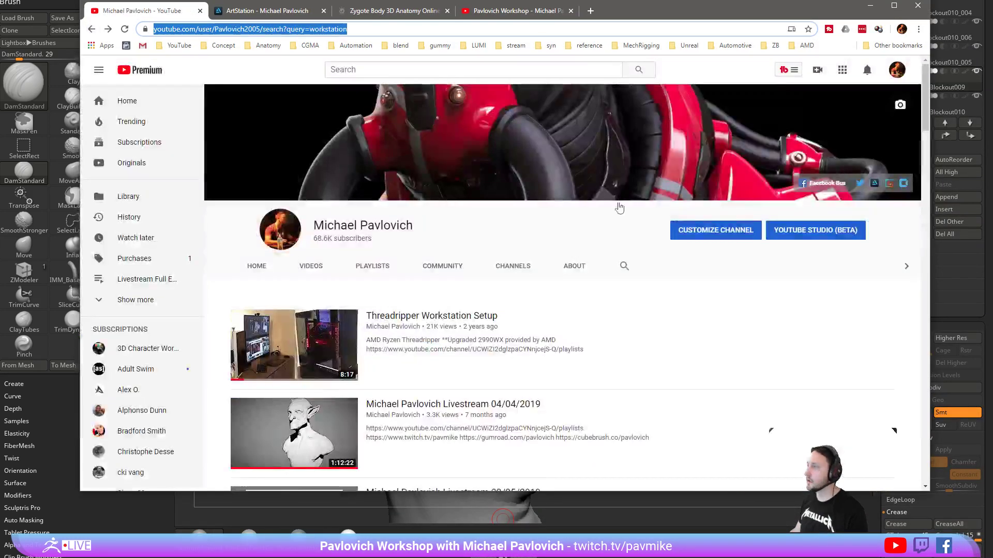
pyautogui.click(623, 265)
pyautogui.write('relief')
pyautogui.press('Return')
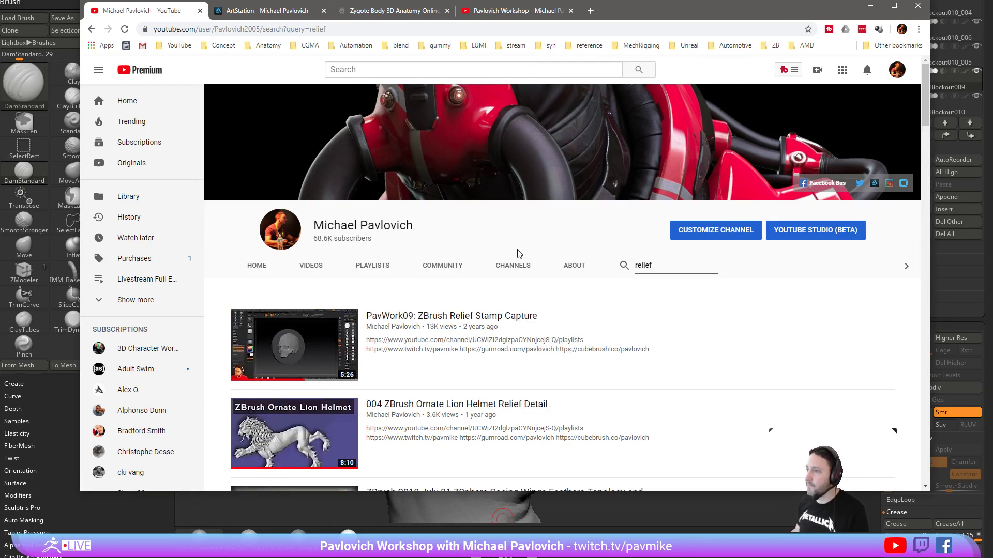
# Open the video "PavWork09: ZBrush Relief Stamp Capture", select its address and return to ZBrush.
pyautogui.scroll(-3, 484, 315)
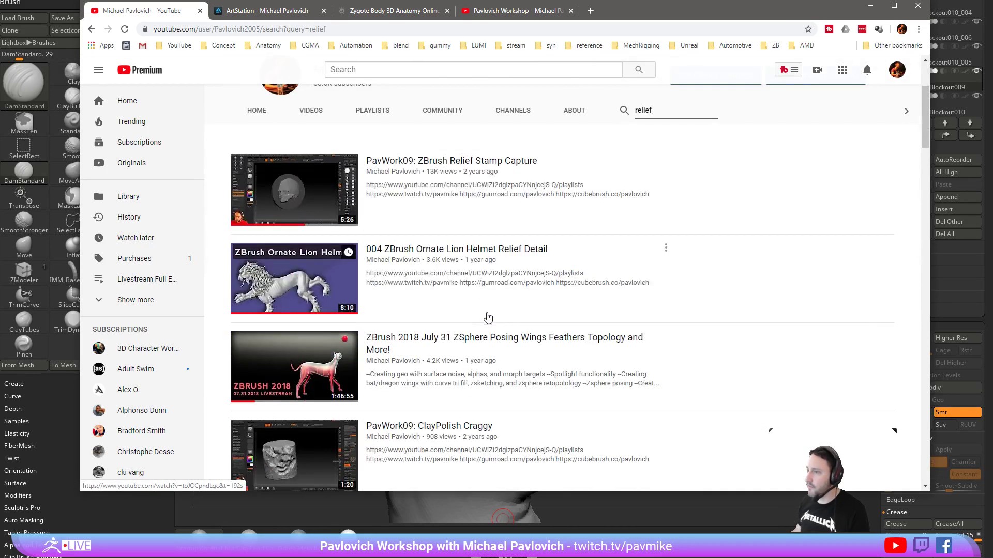
pyautogui.scroll(-2, 512, 333)
pyautogui.scroll(5, 512, 332)
pyautogui.click(467, 320)
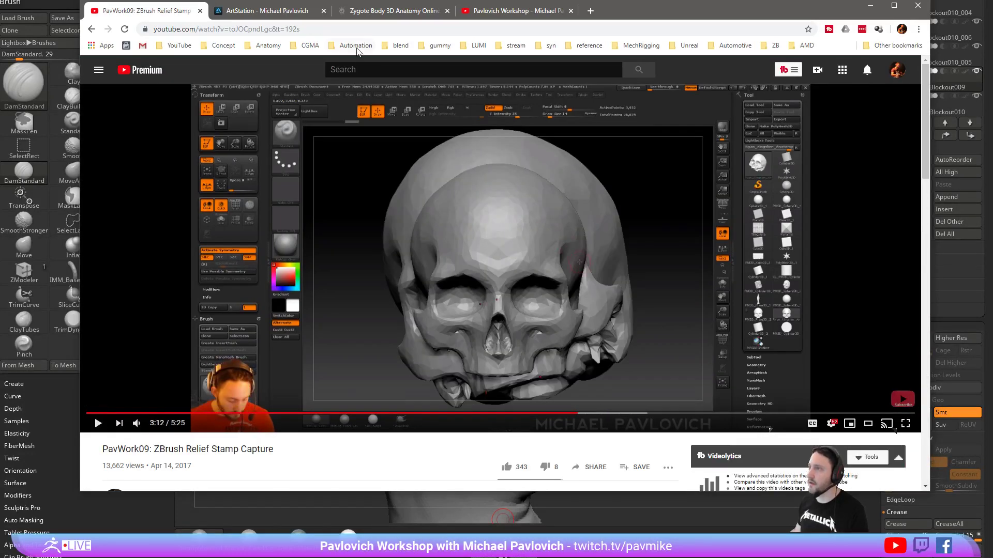
pyautogui.click(356, 29)
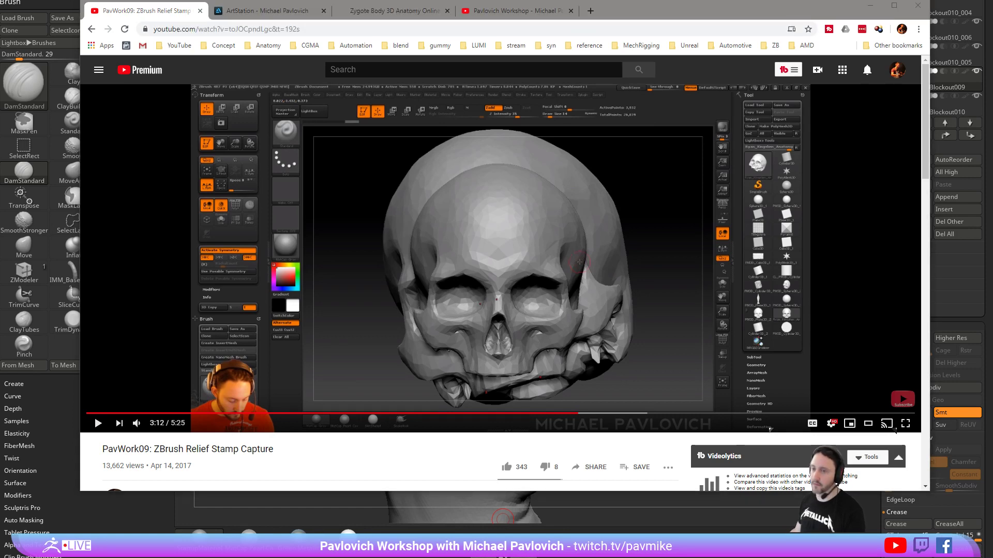
pyautogui.moveTo(641, 19); pyautogui.dragTo(0, 18)
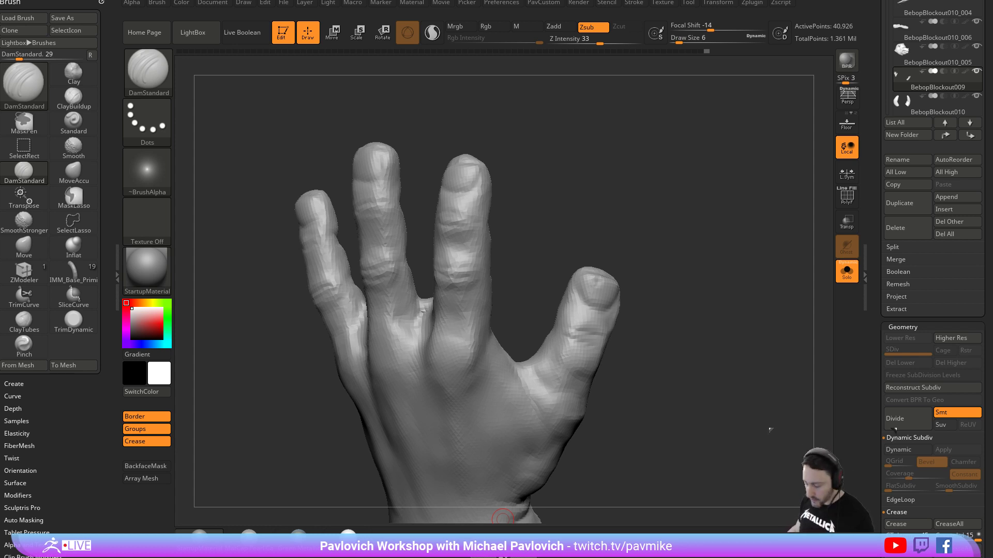
# Carve creases on the palm near the base of the index finger with the DamStandard brush.
pyautogui.moveTo(652, 191)
pyautogui.mouseDown()
pyautogui.moveTo(669, 215)
pyautogui.moveTo(644, 211)
pyautogui.moveTo(700, 197)
pyautogui.moveTo(702, 277)
pyautogui.moveTo(680, 274)
pyautogui.mouseUp()
pyautogui.press('s')
pyautogui.press('b')
pyautogui.press('m')
pyautogui.press('v')
pyautogui.moveTo(611, 270)
pyautogui.mouseDown()
pyautogui.moveTo(712, 281)
pyautogui.moveTo(678, 268)
pyautogui.moveTo(733, 306)
pyautogui.moveTo(723, 295)
pyautogui.mouseUp()
pyautogui.press('b')
pyautogui.press('d')
pyautogui.press('s')
pyautogui.moveTo(573, 296); pyautogui.dragTo(533, 300)
pyautogui.moveTo(568, 346); pyautogui.dragTo(528, 349)
pyautogui.moveTo(660, 194)
pyautogui.mouseDown()
pyautogui.moveTo(700, 198)
pyautogui.moveTo(699, 211)
pyautogui.moveTo(682, 218)
pyautogui.mouseUp()
# Adjust the base of the little finger on the palm side with the Move brush at draw size 27.
pyautogui.press('b')
pyautogui.press('m')
pyautogui.press('v')
pyautogui.moveTo(635, 298); pyautogui.dragTo(640, 298)
pyautogui.moveTo(656, 294); pyautogui.dragTo(671, 309)
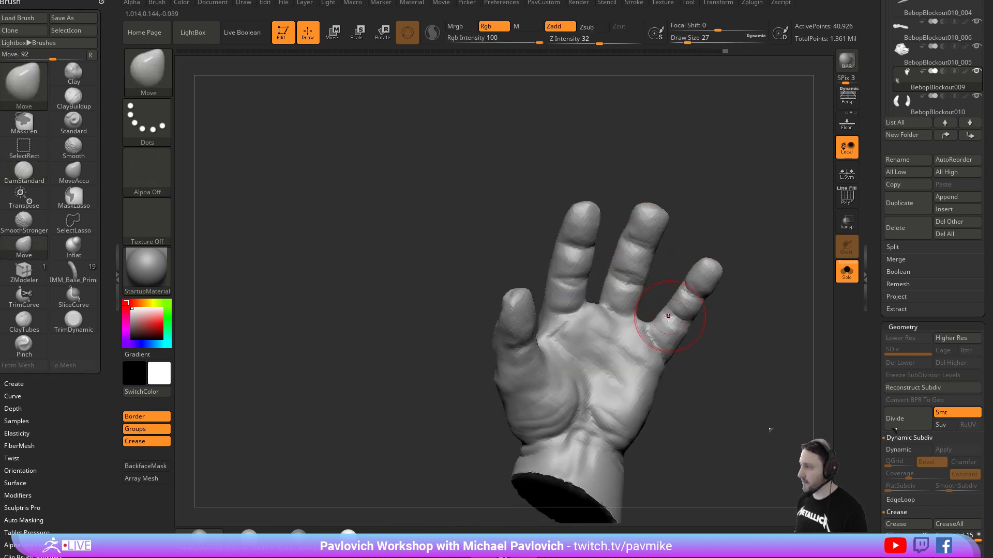
# Reshape a fingertip and the tip of the thumb with the Move brush at draw sizes 18 and 27.
pyautogui.moveTo(735, 288)
pyautogui.mouseDown()
pyautogui.moveTo(723, 284)
pyautogui.moveTo(777, 237)
pyautogui.moveTo(744, 144)
pyautogui.moveTo(764, 202)
pyautogui.moveTo(696, 196)
pyautogui.moveTo(767, 207)
pyautogui.moveTo(773, 279)
pyautogui.moveTo(641, 379)
pyautogui.moveTo(642, 391)
pyautogui.moveTo(754, 377)
pyautogui.mouseUp()
pyautogui.press('s')
pyautogui.click(641, 390)
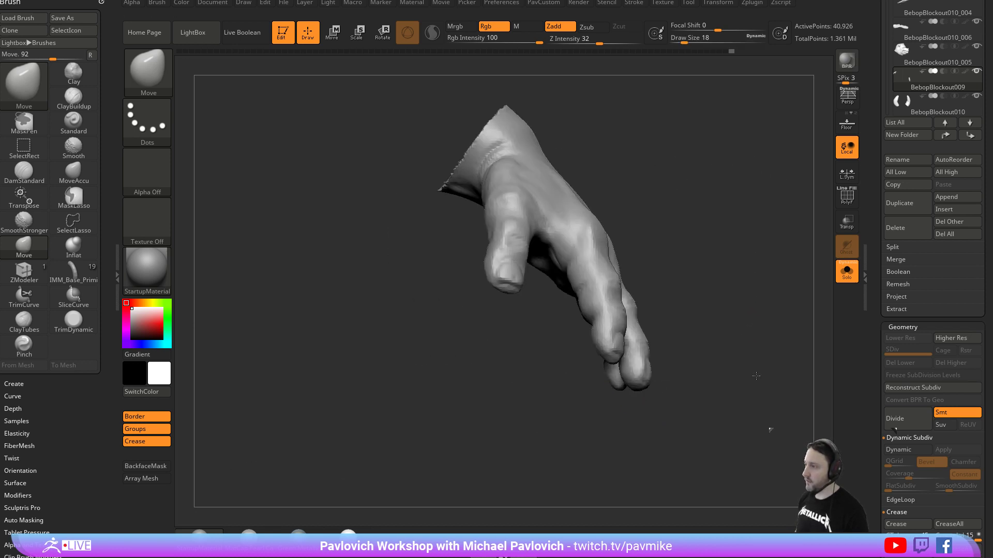
pyautogui.moveTo(703, 284)
pyautogui.mouseDown()
pyautogui.moveTo(687, 301)
pyautogui.moveTo(648, 312)
pyautogui.moveTo(657, 322)
pyautogui.mouseUp()
pyautogui.press('s')
pyautogui.click(511, 300)
pyautogui.moveTo(511, 301); pyautogui.dragTo(514, 292)
pyautogui.moveTo(677, 289)
pyautogui.mouseDown()
pyautogui.moveTo(639, 303)
pyautogui.moveTo(740, 266)
pyautogui.mouseUp()
# Remesh the hand with DynaMesh at resolution 568 and smooth the index knuckle area, with the Standard brush set to draw size 13.
pyautogui.press('1')
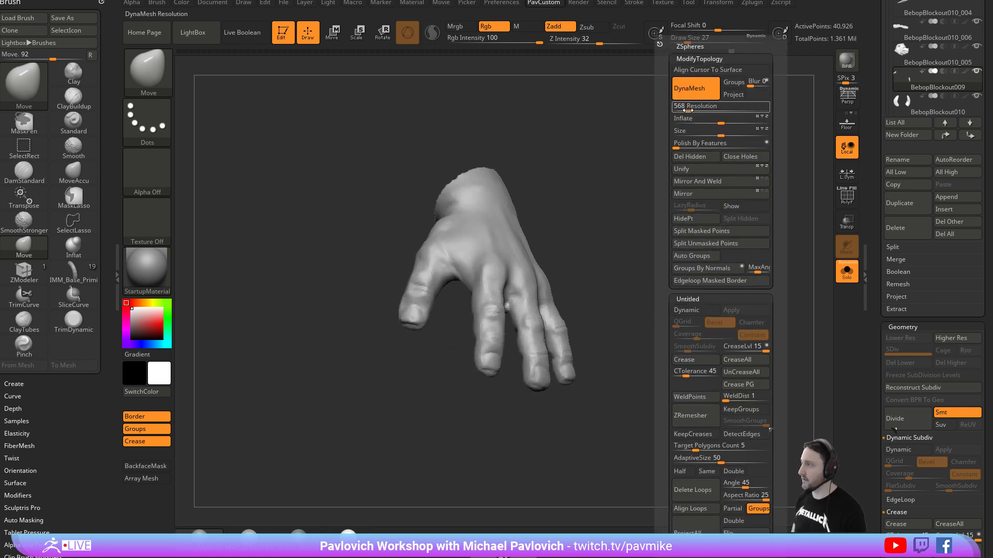
pyautogui.keyDown('ctrl'); pyautogui.moveTo(641, 170); pyautogui.dragTo(628, 184); pyautogui.keyUp('ctrl')
pyautogui.press('b')
pyautogui.press('s')
pyautogui.press('t')
pyautogui.press('s')
pyautogui.moveTo(541, 229); pyautogui.dragTo(537, 229)
pyautogui.keyDown('shift'); pyautogui.click(472, 244); pyautogui.keyUp('shift')
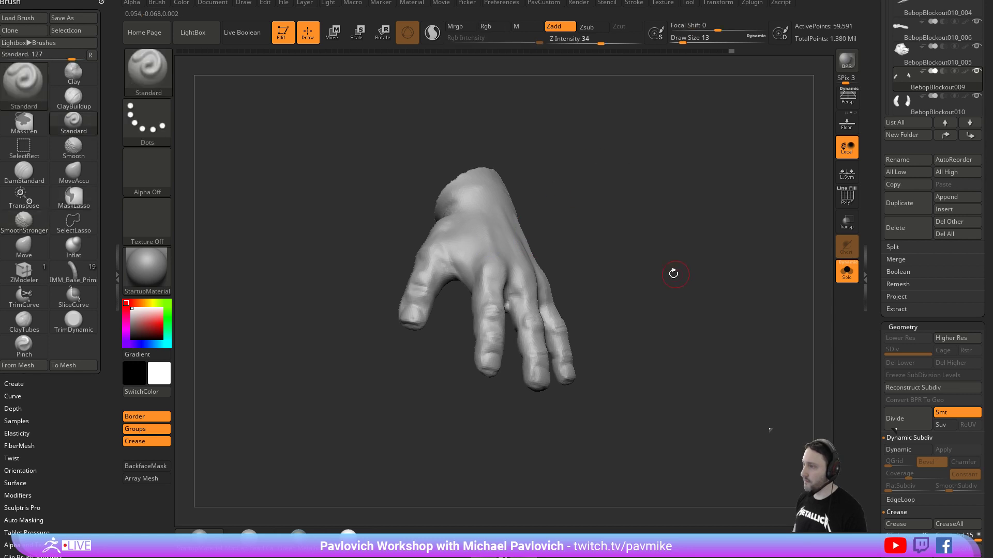
# Carve the cuticle creases of the index, middle and little fingers with the DamStandard brush at draw size 12.
pyautogui.keyDown('ctrl'); pyautogui.moveTo(662, 250); pyautogui.dragTo(703, 286, button='right'); pyautogui.keyUp('ctrl')
pyautogui.moveTo(703, 287)
pyautogui.mouseDown()
pyautogui.moveTo(746, 257)
pyautogui.moveTo(756, 261)
pyautogui.moveTo(747, 278)
pyautogui.mouseUp()
pyautogui.press('b')
pyautogui.press('d')
pyautogui.press('s')
pyautogui.moveTo(578, 390)
pyautogui.keyDown('alt'); pyautogui.mouseDown()
pyautogui.moveTo(550, 343)
pyautogui.moveTo(506, 347)
pyautogui.mouseUp(); pyautogui.keyUp('alt')
pyautogui.press(']')
pyautogui.press('s')
pyautogui.moveTo(499, 345); pyautogui.dragTo(580, 333)
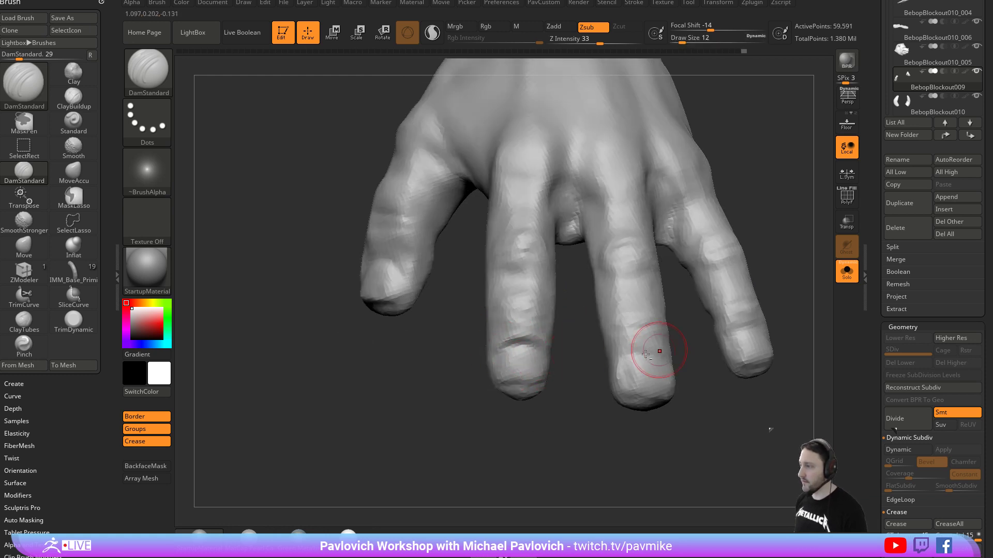
pyautogui.moveTo(622, 353); pyautogui.dragTo(660, 354)
pyautogui.moveTo(699, 366); pyautogui.dragTo(683, 365)
# Carve the outline of the thumbnail with the DamStandard brush, reducing the draw size to 7.
pyautogui.moveTo(673, 350); pyautogui.dragTo(643, 288, button='right')
pyautogui.moveTo(789, 292)
pyautogui.mouseDown(button='right')
pyautogui.moveTo(769, 271)
pyautogui.moveTo(425, 275)
pyautogui.mouseUp(button='right')
pyautogui.moveTo(395, 270); pyautogui.dragTo(390, 313)
pyautogui.moveTo(369, 367)
pyautogui.mouseDown()
pyautogui.moveTo(405, 399)
pyautogui.moveTo(434, 310)
pyautogui.mouseUp()
pyautogui.press('s')
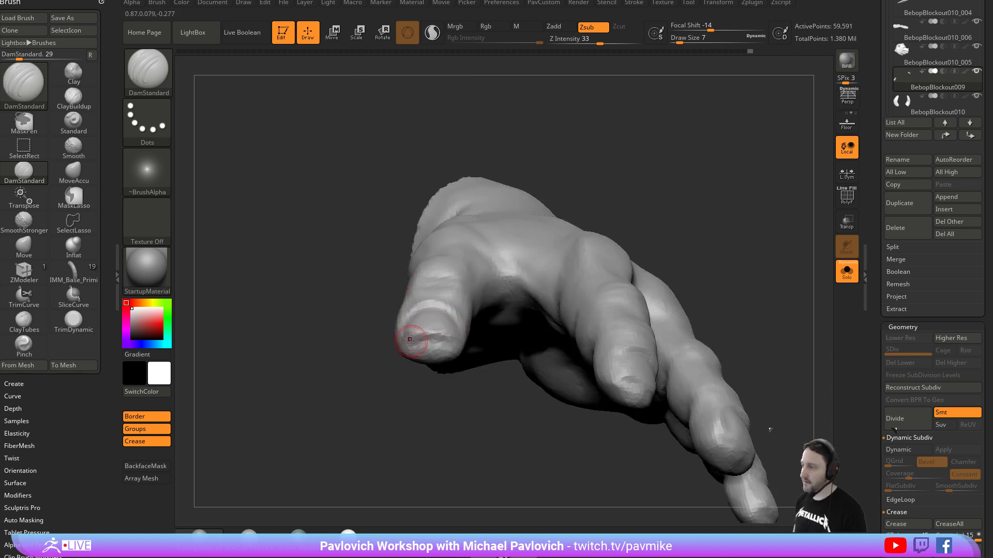
# Define the nail edges on the thumb and fingers with the DamStandard brush at draw size 7 and smooth the thumbnail.
pyautogui.moveTo(451, 358)
pyautogui.mouseDown(button='right')
pyautogui.moveTo(421, 342)
pyautogui.moveTo(516, 277)
pyautogui.moveTo(508, 323)
pyautogui.mouseUp(button='right')
pyautogui.keyDown('alt'); pyautogui.moveTo(619, 286); pyautogui.dragTo(556, 228, button='right'); pyautogui.keyUp('alt')
pyautogui.moveTo(568, 351)
pyautogui.mouseDown(button='right')
pyautogui.moveTo(627, 317)
pyautogui.moveTo(536, 292)
pyautogui.moveTo(594, 383)
pyautogui.moveTo(653, 280)
pyautogui.mouseUp(button='right')
pyautogui.moveTo(588, 200)
pyautogui.mouseDown(button='right')
pyautogui.moveTo(484, 288)
pyautogui.moveTo(631, 237)
pyautogui.moveTo(338, 314)
pyautogui.mouseUp(button='right')
pyautogui.moveTo(407, 301); pyautogui.dragTo(604, 269, button='right')
pyautogui.moveTo(505, 372)
pyautogui.mouseDown(button='right')
pyautogui.moveTo(450, 318)
pyautogui.moveTo(467, 322)
pyautogui.mouseUp(button='right')
pyautogui.press('shift')
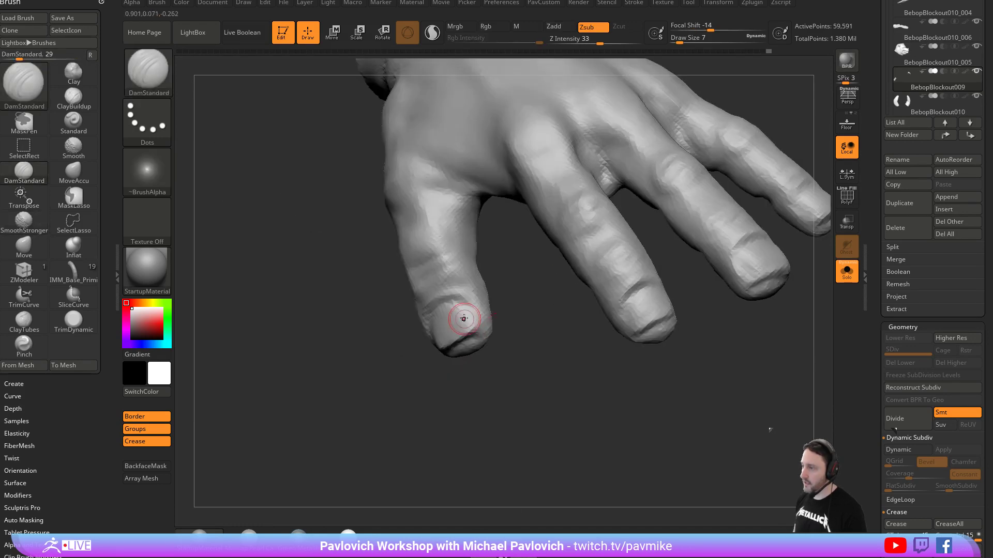
# Sharpen the edge of the thumbnail with the Pinch brush at draw size 25.
pyautogui.moveTo(496, 356); pyautogui.dragTo(569, 193, button='right')
pyautogui.press('b')
pyautogui.press('p')
pyautogui.press('i')
pyautogui.press(']')
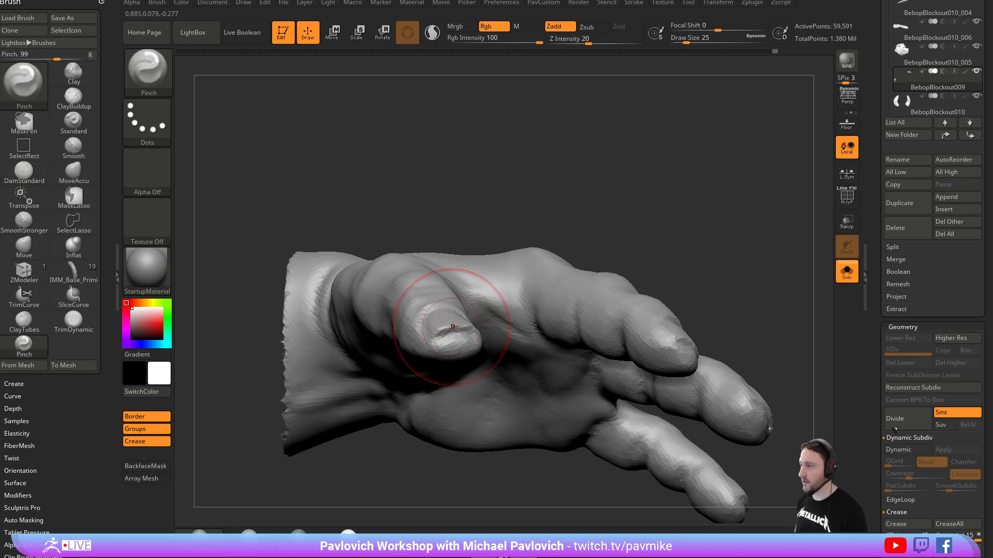
# Carve the joint creases on the palm side of the fingers with the DamStandard brush at draw size 6.
pyautogui.moveTo(662, 244)
pyautogui.mouseDown(button='right')
pyautogui.moveTo(609, 327)
pyautogui.moveTo(673, 308)
pyautogui.moveTo(620, 377)
pyautogui.moveTo(658, 343)
pyautogui.moveTo(708, 261)
pyautogui.moveTo(697, 237)
pyautogui.moveTo(710, 250)
pyautogui.mouseUp(button='right')
pyautogui.press('b')
pyautogui.press('d')
pyautogui.press('s')
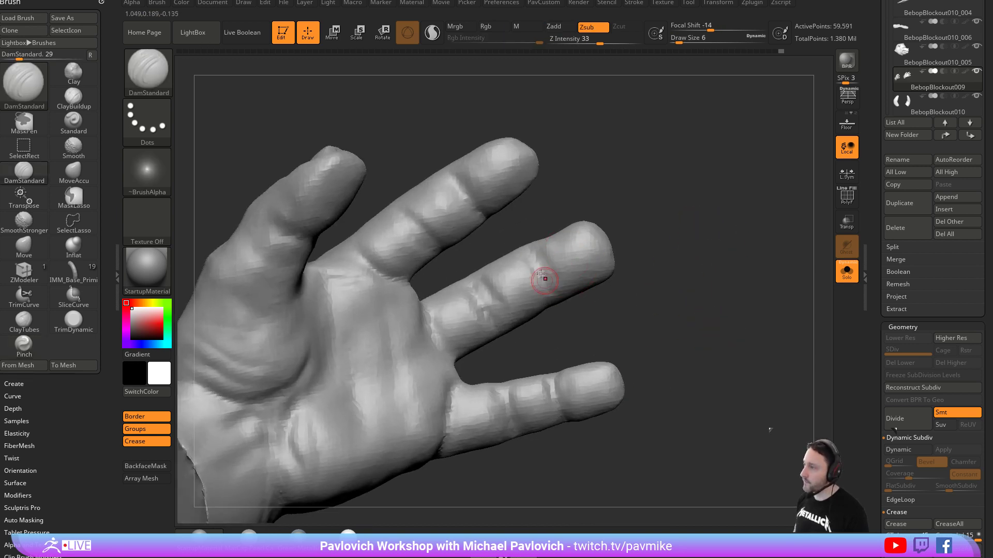
pyautogui.moveTo(539, 250); pyautogui.dragTo(654, 262, button='right')
pyautogui.moveTo(484, 247); pyautogui.dragTo(514, 290, button='right')
# Carve folds into the web between the thumb and index finger with the DamStandard brush at draw size 9.
pyautogui.moveTo(597, 313); pyautogui.dragTo(513, 374, button='right')
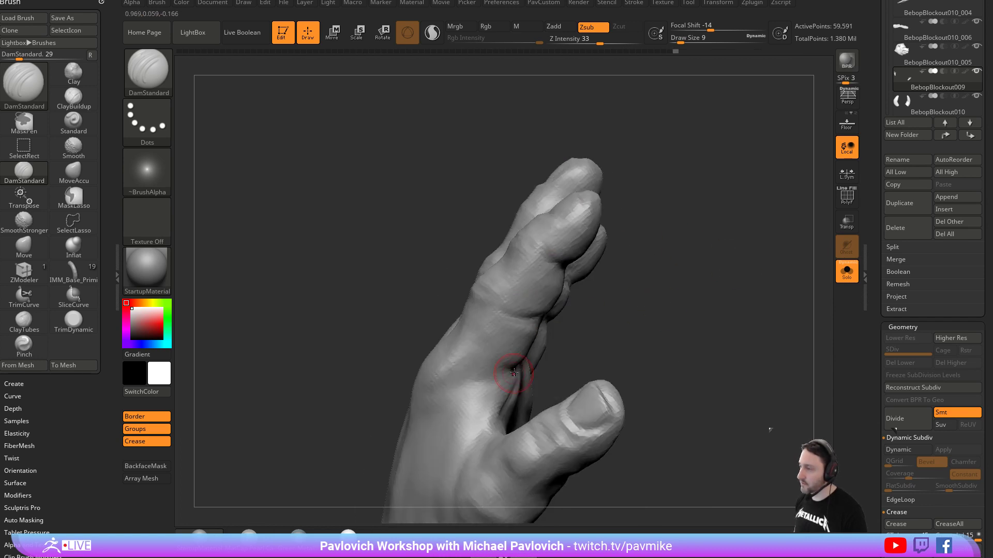
pyautogui.moveTo(582, 356); pyautogui.dragTo(494, 342, button='right')
pyautogui.moveTo(563, 297)
pyautogui.mouseDown(button='right')
pyautogui.moveTo(734, 242)
pyautogui.moveTo(728, 267)
pyautogui.moveTo(673, 289)
pyautogui.moveTo(718, 293)
pyautogui.moveTo(512, 315)
pyautogui.moveTo(572, 321)
pyautogui.moveTo(521, 326)
pyautogui.moveTo(512, 339)
pyautogui.mouseUp(button='right')
pyautogui.press('s')
pyautogui.click(500, 317)
# Adjust the contour of the web between the thumb and index finger with the Move brush, starting at draw size 11.
pyautogui.press('b')
pyautogui.press('m')
pyautogui.press('v')
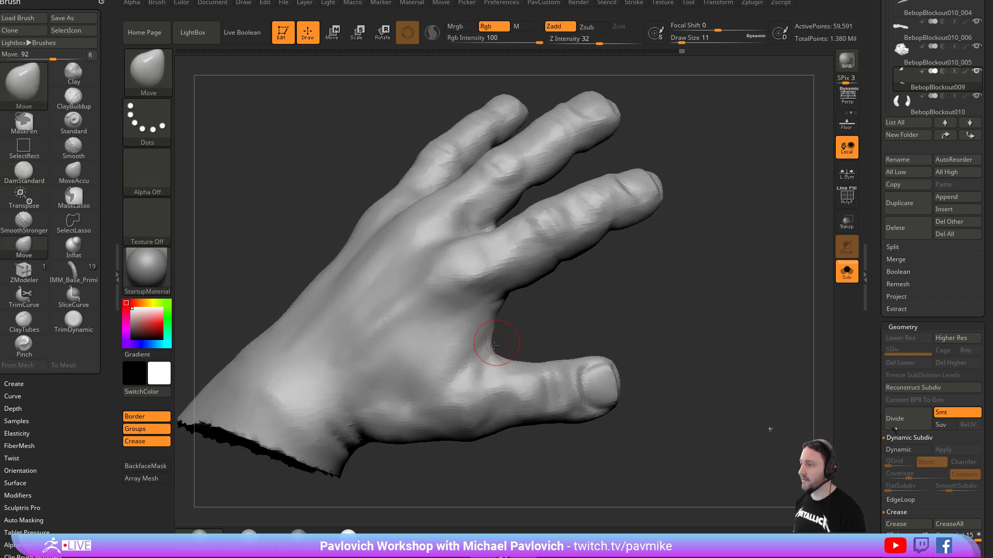
pyautogui.press('s')
pyautogui.click(490, 343)
pyautogui.press('s')
pyautogui.moveTo(491, 342)
pyautogui.mouseDown(button='right')
pyautogui.moveTo(508, 335)
pyautogui.moveTo(507, 311)
pyautogui.mouseUp(button='right')
pyautogui.click(504, 335)
# Build up the skin fold between the thumb and index finger with the Standard brush at draw size 7 and smooth it.
pyautogui.press('b')
pyautogui.press('s')
pyautogui.press('t')
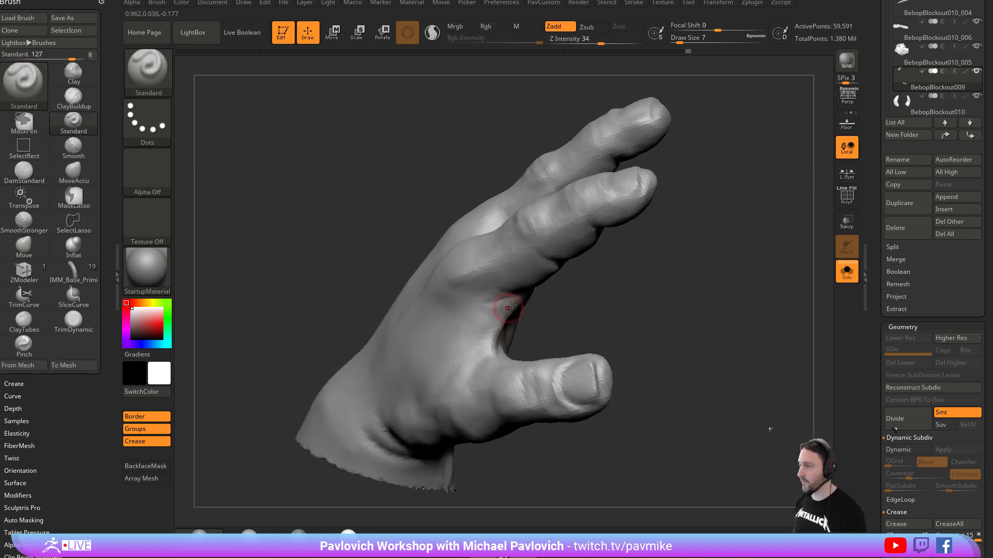
pyautogui.press('shift')
pyautogui.moveTo(447, 371)
pyautogui.mouseDown(button='right')
pyautogui.moveTo(628, 305)
pyautogui.moveTo(723, 334)
pyautogui.moveTo(706, 259)
pyautogui.moveTo(702, 271)
pyautogui.moveTo(739, 287)
pyautogui.moveTo(714, 270)
pyautogui.mouseUp(button='right')
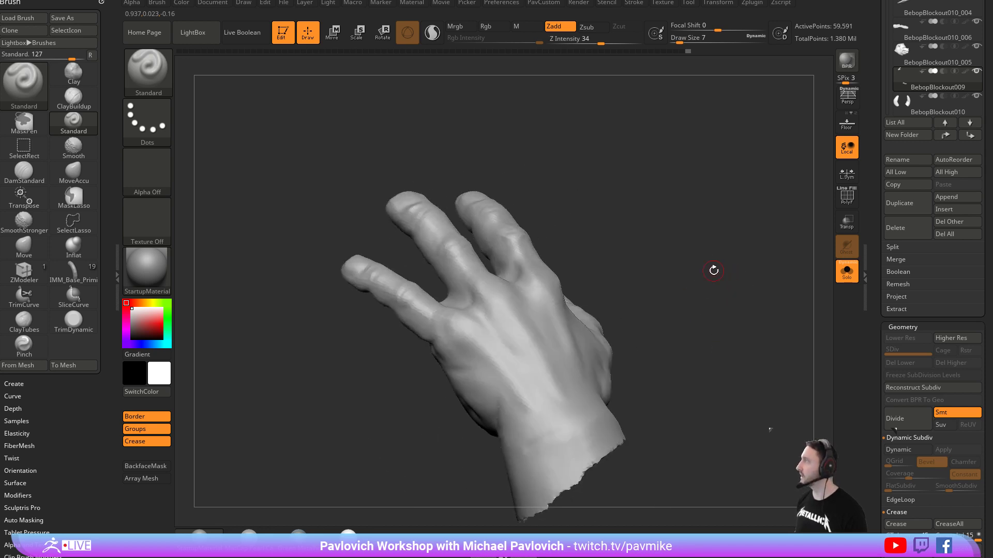
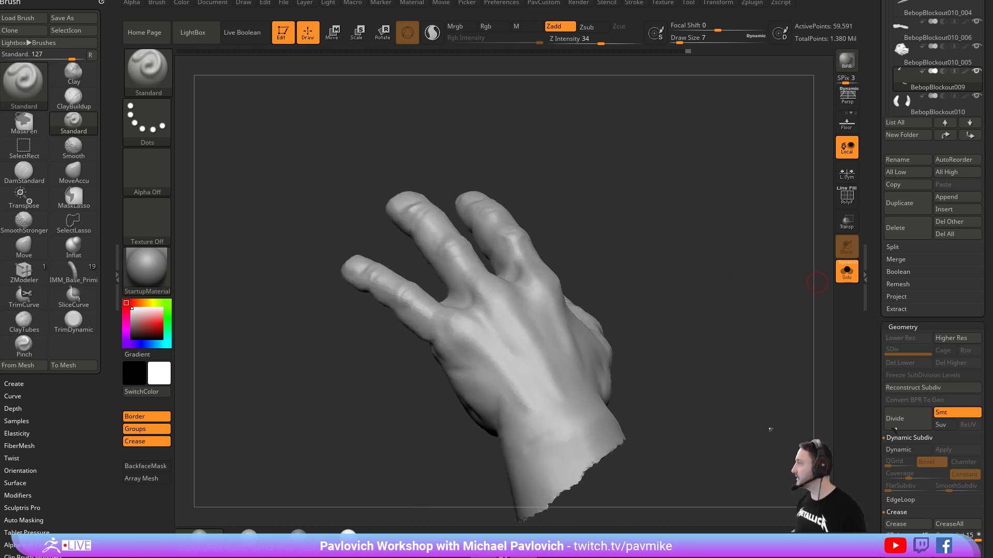
# Raise the thumb tendon from the wrist toward the thumb joint with the Standard brush at draw size 9 and smooth it.
pyautogui.moveTo(655, 250); pyautogui.dragTo(728, 317, button='right')
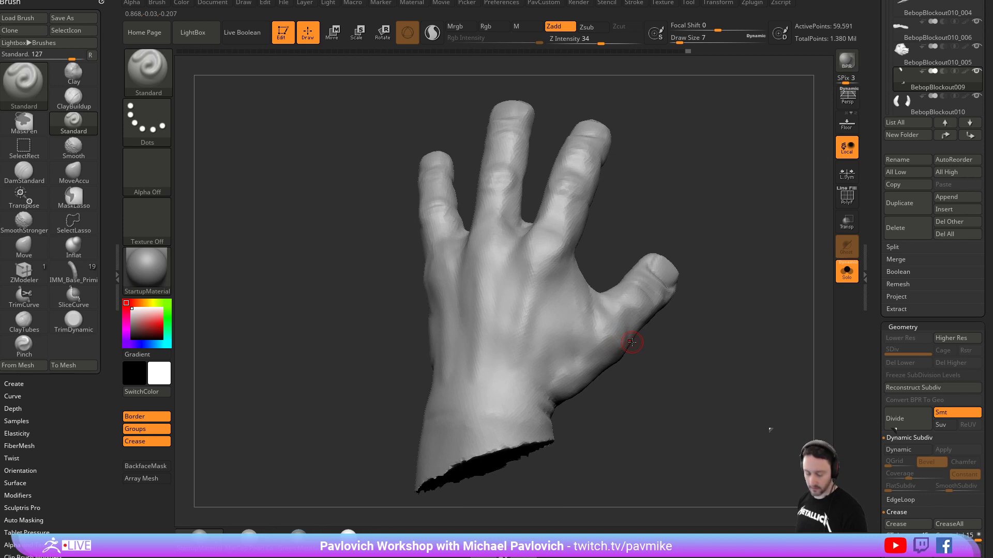
pyautogui.press('s')
pyautogui.moveTo(555, 374)
pyautogui.mouseDown()
pyautogui.moveTo(600, 360)
pyautogui.moveTo(536, 385)
pyautogui.mouseUp()
pyautogui.press('s')
pyautogui.press('s')
pyautogui.moveTo(605, 356); pyautogui.dragTo(598, 356)
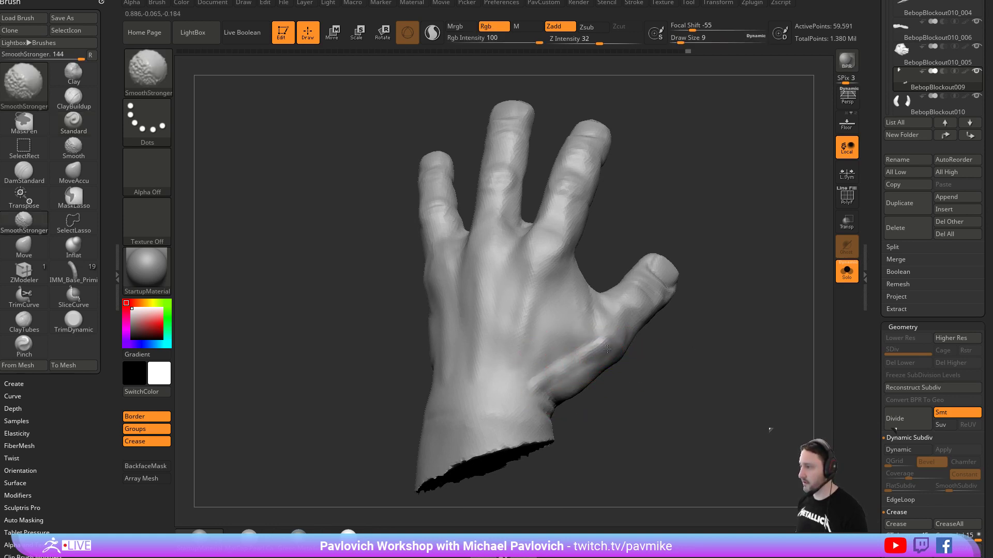
pyautogui.moveTo(546, 389); pyautogui.dragTo(569, 368, button='right')
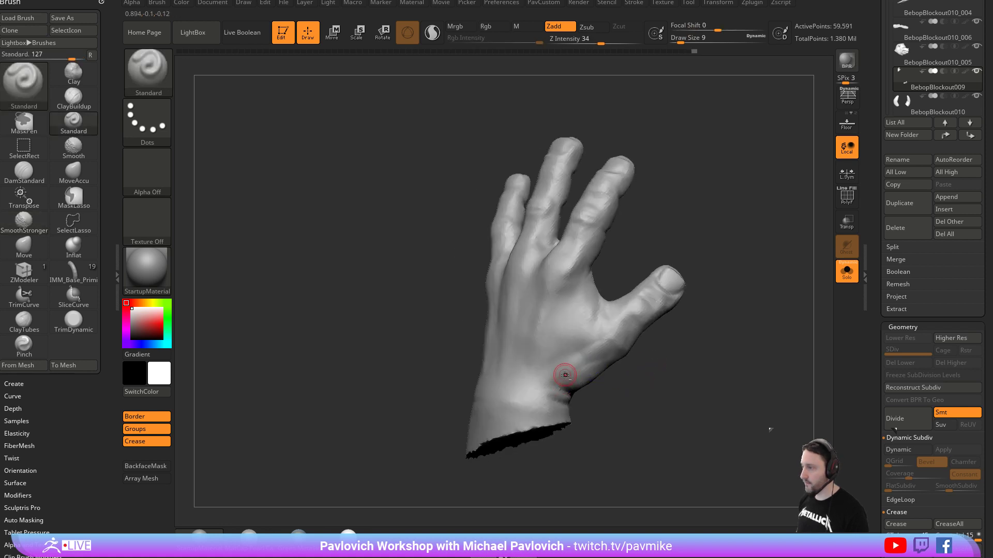
# Adjust the silhouette of the thumb's base near the wrist with the Move brush.
pyautogui.moveTo(604, 356)
pyautogui.mouseDown(button='right')
pyautogui.moveTo(670, 329)
pyautogui.moveTo(671, 352)
pyautogui.moveTo(660, 312)
pyautogui.moveTo(585, 372)
pyautogui.mouseUp(button='right')
pyautogui.press('b')
pyautogui.press('m')
pyautogui.press('v')
pyautogui.press('s')
pyautogui.moveTo(582, 361); pyautogui.dragTo(580, 362)
pyautogui.moveTo(683, 387)
pyautogui.mouseDown(button='right')
pyautogui.moveTo(687, 358)
pyautogui.moveTo(621, 362)
pyautogui.mouseUp(button='right')
pyautogui.press('s')
pyautogui.moveTo(586, 362); pyautogui.dragTo(576, 380)
# Build up the index finger's knuckle on the back of the hand with the Standard brush at draw size 11.
pyautogui.moveTo(581, 380)
pyautogui.mouseDown(button='right')
pyautogui.moveTo(715, 401)
pyautogui.moveTo(686, 422)
pyautogui.moveTo(701, 389)
pyautogui.mouseUp(button='right')
pyautogui.moveTo(666, 270)
pyautogui.keyDown('ctrl'); pyautogui.mouseDown(button='right')
pyautogui.moveTo(643, 294)
pyautogui.moveTo(706, 240)
pyautogui.moveTo(706, 257)
pyautogui.moveTo(712, 239)
pyautogui.mouseUp(button='right'); pyautogui.keyUp('ctrl')
pyautogui.press('b')
pyautogui.press('d')
pyautogui.press('s')
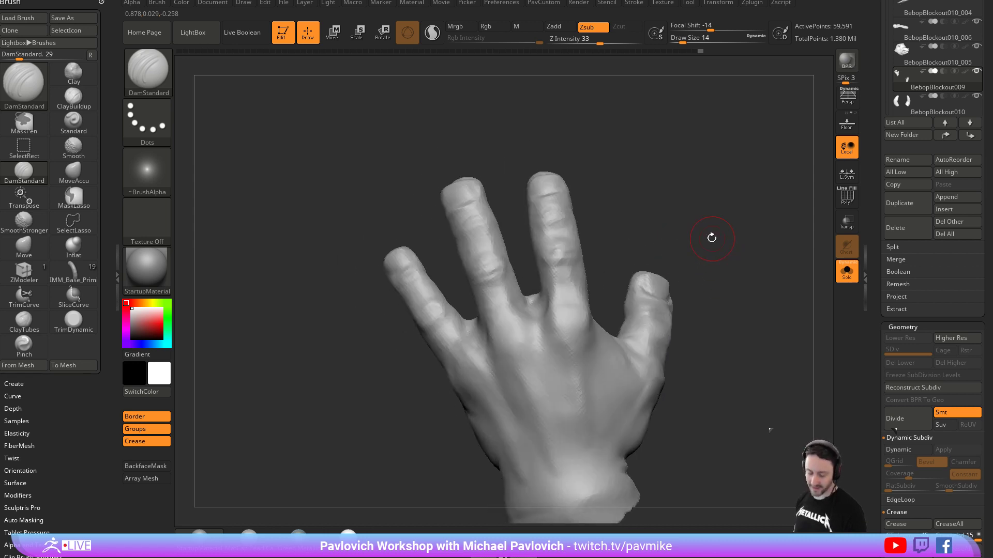
pyautogui.press('b')
pyautogui.press('s')
pyautogui.press('t')
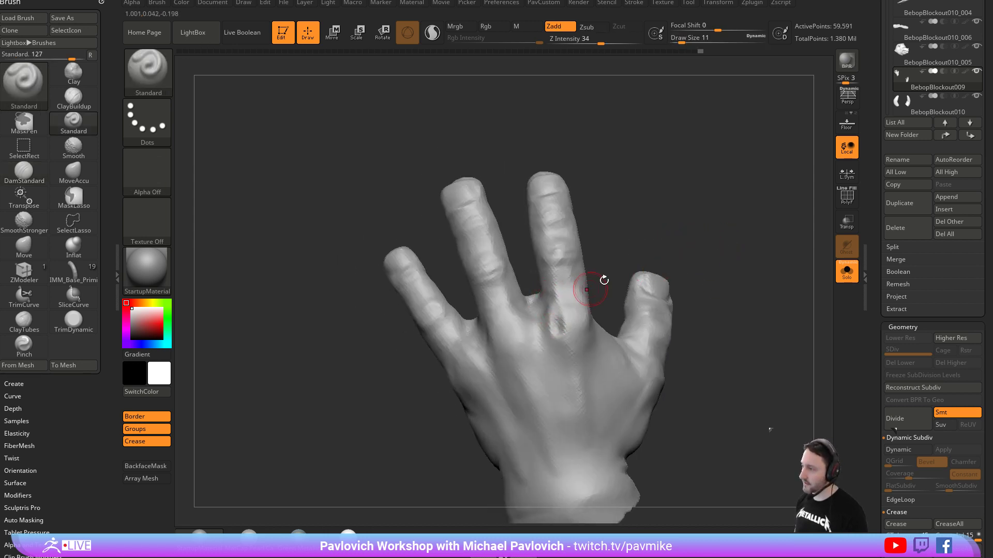
pyautogui.moveTo(608, 264); pyautogui.dragTo(630, 254)
pyautogui.moveTo(580, 306)
pyautogui.mouseDown()
pyautogui.moveTo(582, 336)
pyautogui.moveTo(578, 301)
pyautogui.moveTo(589, 292)
pyautogui.moveTo(547, 329)
pyautogui.mouseUp()
pyautogui.moveTo(577, 324); pyautogui.dragTo(621, 248, button='right')
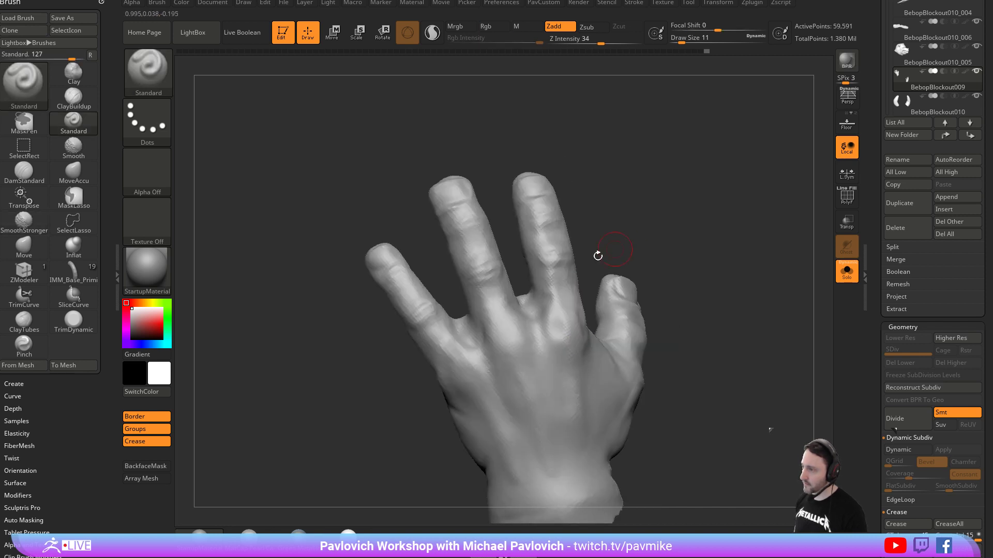
# Build up the middle finger's knuckle and tendon area with the Standard brush at draw size 11 and smooth the transitions.
pyautogui.moveTo(515, 314); pyautogui.dragTo(514, 356)
pyautogui.moveTo(623, 235); pyautogui.dragTo(653, 222)
pyautogui.moveTo(507, 333)
pyautogui.mouseDown()
pyautogui.moveTo(488, 342)
pyautogui.moveTo(504, 356)
pyautogui.mouseUp()
pyautogui.moveTo(572, 282); pyautogui.dragTo(611, 260, button='right')
pyautogui.keyDown('shift'); pyautogui.moveTo(503, 331); pyautogui.dragTo(490, 311); pyautogui.keyUp('shift')
pyautogui.moveTo(483, 347); pyautogui.dragTo(510, 361)
pyautogui.moveTo(510, 361); pyautogui.dragTo(549, 321, button='right')
pyautogui.moveTo(550, 321)
pyautogui.keyDown('shift'); pyautogui.mouseDown()
pyautogui.moveTo(558, 307)
pyautogui.moveTo(529, 295)
pyautogui.mouseUp(); pyautogui.keyUp('shift')
pyautogui.moveTo(706, 238)
pyautogui.mouseDown(button='right')
pyautogui.moveTo(738, 217)
pyautogui.moveTo(599, 288)
pyautogui.mouseUp(button='right')
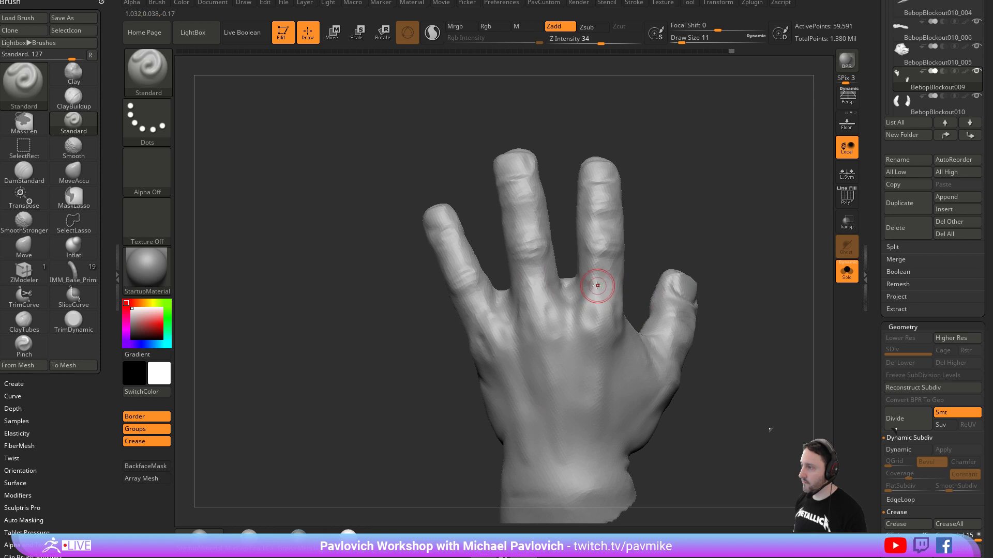
# Smooth the index knuckle and carve a crease between the knuckles with the DamStandard brush at draw size 11.
pyautogui.moveTo(604, 313)
pyautogui.keyDown('shift'); pyautogui.mouseDown()
pyautogui.moveTo(598, 287)
pyautogui.moveTo(615, 329)
pyautogui.mouseUp(); pyautogui.keyUp('shift')
pyautogui.moveTo(732, 259)
pyautogui.mouseDown(button='right')
pyautogui.moveTo(739, 222)
pyautogui.moveTo(594, 304)
pyautogui.moveTo(605, 295)
pyautogui.mouseUp(button='right')
pyautogui.press('b')
pyautogui.press('d')
pyautogui.press('s')
pyautogui.moveTo(555, 320); pyautogui.dragTo(565, 308)
pyautogui.moveTo(664, 253); pyautogui.dragTo(495, 332, button='right')
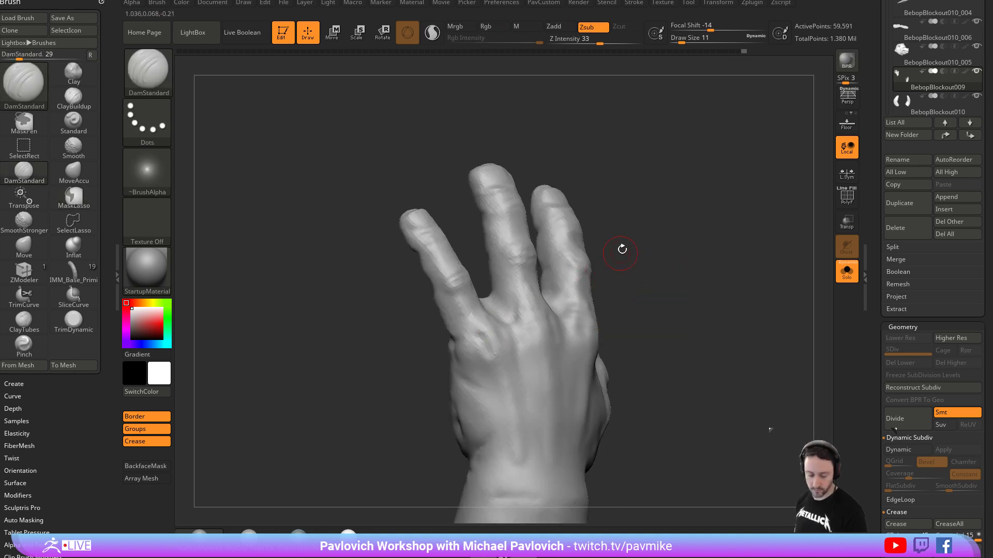
# Refine the outermost finger's knuckle with the Standard brush at draw size 9 and smooth it.
pyautogui.moveTo(620, 253); pyautogui.dragTo(561, 264, button='right')
pyautogui.moveTo(490, 319); pyautogui.dragTo(502, 319, button='right')
pyautogui.moveTo(404, 375); pyautogui.dragTo(499, 320, button='right')
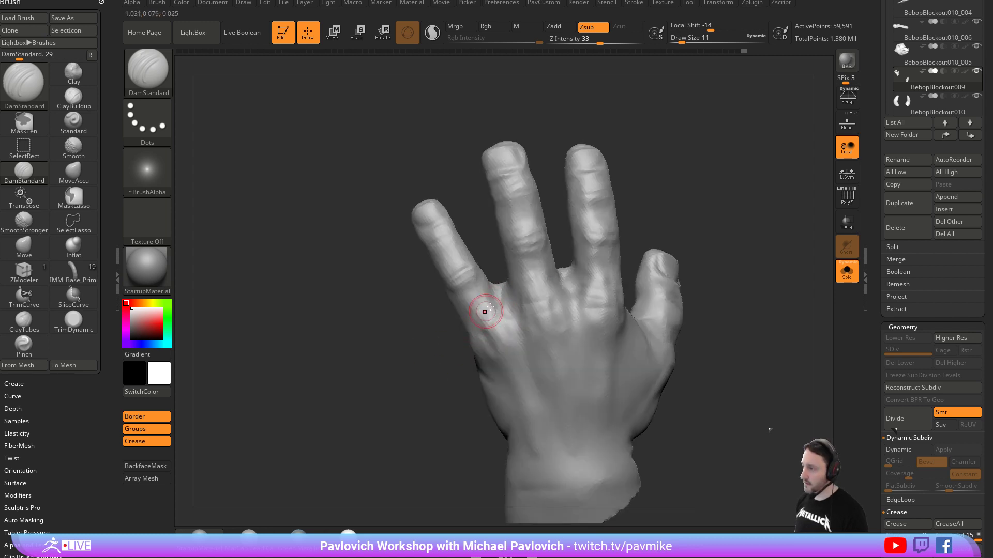
pyautogui.moveTo(432, 355); pyautogui.dragTo(496, 321, button='right')
pyautogui.press('b')
pyautogui.press('s')
pyautogui.press('t')
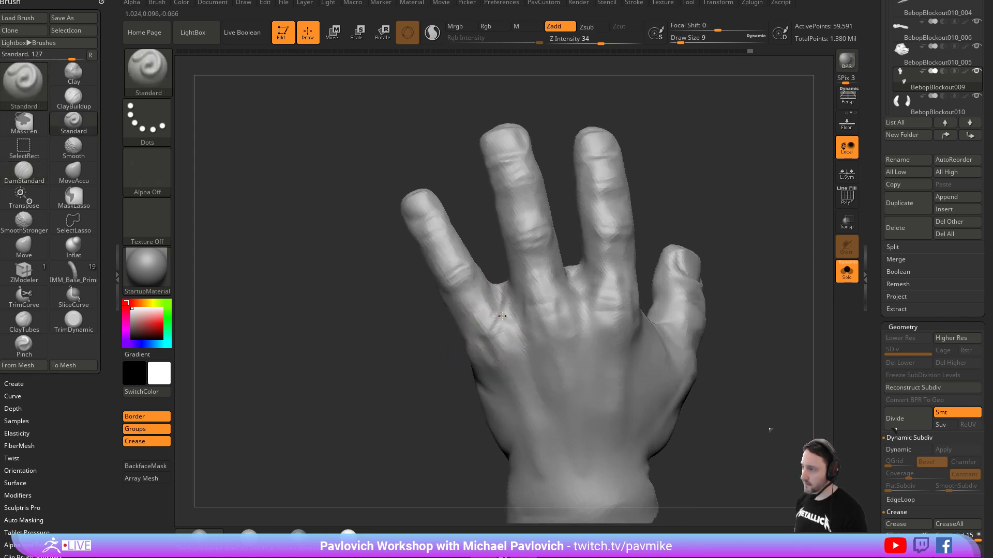
pyautogui.press('shift')
pyautogui.moveTo(489, 332); pyautogui.dragTo(505, 319, button='right')
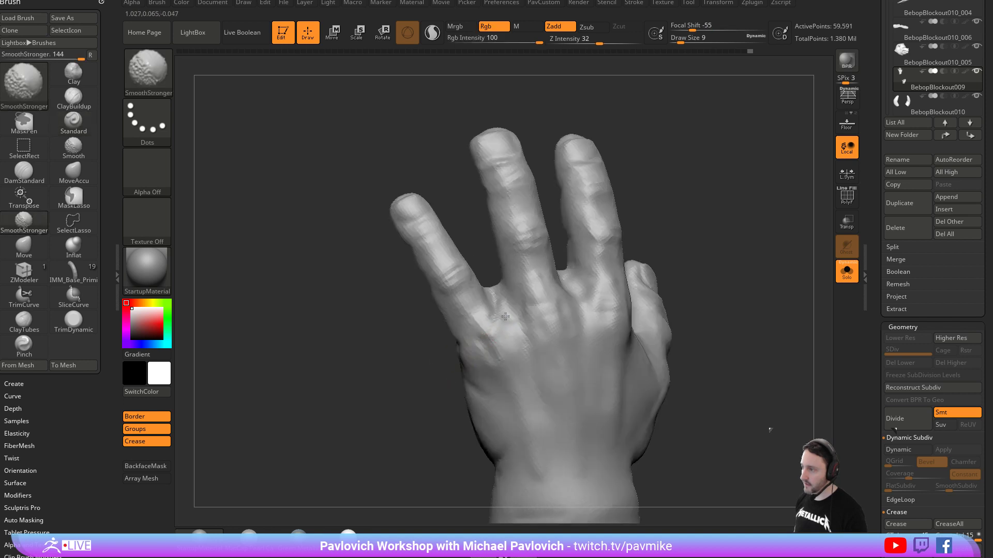
pyautogui.moveTo(421, 377)
pyautogui.mouseDown(button='right')
pyautogui.moveTo(481, 413)
pyautogui.moveTo(561, 292)
pyautogui.moveTo(760, 268)
pyautogui.moveTo(729, 217)
pyautogui.moveTo(737, 240)
pyautogui.moveTo(687, 267)
pyautogui.moveTo(698, 239)
pyautogui.moveTo(701, 308)
pyautogui.mouseUp(button='right')
# Turn off solo display to show the whole character and make the upper-arm subtool active.
pyautogui.click(846, 272)
pyautogui.keyDown('shift'); pyautogui.moveTo(745, 283); pyautogui.dragTo(785, 290, button='right'); pyautogui.keyUp('shift')
pyautogui.moveTo(786, 289)
pyautogui.keyDown('ctrl'); pyautogui.mouseDown(button='right')
pyautogui.moveTo(789, 273)
pyautogui.moveTo(765, 243)
pyautogui.moveTo(750, 263)
pyautogui.mouseUp(button='right'); pyautogui.keyUp('ctrl')
pyautogui.press('s')
pyautogui.moveTo(737, 264)
pyautogui.mouseDown()
pyautogui.moveTo(747, 264)
pyautogui.moveTo(733, 259)
pyautogui.mouseUp()
pyautogui.keyDown('alt'); pyautogui.click(597, 279); pyautogui.keyUp('alt')
pyautogui.keyDown('alt'); pyautogui.moveTo(736, 233); pyautogui.dragTo(704, 239, button='right'); pyautogui.keyUp('alt')
pyautogui.moveTo(666, 205)
pyautogui.keyDown('alt'); pyautogui.mouseDown(button='right')
pyautogui.moveTo(693, 230)
pyautogui.moveTo(724, 227)
pyautogui.moveTo(661, 269)
pyautogui.moveTo(687, 247)
pyautogui.mouseUp(button='right'); pyautogui.keyUp('alt')
# Carve the crease on the upper arm beside the armpit with the DamStandard brush, reducing the draw size to 33.
pyautogui.press('b')
pyautogui.press('d')
pyautogui.press('s')
pyautogui.press('s')
pyautogui.moveTo(577, 301); pyautogui.dragTo(584, 302)
pyautogui.press('[')
pyautogui.press('[')
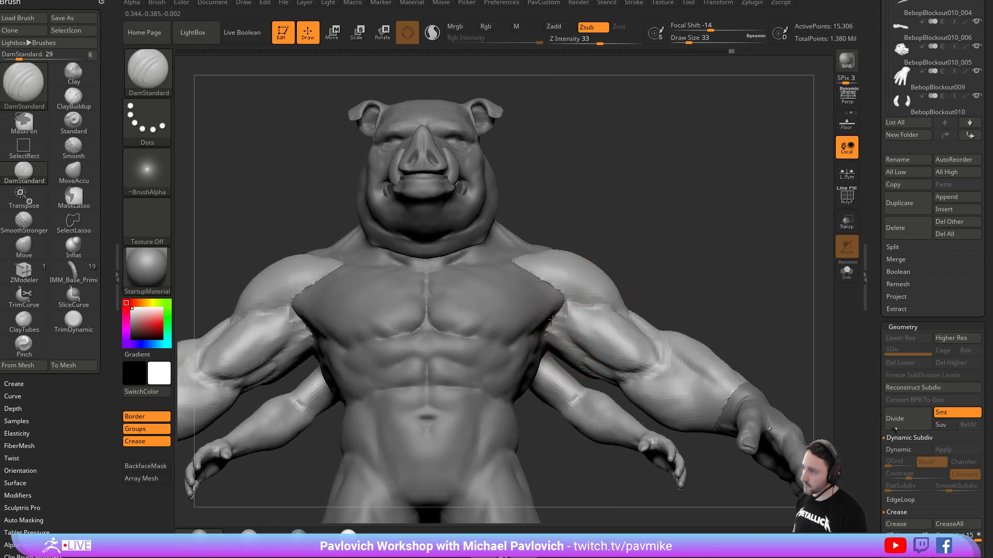
pyautogui.moveTo(578, 342); pyautogui.dragTo(633, 265, button='right')
pyautogui.moveTo(546, 321)
pyautogui.mouseDown(button='right')
pyautogui.moveTo(610, 290)
pyautogui.moveTo(594, 292)
pyautogui.mouseUp(button='right')
# Reshape the underside of the upper arm near the armpit with the Move brush at draw sizes 44 and 18.
pyautogui.press('b')
pyautogui.press('m')
pyautogui.press('v')
pyautogui.press('s')
pyautogui.moveTo(571, 334); pyautogui.dragTo(566, 352, button='right')
pyautogui.press('s')
pyautogui.moveTo(570, 349); pyautogui.dragTo(568, 348)
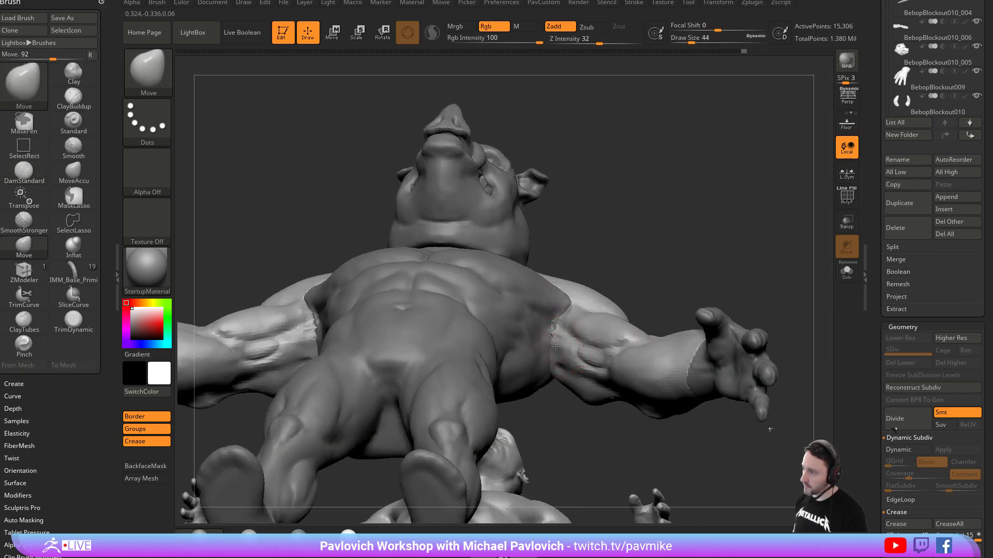
pyautogui.moveTo(577, 334)
pyautogui.mouseDown(button='right')
pyautogui.moveTo(635, 271)
pyautogui.moveTo(607, 282)
pyautogui.mouseUp(button='right')
pyautogui.press('s')
pyautogui.moveTo(549, 334); pyautogui.dragTo(549, 357)
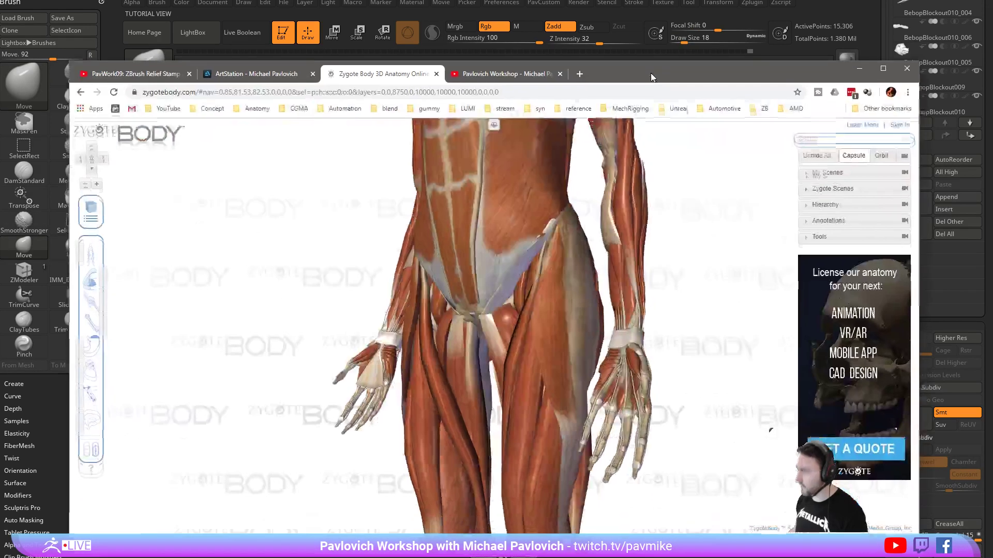
# Switch to Zygote Body and examine how the coracobrachialis attaches to the shoulder and humerus, fading the muscle layer to expose the bones.
pyautogui.moveTo(652, 76); pyautogui.dragTo(667, 55)
pyautogui.scroll(-3, 684, 173)
pyautogui.scroll(3, 685, 175)
pyautogui.moveTo(684, 174); pyautogui.dragTo(702, 231)
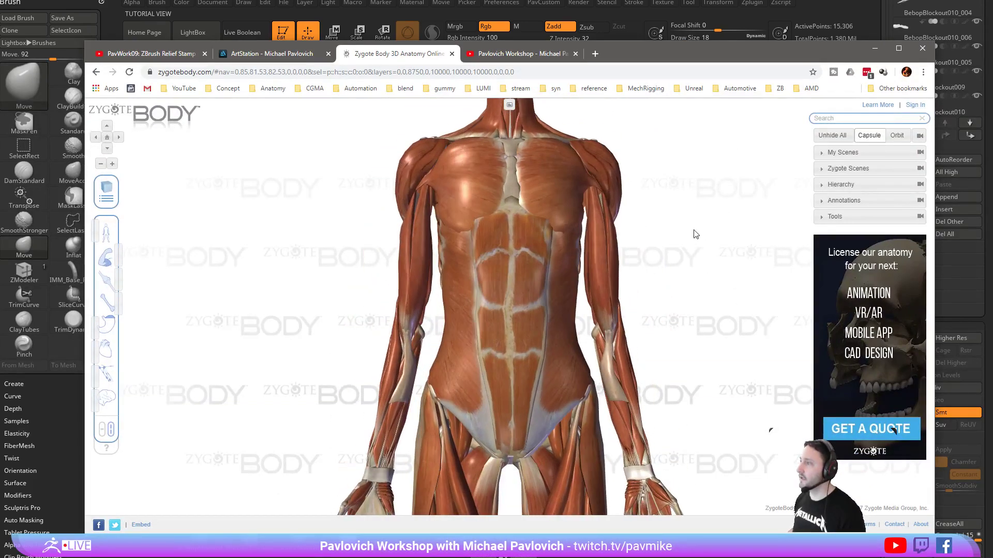
pyautogui.click(586, 196)
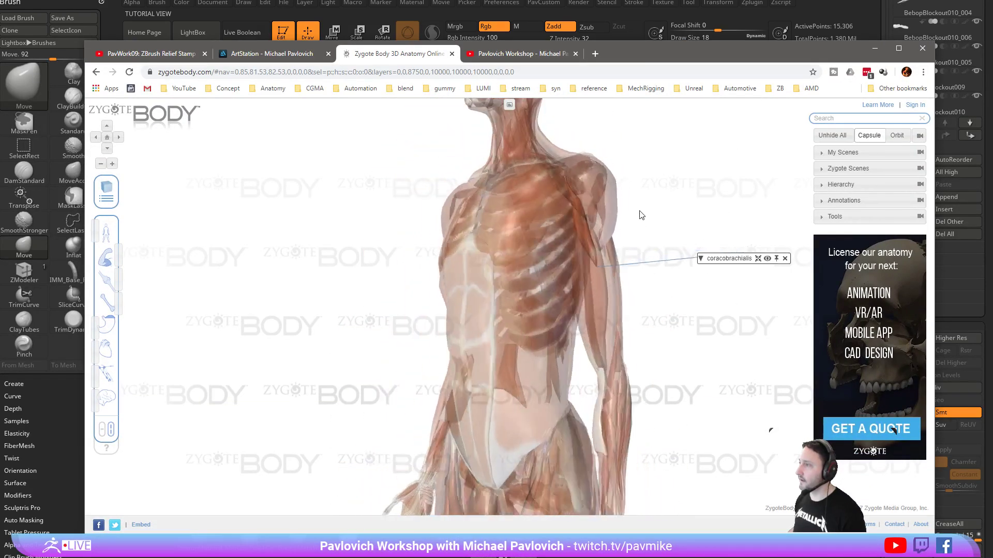
pyautogui.moveTo(610, 221); pyautogui.dragTo(659, 181)
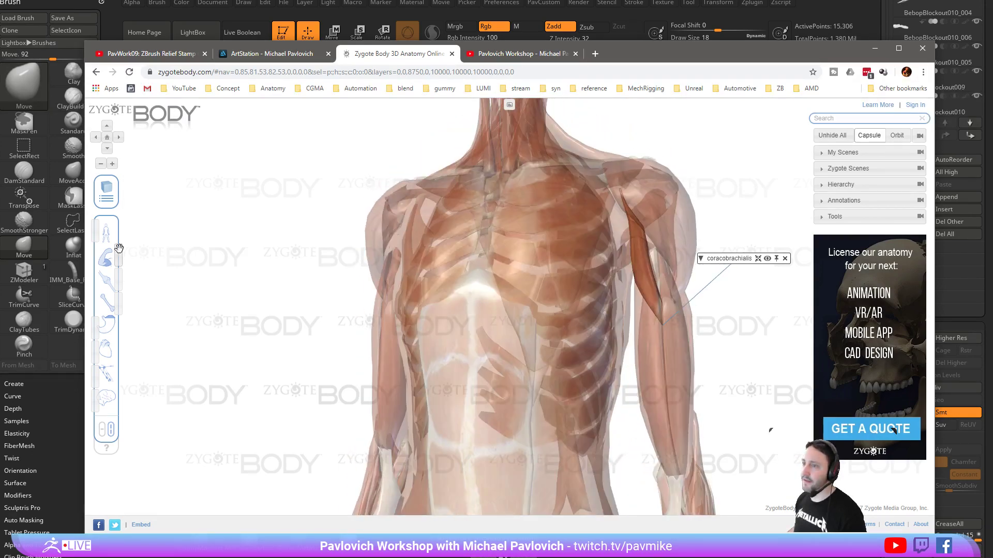
pyautogui.moveTo(117, 257); pyautogui.dragTo(92, 259)
pyautogui.moveTo(474, 189); pyautogui.dragTo(599, 256)
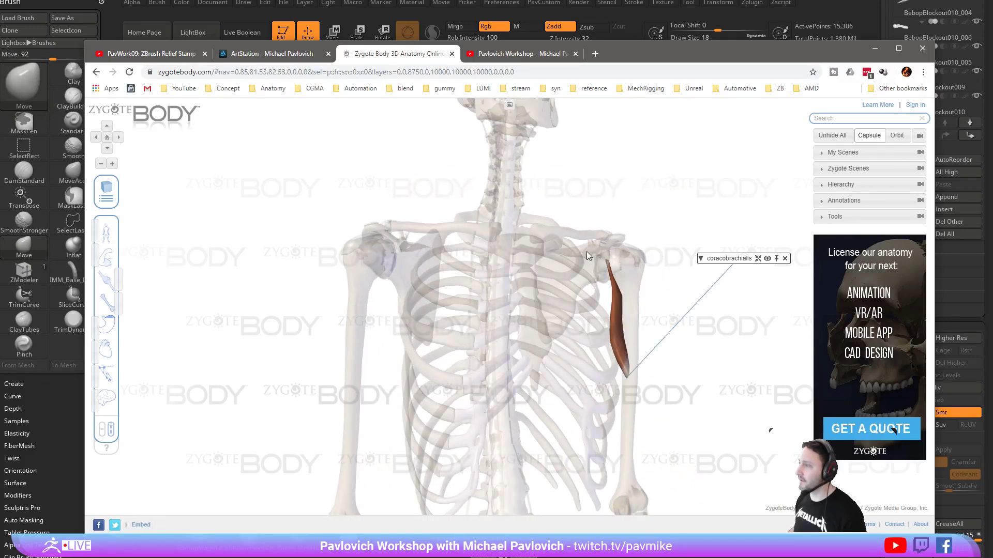
pyautogui.moveTo(673, 222); pyautogui.dragTo(595, 294)
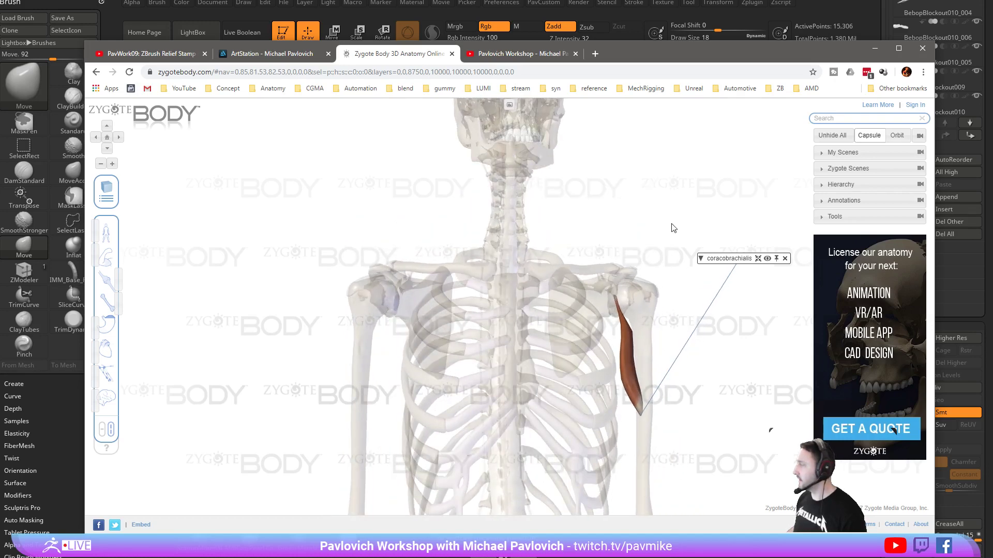
pyautogui.moveTo(671, 217); pyautogui.dragTo(693, 205)
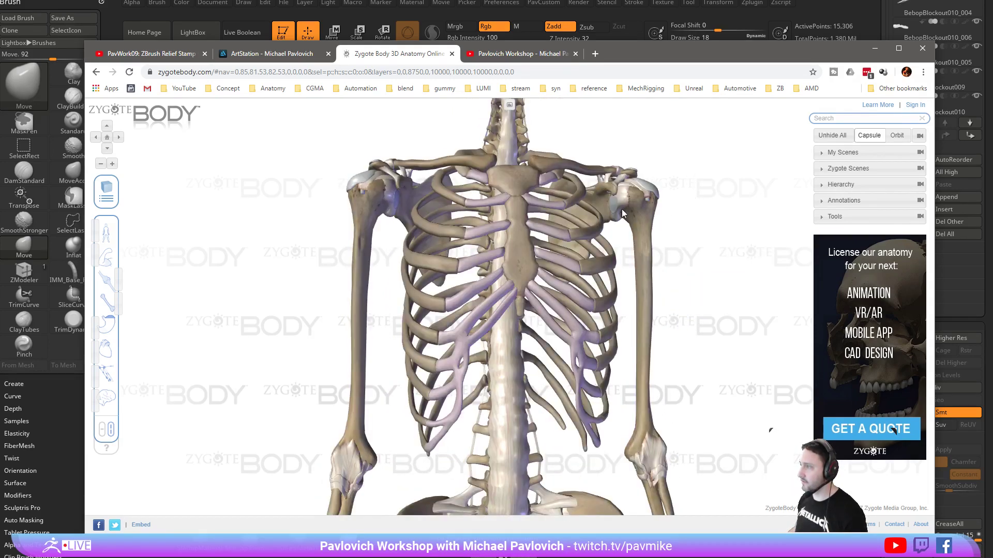
pyautogui.click(635, 213)
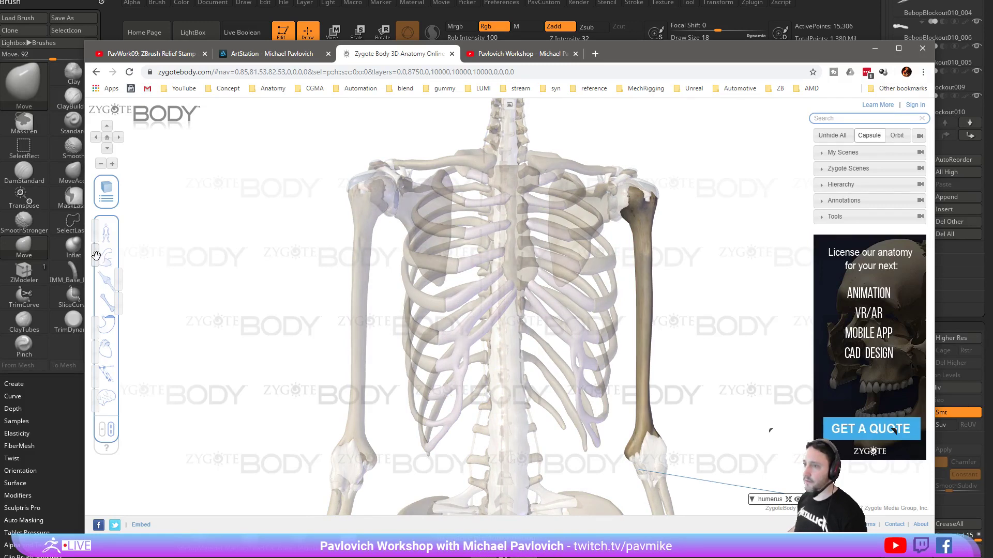
pyautogui.moveTo(97, 254); pyautogui.dragTo(128, 260)
# Examine the triceps medial, long and lateral heads from behind in Zygote Body, then switch back to ZBrush.
pyautogui.click(724, 143)
pyautogui.moveTo(635, 56); pyautogui.dragTo(645, 73)
pyautogui.moveTo(715, 261); pyautogui.dragTo(655, 305)
pyautogui.moveTo(704, 369); pyautogui.dragTo(440, 309)
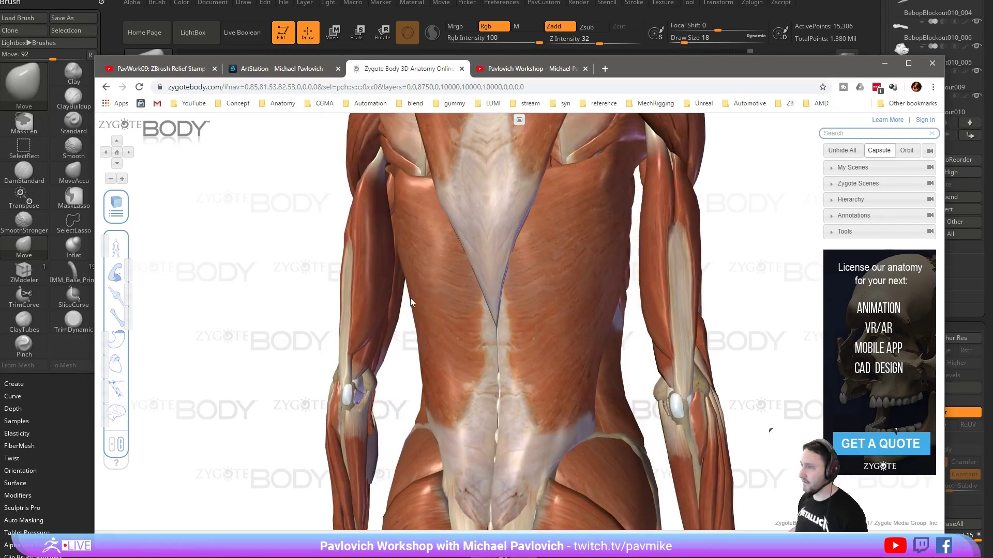
pyautogui.click(361, 381)
pyautogui.click(359, 314)
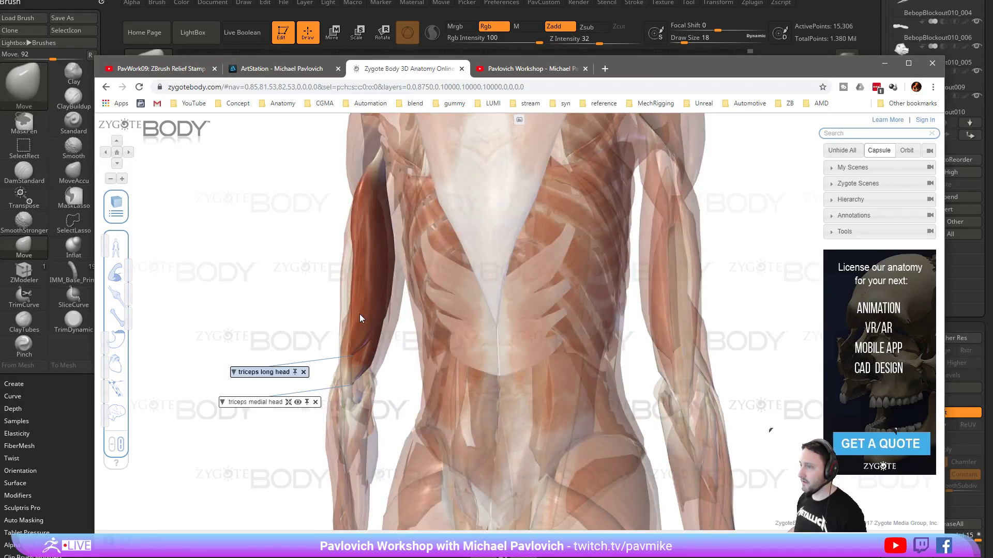
pyautogui.scroll(2, 257, 291)
pyautogui.click(380, 268)
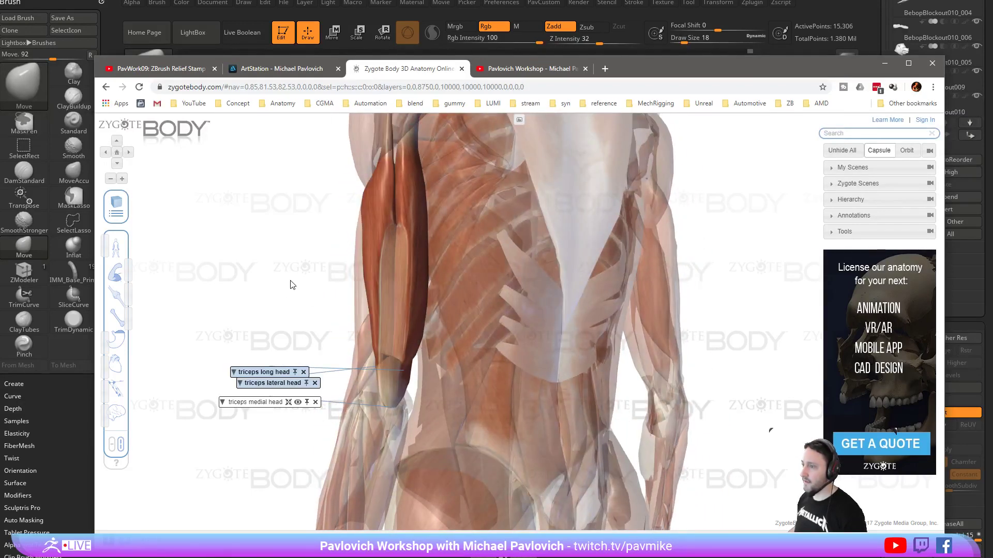
pyautogui.hotkey('alt', 'Tab')
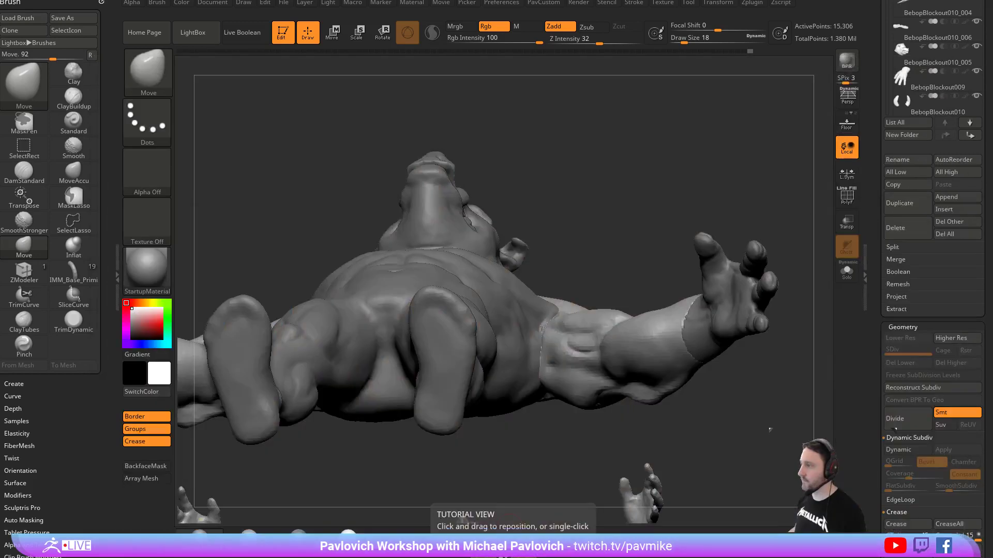
# Carve the muscle separations on the inner upper arm with the DamStandard brush at draw size 31 and smooth them.
pyautogui.moveTo(678, 215)
pyautogui.mouseDown()
pyautogui.moveTo(696, 193)
pyautogui.moveTo(720, 213)
pyautogui.moveTo(697, 210)
pyautogui.moveTo(713, 208)
pyautogui.mouseUp()
pyautogui.press('3')
pyautogui.press('s')
pyautogui.moveTo(568, 315); pyautogui.dragTo(572, 315)
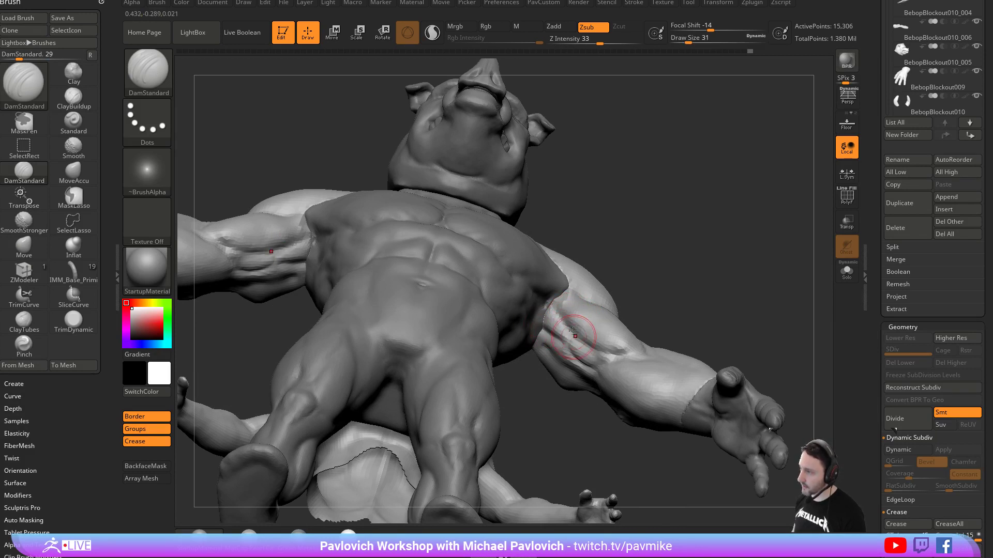
pyautogui.moveTo(563, 321)
pyautogui.keyDown('shift'); pyautogui.mouseDown()
pyautogui.moveTo(574, 336)
pyautogui.moveTo(547, 305)
pyautogui.moveTo(576, 337)
pyautogui.mouseUp(); pyautogui.keyUp('shift')
pyautogui.moveTo(545, 306)
pyautogui.mouseDown()
pyautogui.moveTo(554, 323)
pyautogui.moveTo(561, 305)
pyautogui.mouseUp()
pyautogui.moveTo(609, 275); pyautogui.dragTo(600, 254)
pyautogui.moveTo(651, 284); pyautogui.dragTo(742, 286)
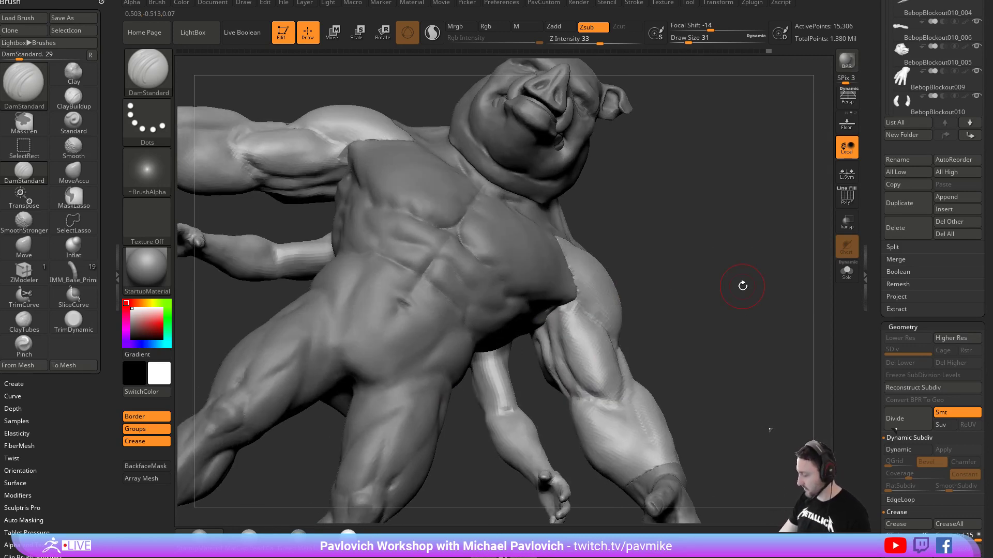
# Isolate the arms and deepen the grooves between biceps, triceps and armpit muscles with the DamStandard brush at draw size 29.
pyautogui.keyDown('shift'); pyautogui.moveTo(747, 195); pyautogui.dragTo(720, 211); pyautogui.keyUp('shift')
pyautogui.click(847, 273)
pyautogui.moveTo(542, 228)
pyautogui.keyDown('alt'); pyautogui.mouseDown()
pyautogui.moveTo(636, 228)
pyautogui.moveTo(637, 199)
pyautogui.mouseUp(); pyautogui.keyUp('alt')
pyautogui.keyDown('shift'); pyautogui.moveTo(468, 297); pyautogui.dragTo(530, 284); pyautogui.keyUp('shift')
pyautogui.moveTo(634, 207)
pyautogui.mouseDown()
pyautogui.moveTo(628, 232)
pyautogui.moveTo(534, 288)
pyautogui.mouseUp()
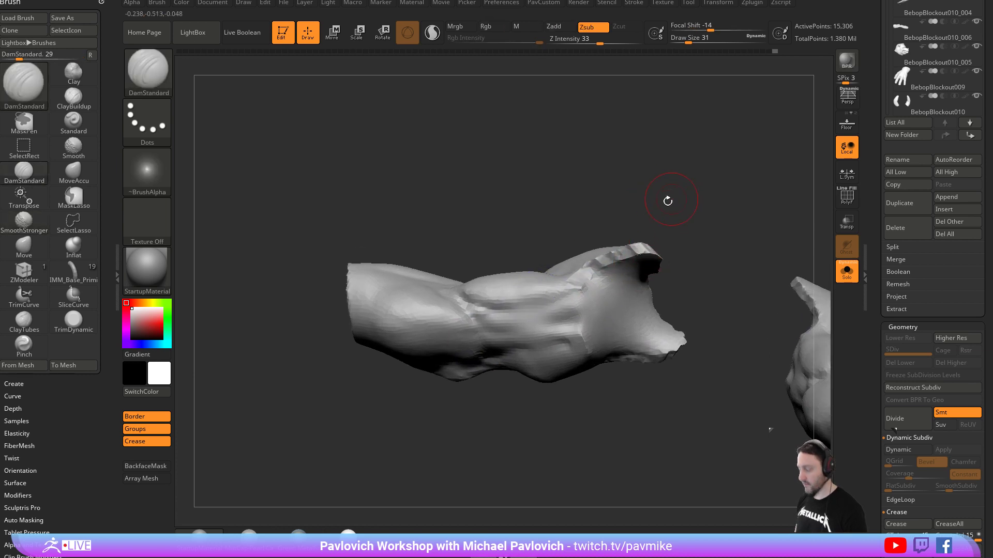
pyautogui.moveTo(688, 182); pyautogui.dragTo(587, 282)
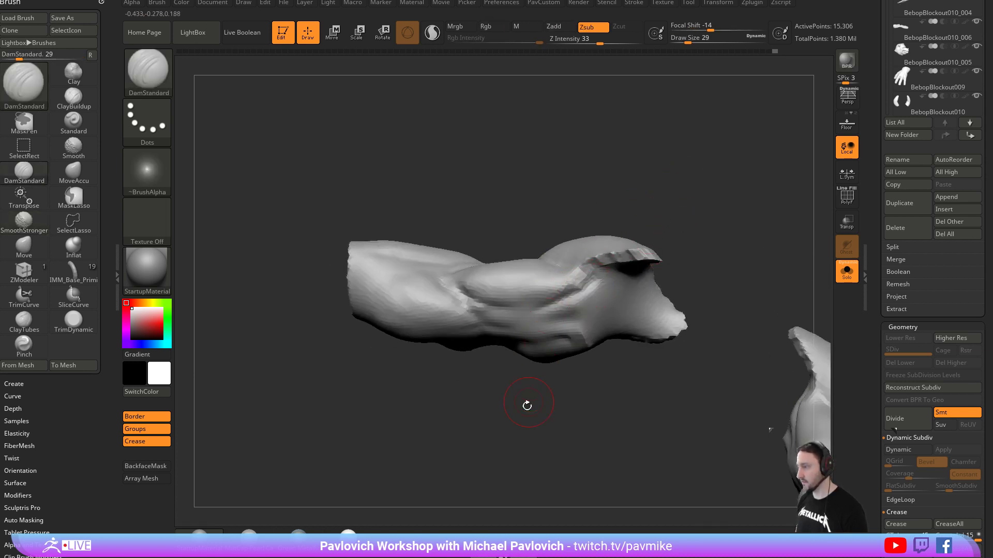
pyautogui.moveTo(529, 402); pyautogui.dragTo(556, 273)
pyautogui.moveTo(512, 416)
pyautogui.mouseDown()
pyautogui.moveTo(491, 419)
pyautogui.moveTo(497, 337)
pyautogui.mouseUp()
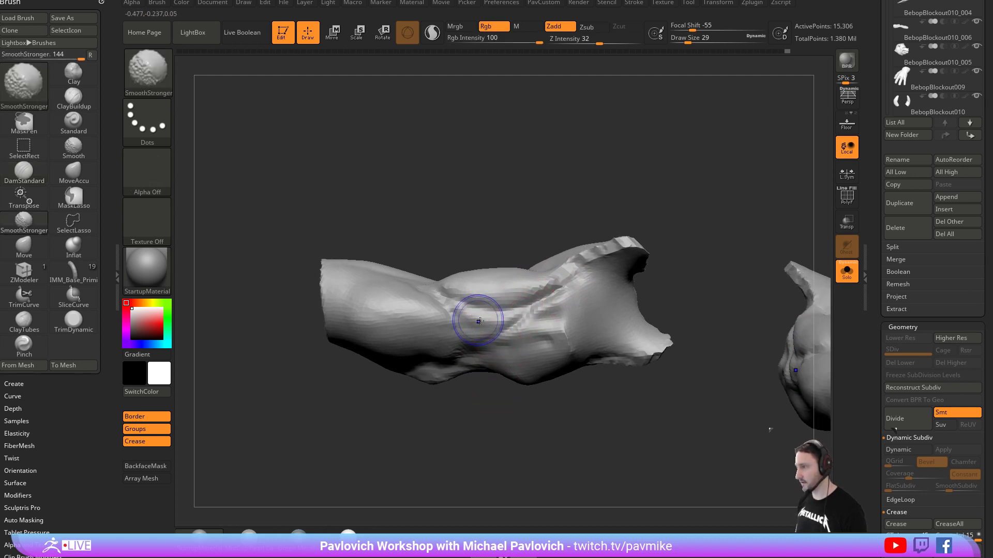
pyautogui.moveTo(690, 279); pyautogui.dragTo(665, 291)
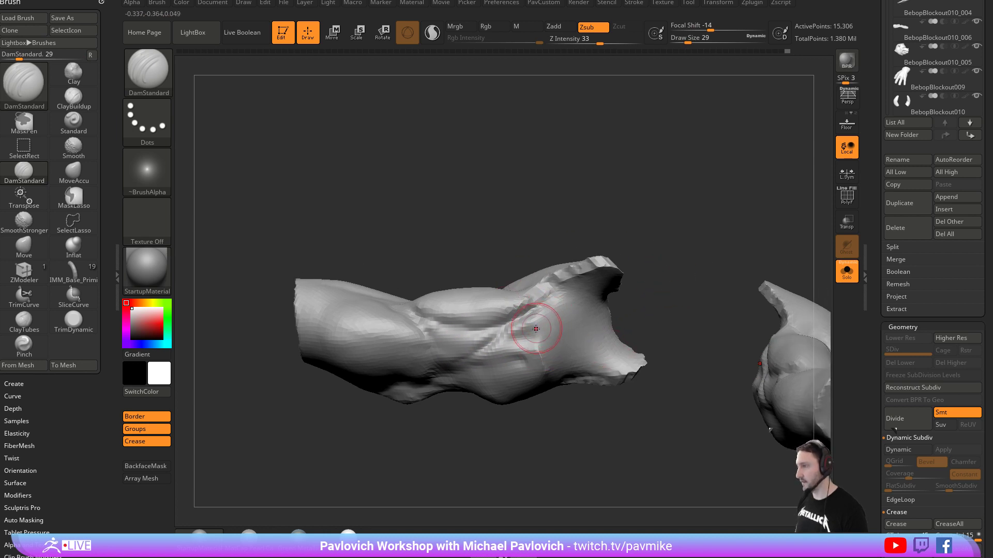
pyautogui.moveTo(646, 283); pyautogui.dragTo(654, 271)
# Add muscle volume to the inner upper arm near the armpit with the Clay brush, starting at draw size 37.
pyautogui.press('b')
pyautogui.press('c')
pyautogui.press('l')
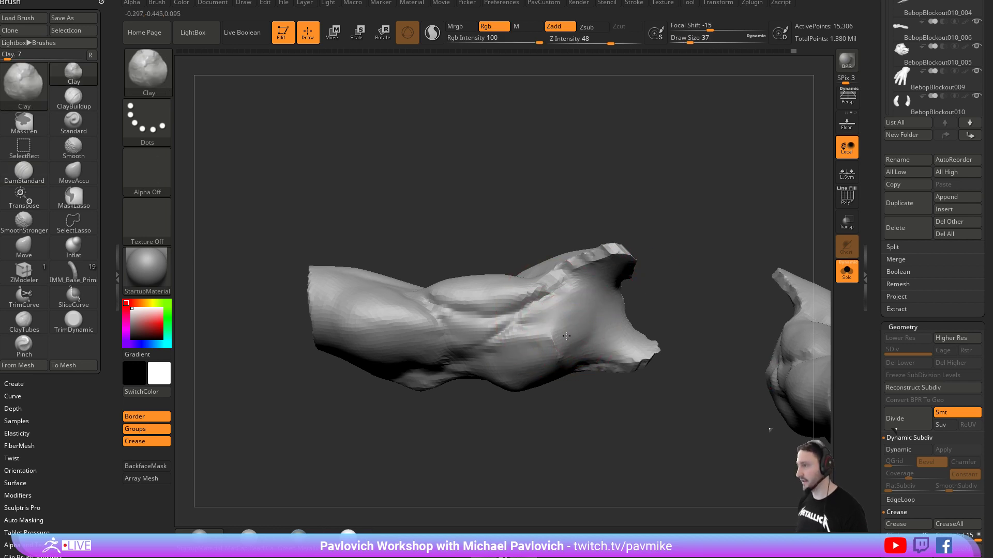
pyautogui.moveTo(517, 364); pyautogui.dragTo(572, 345)
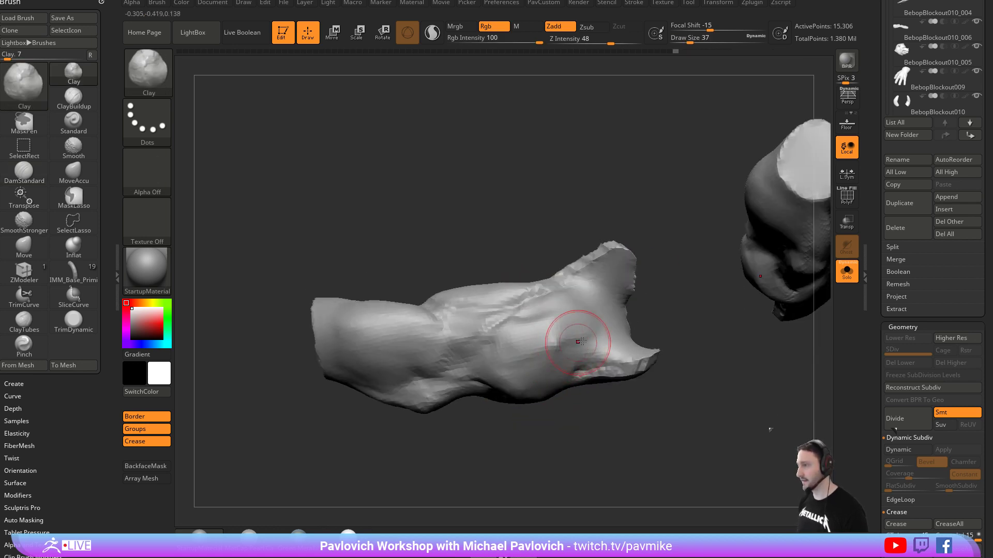
pyautogui.moveTo(660, 379)
pyautogui.mouseDown()
pyautogui.moveTo(700, 271)
pyautogui.moveTo(665, 313)
pyautogui.moveTo(707, 330)
pyautogui.moveTo(674, 391)
pyautogui.mouseUp()
pyautogui.press('[')
pyautogui.moveTo(577, 371); pyautogui.dragTo(674, 368)
# Change the DynaMesh resolution and remesh the arms at higher density.
pyautogui.press('space')
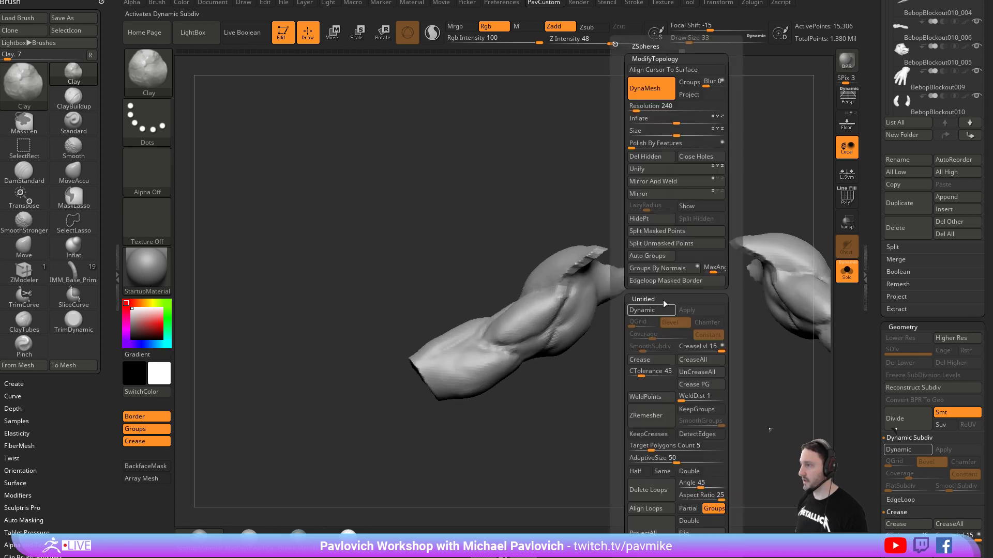
pyautogui.click(640, 110)
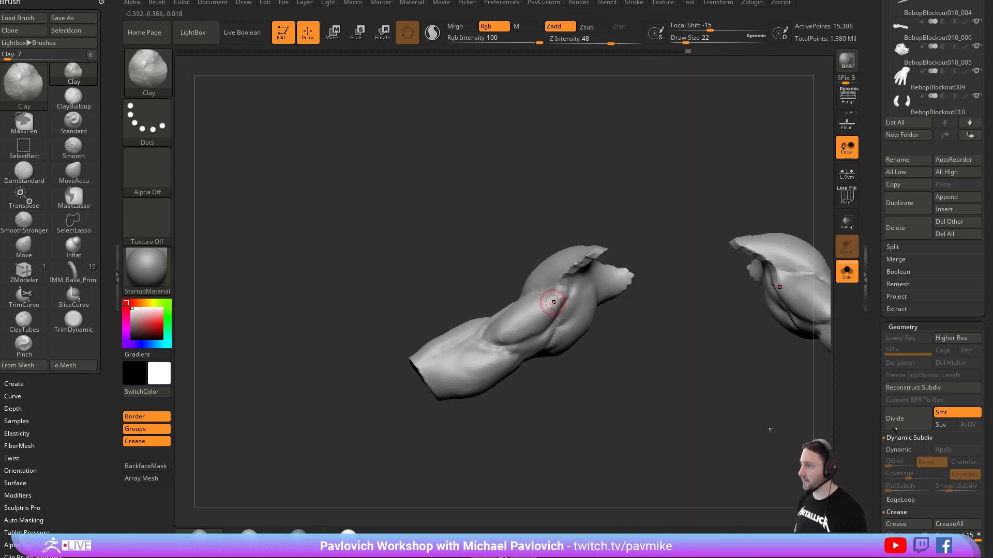
pyautogui.keyDown('ctrl'); pyautogui.moveTo(659, 229); pyautogui.dragTo(672, 253); pyautogui.keyUp('ctrl')
# Smooth the upper arm and sharpen the separations around the deltoid and biceps with the DamStandard brush at draw size 20.
pyautogui.keyDown('alt'); pyautogui.moveTo(655, 303); pyautogui.dragTo(677, 362); pyautogui.keyUp('alt')
pyautogui.keyDown('shift'); pyautogui.moveTo(599, 310); pyautogui.dragTo(620, 287); pyautogui.keyUp('shift')
pyautogui.press('b')
pyautogui.press('d')
pyautogui.press('s')
pyautogui.moveTo(677, 311)
pyautogui.keyDown('alt'); pyautogui.mouseDown()
pyautogui.moveTo(684, 328)
pyautogui.moveTo(696, 323)
pyautogui.mouseUp(); pyautogui.keyUp('alt')
pyautogui.moveTo(641, 362)
pyautogui.mouseDown()
pyautogui.moveTo(657, 343)
pyautogui.moveTo(674, 348)
pyautogui.moveTo(662, 343)
pyautogui.moveTo(678, 377)
pyautogui.moveTo(560, 339)
pyautogui.moveTo(664, 350)
pyautogui.moveTo(673, 394)
pyautogui.mouseUp()
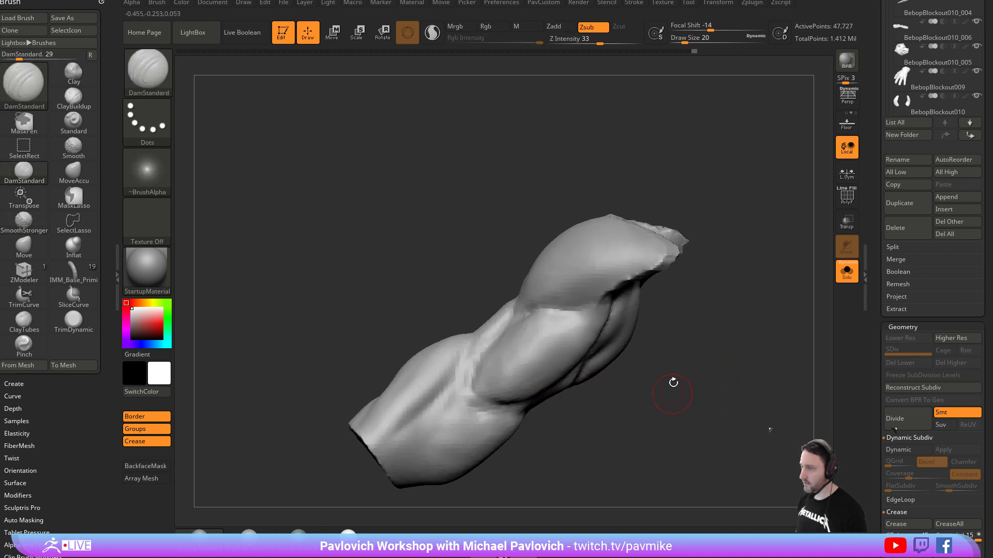
# Show the whole character again and examine the arm from behind alongside the reference torso.
pyautogui.moveTo(697, 343); pyautogui.dragTo(746, 312)
pyautogui.click(838, 279)
pyautogui.keyDown('alt'); pyautogui.moveTo(750, 258); pyautogui.dragTo(728, 272); pyautogui.keyUp('alt')
pyautogui.moveTo(629, 293)
pyautogui.mouseDown()
pyautogui.moveTo(594, 323)
pyautogui.moveTo(604, 336)
pyautogui.moveTo(616, 330)
pyautogui.moveTo(558, 314)
pyautogui.mouseUp()
pyautogui.keyDown('alt'); pyautogui.moveTo(643, 288); pyautogui.dragTo(663, 279); pyautogui.keyUp('alt')
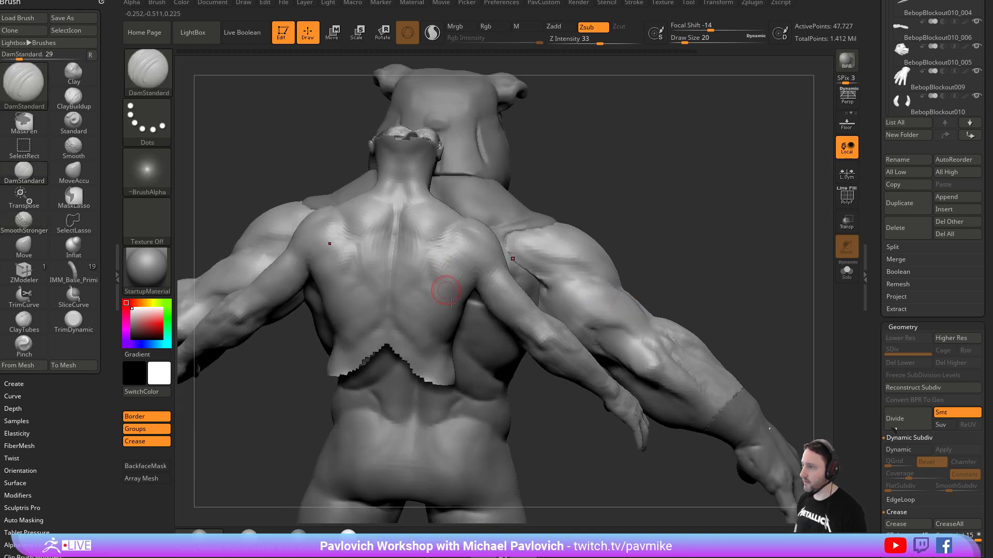
pyautogui.scroll(5, 887, 357)
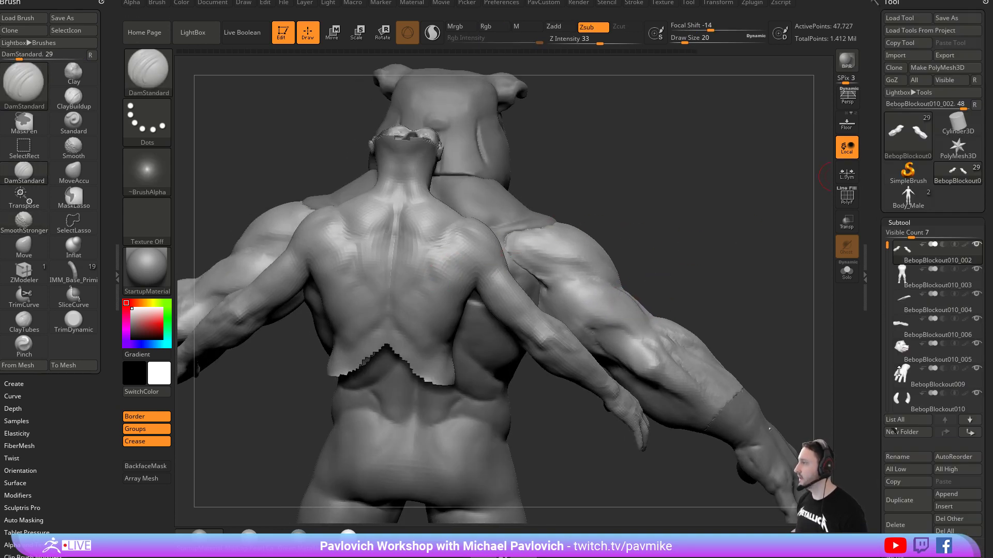
# Delete the active BebopBlockout010_002 arms subtool and accept that the operation is not undoable.
pyautogui.moveTo(878, 288); pyautogui.dragTo(878, 113)
pyautogui.click(900, 348)
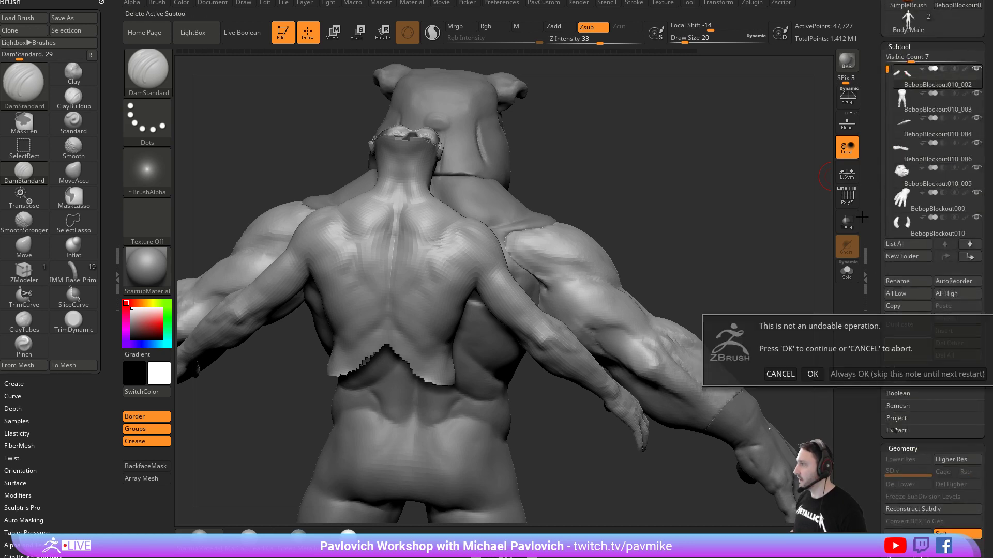
pyautogui.click(813, 374)
# Switch to the full Body_Male reference tool and raise its mesh to subdivision level 3.
pyautogui.click(906, 22)
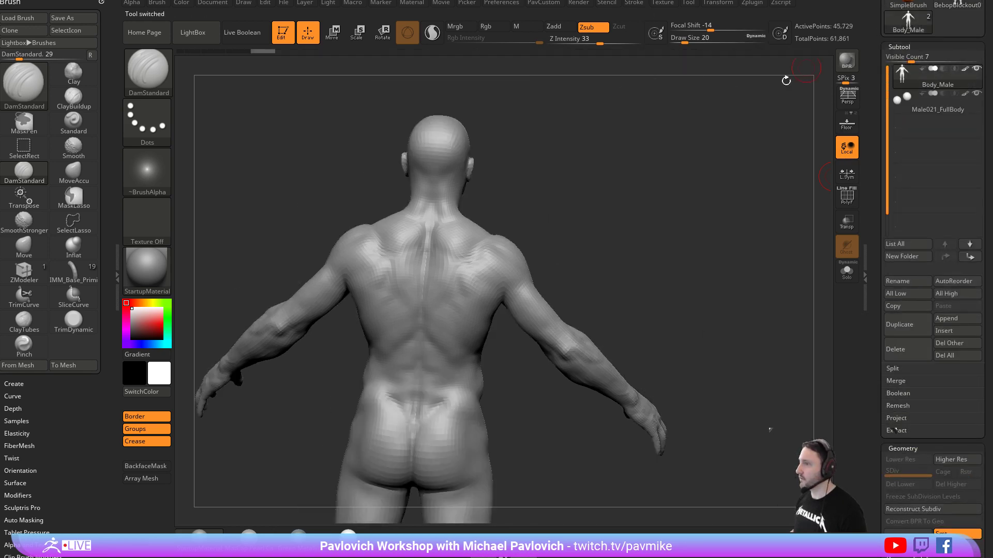
pyautogui.scroll(-3, 890, 237)
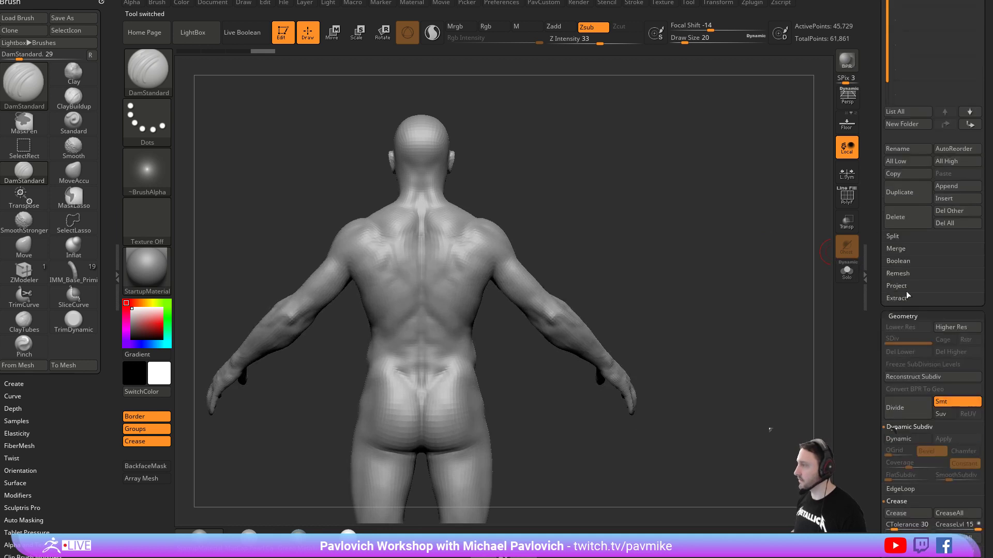
pyautogui.press('ctrl')
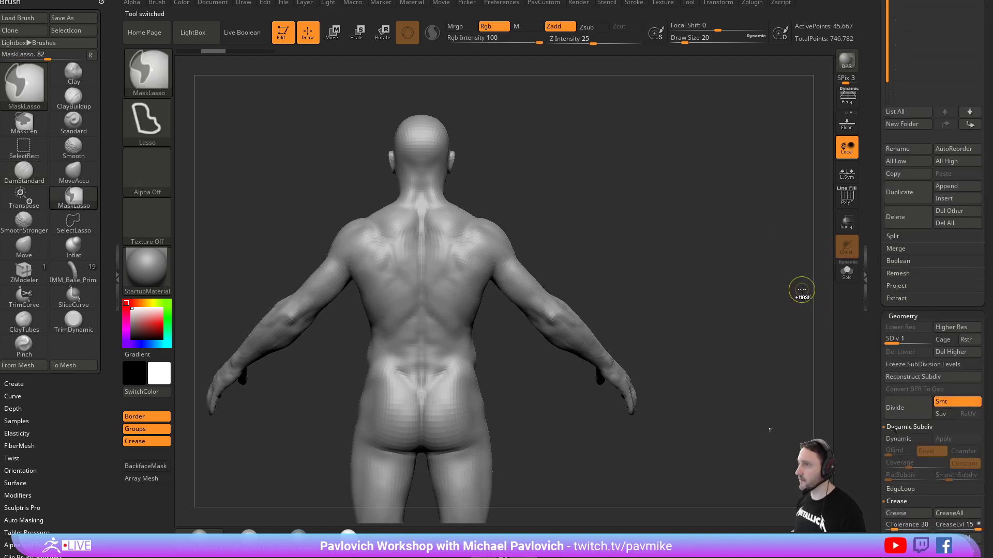
pyautogui.press('d')
pyautogui.press('d')
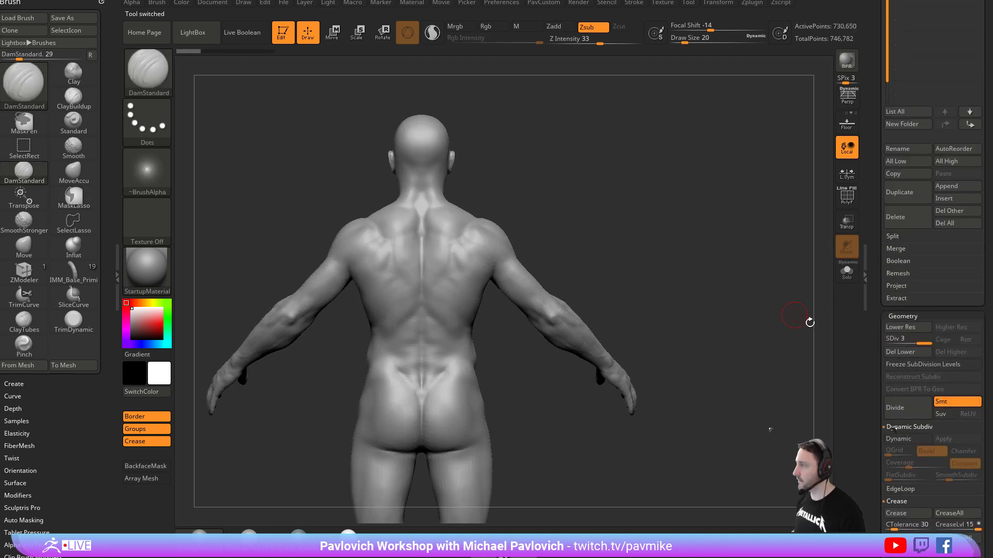
# Delete the reference body's lower subdivision levels and apply Mirror And Weld to the mesh.
pyautogui.click(899, 352)
pyautogui.press('space')
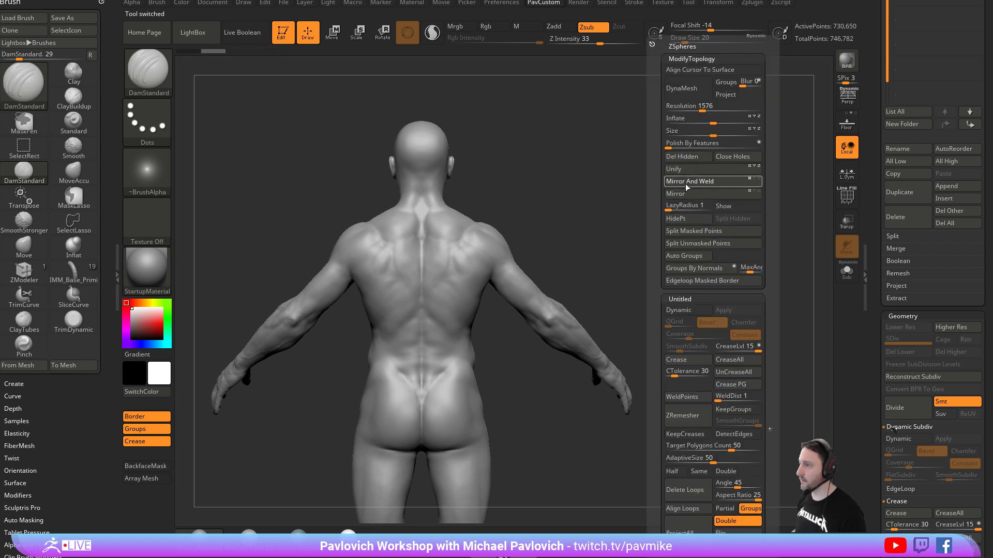
# Return to the BebopBlockout tool and make the Body_Male1 reference torso the active subtool.
pyautogui.moveTo(876, 161); pyautogui.dragTo(895, 302)
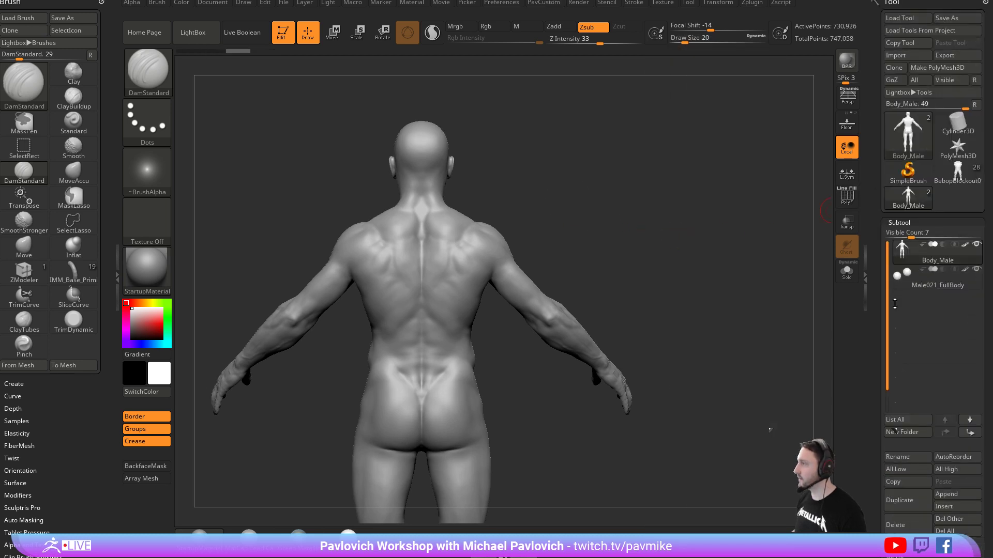
pyautogui.click(958, 170)
pyautogui.moveTo(696, 237)
pyautogui.mouseDown()
pyautogui.moveTo(699, 225)
pyautogui.moveTo(716, 243)
pyautogui.moveTo(538, 266)
pyautogui.mouseUp()
pyautogui.moveTo(623, 274); pyautogui.dragTo(812, 297)
pyautogui.moveTo(877, 313); pyautogui.dragTo(871, 283)
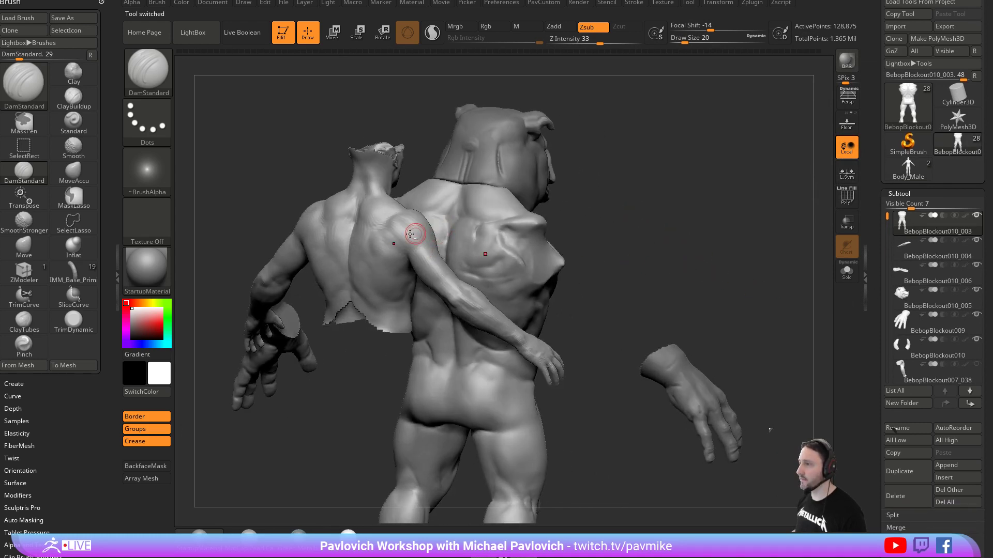
pyautogui.keyDown('alt'); pyautogui.click(375, 230); pyautogui.keyUp('alt')
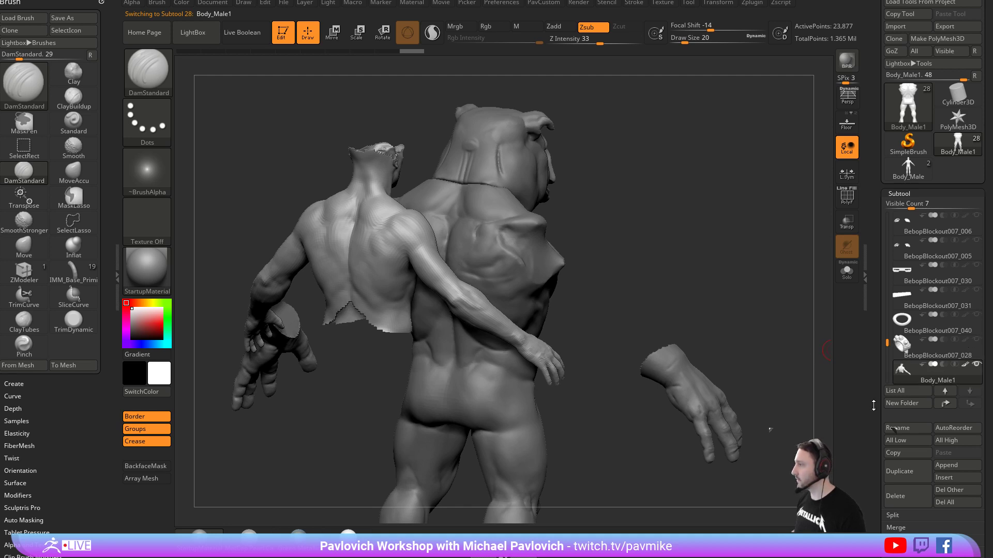
# Delete the cropped Body_Male1 subtool and append the complete Body_Male tool.
pyautogui.scroll(-1, 894, 432)
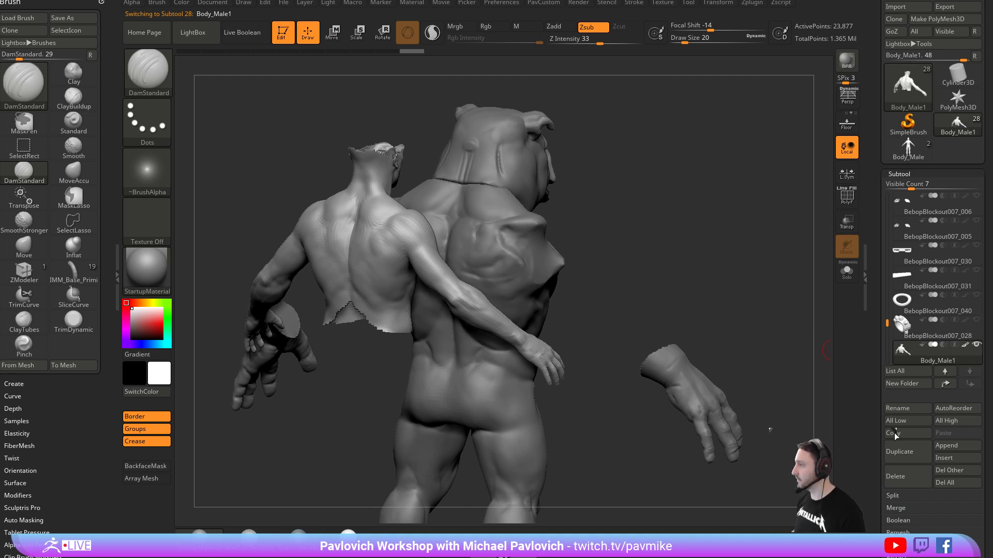
pyautogui.click(906, 477)
pyautogui.click(953, 448)
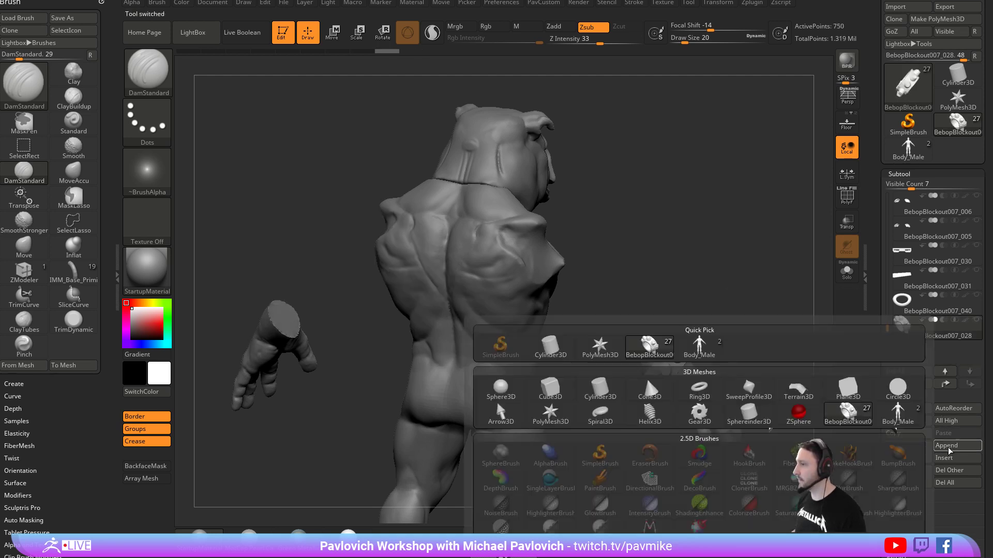
pyautogui.click(699, 346)
# Move the appended male body clear of the creature so they stand side by side, and select the creature's body subtool.
pyautogui.keyDown('alt'); pyautogui.moveTo(757, 322); pyautogui.dragTo(722, 203); pyautogui.keyUp('alt')
pyautogui.click(935, 355)
pyautogui.press('3')
pyautogui.press('w')
pyautogui.moveTo(583, 250); pyautogui.dragTo(391, 251)
pyautogui.press('q')
pyautogui.moveTo(439, 171); pyautogui.dragTo(524, 162)
pyautogui.keyDown('alt'); pyautogui.click(474, 166); pyautogui.keyUp('alt')
pyautogui.keyDown('alt'); pyautogui.moveTo(603, 150); pyautogui.dragTo(620, 292); pyautogui.keyUp('alt')
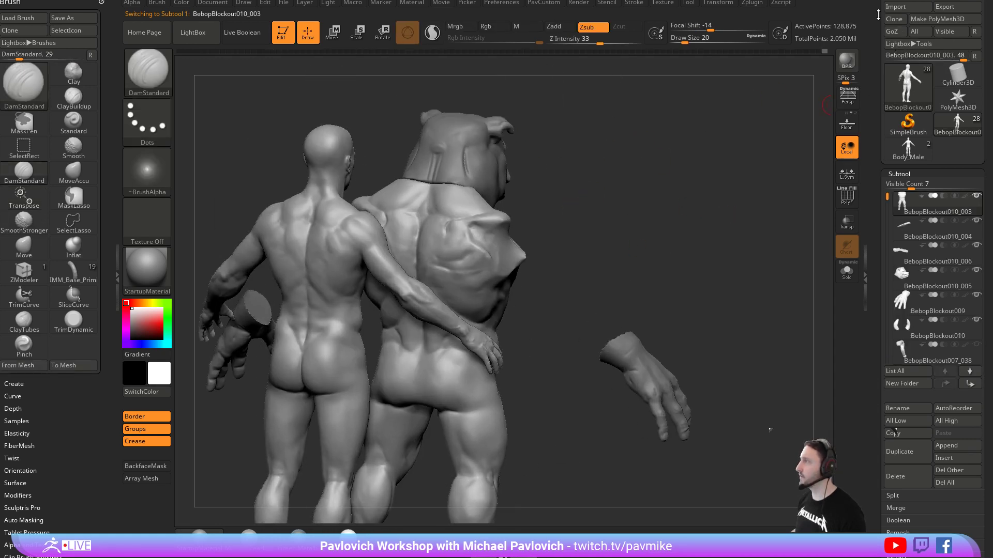
# Start saving the tool as a new file and browse to the streaming\TurtlePower\Bebop folder.
pyautogui.scroll(2, 928, 41)
pyautogui.click(942, 18)
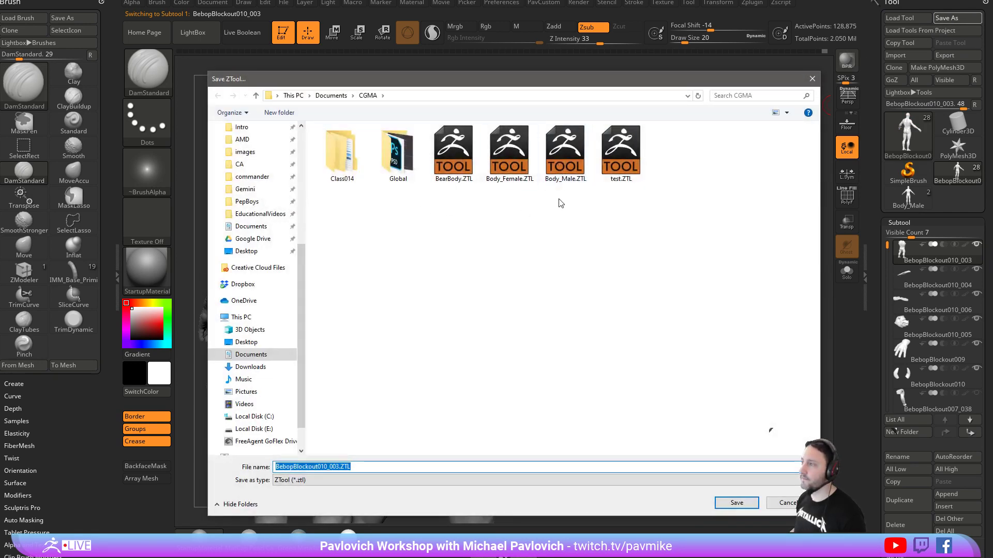
pyautogui.scroll(6, 261, 186)
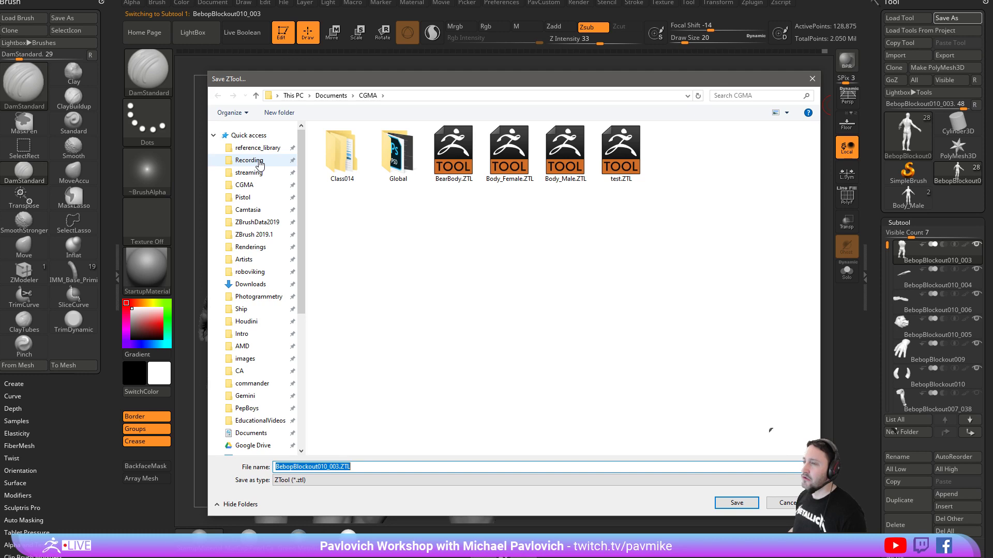
pyautogui.click(249, 172)
pyautogui.scroll(-3, 343, 266)
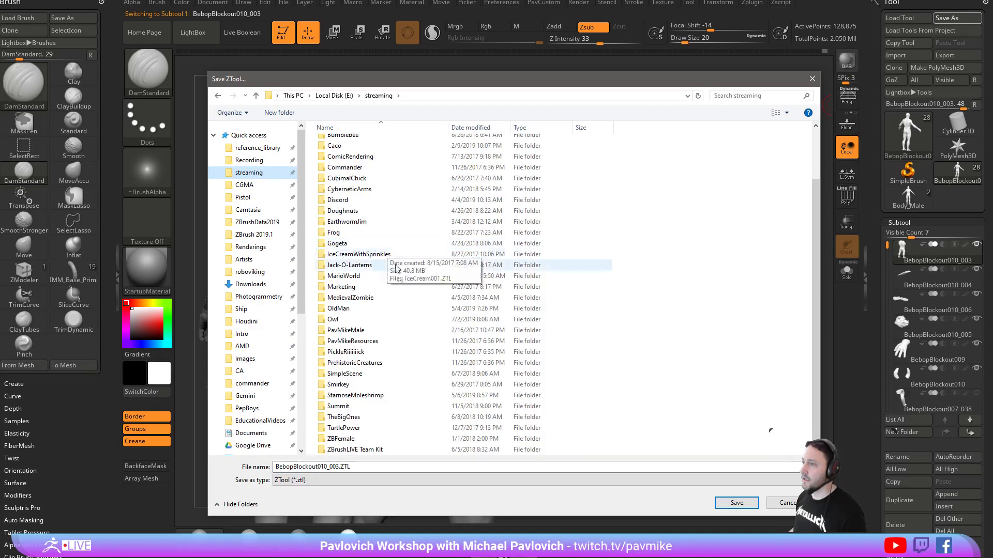
pyautogui.doubleClick(345, 428)
pyautogui.doubleClick(368, 147)
# Save the tool as BebopBlockout011.ZTL.
pyautogui.click(366, 146)
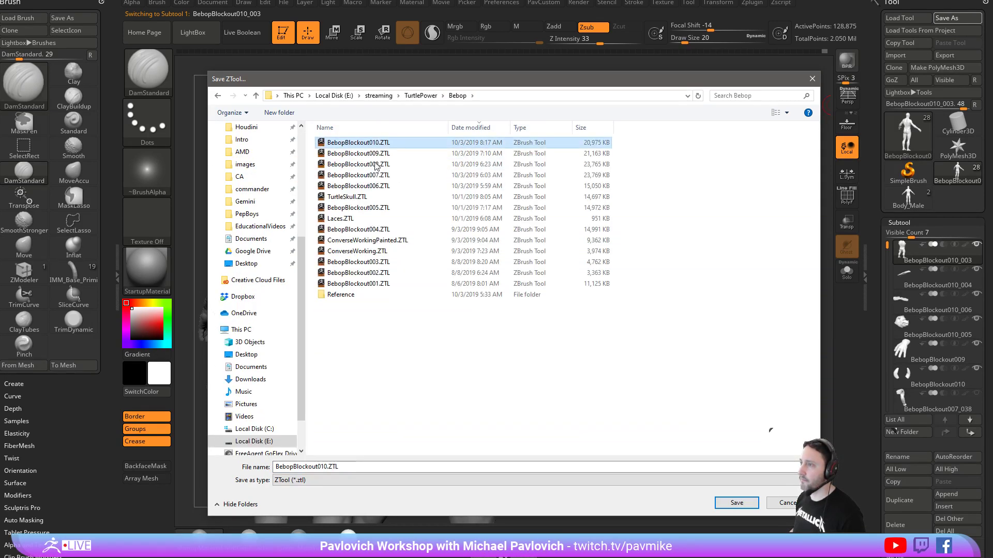
pyautogui.click(342, 467)
pyautogui.moveTo(325, 468); pyautogui.dragTo(438, 478)
pyautogui.write('1')
pyautogui.click(731, 505)
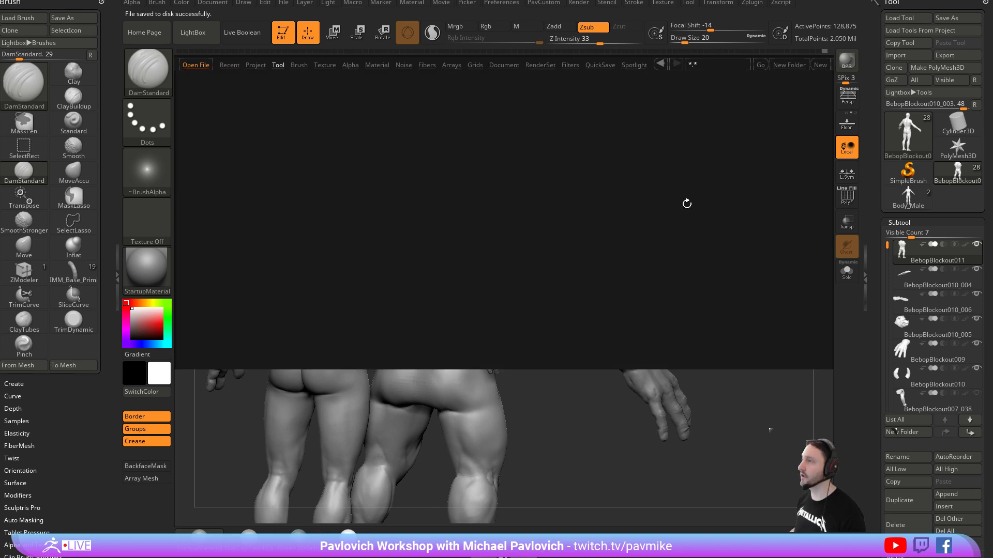
# Open the QuickSave project QS_41163.ZPR without saving changes to the current project.
pyautogui.click(599, 65)
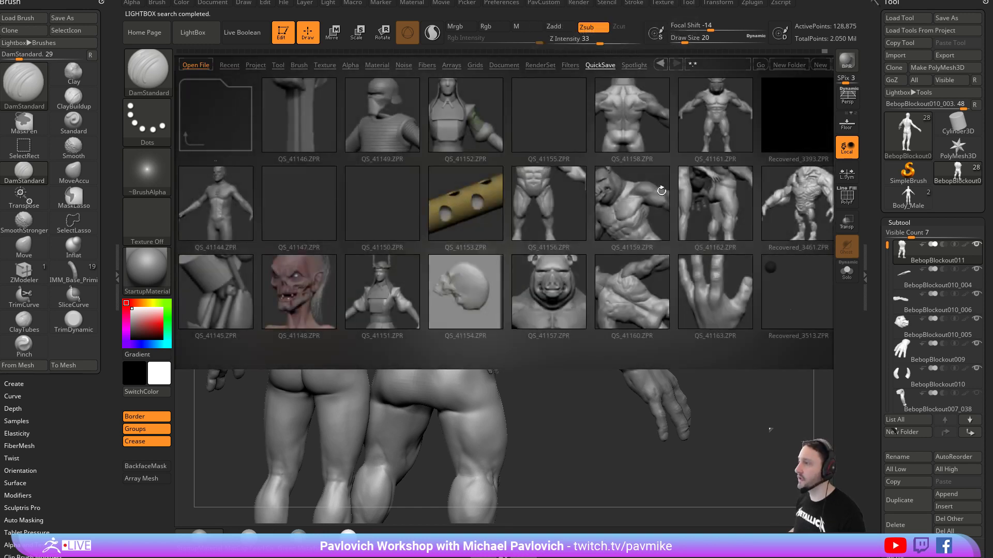
pyautogui.scroll(-3, 681, 203)
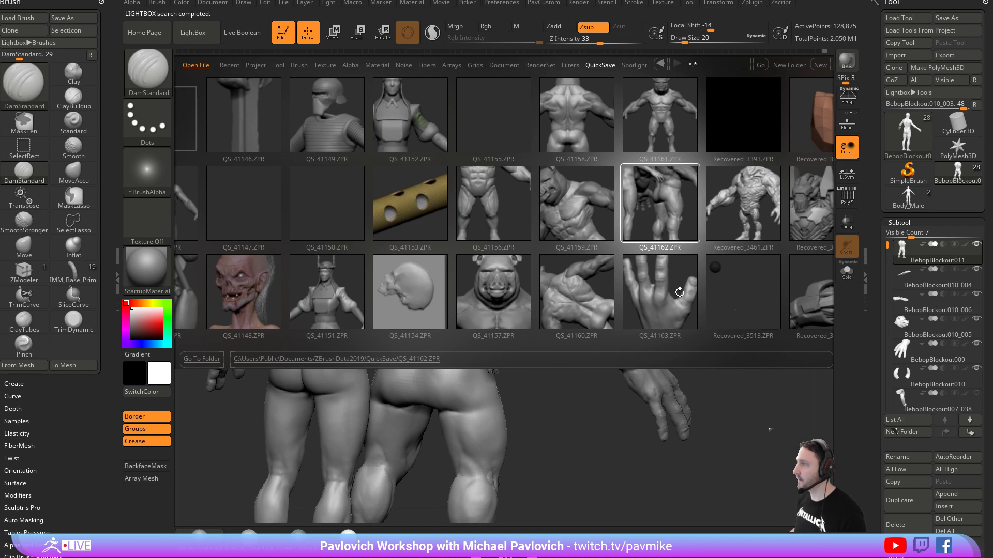
pyautogui.click(690, 279)
pyautogui.doubleClick(670, 282)
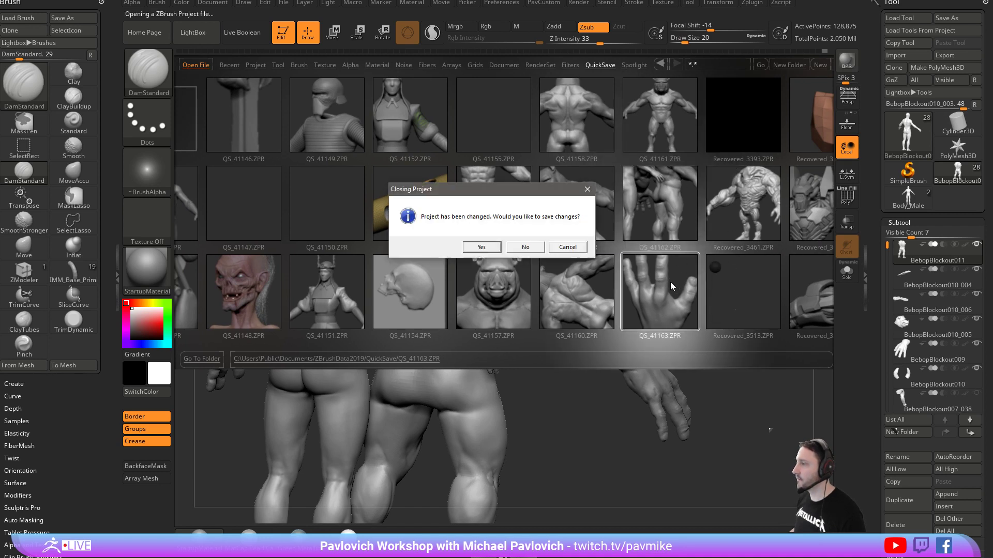
pyautogui.click(525, 248)
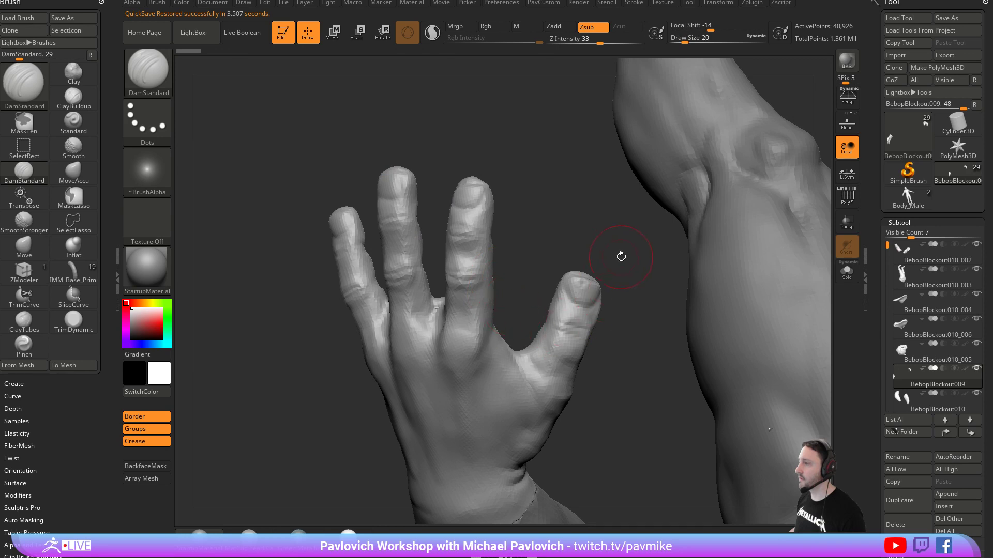
# Select the creature's arms subtool BebopBlockout010_002 and delete all other subtools.
pyautogui.moveTo(621, 257); pyautogui.dragTo(512, 96)
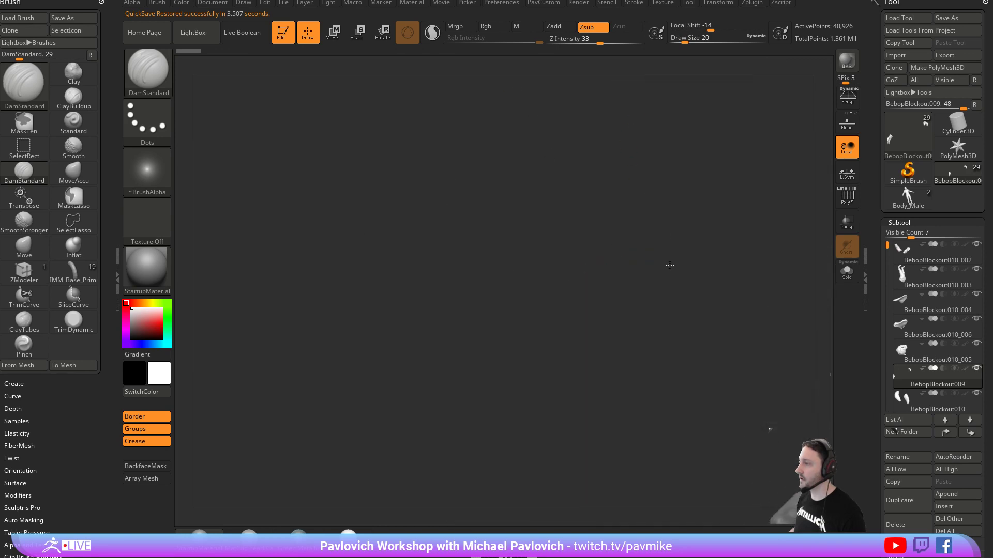
pyautogui.press('f')
pyautogui.moveTo(684, 172); pyautogui.dragTo(640, 235)
pyautogui.keyDown('alt'); pyautogui.click(575, 204); pyautogui.keyUp('alt')
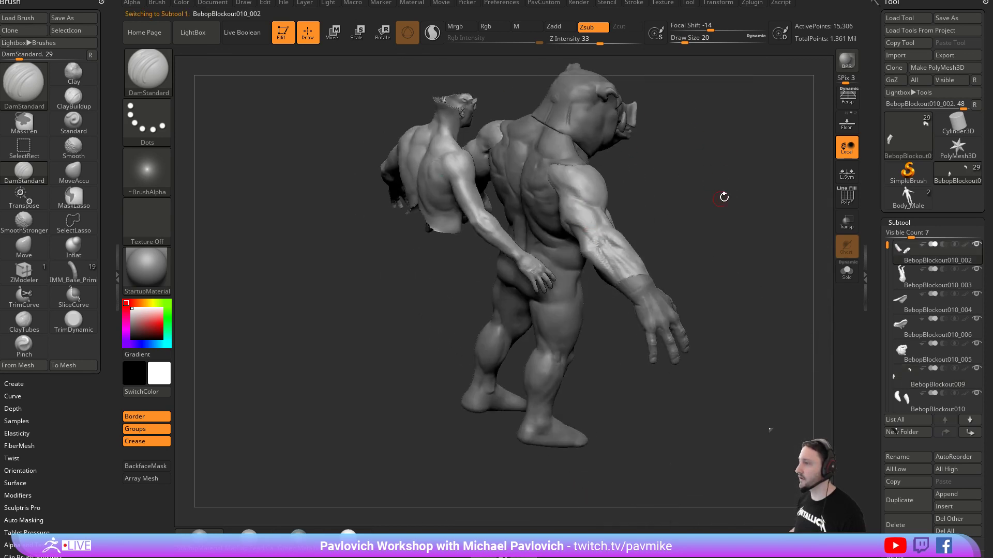
pyautogui.scroll(-3, 934, 357)
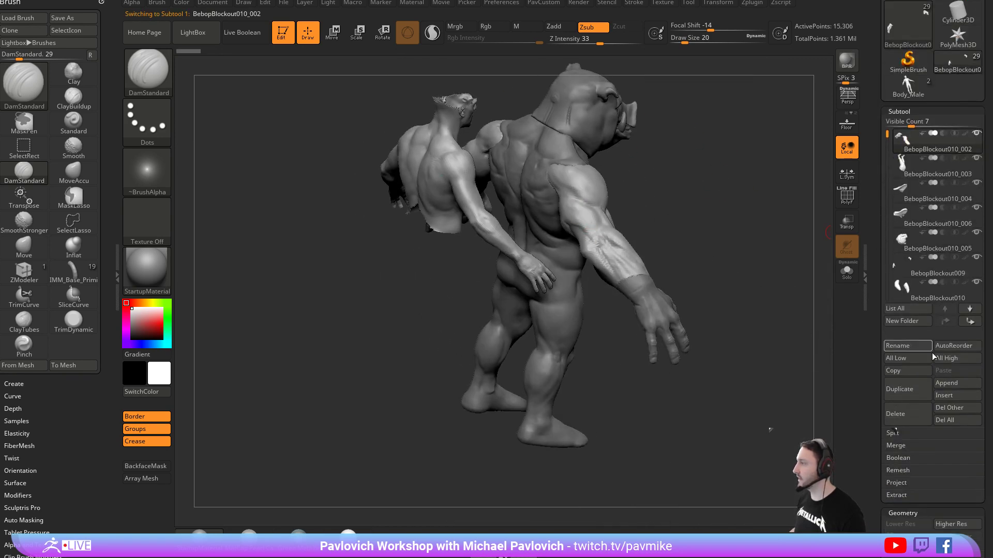
pyautogui.click(951, 422)
pyautogui.click(868, 440)
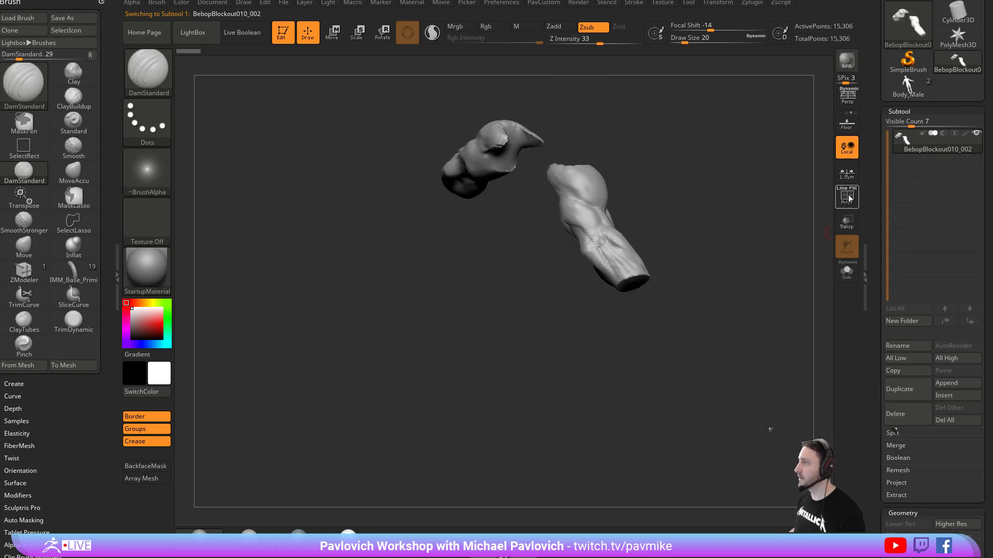
# Load BebopBlockout011.ZTL and append the isolated arms subtool to it.
pyautogui.scroll(3, 874, 140)
pyautogui.click(908, 18)
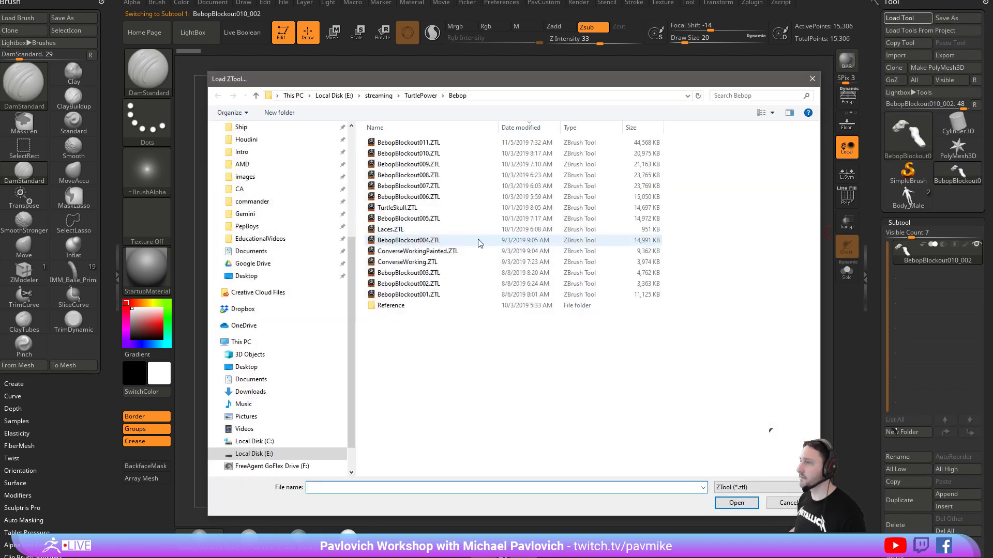
pyautogui.doubleClick(408, 142)
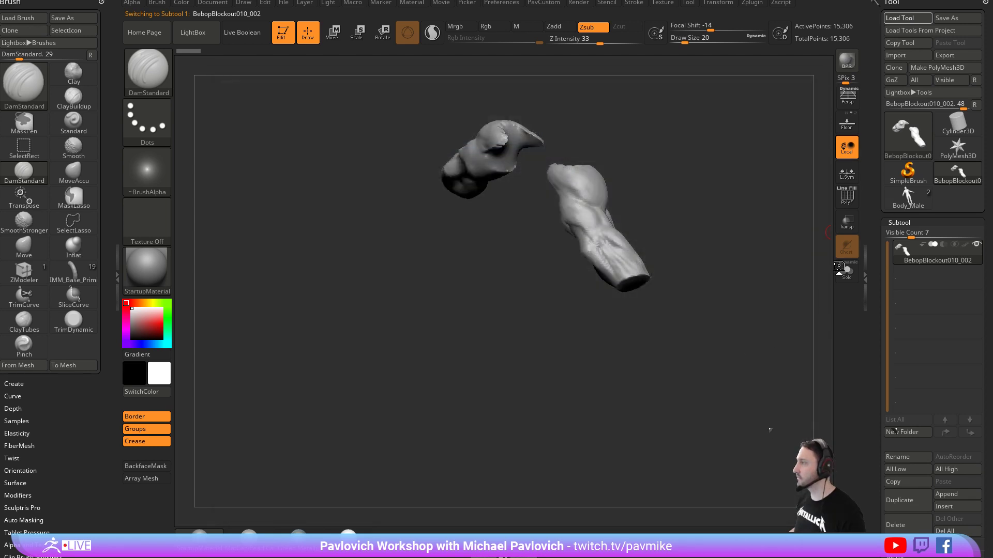
pyautogui.scroll(-5, 909, 269)
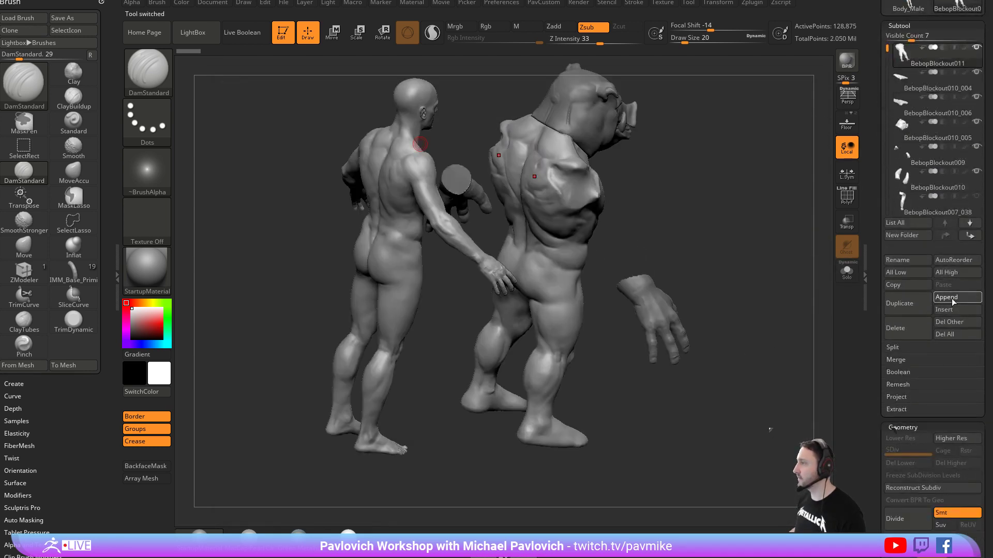
pyautogui.click(953, 298)
pyautogui.click(745, 325)
# Remesh the appended arms with DynaMesh and isolate them with Solo.
pyautogui.moveTo(707, 230); pyautogui.dragTo(744, 264)
pyautogui.press('4')
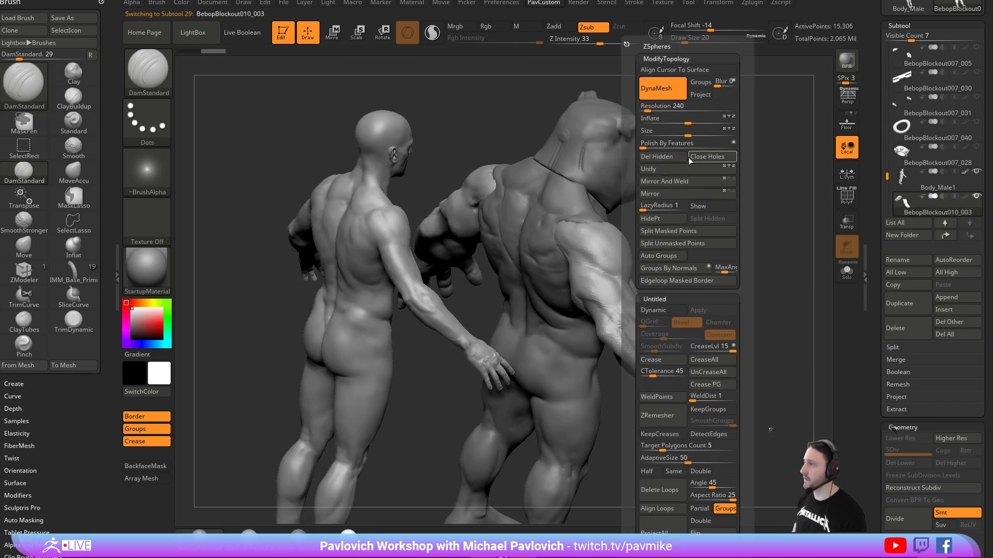
pyautogui.click(651, 110)
pyautogui.moveTo(776, 310); pyautogui.dragTo(656, 341)
pyautogui.click(847, 272)
# Carve the muscle separations along the upper arm and inner elbow with DamStandard, smoothing the strokes.
pyautogui.moveTo(582, 356)
pyautogui.mouseDown()
pyautogui.moveTo(659, 351)
pyautogui.moveTo(685, 317)
pyautogui.moveTo(681, 243)
pyautogui.moveTo(653, 269)
pyautogui.moveTo(733, 262)
pyautogui.moveTo(692, 275)
pyautogui.moveTo(697, 256)
pyautogui.mouseUp()
pyautogui.moveTo(584, 264)
pyautogui.mouseDown()
pyautogui.moveTo(557, 328)
pyautogui.moveTo(554, 307)
pyautogui.mouseUp()
pyautogui.moveTo(675, 310); pyautogui.dragTo(693, 402)
pyautogui.keyDown('shift'); pyautogui.moveTo(554, 310); pyautogui.dragTo(533, 330); pyautogui.keyUp('shift')
pyautogui.moveTo(578, 279); pyautogui.dragTo(501, 320)
pyautogui.moveTo(563, 305); pyautogui.dragTo(495, 319)
pyautogui.moveTo(653, 329)
pyautogui.mouseDown()
pyautogui.moveTo(654, 349)
pyautogui.moveTo(680, 326)
pyautogui.moveTo(655, 322)
pyautogui.mouseUp()
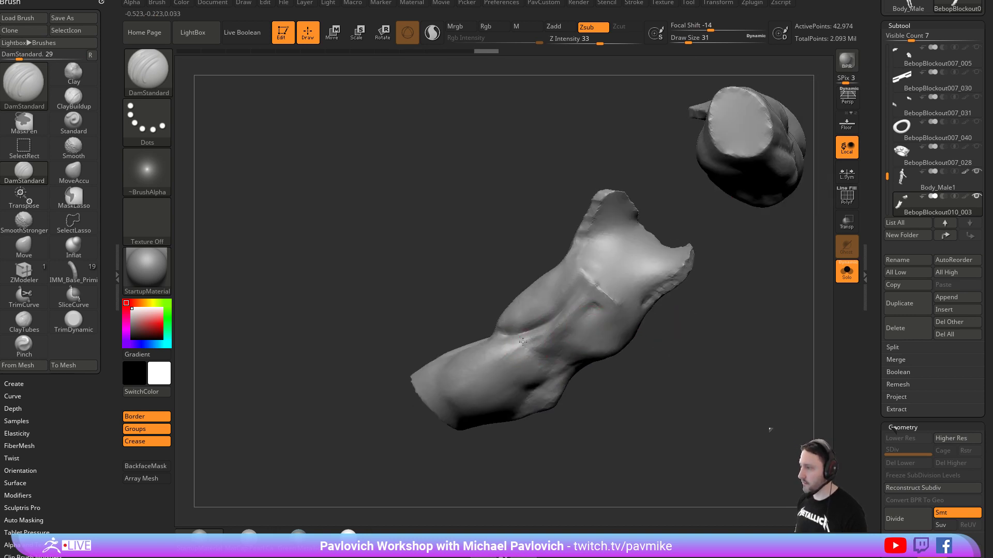
pyautogui.keyDown('shift'); pyautogui.moveTo(570, 338); pyautogui.dragTo(556, 346); pyautogui.keyUp('shift')
pyautogui.moveTo(674, 304); pyautogui.dragTo(709, 373)
# Remesh the arms with DynaMesh again and smooth the area above the elbow crease.
pyautogui.press('3')
pyautogui.click(641, 108)
pyautogui.moveTo(653, 325); pyautogui.dragTo(623, 355)
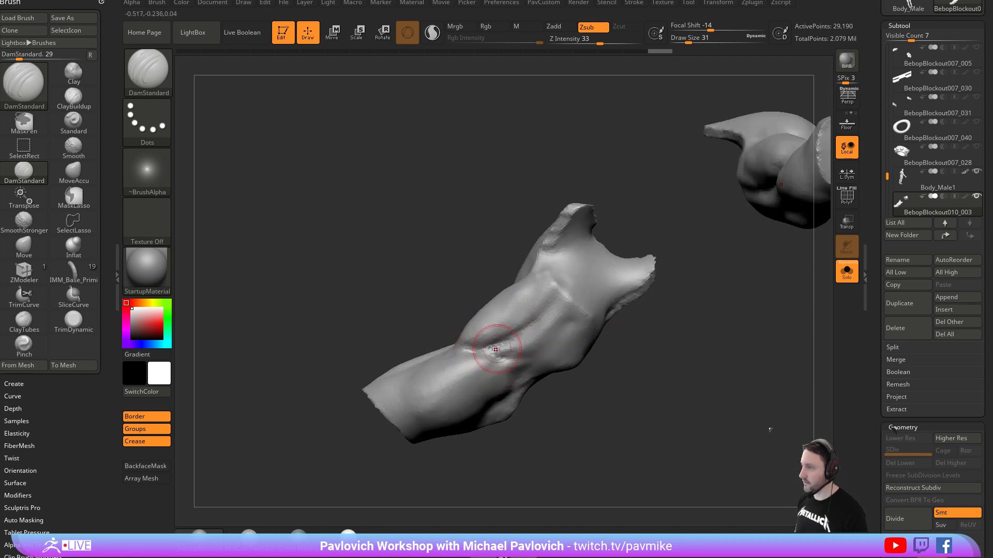
pyautogui.moveTo(517, 344)
pyautogui.keyDown('shift'); pyautogui.mouseDown()
pyautogui.moveTo(545, 335)
pyautogui.moveTo(516, 334)
pyautogui.moveTo(538, 323)
pyautogui.mouseUp(); pyautogui.keyUp('shift')
# Carve a groove from the elbow crease up between the upper arm muscles with DamStandard.
pyautogui.press('2')
pyautogui.press('b')
pyautogui.press('d')
pyautogui.press('s')
pyautogui.moveTo(650, 318); pyautogui.dragTo(640, 312)
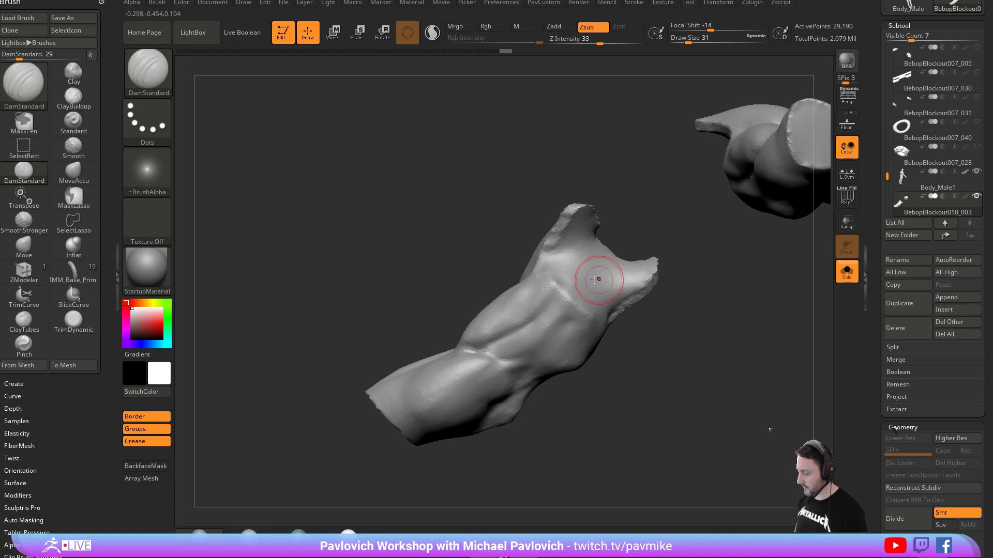
pyautogui.moveTo(536, 340)
pyautogui.mouseDown()
pyautogui.moveTo(555, 288)
pyautogui.moveTo(547, 337)
pyautogui.mouseUp()
pyautogui.moveTo(548, 336); pyautogui.dragTo(573, 311)
# Build up the upper arm muscles with the Clay brush and adjust their shape with the Move brush.
pyautogui.press('b')
pyautogui.press('c')
pyautogui.press('l')
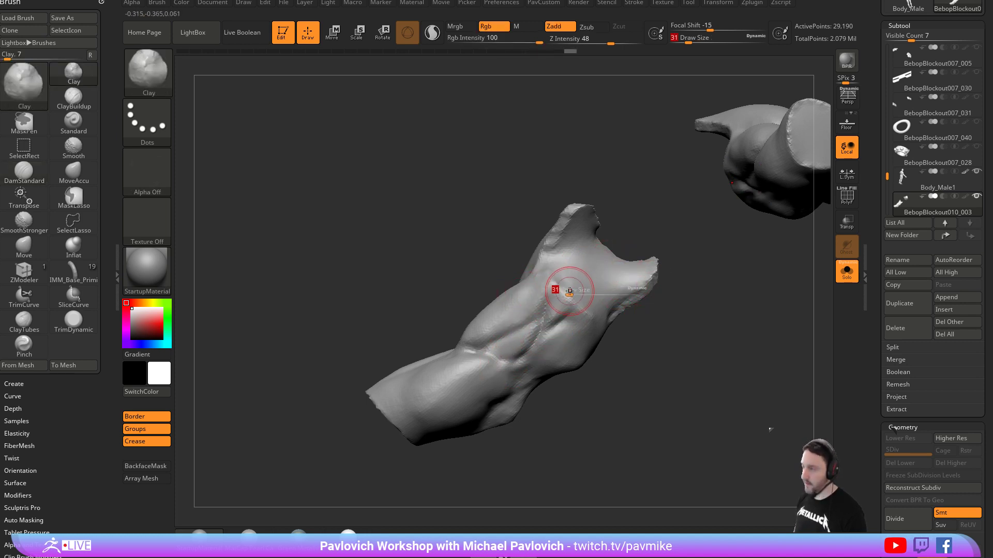
pyautogui.moveTo(638, 264)
pyautogui.mouseDown()
pyautogui.moveTo(667, 317)
pyautogui.moveTo(587, 311)
pyautogui.moveTo(627, 297)
pyautogui.moveTo(650, 310)
pyautogui.mouseUp()
pyautogui.press('b')
pyautogui.press('m')
pyautogui.press('v')
# Deepen the groove between the upper arm muscles with DamStandard at draw size 39.
pyautogui.press('b')
pyautogui.press('d')
pyautogui.press('s')
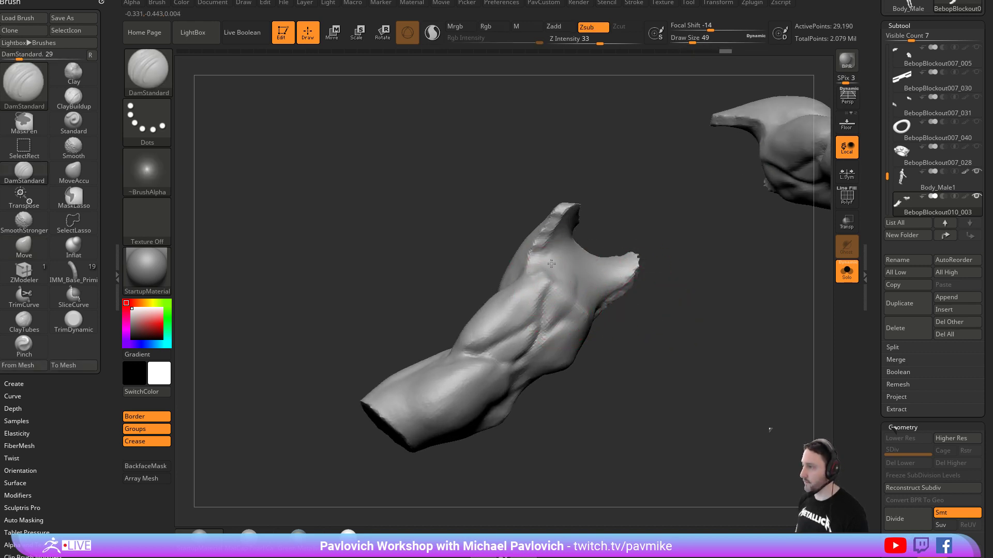
pyautogui.press('[')
pyautogui.moveTo(504, 363); pyautogui.dragTo(575, 297)
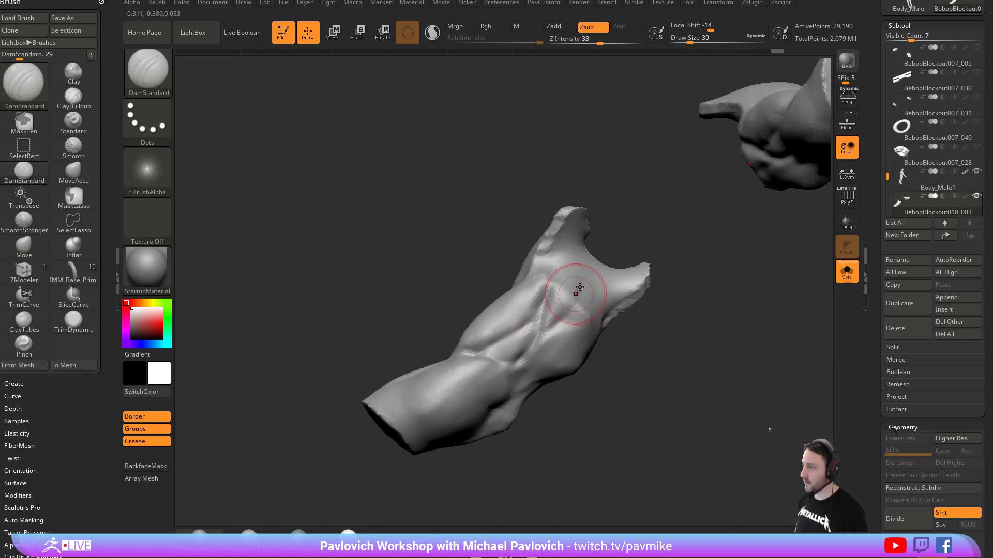
pyautogui.moveTo(662, 318); pyautogui.dragTo(651, 316)
# Build up the upper arm muscle volumes with Clay and sharpen the creases between them with DamStandard.
pyautogui.press('b')
pyautogui.press('c')
pyautogui.press('l')
pyautogui.moveTo(617, 346)
pyautogui.keyDown('alt'); pyautogui.mouseDown()
pyautogui.moveTo(649, 337)
pyautogui.moveTo(639, 323)
pyautogui.moveTo(583, 335)
pyautogui.moveTo(670, 323)
pyautogui.moveTo(605, 305)
pyautogui.mouseUp(); pyautogui.keyUp('alt')
pyautogui.moveTo(673, 326)
pyautogui.mouseDown()
pyautogui.moveTo(718, 346)
pyautogui.moveTo(627, 309)
pyautogui.moveTo(632, 327)
pyautogui.mouseUp()
pyautogui.moveTo(746, 337)
pyautogui.mouseDown()
pyautogui.moveTo(743, 346)
pyautogui.moveTo(765, 368)
pyautogui.moveTo(732, 378)
pyautogui.moveTo(754, 379)
pyautogui.moveTo(742, 368)
pyautogui.moveTo(748, 345)
pyautogui.moveTo(725, 318)
pyautogui.moveTo(734, 311)
pyautogui.mouseUp()
pyautogui.press('b')
pyautogui.press('d')
pyautogui.press('s')
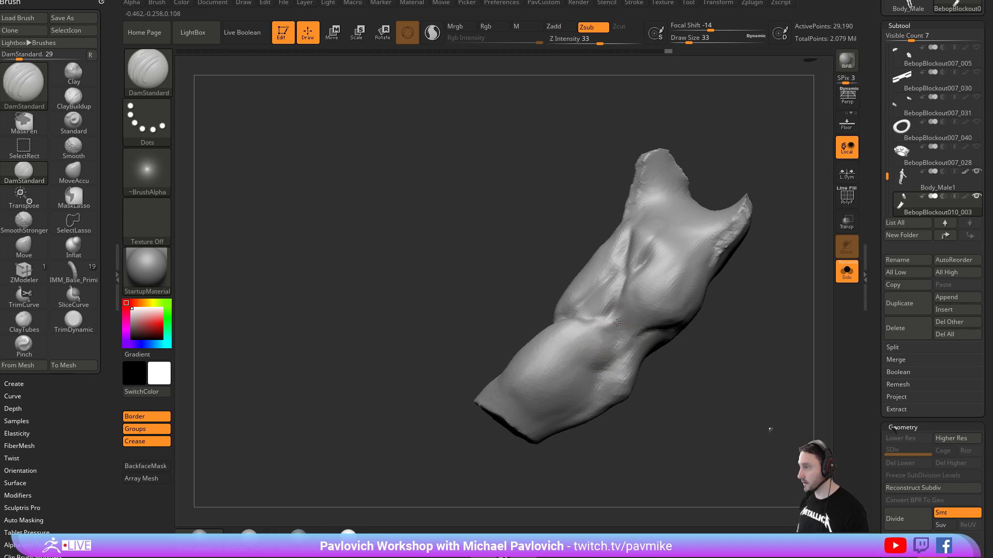
# Build up the forearm muscles around the elbow with the Clay brush at draw size 31.
pyautogui.press('b')
pyautogui.press('c')
pyautogui.press('l')
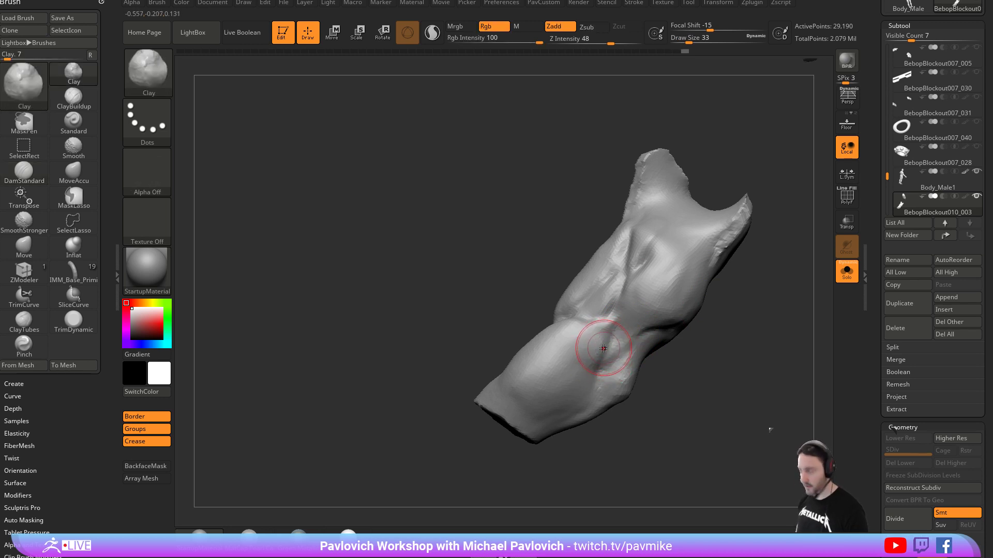
pyautogui.moveTo(708, 364)
pyautogui.mouseDown()
pyautogui.moveTo(718, 354)
pyautogui.moveTo(707, 360)
pyautogui.mouseUp()
pyautogui.press('s')
pyautogui.moveTo(708, 360); pyautogui.dragTo(705, 368)
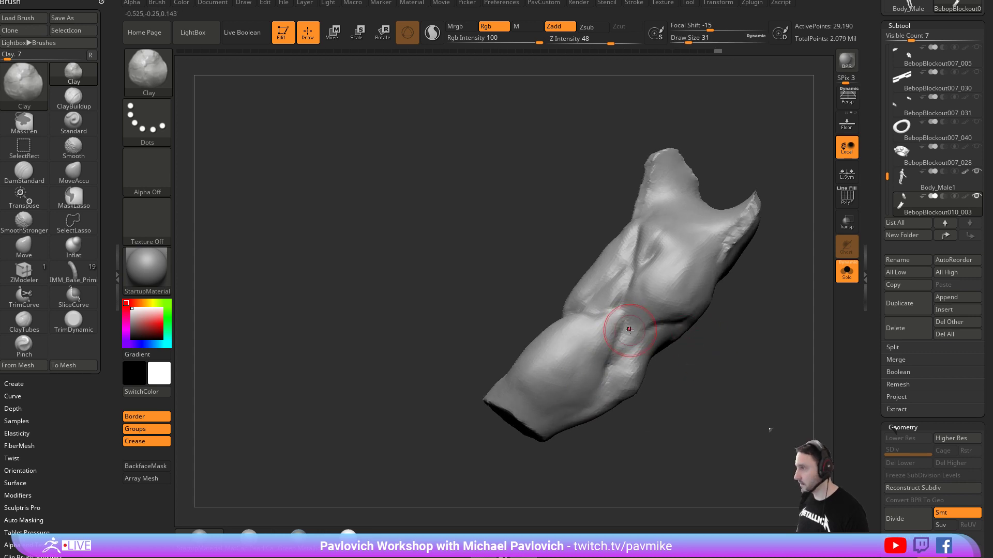
pyautogui.moveTo(607, 337); pyautogui.dragTo(615, 357)
pyautogui.moveTo(704, 362)
pyautogui.mouseDown()
pyautogui.moveTo(729, 374)
pyautogui.moveTo(716, 366)
pyautogui.mouseUp()
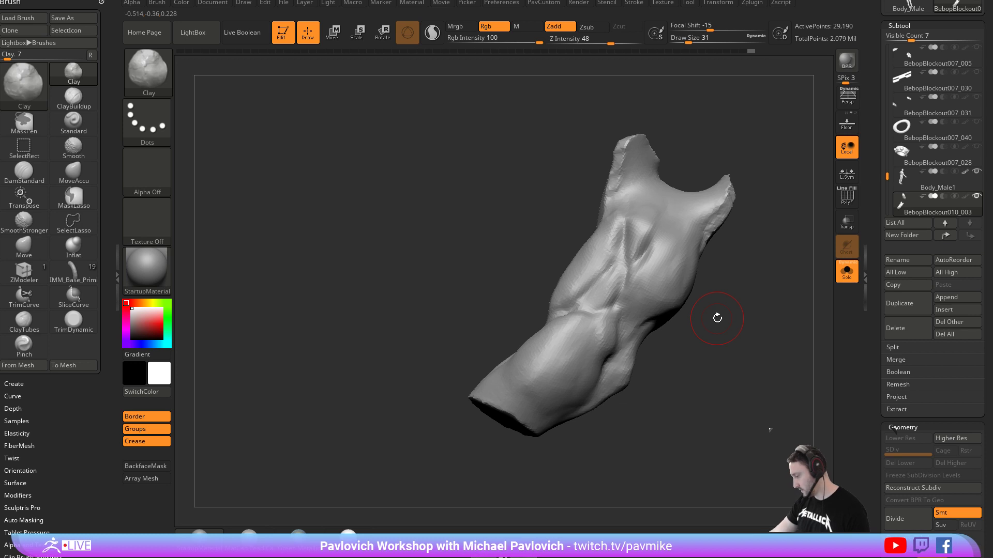
pyautogui.moveTo(750, 340)
pyautogui.mouseDown()
pyautogui.moveTo(729, 355)
pyautogui.moveTo(731, 327)
pyautogui.moveTo(716, 331)
pyautogui.mouseUp()
pyautogui.moveTo(631, 332); pyautogui.dragTo(623, 348, button='right')
pyautogui.press('s')
pyautogui.moveTo(622, 348)
pyautogui.mouseDown()
pyautogui.moveTo(601, 364)
pyautogui.moveTo(603, 376)
pyautogui.mouseUp()
# Reshape the elbow and upper forearm with the Move brush at draw size 35.
pyautogui.press('b')
pyautogui.press('m')
pyautogui.press('v')
pyautogui.press('s')
pyautogui.press('s')
pyautogui.moveTo(602, 377)
pyautogui.mouseDown(button='right')
pyautogui.moveTo(641, 361)
pyautogui.moveTo(616, 352)
pyautogui.mouseUp(button='right')
pyautogui.press('s')
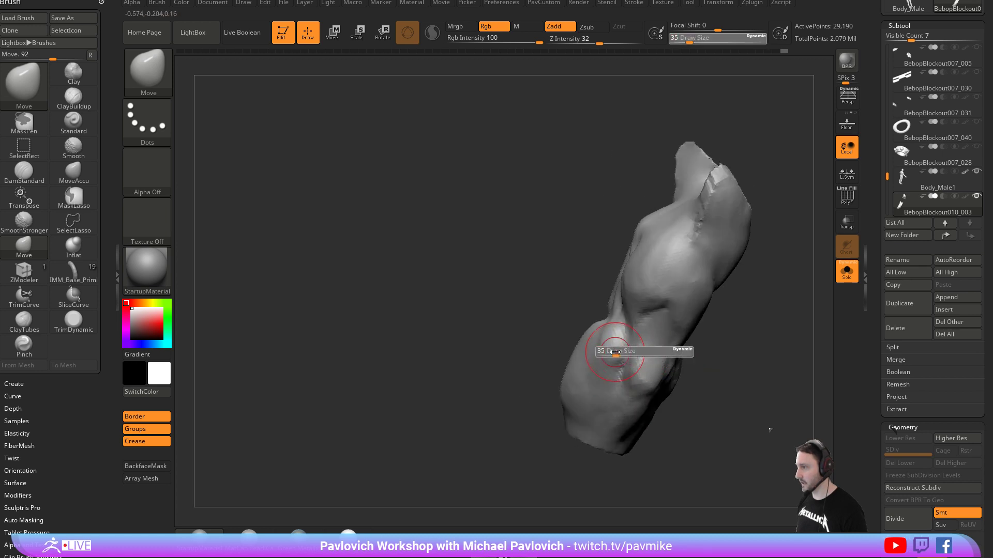
pyautogui.moveTo(736, 373); pyautogui.dragTo(724, 315, button='right')
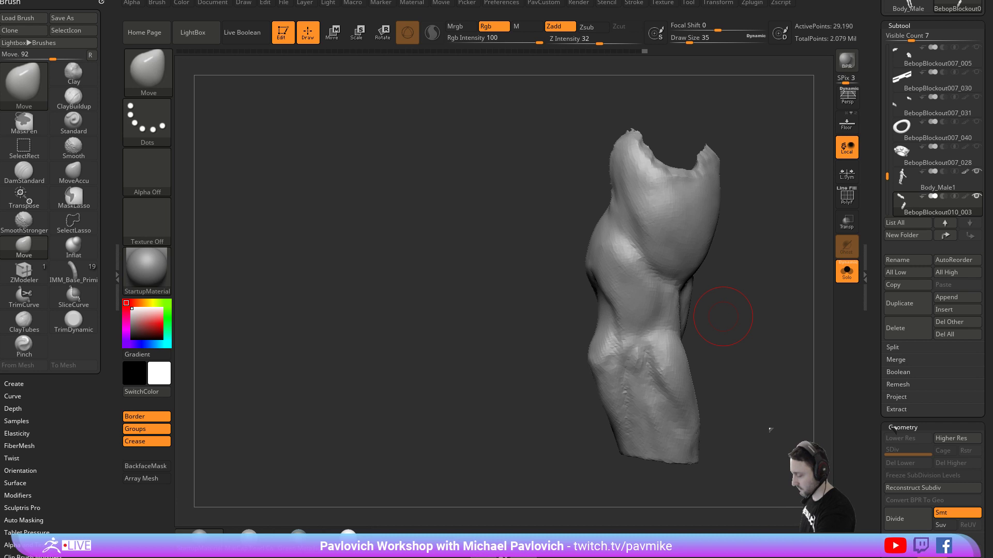
pyautogui.moveTo(720, 289)
pyautogui.mouseDown(button='right')
pyautogui.moveTo(749, 336)
pyautogui.moveTo(775, 300)
pyautogui.moveTo(647, 320)
pyautogui.mouseUp(button='right')
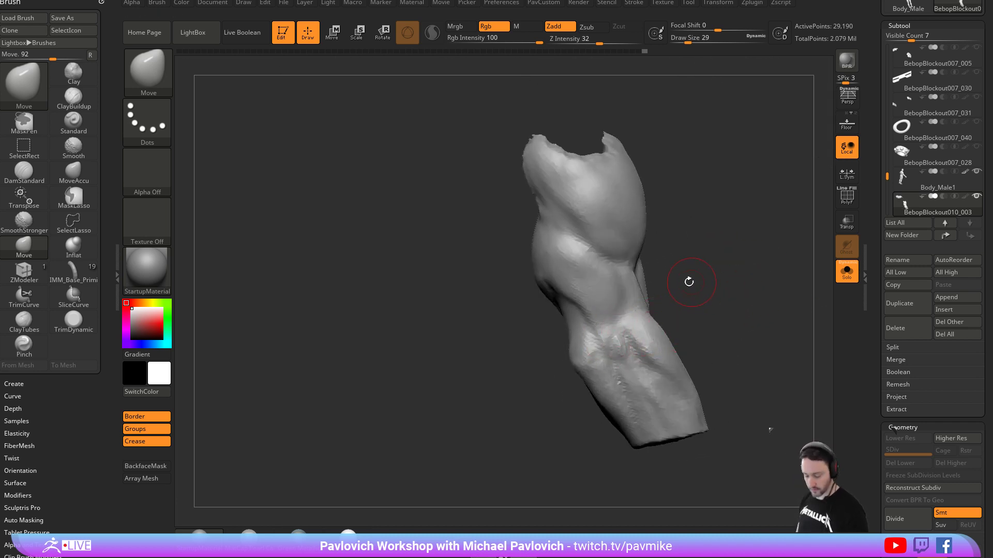
# Refine the elbow and forearm forms with Clay and define their creases with DamStandard.
pyautogui.press('b')
pyautogui.press('c')
pyautogui.press('l')
pyautogui.moveTo(698, 295)
pyautogui.mouseDown(button='right')
pyautogui.moveTo(598, 321)
pyautogui.moveTo(688, 288)
pyautogui.mouseUp(button='right')
pyautogui.press('b')
pyautogui.press('d')
pyautogui.press('s')
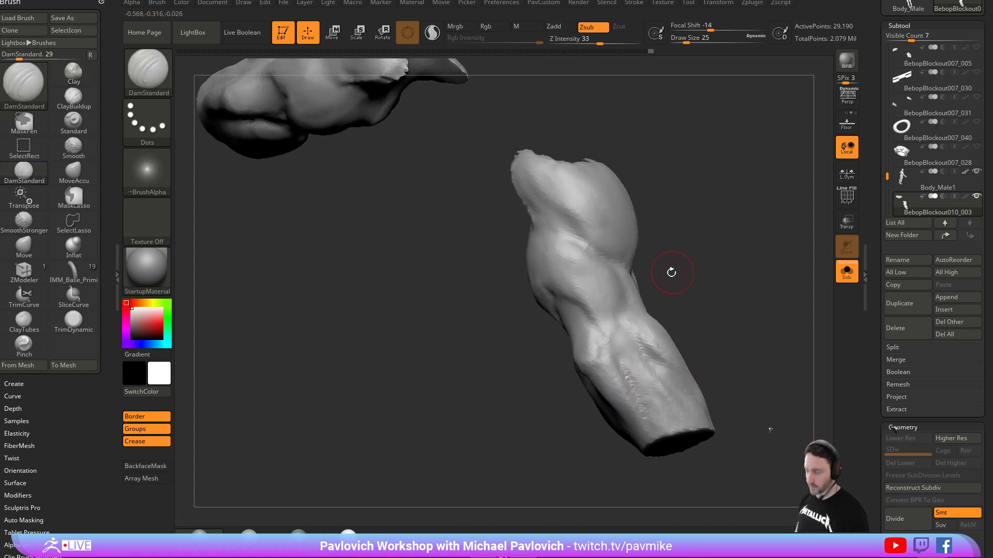
pyautogui.moveTo(595, 330)
pyautogui.mouseDown(button='right')
pyautogui.moveTo(622, 289)
pyautogui.moveTo(581, 259)
pyautogui.mouseUp(button='right')
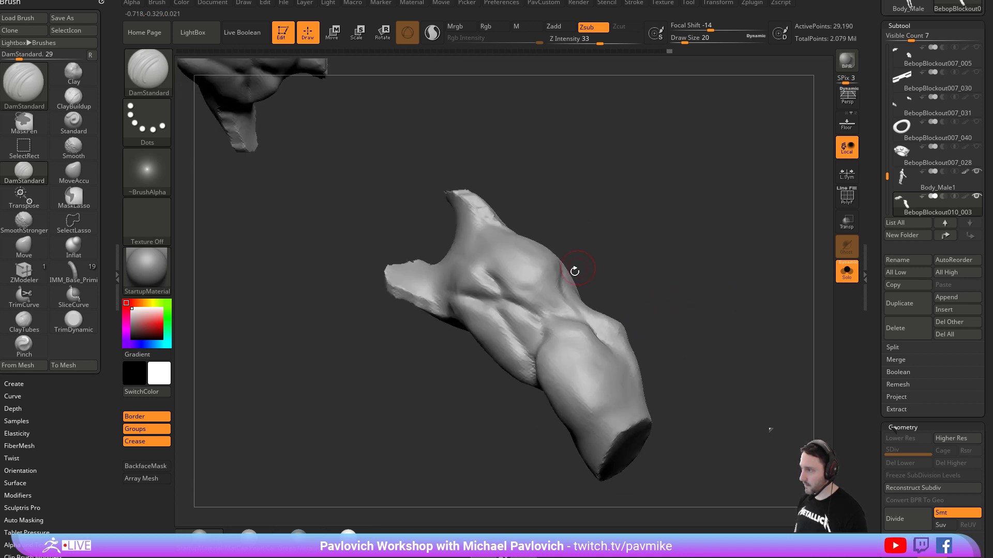
# Reshape the isolated arm's upper arm and elbow contours with the Move brush.
pyautogui.press('b')
pyautogui.press('m')
pyautogui.press('v')
pyautogui.moveTo(674, 279)
pyautogui.mouseDown(button='right')
pyautogui.moveTo(606, 300)
pyautogui.moveTo(629, 257)
pyautogui.mouseUp(button='right')
pyautogui.moveTo(675, 218)
pyautogui.mouseDown(button='right')
pyautogui.moveTo(676, 286)
pyautogui.moveTo(675, 258)
pyautogui.mouseUp(button='right')
# Build up the muscle forms around the back of the isolated arm with the Clay brush.
pyautogui.press('b')
pyautogui.press('c')
pyautogui.press('l')
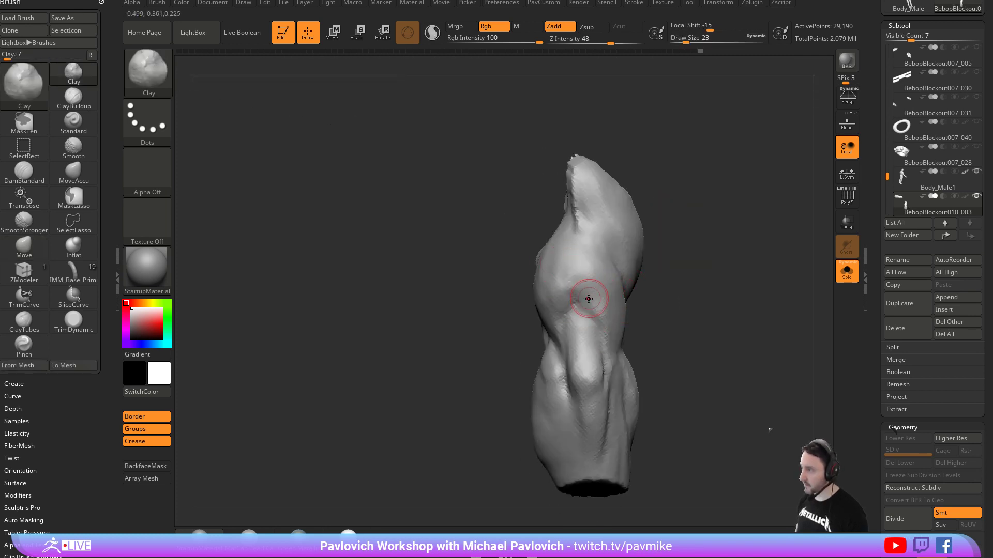
pyautogui.moveTo(592, 304); pyautogui.dragTo(748, 297, button='right')
pyautogui.moveTo(620, 297); pyautogui.dragTo(706, 284, button='right')
pyautogui.moveTo(524, 314)
pyautogui.mouseDown(button='right')
pyautogui.moveTo(704, 314)
pyautogui.moveTo(645, 288)
pyautogui.moveTo(713, 284)
pyautogui.moveTo(702, 328)
pyautogui.moveTo(660, 324)
pyautogui.moveTo(709, 348)
pyautogui.moveTo(735, 336)
pyautogui.mouseUp(button='right')
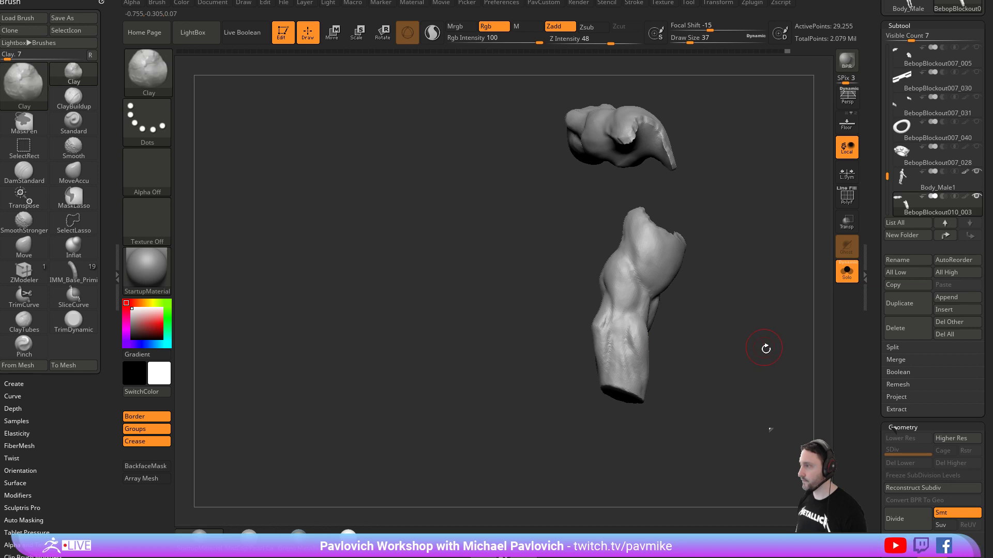
# Show all visible subtools again and define the rear shoulder creases of the arm with DamStandard at draw size 31.
pyautogui.click(846, 279)
pyautogui.moveTo(807, 290)
pyautogui.mouseDown(button='right')
pyautogui.moveTo(781, 297)
pyautogui.moveTo(796, 320)
pyautogui.moveTo(765, 308)
pyautogui.moveTo(749, 284)
pyautogui.moveTo(755, 316)
pyautogui.moveTo(713, 263)
pyautogui.moveTo(683, 279)
pyautogui.mouseUp(button='right')
pyautogui.press('b')
pyautogui.press('d')
pyautogui.press('s')
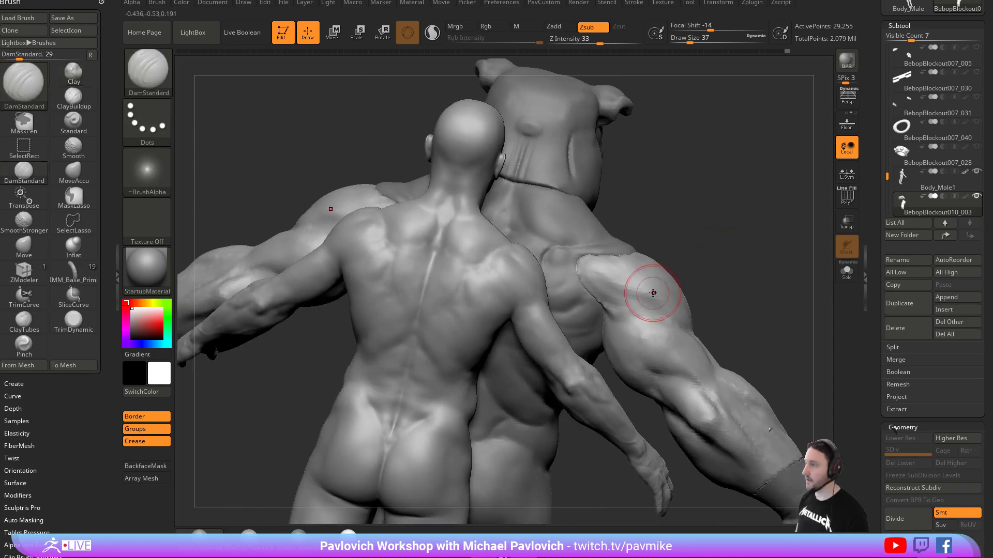
pyautogui.moveTo(620, 310); pyautogui.dragTo(627, 295, button='right')
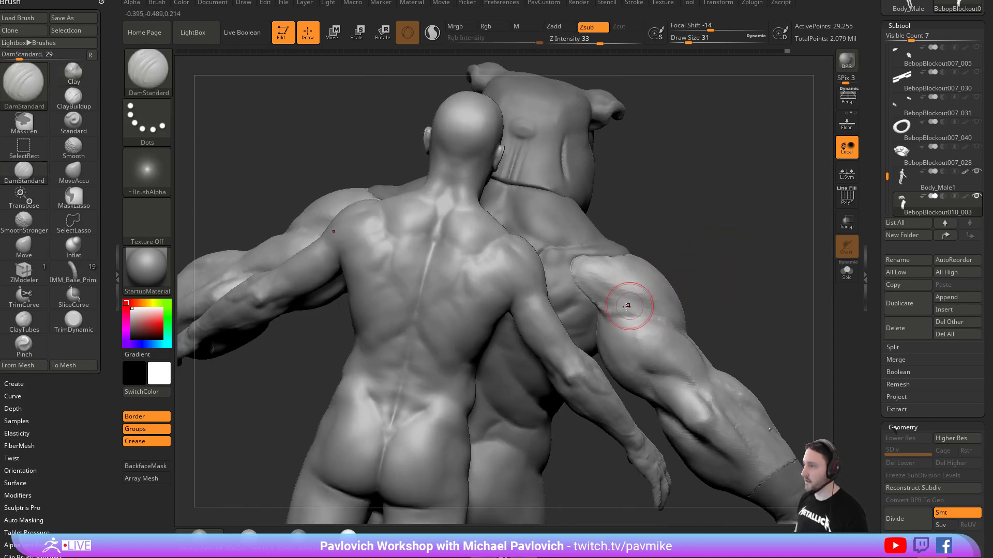
pyautogui.moveTo(516, 279); pyautogui.dragTo(398, 288, button='right')
# Select the Body_Male1 reference and trace its rear shoulder muscle lines with DamStandard at draw size 22.
pyautogui.keyDown('alt'); pyautogui.click(398, 288); pyautogui.keyUp('alt')
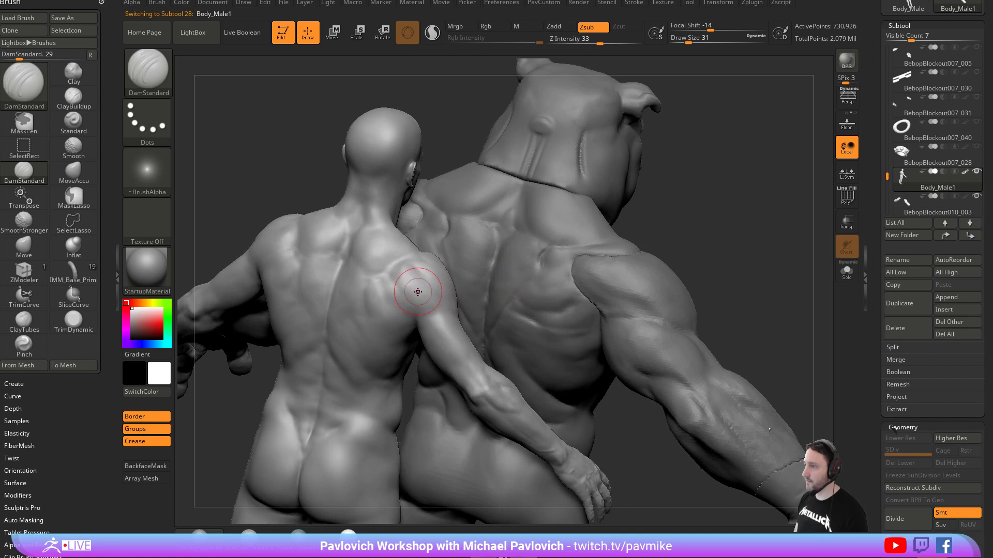
pyautogui.press('s')
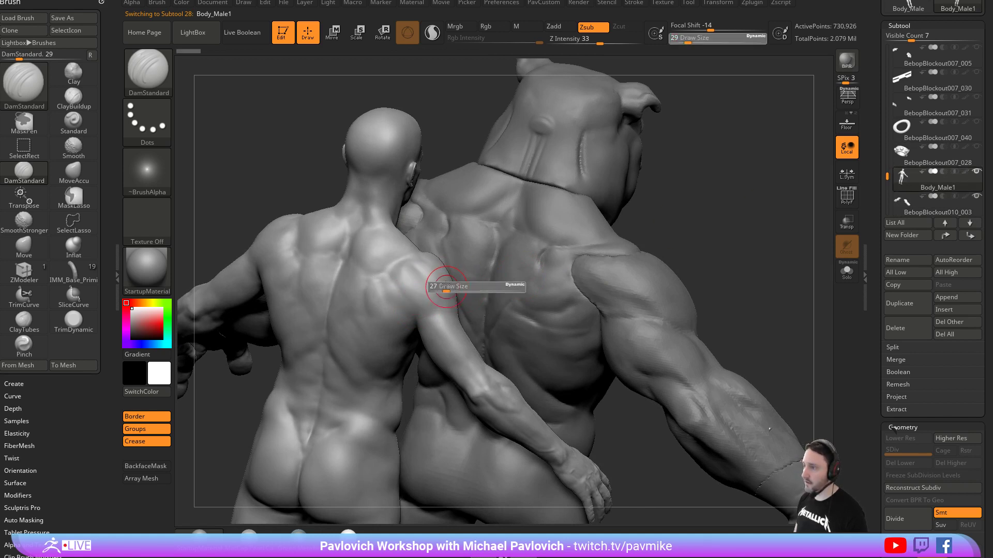
pyautogui.click(444, 287)
pyautogui.moveTo(705, 205); pyautogui.dragTo(458, 259, button='right')
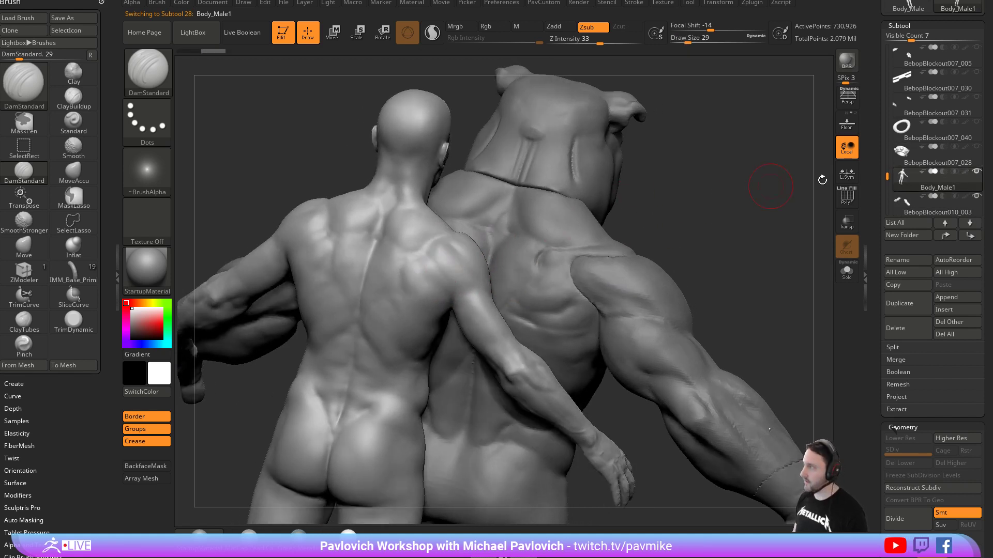
pyautogui.moveTo(709, 209); pyautogui.dragTo(494, 306, button='right')
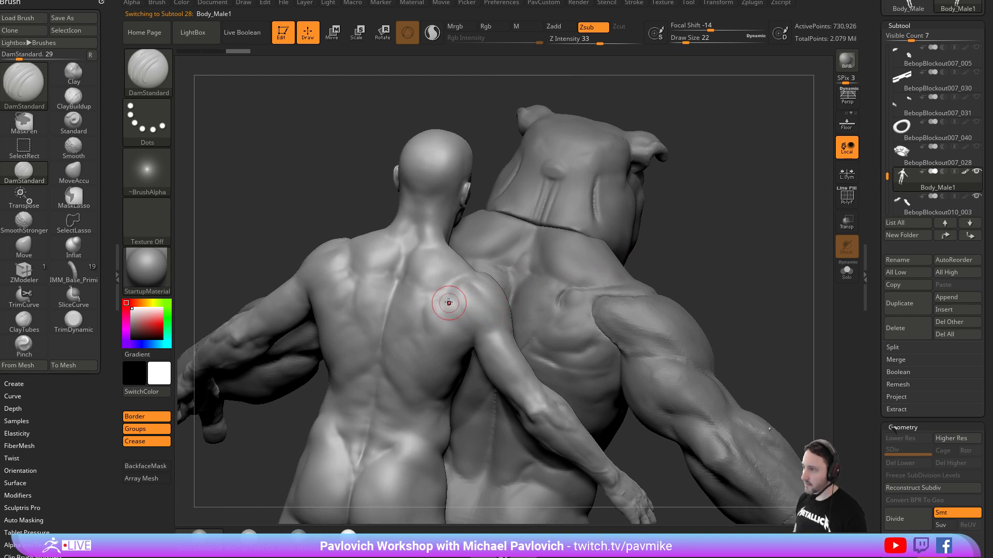
pyautogui.moveTo(608, 293); pyautogui.dragTo(462, 339, button='right')
pyautogui.moveTo(491, 281); pyautogui.dragTo(481, 288, button='right')
pyautogui.moveTo(397, 284); pyautogui.dragTo(604, 294, button='right')
# Return to the arms subtool and build up the rear deltoid with Clay at draw size 35.
pyautogui.keyDown('alt'); pyautogui.click(673, 310); pyautogui.keyUp('alt')
pyautogui.moveTo(787, 281)
pyautogui.mouseDown(button='right')
pyautogui.moveTo(827, 230)
pyautogui.moveTo(735, 257)
pyautogui.moveTo(723, 279)
pyautogui.moveTo(725, 248)
pyautogui.moveTo(711, 231)
pyautogui.moveTo(672, 258)
pyautogui.mouseUp(button='right')
pyautogui.press('1')
pyautogui.press('s')
pyautogui.moveTo(549, 298); pyautogui.dragTo(554, 298)
pyautogui.moveTo(605, 277); pyautogui.dragTo(577, 275, button='right')
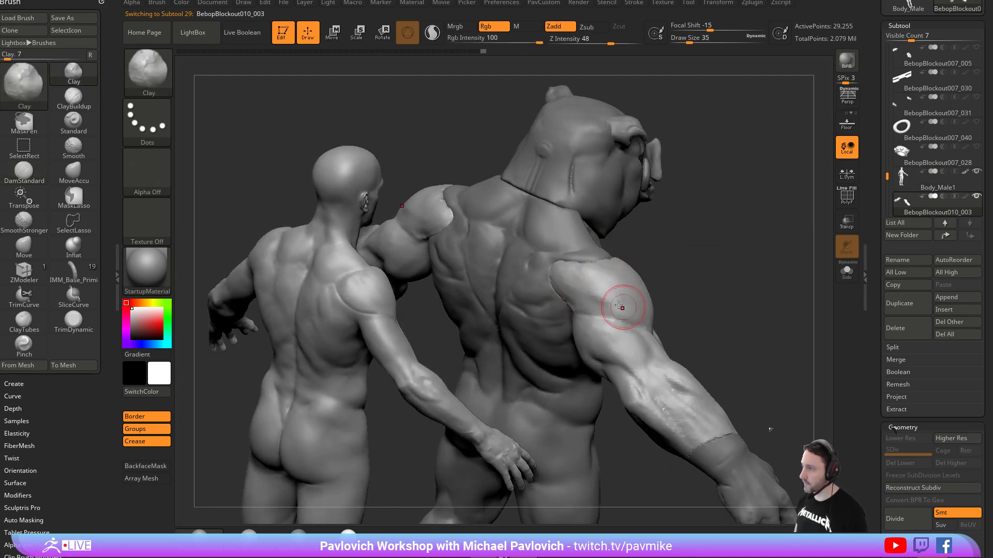
pyautogui.moveTo(693, 265); pyautogui.dragTo(653, 301, button='right')
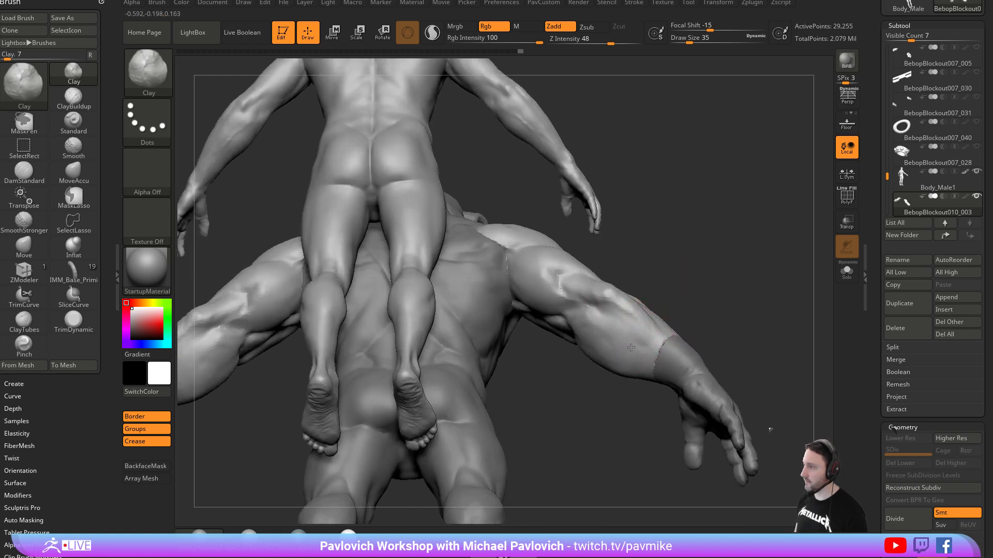
# Adjust the forearm's outer contour below the elbow with the Move brush.
pyautogui.moveTo(591, 320); pyautogui.dragTo(636, 321, button='right')
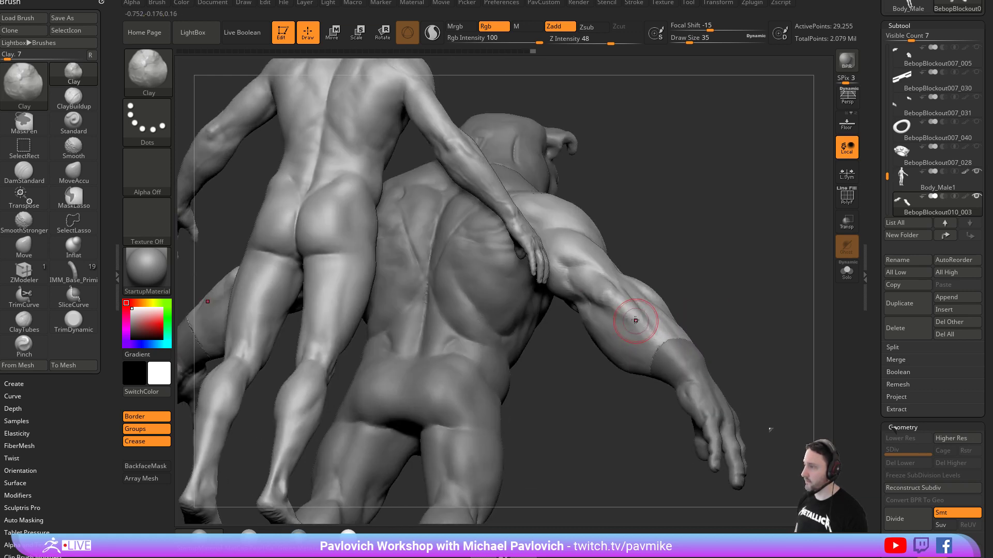
pyautogui.moveTo(694, 259)
pyautogui.mouseDown(button='right')
pyautogui.moveTo(664, 306)
pyautogui.moveTo(627, 332)
pyautogui.mouseUp(button='right')
pyautogui.press('b')
pyautogui.press('m')
pyautogui.press('v')
# Build up the forearm muscles from the elbow toward the wrist with Clay, ending at draw size 27.
pyautogui.press('b')
pyautogui.press('c')
pyautogui.press('l')
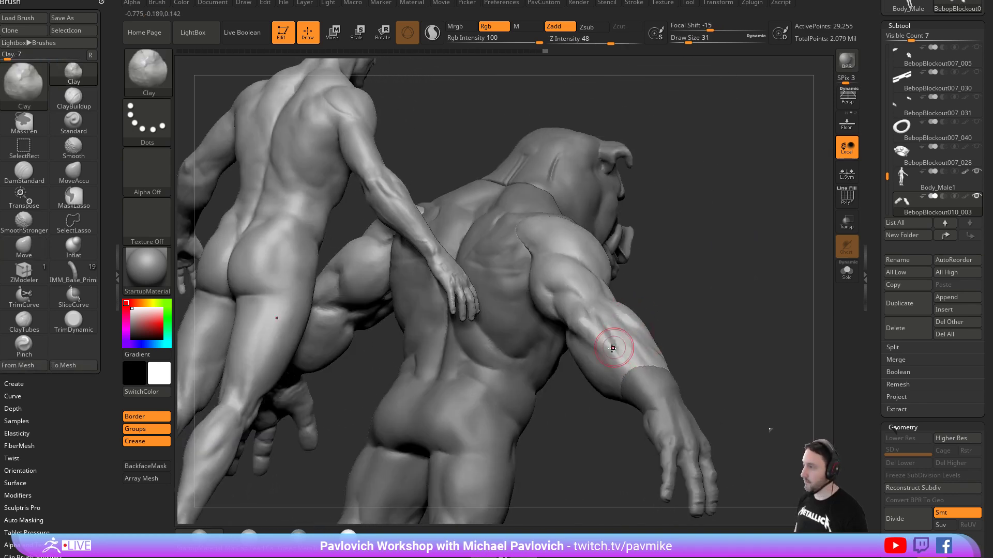
pyautogui.moveTo(684, 306)
pyautogui.mouseDown(button='right')
pyautogui.moveTo(703, 305)
pyautogui.moveTo(695, 258)
pyautogui.moveTo(701, 270)
pyautogui.moveTo(687, 282)
pyautogui.mouseUp(button='right')
pyautogui.press('s')
pyautogui.moveTo(640, 336); pyautogui.dragTo(642, 336)
pyautogui.moveTo(621, 325)
pyautogui.mouseDown(button='right')
pyautogui.moveTo(588, 336)
pyautogui.moveTo(610, 314)
pyautogui.mouseUp(button='right')
pyautogui.press('s')
pyautogui.moveTo(610, 316); pyautogui.dragTo(606, 316)
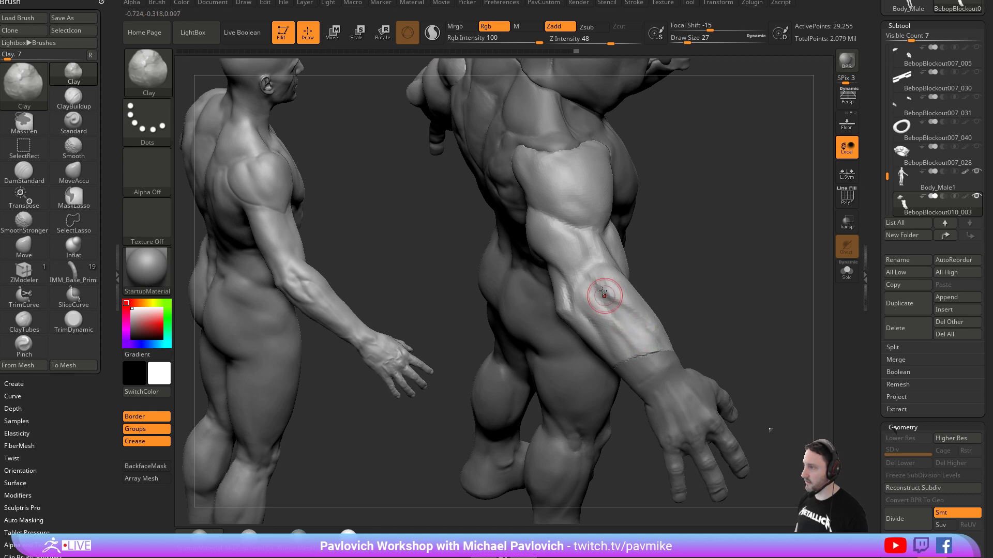
pyautogui.moveTo(711, 277)
pyautogui.mouseDown(button='right')
pyautogui.moveTo(793, 268)
pyautogui.moveTo(620, 252)
pyautogui.moveTo(481, 346)
pyautogui.moveTo(394, 381)
pyautogui.moveTo(602, 295)
pyautogui.moveTo(595, 268)
pyautogui.moveTo(607, 263)
pyautogui.mouseUp(button='right')
# Switch to the Zygote Body page in the browser and deselect the three triceps heads in a side view.
pyautogui.moveTo(538, 557); pyautogui.dragTo(674, 47)
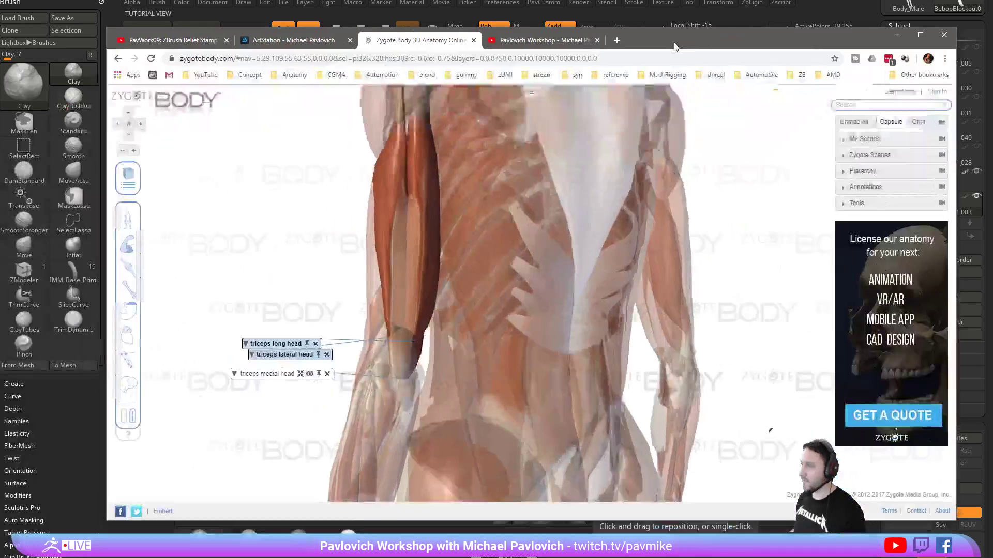
pyautogui.moveTo(342, 226); pyautogui.dragTo(434, 231)
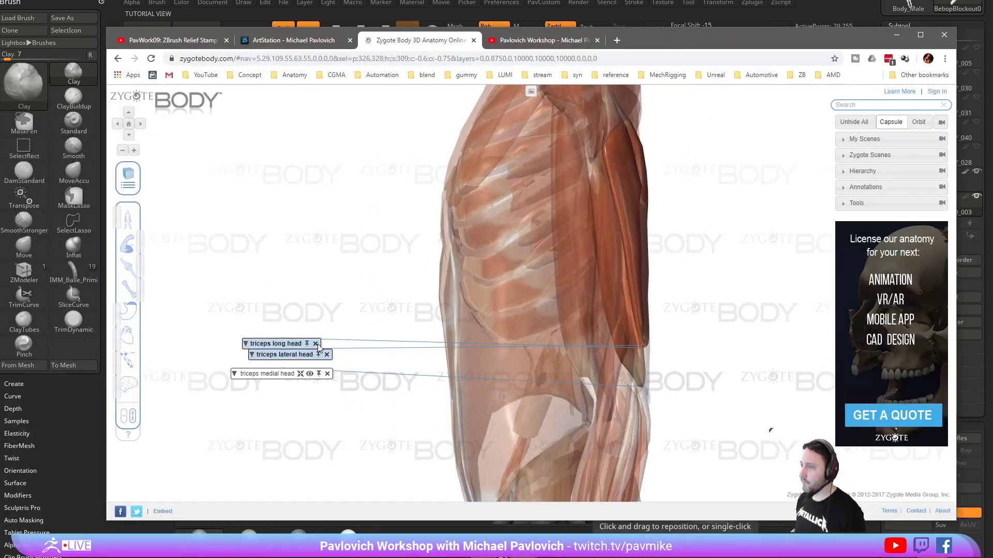
pyautogui.click(328, 363)
pyautogui.click(328, 374)
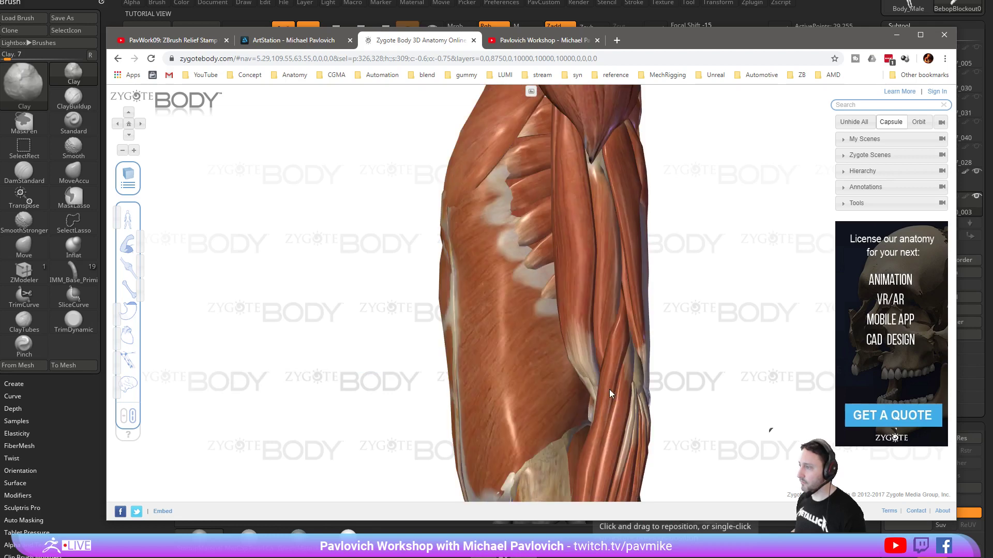
# Highlight the brachioradialis and extensor carpi radialis longus and examine their path along the forearm, then return to ZBrush.
pyautogui.click(611, 391)
pyautogui.keyDown('shift'); pyautogui.click(648, 387); pyautogui.keyUp('shift')
pyautogui.moveTo(728, 370); pyautogui.dragTo(755, 304)
pyautogui.moveTo(743, 492); pyautogui.dragTo(758, 458)
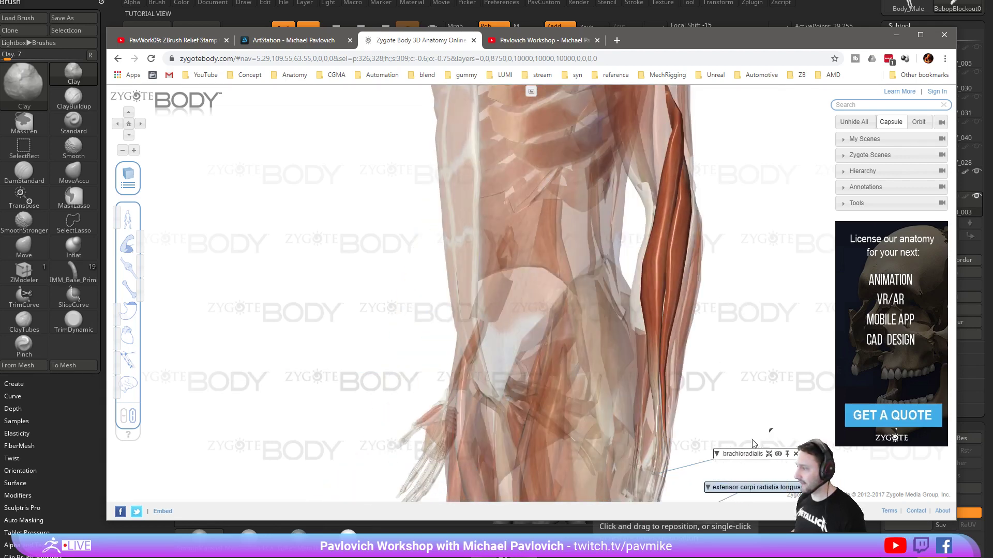
pyautogui.scroll(-3, 752, 342)
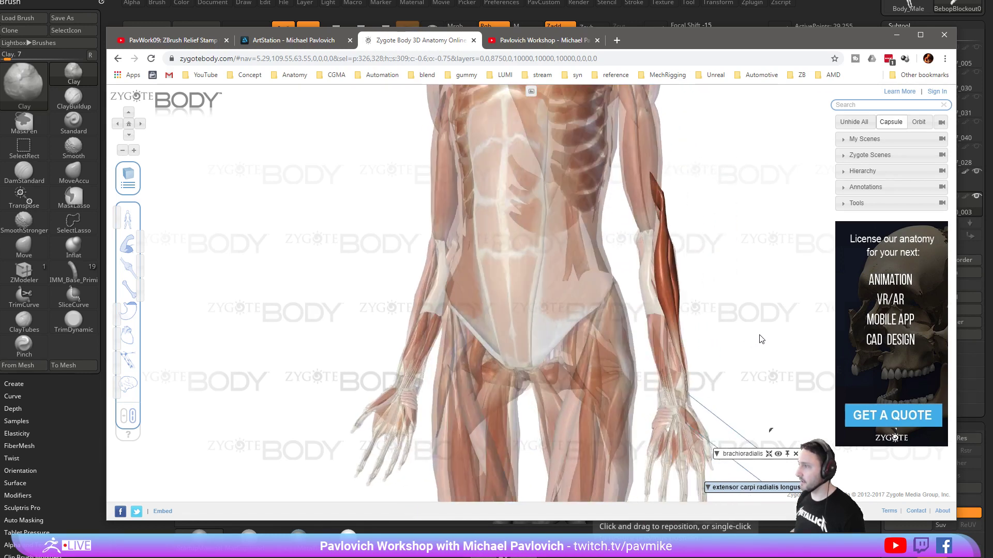
pyautogui.moveTo(693, 43); pyautogui.dragTo(765, 557)
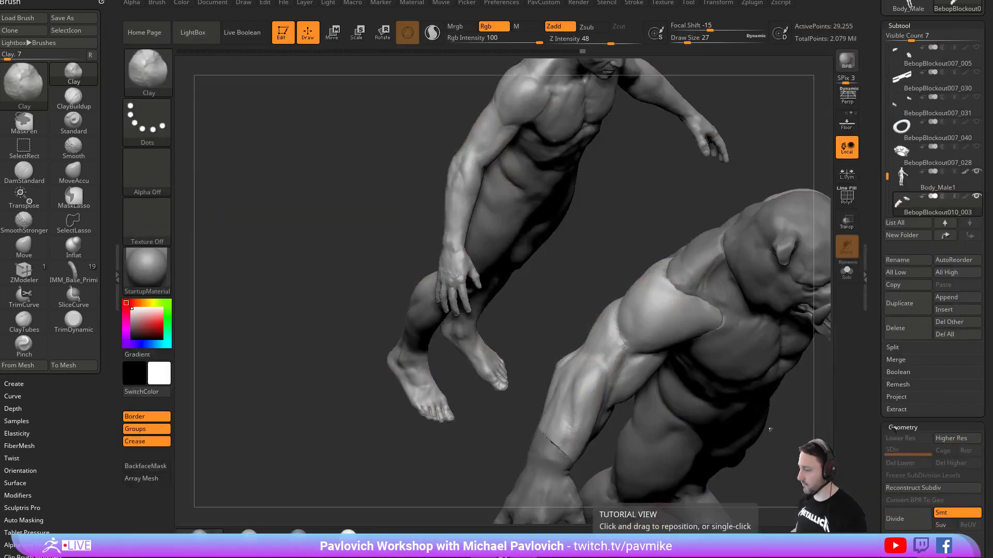
# Define the brachioradialis and forearm creases with DamStandard at draw size 27 and smooth the forearm stroke.
pyautogui.moveTo(618, 209)
pyautogui.mouseDown()
pyautogui.moveTo(627, 204)
pyautogui.moveTo(561, 284)
pyautogui.mouseUp()
pyautogui.press('3')
pyautogui.moveTo(432, 378); pyautogui.dragTo(572, 321)
pyautogui.moveTo(473, 261)
pyautogui.mouseDown()
pyautogui.moveTo(472, 332)
pyautogui.moveTo(606, 324)
pyautogui.mouseUp()
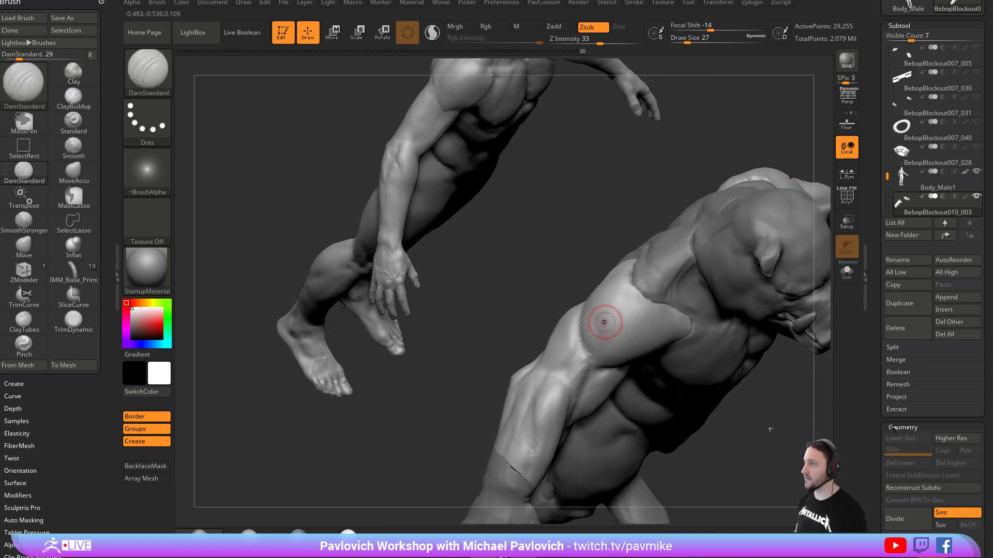
pyautogui.moveTo(497, 357); pyautogui.dragTo(549, 381)
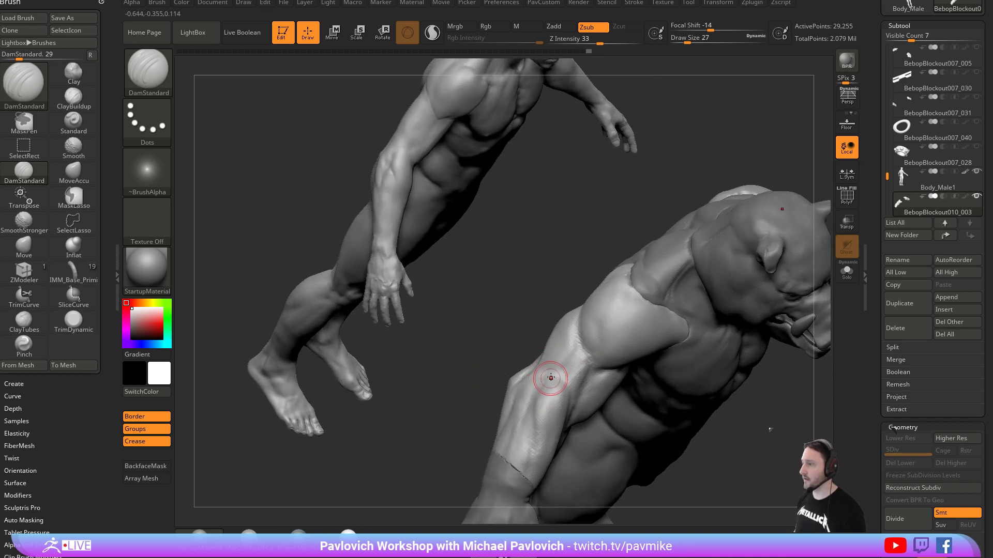
pyautogui.moveTo(464, 414)
pyautogui.mouseDown()
pyautogui.moveTo(472, 379)
pyautogui.moveTo(494, 371)
pyautogui.mouseUp()
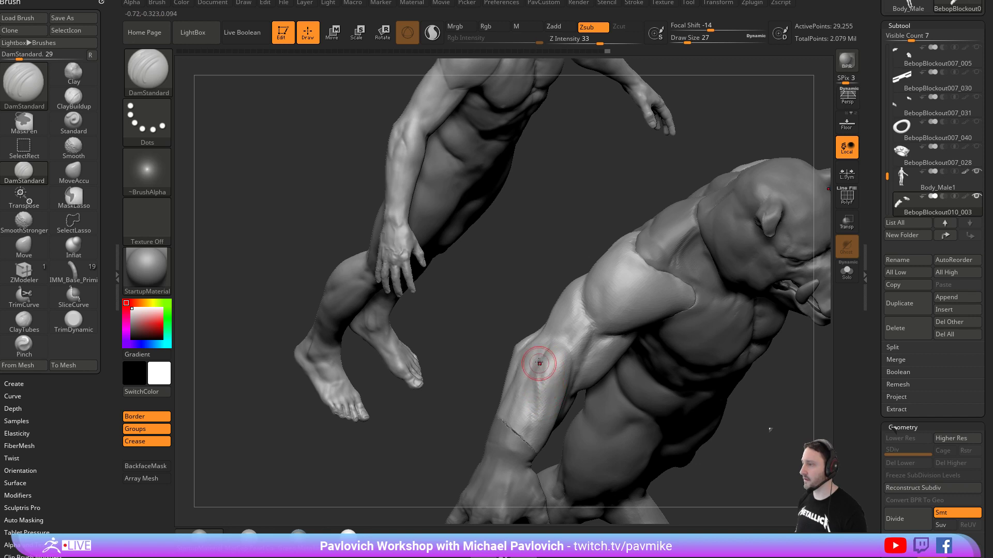
pyautogui.moveTo(538, 373)
pyautogui.keyDown('shift'); pyautogui.mouseDown()
pyautogui.moveTo(537, 385)
pyautogui.moveTo(536, 368)
pyautogui.mouseUp(); pyautogui.keyUp('shift')
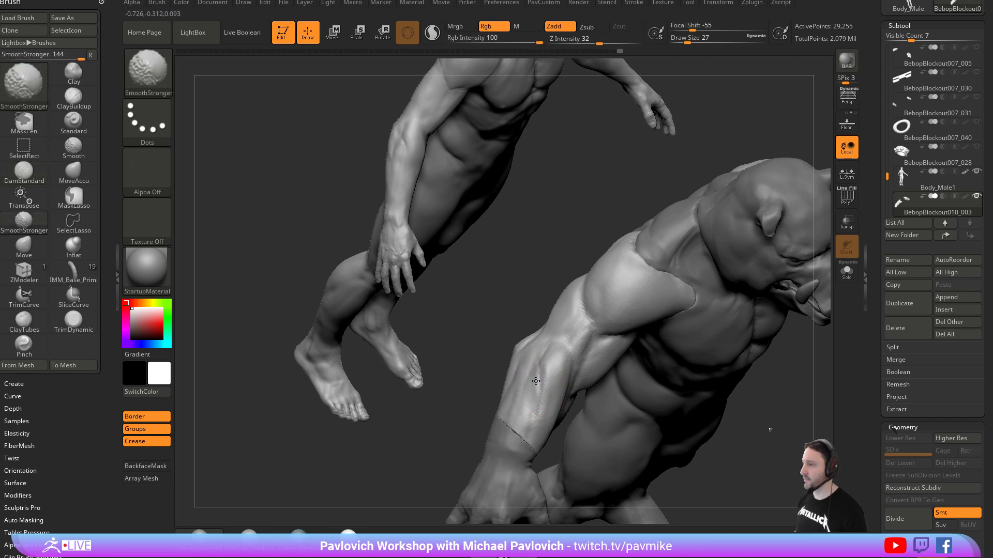
# Smooth the elbow crease and the inner forearm with SmoothStronger.
pyautogui.moveTo(434, 449)
pyautogui.mouseDown()
pyautogui.moveTo(419, 394)
pyautogui.moveTo(565, 345)
pyautogui.mouseUp()
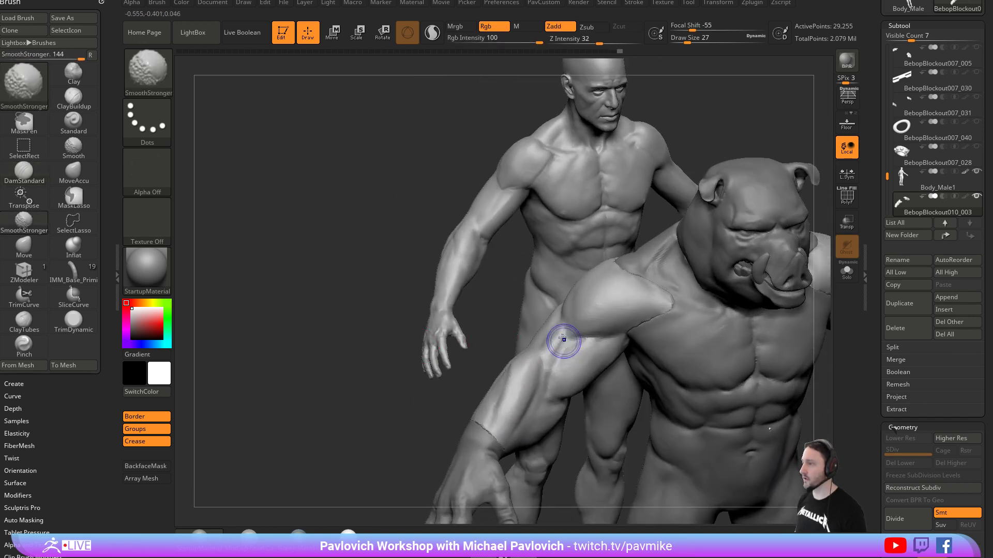
pyautogui.moveTo(401, 358)
pyautogui.mouseDown()
pyautogui.moveTo(397, 381)
pyautogui.moveTo(381, 385)
pyautogui.mouseUp()
pyautogui.moveTo(569, 381)
pyautogui.keyDown('shift'); pyautogui.mouseDown()
pyautogui.moveTo(535, 364)
pyautogui.moveTo(514, 393)
pyautogui.mouseUp(); pyautogui.keyUp('shift')
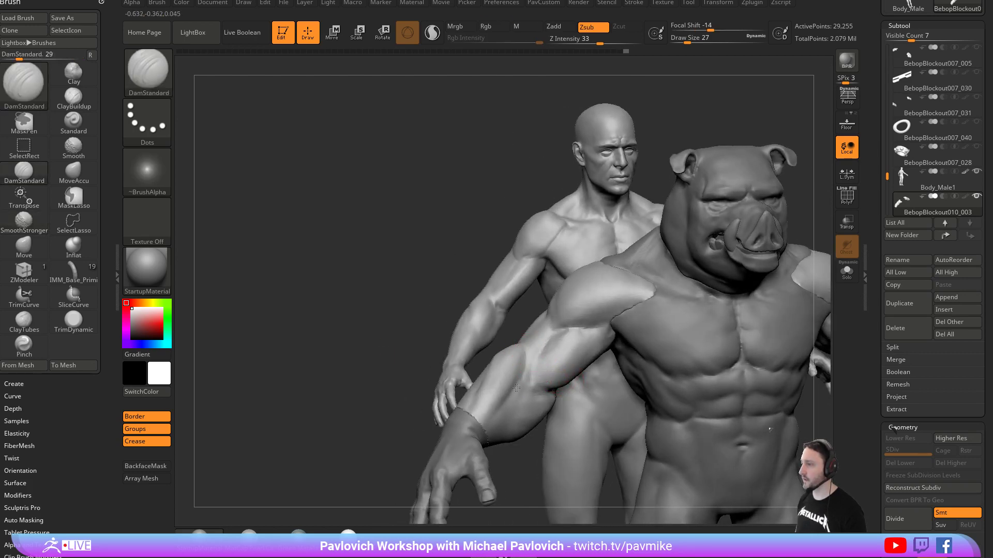
pyautogui.moveTo(363, 373)
pyautogui.mouseDown()
pyautogui.moveTo(470, 344)
pyautogui.moveTo(493, 374)
pyautogui.mouseUp()
# Select the Standard brush and compare the DynaMesh settings of the torso, arms and hands subtools.
pyautogui.moveTo(548, 446)
pyautogui.mouseDown()
pyautogui.moveTo(525, 430)
pyautogui.moveTo(522, 406)
pyautogui.moveTo(505, 422)
pyautogui.moveTo(673, 284)
pyautogui.moveTo(709, 239)
pyautogui.moveTo(743, 248)
pyautogui.mouseUp()
pyautogui.press('b')
pyautogui.press('s')
pyautogui.press('t')
pyautogui.keyDown('alt'); pyautogui.click(490, 263); pyautogui.keyUp('alt')
pyautogui.press('2')
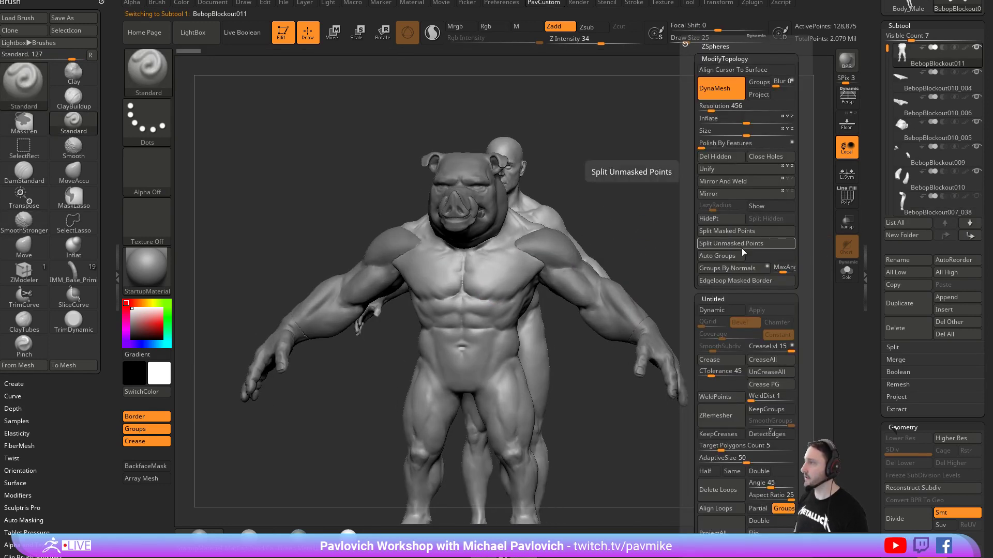
pyautogui.keyDown('alt'); pyautogui.click(583, 291); pyautogui.keyUp('alt')
pyautogui.press('2')
pyautogui.click(731, 256)
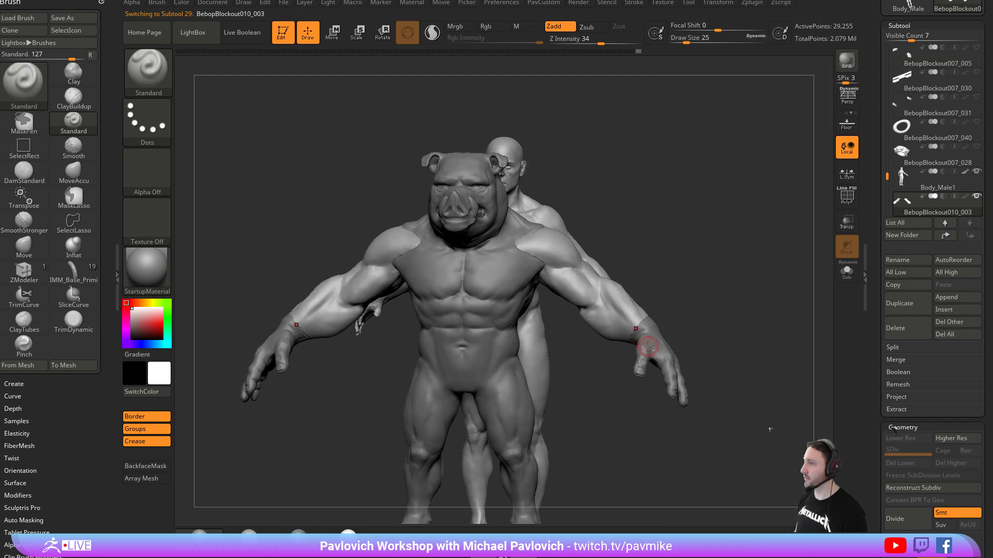
pyautogui.keyDown('alt'); pyautogui.click(648, 349); pyautogui.keyUp('alt')
pyautogui.press('2')
# Move the arms subtool BebopBlockout010_003 up the list next to BebopBlockout011 and merge the two subtools.
pyautogui.moveTo(717, 303); pyautogui.dragTo(826, 247)
pyautogui.keyDown('shift'); pyautogui.click(945, 223); pyautogui.keyUp('shift')
pyautogui.keyDown('alt'); pyautogui.click(544, 288); pyautogui.keyUp('alt')
pyautogui.press('2')
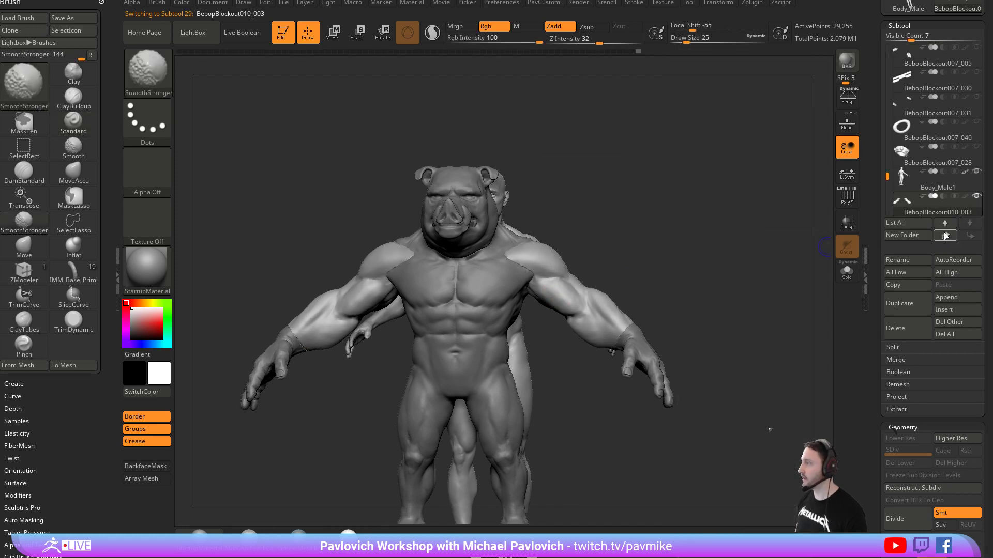
pyautogui.keyDown('shift'); pyautogui.click(945, 235); pyautogui.keyUp('shift')
pyautogui.click(969, 235)
pyautogui.click(922, 65)
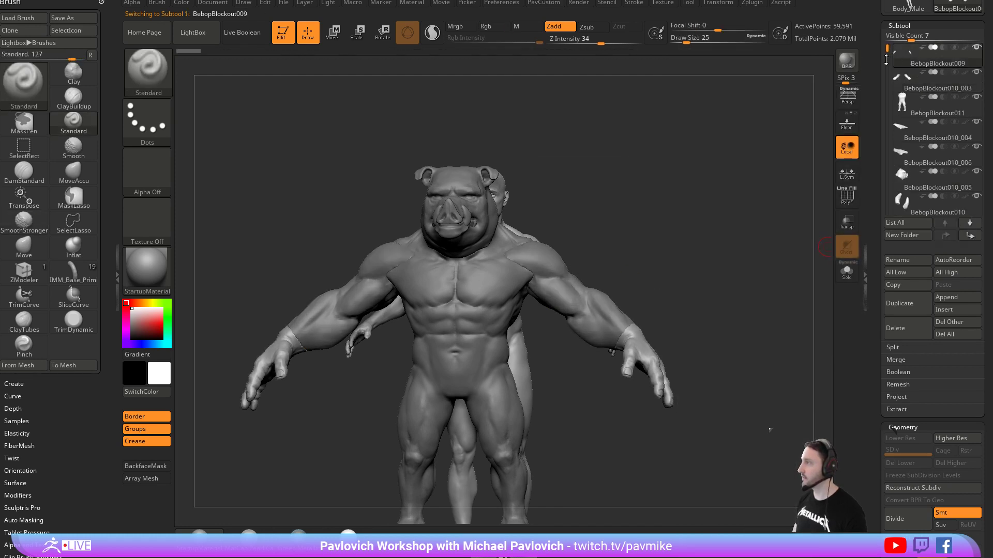
pyautogui.keyDown('alt'); pyautogui.moveTo(717, 150); pyautogui.dragTo(679, 162); pyautogui.keyUp('alt')
pyautogui.click(935, 115)
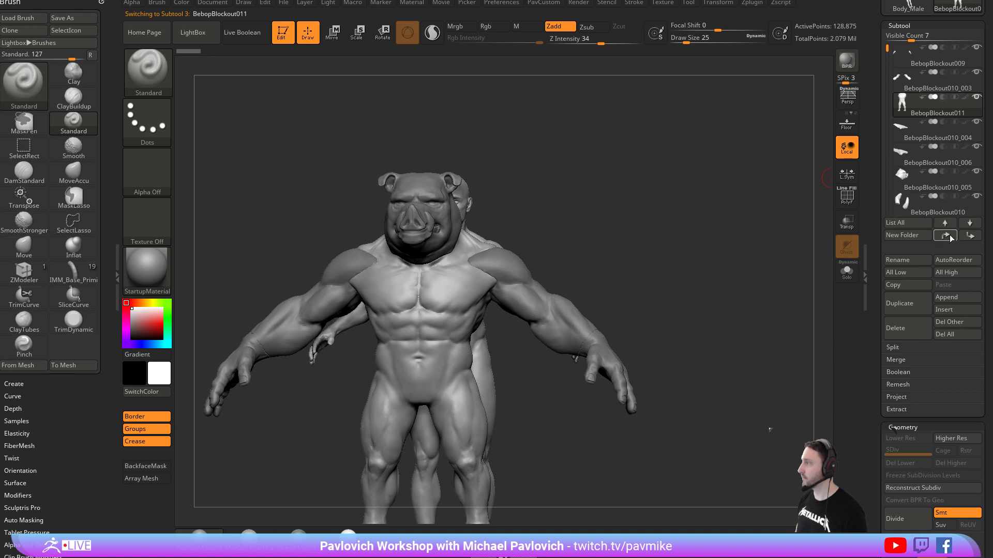
pyautogui.click(945, 236)
# Remesh the merged torso and arms with DynaMesh and smooth the seams at the shoulders and chest.
pyautogui.press('ctrl')
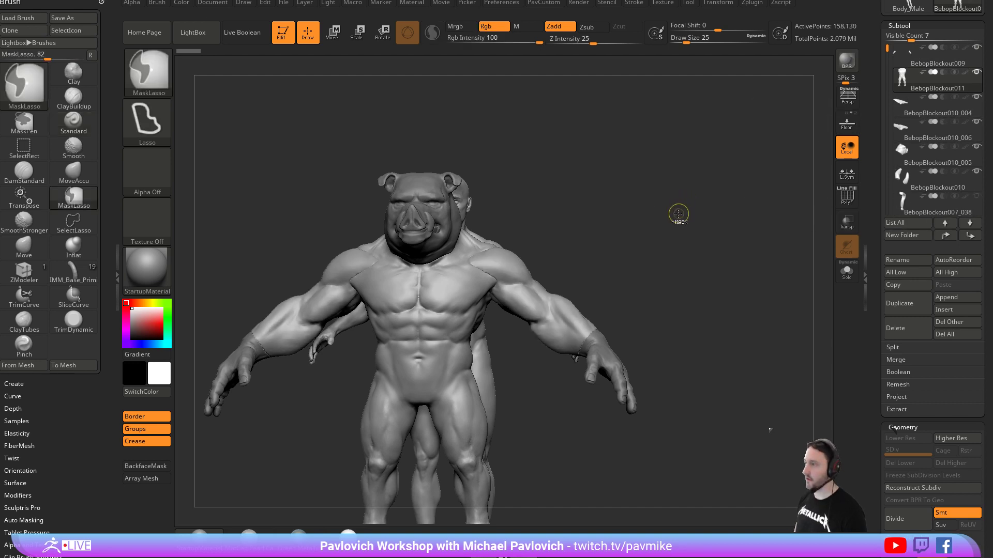
pyautogui.moveTo(706, 251)
pyautogui.mouseDown()
pyautogui.moveTo(639, 264)
pyautogui.moveTo(346, 259)
pyautogui.moveTo(346, 305)
pyautogui.mouseUp()
pyautogui.press('shift')
pyautogui.keyDown('shift'); pyautogui.moveTo(437, 319); pyautogui.dragTo(426, 317); pyautogui.keyUp('shift')
pyautogui.moveTo(337, 325)
pyautogui.mouseDown(button='right')
pyautogui.moveTo(454, 332)
pyautogui.moveTo(357, 276)
pyautogui.moveTo(441, 361)
pyautogui.moveTo(421, 414)
pyautogui.moveTo(351, 466)
pyautogui.moveTo(429, 382)
pyautogui.moveTo(305, 421)
pyautogui.moveTo(310, 315)
pyautogui.moveTo(627, 279)
pyautogui.moveTo(639, 217)
pyautogui.moveTo(693, 234)
pyautogui.moveTo(717, 282)
pyautogui.mouseUp(button='right')
pyautogui.press('shift')
pyautogui.press('shift')
# Carve the collarbone and front shoulder creases on the merged body with DamStandard.
pyautogui.keyDown('alt'); pyautogui.moveTo(700, 245); pyautogui.dragTo(617, 289, button='right'); pyautogui.keyUp('alt')
pyautogui.press('b')
pyautogui.press('d')
pyautogui.press('s')
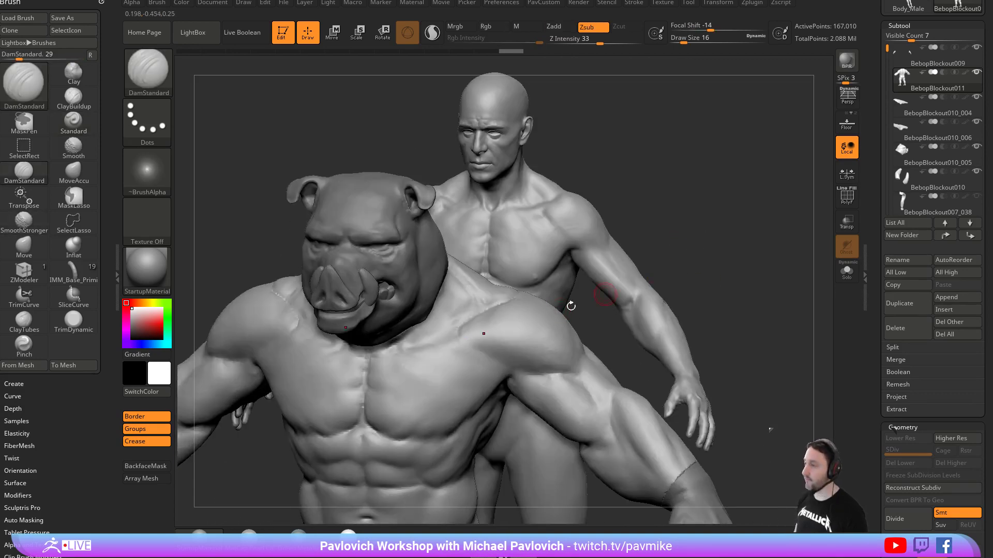
pyautogui.moveTo(709, 246)
pyautogui.mouseDown(button='right')
pyautogui.moveTo(750, 222)
pyautogui.moveTo(729, 247)
pyautogui.mouseUp(button='right')
pyautogui.press('s')
pyautogui.moveTo(510, 317); pyautogui.dragTo(506, 316)
# Refine the transition between the deltoid and pectoral with DamStandard at draw size 44.
pyautogui.moveTo(722, 215)
pyautogui.mouseDown(button='right')
pyautogui.moveTo(739, 213)
pyautogui.moveTo(760, 241)
pyautogui.mouseUp(button='right')
pyautogui.press('s')
pyautogui.moveTo(545, 310); pyautogui.dragTo(542, 311)
pyautogui.moveTo(562, 351)
pyautogui.mouseDown(button='right')
pyautogui.moveTo(627, 255)
pyautogui.moveTo(535, 317)
pyautogui.mouseUp(button='right')
pyautogui.press('s')
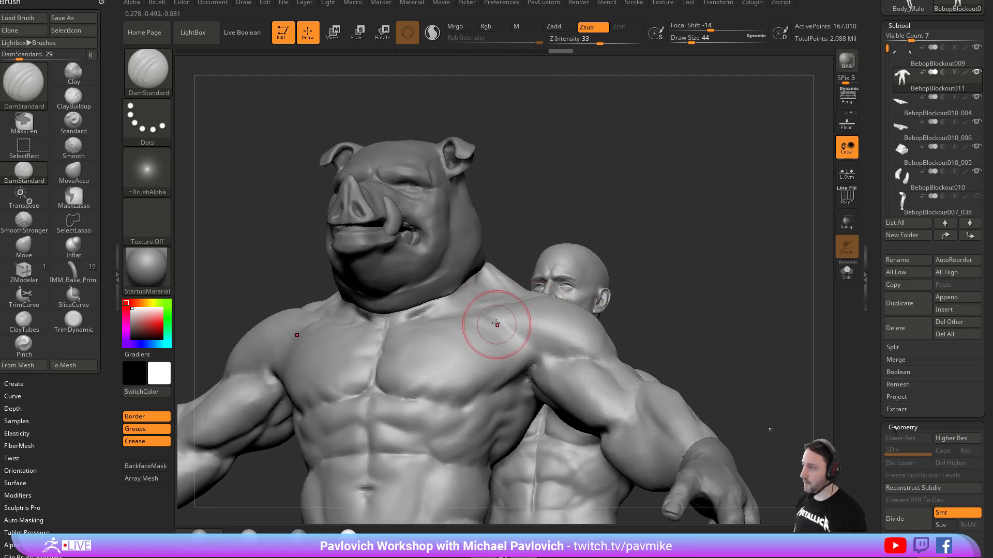
pyautogui.moveTo(572, 358)
pyautogui.mouseDown(button='right')
pyautogui.moveTo(676, 284)
pyautogui.moveTo(566, 334)
pyautogui.moveTo(749, 238)
pyautogui.moveTo(700, 242)
pyautogui.moveTo(715, 255)
pyautogui.mouseUp(button='right')
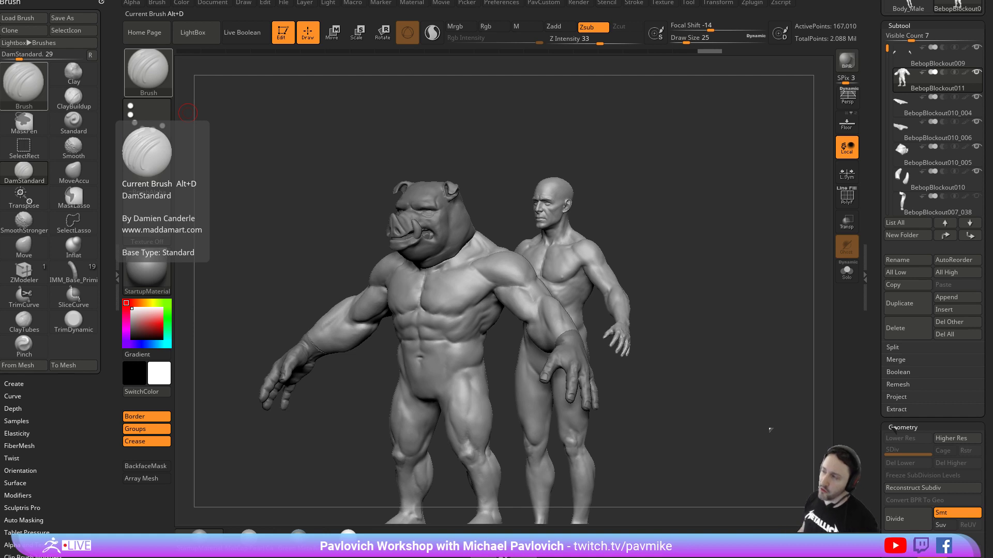
# Build up the biceps and upper arm forms with the Standard brush and smooth the strokes.
pyautogui.moveTo(649, 234); pyautogui.dragTo(724, 256, button='right')
pyautogui.press('b')
pyautogui.press('s')
pyautogui.press('t')
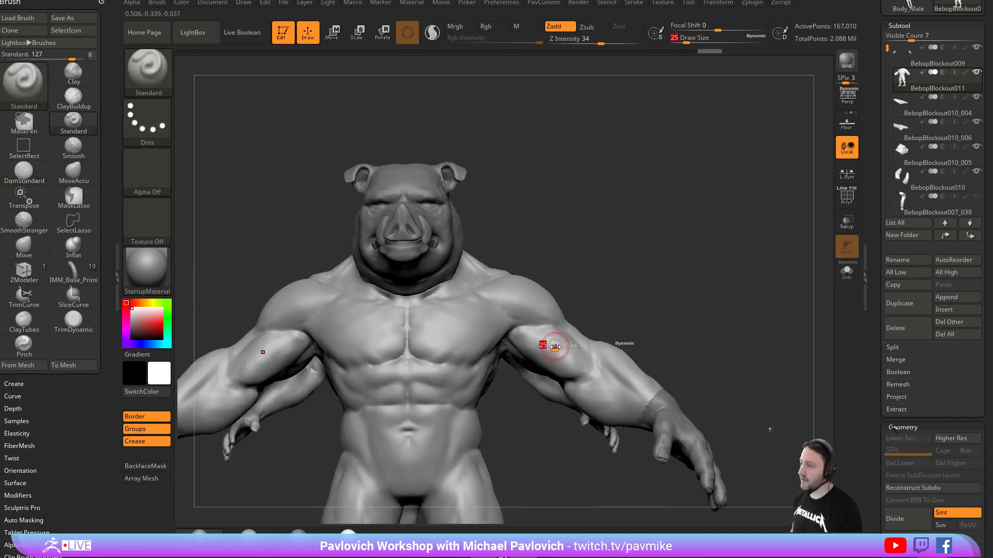
pyautogui.press('shift')
pyautogui.moveTo(651, 296); pyautogui.dragTo(653, 234, button='right')
pyautogui.keyDown('shift'); pyautogui.moveTo(583, 347); pyautogui.dragTo(585, 350); pyautogui.keyUp('shift')
pyautogui.moveTo(652, 308); pyautogui.dragTo(482, 286, button='right')
pyautogui.moveTo(797, 198); pyautogui.dragTo(791, 279, button='right')
pyautogui.moveTo(649, 169)
pyautogui.keyDown('alt'); pyautogui.mouseDown(button='right')
pyautogui.moveTo(641, 202)
pyautogui.moveTo(641, 165)
pyautogui.mouseUp(button='right'); pyautogui.keyUp('alt')
pyautogui.press('shift')
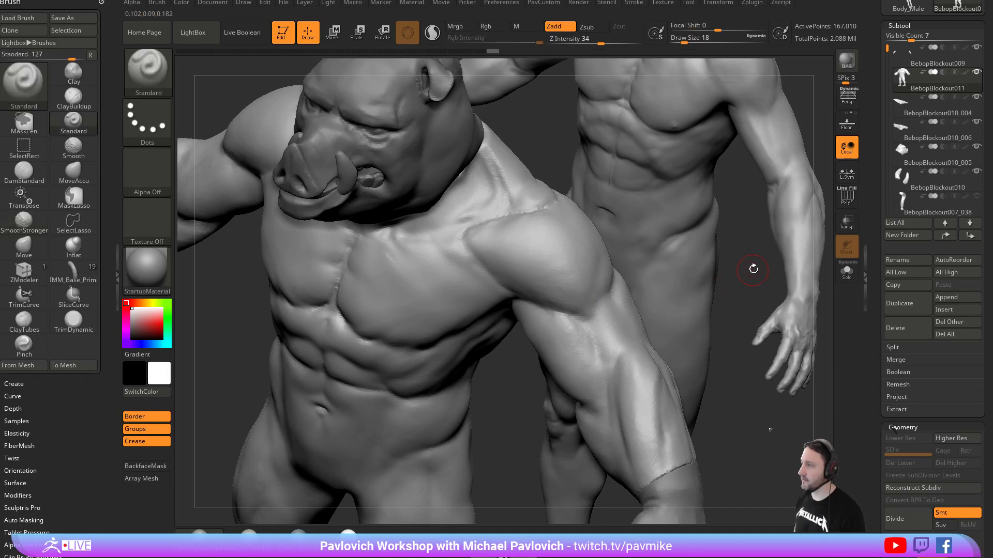
# Add small muscle detail to the deltoid with a small Standard brush and blend it into the upper arm by smoothing.
pyautogui.moveTo(751, 270); pyautogui.dragTo(581, 268, button='right')
pyautogui.press(']')
pyautogui.press('shift')
pyautogui.moveTo(745, 243); pyautogui.dragTo(645, 235, button='right')
pyautogui.press('shift')
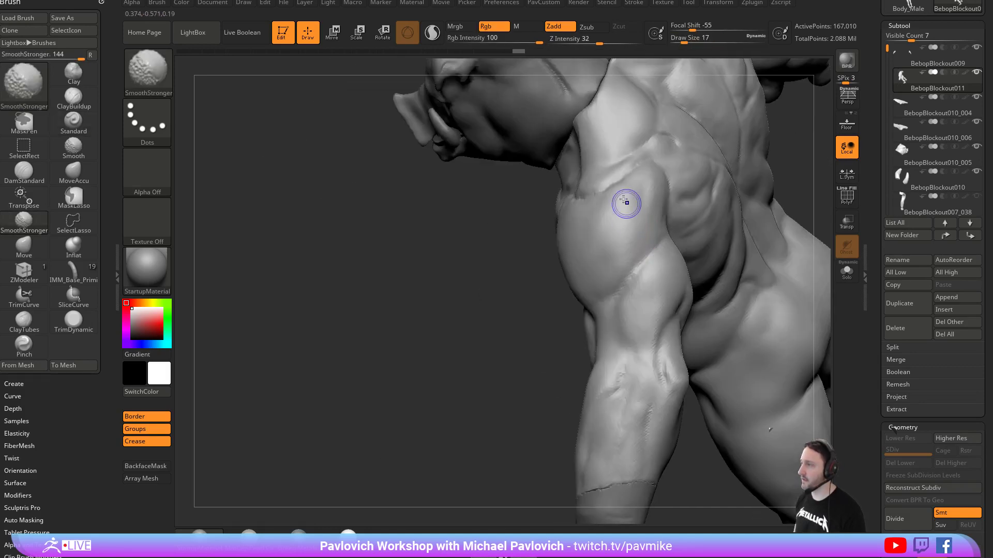
pyautogui.moveTo(506, 317); pyautogui.dragTo(572, 259, button='right')
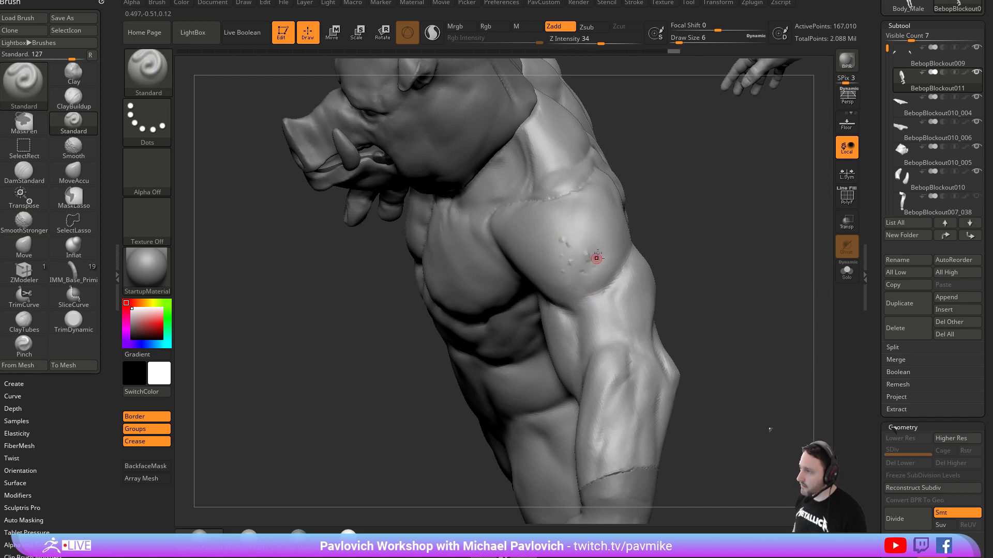
pyautogui.moveTo(696, 268)
pyautogui.mouseDown(button='right')
pyautogui.moveTo(593, 263)
pyautogui.moveTo(596, 247)
pyautogui.mouseUp(button='right')
pyautogui.press('shift')
pyautogui.press('shift')
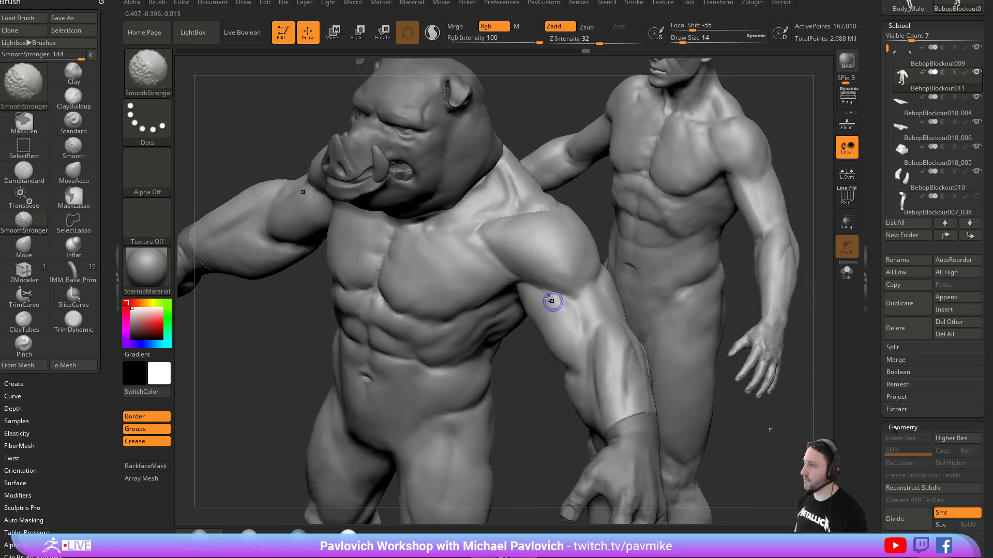
# Refine the crease under the deltoid with DamStandard and adjust the upper arm's silhouette with the Move brush.
pyautogui.moveTo(814, 224)
pyautogui.mouseDown(button='right')
pyautogui.moveTo(814, 211)
pyautogui.moveTo(748, 218)
pyautogui.mouseUp(button='right')
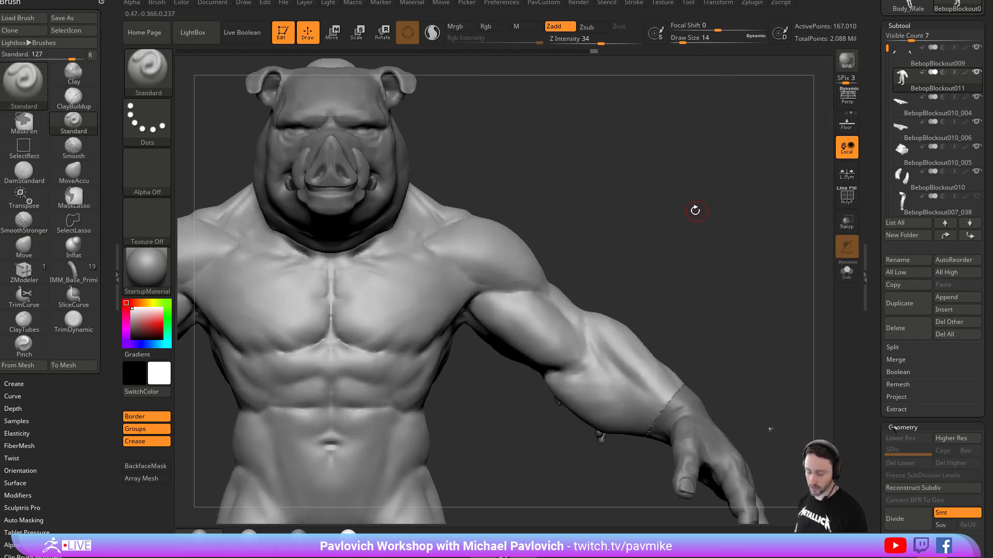
pyautogui.press('b')
pyautogui.press('d')
pyautogui.press('s')
pyautogui.moveTo(598, 237)
pyautogui.keyDown('ctrl'); pyautogui.mouseDown(button='right')
pyautogui.moveTo(701, 235)
pyautogui.moveTo(514, 288)
pyautogui.mouseUp(button='right'); pyautogui.keyUp('ctrl')
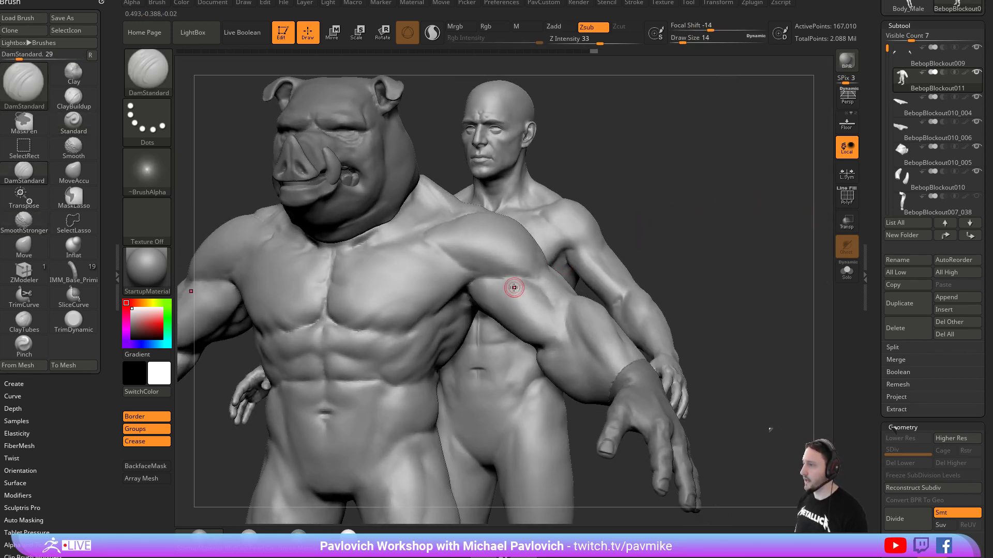
pyautogui.press('b')
pyautogui.press('m')
pyautogui.press('v')
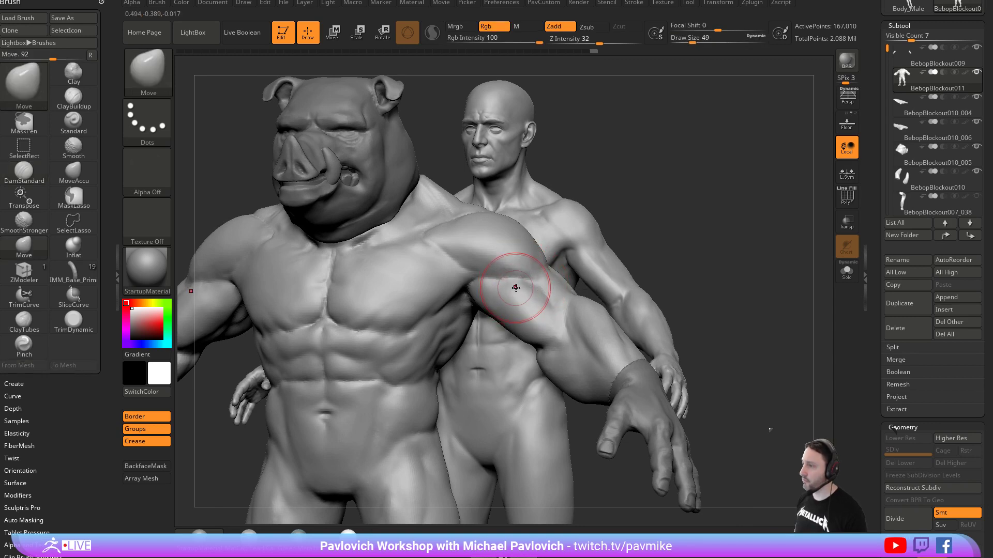
pyautogui.moveTo(617, 225); pyautogui.dragTo(527, 288, button='right')
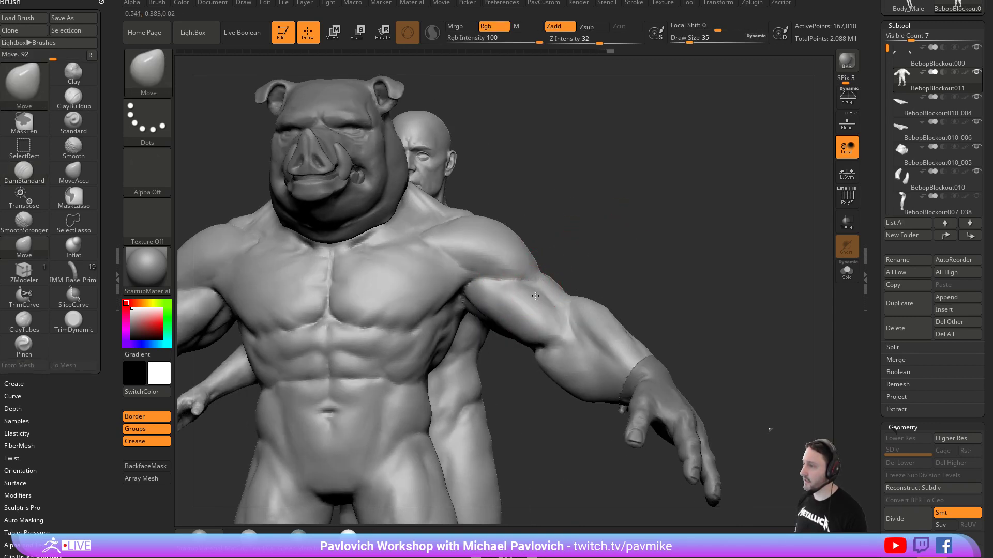
pyautogui.moveTo(599, 271); pyautogui.dragTo(656, 215, button='right')
# Fill out the upper arm below the deltoid with the Clay brush and smooth the added volume.
pyautogui.press('b')
pyautogui.press('c')
pyautogui.press('l')
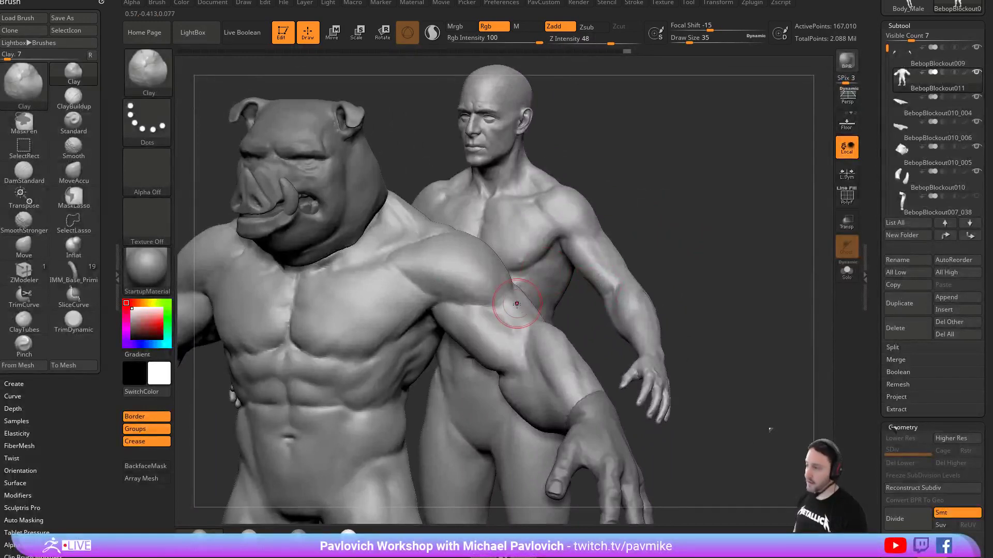
pyautogui.moveTo(629, 254); pyautogui.dragTo(500, 325, button='right')
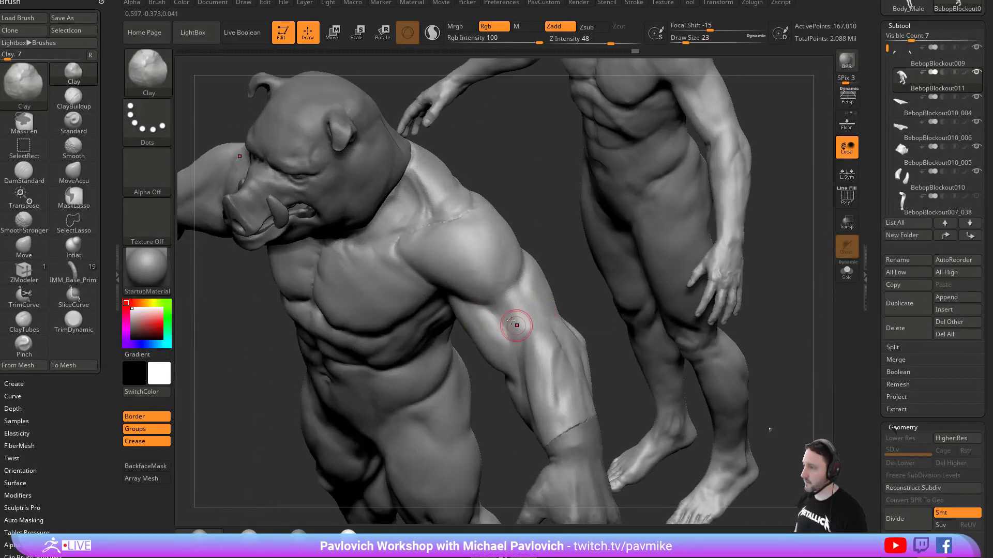
pyautogui.press('shift')
pyautogui.moveTo(522, 316)
pyautogui.keyDown('shift'); pyautogui.mouseDown()
pyautogui.moveTo(486, 351)
pyautogui.moveTo(517, 315)
pyautogui.mouseUp(); pyautogui.keyUp('shift')
pyautogui.moveTo(553, 299)
pyautogui.mouseDown(button='right')
pyautogui.moveTo(646, 248)
pyautogui.moveTo(716, 266)
pyautogui.moveTo(682, 253)
pyautogui.moveTo(702, 238)
pyautogui.moveTo(689, 237)
pyautogui.moveTo(732, 257)
pyautogui.moveTo(702, 228)
pyautogui.moveTo(594, 304)
pyautogui.moveTo(551, 263)
pyautogui.moveTo(581, 243)
pyautogui.mouseUp(button='right')
pyautogui.press('shift')
pyautogui.moveTo(656, 216)
pyautogui.mouseDown(button='right')
pyautogui.moveTo(581, 249)
pyautogui.moveTo(655, 207)
pyautogui.moveTo(645, 216)
pyautogui.mouseUp(button='right')
pyautogui.press('[')
pyautogui.keyDown('shift'); pyautogui.moveTo(536, 269); pyautogui.dragTo(536, 289); pyautogui.keyUp('shift')
pyautogui.moveTo(646, 214); pyautogui.dragTo(688, 185, button='right')
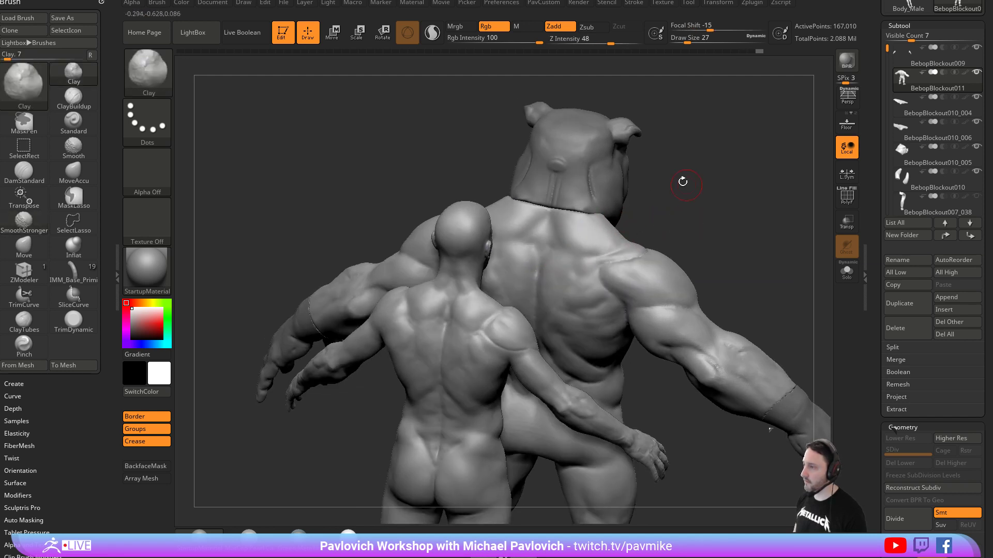
# Build up the back muscles around the shoulder blades and spine with Clay, using the male body as reference.
pyautogui.moveTo(602, 225); pyautogui.dragTo(568, 290, button='right')
pyautogui.press(']')
pyautogui.press(']')
pyautogui.press(']')
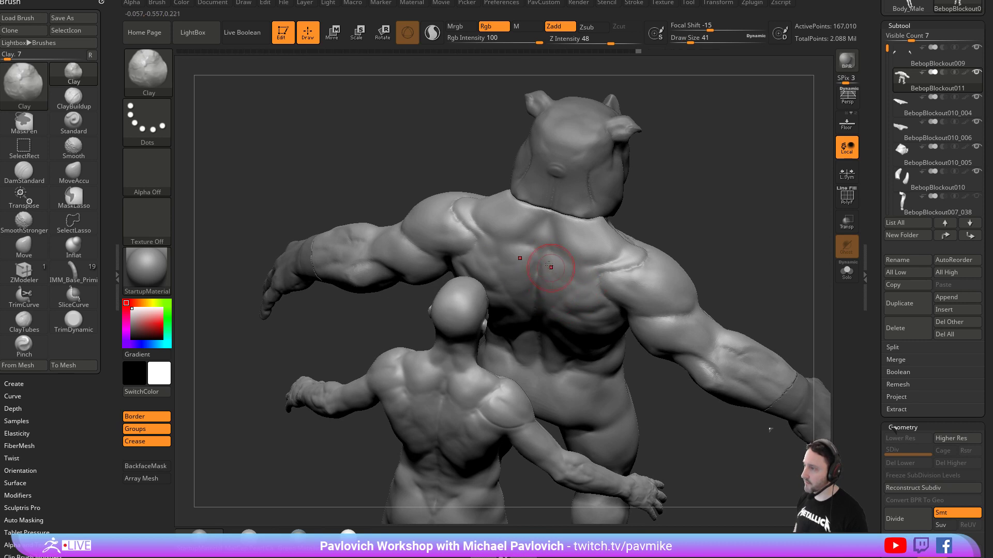
pyautogui.press('shift')
pyautogui.moveTo(695, 194)
pyautogui.mouseDown(button='right')
pyautogui.moveTo(549, 269)
pyautogui.moveTo(598, 237)
pyautogui.moveTo(725, 243)
pyautogui.moveTo(722, 217)
pyautogui.moveTo(739, 228)
pyautogui.moveTo(570, 283)
pyautogui.mouseUp(button='right')
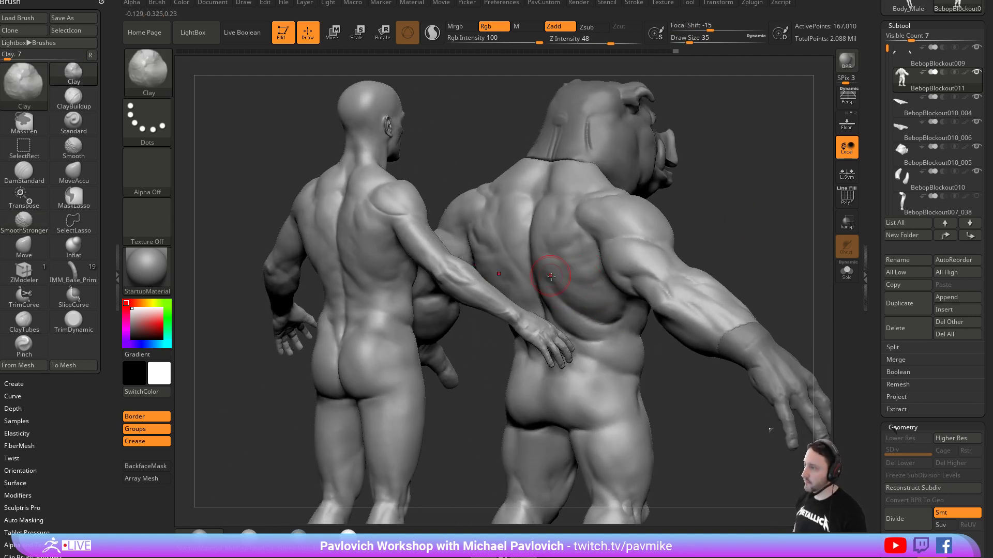
pyautogui.moveTo(750, 239)
pyautogui.mouseDown(button='right')
pyautogui.moveTo(705, 209)
pyautogui.moveTo(754, 206)
pyautogui.moveTo(637, 331)
pyautogui.moveTo(652, 346)
pyautogui.moveTo(781, 334)
pyautogui.mouseUp(button='right')
pyautogui.press('shift')
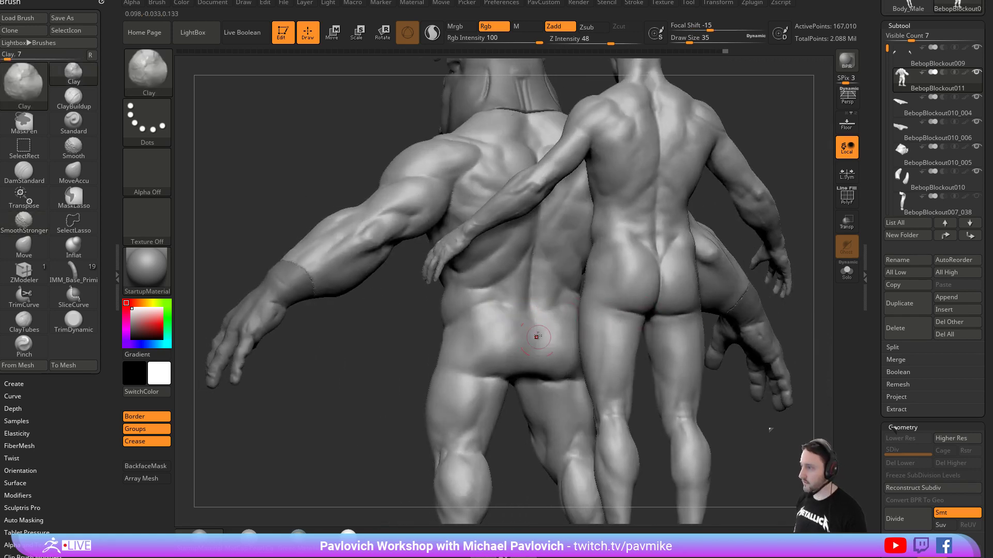
# Carve the cleft between the glutes with DamStandard at draw size 35 and smooth the area.
pyautogui.press('ctrl')
pyautogui.press('b')
pyautogui.press('d')
pyautogui.press('s')
pyautogui.moveTo(394, 355)
pyautogui.mouseDown(button='right')
pyautogui.moveTo(375, 357)
pyautogui.moveTo(510, 326)
pyautogui.mouseUp(button='right')
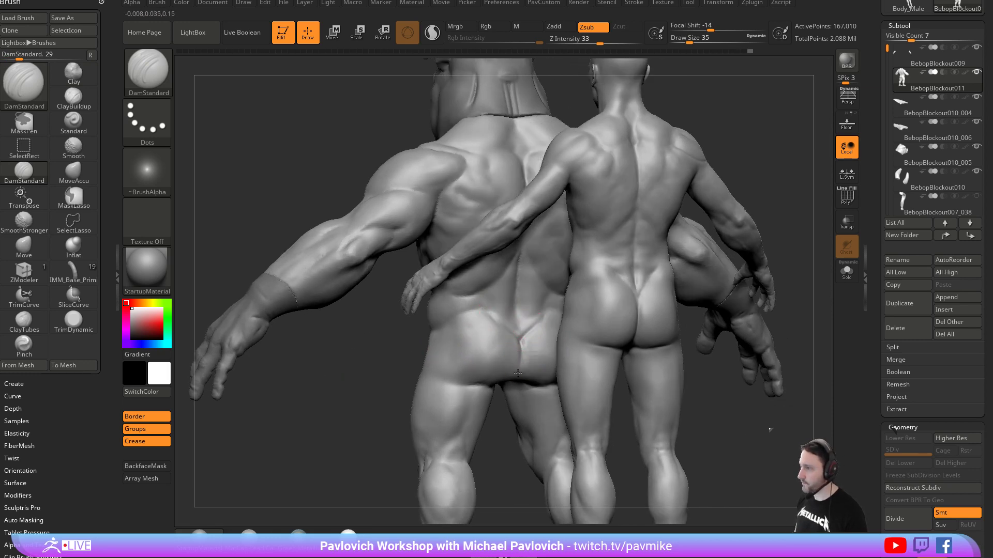
pyautogui.moveTo(504, 415); pyautogui.dragTo(534, 342, button='right')
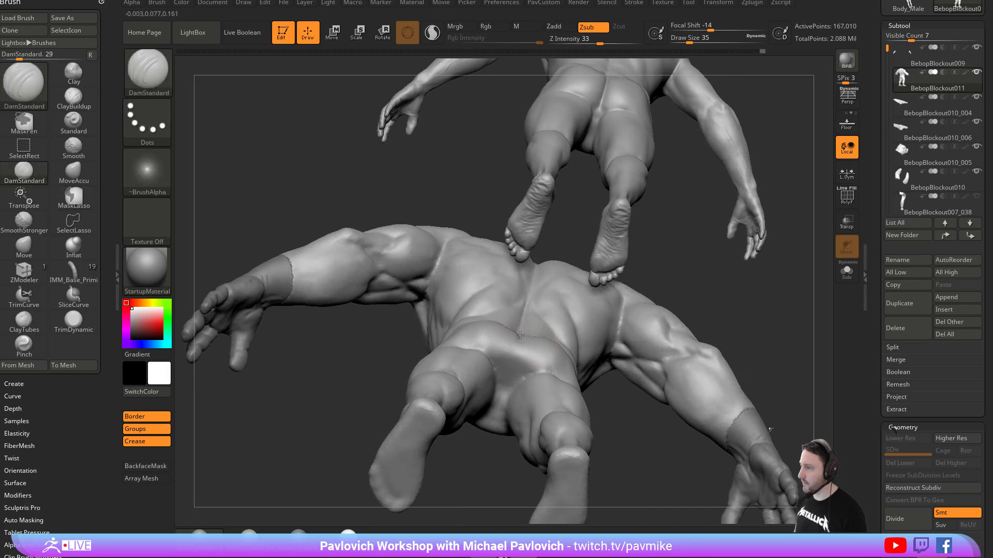
pyautogui.moveTo(712, 284); pyautogui.dragTo(505, 357, button='right')
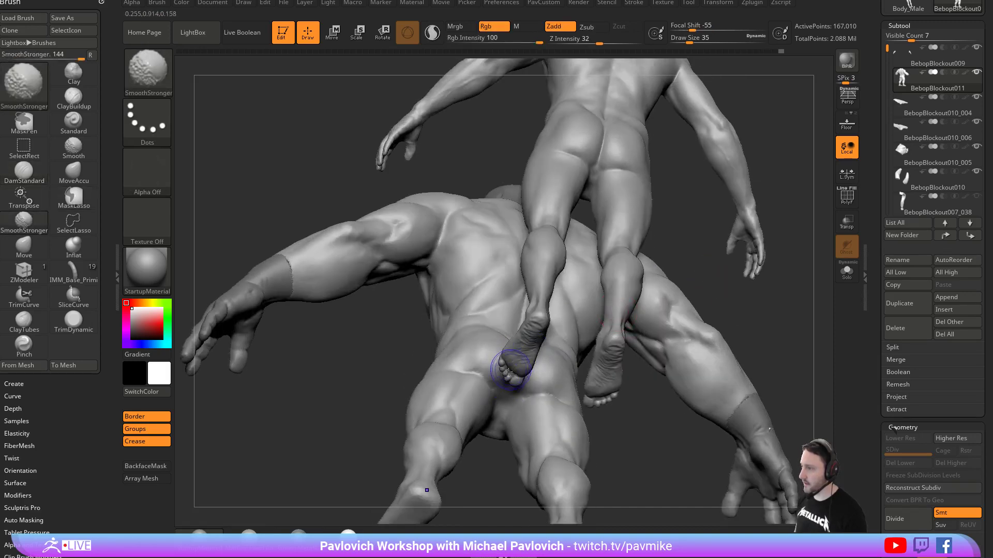
pyautogui.moveTo(715, 279); pyautogui.dragTo(554, 362, button='right')
# Fill the groin and lower abdomen with Clay at draw size 59 and smooth the transition to the thighs.
pyautogui.moveTo(387, 406)
pyautogui.mouseDown(button='right')
pyautogui.moveTo(574, 394)
pyautogui.moveTo(762, 340)
pyautogui.moveTo(767, 179)
pyautogui.moveTo(760, 222)
pyautogui.moveTo(724, 228)
pyautogui.moveTo(576, 327)
pyautogui.mouseUp(button='right')
pyautogui.press('b')
pyautogui.press('c')
pyautogui.press('l')
pyautogui.press('s')
pyautogui.moveTo(576, 327); pyautogui.dragTo(587, 326)
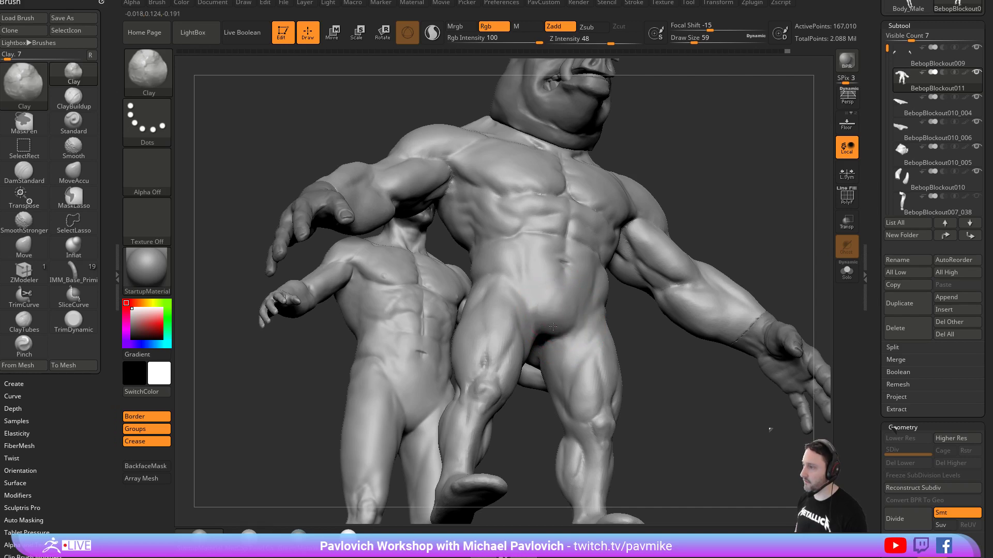
pyautogui.moveTo(624, 329)
pyautogui.mouseDown(button='right')
pyautogui.moveTo(562, 314)
pyautogui.moveTo(636, 266)
pyautogui.mouseUp(button='right')
pyautogui.moveTo(701, 239)
pyautogui.mouseDown(button='right')
pyautogui.moveTo(709, 343)
pyautogui.moveTo(698, 383)
pyautogui.mouseUp(button='right')
pyautogui.keyDown('shift'); pyautogui.moveTo(554, 310); pyautogui.dragTo(537, 304); pyautogui.keyUp('shift')
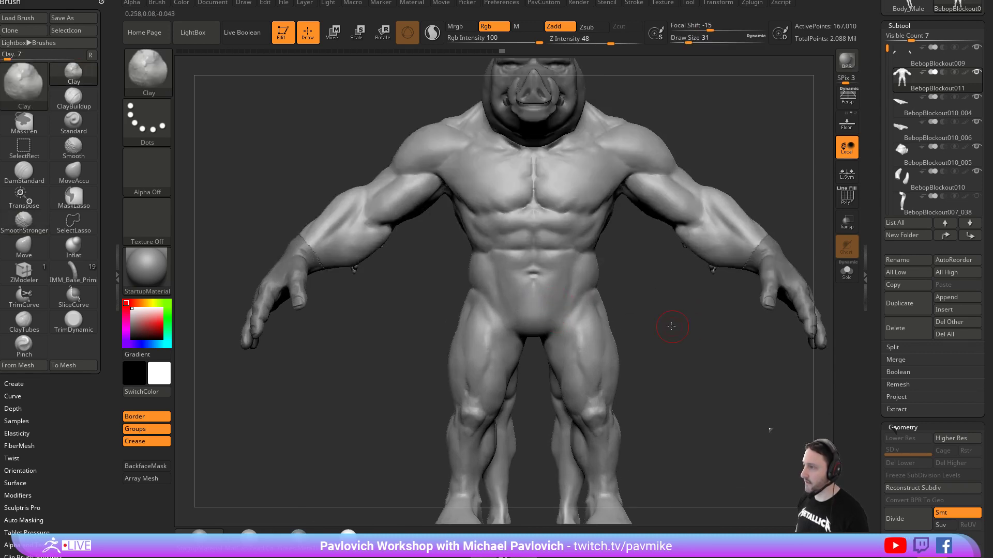
# Carve the creases between the pelvis and upper thighs with DamStandard at draw size 31 and soften them.
pyautogui.moveTo(671, 325); pyautogui.dragTo(682, 332, button='right')
pyautogui.moveTo(790, 350)
pyautogui.mouseDown(button='right')
pyautogui.moveTo(720, 369)
pyautogui.moveTo(667, 302)
pyautogui.moveTo(512, 307)
pyautogui.mouseUp(button='right')
pyautogui.press('b')
pyautogui.press('d')
pyautogui.press('s')
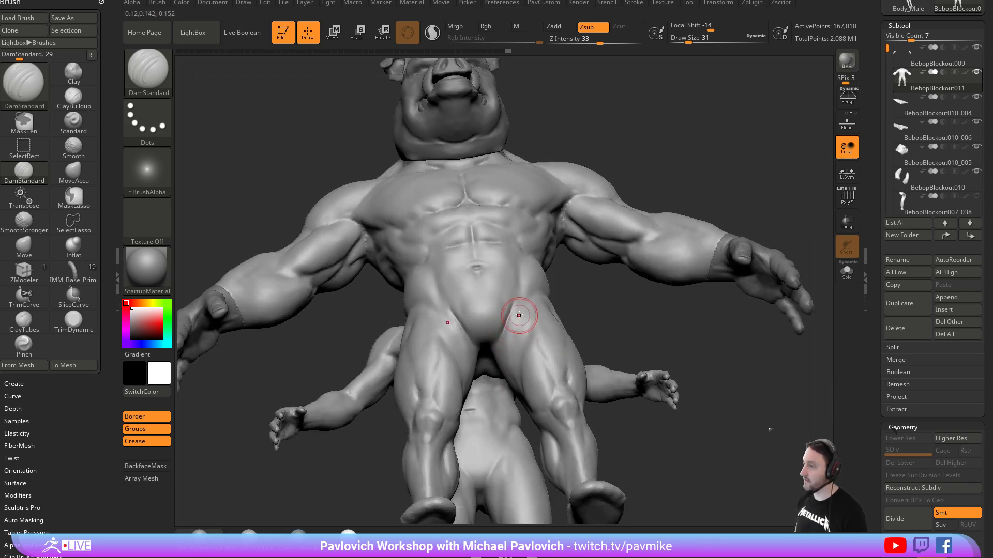
pyautogui.moveTo(591, 306); pyautogui.dragTo(510, 317, button='right')
pyautogui.moveTo(576, 299); pyautogui.dragTo(661, 278, button='right')
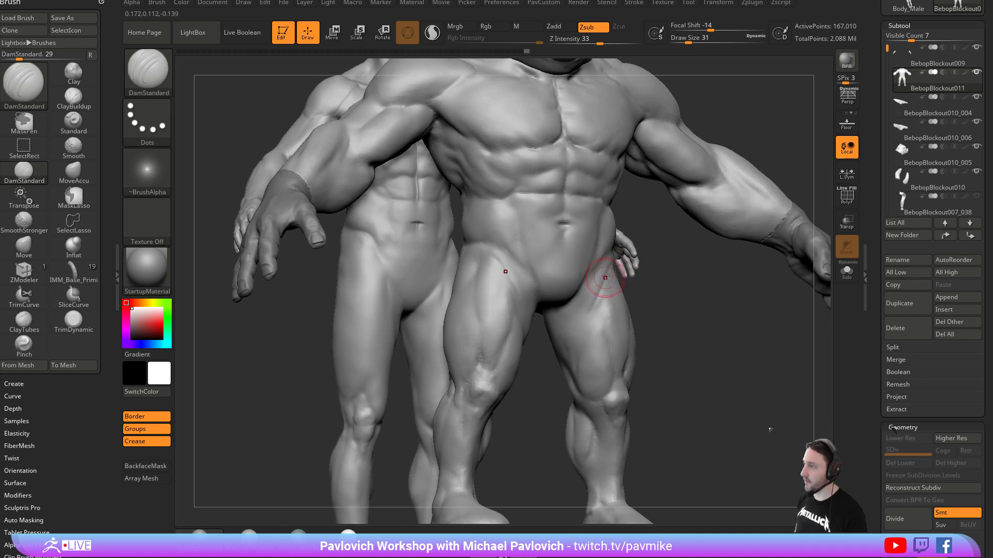
pyautogui.keyDown('shift'); pyautogui.moveTo(592, 305); pyautogui.dragTo(603, 275); pyautogui.keyUp('shift')
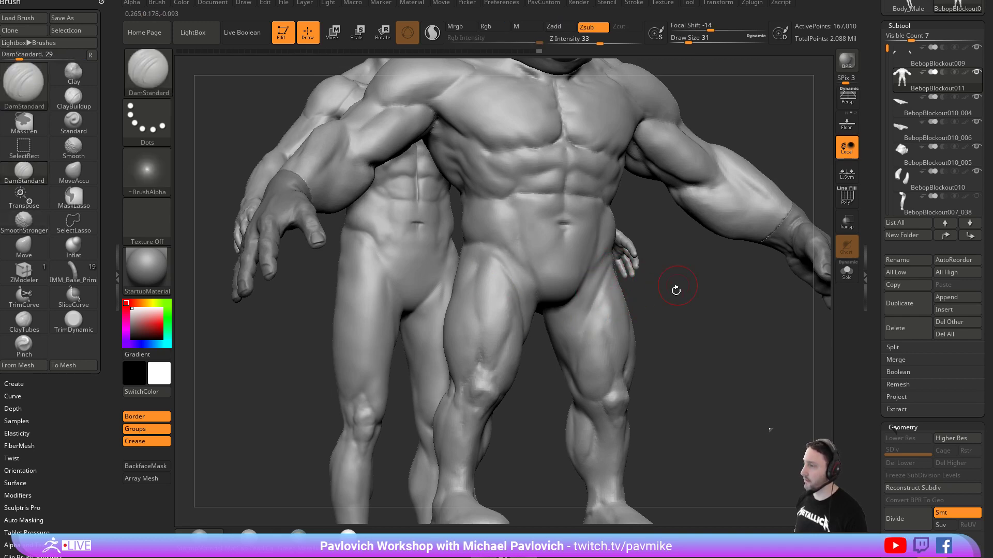
pyautogui.moveTo(678, 282); pyautogui.dragTo(563, 306, button='right')
pyautogui.keyDown('shift'); pyautogui.moveTo(563, 305); pyautogui.dragTo(580, 260); pyautogui.keyUp('shift')
pyautogui.moveTo(580, 260)
pyautogui.keyDown('ctrl'); pyautogui.mouseDown(button='right')
pyautogui.moveTo(784, 290)
pyautogui.moveTo(749, 295)
pyautogui.moveTo(761, 296)
pyautogui.moveTo(734, 284)
pyautogui.moveTo(766, 261)
pyautogui.mouseUp(button='right'); pyautogui.keyUp('ctrl')
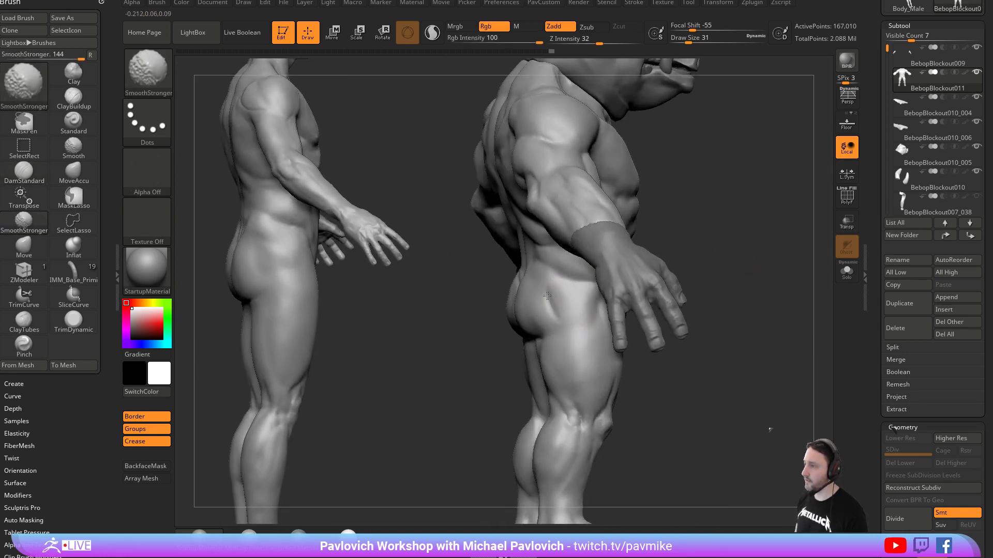
# Refine the side and lower contour of the glutes with DamStandard and smoothing, following the male body reference.
pyautogui.moveTo(549, 308)
pyautogui.mouseDown(button='right')
pyautogui.moveTo(589, 299)
pyautogui.moveTo(672, 223)
pyautogui.moveTo(765, 194)
pyautogui.moveTo(503, 347)
pyautogui.moveTo(623, 332)
pyautogui.moveTo(595, 315)
pyautogui.moveTo(517, 310)
pyautogui.moveTo(504, 319)
pyautogui.mouseUp(button='right')
pyautogui.press('shift')
pyautogui.moveTo(788, 269); pyautogui.dragTo(659, 286, button='right')
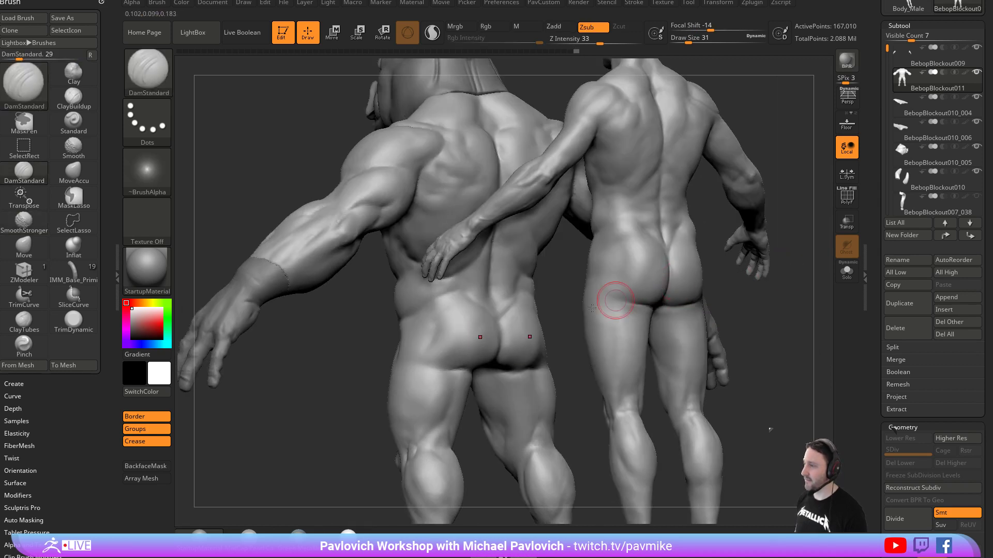
# Add volume to the back of the arm with Clay at draw size 44 and smooth it toward the elbow.
pyautogui.moveTo(552, 340)
pyautogui.mouseDown(button='right')
pyautogui.moveTo(507, 348)
pyautogui.moveTo(558, 312)
pyautogui.moveTo(538, 355)
pyautogui.moveTo(719, 270)
pyautogui.moveTo(745, 273)
pyautogui.moveTo(505, 340)
pyautogui.moveTo(682, 343)
pyautogui.moveTo(713, 359)
pyautogui.moveTo(751, 326)
pyautogui.moveTo(782, 251)
pyautogui.moveTo(693, 270)
pyautogui.mouseUp(button='right')
pyautogui.press('1')
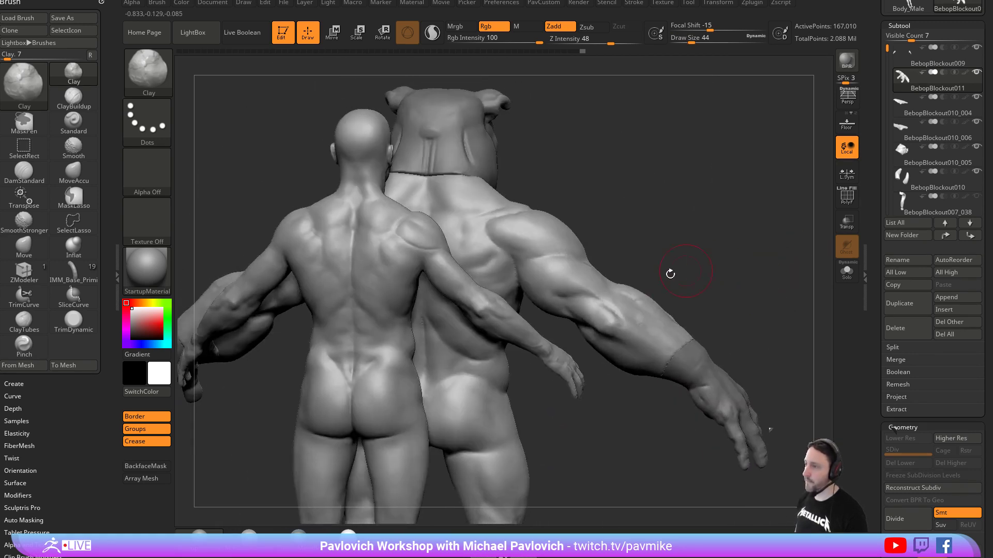
pyautogui.press('2')
pyautogui.moveTo(631, 290)
pyautogui.keyDown('shift'); pyautogui.mouseDown()
pyautogui.moveTo(601, 308)
pyautogui.moveTo(628, 294)
pyautogui.mouseUp(); pyautogui.keyUp('shift')
pyautogui.moveTo(671, 268)
pyautogui.keyDown('ctrl'); pyautogui.mouseDown(button='right')
pyautogui.moveTo(685, 269)
pyautogui.moveTo(677, 287)
pyautogui.mouseUp(button='right'); pyautogui.keyUp('ctrl')
pyautogui.keyDown('shift'); pyautogui.moveTo(563, 323); pyautogui.dragTo(581, 336); pyautogui.keyUp('shift')
pyautogui.moveTo(677, 280)
pyautogui.mouseDown(button='right')
pyautogui.moveTo(735, 286)
pyautogui.moveTo(591, 377)
pyautogui.moveTo(552, 436)
pyautogui.moveTo(738, 197)
pyautogui.moveTo(627, 186)
pyautogui.moveTo(729, 223)
pyautogui.moveTo(711, 230)
pyautogui.moveTo(718, 255)
pyautogui.moveTo(652, 268)
pyautogui.moveTo(719, 238)
pyautogui.moveTo(649, 309)
pyautogui.moveTo(671, 279)
pyautogui.moveTo(758, 297)
pyautogui.moveTo(689, 311)
pyautogui.moveTo(714, 304)
pyautogui.moveTo(724, 310)
pyautogui.moveTo(718, 318)
pyautogui.moveTo(769, 290)
pyautogui.moveTo(749, 288)
pyautogui.moveTo(764, 281)
pyautogui.moveTo(740, 297)
pyautogui.mouseUp(button='right')
# Reselect the BebopBlockout011 body and carve the inner elbow crease between biceps and forearm with DamStandard.
pyautogui.keyDown('alt'); pyautogui.click(632, 309); pyautogui.keyUp('alt')
pyautogui.keyDown('alt'); pyautogui.click(572, 300); pyautogui.keyUp('alt')
pyautogui.moveTo(657, 330)
pyautogui.mouseDown(button='right')
pyautogui.moveTo(706, 293)
pyautogui.moveTo(647, 331)
pyautogui.moveTo(595, 346)
pyautogui.mouseUp(button='right')
pyautogui.press('s')
pyautogui.moveTo(561, 350)
pyautogui.mouseDown()
pyautogui.moveTo(571, 350)
pyautogui.moveTo(562, 354)
pyautogui.mouseUp()
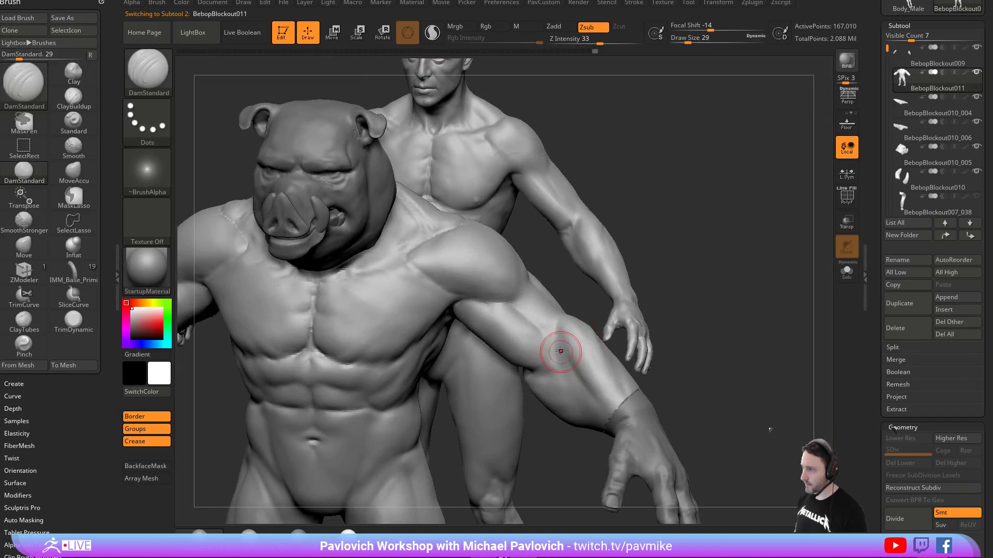
pyautogui.moveTo(632, 351)
pyautogui.mouseDown(button='right')
pyautogui.moveTo(702, 297)
pyautogui.moveTo(589, 336)
pyautogui.mouseUp(button='right')
pyautogui.press('s')
pyautogui.moveTo(580, 339); pyautogui.dragTo(572, 334)
pyautogui.moveTo(636, 320); pyautogui.dragTo(557, 346, button='right')
# Define the biceps and its tendon toward the elbow with the Standard brush at draw size 11.
pyautogui.press('b')
pyautogui.press('s')
pyautogui.press('t')
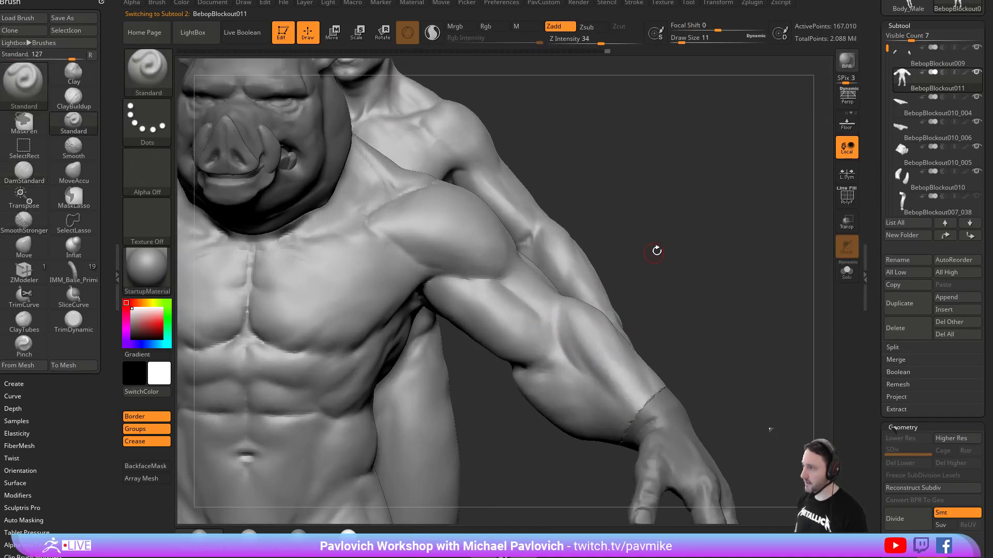
pyautogui.moveTo(641, 262); pyautogui.dragTo(542, 285, button='right')
pyautogui.moveTo(743, 296)
pyautogui.mouseDown(button='right')
pyautogui.moveTo(563, 358)
pyautogui.moveTo(677, 284)
pyautogui.moveTo(570, 344)
pyautogui.moveTo(599, 307)
pyautogui.moveTo(558, 319)
pyautogui.mouseUp(button='right')
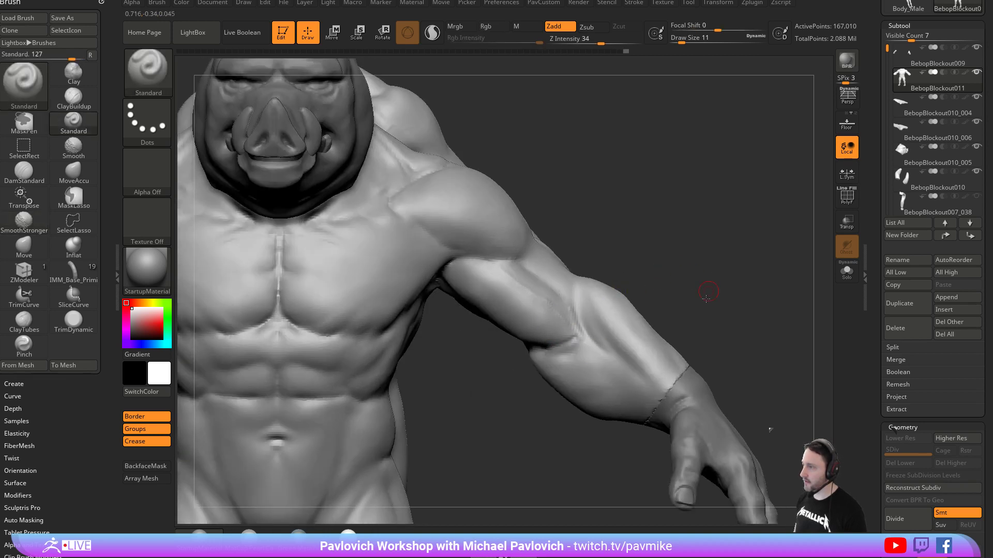
pyautogui.moveTo(709, 288); pyautogui.dragTo(667, 289, button='right')
pyautogui.moveTo(753, 226)
pyautogui.keyDown('alt'); pyautogui.mouseDown(button='right')
pyautogui.moveTo(719, 227)
pyautogui.moveTo(667, 256)
pyautogui.moveTo(568, 238)
pyautogui.mouseUp(button='right'); pyautogui.keyUp('alt')
# Smooth the torso and build up the lower pectorals with Clay at draw size 27.
pyautogui.moveTo(724, 191); pyautogui.dragTo(757, 197, button='right')
pyautogui.keyDown('shift'); pyautogui.moveTo(395, 377); pyautogui.dragTo(370, 372); pyautogui.keyUp('shift')
pyautogui.moveTo(688, 254)
pyautogui.keyDown('alt'); pyautogui.mouseDown(button='right')
pyautogui.moveTo(720, 223)
pyautogui.moveTo(444, 361)
pyautogui.moveTo(665, 225)
pyautogui.moveTo(585, 255)
pyautogui.mouseUp(button='right'); pyautogui.keyUp('alt')
pyautogui.press('2')
pyautogui.press('s')
pyautogui.moveTo(444, 338); pyautogui.dragTo(450, 337)
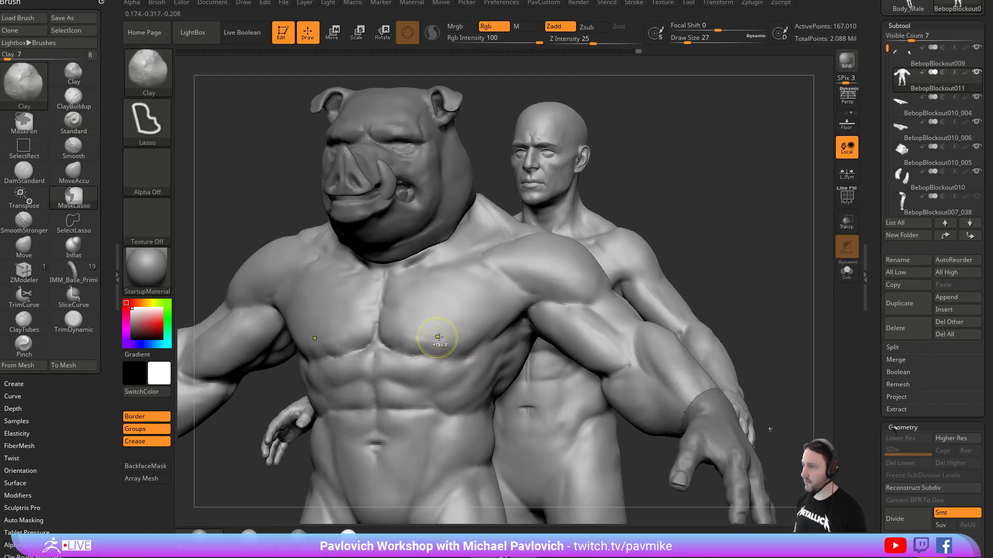
pyautogui.moveTo(615, 259); pyautogui.dragTo(691, 233, button='right')
pyautogui.press('shift')
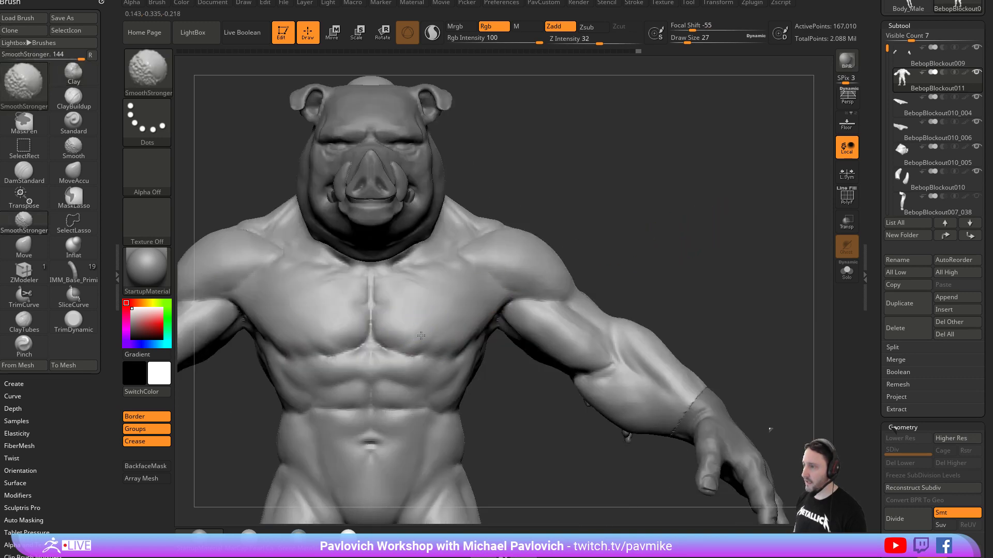
# Carve the lower edge of the pectorals with DamStandard at draw size 27.
pyautogui.press('b')
pyautogui.press('d')
pyautogui.press('s')
pyautogui.moveTo(466, 326); pyautogui.dragTo(388, 334, button='right')
pyautogui.moveTo(388, 333)
pyautogui.mouseDown()
pyautogui.moveTo(413, 356)
pyautogui.moveTo(460, 360)
pyautogui.mouseUp()
pyautogui.moveTo(716, 260); pyautogui.dragTo(572, 271, button='right')
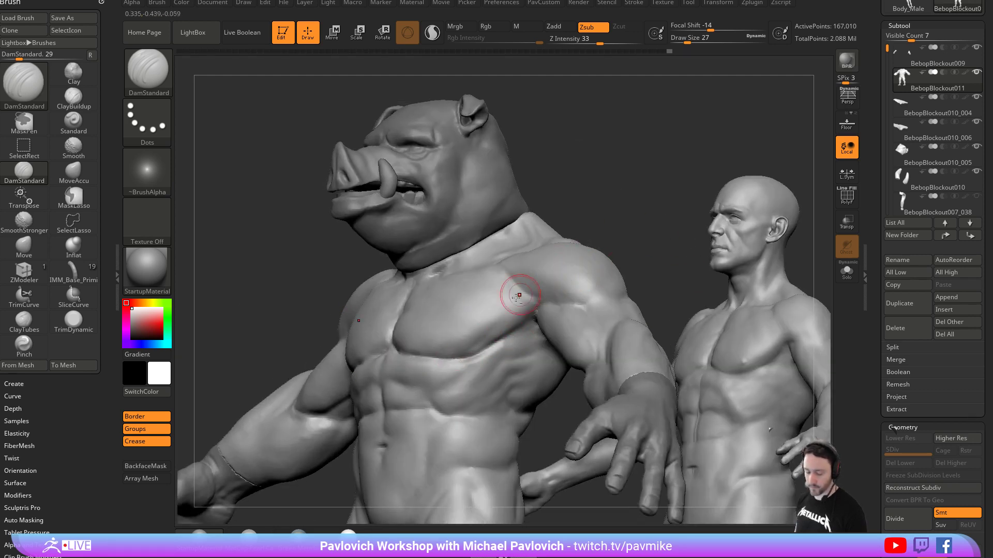
# Add Clay volume along the outer lower pectorals and smooth the chest surface.
pyautogui.press('b')
pyautogui.press('c')
pyautogui.press('l')
pyautogui.moveTo(438, 352); pyautogui.dragTo(488, 323)
pyautogui.keyDown('shift'); pyautogui.moveTo(543, 200); pyautogui.dragTo(636, 201); pyautogui.keyUp('shift')
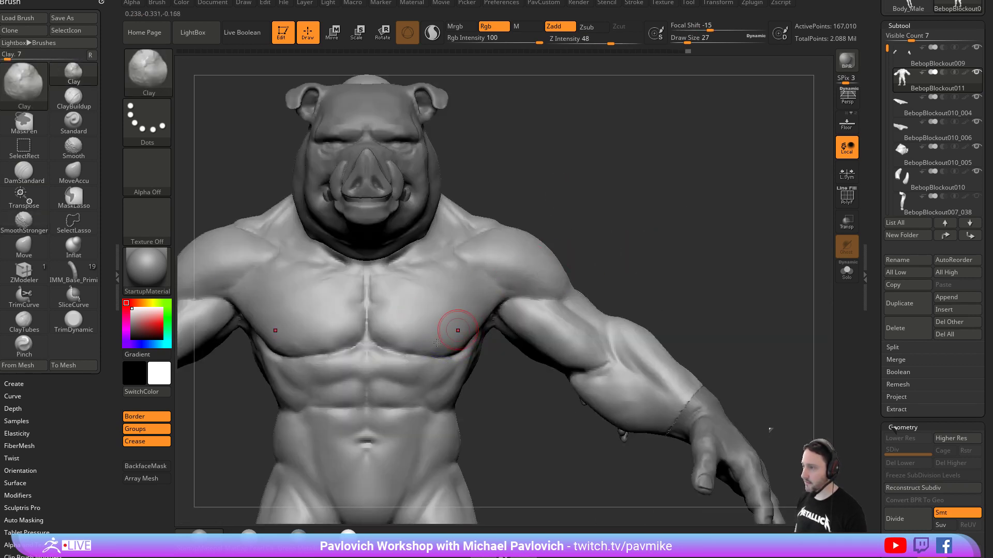
pyautogui.moveTo(688, 269)
pyautogui.mouseDown(button='right')
pyautogui.moveTo(698, 262)
pyautogui.moveTo(640, 222)
pyautogui.moveTo(653, 232)
pyautogui.mouseUp(button='right')
pyautogui.keyDown('shift'); pyautogui.moveTo(436, 315); pyautogui.dragTo(416, 316); pyautogui.keyUp('shift')
pyautogui.moveTo(516, 264)
pyautogui.mouseDown(button='right')
pyautogui.moveTo(642, 259)
pyautogui.moveTo(614, 288)
pyautogui.mouseUp(button='right')
# Refine the shoulder tops and upper back with the Standard brush and smooth them at draw size 16.
pyautogui.press('b')
pyautogui.press('s')
pyautogui.press('t')
pyautogui.press('b')
pyautogui.press('s')
pyautogui.press('s')
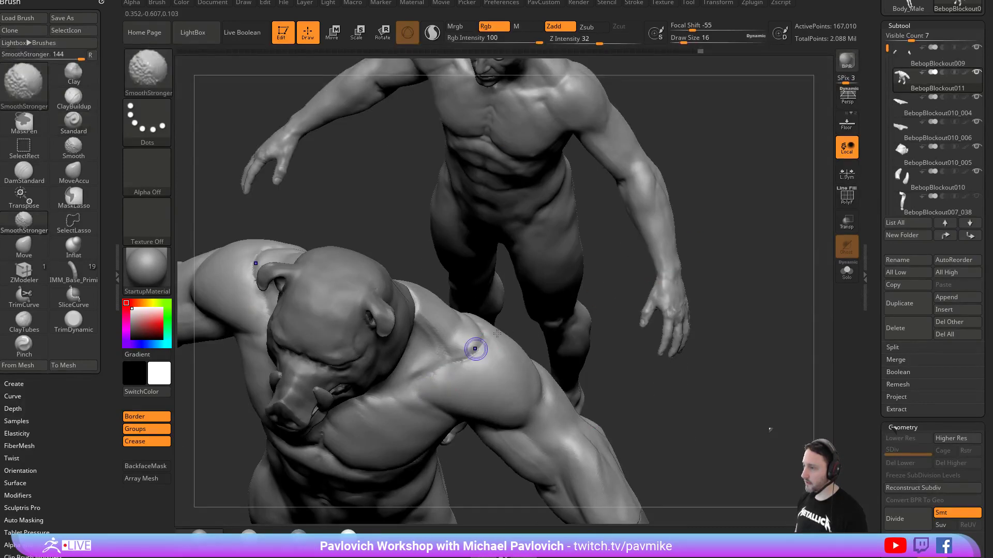
pyautogui.moveTo(465, 356); pyautogui.dragTo(525, 366, button='right')
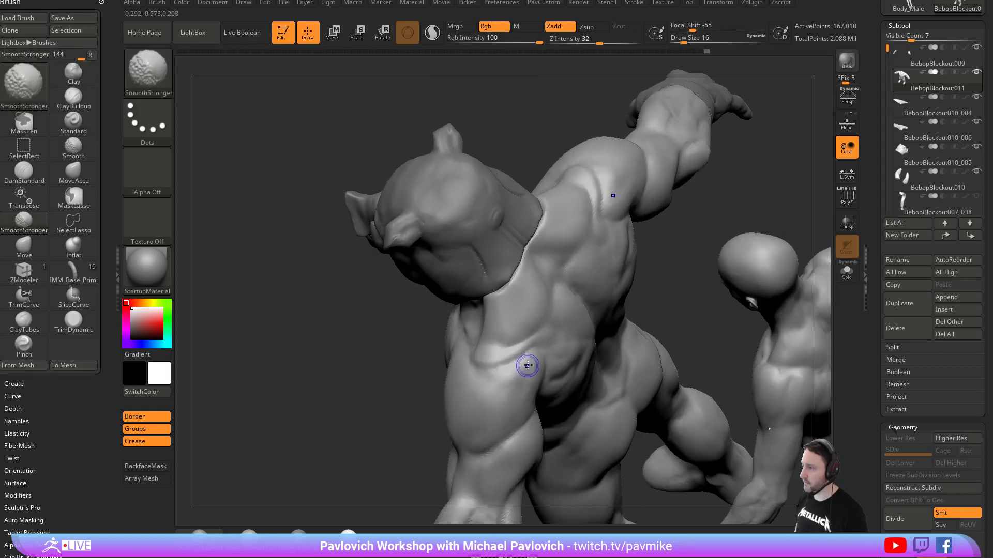
pyautogui.moveTo(656, 321)
pyautogui.mouseDown(button='right')
pyautogui.moveTo(618, 279)
pyautogui.moveTo(468, 365)
pyautogui.mouseUp(button='right')
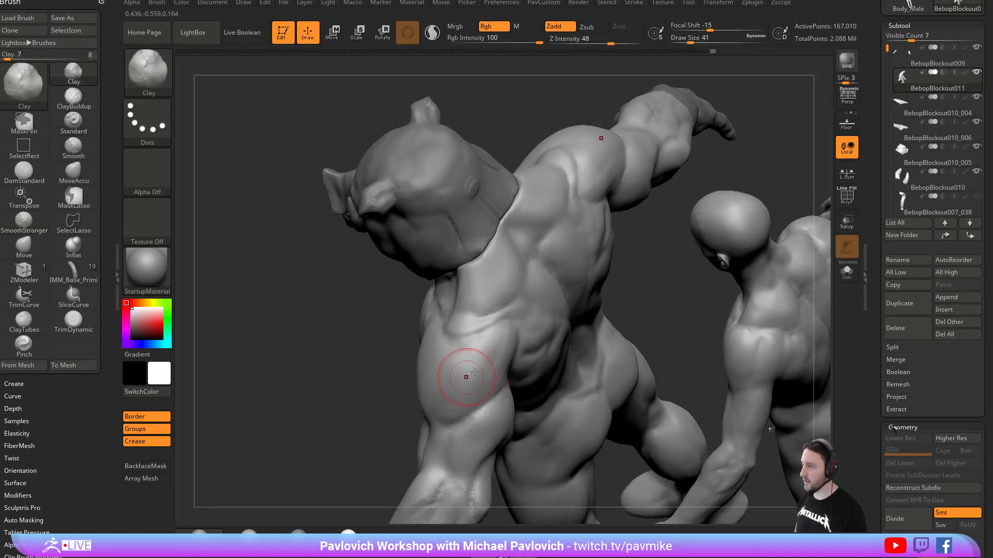
# Fill out the rear and side of the deltoid with Clay at draw size 31.
pyautogui.press('s')
pyautogui.moveTo(457, 399); pyautogui.dragTo(451, 399)
pyautogui.moveTo(361, 400); pyautogui.dragTo(459, 361, button='right')
pyautogui.moveTo(571, 354)
pyautogui.mouseDown(button='right')
pyautogui.moveTo(537, 337)
pyautogui.moveTo(489, 349)
pyautogui.moveTo(483, 362)
pyautogui.mouseUp(button='right')
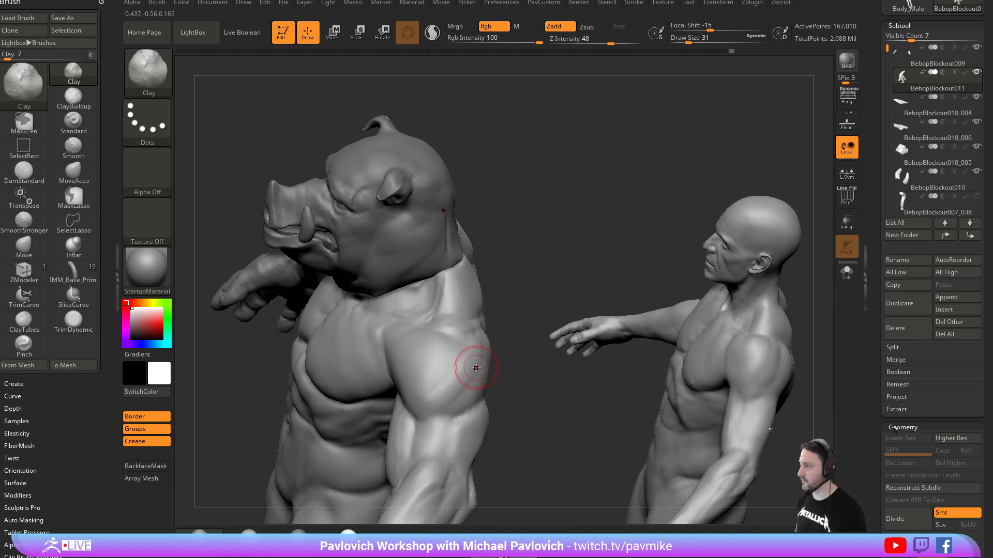
# Carve and soften the deltoid separations on the side and rear of the shoulder with DamStandard at draw size 25.
pyautogui.press('3')
pyautogui.moveTo(531, 272); pyautogui.dragTo(520, 323, button='right')
pyautogui.press('s')
pyautogui.moveTo(473, 353); pyautogui.dragTo(468, 354)
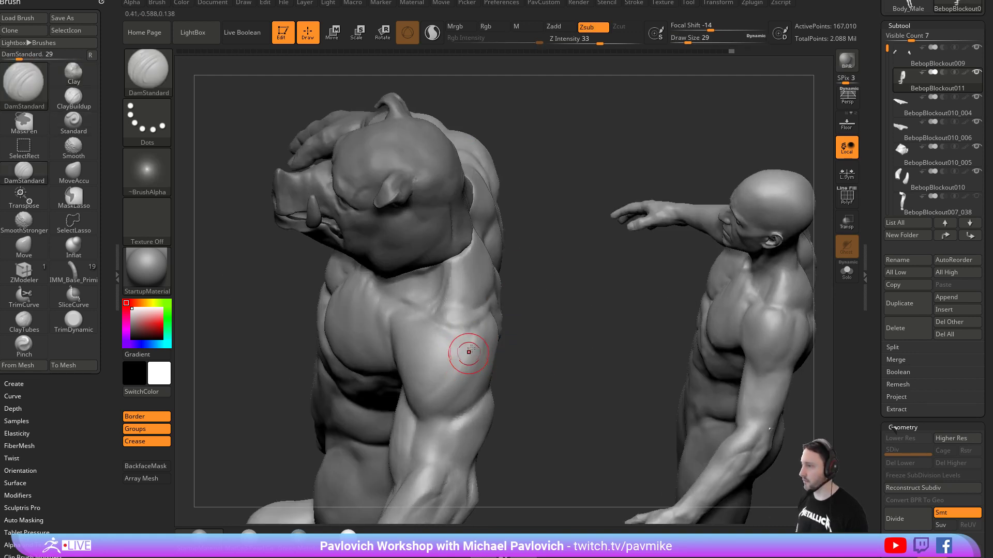
pyautogui.moveTo(528, 334)
pyautogui.mouseDown(button='right')
pyautogui.moveTo(464, 354)
pyautogui.moveTo(474, 361)
pyautogui.mouseUp(button='right')
pyautogui.press('shift')
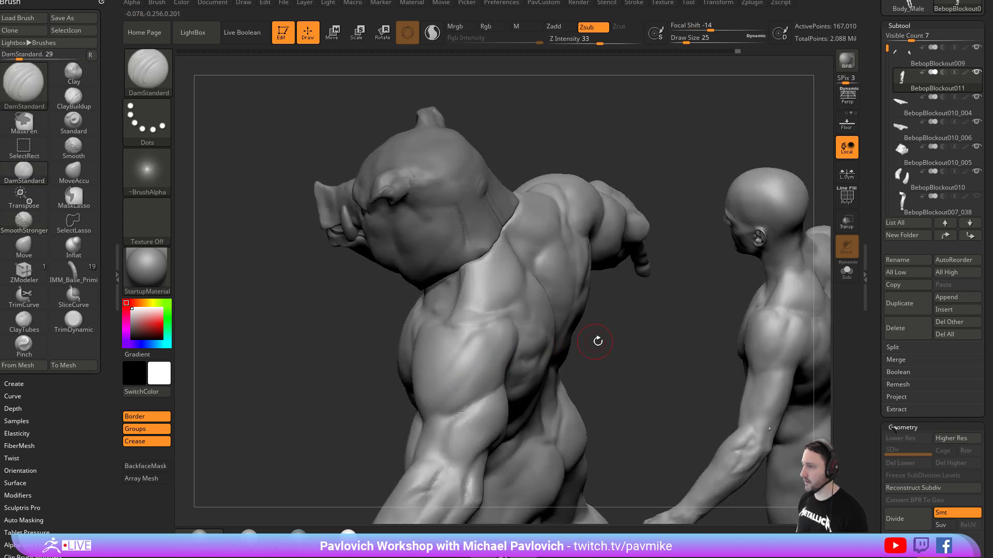
pyautogui.moveTo(589, 343); pyautogui.dragTo(598, 280, button='right')
pyautogui.press('shift')
pyautogui.moveTo(435, 398)
pyautogui.mouseDown(button='right')
pyautogui.moveTo(491, 313)
pyautogui.moveTo(682, 274)
pyautogui.moveTo(645, 306)
pyautogui.moveTo(586, 325)
pyautogui.moveTo(573, 358)
pyautogui.mouseUp(button='right')
pyautogui.moveTo(527, 392); pyautogui.dragTo(477, 389, button='right')
pyautogui.moveTo(688, 241)
pyautogui.mouseDown(button='right')
pyautogui.moveTo(737, 289)
pyautogui.moveTo(738, 281)
pyautogui.moveTo(463, 355)
pyautogui.mouseUp(button='right')
# Shape the upper pectoral below the collarbone with the Standard brush at draw size 18 and smooth its transition into the deltoid.
pyautogui.press('b')
pyautogui.press('s')
pyautogui.press('t')
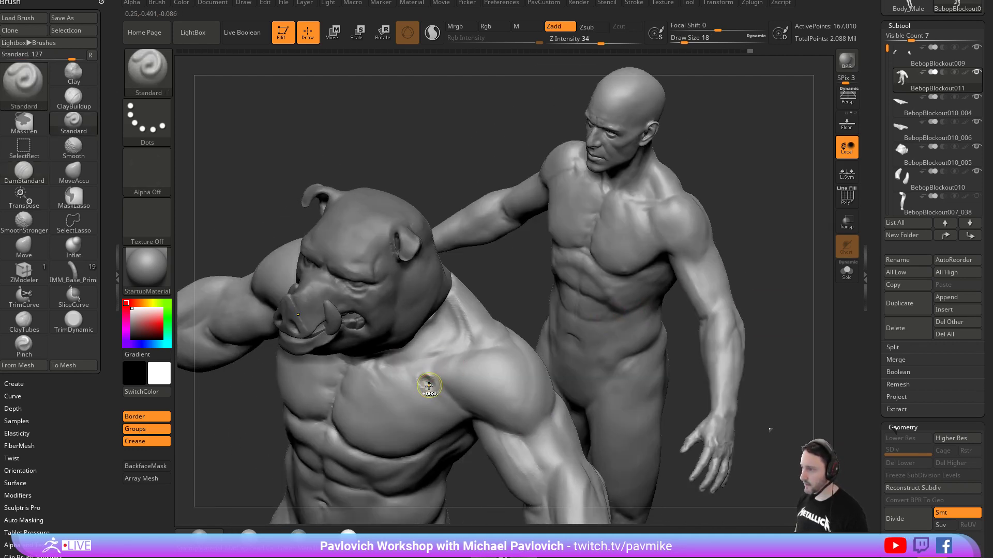
pyautogui.moveTo(439, 397)
pyautogui.keyDown('shift'); pyautogui.mouseDown()
pyautogui.moveTo(424, 377)
pyautogui.moveTo(436, 374)
pyautogui.mouseUp(); pyautogui.keyUp('shift')
pyautogui.moveTo(494, 303); pyautogui.dragTo(468, 290, button='right')
pyautogui.keyDown('shift'); pyautogui.moveTo(440, 395); pyautogui.dragTo(447, 385); pyautogui.keyUp('shift')
pyautogui.moveTo(509, 338)
pyautogui.mouseDown(button='right')
pyautogui.moveTo(534, 331)
pyautogui.moveTo(531, 314)
pyautogui.mouseUp(button='right')
pyautogui.keyDown('shift'); pyautogui.moveTo(458, 366); pyautogui.dragTo(440, 380); pyautogui.keyUp('shift')
pyautogui.moveTo(487, 264); pyautogui.dragTo(481, 253, button='right')
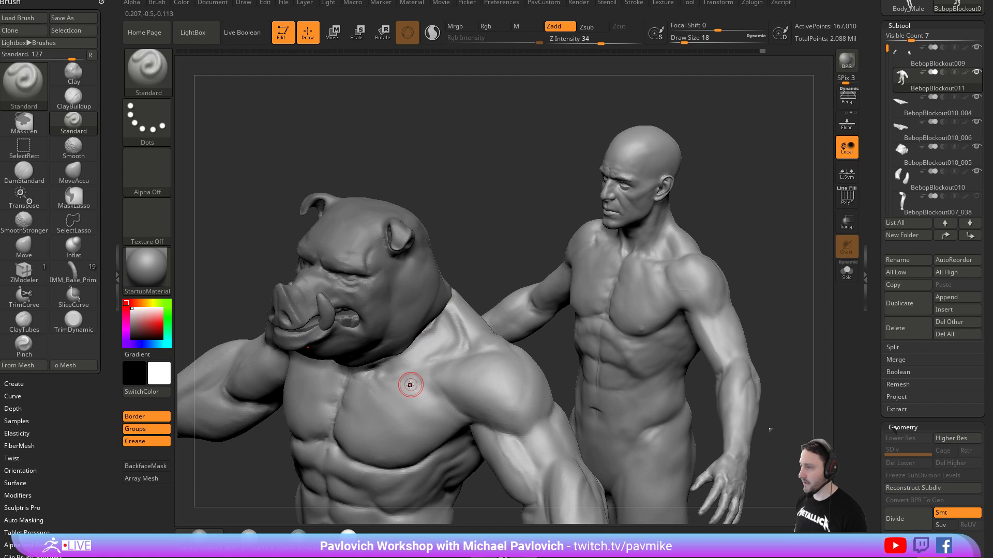
pyautogui.press('shift')
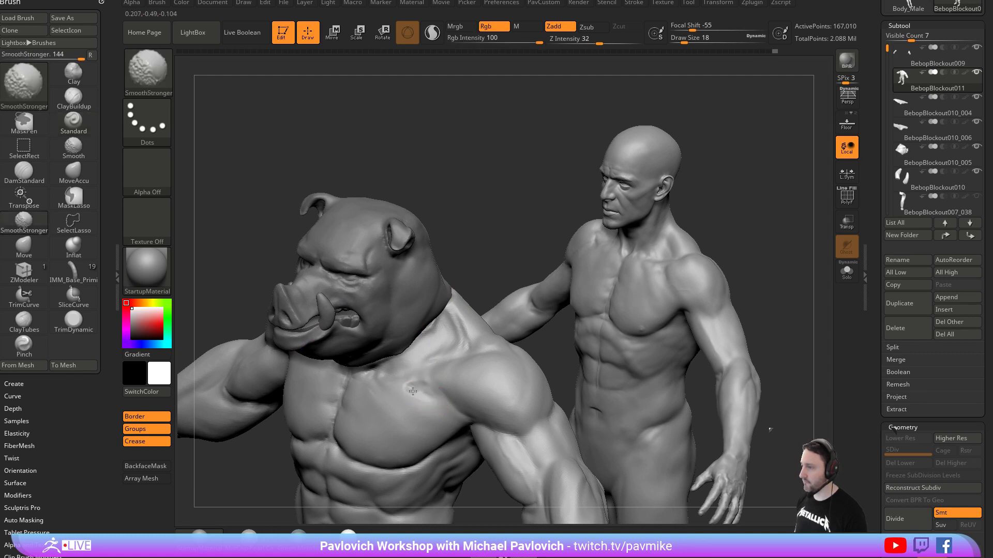
pyautogui.moveTo(429, 403); pyautogui.dragTo(436, 368, button='right')
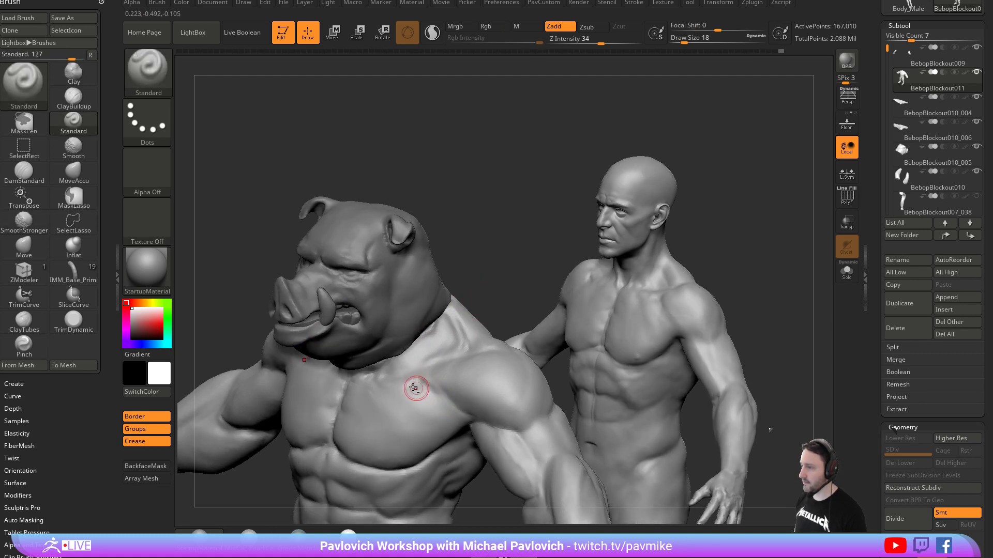
pyautogui.keyDown('shift'); pyautogui.moveTo(424, 394); pyautogui.dragTo(413, 386); pyautogui.keyUp('shift')
pyautogui.moveTo(429, 404); pyautogui.dragTo(483, 299, button='right')
pyautogui.keyDown('shift'); pyautogui.moveTo(425, 388); pyautogui.dragTo(452, 358); pyautogui.keyUp('shift')
# Carve the groove between the upper pectoral and front deltoid with DamStandard at draw size 25 and smooth it.
pyautogui.moveTo(715, 219); pyautogui.dragTo(625, 293)
pyautogui.press('2')
pyautogui.press('s')
pyautogui.moveTo(466, 373); pyautogui.dragTo(448, 373)
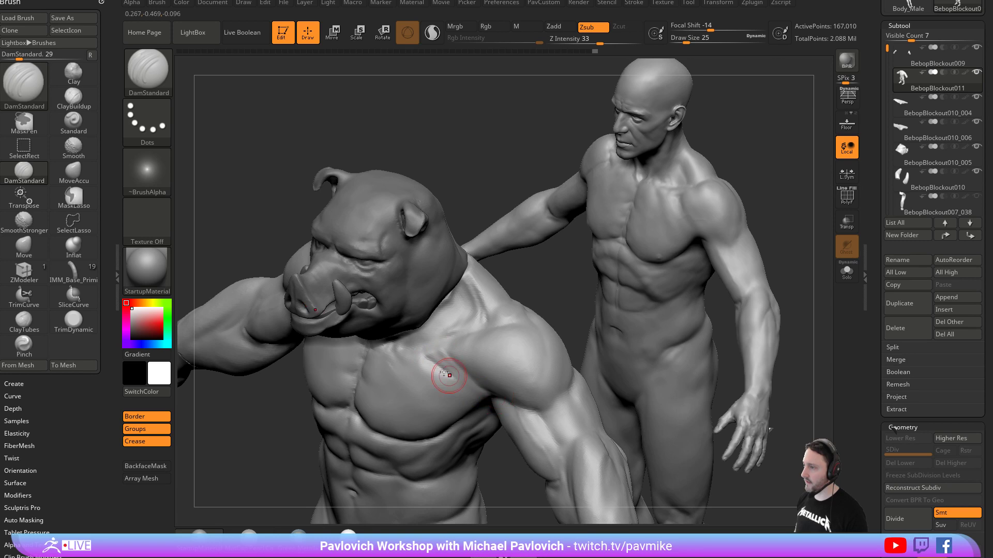
pyautogui.moveTo(543, 300); pyautogui.dragTo(461, 344, button='right')
pyautogui.moveTo(690, 254); pyautogui.dragTo(433, 331, button='right')
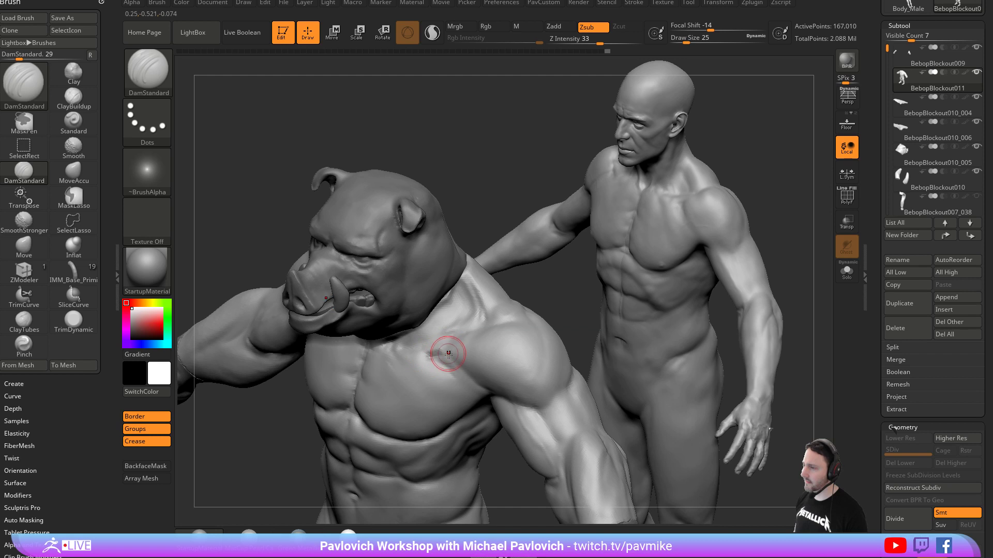
pyautogui.press('shift')
pyautogui.moveTo(576, 294)
pyautogui.mouseDown(button='right')
pyautogui.moveTo(443, 354)
pyautogui.moveTo(653, 223)
pyautogui.moveTo(470, 292)
pyautogui.mouseUp(button='right')
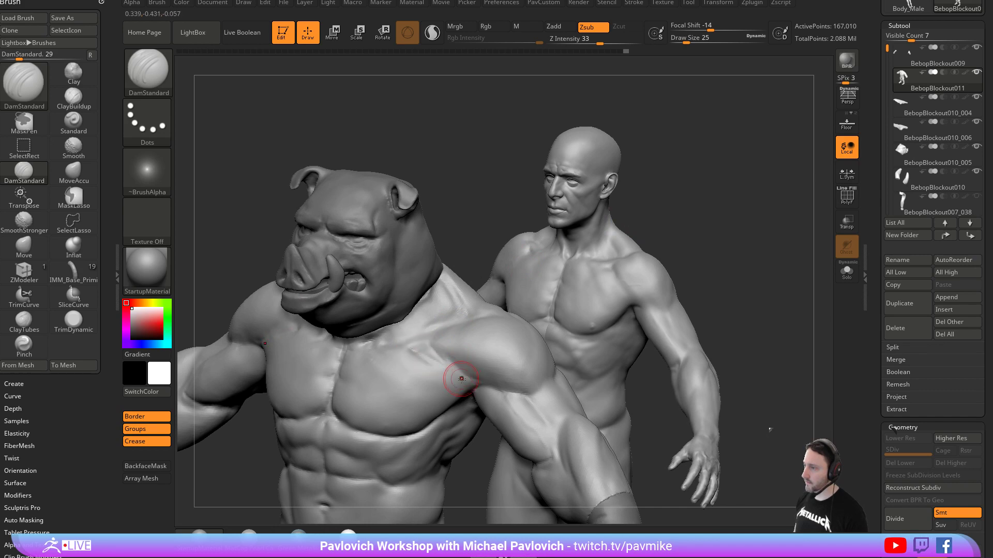
pyautogui.moveTo(465, 254); pyautogui.dragTo(413, 363, button='right')
pyautogui.press('shift')
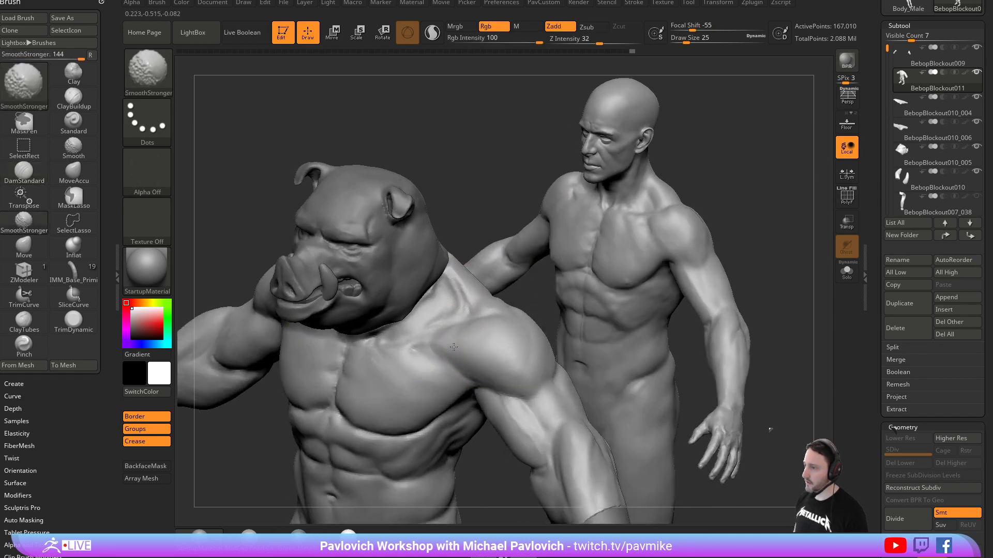
# Define the collarbone and neck base with DamStandard at draw size 25 and smooth along the head's edge.
pyautogui.moveTo(534, 290)
pyautogui.mouseDown(button='right')
pyautogui.moveTo(629, 258)
pyautogui.moveTo(501, 246)
pyautogui.moveTo(440, 335)
pyautogui.moveTo(583, 250)
pyautogui.moveTo(432, 250)
pyautogui.mouseUp(button='right')
pyautogui.press('shift')
pyautogui.press('shift')
pyautogui.moveTo(506, 239); pyautogui.dragTo(630, 200, button='right')
pyautogui.moveTo(429, 325)
pyautogui.mouseDown(button='right')
pyautogui.moveTo(629, 193)
pyautogui.moveTo(633, 217)
pyautogui.mouseUp(button='right')
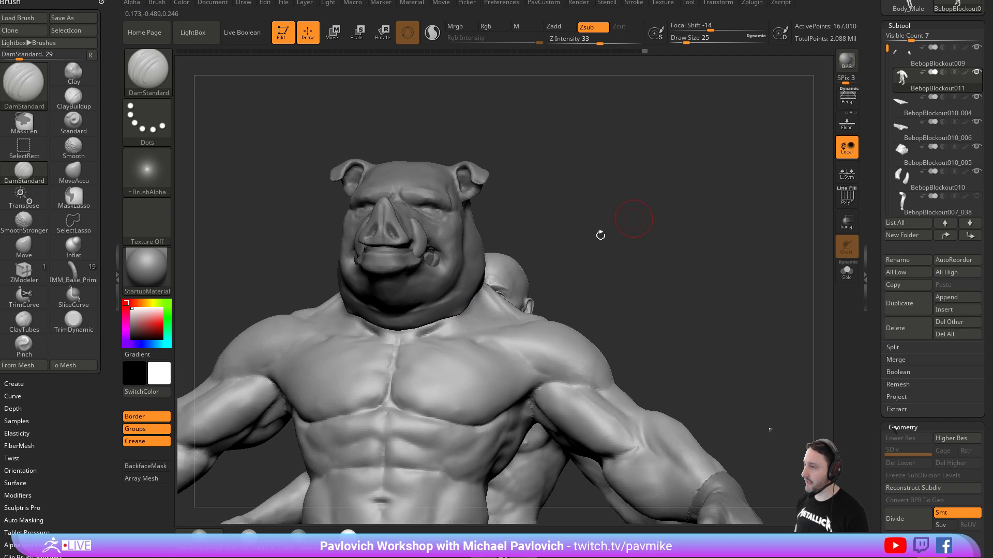
pyautogui.moveTo(585, 255); pyautogui.dragTo(455, 318, button='right')
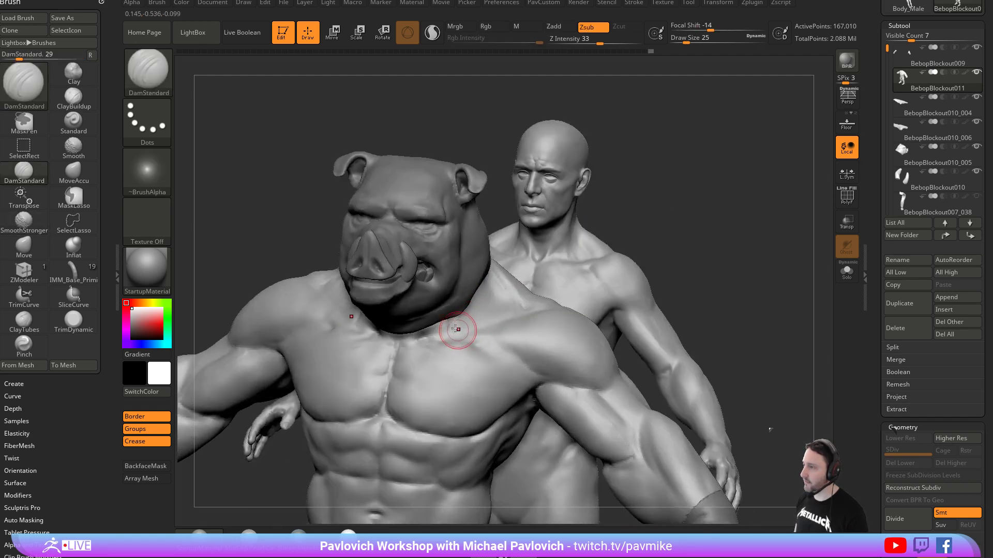
pyautogui.moveTo(565, 276); pyautogui.dragTo(446, 314, button='right')
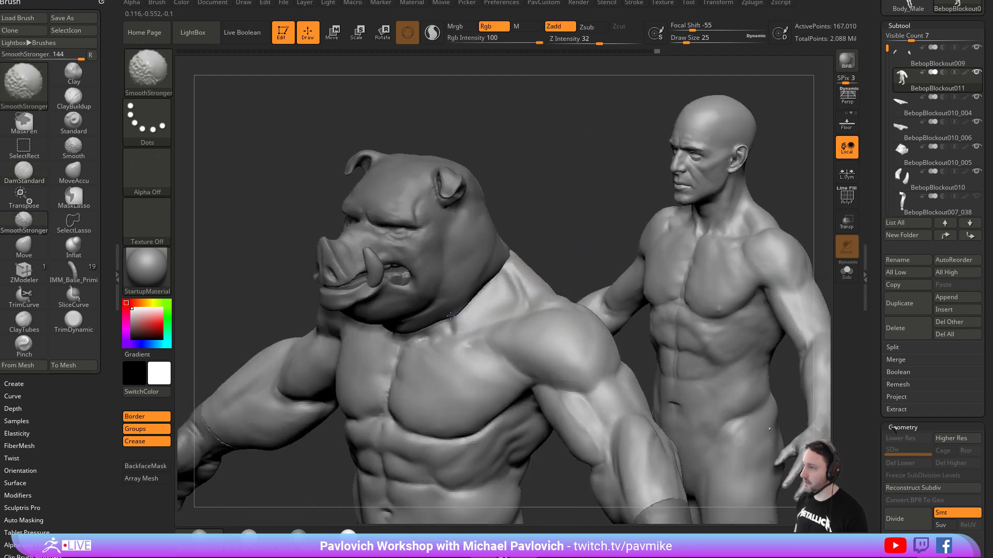
pyautogui.moveTo(547, 235); pyautogui.dragTo(448, 305, button='right')
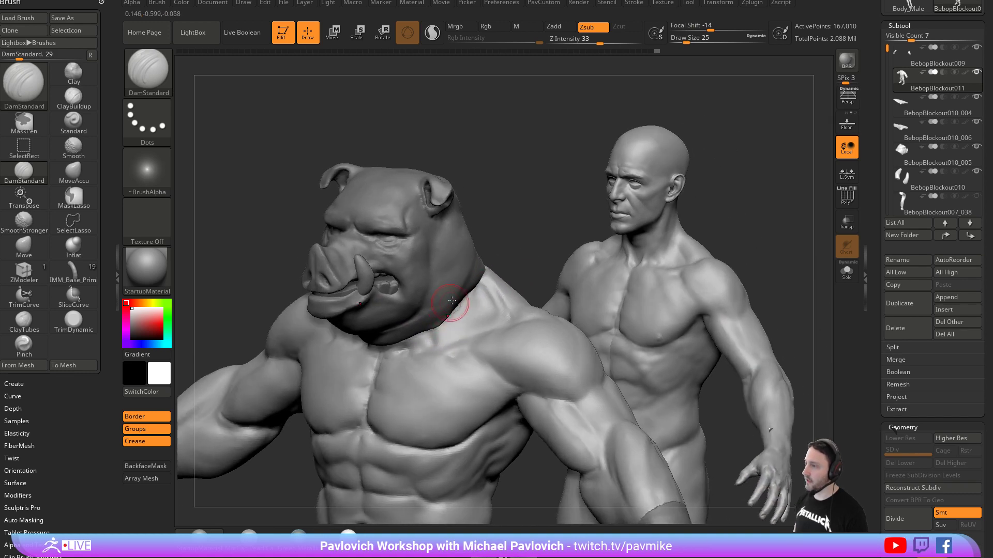
pyautogui.moveTo(532, 249); pyautogui.dragTo(445, 325, button='right')
# Reactivate the BebopBlockout011 body and add Clay volume where the shoulder slopes up to the neck at draw size 44.
pyautogui.keyDown('alt'); pyautogui.click(454, 278); pyautogui.keyUp('alt')
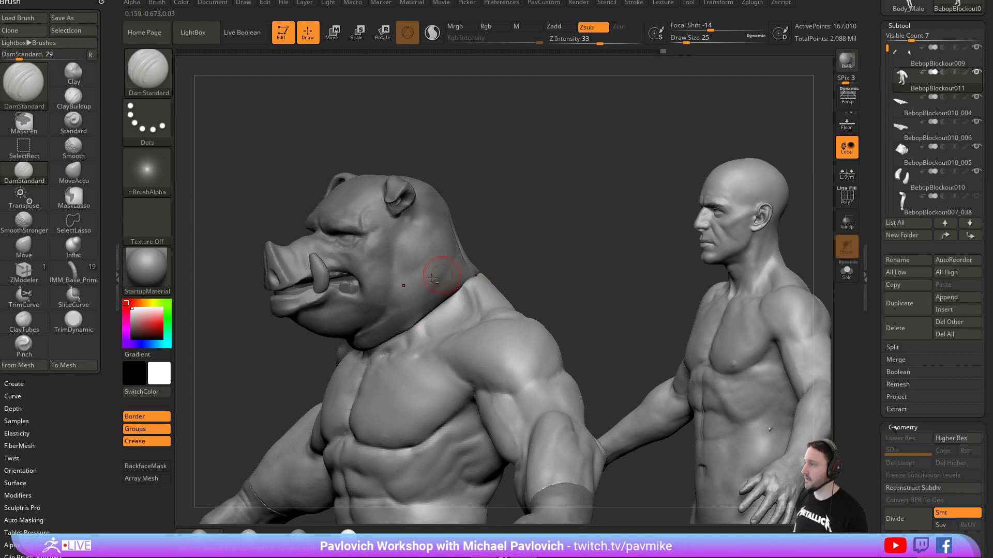
pyautogui.moveTo(455, 278); pyautogui.dragTo(552, 259, button='right')
pyautogui.keyDown('alt'); pyautogui.click(465, 321); pyautogui.keyUp('alt')
pyautogui.moveTo(455, 310); pyautogui.dragTo(471, 328, button='right')
pyautogui.moveTo(607, 272)
pyautogui.mouseDown(button='right')
pyautogui.moveTo(713, 237)
pyautogui.moveTo(503, 318)
pyautogui.mouseUp(button='right')
pyautogui.press('b')
pyautogui.press('c')
pyautogui.press('l')
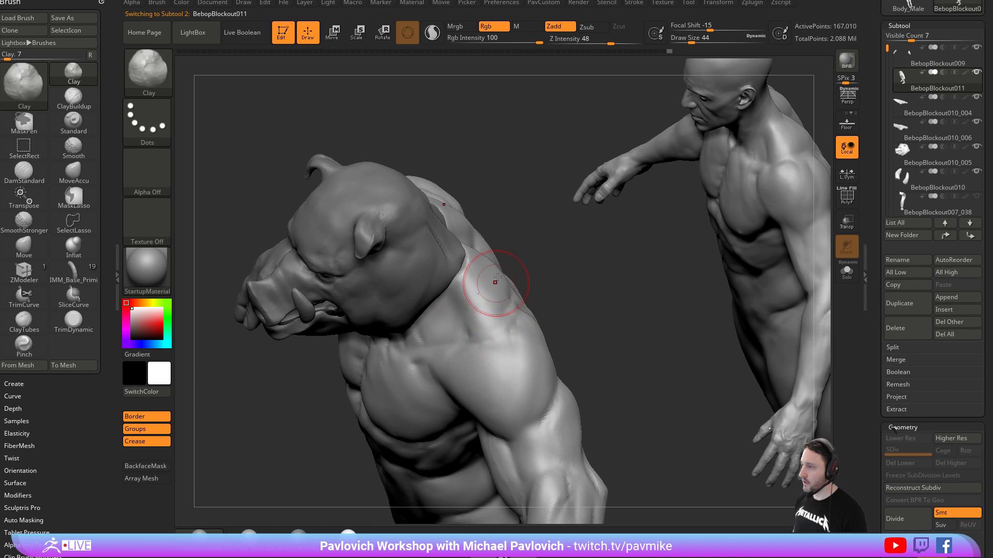
# Build up the trapezius across the back of the neck and shoulders with Clay at draw size 31.
pyautogui.moveTo(496, 283); pyautogui.dragTo(512, 313, button='right')
pyautogui.moveTo(639, 290); pyautogui.dragTo(605, 239, button='right')
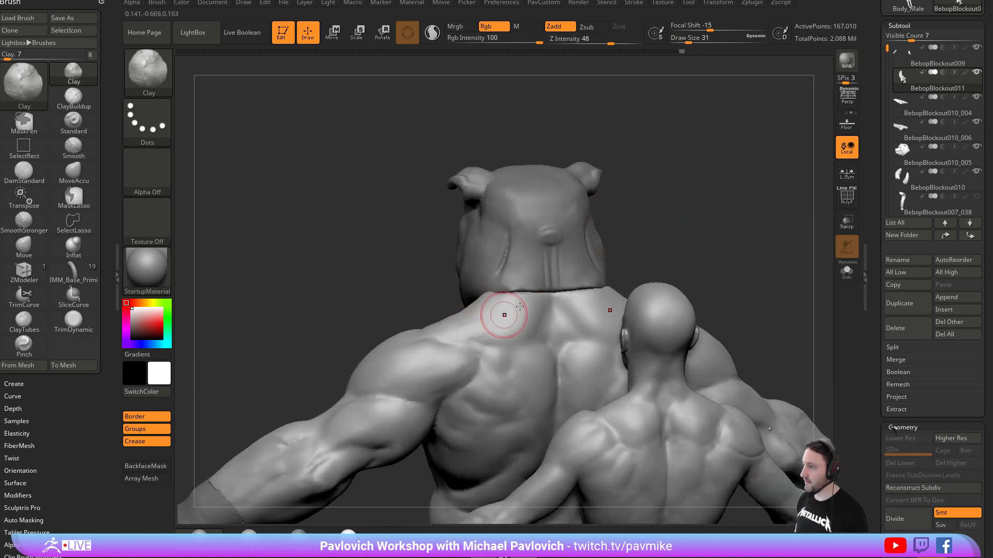
pyautogui.keyDown('alt'); pyautogui.moveTo(503, 315); pyautogui.dragTo(474, 313, button='right'); pyautogui.keyUp('alt')
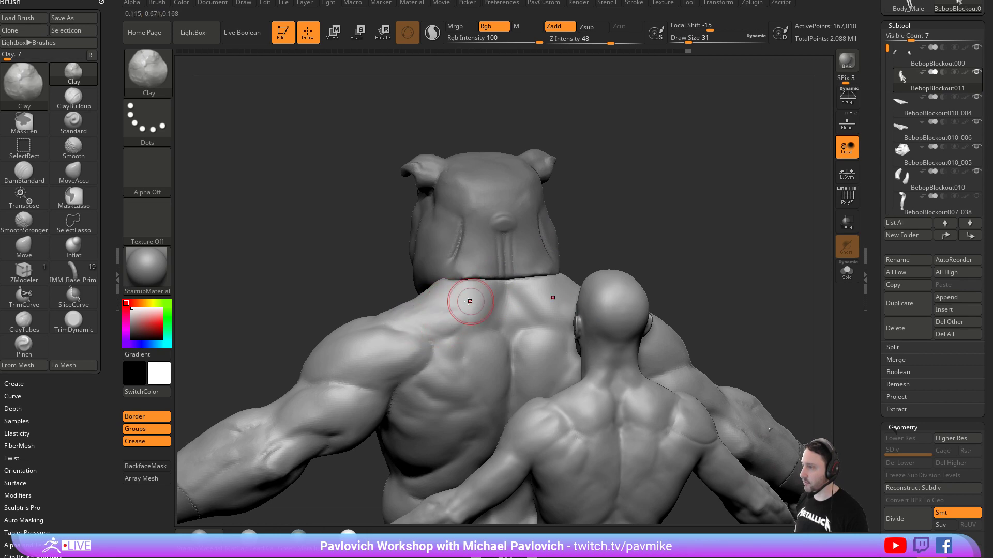
pyautogui.moveTo(607, 235)
pyautogui.mouseDown(button='right')
pyautogui.moveTo(689, 195)
pyautogui.moveTo(543, 288)
pyautogui.moveTo(692, 254)
pyautogui.moveTo(517, 294)
pyautogui.mouseUp(button='right')
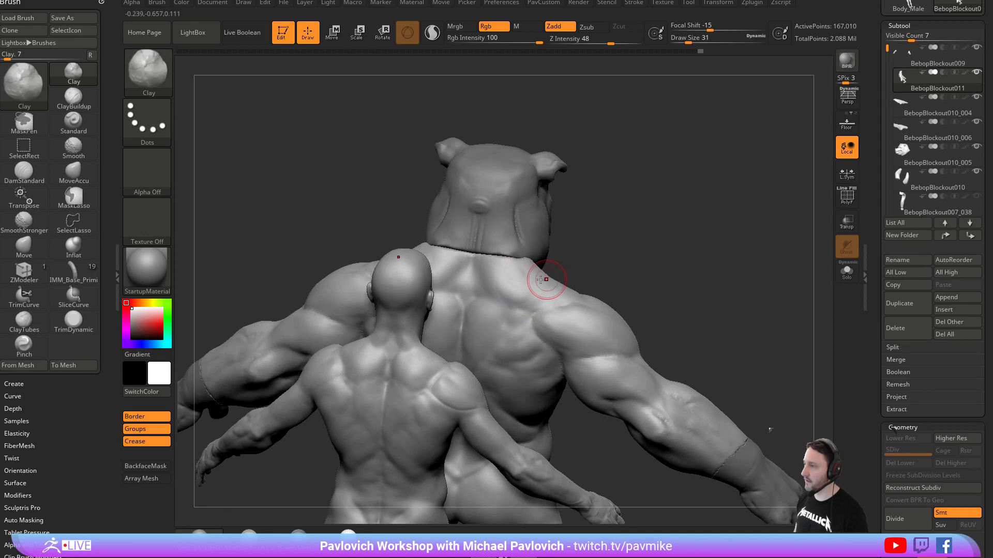
pyautogui.moveTo(613, 269); pyautogui.dragTo(553, 283, button='right')
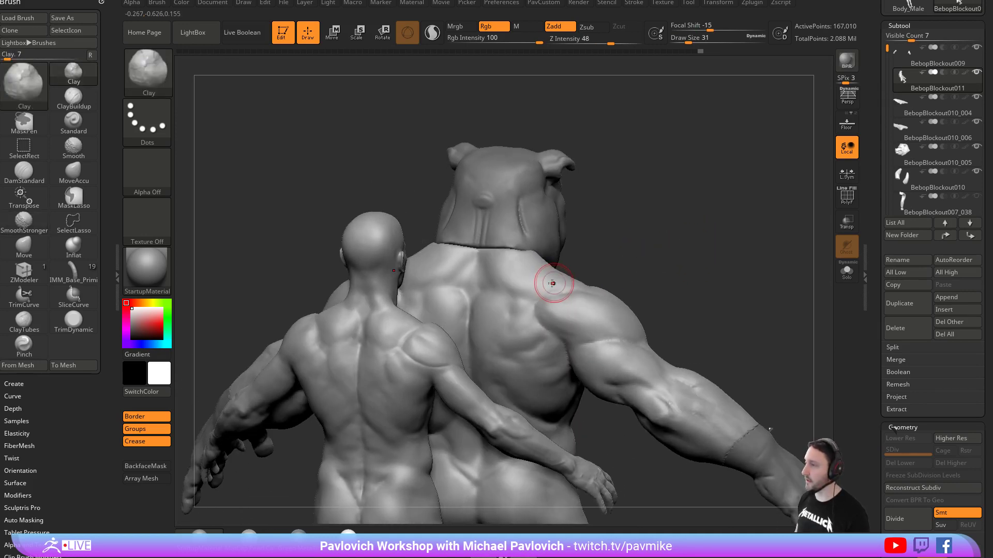
# Broaden the trapezius with a larger Clay brush and adjust the shoulder silhouette with the Move brush.
pyautogui.moveTo(617, 262); pyautogui.dragTo(662, 252, button='right')
pyautogui.press('s')
pyautogui.moveTo(549, 293); pyautogui.dragTo(546, 293)
pyautogui.moveTo(646, 262)
pyautogui.keyDown('alt'); pyautogui.mouseDown(button='right')
pyautogui.moveTo(635, 257)
pyautogui.moveTo(521, 285)
pyautogui.moveTo(584, 259)
pyautogui.moveTo(510, 308)
pyautogui.moveTo(704, 273)
pyautogui.moveTo(688, 279)
pyautogui.moveTo(617, 257)
pyautogui.moveTo(594, 204)
pyautogui.moveTo(742, 231)
pyautogui.moveTo(687, 239)
pyautogui.mouseUp(button='right'); pyautogui.keyUp('alt')
pyautogui.press('shift')
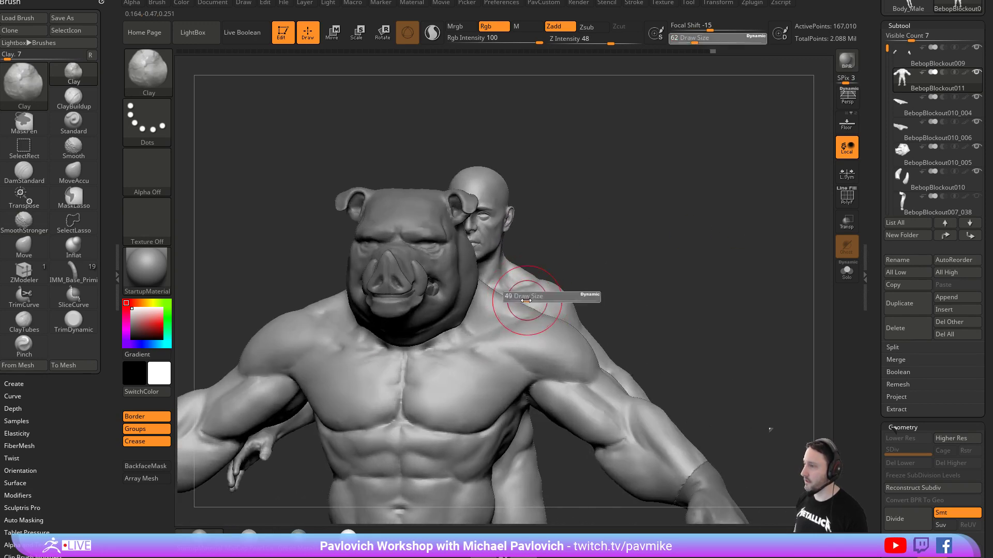
pyautogui.press('b')
pyautogui.press('m')
pyautogui.press('v')
pyautogui.press('[')
pyautogui.moveTo(608, 279)
pyautogui.keyDown('shift'); pyautogui.mouseDown(button='right')
pyautogui.moveTo(667, 270)
pyautogui.moveTo(645, 222)
pyautogui.moveTo(665, 274)
pyautogui.moveTo(723, 258)
pyautogui.mouseUp(button='right'); pyautogui.keyUp('shift')
# Refine the neck and trapezius transition with the Standard brush at draw size 14 and smooth it.
pyautogui.press('b')
pyautogui.press('s')
pyautogui.press('t')
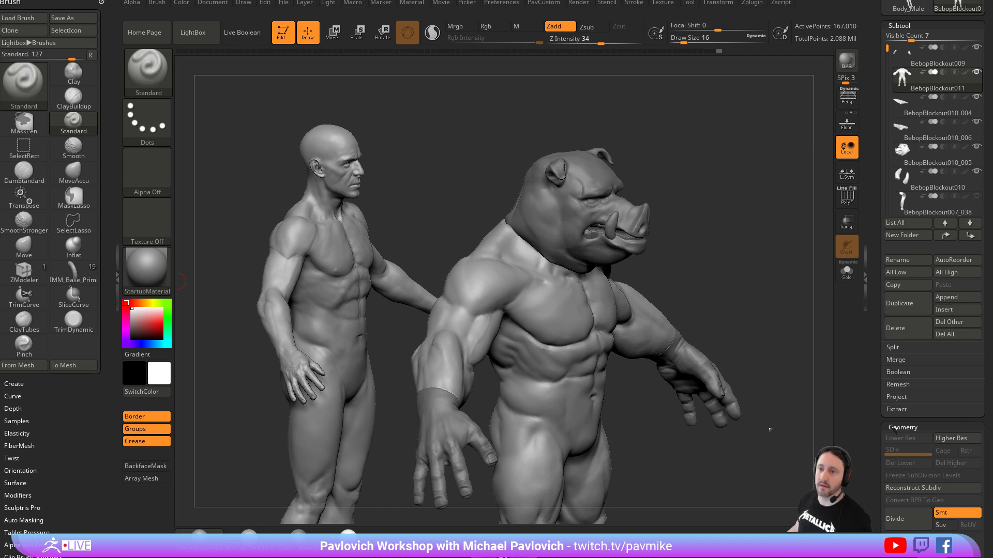
pyautogui.moveTo(725, 196)
pyautogui.mouseDown(button='right')
pyautogui.moveTo(672, 201)
pyautogui.moveTo(665, 227)
pyautogui.mouseUp(button='right')
pyautogui.keyDown('shift'); pyautogui.moveTo(600, 272); pyautogui.dragTo(574, 280); pyautogui.keyUp('shift')
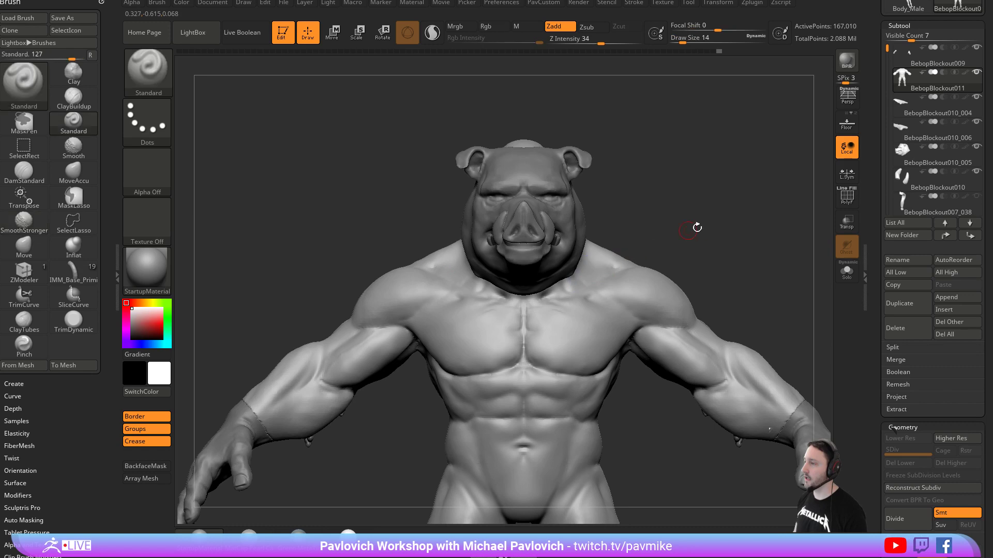
pyautogui.moveTo(688, 229); pyautogui.dragTo(644, 234, button='right')
pyautogui.keyDown('shift'); pyautogui.moveTo(623, 261); pyautogui.dragTo(609, 276); pyautogui.keyUp('shift')
# Activate the BebopBlockout010_005 head and pull its lower neck edge against the body with Move at draw size 31.
pyautogui.moveTo(751, 177); pyautogui.dragTo(812, 178, button='right')
pyautogui.moveTo(695, 215)
pyautogui.mouseDown(button='right')
pyautogui.moveTo(688, 217)
pyautogui.moveTo(730, 228)
pyautogui.moveTo(735, 187)
pyautogui.moveTo(718, 181)
pyautogui.mouseUp(button='right')
pyautogui.keyDown('alt'); pyautogui.click(572, 255); pyautogui.keyUp('alt')
pyautogui.press('b')
pyautogui.press('m')
pyautogui.press('v')
pyautogui.moveTo(560, 317); pyautogui.dragTo(568, 320)
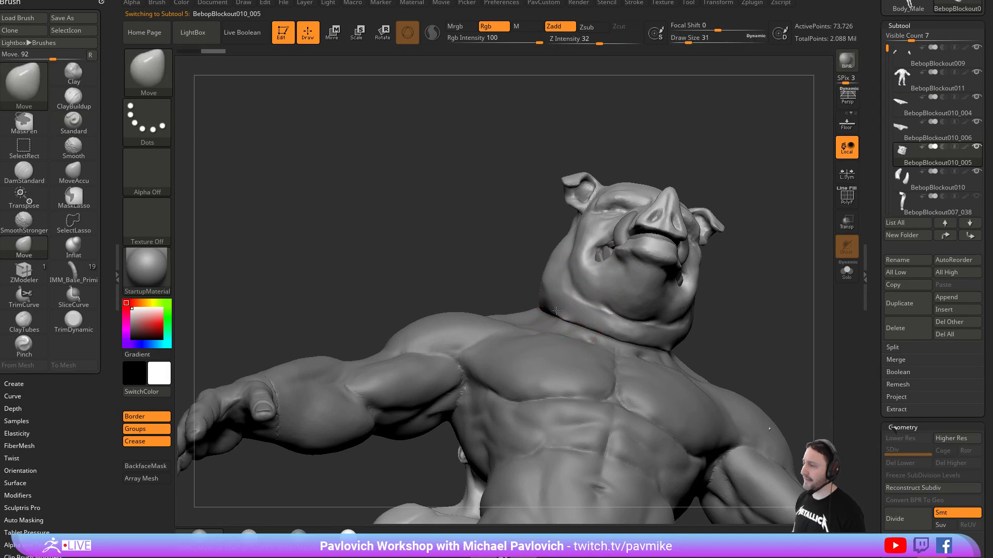
pyautogui.moveTo(562, 317); pyautogui.dragTo(567, 322, button='right')
# Smooth away the bump and grooves on the back and sides of the head.
pyautogui.press('shift')
pyautogui.keyDown('shift'); pyautogui.moveTo(523, 272); pyautogui.dragTo(523, 277); pyautogui.keyUp('shift')
pyautogui.moveTo(468, 269); pyautogui.dragTo(545, 262, button='right')
pyautogui.keyDown('shift'); pyautogui.moveTo(520, 326); pyautogui.dragTo(524, 295); pyautogui.keyUp('shift')
pyautogui.moveTo(584, 249); pyautogui.dragTo(646, 239, button='right')
pyautogui.keyDown('shift'); pyautogui.moveTo(468, 274); pyautogui.dragTo(455, 252); pyautogui.keyUp('shift')
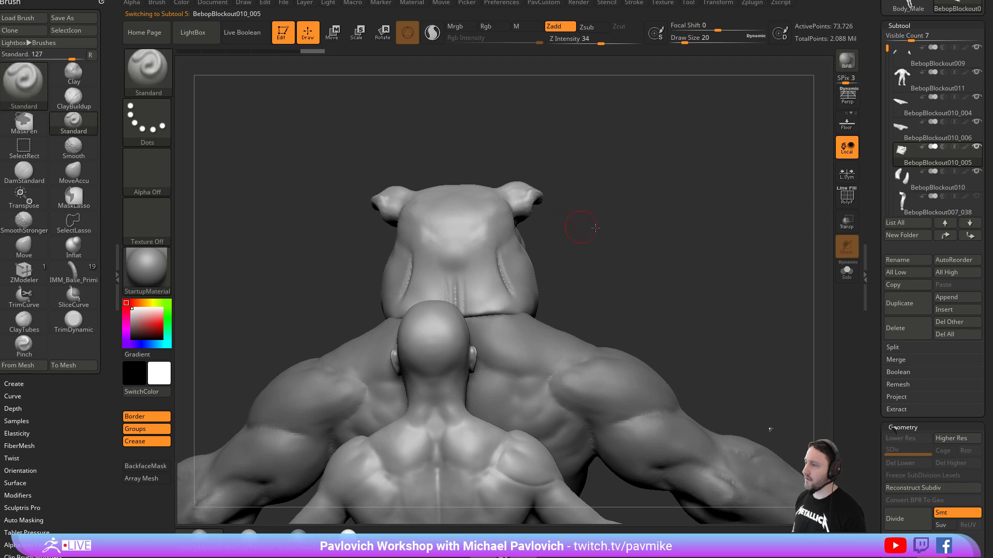
pyautogui.moveTo(578, 224); pyautogui.dragTo(528, 281, button='right')
pyautogui.keyDown('shift'); pyautogui.moveTo(447, 277); pyautogui.dragTo(510, 210); pyautogui.keyUp('shift')
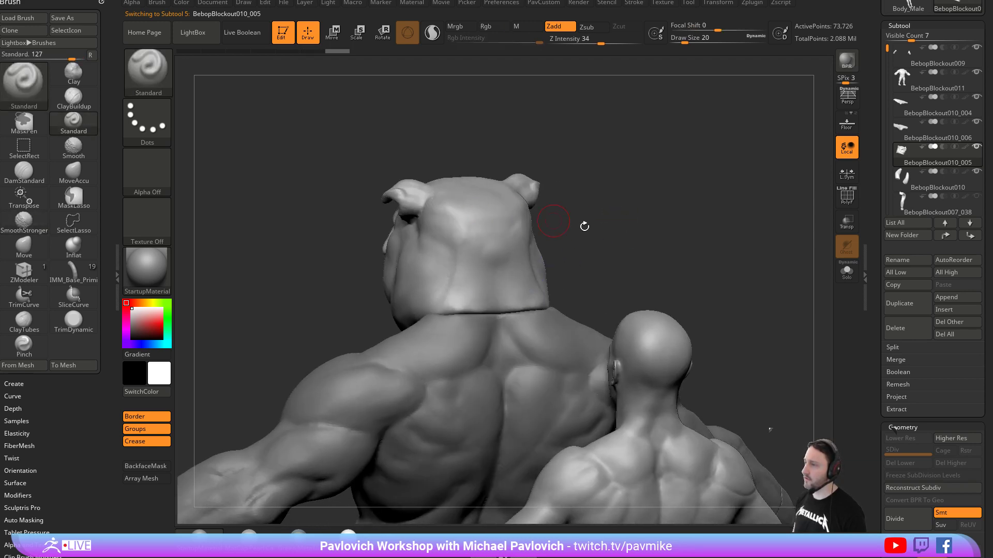
pyautogui.moveTo(510, 210); pyautogui.dragTo(482, 250, button='right')
pyautogui.moveTo(538, 217)
pyautogui.keyDown('shift'); pyautogui.mouseDown(button='right')
pyautogui.moveTo(647, 231)
pyautogui.moveTo(502, 246)
pyautogui.moveTo(603, 206)
pyautogui.moveTo(638, 215)
pyautogui.mouseUp(button='right'); pyautogui.keyUp('shift')
# Carve the crease around the base of the ear with DamStandard at draw size 17.
pyautogui.moveTo(664, 218)
pyautogui.mouseDown()
pyautogui.moveTo(719, 215)
pyautogui.moveTo(696, 188)
pyautogui.moveTo(703, 222)
pyautogui.moveTo(696, 231)
pyautogui.mouseUp()
pyautogui.press('b')
pyautogui.press('d')
pyautogui.press('s')
pyautogui.press('s')
pyautogui.moveTo(575, 332); pyautogui.dragTo(569, 334)
pyautogui.moveTo(583, 320); pyautogui.dragTo(591, 323, button='right')
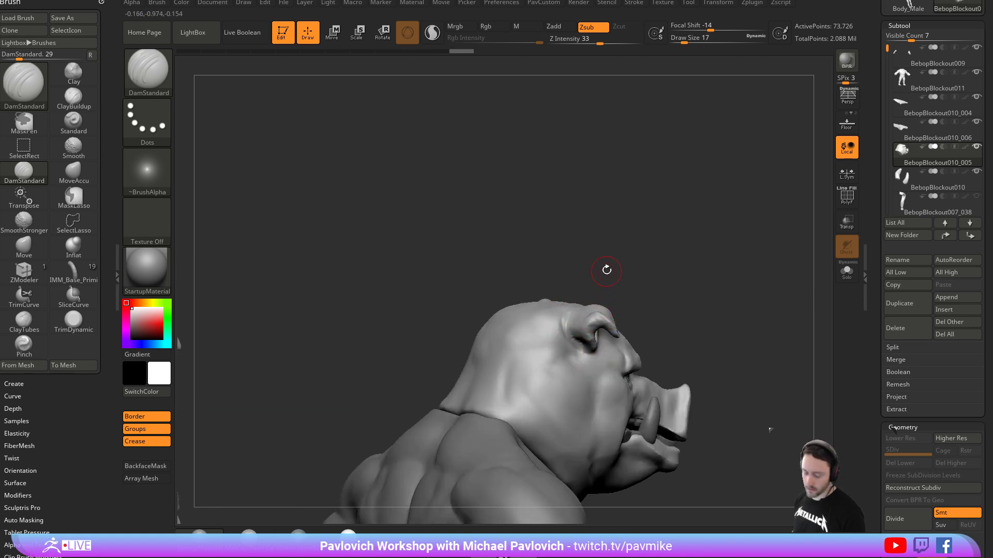
# Build up the form behind the ear with the Standard brush at draw size 17 and smooth it.
pyautogui.press('b')
pyautogui.press('s')
pyautogui.press('t')
pyautogui.moveTo(612, 263); pyautogui.dragTo(574, 326)
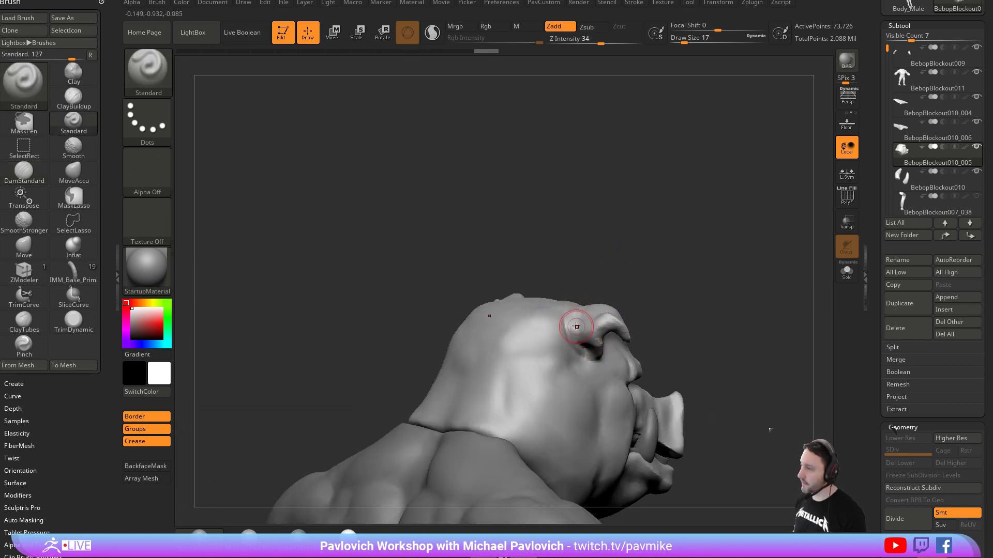
pyautogui.moveTo(640, 310); pyautogui.dragTo(575, 323)
pyautogui.press('shift')
pyautogui.moveTo(653, 281)
pyautogui.mouseDown()
pyautogui.moveTo(696, 286)
pyautogui.moveTo(558, 295)
pyautogui.moveTo(620, 262)
pyautogui.moveTo(554, 283)
pyautogui.moveTo(650, 229)
pyautogui.mouseUp()
# Sharpen the ear and temple creases on the side of the head with DamStandard at draw size 13.
pyautogui.press('b')
pyautogui.press('d')
pyautogui.press('s')
pyautogui.moveTo(714, 230); pyautogui.dragTo(628, 233)
pyautogui.press('s')
pyautogui.moveTo(610, 335); pyautogui.dragTo(603, 336)
pyautogui.moveTo(721, 315); pyautogui.dragTo(595, 281)
pyautogui.moveTo(600, 241); pyautogui.dragTo(604, 257)
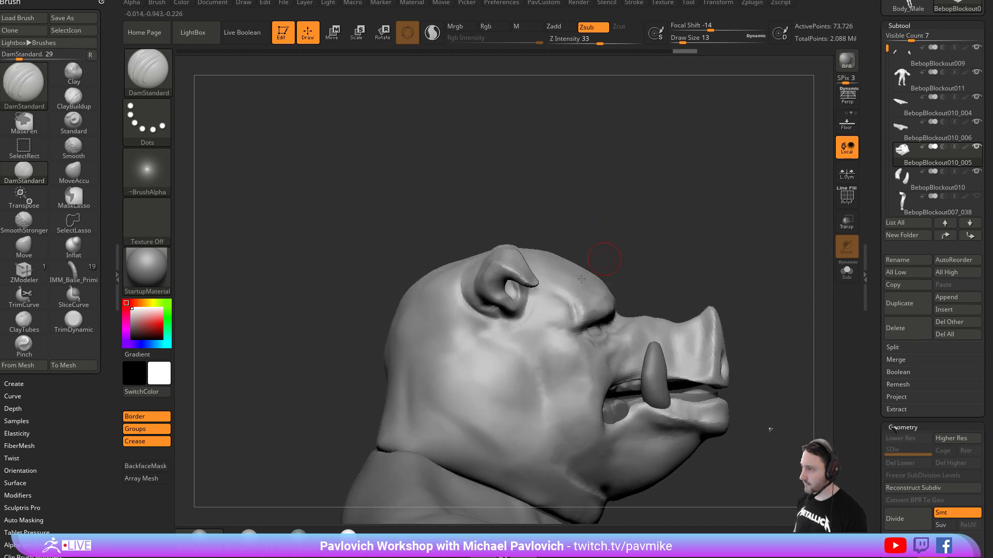
# Smooth the forehead and carve vertical frown creases between the brows with DamStandard at draw size 13.
pyautogui.moveTo(682, 232); pyautogui.dragTo(733, 202)
pyautogui.press('shift')
pyautogui.moveTo(677, 288)
pyautogui.mouseDown()
pyautogui.moveTo(647, 272)
pyautogui.moveTo(556, 315)
pyautogui.mouseUp()
pyautogui.press('shift')
pyautogui.moveTo(690, 248)
pyautogui.mouseDown()
pyautogui.moveTo(755, 234)
pyautogui.moveTo(705, 215)
pyautogui.moveTo(727, 220)
pyautogui.moveTo(676, 227)
pyautogui.mouseUp()
pyautogui.moveTo(485, 261)
pyautogui.mouseDown()
pyautogui.moveTo(483, 291)
pyautogui.moveTo(498, 228)
pyautogui.mouseUp()
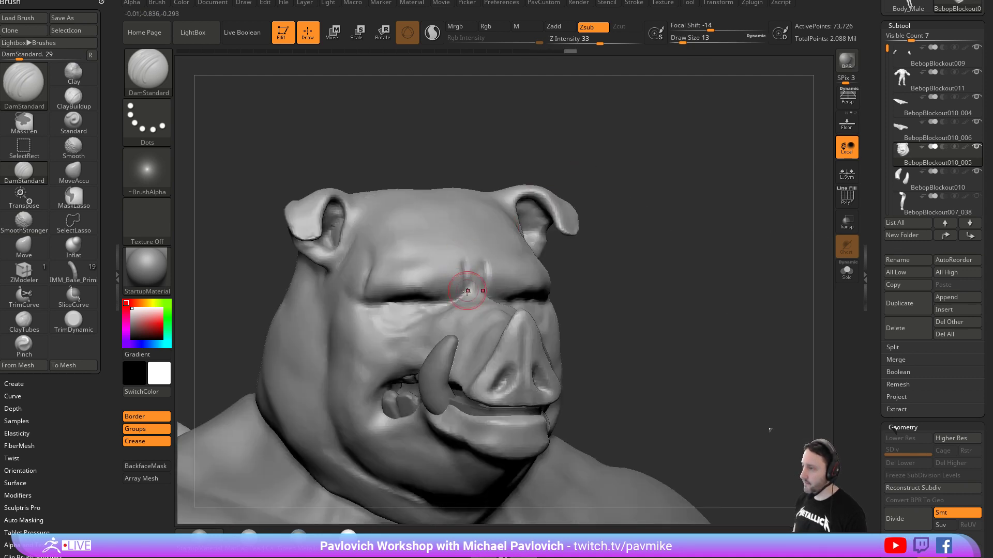
# Build up the brow above the frown creases with Clay and deepen the creases between the brows with DamStandard at draw size 12.
pyautogui.press('b')
pyautogui.press('c')
pyautogui.press('l')
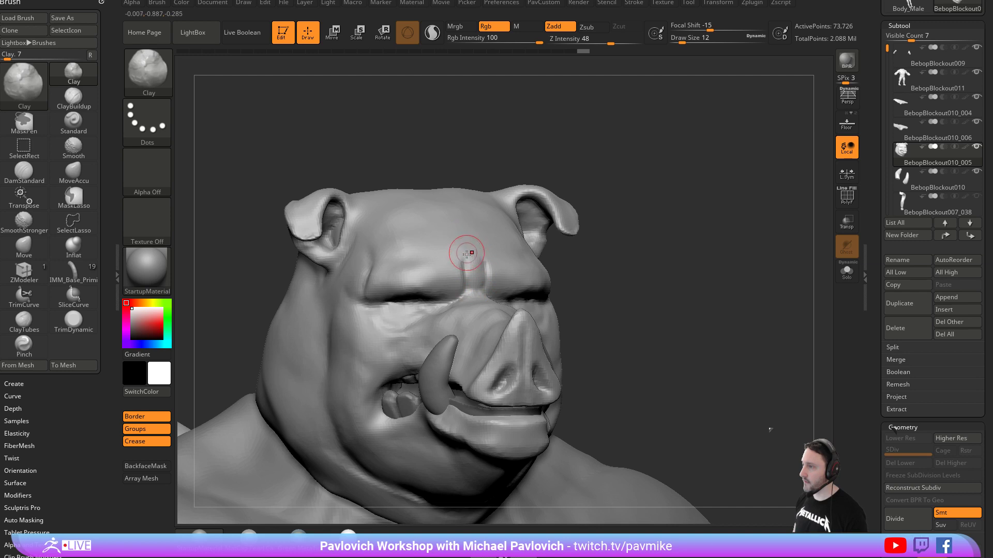
pyautogui.moveTo(677, 243)
pyautogui.mouseDown()
pyautogui.moveTo(706, 237)
pyautogui.moveTo(687, 222)
pyautogui.moveTo(696, 215)
pyautogui.moveTo(660, 217)
pyautogui.moveTo(687, 171)
pyautogui.moveTo(557, 222)
pyautogui.mouseUp()
pyautogui.press('b')
pyautogui.press('d')
pyautogui.press('s')
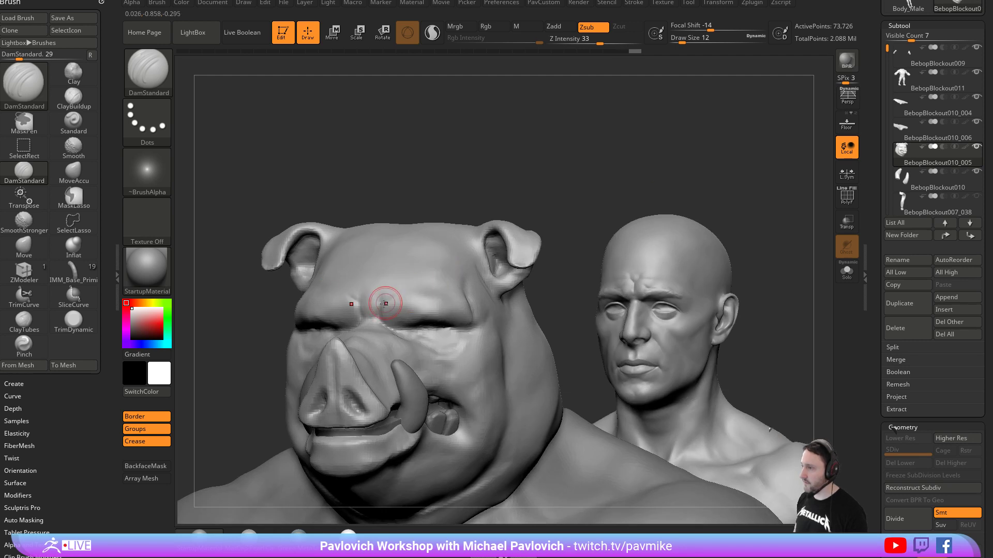
pyautogui.moveTo(381, 303); pyautogui.dragTo(377, 314)
pyautogui.moveTo(530, 218); pyautogui.dragTo(387, 323)
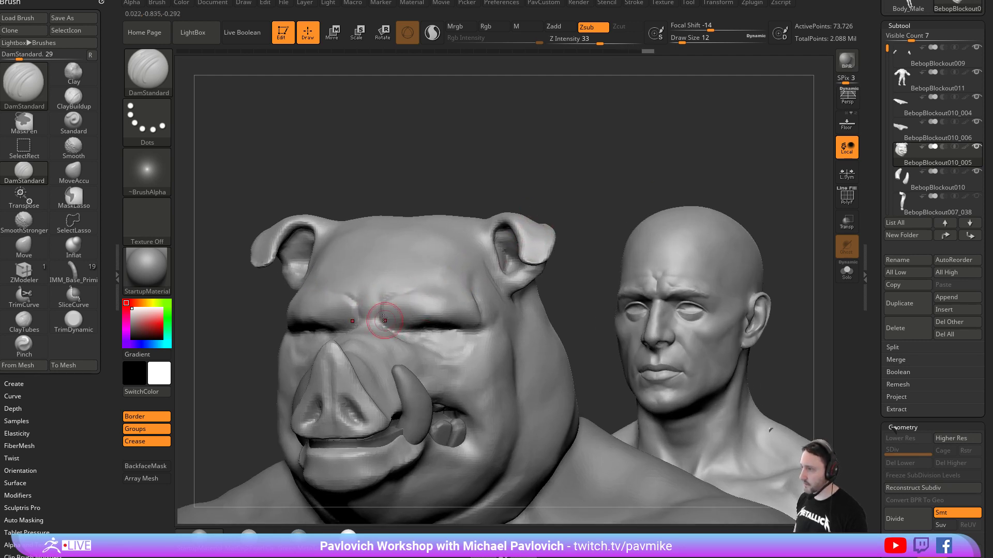
# Carve the creases around the eye and below the lower lid with DamStandard at draw size 12.
pyautogui.moveTo(568, 265); pyautogui.dragTo(409, 326)
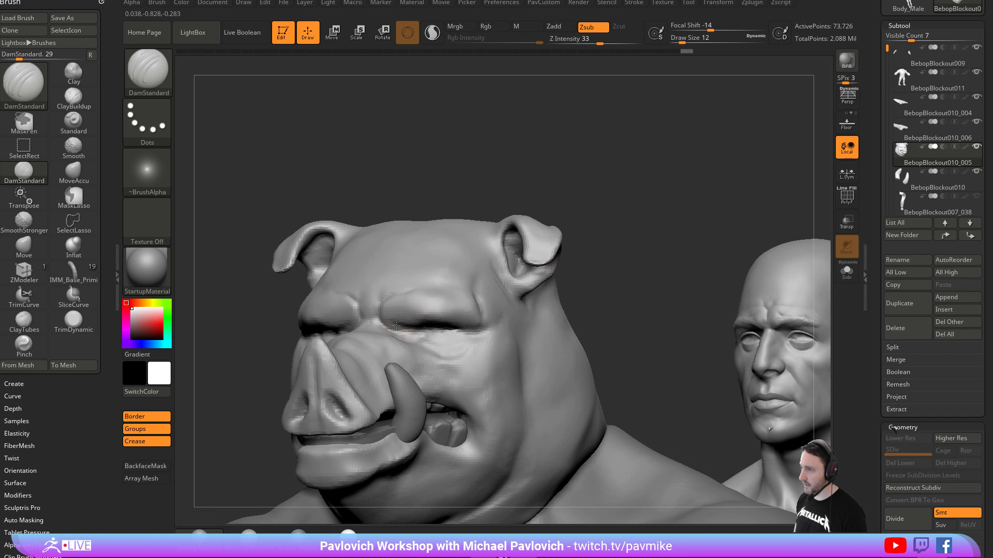
pyautogui.moveTo(554, 216); pyautogui.dragTo(451, 285)
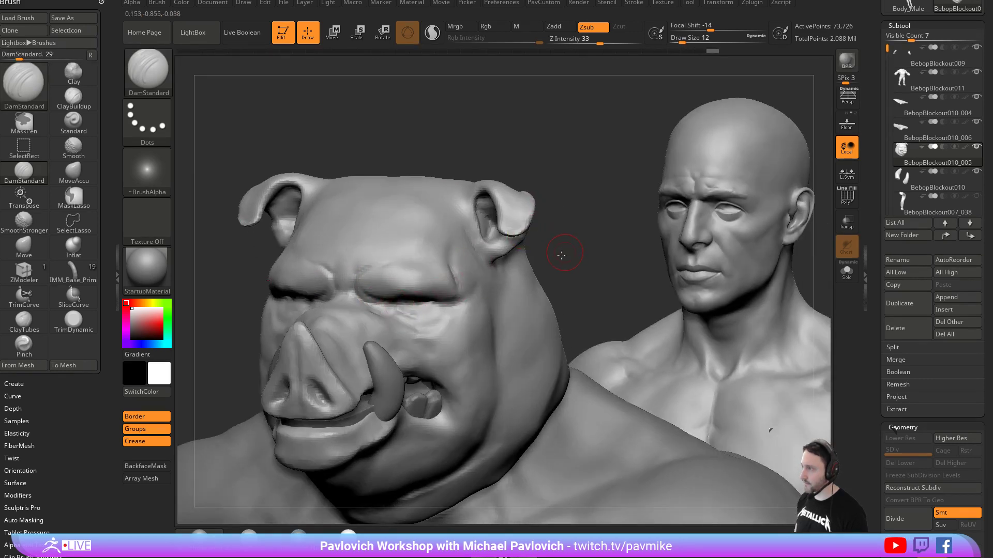
pyautogui.moveTo(565, 252); pyautogui.dragTo(477, 290)
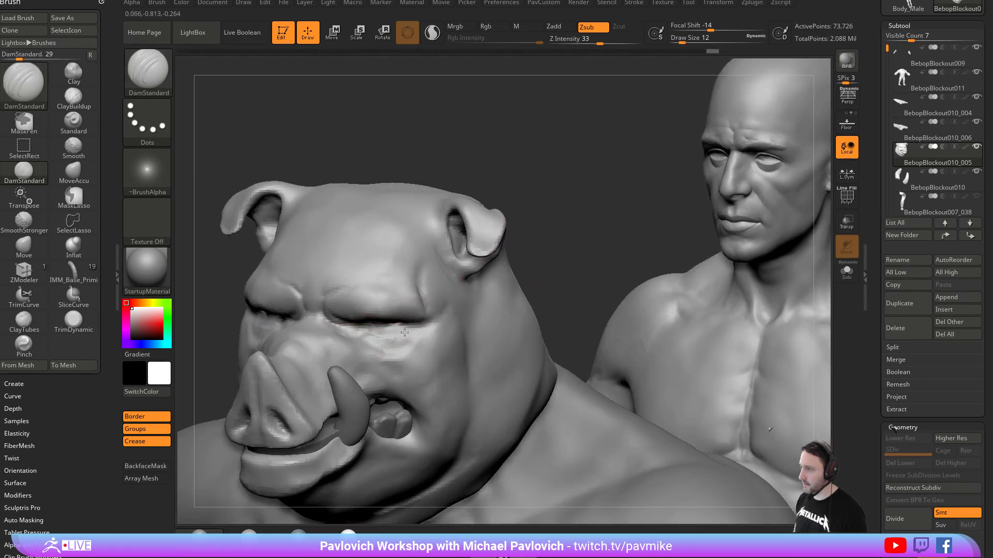
pyautogui.moveTo(398, 336); pyautogui.dragTo(465, 299)
pyautogui.moveTo(378, 311); pyautogui.dragTo(473, 275)
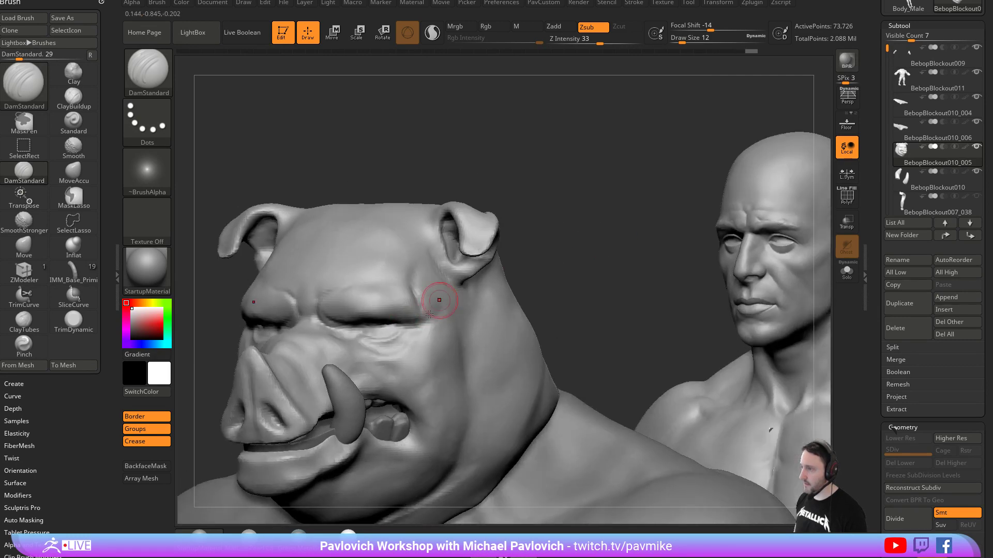
pyautogui.moveTo(543, 252); pyautogui.dragTo(496, 267)
pyautogui.moveTo(550, 251); pyautogui.dragTo(448, 320)
pyautogui.moveTo(392, 349); pyautogui.dragTo(793, 239)
# Build up the cheek below the eye with the Clay brush at draw size 17 and smooth it.
pyautogui.press('b')
pyautogui.press('c')
pyautogui.press('l')
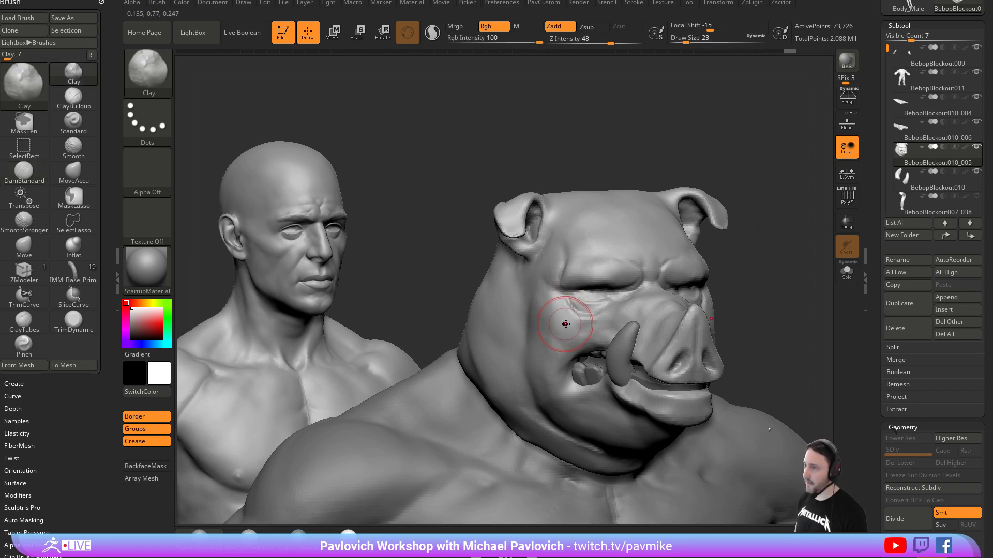
pyautogui.moveTo(729, 279); pyautogui.dragTo(791, 282)
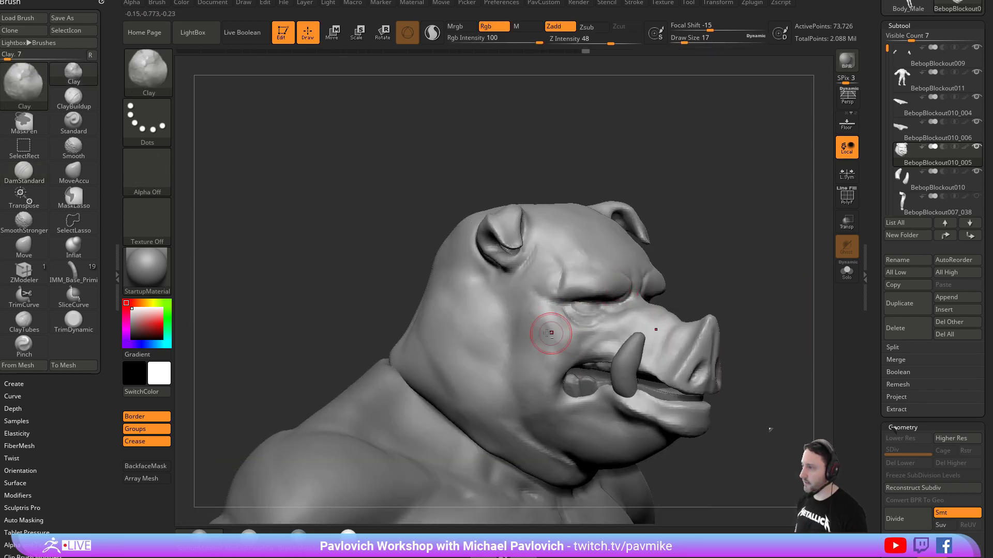
pyautogui.moveTo(732, 282); pyautogui.dragTo(643, 300, button='right')
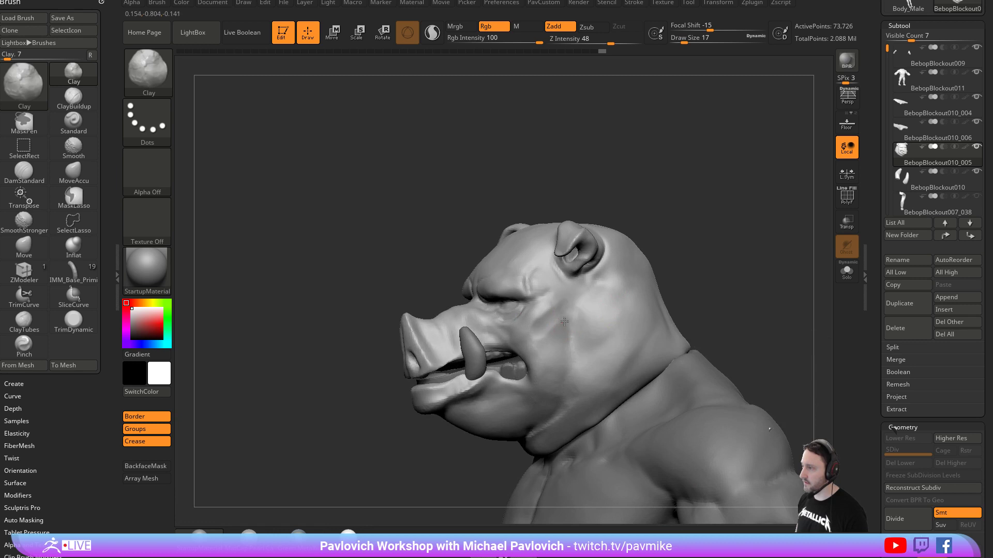
pyautogui.moveTo(683, 270)
pyautogui.mouseDown(button='right')
pyautogui.moveTo(505, 301)
pyautogui.moveTo(535, 286)
pyautogui.mouseUp(button='right')
pyautogui.press('shift')
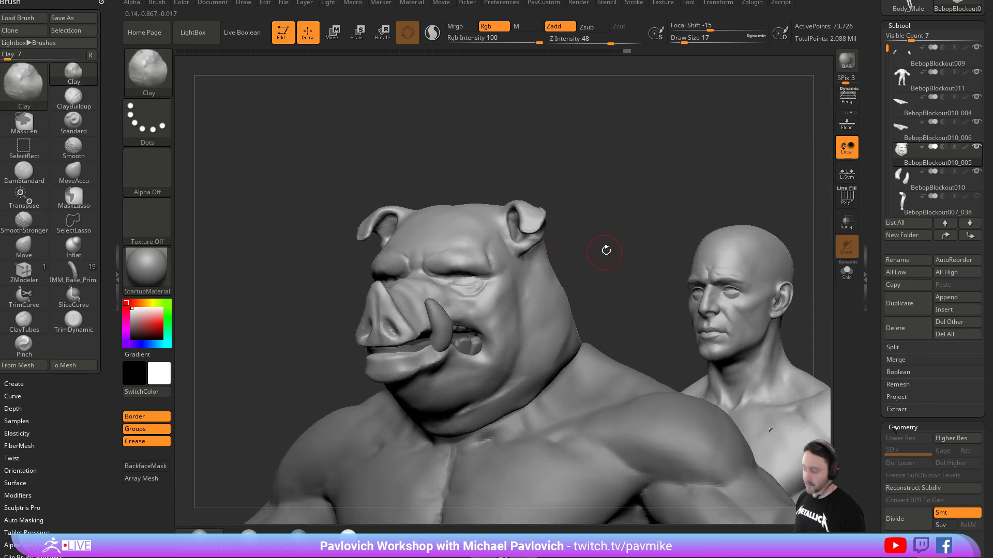
# Carve the cheek folds above the corner of the mouth with DamStandard at draw size 18.
pyautogui.press('b')
pyautogui.press('d')
pyautogui.press('s')
pyautogui.keyDown('ctrl'); pyautogui.moveTo(609, 241); pyautogui.dragTo(595, 264, button='right'); pyautogui.keyUp('ctrl')
pyautogui.moveTo(474, 332)
pyautogui.mouseDown(button='right')
pyautogui.moveTo(505, 284)
pyautogui.moveTo(578, 250)
pyautogui.moveTo(377, 288)
pyautogui.mouseUp(button='right')
pyautogui.press('[')
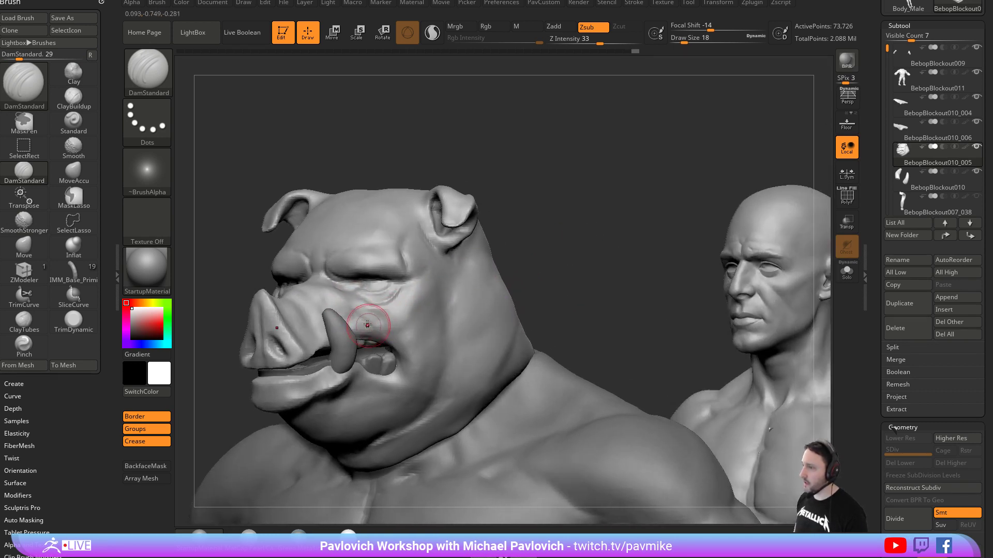
pyautogui.moveTo(406, 350); pyautogui.dragTo(455, 299, button='right')
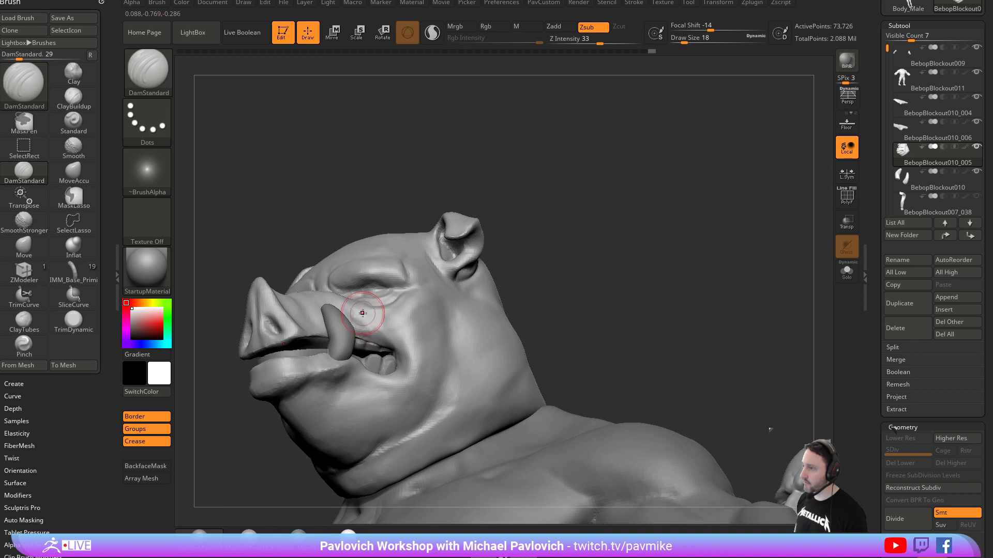
pyautogui.moveTo(530, 286)
pyautogui.mouseDown(button='right')
pyautogui.moveTo(567, 253)
pyautogui.moveTo(606, 260)
pyautogui.moveTo(672, 233)
pyautogui.moveTo(572, 232)
pyautogui.moveTo(581, 243)
pyautogui.moveTo(622, 227)
pyautogui.moveTo(493, 277)
pyautogui.mouseUp(button='right')
pyautogui.press(']')
# Smooth the side of the snout and reshape the front of the snout with the Move brush at draw size 27.
pyautogui.press('b')
pyautogui.press('m')
pyautogui.press('v')
pyautogui.press('shift')
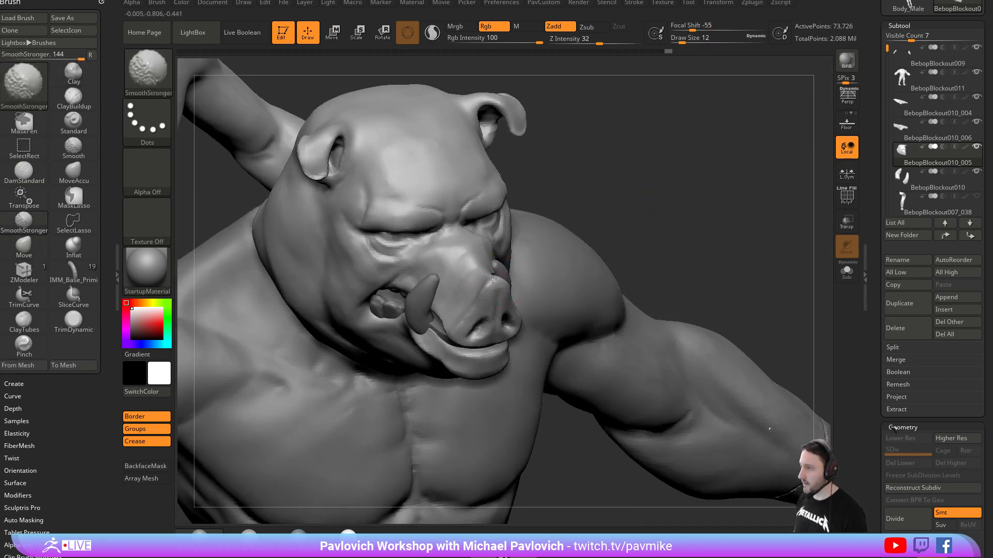
pyautogui.moveTo(636, 244)
pyautogui.keyDown('shift'); pyautogui.mouseDown(button='right')
pyautogui.moveTo(625, 217)
pyautogui.moveTo(666, 219)
pyautogui.mouseUp(button='right'); pyautogui.keyUp('shift')
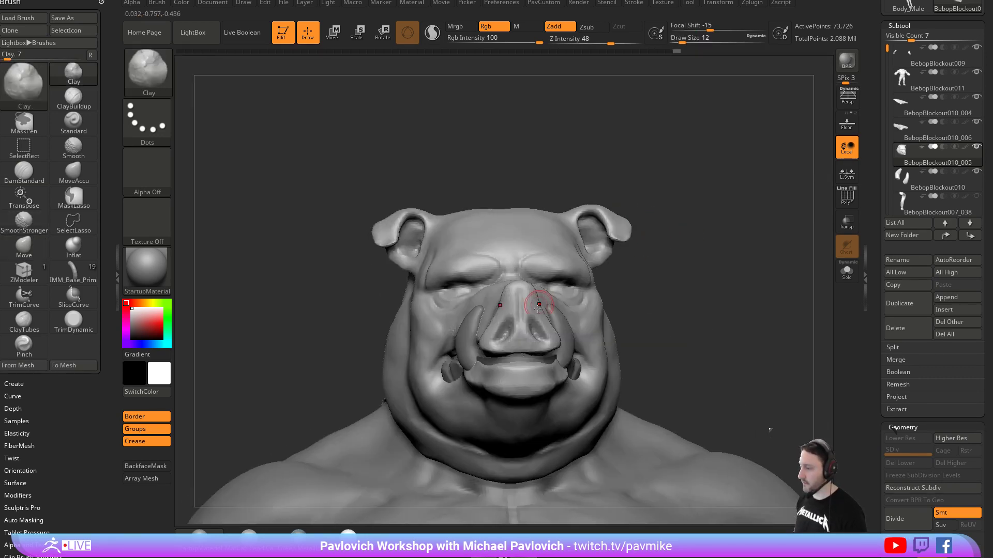
pyautogui.press('b')
pyautogui.press('m')
pyautogui.press('v')
pyautogui.moveTo(489, 329); pyautogui.dragTo(478, 319)
pyautogui.moveTo(405, 557); pyautogui.dragTo(372, 557)
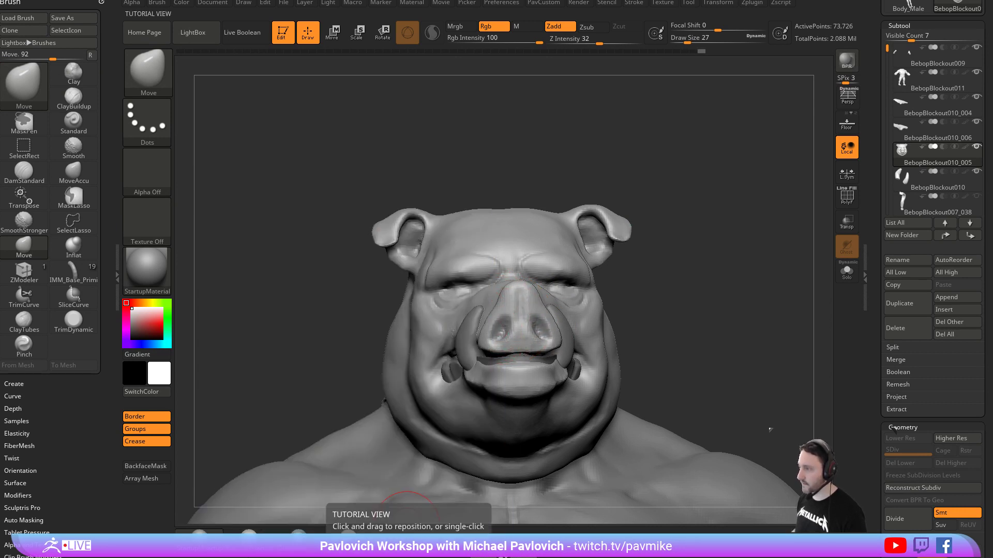
pyautogui.moveTo(512, 557)
pyautogui.mouseDown()
pyautogui.moveTo(489, 239)
pyautogui.moveTo(612, 557)
pyautogui.mouseUp()
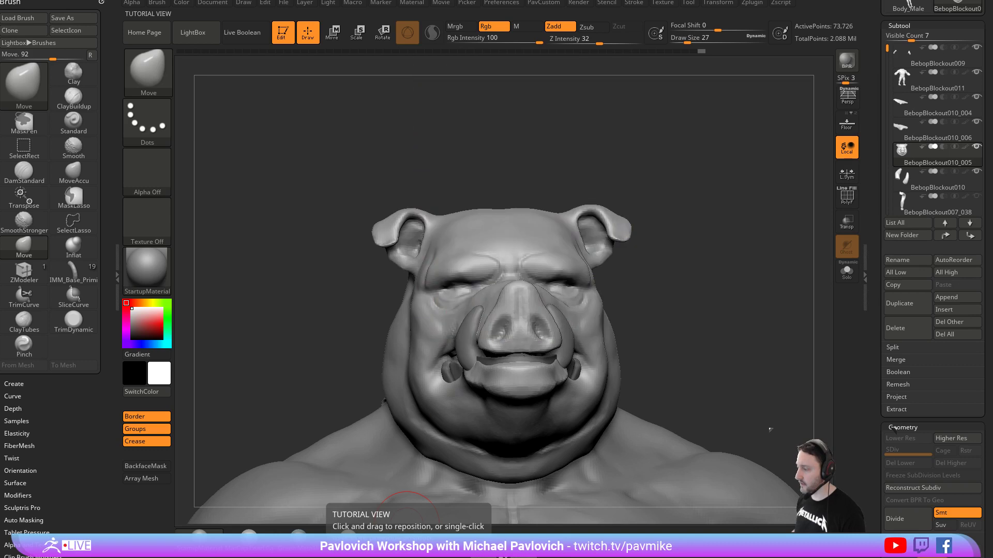
pyautogui.moveTo(723, 264)
pyautogui.mouseDown()
pyautogui.moveTo(698, 254)
pyautogui.moveTo(718, 274)
pyautogui.moveTo(709, 270)
pyautogui.mouseUp()
pyautogui.moveTo(618, 317)
pyautogui.mouseDown()
pyautogui.moveTo(641, 306)
pyautogui.moveTo(638, 267)
pyautogui.moveTo(642, 302)
pyautogui.moveTo(641, 291)
pyautogui.mouseUp()
# Build up the upper lip along the side of the snout with the Clay brush at draw size 8.
pyautogui.press('b')
pyautogui.press('c')
pyautogui.press('l')
pyautogui.press('s')
pyautogui.moveTo(538, 310); pyautogui.dragTo(535, 310)
pyautogui.moveTo(593, 286); pyautogui.dragTo(600, 297)
pyautogui.press('[')
pyautogui.press('[')
pyautogui.moveTo(503, 312); pyautogui.dragTo(511, 313)
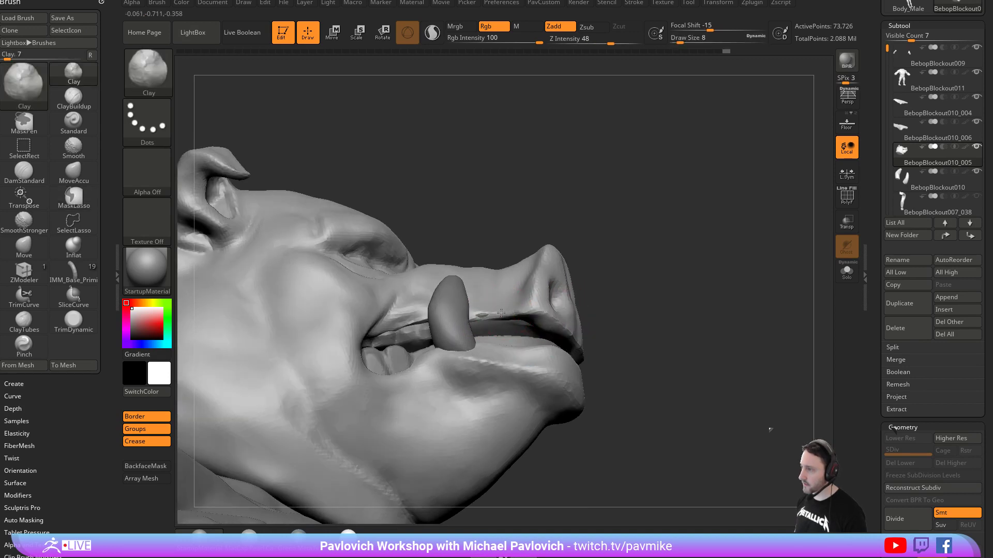
pyautogui.moveTo(534, 308)
pyautogui.mouseDown(button='right')
pyautogui.moveTo(517, 310)
pyautogui.moveTo(565, 316)
pyautogui.mouseUp(button='right')
pyautogui.moveTo(631, 304)
pyautogui.mouseDown(button='right')
pyautogui.moveTo(695, 301)
pyautogui.moveTo(633, 320)
pyautogui.mouseUp(button='right')
# Add volume to the side of the snout near the nostril with the Standard brush at draw size 7.
pyautogui.press('b')
pyautogui.press('s')
pyautogui.press('t')
pyautogui.press('s')
pyautogui.moveTo(553, 335); pyautogui.dragTo(539, 332)
pyautogui.moveTo(624, 310); pyautogui.dragTo(690, 298)
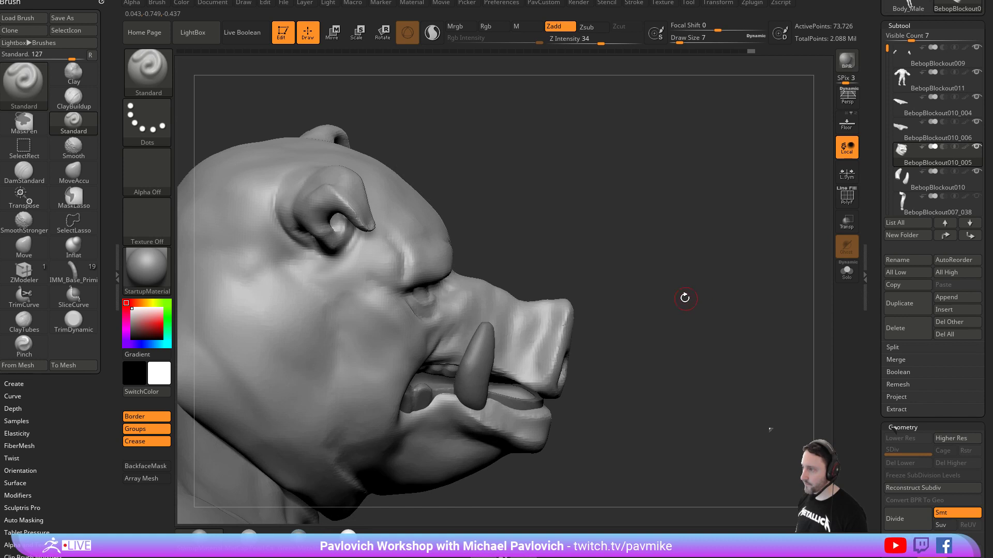
# Reshape the upper rim of the snout with the Move brush at draw size 14.
pyautogui.press('2')
pyautogui.moveTo(585, 270); pyautogui.dragTo(569, 291)
pyautogui.press('3')
pyautogui.moveTo(589, 256); pyautogui.dragTo(549, 315)
pyautogui.press('s')
pyautogui.moveTo(549, 315); pyautogui.dragTo(563, 325)
pyautogui.press('2')
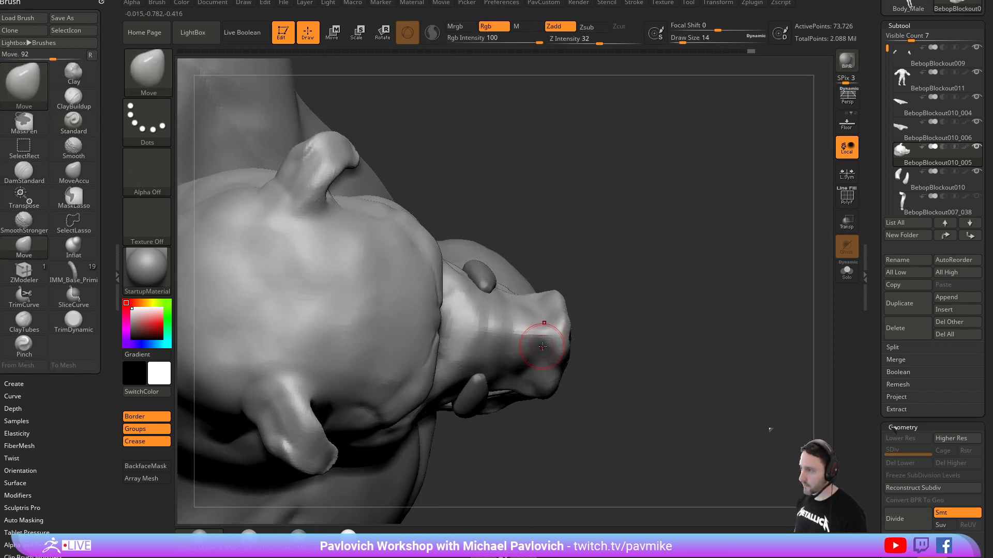
# Carve a crease behind the snout's front rim with DamStandard at draw size 13.
pyautogui.press('b')
pyautogui.press('d')
pyautogui.press('s')
pyautogui.moveTo(608, 289)
pyautogui.mouseDown()
pyautogui.moveTo(620, 282)
pyautogui.moveTo(549, 340)
pyautogui.mouseUp()
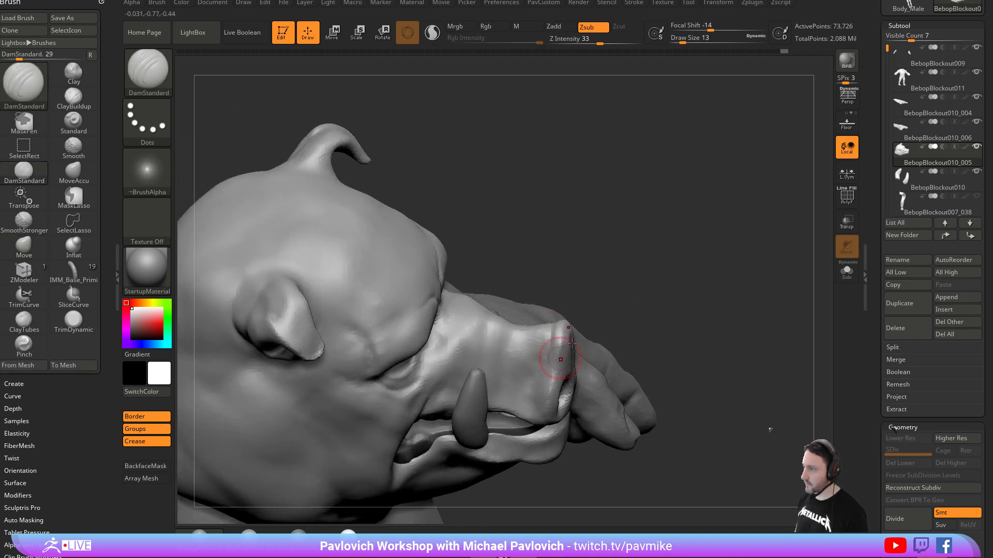
pyautogui.moveTo(552, 366); pyautogui.dragTo(549, 343, button='right')
pyautogui.keyDown('alt'); pyautogui.moveTo(603, 321); pyautogui.dragTo(631, 302); pyautogui.keyUp('alt')
pyautogui.moveTo(579, 343); pyautogui.dragTo(581, 310)
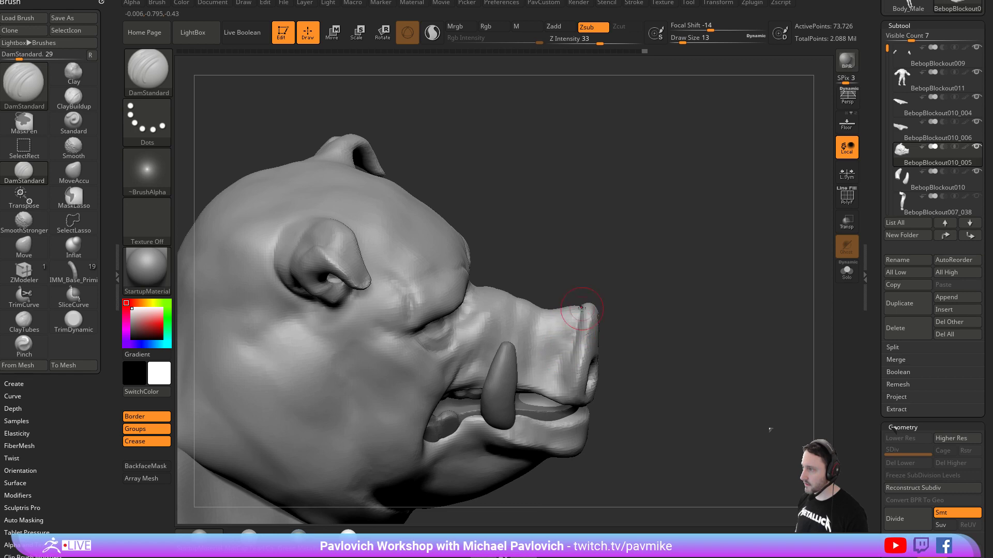
pyautogui.moveTo(676, 312); pyautogui.dragTo(584, 312, button='right')
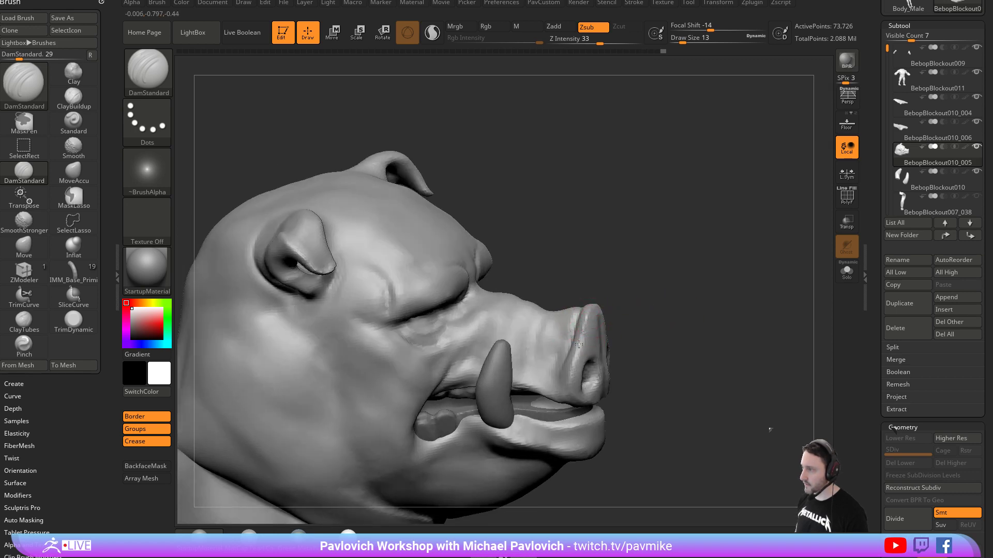
pyautogui.moveTo(673, 350); pyautogui.dragTo(445, 314)
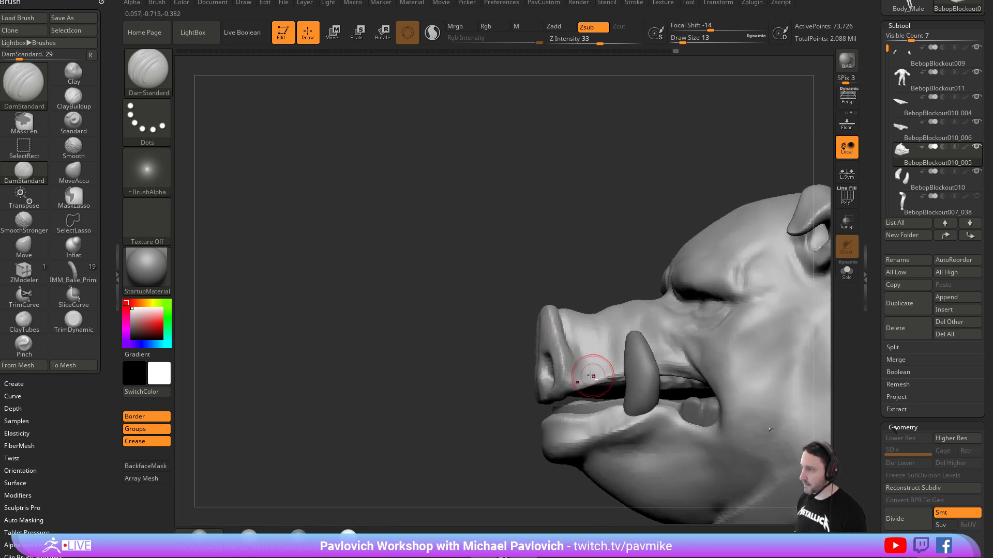
pyautogui.moveTo(450, 410); pyautogui.dragTo(427, 365, button='right')
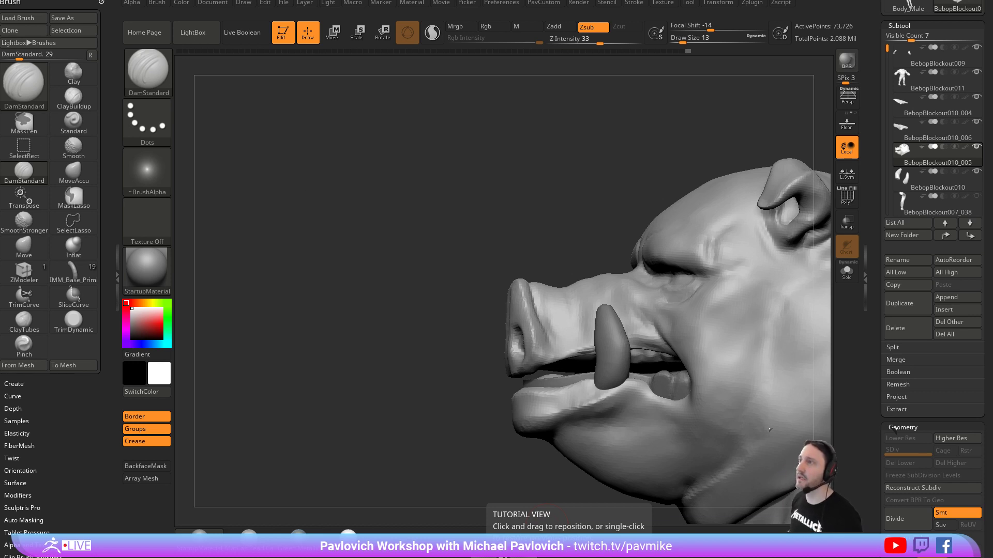
pyautogui.moveTo(316, 132); pyautogui.dragTo(337, 205, button='right')
pyautogui.moveTo(442, 314); pyautogui.dragTo(551, 434)
pyautogui.scroll(1, 361, 282)
pyautogui.moveTo(361, 282); pyautogui.dragTo(992, 305, button='right')
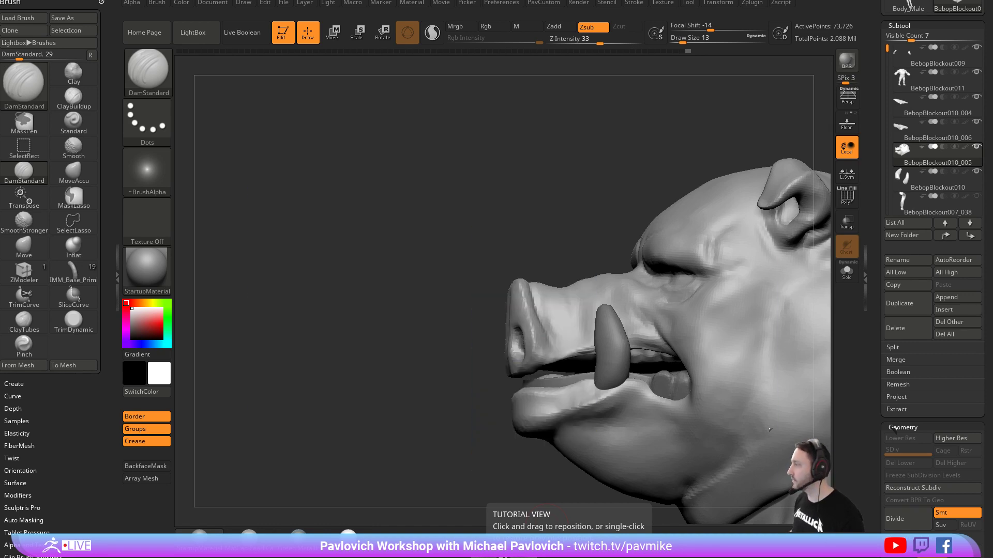
# Make the BebopBlockout010 tusks the active subtool and return to draw mode.
pyautogui.moveTo(599, 213)
pyautogui.mouseDown()
pyautogui.moveTo(567, 173)
pyautogui.moveTo(769, 250)
pyautogui.moveTo(701, 274)
pyautogui.mouseUp()
pyautogui.keyDown('alt'); pyautogui.click(582, 319); pyautogui.keyUp('alt')
pyautogui.moveTo(799, 215); pyautogui.dragTo(750, 228)
pyautogui.press('w')
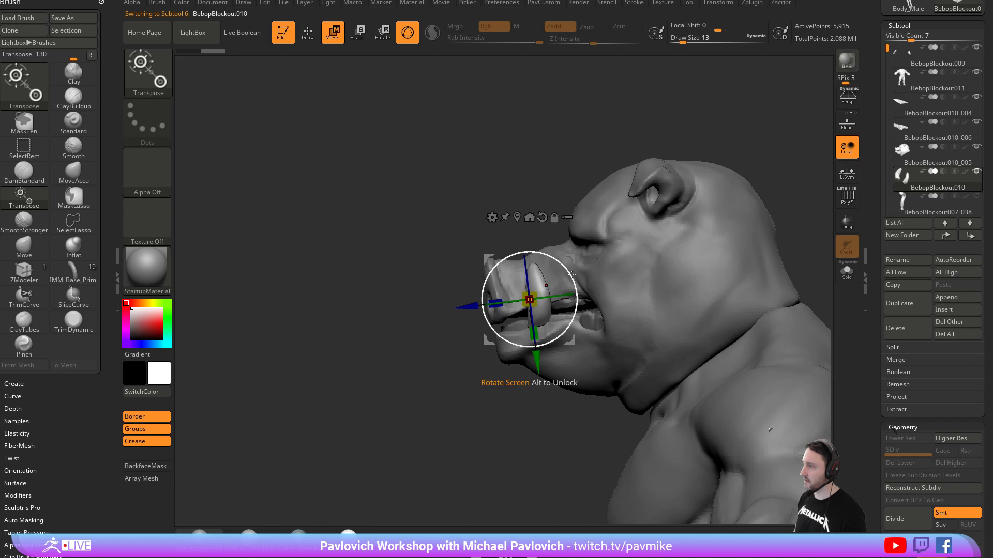
pyautogui.press('q')
pyautogui.moveTo(595, 248); pyautogui.dragTo(750, 248)
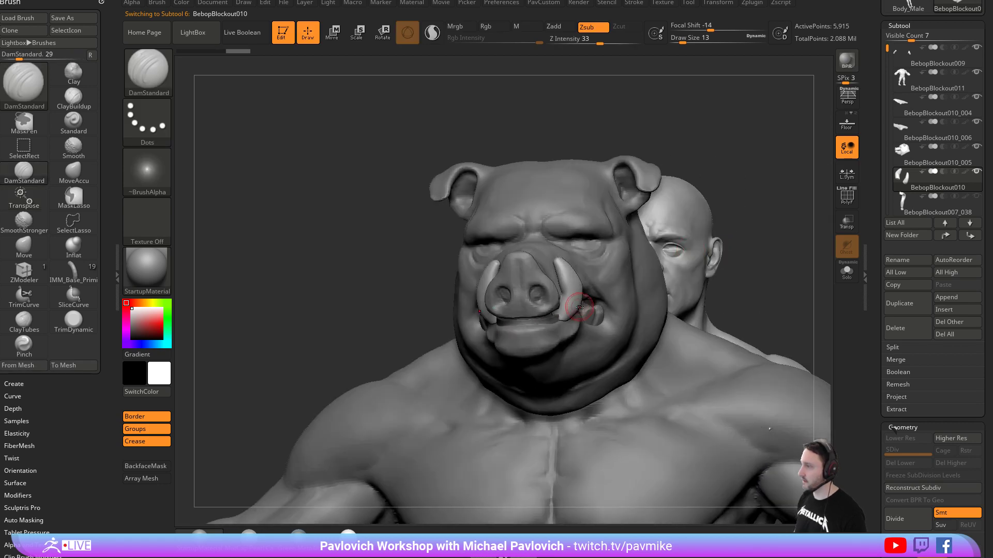
# Adjust the tusks' shape with the Move brush at draw size 16.
pyautogui.press('b')
pyautogui.press('m')
pyautogui.press('v')
pyautogui.press('s')
pyautogui.click(572, 312)
pyautogui.moveTo(882, 210); pyautogui.dragTo(882, 409)
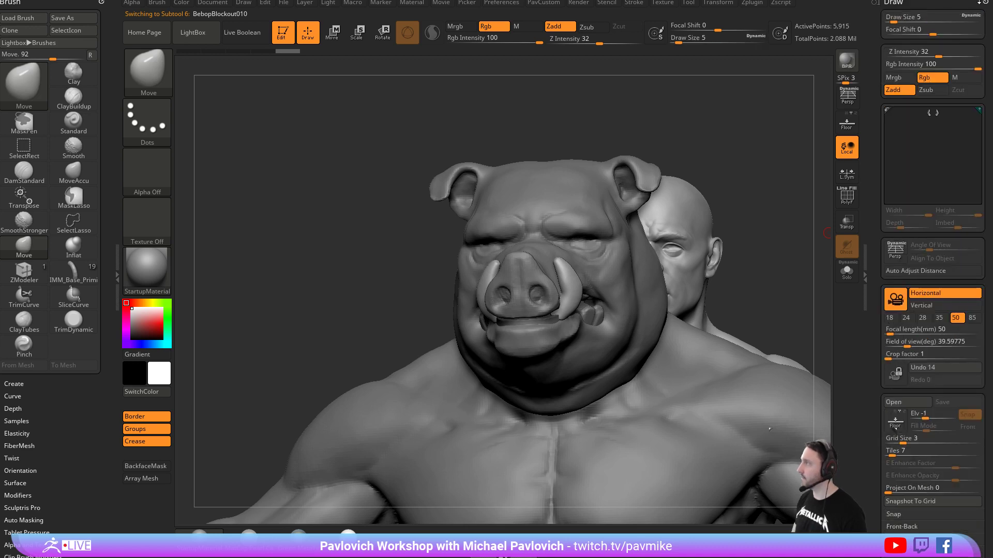
pyautogui.click(984, 3)
pyautogui.moveTo(779, 112); pyautogui.dragTo(642, 155)
pyautogui.press('s')
pyautogui.click(587, 302)
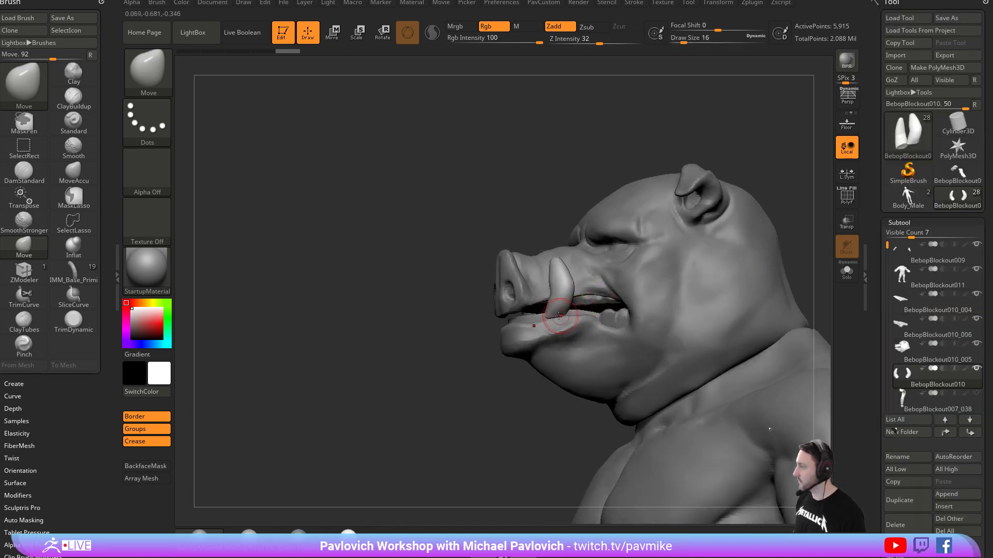
# Choose the Standard brush and switch to the BebopBlockout010_005 pig head at the base of the tusk.
pyautogui.moveTo(464, 372)
pyautogui.mouseDown()
pyautogui.moveTo(596, 319)
pyautogui.moveTo(650, 279)
pyautogui.mouseUp()
pyautogui.press('b')
pyautogui.press('s')
pyautogui.press('t')
pyautogui.press('s')
pyautogui.click(561, 314)
pyautogui.keyDown('alt'); pyautogui.click(555, 321); pyautogui.keyUp('alt')
pyautogui.keyDown('ctrl'); pyautogui.moveTo(650, 279); pyautogui.dragTo(647, 290, button='right'); pyautogui.keyUp('ctrl')
# Reselect the BebopBlockout010 tusks and reshape their profile with the Move brush.
pyautogui.keyDown('alt'); pyautogui.click(526, 295); pyautogui.keyUp('alt')
pyautogui.press('s')
pyautogui.click(538, 295)
pyautogui.press('b')
pyautogui.press('m')
pyautogui.press('v')
pyautogui.press('[')
pyautogui.press('[')
pyautogui.press('[')
pyautogui.press('[')
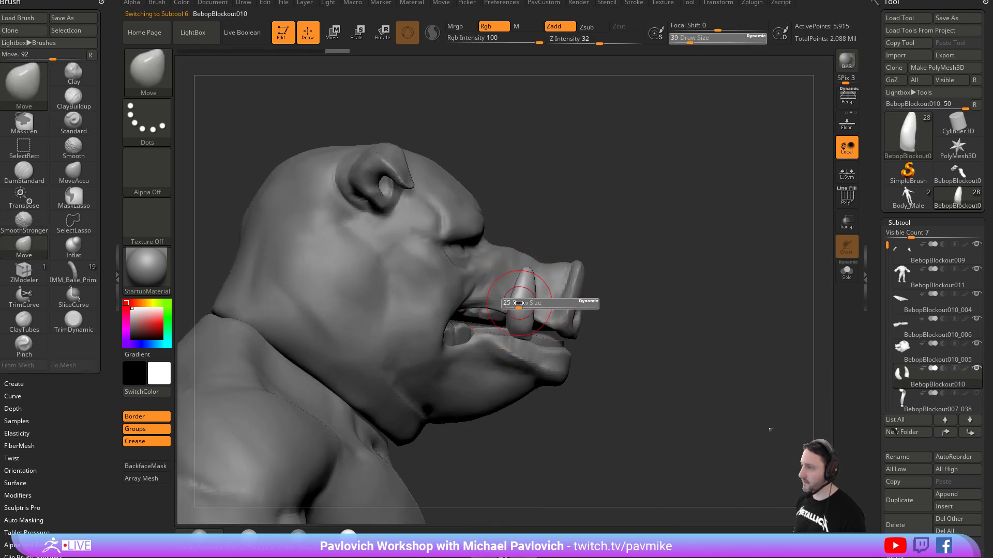
pyautogui.moveTo(618, 281); pyautogui.dragTo(526, 289)
pyautogui.press('shift')
pyautogui.moveTo(521, 335)
pyautogui.mouseDown(button='right')
pyautogui.moveTo(620, 312)
pyautogui.moveTo(509, 301)
pyautogui.mouseUp(button='right')
# Refine the tusks' form with the Standard brush at draw size 27.
pyautogui.press(']')
pyautogui.moveTo(690, 316); pyautogui.dragTo(641, 310)
pyautogui.press('2')
pyautogui.press('s')
pyautogui.moveTo(740, 305)
pyautogui.mouseDown()
pyautogui.moveTo(762, 314)
pyautogui.moveTo(766, 279)
pyautogui.mouseUp()
pyautogui.click(985, 2)
pyautogui.moveTo(654, 249); pyautogui.dragTo(630, 257)
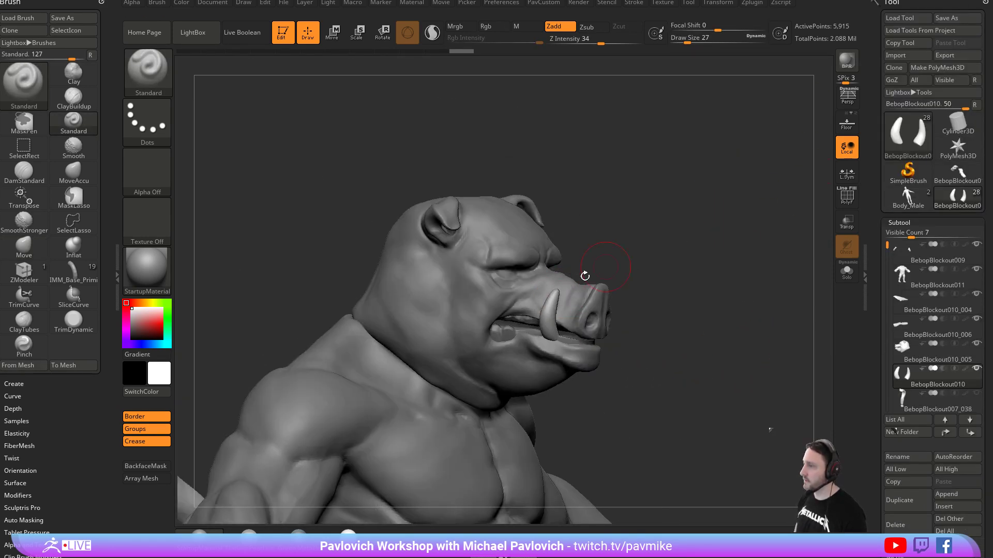
# Switch to the BebopBlockout010_005 pig head and reshape the lips around the tusk with the Move brush.
pyautogui.keyDown('alt'); pyautogui.click(540, 344); pyautogui.keyUp('alt')
pyautogui.keyDown('ctrl'); pyautogui.moveTo(660, 297); pyautogui.dragTo(669, 316, button='right'); pyautogui.keyUp('ctrl')
pyautogui.moveTo(641, 309)
pyautogui.mouseDown()
pyautogui.moveTo(632, 331)
pyautogui.moveTo(705, 296)
pyautogui.moveTo(639, 297)
pyautogui.mouseUp()
pyautogui.press('s')
pyautogui.click(546, 346)
pyautogui.press('s')
pyautogui.click(620, 328)
pyautogui.press('b')
pyautogui.press('m')
pyautogui.press('v')
pyautogui.moveTo(467, 388)
pyautogui.mouseDown()
pyautogui.moveTo(574, 408)
pyautogui.moveTo(666, 331)
pyautogui.moveTo(701, 265)
pyautogui.moveTo(723, 250)
pyautogui.moveTo(717, 266)
pyautogui.moveTo(700, 266)
pyautogui.moveTo(744, 273)
pyautogui.moveTo(722, 261)
pyautogui.mouseUp()
# Build up the corner of the mouth with the Standard brush at draw size 16 and Z intensity 32, then smooth it.
pyautogui.press('b')
pyautogui.press('s')
pyautogui.press('t')
pyautogui.press('s')
pyautogui.click(516, 311)
pyautogui.press('s')
pyautogui.click(522, 308)
pyautogui.moveTo(519, 314); pyautogui.dragTo(529, 315)
pyautogui.press('s')
pyautogui.click(516, 317)
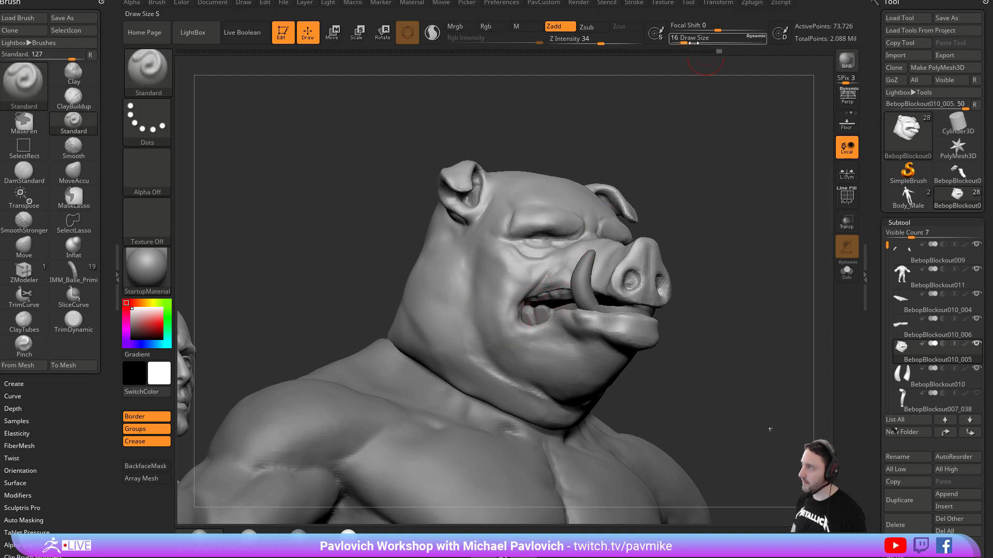
pyautogui.click(599, 44)
pyautogui.keyDown('shift'); pyautogui.moveTo(509, 311); pyautogui.dragTo(518, 315); pyautogui.keyUp('shift')
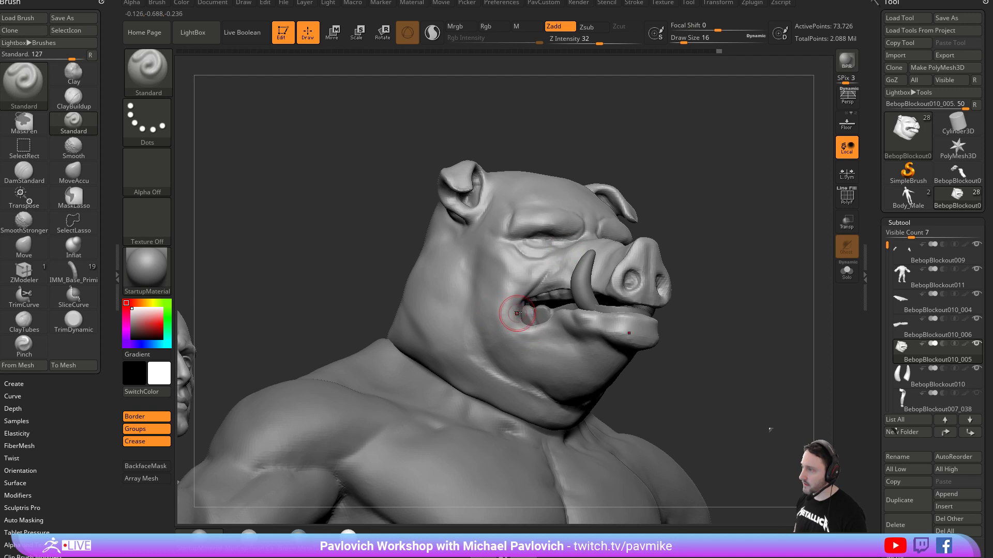
# Reshape the pig head's mouth corner with the Move brush at draw size 12.
pyautogui.moveTo(732, 254); pyautogui.dragTo(758, 262)
pyautogui.press('s')
pyautogui.click(569, 339)
pyautogui.press('b')
pyautogui.press('m')
pyautogui.press('v')
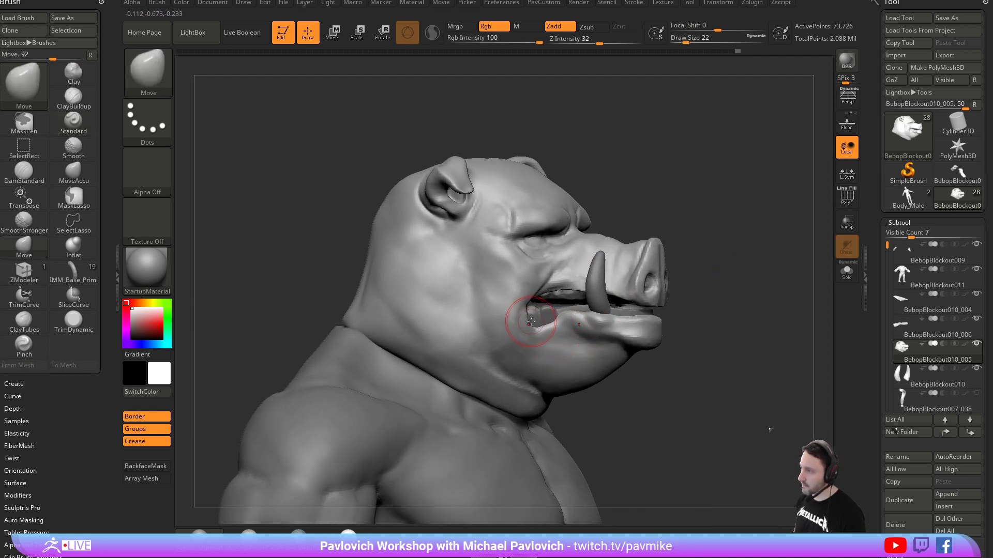
pyautogui.press('s')
pyautogui.click(524, 319)
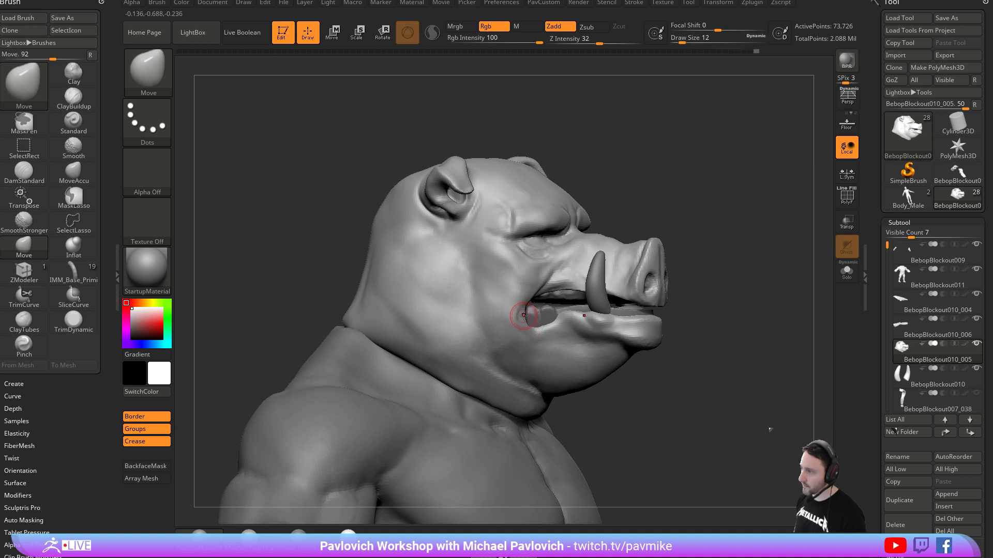
pyautogui.moveTo(685, 279); pyautogui.dragTo(606, 283)
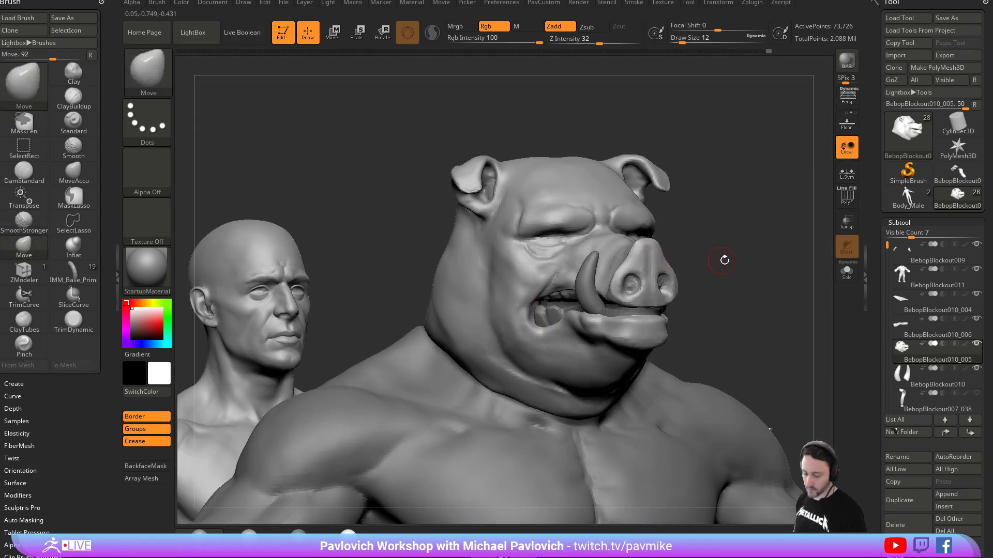
# Puff up the flesh around the mouth corner with the Inflat brush at draw size 27.
pyautogui.press('b')
pyautogui.press('i')
pyautogui.press('n')
pyautogui.moveTo(719, 259); pyautogui.dragTo(685, 282)
pyautogui.press('s')
pyautogui.click(558, 327)
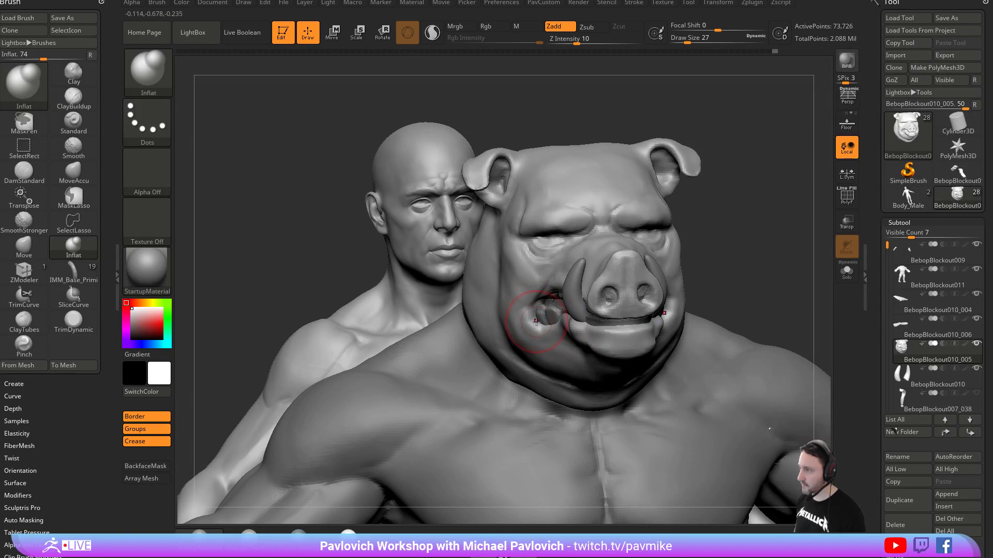
# Adjust the cheek and mouth area with the Move brush, then refine it with the Standard brush.
pyautogui.press('b')
pyautogui.press('m')
pyautogui.press('v')
pyautogui.moveTo(773, 271)
pyautogui.keyDown('shift'); pyautogui.mouseDown()
pyautogui.moveTo(792, 258)
pyautogui.moveTo(760, 269)
pyautogui.moveTo(749, 235)
pyautogui.moveTo(734, 261)
pyautogui.mouseUp(); pyautogui.keyUp('shift')
pyautogui.press('b')
pyautogui.press('s')
pyautogui.press('t')
pyautogui.press('s')
pyautogui.click(746, 259)
# Carve the cheek fold around the corner of the mouth with the DamStandard brush at draw size 20.
pyautogui.press('b')
pyautogui.press('d')
pyautogui.press('s')
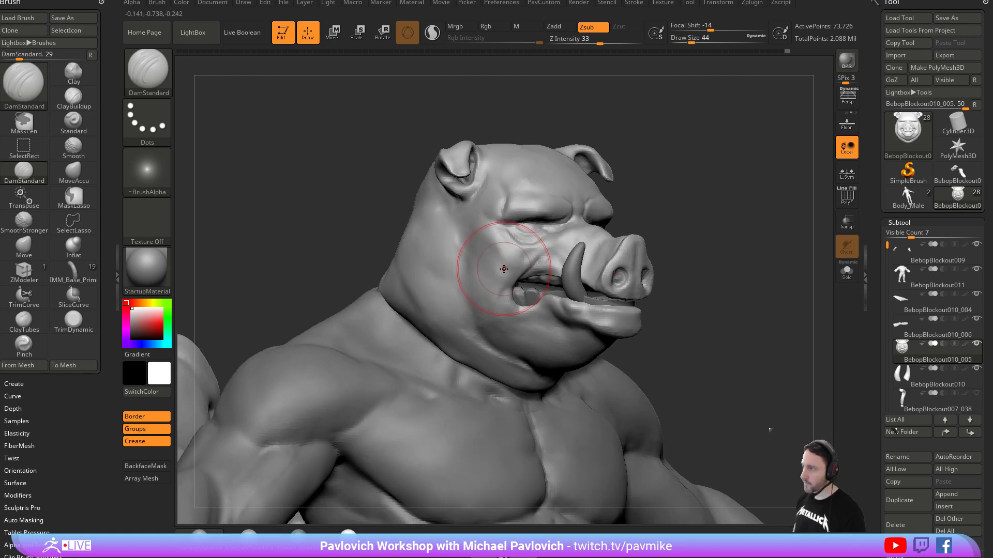
pyautogui.press('s')
pyautogui.moveTo(500, 273); pyautogui.dragTo(494, 274)
pyautogui.keyDown('alt'); pyautogui.moveTo(667, 221); pyautogui.dragTo(683, 230); pyautogui.keyUp('alt')
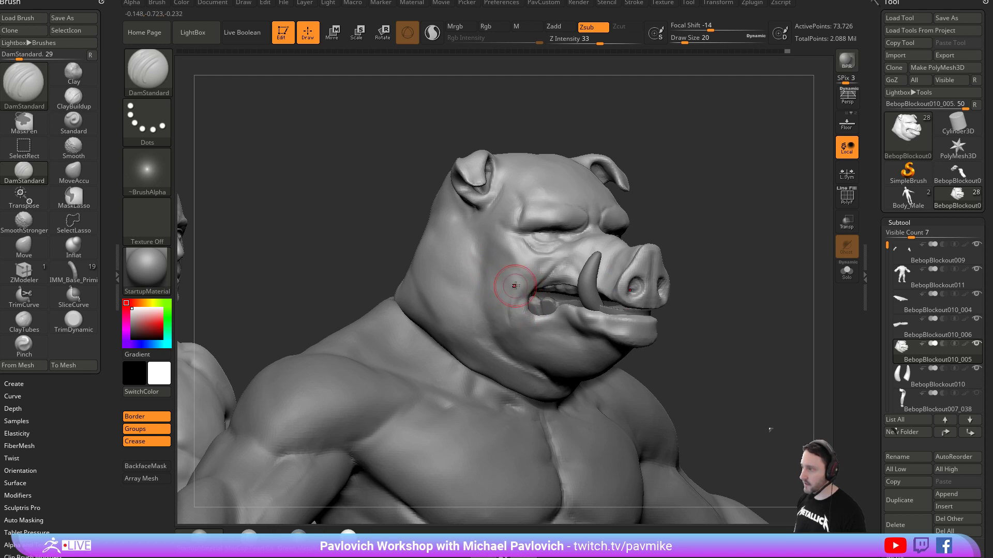
pyautogui.moveTo(643, 295); pyautogui.dragTo(527, 330, button='right')
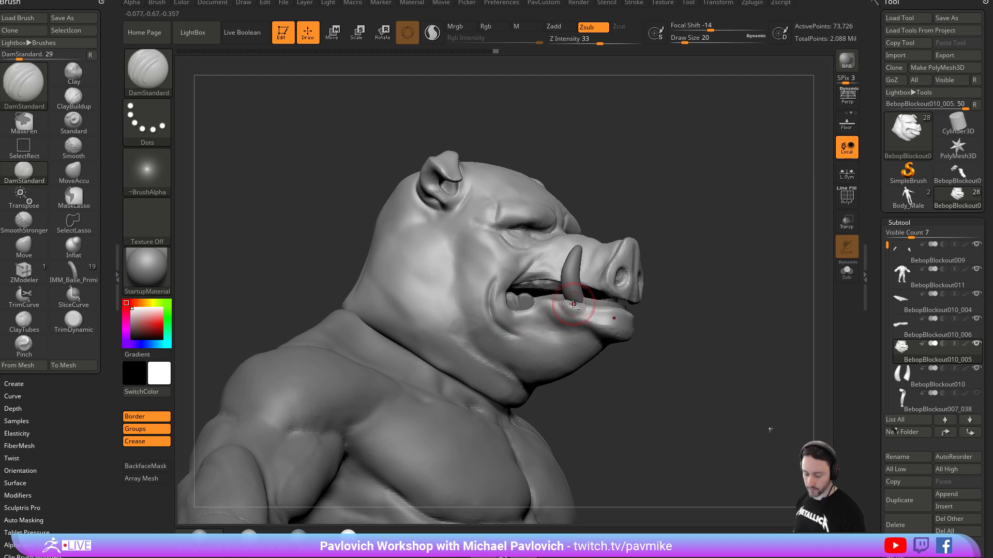
# Build up the cheek behind the mouth with the Clay brush at draw size 23, then smooth it.
pyautogui.press('b')
pyautogui.press('c')
pyautogui.press('l')
pyautogui.moveTo(665, 184)
pyautogui.mouseDown(button='right')
pyautogui.moveTo(490, 284)
pyautogui.moveTo(688, 281)
pyautogui.moveTo(711, 186)
pyautogui.moveTo(556, 332)
pyautogui.moveTo(722, 246)
pyautogui.moveTo(706, 232)
pyautogui.moveTo(609, 254)
pyautogui.mouseUp(button='right')
pyautogui.press('shift')
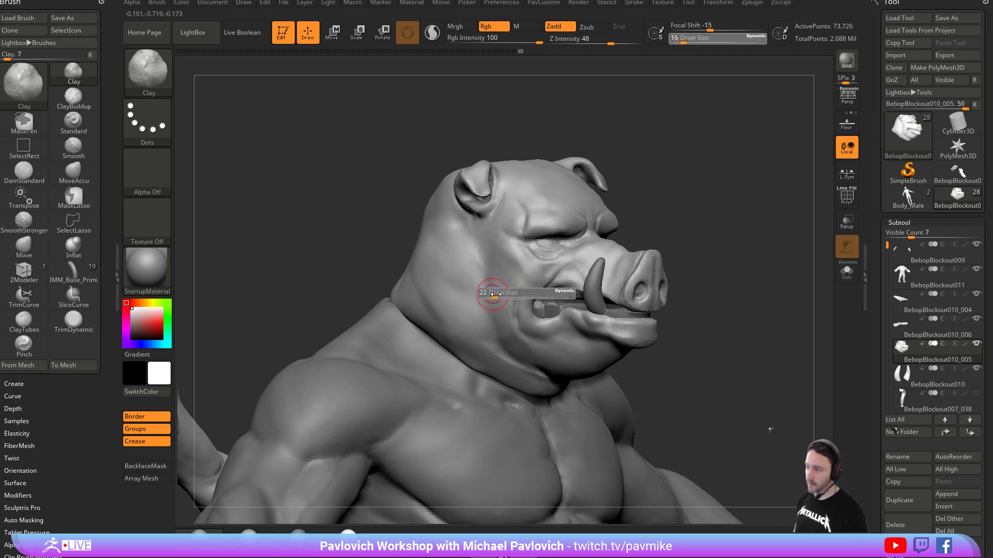
pyautogui.moveTo(498, 320)
pyautogui.mouseDown(button='right')
pyautogui.moveTo(640, 291)
pyautogui.moveTo(731, 238)
pyautogui.moveTo(622, 280)
pyautogui.moveTo(548, 277)
pyautogui.mouseUp(button='right')
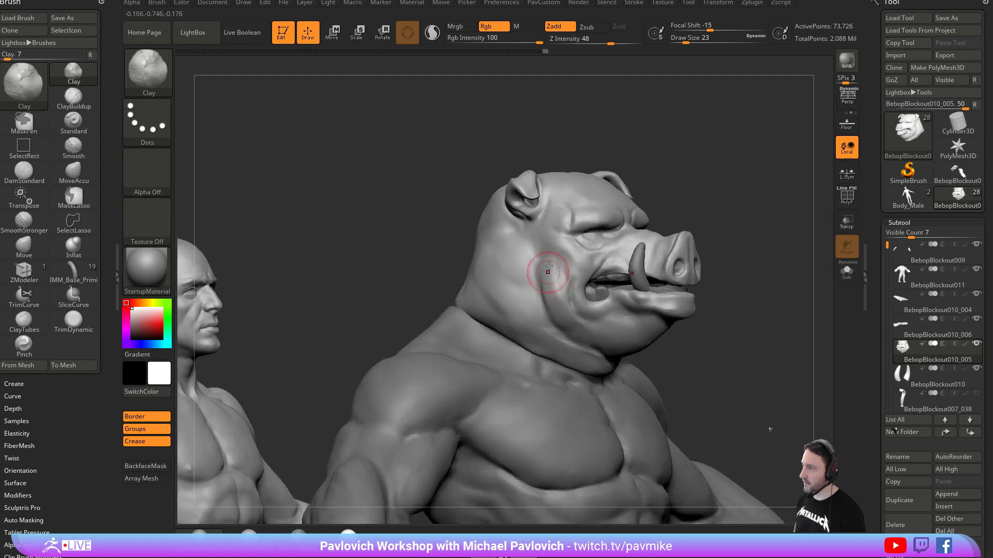
pyautogui.press('shift')
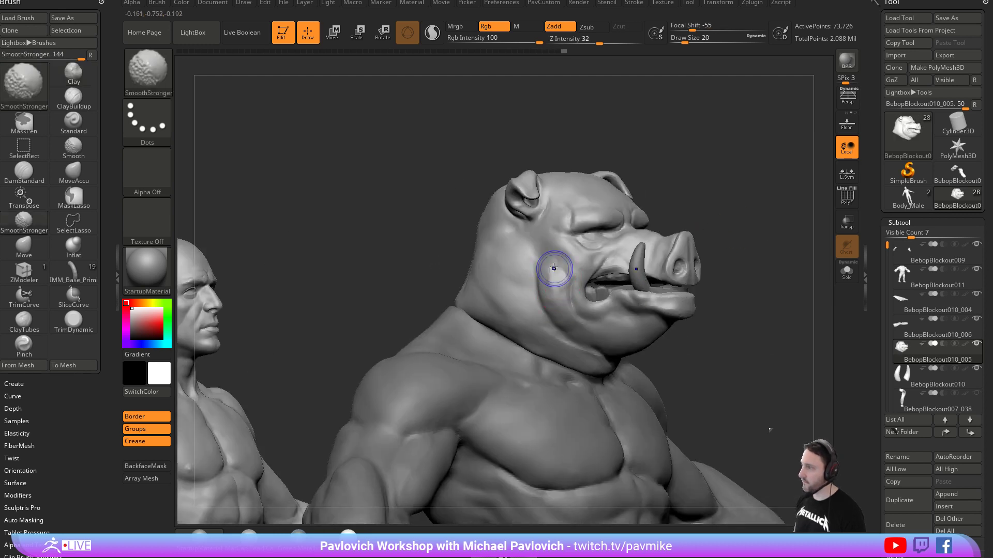
# Touch up the lower lip with the Clay brush at draw size 13, then smooth the jowl at Z intensity 45.
pyautogui.moveTo(577, 331)
pyautogui.mouseDown(button='right')
pyautogui.moveTo(672, 290)
pyautogui.moveTo(763, 226)
pyautogui.moveTo(760, 257)
pyautogui.moveTo(722, 249)
pyautogui.moveTo(676, 258)
pyautogui.moveTo(694, 248)
pyautogui.moveTo(753, 229)
pyautogui.moveTo(631, 304)
pyautogui.mouseUp(button='right')
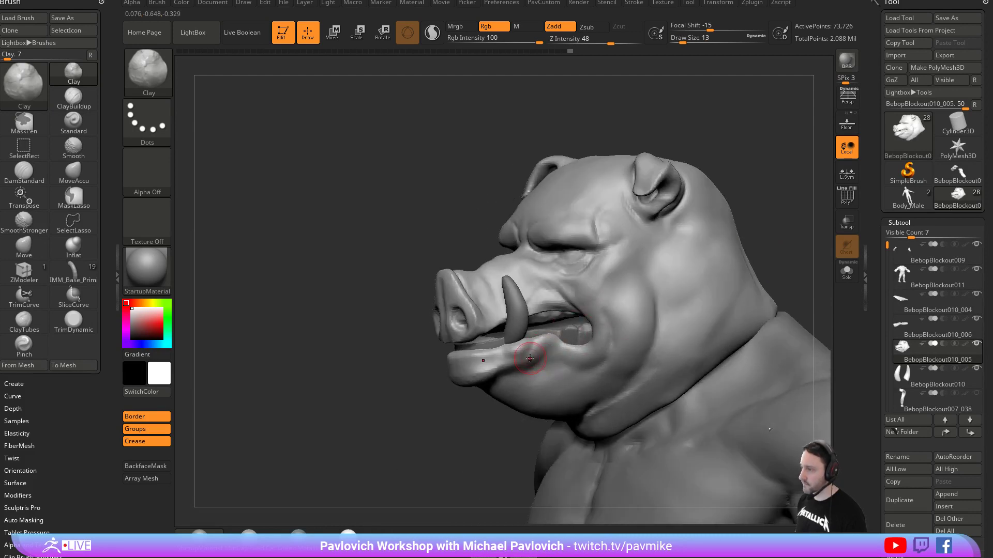
pyautogui.press('shift')
pyautogui.keyDown('shift'); pyautogui.moveTo(439, 407); pyautogui.dragTo(616, 221, button='right'); pyautogui.keyUp('shift')
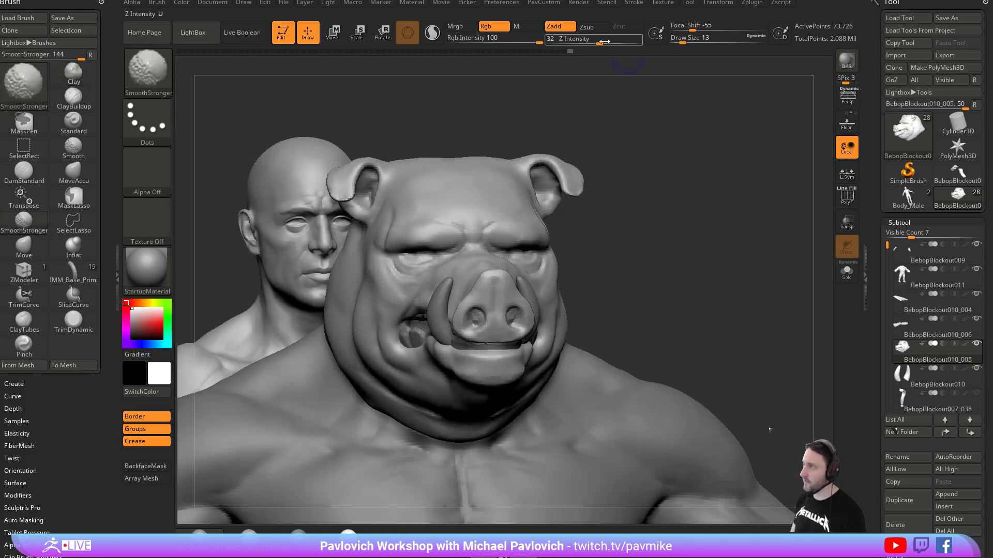
pyautogui.moveTo(676, 149)
pyautogui.mouseDown(button='right')
pyautogui.moveTo(726, 185)
pyautogui.moveTo(749, 255)
pyautogui.moveTo(729, 246)
pyautogui.moveTo(722, 253)
pyautogui.moveTo(741, 273)
pyautogui.moveTo(729, 262)
pyautogui.moveTo(742, 259)
pyautogui.moveTo(734, 261)
pyautogui.mouseUp(button='right')
pyautogui.press('shift')
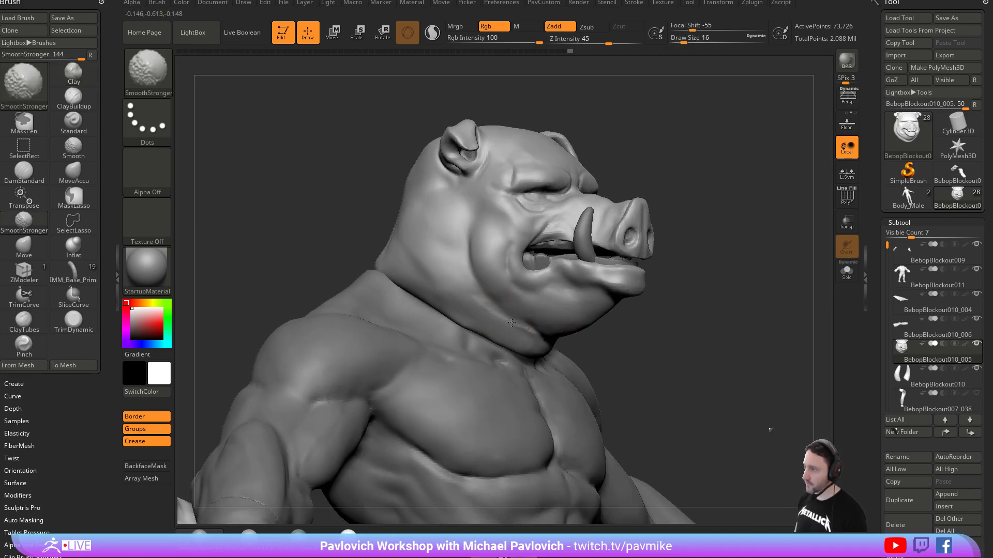
# Carve the fold under the jaw with the DamStandard brush at draw size 39.
pyautogui.moveTo(807, 282); pyautogui.dragTo(690, 236, button='right')
pyautogui.press('b')
pyautogui.press('d')
pyautogui.press('s')
pyautogui.press('[')
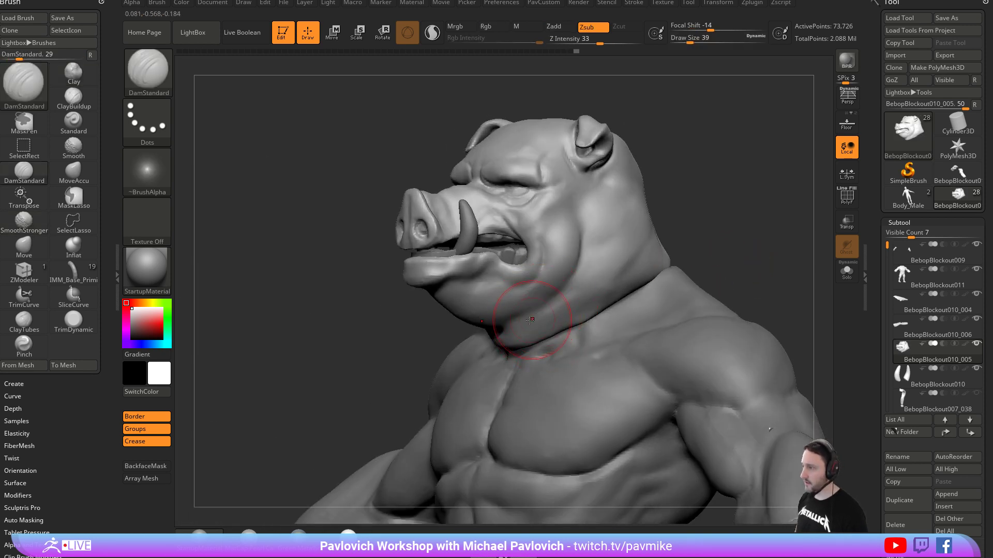
# Build up the jowl and neck folds with the Standard brush at draw size 39 and smooth the transitions.
pyautogui.press('b')
pyautogui.press('s')
pyautogui.press('t')
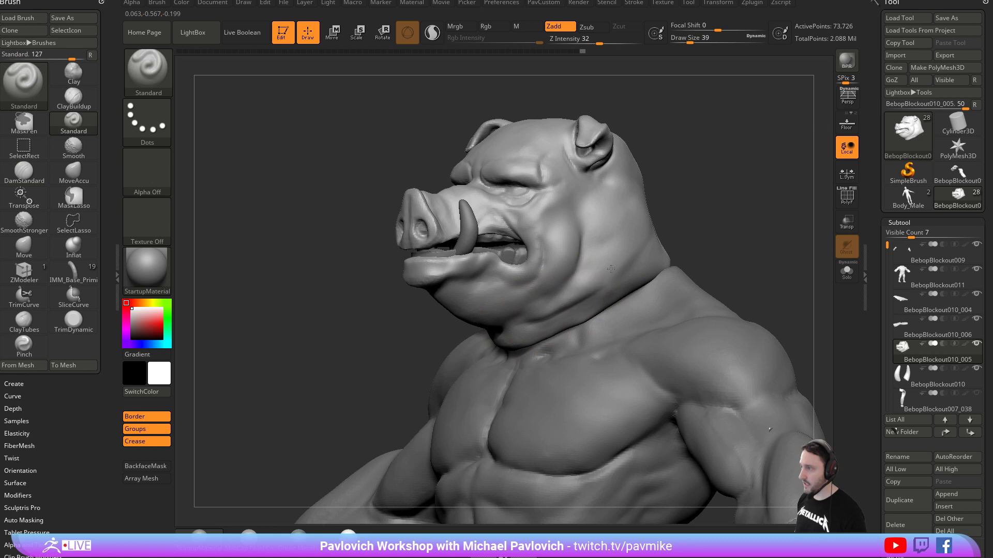
pyautogui.press('shift')
pyautogui.moveTo(775, 202)
pyautogui.mouseDown()
pyautogui.moveTo(738, 194)
pyautogui.moveTo(695, 250)
pyautogui.moveTo(660, 259)
pyautogui.moveTo(677, 252)
pyautogui.moveTo(555, 326)
pyautogui.mouseUp()
pyautogui.press('shift')
pyautogui.keyDown('ctrl'); pyautogui.moveTo(597, 303); pyautogui.dragTo(634, 274, button='right'); pyautogui.keyUp('ctrl')
pyautogui.keyDown('shift'); pyautogui.moveTo(558, 308); pyautogui.dragTo(579, 305); pyautogui.keyUp('shift')
pyautogui.moveTo(579, 305)
pyautogui.mouseDown(button='right')
pyautogui.moveTo(691, 226)
pyautogui.moveTo(723, 233)
pyautogui.mouseUp(button='right')
pyautogui.moveTo(652, 254)
pyautogui.keyDown('ctrl'); pyautogui.mouseDown(button='right')
pyautogui.moveTo(760, 206)
pyautogui.moveTo(675, 246)
pyautogui.moveTo(687, 222)
pyautogui.moveTo(672, 200)
pyautogui.moveTo(718, 204)
pyautogui.moveTo(693, 243)
pyautogui.mouseUp(button='right'); pyautogui.keyUp('ctrl')
# Cut in the crease where the ear meets the forehead with the DamStandard brush at draw size 17.
pyautogui.press('3')
pyautogui.keyDown('ctrl'); pyautogui.moveTo(693, 243); pyautogui.dragTo(532, 277, button='right'); pyautogui.keyUp('ctrl')
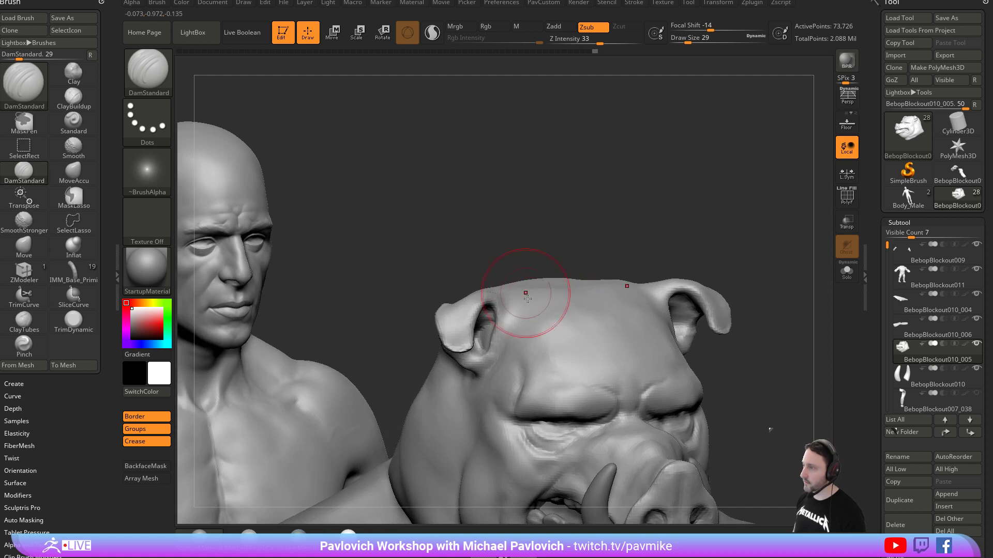
pyautogui.press('[')
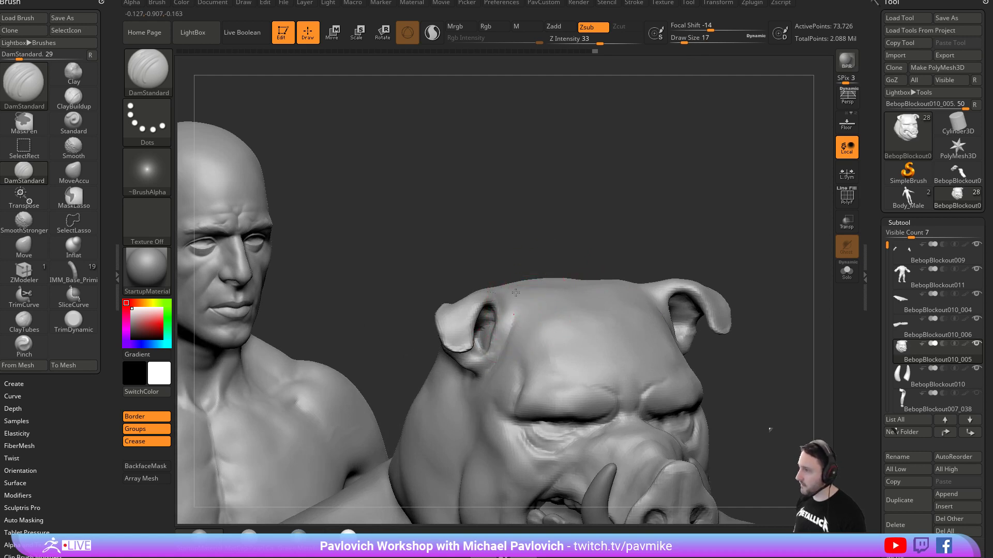
pyautogui.moveTo(512, 265)
pyautogui.mouseDown()
pyautogui.moveTo(590, 241)
pyautogui.moveTo(485, 308)
pyautogui.moveTo(482, 324)
pyautogui.moveTo(504, 352)
pyautogui.mouseUp()
pyautogui.moveTo(638, 233)
pyautogui.mouseDown(button='right')
pyautogui.moveTo(563, 264)
pyautogui.moveTo(595, 267)
pyautogui.mouseUp(button='right')
pyautogui.moveTo(729, 313)
pyautogui.keyDown('alt'); pyautogui.mouseDown(button='right')
pyautogui.moveTo(718, 256)
pyautogui.moveTo(703, 243)
pyautogui.moveTo(640, 286)
pyautogui.mouseUp(button='right'); pyautogui.keyUp('alt')
# Deepen the crease beneath the ear with the DamStandard brush at draw size 13, smoothing the area around it.
pyautogui.moveTo(763, 202); pyautogui.dragTo(572, 248)
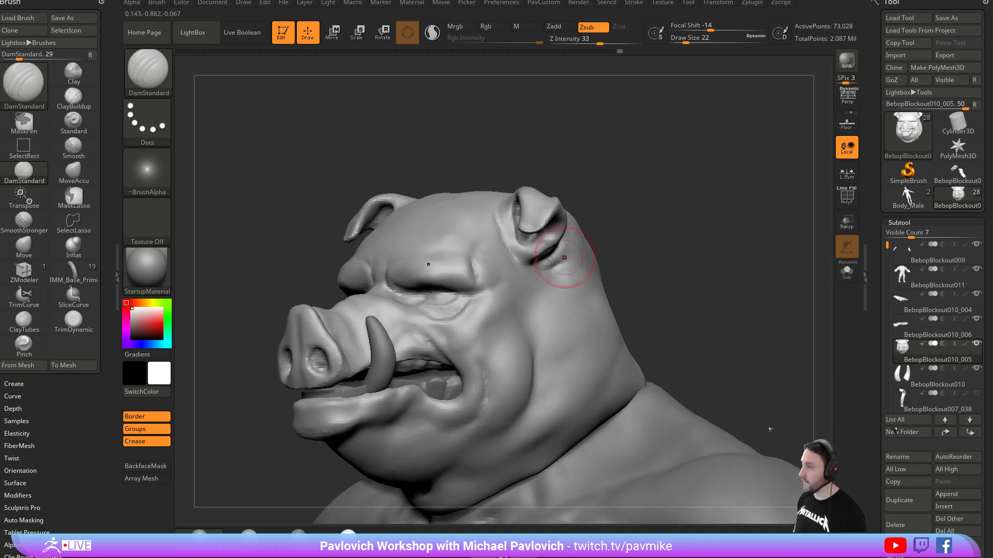
pyautogui.keyDown('shift'); pyautogui.moveTo(504, 266); pyautogui.dragTo(517, 262); pyautogui.keyUp('shift')
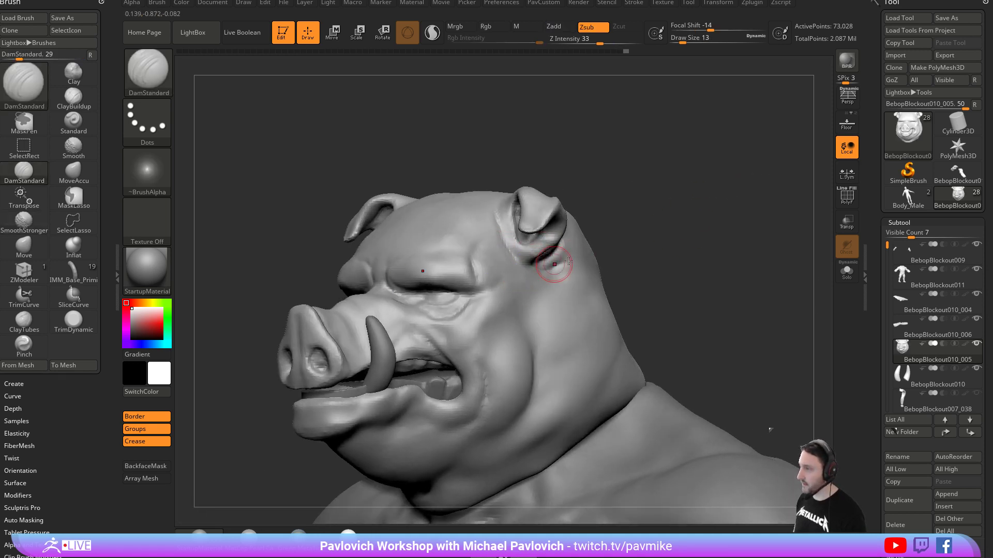
pyautogui.moveTo(719, 222); pyautogui.dragTo(630, 246)
# Nudge the lower edge of the ear into shape with the Move brush at draw size 9.
pyautogui.moveTo(592, 273)
pyautogui.mouseDown(button='right')
pyautogui.moveTo(587, 261)
pyautogui.moveTo(598, 268)
pyautogui.moveTo(648, 233)
pyautogui.moveTo(548, 294)
pyautogui.mouseUp(button='right')
pyautogui.press('b')
pyautogui.press('m')
pyautogui.press('v')
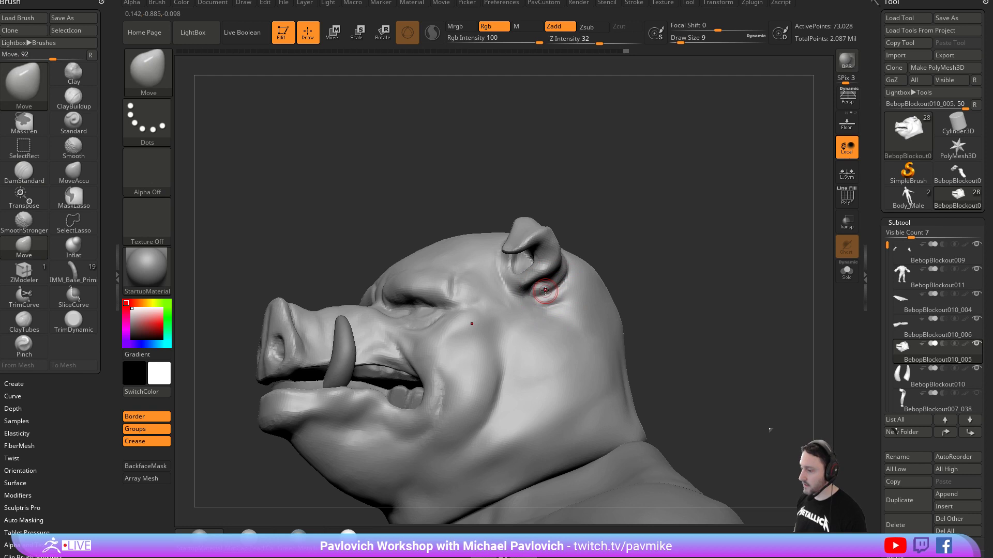
# Carve the inner ear and its lower rim with the DamStandard brush at draw size 17, then smooth the strokes.
pyautogui.moveTo(634, 259)
pyautogui.mouseDown(button='right')
pyautogui.moveTo(531, 290)
pyautogui.moveTo(605, 259)
pyautogui.moveTo(569, 239)
pyautogui.moveTo(531, 278)
pyautogui.mouseUp(button='right')
pyautogui.press('b')
pyautogui.press('d')
pyautogui.press('s')
pyautogui.press('s')
pyautogui.moveTo(531, 278); pyautogui.dragTo(528, 278)
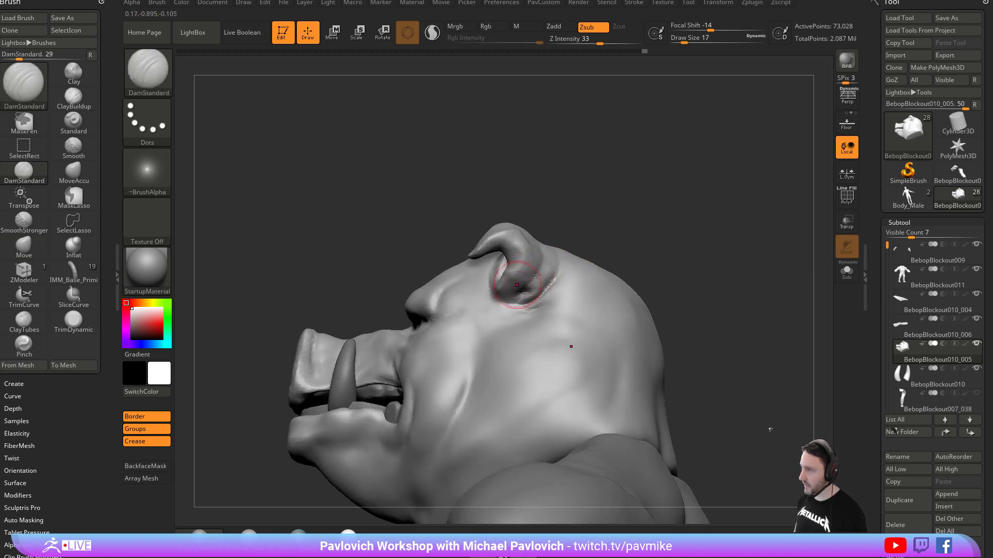
pyautogui.moveTo(514, 297); pyautogui.dragTo(597, 249, button='right')
pyautogui.keyDown('shift'); pyautogui.moveTo(554, 283); pyautogui.dragTo(520, 289); pyautogui.keyUp('shift')
# Reshape the folded ear flap with the Move brush.
pyautogui.moveTo(581, 215)
pyautogui.mouseDown(button='right')
pyautogui.moveTo(636, 269)
pyautogui.moveTo(691, 268)
pyautogui.moveTo(660, 235)
pyautogui.moveTo(715, 262)
pyautogui.moveTo(693, 249)
pyautogui.moveTo(586, 286)
pyautogui.mouseUp(button='right')
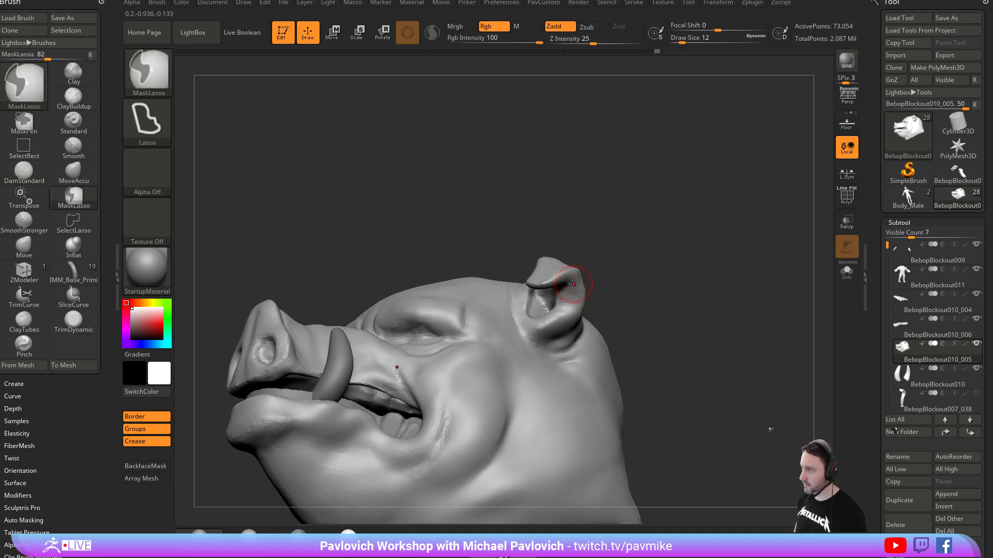
pyautogui.press(']')
pyautogui.moveTo(575, 278); pyautogui.dragTo(531, 255, button='right')
pyautogui.moveTo(594, 200)
pyautogui.mouseDown(button='right')
pyautogui.moveTo(514, 277)
pyautogui.moveTo(662, 217)
pyautogui.moveTo(641, 232)
pyautogui.moveTo(672, 224)
pyautogui.moveTo(677, 240)
pyautogui.mouseUp(button='right')
pyautogui.press('b')
pyautogui.press('m')
pyautogui.press('v')
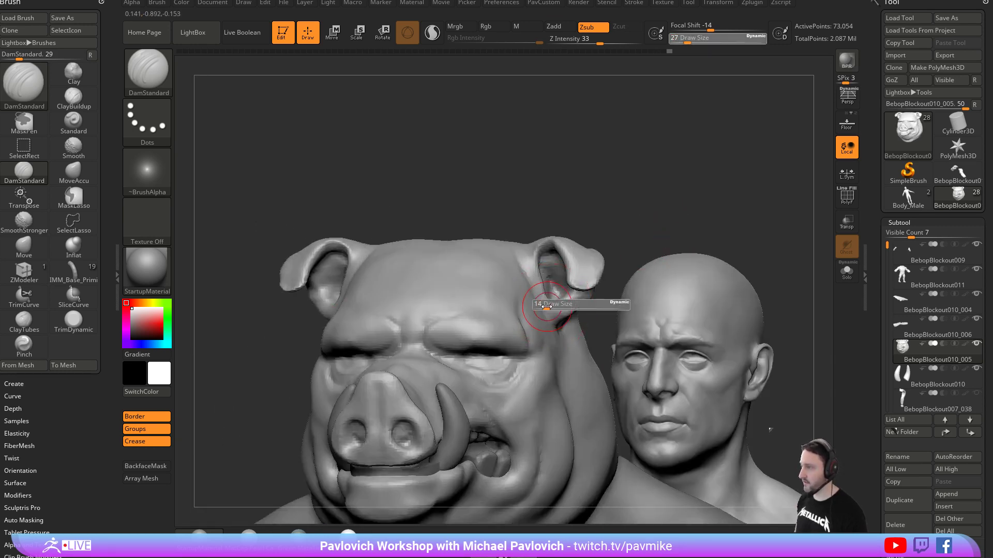
# Add volume to the ear with the Clay brush.
pyautogui.moveTo(641, 244)
pyautogui.mouseDown(button='right')
pyautogui.moveTo(627, 219)
pyautogui.moveTo(536, 277)
pyautogui.moveTo(636, 239)
pyautogui.moveTo(616, 185)
pyautogui.moveTo(547, 269)
pyautogui.mouseUp(button='right')
pyautogui.press('b')
pyautogui.press('c')
pyautogui.press('l')
pyautogui.moveTo(625, 234)
pyautogui.mouseDown(button='right')
pyautogui.moveTo(584, 228)
pyautogui.moveTo(614, 239)
pyautogui.mouseUp(button='right')
# Define the inside of the ear fold with the DamStandard brush at draw size 12.
pyautogui.press('b')
pyautogui.press('d')
pyautogui.press('s')
pyautogui.moveTo(533, 275); pyautogui.dragTo(555, 274, button='right')
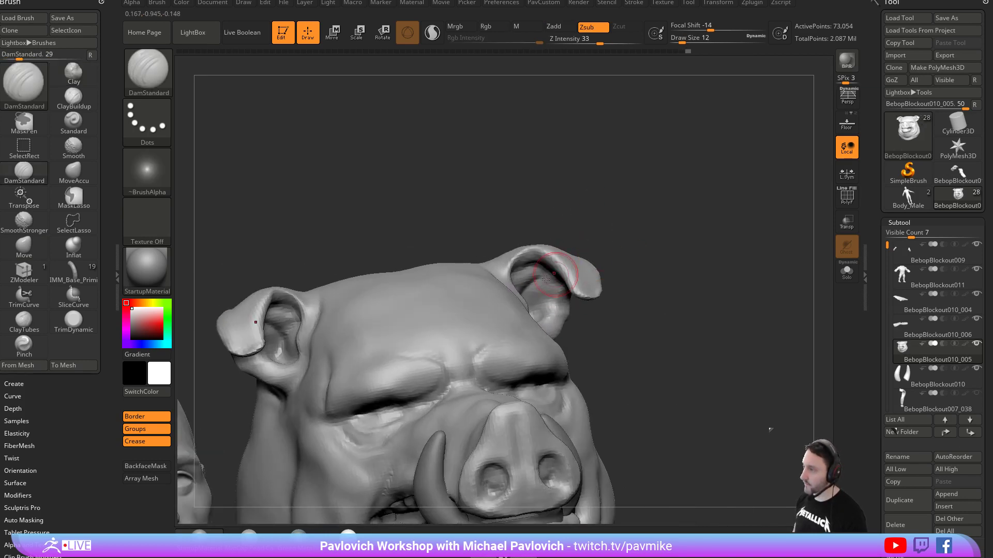
# Tighten the ear's rim with the Pinch brush.
pyautogui.moveTo(616, 248)
pyautogui.mouseDown(button='right')
pyautogui.moveTo(636, 233)
pyautogui.moveTo(628, 220)
pyautogui.moveTo(653, 213)
pyautogui.moveTo(544, 316)
pyautogui.mouseUp(button='right')
pyautogui.press('b')
pyautogui.press('p')
pyautogui.press('i')
pyautogui.press('s')
pyautogui.moveTo(543, 316); pyautogui.dragTo(539, 323)
pyautogui.moveTo(539, 323)
pyautogui.mouseDown(button='right')
pyautogui.moveTo(509, 317)
pyautogui.moveTo(543, 315)
pyautogui.mouseUp(button='right')
# Adjust the ear's outline from below with the Move brush at draw size 14.
pyautogui.press('b')
pyautogui.press('m')
pyautogui.press('v')
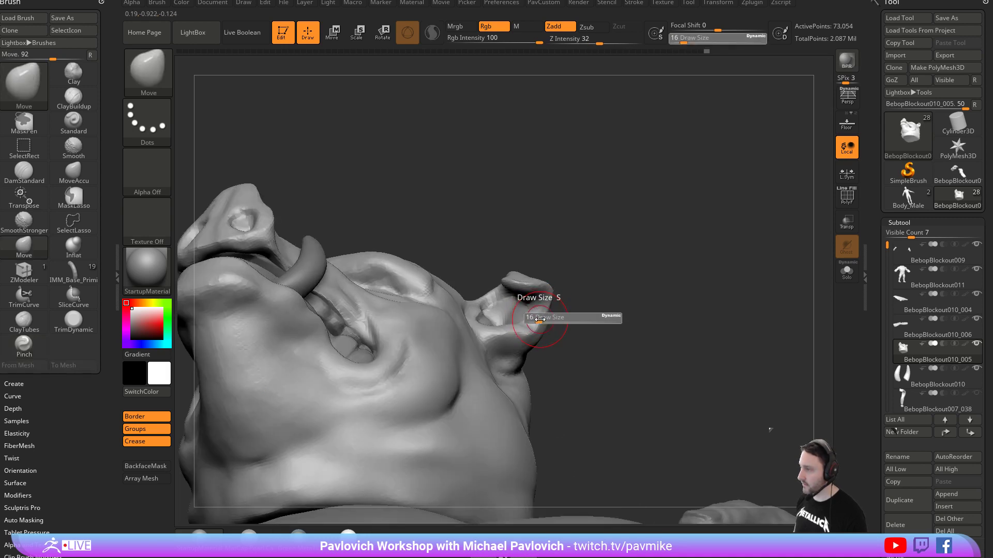
pyautogui.moveTo(605, 299)
pyautogui.mouseDown(button='right')
pyautogui.moveTo(605, 263)
pyautogui.moveTo(566, 305)
pyautogui.mouseUp(button='right')
pyautogui.press('s')
pyautogui.moveTo(566, 305); pyautogui.dragTo(563, 305)
pyautogui.moveTo(564, 283); pyautogui.dragTo(534, 301, button='right')
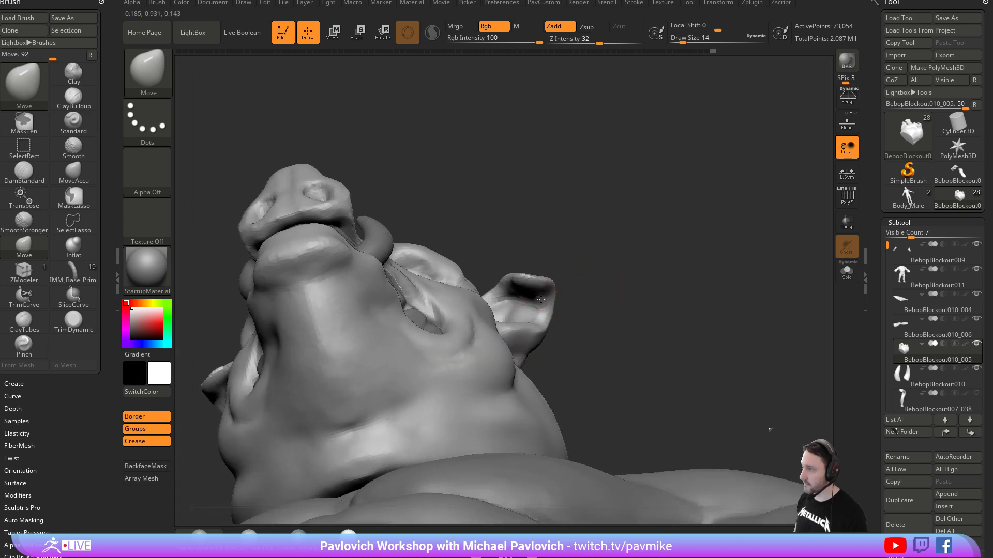
pyautogui.moveTo(542, 264); pyautogui.dragTo(531, 303, button='right')
# Refine the ear's front edge with the DamStandard brush at draw size 14.
pyautogui.moveTo(638, 260); pyautogui.dragTo(635, 257, button='right')
pyautogui.moveTo(618, 223); pyautogui.dragTo(636, 213, button='right')
pyautogui.press('b')
pyautogui.press('d')
pyautogui.press('s')
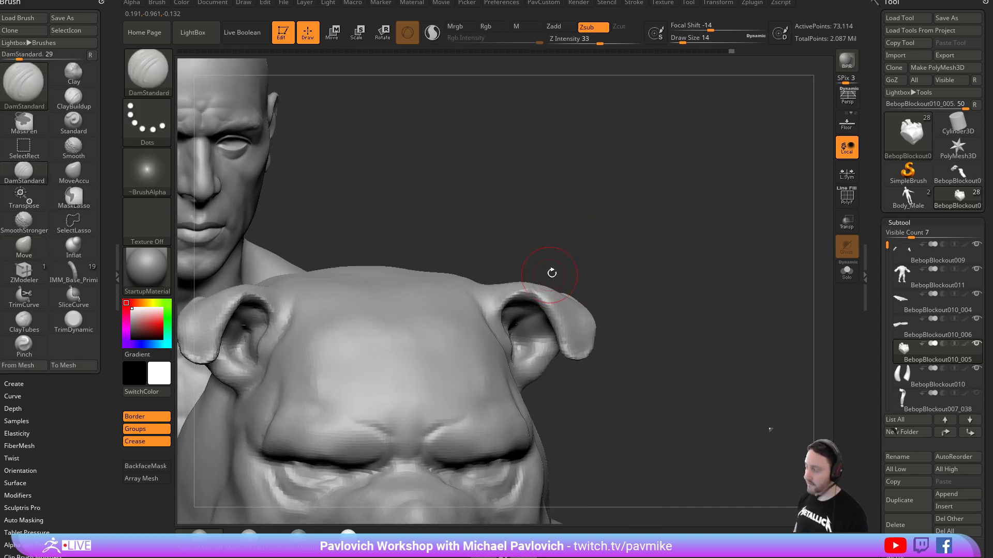
# Check the DynaMesh settings of the BebopBlockout011 body, the BebopBlockout010_005 head and the BebopBlockout009 hands.
pyautogui.moveTo(659, 251)
pyautogui.keyDown('ctrl'); pyautogui.mouseDown(button='right')
pyautogui.moveTo(656, 223)
pyautogui.moveTo(664, 242)
pyautogui.moveTo(676, 231)
pyautogui.moveTo(670, 242)
pyautogui.moveTo(634, 199)
pyautogui.moveTo(731, 224)
pyautogui.moveTo(715, 236)
pyautogui.mouseUp(button='right'); pyautogui.keyUp('ctrl')
pyautogui.press('2')
pyautogui.moveTo(715, 236)
pyautogui.keyDown('alt'); pyautogui.mouseDown(button='right')
pyautogui.moveTo(690, 233)
pyautogui.moveTo(713, 241)
pyautogui.moveTo(628, 260)
pyautogui.mouseUp(button='right'); pyautogui.keyUp('alt')
pyautogui.keyDown('alt'); pyautogui.click(564, 274); pyautogui.keyUp('alt')
pyautogui.keyDown('alt'); pyautogui.moveTo(718, 266); pyautogui.dragTo(713, 262, button='right'); pyautogui.keyUp('alt')
pyautogui.press('4')
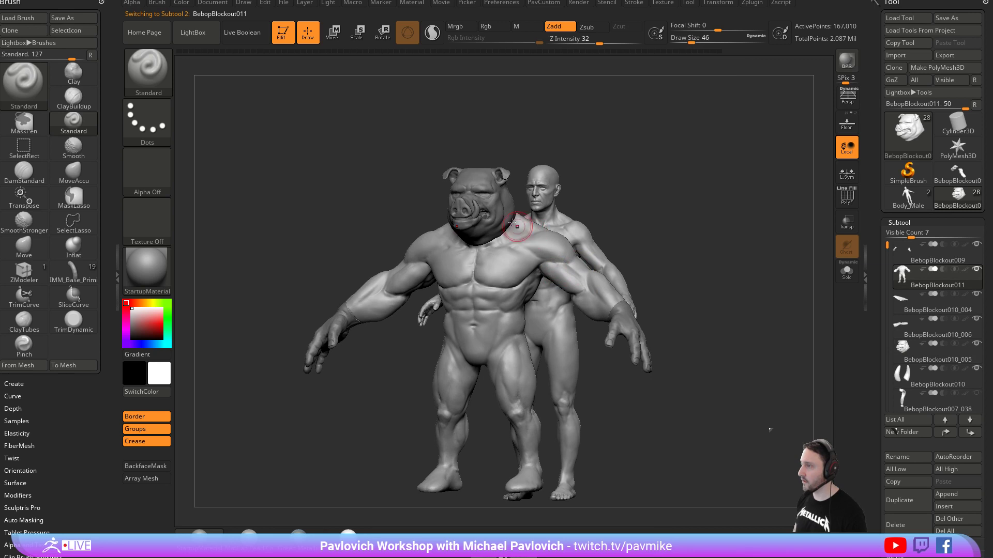
pyautogui.keyDown('alt'); pyautogui.click(491, 213); pyautogui.keyUp('alt')
pyautogui.press('4')
pyautogui.click(646, 89)
pyautogui.keyDown('alt'); pyautogui.click(633, 328); pyautogui.keyUp('alt')
pyautogui.press('4')
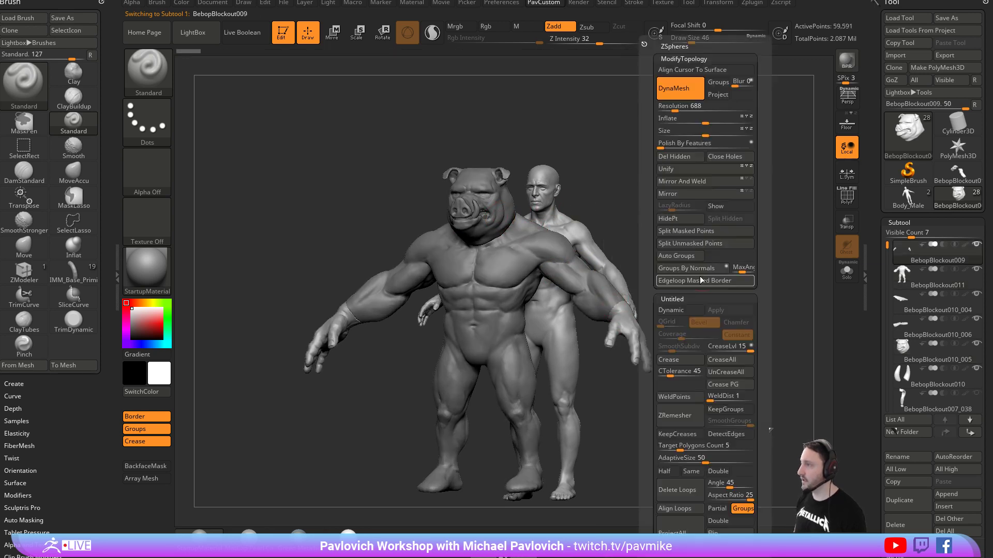
# Move the BebopBlockout011, BebopBlockout009 and BebopBlockout010_005 subtools to the top of the list, with the head first.
pyautogui.press('s')
pyautogui.moveTo(676, 285); pyautogui.dragTo(672, 286)
pyautogui.keyDown('alt'); pyautogui.moveTo(598, 240); pyautogui.dragTo(571, 236, button='right'); pyautogui.keyUp('alt')
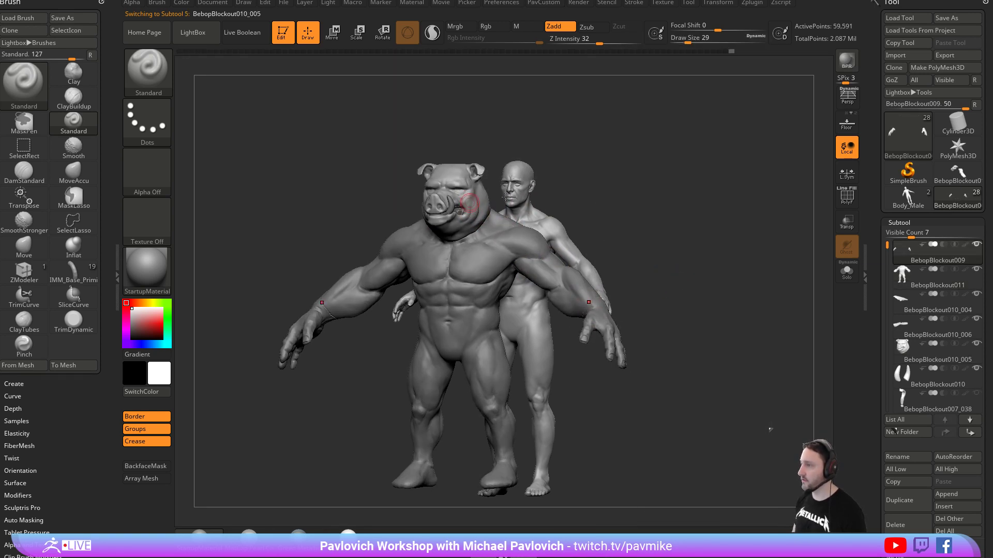
pyautogui.keyDown('alt'); pyautogui.click(489, 345); pyautogui.keyUp('alt')
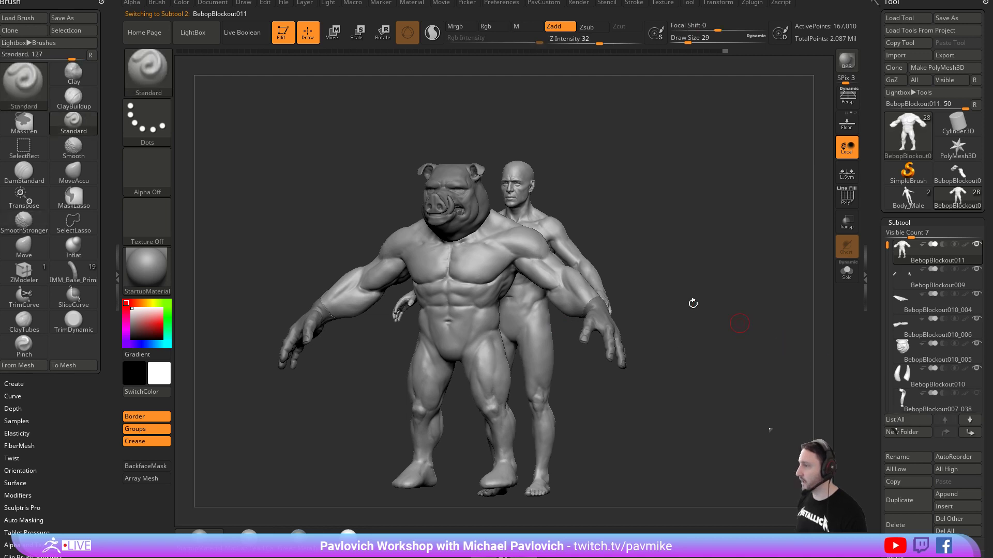
pyautogui.keyDown('alt'); pyautogui.click(594, 320); pyautogui.keyUp('alt')
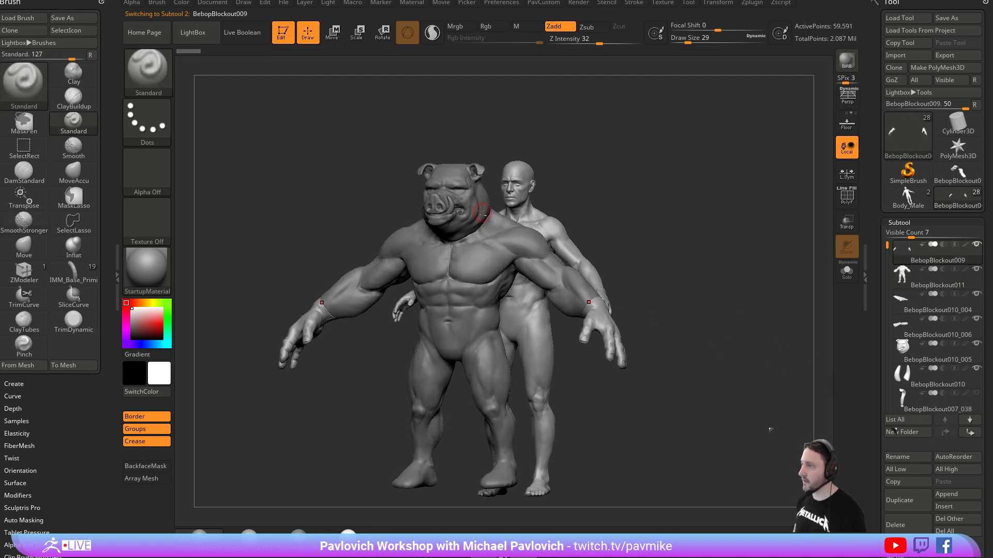
pyautogui.keyDown('alt'); pyautogui.click(484, 212); pyautogui.keyUp('alt')
pyautogui.keyDown('shift'); pyautogui.click(945, 432); pyautogui.keyUp('shift')
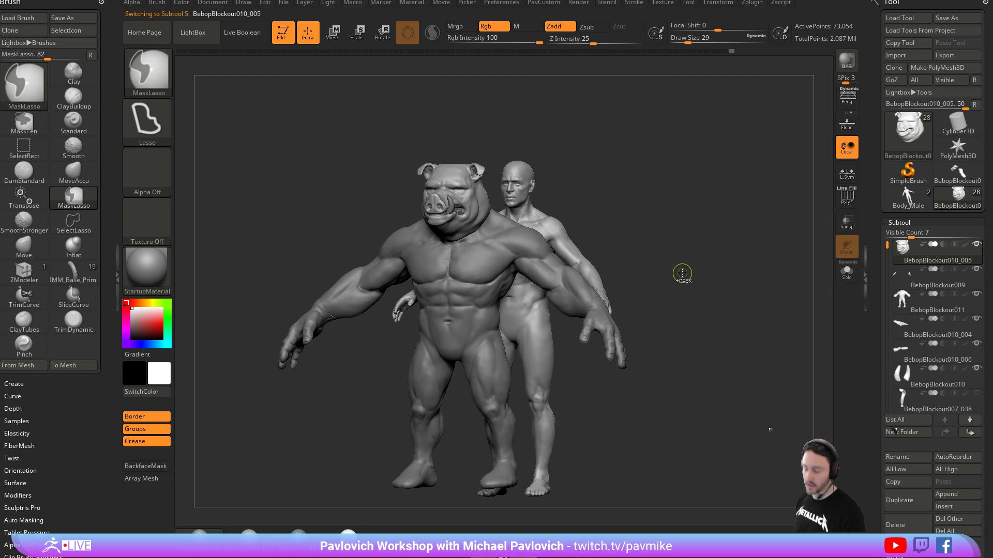
# Merge the hands and body subtools down into BebopBlockout010_005 and DynaMesh the combined figure.
pyautogui.hotkey('ctrl', 'e')
pyautogui.hotkey('ctrl', 'e')
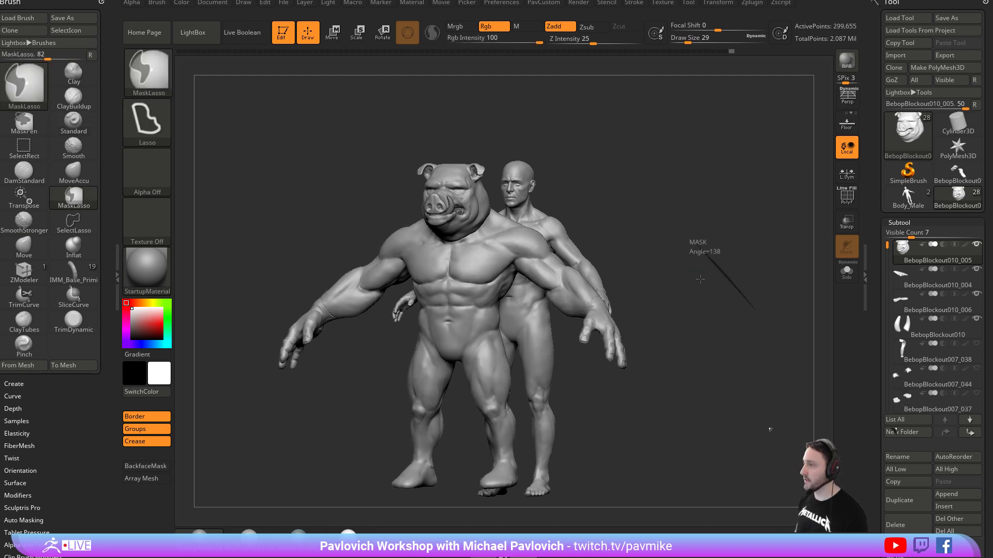
pyautogui.keyDown('ctrl'); pyautogui.moveTo(701, 289); pyautogui.dragTo(695, 253); pyautogui.keyUp('ctrl')
# Smooth the neck seam where the pig head meets the body on the combined figure using SmoothStronger.
pyautogui.moveTo(698, 237); pyautogui.dragTo(752, 299, button='right')
pyautogui.keyDown('shift'); pyautogui.moveTo(601, 299); pyautogui.dragTo(603, 293); pyautogui.keyUp('shift')
pyautogui.moveTo(793, 261)
pyautogui.mouseDown()
pyautogui.moveTo(646, 274)
pyautogui.moveTo(675, 298)
pyautogui.mouseUp()
pyautogui.moveTo(753, 328)
pyautogui.mouseDown()
pyautogui.moveTo(820, 286)
pyautogui.moveTo(671, 209)
pyautogui.moveTo(760, 262)
pyautogui.moveTo(717, 286)
pyautogui.moveTo(704, 322)
pyautogui.mouseUp()
pyautogui.press('shift')
pyautogui.moveTo(759, 265); pyautogui.dragTo(530, 291)
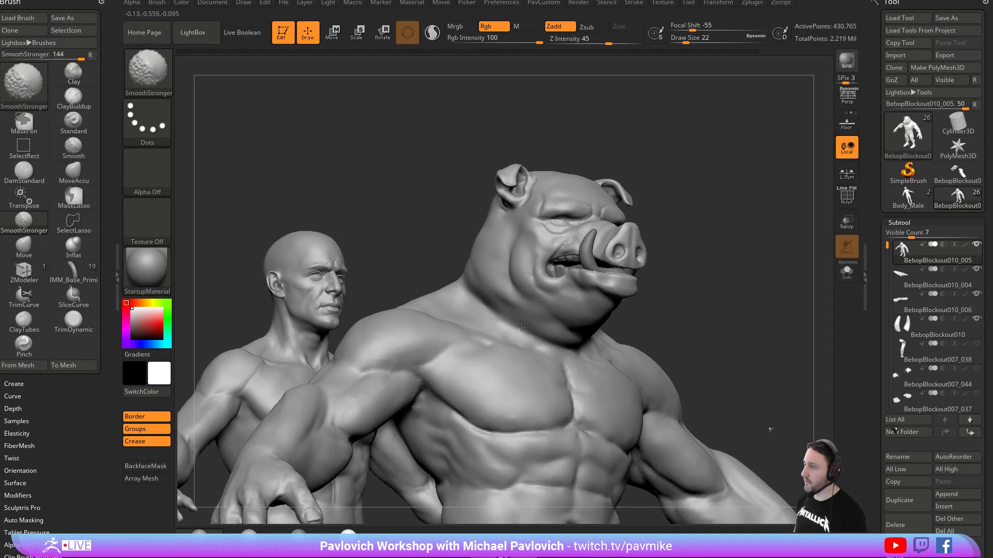
pyautogui.moveTo(497, 280); pyautogui.dragTo(623, 300, button='right')
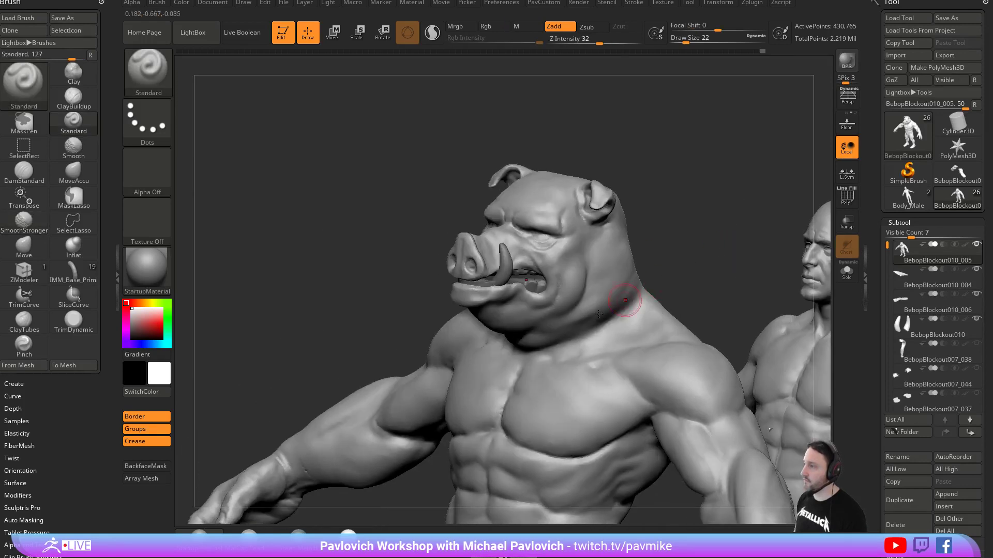
# Sharpen the crease between the jowl and the neck with the DamStandard brush.
pyautogui.moveTo(707, 246)
pyautogui.mouseDown(button='right')
pyautogui.moveTo(675, 240)
pyautogui.moveTo(641, 269)
pyautogui.mouseUp(button='right')
pyautogui.press('b')
pyautogui.press('d')
pyautogui.press('s')
pyautogui.press('s')
pyautogui.click(598, 310)
pyautogui.moveTo(632, 286); pyautogui.dragTo(562, 335)
# Build up the side of the neck below the jowl with the Clay brush and smooth it into the shoulder.
pyautogui.press('b')
pyautogui.press('c')
pyautogui.press('l')
pyautogui.moveTo(662, 258); pyautogui.dragTo(577, 298, button='right')
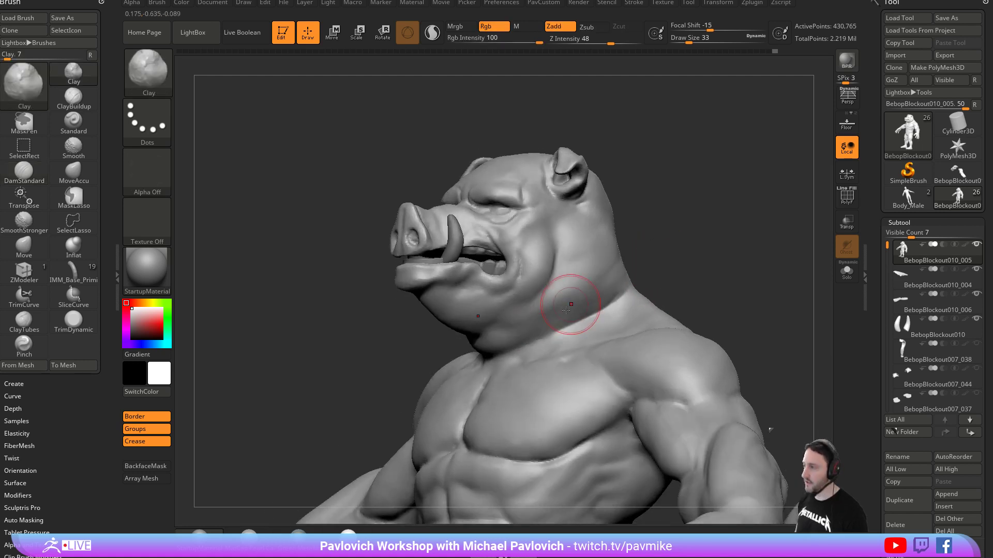
pyautogui.moveTo(650, 238); pyautogui.dragTo(591, 261, button='right')
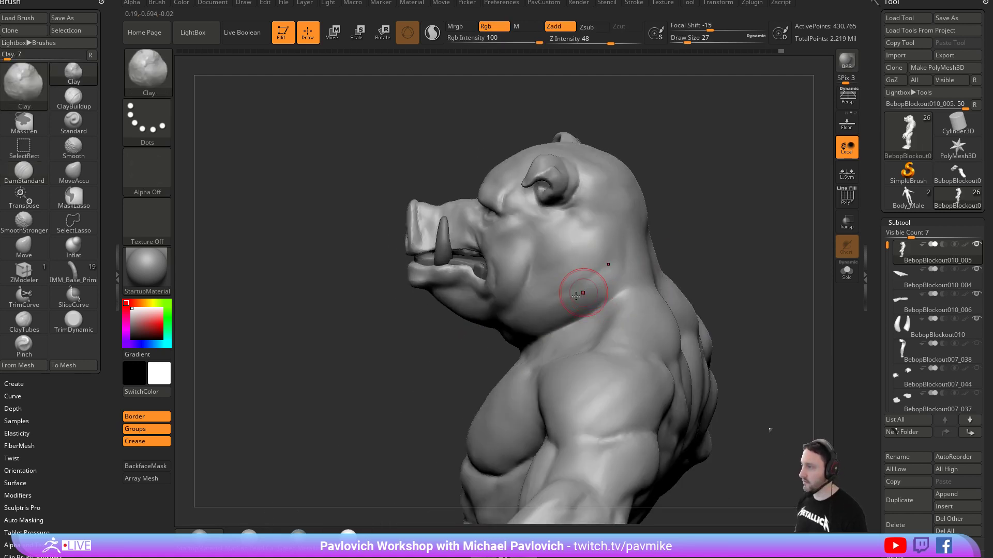
pyautogui.keyDown('shift'); pyautogui.moveTo(608, 301); pyautogui.dragTo(518, 331); pyautogui.keyUp('shift')
pyautogui.moveTo(728, 256)
pyautogui.mouseDown(button='right')
pyautogui.moveTo(747, 238)
pyautogui.moveTo(755, 255)
pyautogui.moveTo(745, 270)
pyautogui.moveTo(785, 297)
pyautogui.mouseUp(button='right')
pyautogui.keyDown('alt'); pyautogui.moveTo(785, 298); pyautogui.dragTo(656, 291, button='right'); pyautogui.keyUp('alt')
pyautogui.press('1')
pyautogui.press('s')
pyautogui.moveTo(624, 309); pyautogui.dragTo(586, 308)
pyautogui.moveTo(589, 308); pyautogui.dragTo(496, 297, button='right')
pyautogui.keyDown('shift'); pyautogui.moveTo(616, 310); pyautogui.dragTo(623, 305); pyautogui.keyUp('shift')
pyautogui.moveTo(523, 289)
pyautogui.mouseDown(button='right')
pyautogui.moveTo(537, 288)
pyautogui.moveTo(523, 299)
pyautogui.moveTo(698, 303)
pyautogui.mouseUp(button='right')
pyautogui.moveTo(552, 293)
pyautogui.keyDown('shift'); pyautogui.mouseDown(button='right')
pyautogui.moveTo(740, 260)
pyautogui.moveTo(708, 262)
pyautogui.moveTo(677, 234)
pyautogui.mouseUp(button='right'); pyautogui.keyUp('shift')
# Hide the Body_Male1 reference figure and reselect the BebopBlockout010_005 figure.
pyautogui.moveTo(738, 250)
pyautogui.mouseDown(button='right')
pyautogui.moveTo(612, 354)
pyautogui.moveTo(700, 273)
pyautogui.mouseUp(button='right')
pyautogui.press('s')
pyautogui.moveTo(702, 276); pyautogui.dragTo(699, 276)
pyautogui.moveTo(699, 276)
pyautogui.mouseDown(button='right')
pyautogui.moveTo(615, 281)
pyautogui.moveTo(752, 277)
pyautogui.moveTo(743, 275)
pyautogui.mouseUp(button='right')
pyautogui.moveTo(738, 281); pyautogui.dragTo(657, 296)
pyautogui.keyDown('alt'); pyautogui.click(657, 296); pyautogui.keyUp('alt')
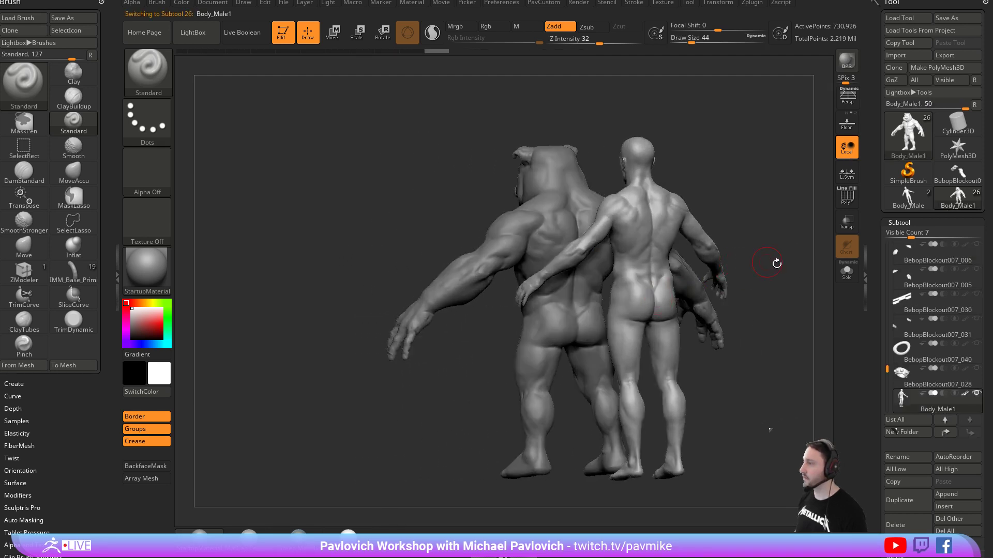
pyautogui.scroll(-2, 876, 361)
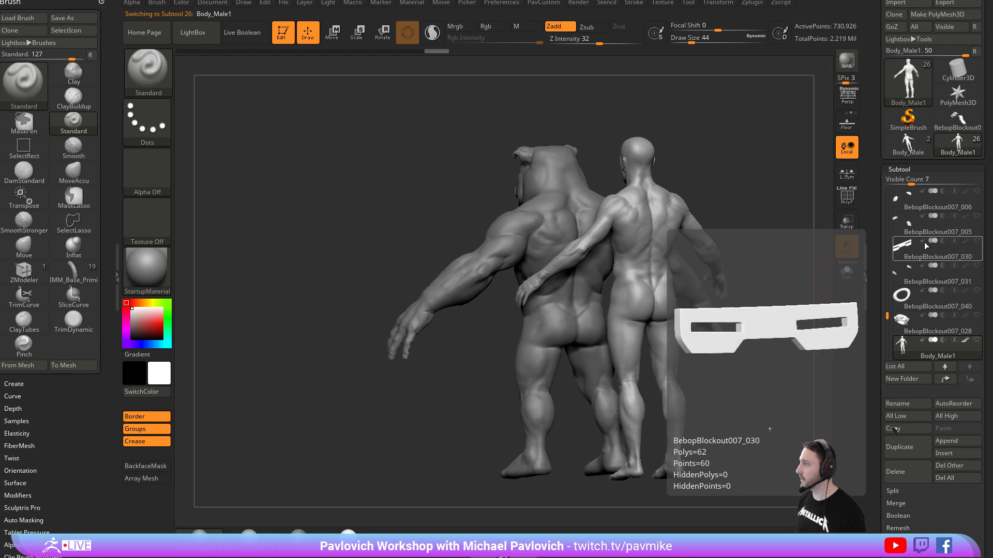
pyautogui.keyDown('alt'); pyautogui.click(567, 226); pyautogui.keyUp('alt')
pyautogui.moveTo(744, 196)
pyautogui.mouseDown()
pyautogui.moveTo(707, 204)
pyautogui.moveTo(698, 221)
pyautogui.mouseUp()
pyautogui.press('shift')
pyautogui.moveTo(757, 215)
pyautogui.keyDown('shift'); pyautogui.mouseDown()
pyautogui.moveTo(803, 222)
pyautogui.moveTo(775, 228)
pyautogui.moveTo(830, 187)
pyautogui.mouseUp(); pyautogui.keyUp('shift')
pyautogui.press('s')
pyautogui.keyDown('alt'); pyautogui.moveTo(750, 264); pyautogui.dragTo(733, 264); pyautogui.keyUp('alt')
pyautogui.press('s')
pyautogui.click(730, 270)
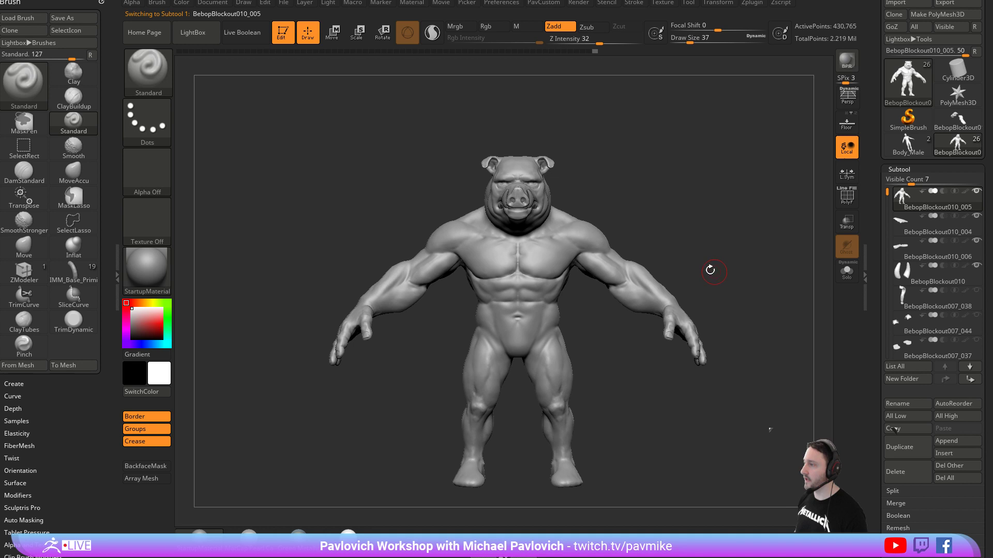
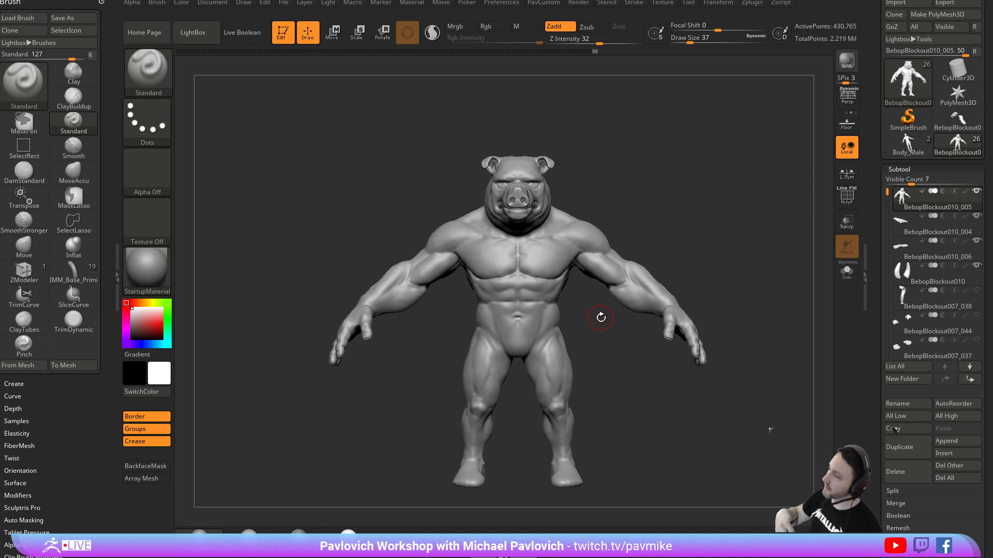
# Check the figure's proportions from the front and sides and compare them with the Bebop reference image.
pyautogui.moveTo(601, 317)
pyautogui.mouseDown()
pyautogui.moveTo(696, 215)
pyautogui.moveTo(663, 234)
pyautogui.mouseUp()
pyautogui.press('s')
pyautogui.press('s')
pyautogui.keyDown('alt'); pyautogui.moveTo(666, 227); pyautogui.dragTo(670, 238); pyautogui.keyUp('alt')
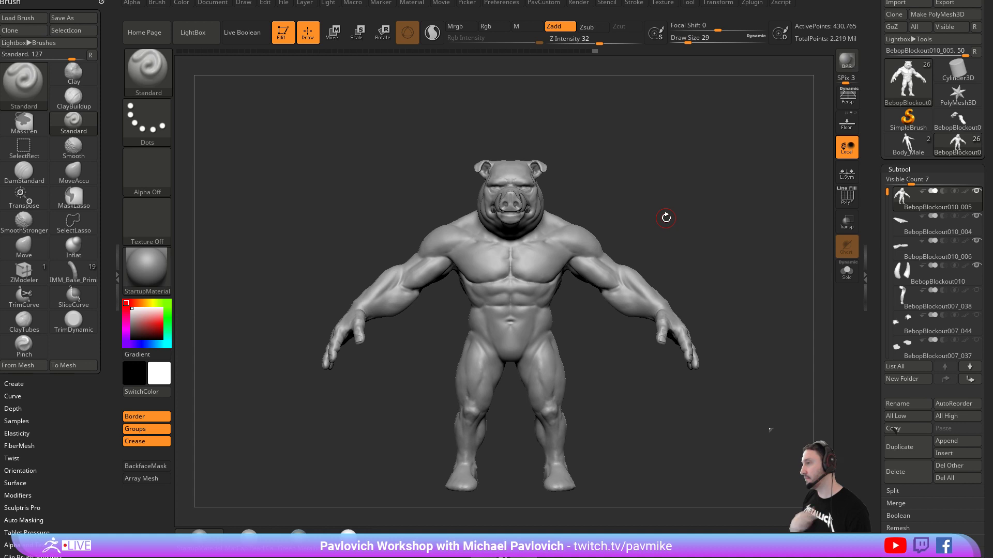
pyautogui.moveTo(677, 203)
pyautogui.mouseDown()
pyautogui.moveTo(671, 194)
pyautogui.moveTo(627, 217)
pyautogui.mouseUp()
pyautogui.press('s')
pyautogui.press('s')
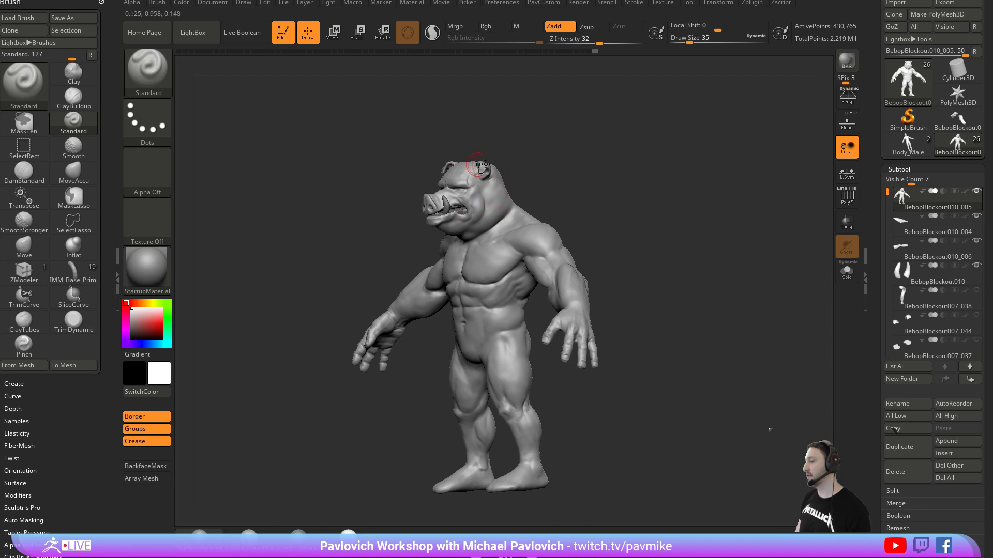
pyautogui.moveTo(566, 150)
pyautogui.mouseDown()
pyautogui.moveTo(520, 184)
pyautogui.moveTo(646, 185)
pyautogui.mouseUp()
pyautogui.click(489, 556)
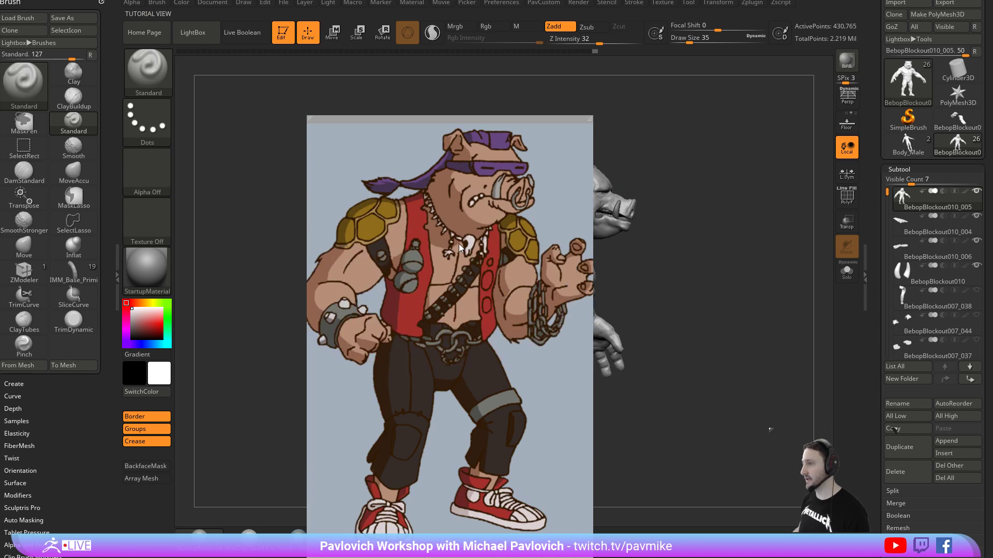
pyautogui.moveTo(441, 223); pyautogui.dragTo(465, 538)
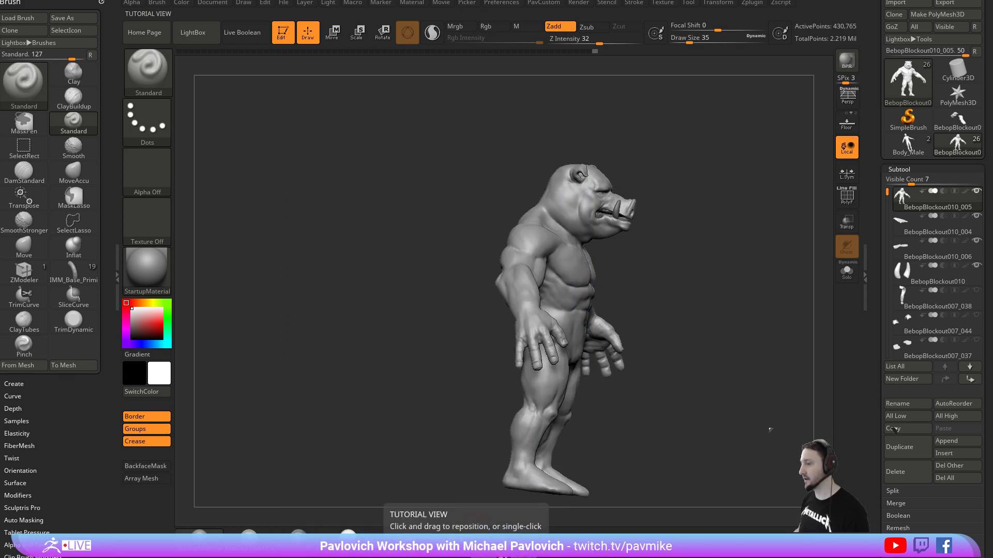
# Show all the costume subtools around the figure and hide Body_Male1.
pyautogui.keyDown('shift'); pyautogui.click(976, 192); pyautogui.keyUp('shift')
pyautogui.moveTo(746, 217); pyautogui.dragTo(677, 217)
pyautogui.moveTo(677, 218)
pyautogui.keyDown('alt'); pyautogui.mouseDown()
pyautogui.moveTo(748, 229)
pyautogui.moveTo(711, 223)
pyautogui.moveTo(784, 222)
pyautogui.moveTo(750, 222)
pyautogui.mouseUp(); pyautogui.keyUp('alt')
pyautogui.press('s')
pyautogui.press('s')
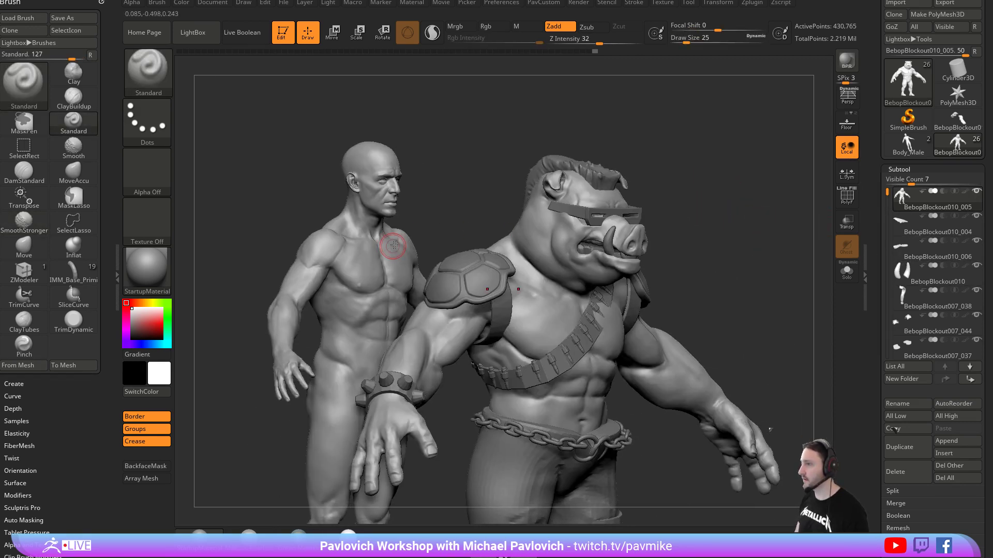
pyautogui.keyDown('alt'); pyautogui.click(393, 246); pyautogui.keyUp('alt')
pyautogui.moveTo(886, 314); pyautogui.dragTo(886, 251)
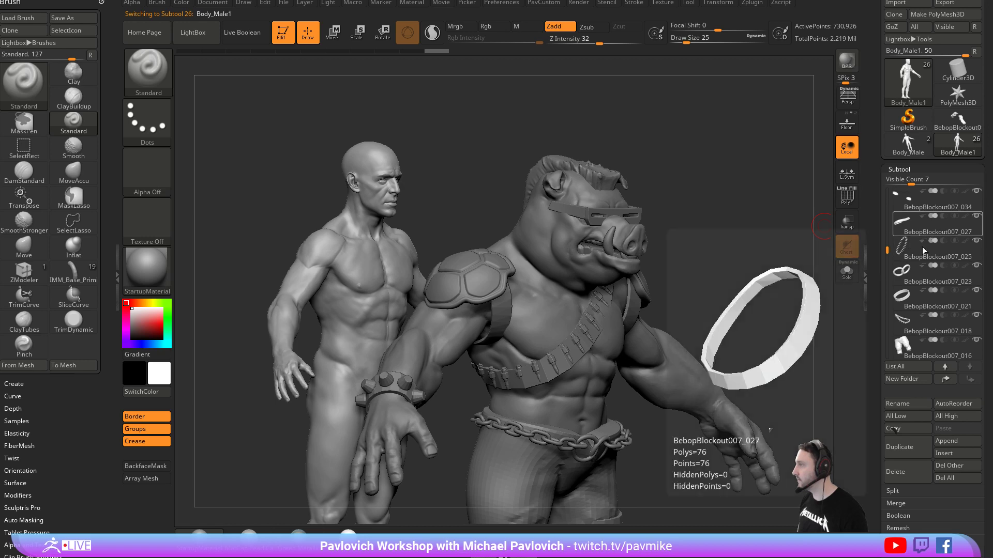
# Select the BebopBlockout007_018 necklace with the other subtools transparent and centre the gizmo on it.
pyautogui.click(916, 323)
pyautogui.keyDown('shift'); pyautogui.moveTo(713, 272); pyautogui.dragTo(730, 274); pyautogui.keyUp('shift')
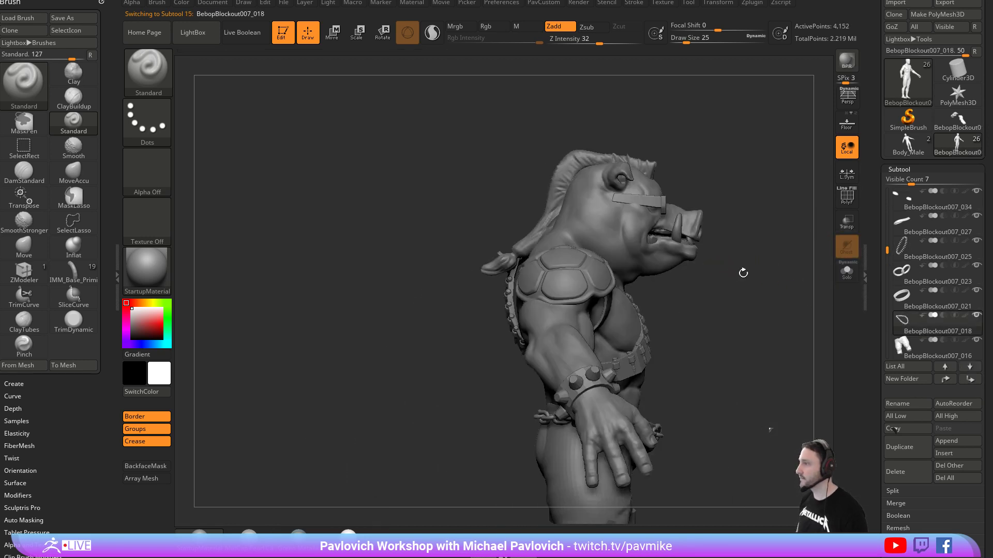
pyautogui.click(846, 222)
pyautogui.keyDown('alt'); pyautogui.moveTo(787, 229); pyautogui.dragTo(694, 248); pyautogui.keyUp('alt')
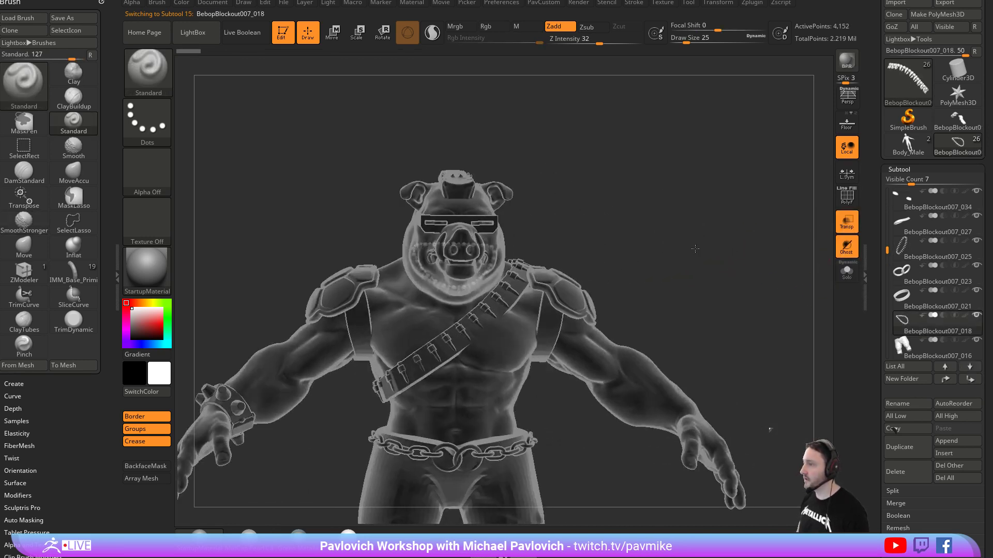
pyautogui.press('w')
pyautogui.keyDown('shift'); pyautogui.moveTo(639, 230); pyautogui.dragTo(574, 363); pyautogui.keyUp('shift')
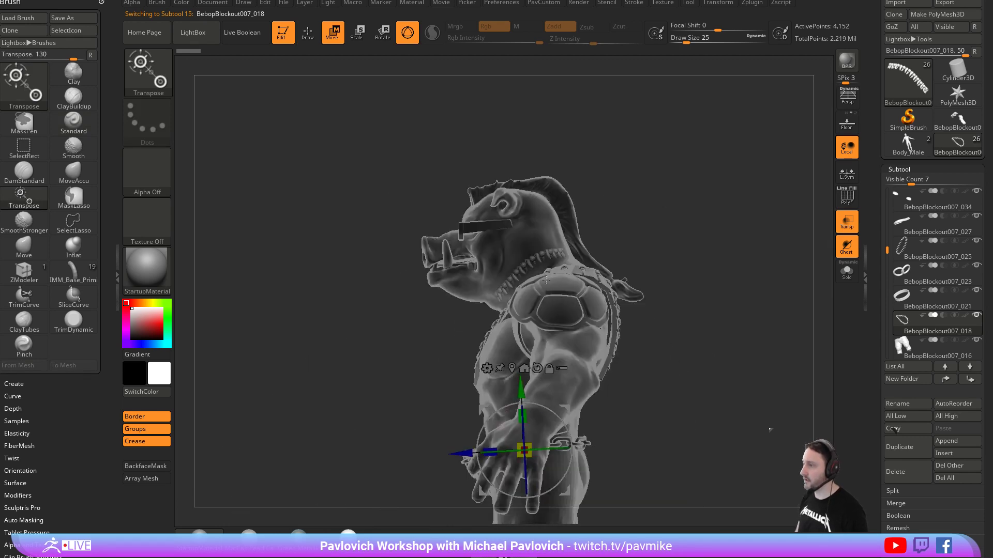
pyautogui.keyDown('shift'); pyautogui.moveTo(568, 235); pyautogui.dragTo(554, 275); pyautogui.keyUp('shift')
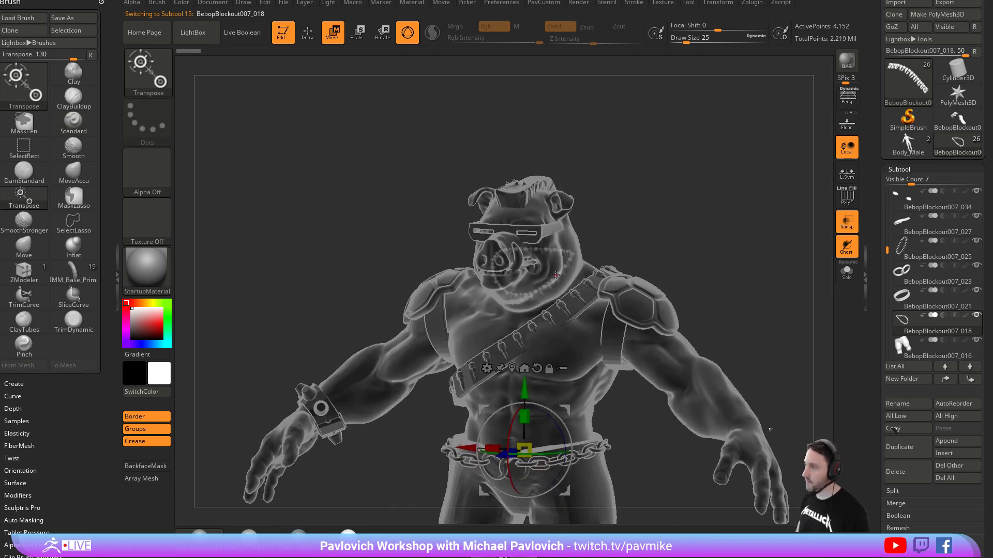
pyautogui.keyDown('alt'); pyautogui.click(512, 368); pyautogui.keyUp('alt')
pyautogui.keyDown('alt'); pyautogui.click(543, 193); pyautogui.keyUp('alt')
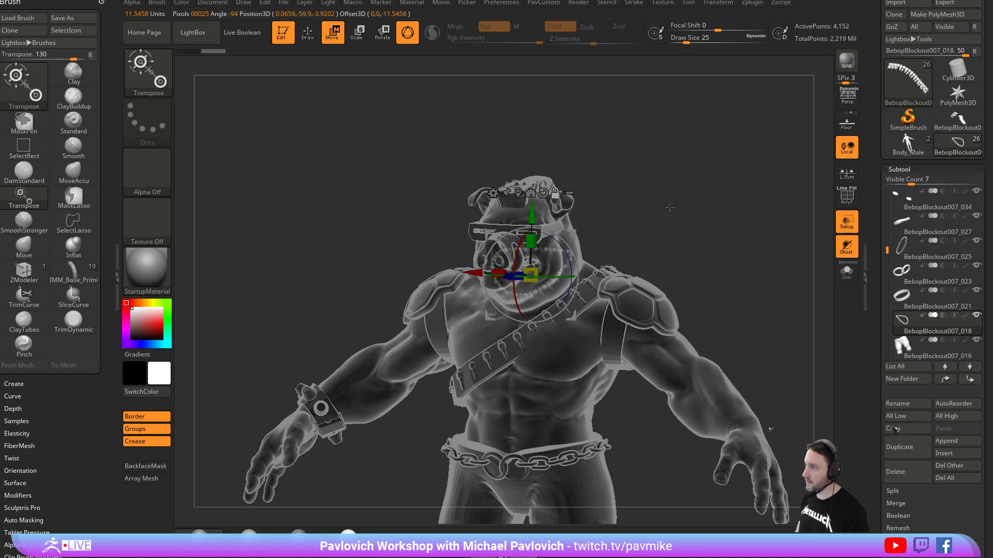
# Transform the necklace with the gizmo so it sits outside the neck, and turn transparency off.
pyautogui.keyDown('shift'); pyautogui.moveTo(670, 204); pyautogui.dragTo(628, 205); pyautogui.keyUp('shift')
pyautogui.moveTo(572, 234)
pyautogui.mouseDown()
pyautogui.moveTo(572, 250)
pyautogui.moveTo(634, 235)
pyautogui.moveTo(678, 239)
pyautogui.mouseUp()
pyautogui.press('q')
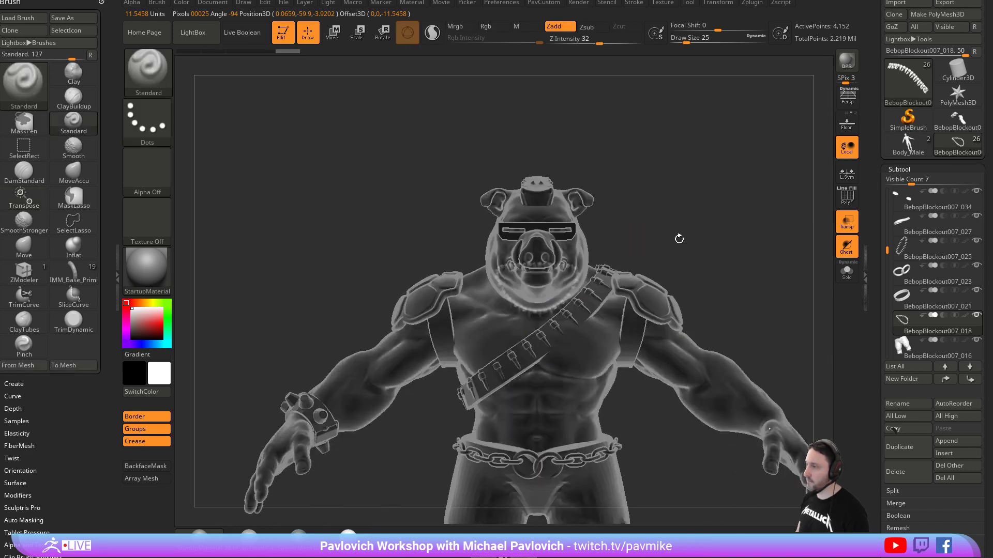
pyautogui.press('w')
pyautogui.moveTo(543, 285); pyautogui.dragTo(580, 254)
pyautogui.press('q')
pyautogui.moveTo(644, 230)
pyautogui.keyDown('shift'); pyautogui.mouseDown()
pyautogui.moveTo(755, 228)
pyautogui.moveTo(744, 230)
pyautogui.mouseUp(); pyautogui.keyUp('shift')
pyautogui.click(844, 225)
# Apply Mirror And Weld to the necklace.
pyautogui.press('2')
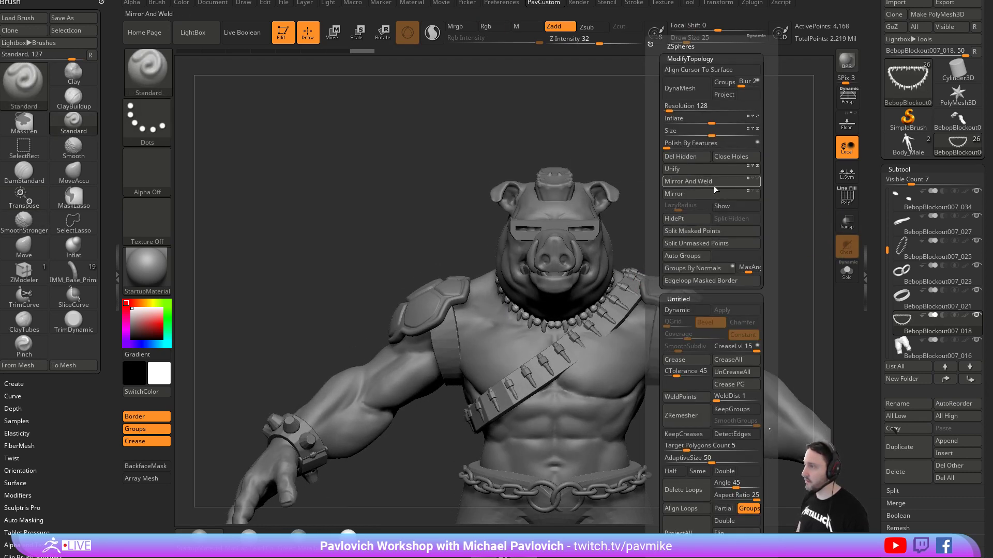
pyautogui.click(714, 186)
pyautogui.hotkey('shift', 'd')
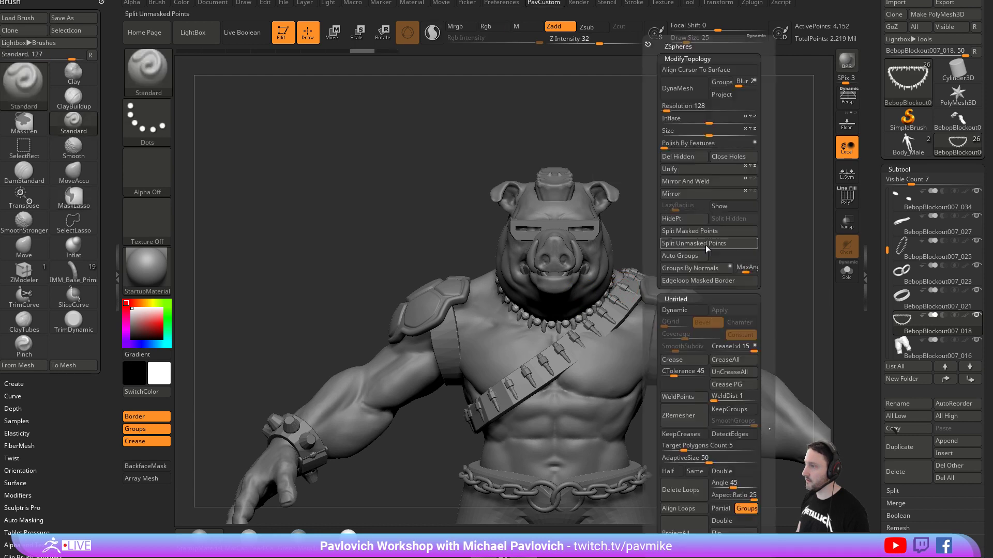
pyautogui.click(703, 180)
pyautogui.moveTo(695, 227); pyautogui.dragTo(703, 244)
# Shape the necklace around the neck and upper chest with the Move brush, starting at draw size 140.
pyautogui.moveTo(498, 251); pyautogui.dragTo(525, 262)
pyautogui.press('s')
pyautogui.click(535, 298)
pyautogui.press('b')
pyautogui.press('m')
pyautogui.press('v')
pyautogui.moveTo(516, 294)
pyautogui.mouseDown(button='right')
pyautogui.moveTo(646, 292)
pyautogui.moveTo(624, 286)
pyautogui.mouseUp(button='right')
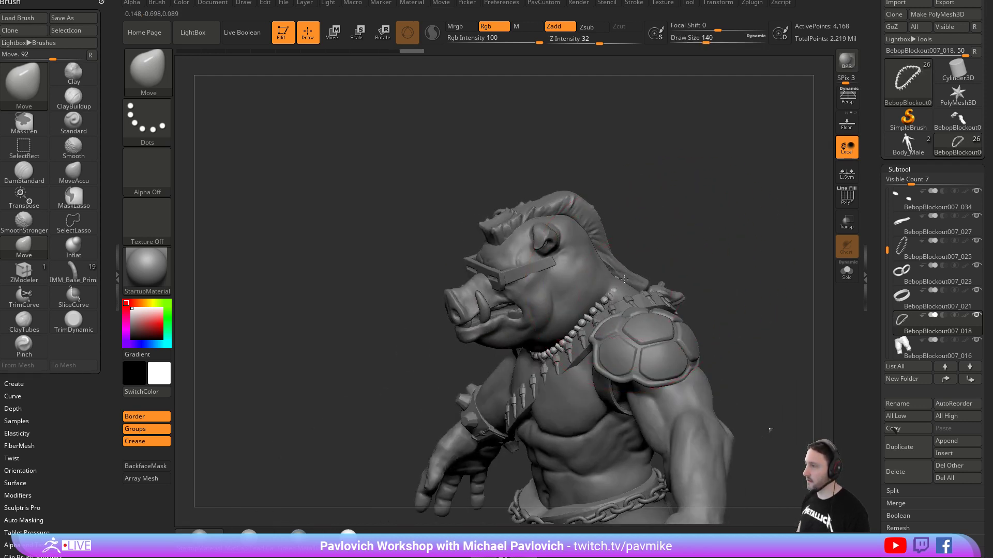
pyautogui.moveTo(666, 249); pyautogui.dragTo(632, 274, button='right')
pyautogui.moveTo(705, 239); pyautogui.dragTo(658, 252, button='right')
pyautogui.press('s')
pyautogui.moveTo(657, 253)
pyautogui.mouseDown()
pyautogui.moveTo(639, 257)
pyautogui.moveTo(649, 244)
pyautogui.mouseUp()
pyautogui.moveTo(641, 244); pyautogui.dragTo(667, 239, button='right')
pyautogui.press('s')
pyautogui.moveTo(666, 249); pyautogui.dragTo(643, 251)
pyautogui.moveTo(620, 262); pyautogui.dragTo(644, 276, button='right')
# Examine how the necklace, shoulder armour, belt chain and trousers fit the body from several angles.
pyautogui.moveTo(699, 242)
pyautogui.keyDown('shift'); pyautogui.mouseDown(button='right')
pyautogui.moveTo(720, 253)
pyautogui.moveTo(716, 210)
pyautogui.moveTo(733, 237)
pyautogui.mouseUp(button='right'); pyautogui.keyUp('shift')
pyautogui.press('b')
pyautogui.press('s')
pyautogui.press('t')
pyautogui.press('s')
pyautogui.moveTo(733, 237); pyautogui.dragTo(735, 237)
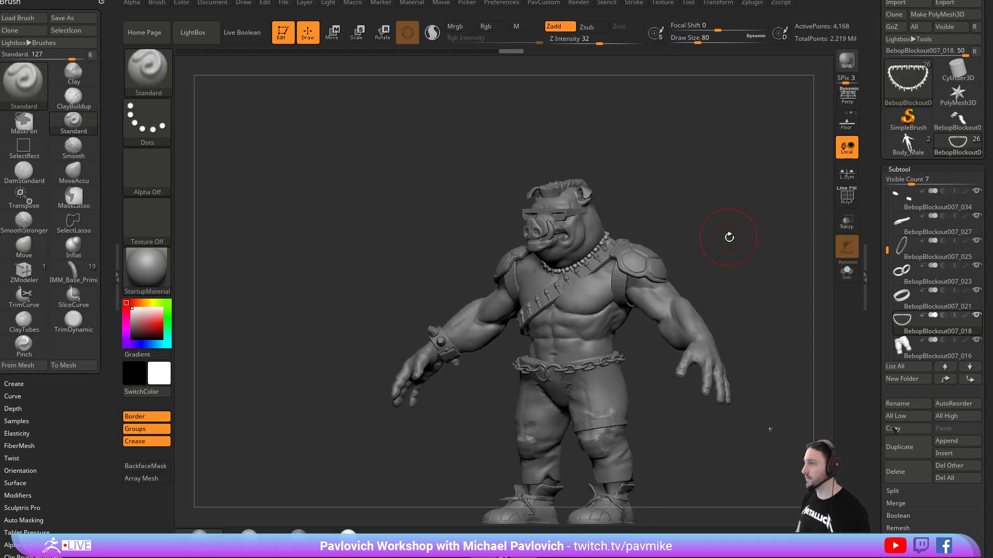
pyautogui.keyDown('alt'); pyautogui.moveTo(721, 293); pyautogui.dragTo(709, 244, button='right'); pyautogui.keyUp('alt')
pyautogui.press('s')
pyautogui.moveTo(709, 243); pyautogui.dragTo(716, 243)
pyautogui.moveTo(600, 311)
pyautogui.mouseDown(button='right')
pyautogui.moveTo(618, 312)
pyautogui.moveTo(583, 321)
pyautogui.mouseUp(button='right')
pyautogui.keyDown('alt'); pyautogui.click(595, 300); pyautogui.keyUp('alt')
pyautogui.press('s')
pyautogui.moveTo(637, 322); pyautogui.dragTo(641, 322)
pyautogui.keyDown('alt'); pyautogui.moveTo(644, 322); pyautogui.dragTo(627, 324, button='right'); pyautogui.keyUp('alt')
pyautogui.press('s')
pyautogui.moveTo(620, 329); pyautogui.dragTo(622, 330)
pyautogui.moveTo(622, 329)
pyautogui.mouseDown(button='right')
pyautogui.moveTo(618, 317)
pyautogui.moveTo(538, 323)
pyautogui.mouseUp(button='right')
pyautogui.moveTo(583, 386); pyautogui.dragTo(667, 338, button='right')
# Select the BebopBlockout007_016 trousers and set the Standard brush to draw size 18.
pyautogui.keyDown('alt'); pyautogui.click(605, 353); pyautogui.keyUp('alt')
pyautogui.moveTo(735, 302)
pyautogui.mouseDown(button='right')
pyautogui.moveTo(631, 331)
pyautogui.moveTo(693, 339)
pyautogui.moveTo(693, 310)
pyautogui.moveTo(729, 265)
pyautogui.moveTo(777, 282)
pyautogui.moveTo(749, 281)
pyautogui.moveTo(769, 284)
pyautogui.moveTo(773, 298)
pyautogui.moveTo(746, 271)
pyautogui.moveTo(746, 207)
pyautogui.moveTo(750, 228)
pyautogui.mouseUp(button='right')
pyautogui.press('b')
pyautogui.press('m')
pyautogui.press('v')
pyautogui.press('b')
pyautogui.press('s')
pyautogui.press('t')
pyautogui.press('[')
pyautogui.press('[')
pyautogui.press(']')
pyautogui.press(']')
pyautogui.press('[')
pyautogui.press('[')
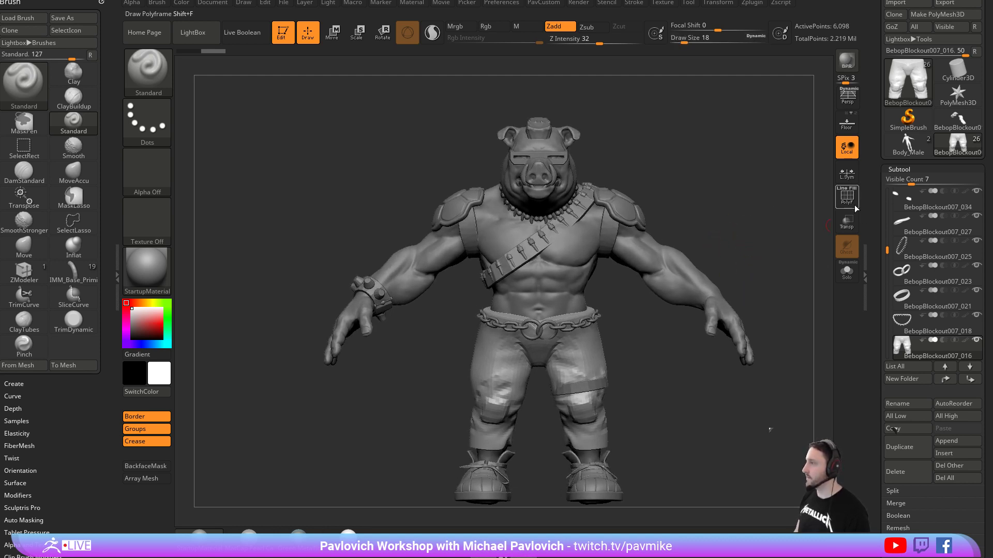
# Display the polygroups and wireframe, isolate BebopBlockout010_005 and assign the whole figure a single polygroup.
pyautogui.click(846, 197)
pyautogui.keyDown('alt'); pyautogui.moveTo(828, 264); pyautogui.dragTo(771, 288, button='right'); pyautogui.keyUp('alt')
pyautogui.keyDown('alt'); pyautogui.click(560, 260); pyautogui.keyUp('alt')
pyautogui.click(846, 272)
pyautogui.hotkey('ctrl', 'w')
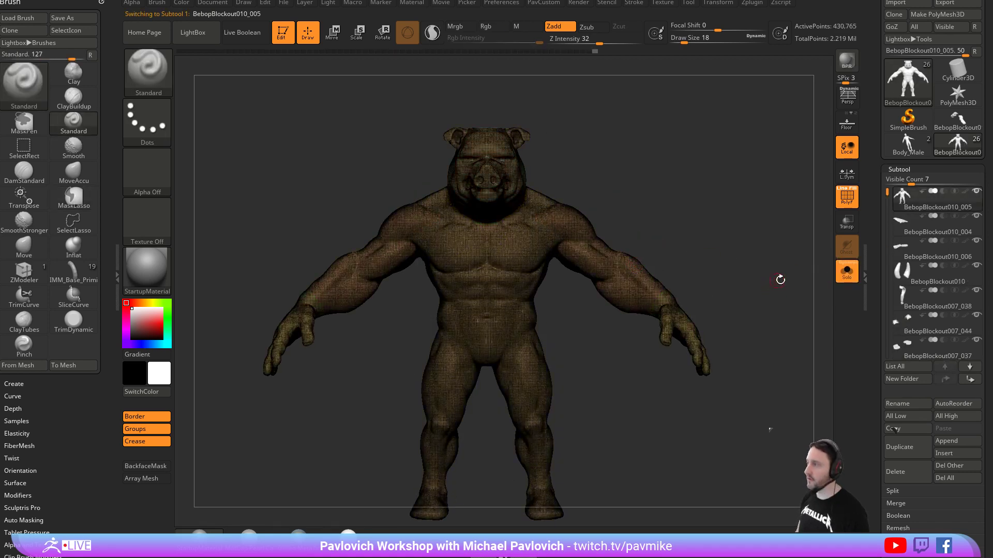
pyautogui.moveTo(781, 221)
pyautogui.keyDown('alt'); pyautogui.mouseDown(button='right')
pyautogui.moveTo(763, 229)
pyautogui.moveTo(771, 237)
pyautogui.mouseUp(button='right'); pyautogui.keyUp('alt')
pyautogui.keyDown('alt'); pyautogui.moveTo(772, 295); pyautogui.dragTo(780, 245, button='right'); pyautogui.keyUp('alt')
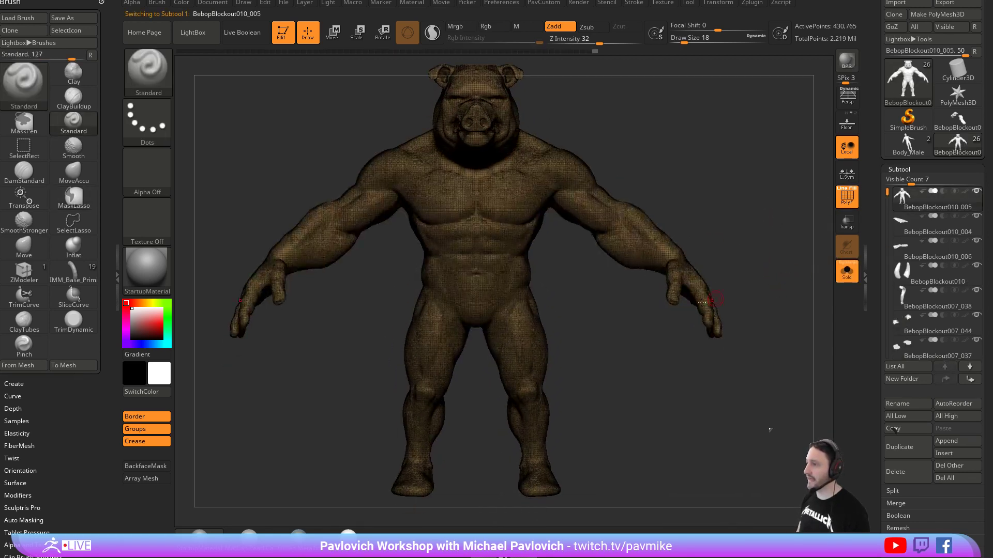
pyautogui.moveTo(576, 294); pyautogui.dragTo(770, 242, button='right')
# Show the costume parts again and slice the head from the body along the necklace line with SliceCurve.
pyautogui.click(856, 269)
pyautogui.keyDown('alt'); pyautogui.moveTo(770, 207); pyautogui.dragTo(736, 236, button='right'); pyautogui.keyUp('alt')
pyautogui.keyDown('ctrl'); pyautogui.keyDown('shift'); pyautogui.click(166, 76); pyautogui.keyUp('shift'); pyautogui.keyUp('ctrl')
pyautogui.keyDown('ctrl'); pyautogui.keyDown('shift'); pyautogui.click(552, 127); pyautogui.keyUp('shift'); pyautogui.keyUp('ctrl')
pyautogui.keyDown('ctrl'); pyautogui.keyDown('shift'); pyautogui.moveTo(417, 399); pyautogui.dragTo(507, 332); pyautogui.keyUp('shift'); pyautogui.keyUp('ctrl')
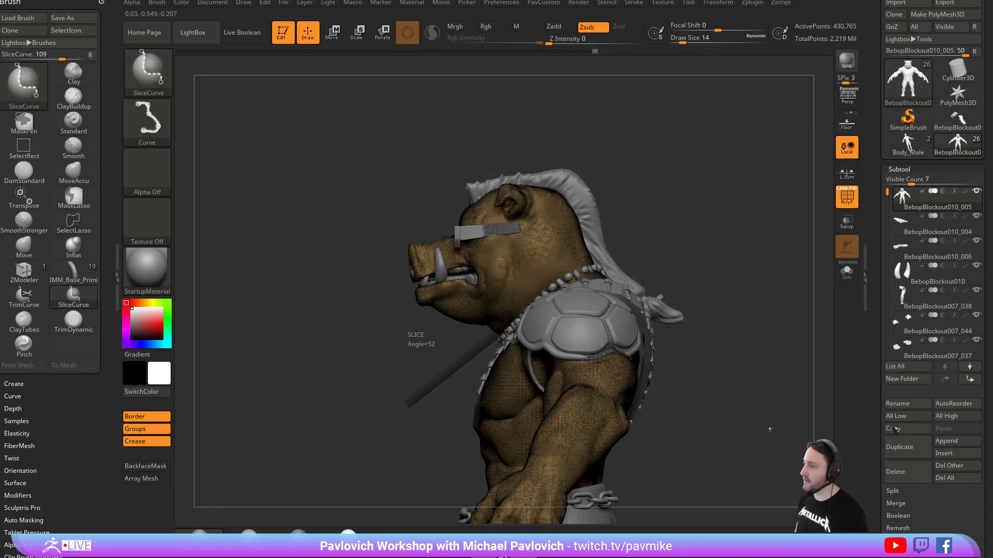
pyautogui.keyDown('ctrl'); pyautogui.keyDown('shift'); pyautogui.moveTo(584, 270); pyautogui.dragTo(657, 261); pyautogui.keyUp('shift'); pyautogui.keyUp('ctrl')
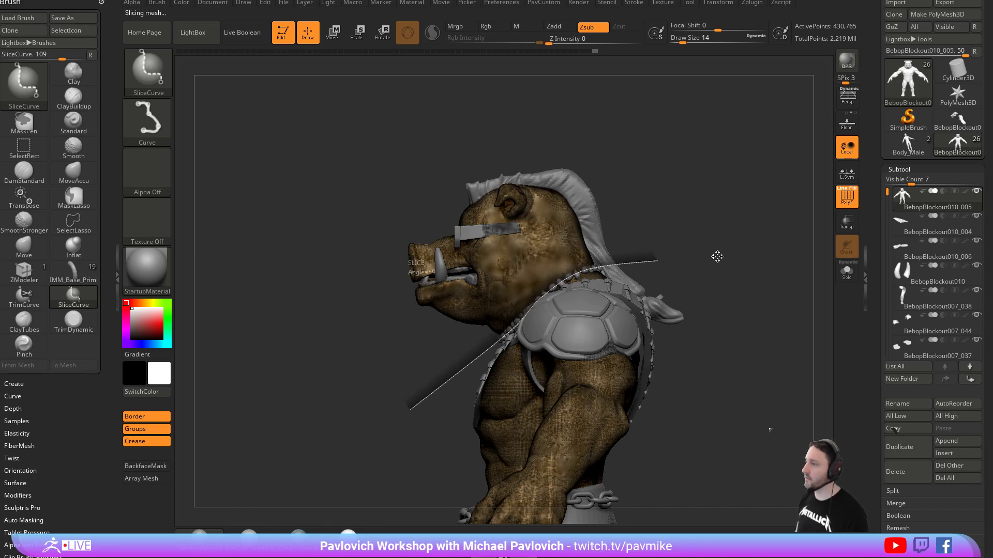
pyautogui.moveTo(721, 255)
pyautogui.mouseDown()
pyautogui.moveTo(765, 267)
pyautogui.moveTo(749, 219)
pyautogui.mouseUp()
# Select the BebopBlockout007_016 trousers and save the project.
pyautogui.keyDown('alt'); pyautogui.moveTo(614, 345); pyautogui.dragTo(791, 273); pyautogui.keyUp('alt')
pyautogui.keyDown('alt'); pyautogui.click(576, 369); pyautogui.keyUp('alt')
pyautogui.moveTo(669, 302); pyautogui.dragTo(667, 333)
pyautogui.hotkey('ctrl', 's')
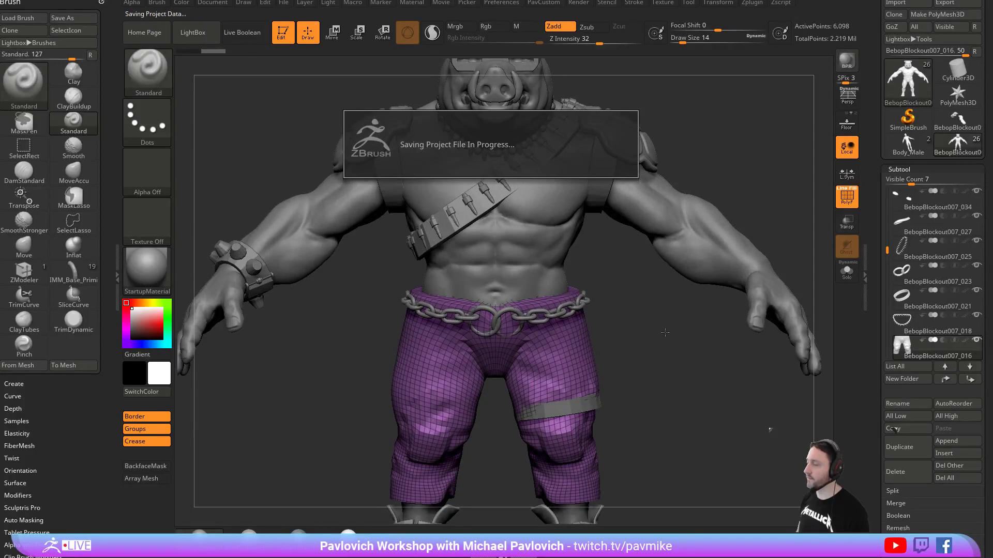
# Apply a slight negative Inflate deformation to the trousers.
pyautogui.press('`')
pyautogui.press('`')
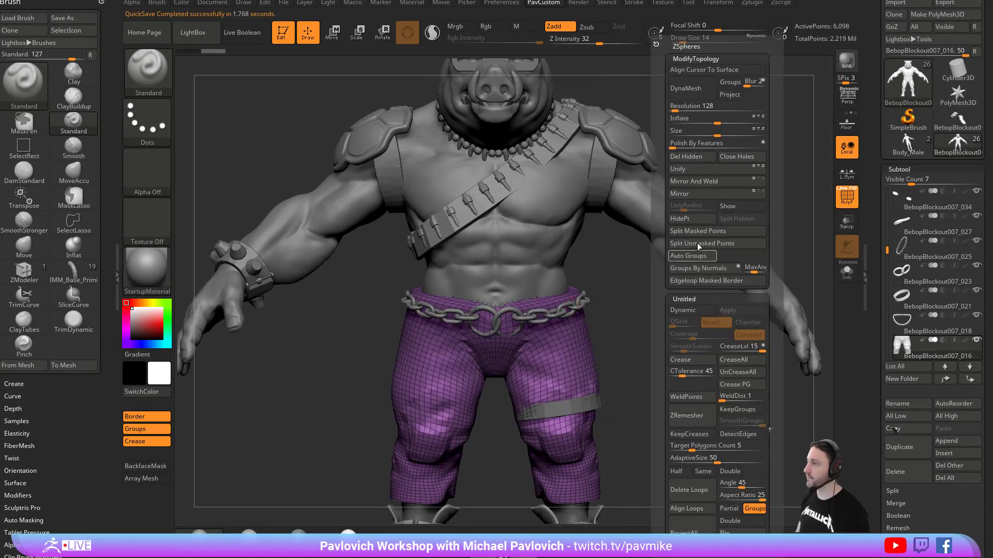
pyautogui.moveTo(716, 120); pyautogui.dragTo(711, 121)
pyautogui.moveTo(622, 292); pyautogui.dragTo(626, 311)
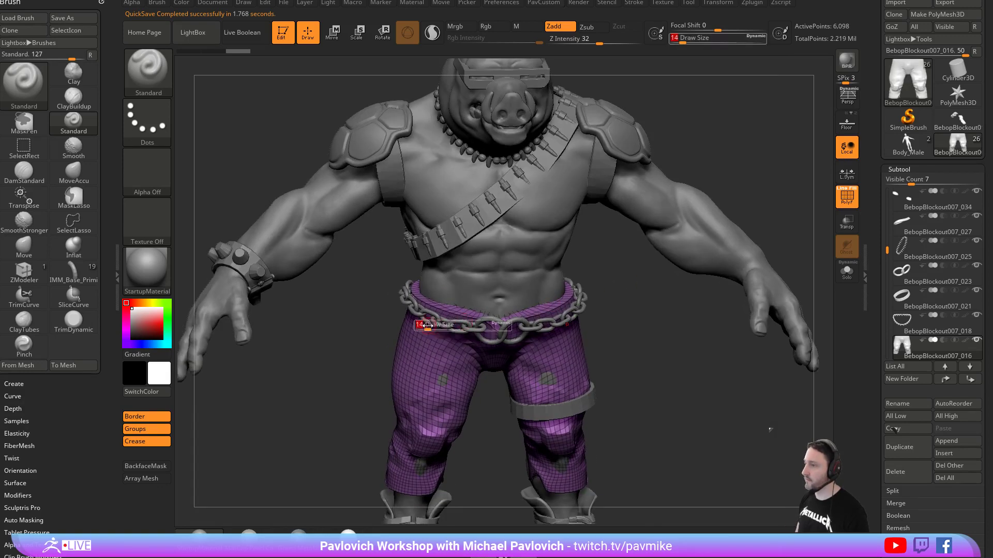
# Reshape the trousers' waist and hips with the Move brush so they fit around the body's waist.
pyautogui.press('b')
pyautogui.press('m')
pyautogui.press('v')
pyautogui.moveTo(440, 313); pyautogui.dragTo(433, 303)
pyautogui.press('[')
pyautogui.moveTo(371, 284)
pyautogui.mouseDown()
pyautogui.moveTo(489, 324)
pyautogui.moveTo(479, 308)
pyautogui.mouseUp()
pyautogui.moveTo(659, 325)
pyautogui.mouseDown()
pyautogui.moveTo(611, 304)
pyautogui.moveTo(553, 310)
pyautogui.mouseUp()
pyautogui.press('s')
pyautogui.click(554, 326)
pyautogui.moveTo(760, 285); pyautogui.dragTo(631, 294)
pyautogui.moveTo(695, 299)
pyautogui.mouseDown()
pyautogui.moveTo(680, 270)
pyautogui.moveTo(659, 263)
pyautogui.mouseUp()
pyautogui.moveTo(609, 292); pyautogui.dragTo(616, 284)
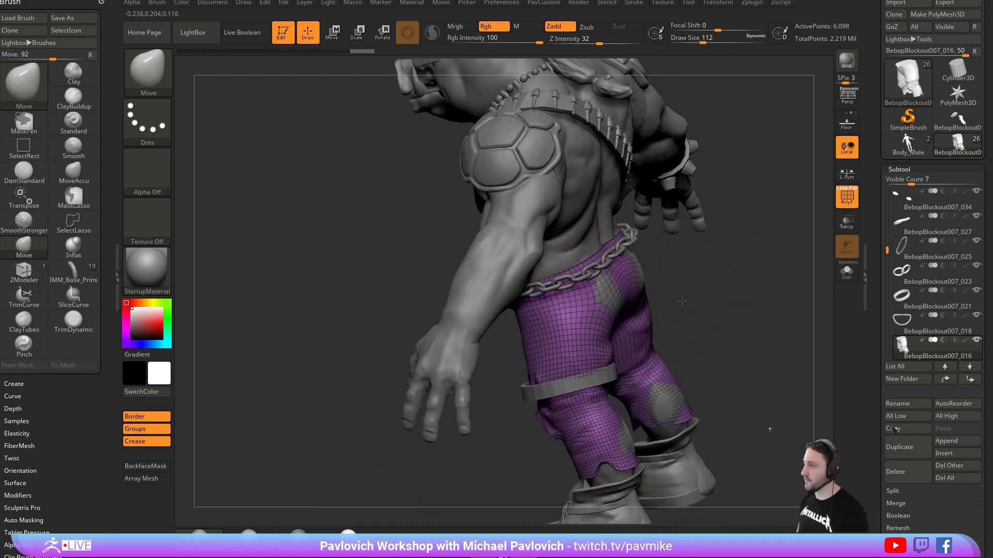
# Pull the back, seat and sides of the trousers over the body where skin pokes through, using the Move brush.
pyautogui.moveTo(695, 295); pyautogui.dragTo(670, 248)
pyautogui.moveTo(586, 245); pyautogui.dragTo(595, 240)
pyautogui.moveTo(696, 289); pyautogui.dragTo(684, 297)
pyautogui.moveTo(636, 345); pyautogui.dragTo(644, 343)
pyautogui.moveTo(724, 331); pyautogui.dragTo(624, 366)
pyautogui.moveTo(690, 311)
pyautogui.mouseDown()
pyautogui.moveTo(744, 282)
pyautogui.moveTo(737, 306)
pyautogui.moveTo(610, 279)
pyautogui.moveTo(564, 257)
pyautogui.moveTo(587, 261)
pyautogui.mouseUp()
pyautogui.press('s')
pyautogui.moveTo(682, 285)
pyautogui.mouseDown()
pyautogui.moveTo(638, 289)
pyautogui.moveTo(608, 266)
pyautogui.mouseUp()
pyautogui.moveTo(695, 290); pyautogui.dragTo(639, 295)
pyautogui.moveTo(563, 305); pyautogui.dragTo(566, 303)
# Adjust the trouser legs around the thighs, knees and shins with the Move brush to cover the body.
pyautogui.moveTo(698, 317)
pyautogui.keyDown('alt'); pyautogui.mouseDown()
pyautogui.moveTo(660, 279)
pyautogui.moveTo(618, 289)
pyautogui.mouseUp(); pyautogui.keyUp('alt')
pyautogui.press('s')
pyautogui.moveTo(619, 325); pyautogui.dragTo(625, 326)
pyautogui.moveTo(574, 345); pyautogui.dragTo(570, 349)
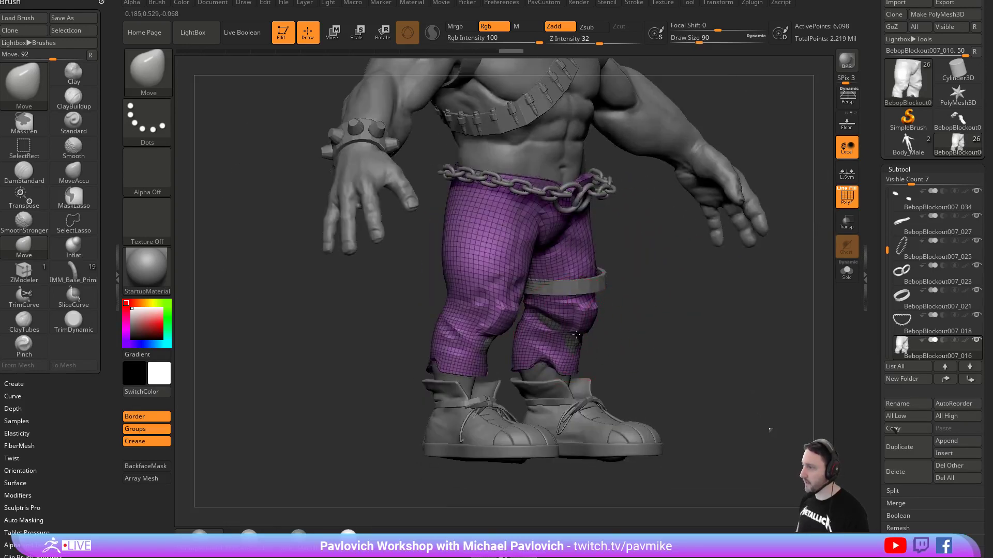
pyautogui.moveTo(646, 331); pyautogui.dragTo(691, 326)
pyautogui.moveTo(579, 330); pyautogui.dragTo(583, 329)
pyautogui.moveTo(609, 329); pyautogui.dragTo(646, 331)
pyautogui.press('s')
pyautogui.moveTo(645, 335); pyautogui.dragTo(637, 315)
pyautogui.moveTo(635, 277)
pyautogui.keyDown('alt'); pyautogui.mouseDown()
pyautogui.moveTo(642, 336)
pyautogui.moveTo(621, 368)
pyautogui.mouseUp(); pyautogui.keyUp('alt')
pyautogui.moveTo(668, 247); pyautogui.dragTo(510, 325)
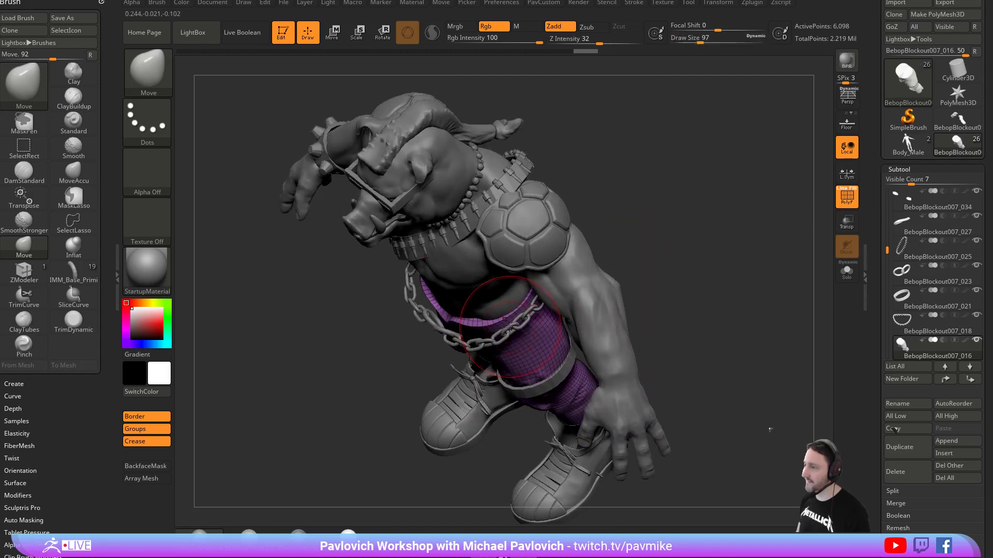
pyautogui.moveTo(637, 269)
pyautogui.mouseDown()
pyautogui.moveTo(687, 226)
pyautogui.moveTo(572, 332)
pyautogui.moveTo(619, 350)
pyautogui.moveTo(591, 327)
pyautogui.moveTo(517, 325)
pyautogui.mouseUp()
pyautogui.moveTo(672, 326)
pyautogui.mouseDown()
pyautogui.moveTo(558, 328)
pyautogui.moveTo(621, 321)
pyautogui.moveTo(595, 332)
pyautogui.mouseUp()
# Select the BebopBlockout007_015 belt chain and scale it down slightly so it sits closer to the waist.
pyautogui.press('b')
pyautogui.press('s')
pyautogui.press('t')
pyautogui.press('s')
pyautogui.keyDown('alt'); pyautogui.click(598, 340); pyautogui.keyUp('alt')
pyautogui.press('w')
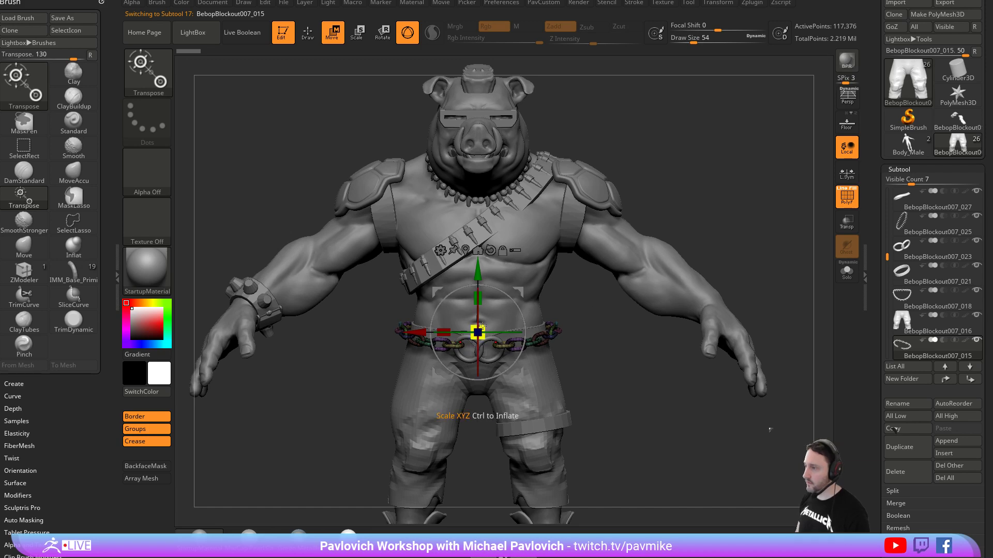
pyautogui.press('q')
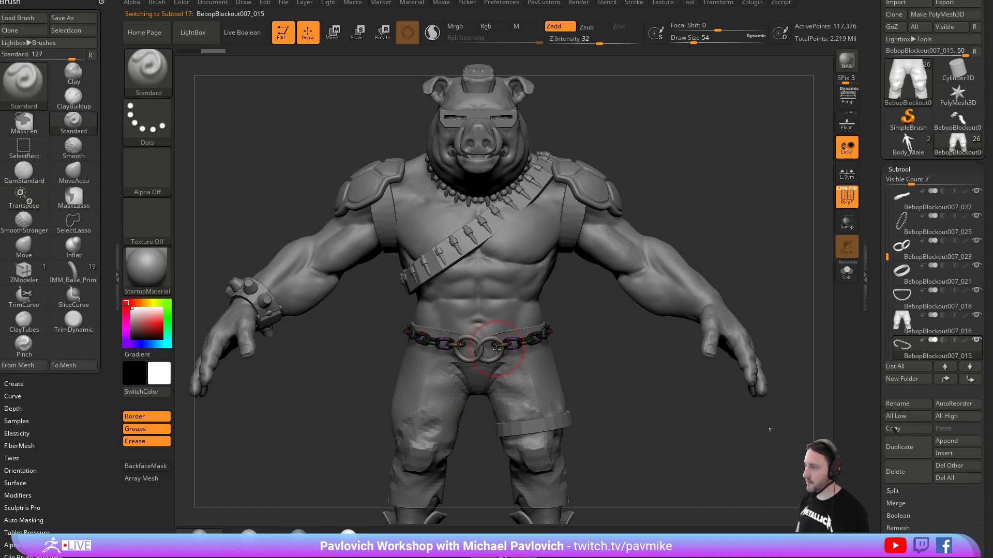
# Scale the BebopBlockout007_023 rings at the belt's centre to about 0.91 and reselect the belt chain.
pyautogui.moveTo(560, 320); pyautogui.dragTo(587, 320)
pyautogui.press('w')
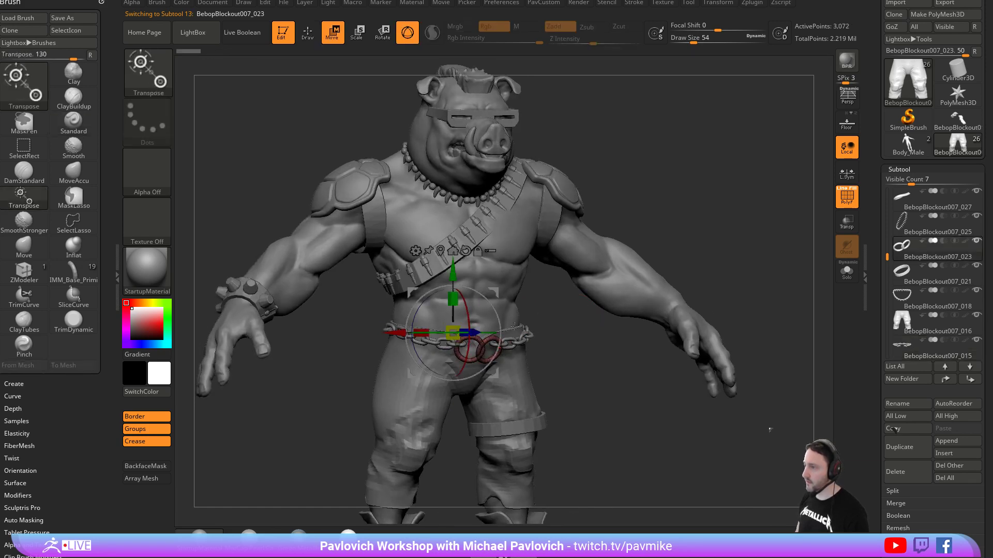
pyautogui.moveTo(453, 334); pyautogui.dragTo(455, 328)
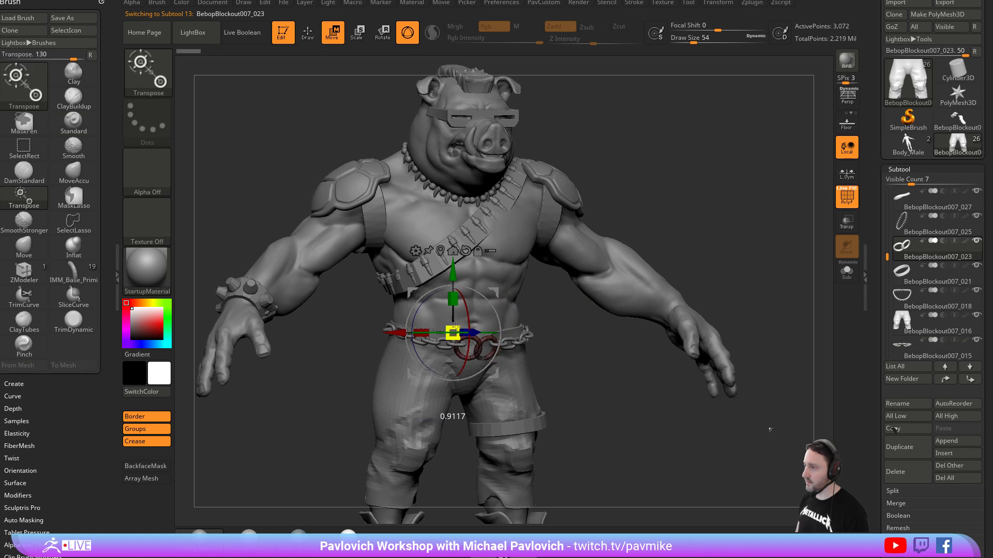
pyautogui.press('q')
pyautogui.moveTo(487, 316); pyautogui.dragTo(563, 325, button='right')
pyautogui.moveTo(434, 331); pyautogui.dragTo(484, 335, button='right')
pyautogui.keyDown('alt'); pyautogui.click(484, 331); pyautogui.keyUp('alt')
pyautogui.moveTo(714, 297)
pyautogui.mouseDown(button='right')
pyautogui.moveTo(682, 297)
pyautogui.moveTo(600, 328)
pyautogui.mouseUp(button='right')
pyautogui.press('s')
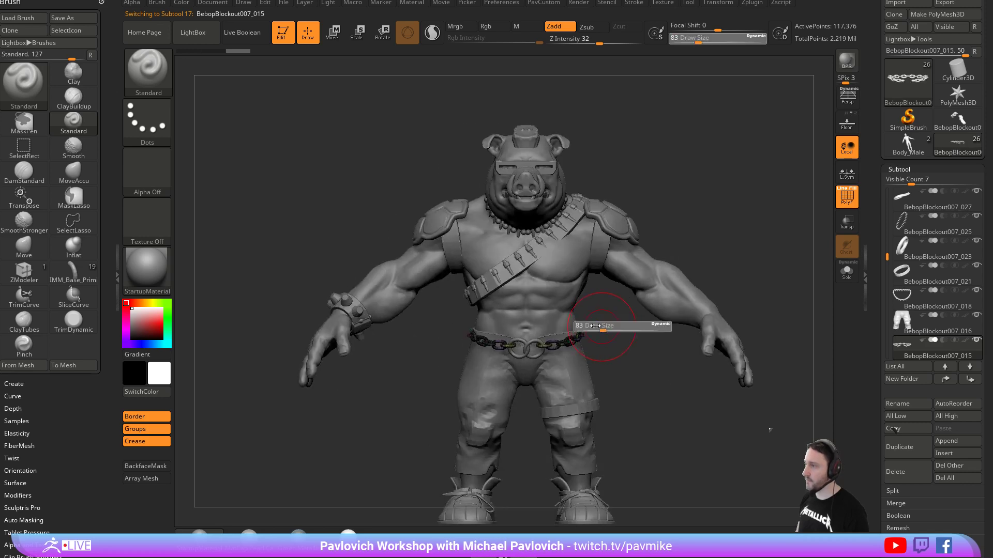
pyautogui.moveTo(595, 327); pyautogui.dragTo(590, 327)
# Select the BebopBlockout010_005 body, make the costume parts transparent and slice the body at the belt line with SliceCurve.
pyautogui.keyDown('alt'); pyautogui.click(641, 290); pyautogui.keyUp('alt')
pyautogui.press('f')
pyautogui.click(847, 197)
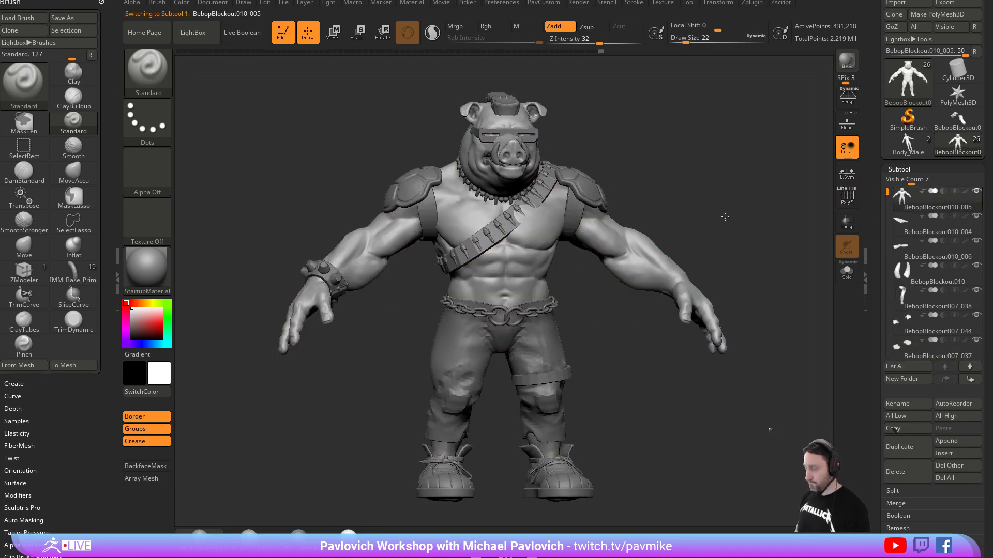
pyautogui.keyDown('alt'); pyautogui.moveTo(765, 285); pyautogui.dragTo(756, 279, button='right'); pyautogui.keyUp('alt')
pyautogui.click(846, 222)
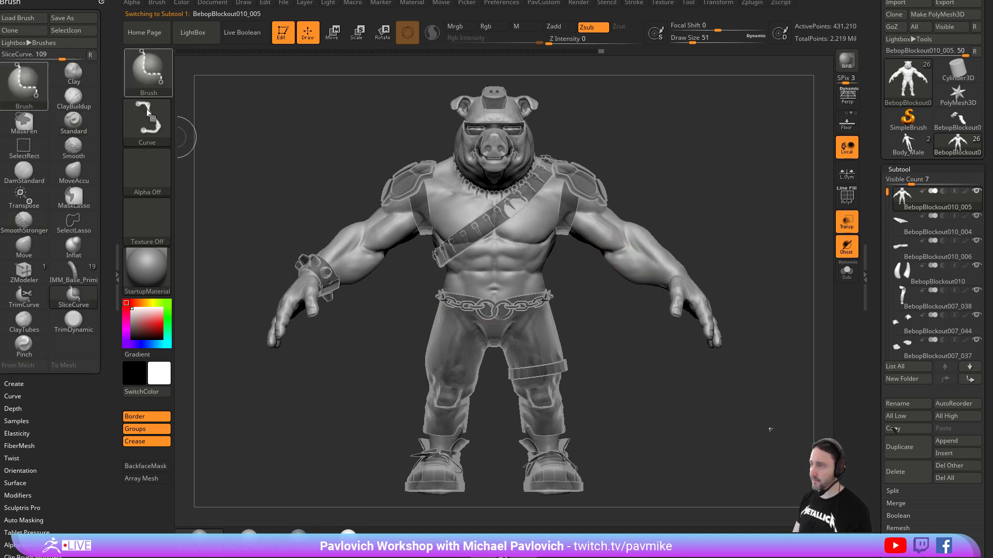
pyautogui.keyDown('ctrl'); pyautogui.keyDown('shift'); pyautogui.moveTo(718, 421); pyautogui.dragTo(566, 286); pyautogui.keyUp('shift'); pyautogui.keyUp('ctrl')
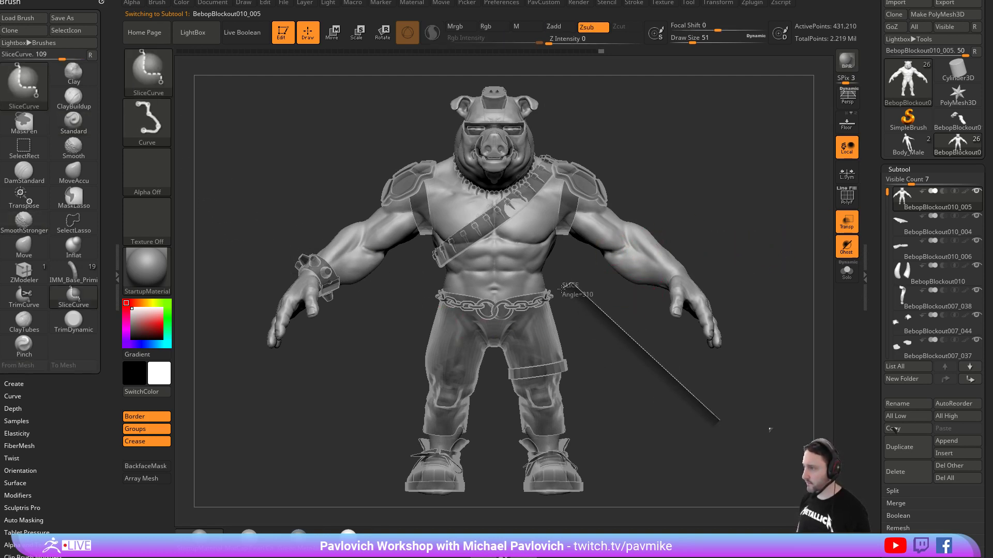
pyautogui.moveTo(501, 315)
pyautogui.keyDown('ctrl'); pyautogui.keyDown('shift'); pyautogui.mouseDown()
pyautogui.moveTo(446, 306)
pyautogui.moveTo(250, 491)
pyautogui.mouseUp(); pyautogui.keyUp('shift'); pyautogui.keyUp('ctrl')
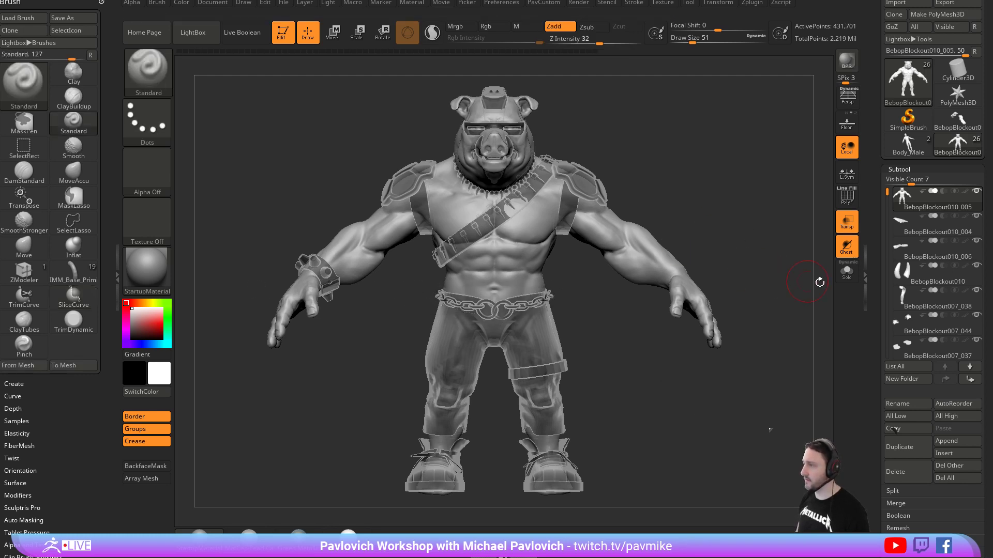
# Solo the body with its polygroups displayed and apply Mirror And Weld.
pyautogui.click(846, 271)
pyautogui.hotkey('shift', 'f')
pyautogui.keyDown('ctrl'); pyautogui.moveTo(771, 215); pyautogui.dragTo(766, 223, button='right'); pyautogui.keyUp('ctrl')
pyautogui.press('2')
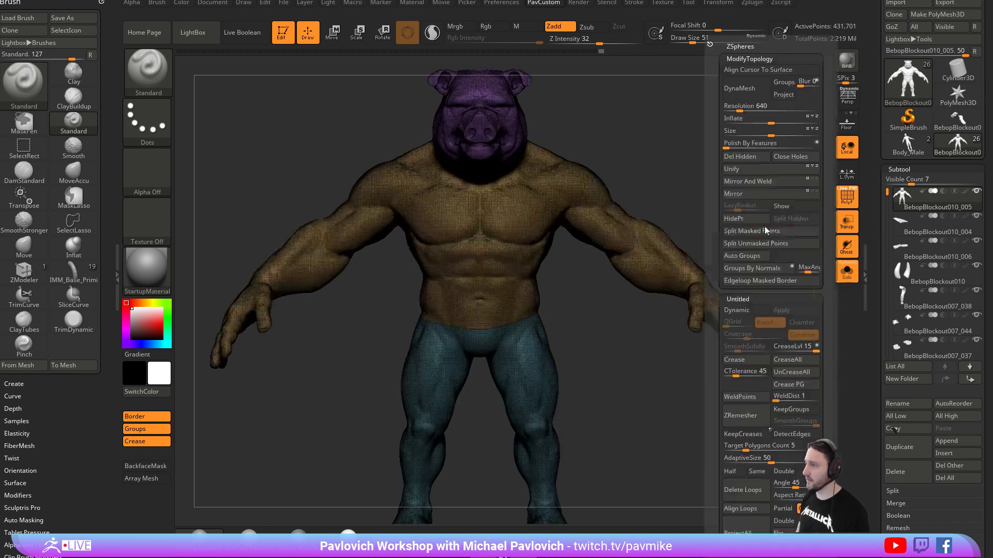
pyautogui.click(755, 182)
pyautogui.moveTo(731, 226)
pyautogui.mouseDown()
pyautogui.moveTo(621, 238)
pyautogui.moveTo(721, 239)
pyautogui.moveTo(733, 215)
pyautogui.moveTo(745, 235)
pyautogui.moveTo(703, 215)
pyautogui.mouseUp()
pyautogui.press('[')
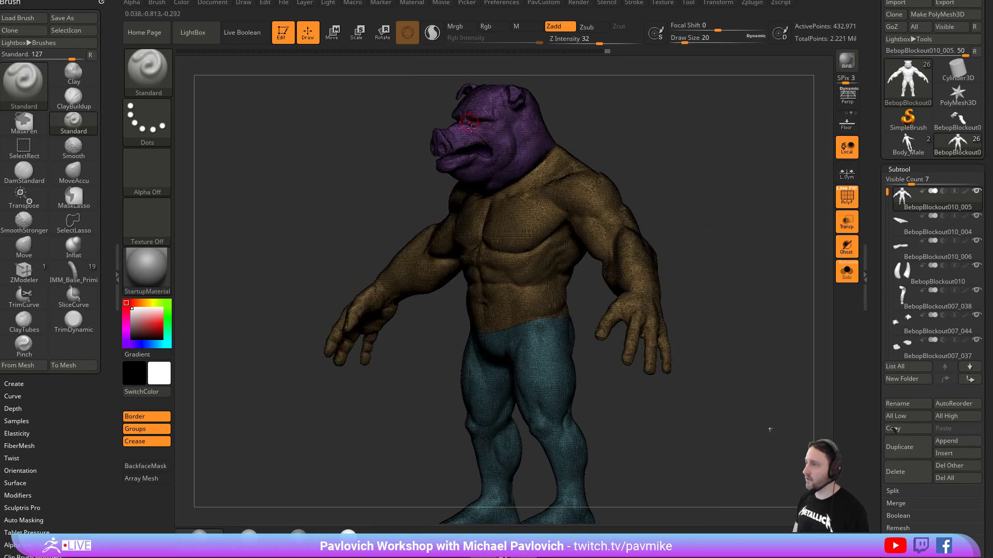
pyautogui.moveTo(596, 117); pyautogui.dragTo(508, 298)
pyautogui.moveTo(616, 273); pyautogui.dragTo(532, 283)
pyautogui.moveTo(614, 290)
pyautogui.keyDown('shift'); pyautogui.mouseDown()
pyautogui.moveTo(669, 330)
pyautogui.moveTo(707, 230)
pyautogui.moveTo(729, 237)
pyautogui.moveTo(703, 244)
pyautogui.mouseUp(); pyautogui.keyUp('shift')
pyautogui.press('s')
pyautogui.press('s')
pyautogui.moveTo(547, 321); pyautogui.dragTo(710, 247)
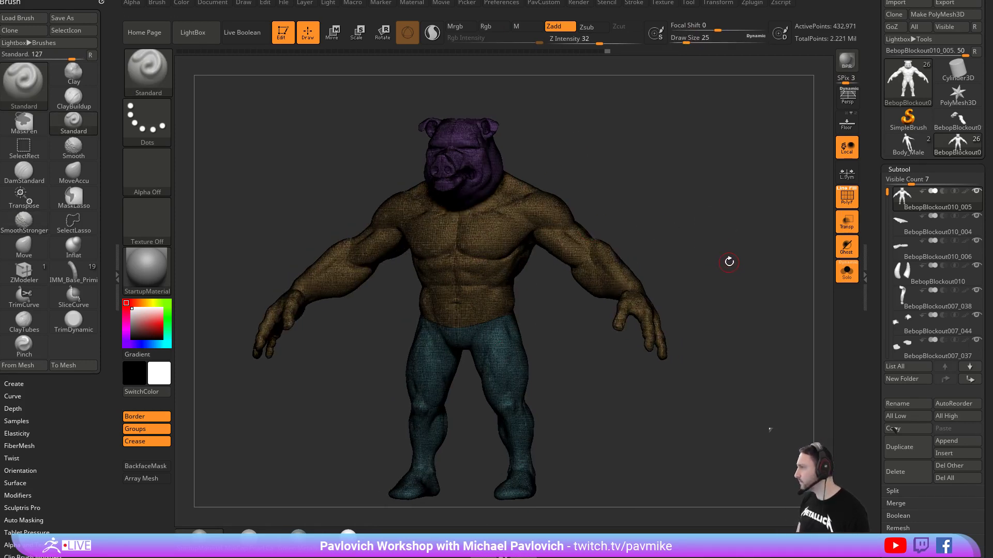
# Duplicate the body and ZRemesh the copy with KeepGroups on, SmoothGroups 1, AdaptiveSize 13 and Target Polygons Count about 16.27.
pyautogui.click(896, 441)
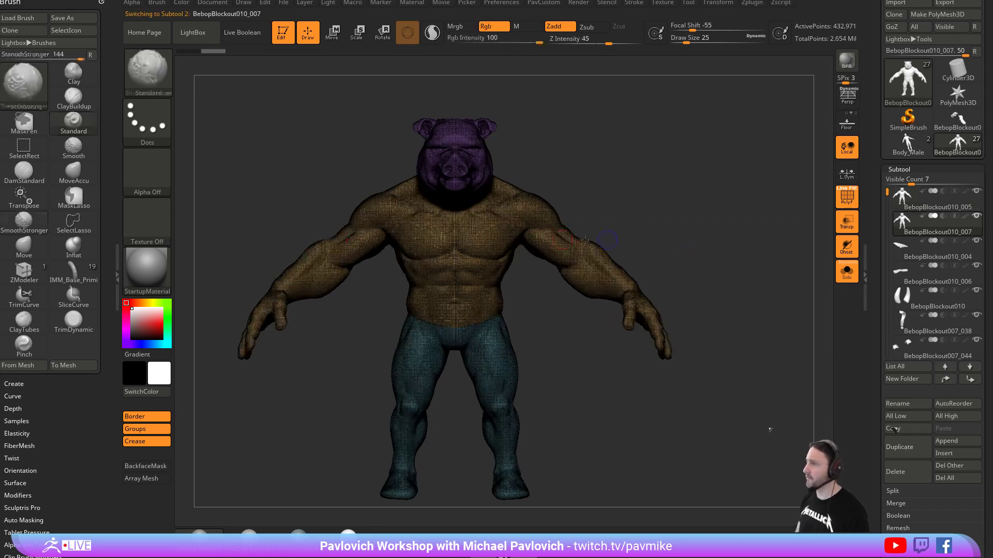
pyautogui.press('2')
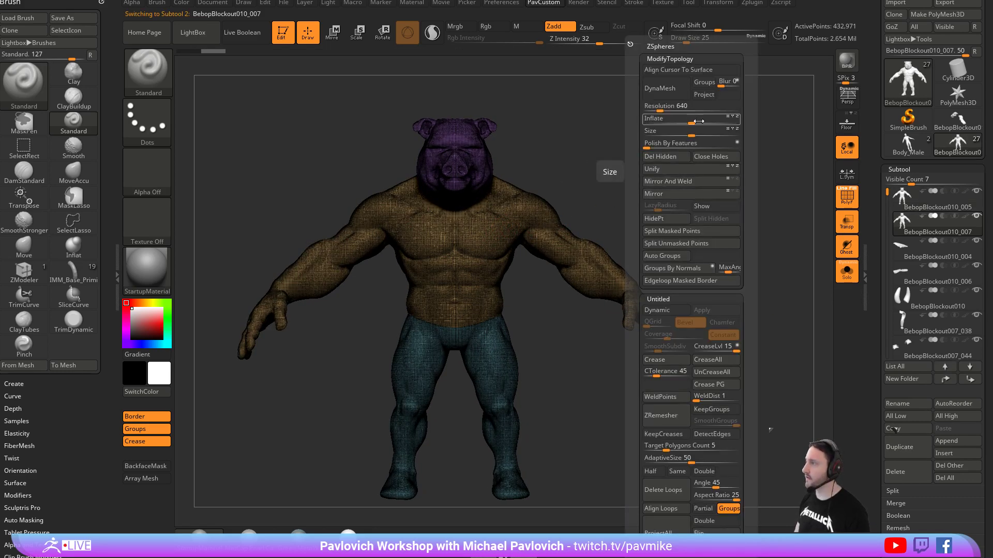
pyautogui.moveTo(666, 448)
pyautogui.mouseDown()
pyautogui.moveTo(684, 451)
pyautogui.moveTo(656, 462)
pyautogui.mouseUp()
pyautogui.click(711, 409)
pyautogui.click(709, 423)
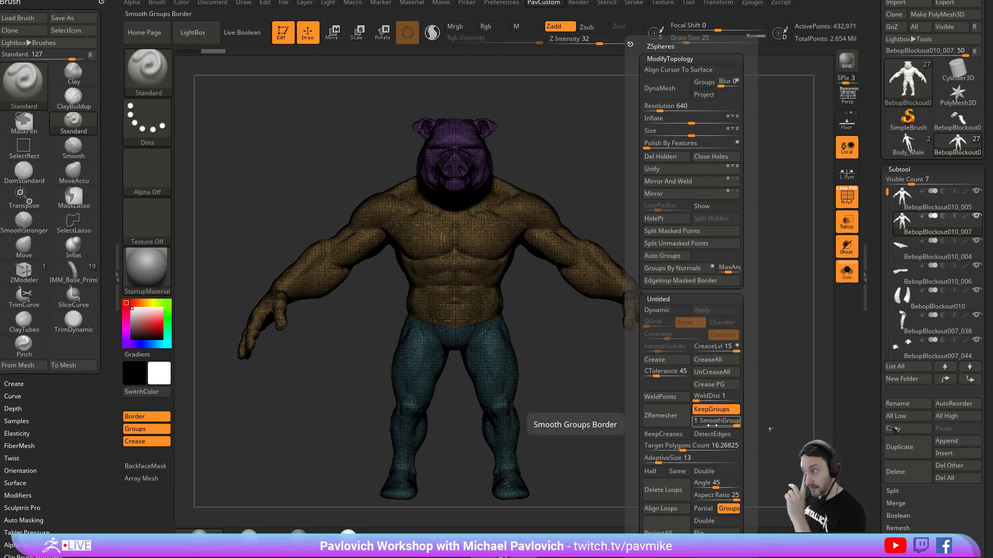
pyautogui.click(664, 416)
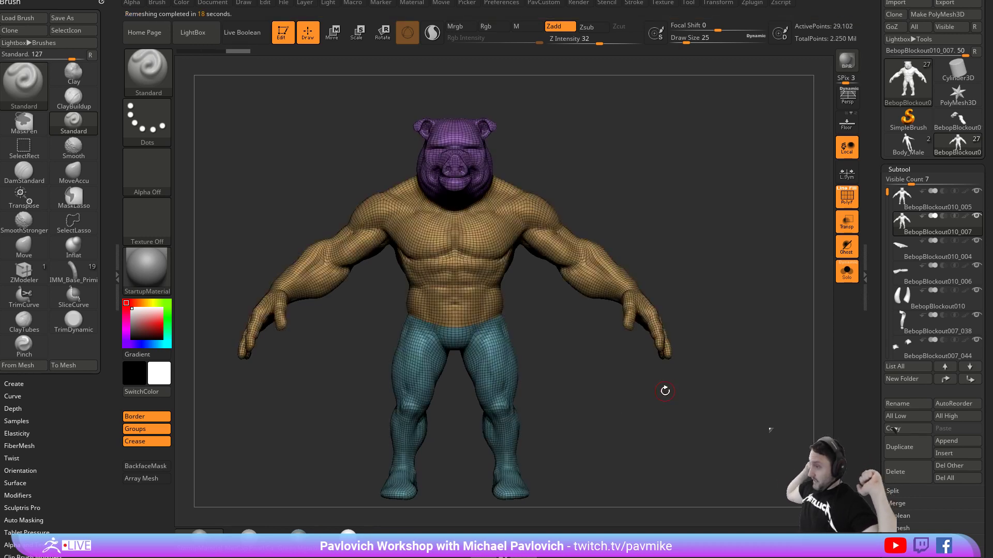
# Show only the original and remeshed bodies together, without solo or transparency, and compare their surfaces.
pyautogui.moveTo(682, 165); pyautogui.dragTo(765, 179)
pyautogui.keyDown('shift'); pyautogui.click(976, 216); pyautogui.keyUp('shift')
pyautogui.click(975, 191)
pyautogui.click(846, 270)
pyautogui.moveTo(810, 250); pyautogui.dragTo(795, 265)
pyautogui.click(849, 226)
pyautogui.moveTo(667, 256); pyautogui.dragTo(714, 262)
pyautogui.press('2')
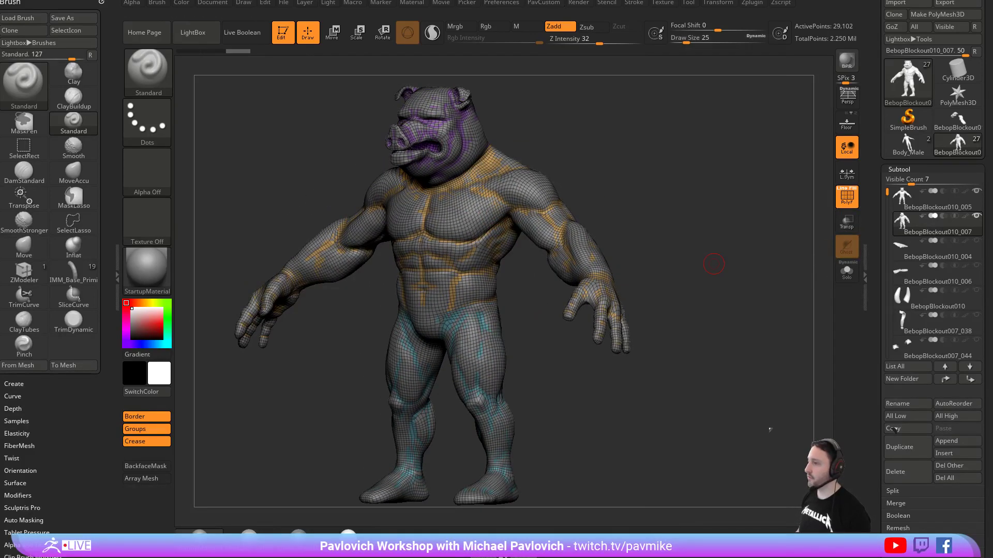
pyautogui.moveTo(567, 299)
pyautogui.mouseDown()
pyautogui.moveTo(833, 283)
pyautogui.moveTo(740, 206)
pyautogui.moveTo(745, 414)
pyautogui.moveTo(694, 320)
pyautogui.moveTo(703, 291)
pyautogui.moveTo(717, 300)
pyautogui.moveTo(716, 262)
pyautogui.mouseUp()
pyautogui.press('s')
# Solo the remeshed body, isolate its torso-and-arms polygroup with SelectLasso and examine the edge flow around the forearm and wrist.
pyautogui.click(846, 270)
pyautogui.moveTo(870, 319); pyautogui.dragTo(866, 181)
pyautogui.keyDown('shift'); pyautogui.moveTo(784, 246); pyautogui.dragTo(718, 239); pyautogui.keyUp('shift')
pyautogui.moveTo(780, 320)
pyautogui.keyDown('alt'); pyautogui.mouseDown()
pyautogui.moveTo(735, 277)
pyautogui.moveTo(746, 292)
pyautogui.moveTo(738, 304)
pyautogui.mouseUp(); pyautogui.keyUp('alt')
pyautogui.press('s')
pyautogui.keyDown('ctrl'); pyautogui.keyDown('shift'); pyautogui.click(149, 72); pyautogui.keyUp('shift'); pyautogui.keyUp('ctrl')
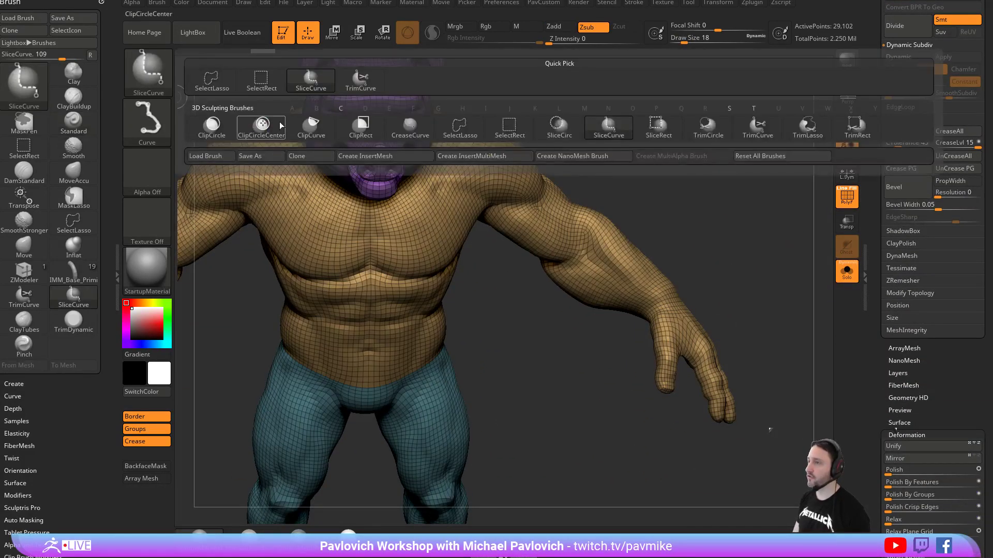
pyautogui.keyDown('ctrl'); pyautogui.keyDown('shift'); pyautogui.click(217, 85); pyautogui.keyUp('shift'); pyautogui.keyUp('ctrl')
pyautogui.moveTo(713, 248)
pyautogui.mouseDown()
pyautogui.moveTo(671, 263)
pyautogui.moveTo(667, 303)
pyautogui.mouseUp()
pyautogui.keyDown('ctrl'); pyautogui.keyDown('shift'); pyautogui.click(626, 278); pyautogui.keyUp('shift'); pyautogui.keyUp('ctrl')
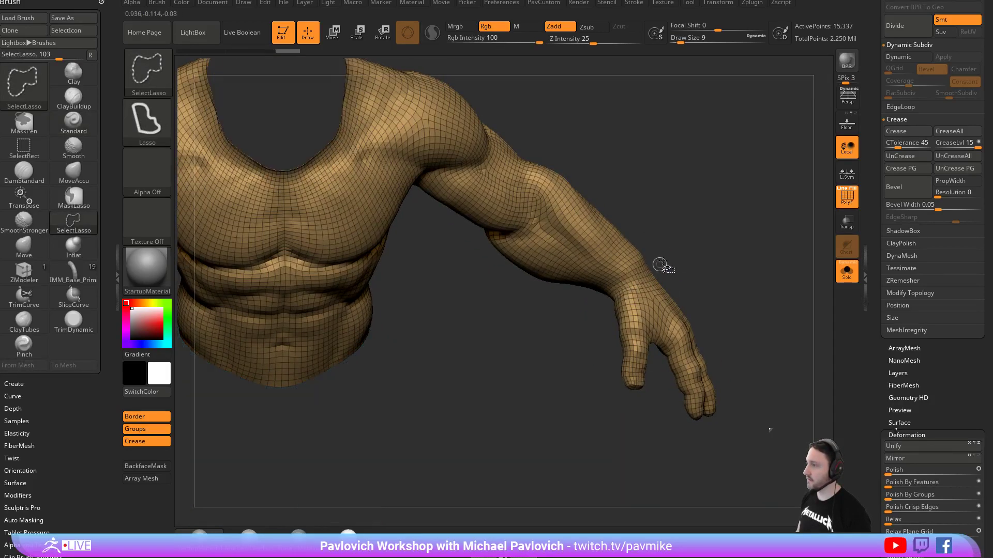
pyautogui.keyDown('ctrl'); pyautogui.keyDown('shift'); pyautogui.click(699, 240); pyautogui.keyUp('shift'); pyautogui.keyUp('ctrl')
pyautogui.keyDown('alt'); pyautogui.moveTo(700, 239); pyautogui.dragTo(690, 290); pyautogui.keyUp('alt')
pyautogui.keyDown('ctrl'); pyautogui.keyDown('shift'); pyautogui.click(630, 272); pyautogui.keyUp('shift'); pyautogui.keyUp('ctrl')
pyautogui.moveTo(751, 268)
pyautogui.keyDown('alt'); pyautogui.mouseDown()
pyautogui.moveTo(744, 228)
pyautogui.moveTo(641, 240)
pyautogui.moveTo(752, 247)
pyautogui.moveTo(718, 262)
pyautogui.moveTo(684, 226)
pyautogui.moveTo(677, 196)
pyautogui.moveTo(688, 309)
pyautogui.moveTo(690, 243)
pyautogui.mouseUp(); pyautogui.keyUp('alt')
pyautogui.keyDown('ctrl'); pyautogui.keyDown('shift'); pyautogui.click(726, 268); pyautogui.keyUp('shift'); pyautogui.keyUp('ctrl')
# Slice the remeshed arm at the wrist with SliceCurve to give the hand its own polygroup, undoing unwanted cuts.
pyautogui.click(147, 76)
pyautogui.keyDown('ctrl'); pyautogui.keyDown('shift'); pyautogui.click(608, 133); pyautogui.keyUp('shift'); pyautogui.keyUp('ctrl')
pyautogui.moveTo(656, 153)
pyautogui.keyDown('ctrl'); pyautogui.keyDown('shift'); pyautogui.mouseDown()
pyautogui.moveTo(579, 284)
pyautogui.moveTo(563, 459)
pyautogui.moveTo(568, 429)
pyautogui.moveTo(753, 213)
pyautogui.moveTo(751, 252)
pyautogui.moveTo(798, 208)
pyautogui.moveTo(752, 219)
pyautogui.moveTo(723, 258)
pyautogui.mouseUp(); pyautogui.keyUp('shift'); pyautogui.keyUp('ctrl')
pyautogui.hotkey('ctrl', 'z')
pyautogui.keyDown('ctrl'); pyautogui.keyDown('shift'); pyautogui.click(610, 298); pyautogui.keyUp('shift'); pyautogui.keyUp('ctrl')
pyautogui.moveTo(619, 299); pyautogui.dragTo(631, 243)
pyautogui.moveTo(577, 283)
pyautogui.keyDown('ctrl'); pyautogui.keyDown('shift'); pyautogui.mouseDown()
pyautogui.moveTo(532, 346)
pyautogui.moveTo(539, 331)
pyautogui.mouseUp(); pyautogui.keyUp('shift'); pyautogui.keyUp('ctrl')
pyautogui.moveTo(721, 257)
pyautogui.mouseDown()
pyautogui.moveTo(636, 279)
pyautogui.moveTo(693, 306)
pyautogui.moveTo(687, 299)
pyautogui.moveTo(706, 294)
pyautogui.moveTo(676, 269)
pyautogui.moveTo(624, 286)
pyautogui.mouseUp()
pyautogui.hotkey('ctrl', 'z')
pyautogui.keyDown('ctrl'); pyautogui.keyDown('shift'); pyautogui.click(693, 266); pyautogui.keyUp('shift'); pyautogui.keyUp('ctrl')
# Mirror the remeshed body and apply Mirror And Weld to carry the wrist cut to the other hand.
pyautogui.press('b')
pyautogui.press('m')
pyautogui.press('v')
pyautogui.press('s')
pyautogui.moveTo(670, 273)
pyautogui.mouseDown()
pyautogui.moveTo(692, 270)
pyautogui.moveTo(579, 308)
pyautogui.moveTo(502, 296)
pyautogui.moveTo(704, 251)
pyautogui.moveTo(683, 270)
pyautogui.moveTo(737, 269)
pyautogui.moveTo(709, 250)
pyautogui.moveTo(712, 259)
pyautogui.mouseUp()
pyautogui.keyDown('ctrl'); pyautogui.keyDown('shift'); pyautogui.click(646, 278); pyautogui.keyUp('shift'); pyautogui.keyUp('ctrl')
pyautogui.keyDown('ctrl'); pyautogui.keyDown('shift'); pyautogui.click(740, 265); pyautogui.keyUp('shift'); pyautogui.keyUp('ctrl')
pyautogui.press('2')
pyautogui.click(710, 194)
pyautogui.click(712, 184)
pyautogui.moveTo(627, 273); pyautogui.dragTo(611, 221)
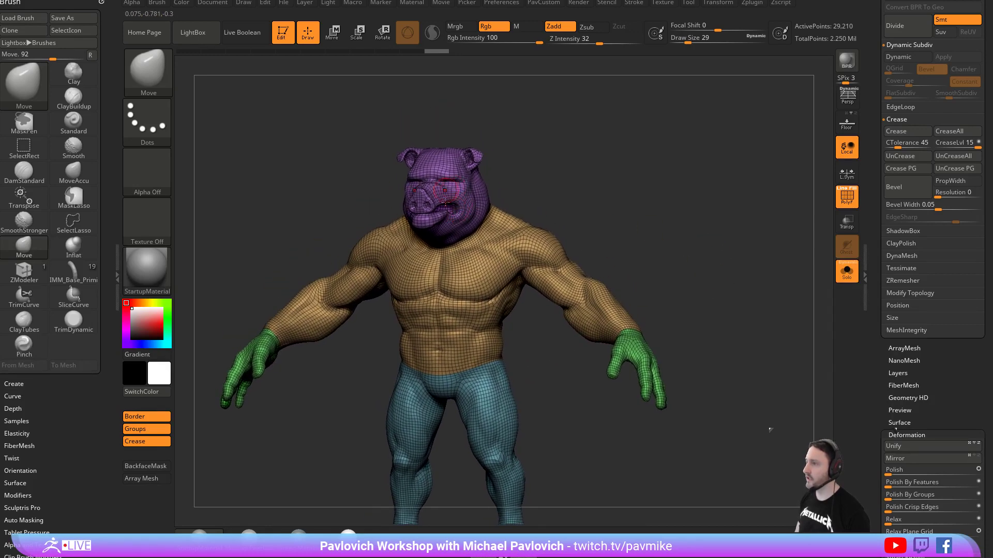
pyautogui.moveTo(615, 281); pyautogui.dragTo(768, 276)
# Open the ZRemesher settings and enable Use Polypaint for the remeshed body.
pyautogui.moveTo(880, 370); pyautogui.dragTo(880, 236)
pyautogui.click(905, 299)
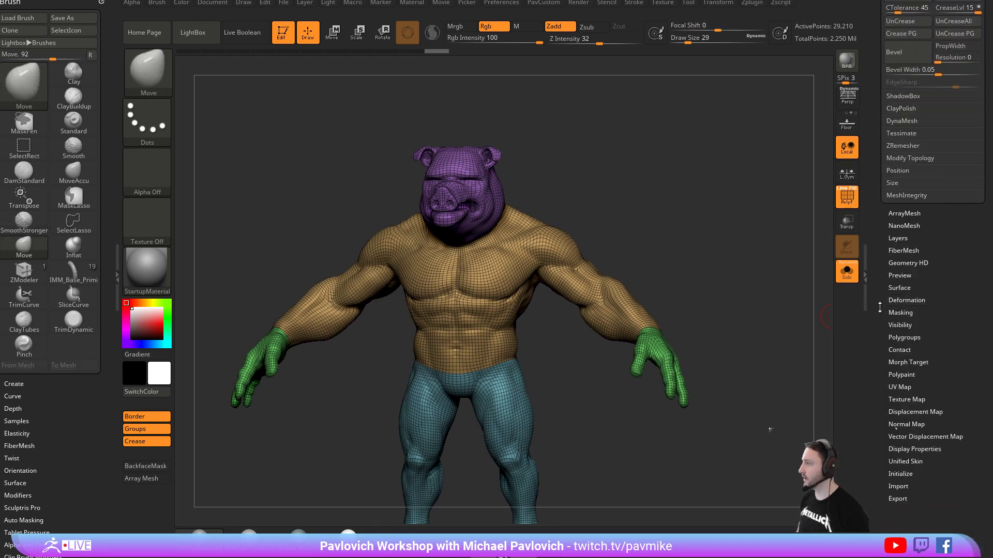
pyautogui.moveTo(915, 362); pyautogui.dragTo(915, 242)
pyautogui.moveTo(876, 197); pyautogui.dragTo(875, 259)
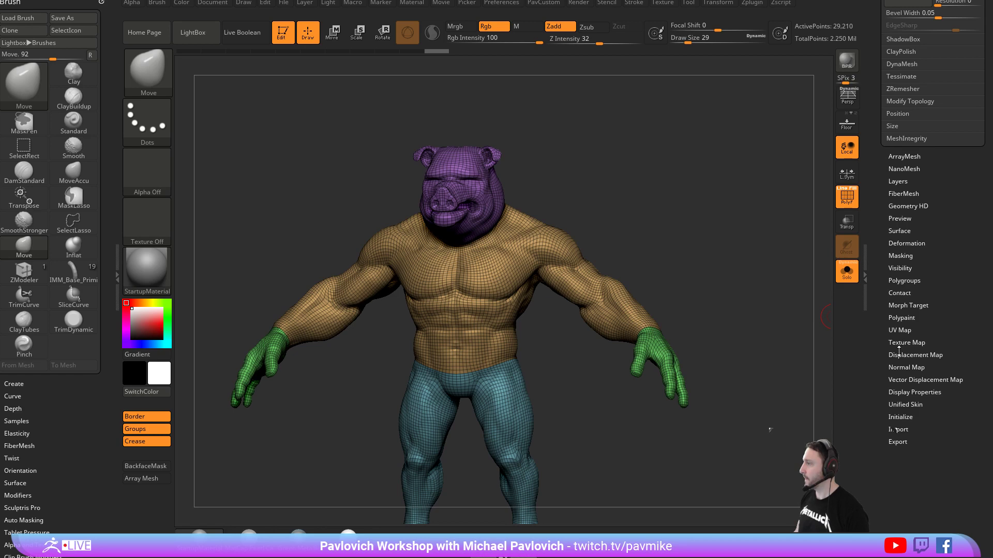
pyautogui.press('shift')
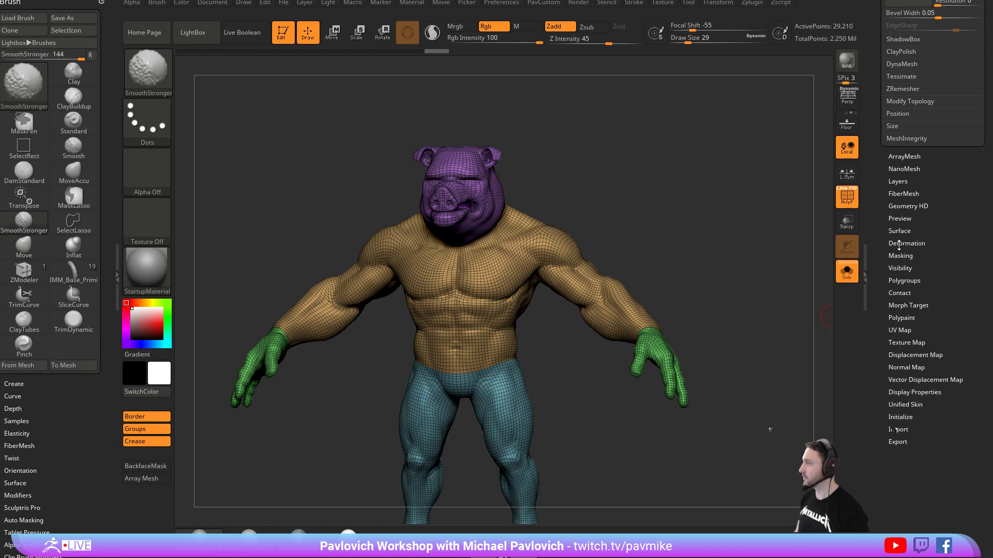
pyautogui.scroll(10, 896, 252)
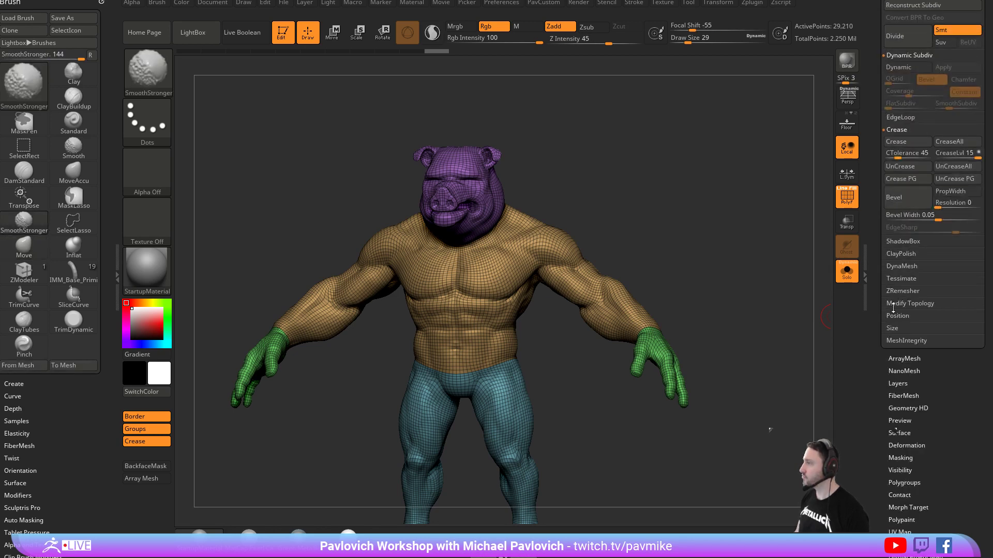
pyautogui.click(899, 291)
pyautogui.keyDown('alt'); pyautogui.moveTo(787, 313); pyautogui.dragTo(812, 254); pyautogui.keyUp('alt')
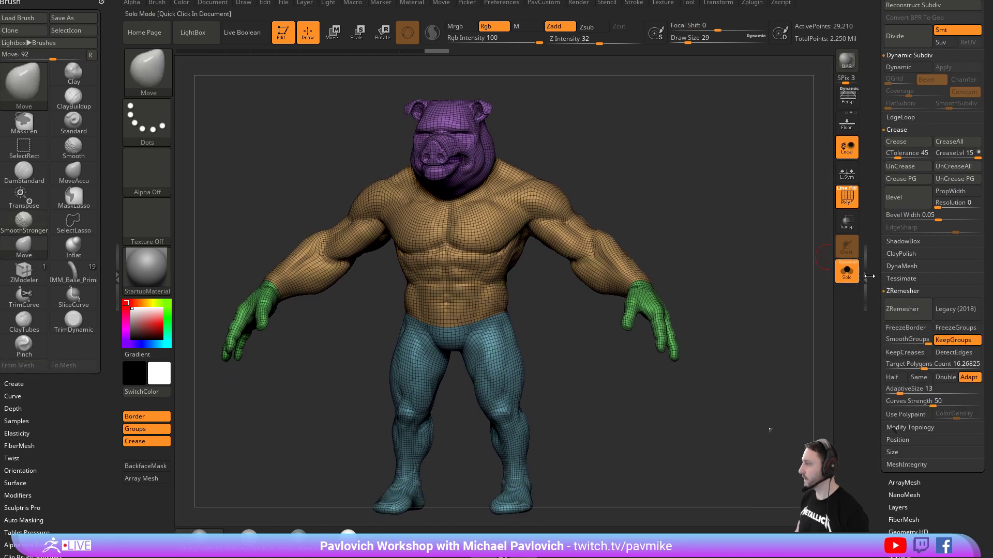
pyautogui.scroll(-4, 875, 306)
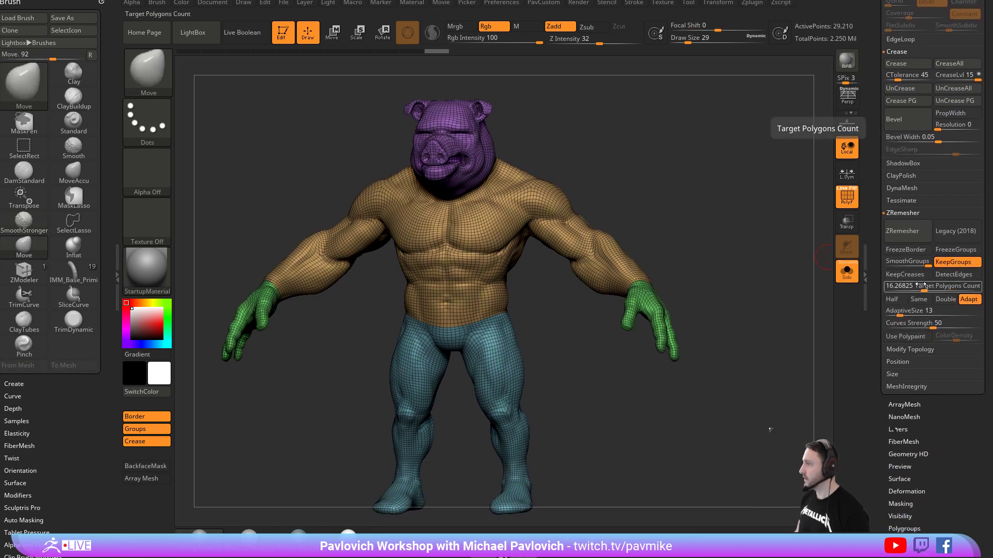
pyautogui.click(906, 338)
pyautogui.keyDown('alt'); pyautogui.moveTo(780, 309); pyautogui.dragTo(814, 347); pyautogui.keyUp('alt')
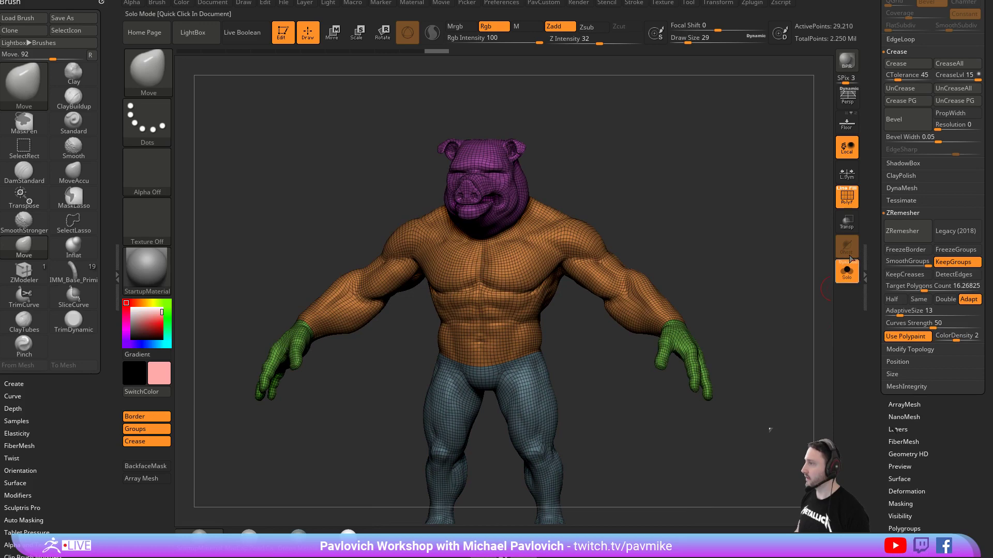
# Hide the polygroup wireframe, choose white, set the Standard brush to Rgb only and fill the body with the colour.
pyautogui.click(845, 203)
pyautogui.keyDown('alt'); pyautogui.moveTo(806, 224); pyautogui.dragTo(775, 233); pyautogui.keyUp('alt')
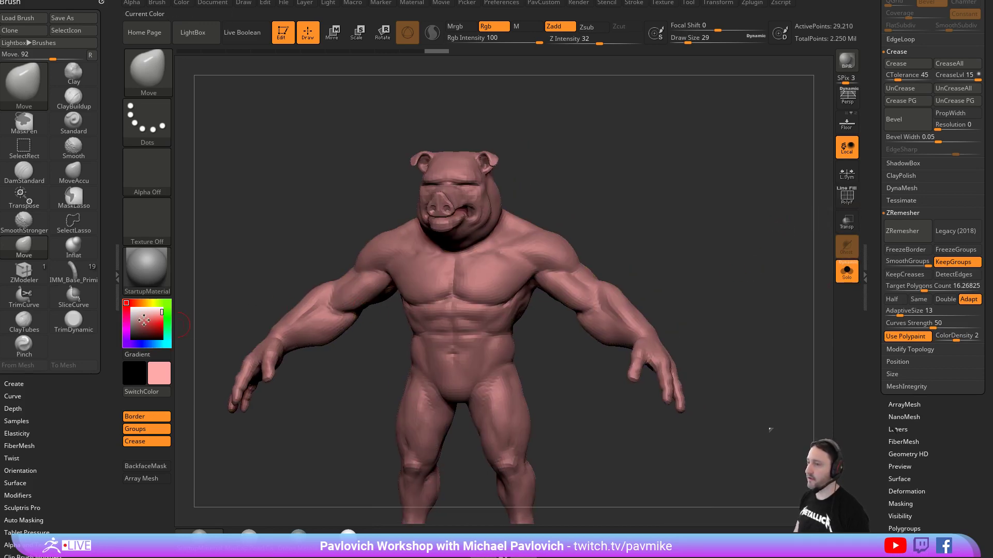
pyautogui.click(132, 309)
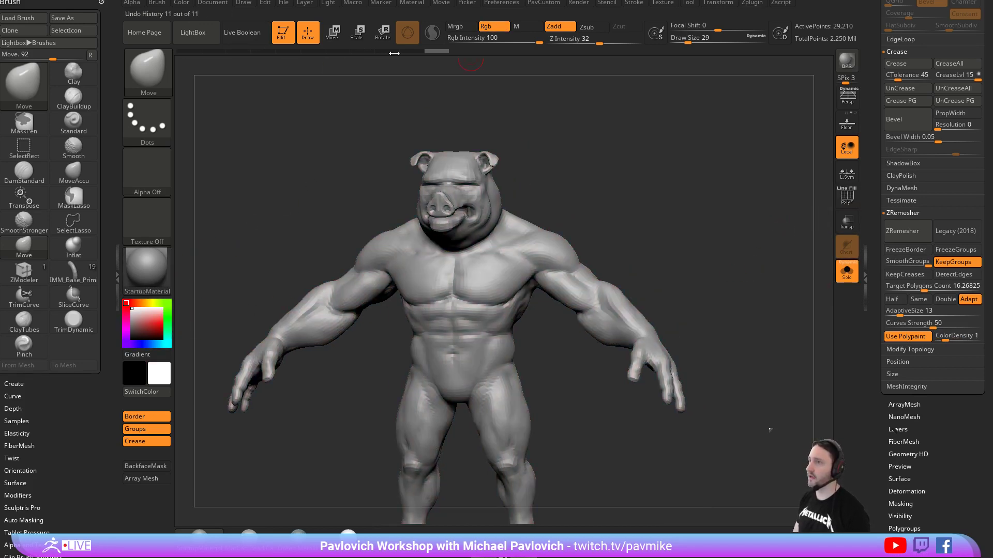
pyautogui.press('b')
pyautogui.press('s')
pyautogui.press('t')
pyautogui.click(493, 31)
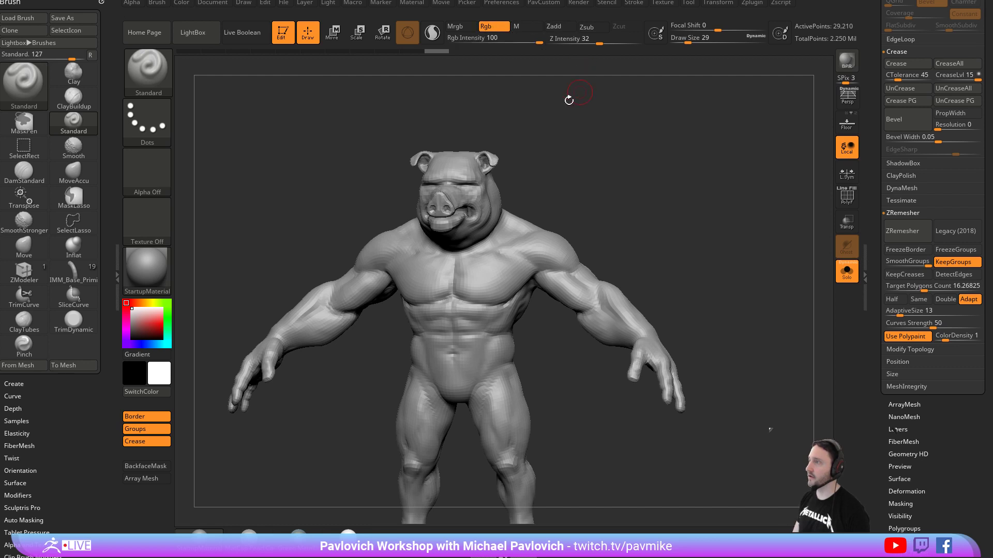
pyautogui.click(182, 3)
pyautogui.click(207, 222)
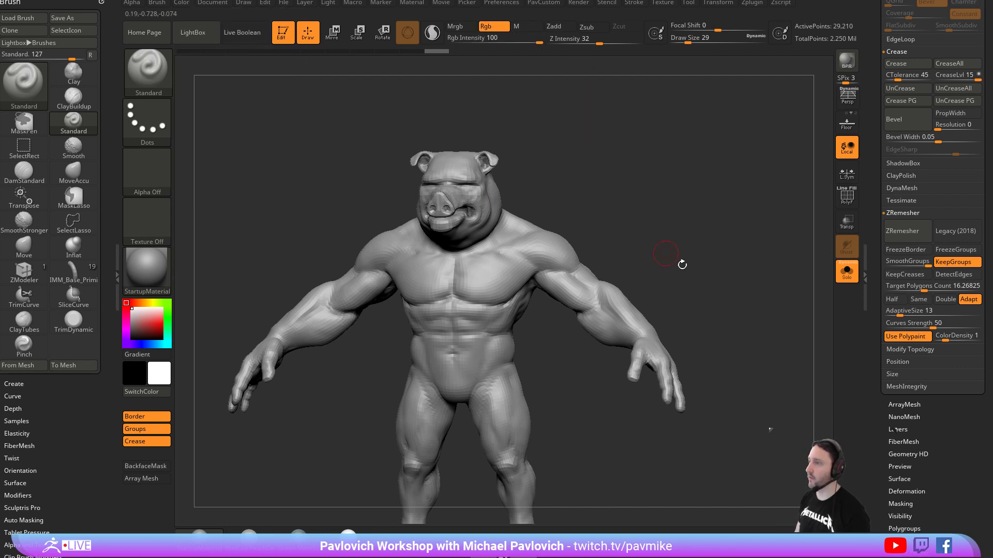
# Set the ZRemesher polypaint colour density to about 1.9 and isolate the head and both hand polygroups.
pyautogui.moveTo(945, 339)
pyautogui.mouseDown()
pyautogui.moveTo(960, 340)
pyautogui.moveTo(950, 340)
pyautogui.mouseUp()
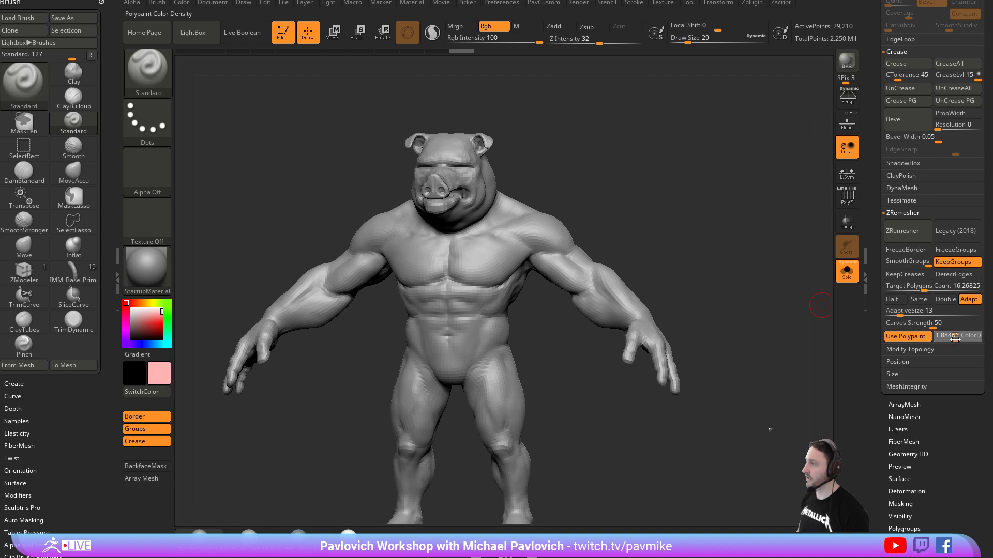
pyautogui.keyDown('ctrl'); pyautogui.keyDown('shift'); pyautogui.click(461, 187); pyautogui.keyUp('shift'); pyautogui.keyUp('ctrl')
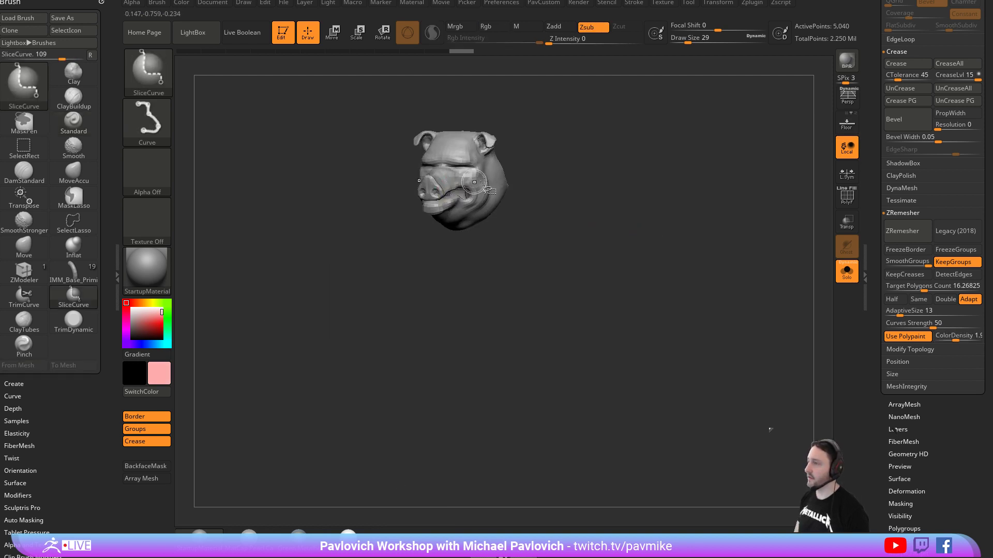
pyautogui.keyDown('ctrl'); pyautogui.keyDown('shift'); pyautogui.click(156, 77); pyautogui.keyUp('shift'); pyautogui.keyUp('ctrl')
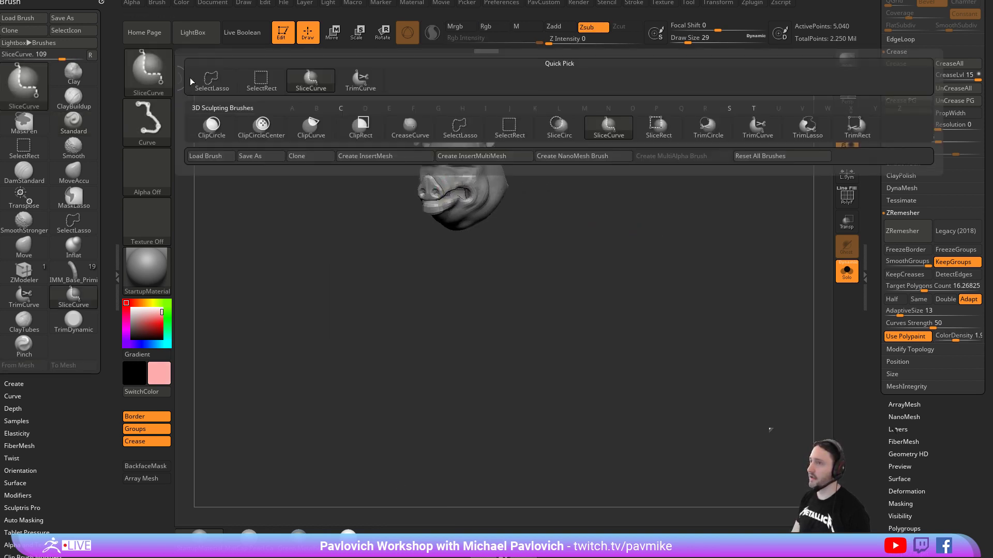
pyautogui.keyDown('ctrl'); pyautogui.keyDown('shift'); pyautogui.click(268, 84); pyautogui.keyUp('shift'); pyautogui.keyUp('ctrl')
pyautogui.keyDown('ctrl'); pyautogui.keyDown('shift'); pyautogui.moveTo(676, 228); pyautogui.dragTo(687, 264); pyautogui.keyUp('shift'); pyautogui.keyUp('ctrl')
pyautogui.keyDown('ctrl'); pyautogui.keyDown('shift'); pyautogui.click(653, 365); pyautogui.keyUp('shift'); pyautogui.keyUp('ctrl')
pyautogui.keyDown('ctrl'); pyautogui.keyDown('shift'); pyautogui.moveTo(756, 296); pyautogui.dragTo(774, 341); pyautogui.keyUp('shift'); pyautogui.keyUp('ctrl')
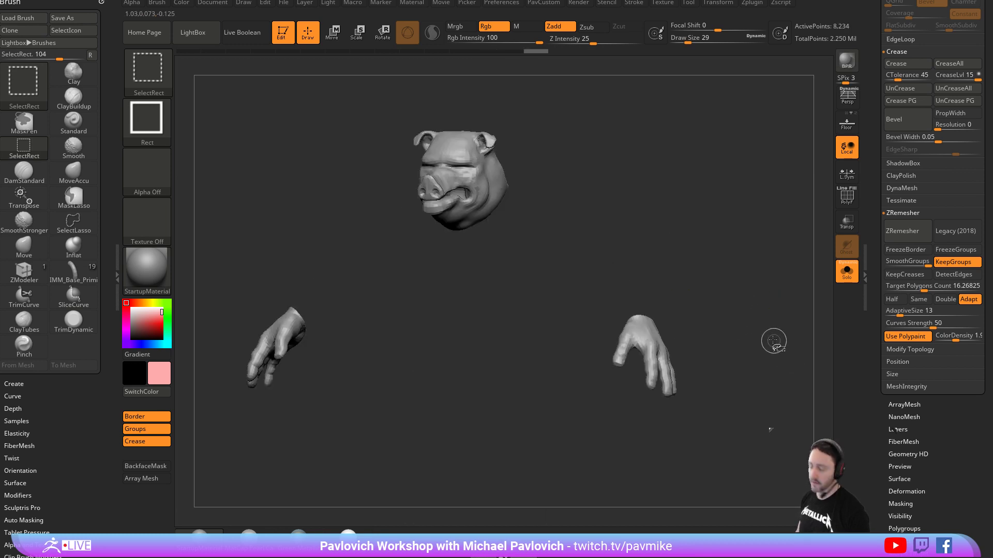
# Fill the isolated head and hands with the pink density colour and restore the whole body's visibility.
pyautogui.click(184, 5)
pyautogui.click(214, 223)
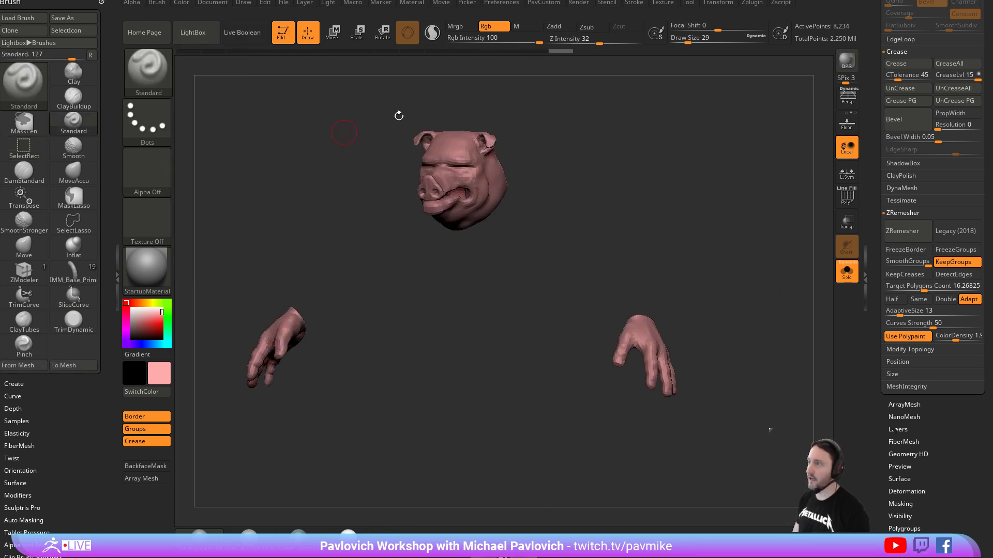
pyautogui.keyDown('ctrl'); pyautogui.keyDown('shift'); pyautogui.click(719, 245); pyautogui.keyUp('shift'); pyautogui.keyUp('ctrl')
pyautogui.moveTo(719, 245); pyautogui.dragTo(724, 228)
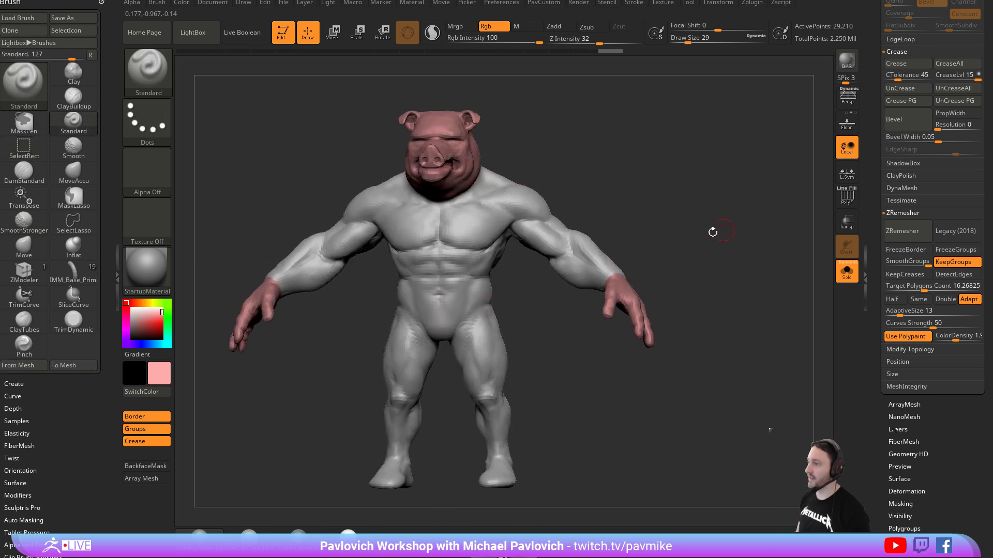
# Isolate the legs, fill them with a polypaint colour density of about 0.68, and show the whole body again.
pyautogui.keyDown('ctrl'); pyautogui.keyDown('shift'); pyautogui.click(486, 370); pyautogui.keyUp('shift'); pyautogui.keyUp('ctrl')
pyautogui.moveTo(956, 337); pyautogui.dragTo(941, 346)
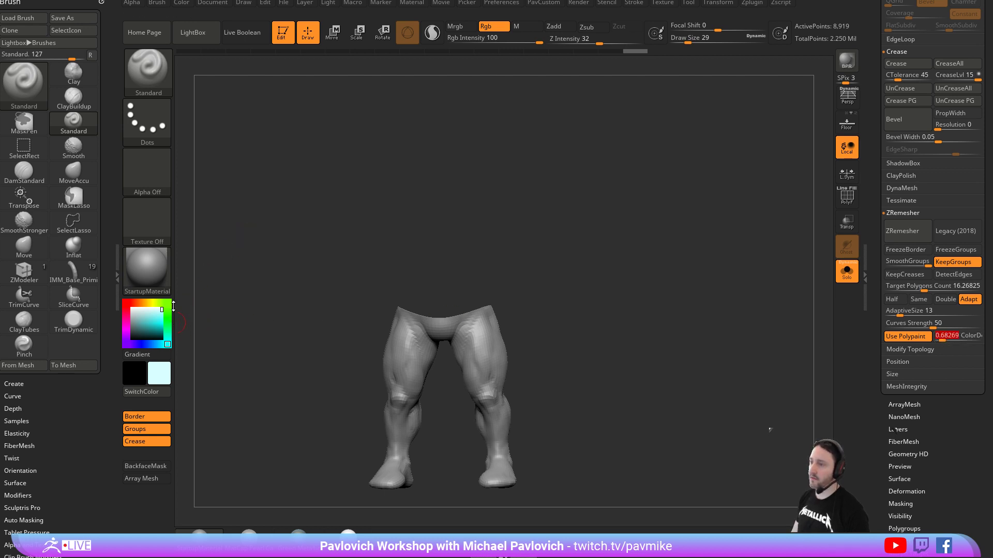
pyautogui.click(182, 4)
pyautogui.click(219, 225)
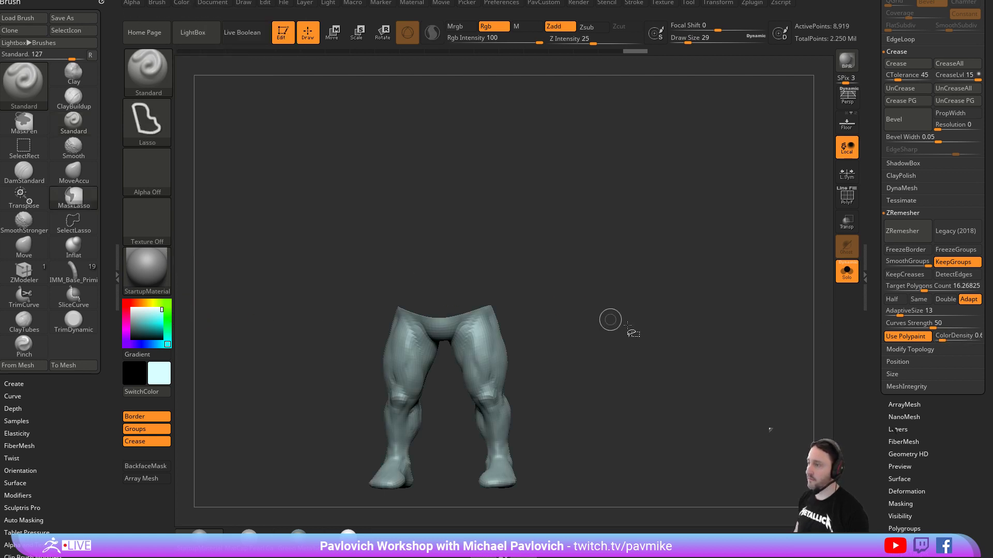
pyautogui.keyDown('ctrl'); pyautogui.keyDown('shift'); pyautogui.click(612, 326); pyautogui.keyUp('shift'); pyautogui.keyUp('ctrl')
pyautogui.keyDown('shift'); pyautogui.moveTo(692, 296); pyautogui.dragTo(746, 282); pyautogui.keyUp('shift')
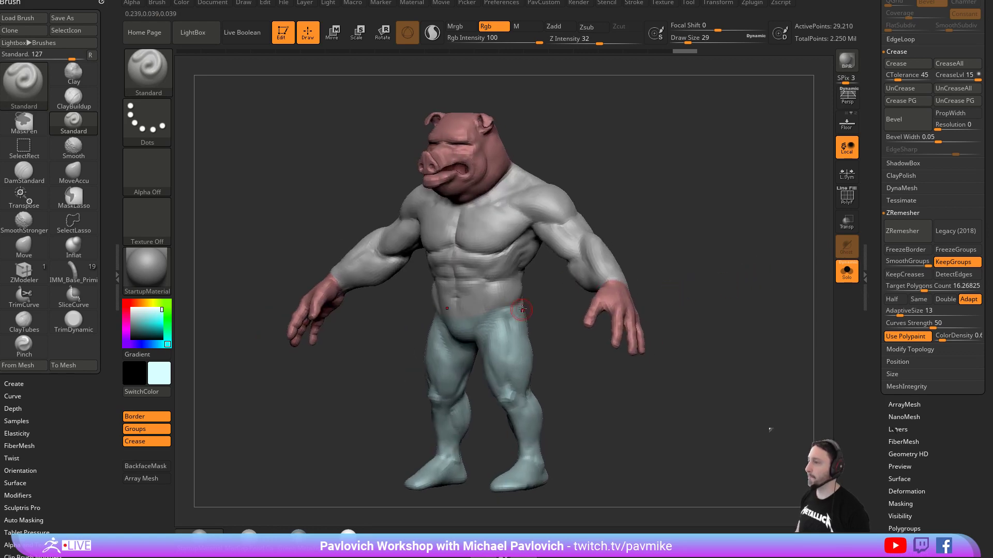
pyautogui.moveTo(615, 275); pyautogui.dragTo(724, 278)
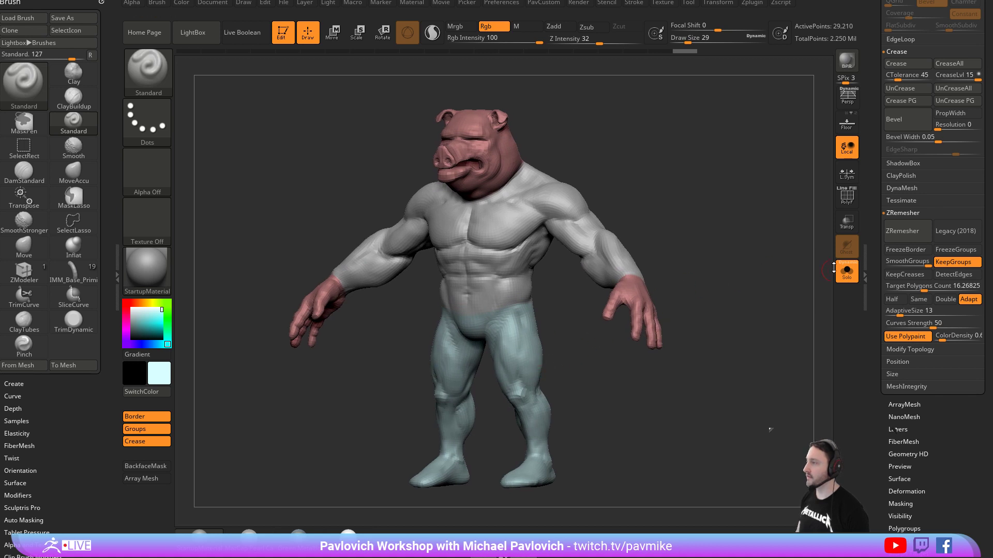
# Show the polygroup wireframe and remesh the body with ZRemesher at Half, keeping groups and using the polypaint density.
pyautogui.click(848, 201)
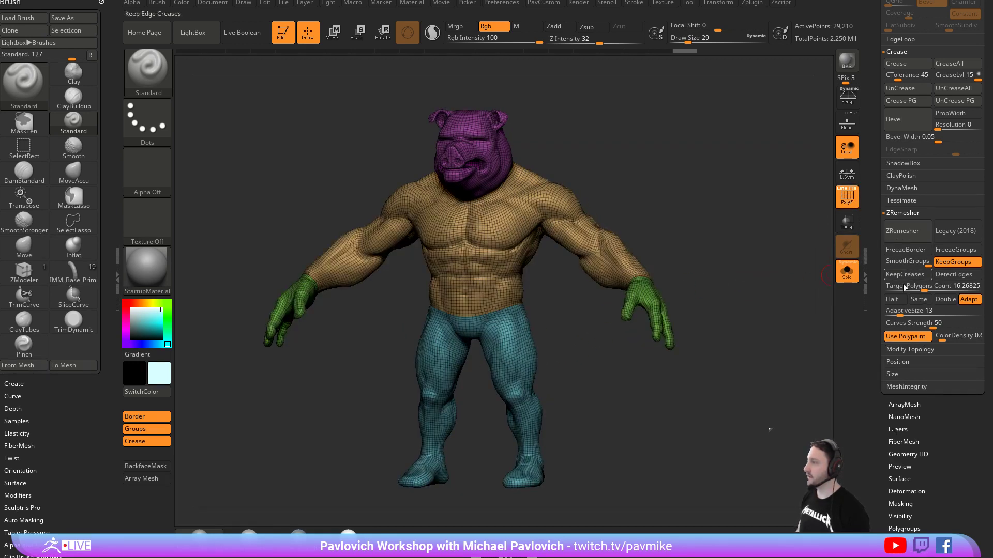
pyautogui.click(892, 300)
pyautogui.click(903, 231)
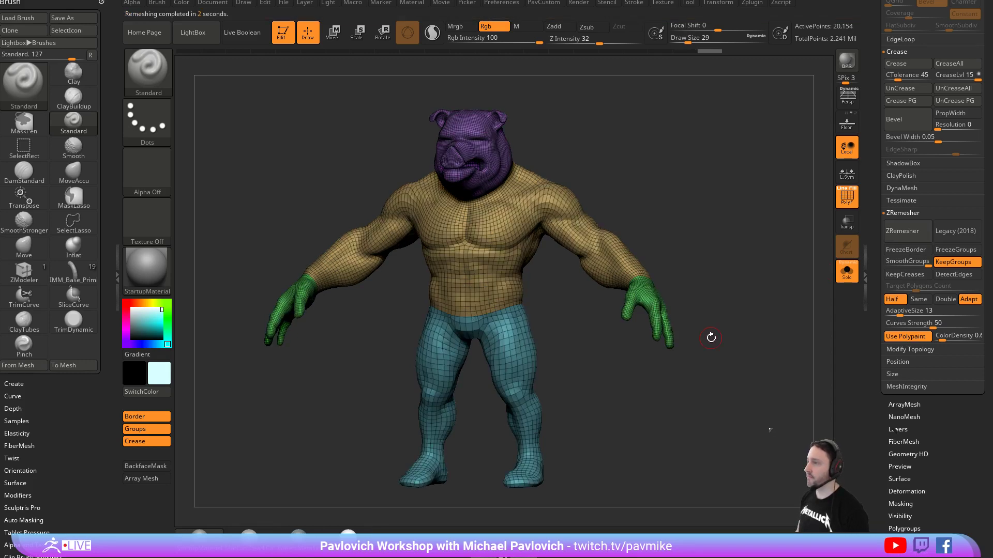
pyautogui.moveTo(672, 316); pyautogui.dragTo(596, 303)
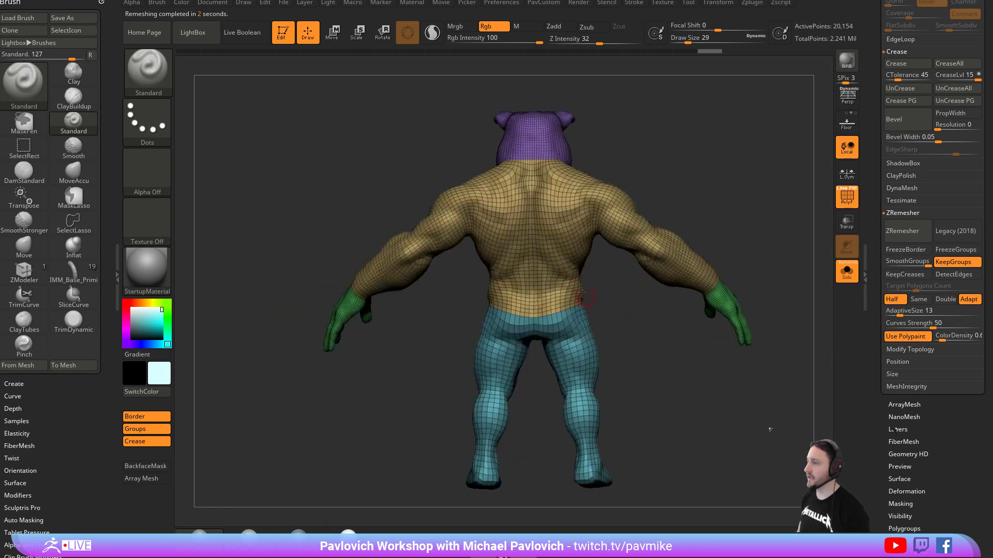
pyautogui.moveTo(634, 344)
pyautogui.mouseDown(button='right')
pyautogui.moveTo(485, 436)
pyautogui.moveTo(734, 326)
pyautogui.moveTo(521, 341)
pyautogui.mouseUp(button='right')
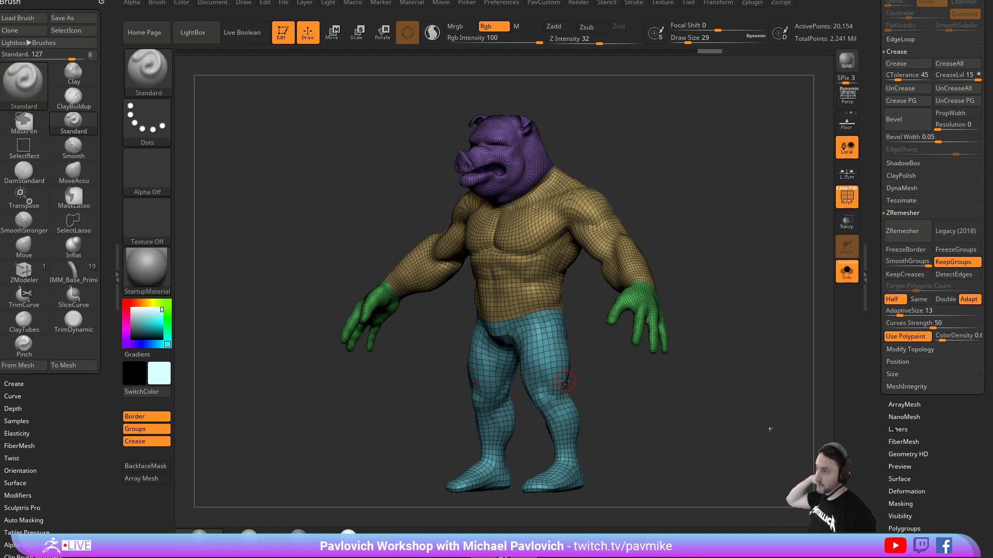
pyautogui.moveTo(750, 221); pyautogui.dragTo(775, 214)
pyautogui.click(845, 279)
pyautogui.moveTo(786, 276)
pyautogui.mouseDown()
pyautogui.moveTo(771, 274)
pyautogui.moveTo(774, 288)
pyautogui.mouseUp()
pyautogui.click(848, 281)
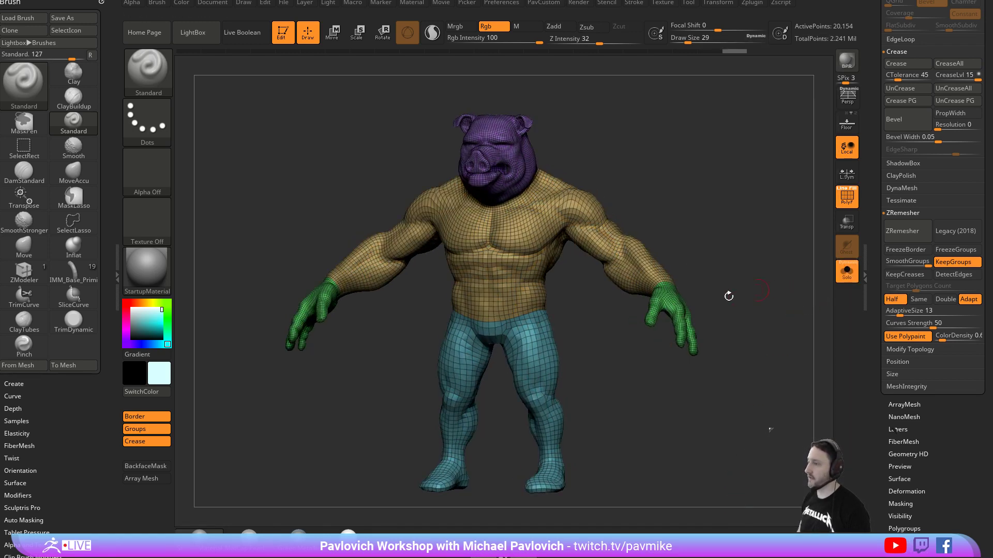
# Isolate the leg polygroup and split the hidden upper body into its own subtool.
pyautogui.keyDown('ctrl'); pyautogui.keyDown('shift'); pyautogui.click(537, 349); pyautogui.keyUp('shift'); pyautogui.keyUp('ctrl')
pyautogui.press('2')
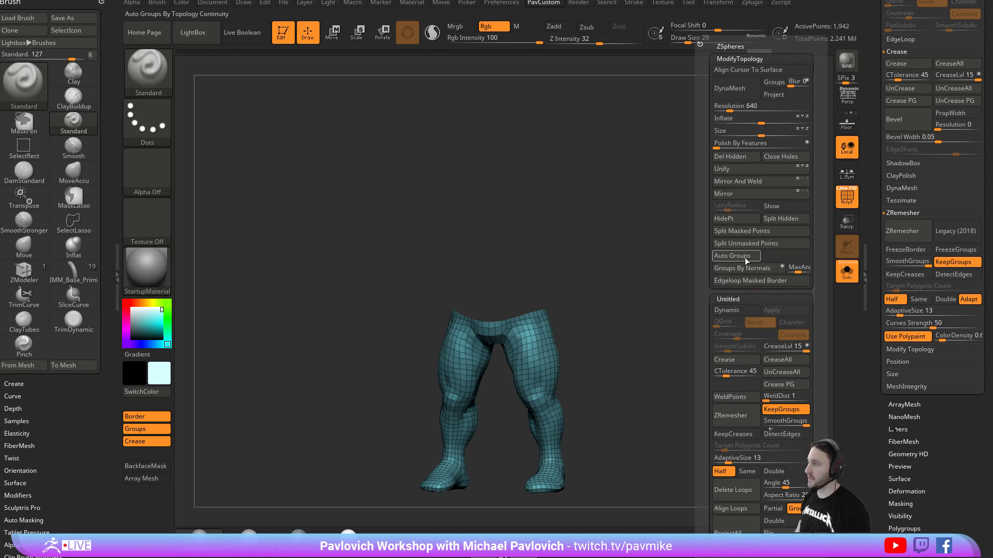
pyautogui.click(780, 219)
# Leave solo view, switch to the split-off upper body subtool and solo it.
pyautogui.click(846, 271)
pyautogui.keyDown('alt'); pyautogui.moveTo(767, 281); pyautogui.dragTo(772, 299); pyautogui.keyUp('alt')
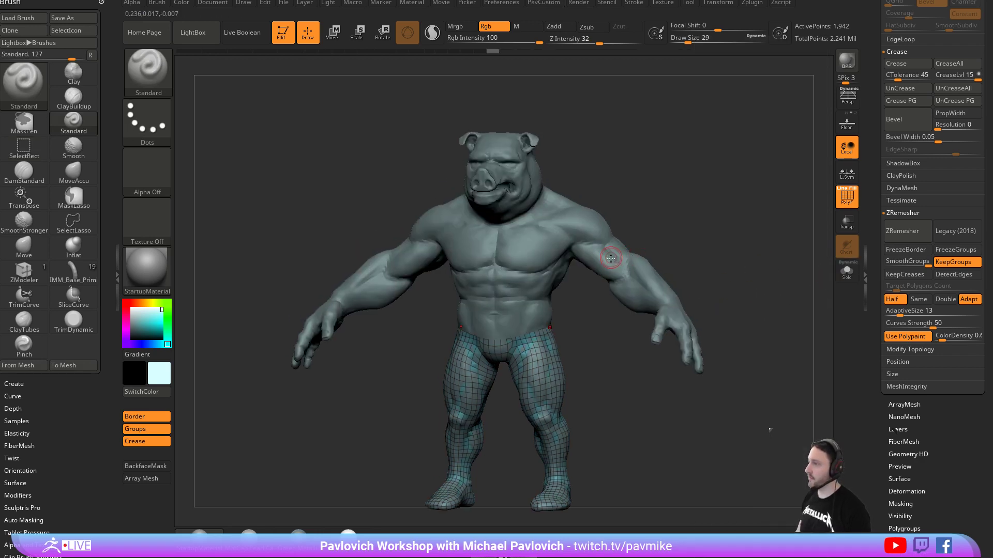
pyautogui.keyDown('alt'); pyautogui.click(624, 261); pyautogui.keyUp('alt')
pyautogui.keyDown('alt'); pyautogui.moveTo(823, 271); pyautogui.dragTo(865, 400); pyautogui.keyUp('alt')
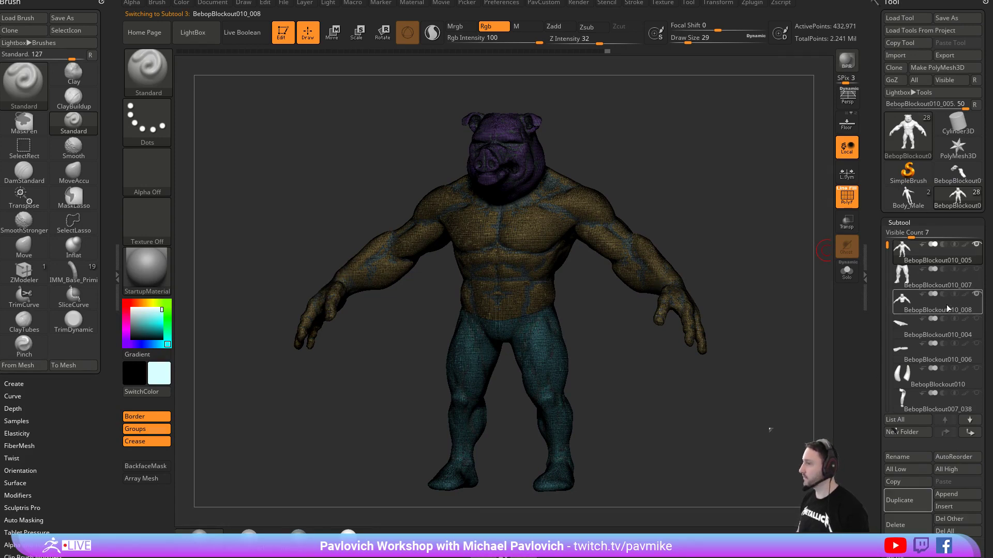
pyautogui.moveTo(769, 272); pyautogui.dragTo(804, 287)
pyautogui.click(846, 273)
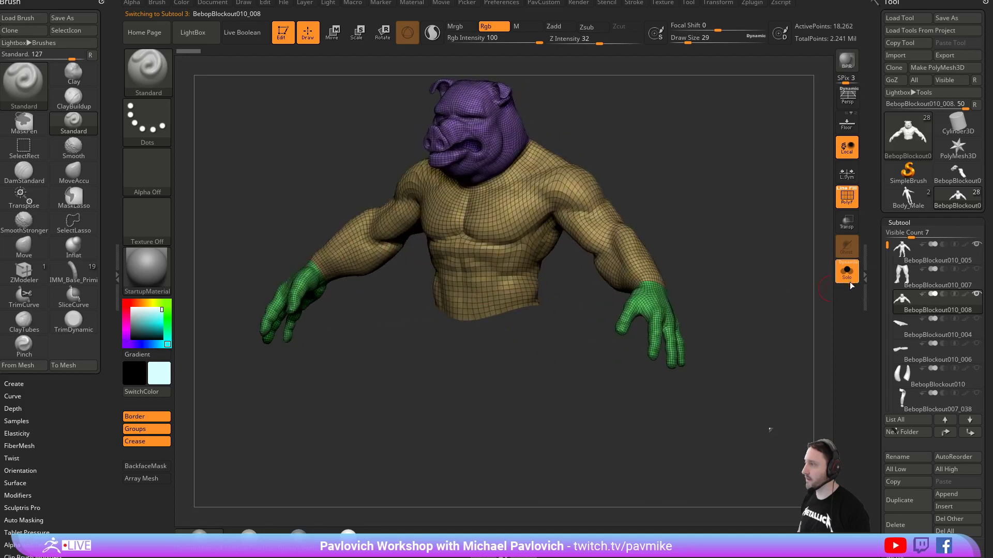
# Isolate the head and both hand polygroups of the upper body subtool.
pyautogui.moveTo(877, 301); pyautogui.dragTo(867, 191)
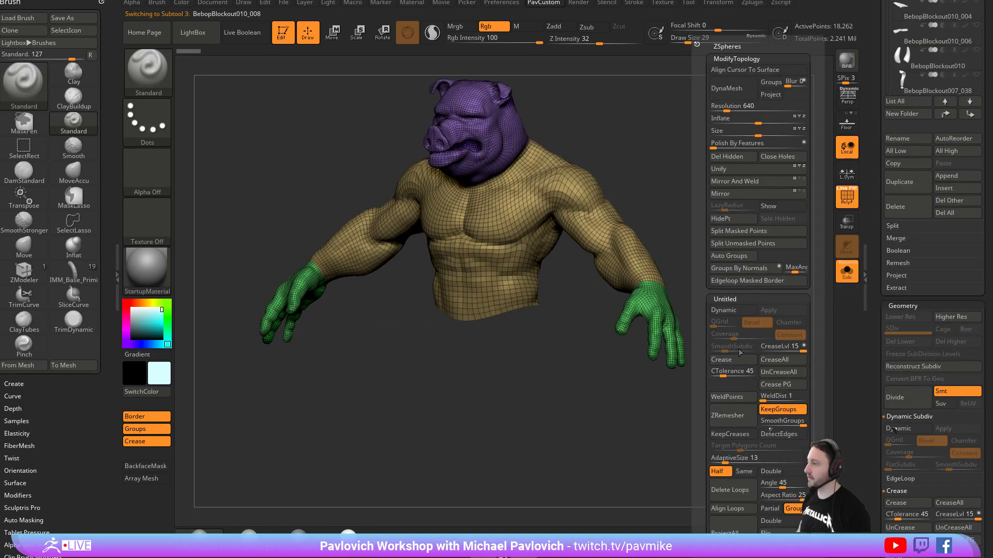
pyautogui.moveTo(789, 325); pyautogui.dragTo(760, 304)
pyautogui.hotkey('ctrl', 'shift')
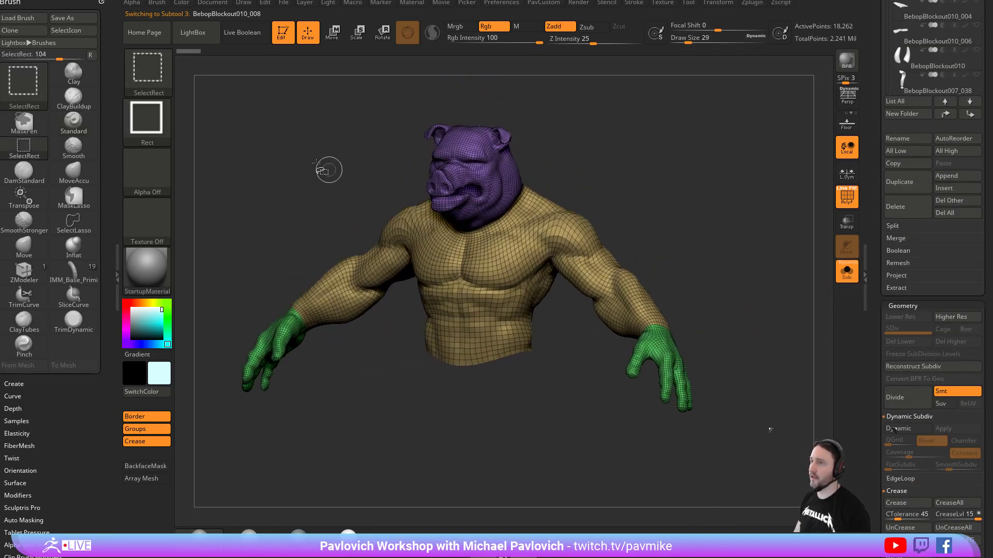
pyautogui.keyDown('ctrl'); pyautogui.keyDown('shift'); pyautogui.click(506, 174); pyautogui.keyUp('shift'); pyautogui.keyUp('ctrl')
pyautogui.keyDown('ctrl'); pyautogui.keyDown('shift'); pyautogui.moveTo(666, 177); pyautogui.dragTo(685, 217); pyautogui.keyUp('shift'); pyautogui.keyUp('ctrl')
pyautogui.keyDown('ctrl'); pyautogui.keyDown('shift'); pyautogui.click(665, 348); pyautogui.keyUp('shift'); pyautogui.keyUp('ctrl')
pyautogui.keyDown('ctrl'); pyautogui.keyDown('shift'); pyautogui.moveTo(713, 331); pyautogui.dragTo(755, 312); pyautogui.keyUp('shift'); pyautogui.keyUp('ctrl')
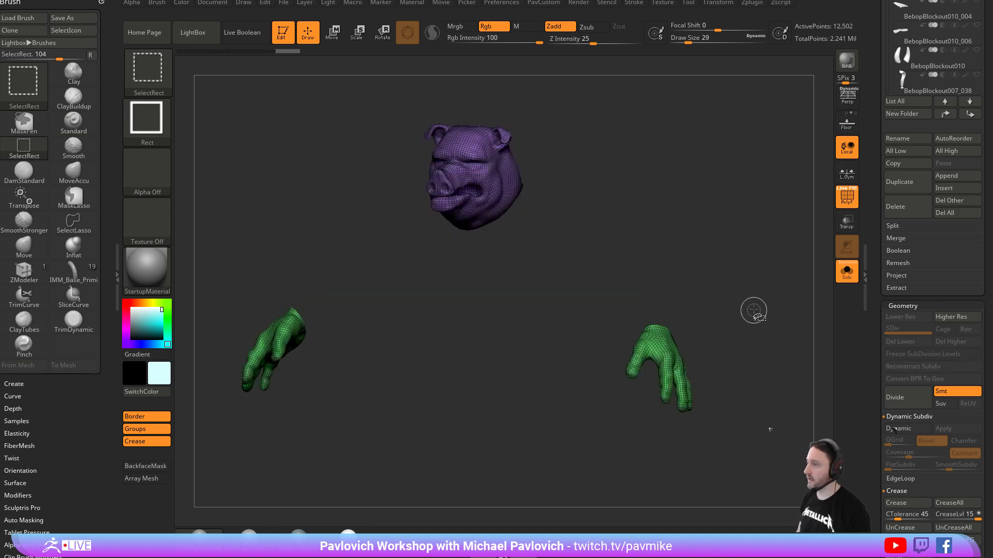
# Fill the head and hands with a polypaint colour density of about 1.98 and show the full upper body.
pyautogui.moveTo(878, 417); pyautogui.dragTo(883, 275)
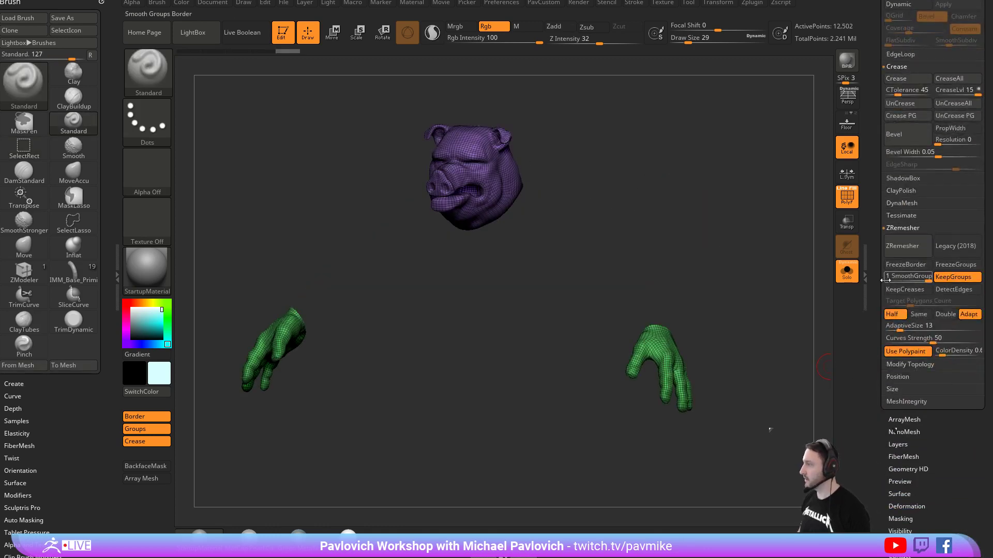
pyautogui.click(955, 354)
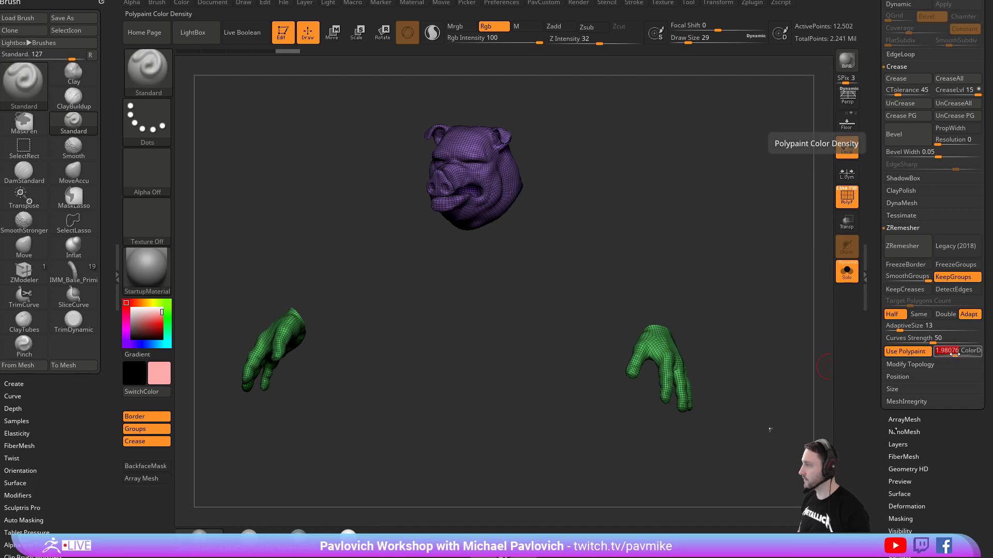
pyautogui.click(181, 3)
pyautogui.click(211, 224)
pyautogui.keyDown('ctrl'); pyautogui.keyDown('shift'); pyautogui.click(692, 243); pyautogui.keyUp('shift'); pyautogui.keyUp('ctrl')
# Hide the polygroup wireframe and remesh the painted upper body with ZRemesher at Half.
pyautogui.click(846, 271)
pyautogui.moveTo(787, 259)
pyautogui.mouseDown()
pyautogui.moveTo(778, 261)
pyautogui.moveTo(788, 268)
pyautogui.mouseUp()
pyautogui.click(847, 196)
pyautogui.click(847, 272)
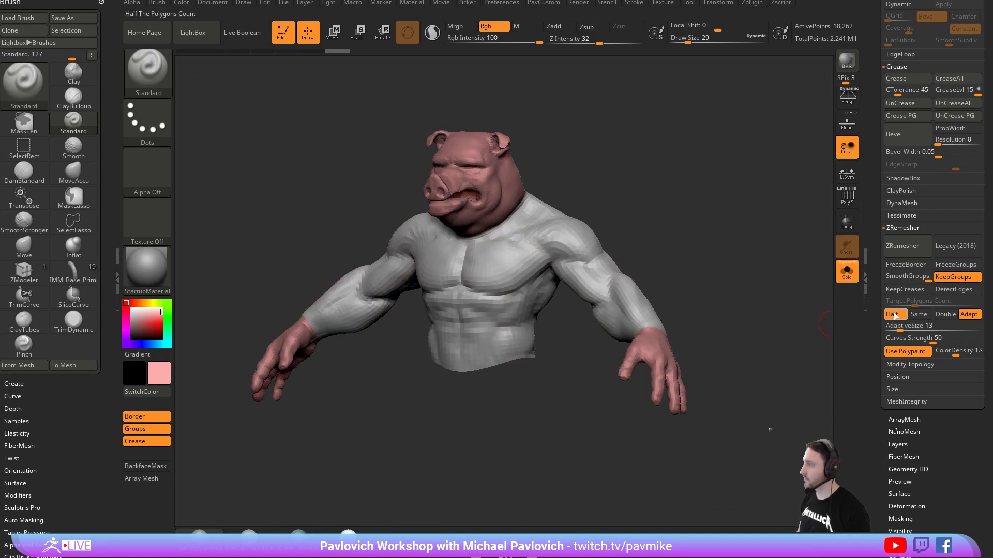
pyautogui.click(893, 256)
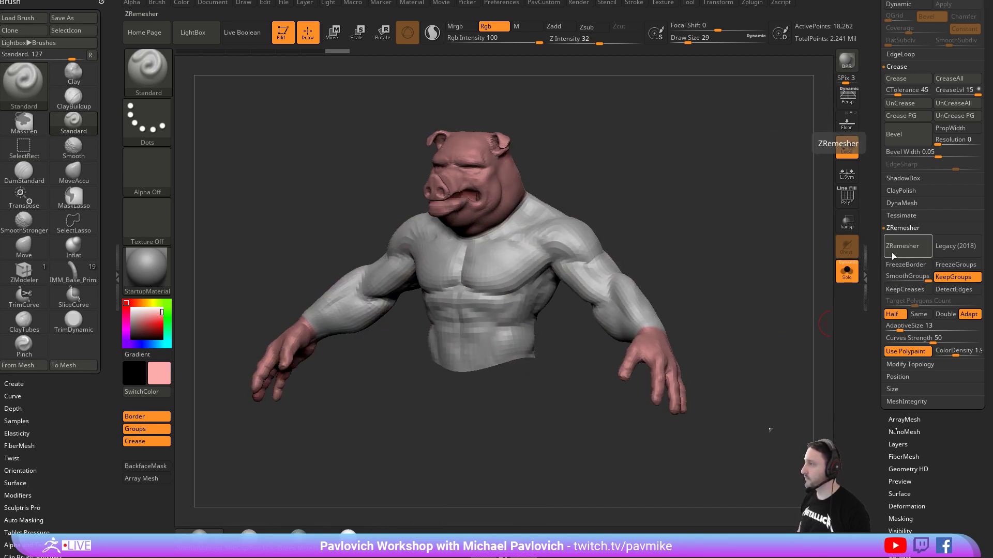
# Examine the remeshed edge flow on the head, torso and arms, isolating polygroups and viewing with and without wireframe.
pyautogui.click(847, 201)
pyautogui.moveTo(751, 231); pyautogui.dragTo(605, 270)
pyautogui.keyDown('ctrl'); pyautogui.keyDown('shift'); pyautogui.click(159, 81); pyautogui.keyUp('shift'); pyautogui.keyUp('ctrl')
pyautogui.keyDown('ctrl'); pyautogui.keyDown('shift'); pyautogui.click(461, 134); pyautogui.keyUp('shift'); pyautogui.keyUp('ctrl')
pyautogui.moveTo(662, 215)
pyautogui.keyDown('ctrl'); pyautogui.mouseDown(button='right')
pyautogui.moveTo(653, 238)
pyautogui.moveTo(628, 237)
pyautogui.mouseUp(button='right'); pyautogui.keyUp('ctrl')
pyautogui.keyDown('ctrl'); pyautogui.keyDown('shift'); pyautogui.click(535, 231); pyautogui.keyUp('shift'); pyautogui.keyUp('ctrl')
pyautogui.keyDown('ctrl'); pyautogui.moveTo(684, 217); pyautogui.dragTo(611, 241, button='right'); pyautogui.keyUp('ctrl')
pyautogui.keyDown('ctrl'); pyautogui.keyDown('shift'); pyautogui.click(651, 189); pyautogui.keyUp('shift'); pyautogui.keyUp('ctrl')
pyautogui.moveTo(554, 258); pyautogui.dragTo(581, 172, button='right')
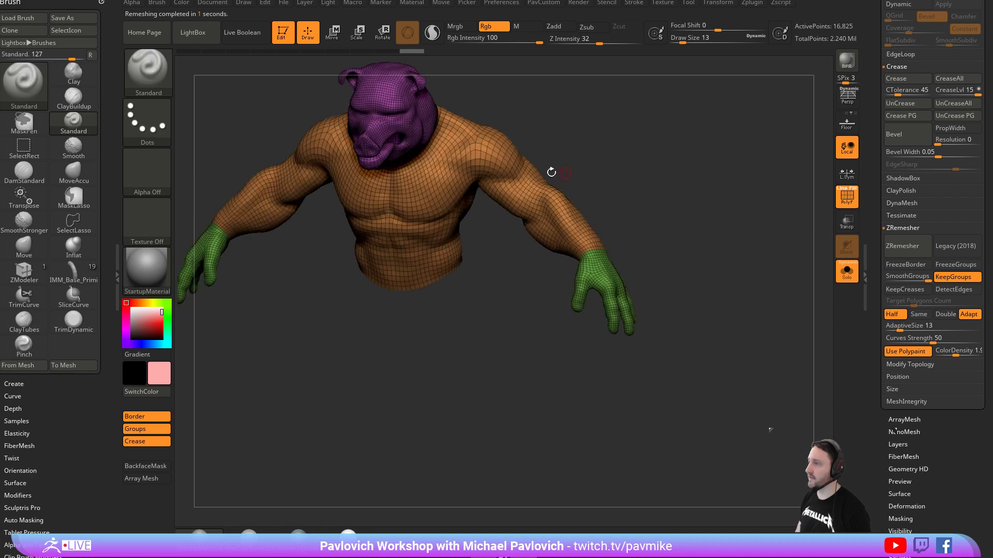
pyautogui.moveTo(671, 259); pyautogui.dragTo(793, 242, button='right')
pyautogui.hotkey('shift', 'f')
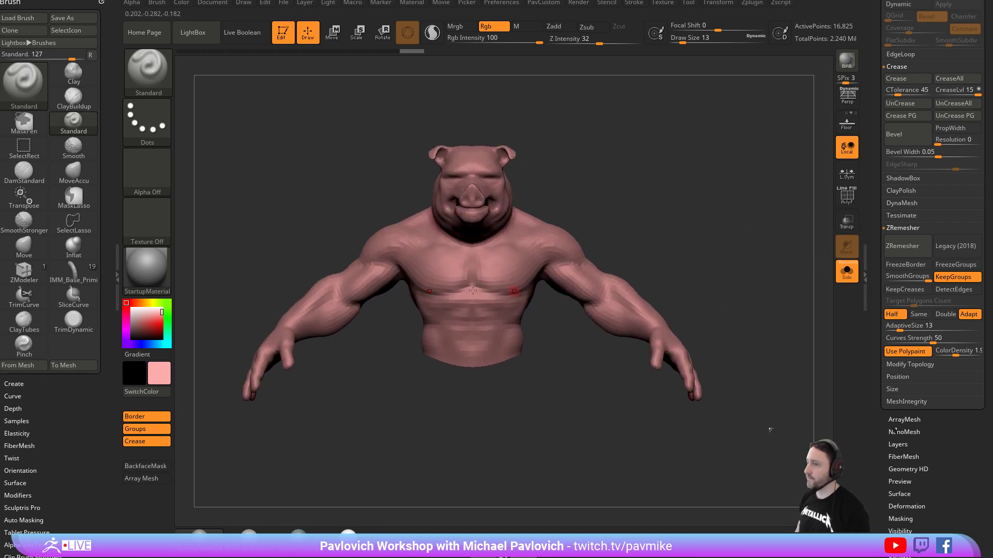
# Set the active colour back to white and check the upper body alongside the other visible subtools.
pyautogui.moveTo(139, 316); pyautogui.dragTo(131, 307)
pyautogui.moveTo(718, 266); pyautogui.dragTo(662, 269, button='right')
pyautogui.click(846, 271)
pyautogui.moveTo(789, 238); pyautogui.dragTo(798, 291, button='right')
pyautogui.press('2')
pyautogui.click(846, 271)
# Show the wireframe and close the open waist of the upper body with ZModeler's Close edge action targeting Convex Hole.
pyautogui.click(847, 196)
pyautogui.moveTo(741, 234)
pyautogui.keyDown('alt'); pyautogui.mouseDown(button='right')
pyautogui.moveTo(779, 238)
pyautogui.moveTo(660, 288)
pyautogui.moveTo(633, 355)
pyautogui.moveTo(660, 350)
pyautogui.moveTo(667, 365)
pyautogui.moveTo(640, 352)
pyautogui.mouseUp(button='right'); pyautogui.keyUp('alt')
pyautogui.press('b')
pyautogui.press('z')
pyautogui.press('m')
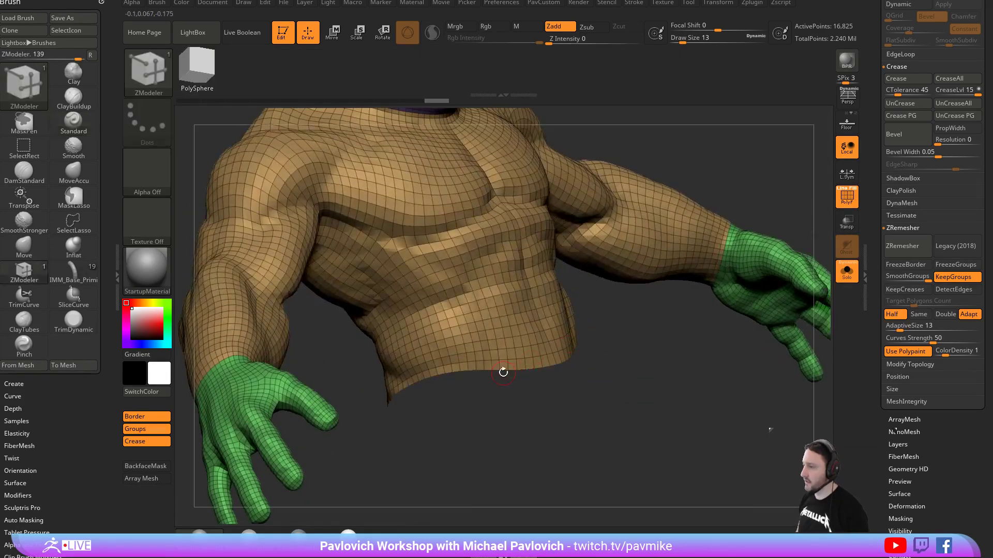
pyautogui.press('space')
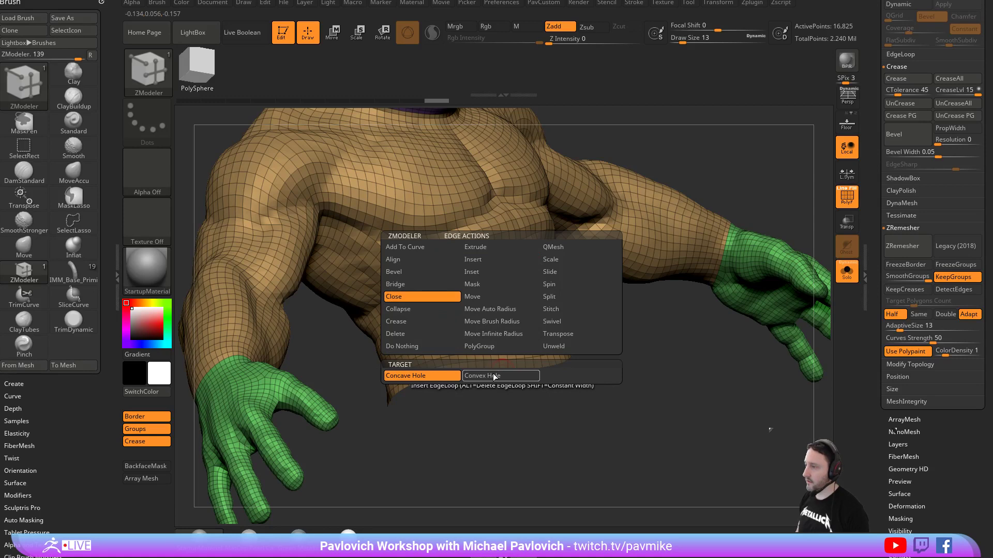
pyautogui.click(494, 377)
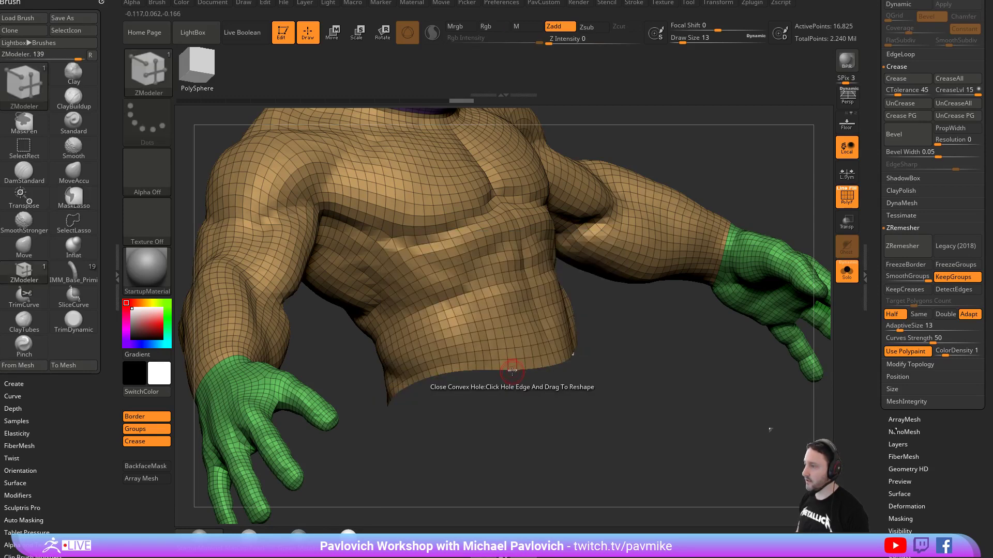
pyautogui.click(512, 371)
# Isolate the new waist cap, assign it its own polygroup, and show the full upper body again.
pyautogui.moveTo(512, 424); pyautogui.dragTo(574, 377, button='right')
pyautogui.keyDown('ctrl'); pyautogui.keyDown('shift'); pyautogui.click(519, 437); pyautogui.keyUp('shift'); pyautogui.keyUp('ctrl')
pyautogui.hotkey('ctrl', 'w')
pyautogui.keyDown('ctrl'); pyautogui.keyDown('shift'); pyautogui.click(724, 331); pyautogui.keyUp('shift'); pyautogui.keyUp('ctrl')
pyautogui.keyDown('shift'); pyautogui.moveTo(737, 325); pyautogui.dragTo(749, 263, button='right'); pyautogui.keyUp('shift')
# Isolate the waist cap polygroup, crease its border, and bring back the rest of the upper body.
pyautogui.press('5')
pyautogui.moveTo(674, 331); pyautogui.dragTo(667, 222, button='right')
pyautogui.keyDown('ctrl'); pyautogui.keyDown('shift'); pyautogui.click(464, 410); pyautogui.keyUp('shift'); pyautogui.keyUp('ctrl')
pyautogui.press('5')
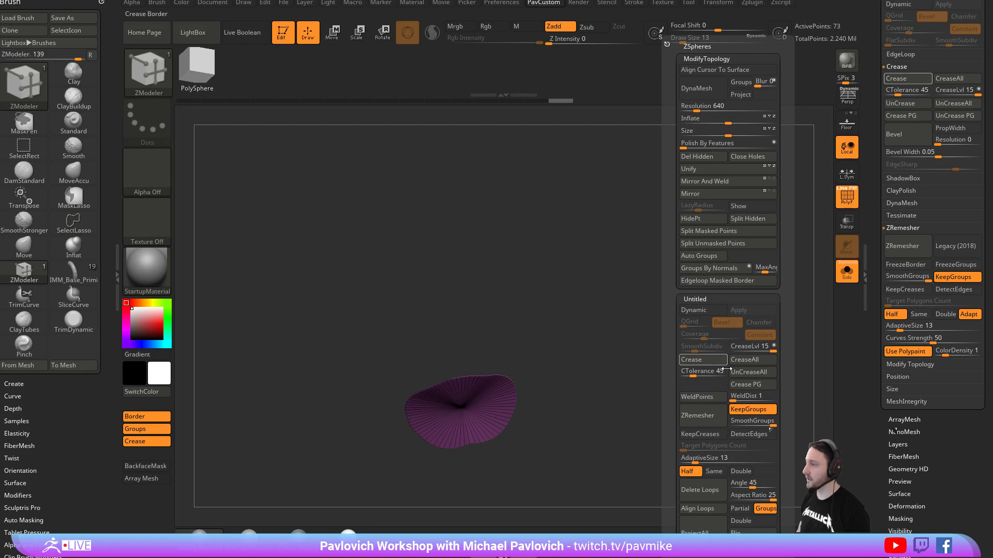
pyautogui.keyDown('ctrl'); pyautogui.keyDown('shift'); pyautogui.click(587, 320); pyautogui.keyUp('shift'); pyautogui.keyUp('ctrl')
# Turn off solo, bring the Geometry settings into view and subdivide the upper body to subdivision level 2.
pyautogui.moveTo(736, 257); pyautogui.dragTo(598, 384, button='right')
pyautogui.click(842, 280)
pyautogui.moveTo(718, 278); pyautogui.dragTo(771, 290, button='right')
pyautogui.moveTo(878, 155); pyautogui.dragTo(878, 553)
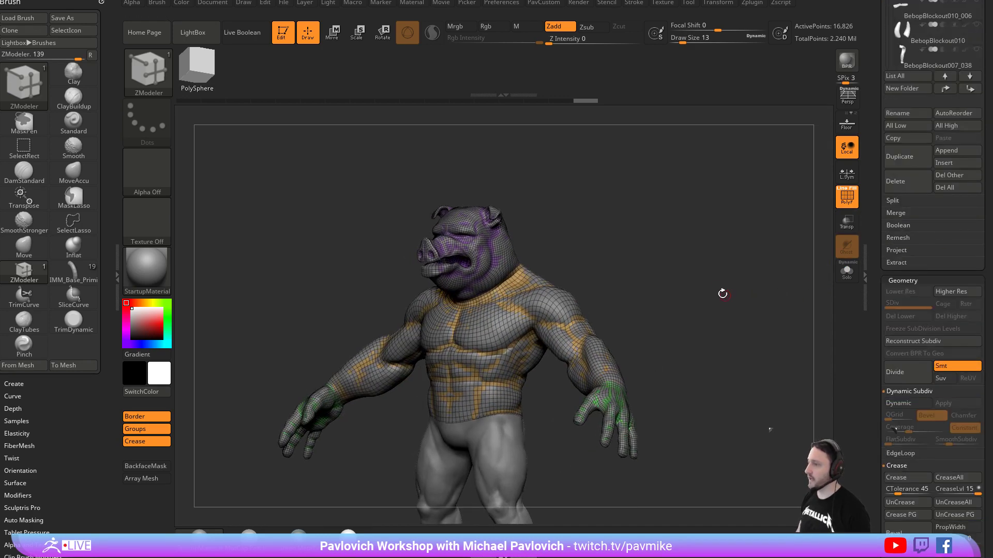
pyautogui.moveTo(739, 294); pyautogui.dragTo(729, 286, button='right')
pyautogui.press('2')
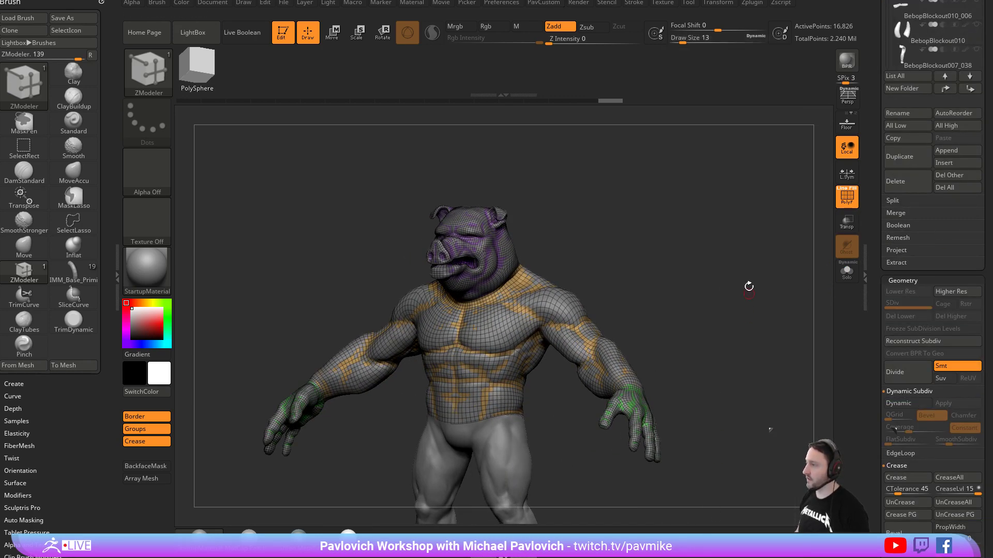
pyautogui.press('ctrl')
pyautogui.hotkey('ctrl', 'd')
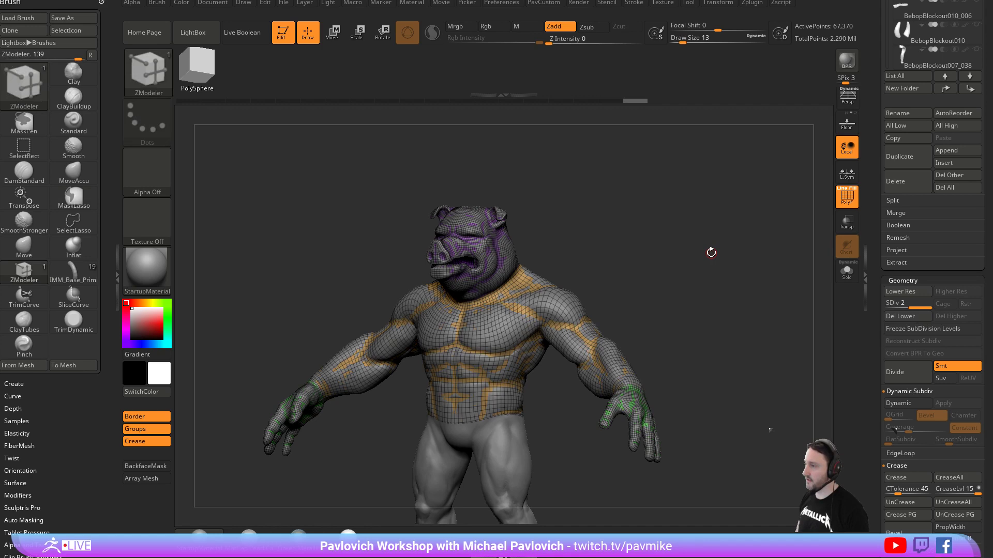
# With the upper body soloed and its wireframe off, subdivide it to level 3 and project the original body's detail onto it.
pyautogui.press('v')
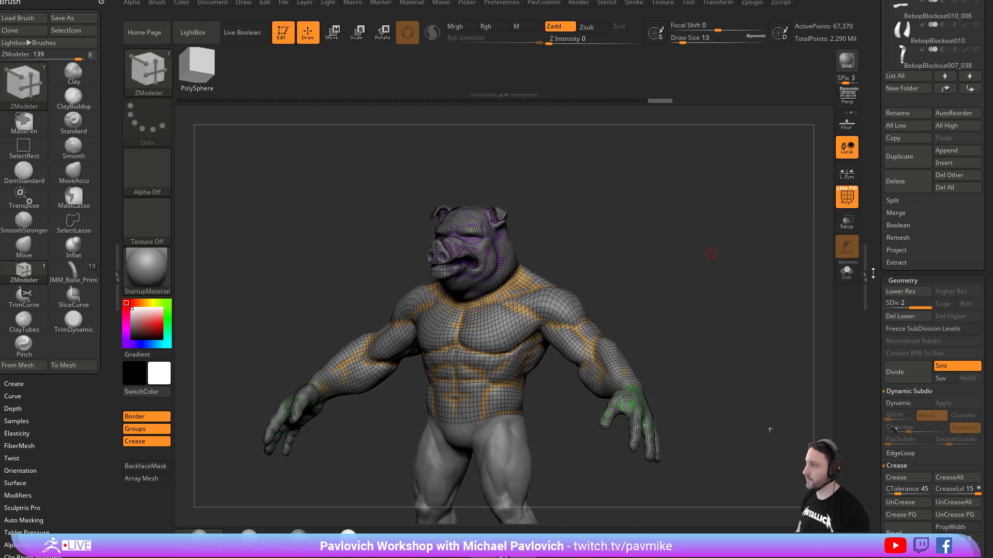
pyautogui.click(847, 271)
pyautogui.click(847, 195)
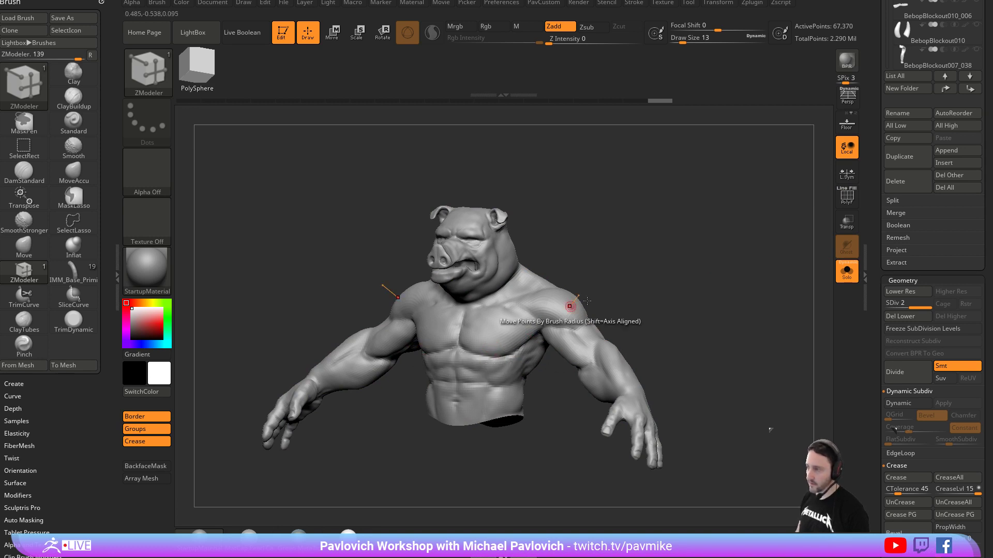
pyautogui.press('ctrl')
pyautogui.hotkey('ctrl', 'space')
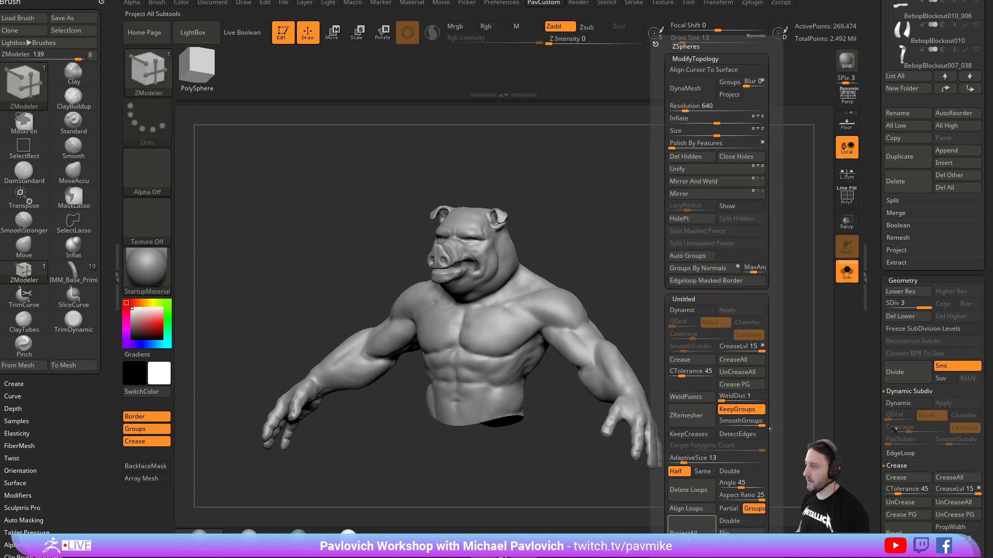
# Select the legs subtool, show its wireframe and close the open waist with ZModeler's Convex Hole close.
pyautogui.moveTo(875, 253); pyautogui.dragTo(895, 284)
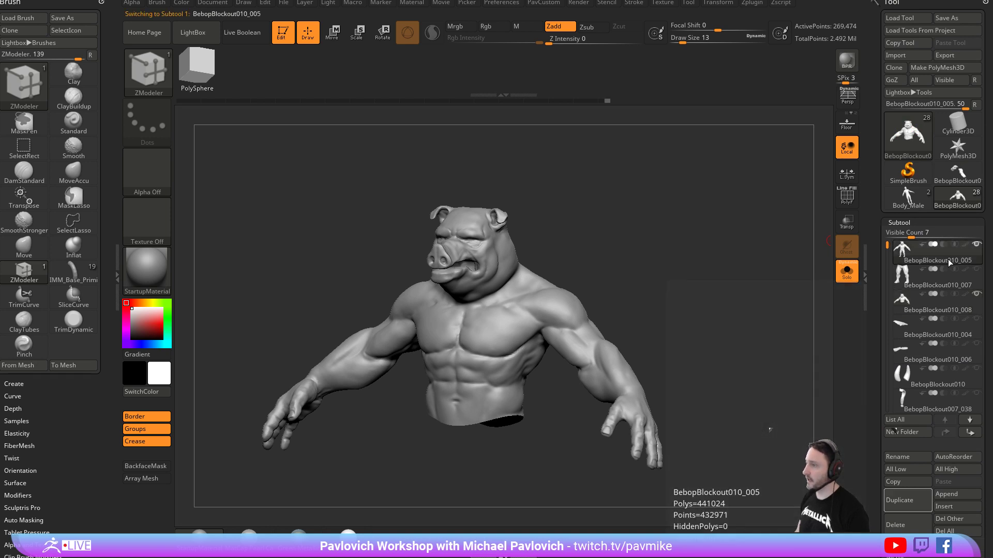
pyautogui.click(948, 259)
pyautogui.click(950, 309)
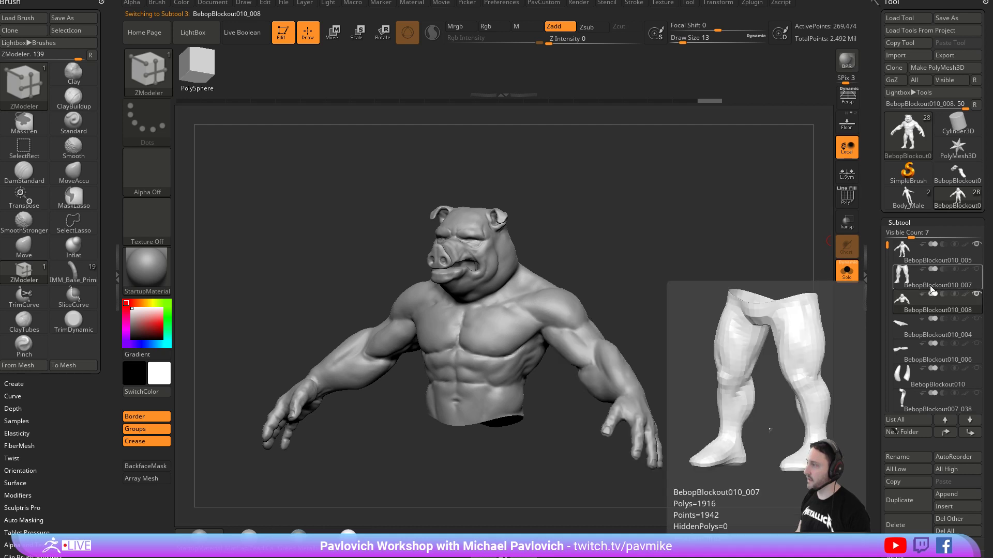
pyautogui.click(930, 286)
pyautogui.moveTo(745, 267); pyautogui.dragTo(799, 259)
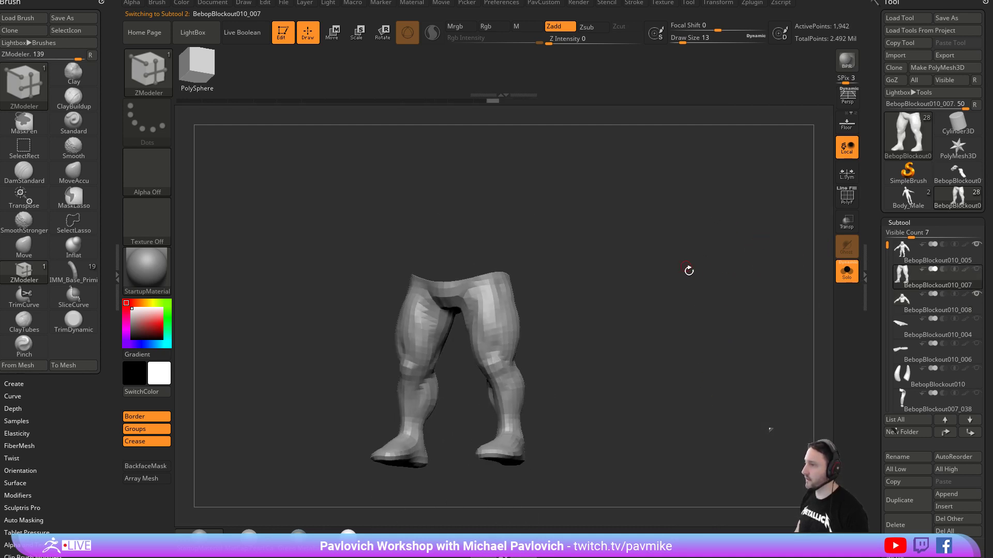
pyautogui.keyDown('alt'); pyautogui.moveTo(685, 264); pyautogui.dragTo(741, 330); pyautogui.keyUp('alt')
pyautogui.click(848, 205)
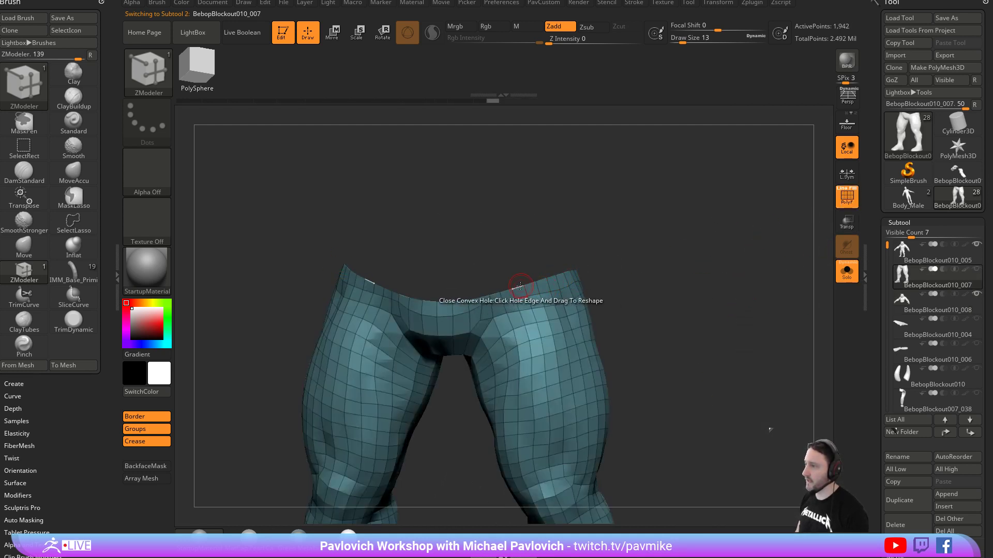
pyautogui.click(519, 283)
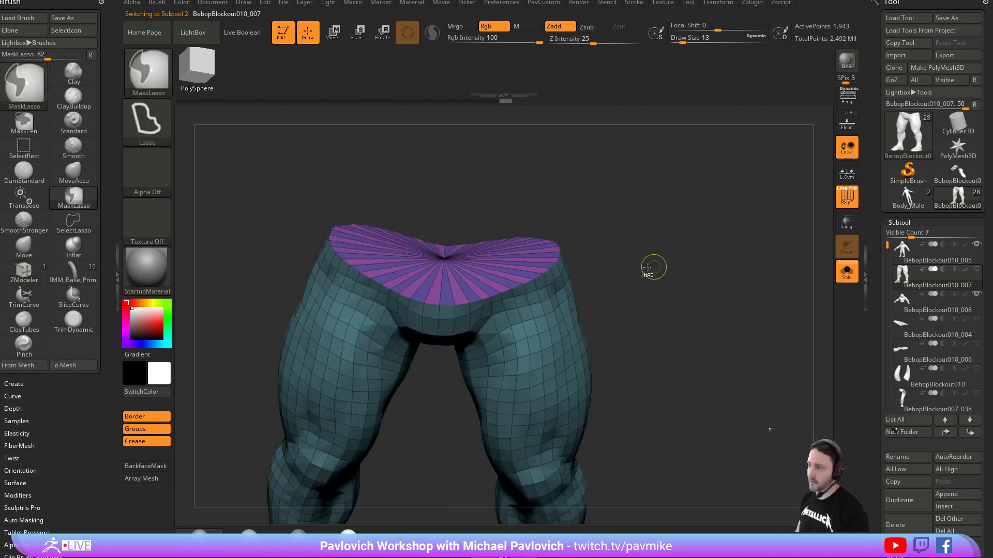
# Assign the legs' waist cap its own polygroup, show the whole legs mesh again and crease the polygroup borders.
pyautogui.keyDown('ctrl'); pyautogui.keyDown('shift'); pyautogui.click(443, 260); pyautogui.keyUp('shift'); pyautogui.keyUp('ctrl')
pyautogui.hotkey('ctrl', 'w')
pyautogui.keyDown('ctrl'); pyautogui.keyDown('shift'); pyautogui.click(723, 274); pyautogui.keyUp('shift'); pyautogui.keyUp('ctrl')
pyautogui.moveTo(733, 277)
pyautogui.keyDown('alt'); pyautogui.mouseDown()
pyautogui.moveTo(716, 257)
pyautogui.moveTo(744, 238)
pyautogui.moveTo(753, 244)
pyautogui.moveTo(738, 258)
pyautogui.moveTo(756, 278)
pyautogui.moveTo(711, 277)
pyautogui.moveTo(726, 266)
pyautogui.moveTo(714, 281)
pyautogui.moveTo(751, 274)
pyautogui.moveTo(728, 278)
pyautogui.moveTo(736, 284)
pyautogui.mouseUp(); pyautogui.keyUp('alt')
pyautogui.press('2')
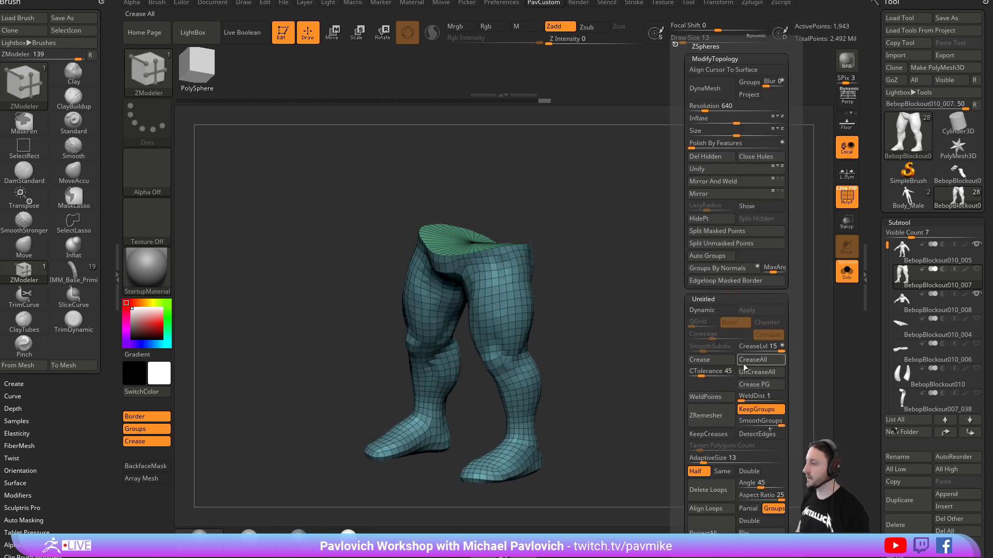
pyautogui.click(750, 388)
# Make the original body visible as the projection source and project its detail onto the soloed legs.
pyautogui.moveTo(618, 376)
pyautogui.mouseDown()
pyautogui.moveTo(672, 375)
pyautogui.moveTo(766, 316)
pyautogui.mouseUp()
pyautogui.click(978, 263)
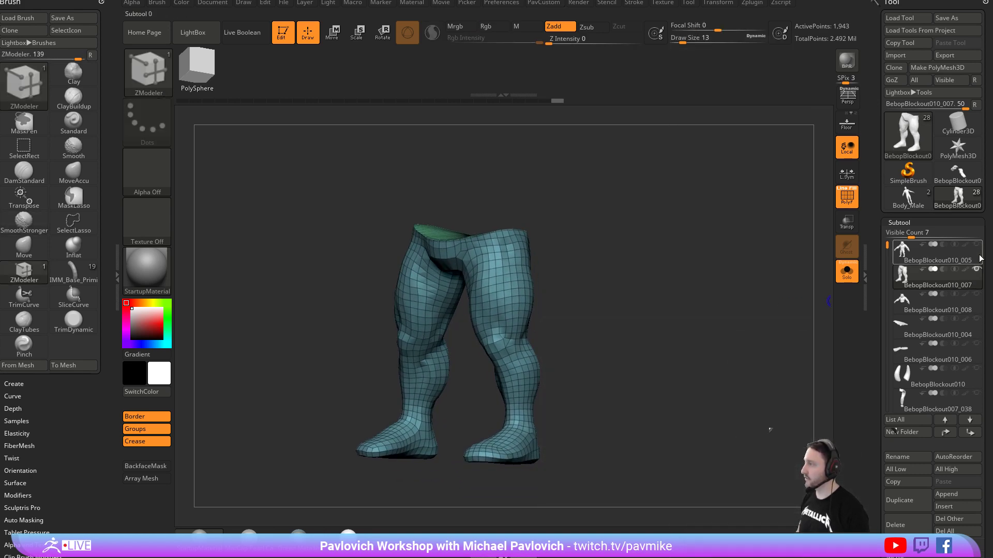
pyautogui.click(846, 271)
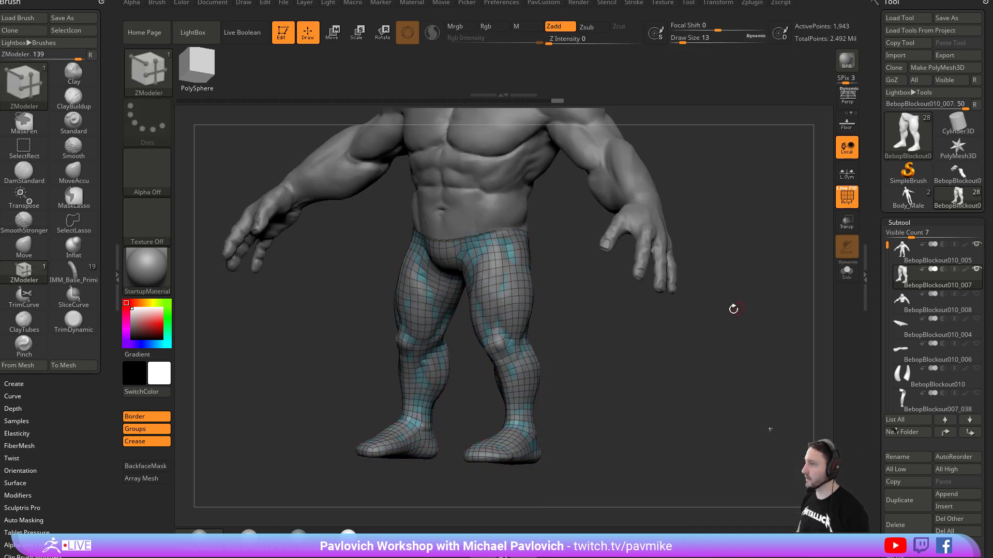
pyautogui.click(848, 271)
pyautogui.press('2')
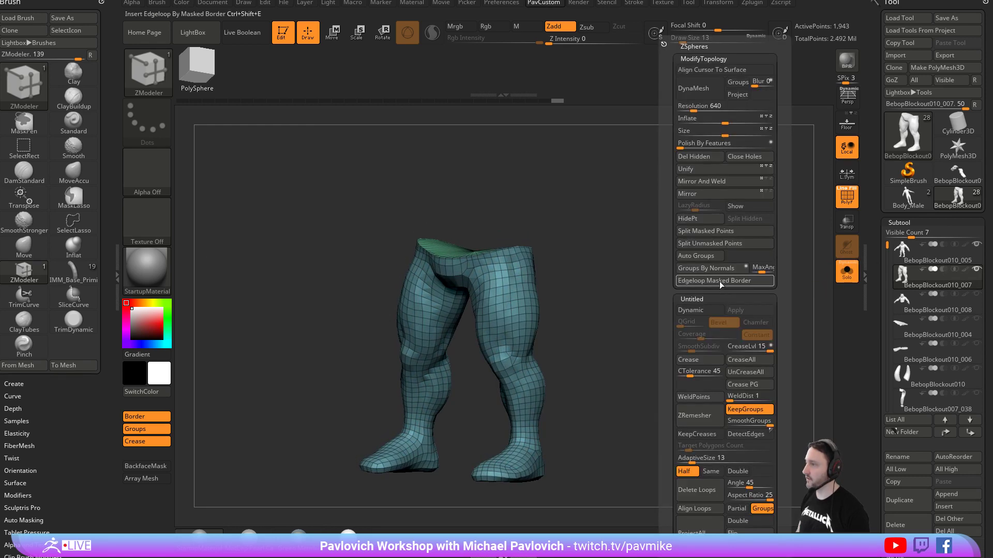
pyautogui.click(693, 527)
# Subdivide the legs to level 2 and project the original detail onto them with the waist cap hidden, restoring the cap.
pyautogui.hotkey('ctrl', 'd')
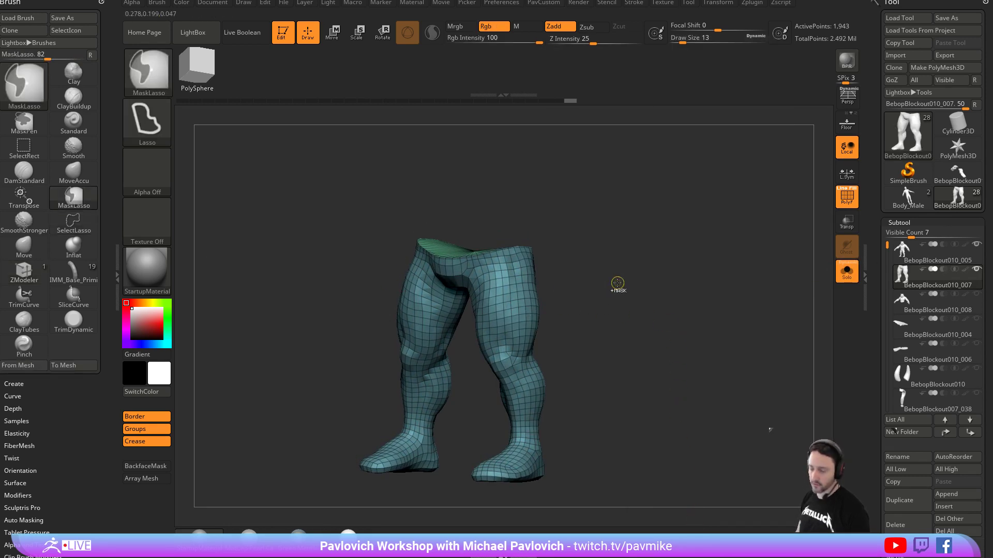
pyautogui.press('space')
pyautogui.moveTo(641, 284); pyautogui.dragTo(579, 255)
pyautogui.keyDown('ctrl'); pyautogui.keyDown('shift'); pyautogui.click(531, 312); pyautogui.keyUp('shift'); pyautogui.keyUp('ctrl')
pyautogui.moveTo(677, 344); pyautogui.dragTo(677, 328)
pyautogui.press('space')
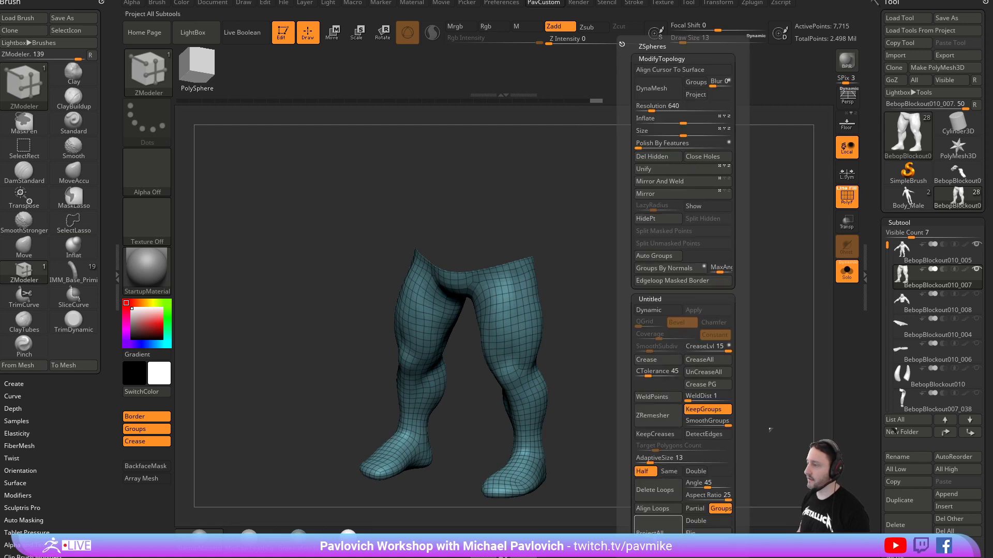
pyautogui.keyDown('ctrl'); pyautogui.keyDown('shift'); pyautogui.click(670, 254); pyautogui.keyUp('shift'); pyautogui.keyUp('ctrl')
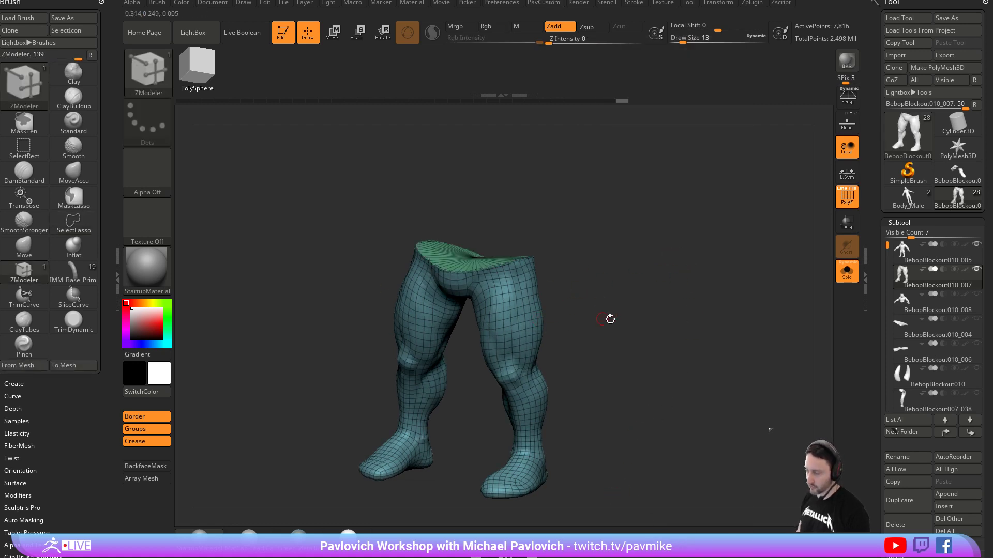
# Subdivide the legs to level 3, turn off the wireframe and project the original detail again with the waist cap hidden.
pyautogui.press('ctrl')
pyautogui.hotkey('ctrl', 'd')
pyautogui.moveTo(655, 312); pyautogui.dragTo(672, 287)
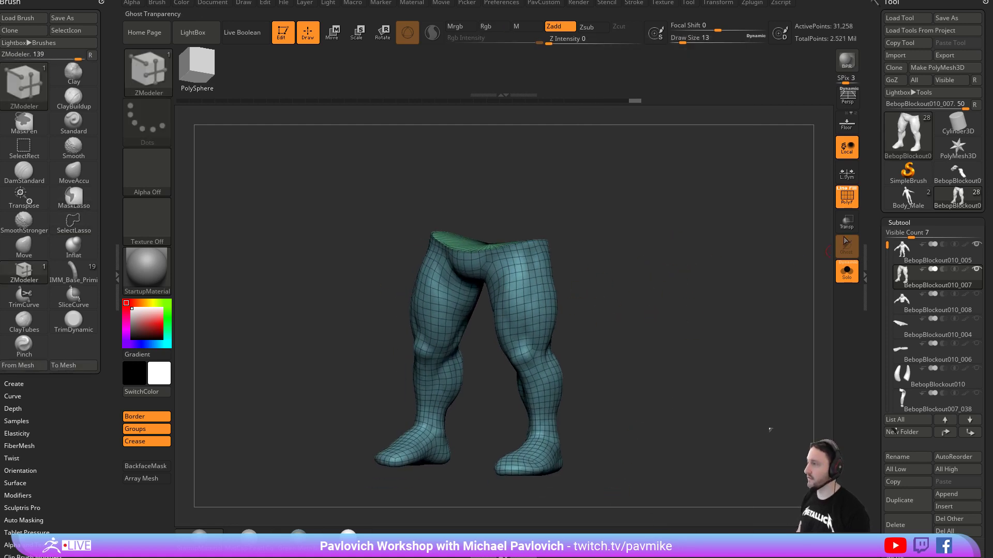
pyautogui.click(846, 199)
pyautogui.press('space')
pyautogui.keyDown('ctrl'); pyautogui.keyDown('shift'); pyautogui.click(585, 305); pyautogui.keyUp('shift'); pyautogui.keyUp('ctrl')
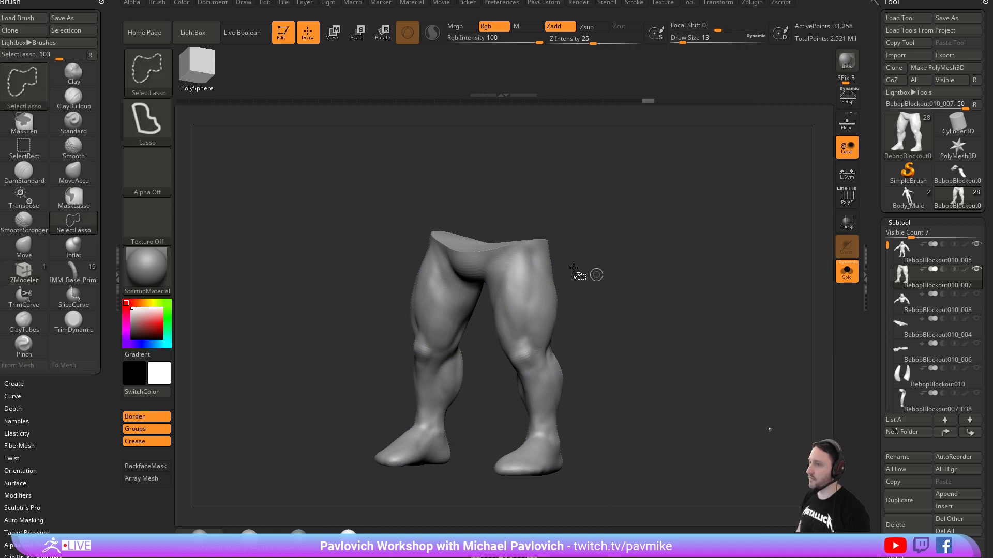
pyautogui.keyDown('ctrl'); pyautogui.keyDown('shift'); pyautogui.click(162, 71); pyautogui.keyUp('shift'); pyautogui.keyUp('ctrl')
pyautogui.keyDown('ctrl'); pyautogui.keyDown('shift'); pyautogui.click(257, 85); pyautogui.keyUp('shift'); pyautogui.keyUp('ctrl')
pyautogui.keyDown('ctrl'); pyautogui.keyDown('shift'); pyautogui.click(524, 305); pyautogui.keyUp('shift'); pyautogui.keyUp('ctrl')
pyautogui.press('space')
pyautogui.keyDown('ctrl'); pyautogui.keyDown('shift'); pyautogui.click(693, 379); pyautogui.keyUp('shift'); pyautogui.keyUp('ctrl')
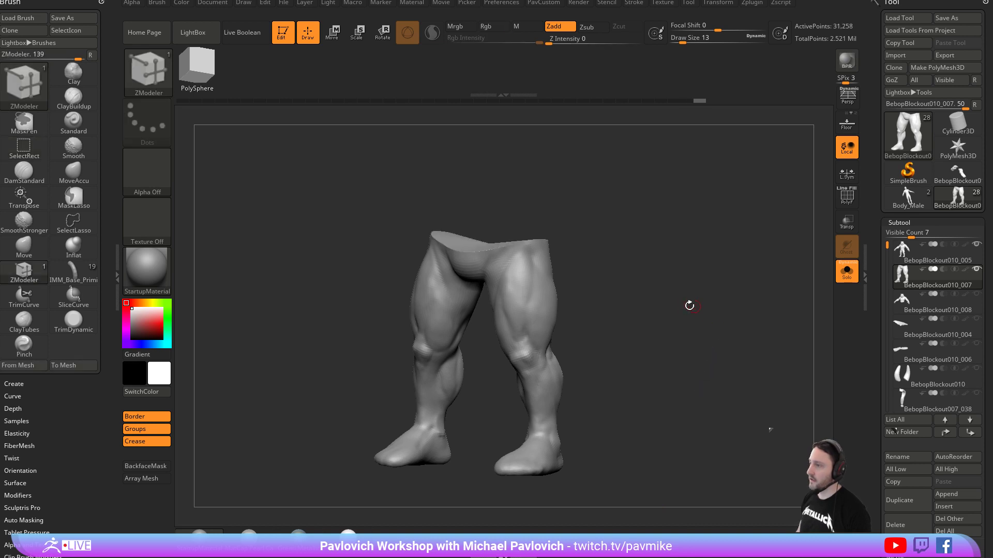
# Subdivide the legs to level 4, project the original detail onto them once more and bring back the hidden waist cap.
pyautogui.hotkey('ctrl', 'd')
pyautogui.press('space')
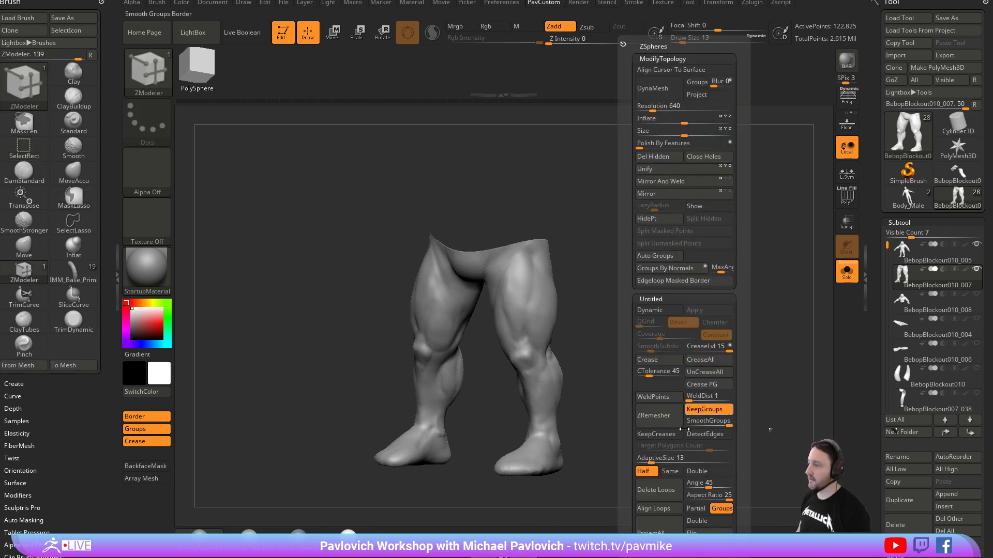
pyautogui.keyDown('ctrl'); pyautogui.keyDown('shift'); pyautogui.click(682, 319); pyautogui.keyUp('shift'); pyautogui.keyUp('ctrl')
pyautogui.moveTo(681, 290); pyautogui.dragTo(711, 315)
pyautogui.click(846, 200)
pyautogui.hotkey('shift', 'f')
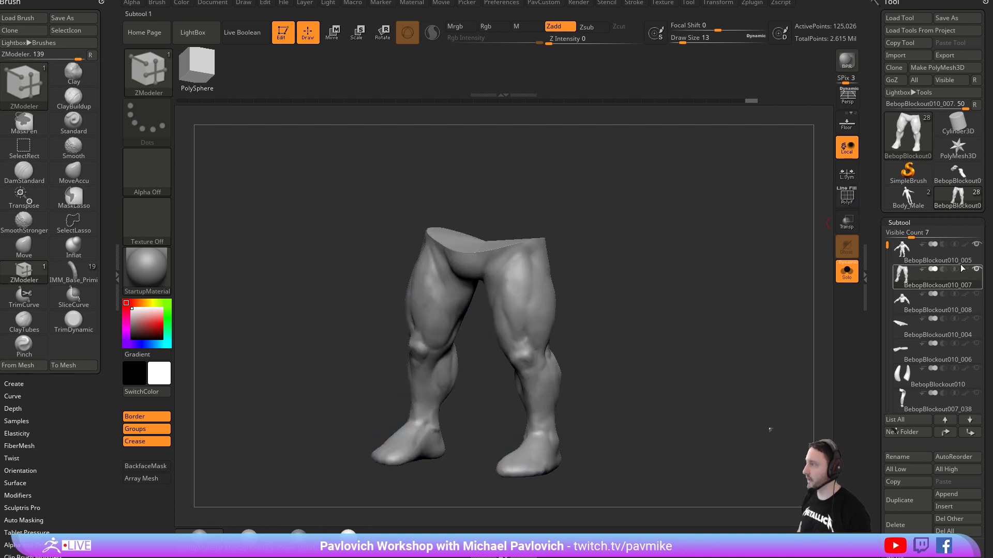
# Select the original full-body subtool BebopBlockout10_005 and delete it.
pyautogui.click(962, 263)
pyautogui.click(956, 284)
pyautogui.click(926, 260)
pyautogui.scroll(-5, 879, 273)
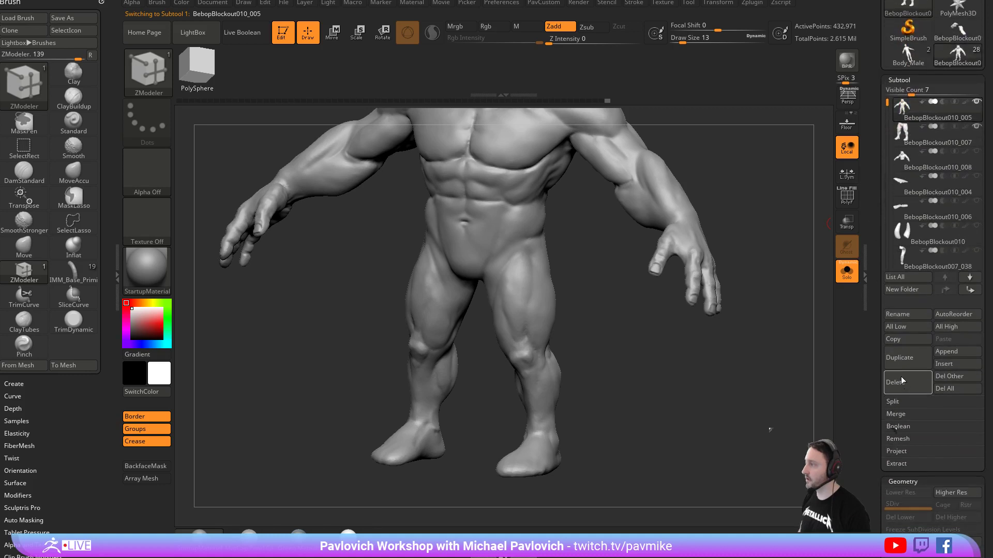
pyautogui.click(890, 388)
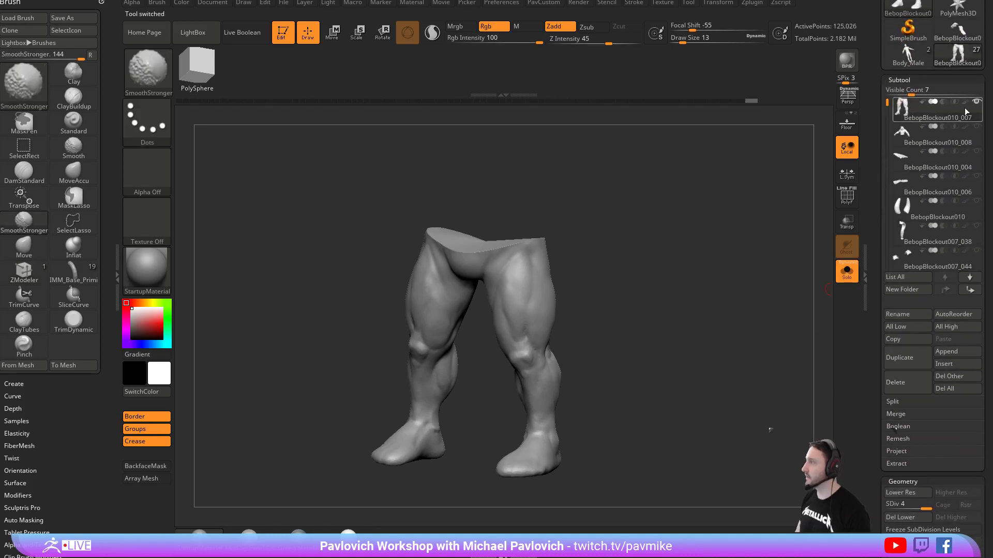
# Turn off solo, frame the whole character from the front and choose the Standard brush.
pyautogui.click(843, 278)
pyautogui.press('f')
pyautogui.keyDown('shift'); pyautogui.moveTo(745, 237); pyautogui.dragTo(779, 237); pyautogui.keyUp('shift')
pyautogui.press('f')
pyautogui.press('s')
pyautogui.press('b')
pyautogui.press('s')
pyautogui.press('t')
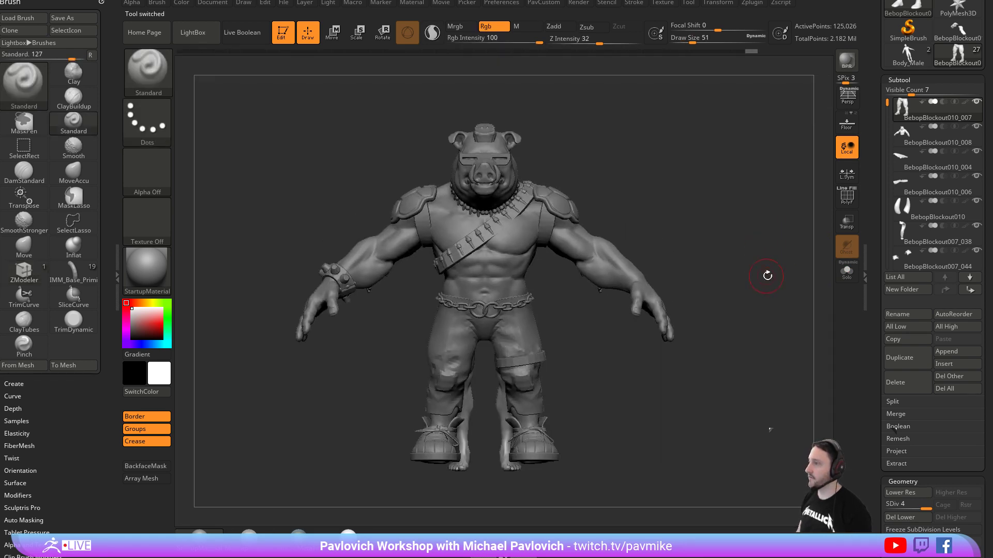
# Select the upper body and hide all other subtools except the legs.
pyautogui.moveTo(765, 275); pyautogui.dragTo(718, 274)
pyautogui.keyDown('alt'); pyautogui.click(635, 264); pyautogui.keyUp('alt')
pyautogui.keyDown('alt'); pyautogui.moveTo(762, 251); pyautogui.dragTo(760, 270); pyautogui.keyUp('alt')
pyautogui.keyDown('shift'); pyautogui.click(975, 128); pyautogui.keyUp('shift')
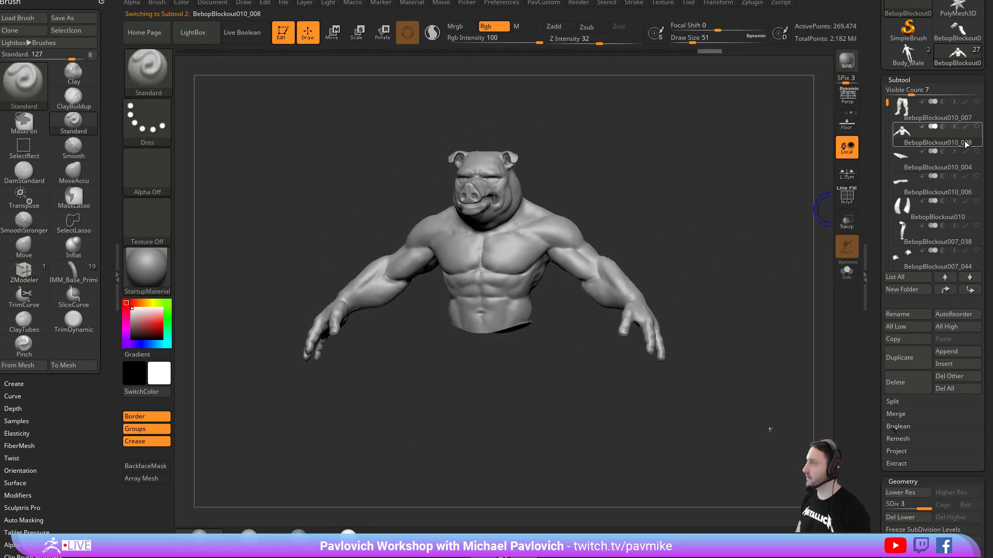
pyautogui.click(975, 101)
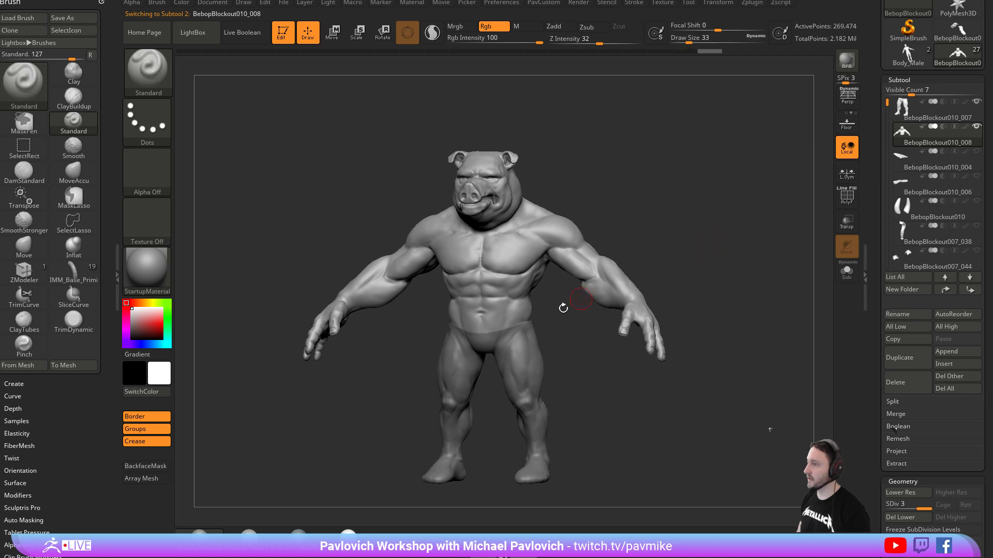
# Examine how the legs and upper body fit together at the waist from front and side views.
pyautogui.keyDown('alt'); pyautogui.click(521, 353); pyautogui.keyUp('alt')
pyautogui.moveTo(560, 330)
pyautogui.keyDown('alt'); pyautogui.mouseDown()
pyautogui.moveTo(610, 350)
pyautogui.moveTo(599, 355)
pyautogui.moveTo(607, 366)
pyautogui.moveTo(594, 351)
pyautogui.mouseUp(); pyautogui.keyUp('alt')
pyautogui.moveTo(673, 371)
pyautogui.mouseDown()
pyautogui.moveTo(643, 379)
pyautogui.moveTo(725, 373)
pyautogui.moveTo(662, 346)
pyautogui.mouseUp()
pyautogui.press('s')
pyautogui.moveTo(550, 337); pyautogui.dragTo(574, 320)
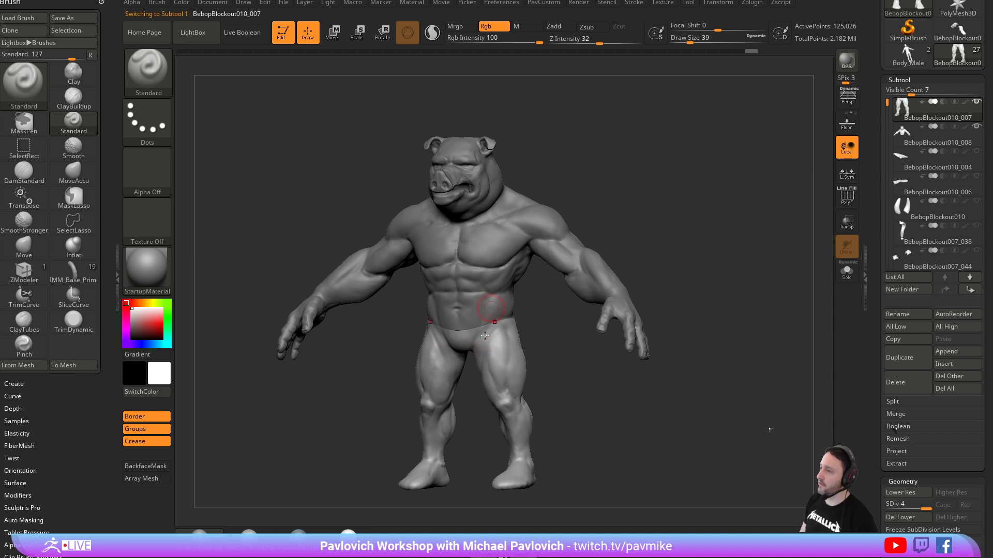
pyautogui.moveTo(638, 341)
pyautogui.mouseDown()
pyautogui.moveTo(672, 324)
pyautogui.moveTo(696, 288)
pyautogui.mouseUp()
pyautogui.moveTo(574, 253)
pyautogui.mouseDown()
pyautogui.moveTo(666, 280)
pyautogui.moveTo(670, 266)
pyautogui.moveTo(641, 228)
pyautogui.moveTo(656, 226)
pyautogui.moveTo(730, 239)
pyautogui.moveTo(720, 244)
pyautogui.moveTo(731, 257)
pyautogui.moveTo(585, 237)
pyautogui.moveTo(734, 244)
pyautogui.moveTo(744, 284)
pyautogui.moveTo(739, 261)
pyautogui.mouseUp()
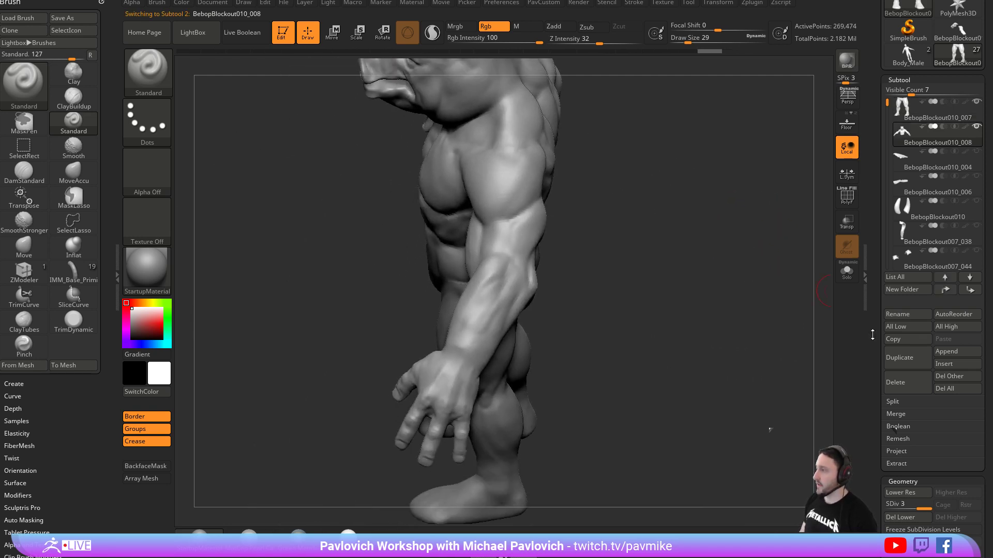
# Drop the upper body to subdivision level 1 and reshape the forearm and wrist with the Move brush.
pyautogui.scroll(-5, 910, 258)
pyautogui.click(889, 234)
pyautogui.press('b')
pyautogui.press('m')
pyautogui.press('v')
pyautogui.moveTo(525, 341); pyautogui.dragTo(471, 330)
pyautogui.moveTo(595, 278)
pyautogui.mouseDown()
pyautogui.moveTo(469, 316)
pyautogui.moveTo(479, 297)
pyautogui.mouseUp()
pyautogui.moveTo(600, 303)
pyautogui.mouseDown()
pyautogui.moveTo(479, 321)
pyautogui.moveTo(491, 315)
pyautogui.mouseUp()
pyautogui.moveTo(568, 321)
pyautogui.mouseDown()
pyautogui.moveTo(624, 264)
pyautogui.moveTo(657, 269)
pyautogui.mouseUp()
pyautogui.moveTo(465, 336)
pyautogui.mouseDown()
pyautogui.moveTo(459, 324)
pyautogui.moveTo(476, 334)
pyautogui.mouseUp()
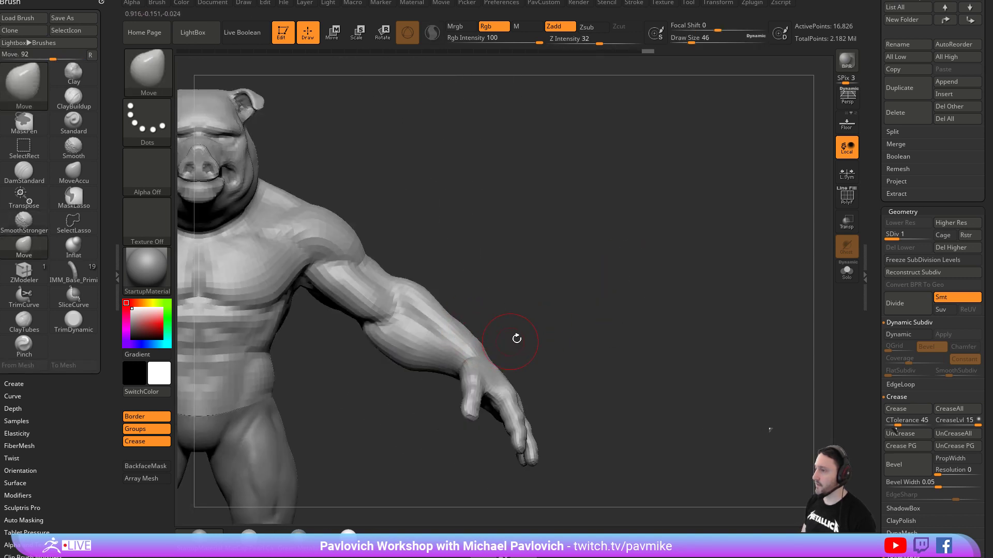
# Build up the wrist with the Clay brush at draw size 25.
pyautogui.press('2')
pyautogui.moveTo(551, 298)
pyautogui.keyDown('ctrl'); pyautogui.mouseDown(button='right')
pyautogui.moveTo(584, 297)
pyautogui.moveTo(533, 305)
pyautogui.mouseUp(button='right'); pyautogui.keyUp('ctrl')
pyautogui.press('[')
pyautogui.press('[')
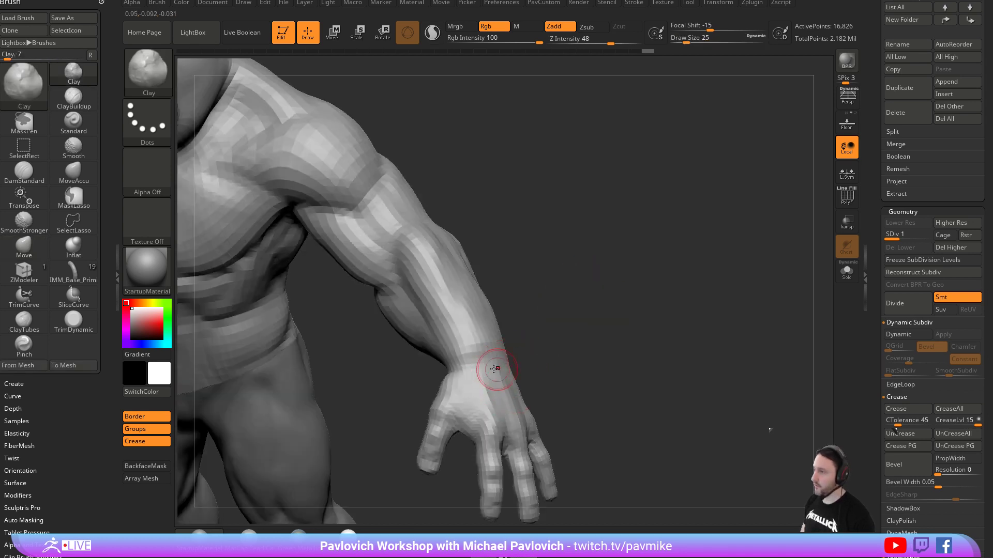
pyautogui.moveTo(474, 362)
pyautogui.mouseDown()
pyautogui.moveTo(501, 364)
pyautogui.moveTo(504, 342)
pyautogui.moveTo(449, 367)
pyautogui.mouseUp()
pyautogui.moveTo(507, 341)
pyautogui.keyDown('alt'); pyautogui.mouseDown(button='right')
pyautogui.moveTo(636, 268)
pyautogui.moveTo(655, 268)
pyautogui.moveTo(572, 315)
pyautogui.moveTo(609, 331)
pyautogui.mouseUp(button='right'); pyautogui.keyUp('alt')
# Raise the upper body to subdivision level 2 and carve muscle lines along the forearm with the DamStandard brush.
pyautogui.click(907, 236)
pyautogui.moveTo(569, 294); pyautogui.dragTo(603, 330, button='right')
pyautogui.moveTo(782, 306)
pyautogui.mouseDown(button='right')
pyautogui.moveTo(743, 319)
pyautogui.moveTo(736, 270)
pyautogui.moveTo(729, 312)
pyautogui.moveTo(641, 270)
pyautogui.mouseUp(button='right')
pyautogui.press('b')
pyautogui.press('d')
pyautogui.press('s')
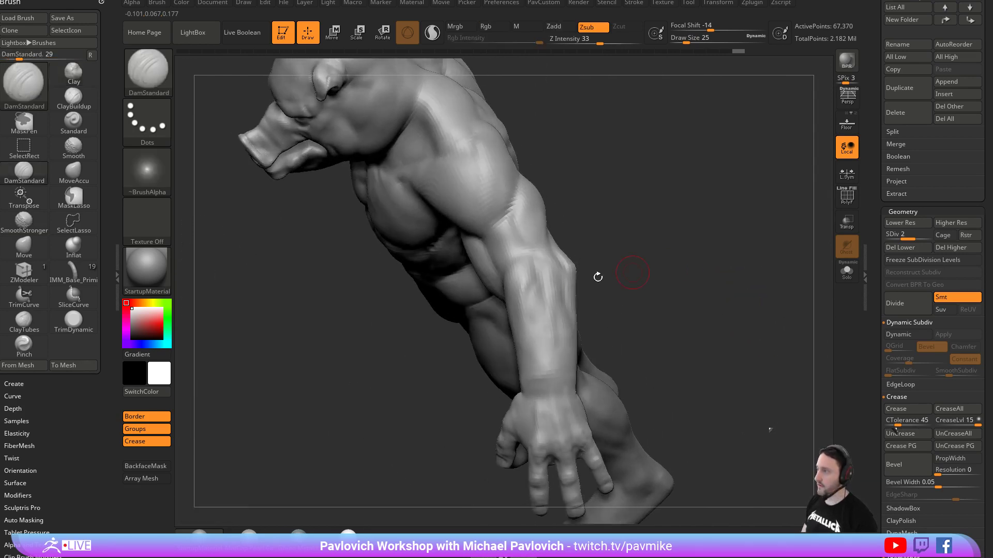
pyautogui.moveTo(540, 283); pyautogui.dragTo(536, 374)
pyautogui.moveTo(598, 284); pyautogui.dragTo(565, 308, button='right')
pyautogui.moveTo(547, 310); pyautogui.dragTo(557, 351)
pyautogui.moveTo(583, 307); pyautogui.dragTo(569, 318, button='right')
# Smooth the forearm muscle lines and refine the groove between them.
pyautogui.moveTo(549, 285)
pyautogui.keyDown('shift'); pyautogui.mouseDown()
pyautogui.moveTo(548, 331)
pyautogui.moveTo(535, 302)
pyautogui.mouseUp(); pyautogui.keyUp('shift')
pyautogui.moveTo(535, 302)
pyautogui.mouseDown(button='right')
pyautogui.moveTo(613, 281)
pyautogui.moveTo(549, 293)
pyautogui.mouseUp(button='right')
pyautogui.moveTo(523, 328); pyautogui.dragTo(530, 300)
pyautogui.moveTo(541, 321); pyautogui.dragTo(616, 302, button='right')
pyautogui.keyDown('shift'); pyautogui.moveTo(519, 285); pyautogui.dragTo(526, 316); pyautogui.keyUp('shift')
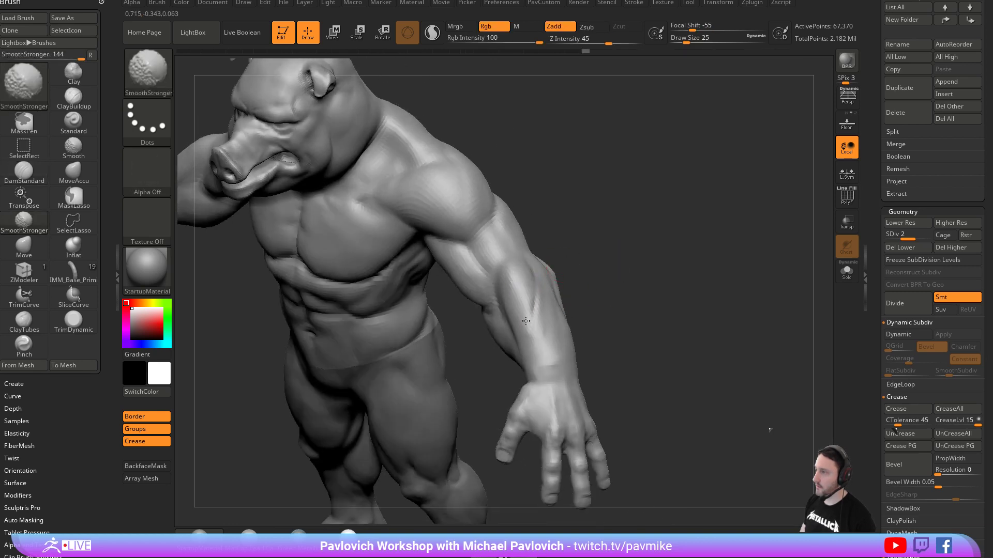
pyautogui.moveTo(625, 328); pyautogui.dragTo(583, 348, button='right')
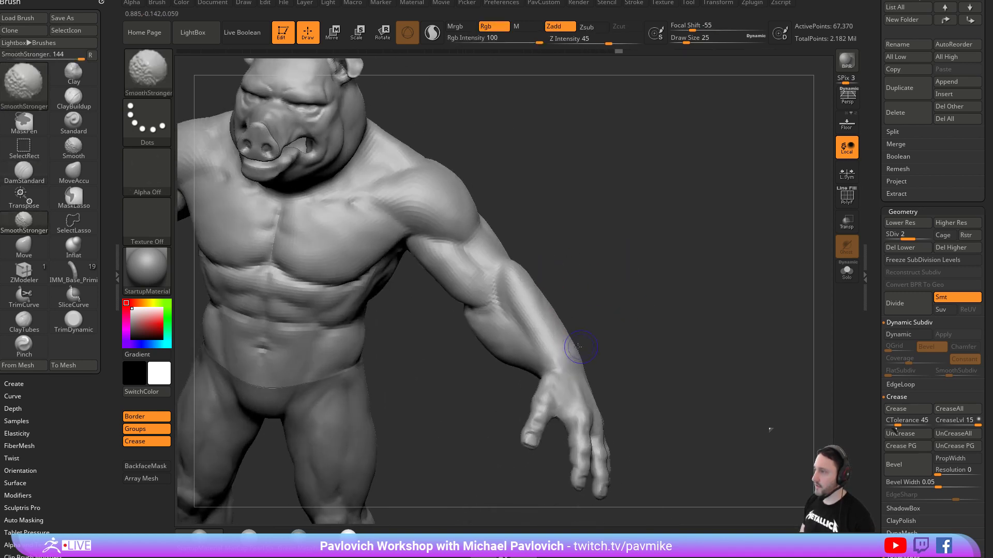
# Raise the upper body to subdivision level 3 and switch to the Standard brush for the chest.
pyautogui.click(924, 235)
pyautogui.moveTo(765, 253)
pyautogui.mouseDown(button='right')
pyautogui.moveTo(720, 255)
pyautogui.moveTo(715, 282)
pyautogui.moveTo(765, 302)
pyautogui.mouseUp(button='right')
pyautogui.moveTo(496, 305); pyautogui.dragTo(668, 273, button='right')
pyautogui.keyDown('alt'); pyautogui.moveTo(634, 242); pyautogui.dragTo(729, 271, button='right'); pyautogui.keyUp('alt')
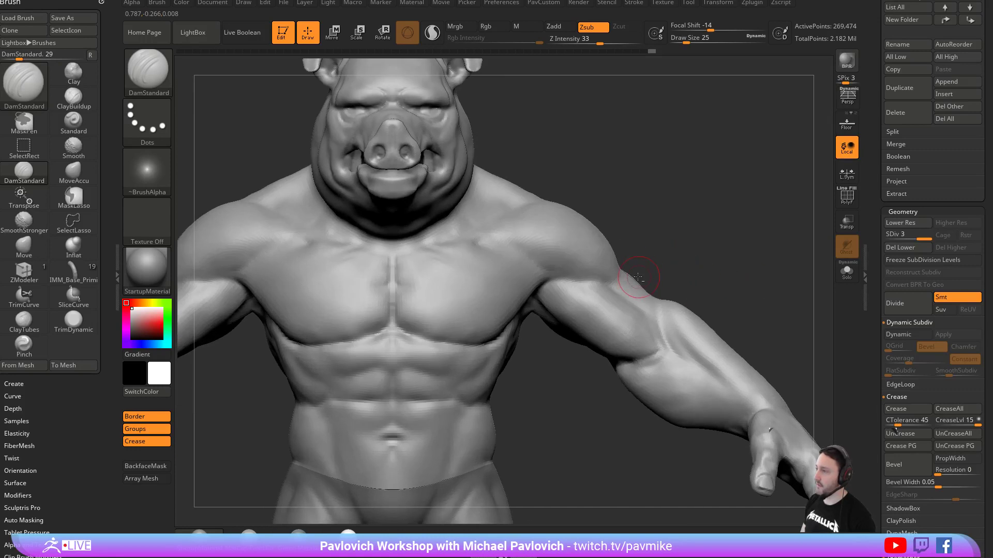
pyautogui.press('b')
pyautogui.press('s')
pyautogui.press('t')
# Set the Standard brush to draw size 12 with Zadd on and Rgb off, and return to the full figure and subtool list.
pyautogui.press('s')
pyautogui.moveTo(524, 280); pyautogui.dragTo(472, 288)
pyautogui.click(560, 26)
pyautogui.click(486, 26)
pyautogui.press('shift')
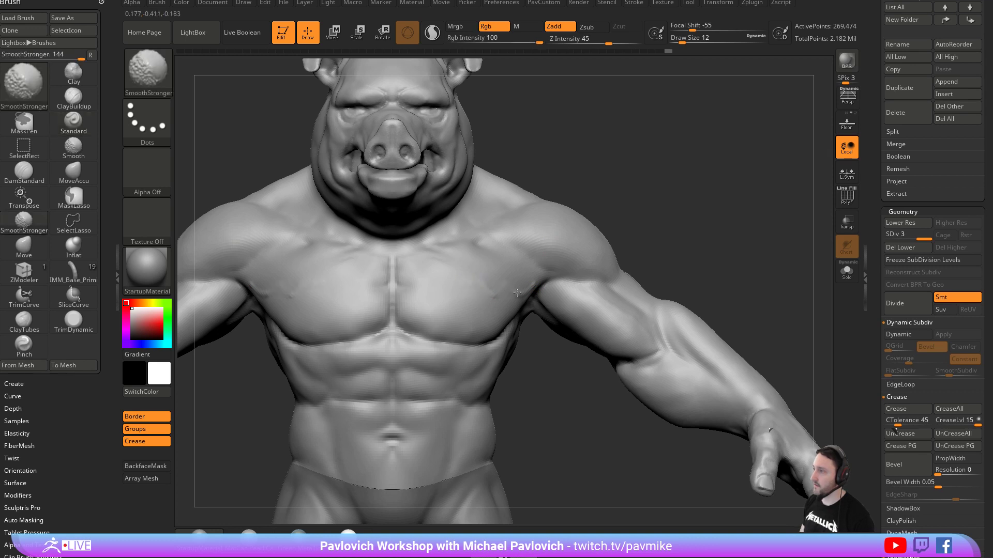
pyautogui.moveTo(635, 243)
pyautogui.mouseDown()
pyautogui.moveTo(685, 237)
pyautogui.moveTo(780, 264)
pyautogui.mouseUp()
pyautogui.moveTo(880, 289); pyautogui.dragTo(882, 434)
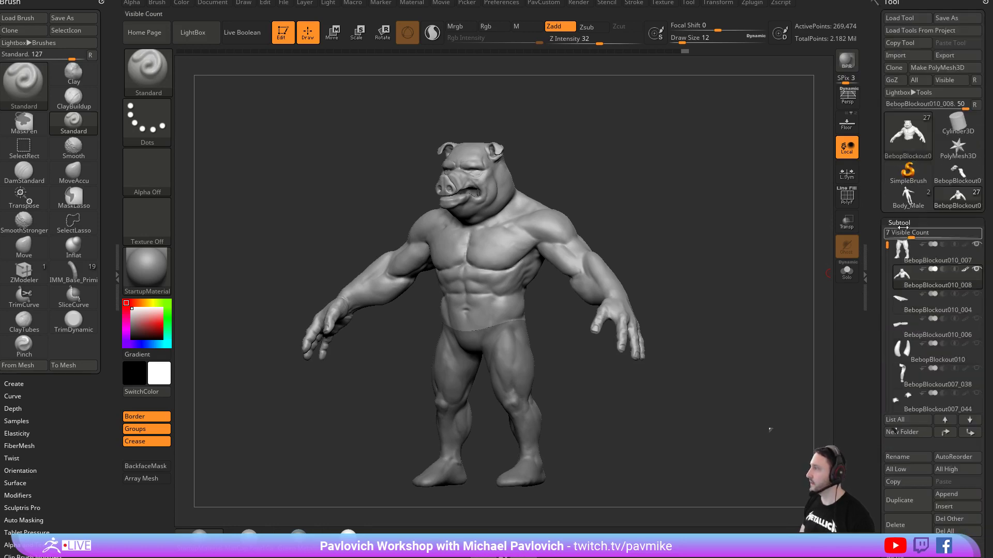
# Show all of the character's subtools, then hide the Body_Male1 reference figure and select the adjacent BebopBlockout007_028 wristband.
pyautogui.keyDown('shift'); pyautogui.click(975, 270); pyautogui.keyUp('shift')
pyautogui.keyDown('shift'); pyautogui.click(975, 269); pyautogui.keyUp('shift')
pyautogui.moveTo(753, 289); pyautogui.dragTo(705, 262)
pyautogui.keyDown('alt'); pyautogui.click(667, 234); pyautogui.keyUp('alt')
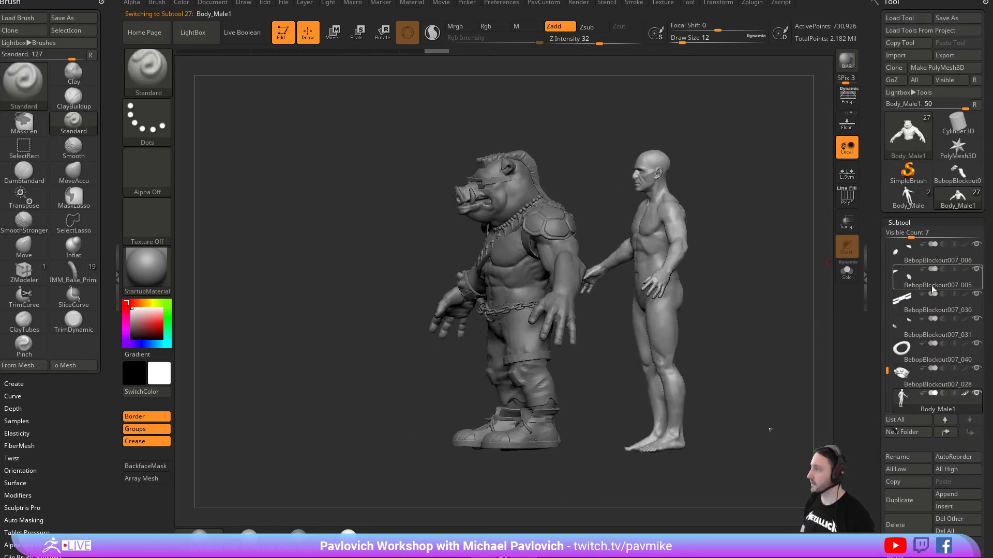
pyautogui.click(975, 393)
pyautogui.click(936, 377)
# Set the draw size to 35 and make the upper body subtool BebopBlockout010_008 active again.
pyautogui.moveTo(775, 281)
pyautogui.keyDown('shift'); pyautogui.mouseDown()
pyautogui.moveTo(724, 298)
pyautogui.moveTo(765, 292)
pyautogui.moveTo(646, 261)
pyautogui.mouseUp(); pyautogui.keyUp('shift')
pyautogui.press('s')
pyautogui.click(740, 290)
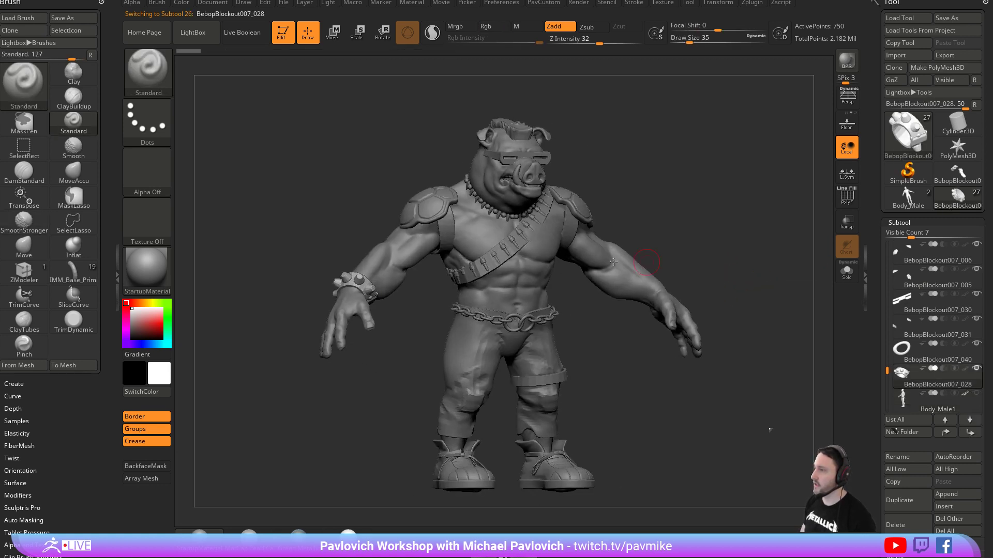
pyautogui.keyDown('alt'); pyautogui.click(560, 263); pyautogui.keyUp('alt')
pyautogui.keyDown('alt'); pyautogui.moveTo(681, 206); pyautogui.dragTo(698, 221); pyautogui.keyUp('alt')
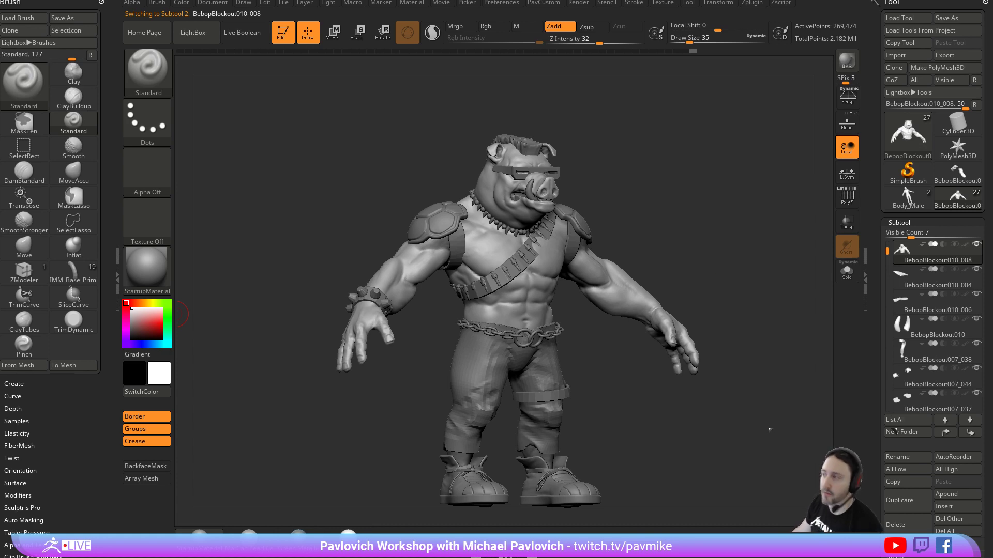
# Compare the front of the fully dressed figure with the coloured Bebop reference drawing.
pyautogui.moveTo(742, 176); pyautogui.dragTo(724, 190)
pyautogui.moveTo(568, 556); pyautogui.dragTo(283, 191, button='right')
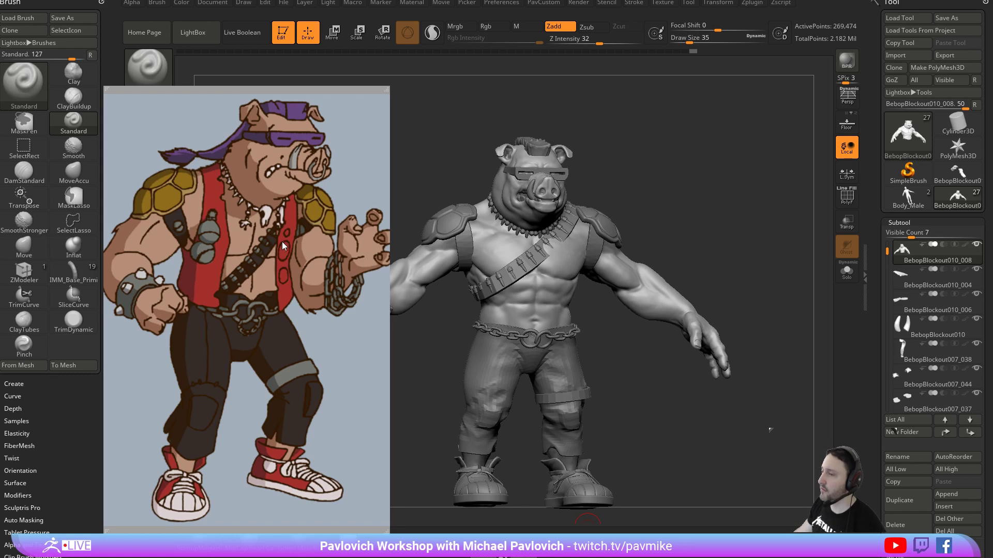
pyautogui.moveTo(255, 220); pyautogui.dragTo(259, 557, button='right')
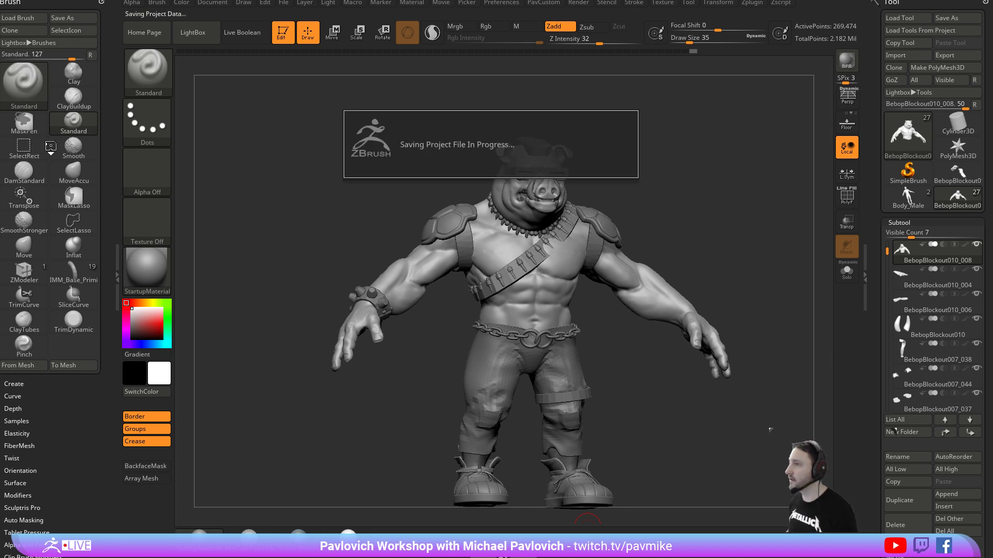
# Save the tool as a new version named BebopBlockout012 in the Bebop folder.
pyautogui.click(946, 18)
pyautogui.click(358, 142)
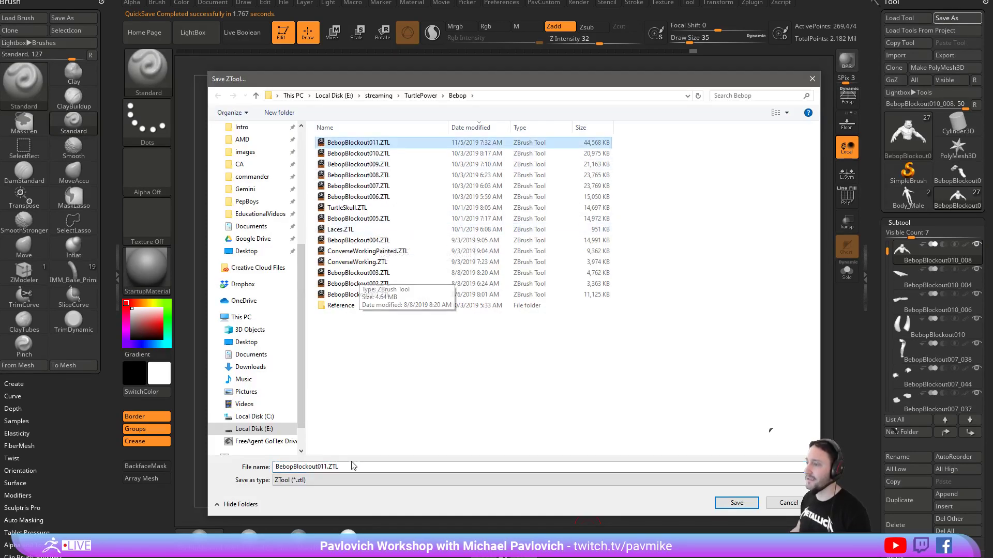
pyautogui.moveTo(324, 467); pyautogui.dragTo(482, 470)
pyautogui.write('2')
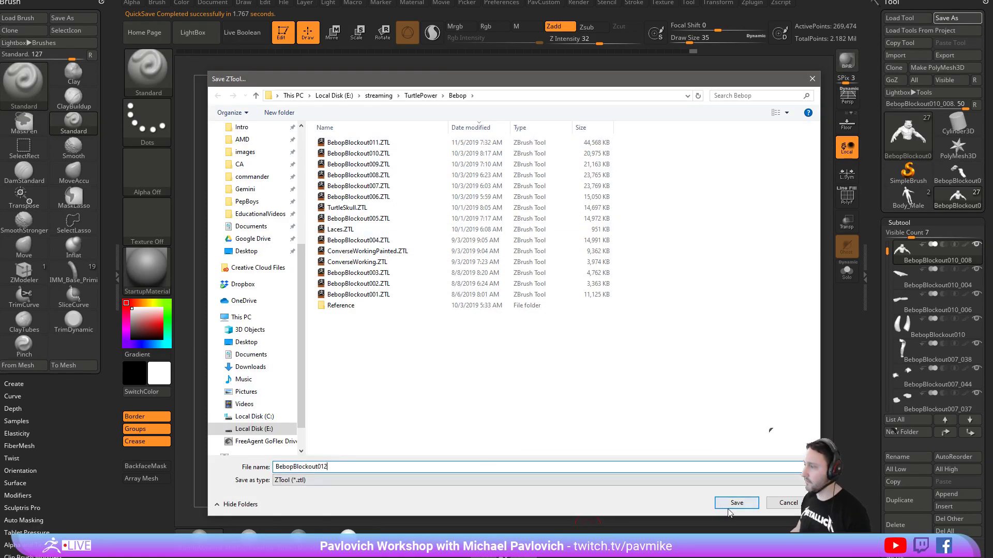
pyautogui.click(736, 503)
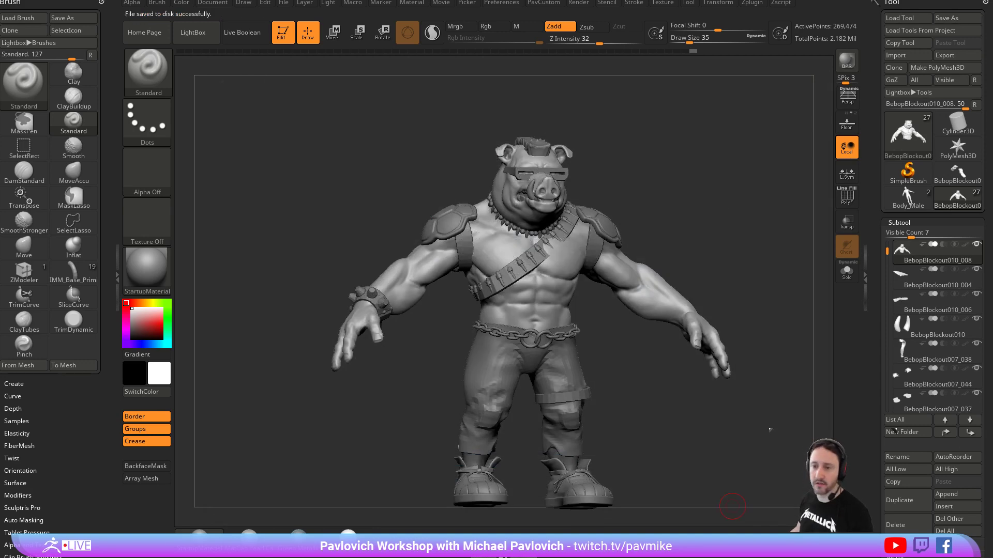